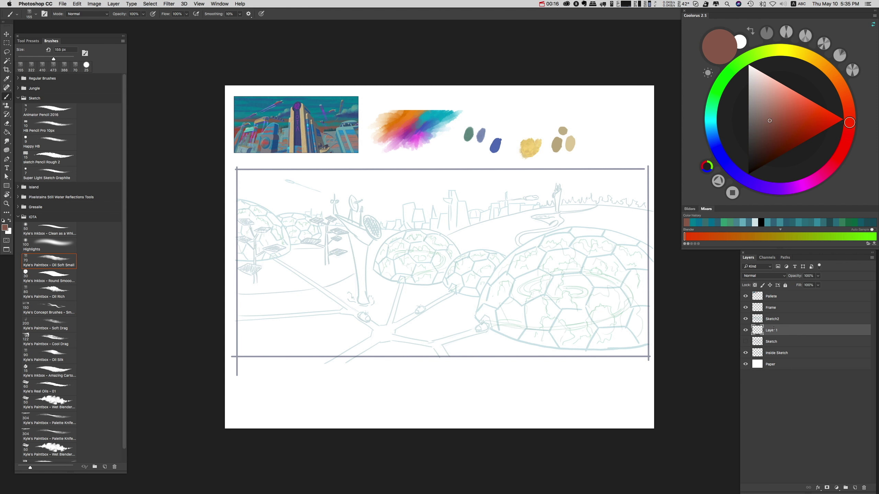
Step: Tilt the canvas view for diagonal strokes and hide the panels
scroll(447, 167, up, 5)
scroll(436, 259, up, 5)
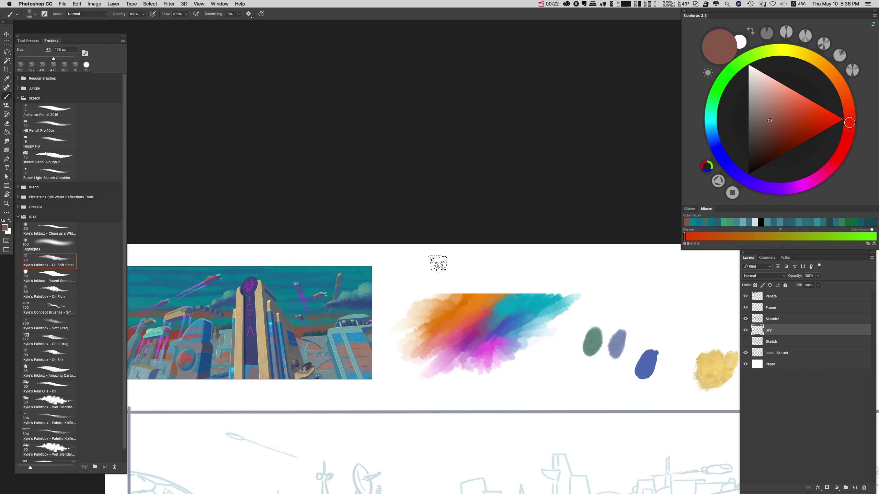
scroll(432, 196, down, 2)
scroll(433, 194, up, 5)
scroll(439, 250, down, 3)
drag(516, 344, 361, 314)
key(Tab)
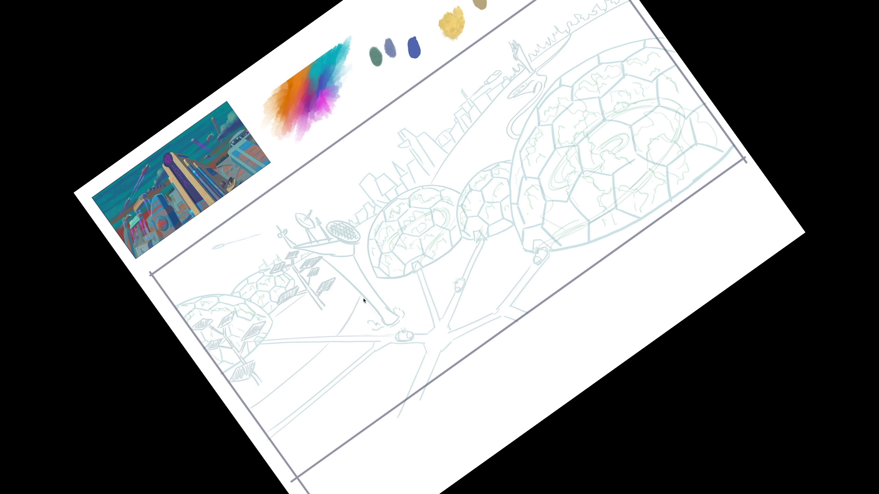
scroll(288, 280, up, 1)
Step: Paint a loose teal wash across the top and green across the lower canvas
mouse_move(195, 295)
mouse_down()
mouse_move(534, 83)
mouse_move(581, 25)
mouse_move(543, 85)
mouse_move(243, 346)
mouse_move(173, 384)
mouse_move(588, 45)
mouse_move(640, 33)
mouse_move(710, 106)
mouse_move(207, 433)
mouse_move(691, 47)
mouse_move(598, 169)
mouse_up()
drag(242, 398, 762, 130)
scroll(193, 203, up, 5)
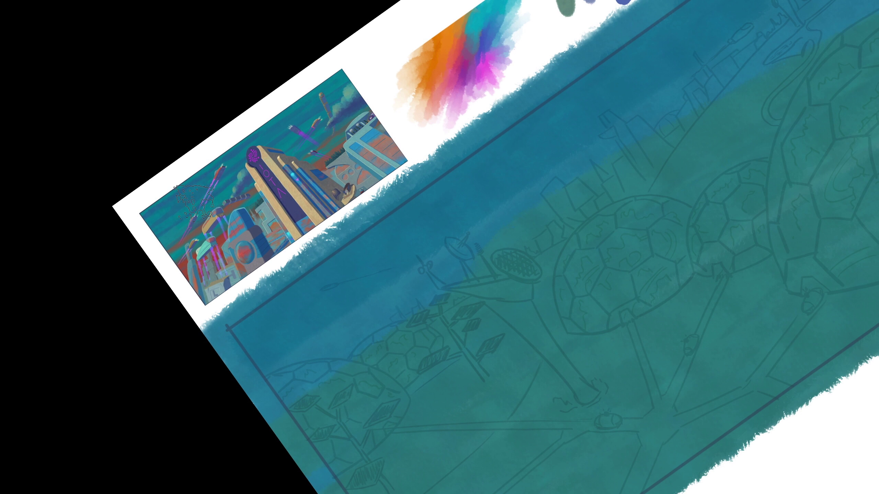
drag(471, 147, 390, 220)
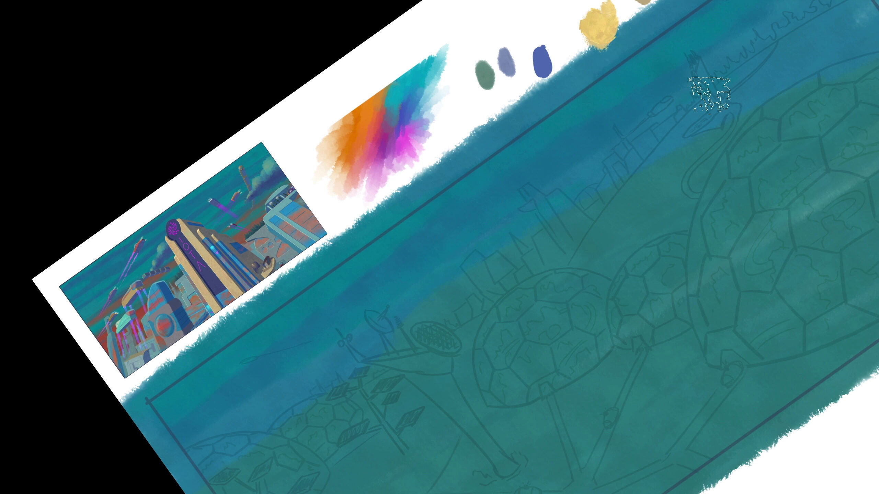
drag(486, 244, 498, 205)
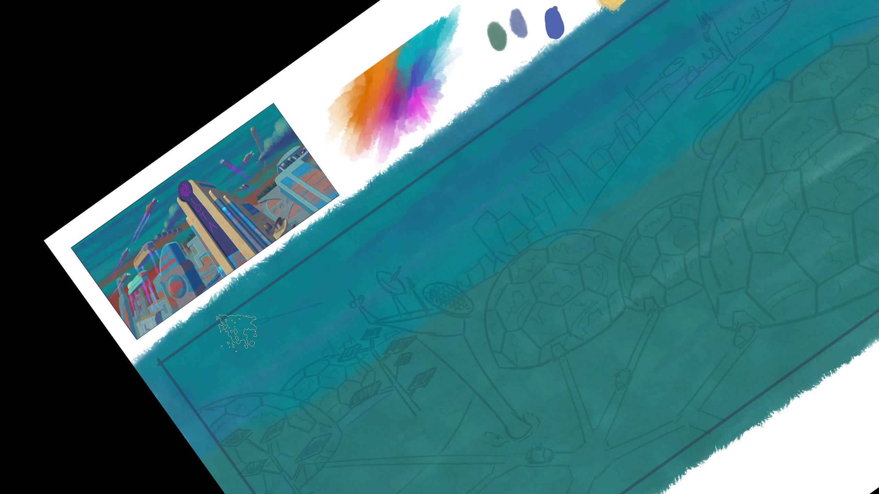
Step: Sample a reddish-brown and paint a thin rust stroke along the skyline, redoing one too-wide stroke
click(262, 170)
drag(411, 260, 626, 99)
key(ctrl+z)
drag(515, 216, 229, 421)
scroll(184, 445, right, 10)
scroll(184, 445, up, 6)
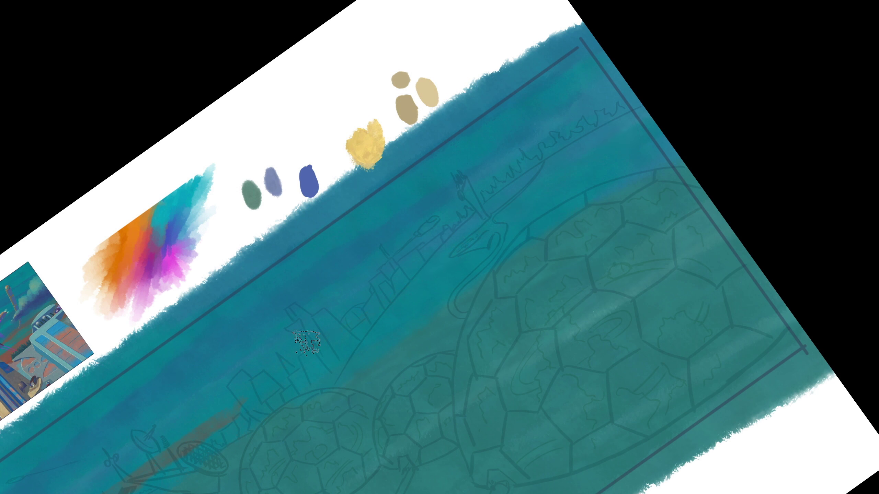
drag(252, 373, 470, 211)
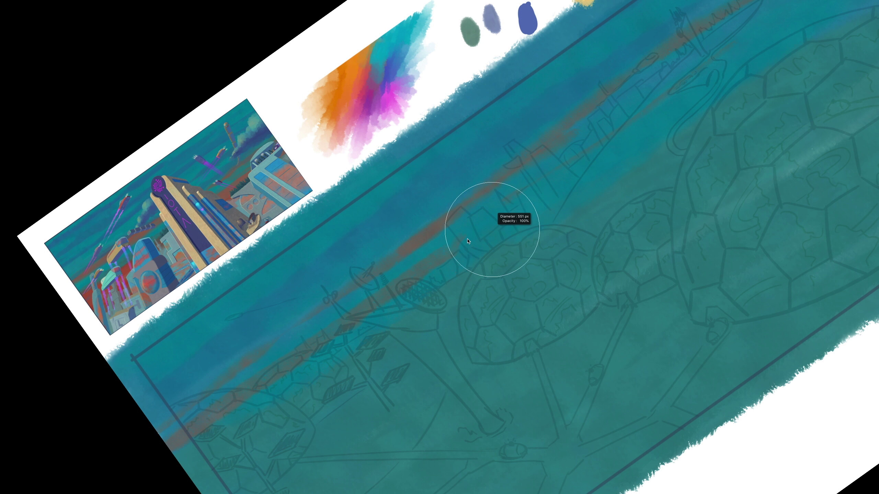
Step: Add a faint orange stroke to the skyline band, then show the panels again
scroll(463, 250, right, 9)
scroll(463, 250, up, 5)
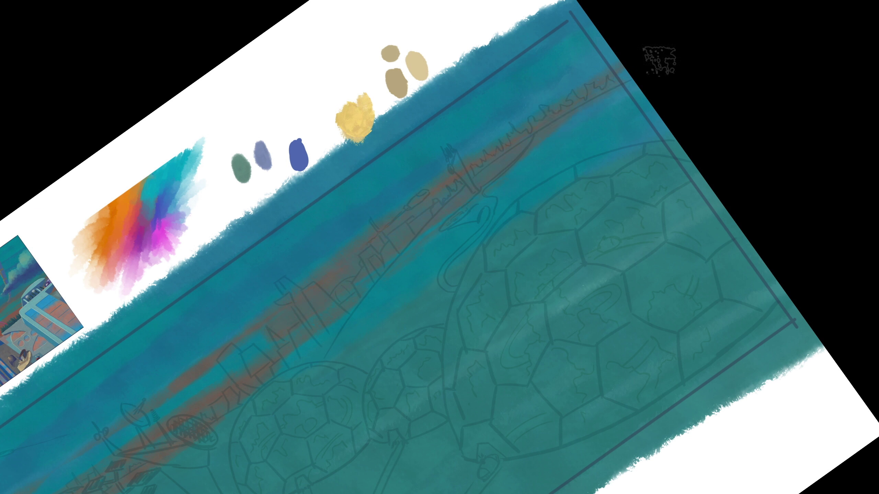
scroll(435, 207, left, 10)
scroll(435, 207, down, 3)
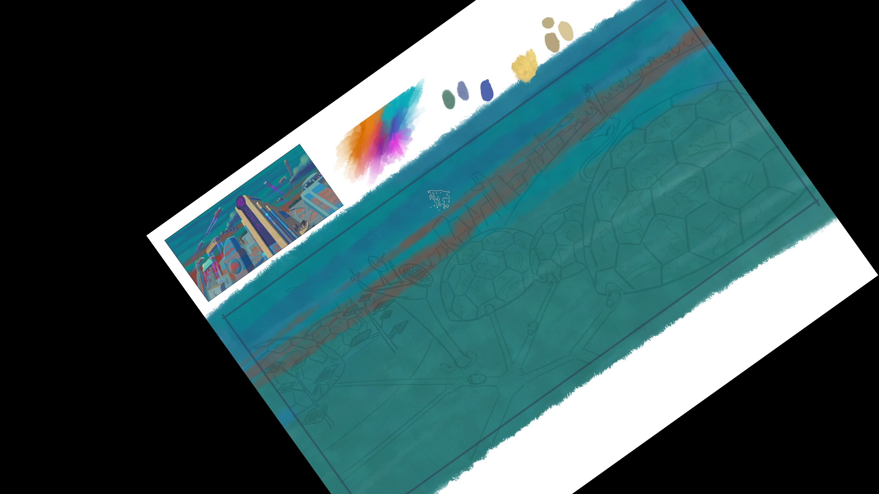
scroll(209, 391, up, 5)
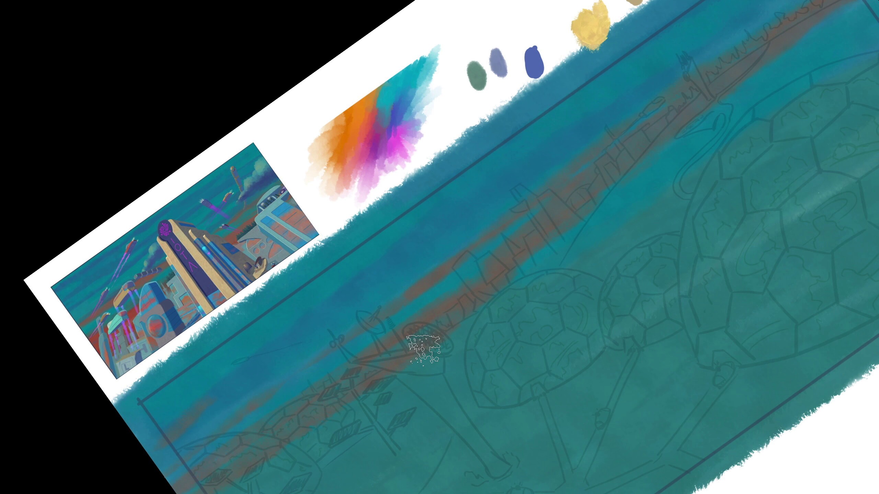
scroll(419, 290, down, 2)
scroll(348, 277, up, 3)
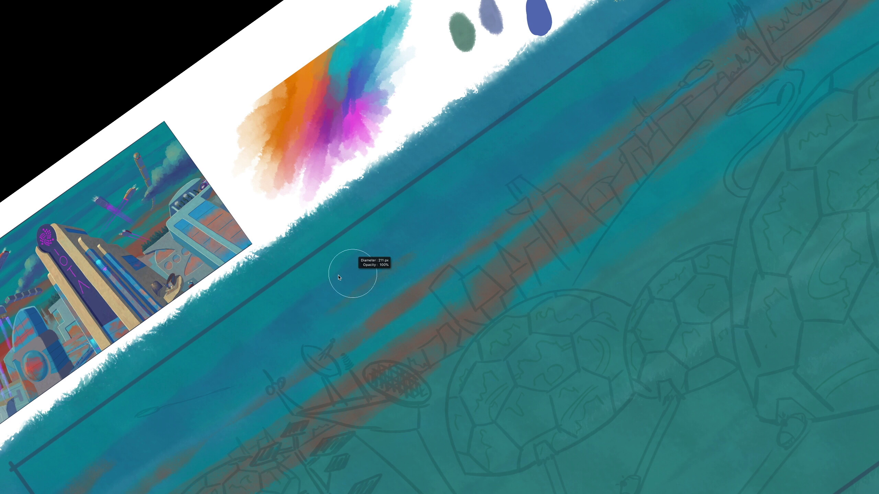
drag(398, 260, 362, 289)
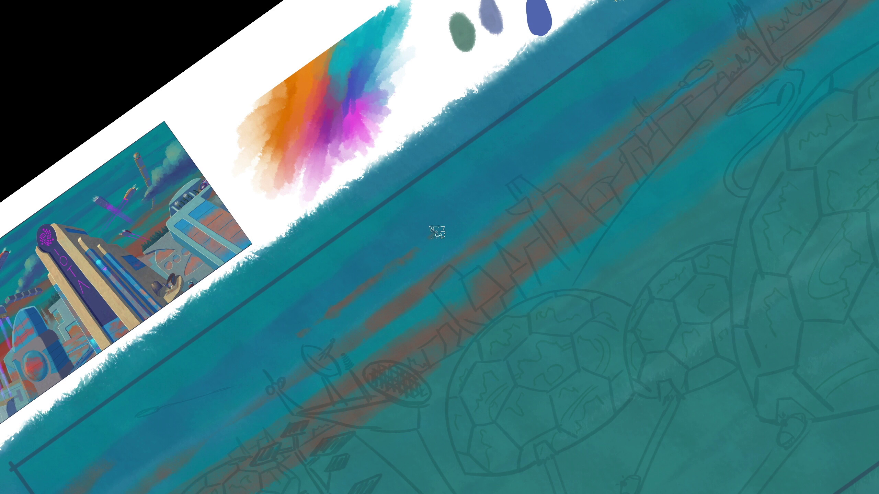
scroll(437, 232, right, 10)
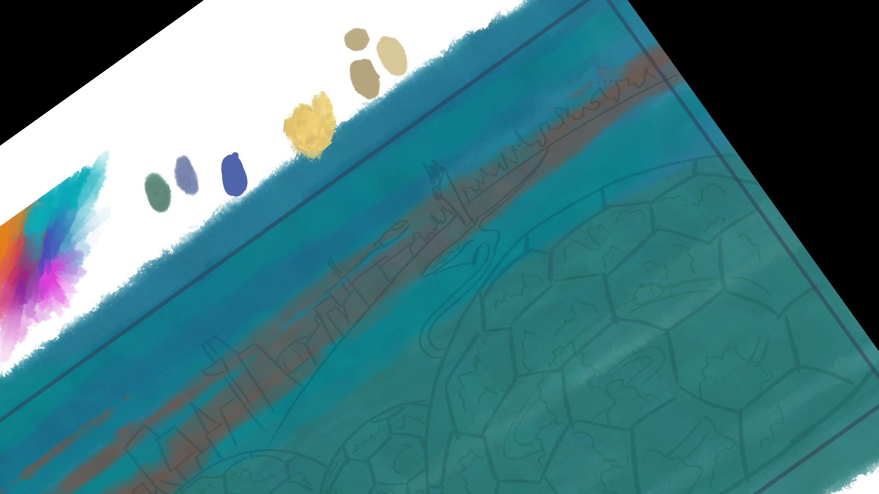
scroll(605, 74, down, 2)
key(Tab)
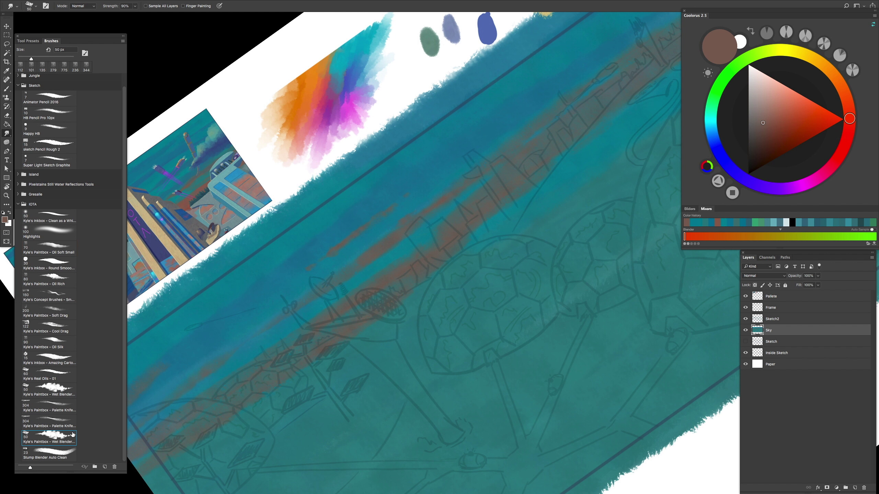
Step: Hide the panels and zoom and pan around the painting to review the sky
scroll(340, 250, up, 2)
key(Tab)
scroll(432, 229, up, 2)
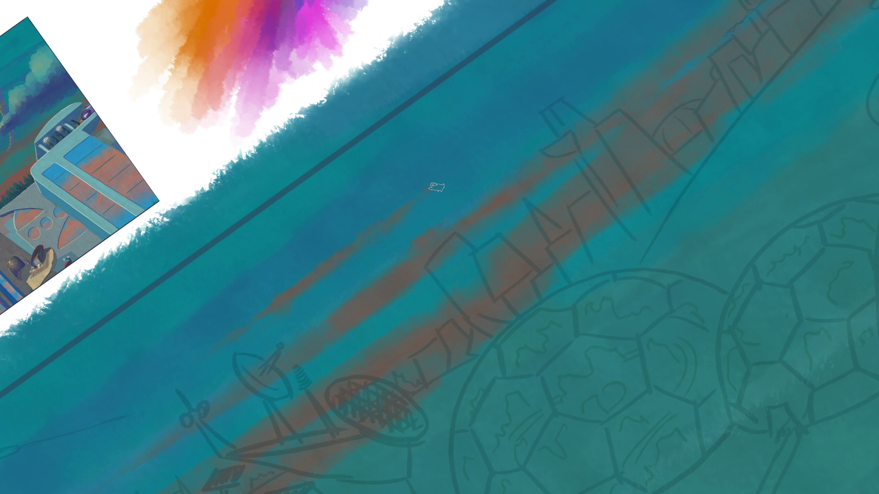
scroll(436, 186, up, 2)
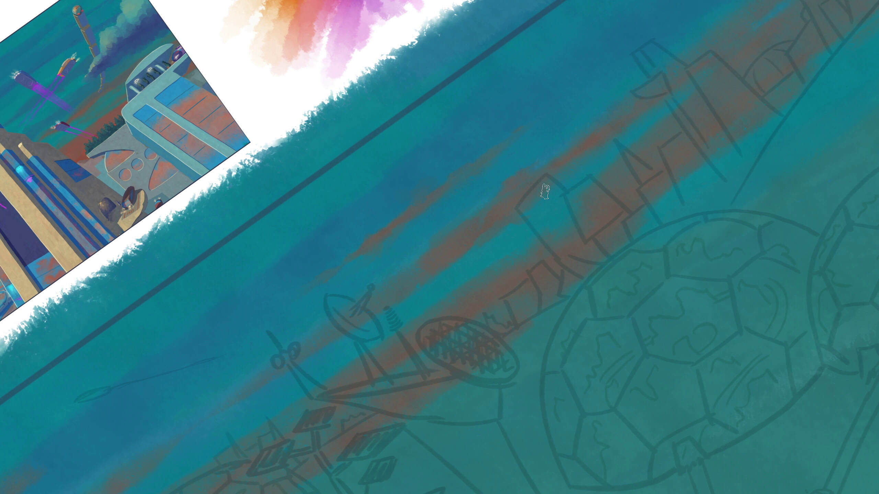
scroll(596, 154, up, 2)
scroll(359, 261, up, 2)
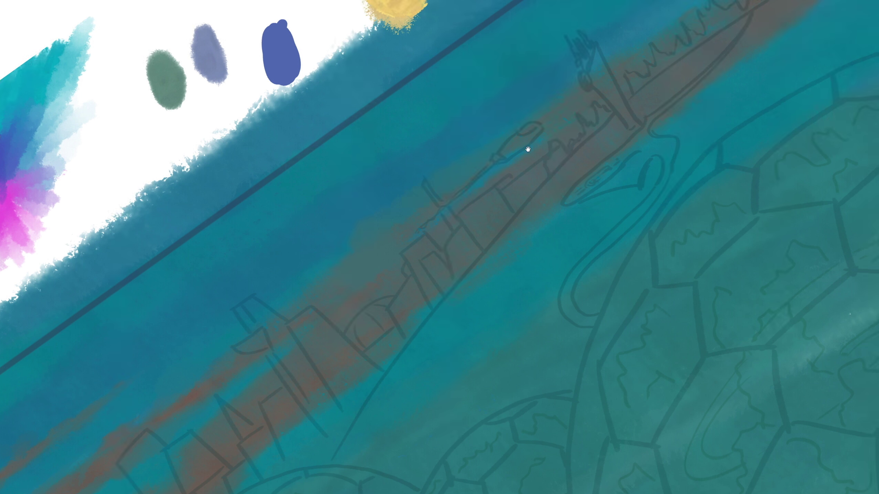
scroll(526, 143, up, 2)
scroll(539, 88, down, 2)
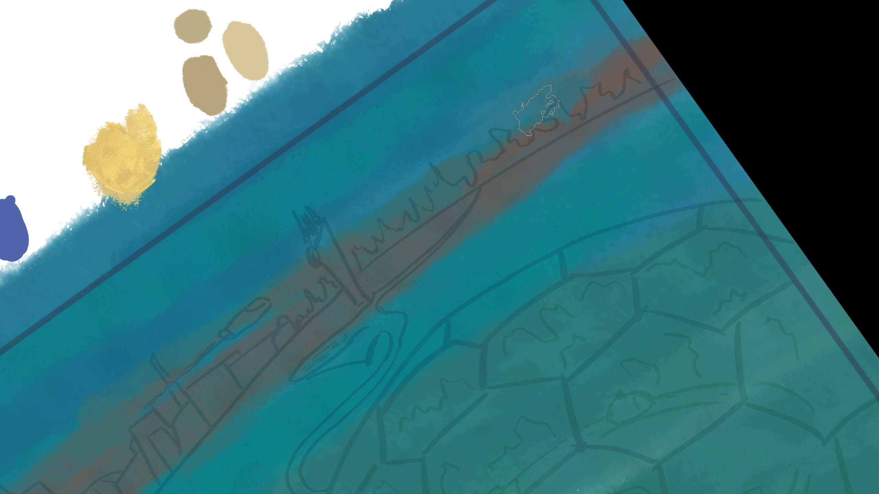
scroll(394, 222, down, 2)
scroll(658, 82, left, 5)
scroll(352, 302, up, 2)
scroll(351, 301, down, 3)
scroll(351, 301, left, 4)
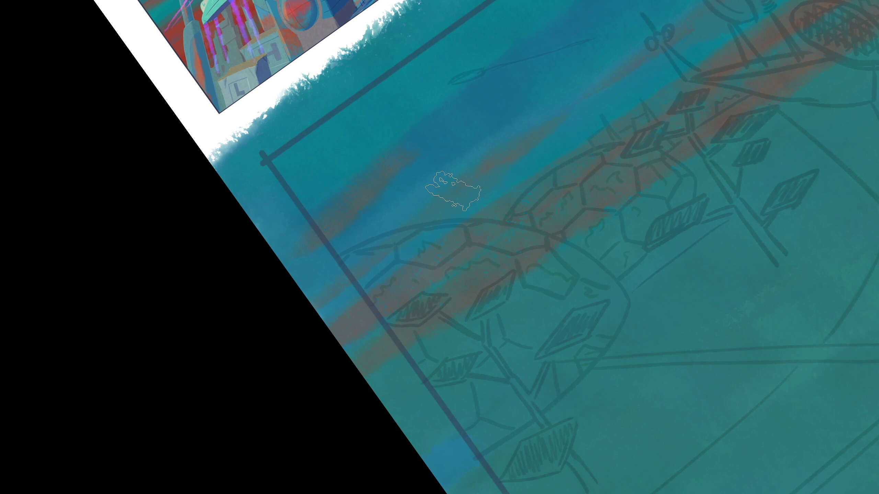
scroll(450, 196, up, 2)
scroll(381, 215, right, 3)
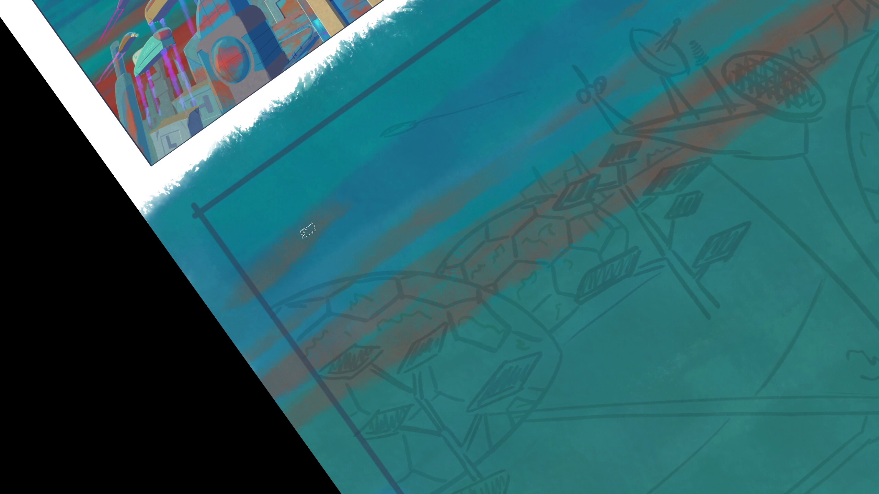
scroll(362, 205, up, 6)
scroll(362, 204, right, 8)
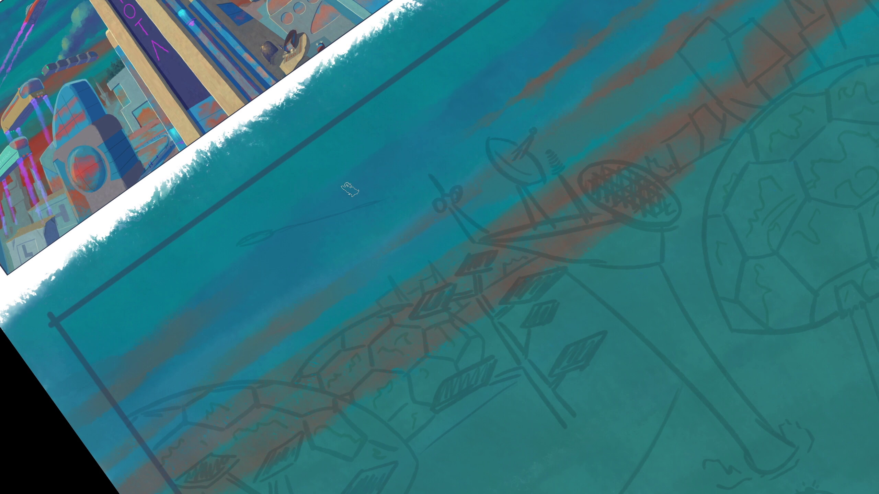
scroll(229, 266, down, 3)
scroll(228, 267, right, 6)
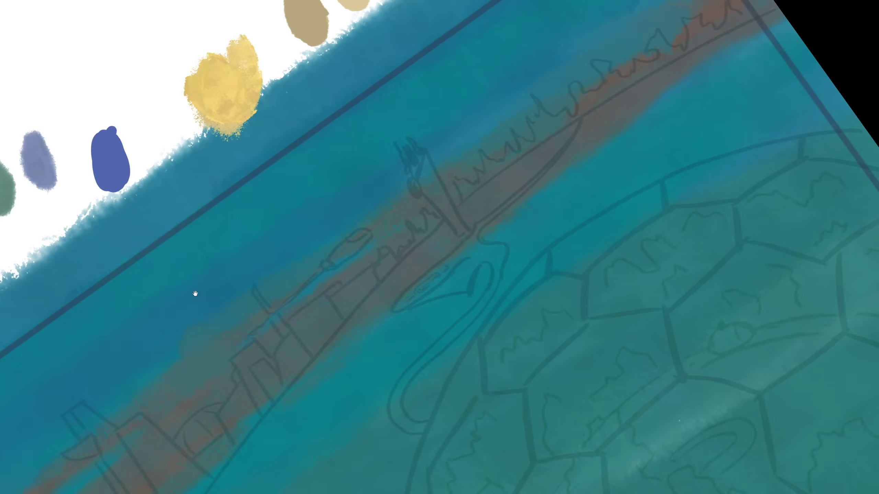
scroll(495, 199, down, 3)
scroll(495, 199, left, 5)
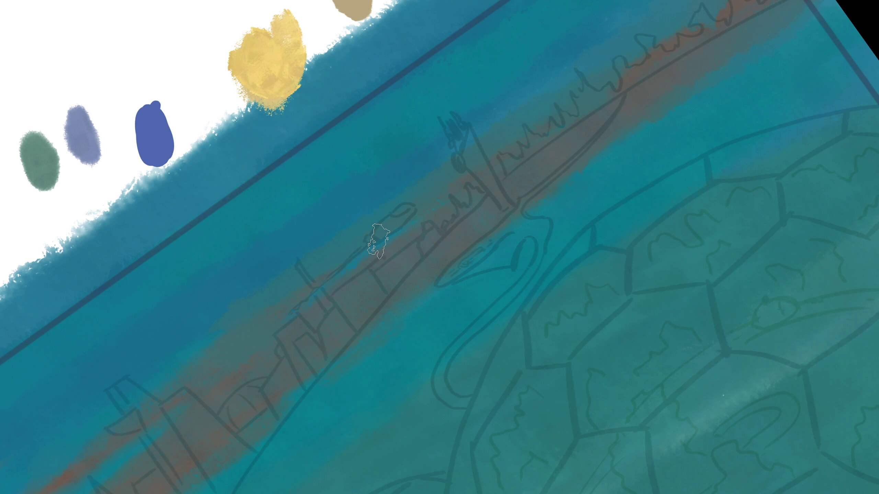
scroll(156, 389, down, 4)
scroll(209, 327, left, 6)
scroll(289, 319, up, 3)
scroll(277, 346, left, 4)
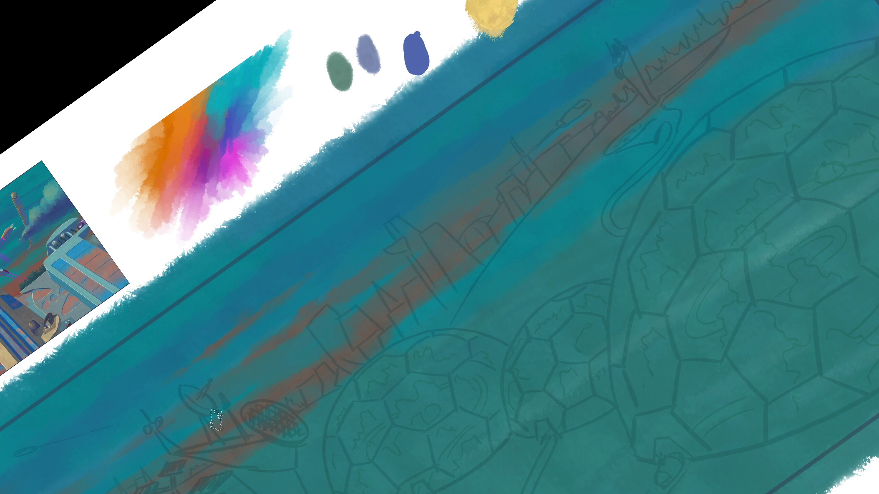
scroll(335, 352, down, 3)
Step: Rotate the canvas view back to nearly upright and restore the panels around the canvas
drag(500, 196, 447, 263)
scroll(447, 263, up, 4)
scroll(481, 202, up, 3)
scroll(379, 239, left, 3)
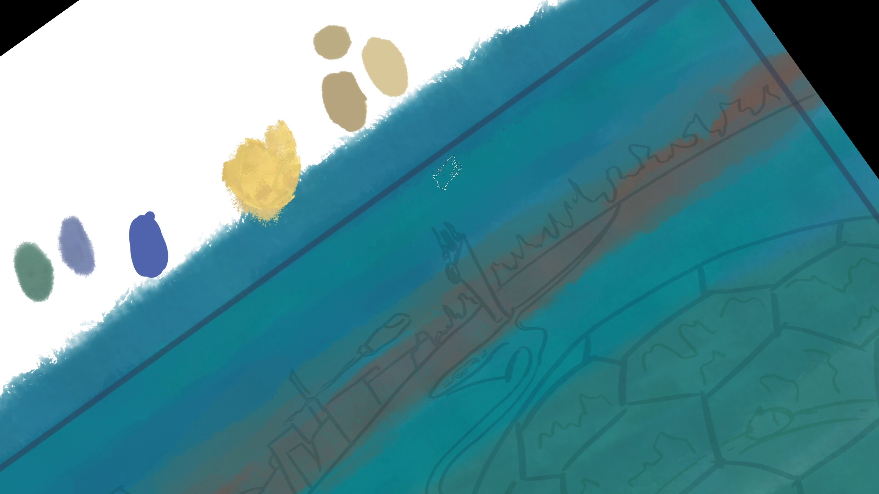
scroll(361, 235, right, 5)
scroll(361, 235, up, 4)
scroll(478, 182, down, 3)
scroll(478, 182, down, 2)
scroll(432, 215, left, 5)
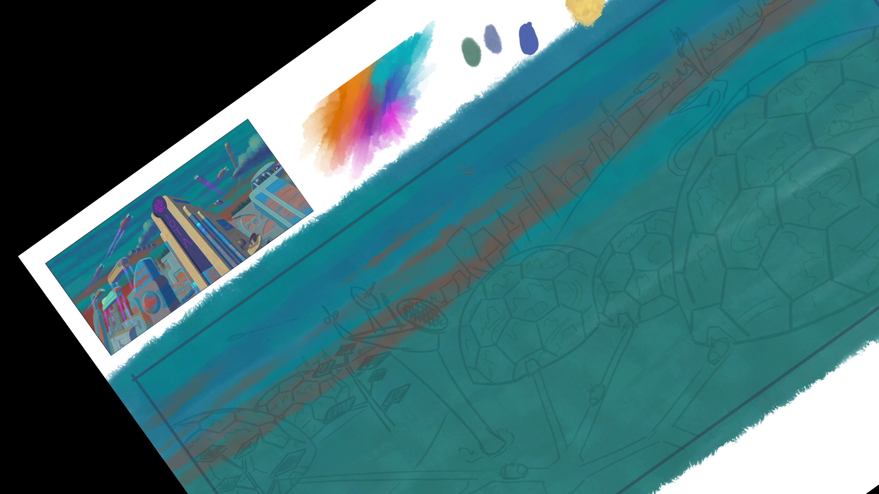
scroll(152, 396, down, 3)
scroll(238, 345, up, 4)
scroll(355, 344, right, 3)
scroll(355, 382, down, 2)
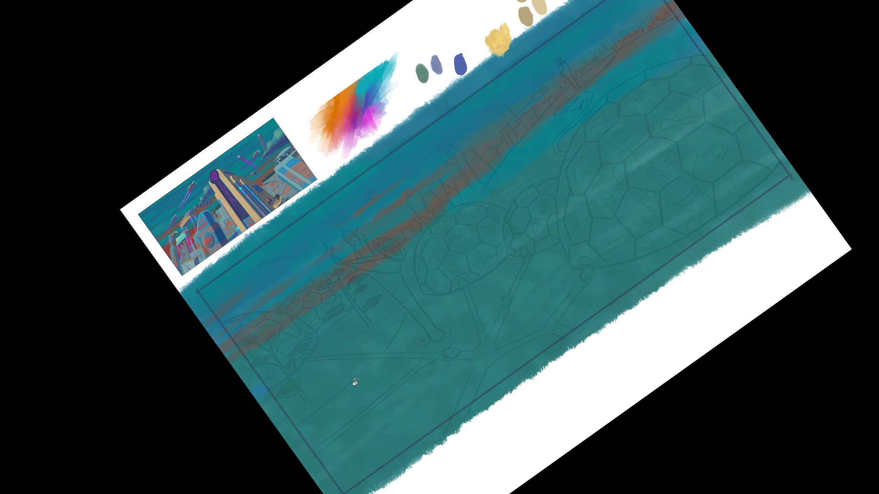
drag(355, 382, 298, 347)
drag(361, 350, 333, 364)
scroll(334, 363, right, 2)
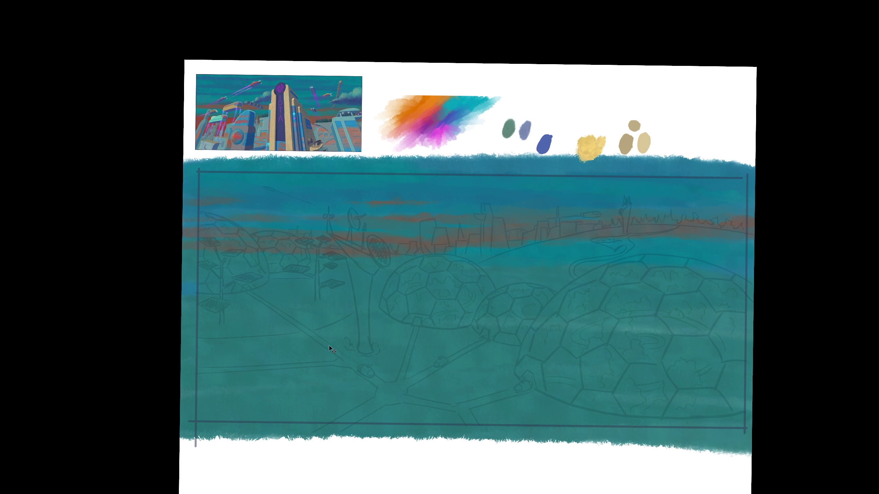
scroll(329, 345, up, 5)
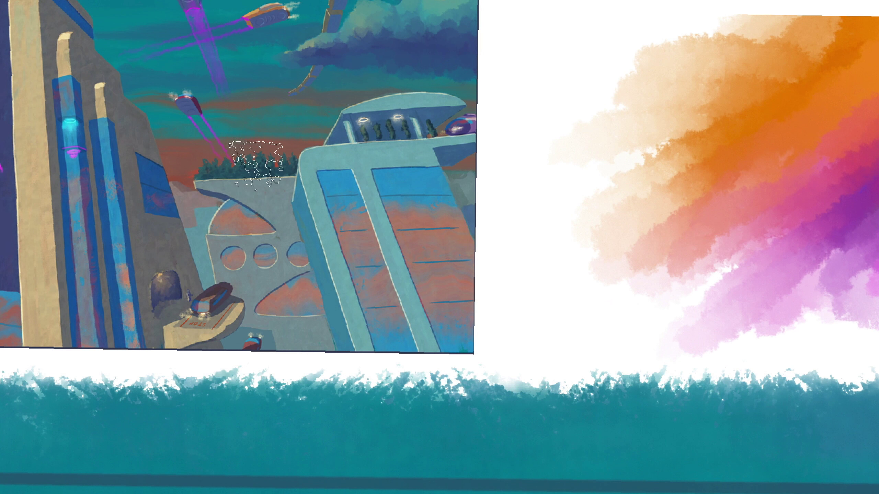
scroll(489, 378, down, 5)
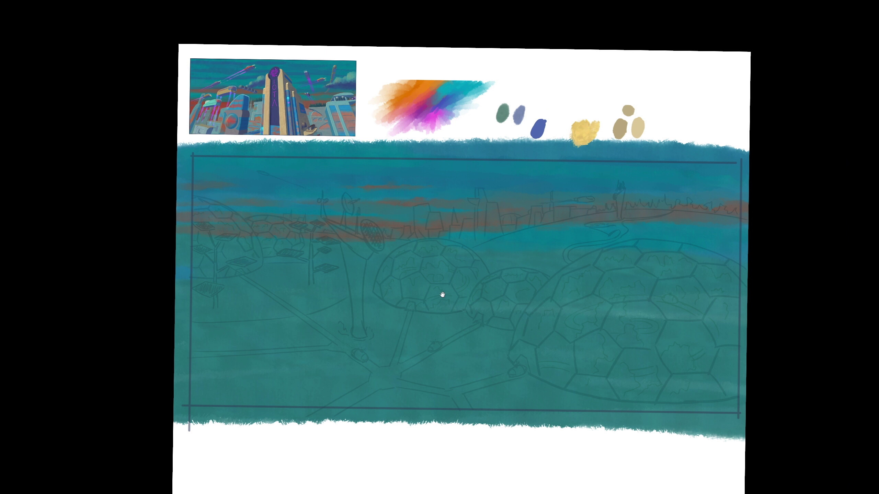
key(f)
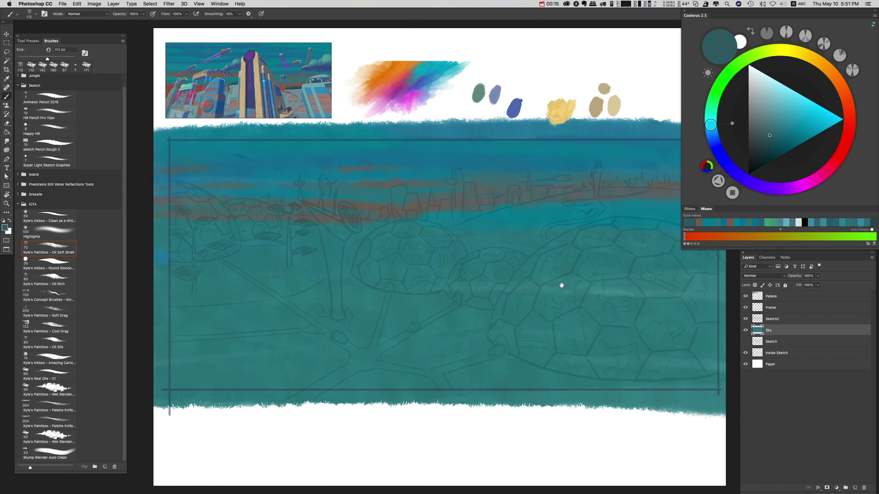
Step: Add a new layer above Sky and rename it City
drag(693, 334, 717, 332)
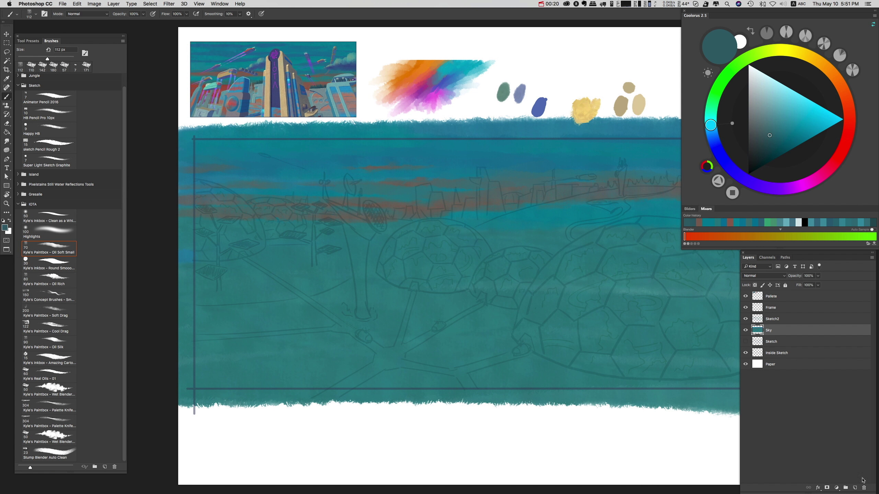
click(854, 487)
double_click(772, 330)
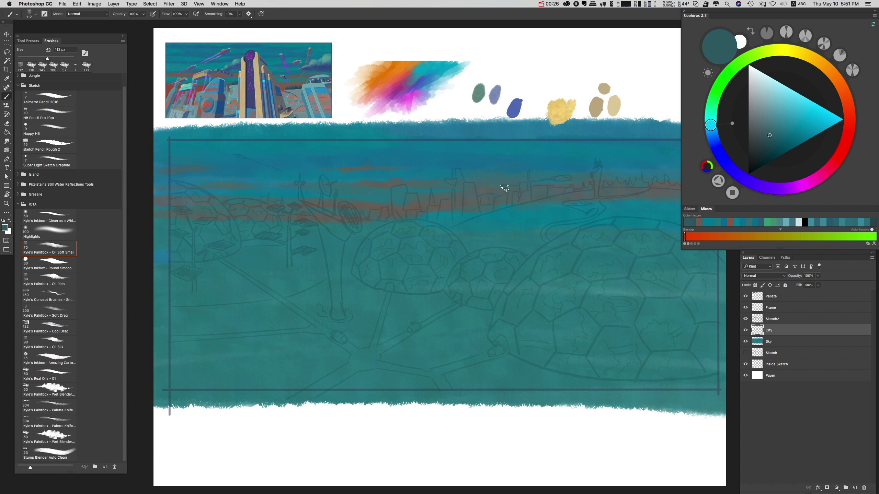
key(Tab)
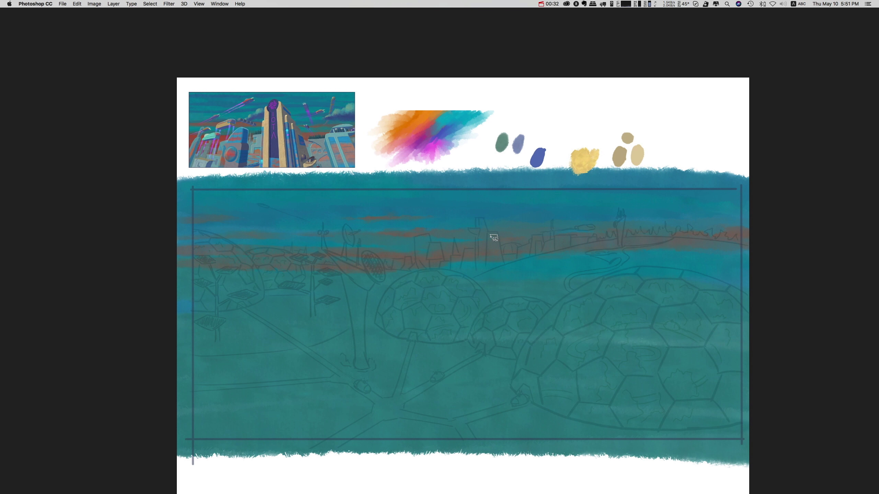
click(552, 5)
key(Return)
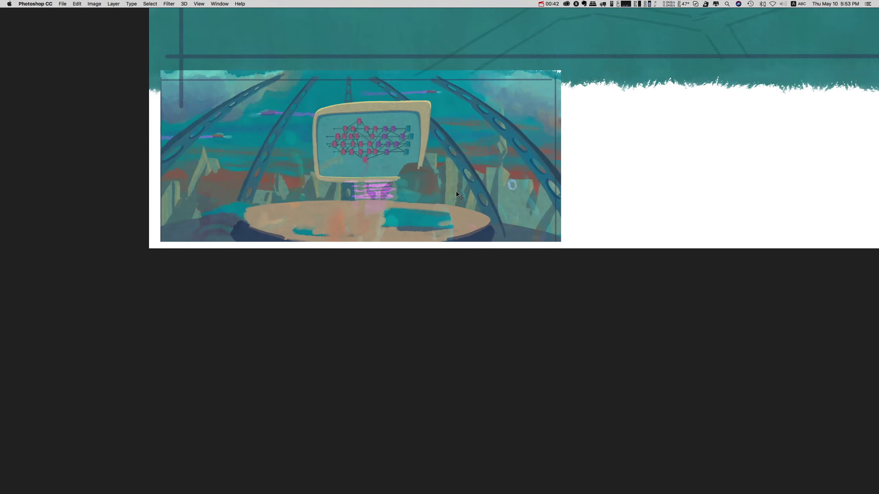
Step: Fit the whole page in the window
scroll(460, 196, up, 5)
key(super+0)
scroll(442, 265, up, 5)
scroll(486, 318, up, 5)
scroll(485, 318, up, 10)
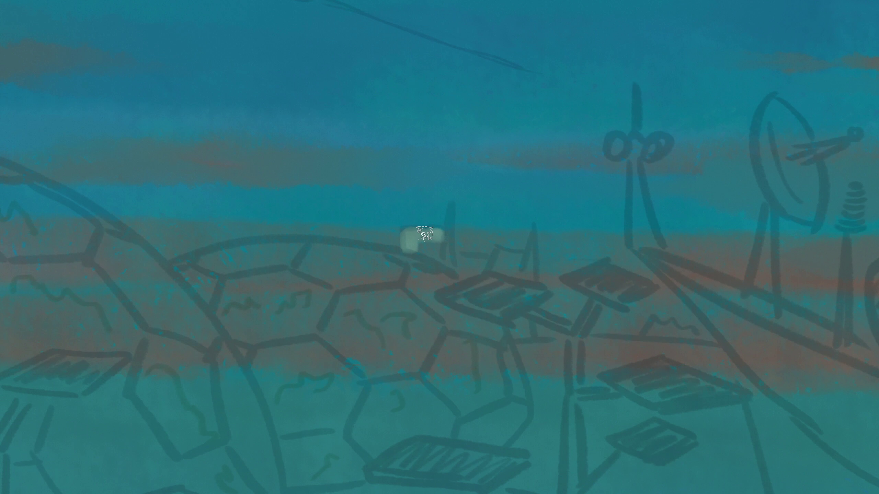
Step: Block in a pale building on the skyline, extending it over the shells with a right-side band
drag(441, 234, 437, 255)
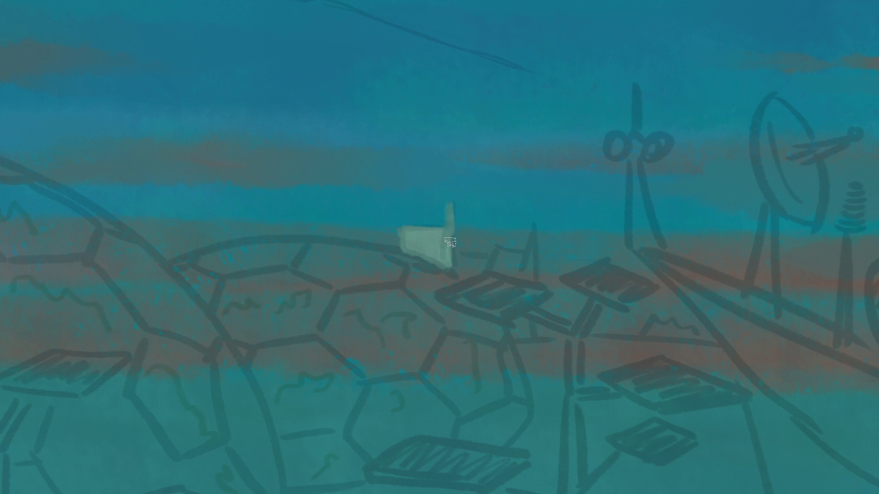
mouse_move(467, 264)
mouse_down()
mouse_move(497, 258)
mouse_move(448, 269)
mouse_move(429, 290)
mouse_move(411, 258)
mouse_move(495, 276)
mouse_up()
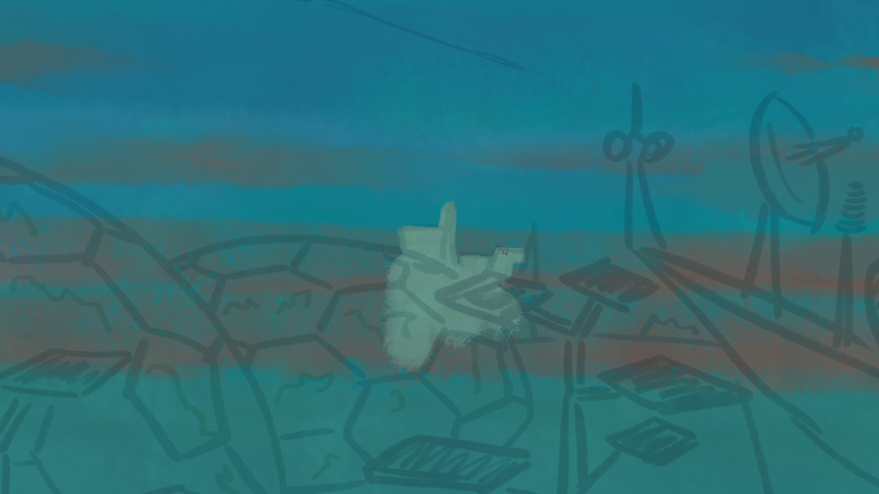
drag(531, 256, 535, 246)
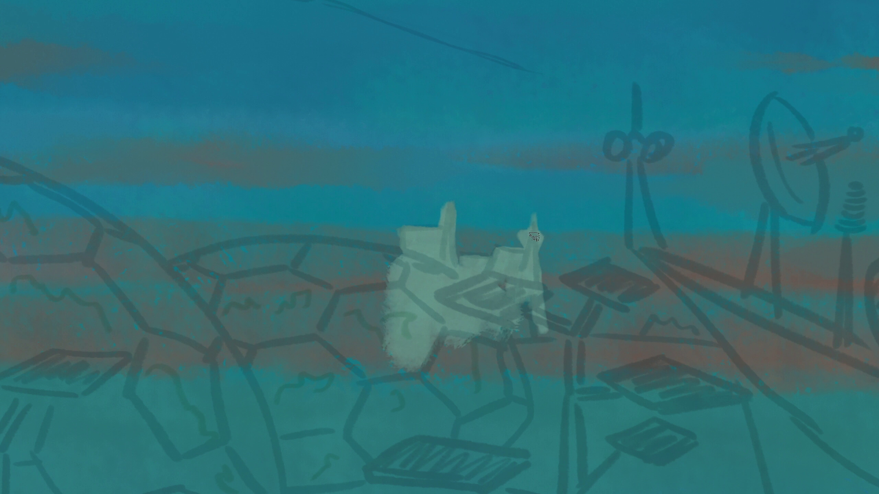
scroll(373, 275, down, 5)
scroll(445, 277, up, 2)
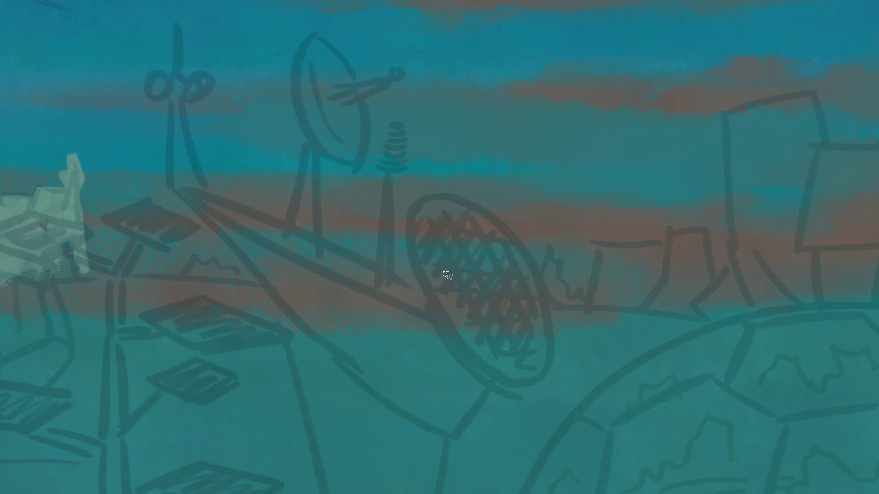
scroll(435, 295, up, 3)
Step: Try a tower beside the dish and undo it, then fill the outlined building and add a tall block
drag(463, 240, 460, 279)
key(ctrl+z)
mouse_move(463, 240)
mouse_down()
mouse_move(460, 278)
mouse_move(465, 255)
mouse_move(488, 285)
mouse_move(513, 246)
mouse_move(564, 254)
mouse_move(558, 293)
mouse_up()
key(ctrl+z)
drag(549, 251, 533, 266)
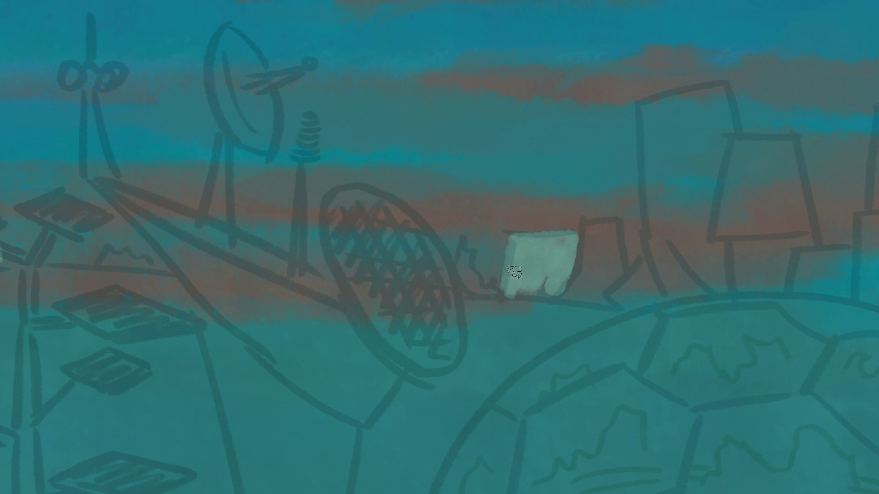
mouse_move(520, 298)
mouse_down()
mouse_move(588, 245)
mouse_move(588, 225)
mouse_move(612, 218)
mouse_move(617, 267)
mouse_move(575, 267)
mouse_up()
Step: Add a pale chimney, a small block and a tall spire, widening the tower beside it
scroll(575, 266, right, 5)
mouse_move(434, 346)
mouse_down()
mouse_move(486, 287)
mouse_move(465, 147)
mouse_move(536, 130)
mouse_move(464, 298)
mouse_move(520, 328)
mouse_move(502, 207)
mouse_move(509, 254)
mouse_move(541, 323)
mouse_move(570, 191)
mouse_move(588, 187)
mouse_move(603, 222)
mouse_move(579, 225)
mouse_move(571, 329)
mouse_up()
scroll(385, 255, right, 5)
mouse_move(457, 258)
mouse_down()
mouse_move(509, 294)
mouse_move(481, 281)
mouse_up()
mouse_move(537, 159)
mouse_down()
mouse_move(537, 120)
mouse_move(538, 175)
mouse_move(524, 242)
mouse_move(517, 222)
mouse_up()
mouse_move(574, 223)
mouse_down()
mouse_move(551, 245)
mouse_move(523, 343)
mouse_up()
Step: Paint a new tower right of the spire, a pale curved ledge and a mast above it
scroll(400, 277, right, 5)
mouse_move(446, 213)
mouse_down()
mouse_move(500, 204)
mouse_move(428, 294)
mouse_move(452, 221)
mouse_move(493, 216)
mouse_move(492, 350)
mouse_move(429, 356)
mouse_move(473, 230)
mouse_move(496, 229)
mouse_move(465, 227)
mouse_up()
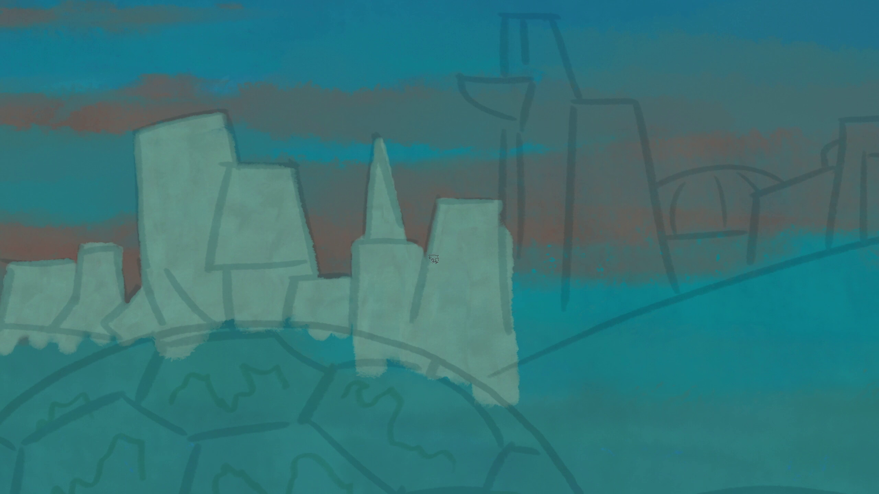
scroll(361, 177, up, 3)
scroll(362, 178, right, 4)
drag(353, 170, 409, 184)
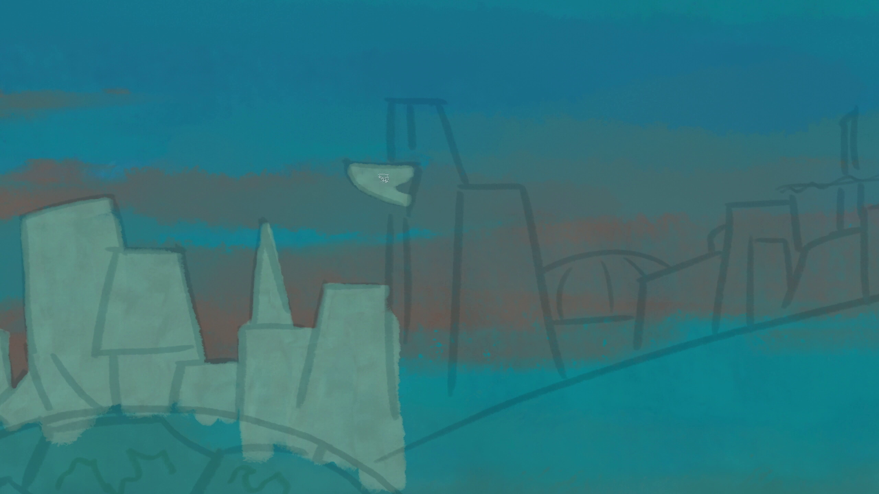
scroll(439, 294, down, 5)
scroll(440, 294, up, 5)
drag(485, 182, 482, 372)
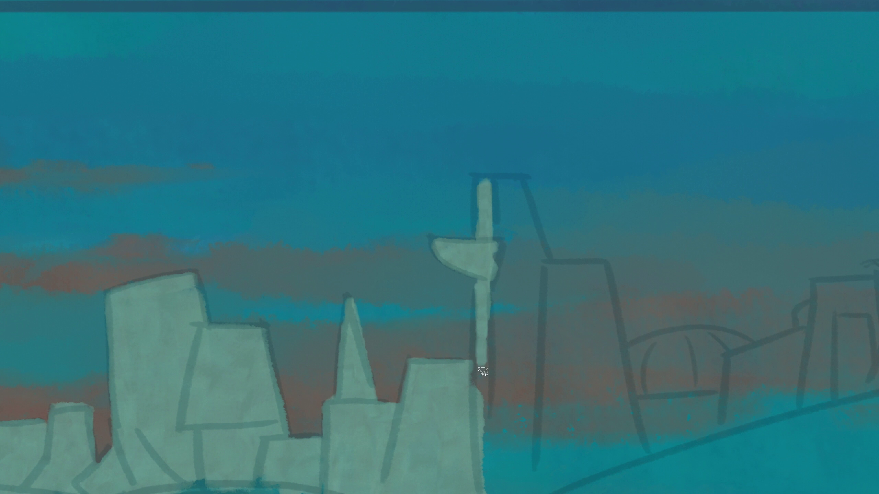
mouse_move(480, 240)
mouse_down()
mouse_move(533, 274)
mouse_move(496, 367)
mouse_up()
Step: Fill the tower base and brush pale strokes down from the ledge end
scroll(497, 368, down, 5)
scroll(496, 368, right, 1)
mouse_move(456, 250)
mouse_down()
mouse_move(455, 307)
mouse_move(533, 149)
mouse_move(509, 125)
mouse_move(569, 201)
mouse_up()
drag(561, 122, 576, 234)
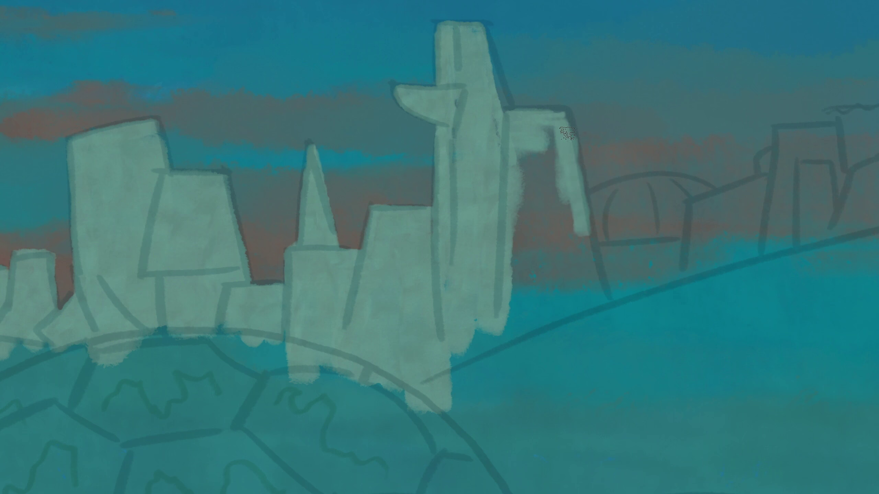
scroll(576, 234, up, 2)
drag(568, 121, 594, 298)
Step: Widen and fill the tower's right column down to its base with a crisp edge
drag(486, 447, 455, 243)
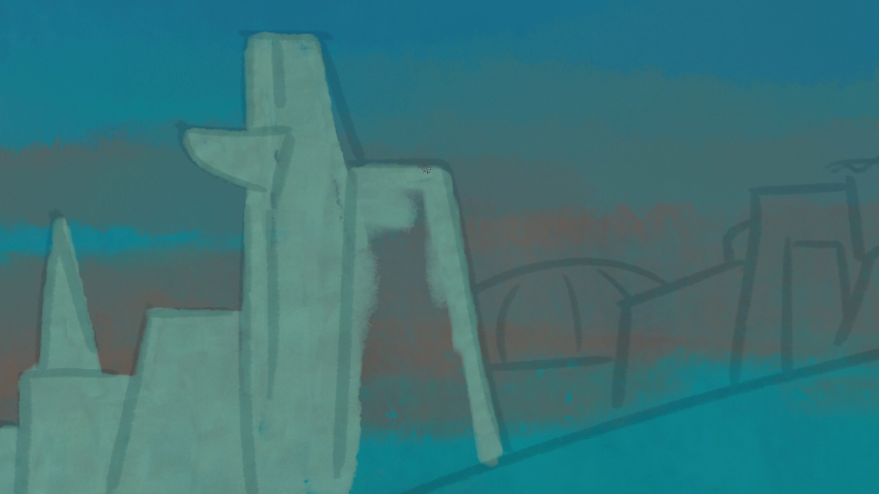
drag(424, 168, 398, 264)
drag(419, 194, 426, 406)
drag(398, 263, 440, 369)
mouse_move(460, 461)
mouse_down()
mouse_move(443, 364)
mouse_move(365, 372)
mouse_move(422, 246)
mouse_up()
scroll(365, 373, down, 3)
scroll(372, 231, up, 3)
scroll(377, 186, up, 2)
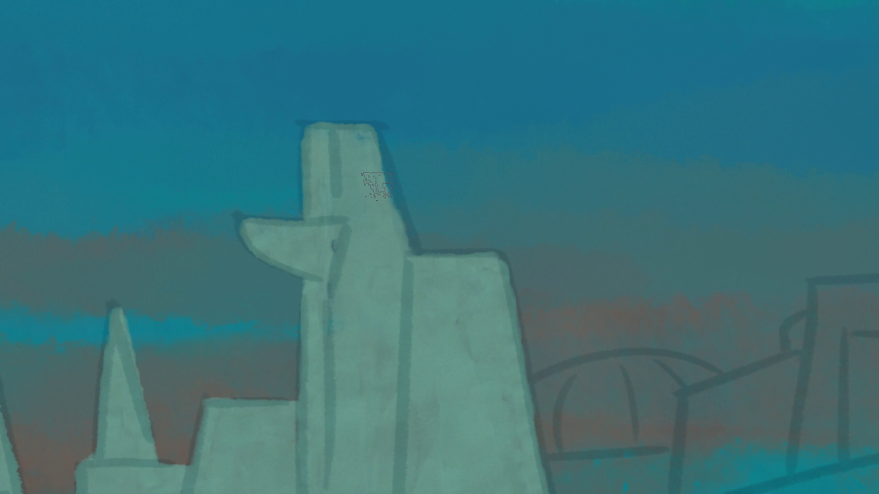
drag(377, 185, 412, 249)
Step: Extend the building's base and an arm to the right, filling pale paint beneath the buildings
scroll(333, 216, down, 5)
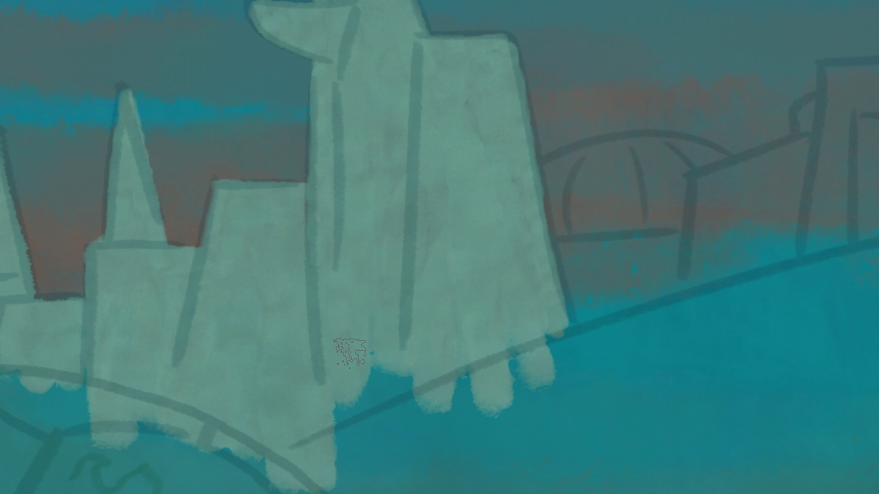
scroll(408, 285, down, 5)
scroll(408, 286, up, 4)
scroll(409, 286, down, 4)
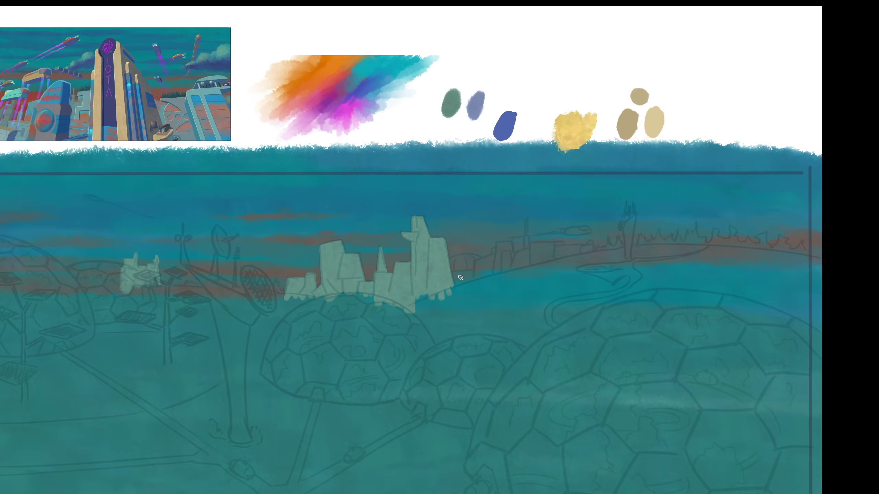
scroll(409, 286, up, 5)
drag(409, 286, 222, 182)
mouse_move(339, 312)
mouse_down()
mouse_move(451, 291)
mouse_move(387, 350)
mouse_move(529, 197)
mouse_move(469, 225)
mouse_move(509, 263)
mouse_move(588, 221)
mouse_move(484, 346)
mouse_up()
scroll(463, 303, down, 5)
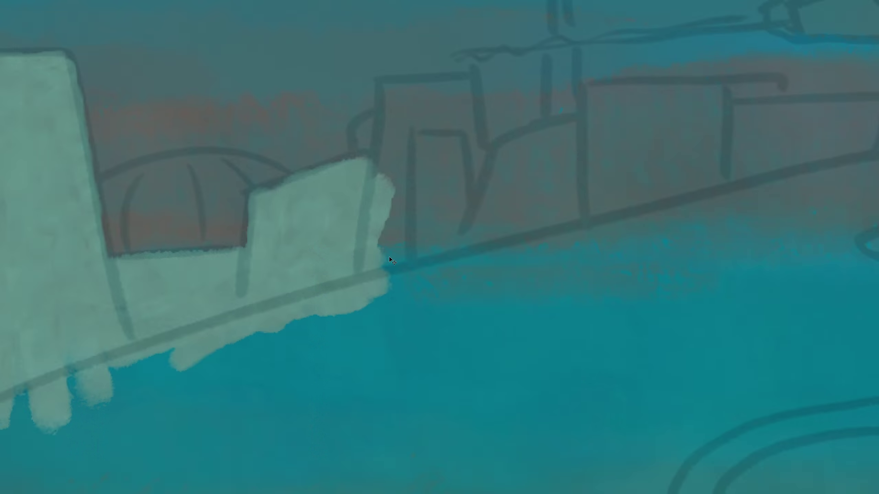
drag(462, 304, 744, 242)
scroll(588, 253, up, 3)
mouse_move(346, 243)
mouse_down()
mouse_move(595, 251)
mouse_move(312, 263)
mouse_move(277, 242)
mouse_up()
scroll(349, 298, down, 2)
scroll(348, 298, up, 5)
Step: Add pale vertical strokes along the building's edge, undoing a stray one
mouse_move(415, 277)
mouse_down()
mouse_move(398, 159)
mouse_move(370, 173)
mouse_move(471, 132)
mouse_move(432, 138)
mouse_up()
scroll(431, 137, down, 5)
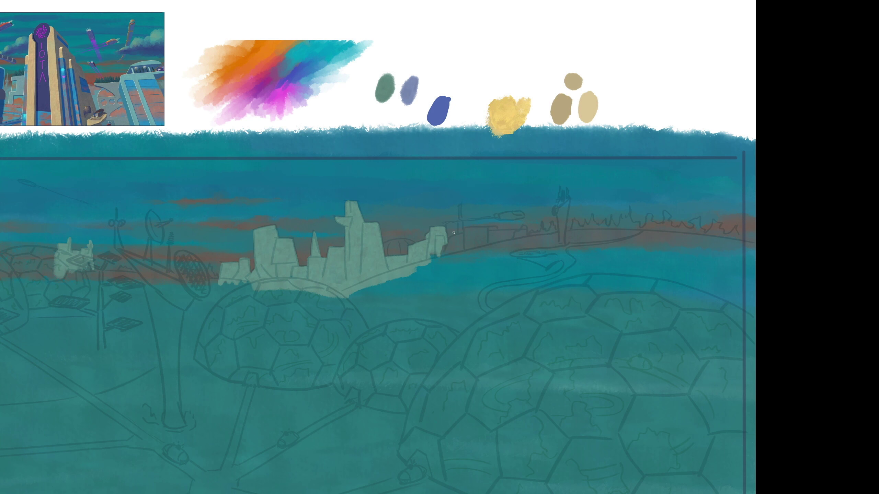
scroll(433, 282, up, 5)
drag(461, 252, 461, 188)
scroll(461, 187, down, 5)
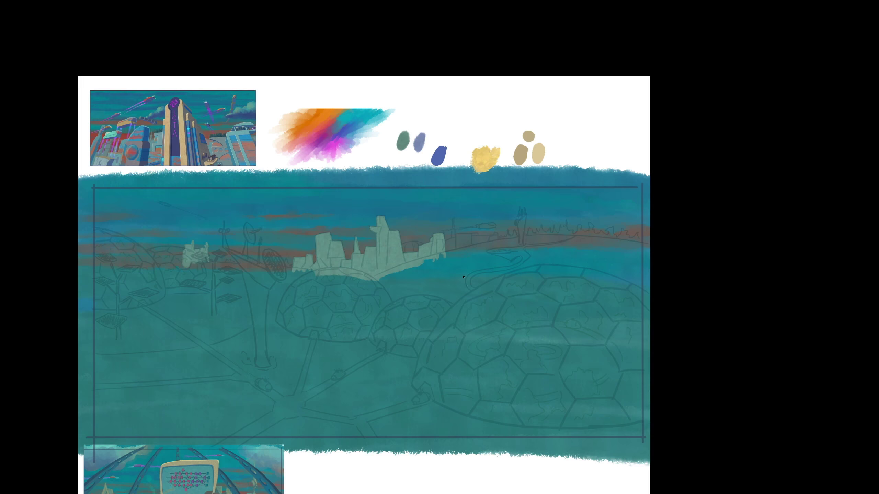
scroll(461, 188, up, 5)
mouse_move(476, 266)
mouse_down()
mouse_move(495, 211)
mouse_move(475, 170)
mouse_up()
scroll(494, 212, up, 3)
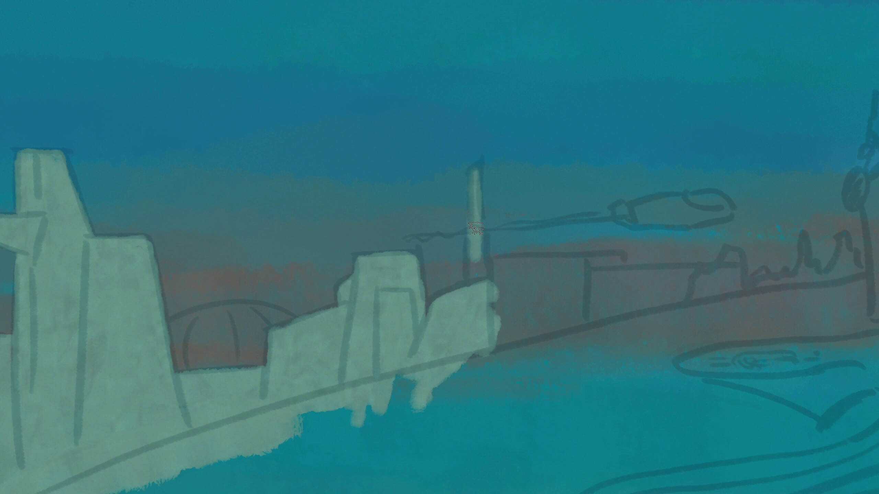
key(ctrl+z)
scroll(481, 138, up, 3)
Step: Paint a tall pale tower on the right with an L-shaped horizontal arm
mouse_move(494, 224)
mouse_down()
mouse_move(487, 133)
mouse_move(502, 304)
mouse_up()
scroll(465, 173, down, 5)
drag(455, 263, 453, 153)
mouse_move(450, 153)
mouse_down()
mouse_move(554, 160)
mouse_move(630, 149)
mouse_up()
key(ctrl+z)
drag(466, 154, 640, 145)
drag(462, 258, 457, 163)
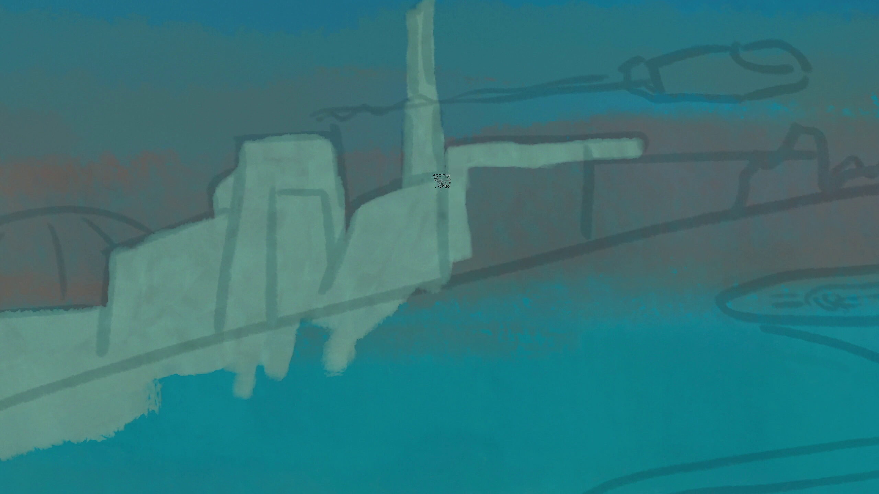
Step: Stretch the long pale slab to the right and downward along the horizon
scroll(442, 181, right, 3)
drag(353, 207, 581, 235)
drag(519, 270, 249, 346)
scroll(381, 277, right, 4)
mouse_move(408, 243)
mouse_down()
mouse_move(353, 204)
mouse_move(554, 208)
mouse_move(484, 274)
mouse_move(419, 308)
mouse_up()
scroll(396, 277, right, 4)
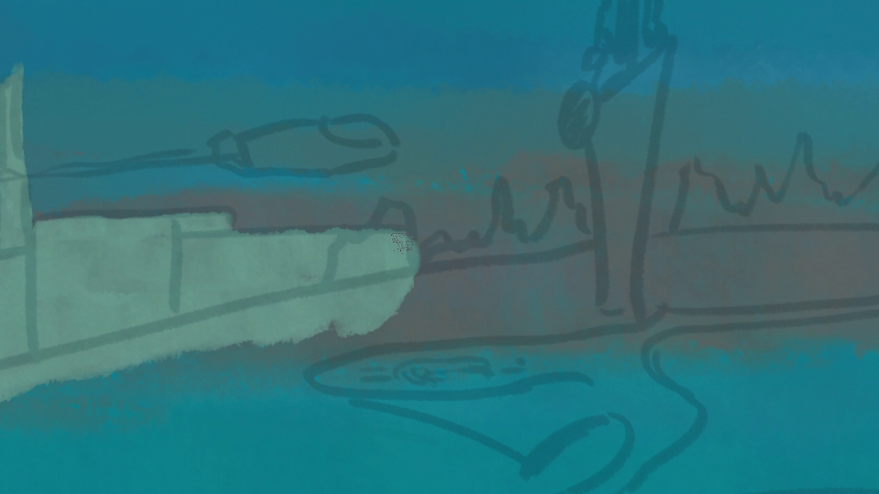
scroll(401, 242, down, 6)
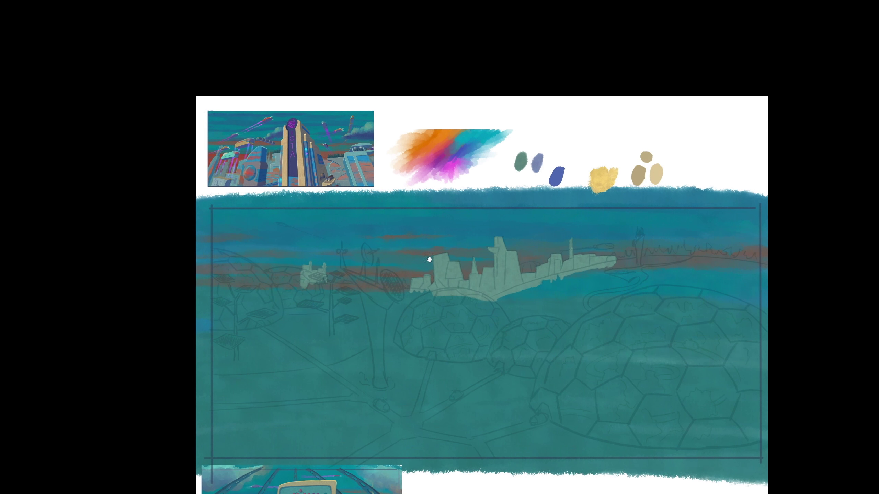
drag(429, 260, 446, 293)
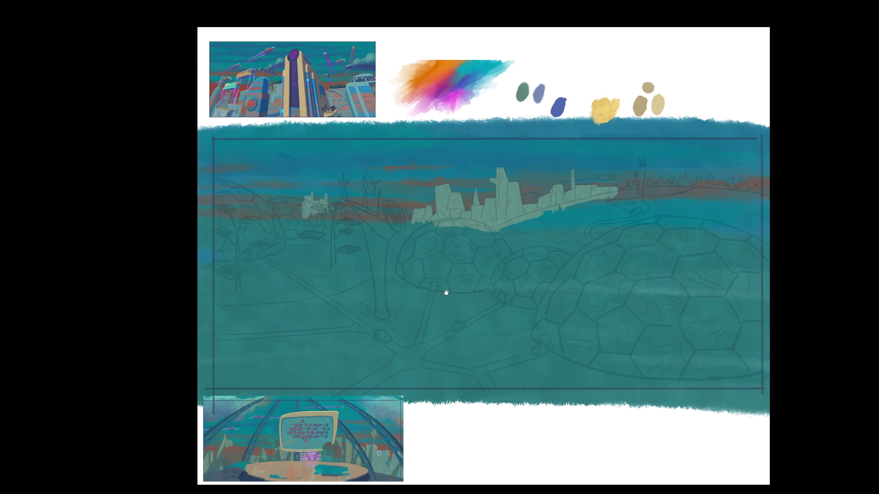
scroll(446, 293, up, 3)
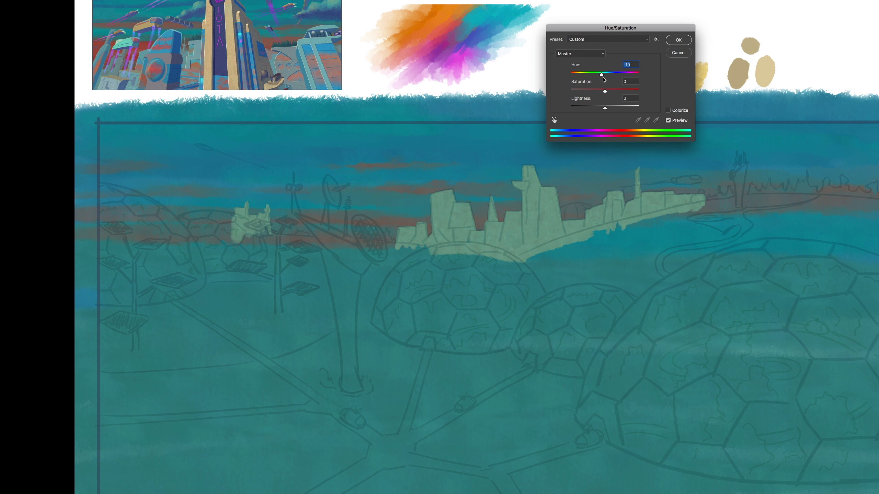
Step: Apply Hue/Saturation with Saturation +14 and Lightness -10, then fit the painting on screen
drag(608, 76, 609, 76)
drag(605, 109, 602, 110)
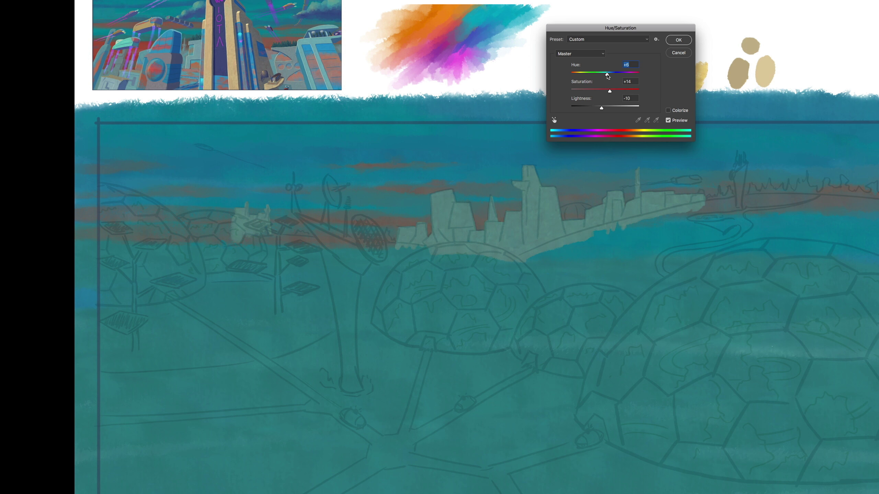
click(678, 40)
key(ctrl+0)
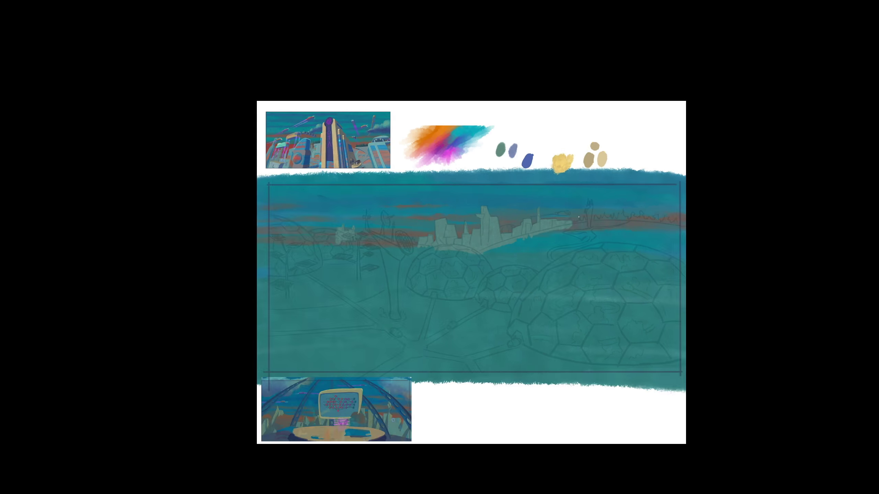
Step: Paint the skyline's dome light blue, redoing the first stroke
scroll(547, 235, up, 10)
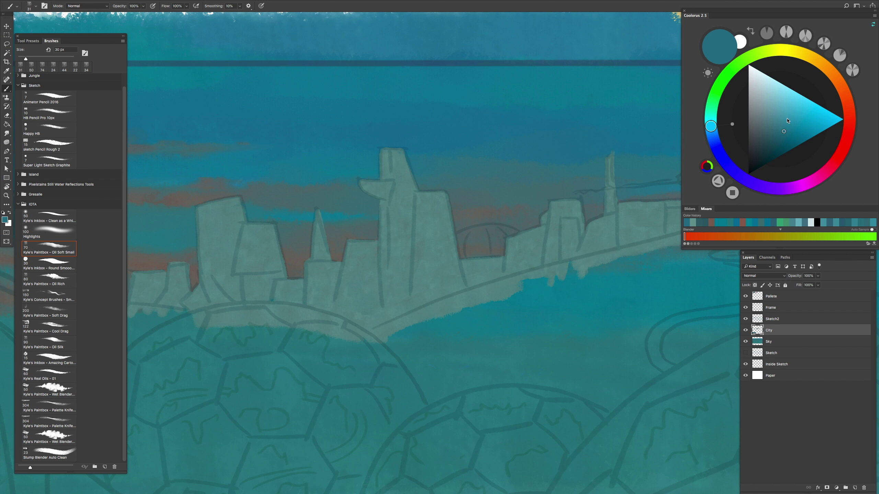
scroll(522, 240, up, 5)
drag(498, 201, 522, 240)
key(ctrl+z)
mouse_move(498, 201)
mouse_down()
mouse_move(505, 224)
mouse_move(500, 210)
mouse_move(589, 250)
mouse_move(589, 229)
mouse_up()
Step: Shrink the brush and pan down to the sea sketch, then back to the city and sky
scroll(589, 230, right, 5)
key(bracketleft)
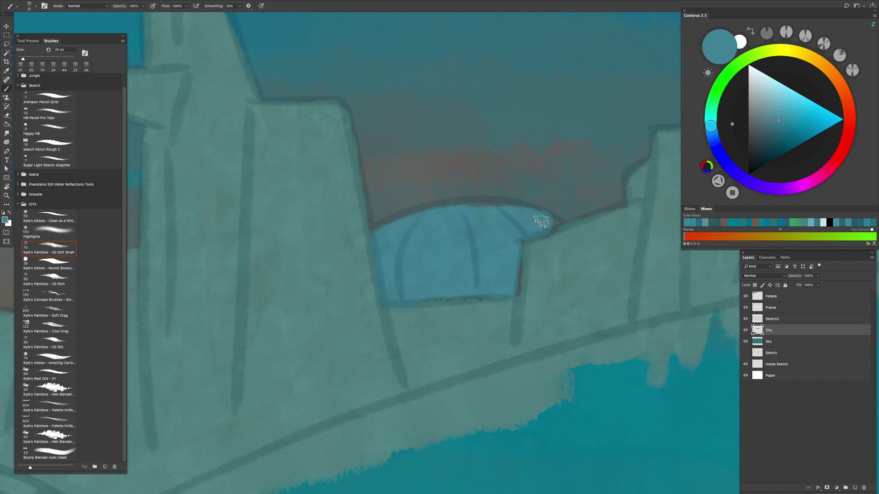
scroll(540, 222, down, 5)
scroll(550, 201, up, 3)
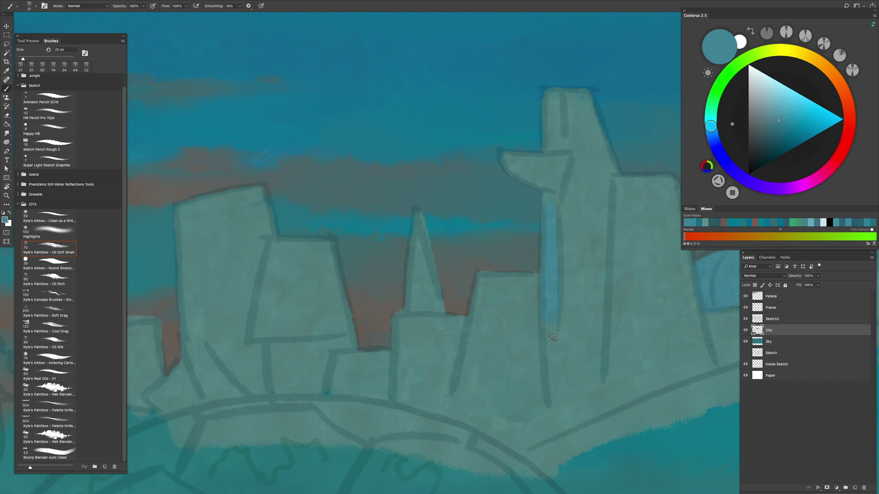
scroll(551, 101, down, 5)
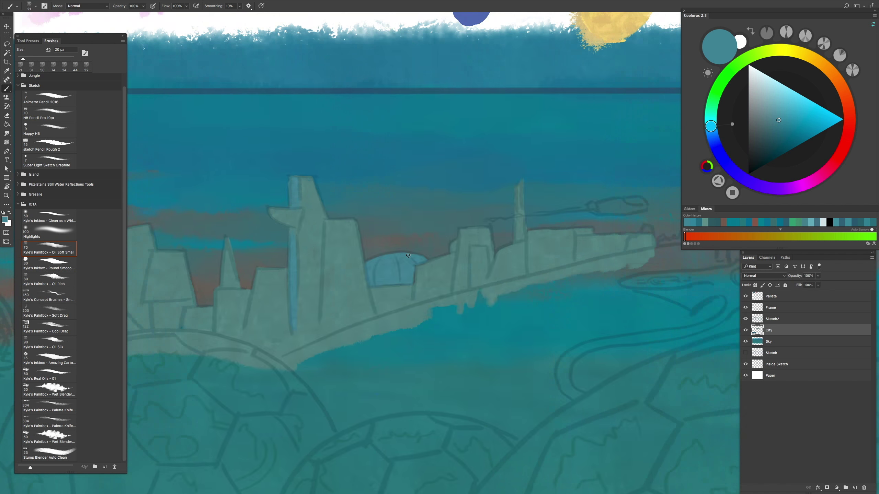
scroll(481, 255, up, 5)
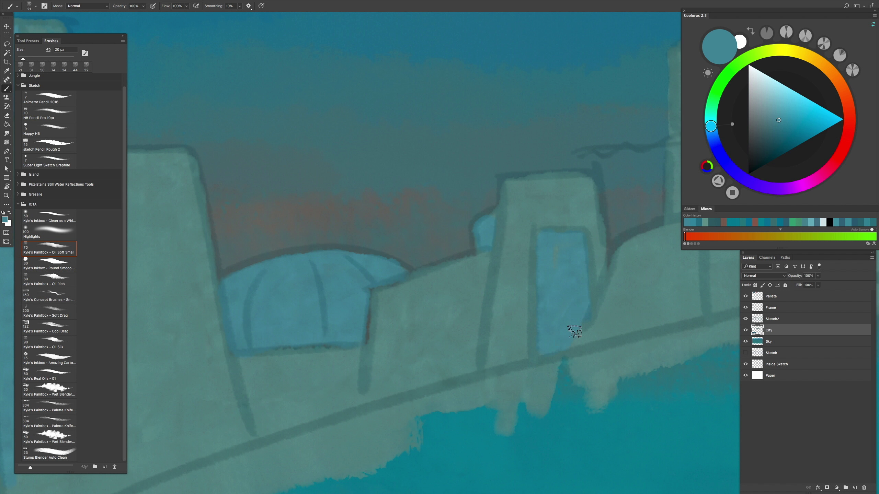
scroll(575, 332, down, 5)
scroll(541, 260, up, 5)
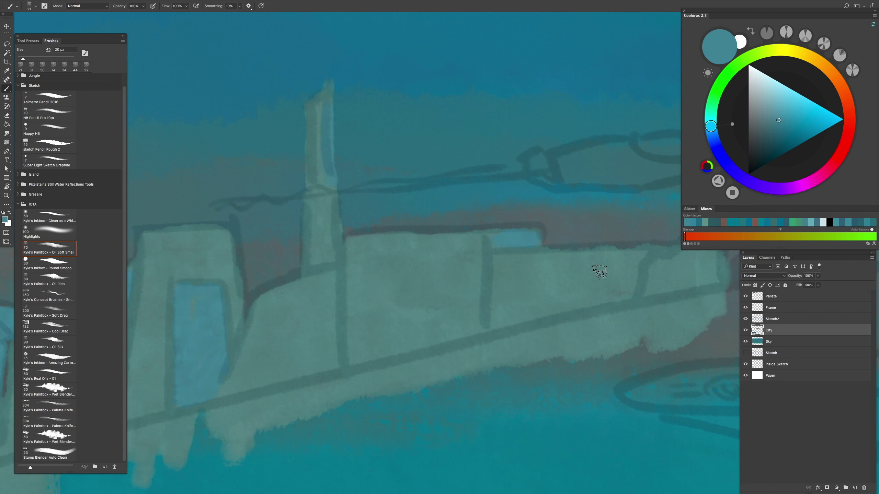
scroll(600, 272, down, 5)
scroll(420, 269, up, 5)
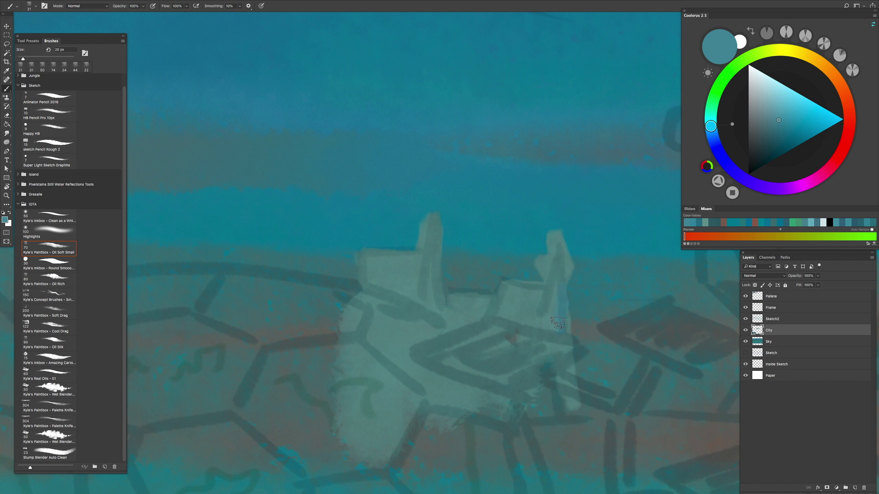
scroll(557, 323, down, 5)
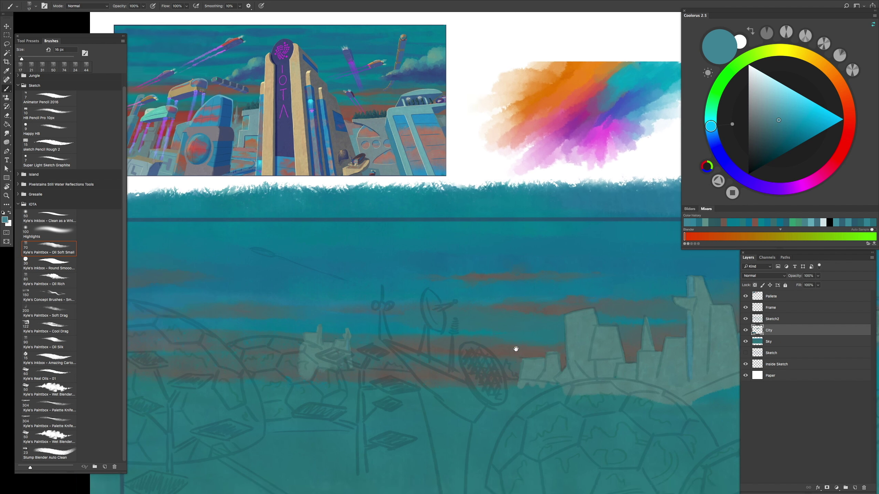
mouse_move(516, 349)
mouse_down()
mouse_move(494, 302)
mouse_move(515, 196)
mouse_up()
scroll(514, 196, up, 5)
scroll(550, 250, down, 5)
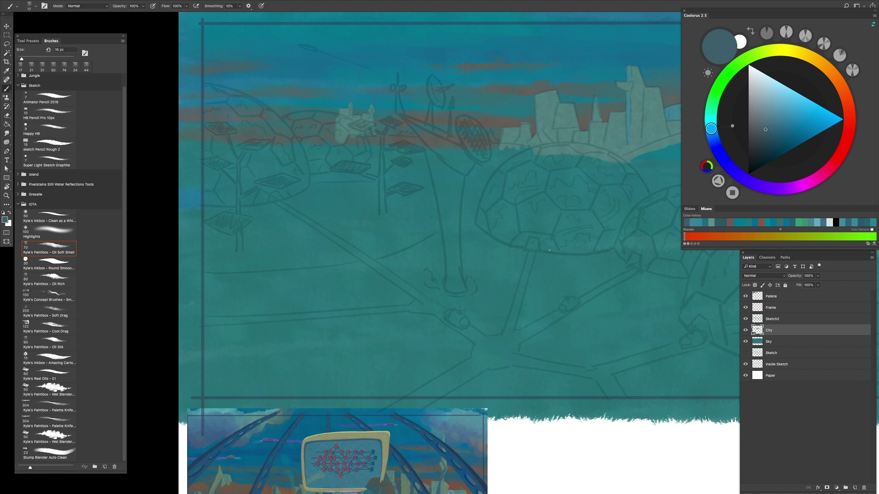
scroll(550, 250, down, 3)
drag(557, 273, 612, 370)
Step: Paint dark shadow strokes down the tower's left side with a 20 px brush
scroll(613, 370, up, 5)
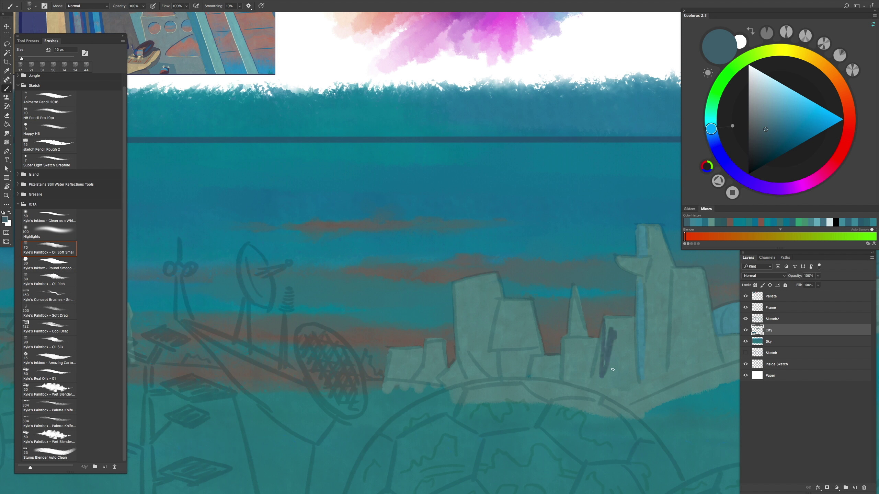
scroll(613, 370, up, 2)
key(bracketright)
drag(577, 259, 577, 362)
mouse_move(574, 280)
mouse_down()
mouse_move(575, 389)
mouse_move(524, 384)
mouse_up()
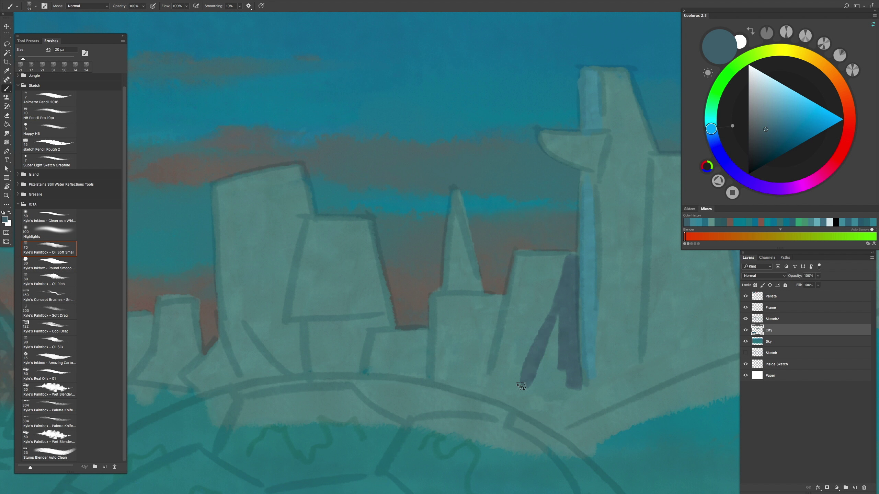
mouse_move(554, 314)
mouse_down()
mouse_move(568, 368)
mouse_move(530, 395)
mouse_up()
drag(567, 374, 519, 405)
mouse_move(578, 391)
mouse_down()
mouse_move(505, 419)
mouse_move(523, 430)
mouse_up()
Step: Undo the tower shadow strokes and add a new empty layer above City
scroll(602, 331, down, 4)
scroll(602, 332, down, 4)
scroll(602, 332, up, 5)
key(ctrl+z)
scroll(603, 331, down, 1)
click(854, 488)
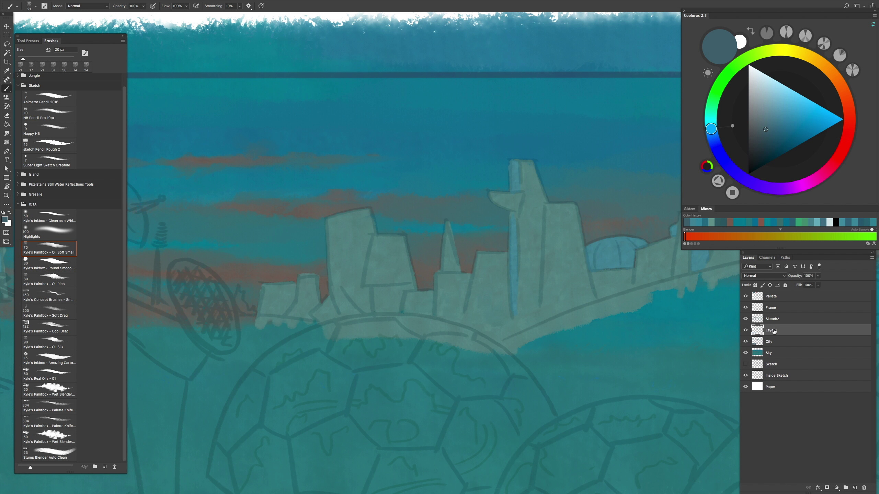
Step: Set the new layer's blend mode to Multiply and pick a blue shadow colour
click(763, 276)
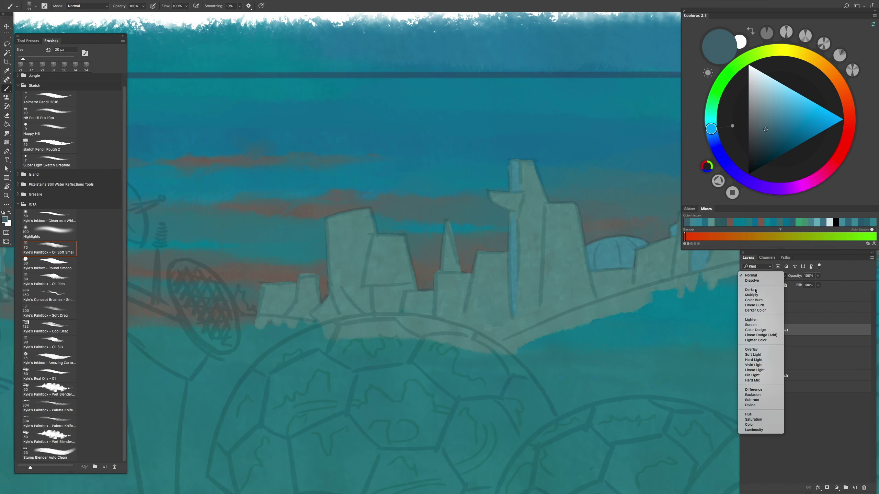
click(758, 297)
scroll(507, 304, up, 5)
alt+click(506, 305)
scroll(507, 304, down, 5)
scroll(720, 288, up, 2)
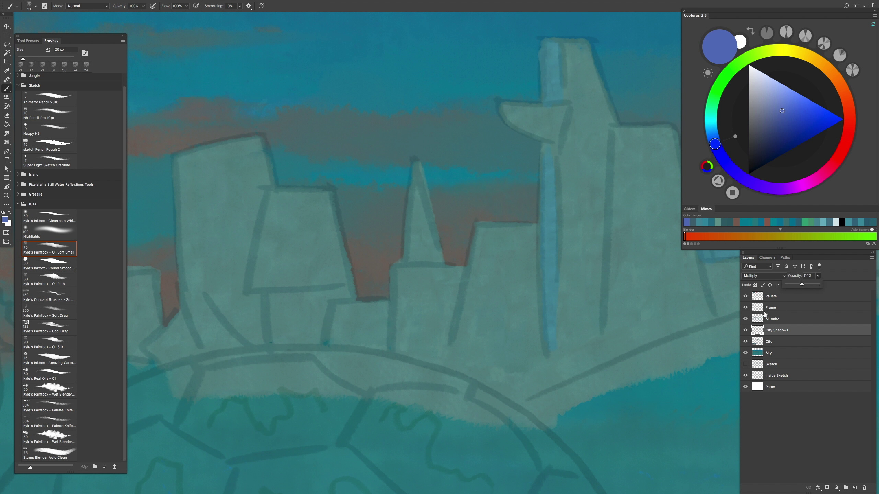
Step: Paint blue shadow strokes down the central tower's left side, undoing one too-wide stroke
drag(535, 232, 540, 367)
mouse_move(531, 249)
mouse_down()
mouse_move(509, 375)
mouse_move(485, 388)
mouse_up()
drag(506, 332, 484, 391)
drag(526, 325, 520, 381)
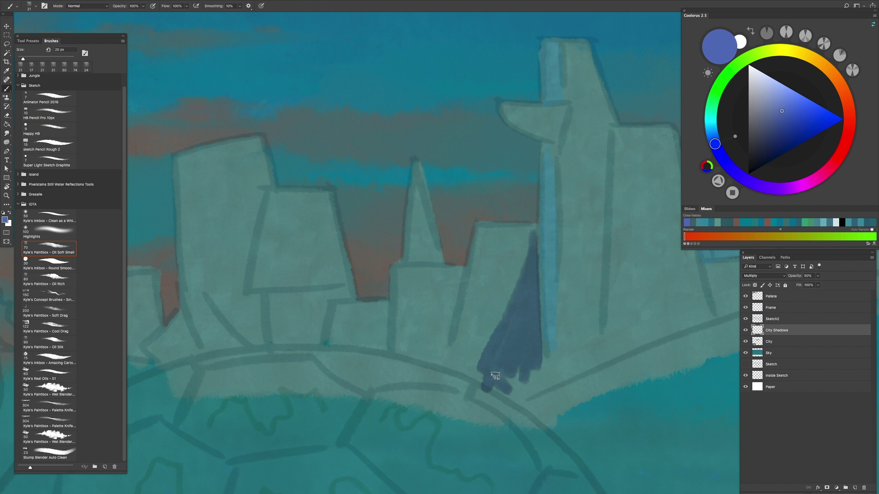
drag(536, 225, 515, 268)
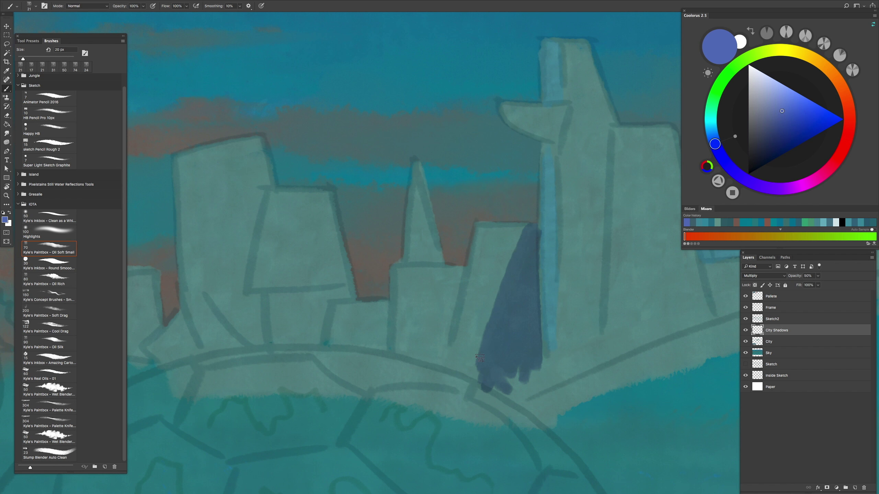
scroll(488, 331, down, 5)
scroll(491, 208, up, 5)
drag(479, 230, 482, 384)
mouse_move(477, 253)
mouse_down()
mouse_move(475, 424)
mouse_move(477, 231)
mouse_up()
key(ctrl+z)
Step: Shade the tower's bracket, its upper-left edge and a wide area to its right
drag(432, 189, 487, 222)
key(ctrl+z)
drag(473, 124, 481, 187)
key(ctrl+z)
scroll(502, 225, down, 5)
scroll(519, 242, up, 5)
mouse_move(527, 265)
mouse_down()
mouse_move(532, 337)
mouse_move(501, 450)
mouse_up()
mouse_move(502, 450)
mouse_down()
mouse_move(520, 302)
mouse_move(463, 314)
mouse_up()
scroll(464, 314, down, 5)
scroll(489, 303, up, 5)
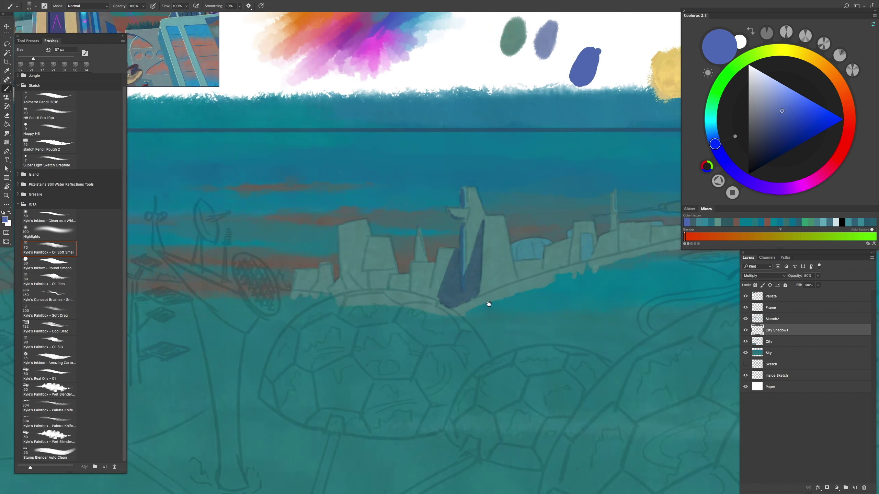
scroll(489, 303, down, 5)
scroll(455, 267, up, 3)
drag(455, 267, 459, 289)
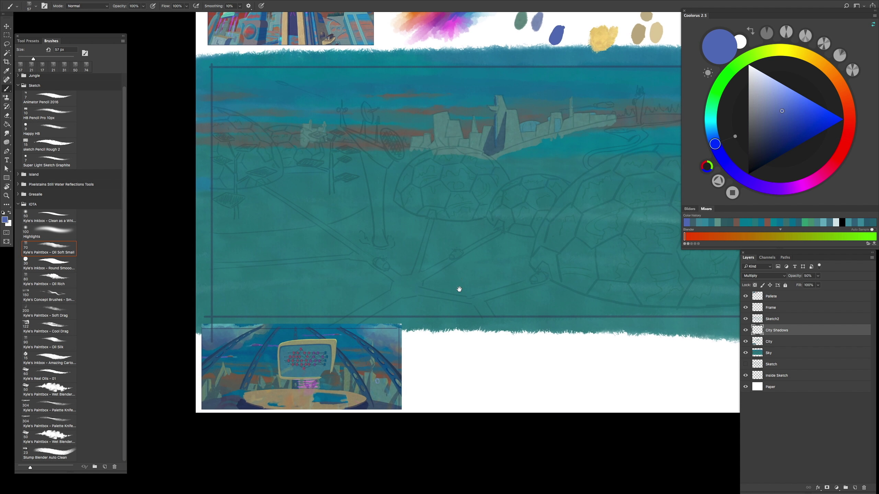
scroll(459, 289, down, 5)
scroll(459, 252, up, 5)
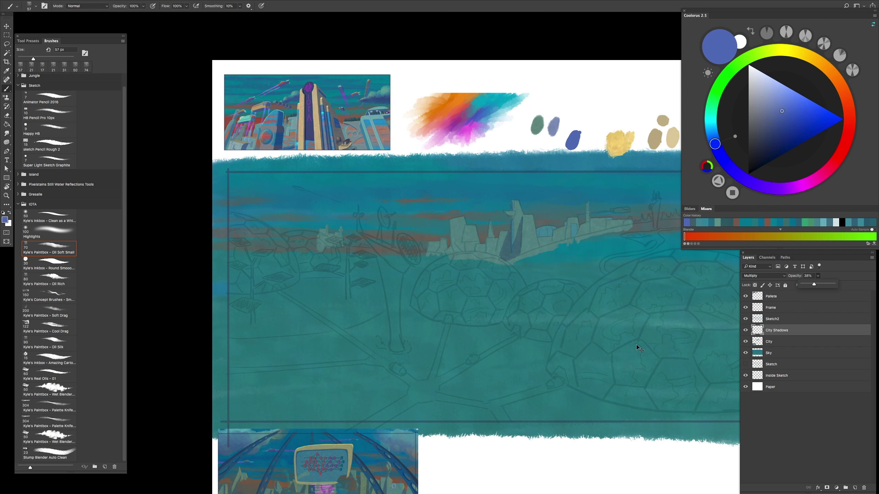
Step: Paint blue shadows below the dome, the right building and the right tower
scroll(490, 285, up, 5)
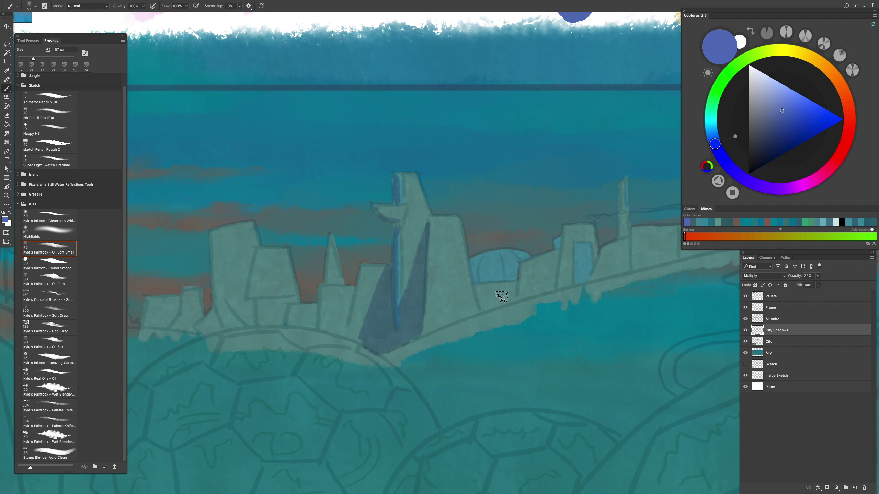
scroll(504, 292, up, 3)
drag(488, 323, 480, 348)
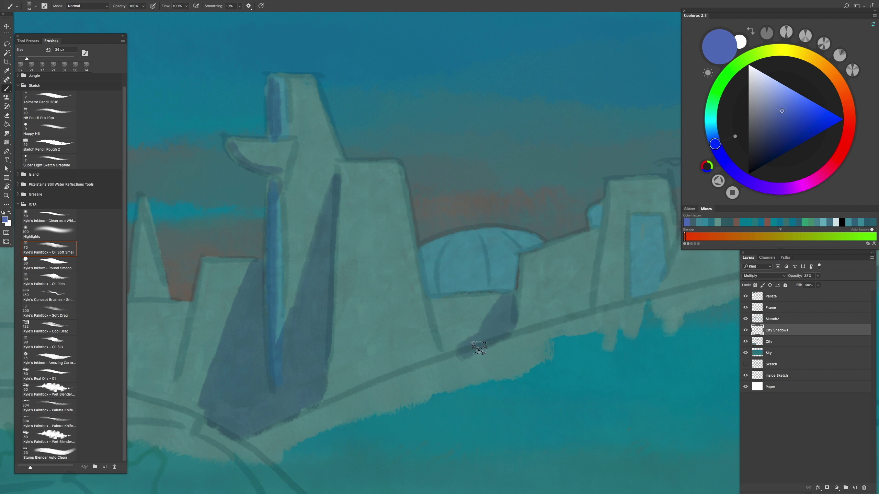
scroll(497, 307, down, 2)
drag(516, 274, 477, 377)
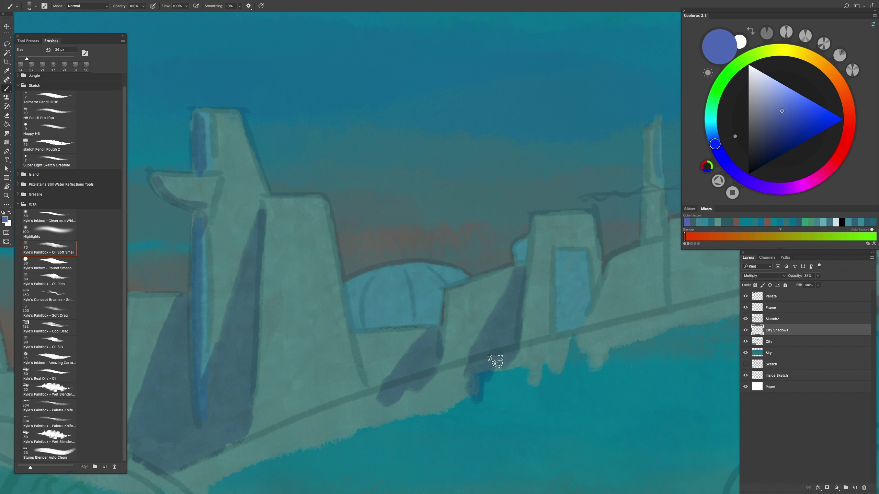
scroll(485, 392, down, 2)
scroll(505, 381, up, 2)
drag(529, 313, 508, 374)
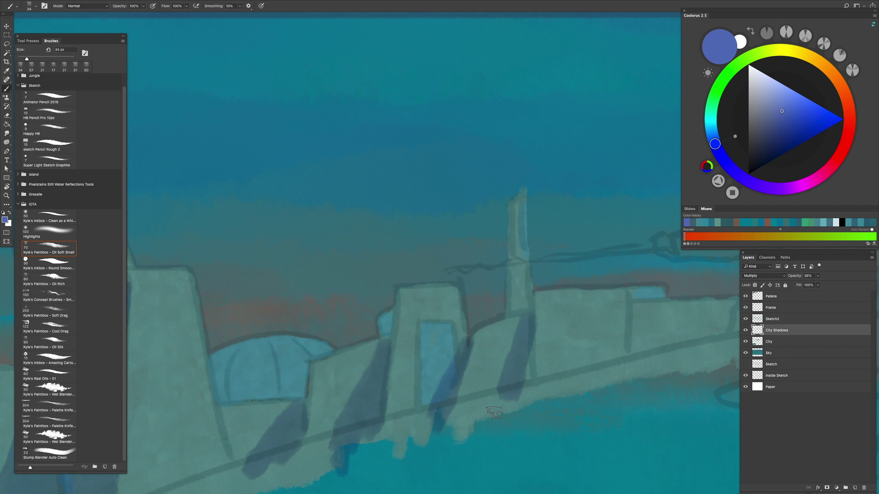
scroll(508, 374, down, 2)
scroll(450, 329, up, 3)
Step: At 11 px trace a building edge, at 40 px a broad shadow, at 25 px the tower
key(bracketleft)
key(bracketleft)
key(bracketleft)
drag(409, 243, 395, 416)
scroll(491, 299, down, 2)
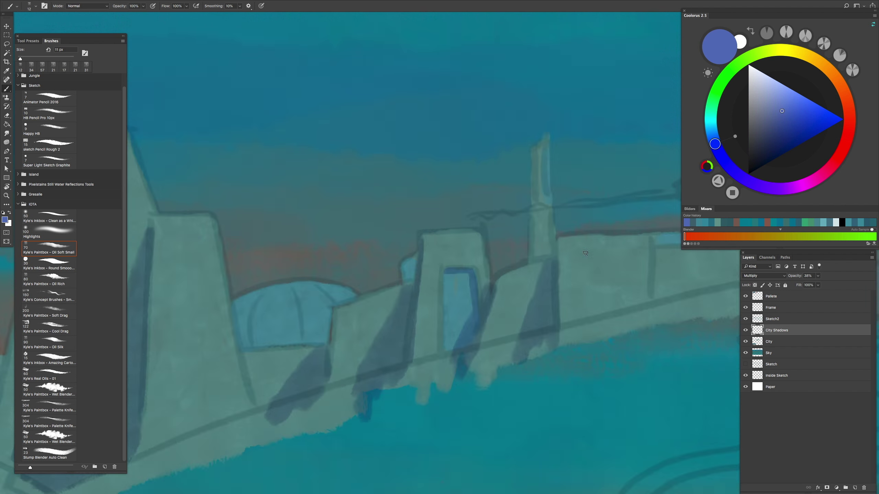
scroll(450, 311, up, 2)
key(bracketright)
key(bracketright)
key(bracketright)
mouse_move(460, 277)
mouse_down()
mouse_move(442, 322)
mouse_move(451, 334)
mouse_up()
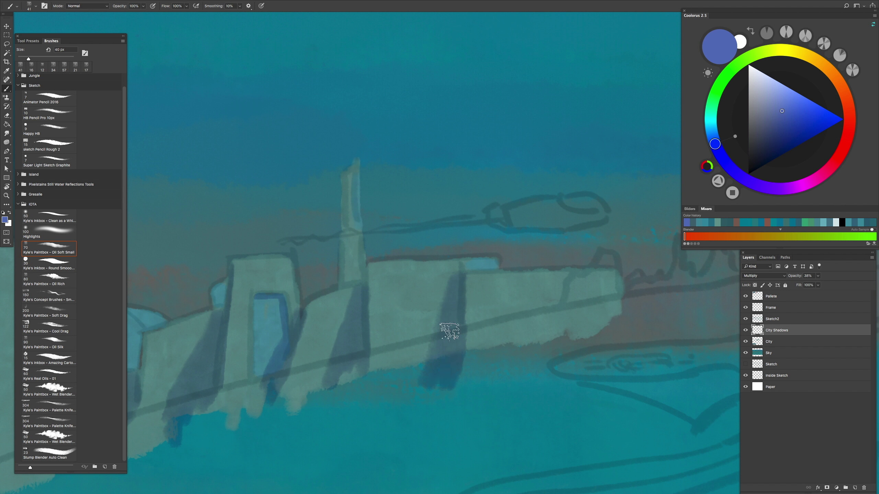
scroll(451, 333, down, 1)
scroll(439, 243, up, 2)
key(bracketleft)
key(bracketleft)
key(bracketleft)
drag(440, 226, 439, 299)
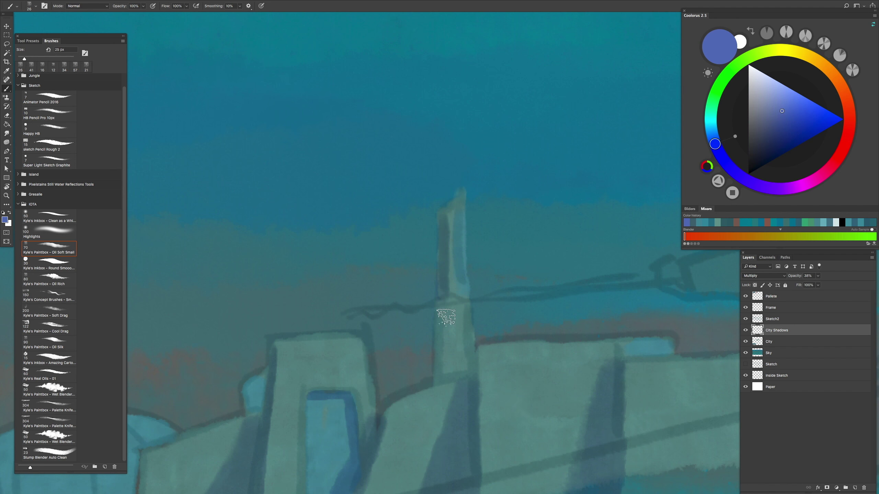
scroll(440, 298, down, 1)
scroll(515, 292, up, 2)
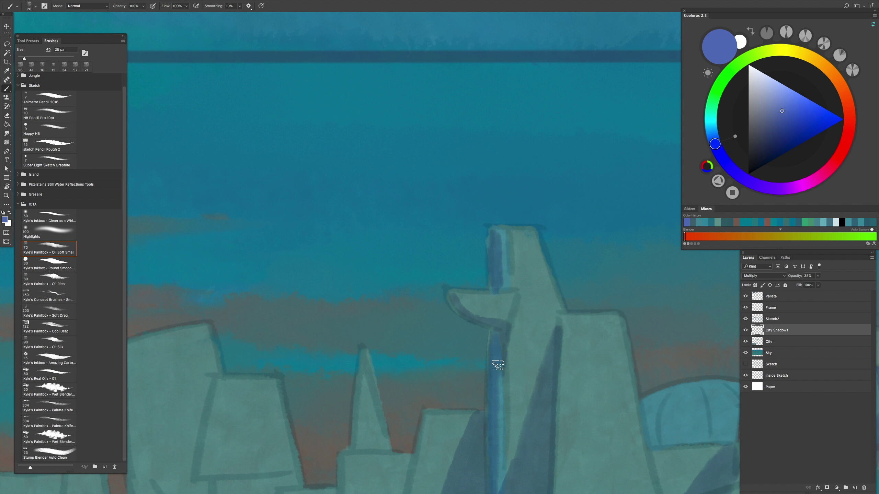
Step: Add shadow at the city's base, a wide down-left tower shadow and the spire's left edge
scroll(499, 348, down, 1)
scroll(463, 369, up, 2)
drag(439, 343, 438, 383)
mouse_move(509, 306)
mouse_down()
mouse_move(485, 391)
mouse_move(464, 405)
mouse_move(451, 455)
mouse_move(431, 469)
mouse_up()
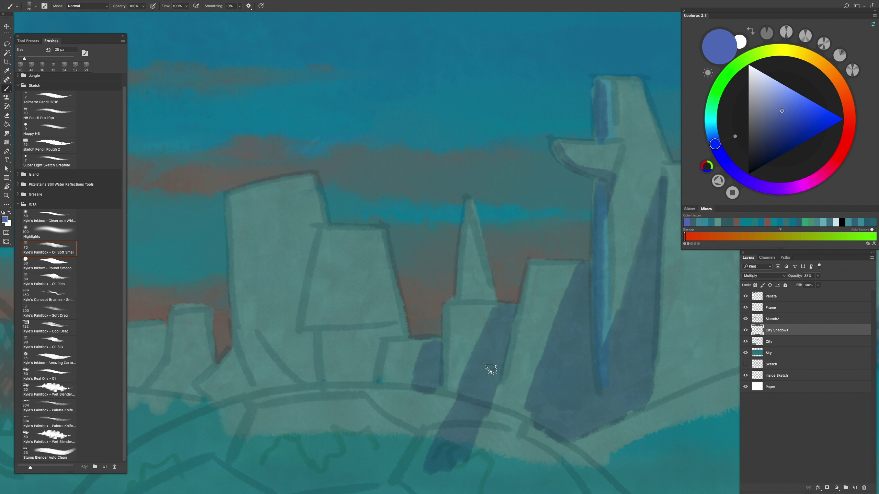
drag(490, 368, 476, 461)
mouse_move(466, 212)
mouse_down()
mouse_move(450, 403)
mouse_move(494, 255)
mouse_move(478, 403)
mouse_move(483, 355)
mouse_up()
Step: Paint diagonal shadows on the tower, lower-left buildings and the tall building's left edge
key(h)
key(h)
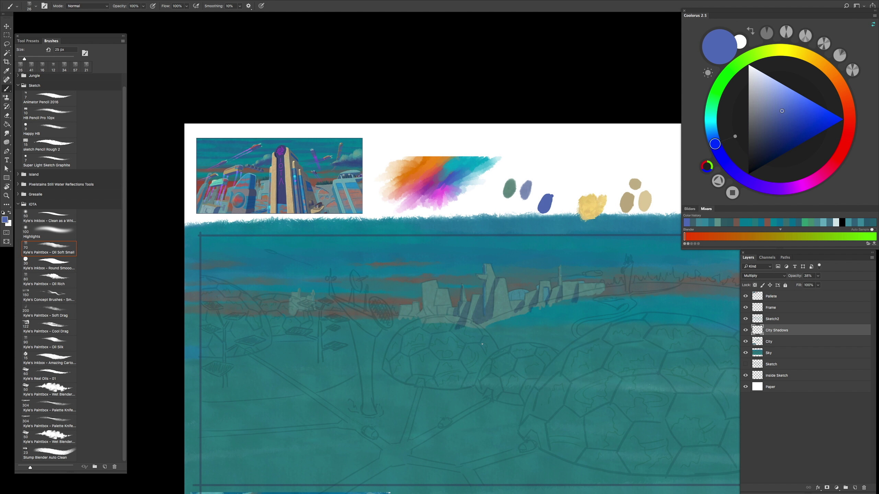
drag(481, 336, 482, 322)
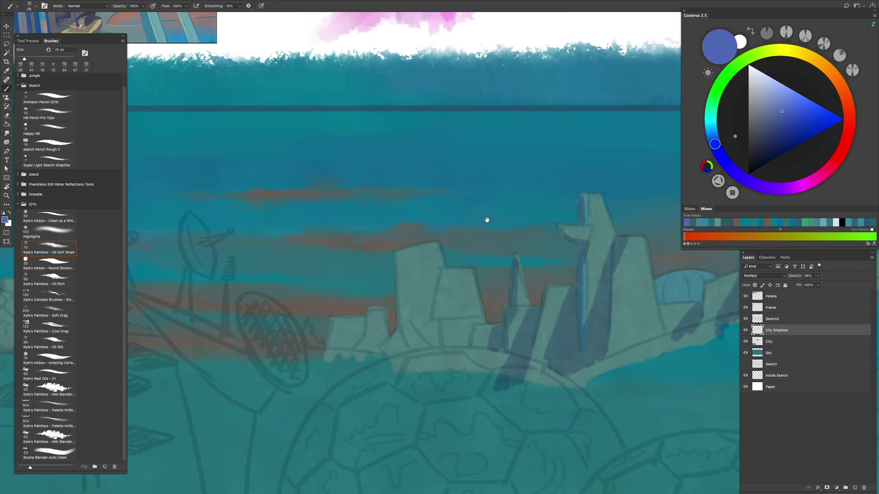
mouse_move(359, 402)
mouse_down()
mouse_move(382, 341)
mouse_move(346, 412)
mouse_move(358, 427)
mouse_up()
mouse_move(297, 354)
mouse_down()
mouse_move(239, 346)
mouse_move(219, 426)
mouse_move(275, 181)
mouse_move(201, 383)
mouse_move(226, 399)
mouse_move(269, 246)
mouse_up()
key(ctrl+minus)
mouse_move(438, 299)
mouse_down()
mouse_move(402, 393)
mouse_move(411, 364)
mouse_move(434, 345)
mouse_move(400, 288)
mouse_move(461, 372)
mouse_move(409, 320)
mouse_move(369, 385)
mouse_move(400, 353)
mouse_up()
mouse_move(404, 268)
mouse_down()
mouse_move(414, 184)
mouse_move(401, 284)
mouse_move(406, 273)
mouse_up()
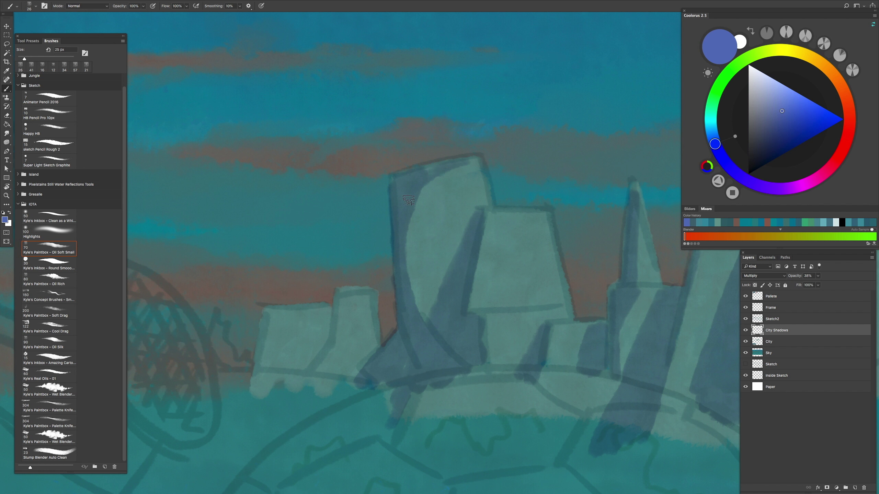
Step: Paint dark blue shadows across the building faces and on the left tower
key(ctrl+minus)
key(ctrl+minus)
key(ctrl+plus)
key(ctrl+plus)
key(ctrl+plus)
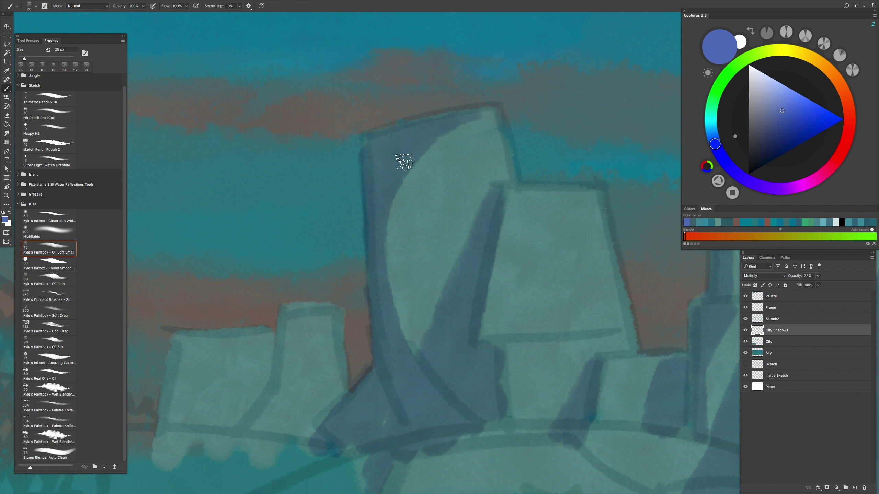
key(ctrl+minus)
key(ctrl+minus)
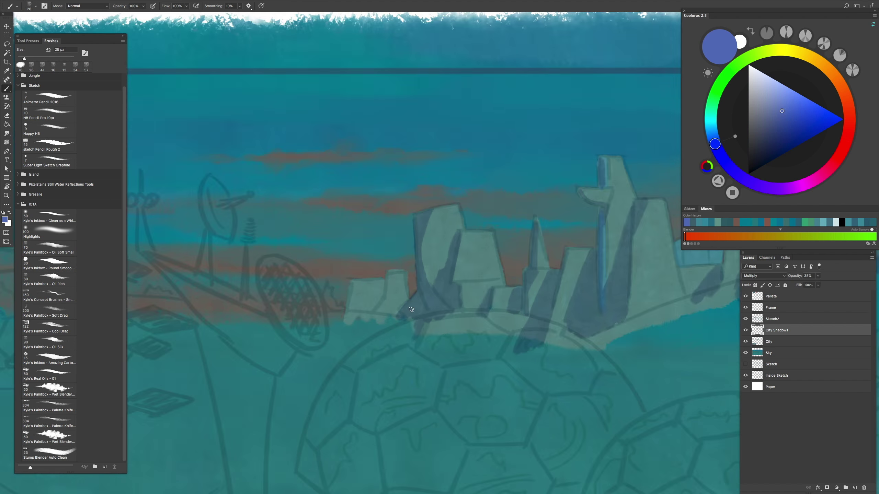
key(ctrl+plus)
key(ctrl+plus)
mouse_move(526, 140)
mouse_down()
mouse_move(492, 215)
mouse_move(446, 256)
mouse_move(426, 149)
mouse_move(535, 168)
mouse_move(464, 287)
mouse_up()
key(ctrl+minus)
key(ctrl+minus)
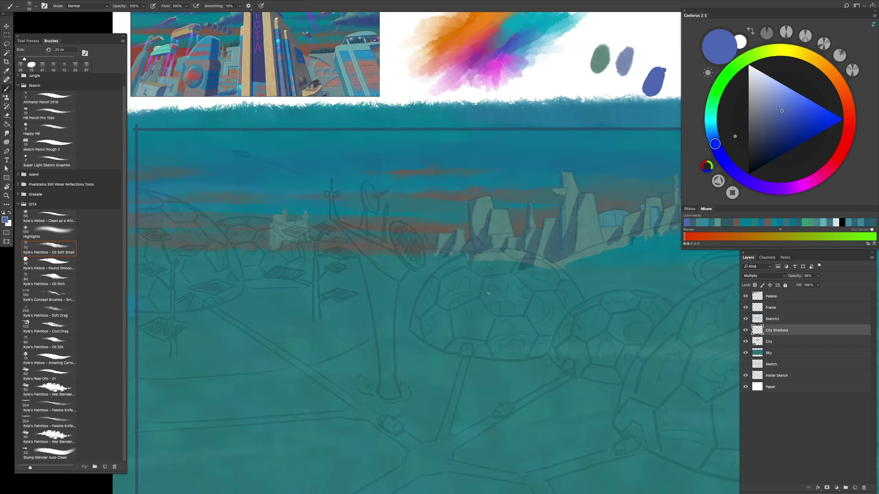
key(ctrl+plus)
key(Tab)
key(ctrl+plus)
mouse_move(549, 240)
mouse_down()
mouse_move(534, 268)
mouse_move(478, 272)
mouse_move(485, 261)
mouse_move(473, 292)
mouse_up()
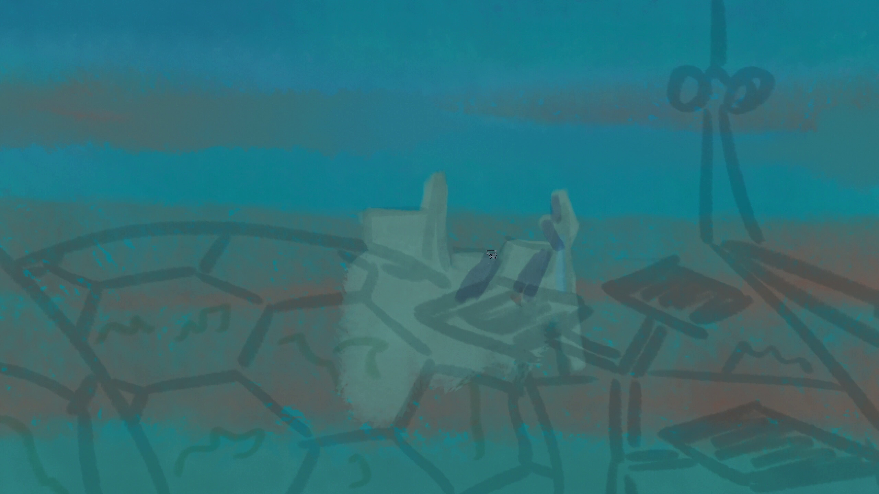
drag(426, 215, 417, 262)
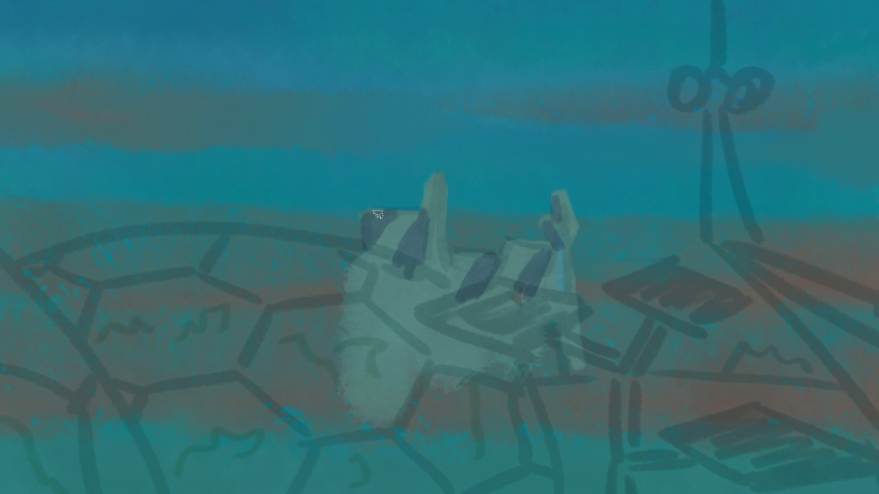
Step: Shade the dome's left side dark blue, undoing misplaced strokes
scroll(425, 233, down, 5)
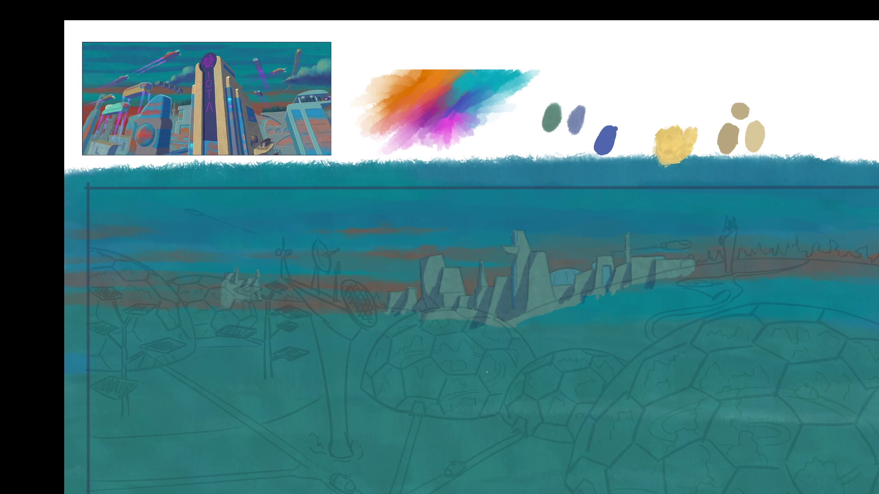
scroll(491, 318, up, 5)
mouse_move(540, 253)
mouse_down()
mouse_move(500, 348)
mouse_move(537, 332)
mouse_up()
key(ctrl+z)
drag(541, 274, 530, 329)
mouse_move(567, 255)
mouse_down()
mouse_move(543, 353)
mouse_move(585, 334)
mouse_up()
key(ctrl+z)
scroll(488, 302, down, 5)
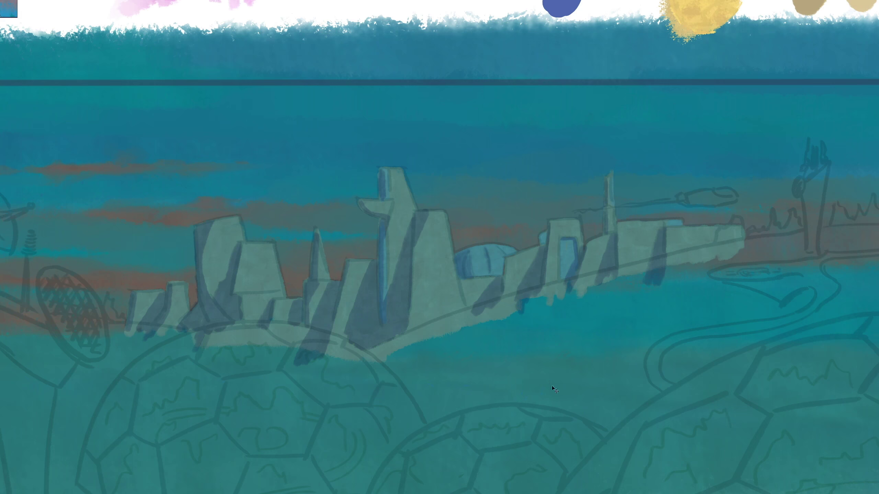
scroll(587, 341, up, 5)
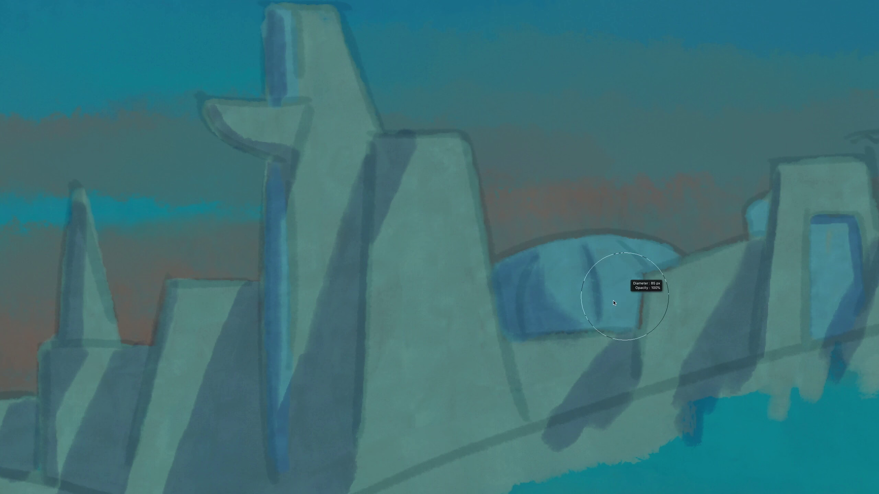
Step: Reduce the brush size and look over the shaded skyline
key(bracketleft)
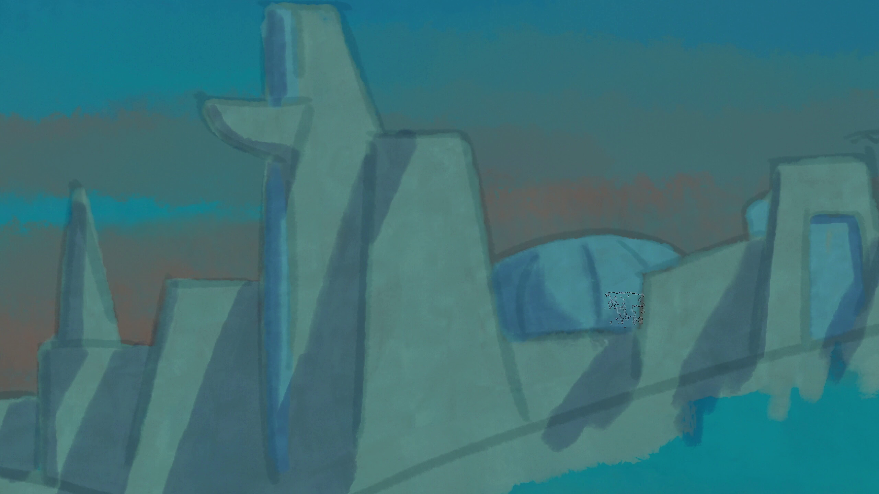
scroll(591, 367, down, 5)
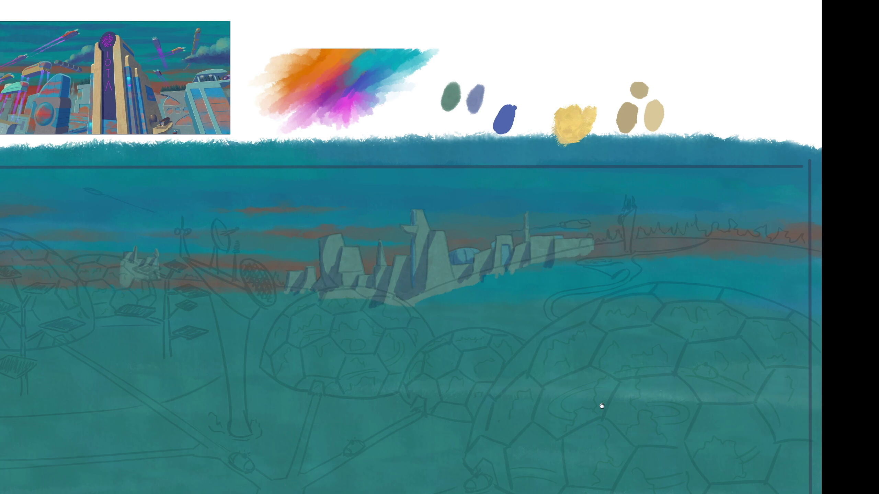
scroll(589, 376, down, 4)
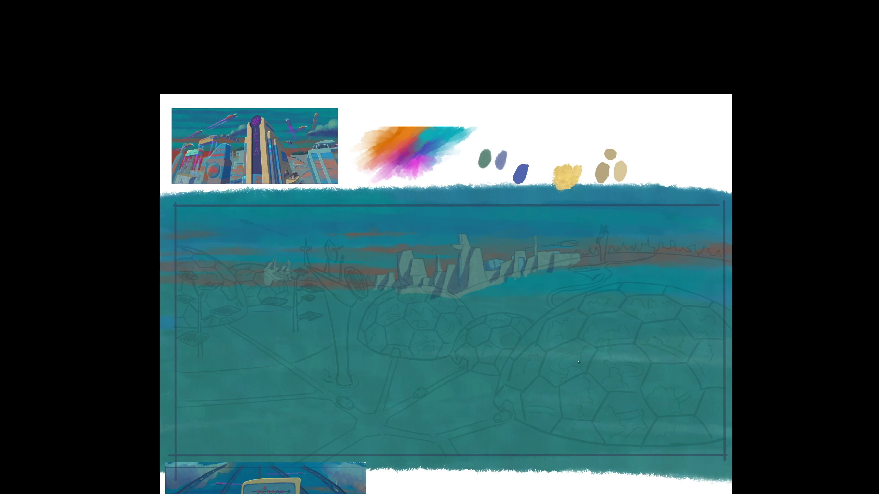
scroll(578, 363, up, 3)
scroll(574, 377, down, 3)
scroll(581, 371, up, 4)
scroll(581, 371, down, 3)
scroll(576, 357, up, 3)
scroll(571, 339, down, 3)
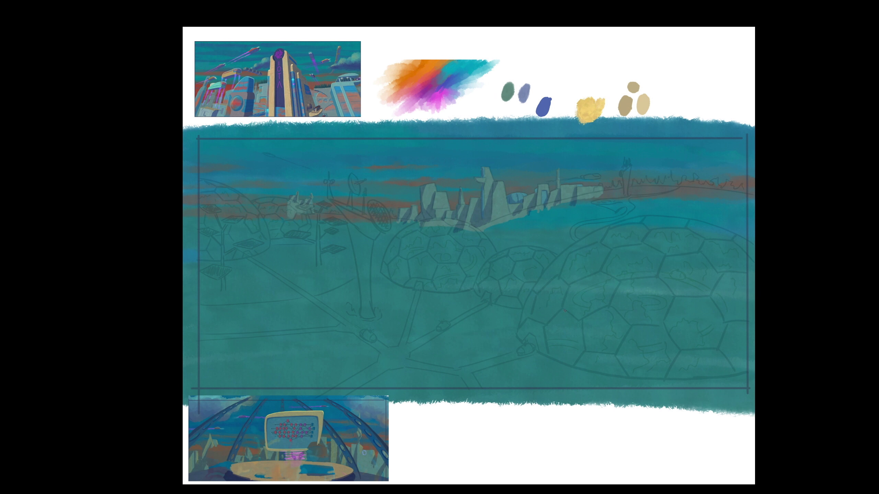
Step: Cycle screen modes and panel visibility until the panels and menus are shown again
key(f)
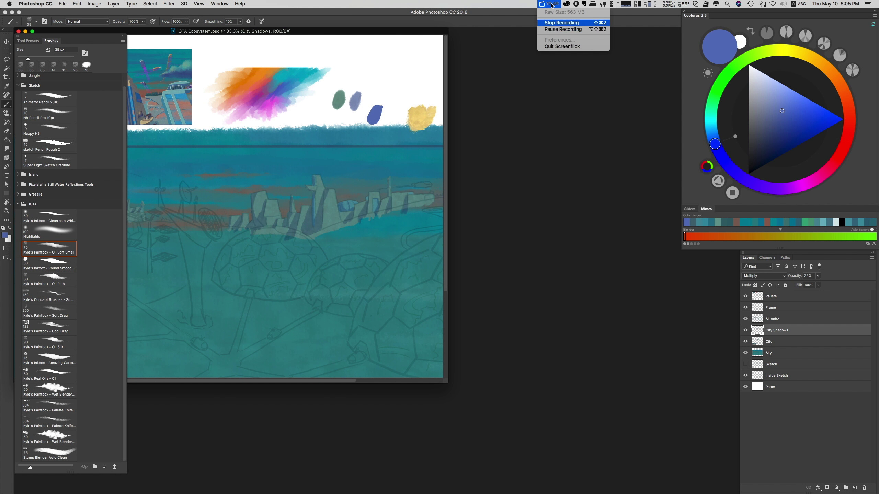
key(f)
scroll(494, 254, up, 3)
key(Tab)
scroll(435, 285, down, 2)
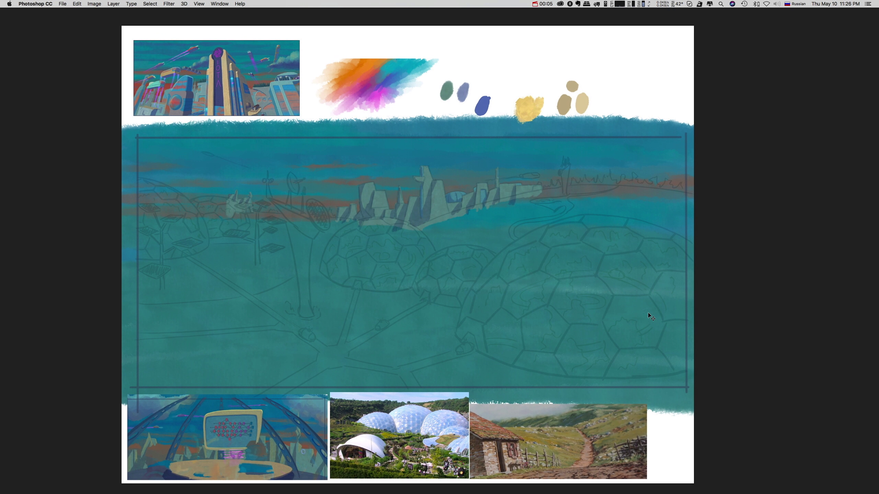
key(Tab)
scroll(463, 316, up, 5)
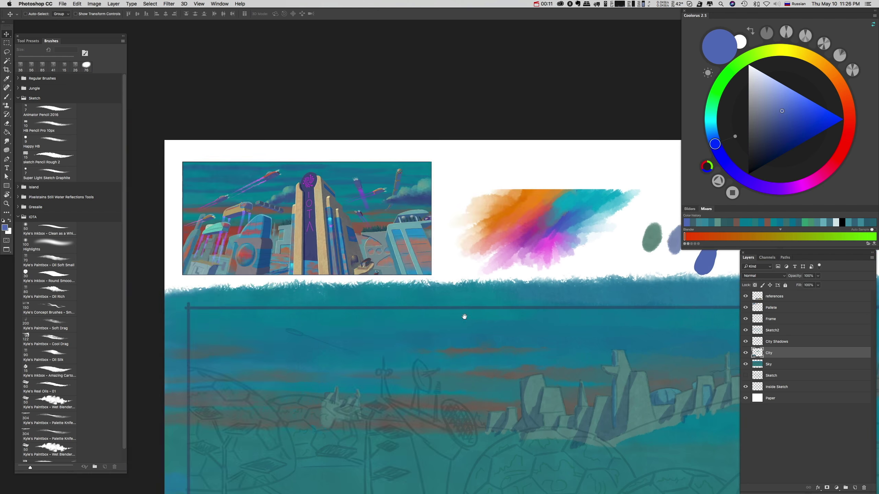
Step: Take the Brush tool and sample a dark teal colour from the painting
key(b)
alt+click(440, 310)
scroll(440, 311, down, 5)
scroll(473, 263, up, 6)
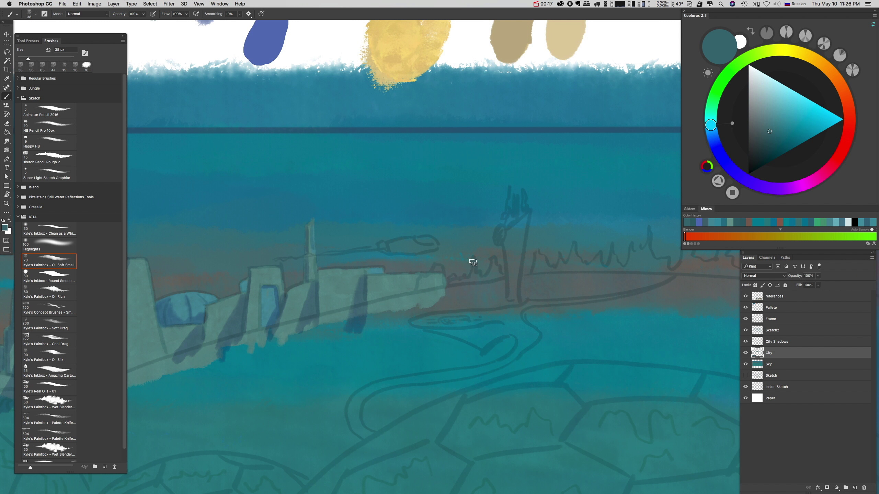
scroll(467, 333, up, 2)
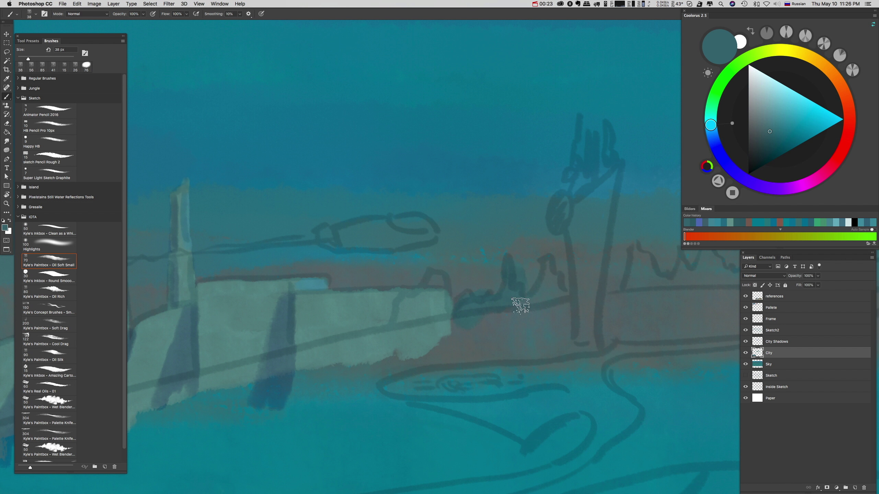
scroll(520, 305, down, 4)
scroll(520, 310, up, 5)
Step: Darken the boat area with teal and paint grey-green over the orange band behind the treeline
drag(328, 350, 277, 367)
key(Tab)
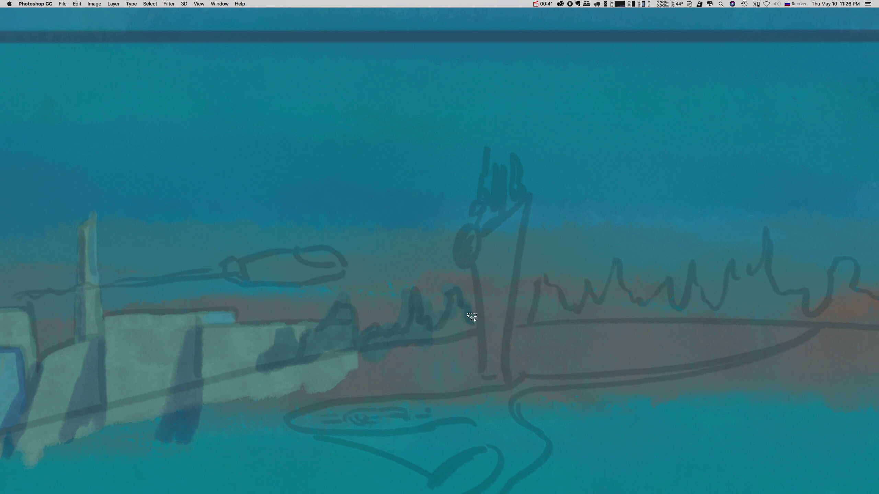
drag(471, 345, 369, 309)
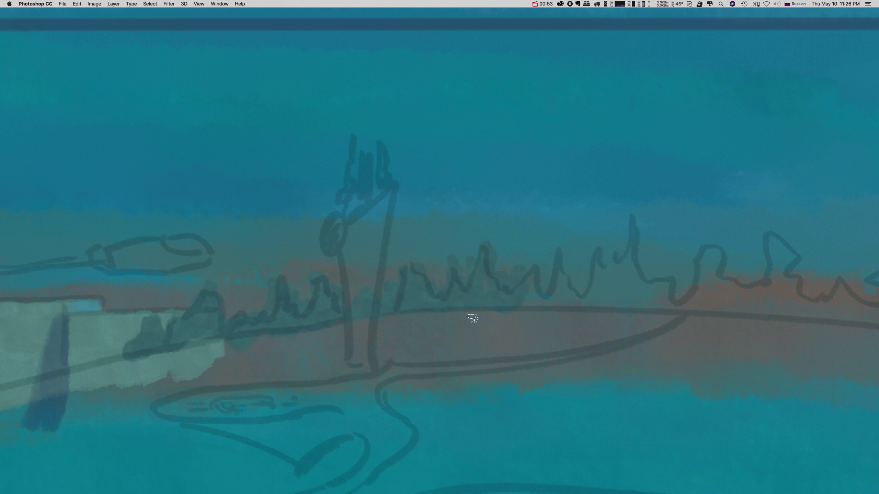
drag(676, 324, 408, 314)
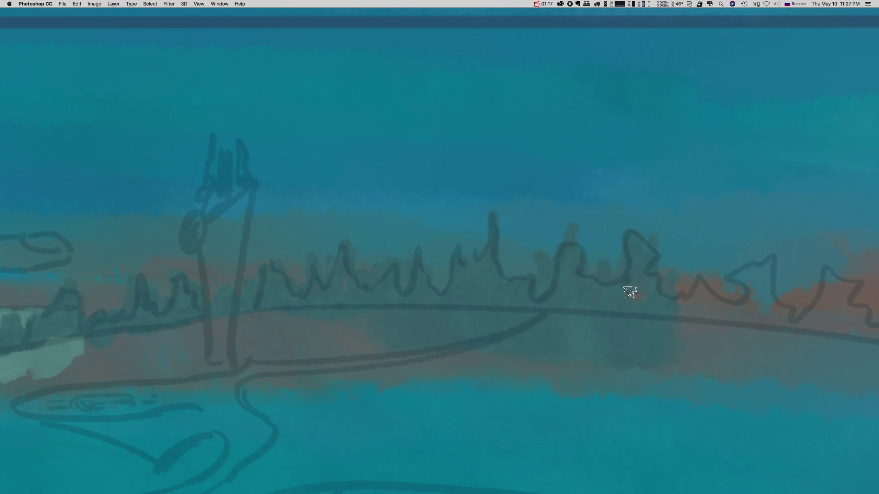
scroll(640, 295, right, 6)
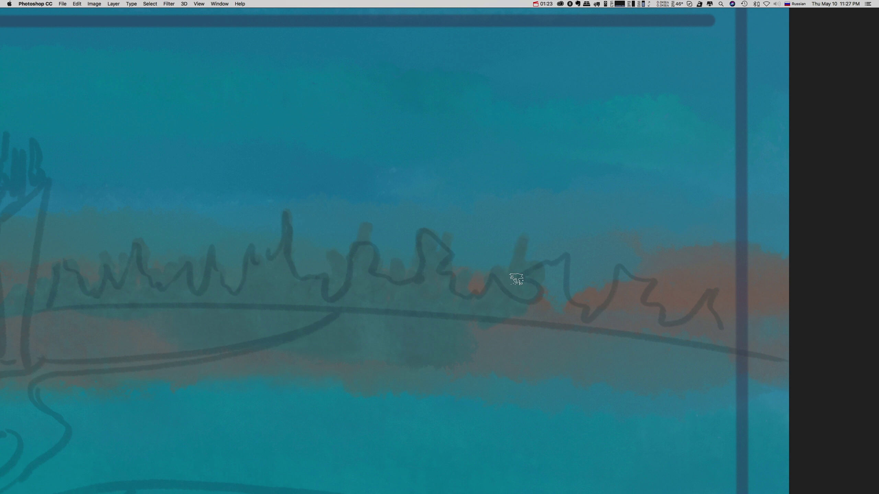
mouse_move(539, 324)
mouse_down()
mouse_move(583, 290)
mouse_move(590, 316)
mouse_move(619, 266)
mouse_move(632, 291)
mouse_move(656, 264)
mouse_up()
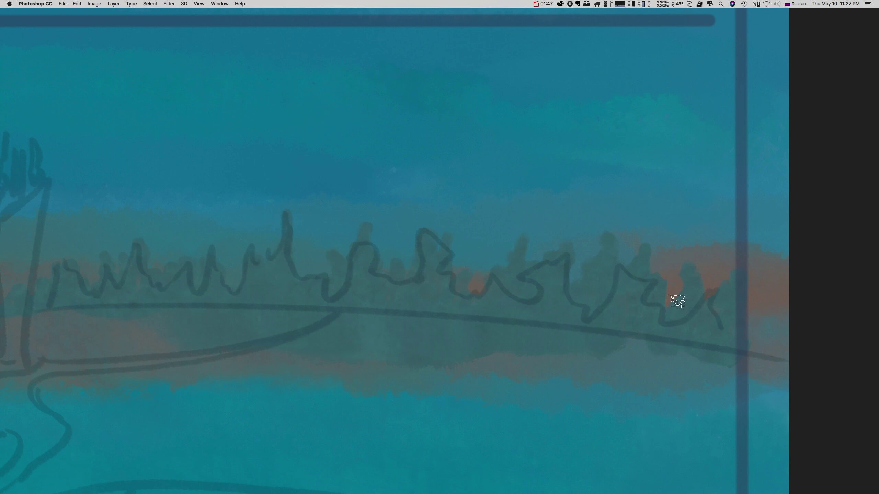
mouse_move(690, 290)
mouse_down()
mouse_move(682, 324)
mouse_move(679, 282)
mouse_up()
mouse_move(693, 251)
mouse_down()
mouse_move(343, 344)
mouse_move(457, 343)
mouse_up()
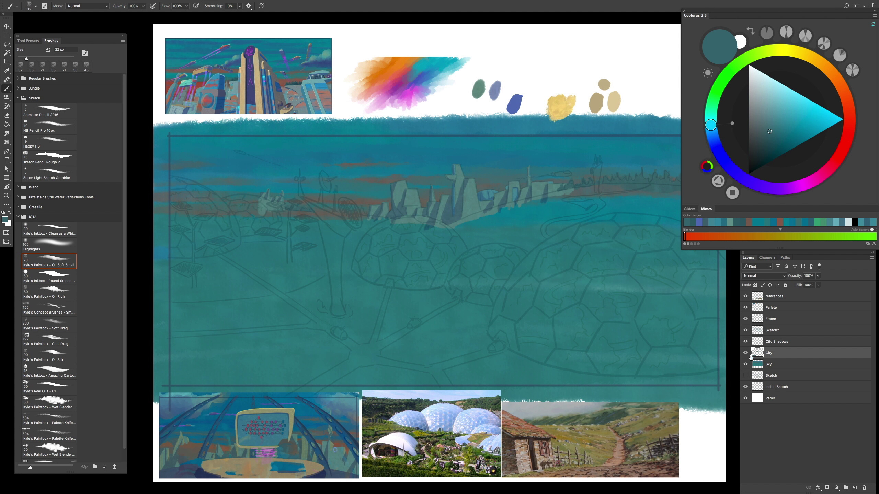
Step: Toggle the city artwork and Sketch2 overlay on and off to compare the painting
click(746, 353)
click(746, 353)
click(746, 353)
click(746, 353)
drag(614, 355, 502, 374)
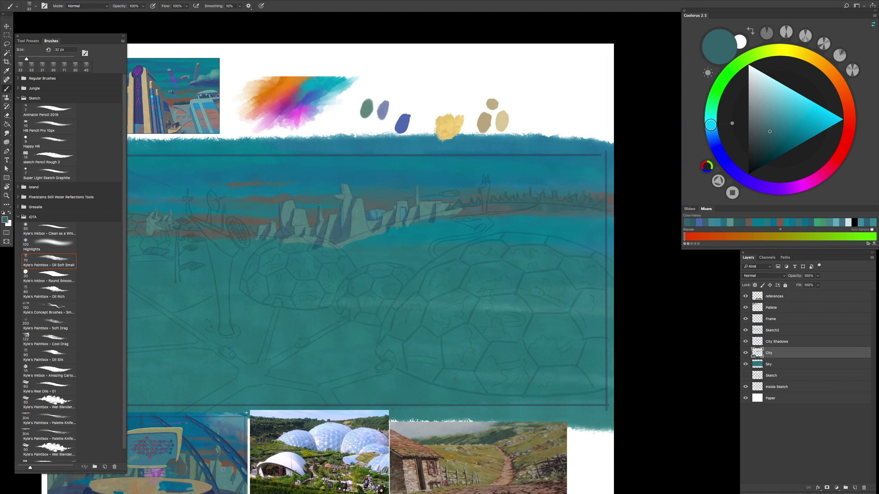
click(746, 330)
click(746, 330)
key(f)
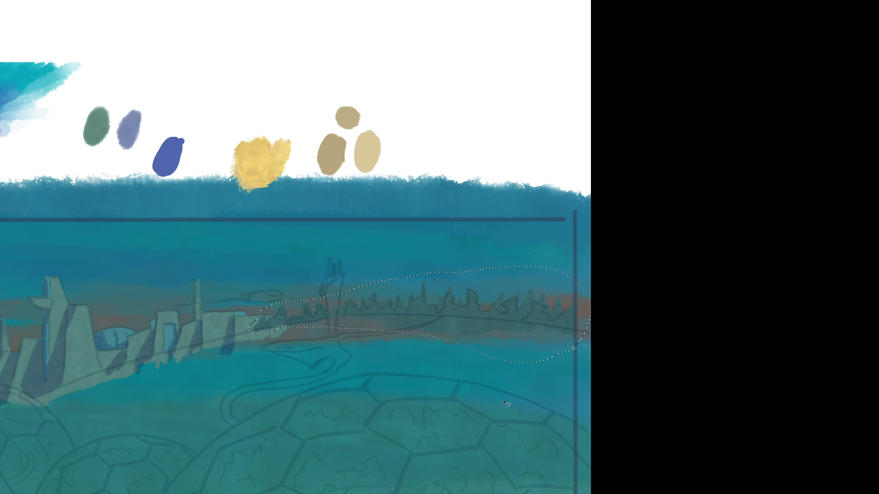
scroll(507, 405, left, 10)
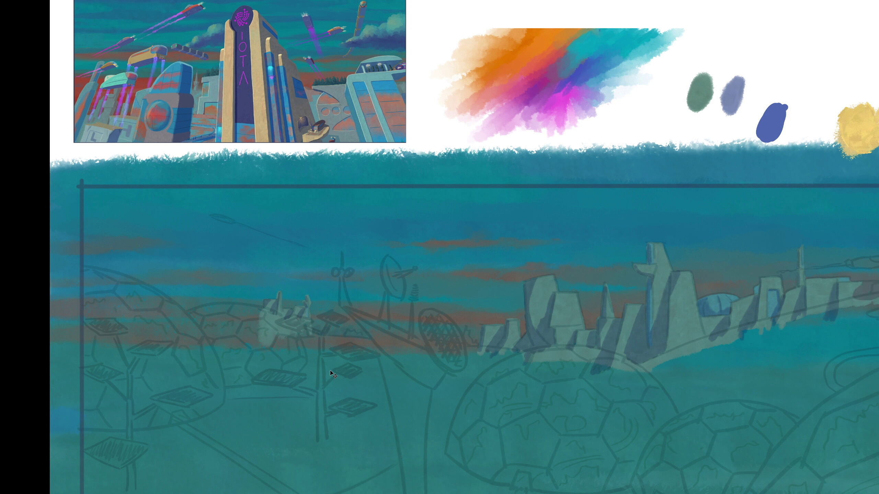
scroll(329, 371, right, 10)
key(Tab)
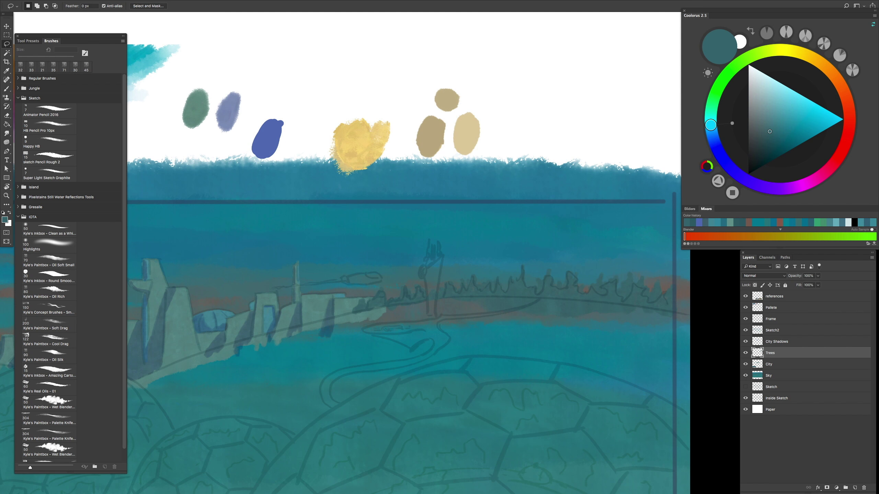
scroll(489, 303, up, 3)
scroll(480, 342, down, 5)
Step: Hide Sketch2 and darken the trees by lowering the curve's midpoint in Curves
click(745, 330)
key(Tab)
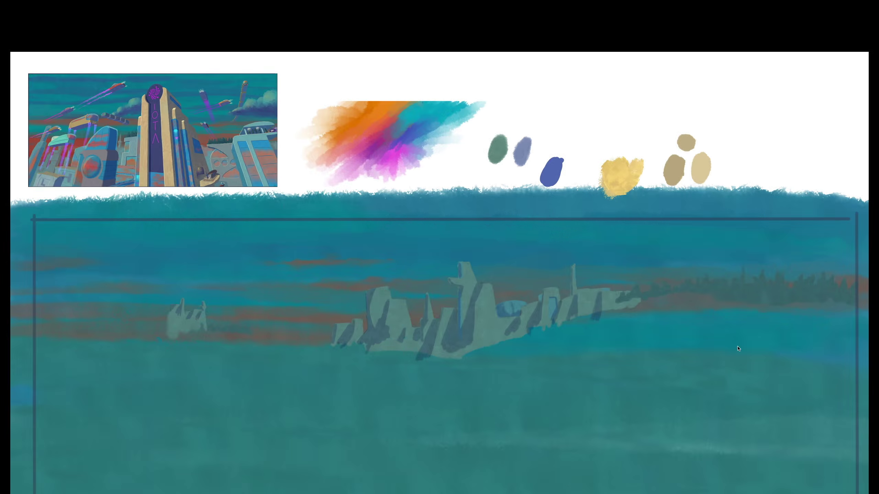
key(ctrl+m)
drag(700, 87, 686, 104)
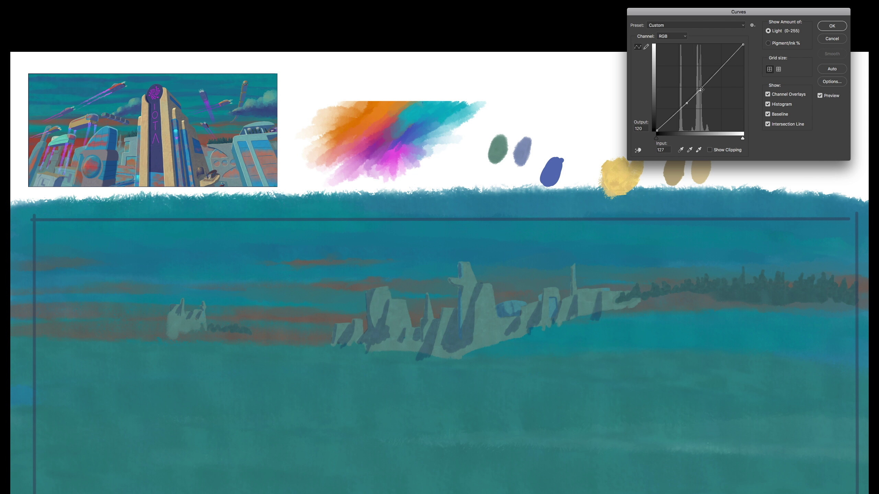
click(832, 26)
key(Tab)
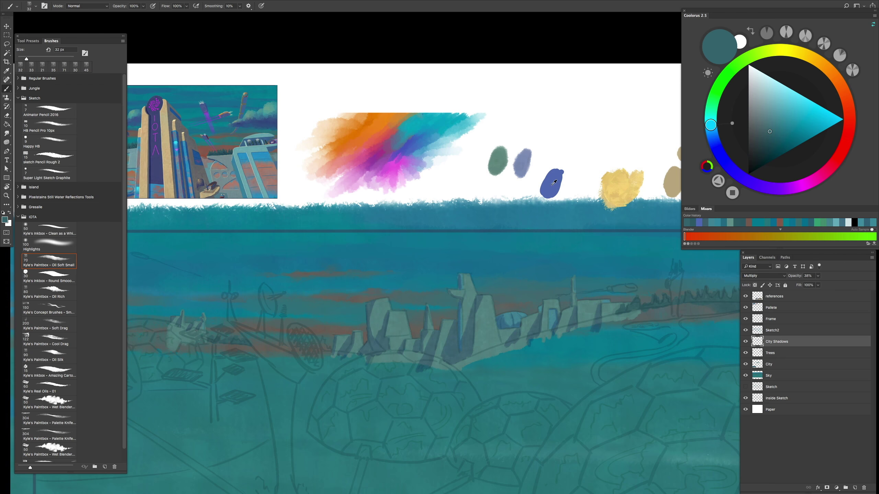
Step: Sample the palette blue and paint a dark shadow stroke on the city
alt+click(554, 181)
scroll(467, 305, up, 3)
drag(450, 287, 422, 314)
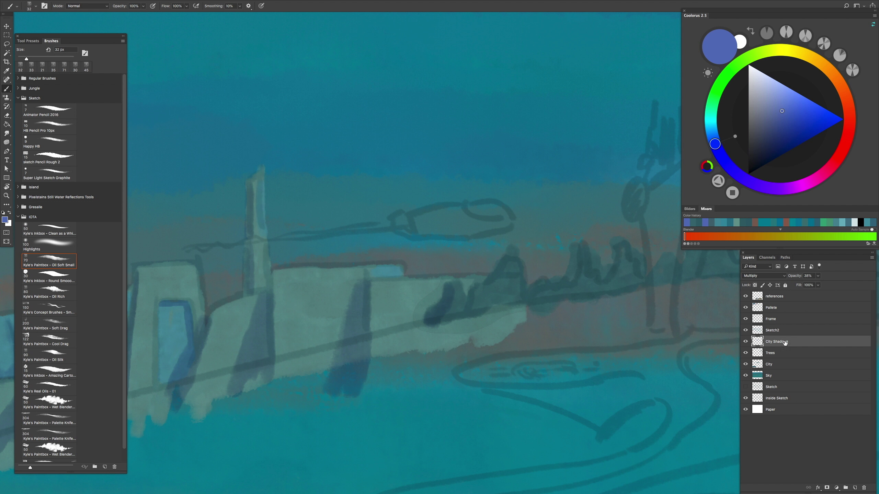
Step: Paint mauve around the tree shapes on Trees, then teal-grey over it on City
click(771, 353)
scroll(408, 360, up, 2)
mouse_move(414, 333)
mouse_down()
mouse_move(436, 295)
mouse_move(447, 378)
mouse_move(437, 384)
mouse_move(478, 300)
mouse_up()
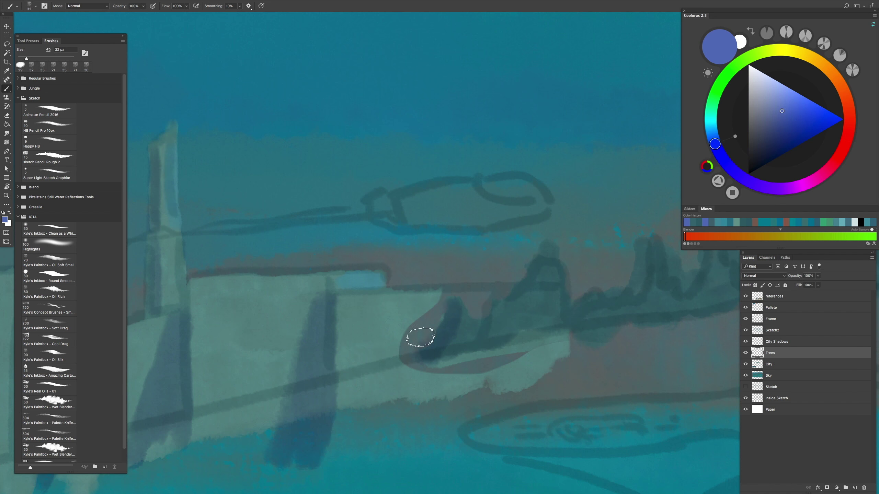
click(761, 364)
alt+click(384, 371)
mouse_move(408, 361)
mouse_down()
mouse_move(526, 294)
mouse_move(465, 351)
mouse_move(577, 352)
mouse_up()
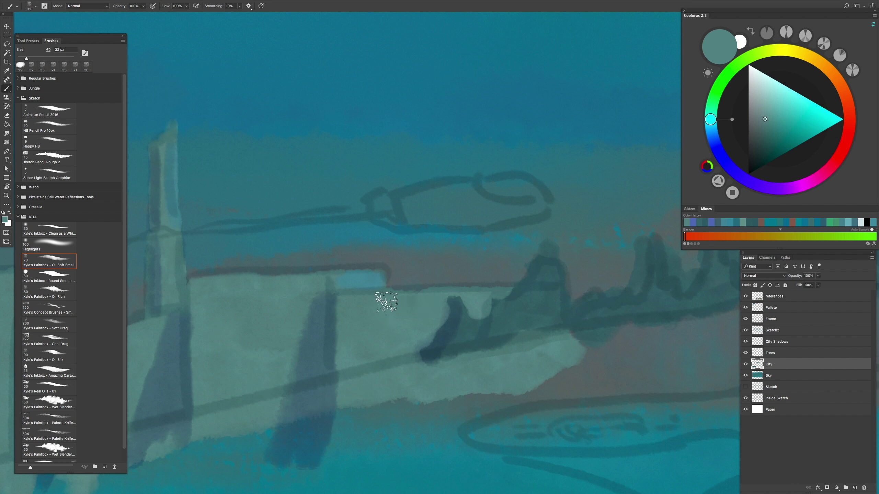
drag(372, 385, 367, 360)
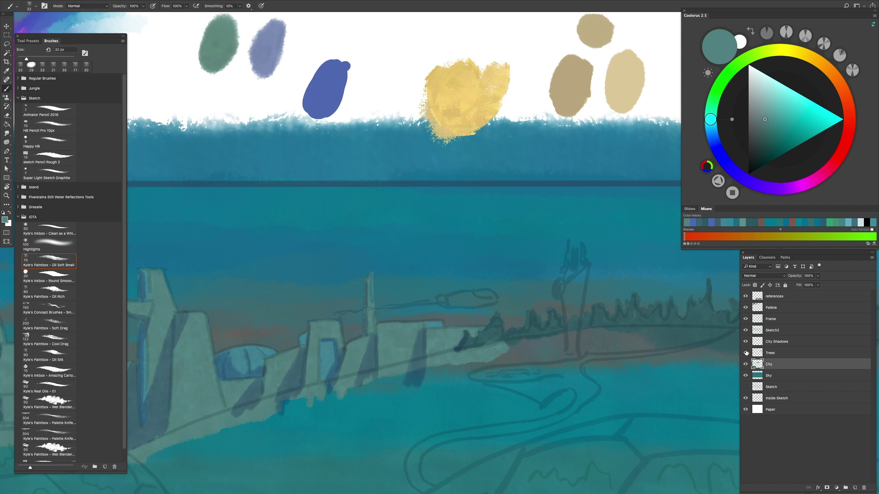
Step: Paint dark blue shadows on the left rock and along the silhouette near the tower
alt+click(333, 85)
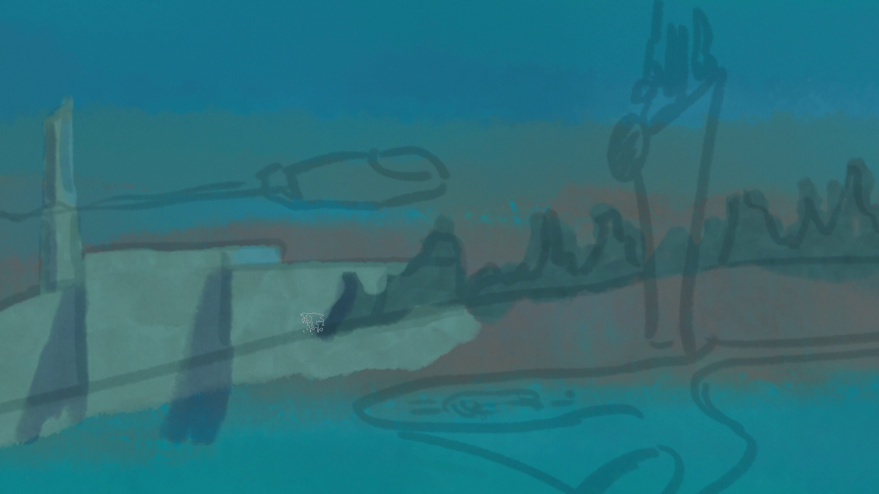
mouse_move(312, 322)
mouse_down()
mouse_move(312, 305)
mouse_move(325, 329)
mouse_up()
mouse_move(394, 295)
mouse_down()
mouse_move(550, 268)
mouse_move(528, 280)
mouse_move(579, 278)
mouse_up()
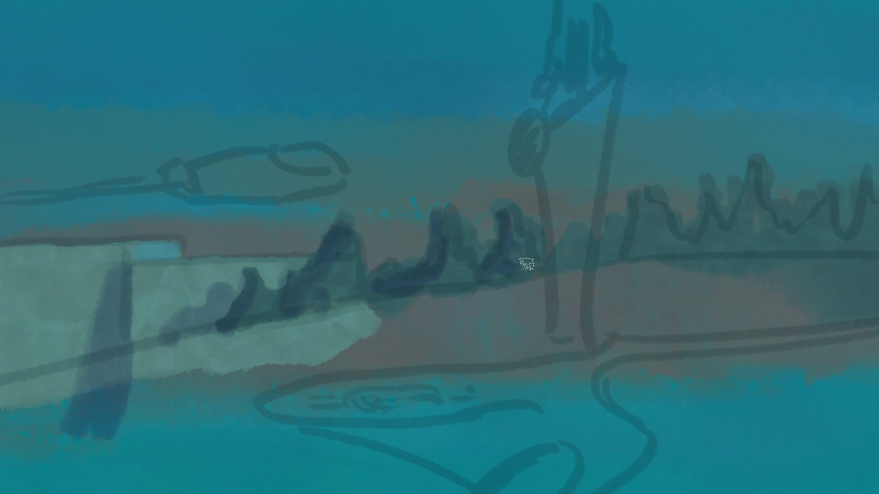
mouse_move(560, 247)
mouse_down()
mouse_move(595, 241)
mouse_move(642, 196)
mouse_up()
key(ctrl+h)
Step: Shade the city spires and the tall spire with dark strokes inside the silhouette selection
mouse_move(608, 291)
mouse_down()
mouse_move(422, 251)
mouse_move(520, 252)
mouse_move(524, 305)
mouse_move(559, 255)
mouse_move(518, 308)
mouse_move(291, 334)
mouse_up()
mouse_move(387, 304)
mouse_down()
mouse_move(509, 247)
mouse_move(581, 326)
mouse_move(657, 158)
mouse_move(612, 294)
mouse_move(371, 317)
mouse_up()
drag(529, 318, 518, 275)
mouse_move(495, 330)
mouse_down()
mouse_move(500, 310)
mouse_move(479, 304)
mouse_move(518, 253)
mouse_move(526, 324)
mouse_move(561, 298)
mouse_up()
mouse_move(402, 255)
mouse_down()
mouse_move(384, 281)
mouse_move(384, 330)
mouse_move(543, 320)
mouse_up()
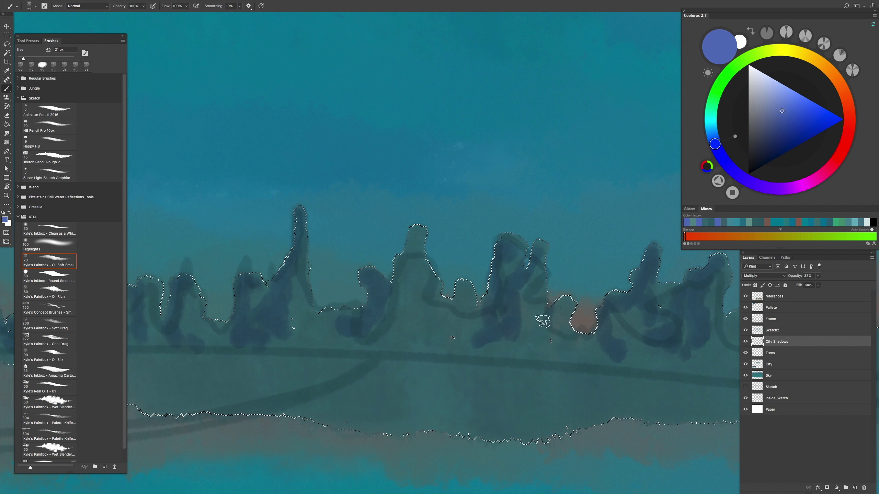
Step: Clear and restore the silhouette selection, then frame the city skyline larger
mouse_move(338, 315)
mouse_down()
mouse_move(418, 314)
mouse_move(531, 348)
mouse_move(528, 332)
mouse_up()
key(ctrl+d)
key(ctrl+shift+d)
scroll(530, 310, right, 5)
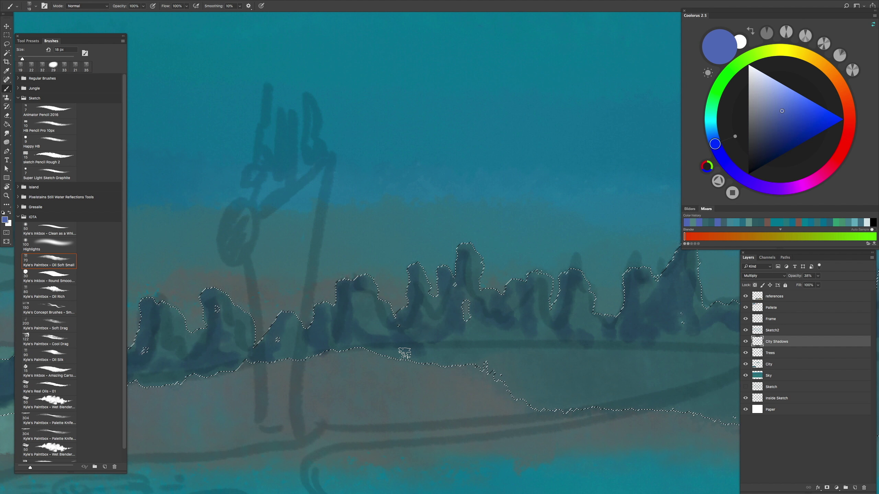
mouse_move(404, 354)
mouse_down()
mouse_move(379, 191)
mouse_move(375, 279)
mouse_move(398, 304)
mouse_move(594, 337)
mouse_up()
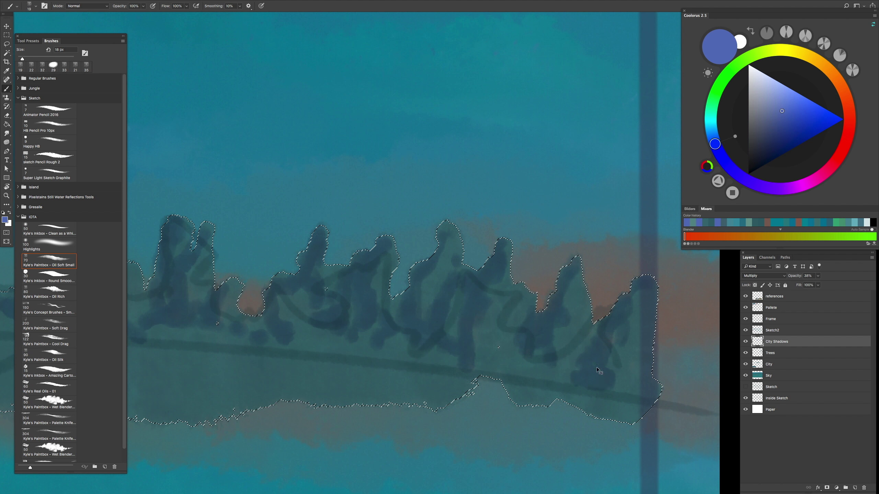
scroll(531, 326, down, 3)
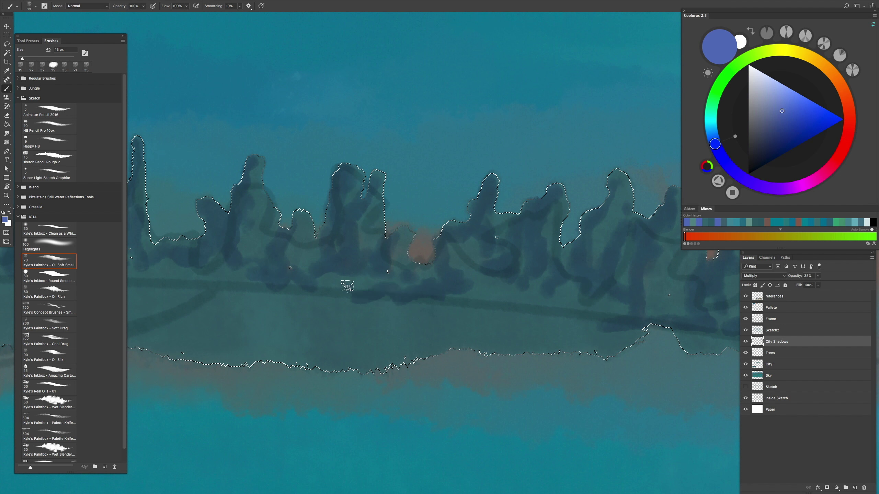
scroll(398, 315, down, 5)
scroll(432, 327, up, 5)
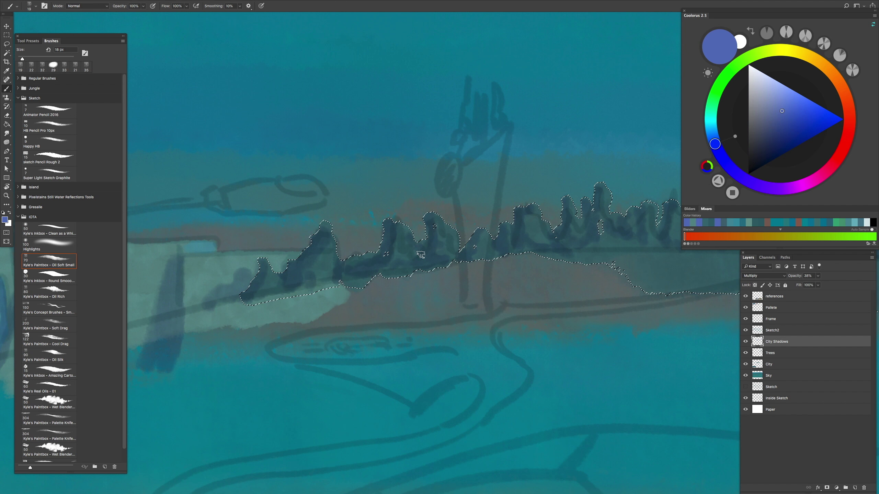
scroll(516, 284, down, 2)
scroll(300, 301, up, 4)
scroll(365, 277, down, 2)
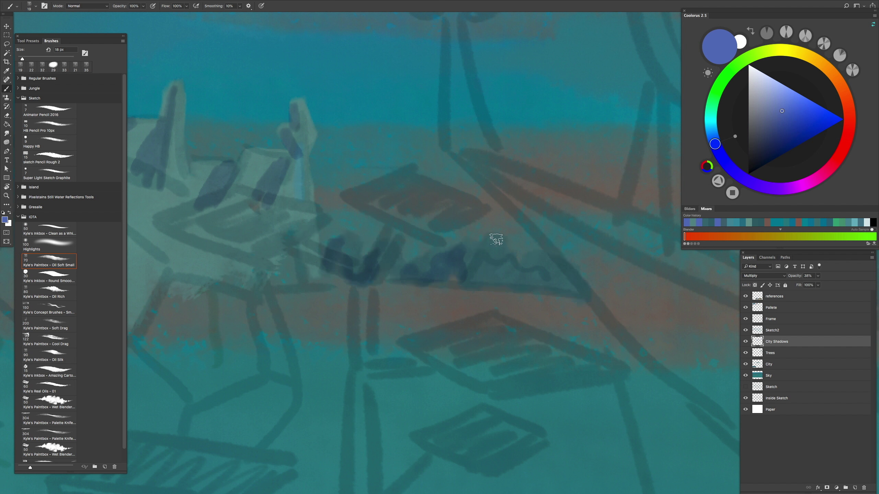
scroll(512, 286, down, 4)
Step: Sample a canvas teal and paint a stroke near the dish, then undo it
scroll(485, 290, up, 6)
scroll(515, 297, down, 3)
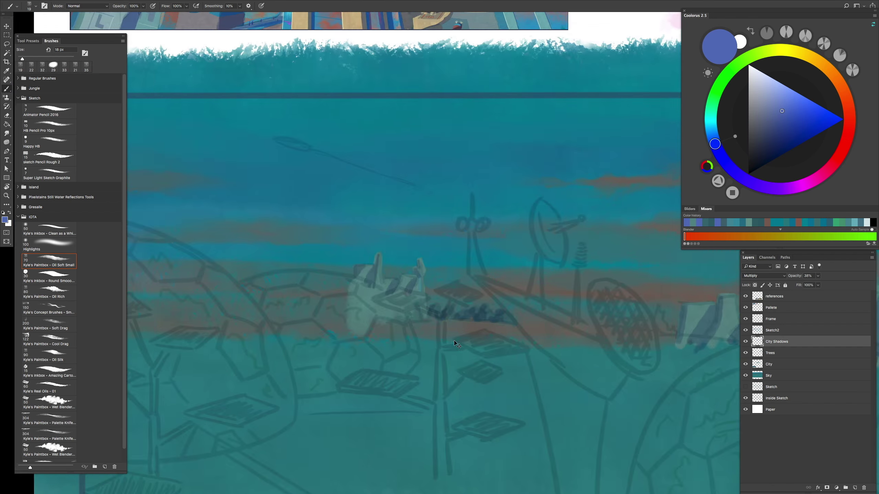
scroll(487, 288, up, 2)
alt+click(487, 288)
scroll(392, 320, up, 4)
drag(428, 159, 416, 242)
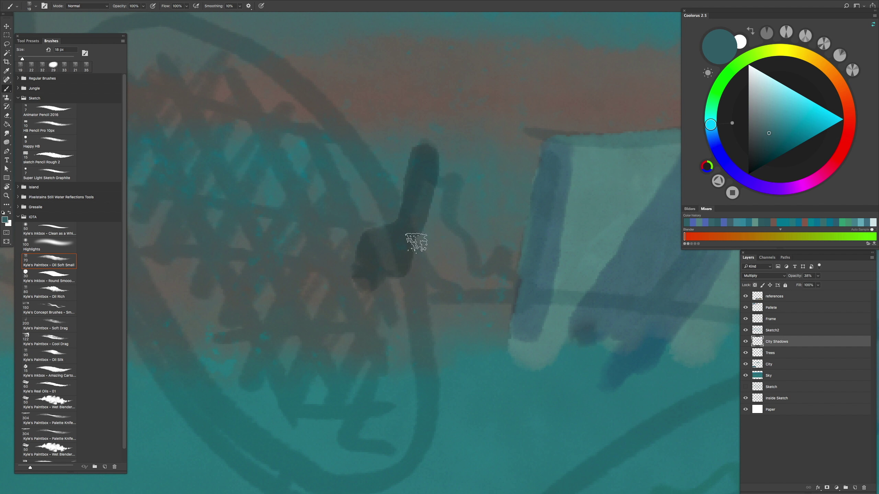
key(ctrl+alt+z)
key(ctrl+alt+z)
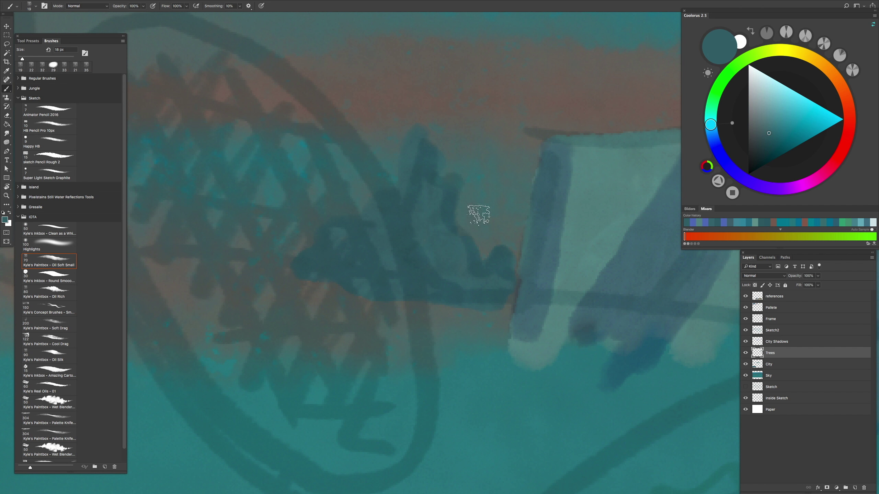
Step: On City Shadows, paint dark blue palette-sampled shadows over the small trees
scroll(474, 263, down, 2)
key(alt+bracketright)
scroll(468, 181, up, 6)
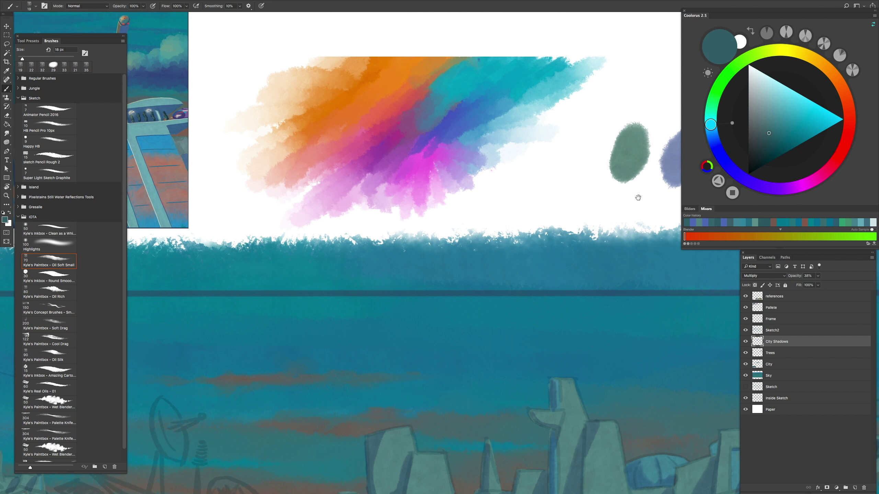
alt+click(638, 196)
scroll(424, 165, down, 6)
scroll(363, 277, down, 3)
mouse_move(392, 238)
mouse_down()
mouse_move(389, 310)
mouse_move(288, 315)
mouse_move(424, 349)
mouse_move(430, 263)
mouse_up()
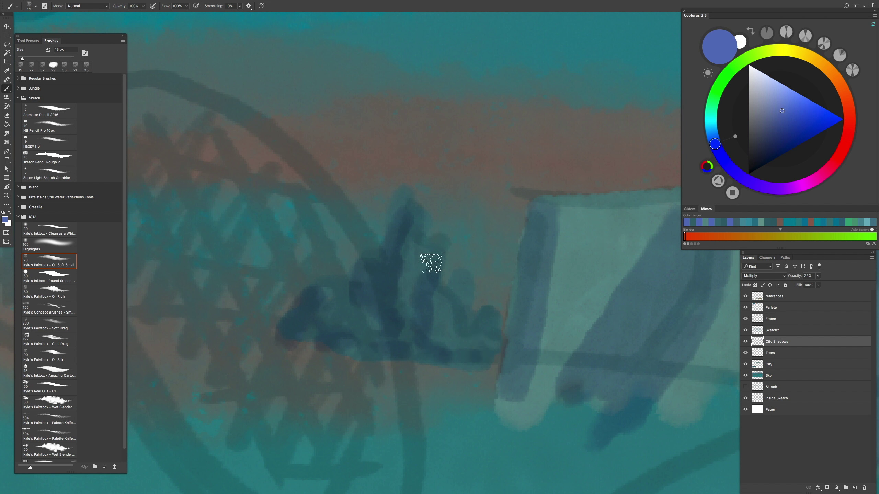
scroll(484, 353, down, 8)
scroll(484, 353, up, 2)
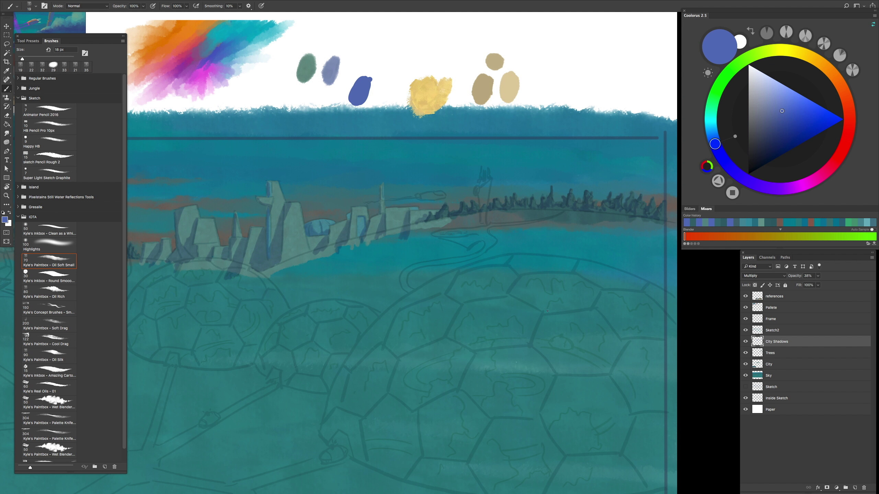
Step: Lighten the Trees layer by raising its Curves and hide the Sketch2 layer
click(761, 353)
key(ctrl+m)
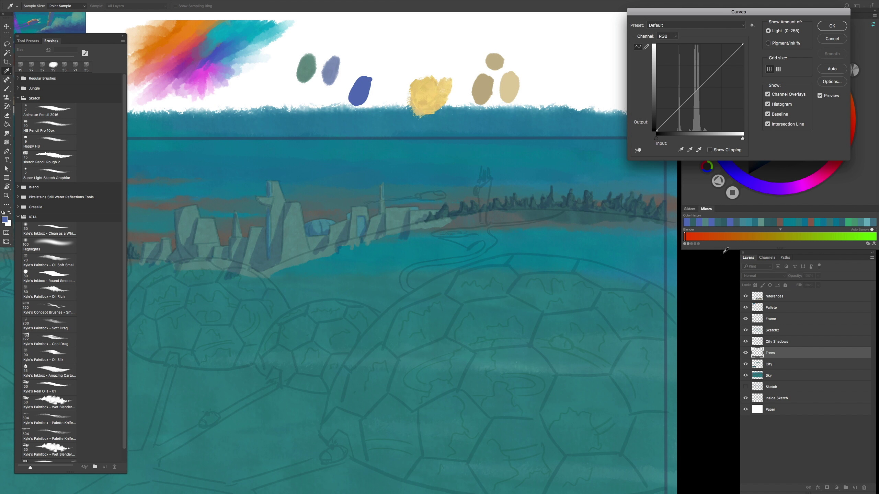
click(746, 330)
drag(695, 93, 695, 89)
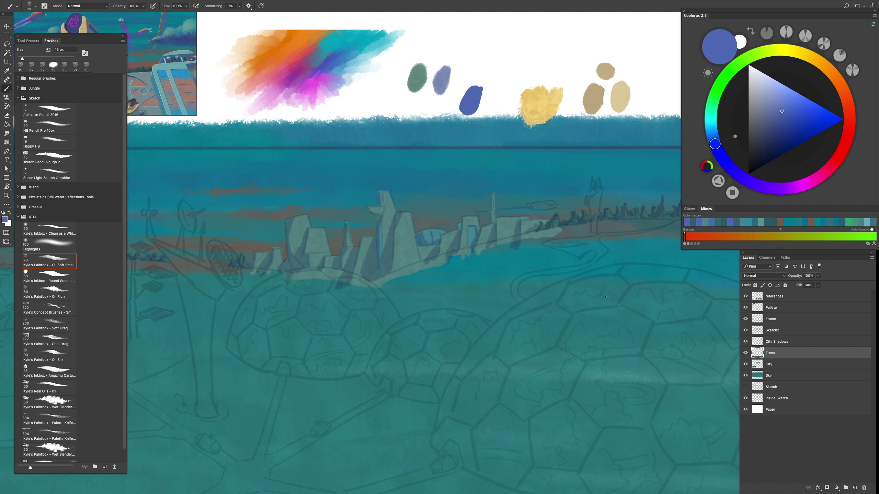
scroll(372, 328, up, 3)
scroll(327, 324, down, 4)
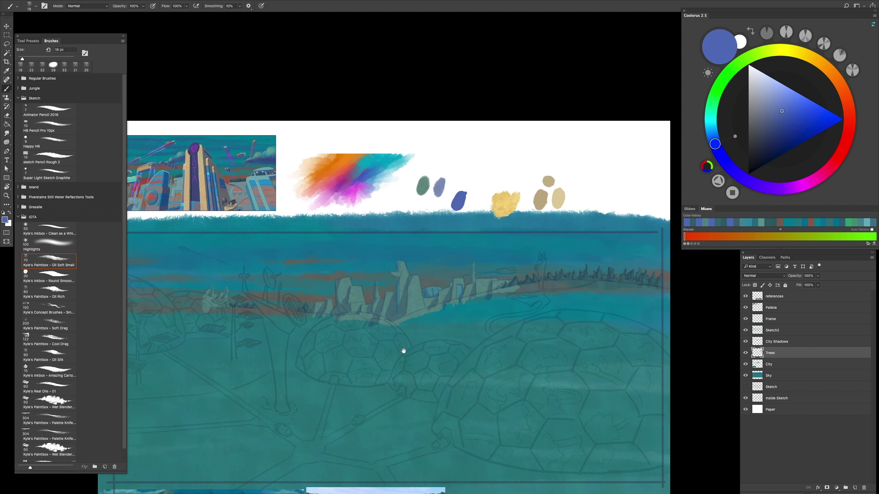
Step: Choose a brighter green-teal paint colour in Coolorus
key(Tab)
scroll(393, 359, up, 4)
scroll(390, 336, down, 5)
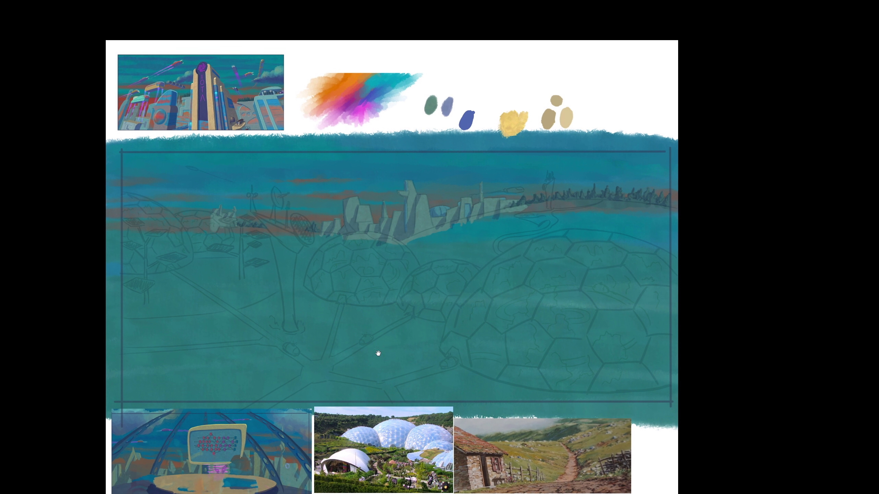
drag(380, 357, 348, 375)
scroll(606, 77, up, 3)
key(Tab)
drag(711, 123, 710, 120)
click(772, 127)
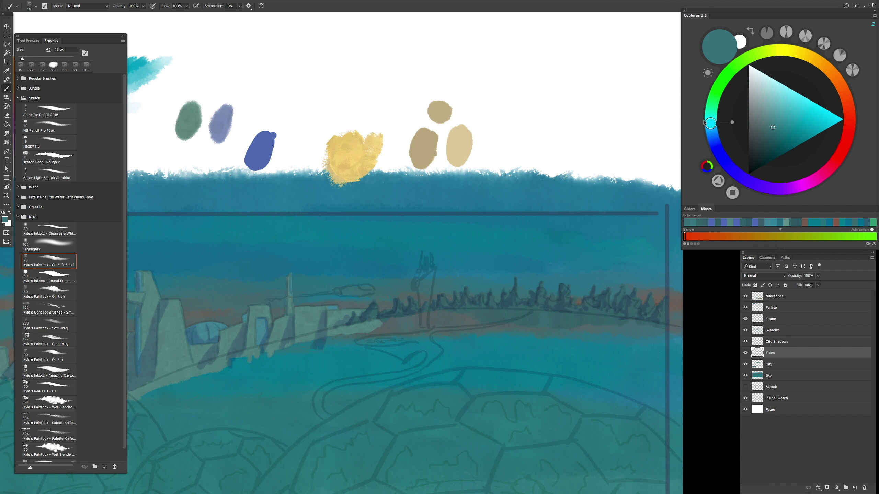
Step: Paint a broad green stroke below the island and reduce the brush to 121 px
key(Tab)
scroll(473, 194, down, 5)
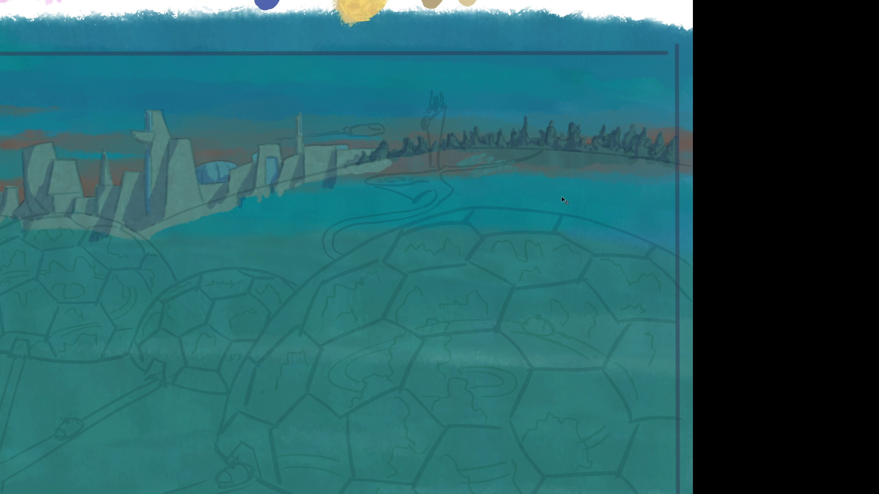
key(Tab)
scroll(564, 194, down, 5)
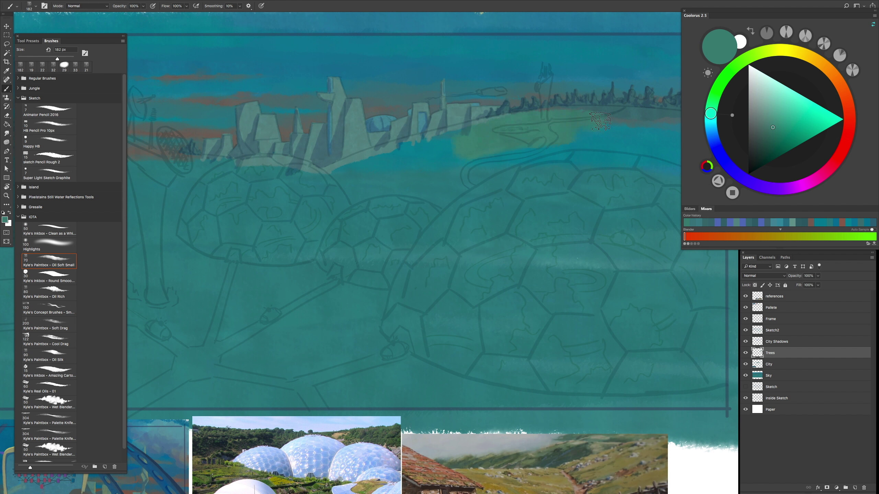
key(ctrl+0)
scroll(442, 249, up, 5)
mouse_move(550, 251)
mouse_down()
mouse_move(265, 304)
mouse_move(488, 206)
mouse_move(683, 215)
mouse_up()
drag(227, 276, 496, 243)
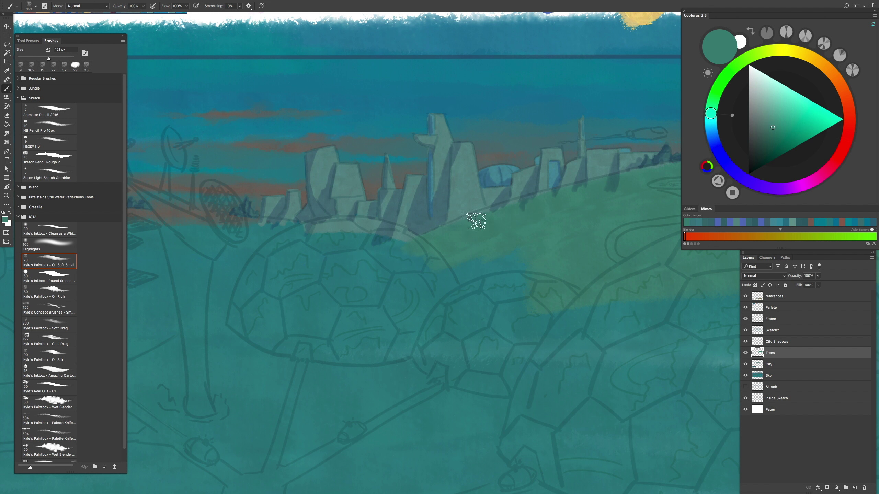
Step: Add a new layer and move it above City Shadows
scroll(529, 294, down, 5)
scroll(438, 249, up, 2)
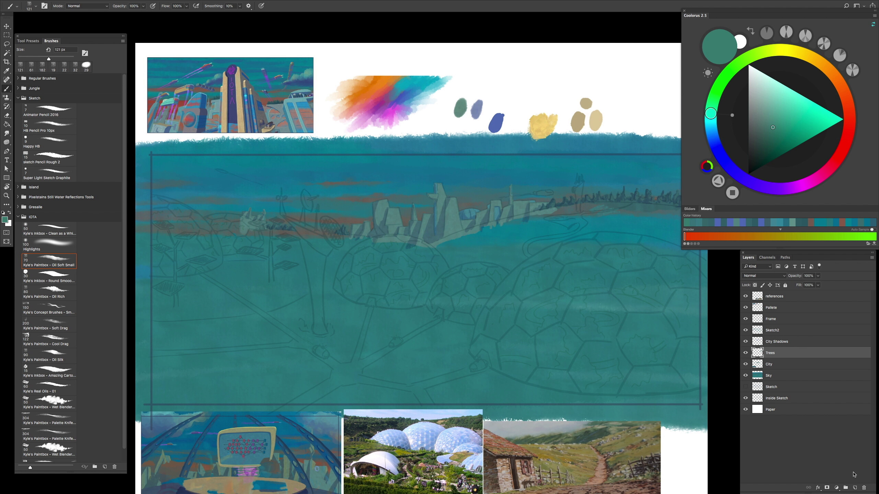
click(855, 487)
drag(758, 353, 773, 341)
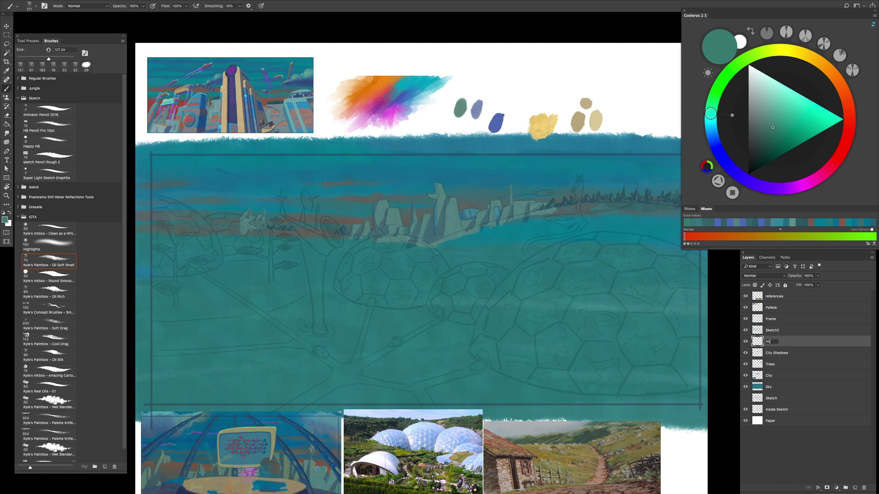
Step: Switch to a large Oil Rich brush and paint green over the hill right of the city
scroll(460, 212, up, 3)
drag(516, 216, 512, 216)
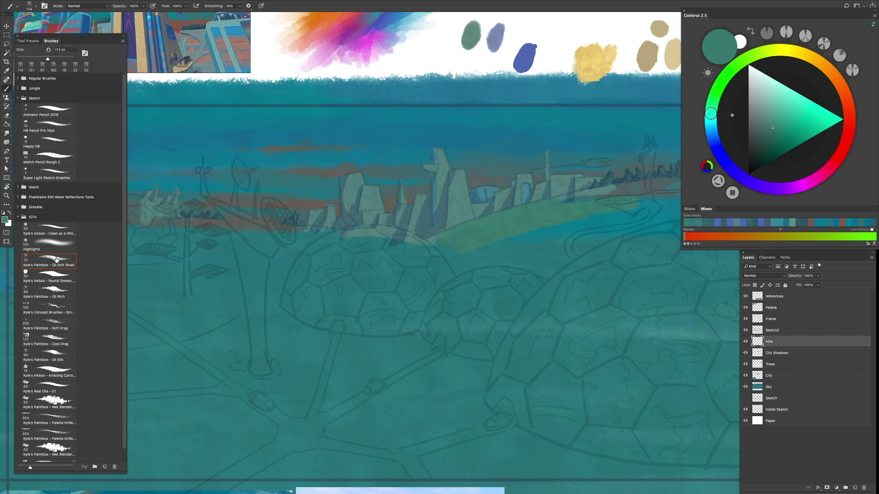
scroll(363, 233, down, 4)
scroll(386, 263, up, 6)
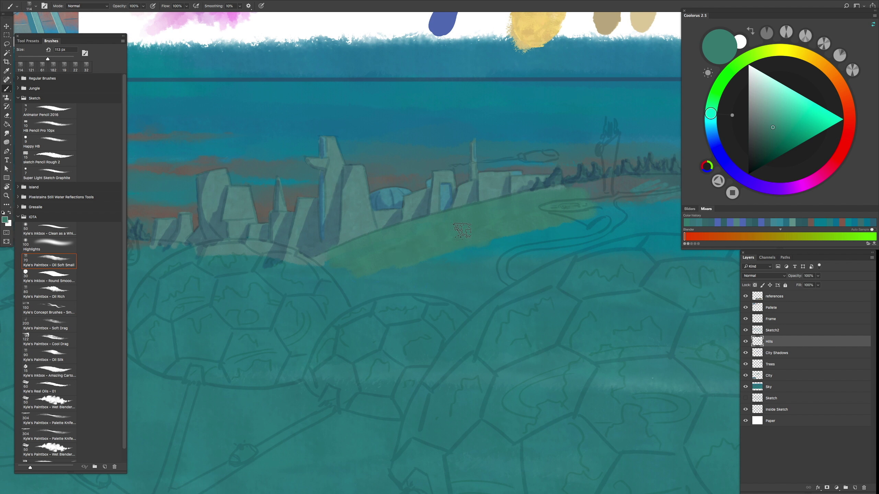
click(61, 291)
key(bracketright)
key(bracketright)
key(bracketright)
key(bracketright)
key(bracketright)
key(bracketright)
key(bracketright)
key(bracketright)
scroll(264, 311, down, 2)
drag(449, 231, 571, 225)
Step: Paint another green stroke across the hill with a progressively smaller brush
key(bracketleft)
key(bracketleft)
key(bracketleft)
key(bracketleft)
key(bracketleft)
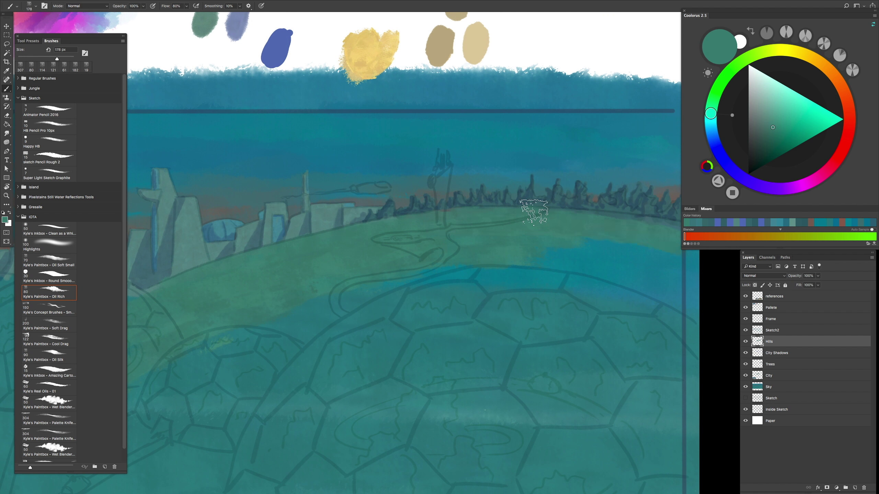
drag(610, 250, 574, 304)
scroll(543, 288, left, 4)
scroll(543, 288, down, 1)
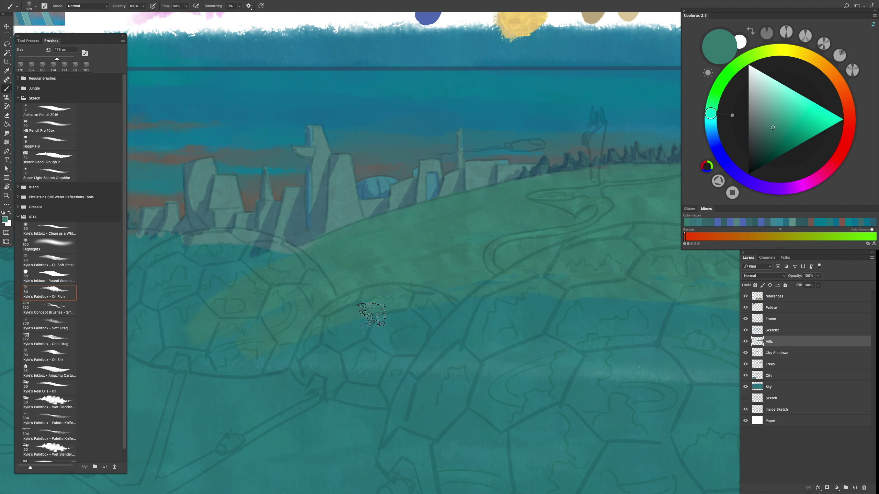
scroll(544, 289, up, 2)
key(bracketleft)
key(bracketleft)
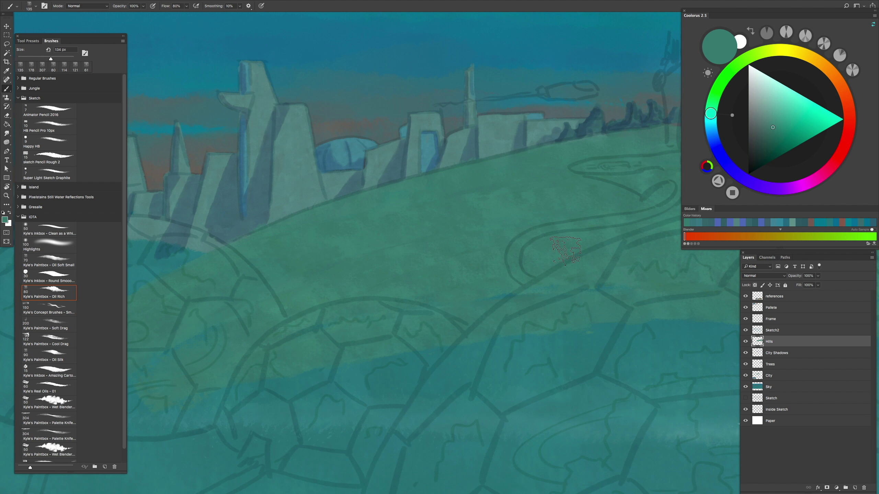
drag(372, 349, 387, 276)
mouse_move(472, 204)
mouse_down()
mouse_move(439, 252)
mouse_move(384, 276)
mouse_move(382, 248)
mouse_up()
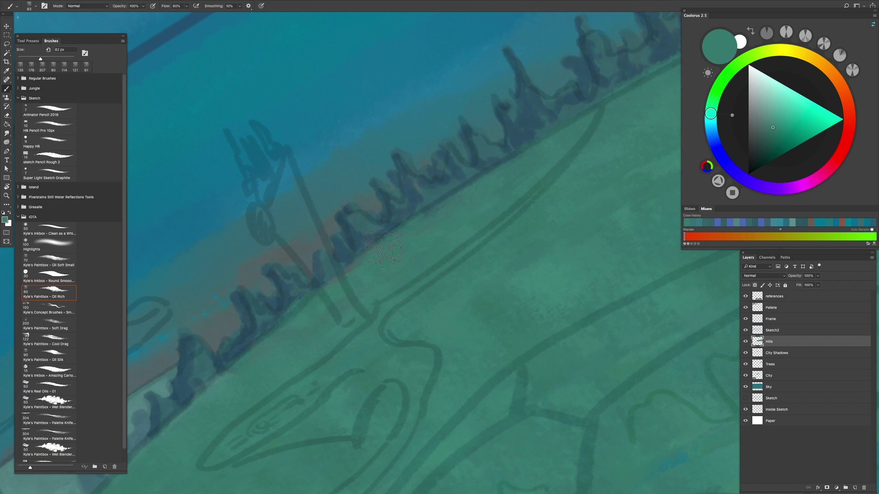
scroll(520, 147, down, 5)
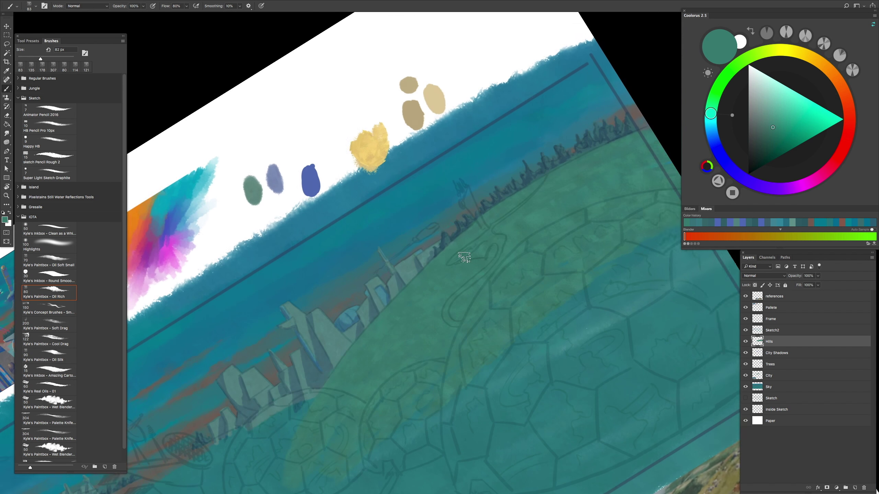
scroll(464, 257, up, 3)
Step: Shift the paint colour from blue toward cyan, then pick a green-cyan
click(727, 127)
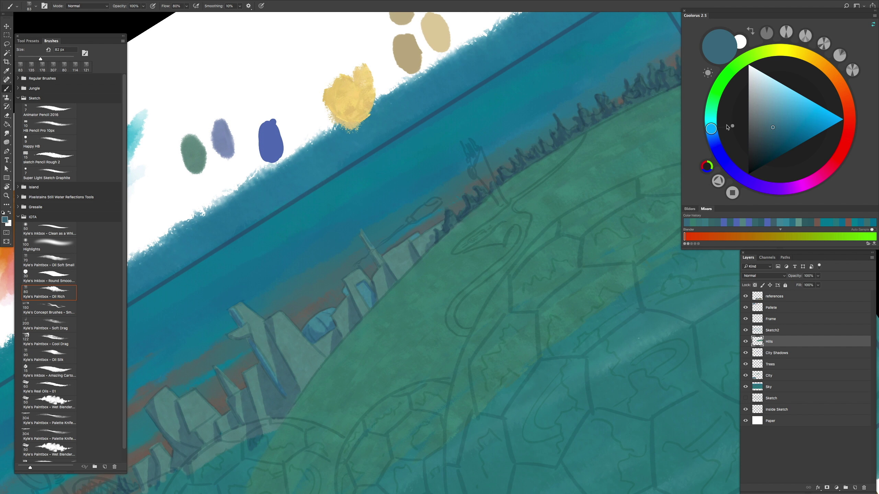
drag(727, 127, 727, 119)
scroll(502, 189, down, 3)
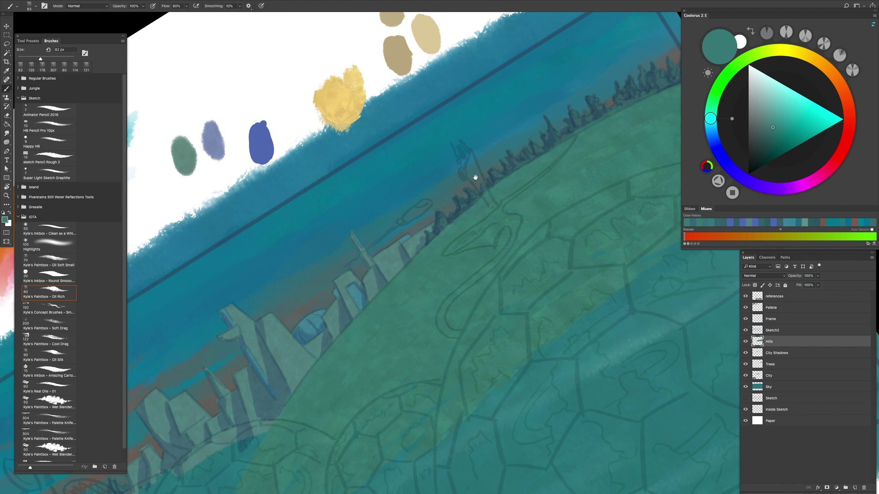
alt+click(351, 283)
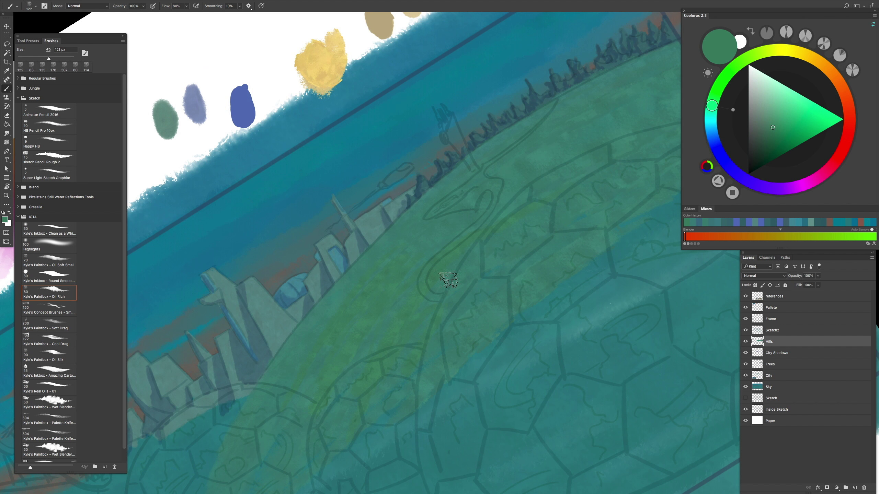
scroll(361, 236, down, 3)
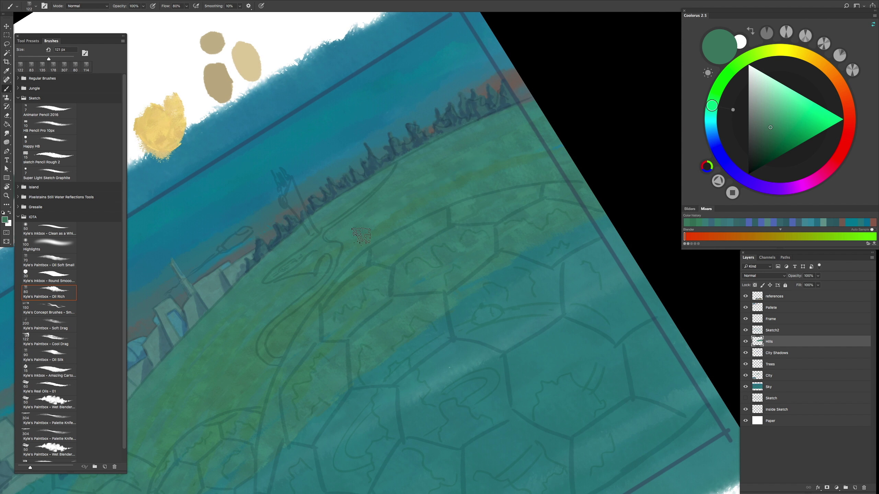
scroll(255, 272, up, 2)
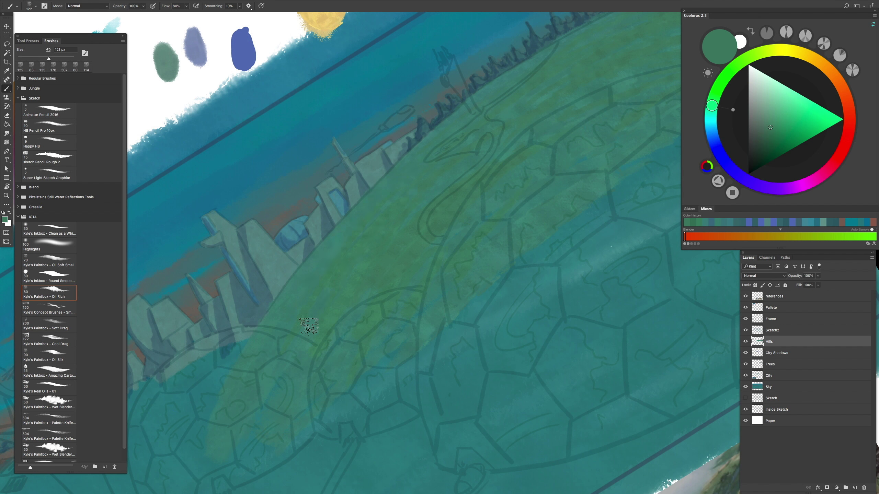
scroll(477, 282, down, 1)
scroll(507, 193, up, 2)
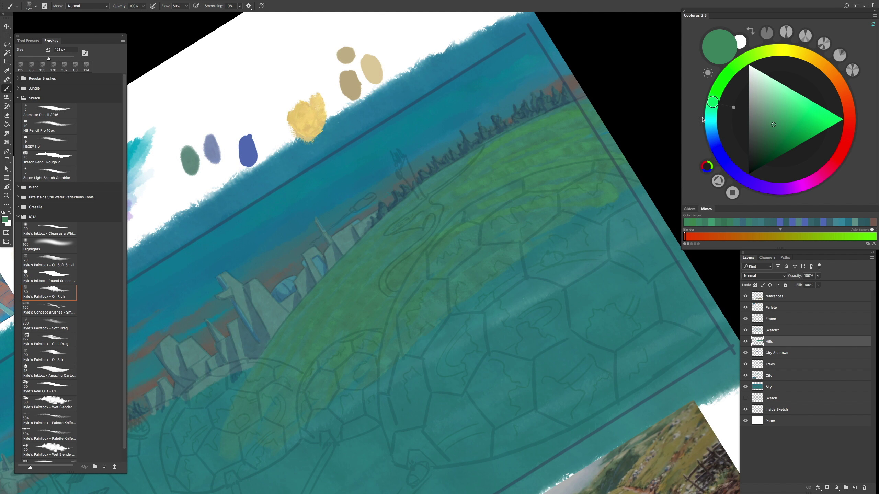
Step: Pick a teal, then a greener paint colour, with the canvas rotated flatter
alt+click(354, 277)
scroll(435, 311, down, 2)
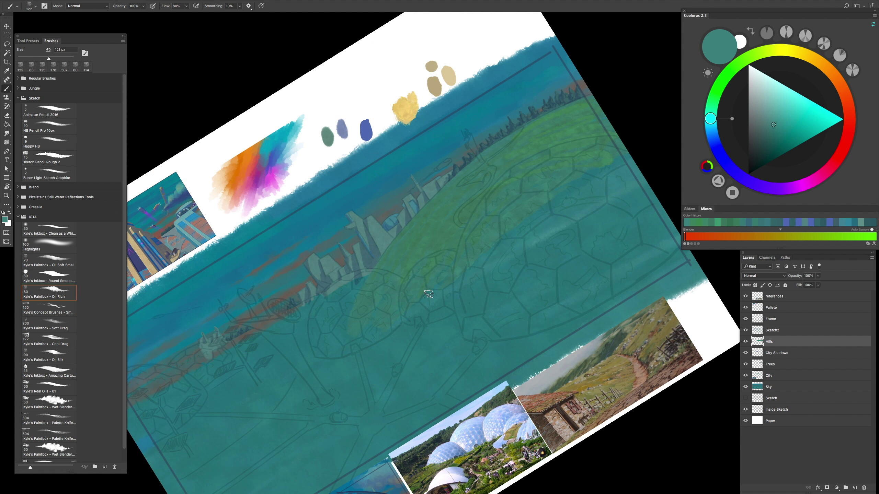
drag(428, 294, 488, 348)
scroll(476, 273, up, 3)
alt+click(400, 310)
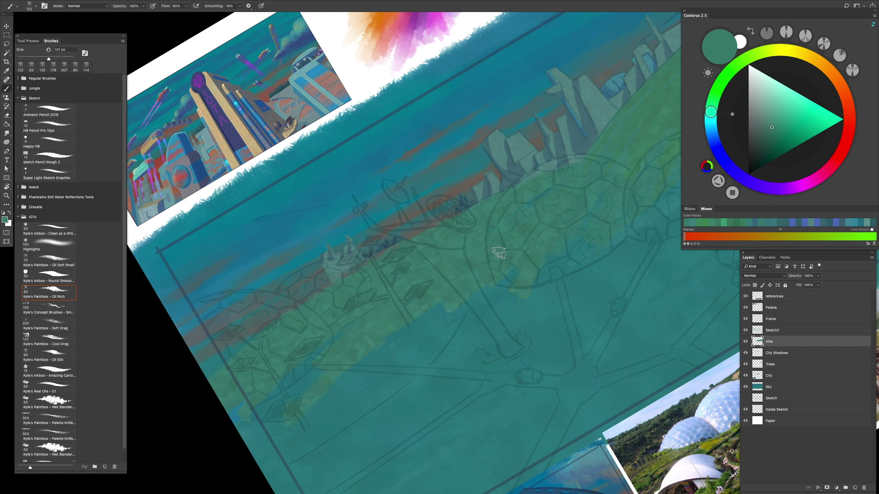
scroll(318, 378, down, 5)
scroll(443, 332, up, 4)
Step: Preview the whole painting, pan to the swatches and skyline, and add a layer above Hills
key(h)
click(443, 333)
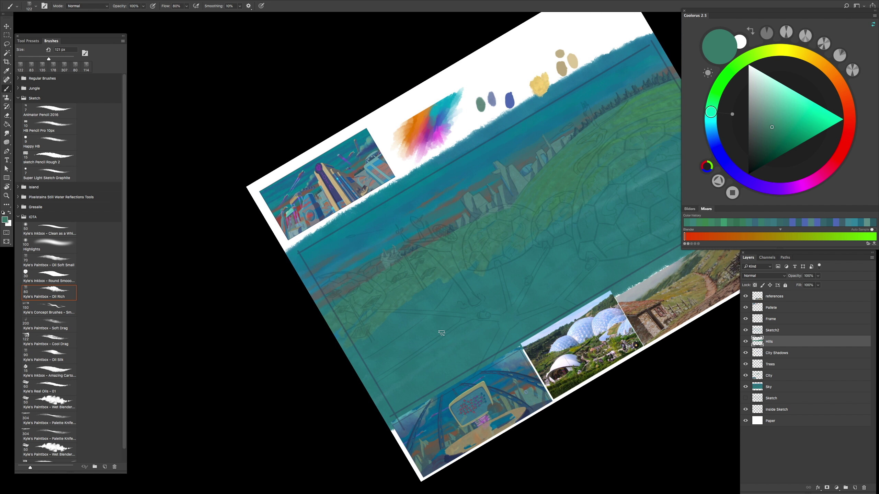
click(443, 333)
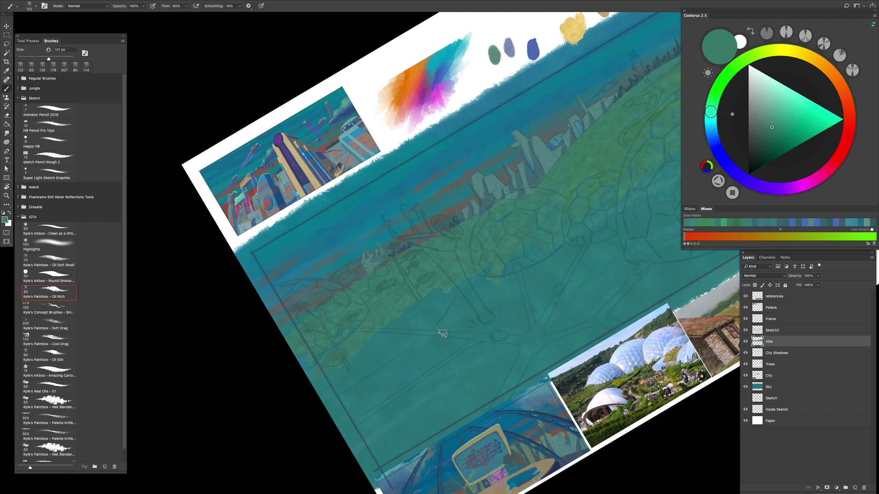
drag(443, 334, 405, 342)
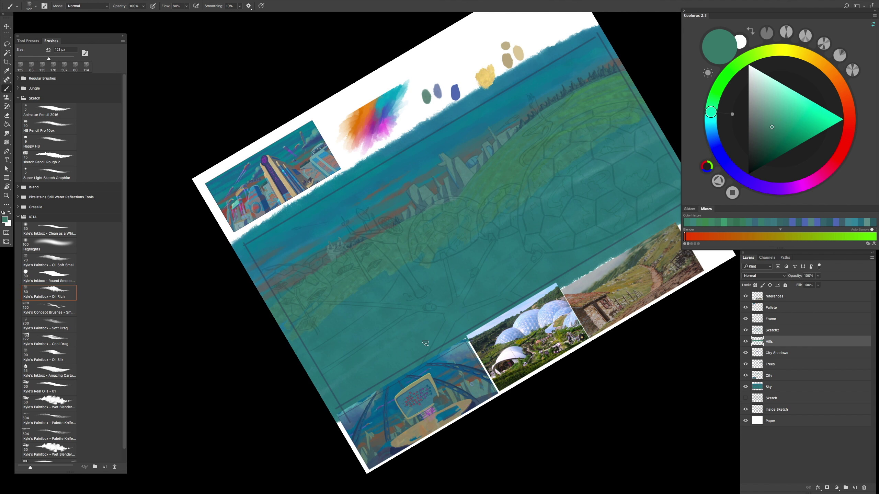
scroll(448, 348, up, 2)
scroll(447, 348, down, 2)
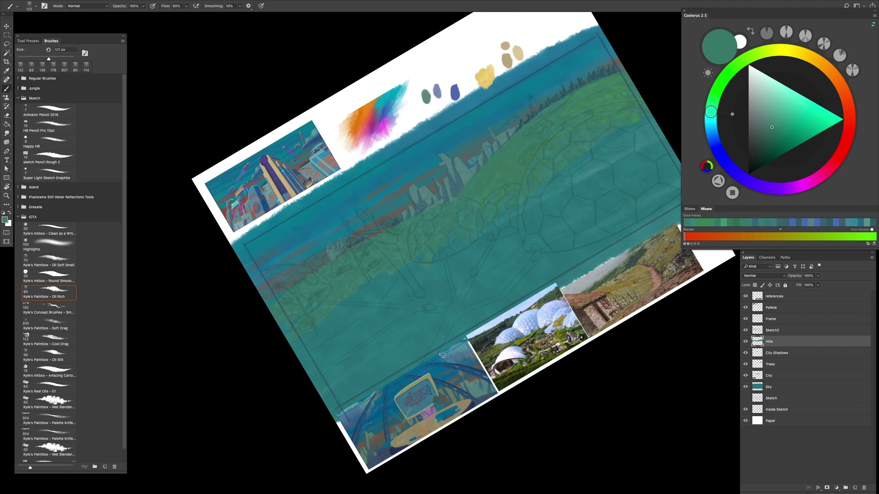
scroll(536, 273, up, 5)
drag(533, 269, 346, 194)
scroll(346, 194, down, 3)
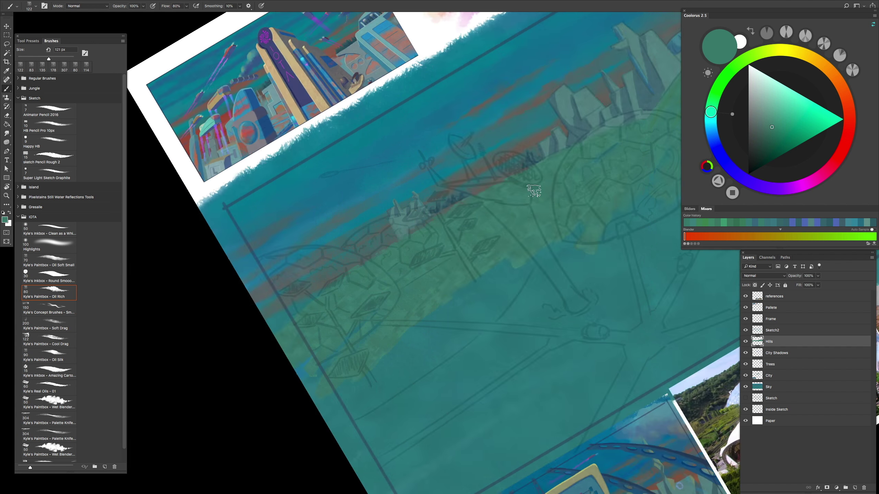
scroll(349, 261, up, 4)
drag(501, 197, 580, 144)
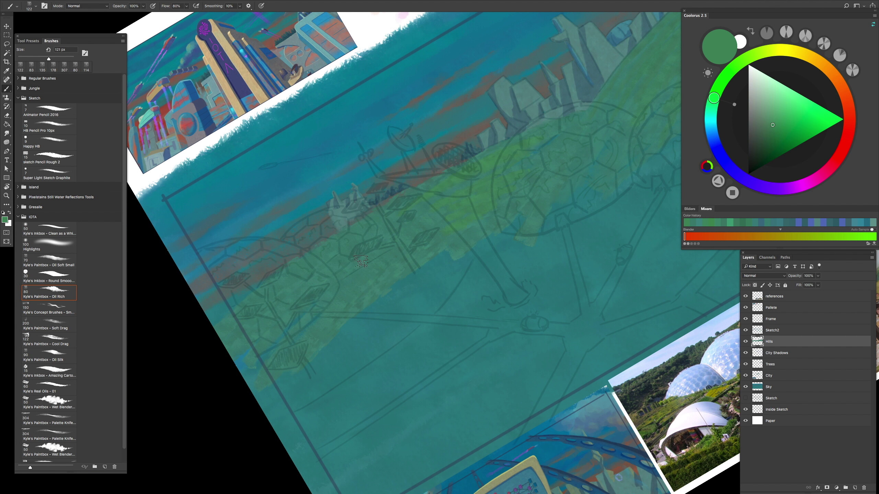
drag(537, 183, 452, 214)
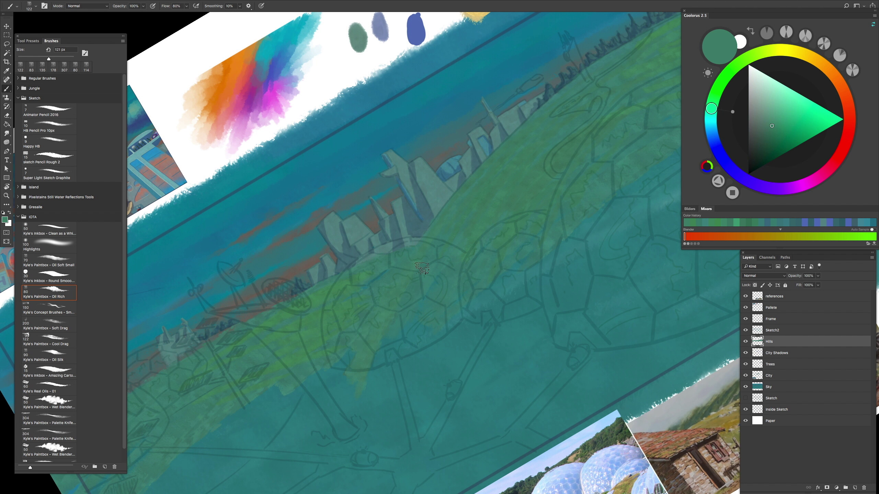
scroll(422, 268, down, 2)
click(854, 487)
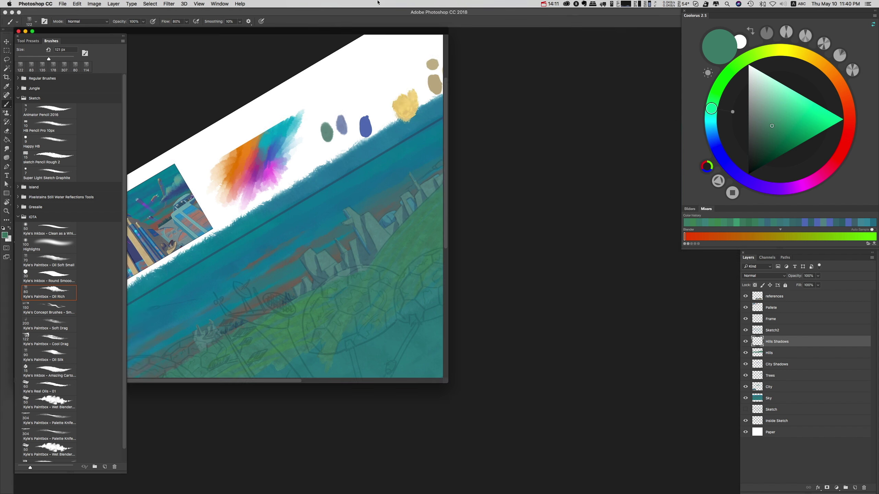
Step: Darken the grass inside the selected band on the hill
click(543, 4)
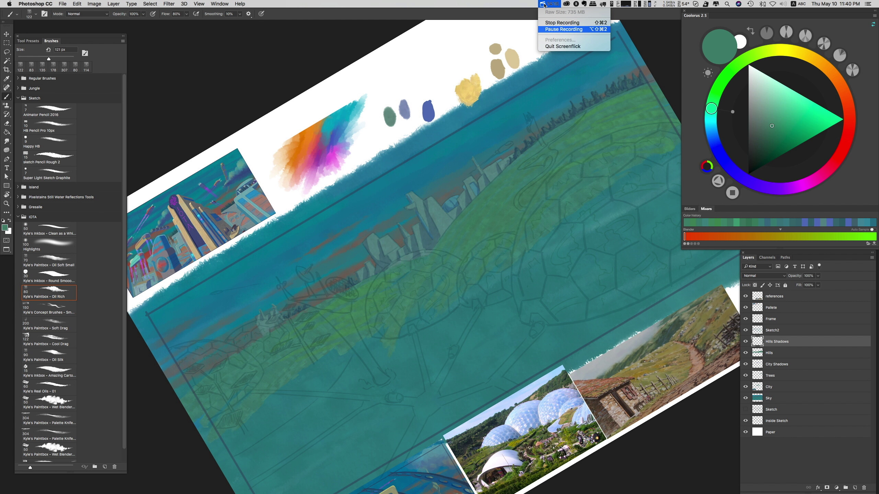
click(564, 29)
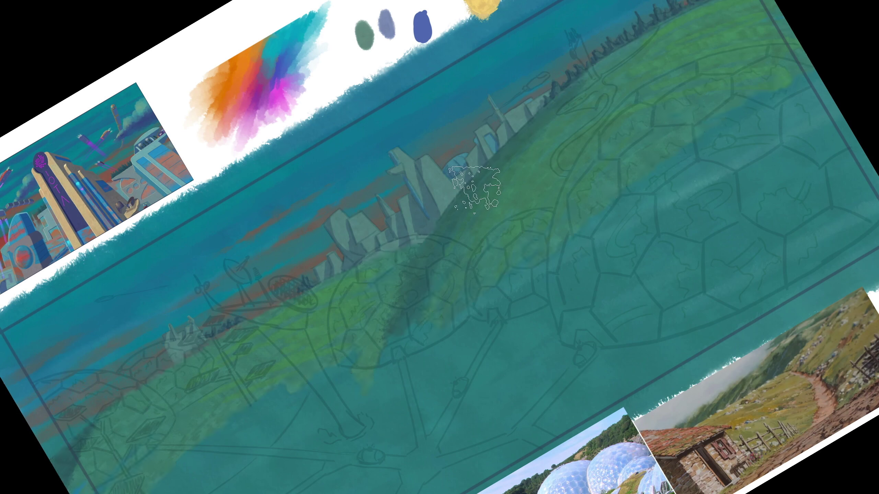
mouse_move(474, 189)
mouse_down()
mouse_move(424, 262)
mouse_move(423, 231)
mouse_move(379, 308)
mouse_move(385, 317)
mouse_move(406, 268)
mouse_up()
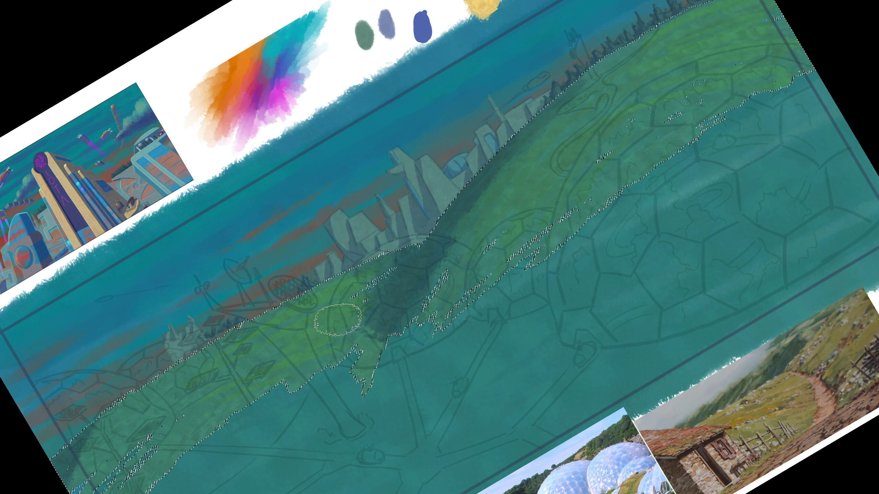
Step: Zoom in and out around the painting to inspect the shaded grass on the hill
key(super+minus)
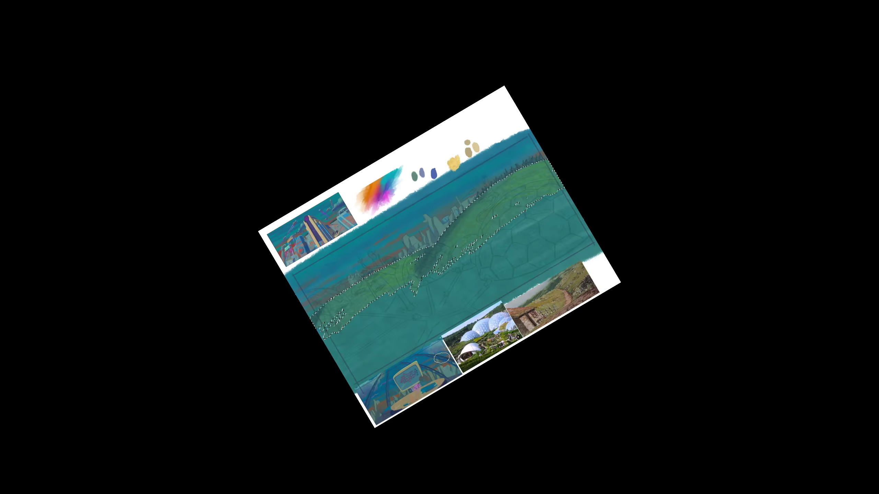
key(super+equal)
key(super+minus)
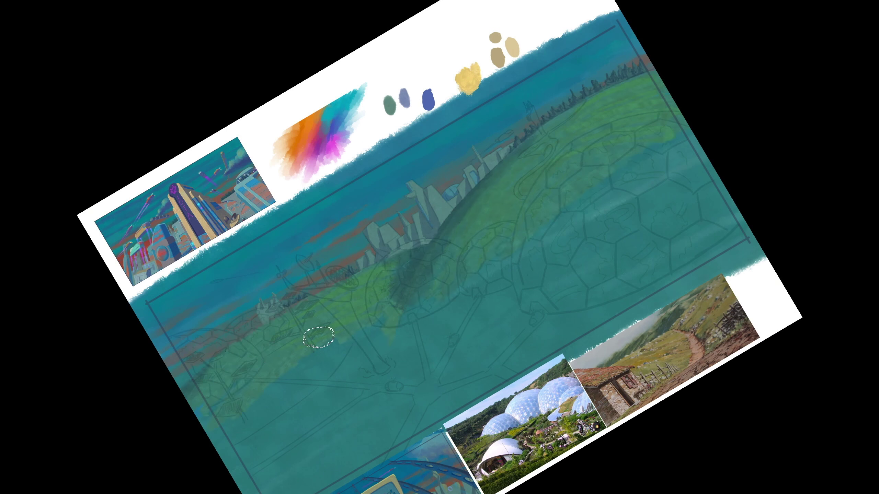
key(super+equal)
key(super+minus)
key(super+equal)
key(super+minus)
key(super+equal)
mouse_move(318, 369)
mouse_down()
mouse_move(261, 196)
mouse_move(260, 258)
mouse_up()
key(super+minus)
key(super+minus)
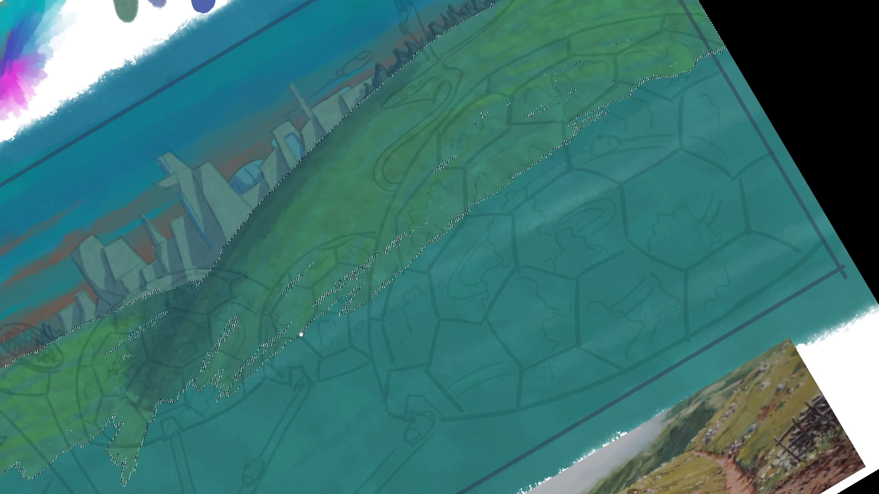
key(super+equal)
key(super+equal)
key(super+minus)
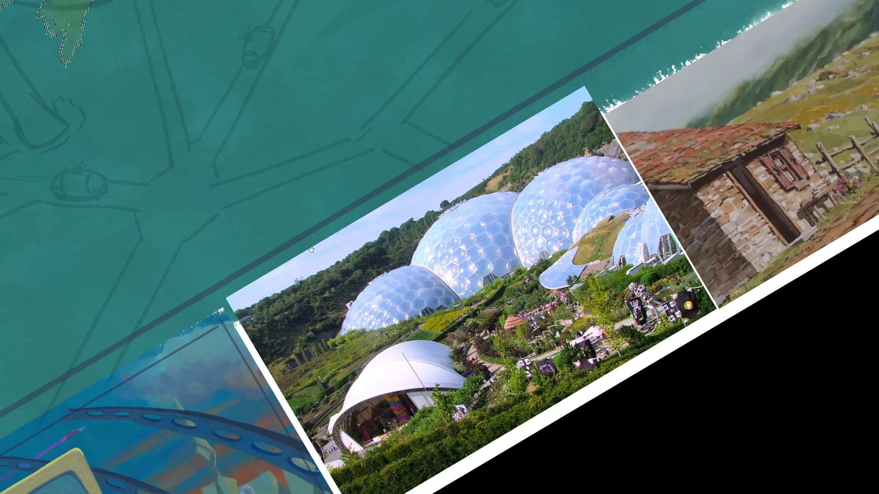
scroll(340, 256, up, 5)
Step: Restore the hidden panels and switch from erasing back to the Brush tool
key(Tab)
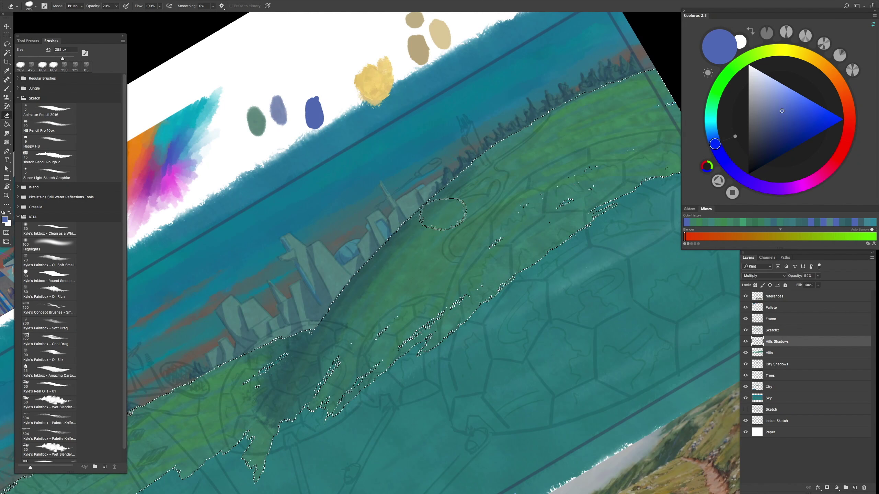
key(b)
alt+click(422, 246)
Step: On the Hills layer, sample a reddish brown and streak it across the hill
click(758, 356)
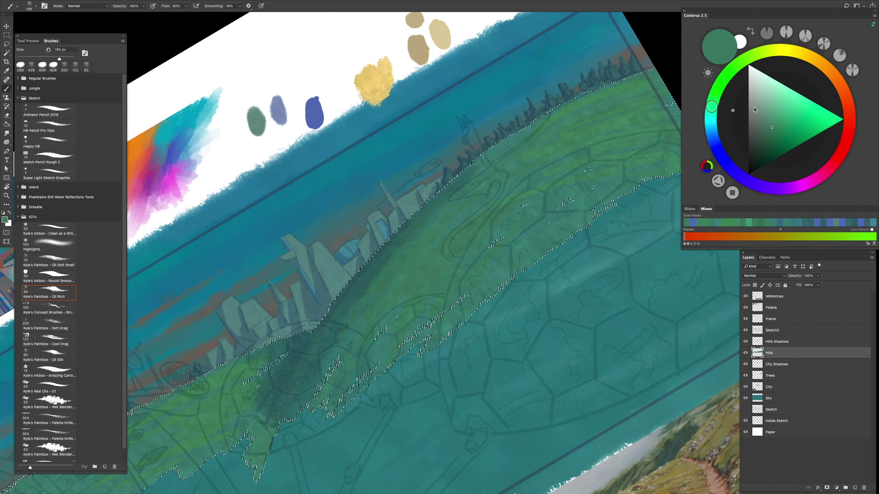
click(828, 72)
key(ctrl+plus)
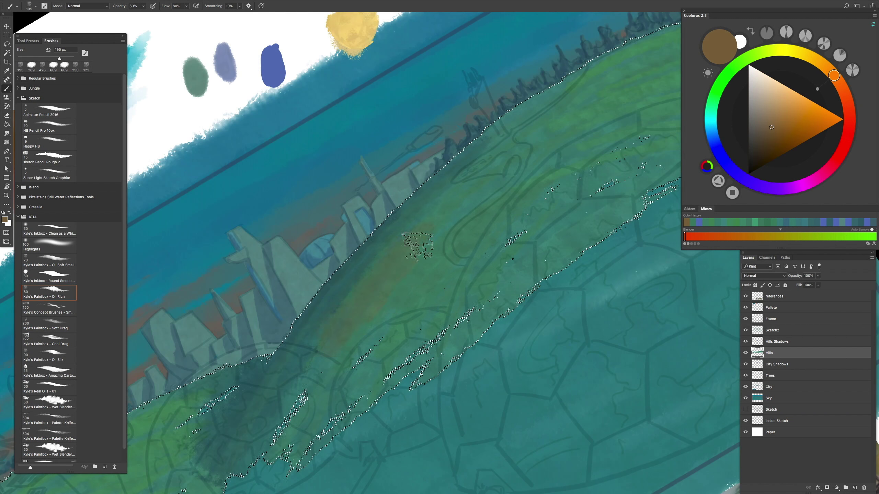
scroll(416, 274, up, 5)
scroll(416, 275, right, 5)
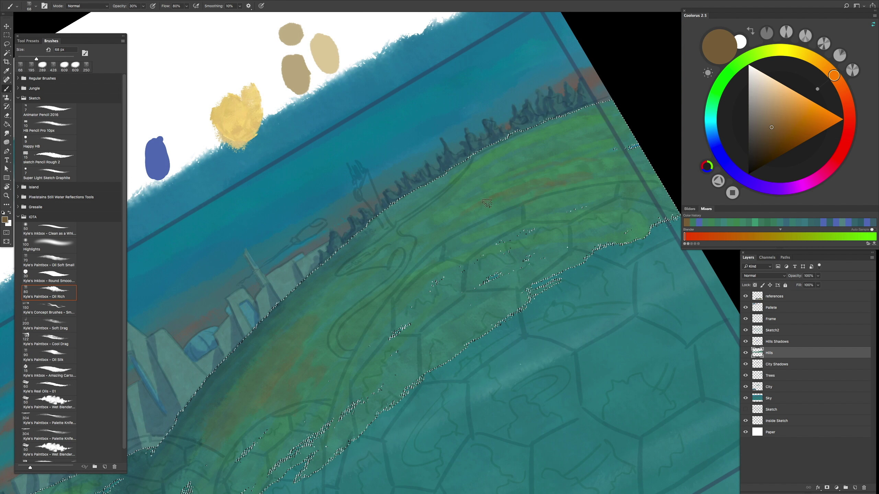
drag(307, 328, 455, 272)
drag(345, 318, 204, 448)
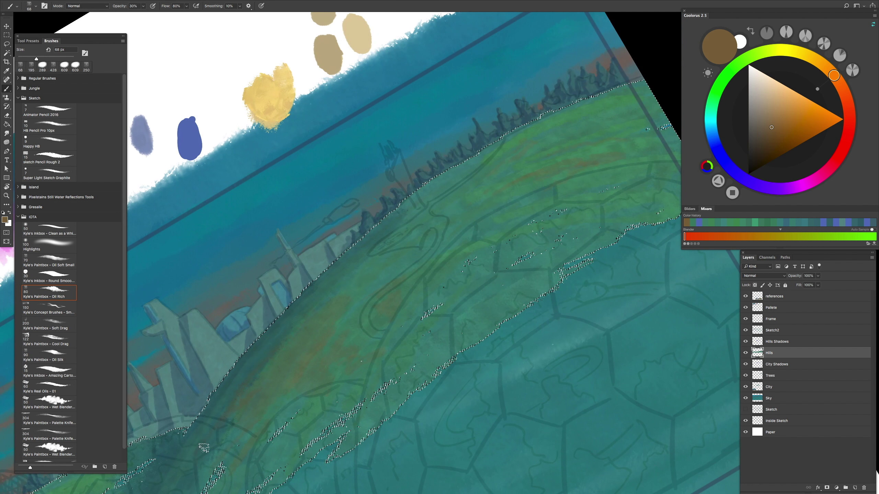
alt+drag(632, 120, 669, 119)
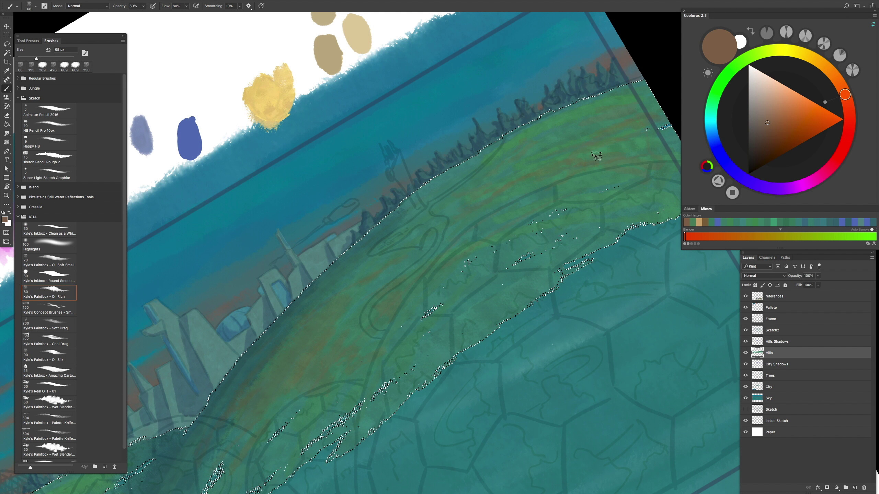
drag(351, 337, 437, 318)
Step: Pick a light grey-blue at full opacity, test a rock dab, and shrink the brush to 29 px
alt+click(451, 213)
alt+click(437, 318)
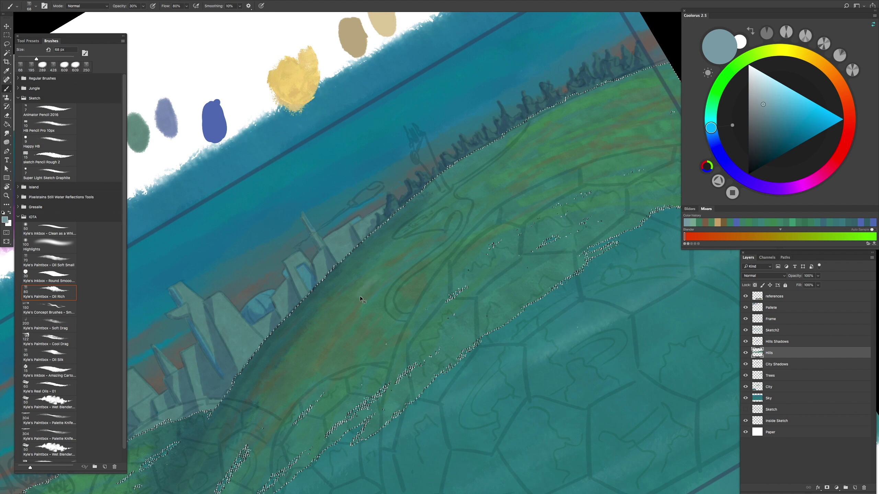
key(0)
scroll(453, 275, up, 5)
click(393, 256)
key(ctrl+z)
drag(452, 276, 426, 241)
key(bracketleft)
key(bracketleft)
key(bracketleft)
key(bracketleft)
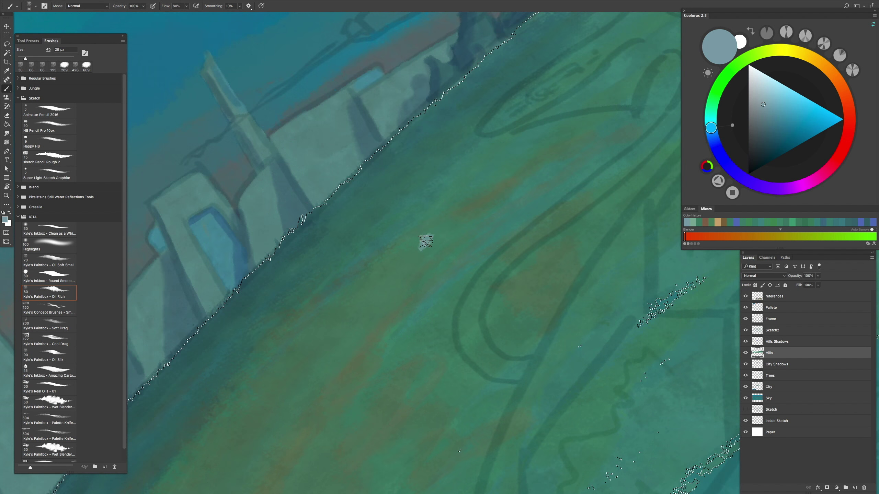
drag(390, 282, 425, 301)
Step: Dab small light rocks across the hill with a 21 px brush
alt+click(393, 190)
click(446, 127)
alt+click(478, 107)
drag(478, 108, 430, 166)
drag(430, 166, 435, 158)
drag(480, 136, 180, 227)
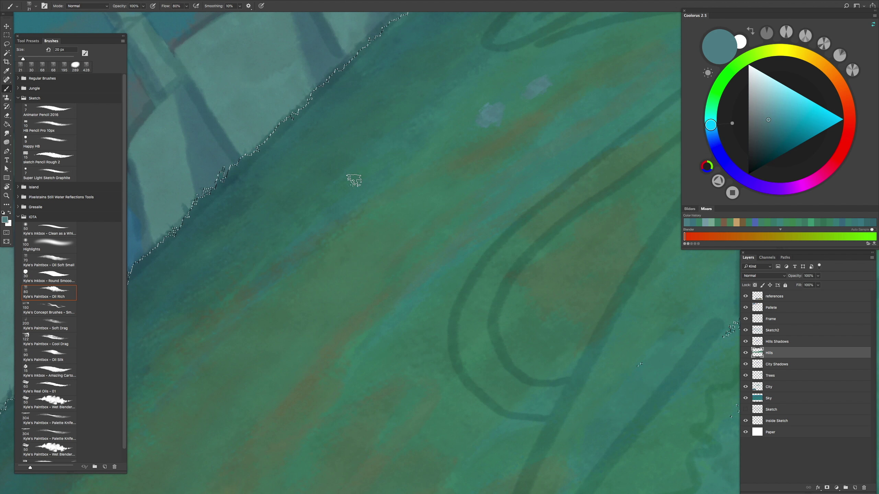
drag(358, 241, 312, 292)
drag(293, 350, 451, 143)
mouse_move(515, 144)
mouse_down()
mouse_move(475, 62)
mouse_move(505, 147)
mouse_move(280, 404)
mouse_up()
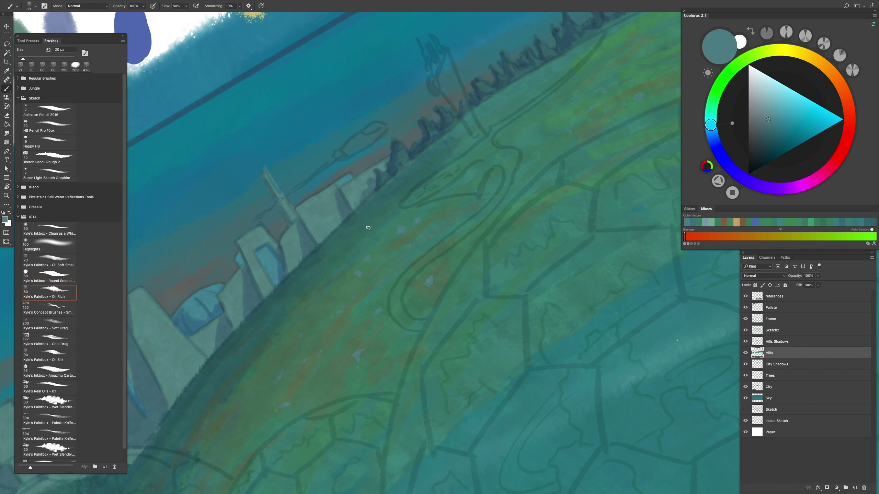
scroll(320, 86, up, 2)
mouse_move(324, 246)
mouse_down()
mouse_move(338, 246)
mouse_move(321, 267)
mouse_up()
Step: Paint dark shadows beneath the rocks on the Hills Shadows layer
click(775, 342)
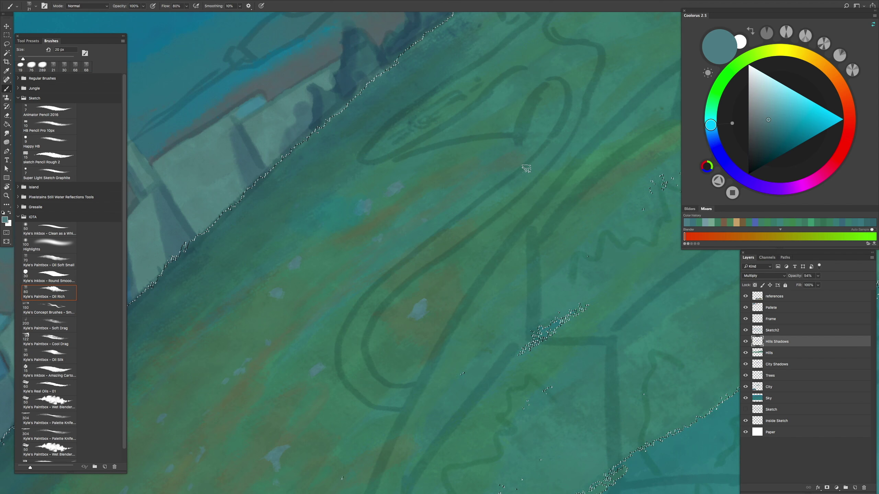
drag(416, 242, 433, 263)
drag(411, 349, 459, 360)
scroll(447, 308, up, 3)
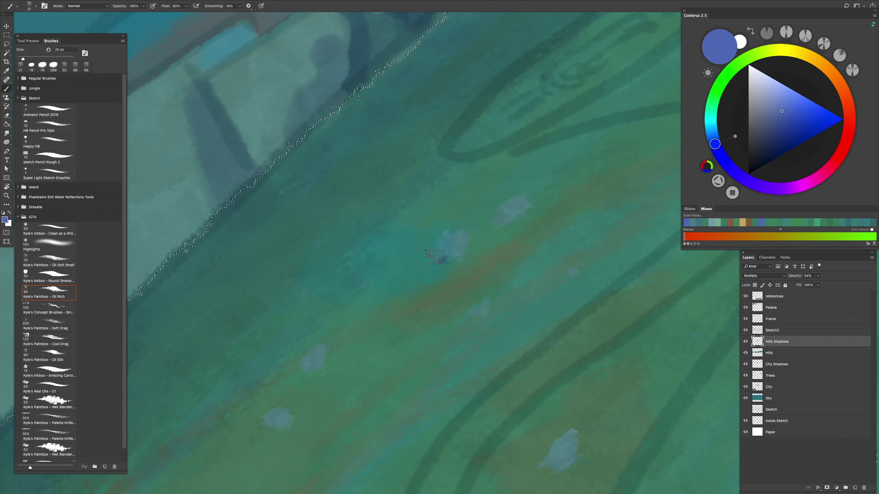
scroll(414, 303, down, 3)
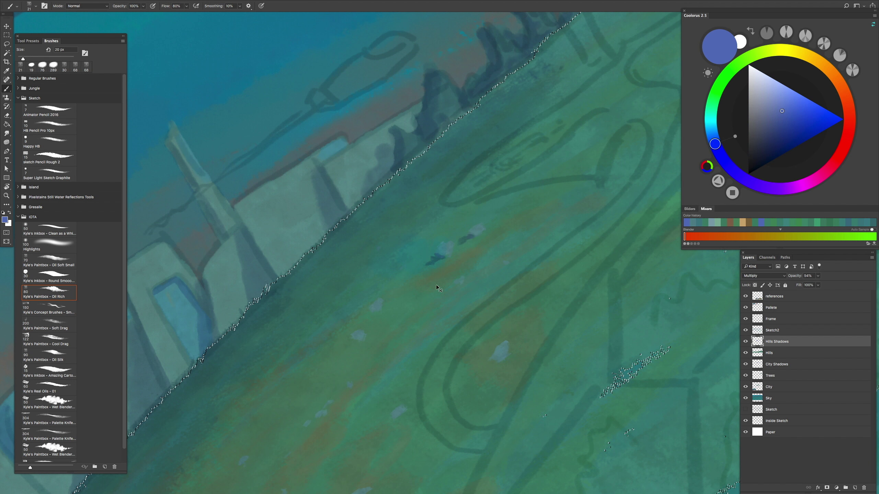
drag(429, 263, 436, 267)
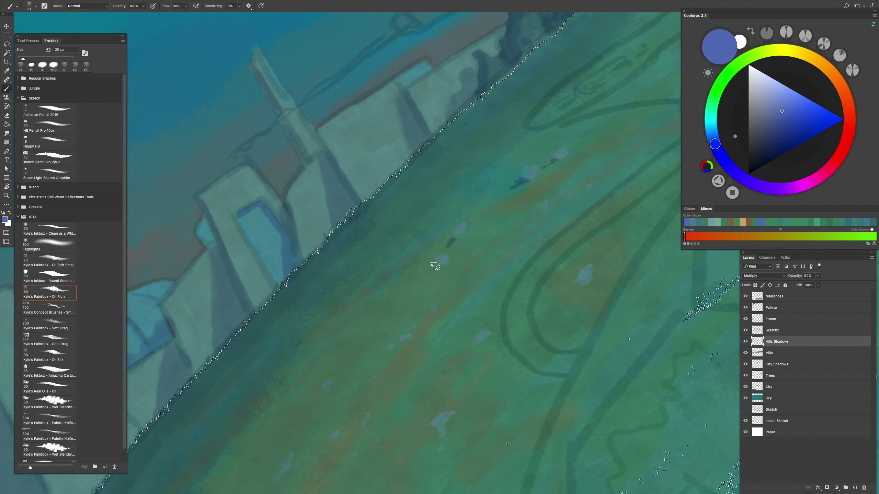
drag(388, 351, 389, 352)
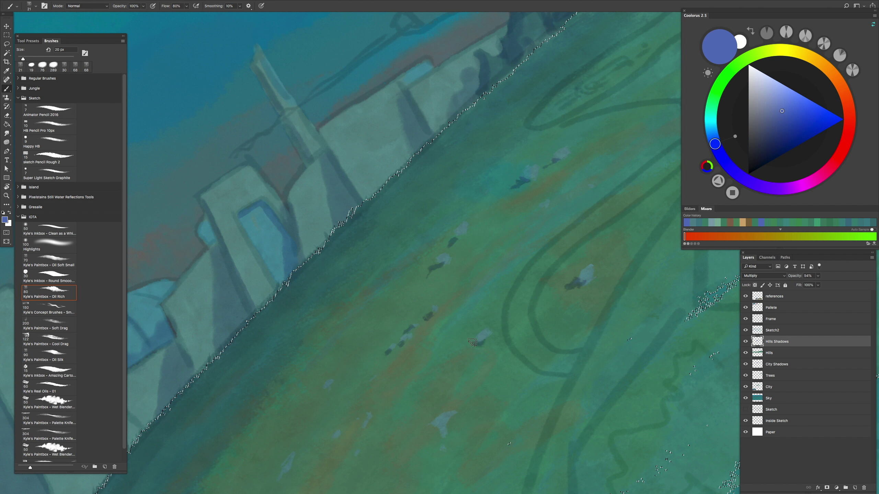
Step: Move across other patches of the hill and switch to smudging to soften the rocks
drag(477, 337, 476, 326)
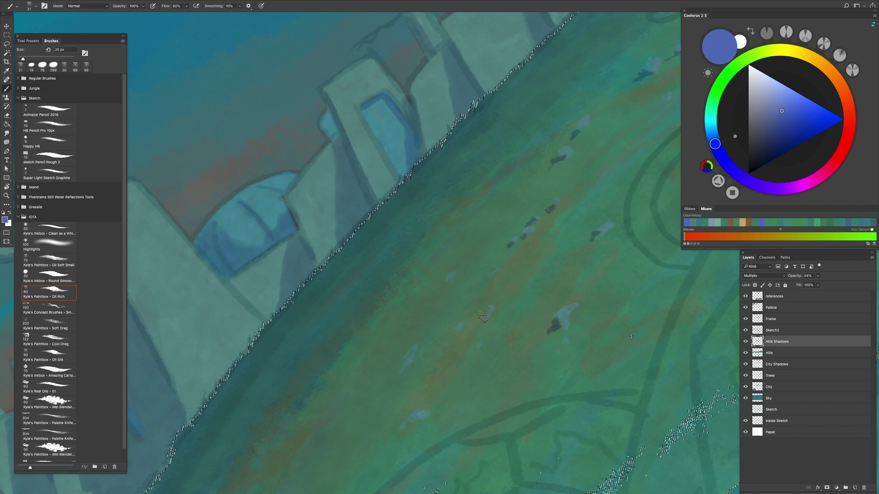
drag(392, 468, 467, 316)
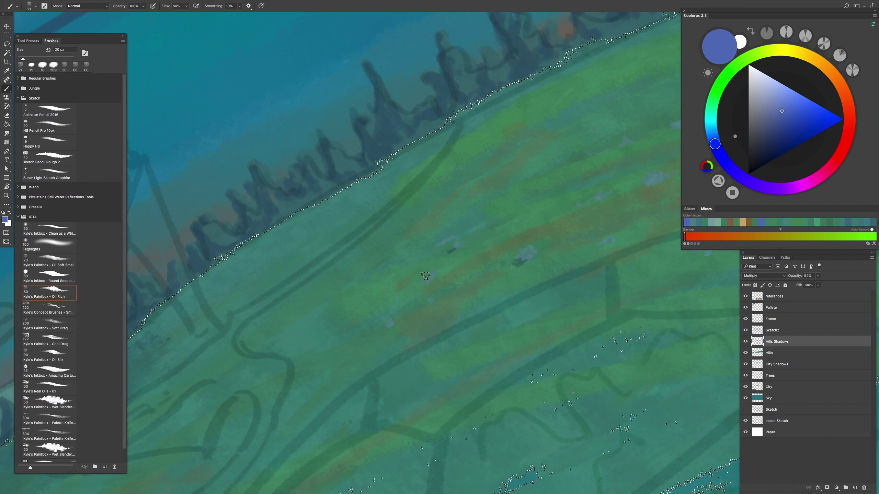
drag(499, 285, 455, 263)
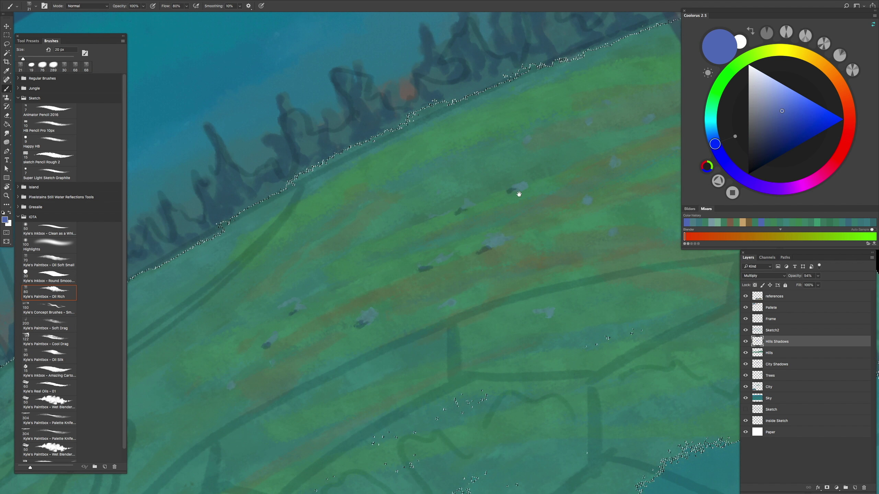
drag(507, 200, 399, 210)
drag(559, 213, 318, 281)
drag(330, 328, 461, 251)
mouse_move(437, 167)
mouse_down()
mouse_move(395, 257)
mouse_move(302, 320)
mouse_move(438, 221)
mouse_up()
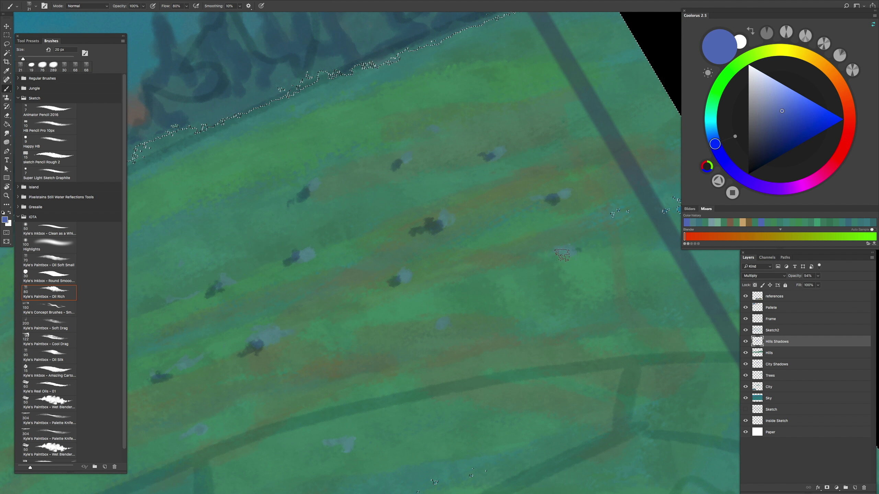
mouse_move(402, 366)
mouse_down()
mouse_move(312, 398)
mouse_move(447, 305)
mouse_move(471, 259)
mouse_move(461, 238)
mouse_up()
key(r)
drag(535, 215, 399, 204)
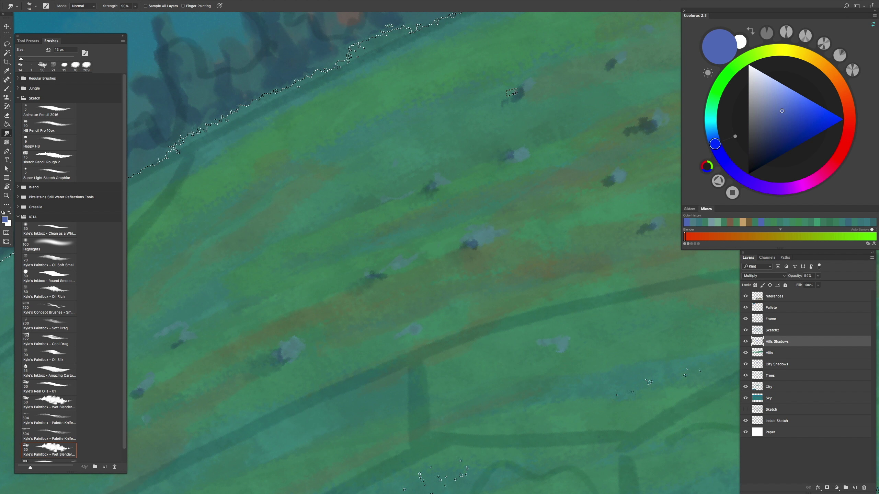
Step: Smudge the rocks into the grass, then level the rotation and fit the whole painting
drag(512, 92, 531, 190)
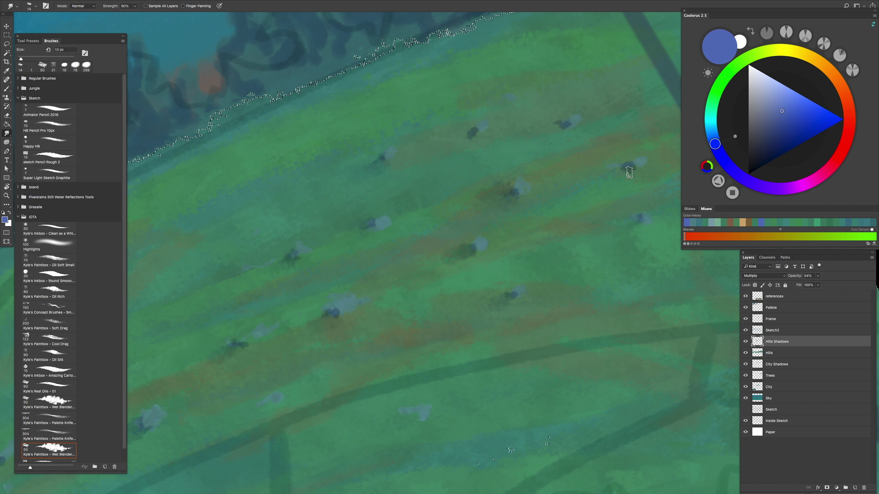
mouse_move(573, 236)
mouse_down()
mouse_move(524, 253)
mouse_move(461, 318)
mouse_move(510, 310)
mouse_up()
drag(477, 345, 601, 287)
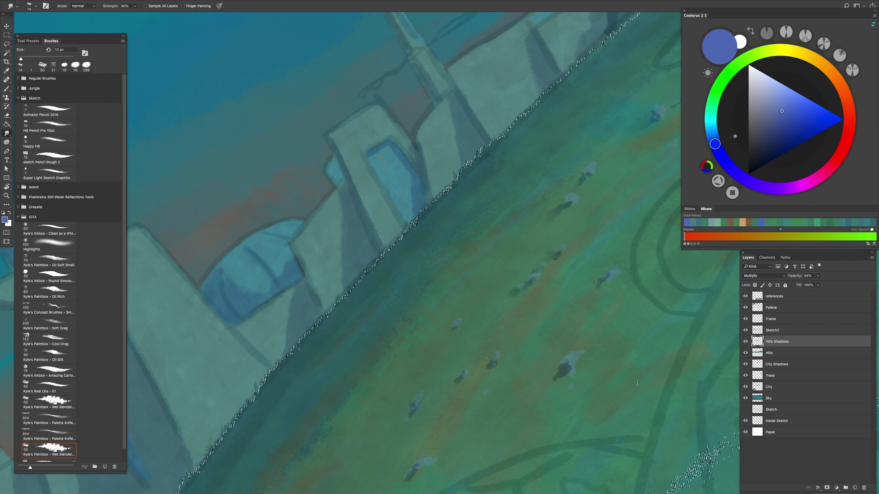
drag(455, 351, 578, 333)
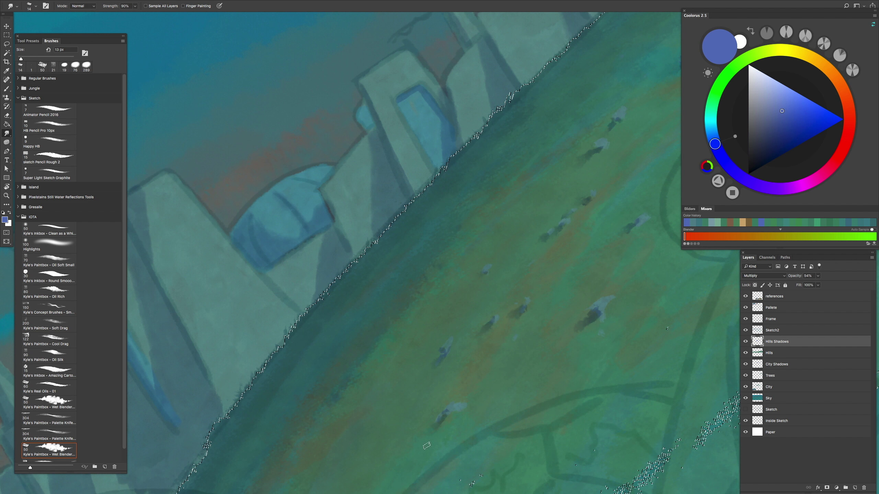
key(Escape)
key(ctrl+0)
key(ctrl+plus)
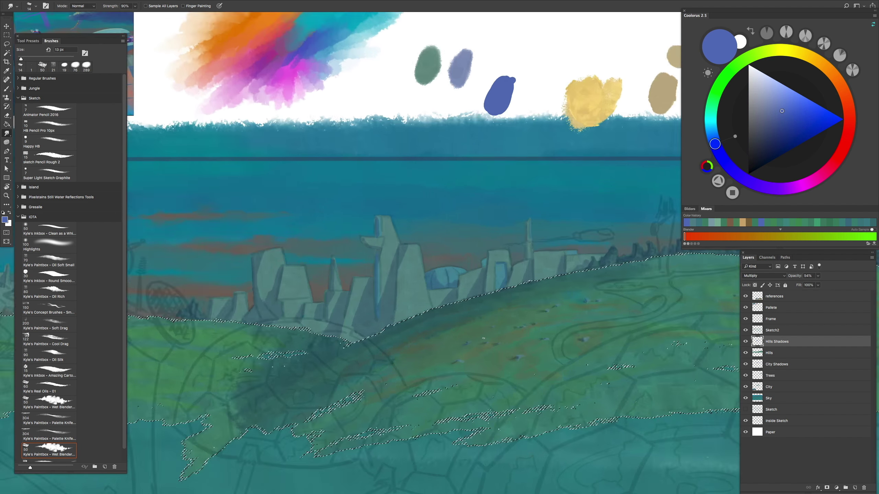
key(ctrl+0)
key(ctrl+plus)
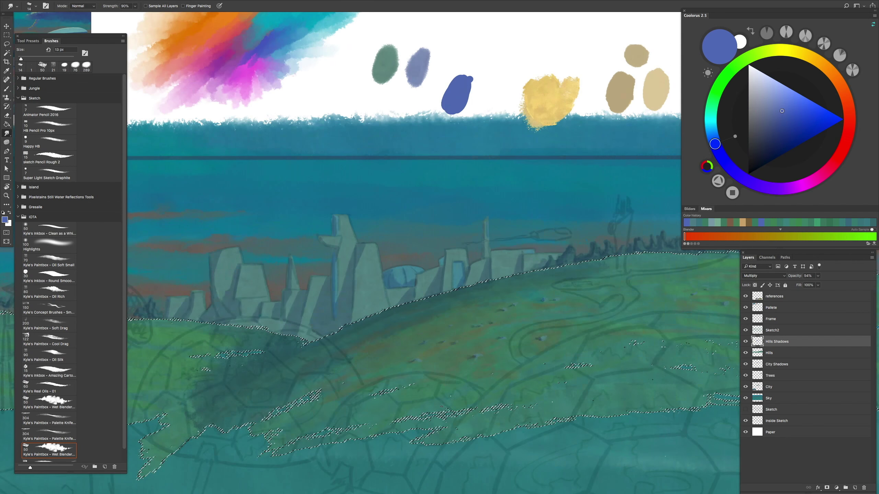
scroll(501, 320, down, 3)
scroll(500, 320, up, 5)
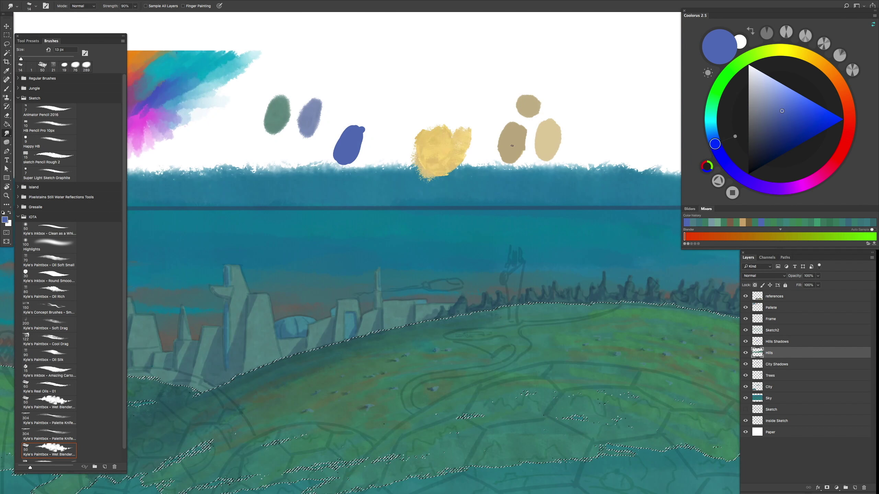
Step: Return to the Oil Rich brush on Hills and paint a thin reddish stroke
key(b)
alt+click(515, 140)
key(alt+bracketleft)
scroll(477, 262, down, 5)
alt+click(476, 262)
drag(472, 236, 454, 277)
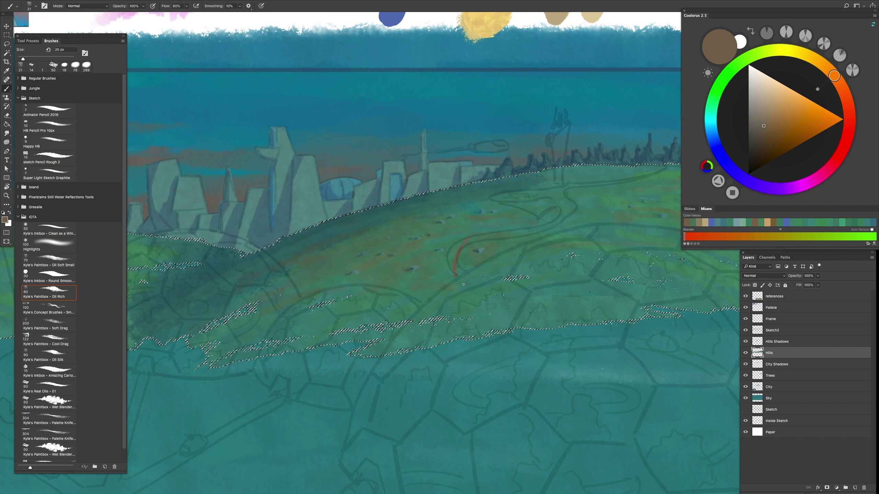
alt+click(506, 244)
scroll(506, 244, up, 5)
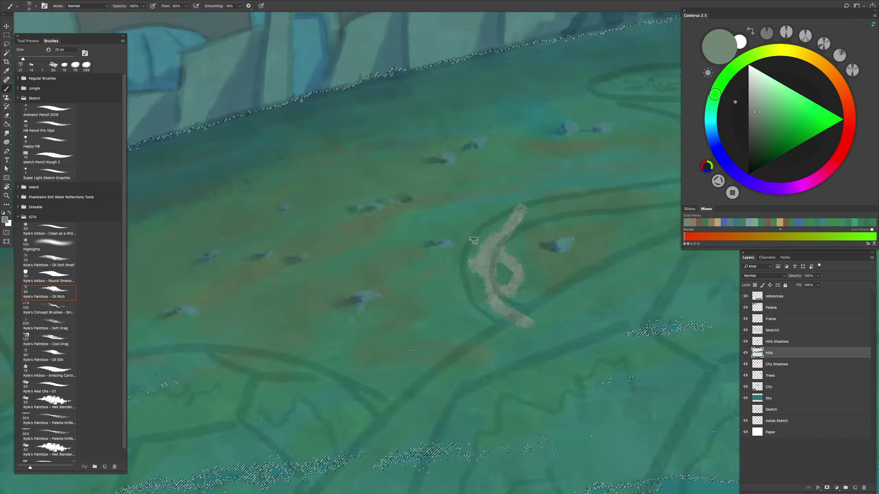
scroll(499, 274, down, 5)
scroll(484, 277, up, 5)
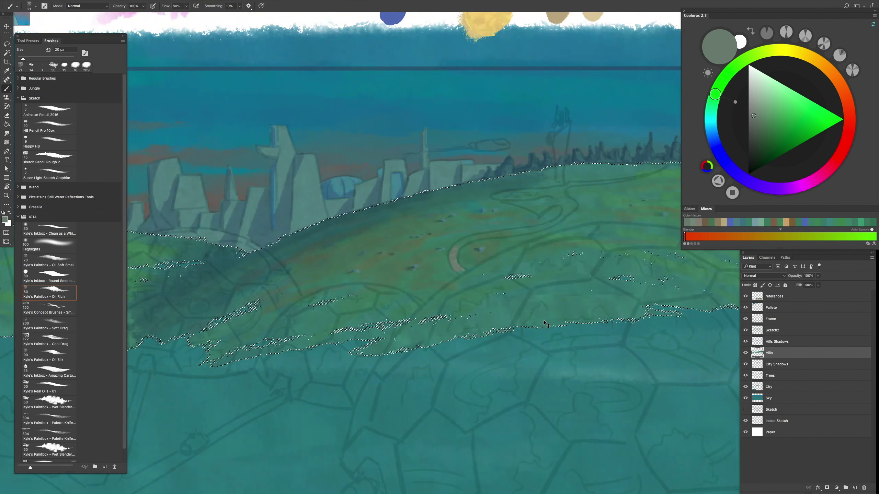
Step: Paint the first tan curves of the path across the lower hill
drag(474, 275, 485, 249)
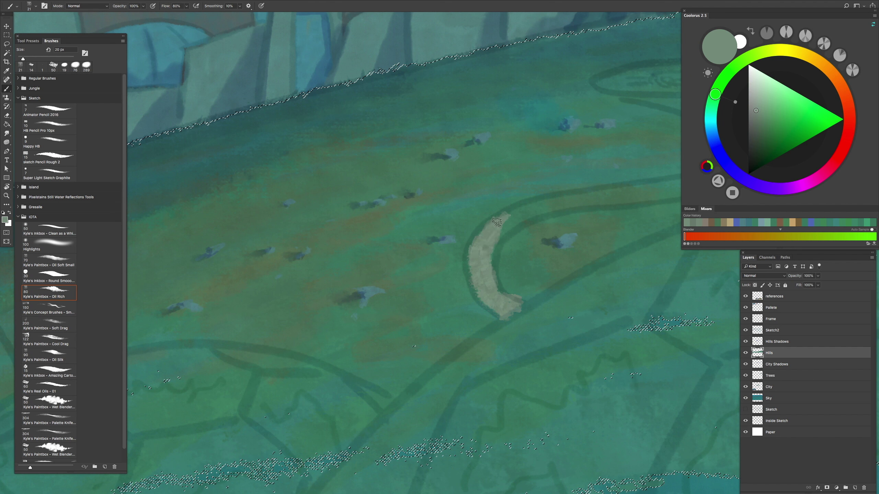
mouse_move(522, 209)
mouse_down()
mouse_move(593, 195)
mouse_move(454, 256)
mouse_up()
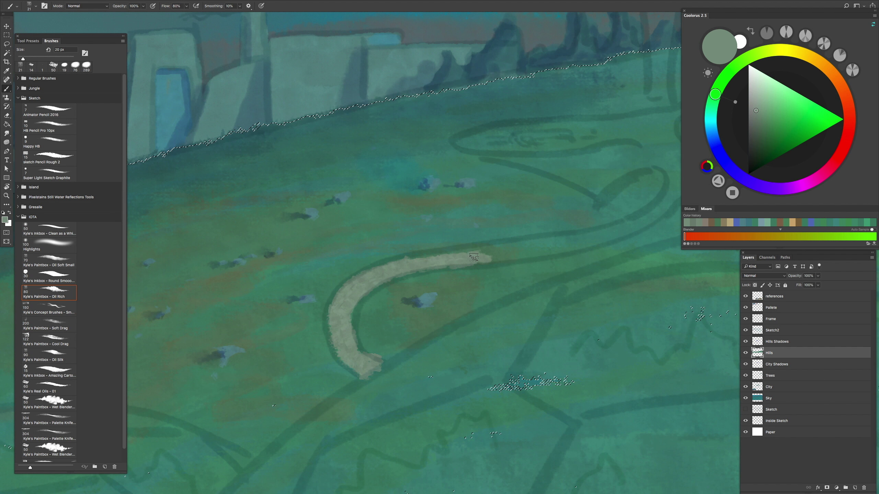
drag(559, 242, 378, 300)
key(ctrl+0)
key(ctrl+alt+0)
key(ctrl+0)
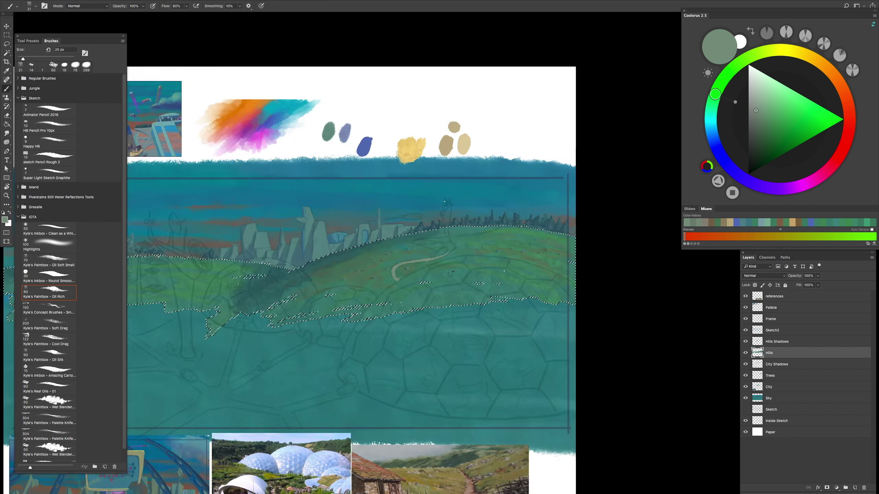
key(ctrl+alt+0)
key(ctrl+minus)
key(ctrl+minus)
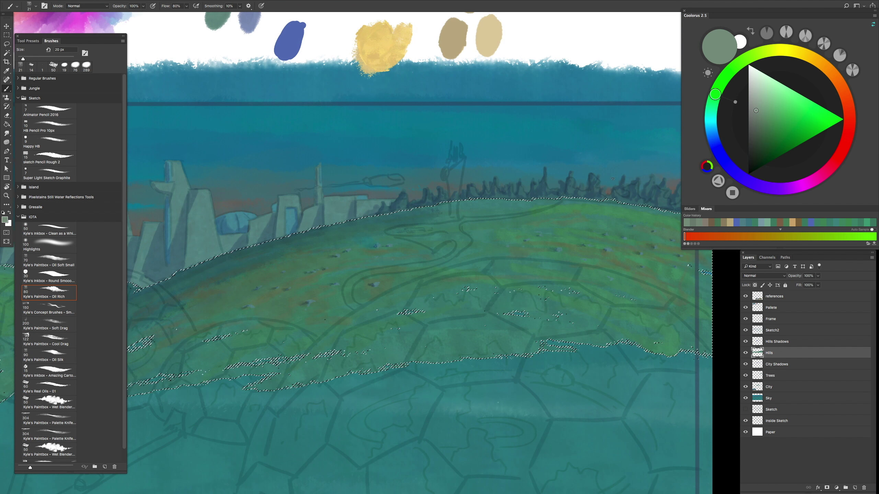
key(ctrl+plus)
key(ctrl+plus)
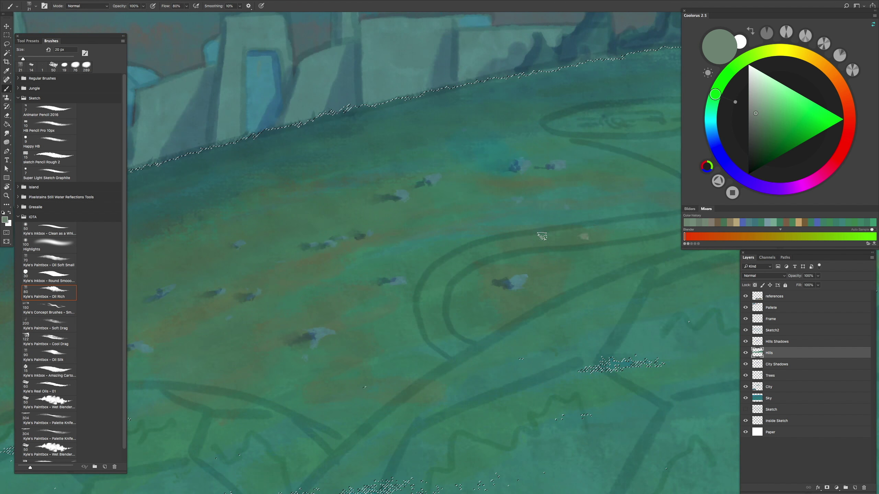
Step: Extend the tan path up toward the horizon, rotating the view to follow it
drag(499, 253, 484, 301)
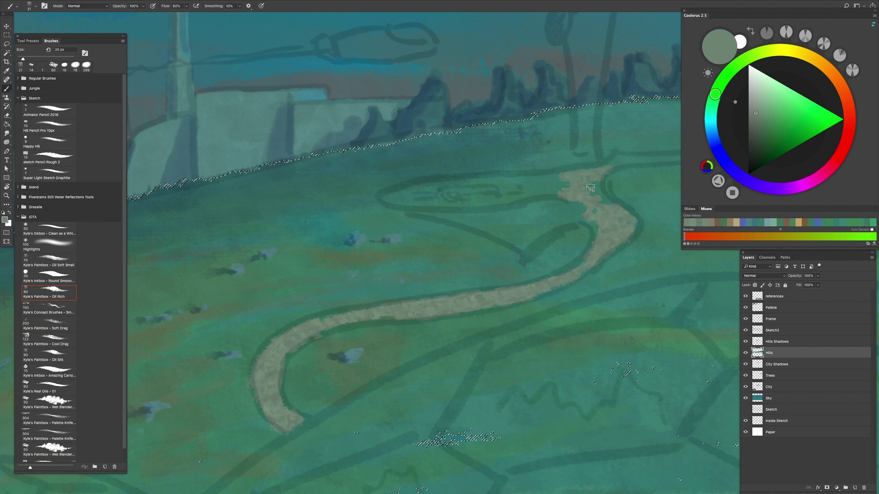
mouse_move(602, 197)
mouse_down()
mouse_move(504, 181)
mouse_move(412, 229)
mouse_up()
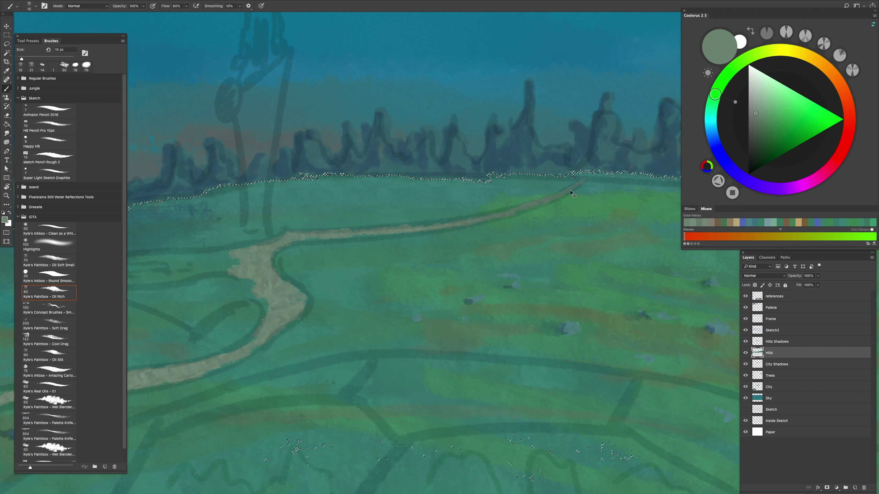
drag(566, 191, 461, 221)
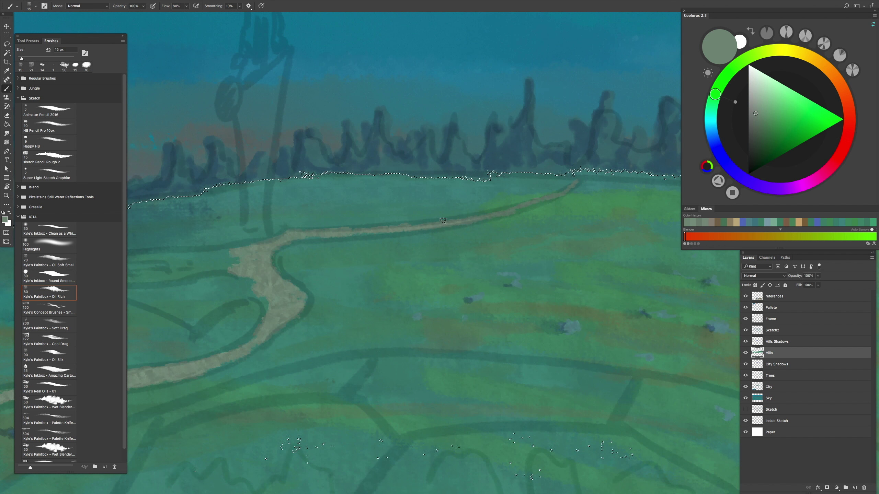
drag(233, 358, 401, 221)
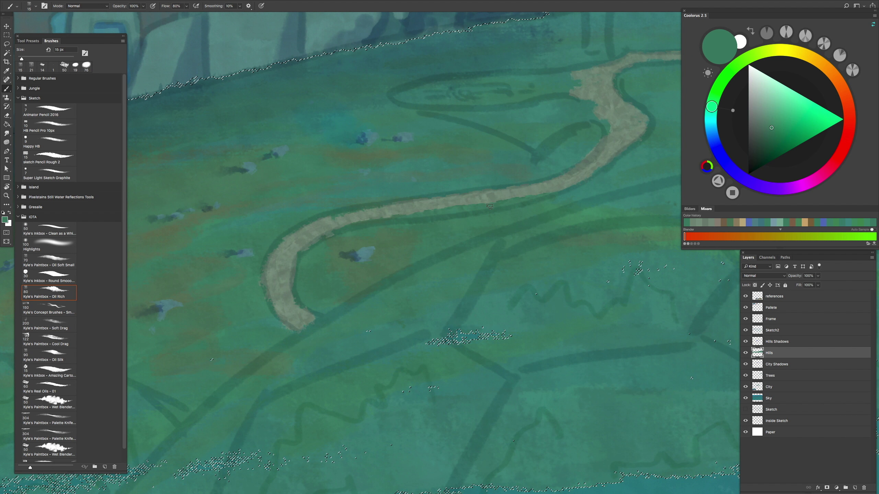
scroll(415, 236, down, 5)
drag(659, 368, 447, 284)
key(alt+bracketright)
alt+click(317, 205)
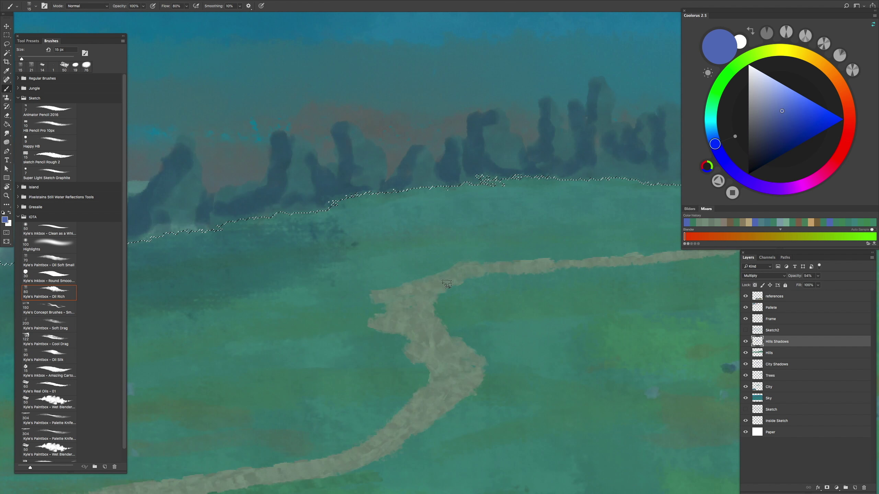
Step: Brush a dark blue shadow along the path's lower edge and around its bottom hook
drag(453, 336, 481, 362)
mouse_move(481, 362)
mouse_down()
mouse_move(531, 296)
mouse_move(590, 177)
mouse_up()
drag(493, 321, 581, 292)
drag(446, 322, 571, 275)
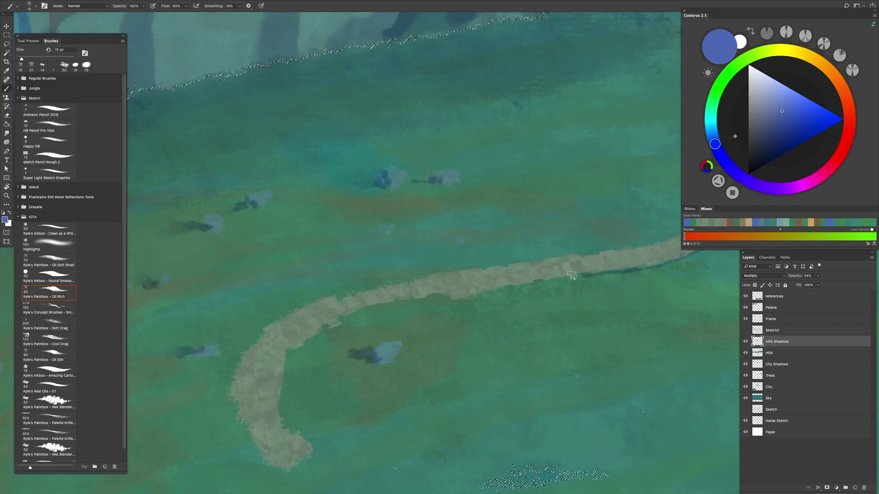
key(ctrl+z)
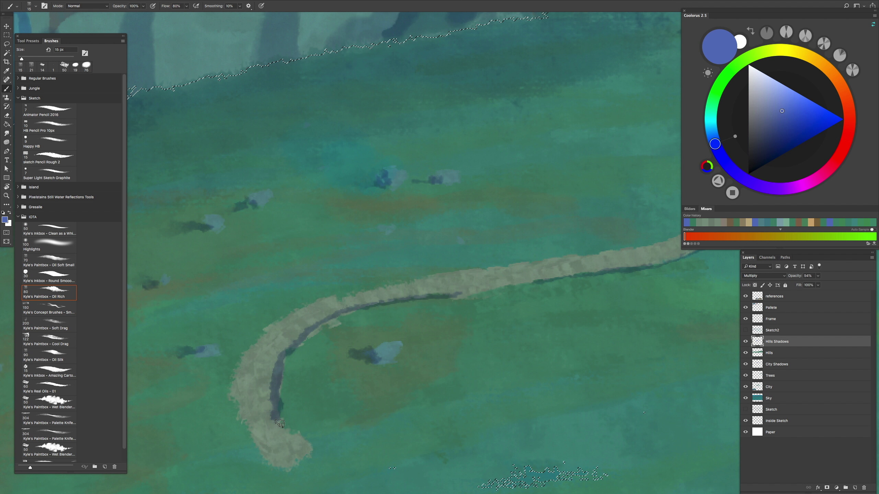
drag(280, 423, 301, 439)
drag(301, 439, 257, 426)
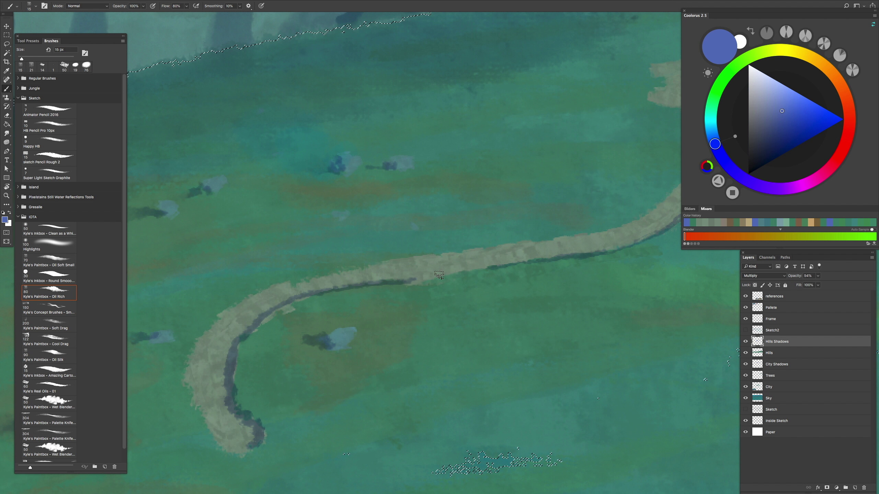
scroll(431, 274, down, 5)
scroll(451, 269, up, 6)
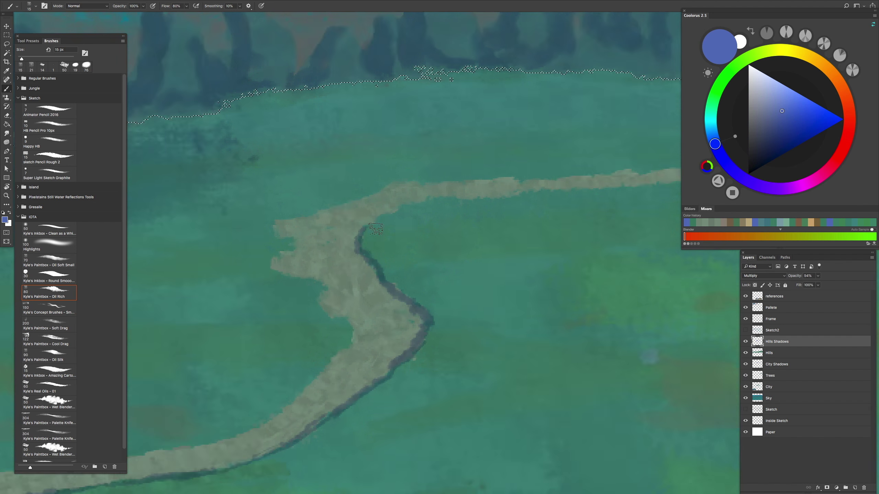
mouse_move(516, 187)
mouse_down()
mouse_move(450, 194)
mouse_move(609, 168)
mouse_move(559, 177)
mouse_up()
key(ctrl+minus)
key(ctrl+minus)
key(ctrl+minus)
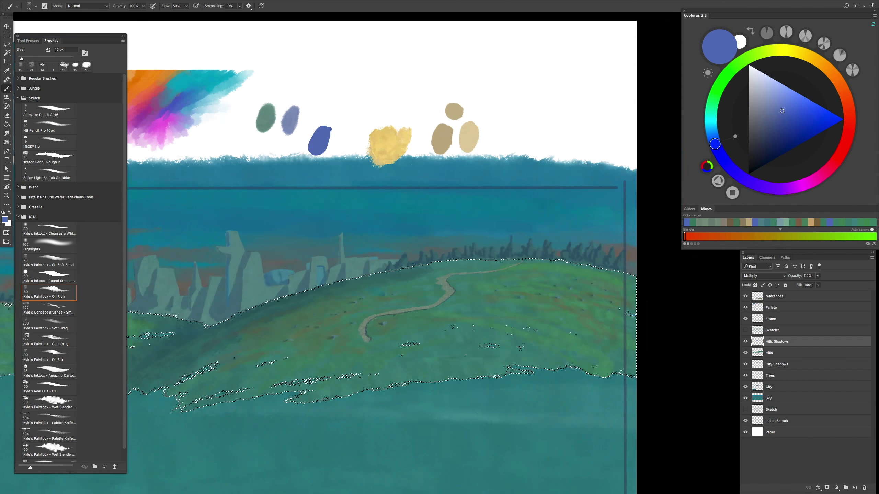
key(ctrl+plus)
key(ctrl+plus)
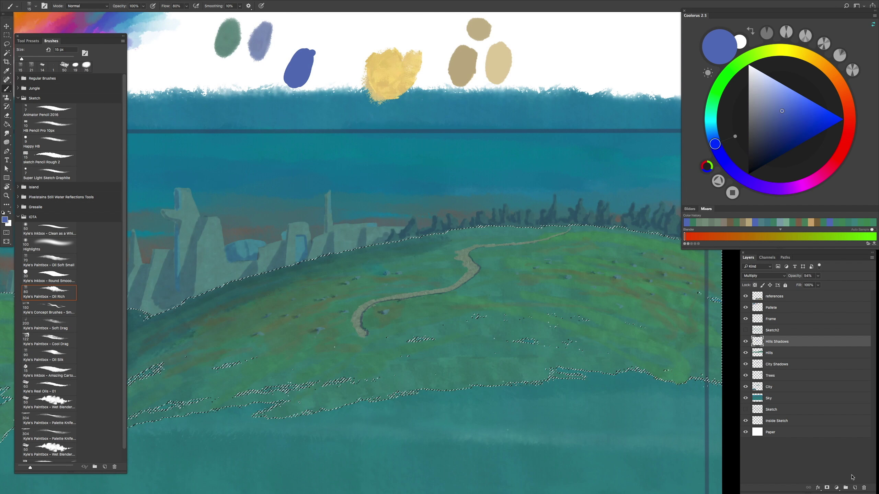
Step: Create a new layer above Hills Shadows named 'Hills Highlight'
key(ctrl+alt+shift+n)
double_click(771, 341)
text(Hills Highlight)
key(Return)
alt+click(390, 72)
key(ctrl+plus)
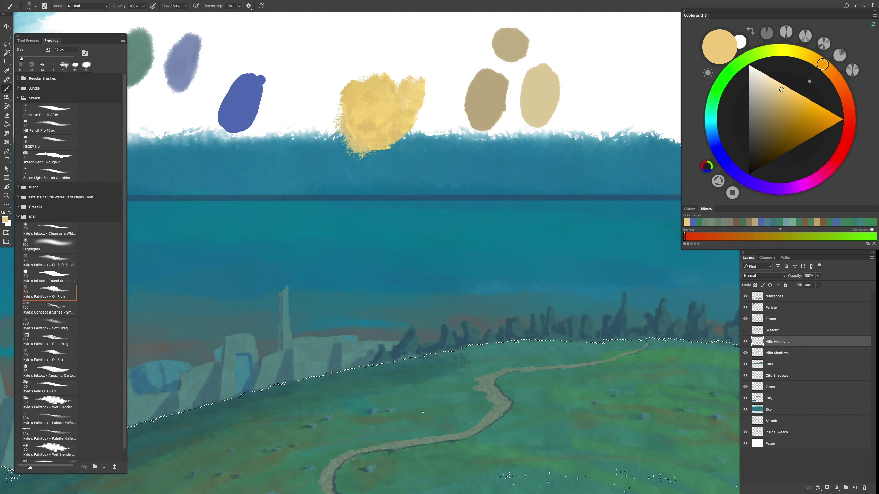
scroll(401, 243, down, 3)
Step: Set the Hills Highlight layer to Overlay blend at 47% opacity
click(763, 275)
click(761, 346)
click(818, 276)
drag(820, 284, 801, 285)
scroll(401, 243, down, 3)
key(ctrl+minus)
key(ctrl+minus)
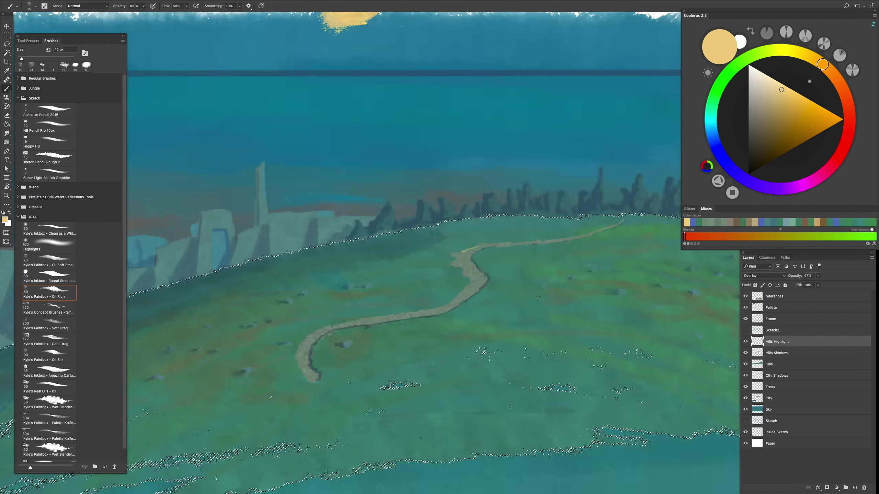
scroll(501, 262, up, 10)
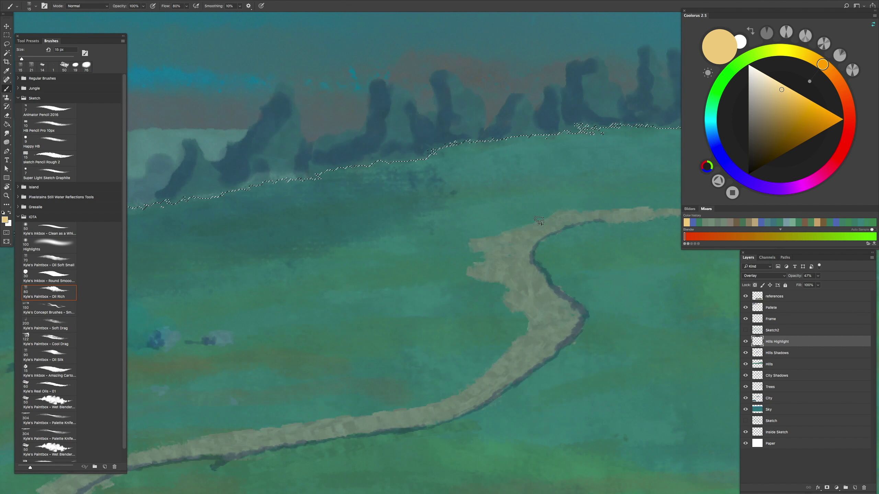
Step: Test a pale yellow highlight stroke on the path, undo it, and pick a dark brown
mouse_move(498, 237)
mouse_down()
mouse_move(470, 239)
mouse_move(486, 275)
mouse_up()
key(ctrl+z)
scroll(515, 340, down, 5)
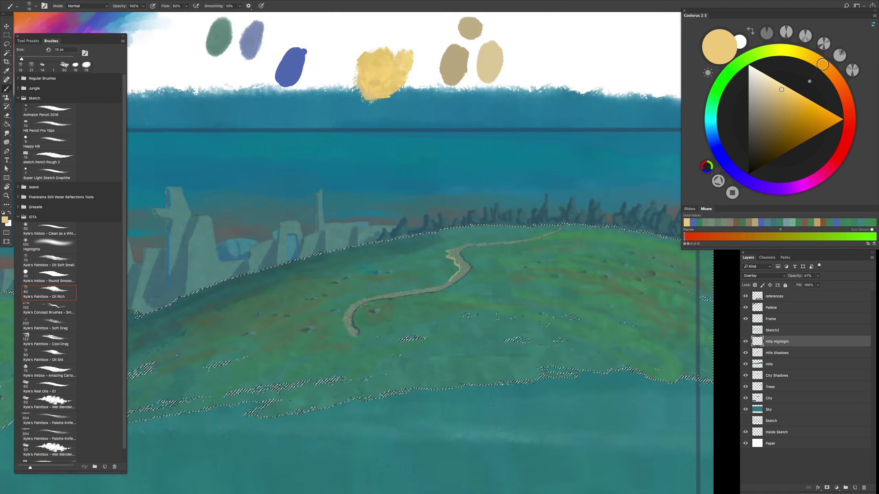
scroll(534, 225, up, 8)
alt+click(534, 224)
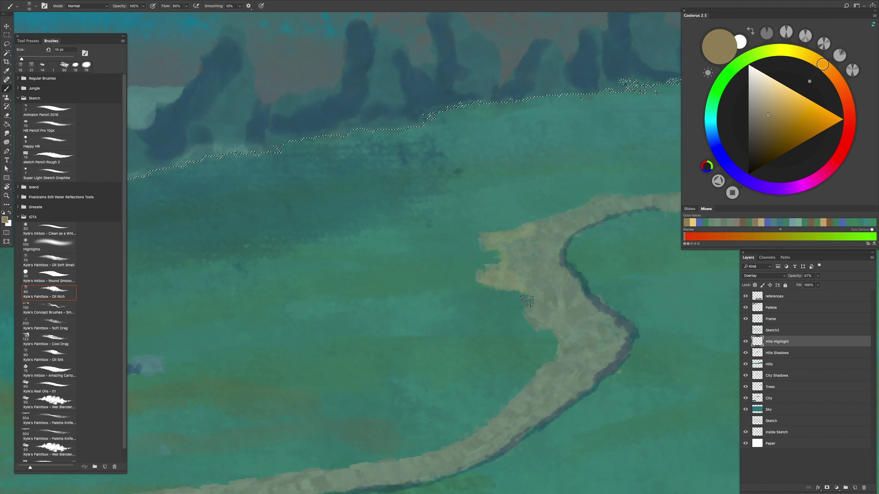
scroll(534, 224, up, 3)
click(775, 138)
click(773, 125)
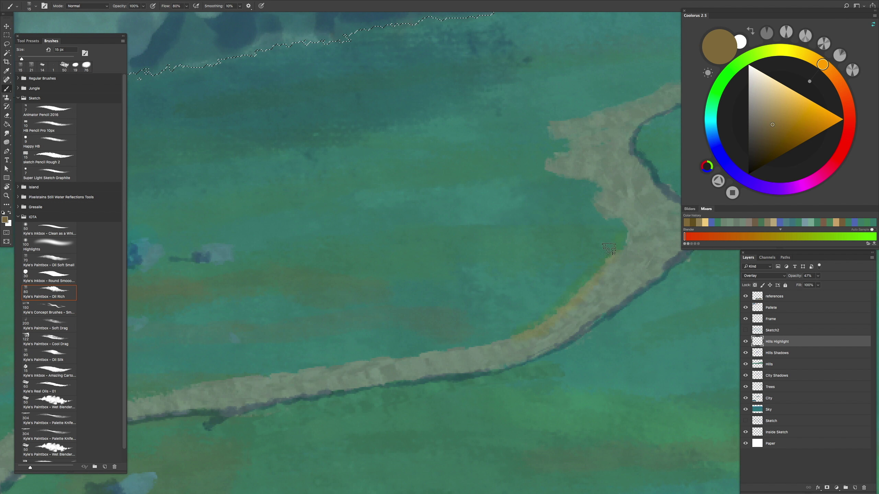
scroll(602, 255, down, 3)
scroll(603, 255, down, 3)
scroll(437, 251, up, 3)
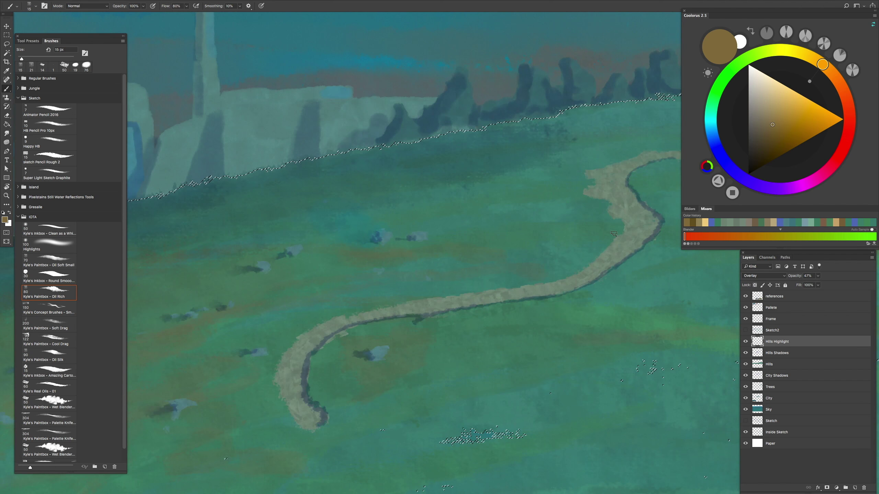
click(775, 365)
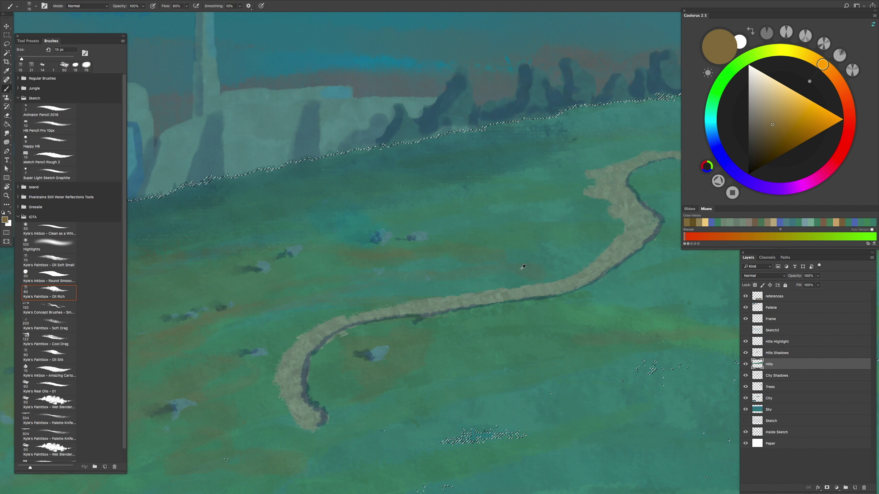
Step: Mix a muted grey-green and paint over the hook's lower-left edge at 50% opacity
click(720, 84)
click(802, 56)
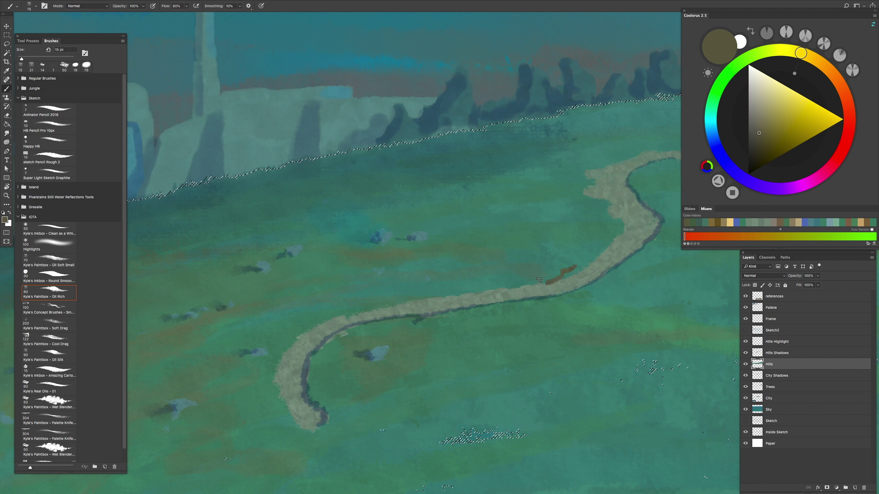
click(714, 96)
scroll(582, 281, up, 2)
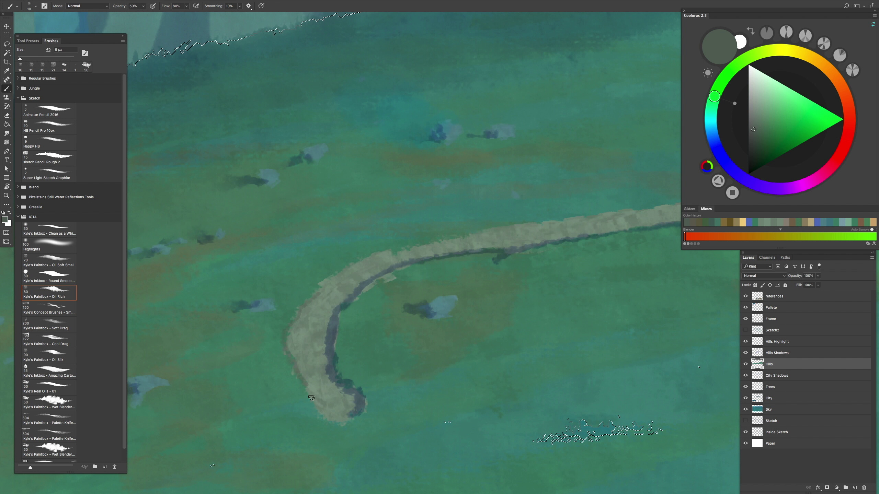
drag(311, 398, 299, 362)
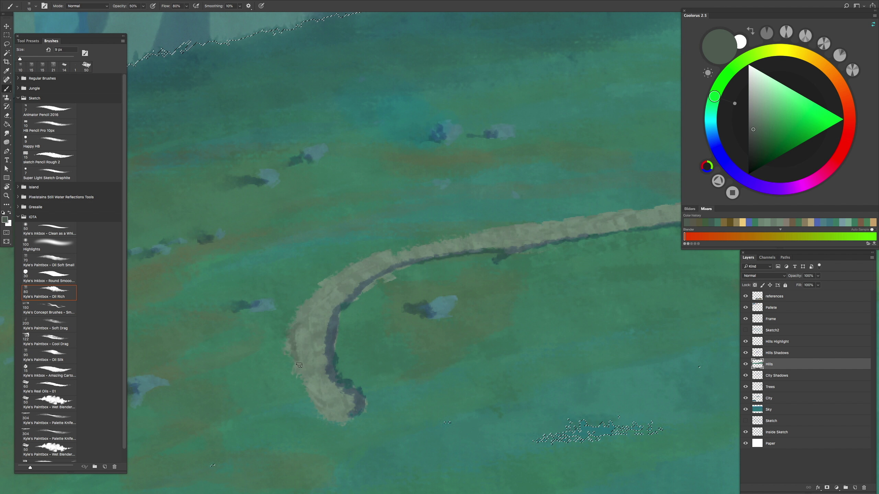
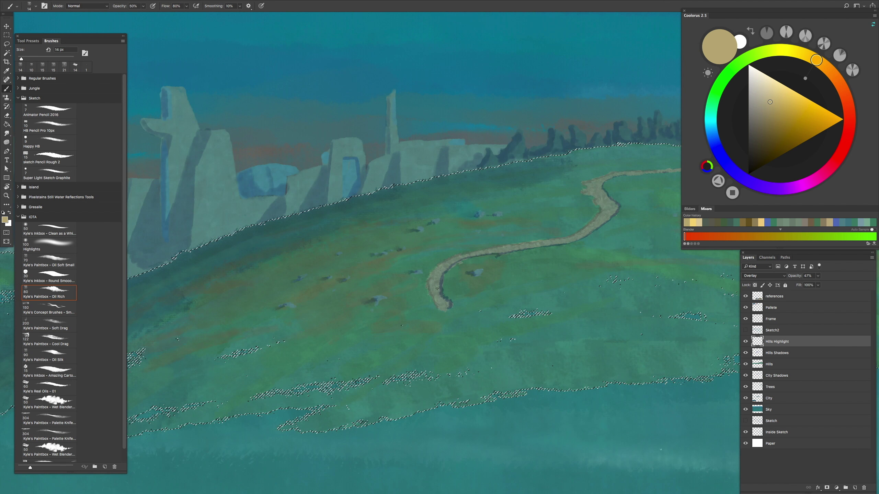
Step: Zoom in on the winding dirt path and pan along its bend and lower curve, then zoom back out
scroll(437, 289, down, 5)
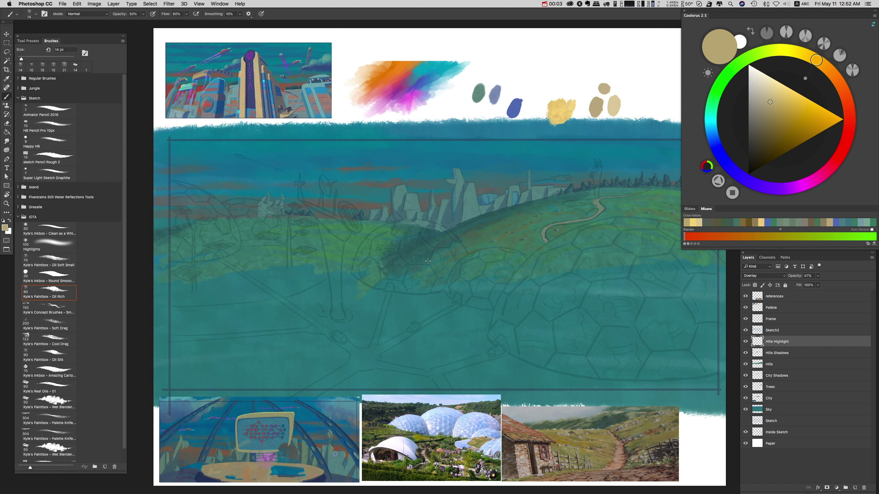
key(super+equal)
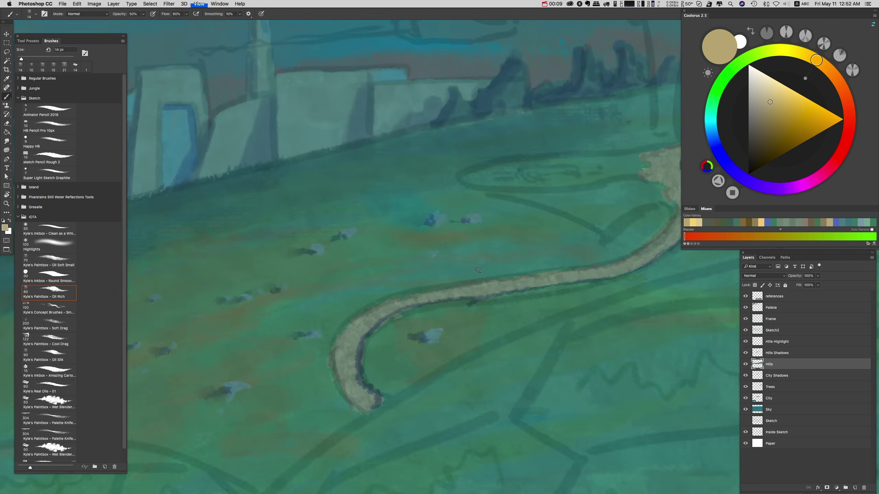
key(super+equal)
drag(554, 346, 463, 239)
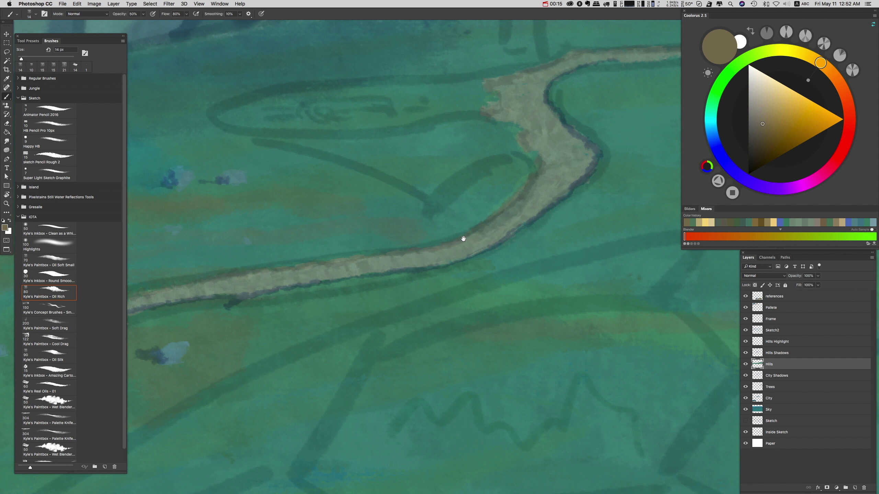
drag(538, 86, 412, 206)
key(super+minus)
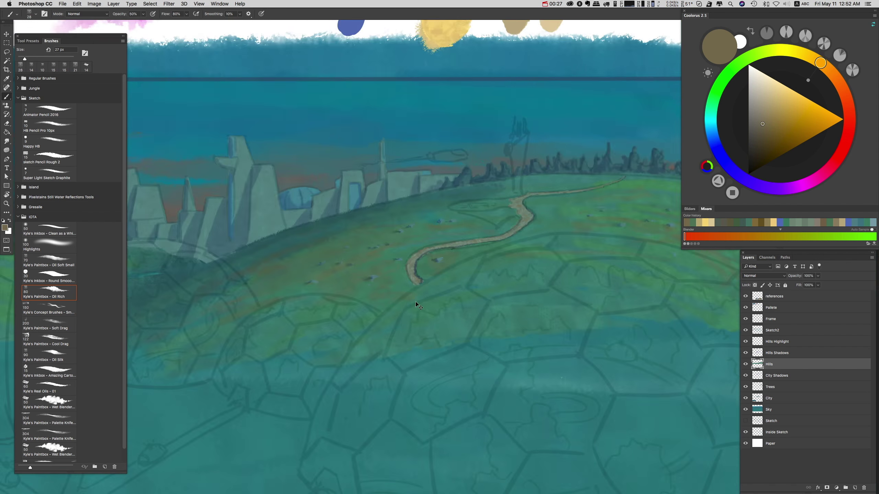
key(super+minus)
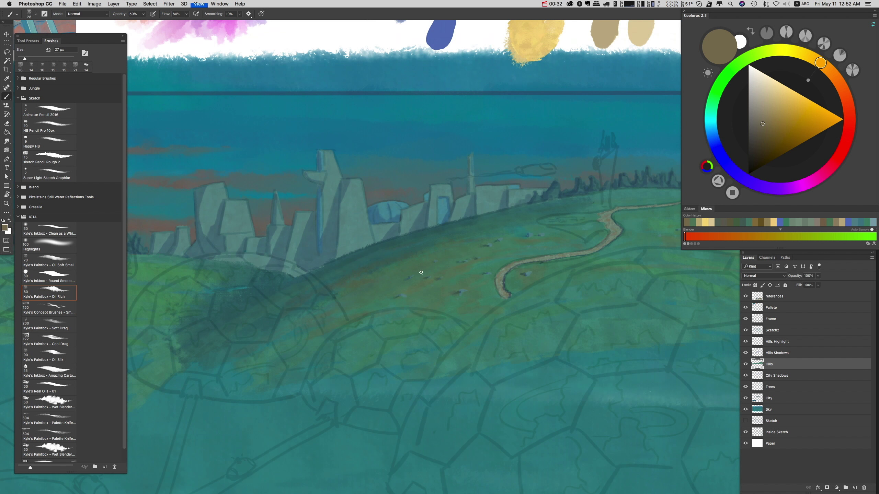
key(super+equal)
Step: Sample and adjust a green from the hills while zooming around the hillside
key(super+equal)
alt+click(526, 251)
key(super+minus)
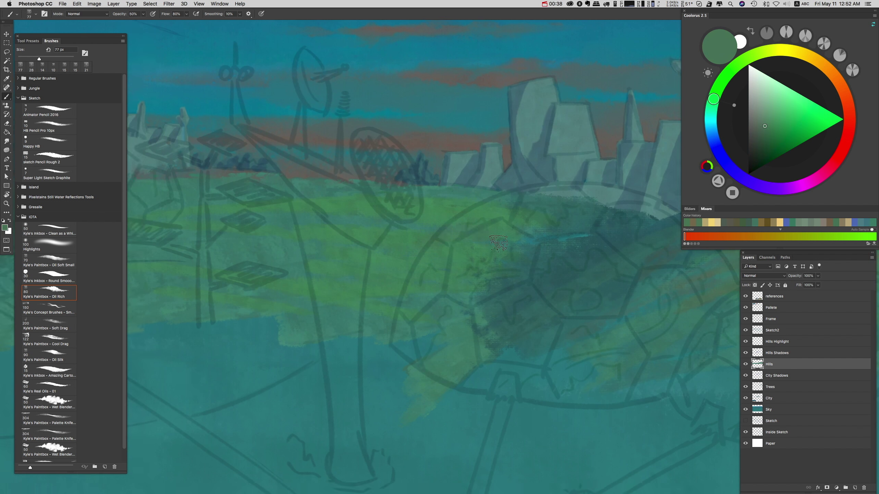
key(super+equal)
alt+click(521, 232)
key(super+minus)
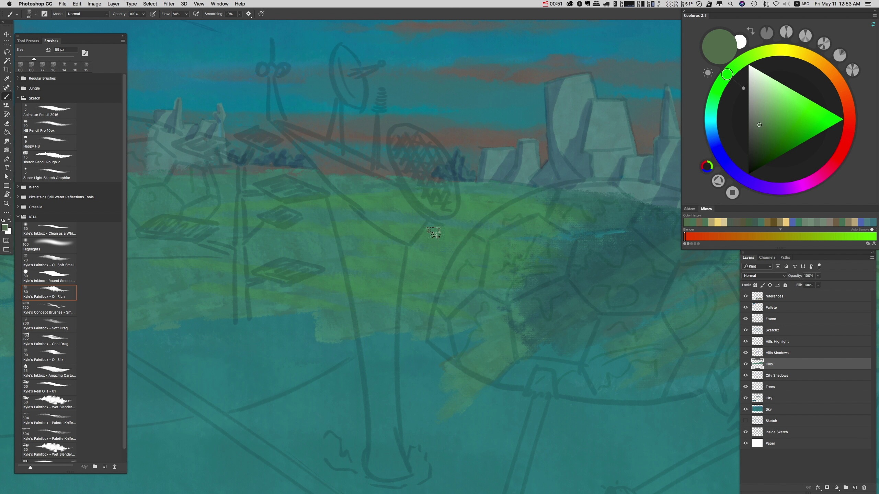
key(super+equal)
key(super+minus)
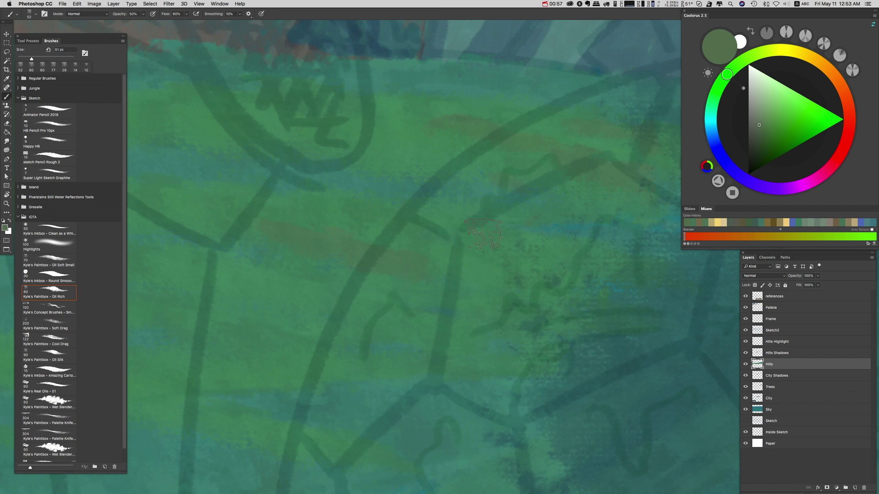
key(super+equal)
key(super+minus)
key(super+minus)
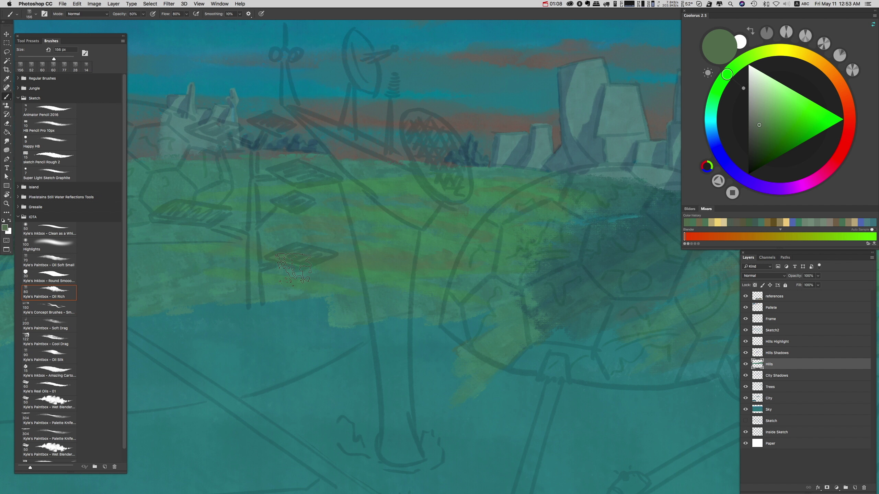
key(super+minus)
key(super+minus)
key(super+equal)
key(super+equal)
key(super+minus)
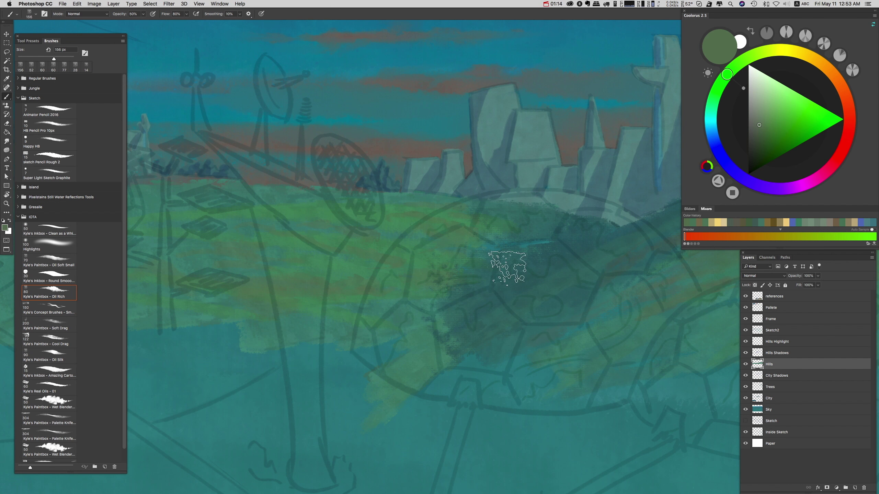
Step: Sample a bluer green and deepen the dark green shading under the dome
alt+click(463, 248)
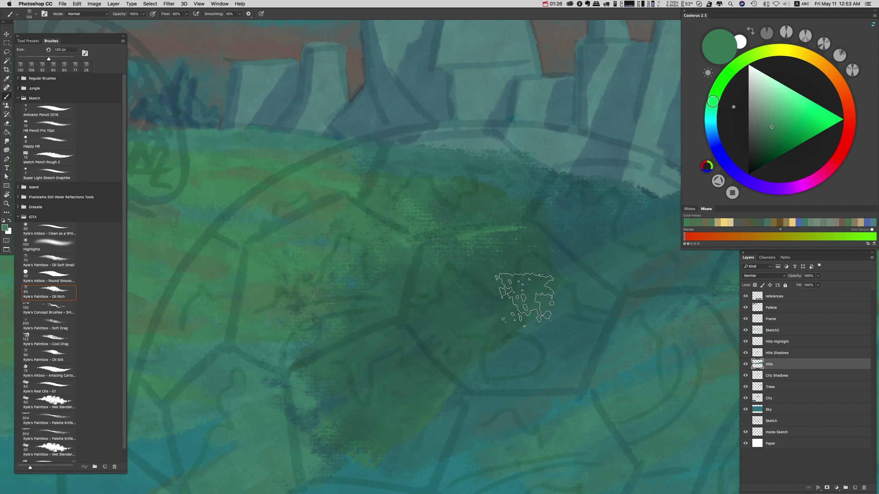
key(super+minus)
drag(527, 259, 412, 353)
key(super+minus)
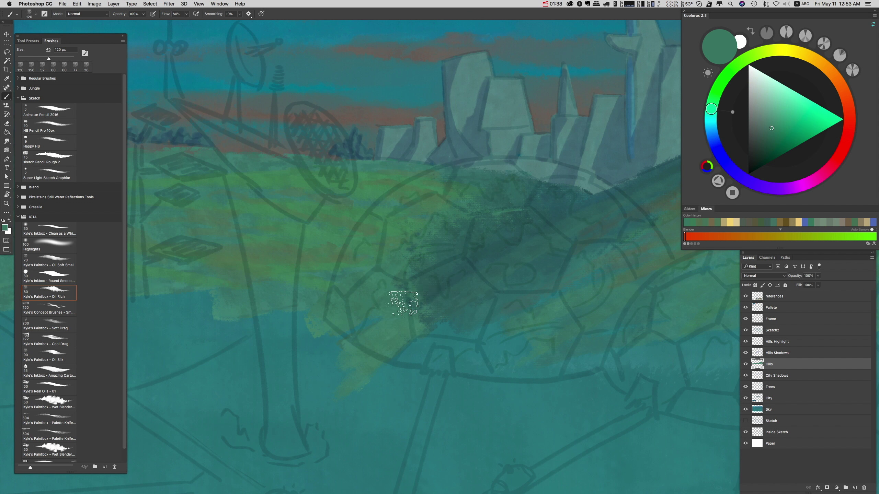
key(super+0)
Step: Shift the view across the hills toward the palette area
scroll(501, 360, up, 5)
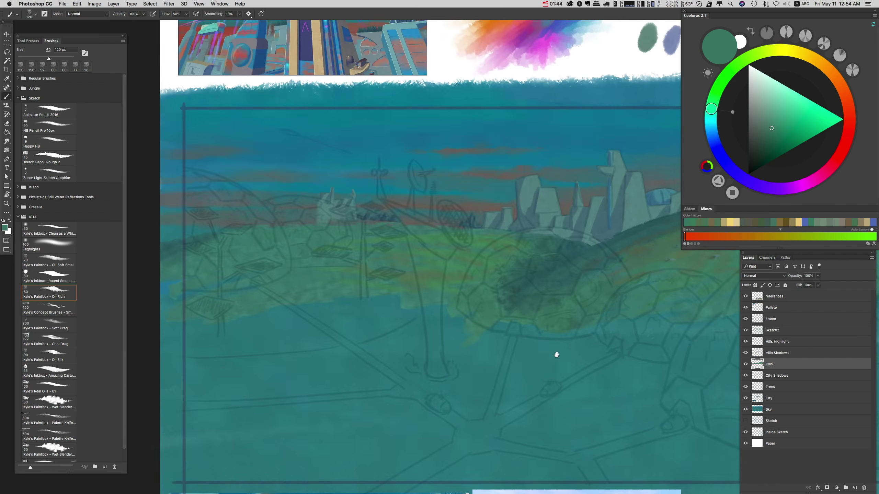
scroll(177, 320, down, 2)
scroll(761, 225, up, 6)
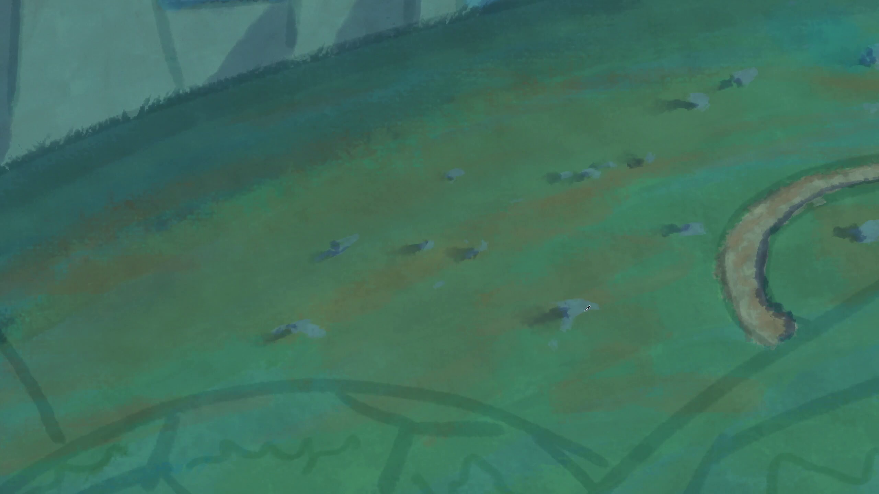
scroll(439, 247, down, 3)
drag(184, 221, 392, 221)
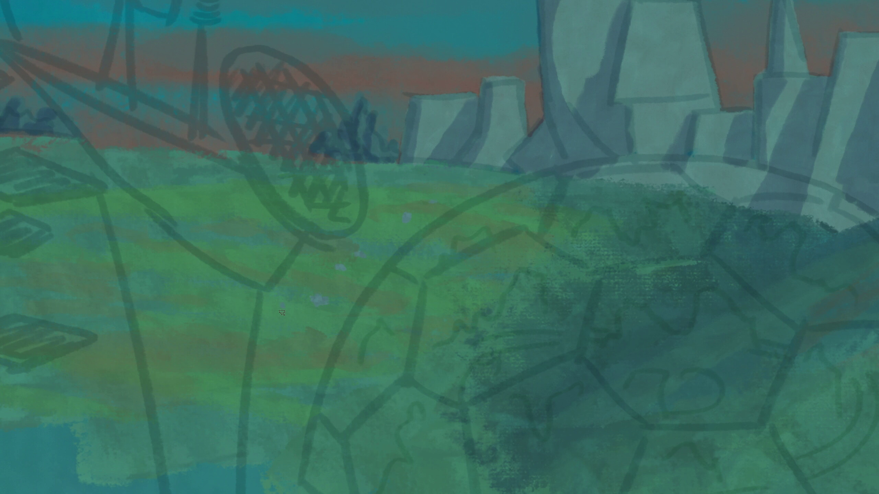
scroll(282, 313, left, 6)
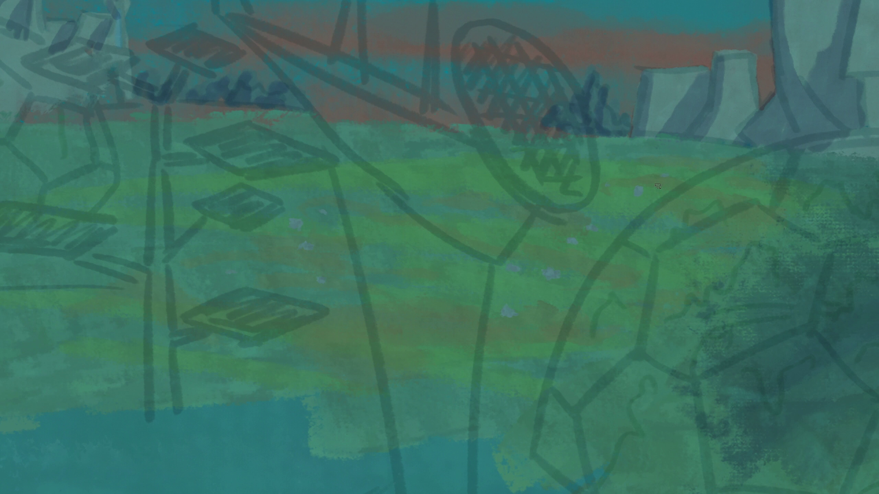
scroll(428, 201, down, 5)
key(Tab)
scroll(439, 243, up, 3)
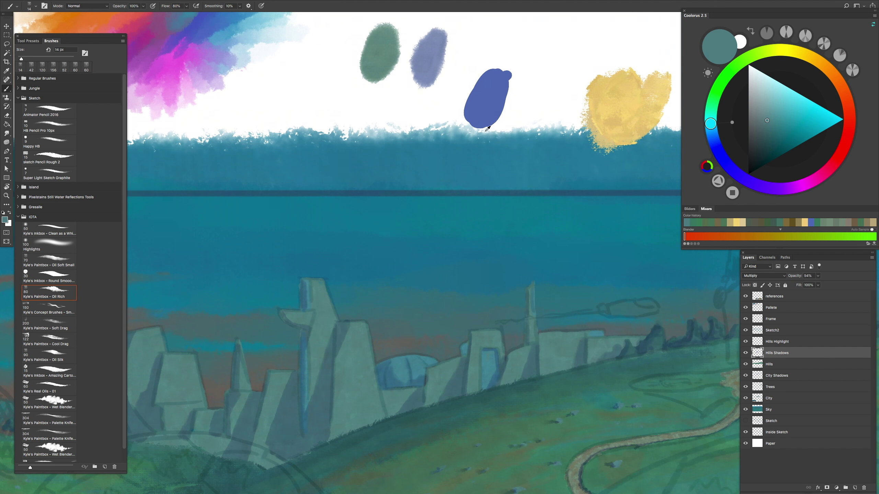
Step: Set the Smudge tool to the Wet Blender preset with an 8 px brush
scroll(375, 285, up, 8)
scroll(376, 284, right, 2)
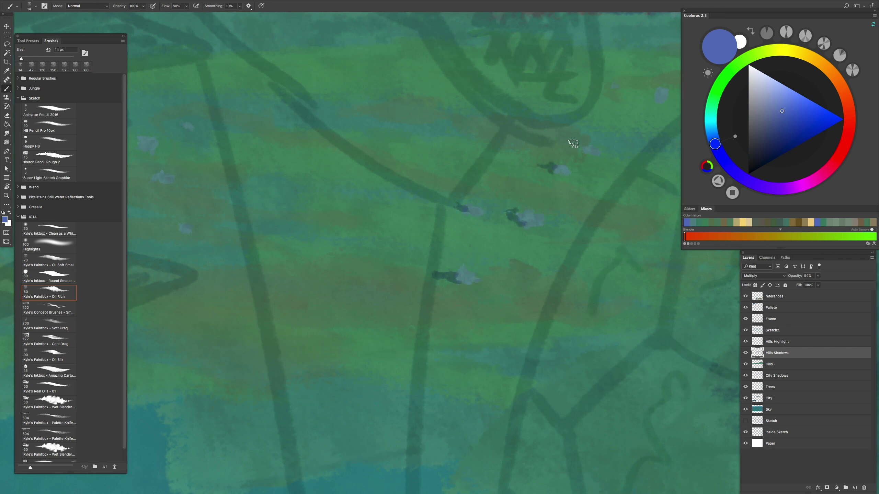
scroll(573, 145, right, 5)
scroll(463, 212, up, 3)
scroll(389, 249, up, 2)
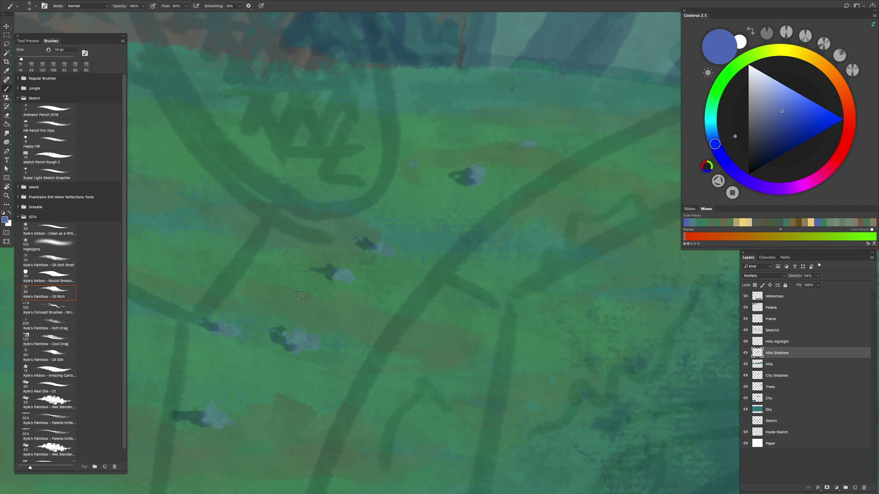
scroll(443, 192, left, 3)
scroll(413, 259, up, 5)
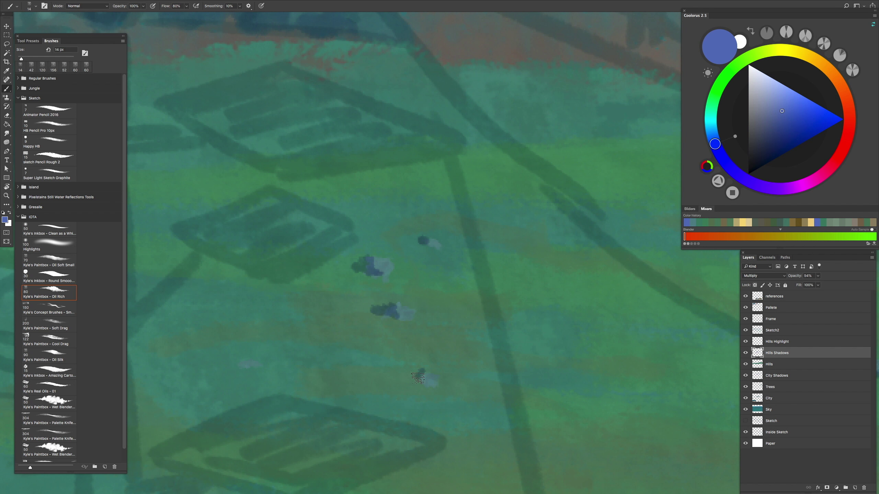
scroll(429, 384, down, 4)
click(49, 451)
scroll(391, 277, up, 5)
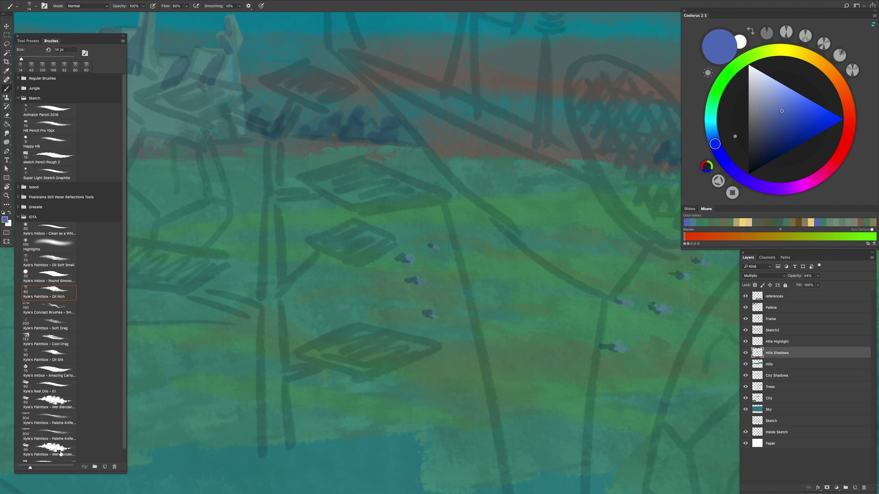
key(bracketleft)
key(bracketleft)
key(bracketleft)
key(bracketleft)
key(bracketleft)
key(bracketleft)
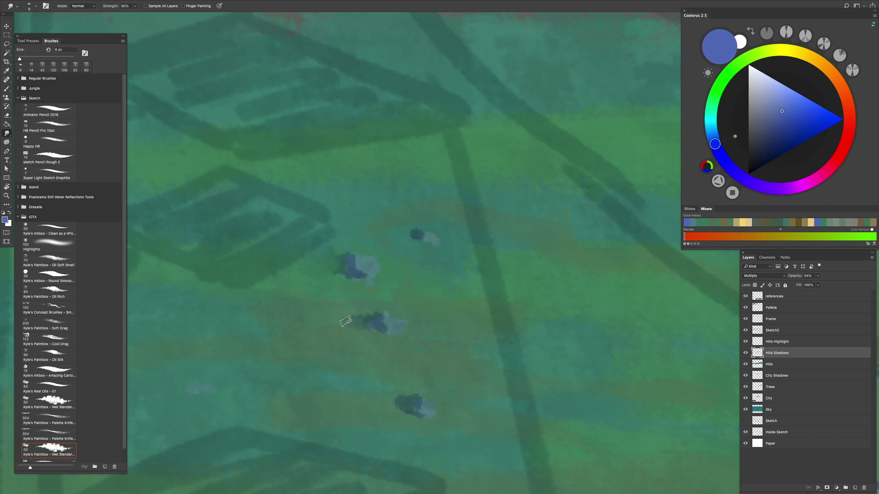
Step: Blend the blue shadow dabs beside the rocks, then make the Hills layer active again
scroll(411, 248, down, 4)
scroll(411, 330, up, 3)
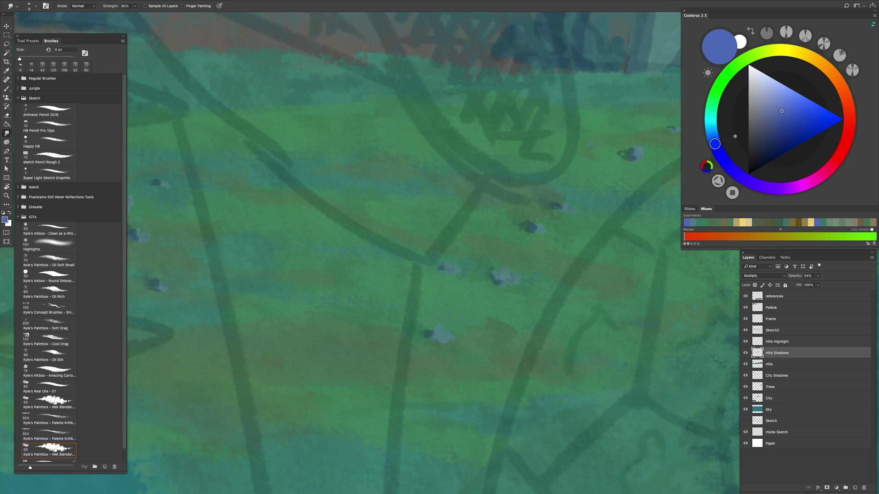
scroll(623, 172, down, 6)
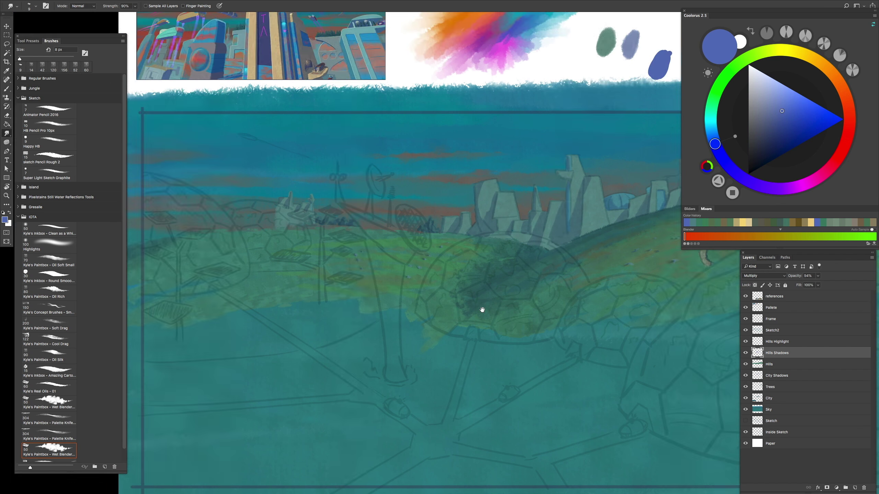
scroll(373, 311, up, 2)
scroll(372, 311, down, 2)
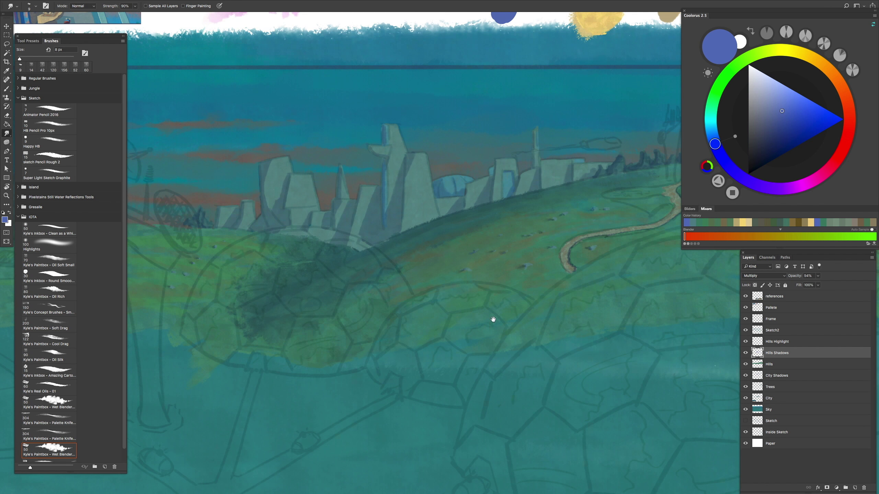
scroll(472, 364, down, 2)
scroll(524, 341, up, 2)
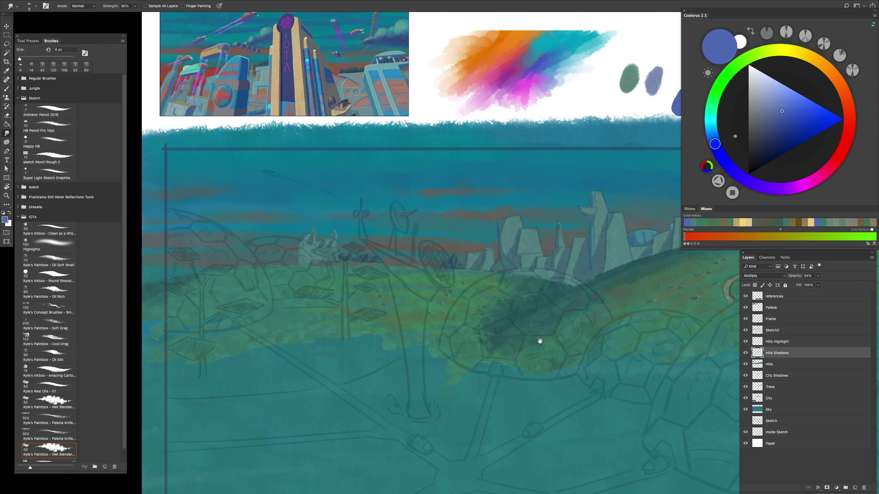
scroll(352, 353, up, 4)
scroll(312, 295, down, 3)
scroll(248, 237, up, 4)
click(769, 364)
Step: With the oil brush, sample a lighter teal and paint a pale grey-teal V shape on the hills
key(b)
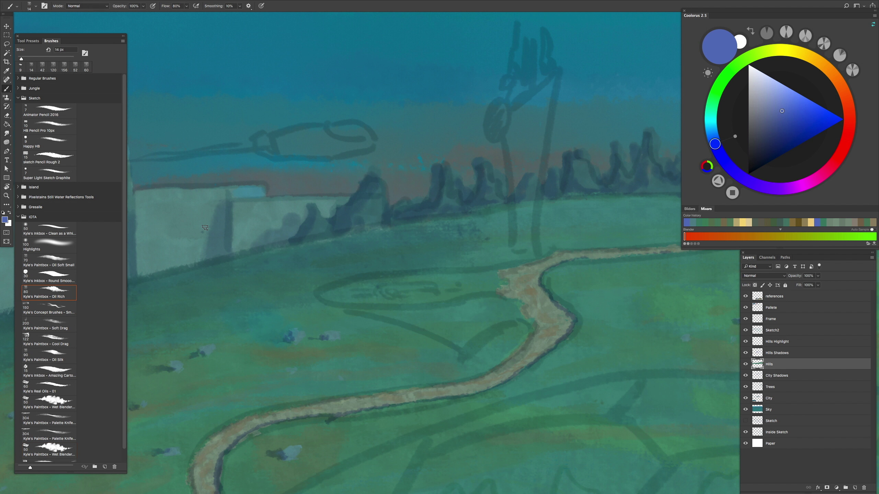
alt+click(427, 322)
scroll(426, 322, up, 1)
scroll(426, 323, down, 1)
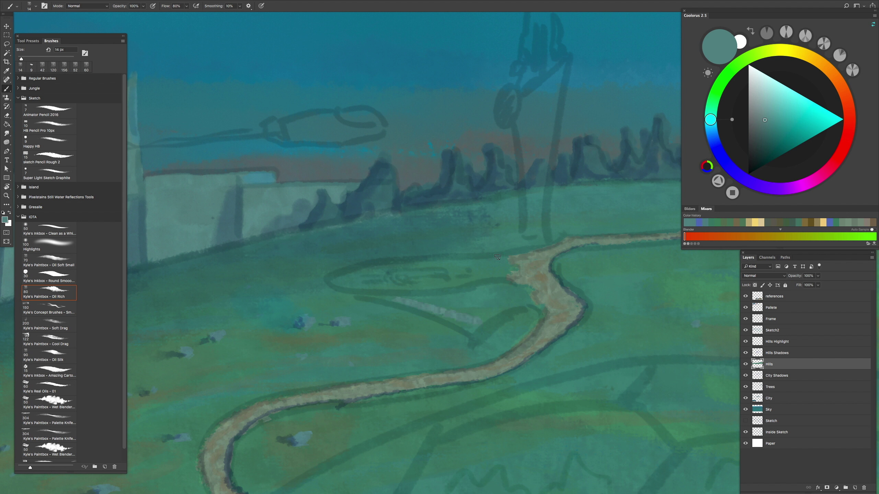
alt+click(576, 221)
mouse_move(445, 282)
mouse_down()
mouse_move(333, 283)
mouse_move(526, 305)
mouse_move(493, 262)
mouse_move(384, 268)
mouse_move(419, 269)
mouse_move(478, 297)
mouse_up()
Step: Using a smaller soft oil brush, sample grey-teal from the grass and cover the orange path edge
scroll(478, 298, down, 5)
scroll(472, 289, up, 2)
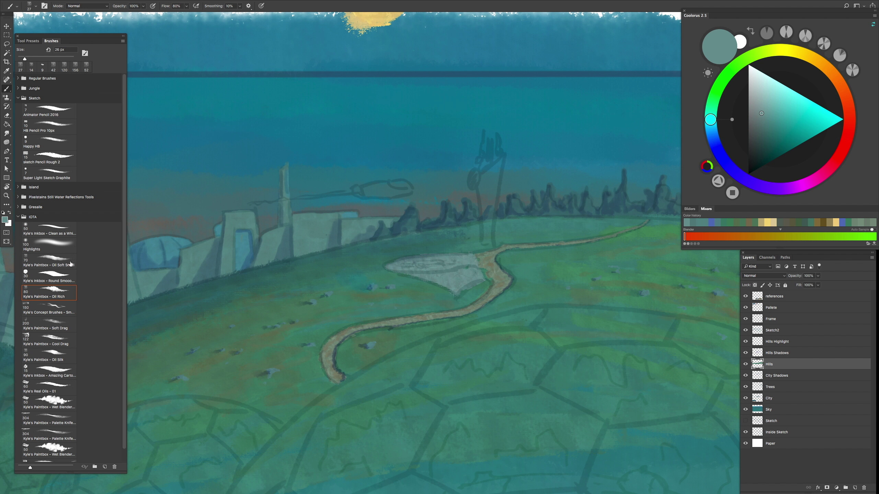
key(comma)
key(comma)
scroll(467, 279, up, 5)
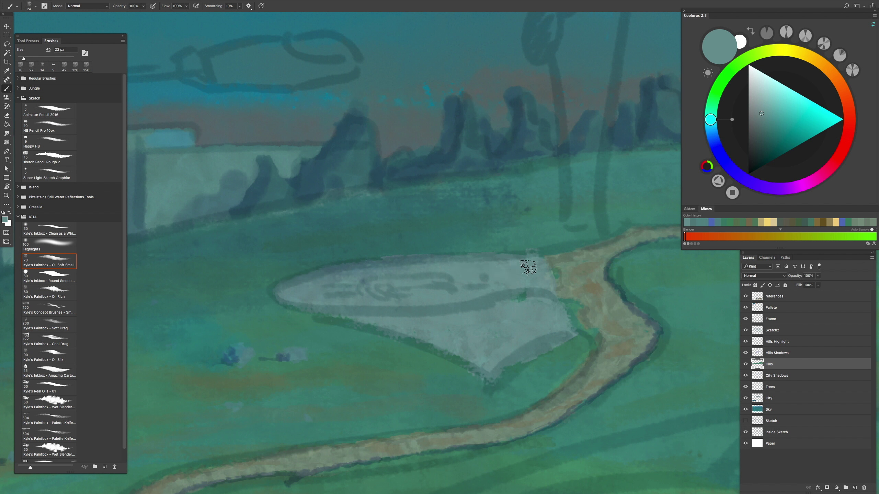
scroll(279, 275, down, 5)
scroll(457, 308, up, 5)
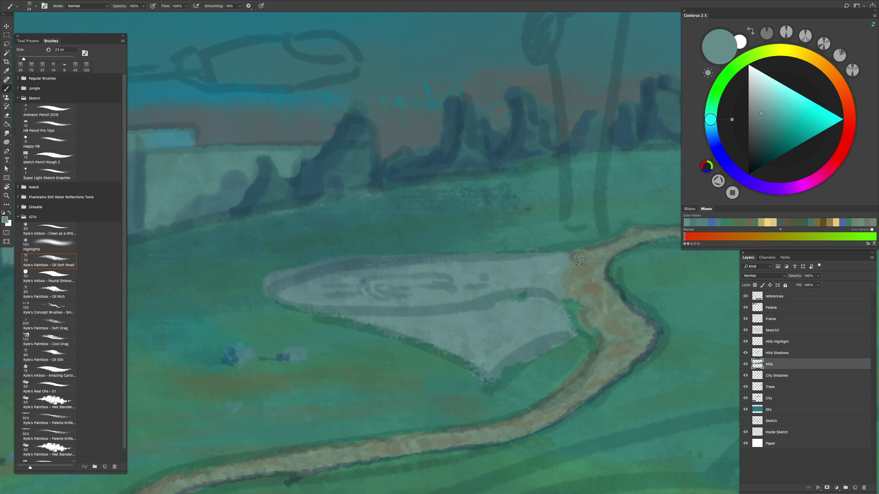
alt+click(566, 291)
scroll(583, 264, down, 5)
scroll(476, 310, up, 5)
alt+click(476, 310)
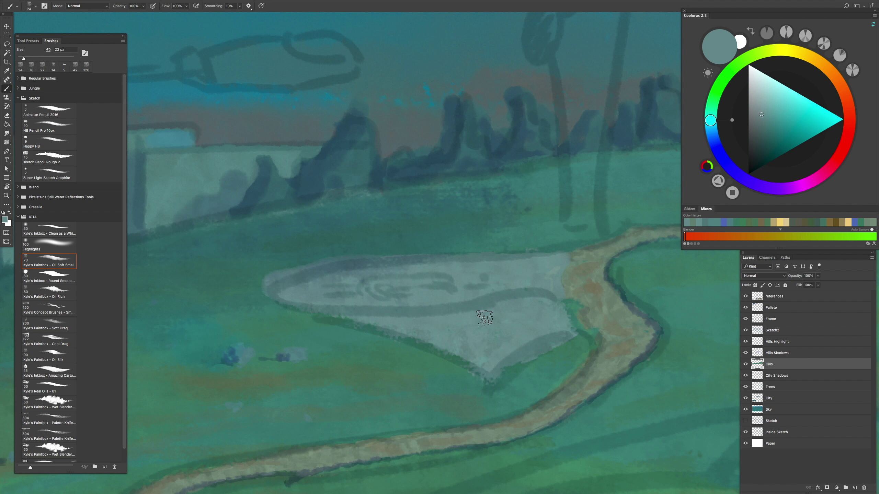
drag(543, 267, 567, 311)
Step: Sample a colour near the triangle's tip and tidy the tip with a small stroke
scroll(567, 312, down, 6)
scroll(558, 324, up, 6)
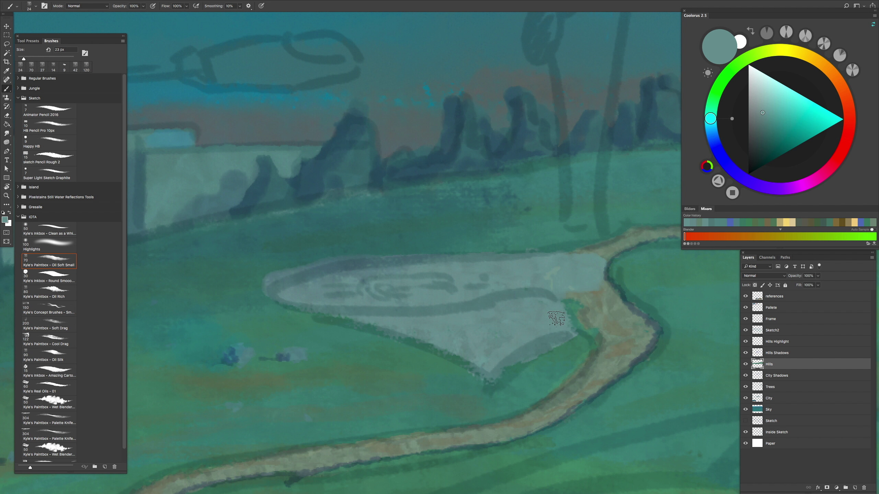
scroll(593, 284, down, 6)
scroll(524, 334, up, 6)
alt+click(524, 333)
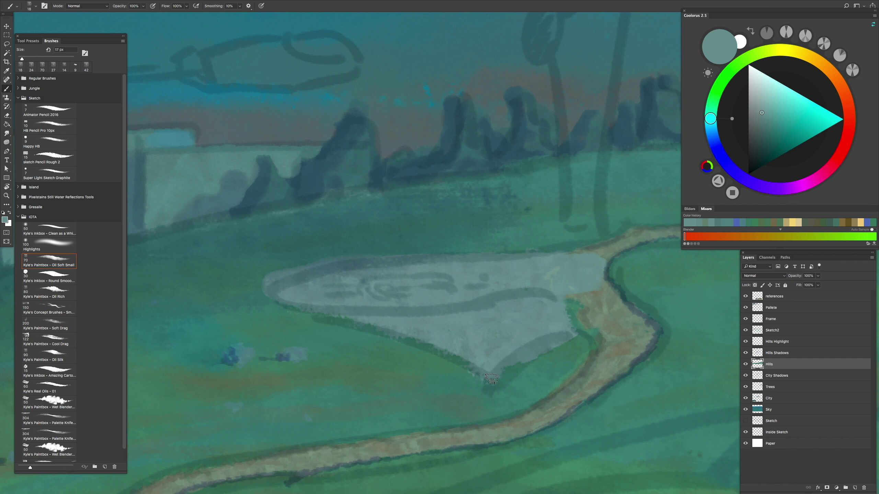
drag(512, 384, 470, 361)
Step: On the Hills Shadows layer, lay a 20% opacity blue shadow along the triangle's lower-left edge
scroll(417, 322, down, 2)
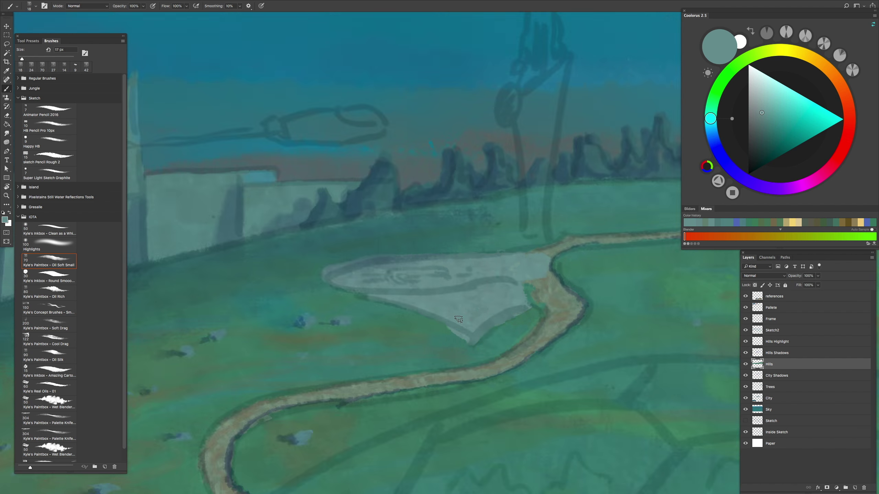
scroll(390, 262, up, 2)
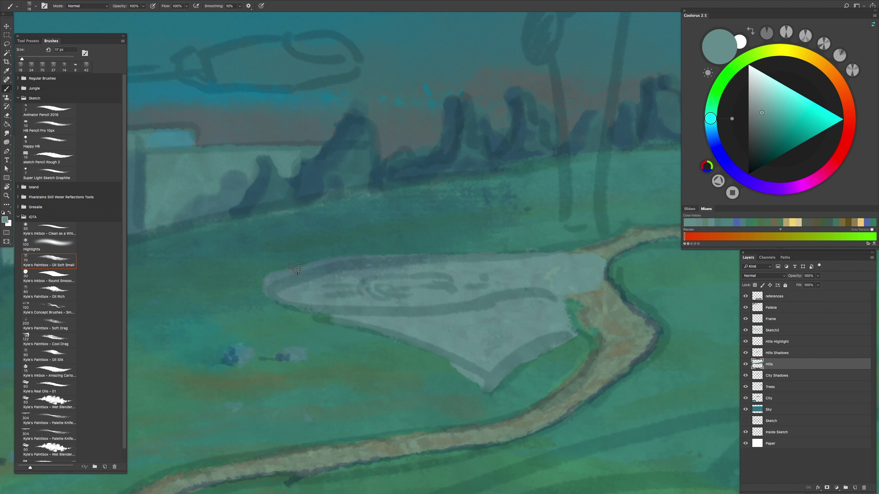
scroll(294, 269, down, 4)
alt+click(258, 133)
scroll(513, 288, up, 4)
key(alt+bracketright)
key(bracketright)
key(bracketright)
key(bracketright)
key(2)
mouse_move(450, 264)
mouse_down()
mouse_move(524, 285)
mouse_move(496, 275)
mouse_move(584, 317)
mouse_move(604, 310)
mouse_up()
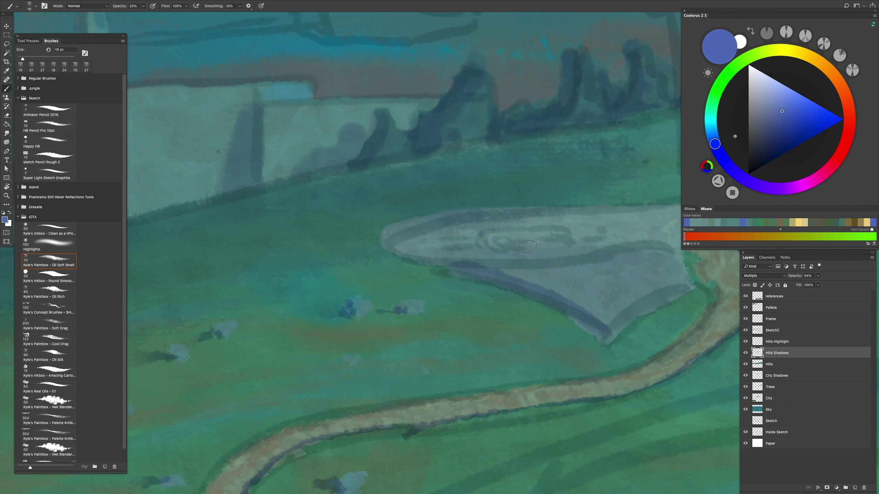
Step: Darken the triangle's right side in blue with the Oil Soft Small brush
scroll(519, 239, down, 4)
scroll(556, 238, up, 4)
key(period)
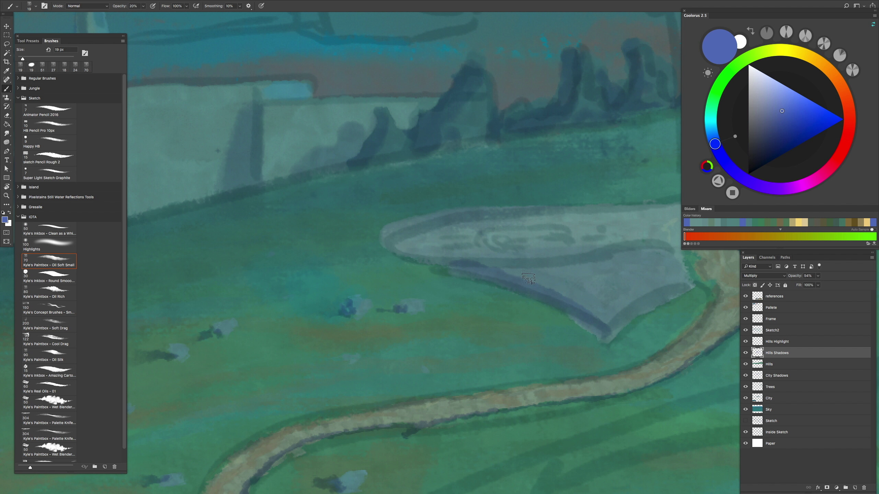
mouse_move(538, 275)
mouse_down()
mouse_move(651, 287)
mouse_move(620, 293)
mouse_up()
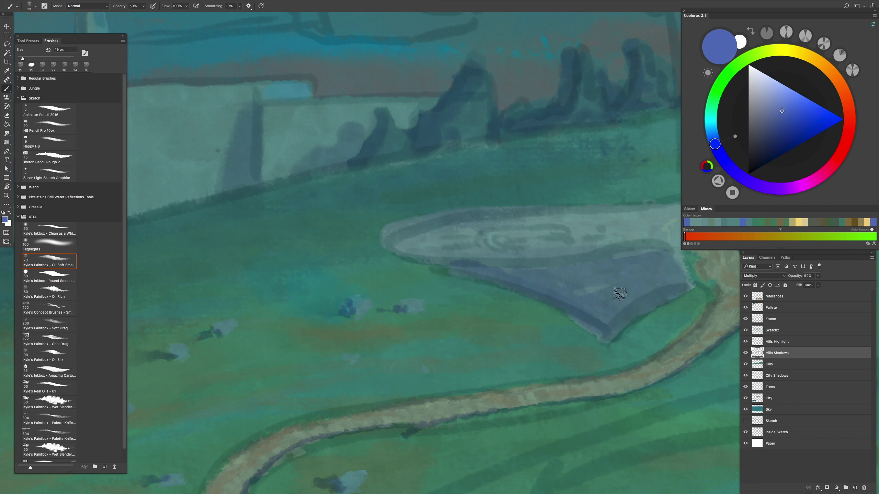
Step: Blend the blue shading with the Smudge tool, resizing its brush between 36 px and 11 px
scroll(565, 278, down, 4)
scroll(565, 278, up, 4)
key(r)
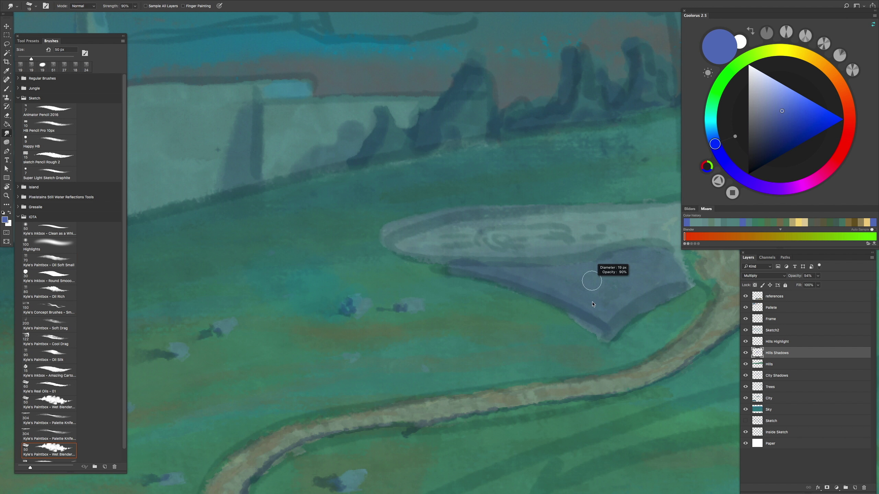
drag(577, 306, 541, 292)
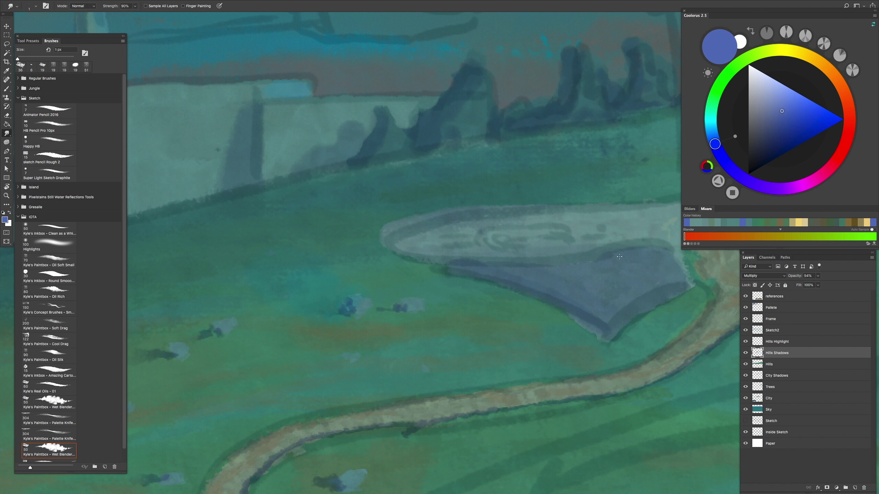
scroll(630, 255, down, 4)
scroll(447, 246, up, 4)
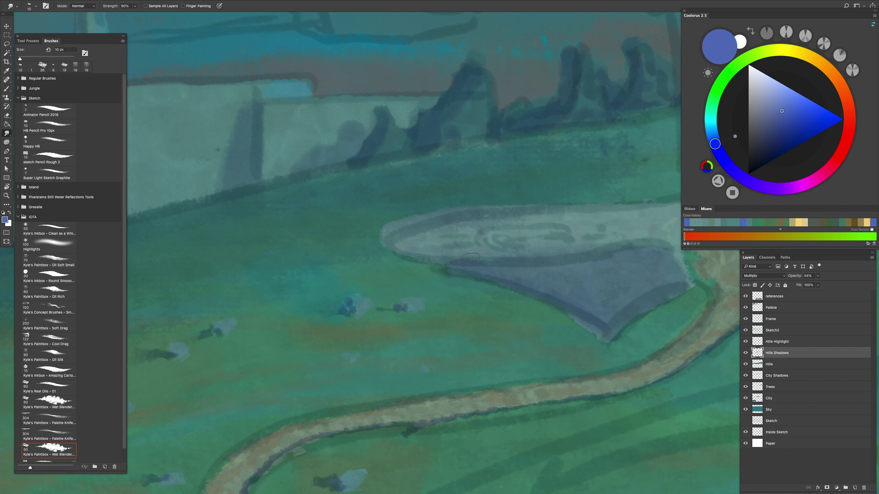
drag(619, 238, 619, 238)
drag(609, 290, 622, 304)
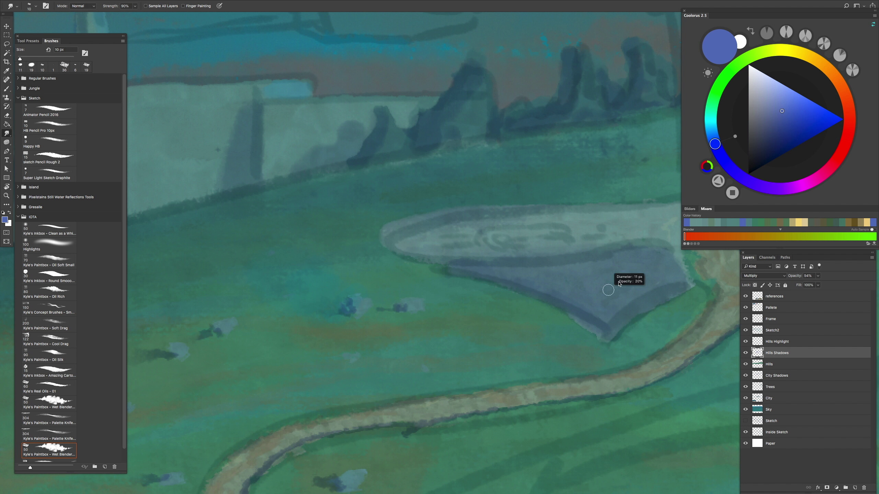
scroll(600, 308, down, 4)
scroll(613, 203, up, 4)
Step: Paint a 100% opacity dark shadow beneath the wedge, extending it left across the hill
key(b)
scroll(613, 204, down, 2)
scroll(483, 123, up, 5)
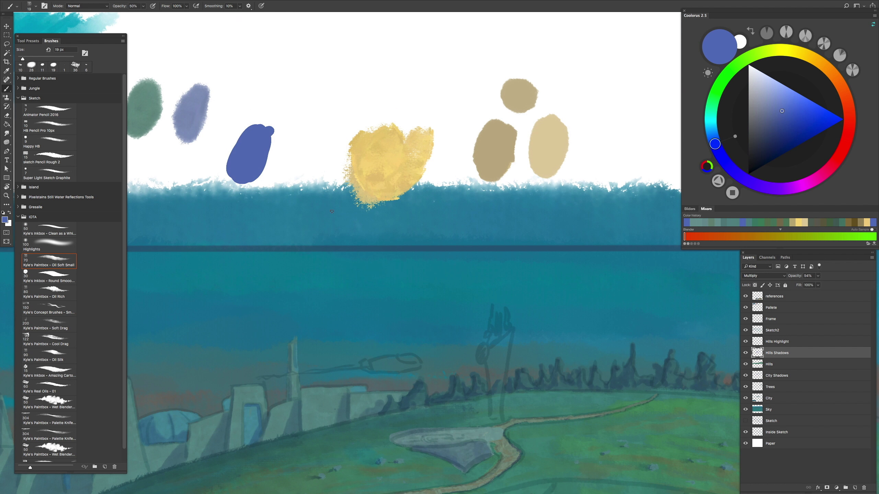
scroll(332, 212, down, 5)
scroll(572, 245, up, 3)
key(0)
drag(447, 252, 531, 276)
drag(484, 245, 433, 250)
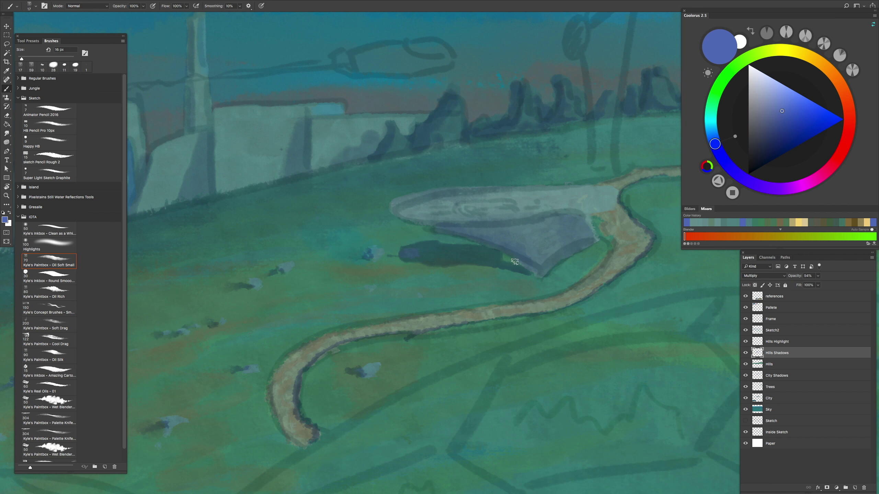
scroll(439, 256, down, 5)
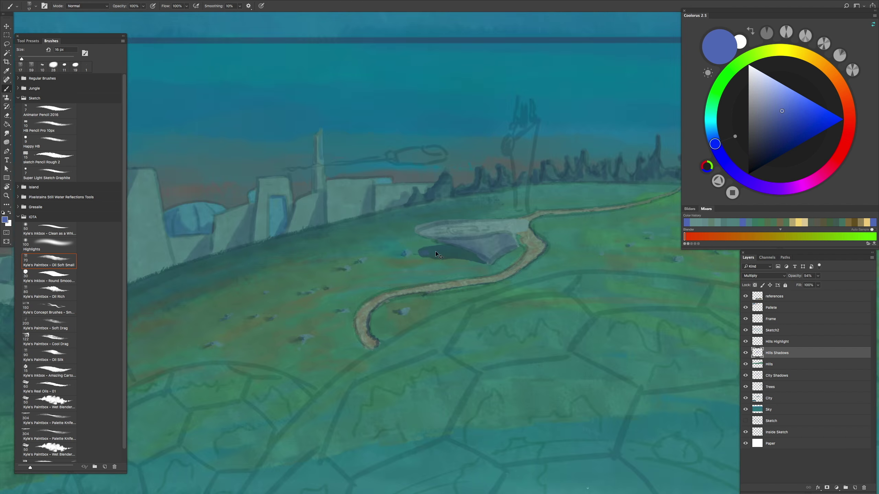
scroll(440, 254, up, 3)
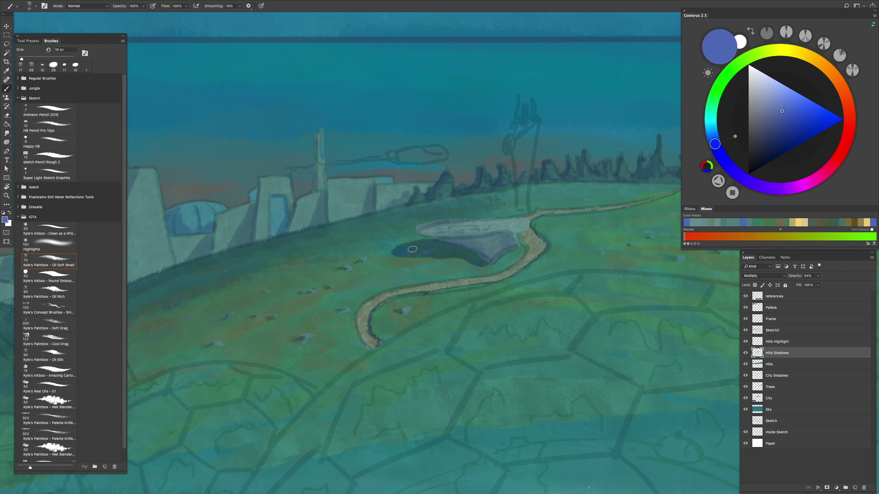
Step: Trim the cast shadow with the Eraser and soften its edges with Smudge
key(e)
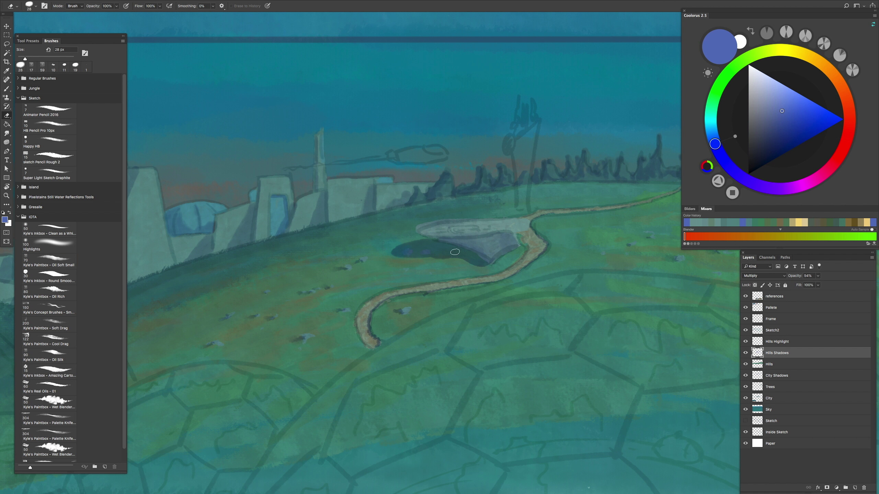
scroll(469, 267, up, 4)
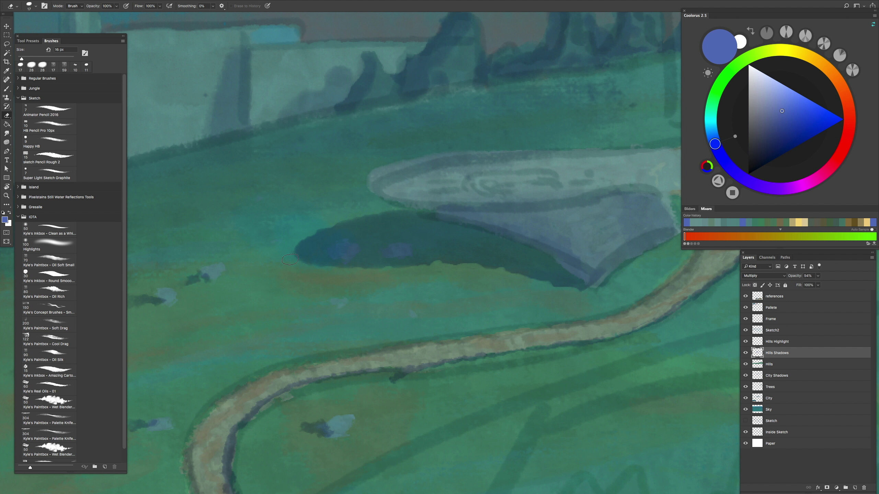
key(r)
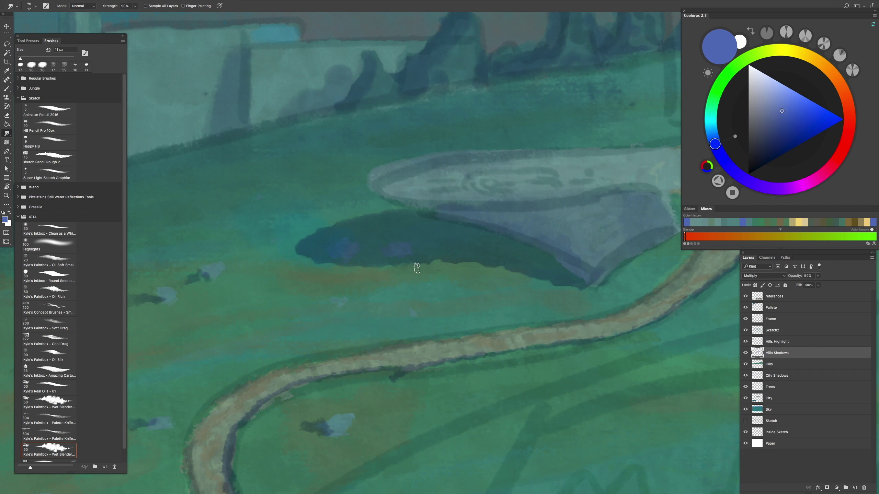
scroll(539, 287, down, 5)
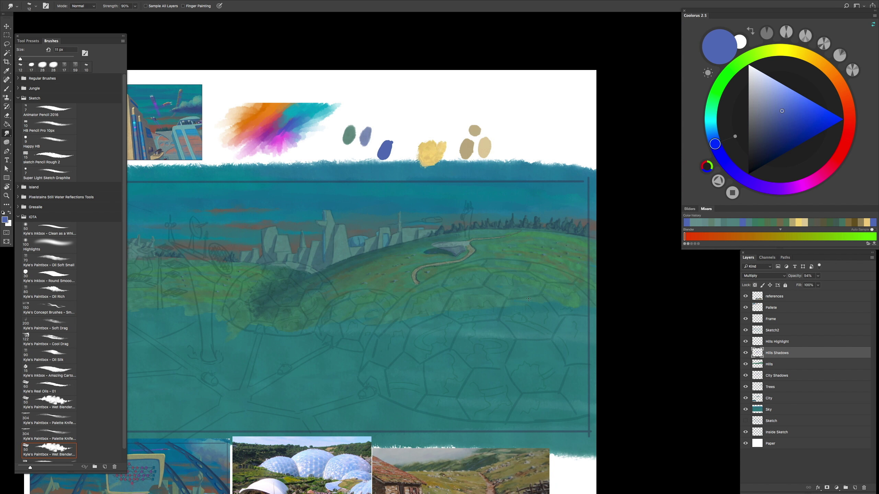
scroll(450, 277, up, 5)
key(b)
scroll(376, 270, up, 3)
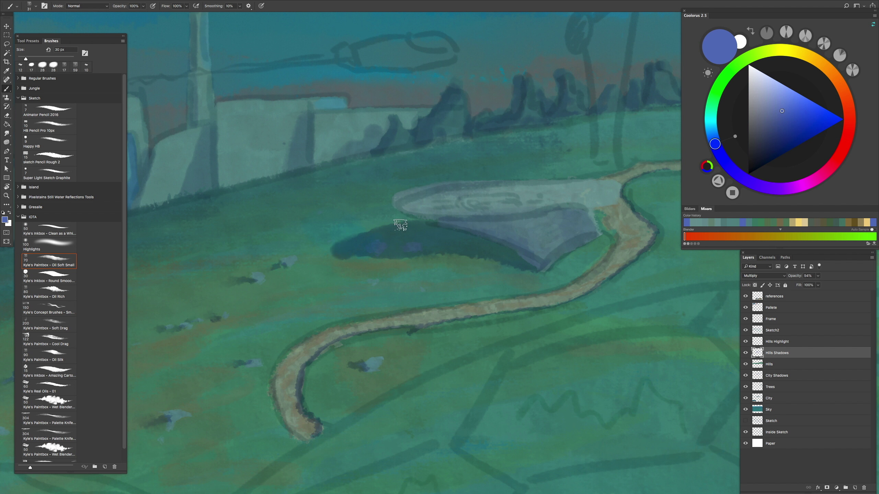
scroll(383, 232, down, 5)
scroll(650, 243, up, 6)
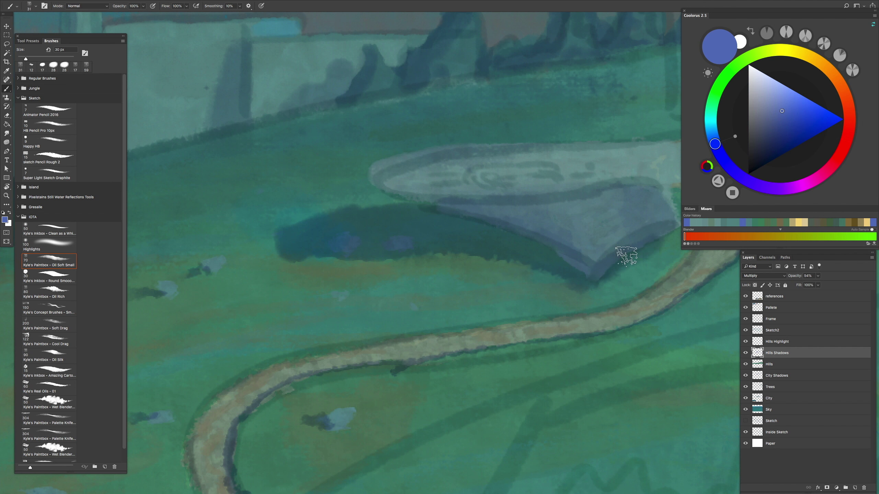
scroll(536, 246, down, 6)
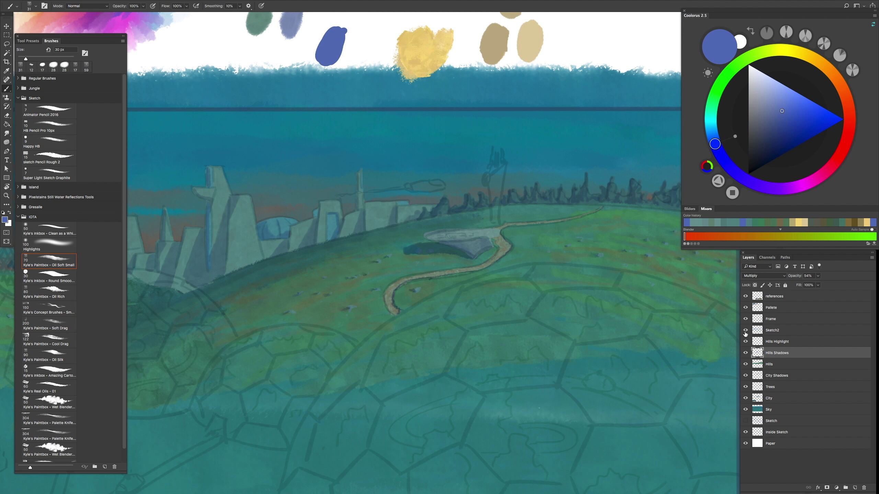
Step: Hide the Sketch2 layer so its sketch lines no longer show
click(747, 331)
scroll(438, 261, up, 6)
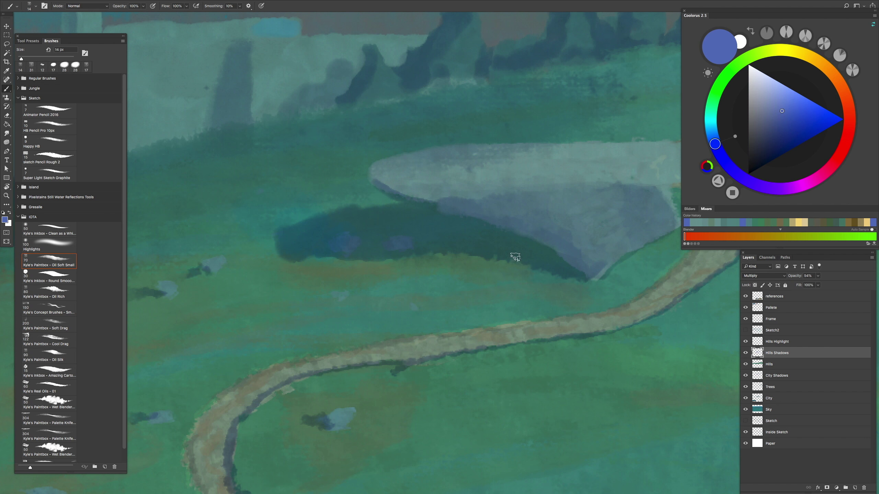
scroll(500, 225, down, 5)
scroll(438, 220, up, 4)
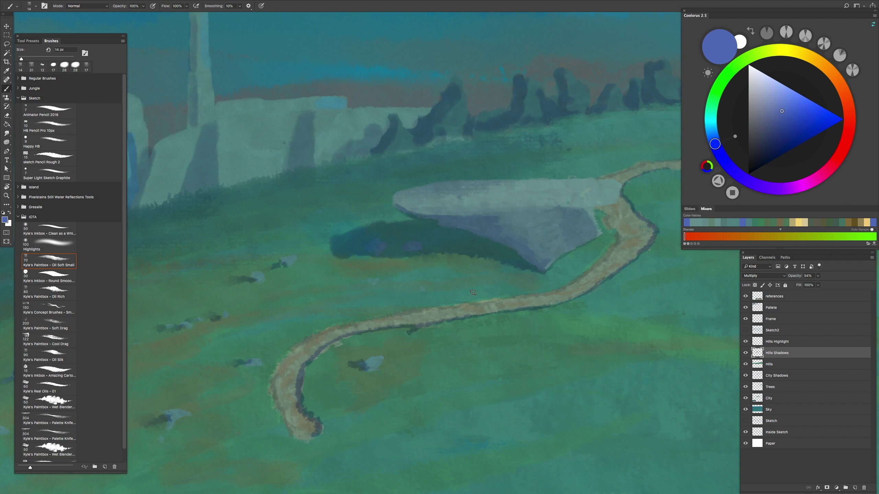
scroll(486, 270, down, 5)
Step: Raise the Hills Shadows layer opacity from 54% to 59%
click(818, 276)
drag(818, 287, 819, 288)
scroll(580, 308, up, 4)
scroll(561, 305, down, 4)
Step: On the Hills layer, show Sketch2 and extend the path's end with beige strokes
key(alt+bracketleft)
scroll(533, 300, up, 8)
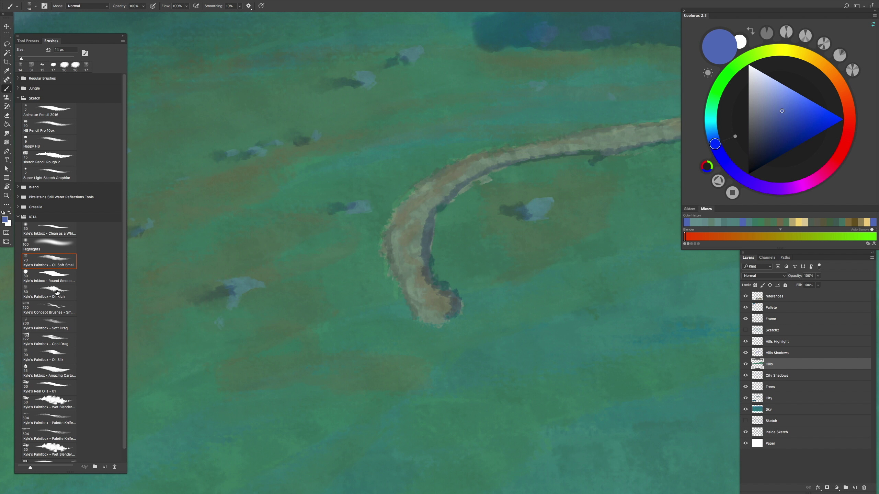
scroll(450, 311, up, 1)
alt+click(449, 346)
click(745, 330)
mouse_move(512, 377)
mouse_down()
mouse_move(499, 332)
mouse_move(395, 218)
mouse_up()
mouse_move(415, 239)
mouse_down()
mouse_move(485, 305)
mouse_move(398, 328)
mouse_move(534, 312)
mouse_move(518, 320)
mouse_move(520, 343)
mouse_move(575, 346)
mouse_move(540, 371)
mouse_up()
scroll(518, 320, down, 2)
scroll(450, 305, down, 5)
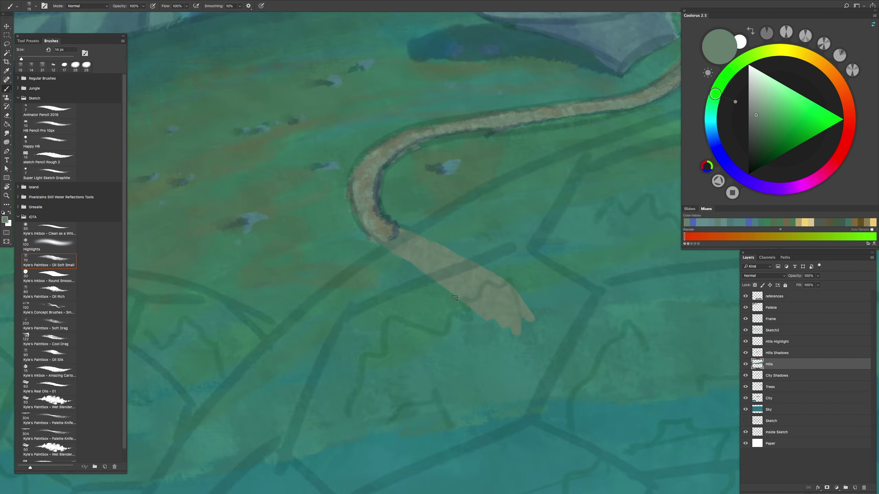
scroll(449, 299, up, 3)
Step: On Hills Shadows, paint a blue shadow along the path's right edge with a 20 px brush
key(alt+bracketright)
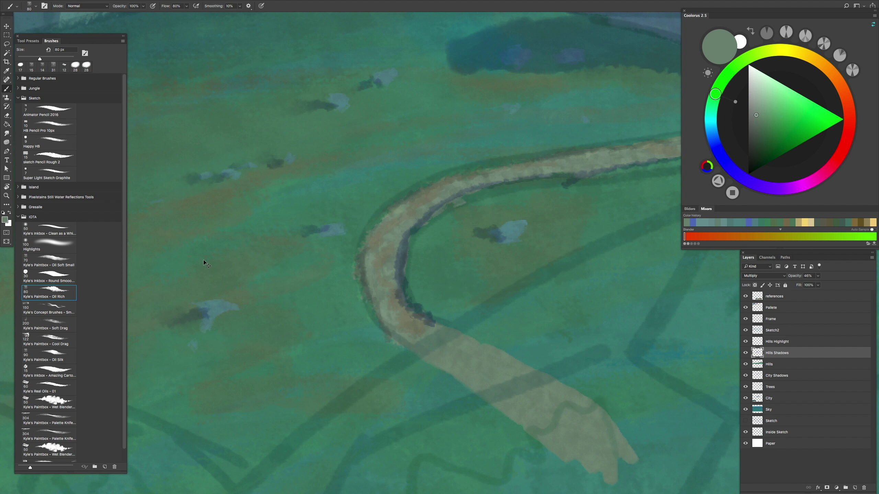
scroll(204, 264, down, 5)
alt+click(131, 197)
scroll(387, 216, up, 5)
drag(338, 291, 324, 305)
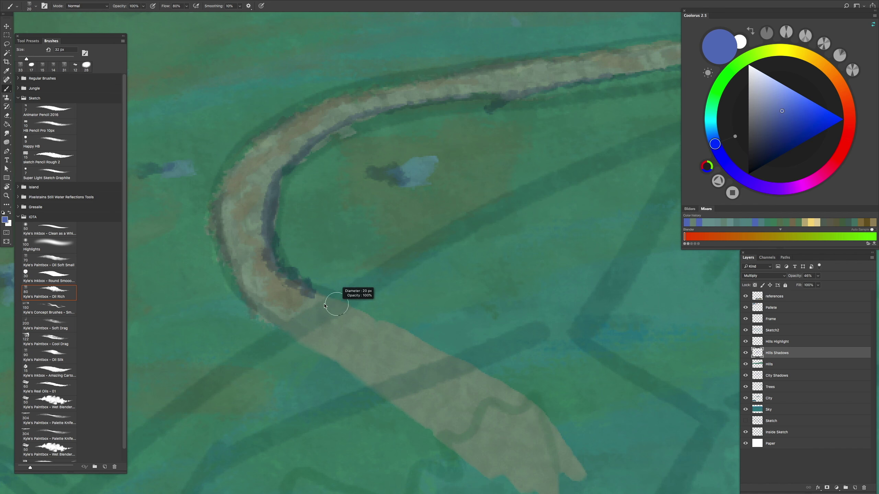
scroll(394, 331, down, 3)
scroll(401, 315, right, 2)
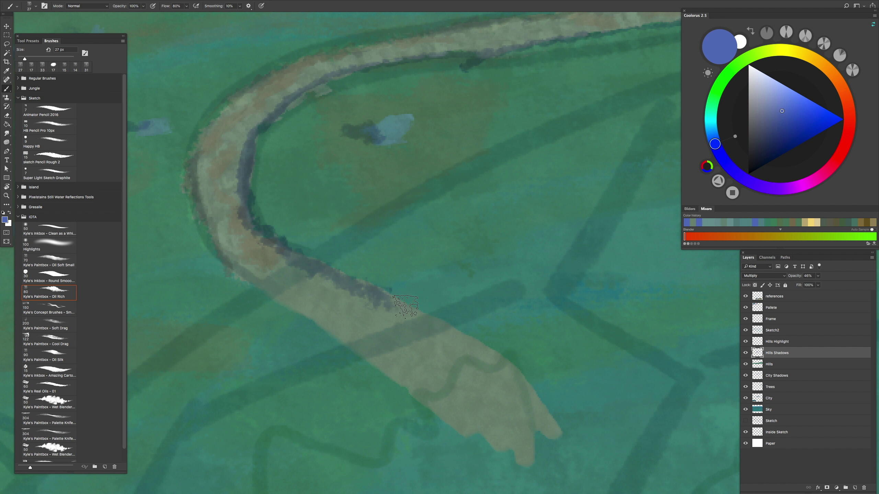
drag(437, 320, 533, 393)
scroll(327, 284, down, 5)
scroll(327, 283, up, 5)
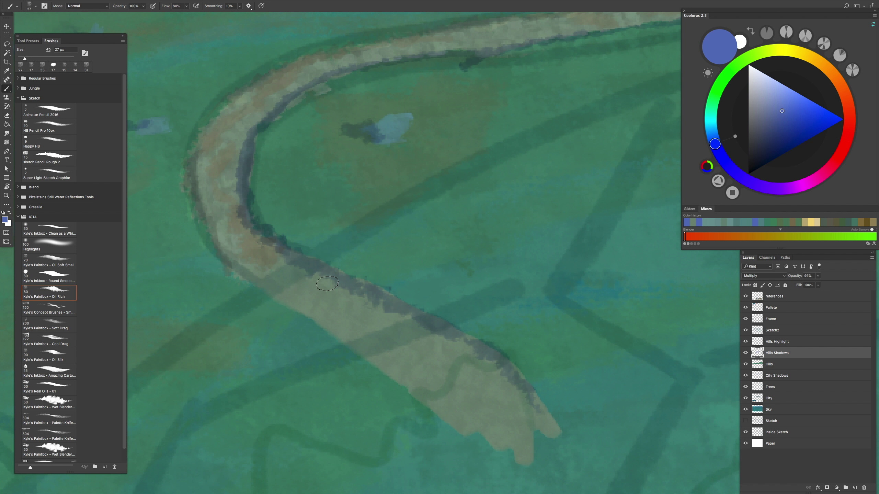
Step: Paint a darker brown stroke along the path on the Hills layer
key(ctrl+minus)
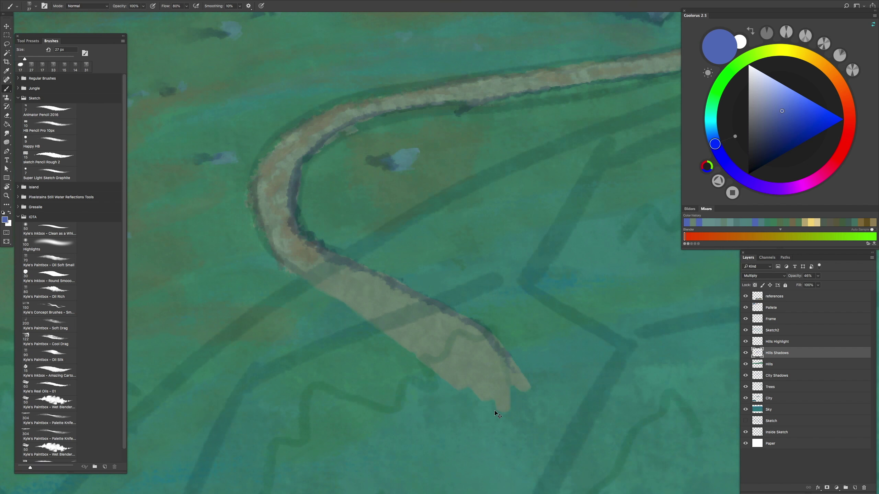
key(ctrl+plus)
key(alt+bracketleft)
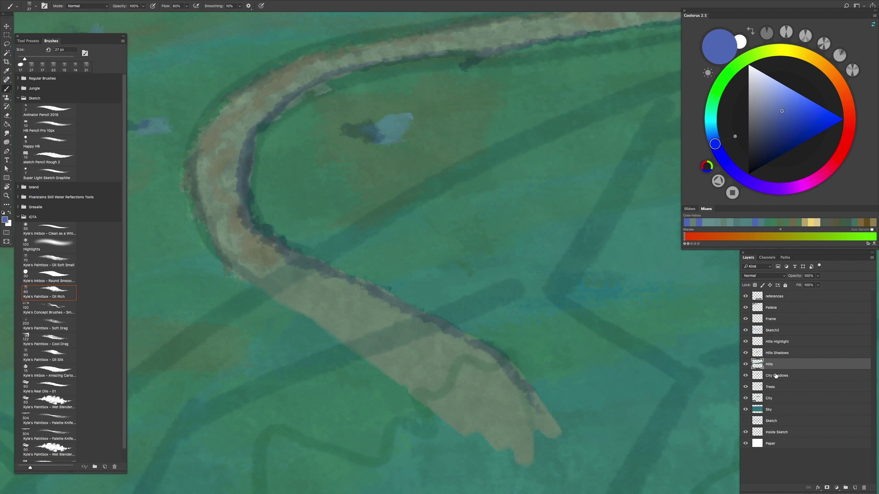
alt+click(292, 292)
mouse_move(342, 318)
mouse_down()
mouse_move(381, 328)
mouse_move(407, 358)
mouse_up()
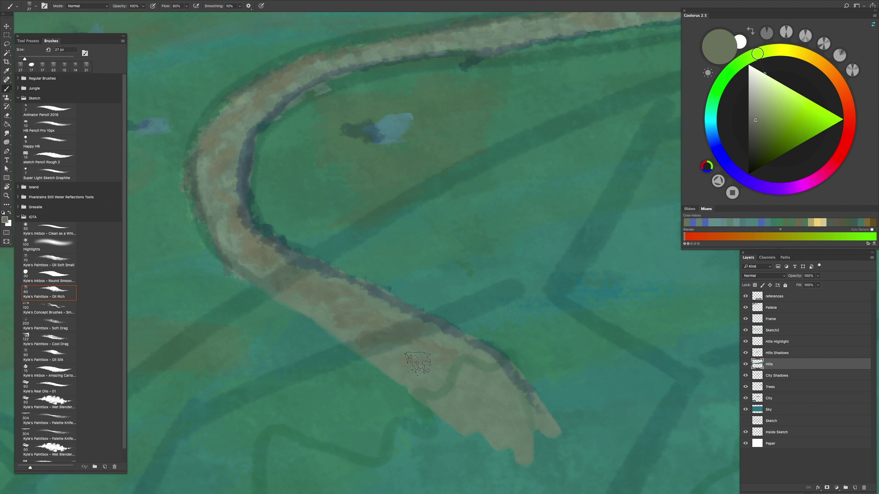
Step: Return to Hills Shadows with blue and review the path area and whole painting
click(488, 422)
key(alt+bracketright)
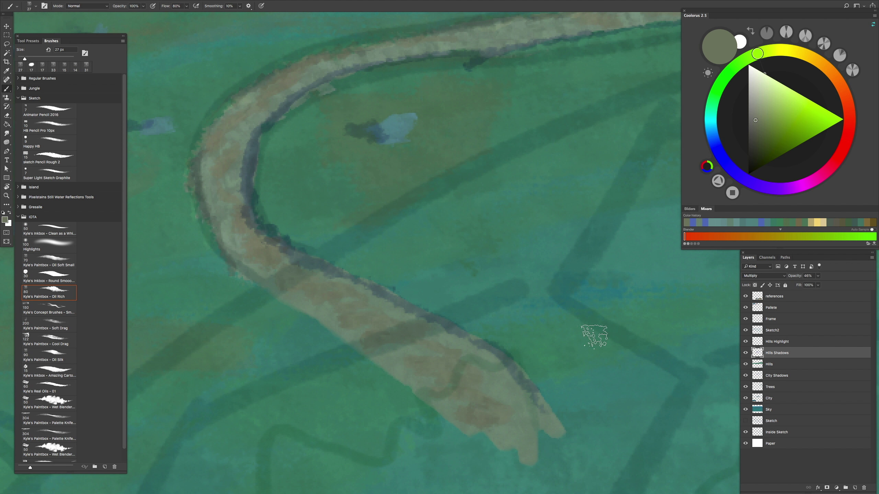
drag(488, 422, 385, 210)
alt+click(348, 142)
drag(442, 165, 227, 157)
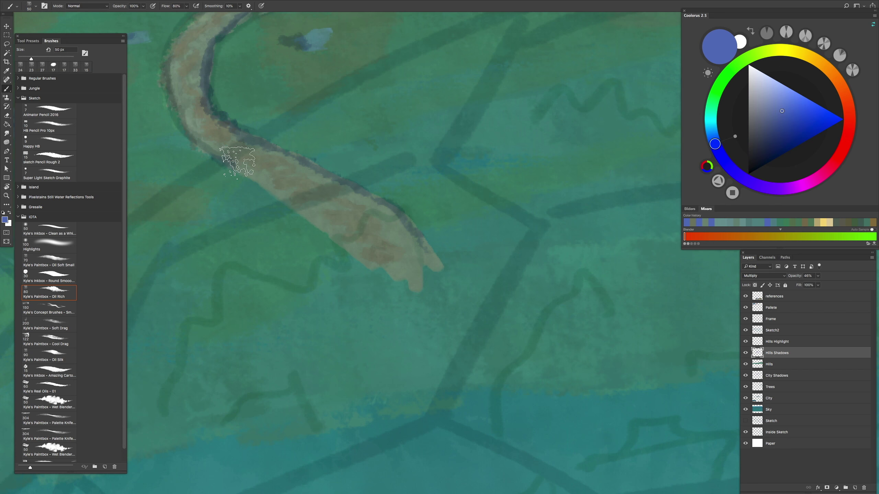
mouse_move(365, 252)
mouse_down()
mouse_move(374, 233)
mouse_move(384, 263)
mouse_move(384, 332)
mouse_move(369, 342)
mouse_move(398, 332)
mouse_up()
Step: Try a broad olive-green stroke with a 415 px brush on Hills, then undo it
alt+click(381, 263)
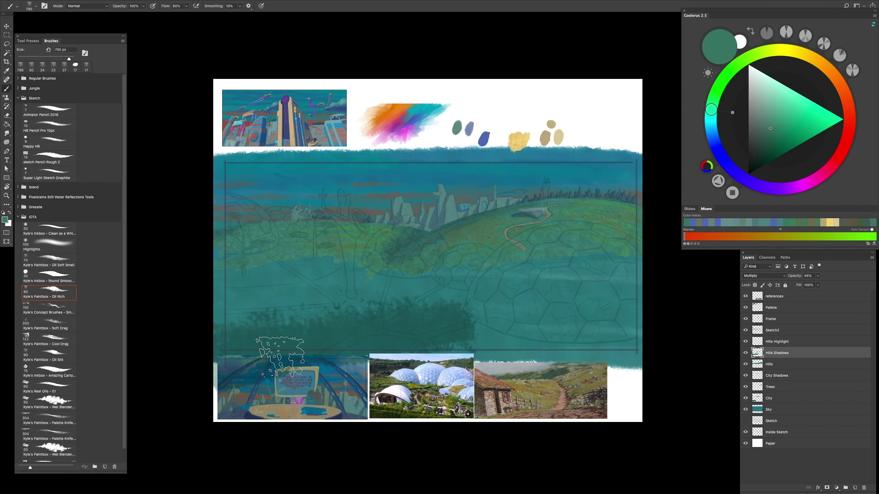
drag(519, 381, 754, 384)
click(769, 365)
drag(636, 337, 257, 340)
drag(484, 326, 468, 362)
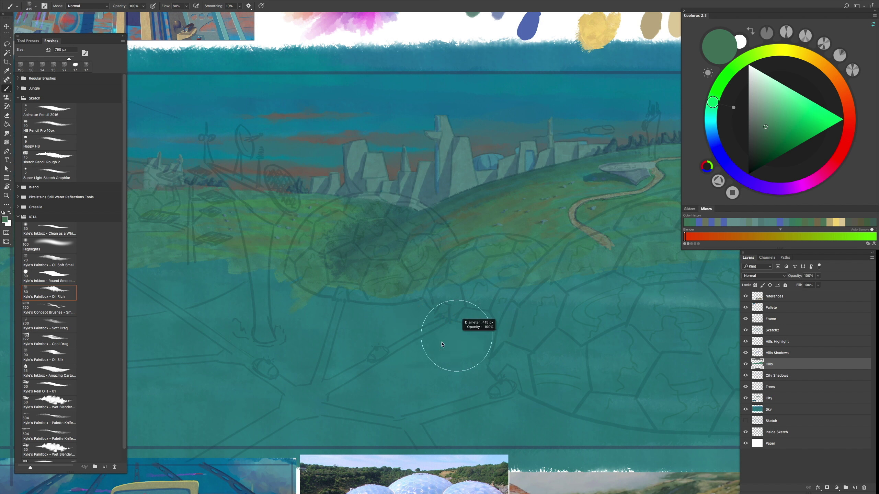
key(ctrl+z)
key(ctrl+0)
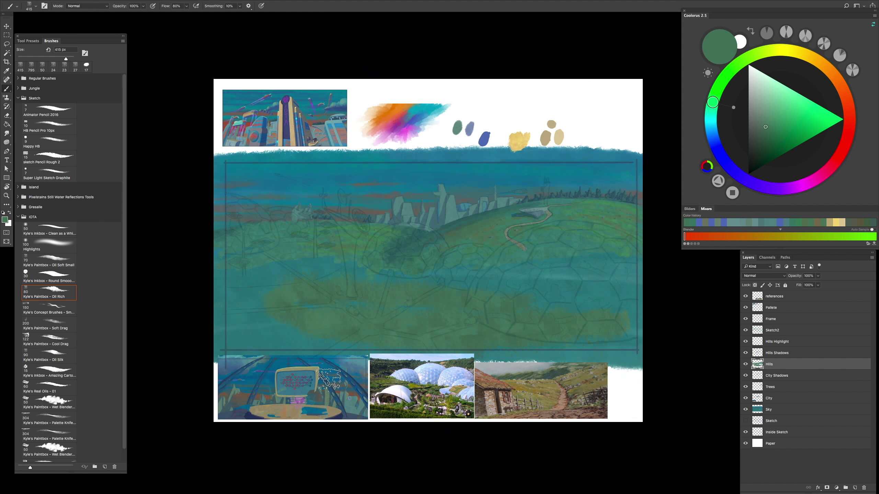
drag(297, 331, 344, 280)
scroll(343, 280, up, 5)
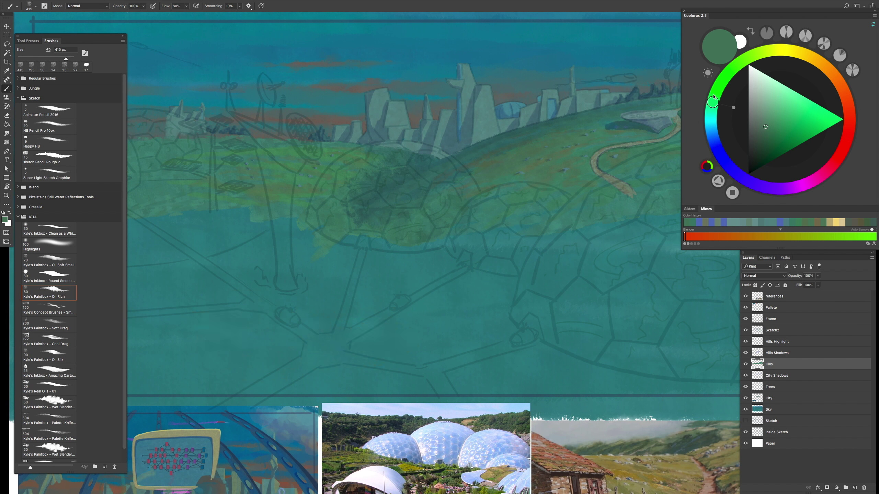
key(ctrl+0)
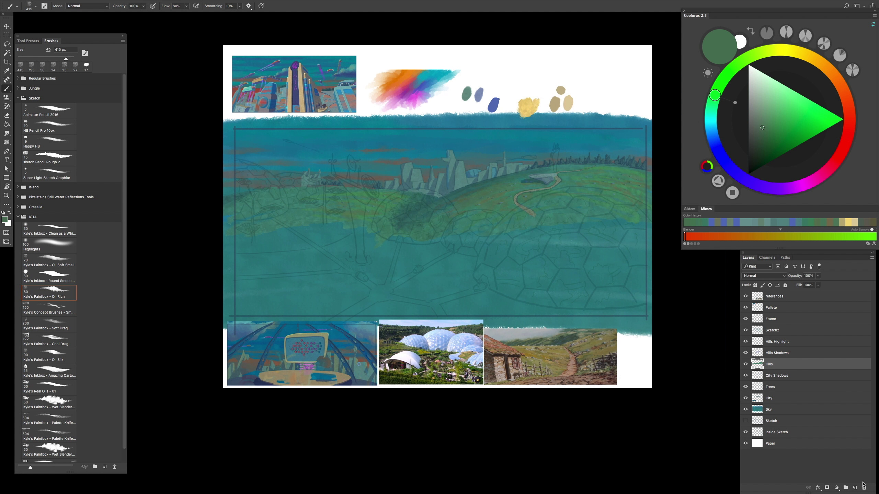
Step: Move Layer 1 above Hills Highlight and delete the Hills Highlight layer
drag(758, 355, 758, 338)
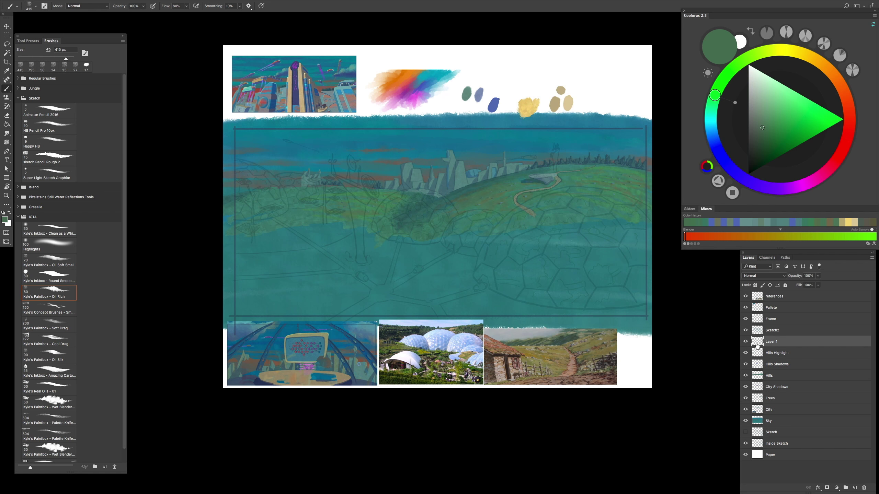
click(748, 354)
click(864, 488)
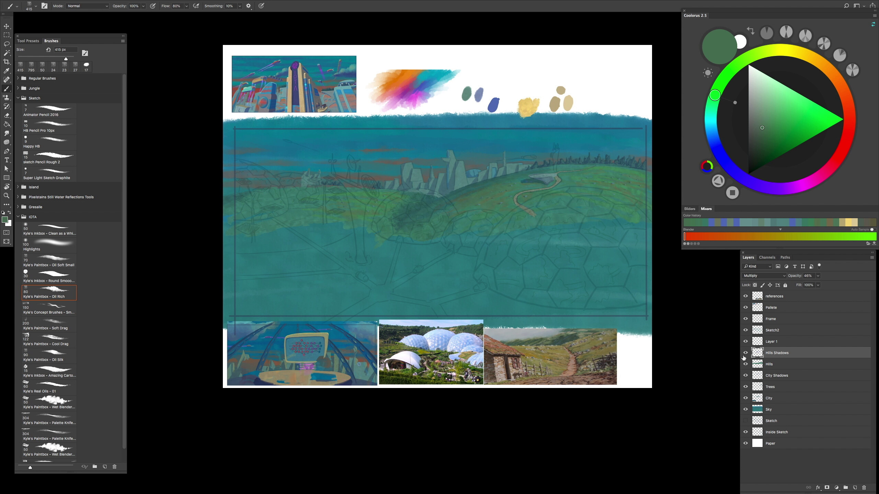
click(745, 355)
click(745, 355)
click(745, 355)
click(744, 354)
Step: Rename Layer 1 to Place
key(ctrl+minus)
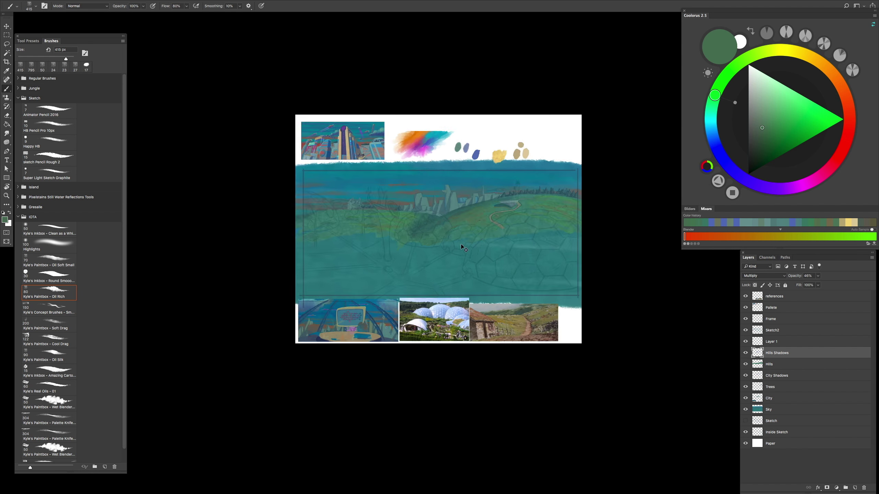
key(ctrl+plus)
key(ctrl+minus)
key(ctrl+plus)
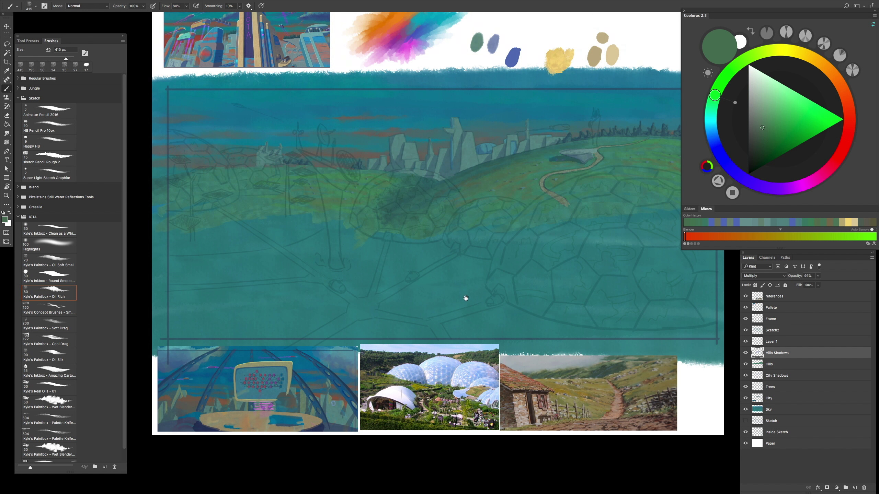
drag(467, 300, 465, 319)
double_click(771, 341)
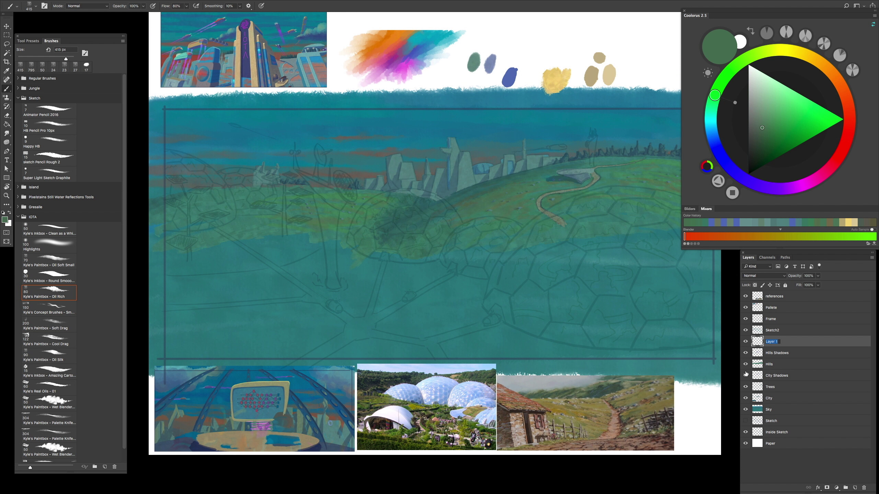
Step: Fill the lower foreground with broad green strokes on a rotated full-screen canvas
drag(303, 295, 433, 294)
key(ctrl+plus)
key(Tab)
key(r)
mouse_move(343, 263)
mouse_down()
mouse_move(398, 279)
mouse_move(343, 249)
mouse_up()
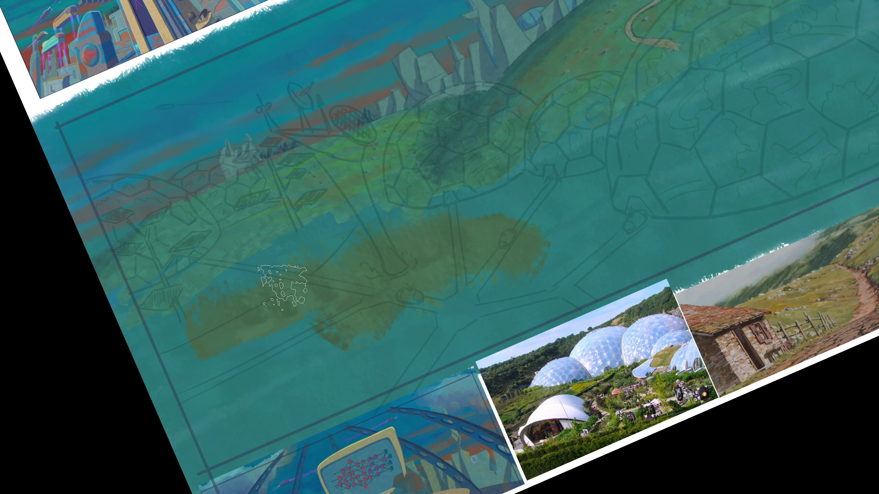
mouse_move(392, 249)
mouse_down()
mouse_move(267, 259)
mouse_move(235, 343)
mouse_move(299, 416)
mouse_up()
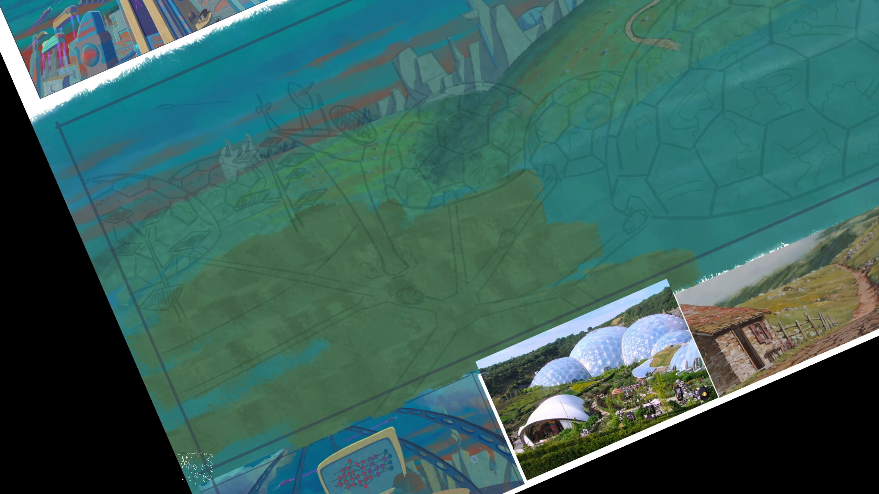
scroll(475, 284, right, 5)
mouse_move(474, 284)
mouse_down()
mouse_move(522, 185)
mouse_move(623, 236)
mouse_move(381, 225)
mouse_move(283, 346)
mouse_move(568, 147)
mouse_move(545, 173)
mouse_move(343, 220)
mouse_move(545, 122)
mouse_move(625, 196)
mouse_up()
Step: Sample the foreground green and return to the standard windowed view
scroll(287, 334, down, 3)
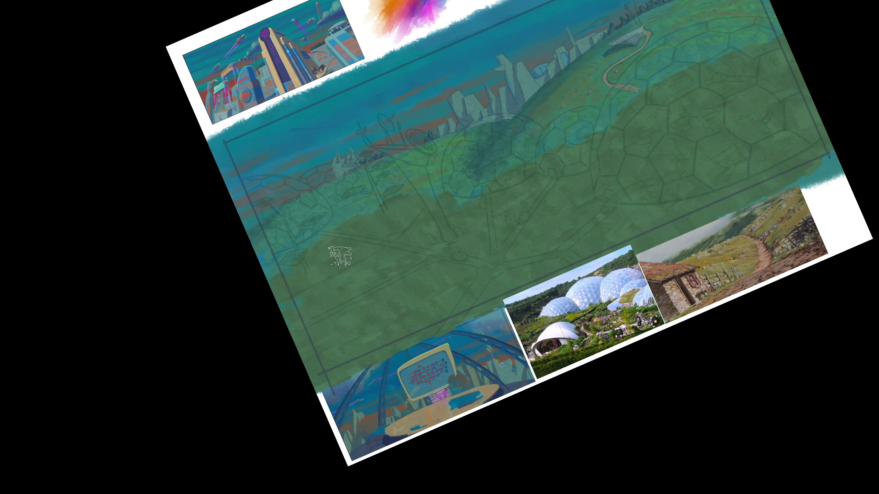
scroll(324, 239, up, 3)
scroll(324, 240, down, 3)
scroll(294, 200, up, 3)
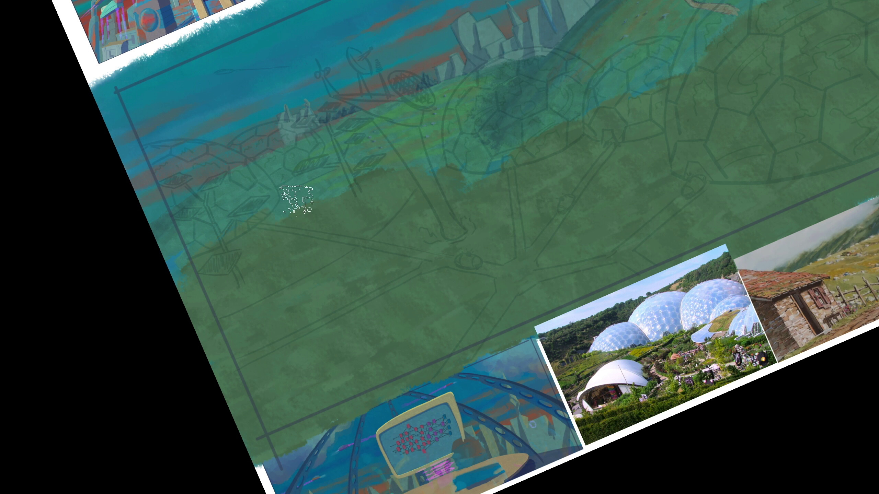
key(Tab)
alt+click(328, 222)
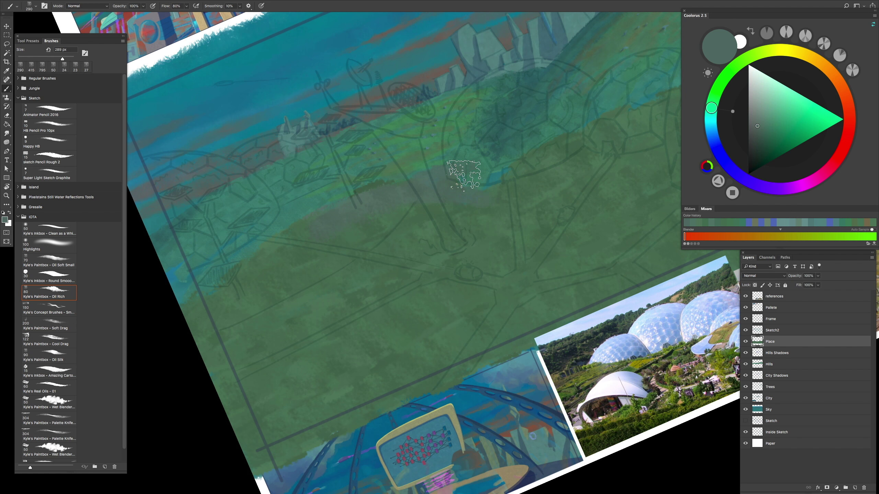
scroll(439, 200, down, 5)
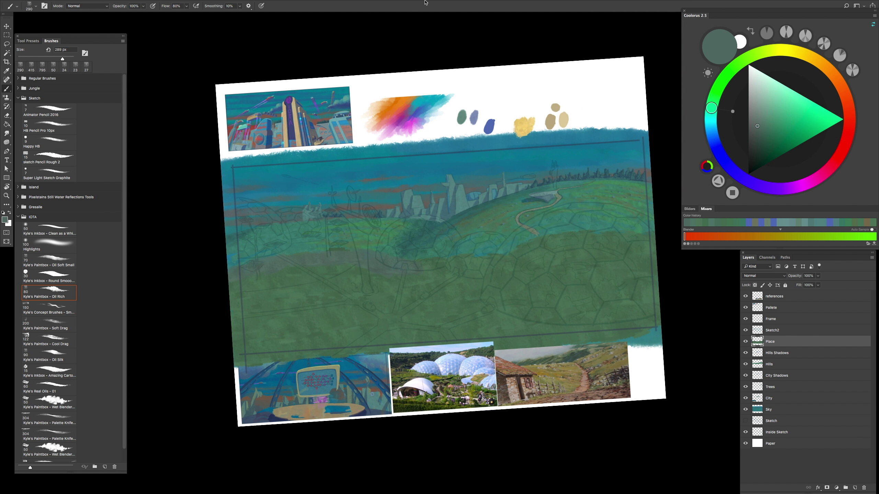
key(f)
click(540, 5)
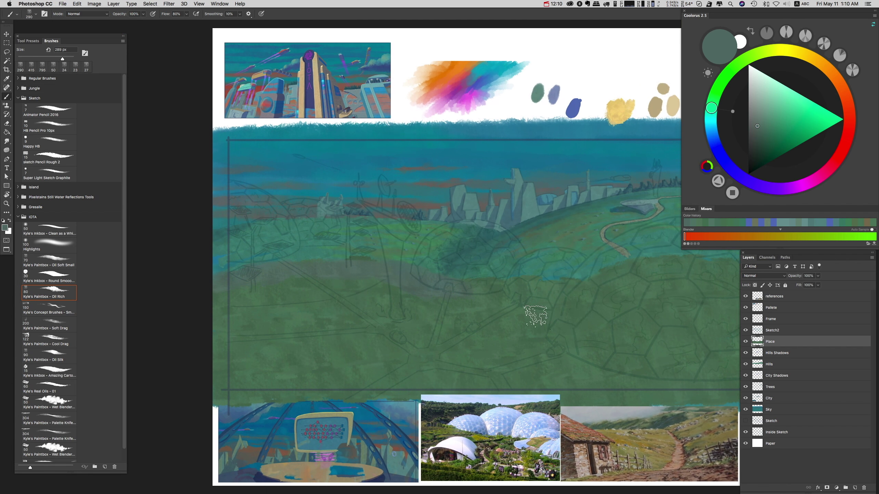
Step: Paint a yellowish path stroke up and right with a 48 px brush
key(Tab)
scroll(519, 301, up, 3)
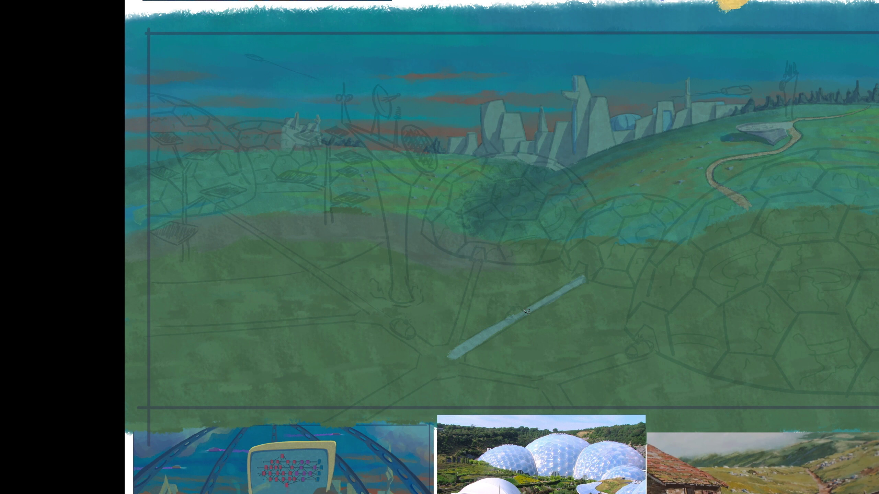
key(Tab)
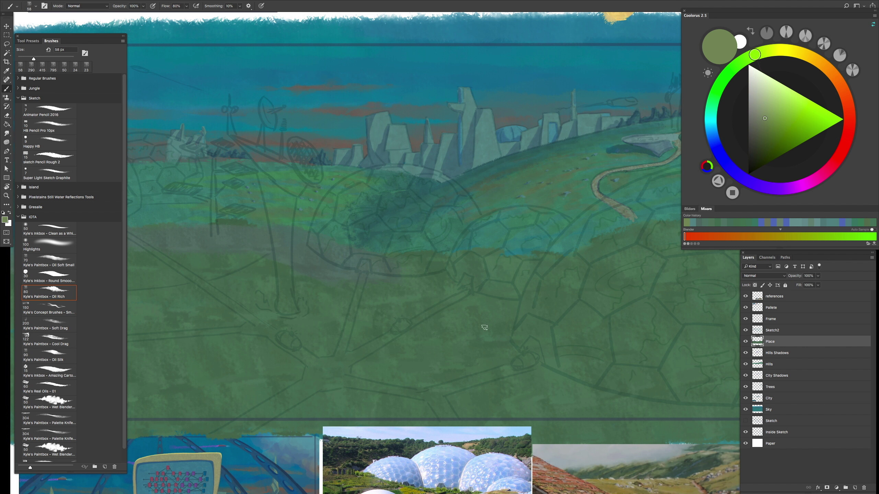
drag(342, 367, 460, 292)
scroll(500, 251, down, 5)
scroll(501, 252, up, 3)
key(super+z)
key(bracketleft)
mouse_move(330, 362)
mouse_down()
mouse_move(579, 222)
mouse_move(606, 194)
mouse_up()
Step: Add yellow path strokes running downward, branching down-left and at upper right
mouse_move(365, 330)
mouse_down()
mouse_move(583, 235)
mouse_move(496, 346)
mouse_up()
mouse_move(524, 175)
mouse_down()
mouse_move(485, 321)
mouse_move(454, 382)
mouse_move(385, 289)
mouse_move(512, 209)
mouse_up()
mouse_move(512, 209)
mouse_down()
mouse_move(304, 338)
mouse_move(488, 222)
mouse_move(302, 364)
mouse_move(464, 263)
mouse_up()
scroll(464, 263, down, 5)
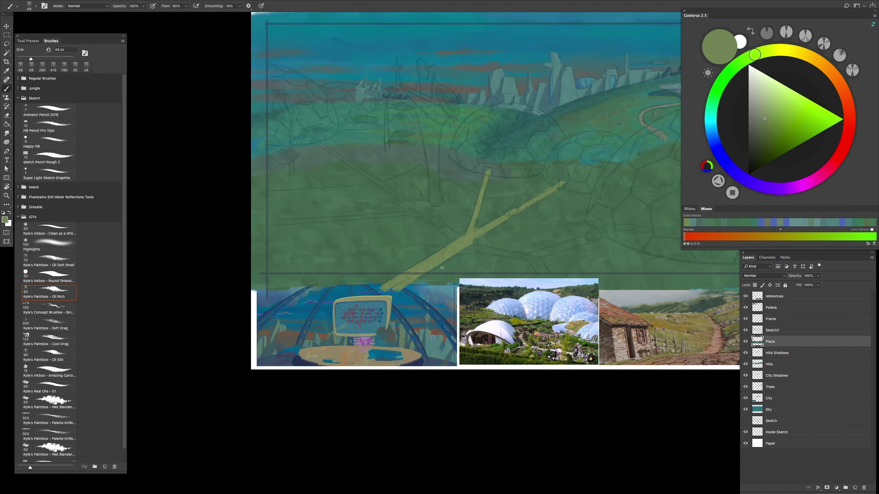
scroll(442, 285, up, 3)
mouse_move(584, 280)
mouse_down()
mouse_move(693, 254)
mouse_move(485, 320)
mouse_up()
scroll(581, 242, up, 3)
Step: Rotate the view and paint both arms of the yellow Y path across the hills
key(r)
mouse_move(308, 221)
mouse_down()
mouse_move(259, 335)
mouse_move(495, 202)
mouse_move(263, 333)
mouse_up()
key(b)
key(r)
mouse_move(415, 243)
mouse_down()
mouse_move(565, 251)
mouse_move(502, 276)
mouse_up()
key(Tab)
mouse_move(475, 243)
mouse_down()
mouse_move(439, 360)
mouse_move(449, 347)
mouse_move(441, 386)
mouse_move(447, 364)
mouse_move(457, 430)
mouse_move(379, 252)
mouse_move(485, 373)
mouse_move(575, 307)
mouse_up()
key(r)
Step: Paint vertical yellow paths meeting at the star junction
scroll(582, 295, down, 3)
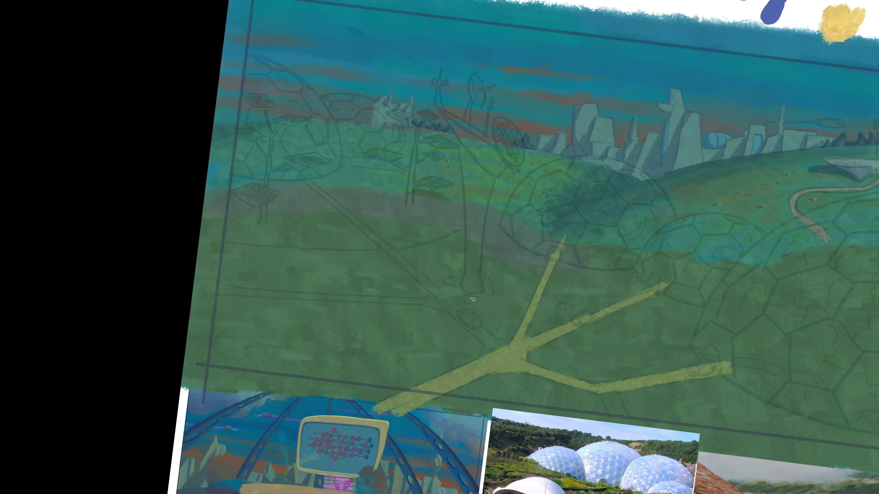
mouse_move(466, 302)
mouse_down()
mouse_move(341, 298)
mouse_move(360, 322)
mouse_up()
drag(394, 275, 398, 356)
scroll(383, 221, up, 3)
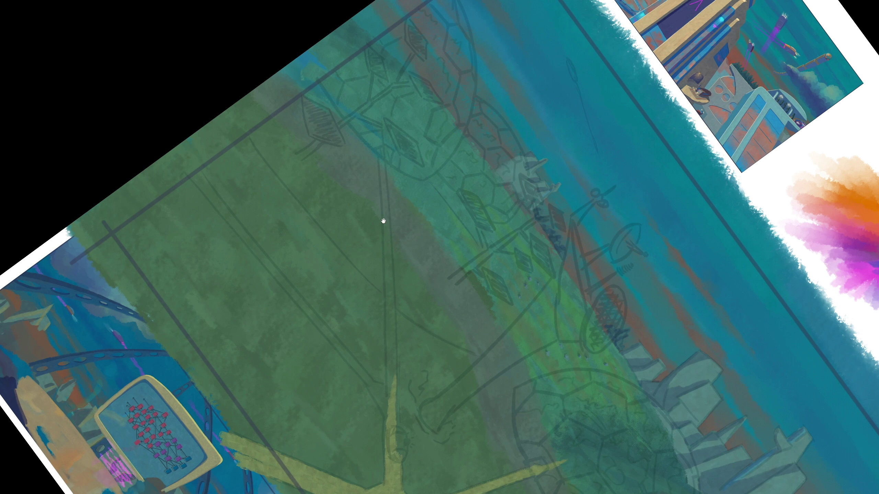
drag(385, 146, 394, 349)
scroll(394, 349, down, 2)
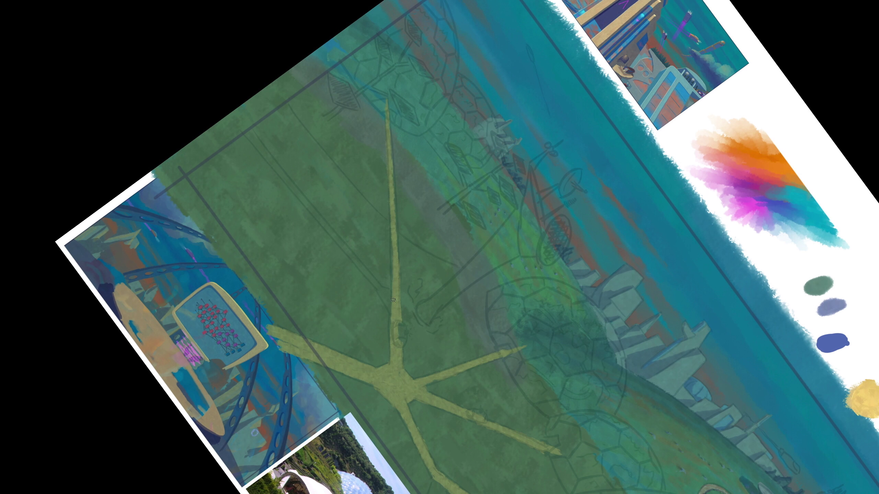
Step: Reorient the view over the dome sketch and repaint the yellow C stroke thinner
drag(394, 285, 542, 309)
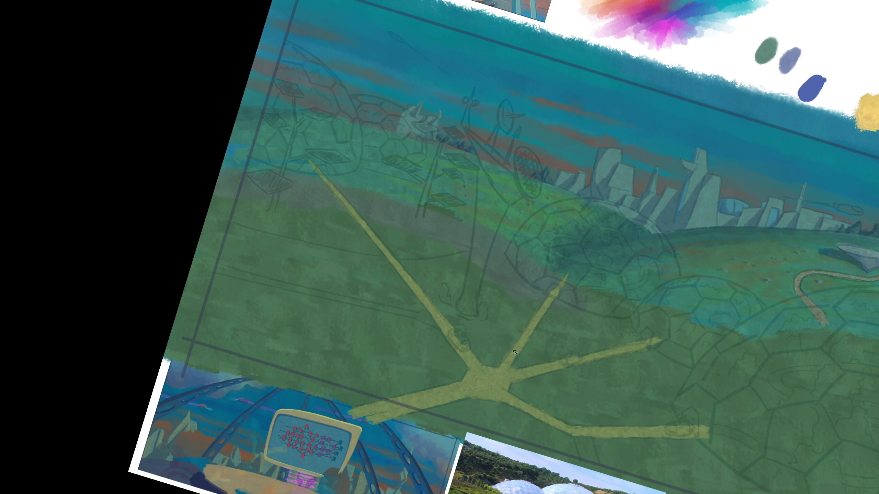
drag(494, 372, 305, 375)
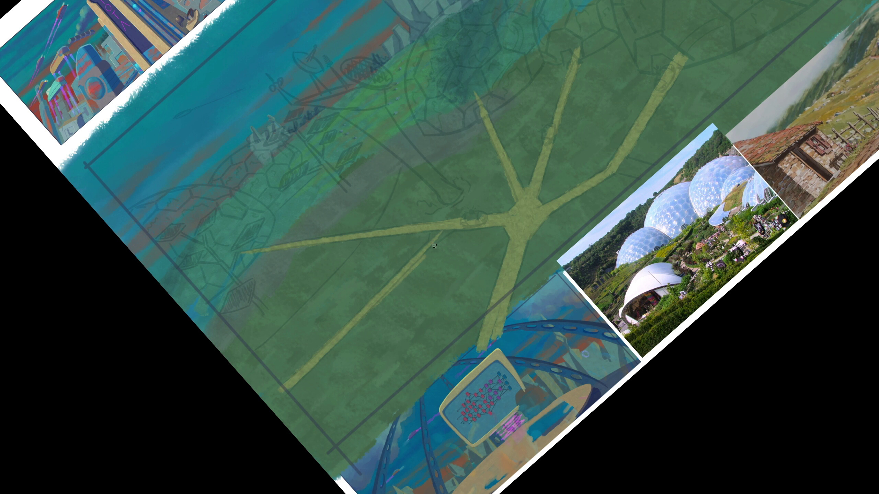
drag(432, 239, 398, 285)
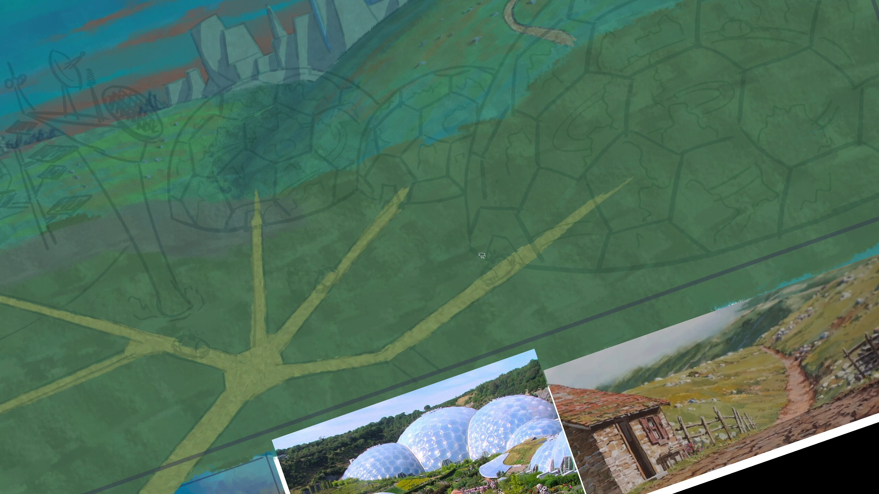
drag(411, 352, 573, 280)
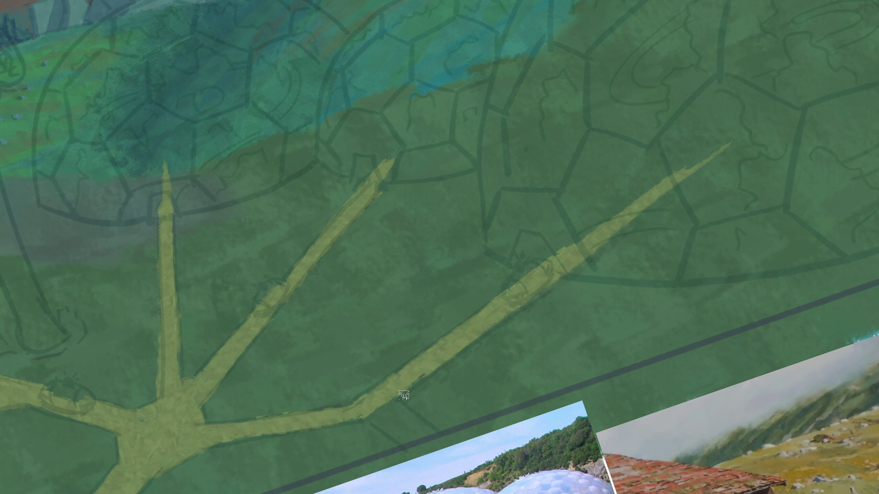
drag(651, 227, 594, 178)
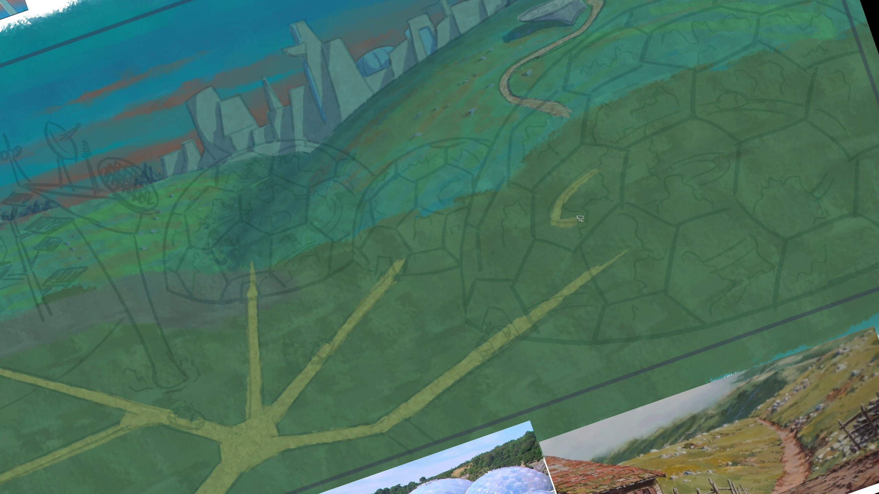
key(ctrl+z)
drag(596, 167, 560, 214)
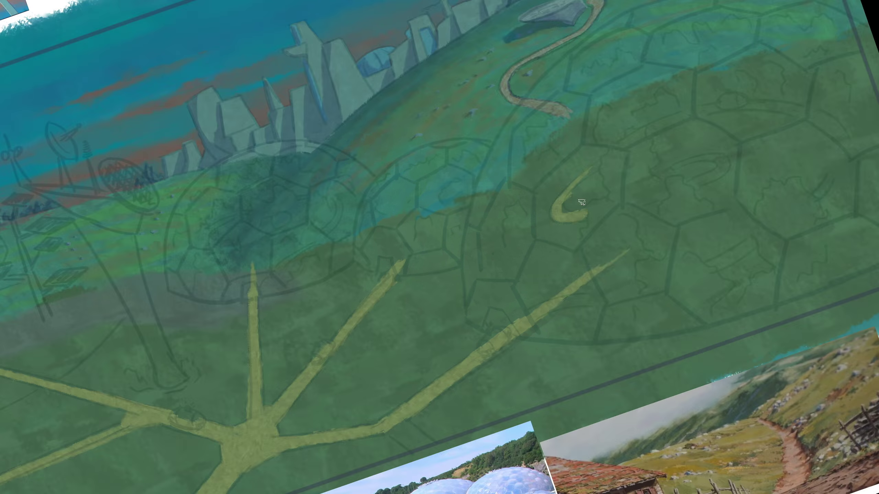
Step: Test blue-grey and pink colours for the C stroke, undoing each attempt
key(Tab)
alt+click(576, 217)
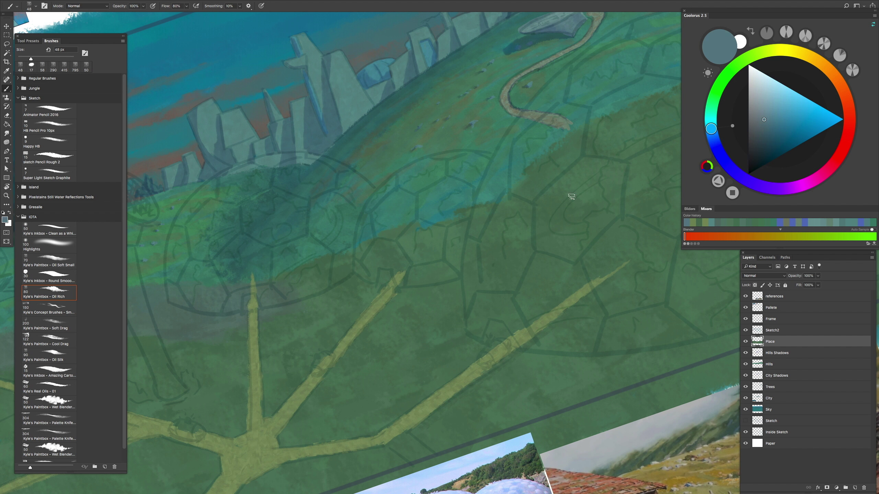
drag(576, 217, 576, 247)
key(ctrl+z)
click(802, 89)
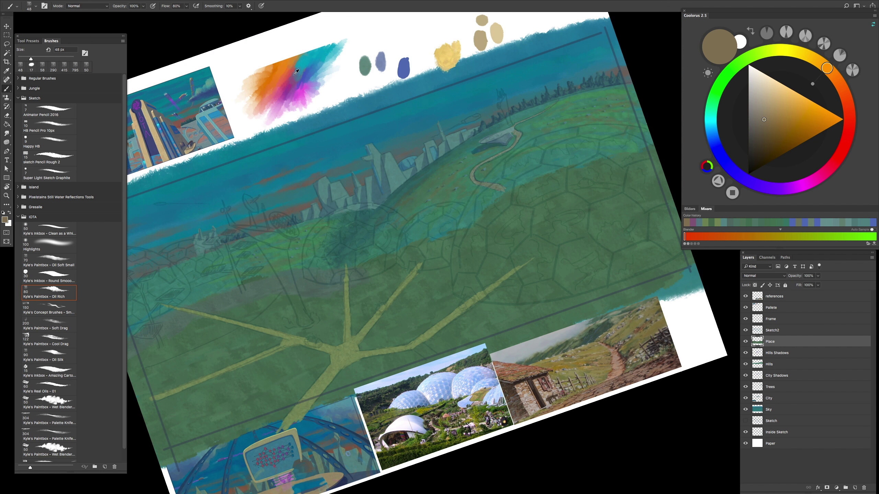
key(ctrl+z)
drag(555, 200, 547, 234)
click(757, 106)
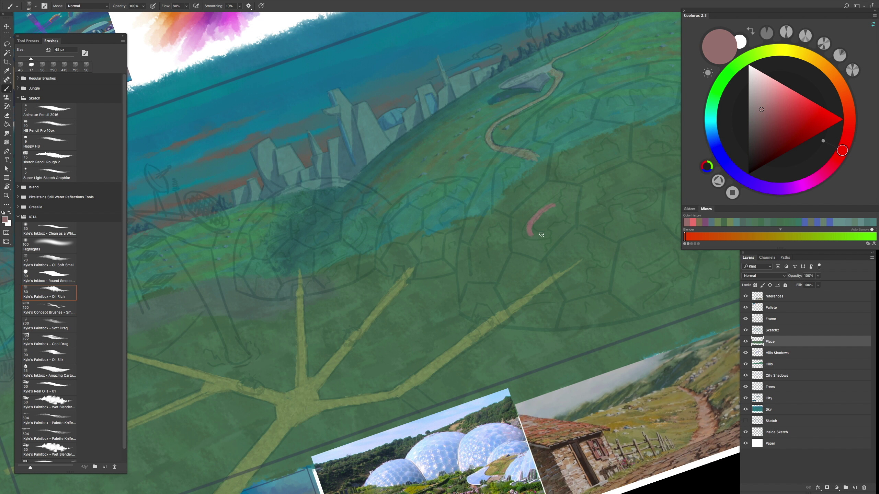
key(ctrl+z)
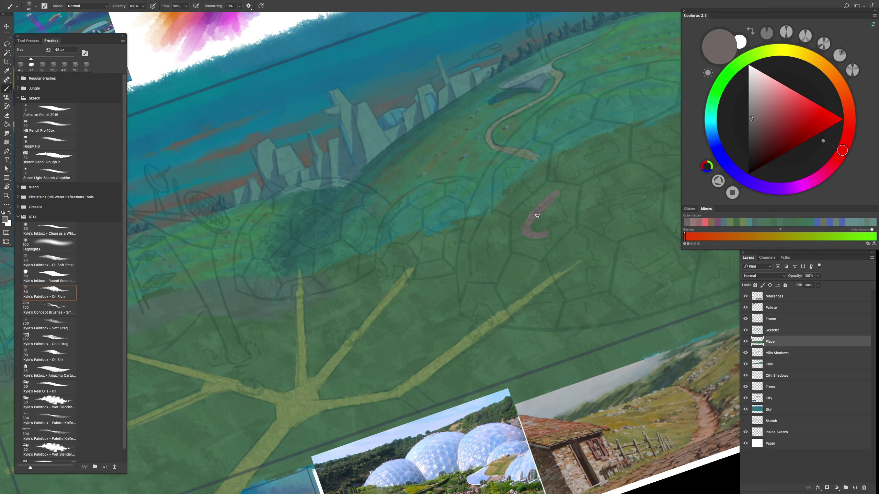
Step: Zoom in on the dome hill and resize the brush
key(ctrl+0)
key(ctrl+plus)
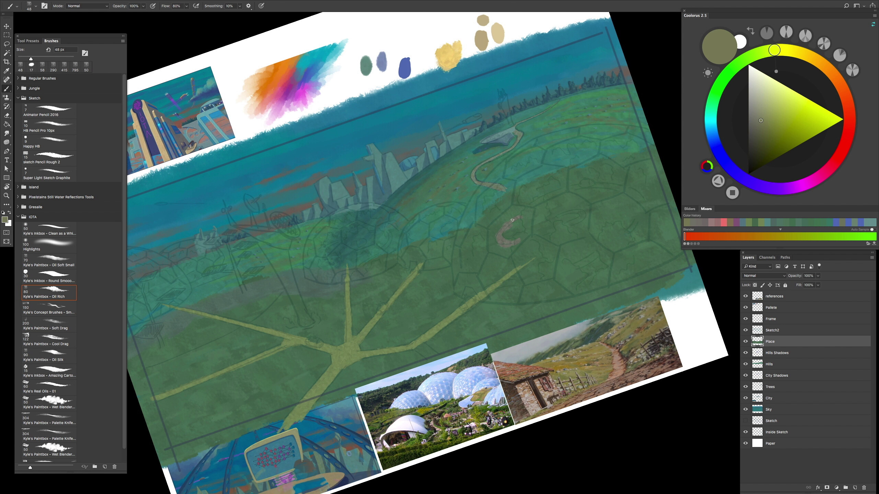
key(ctrl+plus)
key(ctrl+plus)
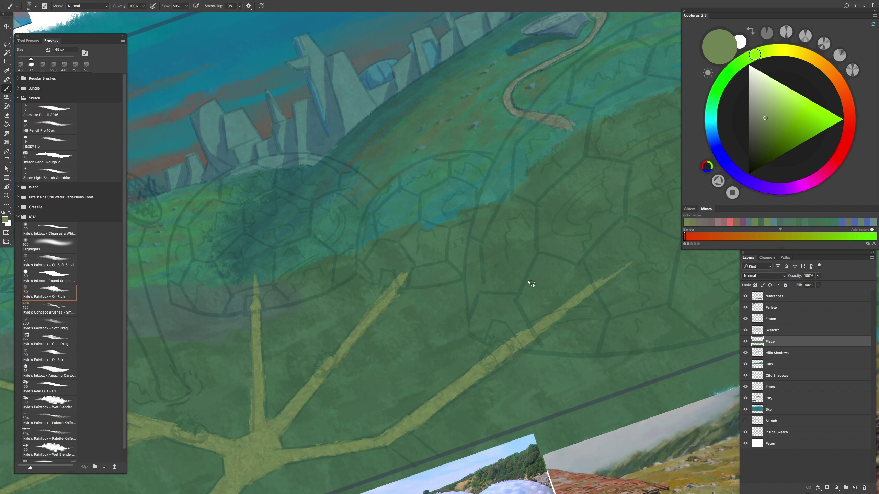
key(ctrl+plus)
drag(447, 194, 450, 195)
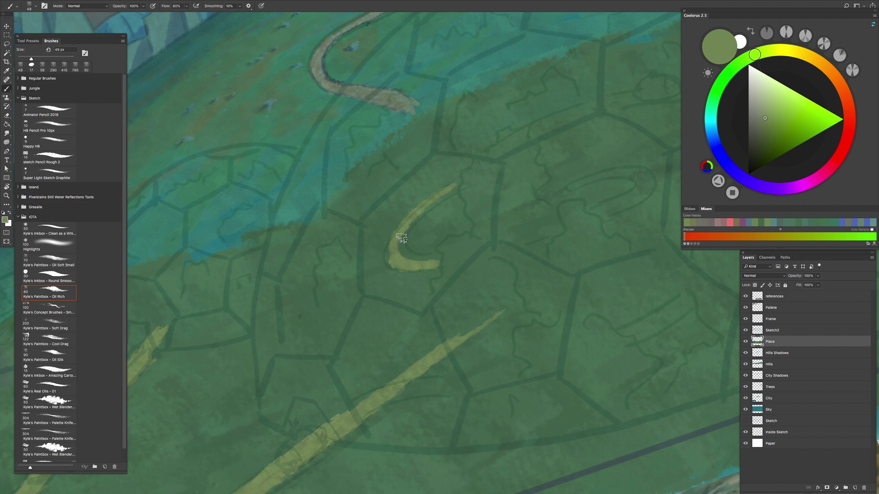
drag(445, 198, 349, 247)
Step: Paint yellow arcs along the dome top and strokes on its right side
drag(393, 227, 498, 177)
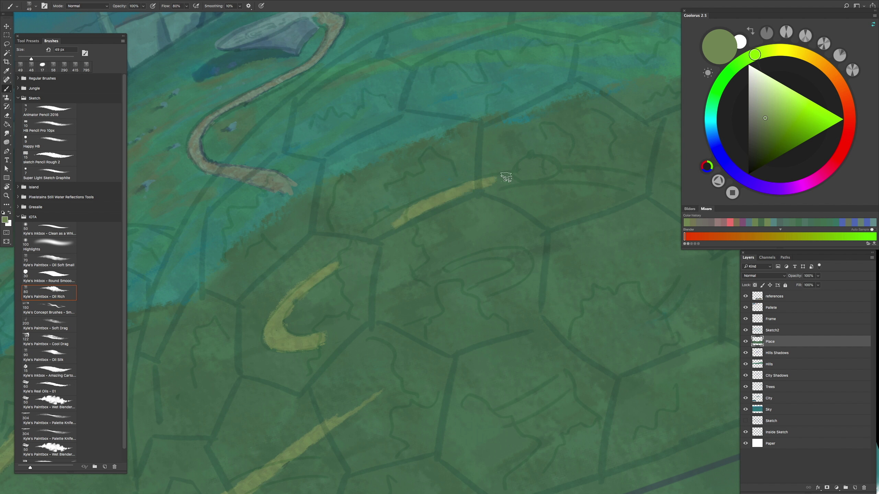
drag(620, 181, 346, 166)
mouse_move(128, 197)
mouse_down()
mouse_move(392, 146)
mouse_move(449, 187)
mouse_up()
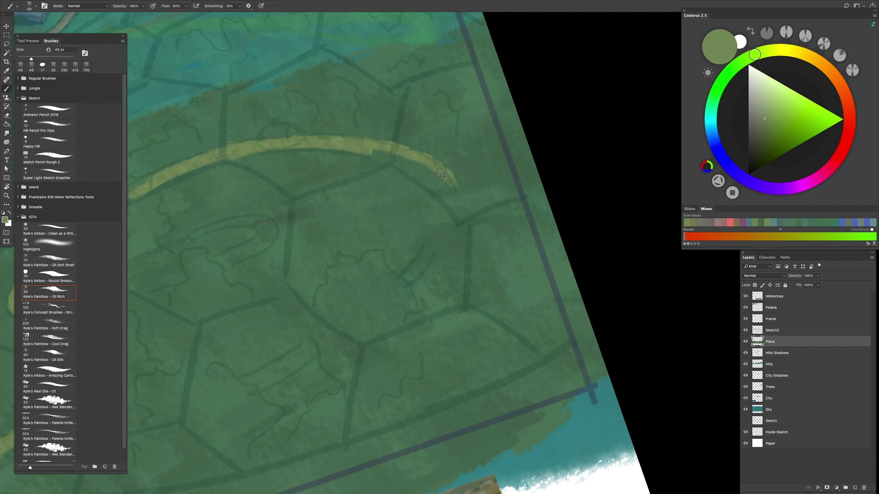
drag(405, 283, 449, 216)
mouse_move(431, 261)
mouse_down()
mouse_move(373, 291)
mouse_move(438, 256)
mouse_up()
drag(353, 307, 444, 244)
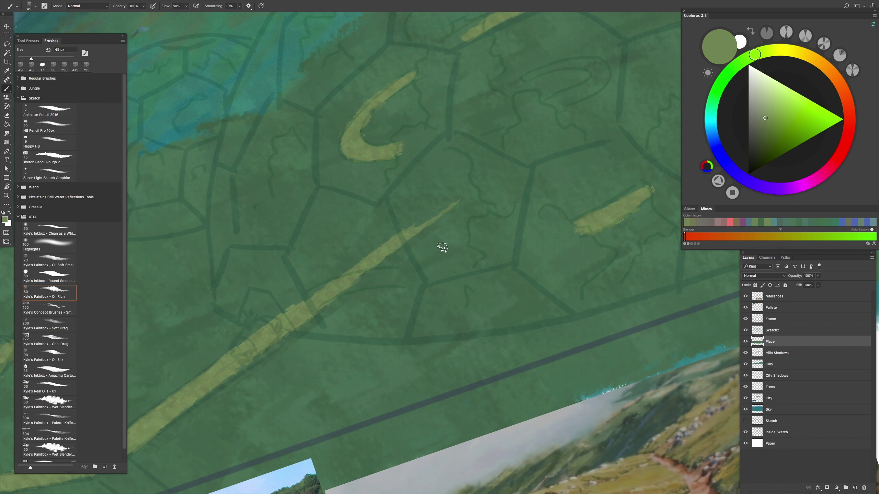
drag(403, 277, 325, 295)
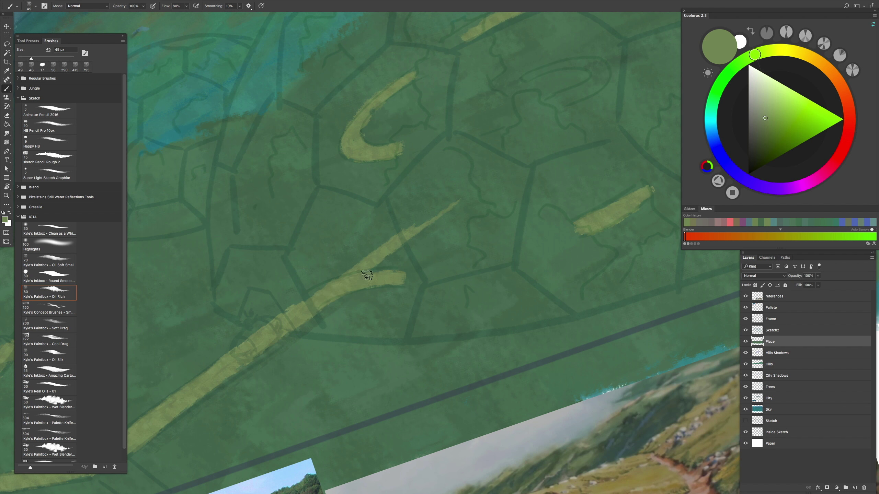
mouse_move(292, 332)
mouse_down()
mouse_move(414, 240)
mouse_move(447, 230)
mouse_move(346, 209)
mouse_up()
key(ctrl+z)
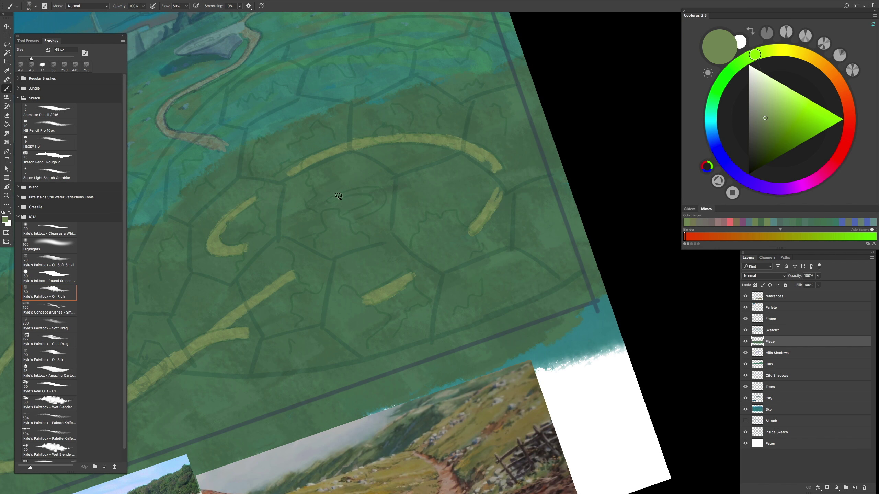
scroll(376, 201, down, 5)
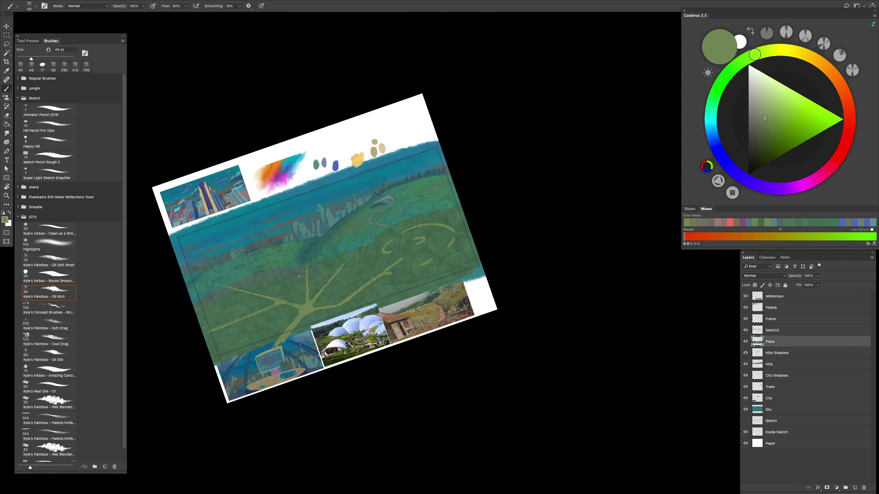
Step: Straighten the rotated view and add a new layer named Dome3 directly above the Place layer
key(r)
drag(359, 289, 372, 338)
scroll(370, 338, up, 4)
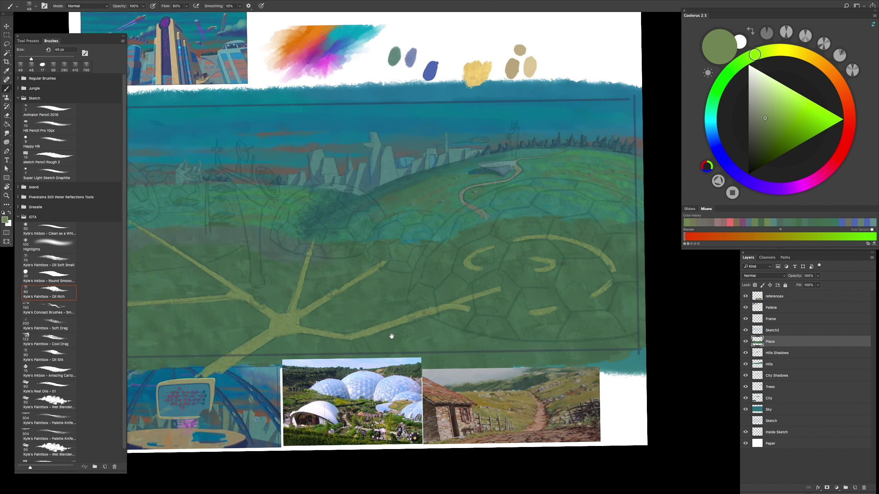
scroll(362, 324, down, 1)
key(b)
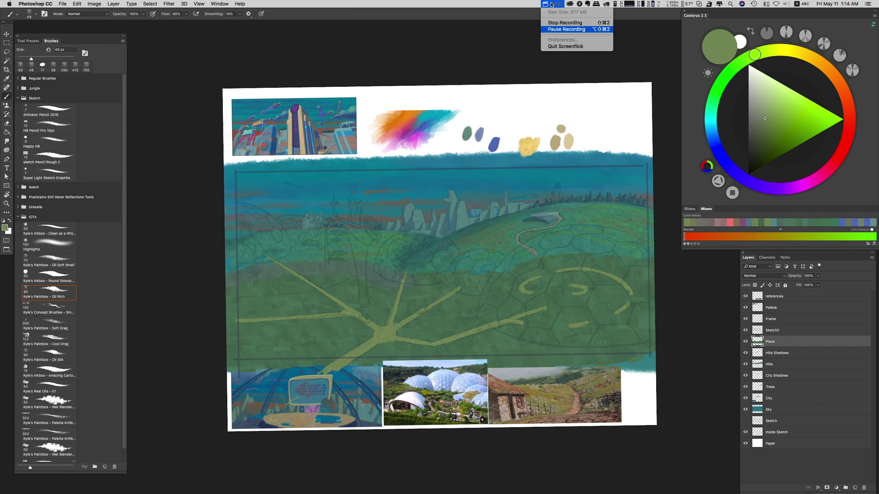
scroll(362, 239, up, 4)
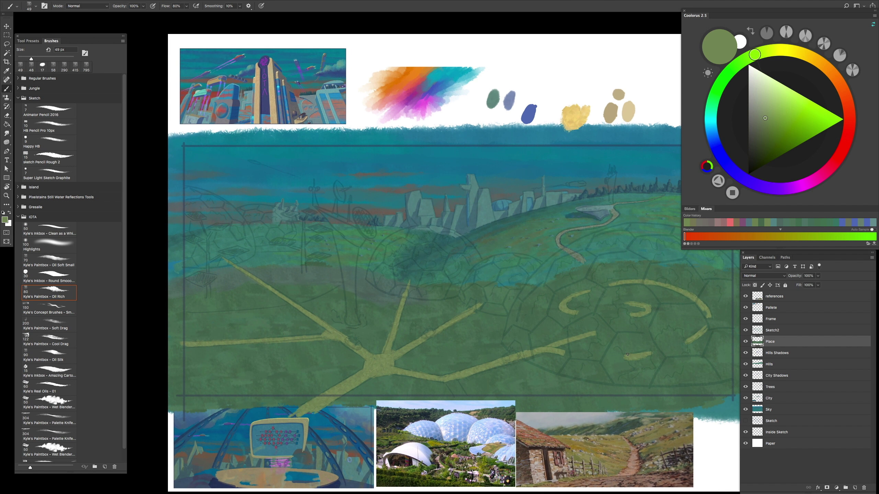
scroll(625, 355, up, 5)
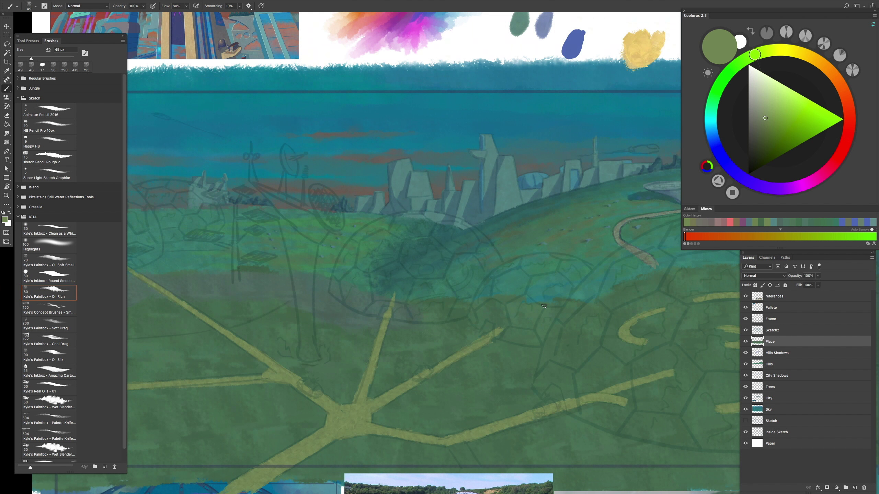
scroll(544, 306, up, 2)
click(855, 488)
scroll(640, 356, down, 3)
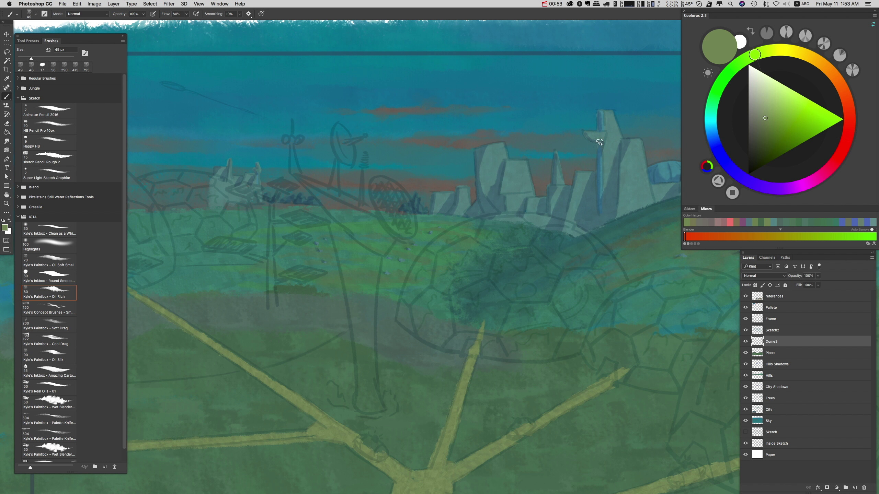
Step: Sample the teal-blue from the canvas and set up a soft oil brush at about 200 px
alt+click(540, 283)
drag(512, 276, 539, 276)
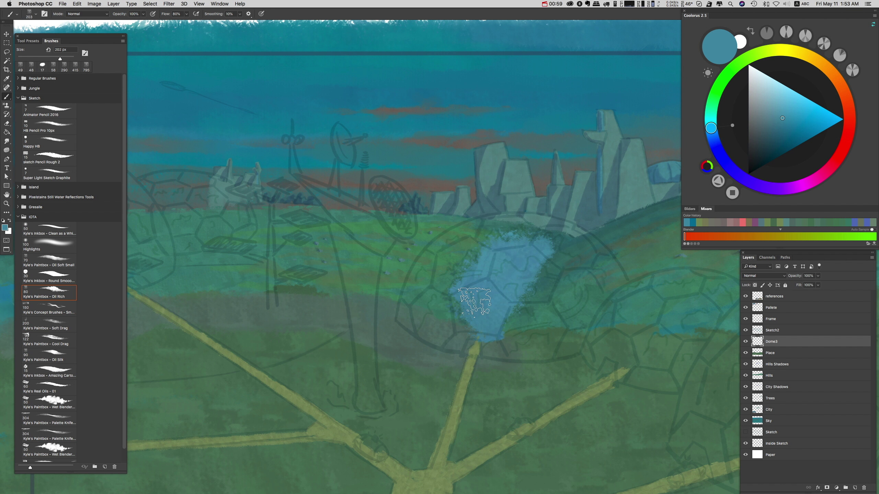
click(71, 259)
key(super+z)
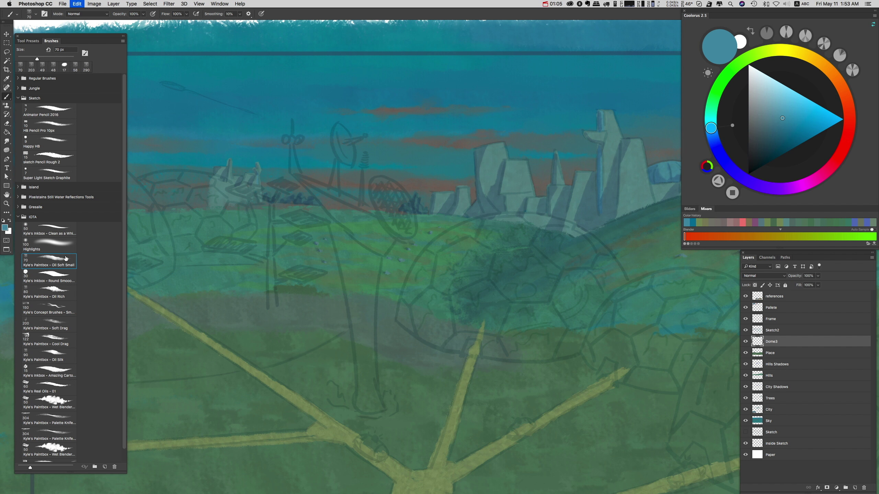
Step: Block in the dome's body, interior and bottom edge with light blue
drag(462, 285, 502, 254)
scroll(423, 334, up, 2)
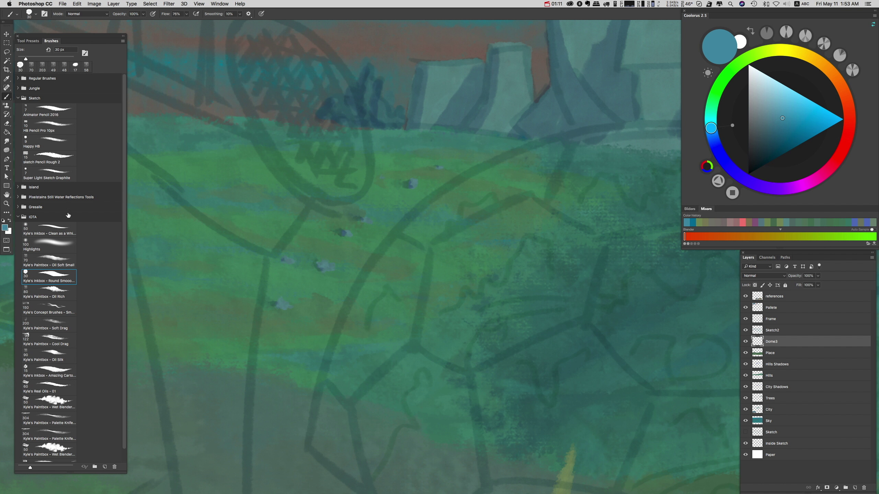
scroll(423, 334, down, 2)
mouse_move(432, 194)
mouse_down()
mouse_move(373, 264)
mouse_move(361, 318)
mouse_move(382, 342)
mouse_up()
mouse_move(443, 338)
mouse_down()
mouse_move(465, 353)
mouse_move(575, 346)
mouse_up()
key(bracketright)
key(bracketright)
key(bracketright)
key(bracketright)
key(bracketright)
mouse_move(646, 247)
mouse_down()
mouse_move(602, 331)
mouse_move(553, 274)
mouse_move(571, 317)
mouse_move(493, 341)
mouse_move(510, 329)
mouse_move(463, 284)
mouse_move(402, 302)
mouse_move(458, 344)
mouse_up()
Step: Paint the dome's left, upper-left and upper edges blue with a smaller brush
key(bracketleft)
key(bracketleft)
key(bracketleft)
key(bracketleft)
mouse_move(398, 271)
mouse_down()
mouse_move(332, 274)
mouse_move(315, 298)
mouse_up()
key(bracketleft)
key(bracketleft)
key(bracketleft)
drag(325, 263, 380, 179)
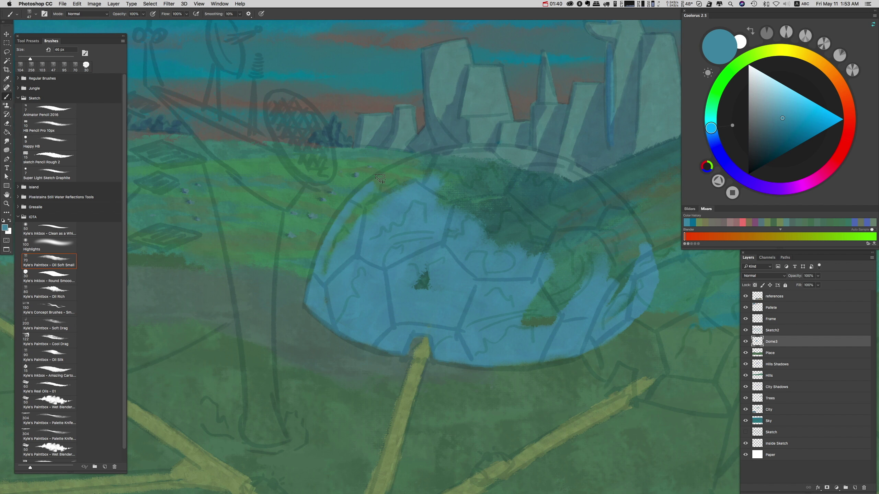
drag(339, 262, 363, 209)
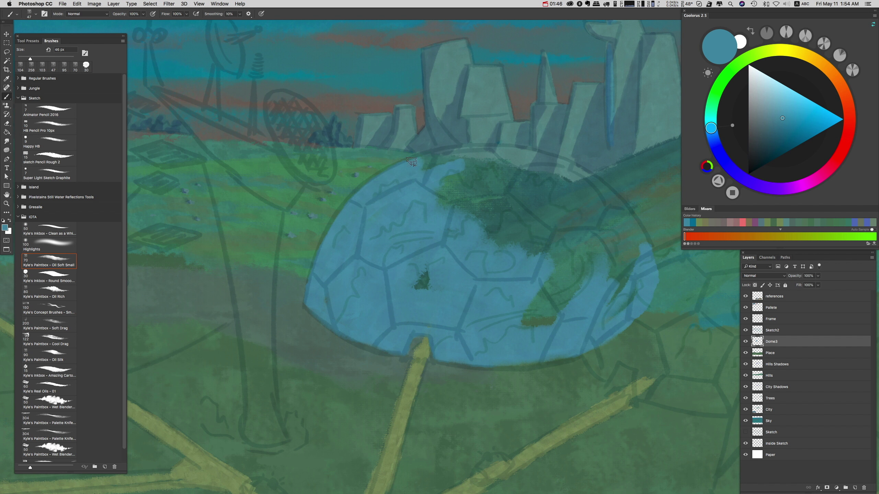
Step: Rotate the view to -75°, cover the remaining green patches with blue, then straighten the view
key(r)
mouse_move(411, 162)
mouse_down()
mouse_move(399, 277)
mouse_move(436, 291)
mouse_move(414, 255)
mouse_move(346, 311)
mouse_up()
key(b)
key(super+plus)
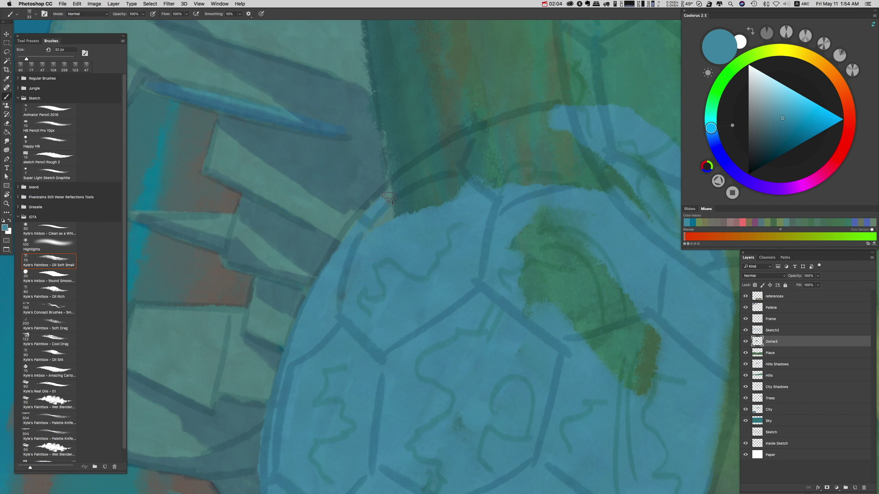
mouse_move(389, 198)
mouse_down()
mouse_move(484, 146)
mouse_move(450, 180)
mouse_move(500, 261)
mouse_move(571, 279)
mouse_move(632, 197)
mouse_move(573, 177)
mouse_move(631, 153)
mouse_up()
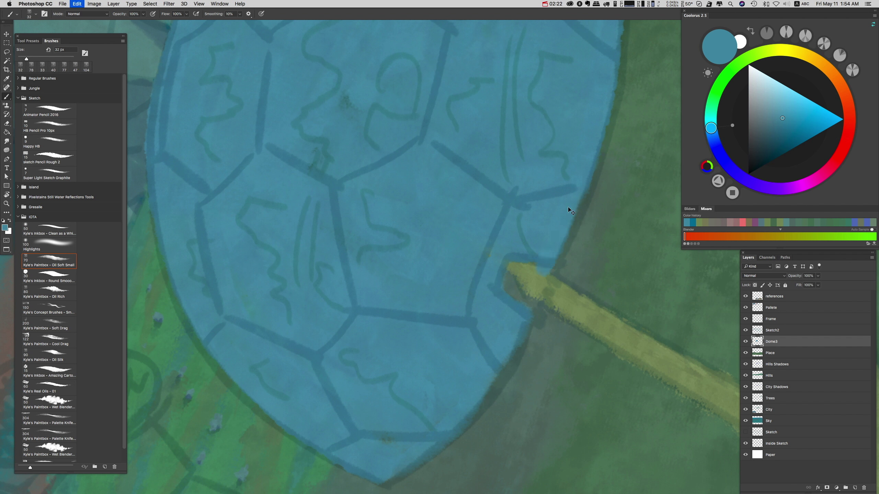
scroll(566, 220, down, 5)
scroll(567, 221, left, 3)
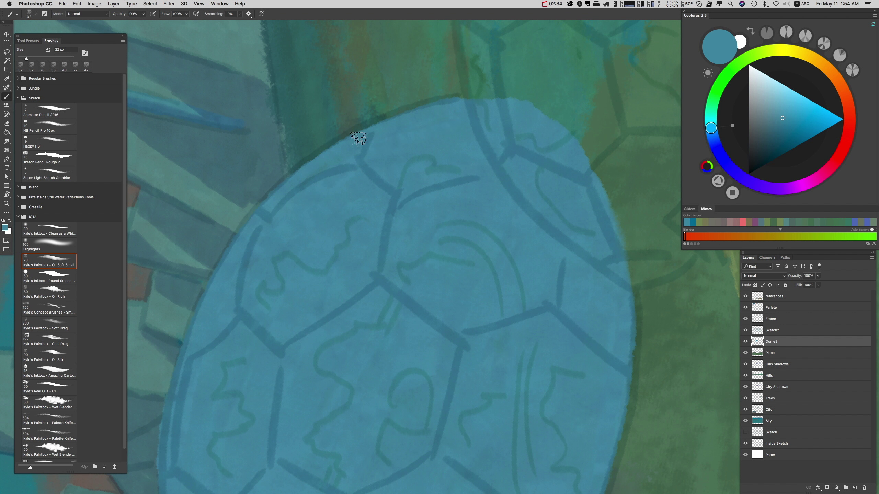
key(ctrl+minus)
key(r)
mouse_move(380, 208)
mouse_down()
mouse_move(438, 255)
mouse_move(333, 261)
mouse_move(411, 333)
mouse_up()
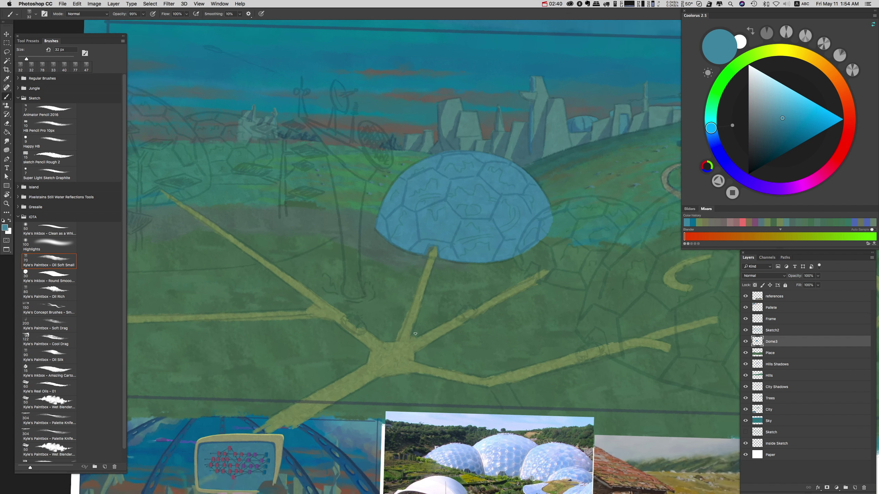
key(b)
key(ctrl+minus)
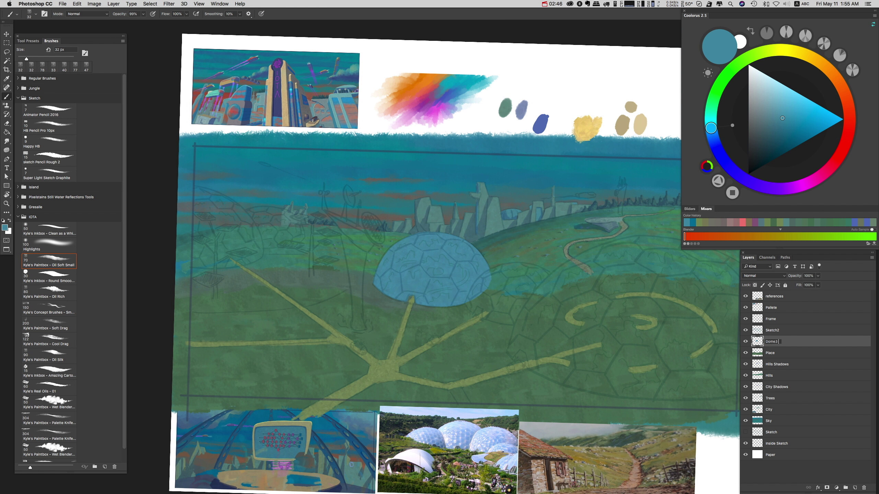
Step: Rename the layer Dome3 Glass and try Screen blending with adjusted opacity
text(Glass)
scroll(443, 257, right, 2)
drag(812, 286, 811, 286)
click(763, 276)
click(762, 323)
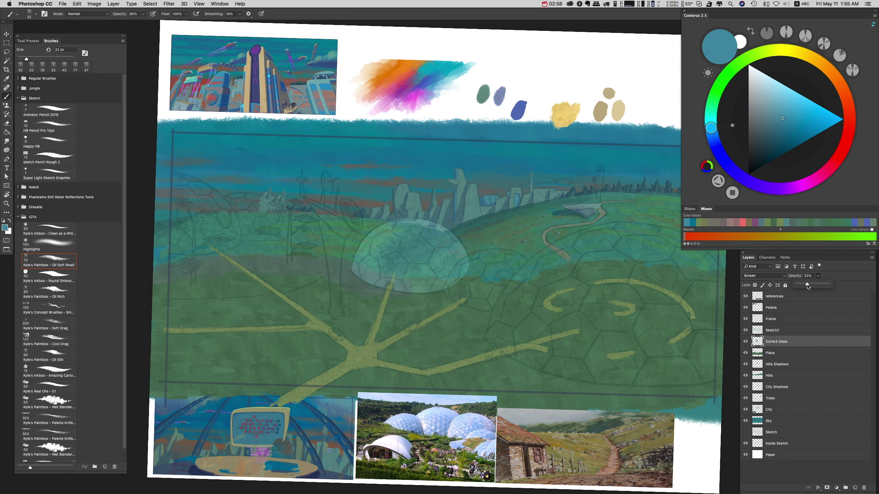
drag(560, 287, 559, 315)
key(ctrl+z)
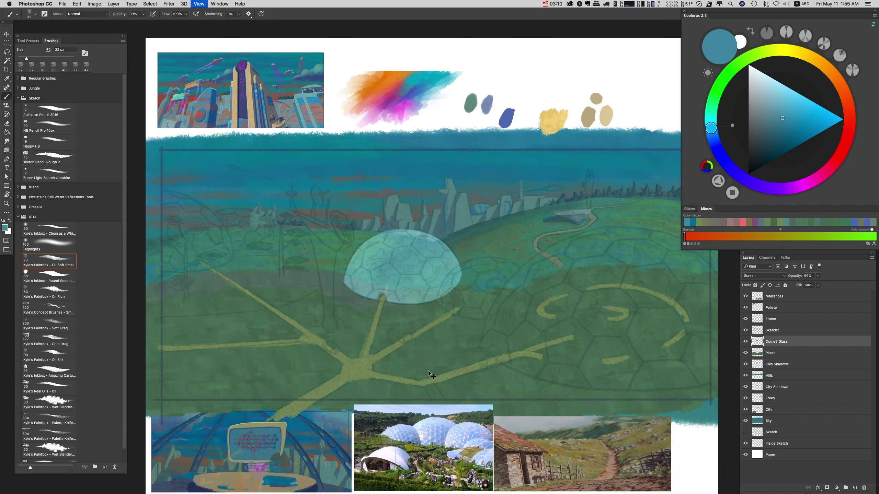
Step: After trying Overlay and Hard Light, set Dome3 Glass to Lighten at 61%, then add a new layer above
scroll(437, 360, up, 3)
click(763, 275)
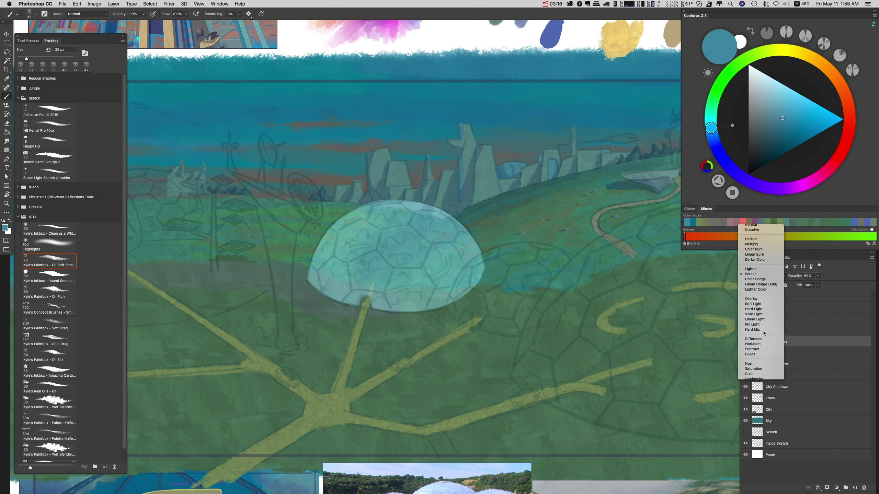
click(765, 298)
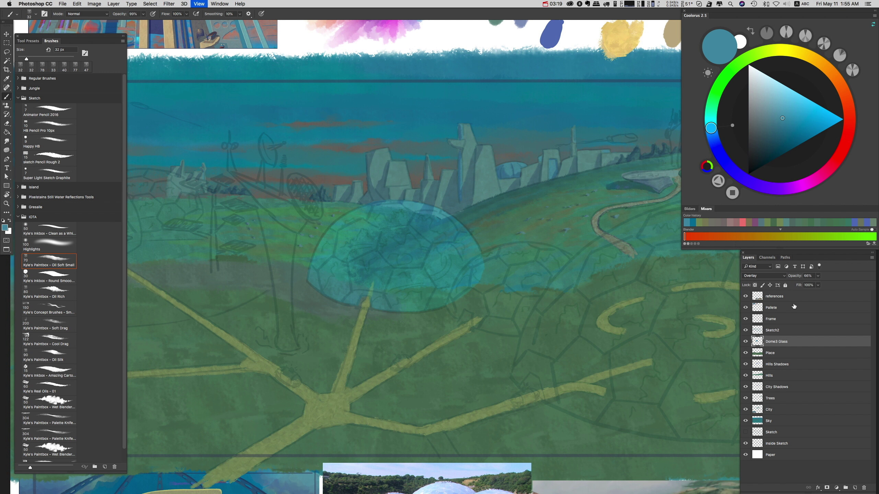
click(762, 276)
click(757, 286)
click(763, 276)
click(752, 235)
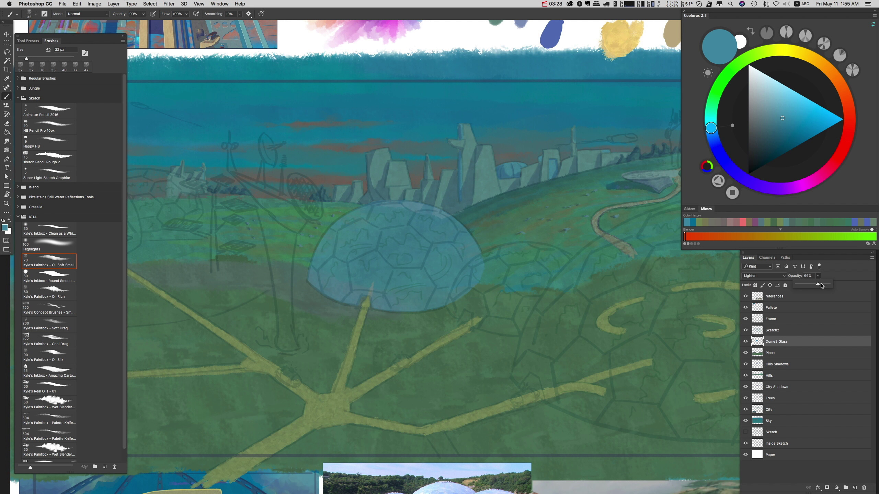
drag(821, 285, 819, 285)
click(854, 488)
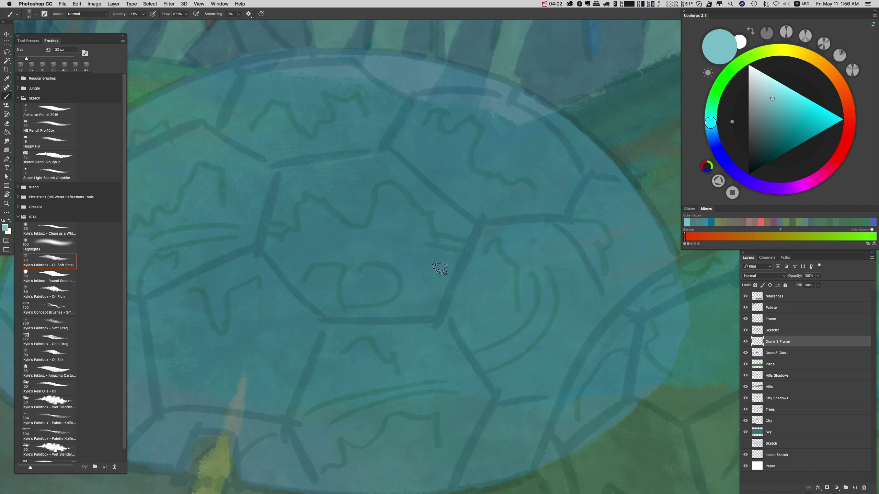
Step: With a 14 px brush, paint the first light cyan frame struts forming a V on the dome
key(bracketleft)
key(bracketleft)
drag(476, 228, 453, 298)
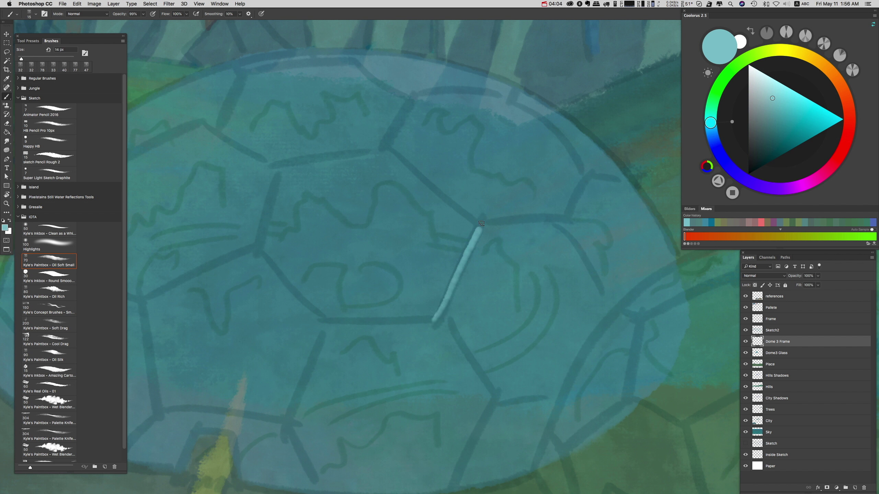
mouse_move(476, 223)
mouse_down()
mouse_move(448, 310)
mouse_move(424, 258)
mouse_up()
scroll(448, 311, down, 3)
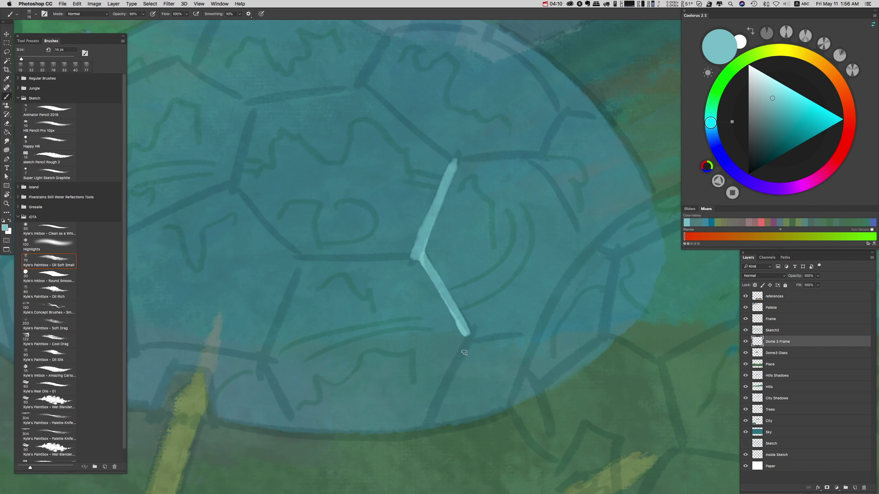
drag(470, 338, 424, 425)
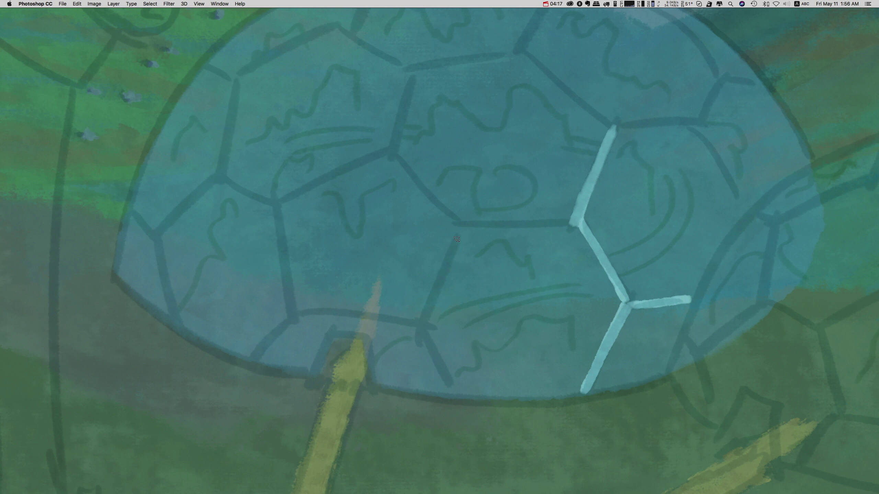
mouse_move(463, 229)
mouse_down()
mouse_move(423, 324)
mouse_move(431, 299)
mouse_move(457, 394)
mouse_up()
key(ctrl+z)
Step: Trace the hexagon's top and left edges along the sketch, redoing strokes until the pentagon closes
drag(463, 225, 554, 226)
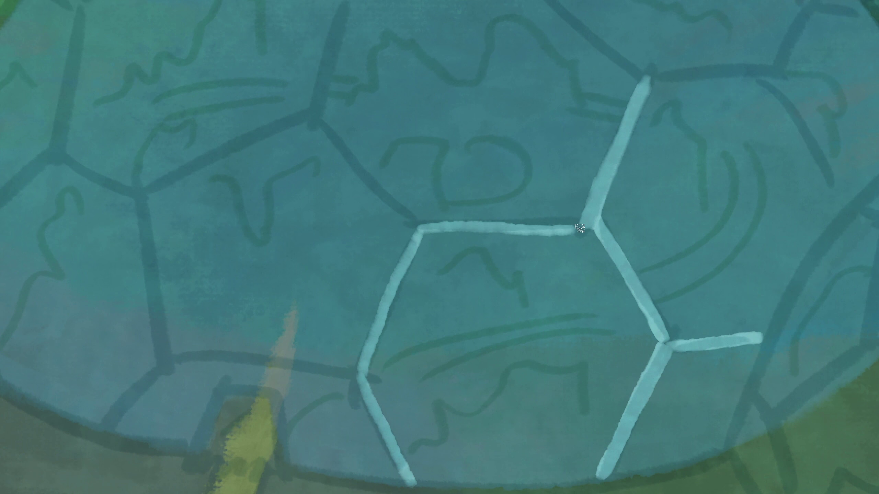
key(ctrl+z)
drag(417, 250, 493, 160)
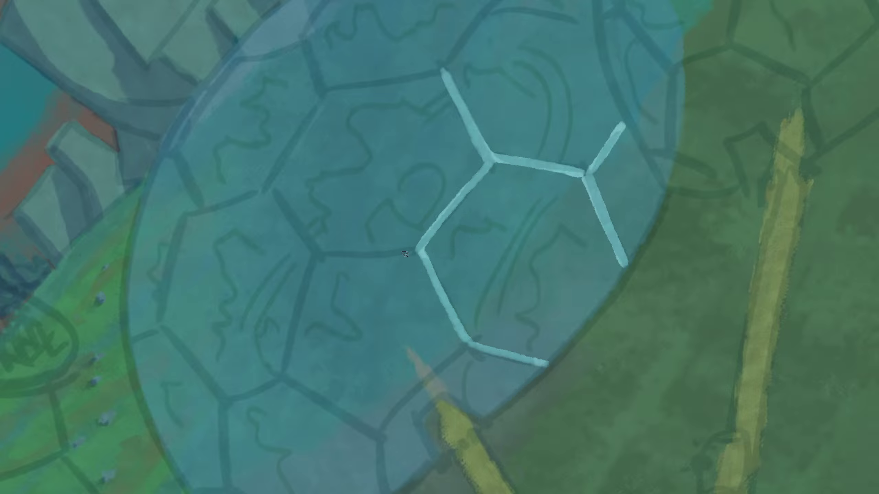
mouse_move(419, 251)
mouse_down()
mouse_move(319, 257)
mouse_move(284, 373)
mouse_up()
key(ctrl+z)
drag(453, 228, 404, 398)
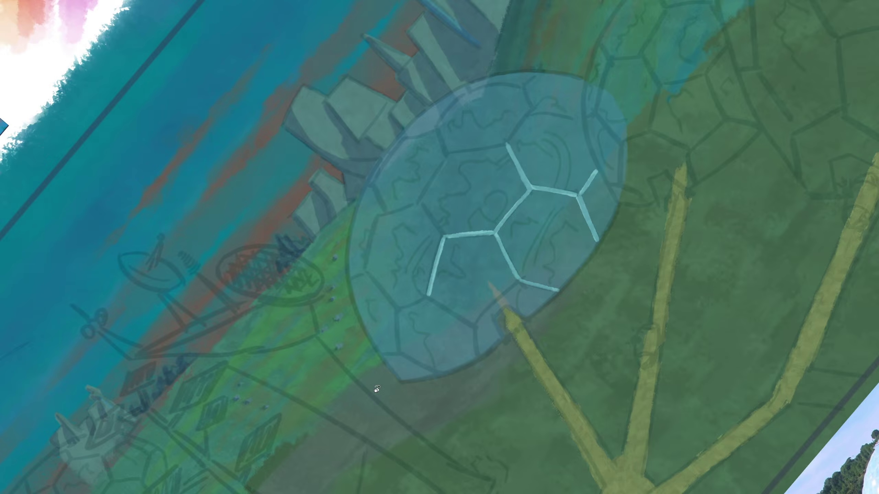
key(ctrl+z)
mouse_move(453, 136)
mouse_down()
mouse_move(402, 265)
mouse_move(403, 289)
mouse_up()
key(ctrl+z)
mouse_move(453, 137)
mouse_down()
mouse_move(409, 296)
mouse_move(317, 323)
mouse_up()
key(ctrl+z)
drag(463, 209, 623, 301)
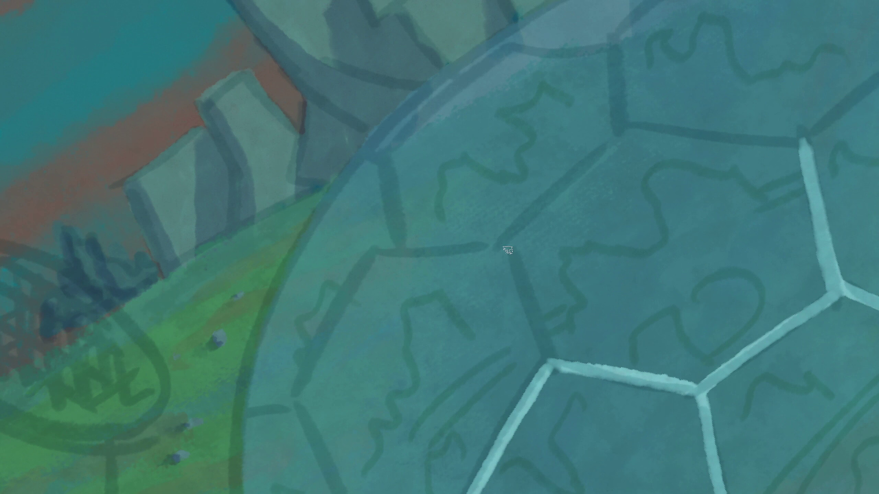
Step: Paint further hexagon edges on the dome shell, undoing the misplaced strokes
drag(426, 134, 440, 163)
mouse_move(500, 247)
mouse_down()
mouse_move(633, 127)
mouse_move(500, 246)
mouse_up()
key(ctrl+z)
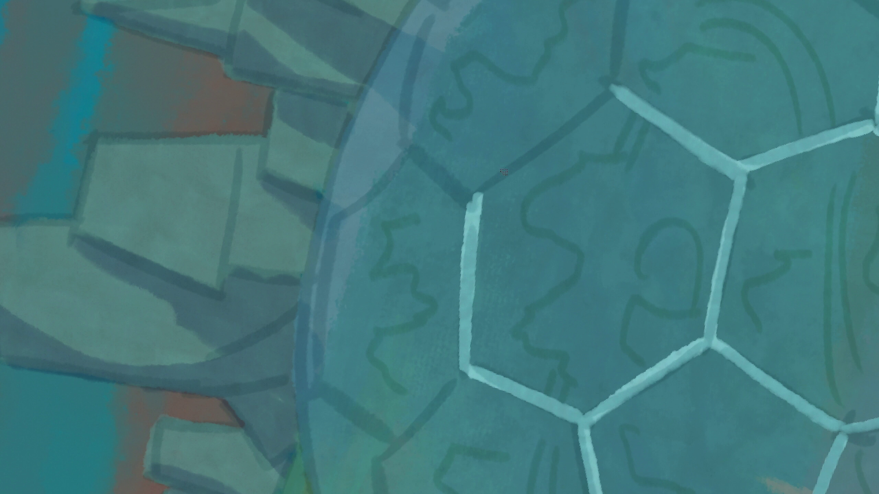
mouse_move(614, 88)
mouse_down()
mouse_move(474, 201)
mouse_move(496, 178)
mouse_up()
key(ctrl+z)
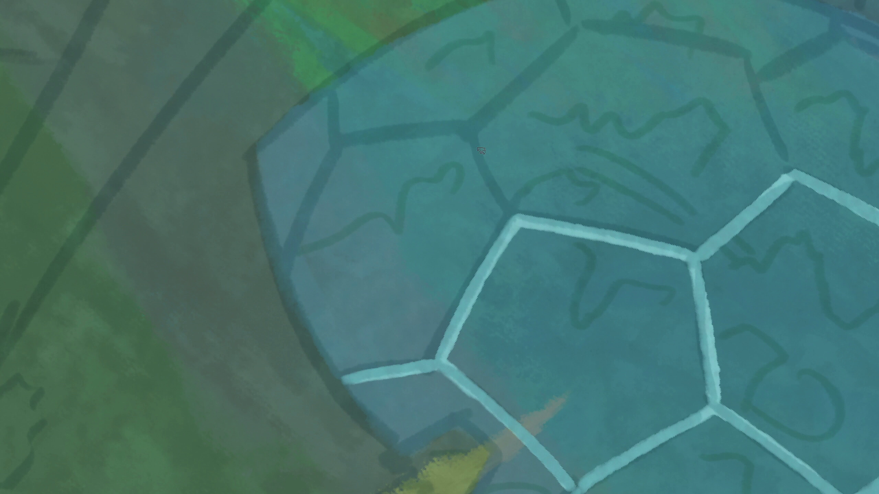
key(ctrl+z)
mouse_move(504, 208)
mouse_down()
mouse_move(469, 129)
mouse_move(515, 218)
mouse_up()
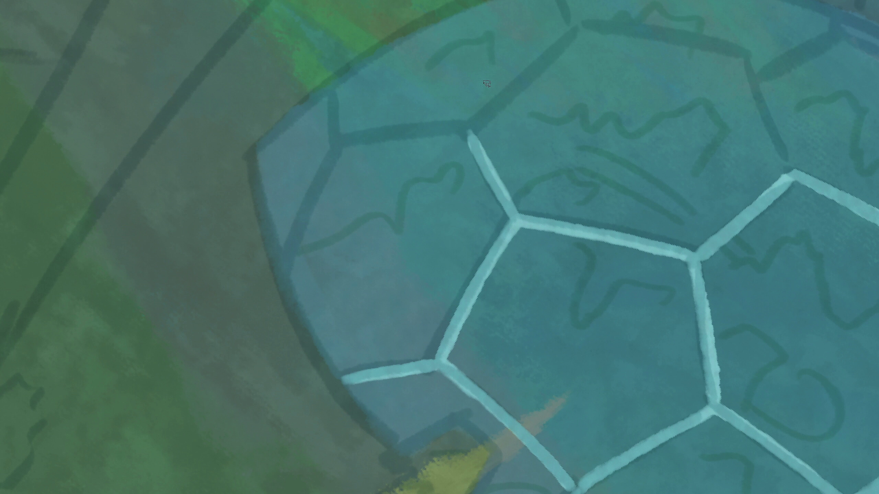
drag(470, 133, 578, 27)
drag(328, 87, 338, 140)
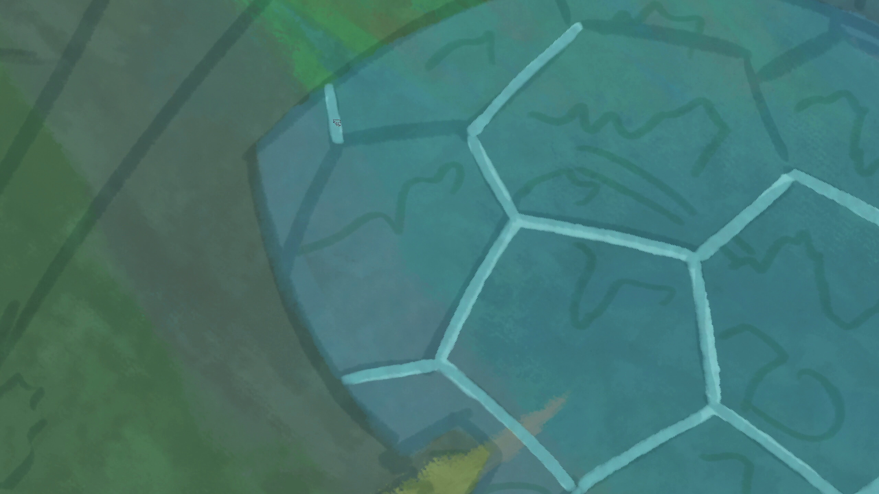
Step: Add more hexagon edges, a downward-running edge and a highlight along the dome rim
scroll(325, 185, down, 6)
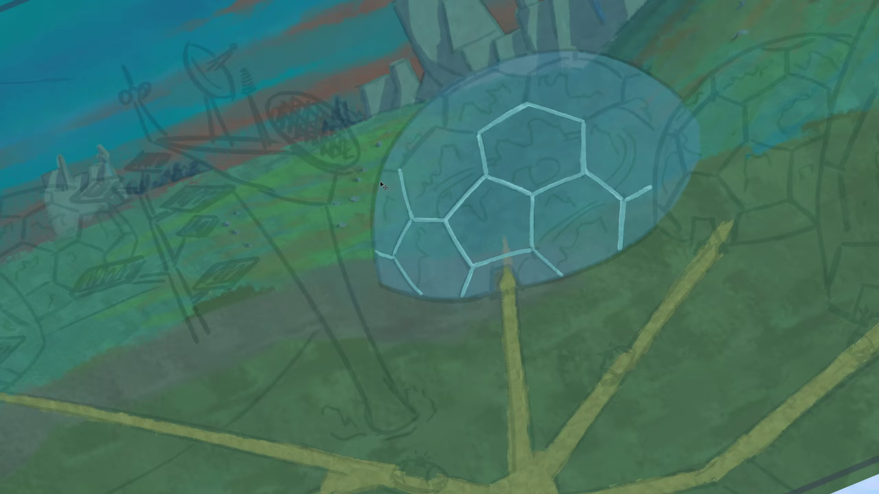
scroll(380, 182, up, 5)
drag(403, 177, 289, 301)
mouse_move(423, 77)
mouse_down()
mouse_move(408, 182)
mouse_move(523, 196)
mouse_up()
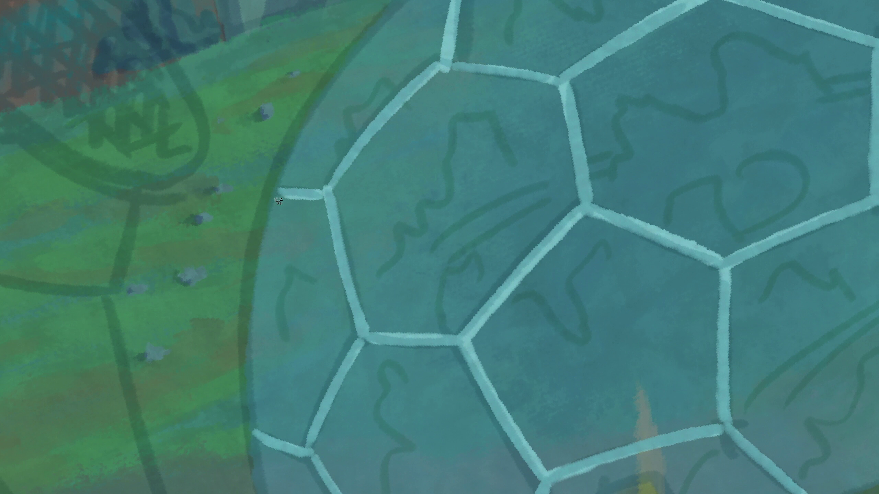
drag(278, 199, 255, 431)
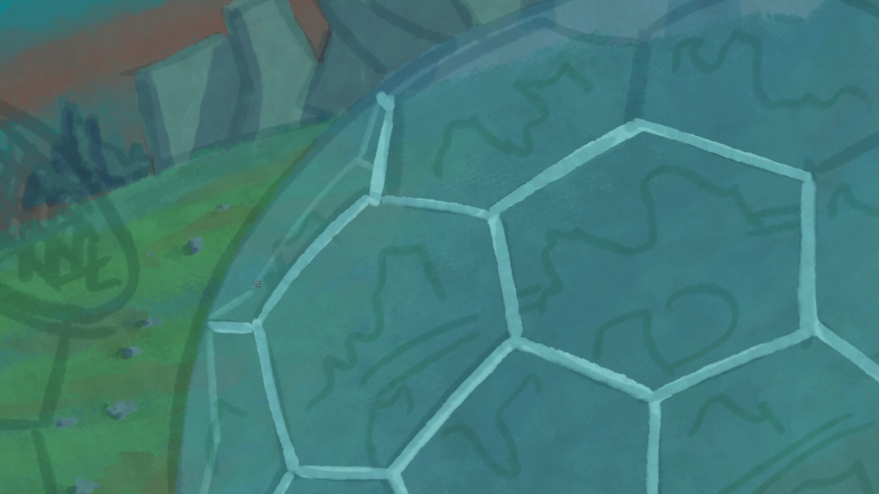
scroll(261, 279, down, 5)
scroll(373, 304, up, 5)
drag(357, 149, 493, 74)
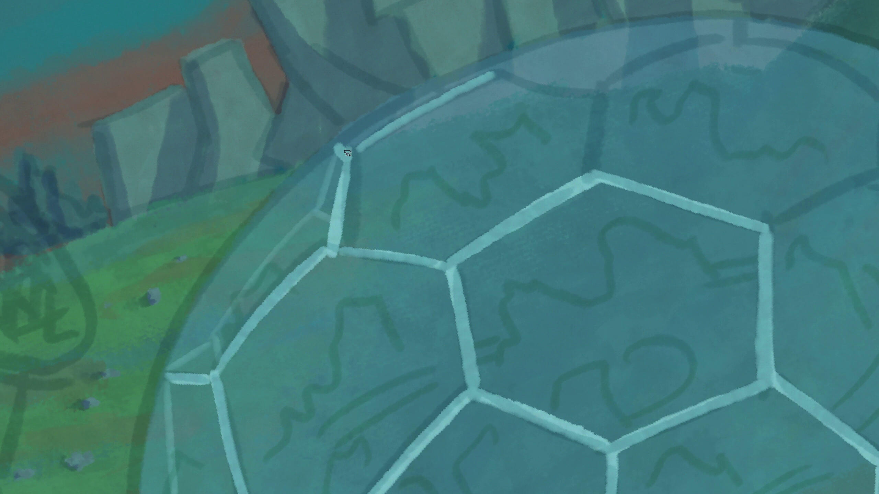
Step: Repaint the rim highlight brighter, stroke the top rim and join the left edge to the top junction
scroll(350, 153, down, 4)
scroll(543, 153, up, 4)
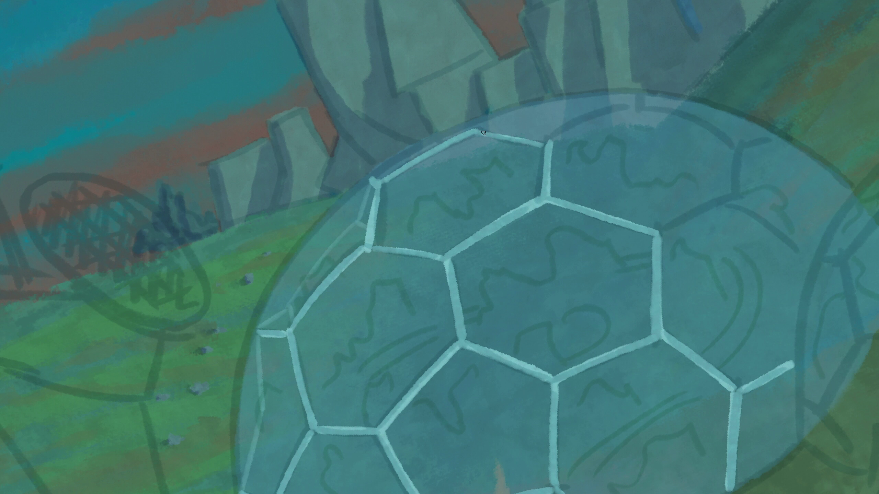
scroll(552, 140, down, 4)
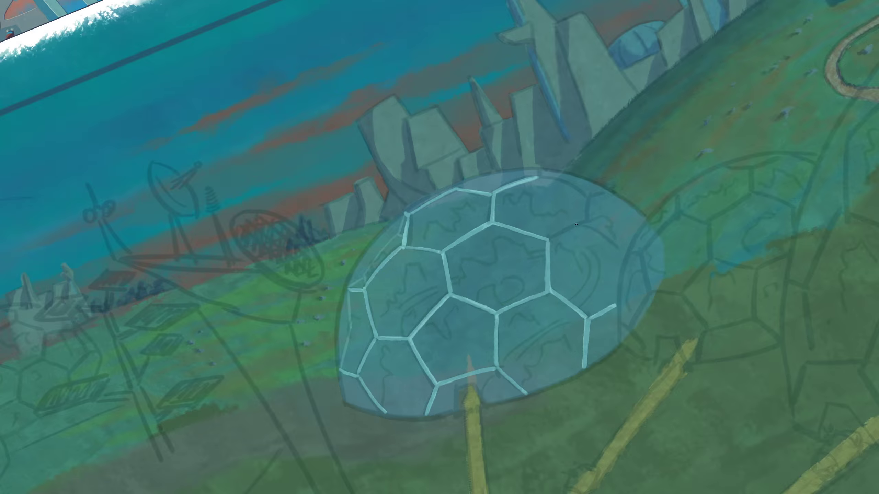
scroll(563, 219, up, 4)
mouse_move(463, 138)
mouse_down()
mouse_move(532, 105)
mouse_move(502, 194)
mouse_up()
drag(361, 95, 439, 55)
drag(339, 135, 390, 132)
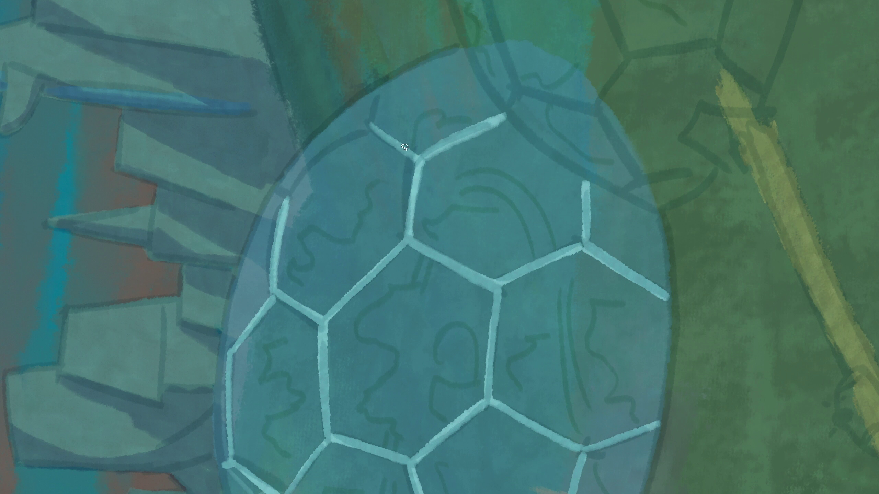
drag(282, 198, 362, 129)
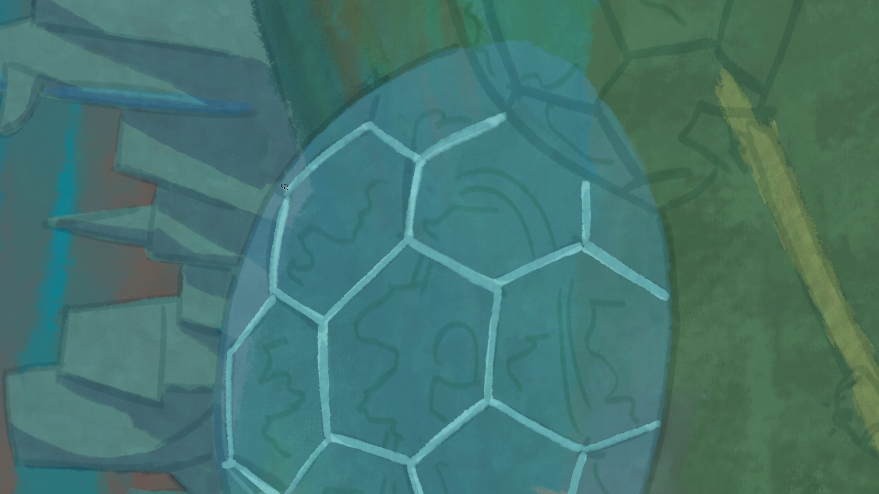
Step: Add a vertical rim stroke, a diagonal frame edge and a vertical edge, refining the top-left stroke
scroll(383, 83, down, 5)
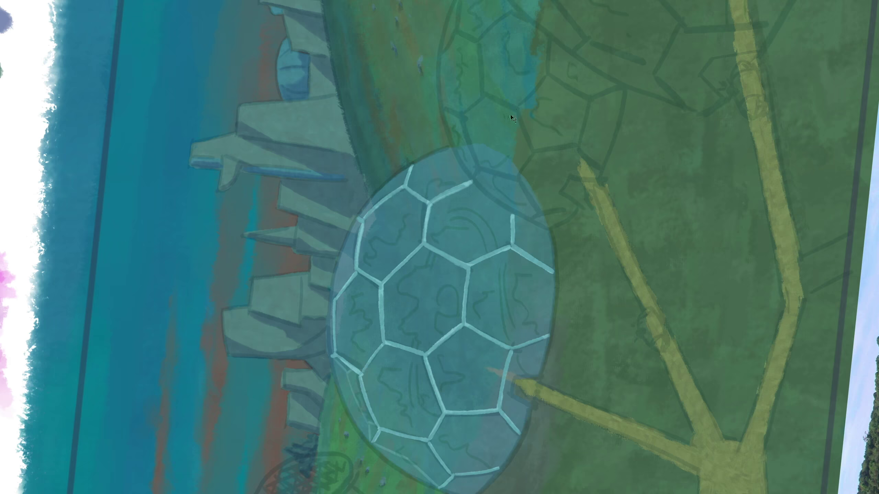
scroll(384, 82, up, 7)
drag(476, 194, 478, 268)
drag(367, 162, 463, 197)
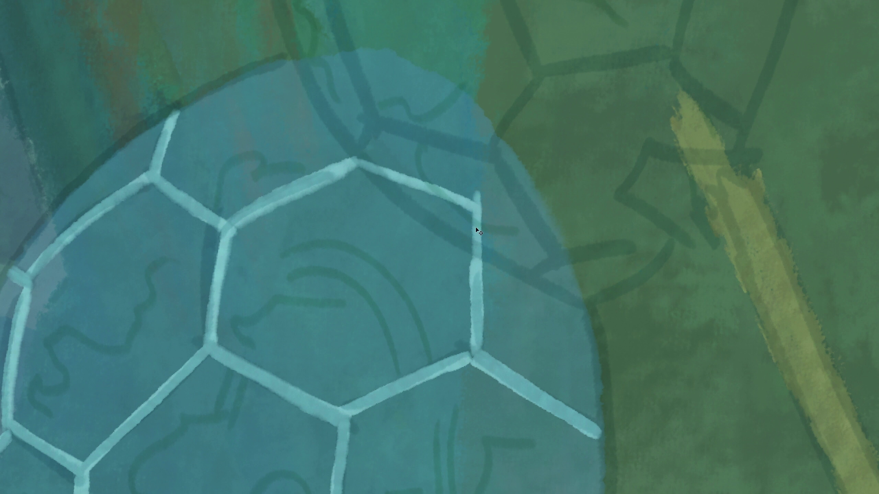
scroll(465, 202, down, 2)
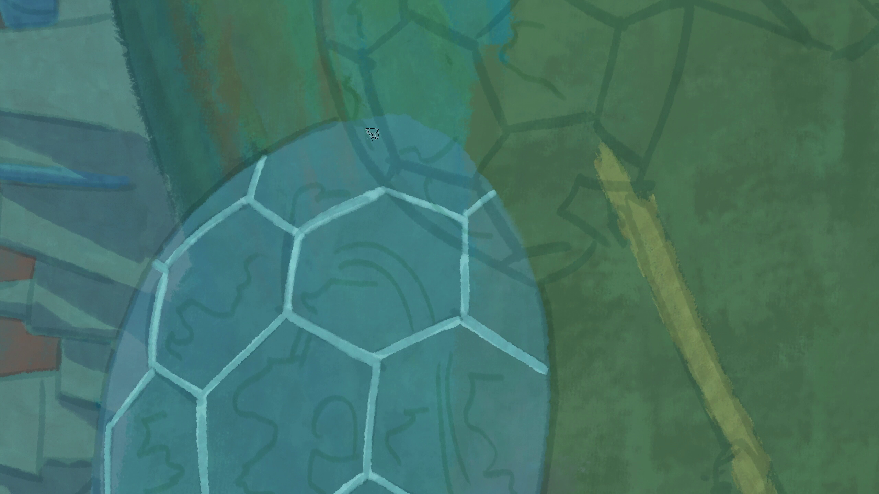
drag(389, 188, 385, 133)
scroll(484, 218, down, 3)
scroll(484, 218, up, 3)
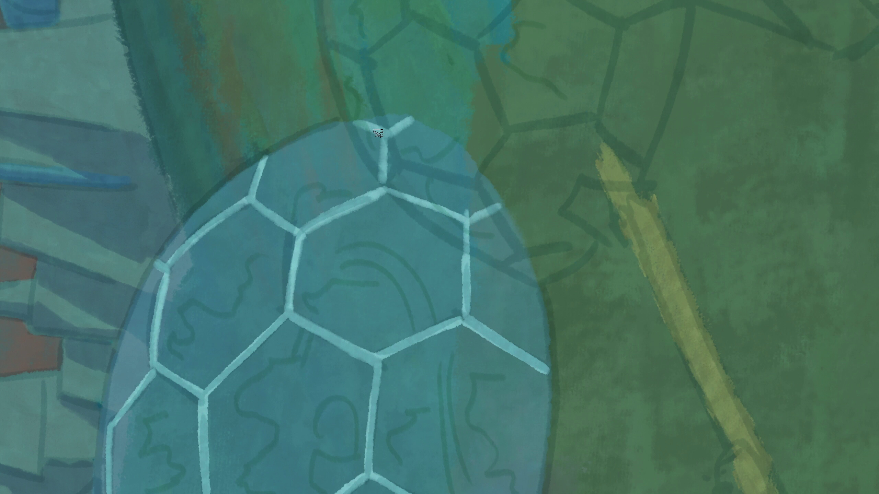
drag(288, 158, 295, 193)
Step: Touch up the light strokes along the dome's left and upper-left edges
scroll(301, 194, left, 5)
scroll(301, 194, down, 3)
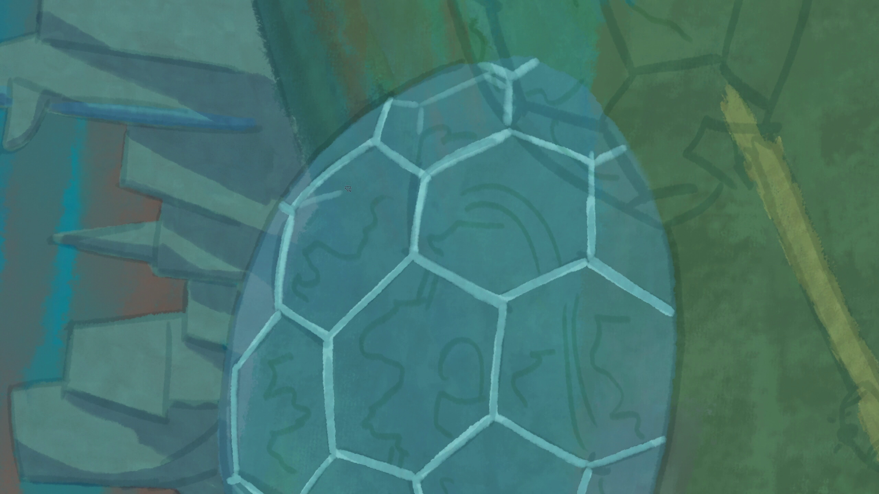
scroll(348, 246, down, 5)
scroll(364, 187, left, 3)
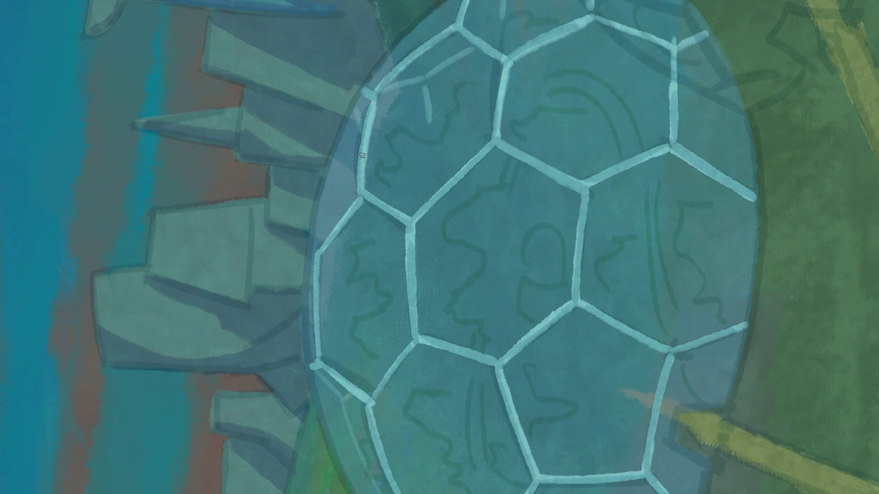
drag(339, 262, 361, 244)
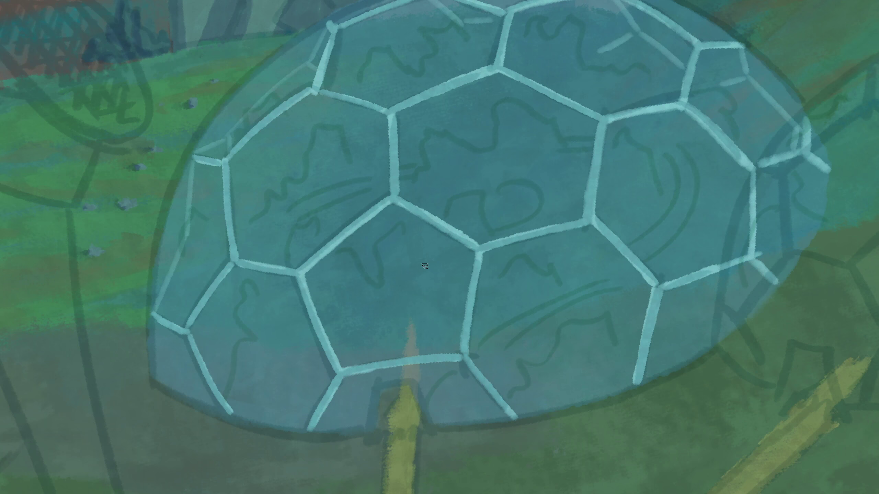
key(ctrl+0)
drag(491, 311, 461, 324)
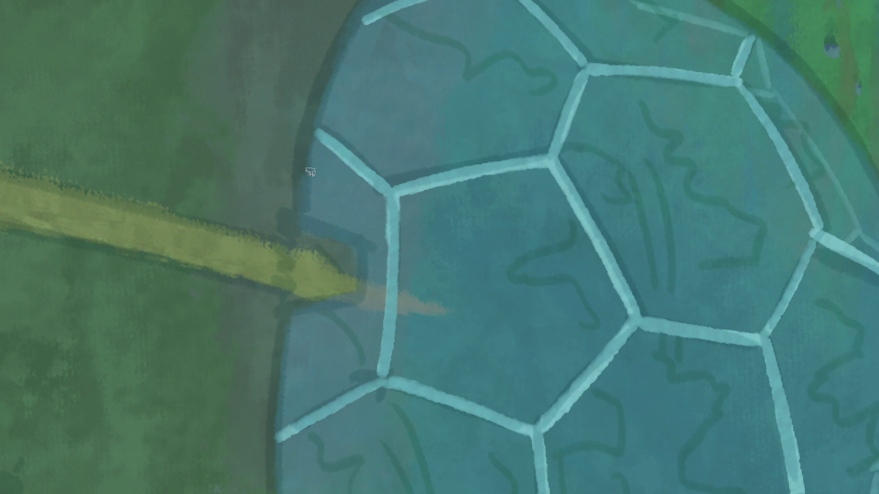
drag(314, 134, 295, 235)
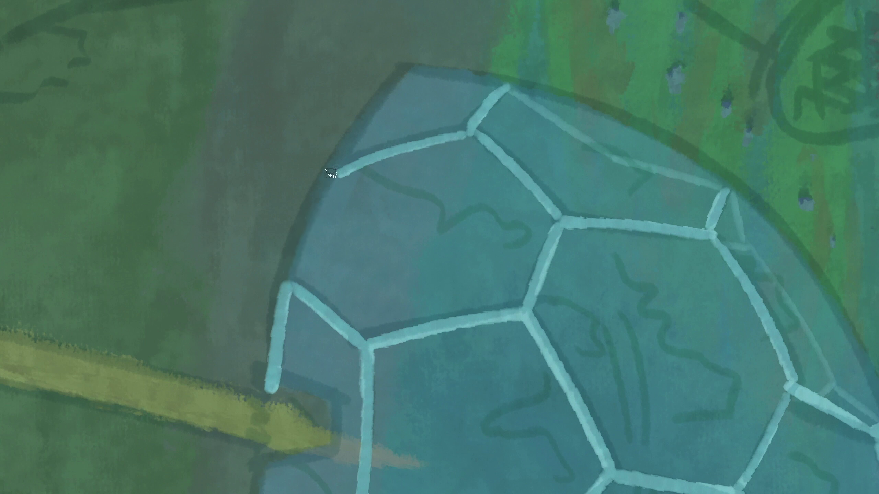
mouse_move(330, 173)
mouse_down()
mouse_move(366, 112)
mouse_move(404, 81)
mouse_move(367, 112)
mouse_move(334, 171)
mouse_up()
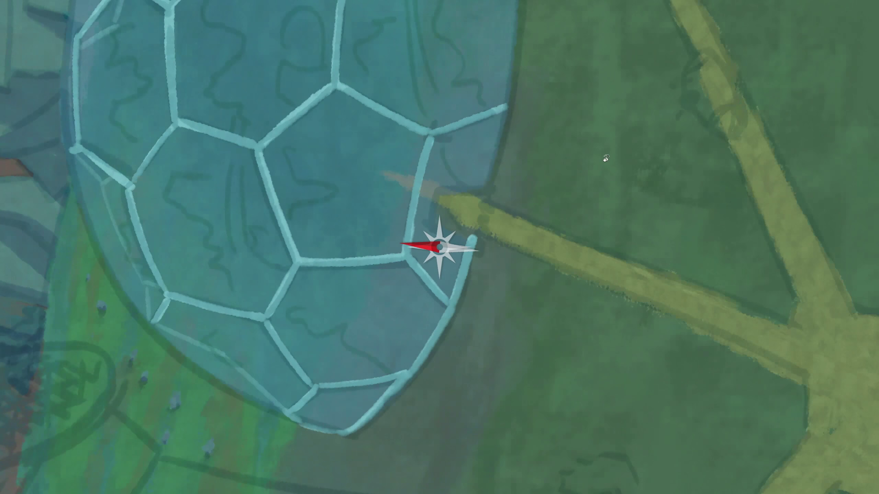
Step: Paint a light-blue highlight along the dome's right edge, rotating the view around it
drag(605, 158, 540, 122)
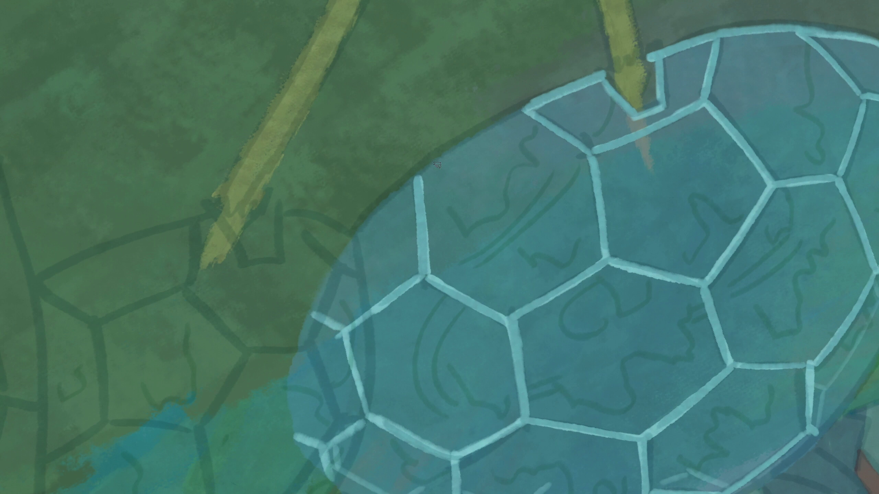
scroll(528, 107, left, 3)
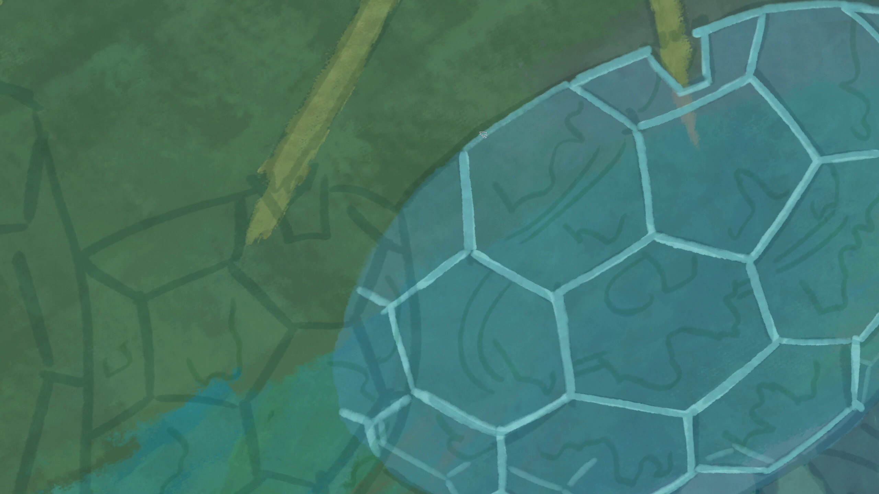
drag(431, 194, 493, 160)
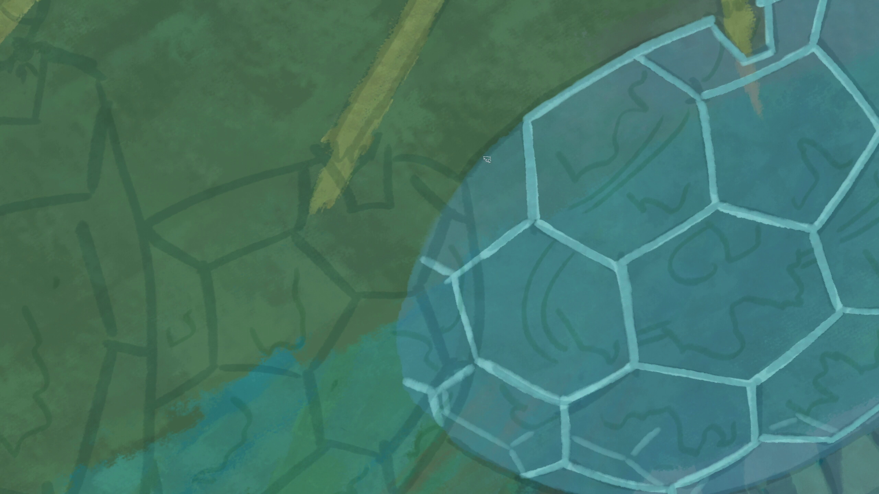
scroll(486, 160, up, 3)
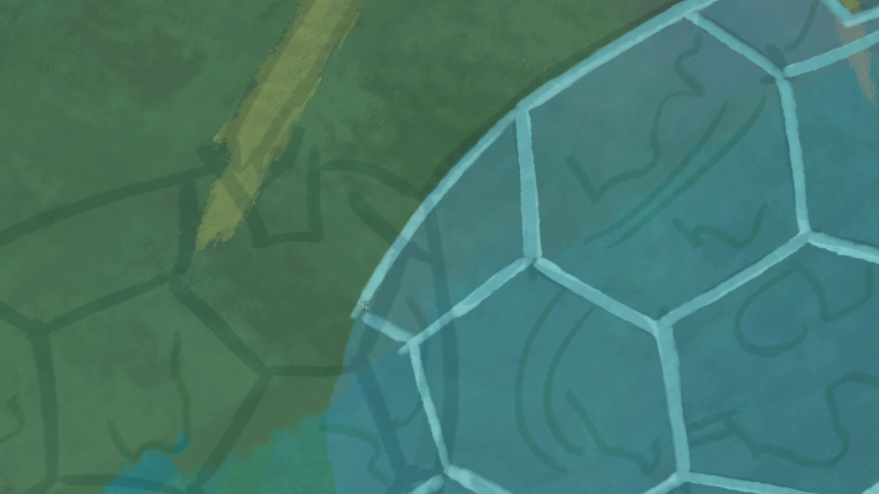
scroll(464, 192, down, 5)
scroll(431, 213, up, 4)
drag(419, 245, 404, 197)
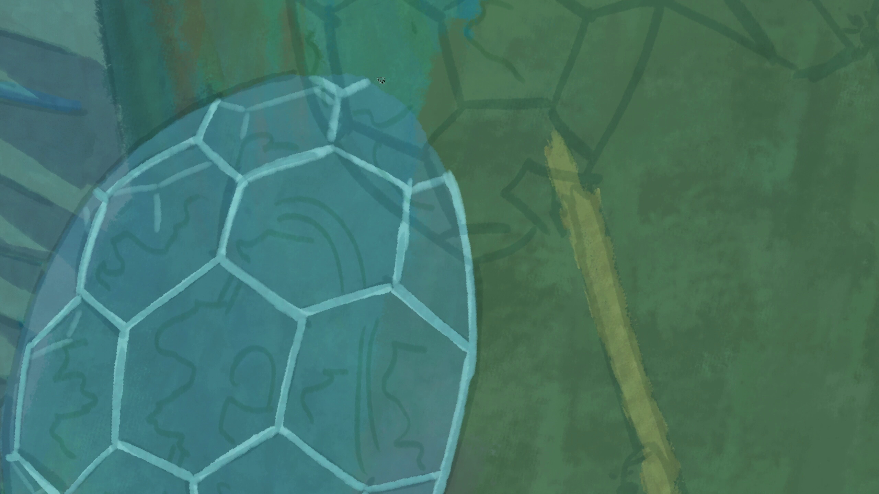
drag(382, 83, 454, 181)
drag(298, 74, 300, 140)
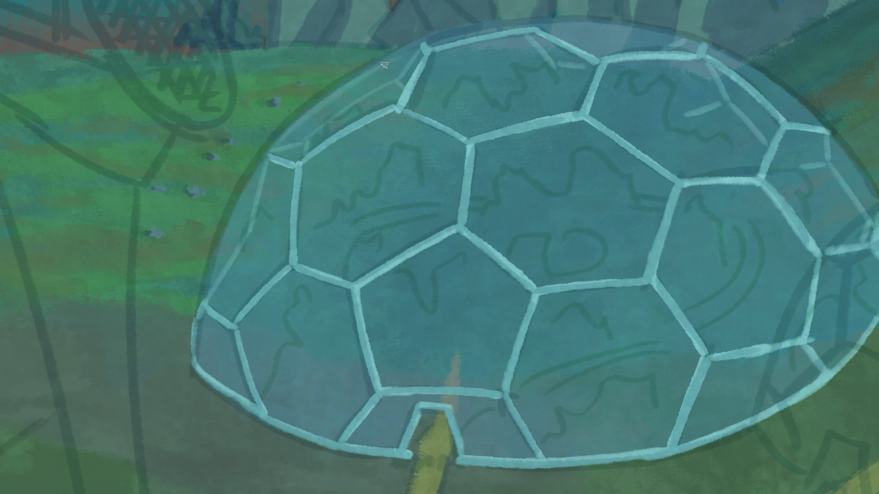
drag(259, 173, 525, 212)
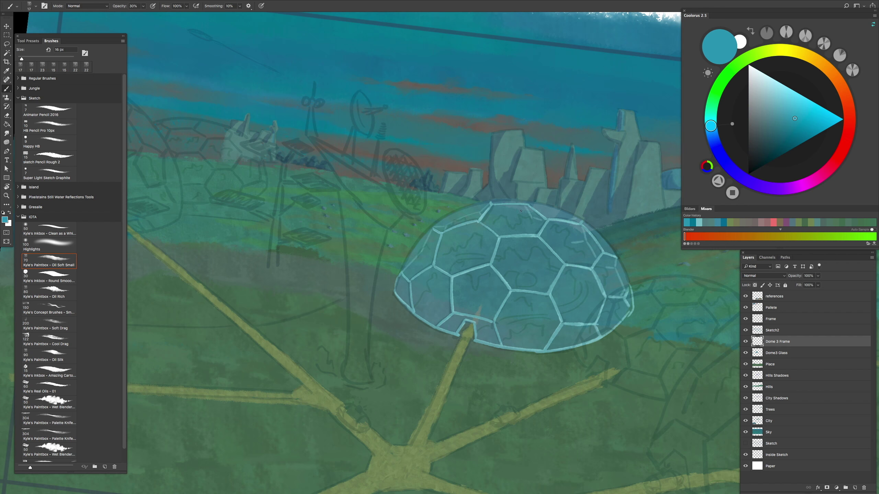
Step: Pick a lighter cyan for the highlights
scroll(407, 230, up, 5)
click(798, 116)
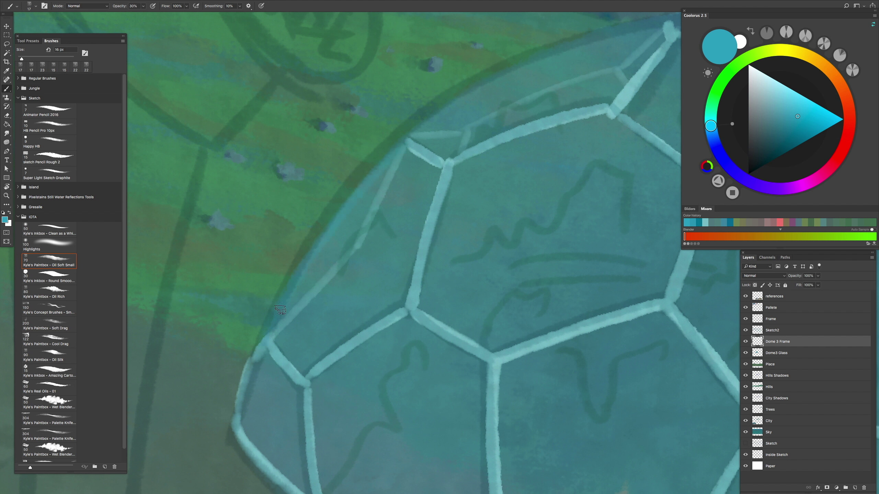
scroll(250, 370, down, 3)
scroll(490, 138, up, 3)
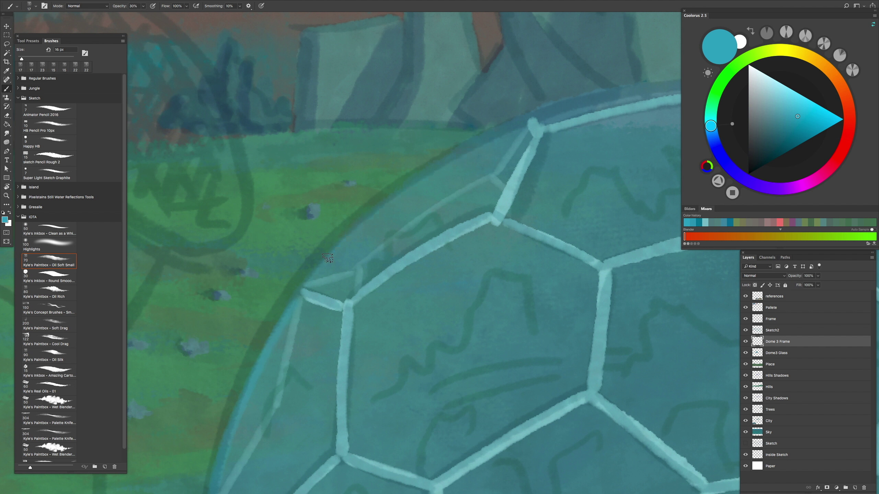
scroll(325, 283, down, 3)
scroll(410, 129, up, 3)
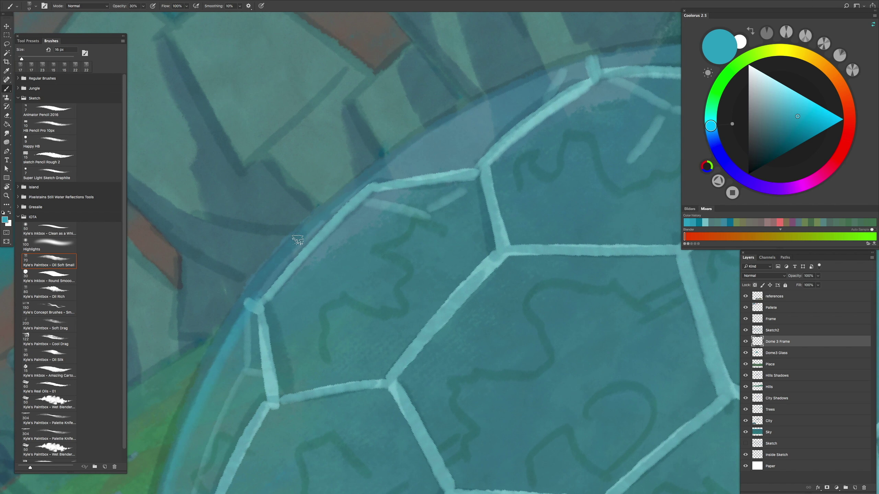
scroll(537, 102, up, 2)
scroll(537, 102, down, 3)
scroll(594, 166, up, 3)
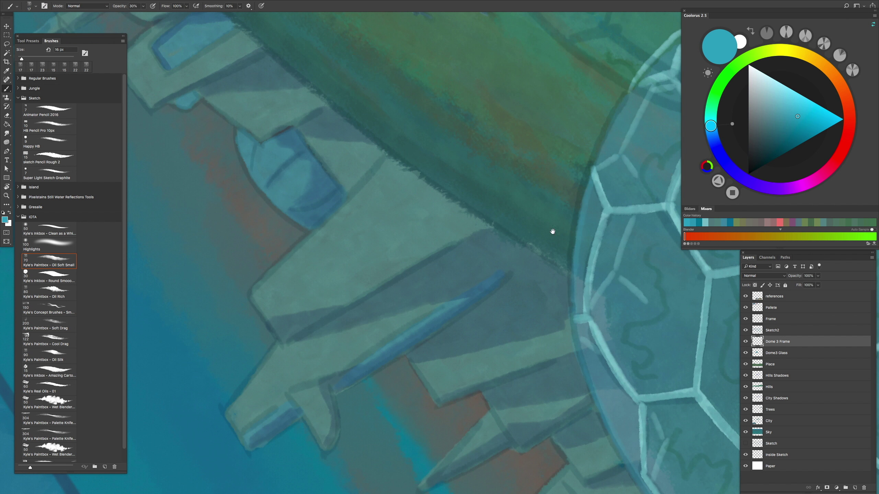
scroll(553, 231, down, 3)
Step: Rotate the view to about -93 degrees, then reset it and zoom out to the whole painting
key(r)
drag(553, 232, 329, 250)
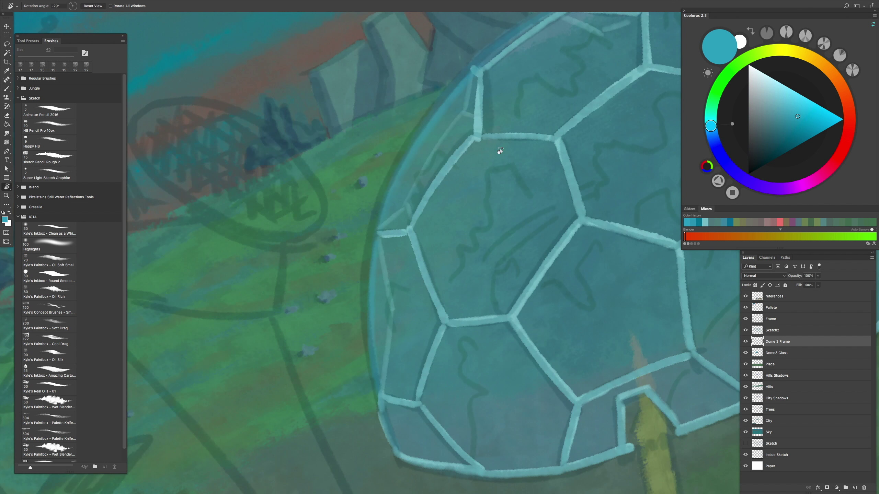
scroll(498, 149, down, 3)
scroll(499, 156, up, 3)
key(3)
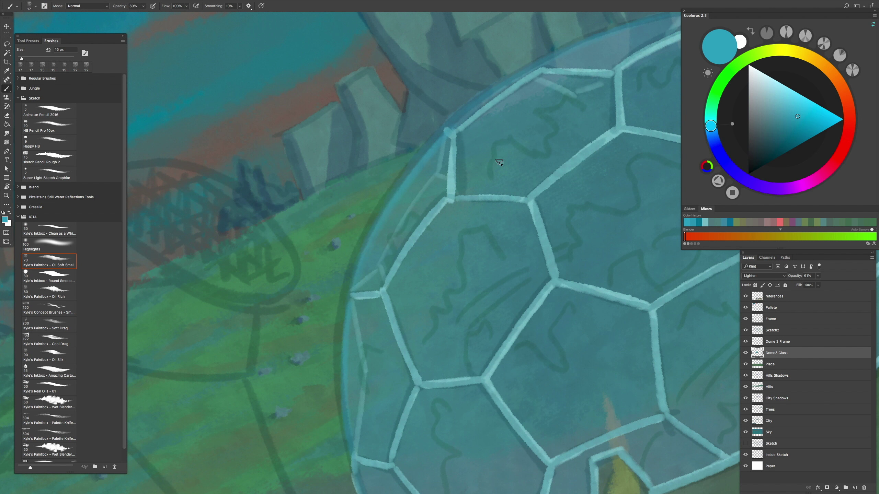
scroll(350, 349, down, 3)
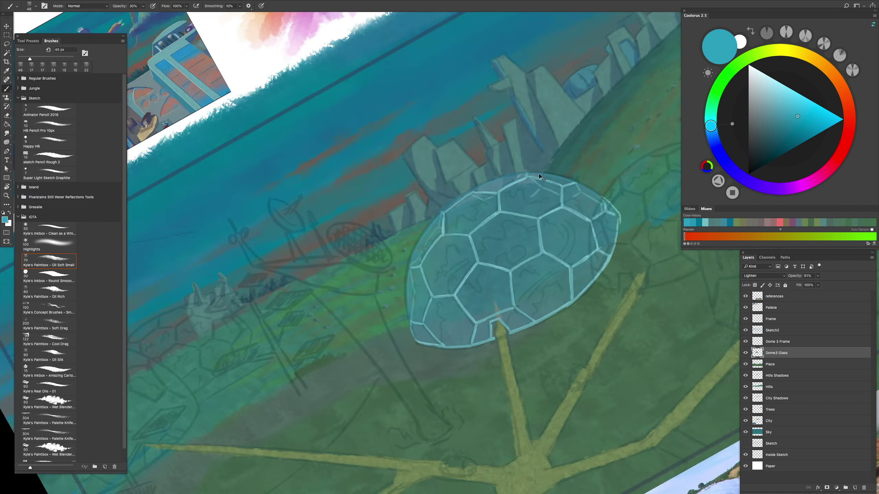
scroll(574, 146, up, 3)
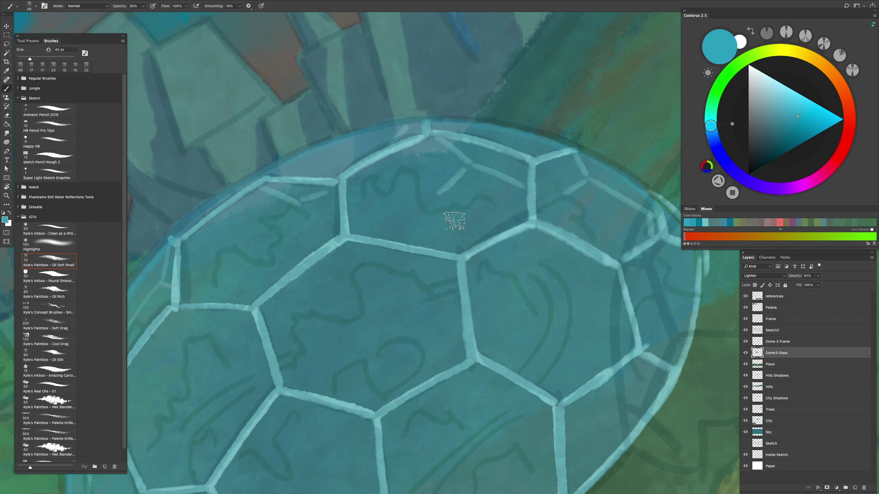
scroll(415, 152, down, 2)
key(ctrl+0)
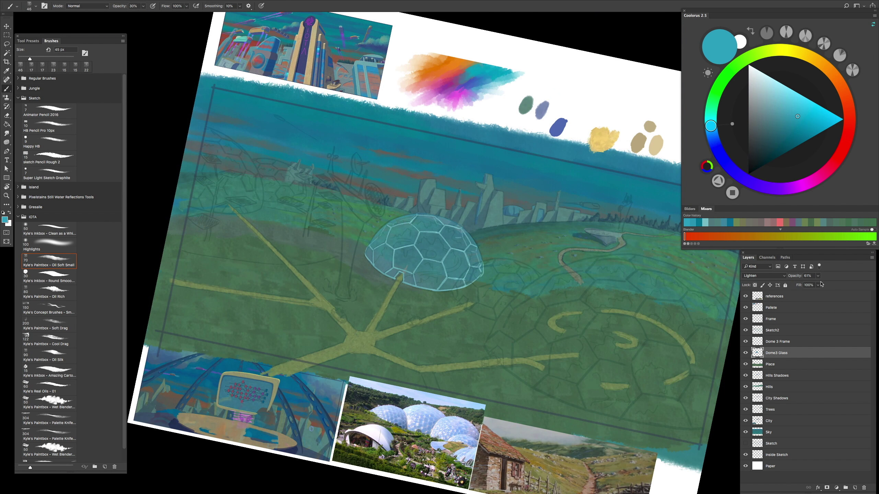
Step: Raise Dome3 Glass opacity to about 64%, then sample an olive colour and target the Place layer
click(818, 276)
drag(818, 285, 820, 287)
mouse_move(466, 293)
mouse_down()
mouse_move(413, 323)
mouse_move(434, 327)
mouse_up()
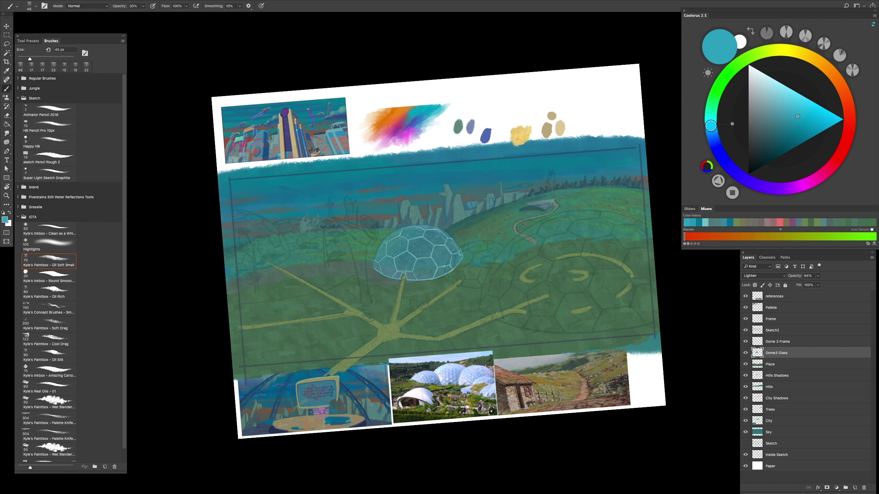
drag(424, 305, 471, 306)
alt+click(427, 355)
key(alt+bracketleft)
Step: With a 19 px brush, paint a brown C-shaped curve inside the dome, redoing earlier attempts
drag(427, 355, 525, 381)
mouse_move(525, 313)
mouse_down()
mouse_move(414, 334)
mouse_move(392, 275)
mouse_move(470, 326)
mouse_move(375, 319)
mouse_move(429, 272)
mouse_up()
key(bracketleft)
key(bracketleft)
key(bracketleft)
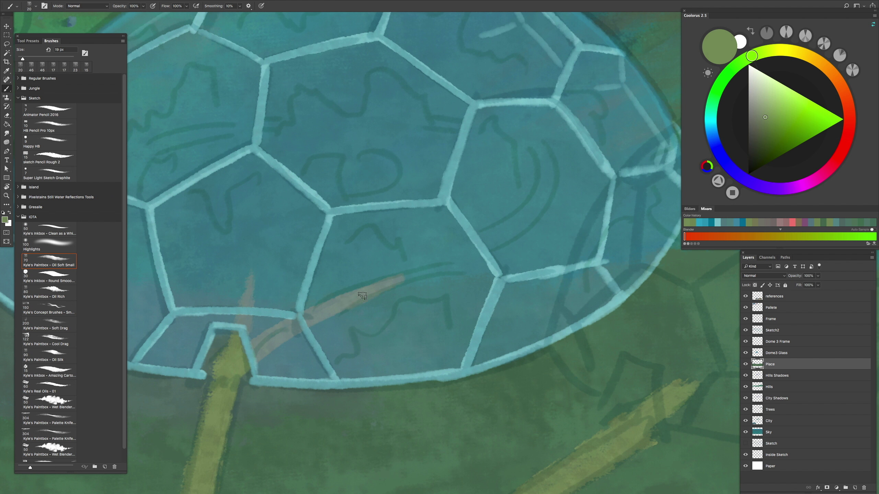
mouse_move(551, 173)
mouse_down()
mouse_move(554, 249)
mouse_move(540, 245)
mouse_move(549, 244)
mouse_up()
mouse_move(438, 217)
mouse_down()
mouse_move(353, 232)
mouse_move(235, 196)
mouse_move(410, 256)
mouse_up()
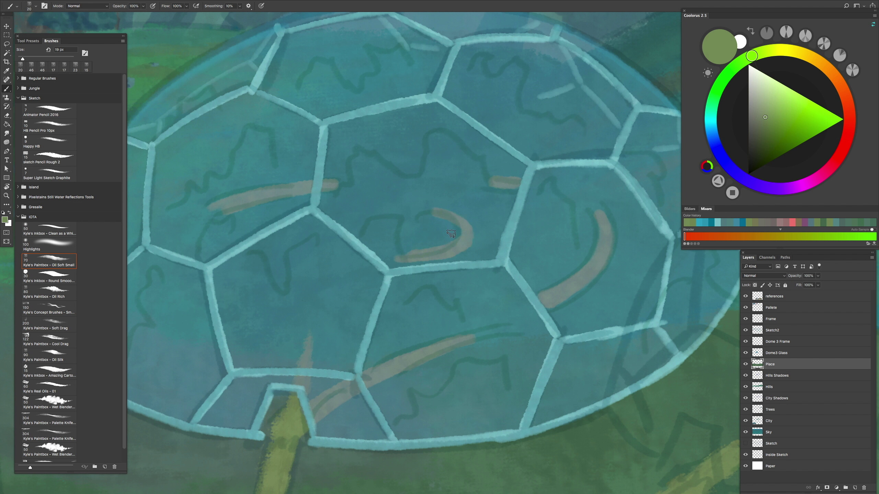
key(ctrl+z)
mouse_move(411, 221)
mouse_down()
mouse_move(482, 229)
mouse_move(404, 256)
mouse_up()
key(ctrl+z)
mouse_move(409, 218)
mouse_down()
mouse_move(432, 231)
mouse_move(414, 254)
mouse_up()
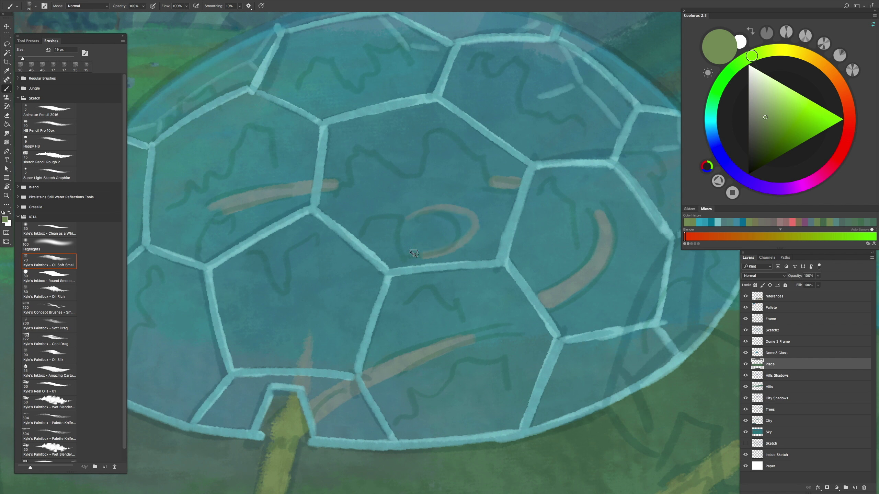
Step: Frame the dome beside the palette strip, sample a dark teal and add a new layer above Place
drag(469, 232, 374, 334)
mouse_move(393, 276)
mouse_down()
mouse_move(427, 416)
mouse_move(449, 258)
mouse_up()
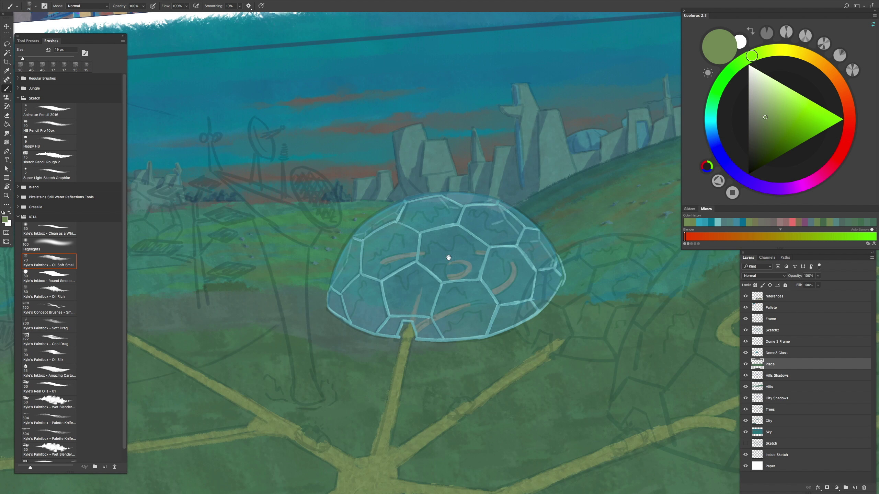
drag(449, 387, 436, 404)
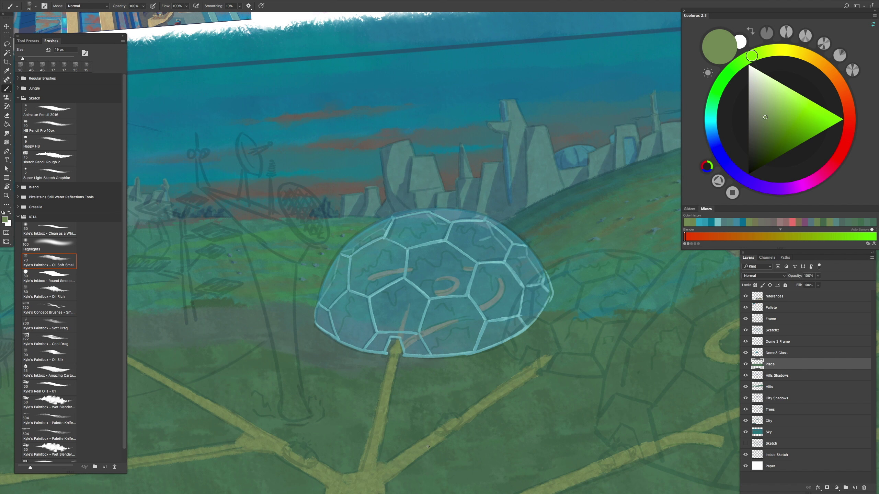
drag(428, 448, 277, 491)
click(751, 111)
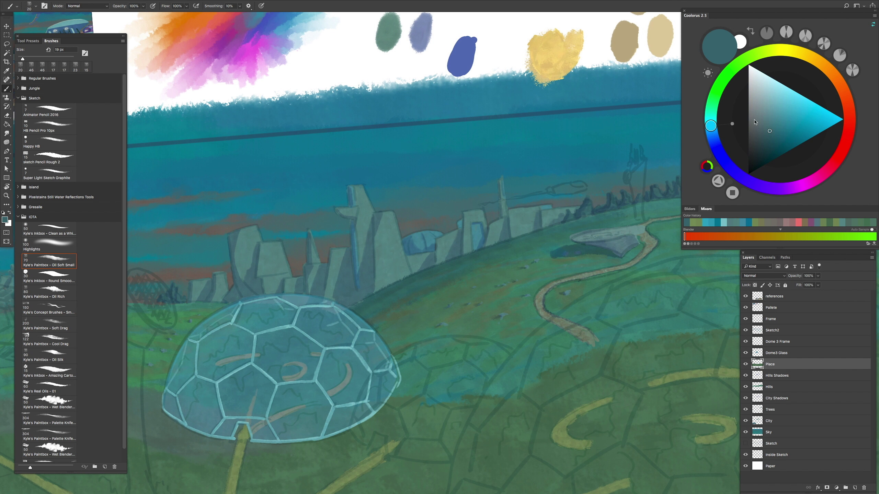
click(855, 488)
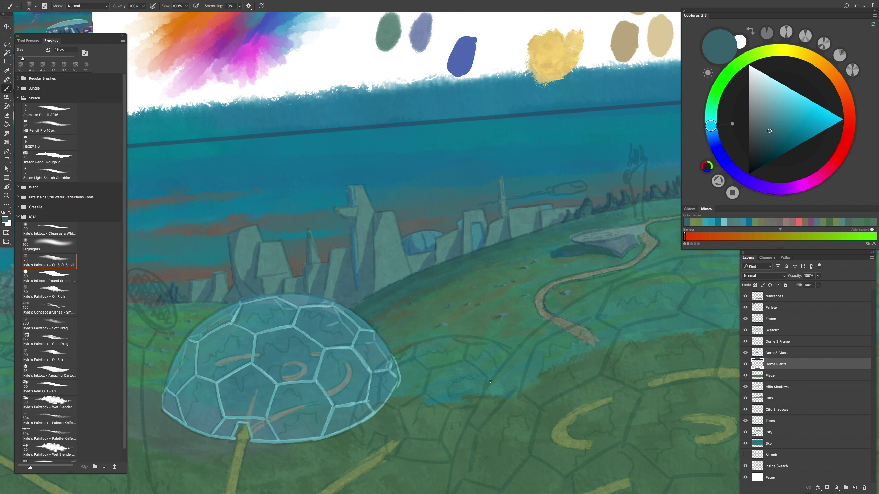
Step: Shift the colour toward green, hide Dome3 Glass and paint dark green over the lower yellow streak
scroll(490, 381, up, 2)
drag(488, 346, 471, 378)
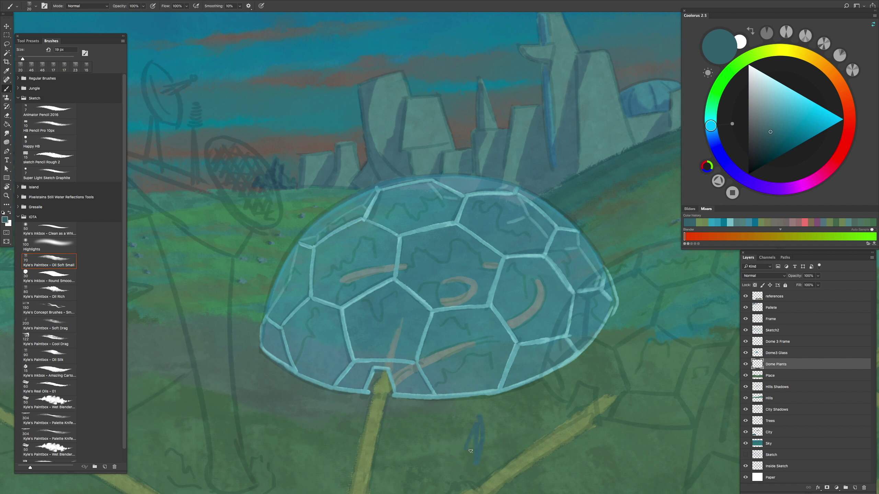
drag(715, 128, 711, 113)
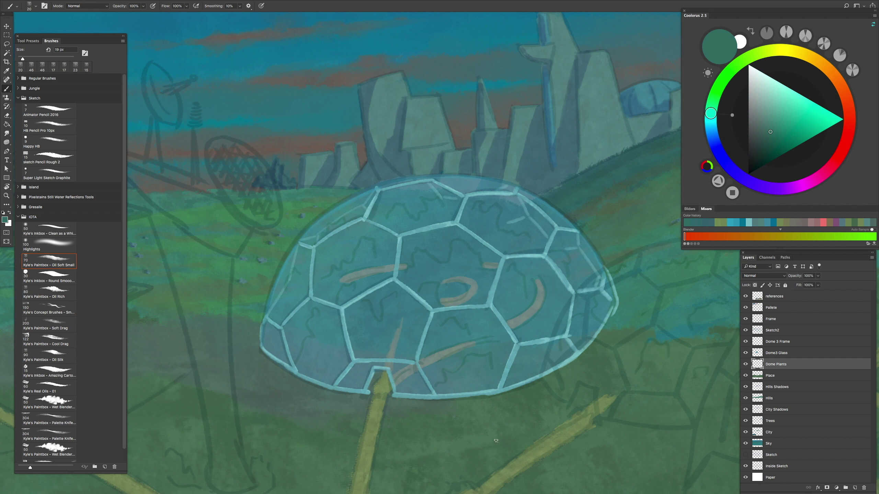
scroll(453, 366, up, 3)
scroll(453, 366, down, 3)
scroll(453, 366, up, 3)
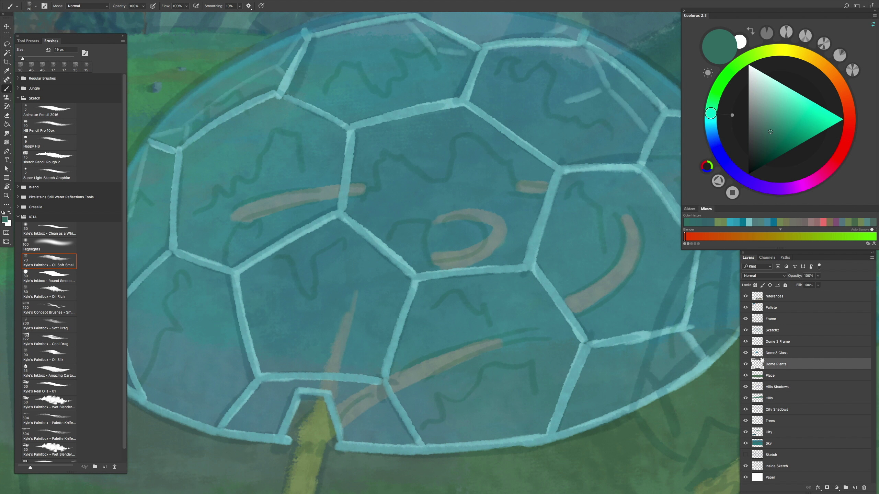
click(746, 353)
mouse_move(467, 440)
mouse_down()
mouse_move(457, 417)
mouse_move(471, 403)
mouse_move(460, 394)
mouse_move(463, 360)
mouse_move(481, 333)
mouse_up()
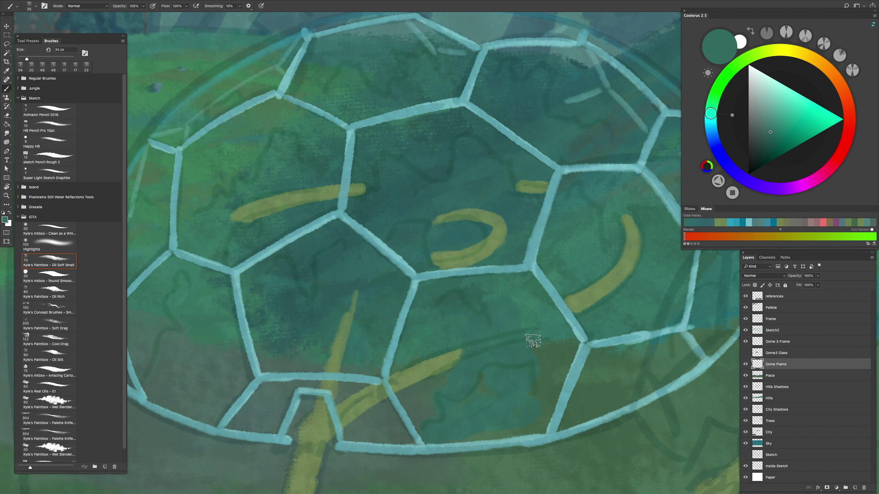
Step: Paint darker green foliage into the dome cells with a larger brush
scroll(533, 340, down, 3)
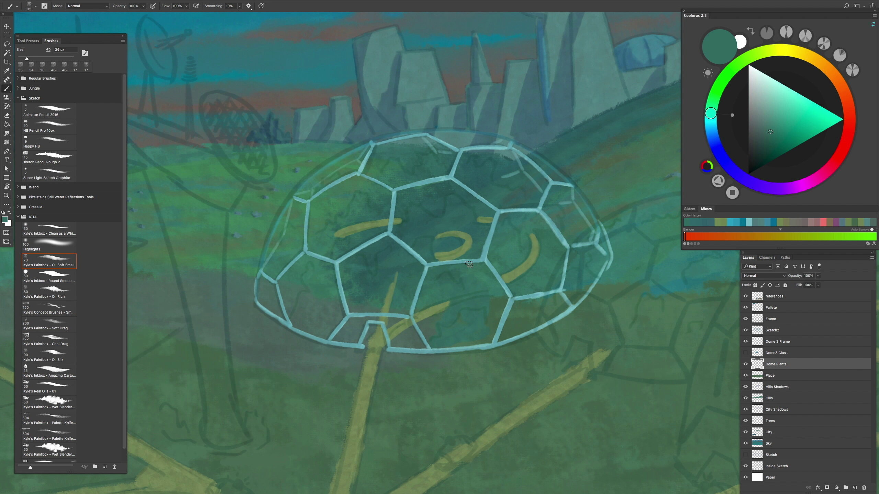
scroll(395, 245, up, 3)
mouse_move(395, 245)
mouse_down()
mouse_move(406, 202)
mouse_move(431, 311)
mouse_up()
scroll(450, 284, right, 3)
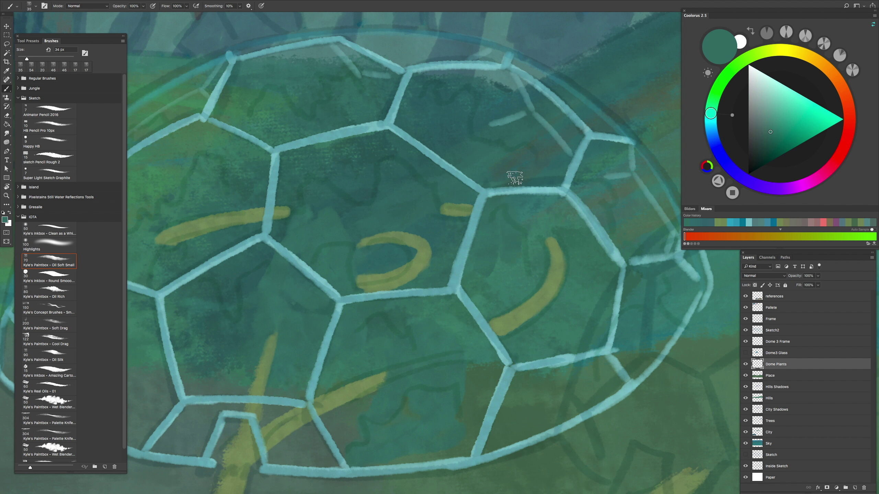
key(super+minus)
key(super+minus)
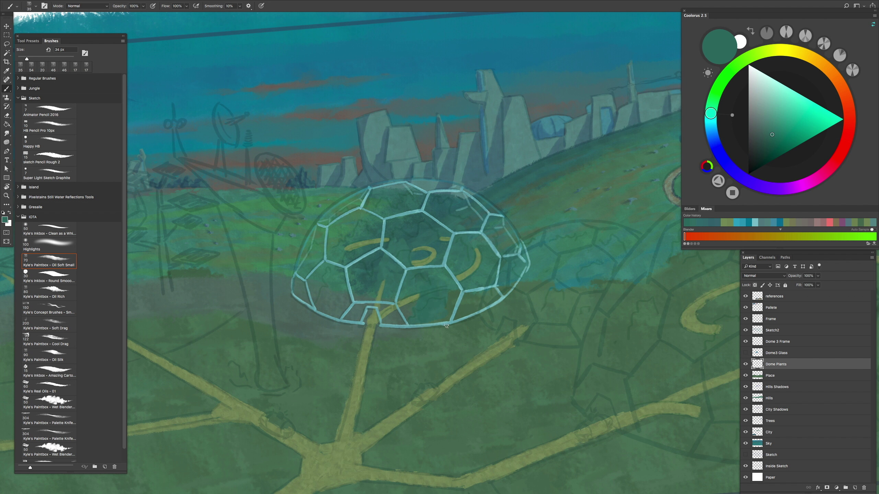
click(766, 139)
key(super+plus)
key(bracketright)
mouse_move(480, 289)
mouse_down()
mouse_move(452, 343)
mouse_move(518, 355)
mouse_move(451, 294)
mouse_move(469, 282)
mouse_move(487, 294)
mouse_move(481, 202)
mouse_move(520, 251)
mouse_move(515, 340)
mouse_move(436, 281)
mouse_move(457, 216)
mouse_move(490, 190)
mouse_move(471, 365)
mouse_up()
key(bracketleft)
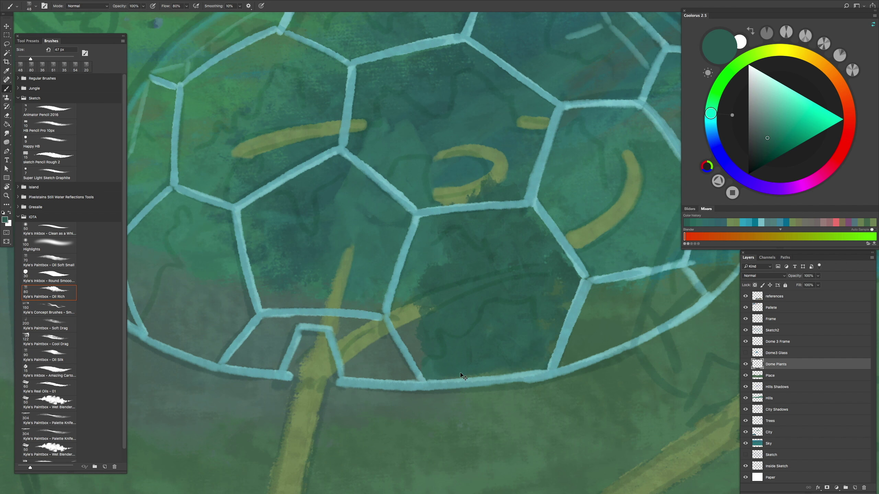
Step: Add foliage left of the yellow ring and across the cells left of centre
scroll(471, 275, up, 5)
mouse_move(428, 282)
mouse_down()
mouse_move(418, 196)
mouse_move(414, 220)
mouse_move(460, 275)
mouse_move(455, 230)
mouse_move(369, 285)
mouse_move(451, 330)
mouse_move(408, 301)
mouse_move(432, 266)
mouse_up()
scroll(443, 267, down, 3)
scroll(516, 315, up, 2)
mouse_move(359, 304)
mouse_down()
mouse_move(412, 285)
mouse_move(387, 191)
mouse_move(460, 281)
mouse_move(424, 367)
mouse_move(335, 284)
mouse_up()
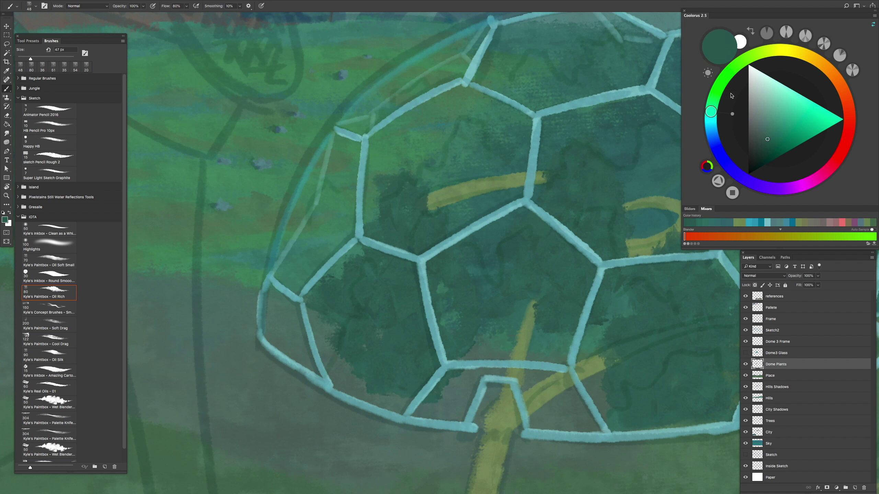
Step: Using slightly varied greens, paint foliage into the left, central-left and upper-centre cells
alt+click(589, 147)
mouse_move(362, 221)
mouse_down()
mouse_move(329, 166)
mouse_move(347, 244)
mouse_up()
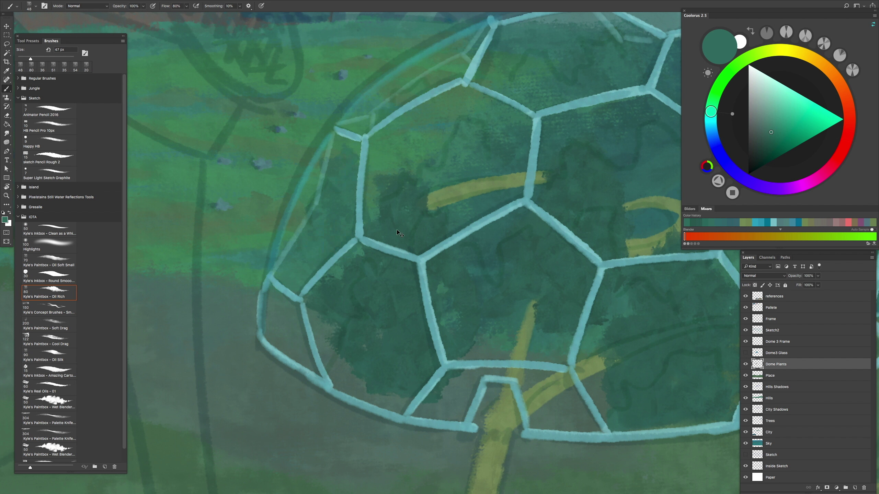
scroll(368, 245, down, 3)
alt+click(455, 355)
scroll(455, 355, up, 2)
mouse_move(421, 238)
mouse_down()
mouse_move(415, 284)
mouse_move(420, 228)
mouse_move(400, 260)
mouse_move(428, 238)
mouse_move(372, 274)
mouse_move(400, 298)
mouse_move(401, 228)
mouse_move(369, 218)
mouse_move(381, 214)
mouse_move(406, 274)
mouse_move(420, 185)
mouse_up()
scroll(424, 196, down, 3)
scroll(450, 201, up, 3)
alt+click(471, 206)
click(711, 116)
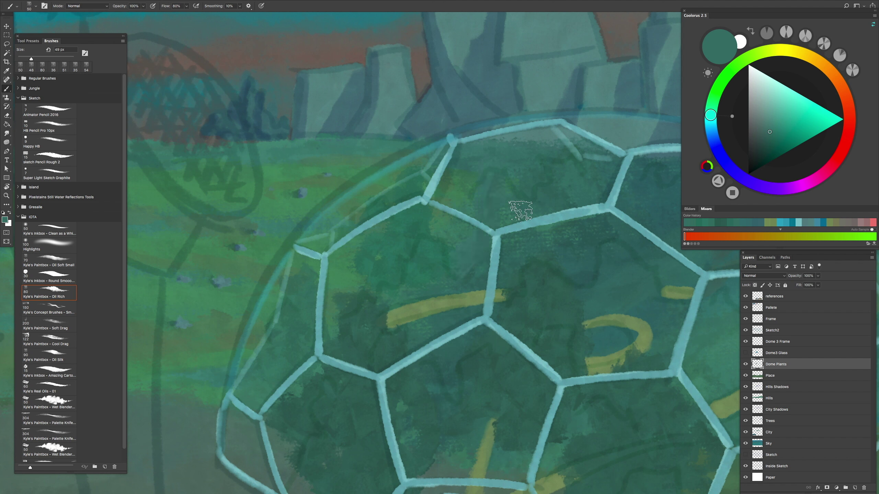
mouse_move(500, 157)
mouse_down()
mouse_move(505, 189)
mouse_move(505, 149)
mouse_move(474, 177)
mouse_move(508, 207)
mouse_move(519, 178)
mouse_move(538, 218)
mouse_move(580, 178)
mouse_up()
key(bracketleft)
Step: Add faint upper strokes and darker foliage across the right-hand cells of the dome
scroll(572, 149, right, 5)
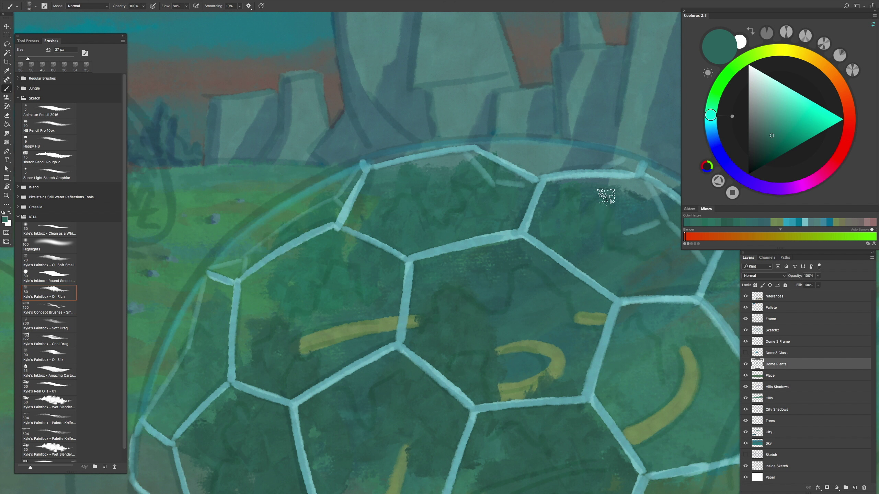
drag(563, 211, 579, 196)
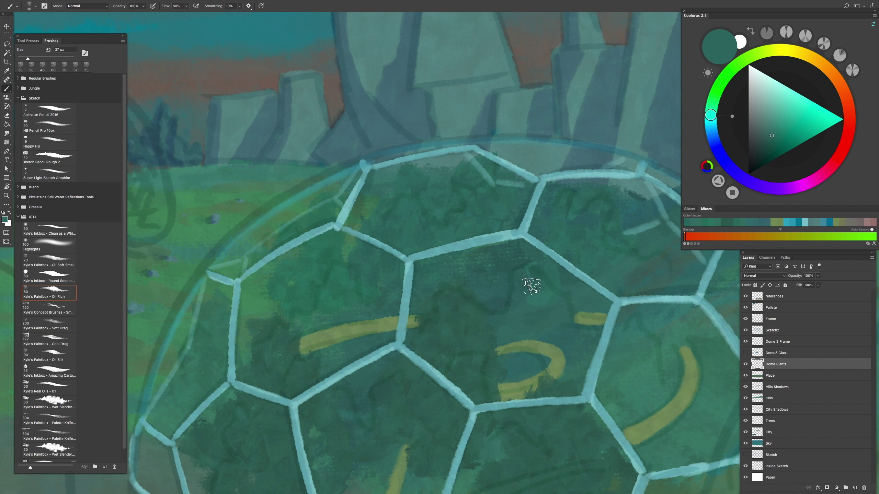
scroll(557, 297, right, 6)
scroll(556, 297, down, 2)
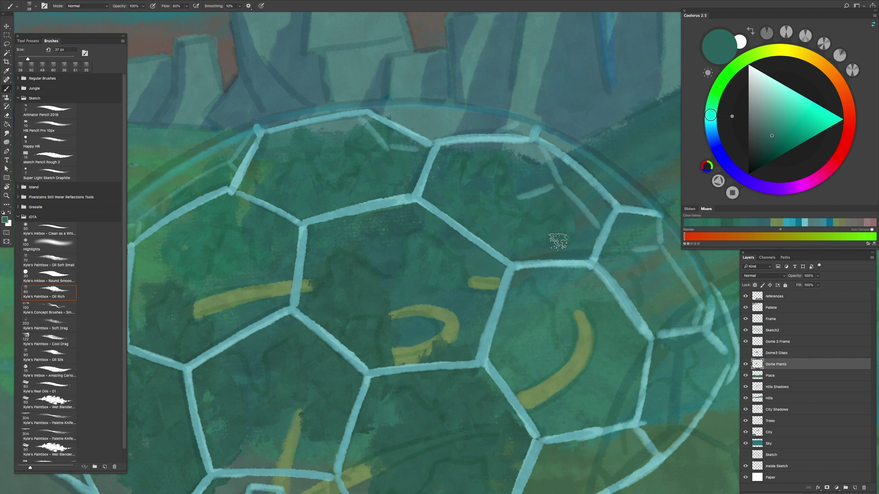
drag(558, 242, 637, 284)
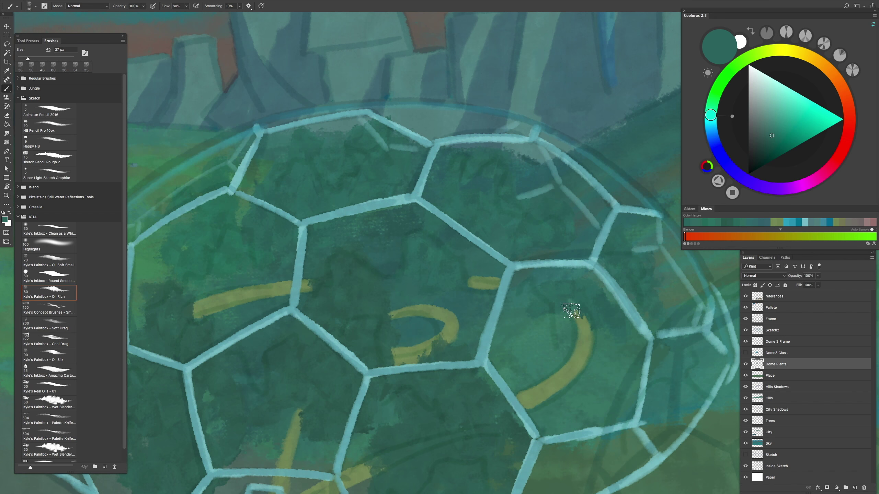
scroll(569, 310, down, 1)
mouse_move(538, 322)
mouse_down()
mouse_move(556, 286)
mouse_move(529, 370)
mouse_move(548, 347)
mouse_move(544, 310)
mouse_move(517, 287)
mouse_move(499, 347)
mouse_move(483, 302)
mouse_move(519, 299)
mouse_move(511, 274)
mouse_move(556, 261)
mouse_move(586, 319)
mouse_move(561, 249)
mouse_move(581, 313)
mouse_move(509, 357)
mouse_move(534, 350)
mouse_move(500, 357)
mouse_move(496, 405)
mouse_move(512, 394)
mouse_up()
scroll(506, 304, right, 3)
scroll(512, 394, down, 5)
scroll(528, 310, up, 4)
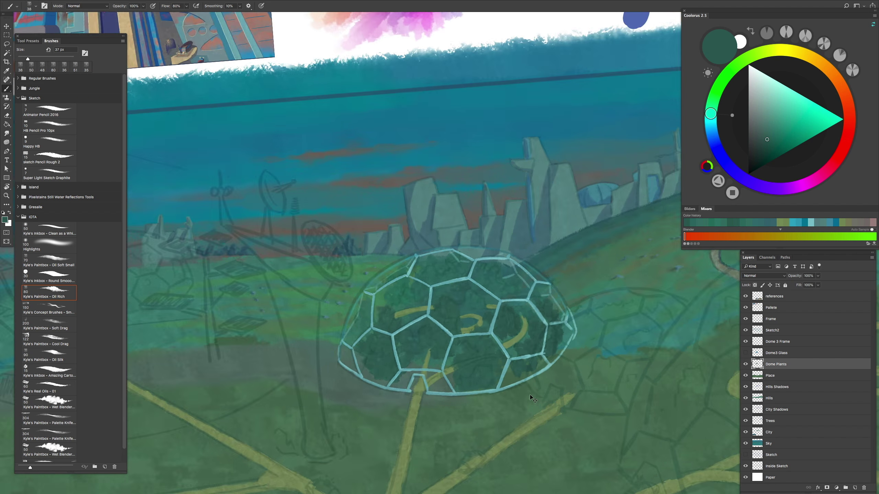
Step: Add a new Multiply layer for shadows, sample a blue and lower the layer's opacity
click(856, 487)
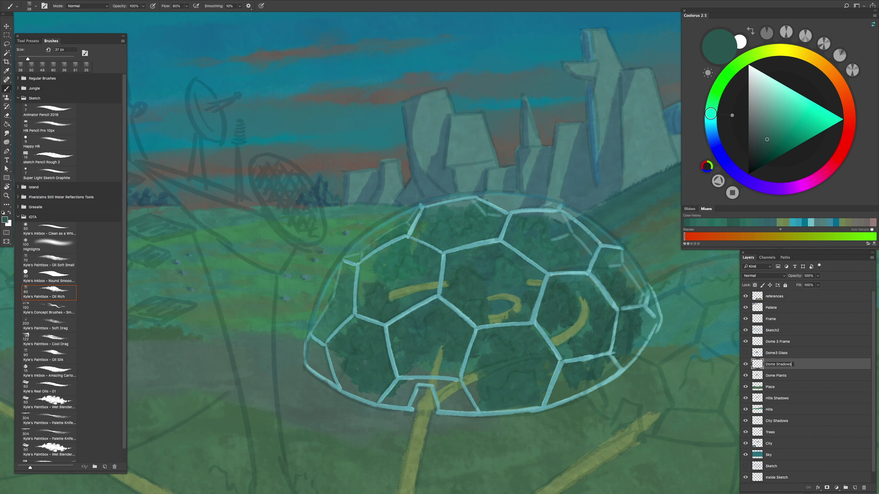
scroll(463, 297, down, 5)
scroll(463, 297, up, 5)
alt+click(568, 237)
click(763, 275)
click(761, 297)
scroll(544, 376, up, 5)
scroll(544, 376, up, 3)
drag(360, 391, 402, 436)
key(ctrl+z)
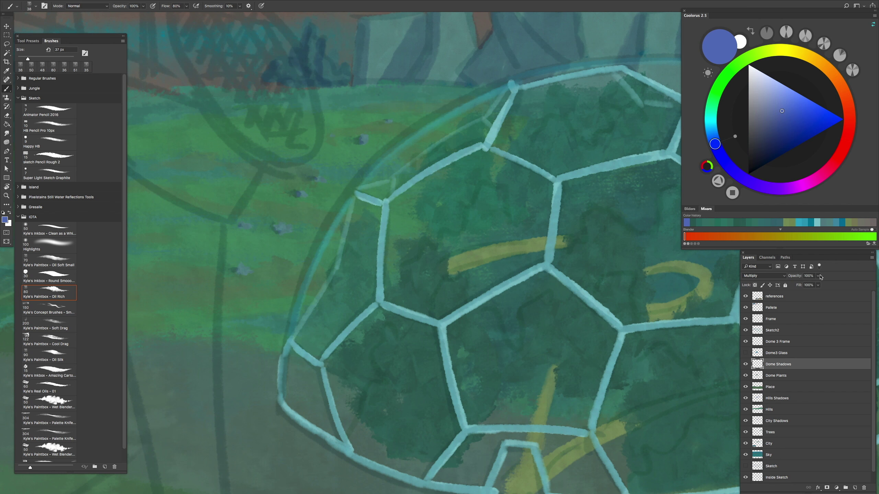
mouse_move(360, 374)
mouse_down()
mouse_move(387, 418)
mouse_move(308, 369)
mouse_move(401, 380)
mouse_move(412, 270)
mouse_move(412, 298)
mouse_up()
key(])
key(])
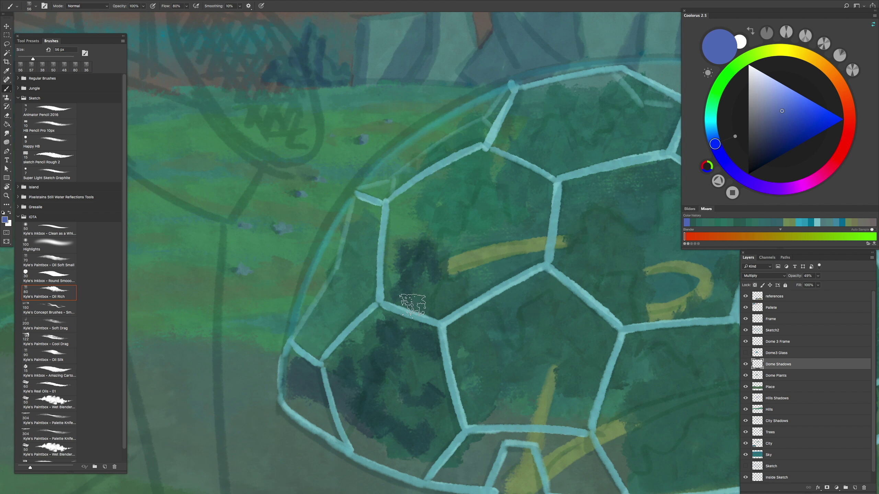
Step: Brush bluish shadows into the central, lower and right-side panes of the dome
scroll(440, 298, down, 3)
scroll(443, 419, up, 4)
mouse_move(472, 231)
mouse_down()
mouse_move(467, 259)
mouse_move(449, 229)
mouse_up()
scroll(449, 229, down, 3)
scroll(474, 263, up, 2)
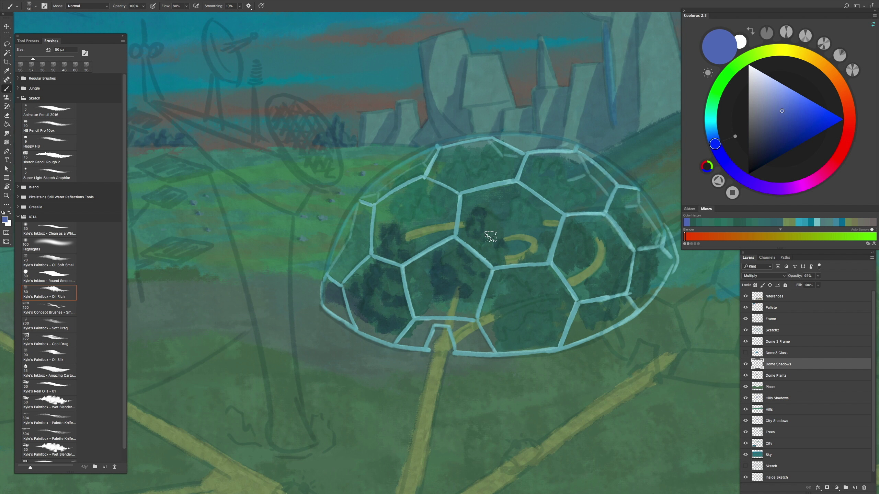
drag(517, 342, 498, 324)
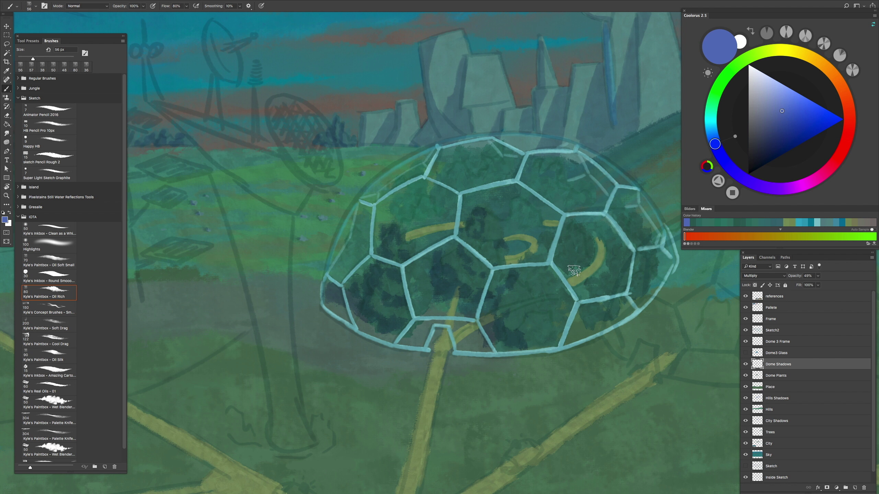
drag(585, 249, 588, 246)
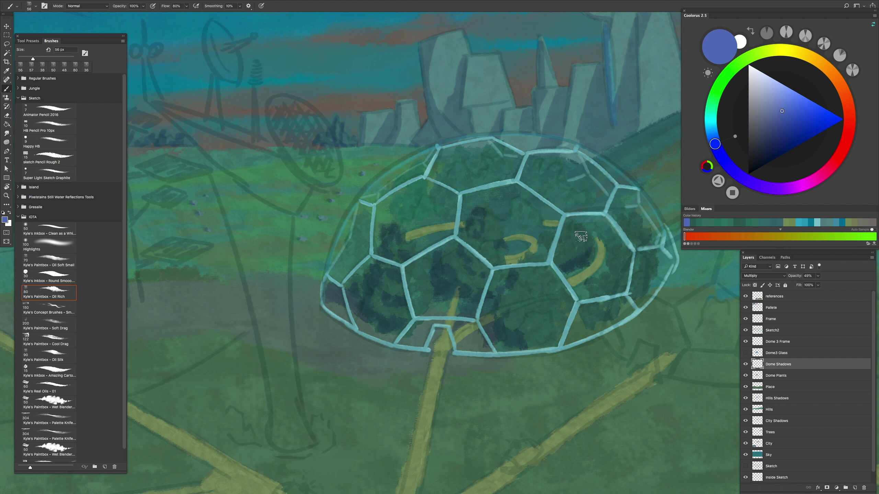
mouse_move(603, 285)
mouse_down()
mouse_move(598, 271)
mouse_move(606, 274)
mouse_up()
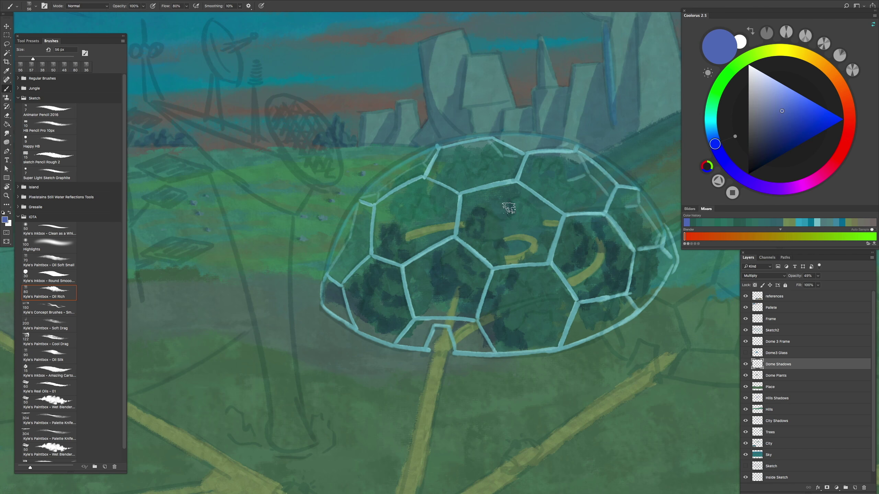
Step: With a smaller brush, shade inside the yellow curve and across the left and upper-right hexagons
scroll(453, 176, up, 2)
key(bracketleft)
key(bracketleft)
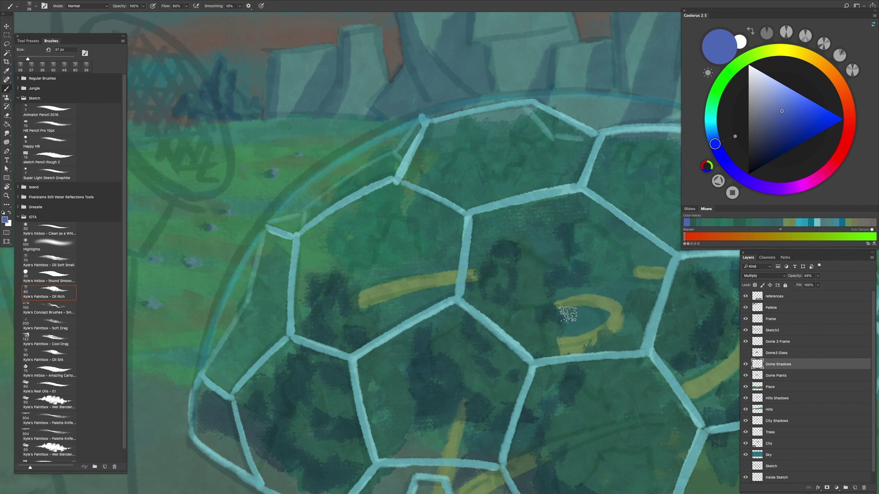
drag(568, 315, 559, 295)
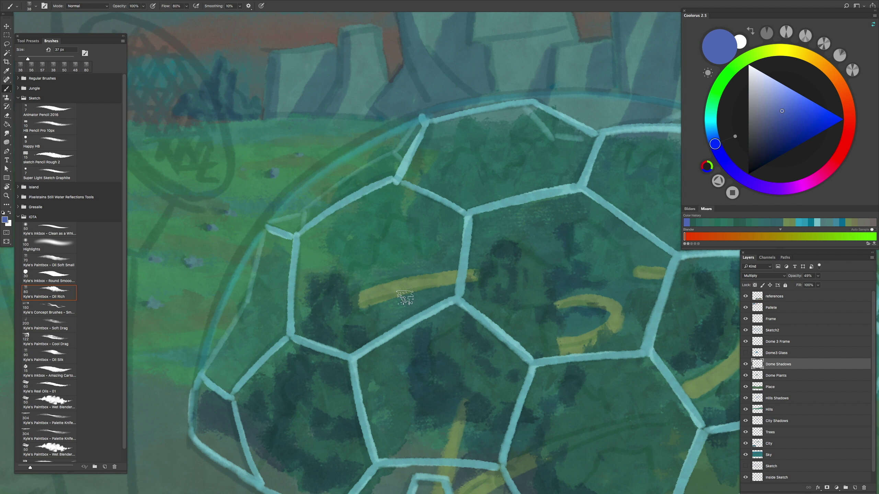
scroll(426, 277, down, 2)
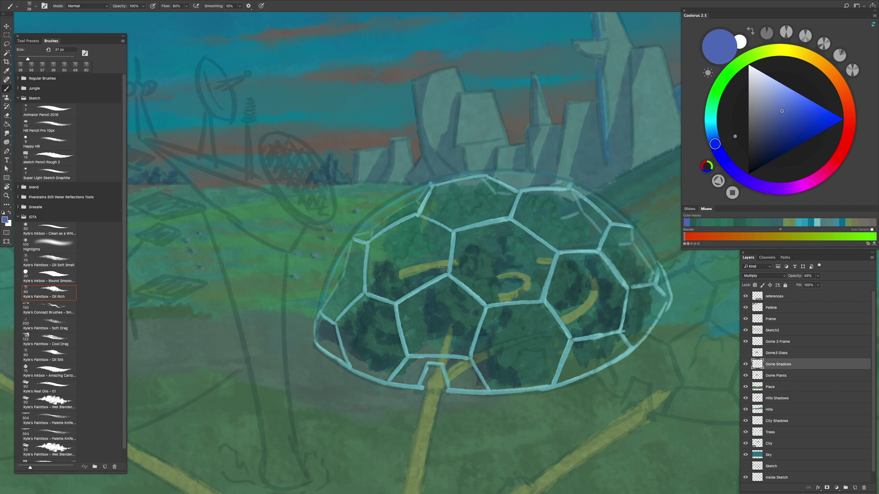
scroll(397, 245, up, 2)
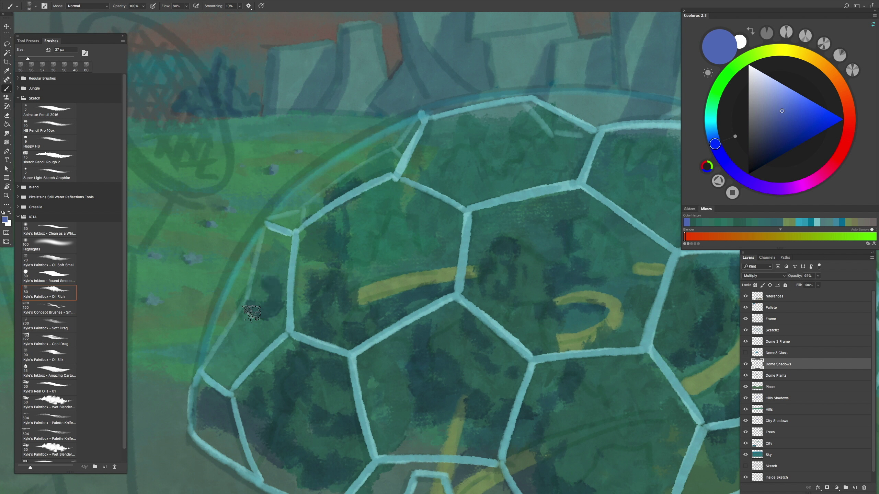
mouse_move(256, 377)
mouse_down()
mouse_move(296, 300)
mouse_move(276, 273)
mouse_move(277, 370)
mouse_move(359, 226)
mouse_up()
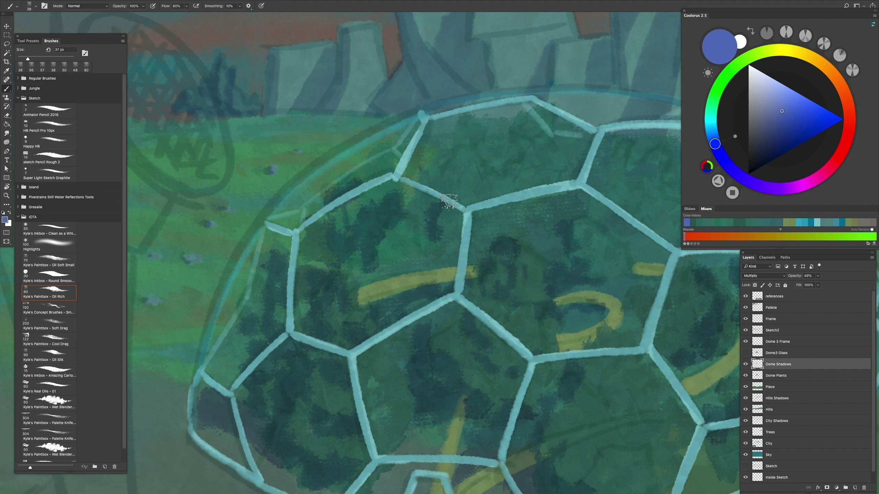
mouse_move(448, 201)
mouse_down()
mouse_move(447, 240)
mouse_move(451, 193)
mouse_up()
scroll(451, 192, down, 3)
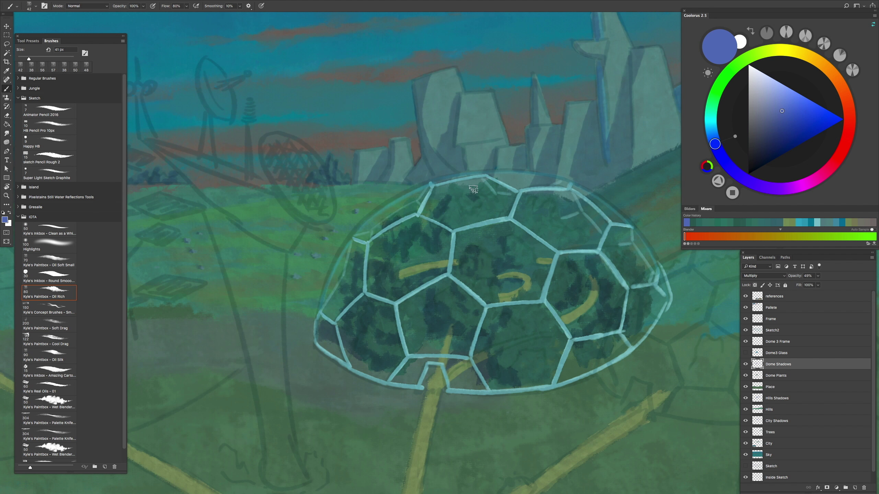
scroll(478, 232, up, 3)
mouse_move(488, 294)
mouse_down()
mouse_move(548, 226)
mouse_move(570, 226)
mouse_up()
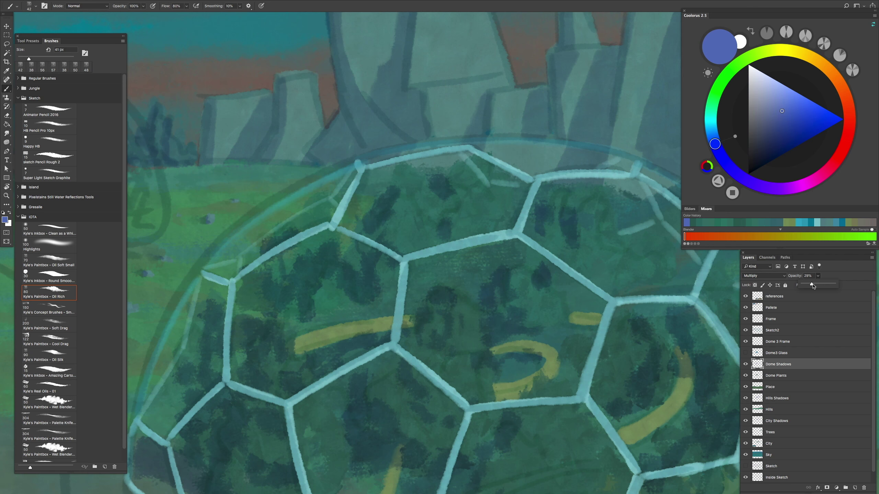
Step: Fine-tune the Dome Shadows layer's opacity while inspecting the shaded plants in the lower dome
drag(811, 286, 815, 286)
scroll(508, 260, down, 3)
scroll(505, 295, up, 2)
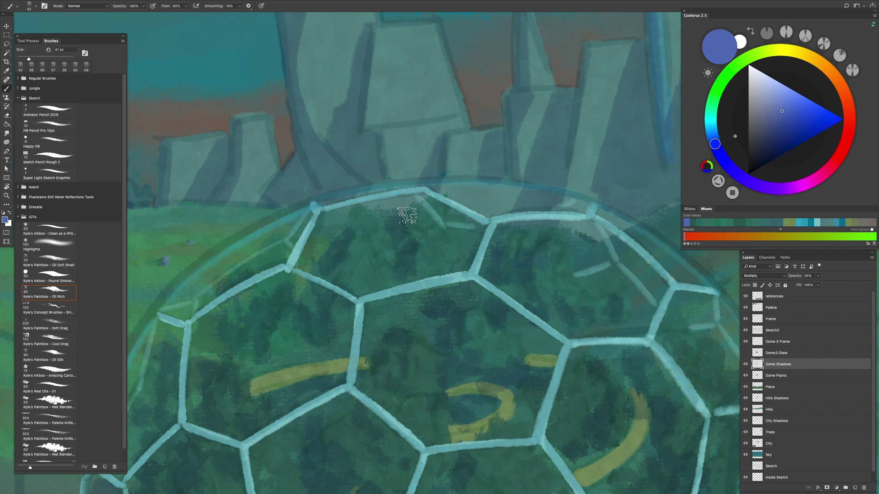
scroll(393, 286, down, 4)
scroll(393, 287, down, 4)
scroll(467, 330, up, 4)
scroll(495, 395, down, 3)
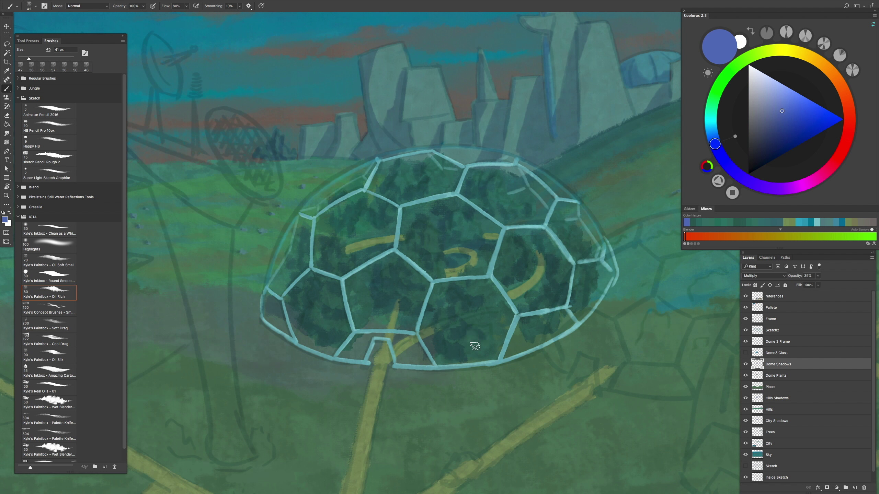
scroll(416, 314, up, 4)
scroll(486, 367, down, 3)
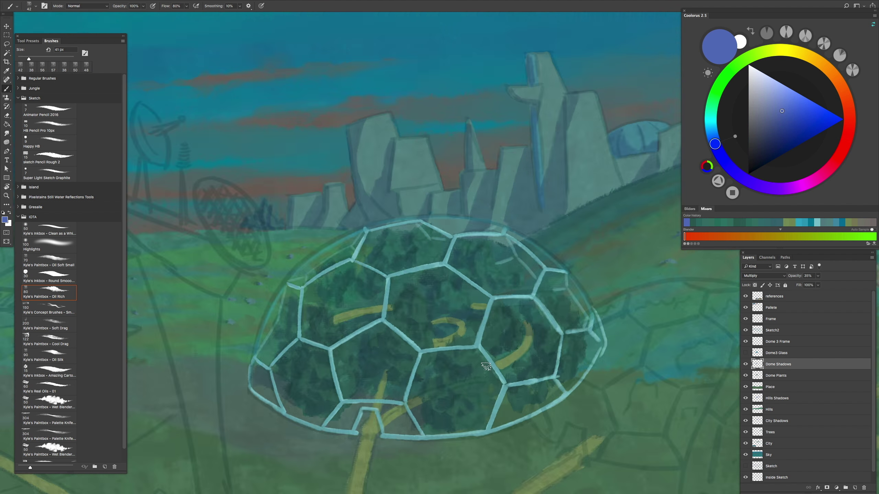
scroll(501, 335, up, 4)
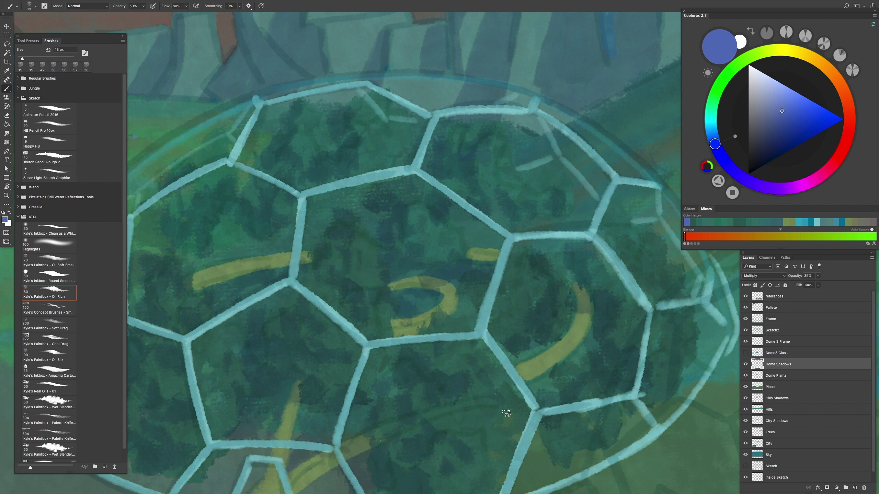
scroll(483, 202, down, 5)
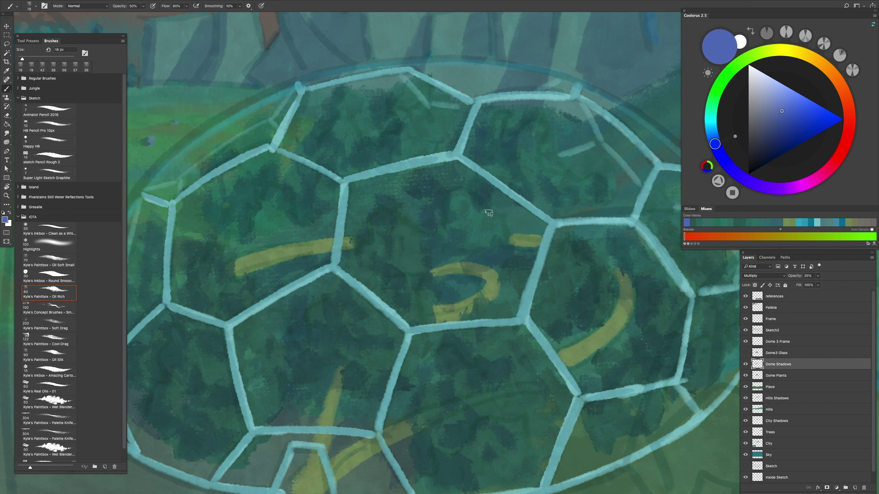
scroll(364, 272, up, 5)
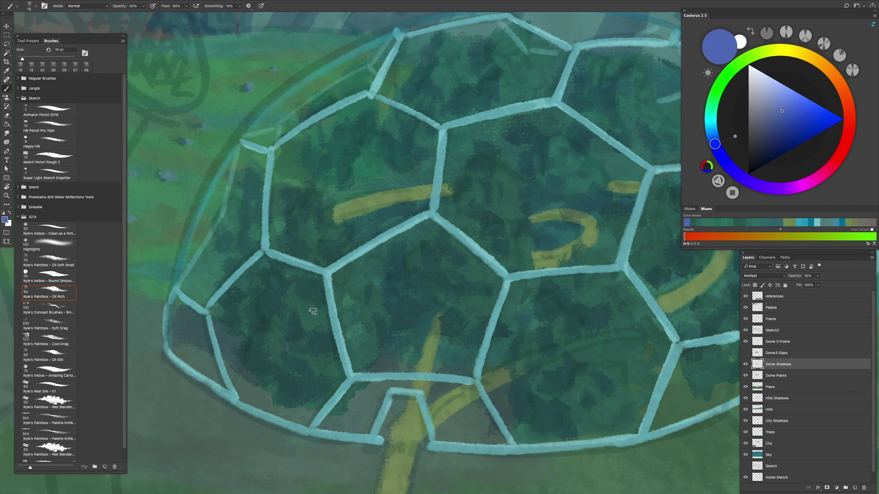
scroll(323, 305, down, 4)
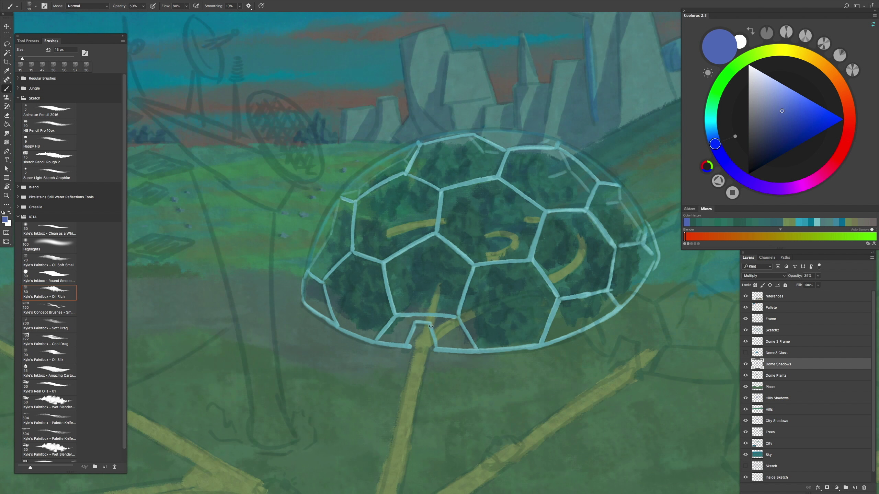
scroll(420, 344, up, 2)
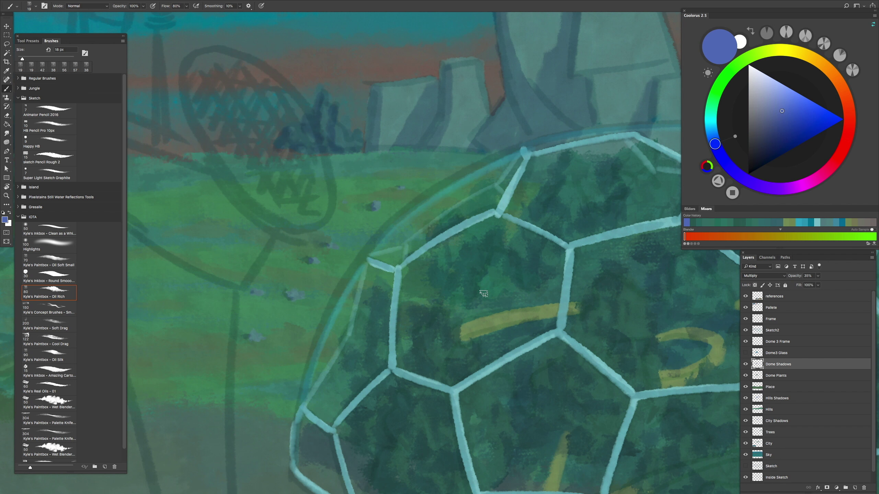
scroll(514, 269, down, 4)
scroll(430, 317, up, 4)
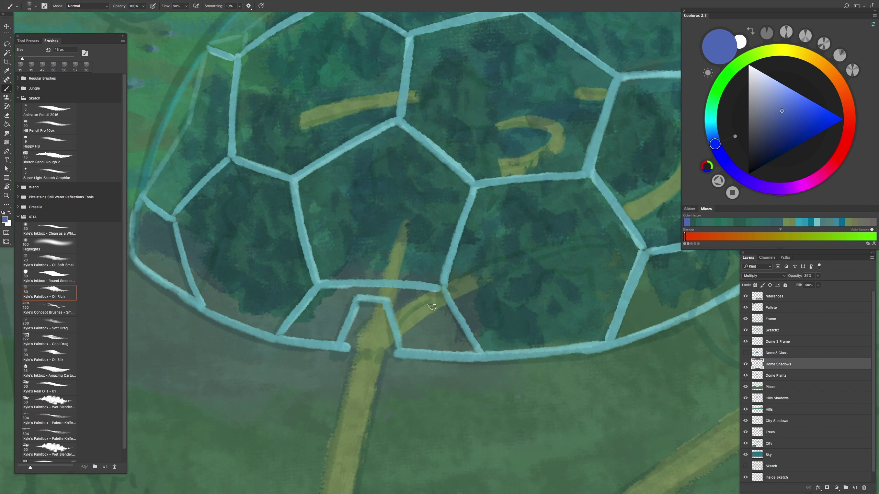
scroll(378, 322, down, 4)
scroll(436, 321, up, 4)
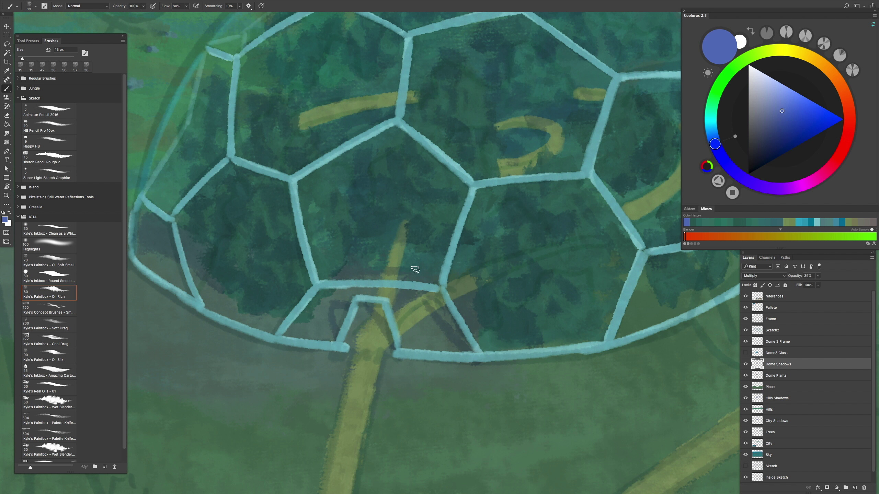
scroll(297, 292, down, 4)
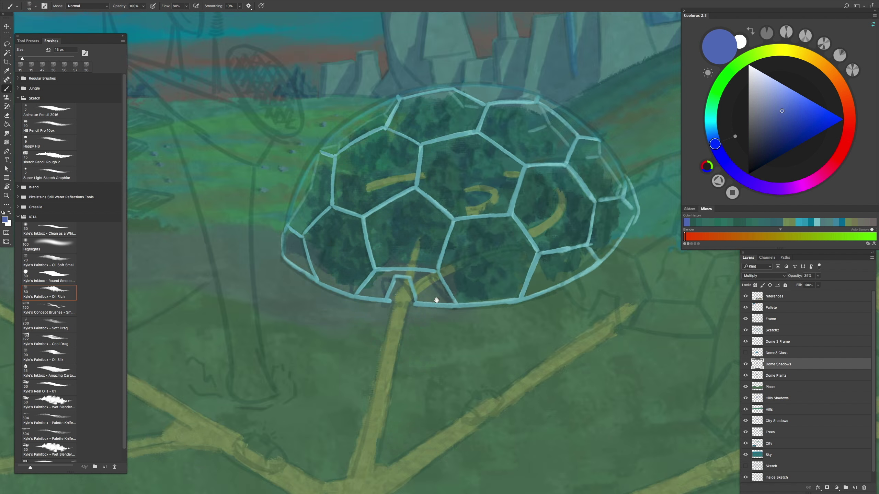
scroll(475, 291, up, 4)
Step: Paint a darker shadow down to the dome's lower edge, then select and show Dome3 Glass
shift+click(483, 310)
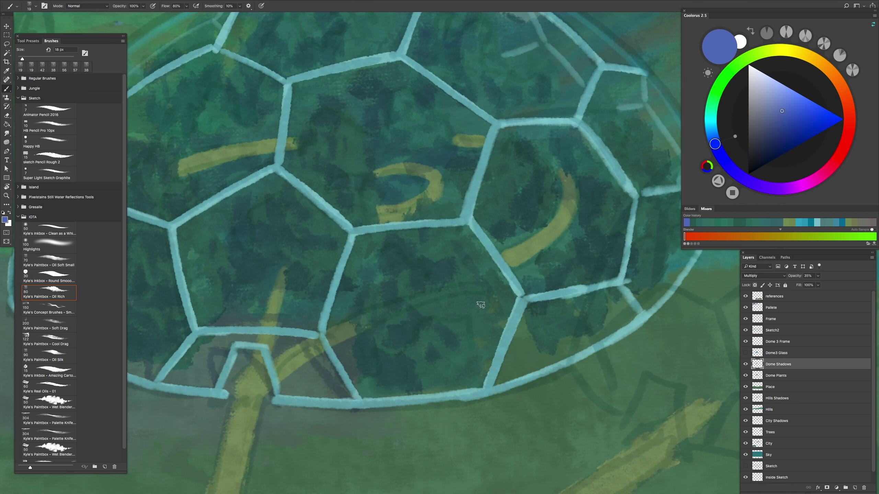
scroll(502, 308, right, 5)
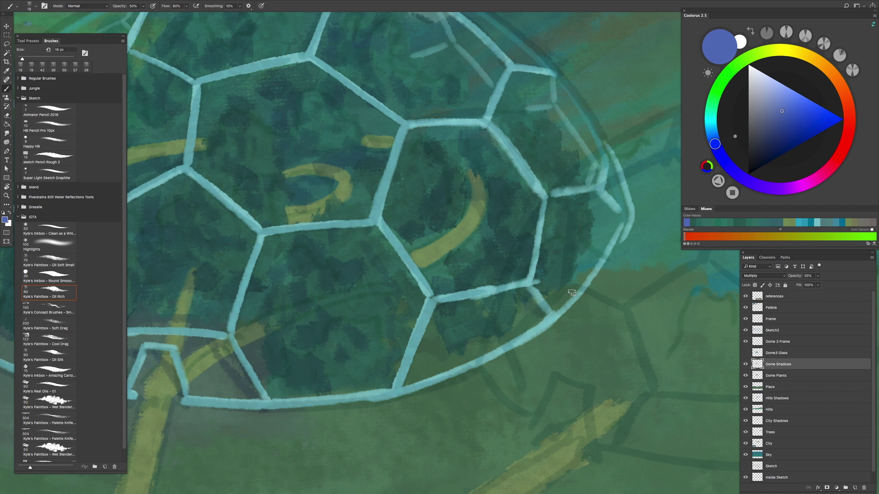
scroll(557, 319, down, 4)
scroll(342, 300, up, 4)
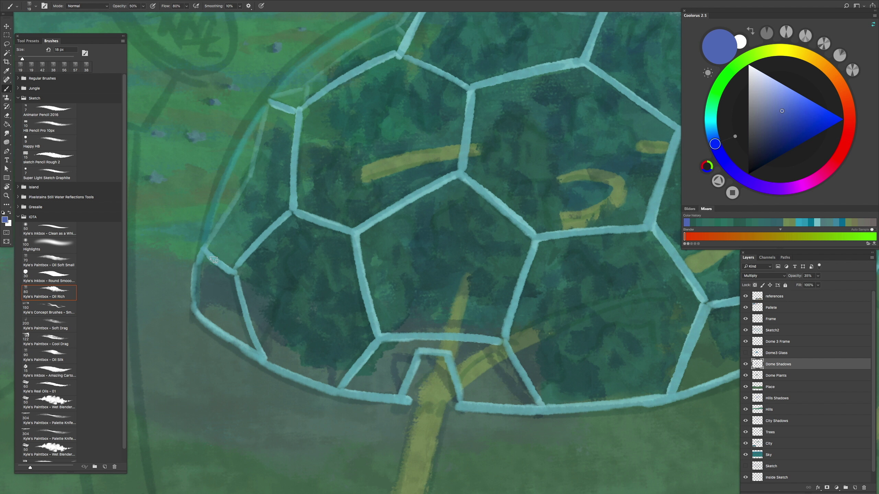
scroll(209, 290, down, 5)
scroll(381, 346, up, 3)
click(777, 353)
click(745, 353)
Step: Fade Dome3 Glass to 37% opacity in Screen mode and hide the Sketch2 lines
drag(818, 276, 810, 290)
click(774, 277)
click(774, 282)
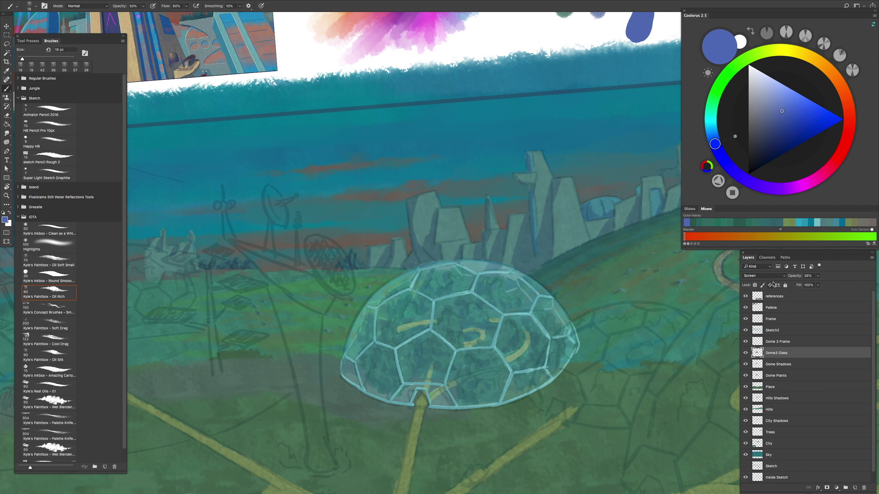
click(746, 330)
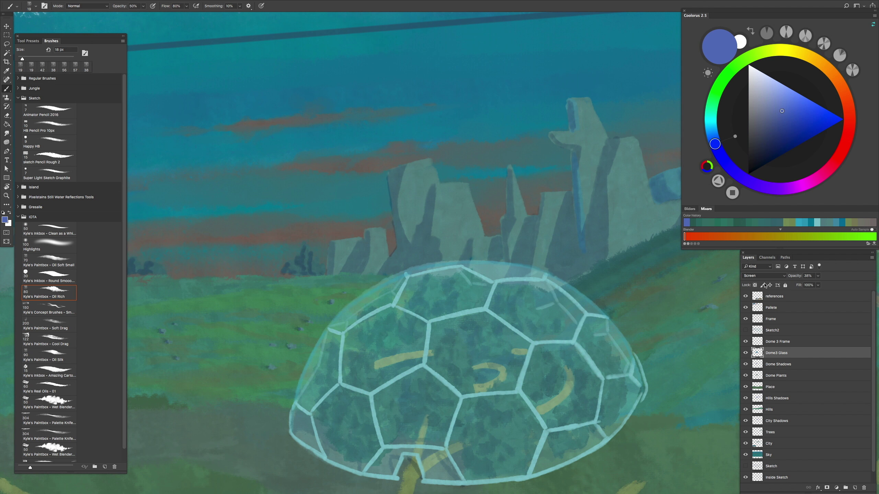
Step: Try Multiply, Color Dodge at 14% opacity, then Overlay blending on the dome glass
click(763, 275)
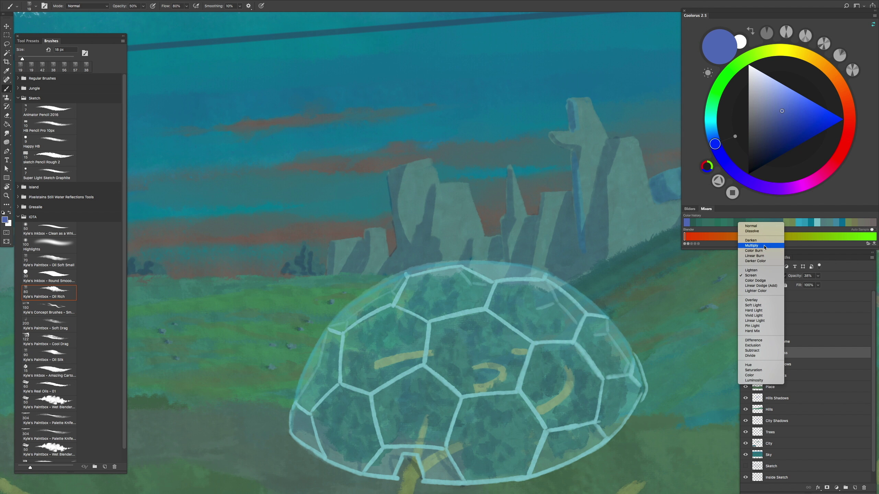
click(758, 246)
click(763, 276)
click(767, 312)
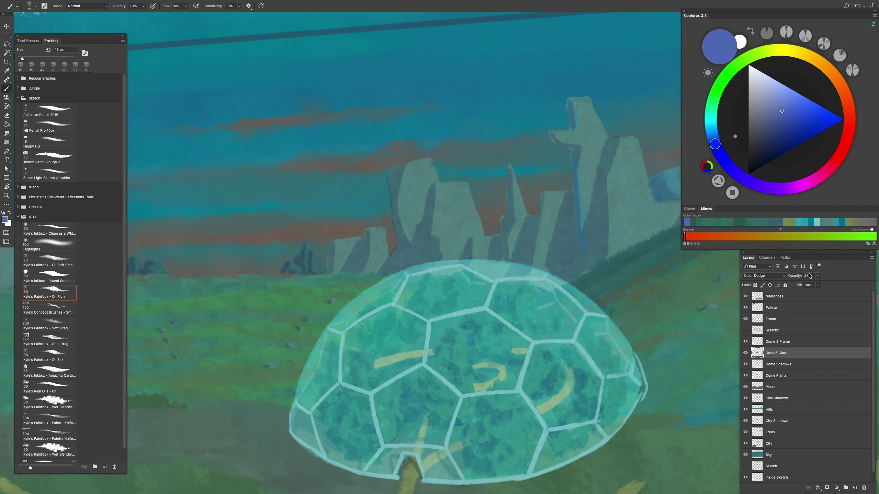
drag(818, 276, 817, 288)
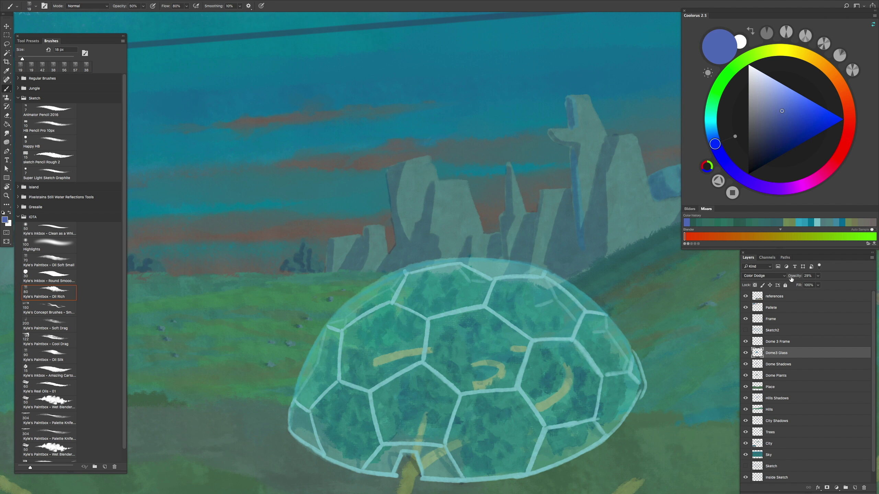
click(772, 275)
click(763, 294)
click(772, 275)
click(763, 276)
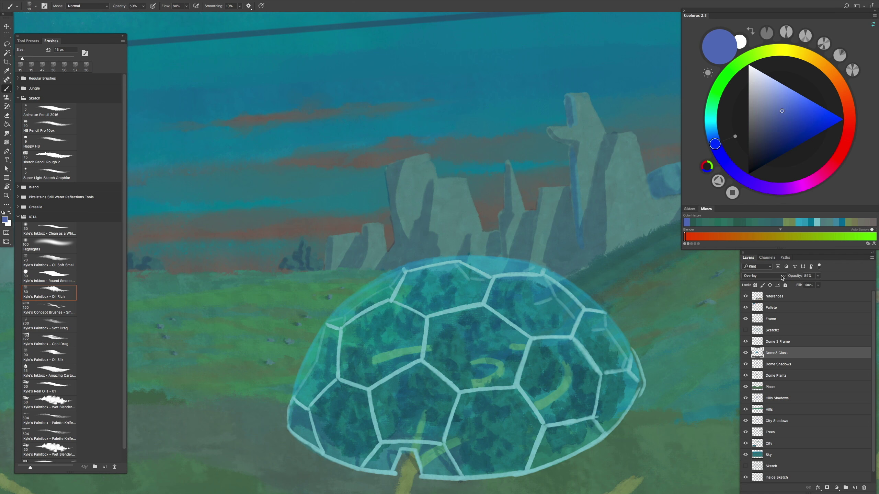
Step: Set the dome glass to Hard Light at 75% opacity, viewing the whole canvas
click(781, 277)
click(782, 286)
key(ctrl+0)
click(818, 276)
mouse_move(809, 284)
mouse_down()
mouse_move(795, 285)
mouse_move(806, 285)
mouse_up()
Step: Tilt the canvas view slightly and add a new Dome Highlights layer above Dome 3 Frame
key(r)
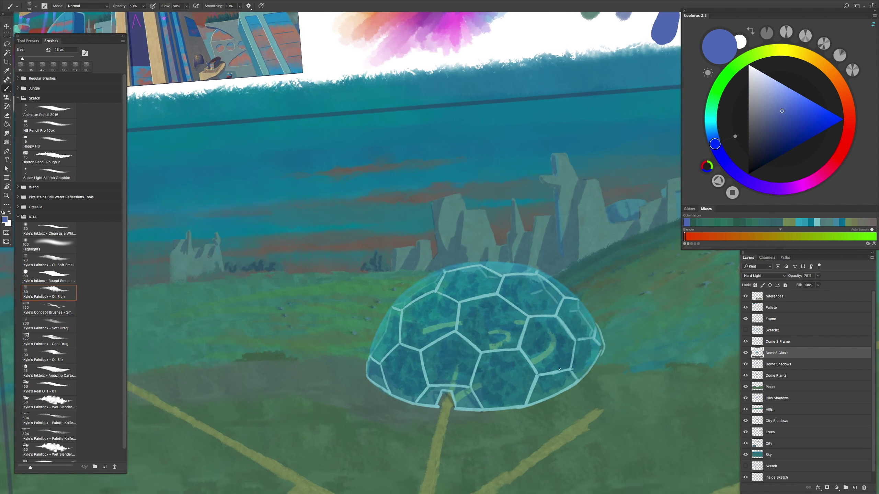
drag(568, 410, 558, 418)
key(b)
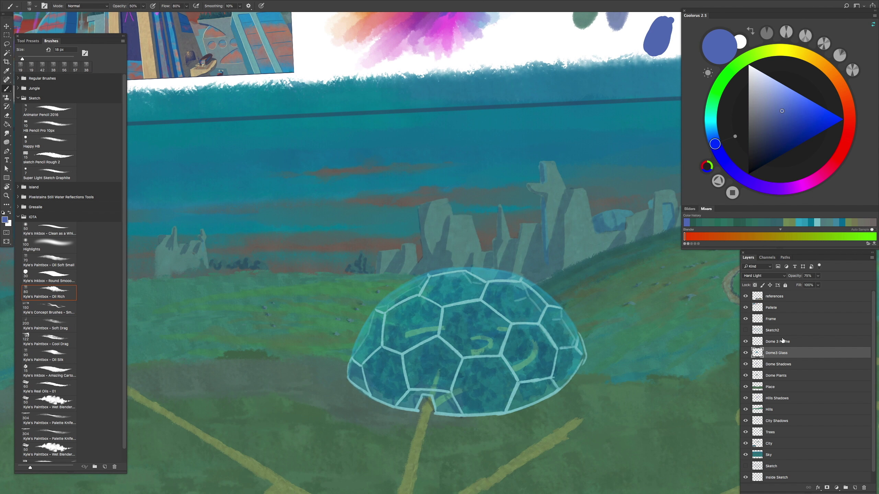
key(alt+bracketright)
key(ctrl+shift+alt+n)
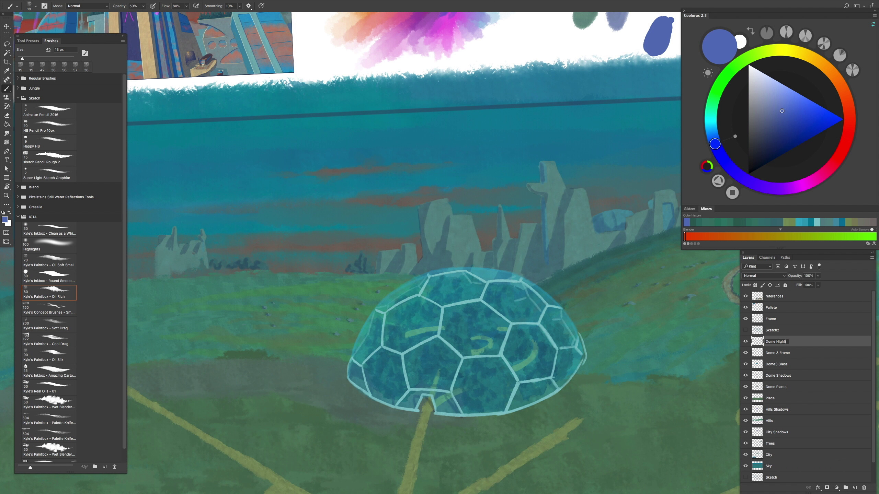
Step: Pick a pale yellow paint colour, undo the stray stroke, and set Dome Highlights to Overlay
alt+click(638, 255)
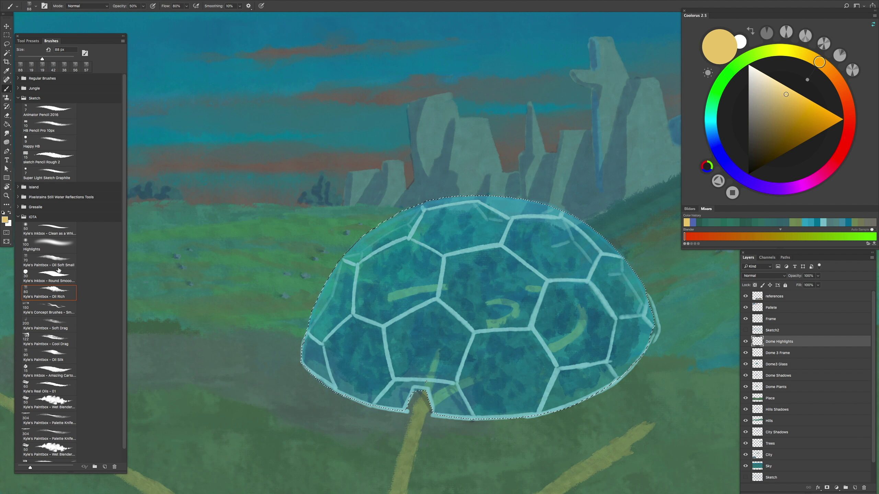
key(ctrl+z)
click(771, 276)
click(755, 349)
click(818, 276)
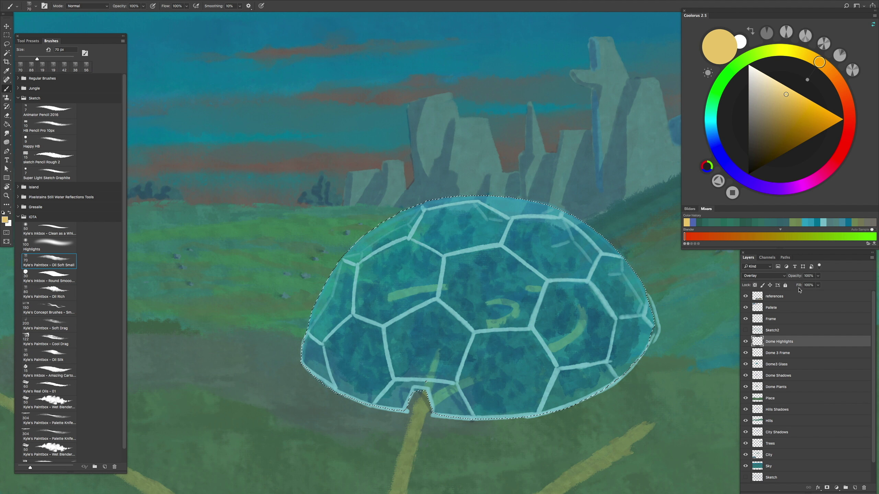
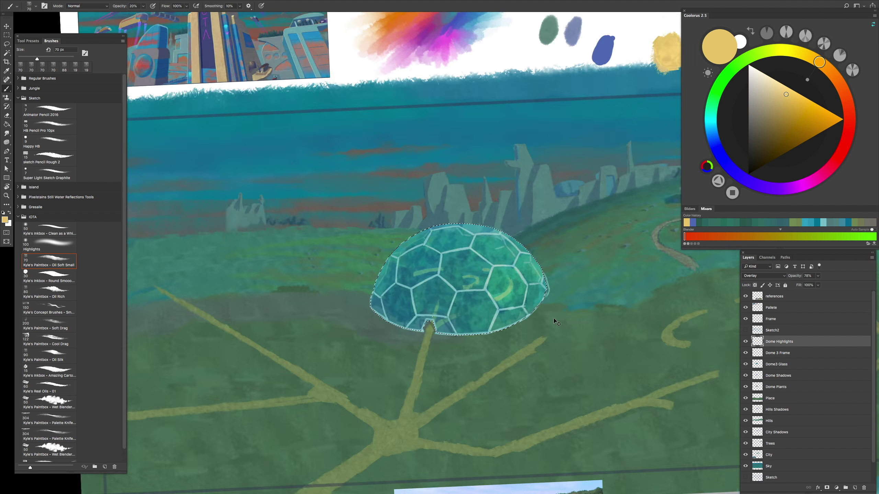
Step: Set the Dome Highlights layer to Hard Light blending at 87% opacity
click(769, 276)
click(754, 286)
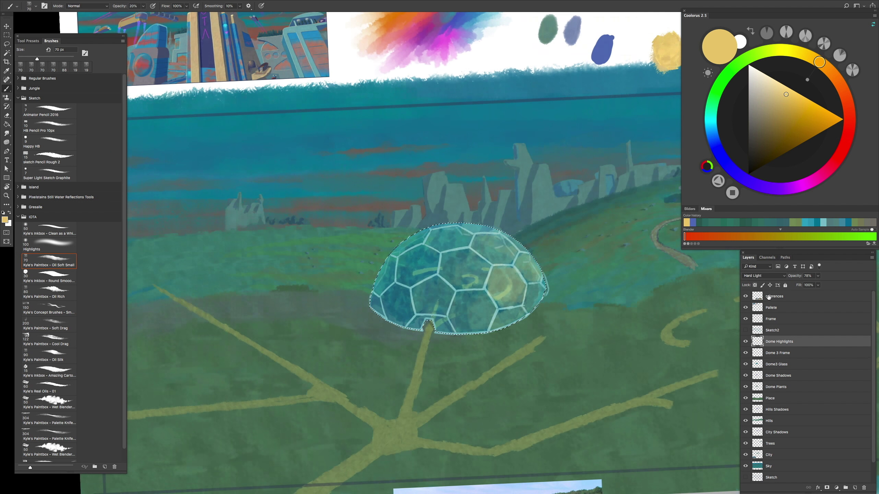
click(818, 285)
drag(818, 285, 823, 287)
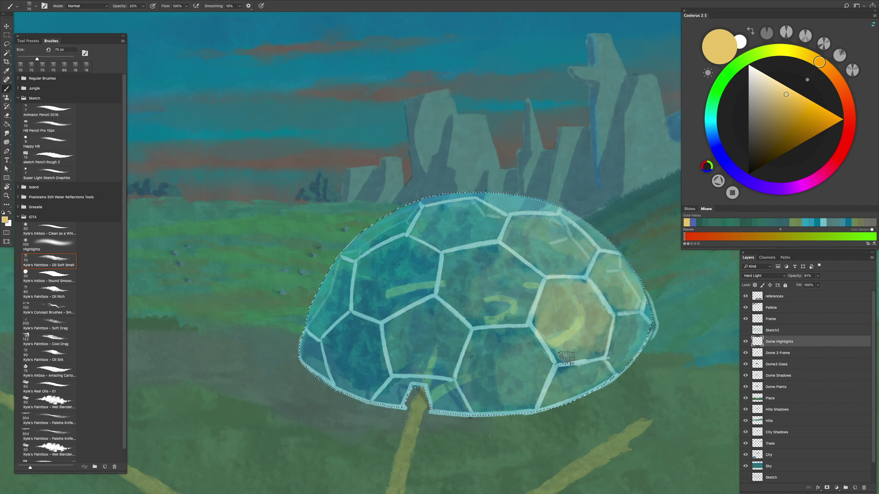
Step: Sample a teal from the painting, deselect the dome, and switch to the Lasso tool
alt+click(481, 118)
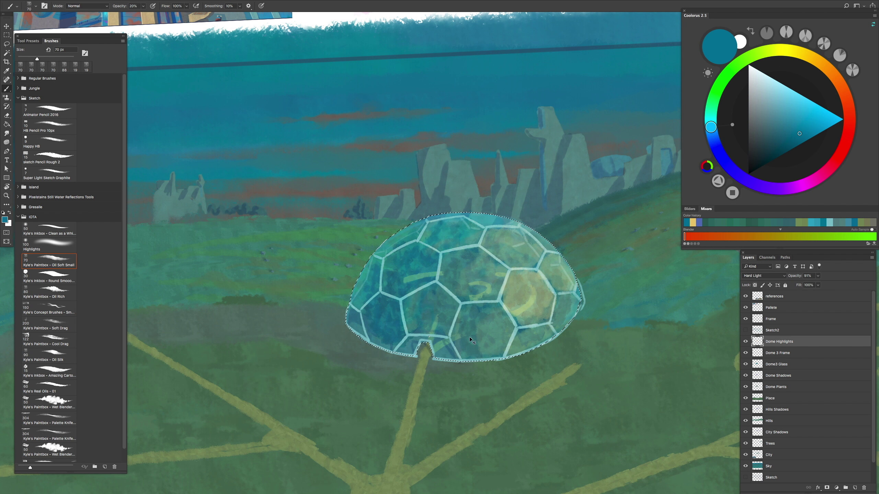
scroll(398, 298, down, 2)
scroll(398, 298, up, 4)
scroll(482, 348, down, 3)
scroll(485, 346, up, 2)
scroll(487, 346, down, 2)
scroll(488, 345, up, 2)
key(ctrl+d)
key(l)
Step: Lower the highlights opacity to 73% and make Dome Shadows the active layer
scroll(487, 344, down, 3)
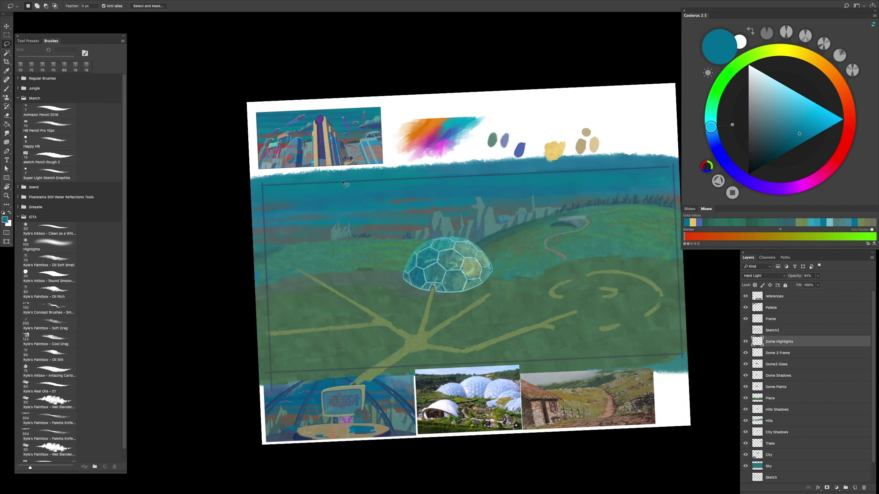
scroll(554, 312, up, 1)
click(818, 276)
drag(819, 284, 812, 287)
key(ctrl+plus)
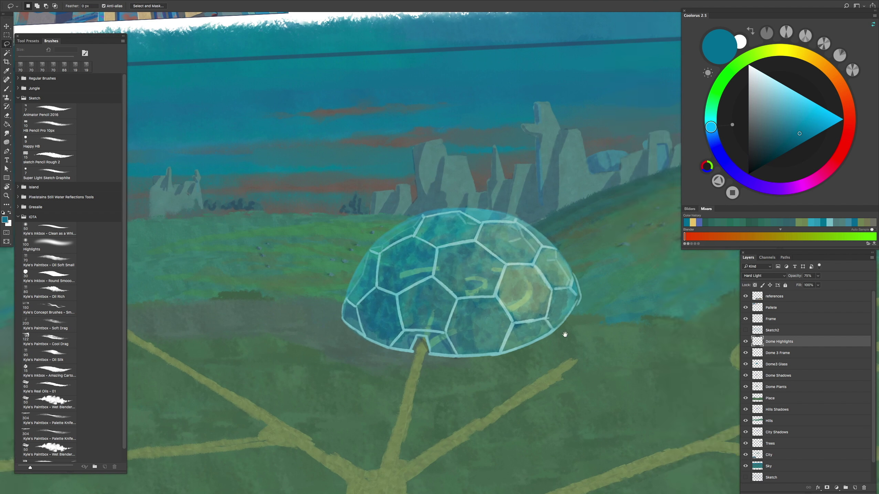
key(ctrl+minus)
click(778, 375)
key(ctrl+minus)
scroll(512, 186, down, 1)
Step: Paint blue shadows on the Dome Shadows layer with a full-opacity brush
key(b)
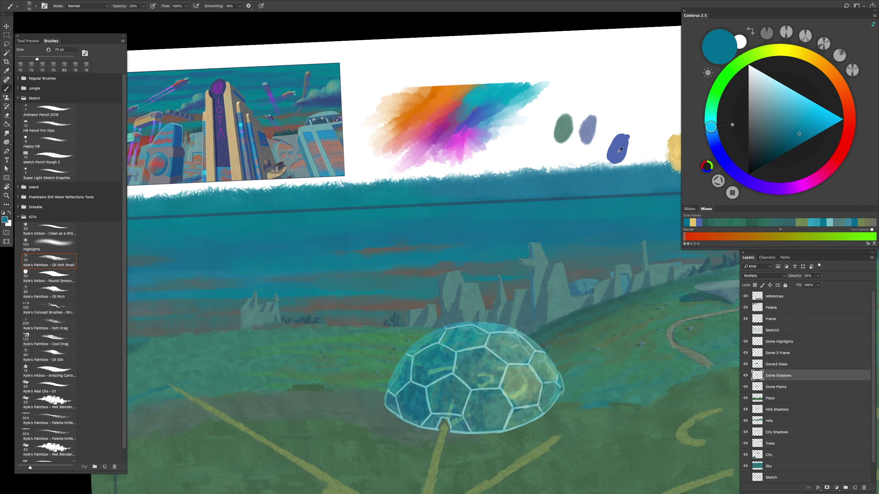
alt+click(617, 152)
scroll(498, 208, up, 3)
key(0)
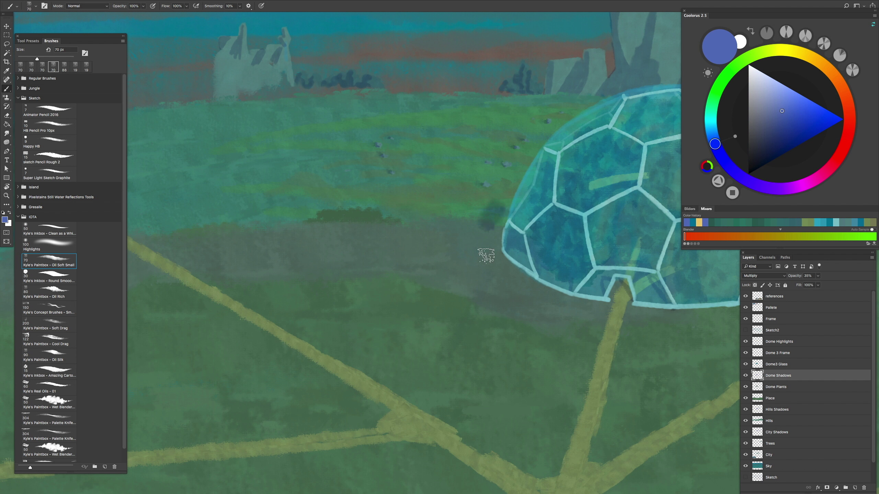
scroll(447, 216, down, 1)
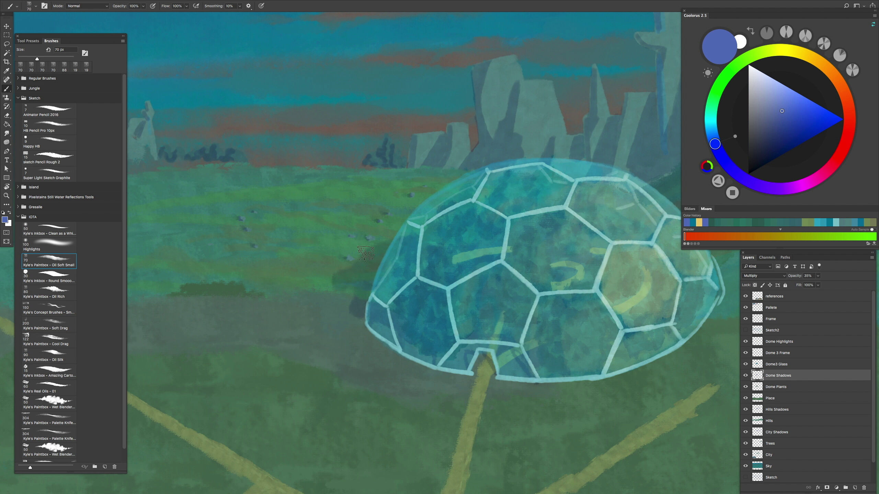
scroll(401, 354, down, 5)
scroll(408, 335, up, 5)
scroll(290, 254, up, 2)
scroll(290, 255, down, 2)
Step: Erase excess shadow, then return to the brush at 23 px
key(e)
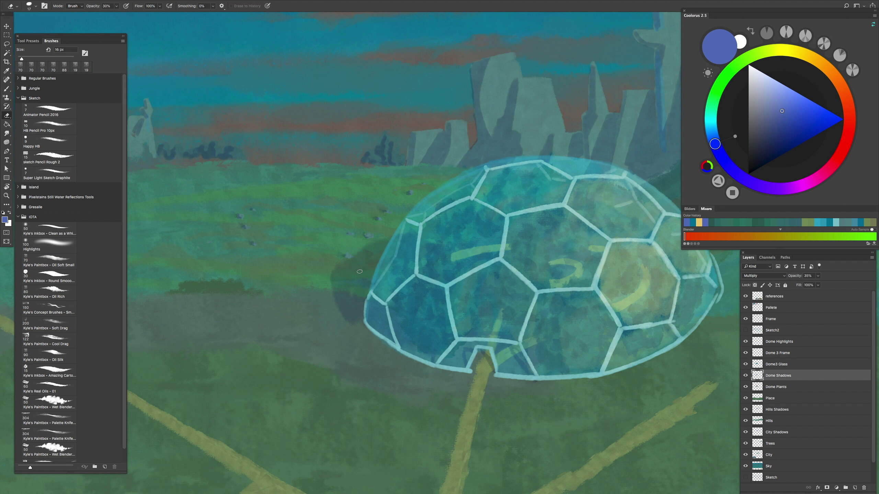
scroll(349, 288, down, 3)
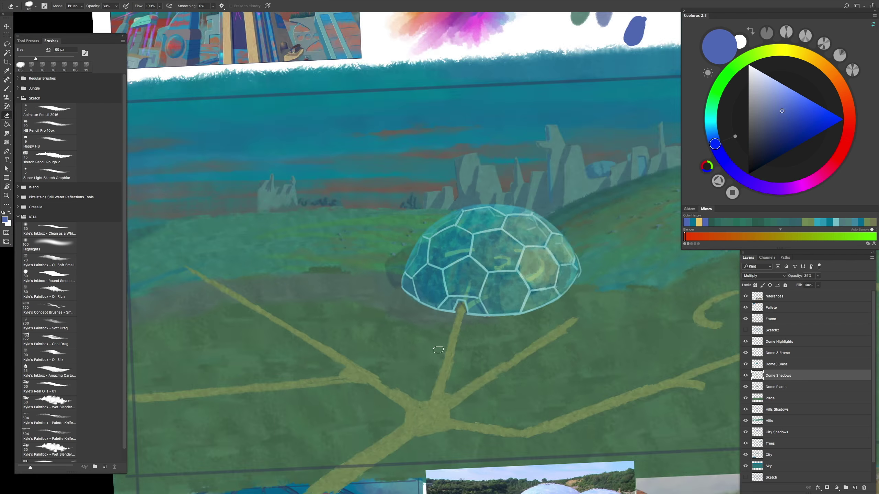
scroll(281, 287, up, 4)
scroll(273, 242, down, 3)
scroll(294, 378, up, 4)
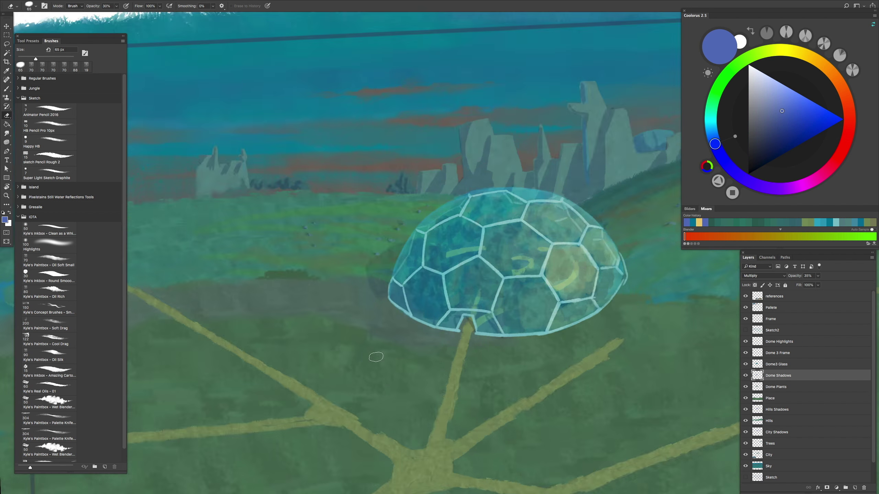
key(b)
drag(275, 334, 265, 333)
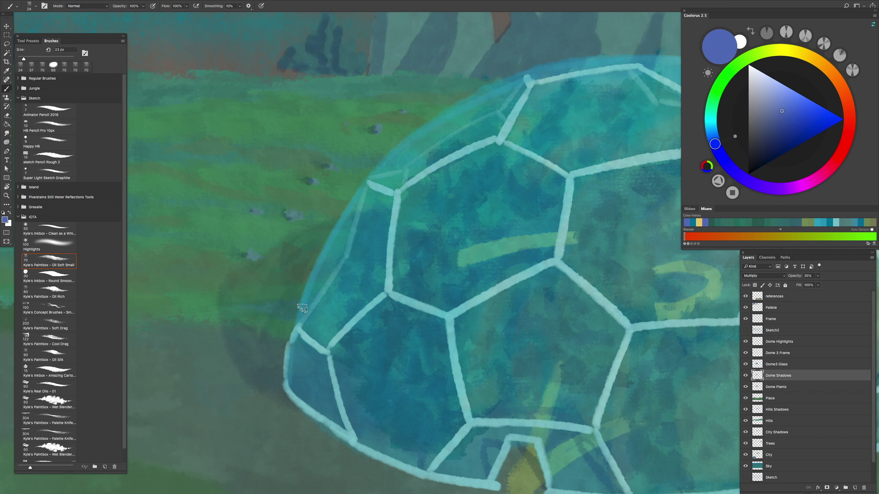
scroll(302, 308, down, 4)
scroll(430, 348, up, 3)
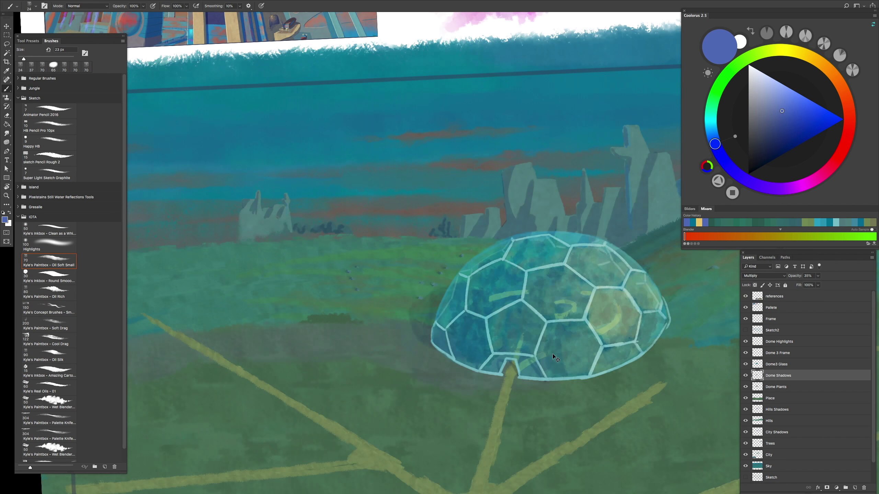
Step: Hide the interface panels to review the shadows on the clean painting, then restore them
key(Tab)
scroll(553, 356, up, 4)
scroll(552, 348, down, 4)
scroll(553, 349, up, 2)
scroll(553, 351, down, 5)
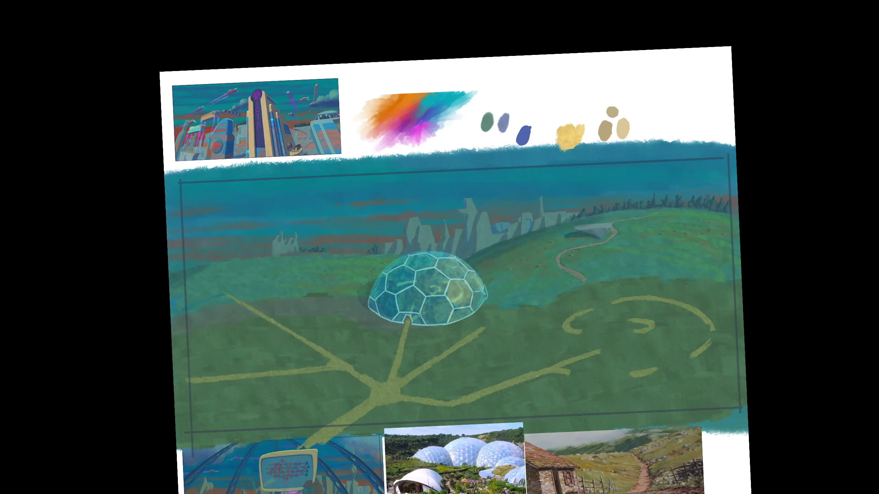
scroll(535, 385, up, 5)
key(Tab)
Step: On Dome 3 Frame, sample the light cyan and touch up the frame with a 7 px brush
click(762, 353)
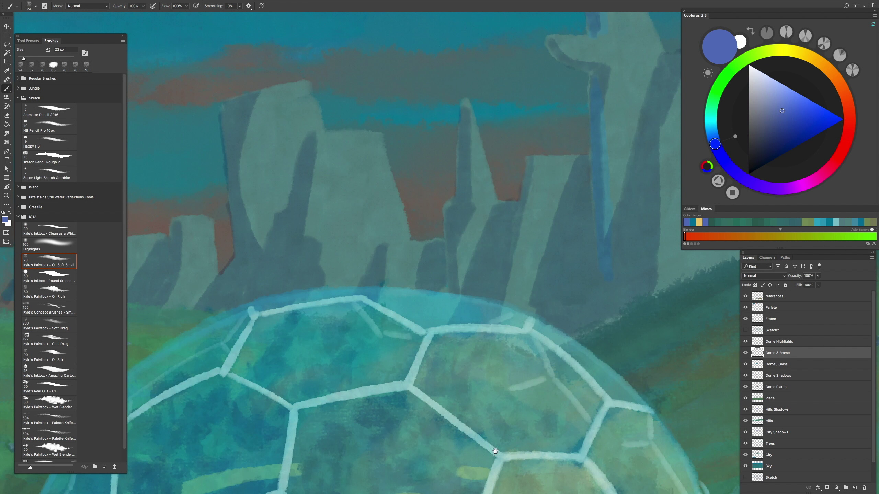
scroll(573, 446, up, 3)
alt+click(473, 258)
key(bracketleft)
key(bracketleft)
key(bracketleft)
key(bracketleft)
key(bracketleft)
scroll(550, 297, up, 3)
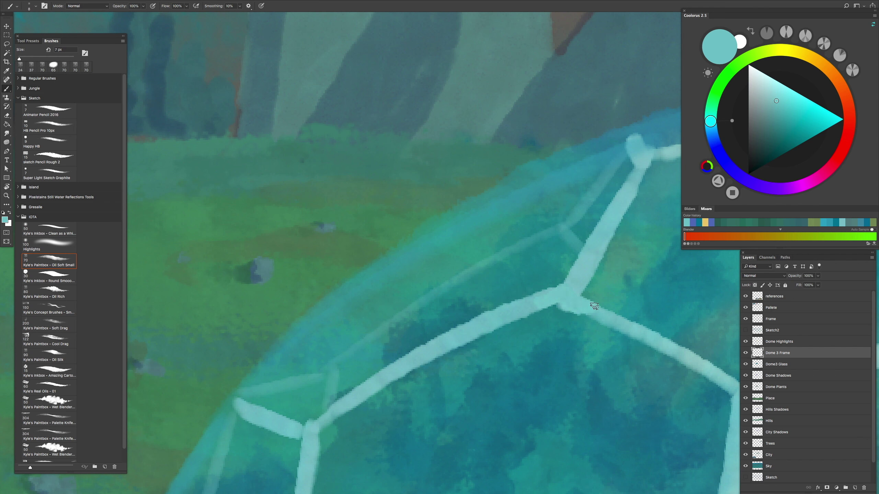
scroll(600, 227, down, 5)
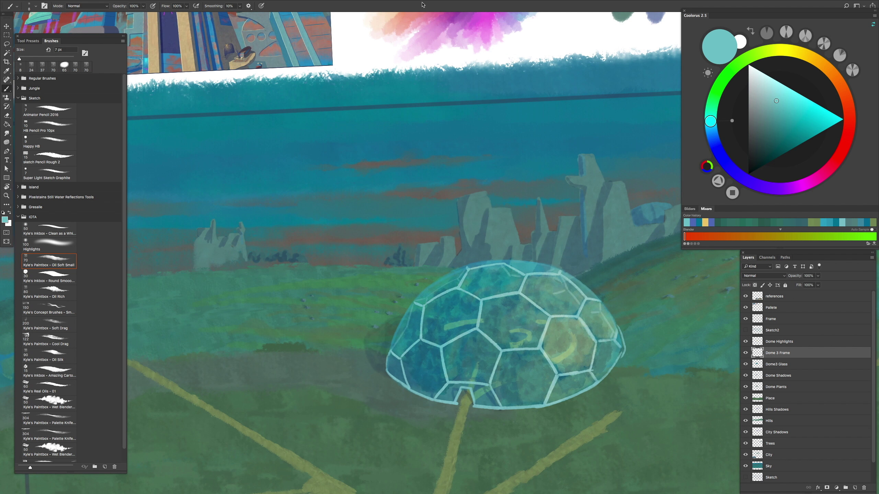
key(f)
key(f)
click(545, 4)
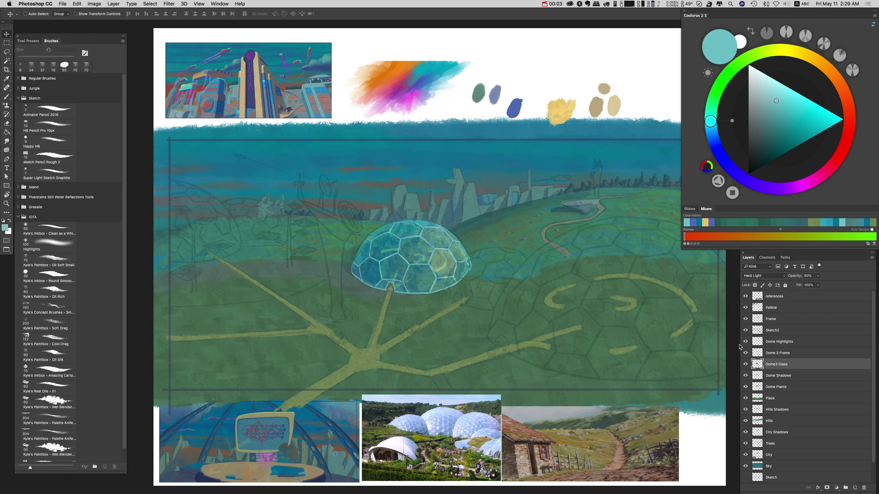
key(super+equal)
key(super+equal)
key(super+minus)
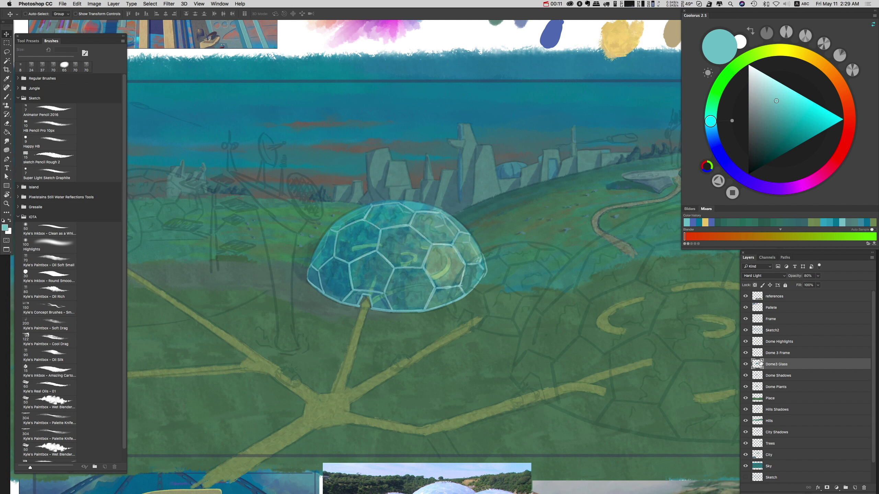
Step: Set the glass layer back to Normal at full opacity and hide the dome highlights
click(772, 276)
click(757, 193)
key(0)
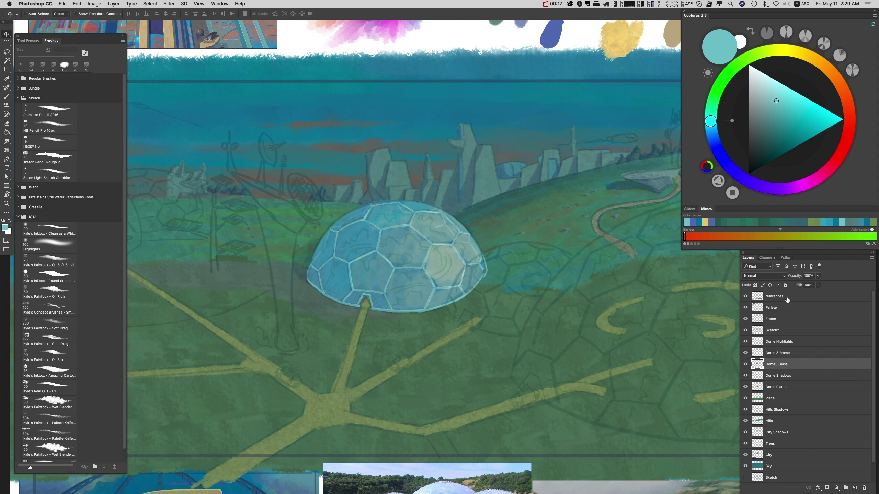
key(super+equal)
key(super+minus)
key(b)
key(super+equal)
key(super+minus)
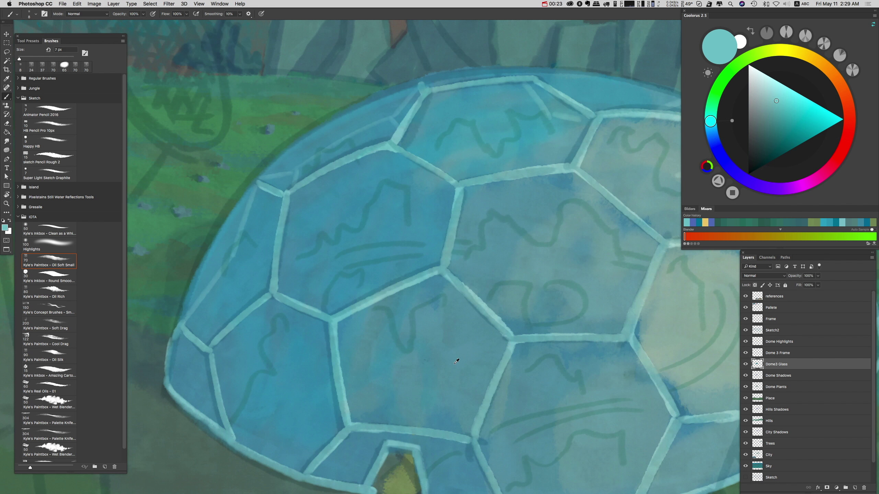
key(super+minus)
key(super+equal)
click(745, 341)
Step: Sample the darker glass blue and paint it as a swatch on the palette layer at 23 px
alt+click(456, 356)
key(])
key(])
key(])
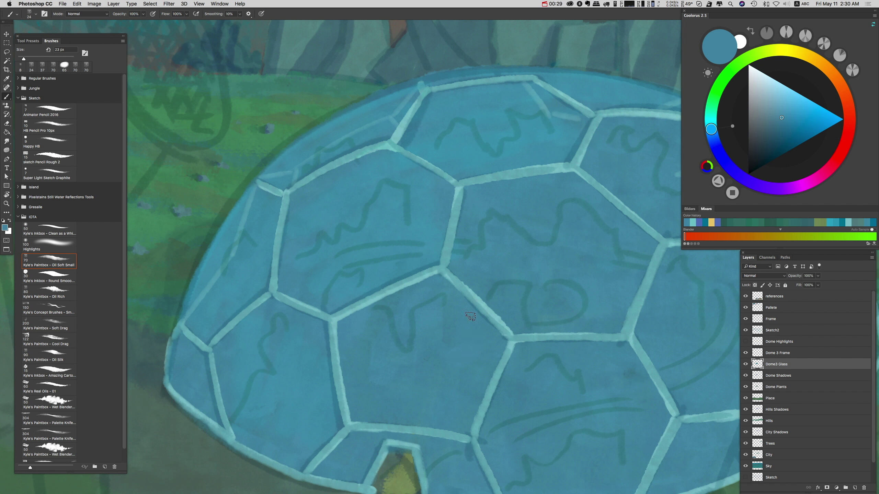
key(super+minus)
scroll(453, 315, up, 5)
click(766, 311)
drag(471, 238, 475, 217)
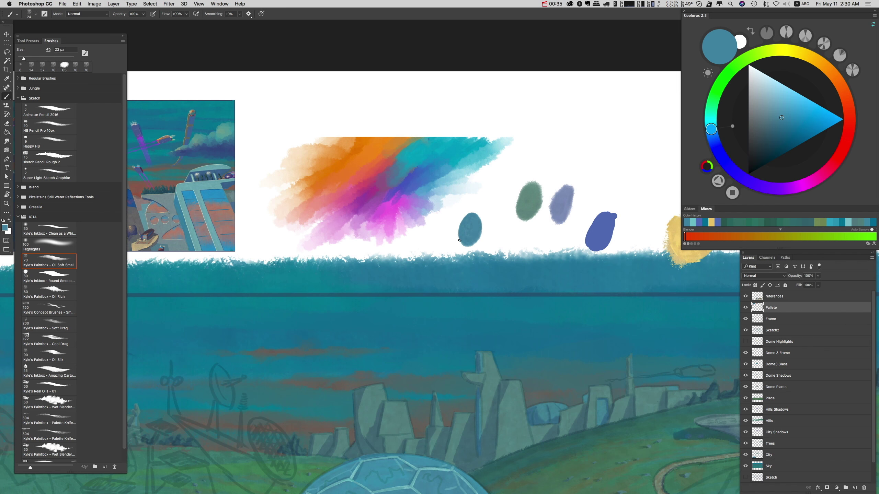
scroll(461, 256, down, 5)
scroll(461, 256, up, 4)
key(super+equal)
key(super+equal)
Step: Hide the Sketch2 lines and paint a light-teal swatch on the palette
click(746, 330)
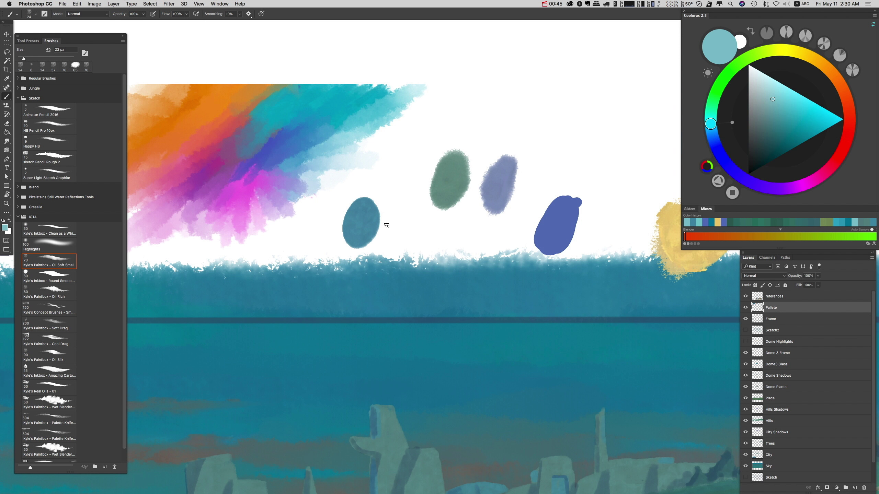
drag(386, 248, 393, 216)
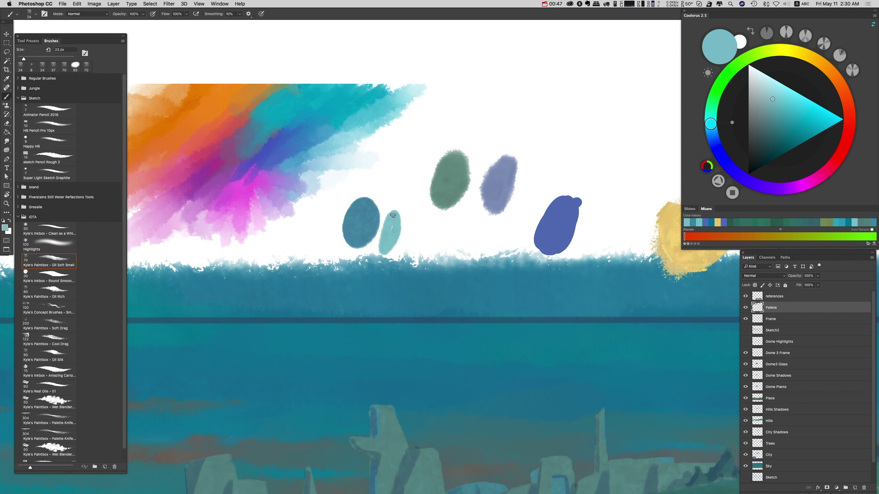
scroll(424, 238, down, 3)
scroll(467, 257, up, 5)
Step: Set Dome3 Glass to Hard Light at about 80% opacity and show highlights and Sketch2 again
click(777, 365)
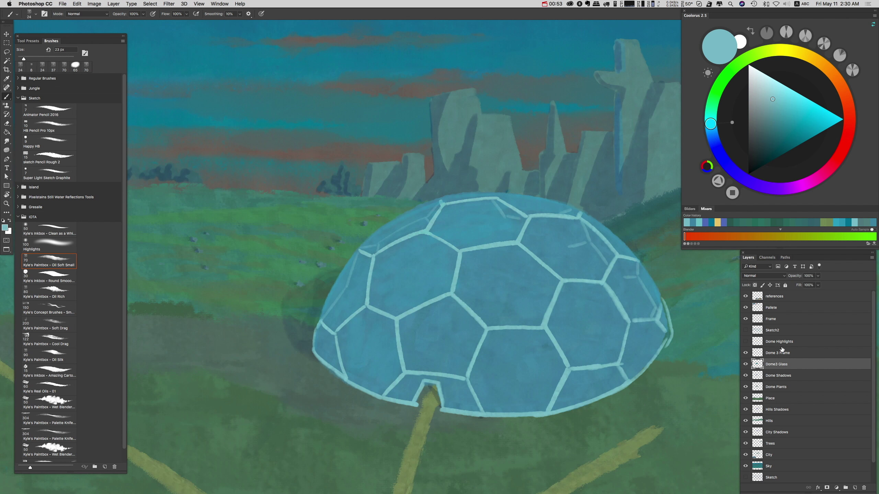
click(818, 276)
drag(819, 284, 811, 287)
click(763, 276)
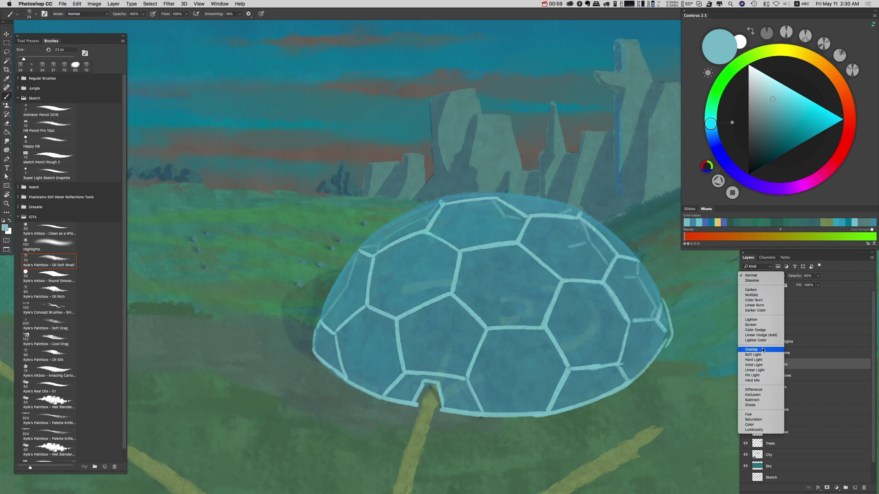
click(761, 361)
click(746, 342)
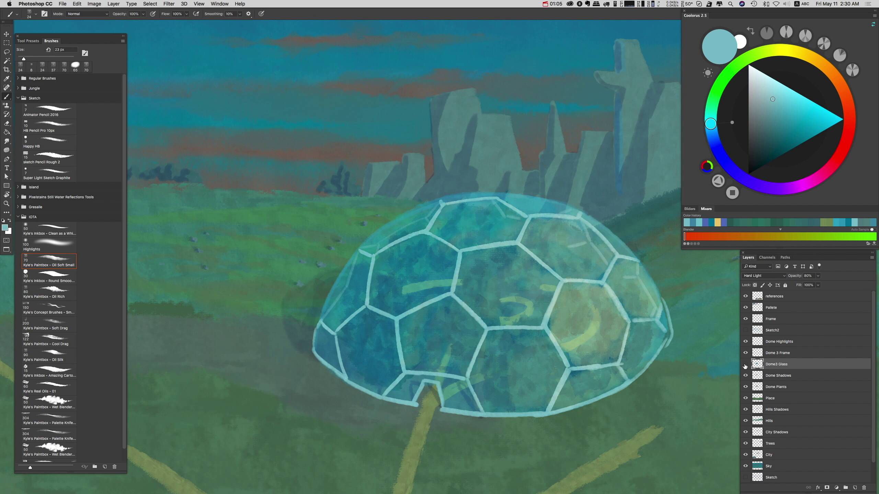
scroll(415, 205, down, 5)
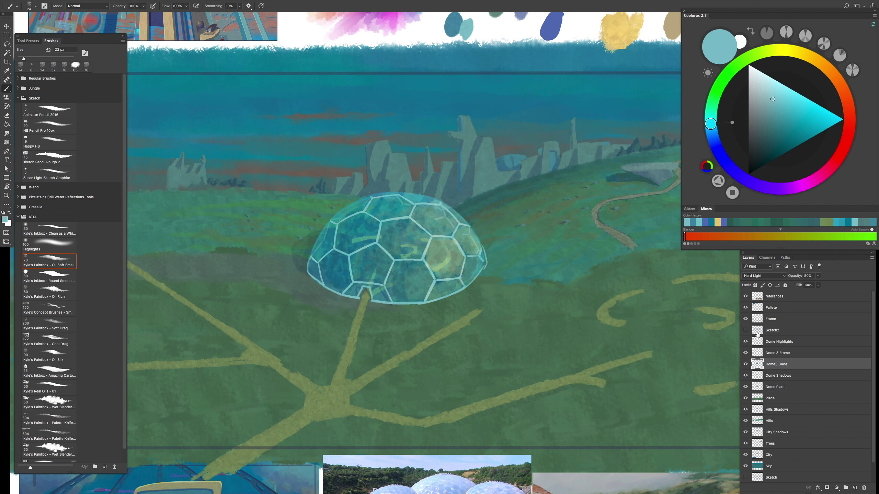
click(745, 330)
Step: Check the dome layers by toggling Dome Shadows visibility off and back on
click(769, 342)
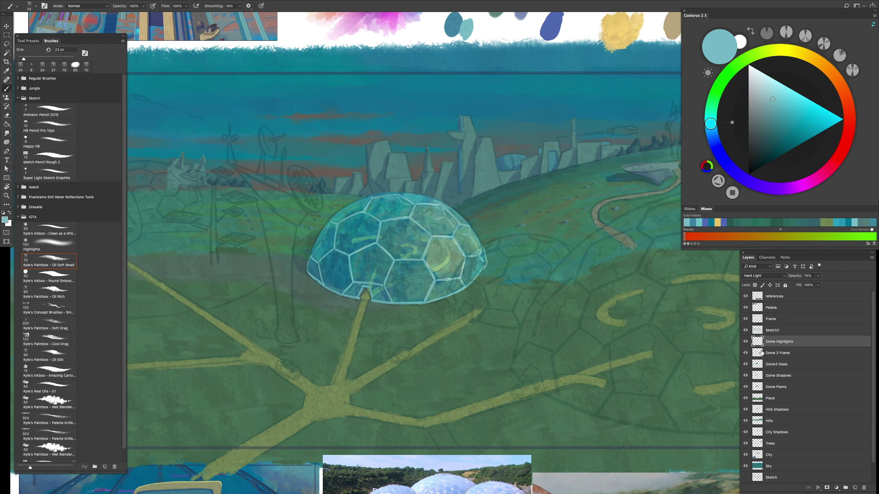
click(761, 356)
click(759, 376)
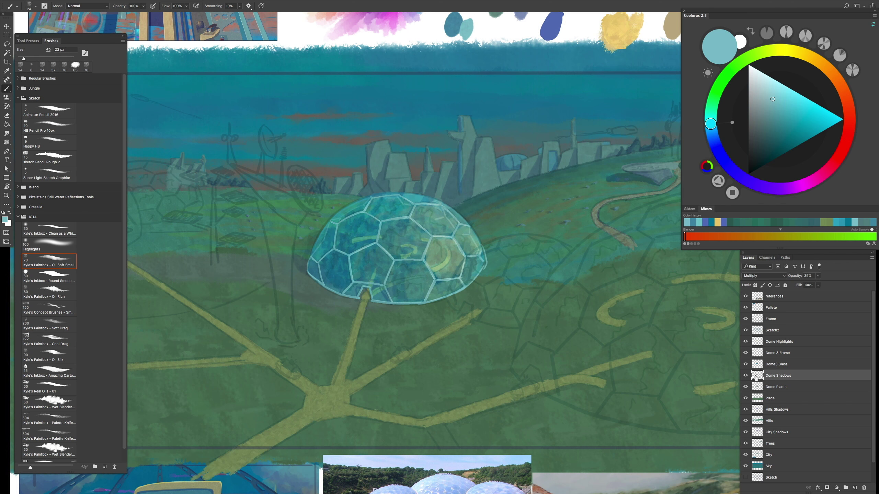
click(746, 376)
click(746, 377)
click(746, 376)
click(745, 376)
click(746, 377)
click(746, 377)
click(760, 358)
Step: Add a new layer named Dome 4 Glass above Dome 3 Frame and pick a dark teal-blue
click(854, 487)
double_click(772, 354)
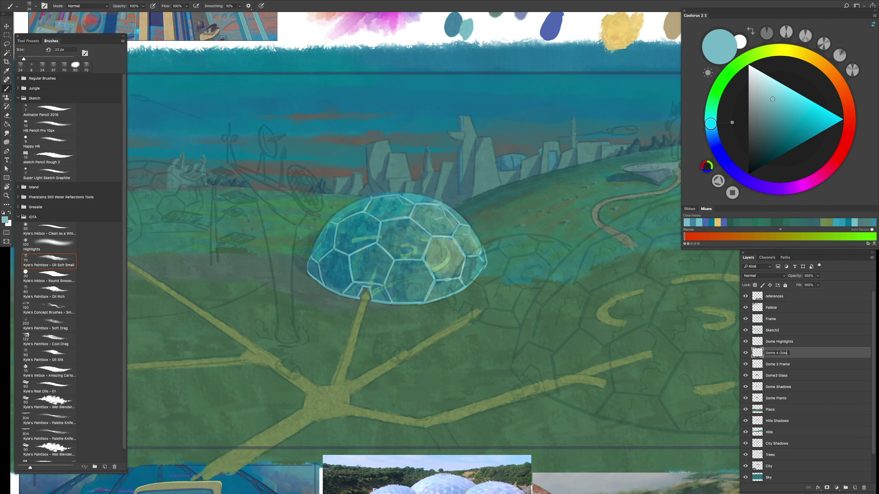
scroll(591, 234, up, 5)
alt+click(418, 222)
scroll(413, 228, up, 5)
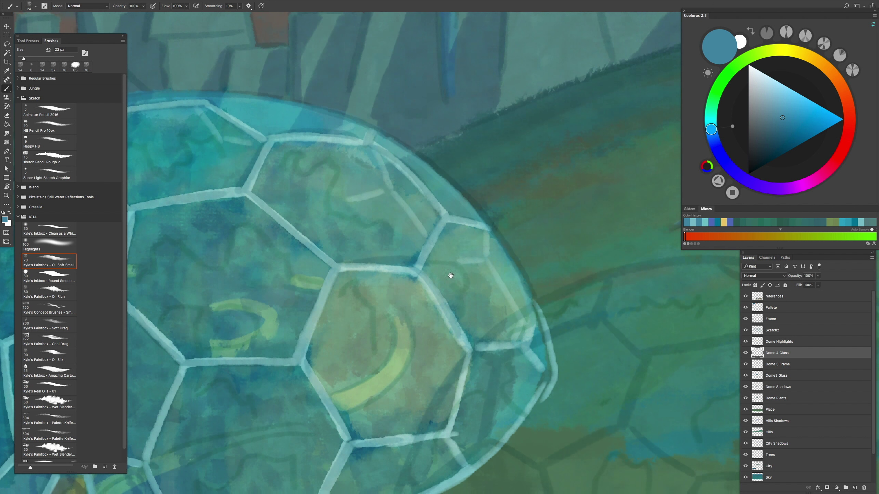
key(Tab)
Step: Sketch the base and left side of the new dome's outline in blue
mouse_move(332, 398)
mouse_down()
mouse_move(377, 306)
mouse_move(365, 322)
mouse_move(492, 187)
mouse_move(576, 158)
mouse_move(365, 428)
mouse_move(291, 341)
mouse_move(356, 326)
mouse_move(381, 395)
mouse_up()
drag(376, 351, 336, 183)
mouse_move(277, 249)
mouse_down()
mouse_move(294, 402)
mouse_move(304, 417)
mouse_up()
key(ctrl+minus)
drag(316, 314, 492, 341)
Step: Extend and thicken the blue strokes into a filled oval dome shape right of the first dome
mouse_move(352, 236)
mouse_down()
mouse_move(416, 336)
mouse_move(545, 258)
mouse_move(407, 170)
mouse_move(603, 188)
mouse_move(545, 186)
mouse_move(419, 309)
mouse_move(461, 221)
mouse_move(440, 221)
mouse_move(414, 167)
mouse_move(390, 218)
mouse_move(518, 124)
mouse_move(626, 109)
mouse_move(707, 197)
mouse_move(632, 103)
mouse_move(522, 203)
mouse_move(502, 163)
mouse_move(537, 122)
mouse_up()
mouse_move(562, 190)
mouse_down()
mouse_move(533, 280)
mouse_move(535, 102)
mouse_move(571, 163)
mouse_up()
mouse_move(510, 99)
mouse_down()
mouse_move(528, 154)
mouse_move(539, 127)
mouse_move(508, 261)
mouse_move(526, 220)
mouse_move(497, 284)
mouse_move(520, 262)
mouse_move(504, 274)
mouse_up()
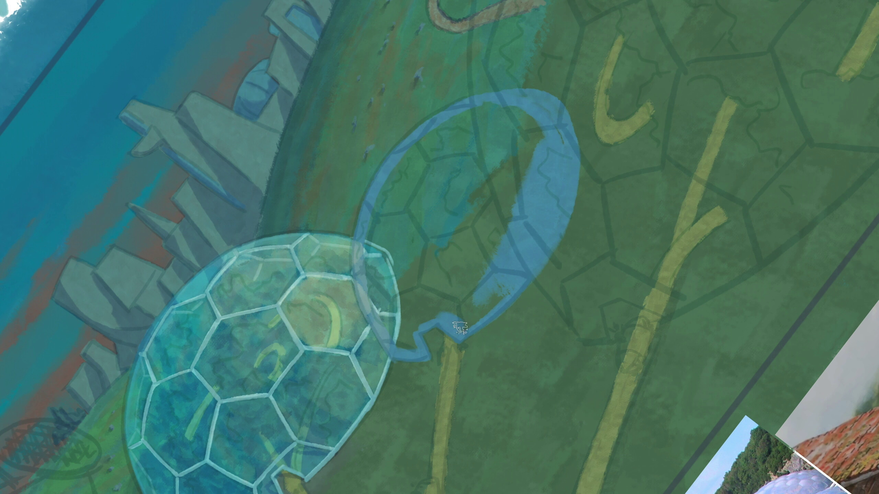
drag(452, 321, 557, 147)
mouse_move(491, 104)
mouse_down()
mouse_move(375, 214)
mouse_move(392, 333)
mouse_move(440, 308)
mouse_move(533, 166)
mouse_move(449, 142)
mouse_move(458, 139)
mouse_move(412, 298)
mouse_move(470, 242)
mouse_move(499, 160)
mouse_move(532, 172)
mouse_up()
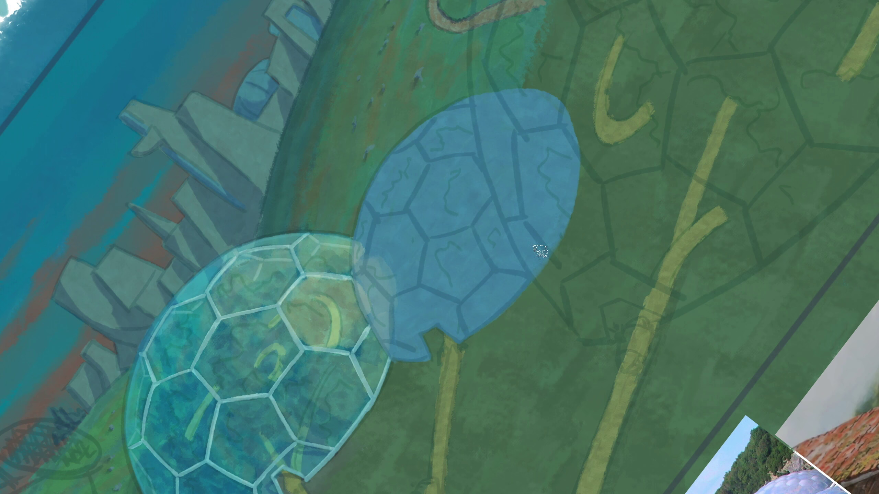
scroll(416, 163, up, 5)
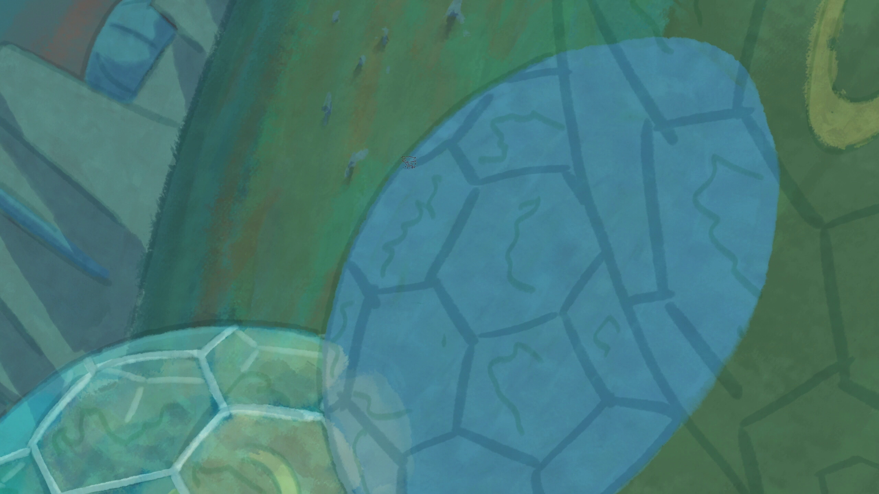
scroll(330, 390, down, 4)
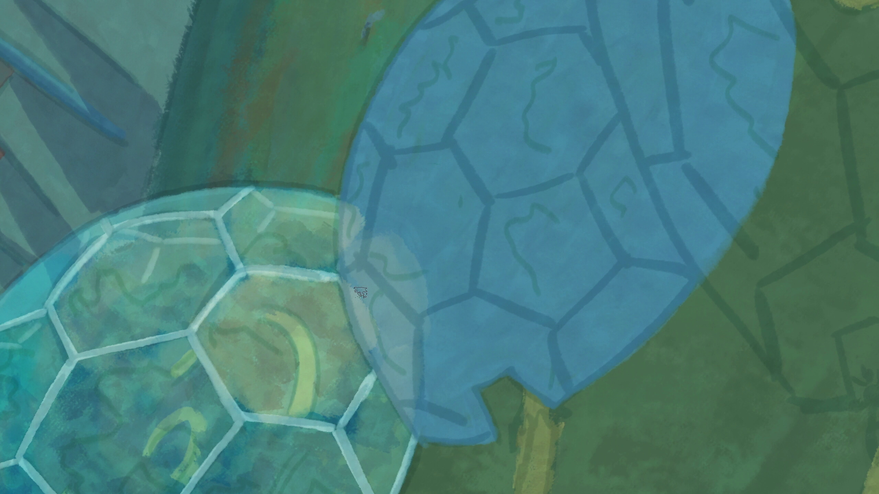
scroll(414, 420, down, 5)
Step: Set the Dome 4 Glass layer to Hard Light blending at 80% opacity
key(Tab)
drag(814, 286, 824, 285)
click(763, 276)
click(761, 360)
click(818, 276)
drag(450, 311, 505, 343)
Step: Add a new Dome 4 Frame layer above Dome 4 Glass and paint the first pale hex-edge frame strokes
key(ctrl+shift+alt+n)
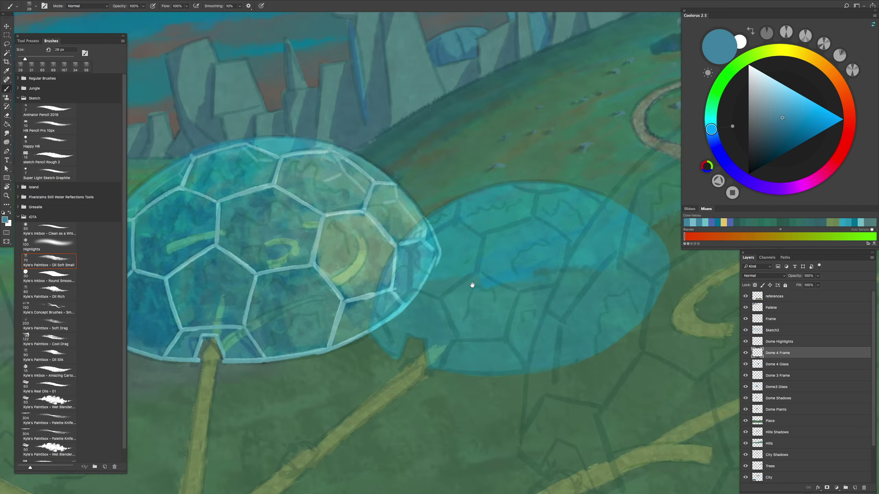
drag(471, 285, 464, 263)
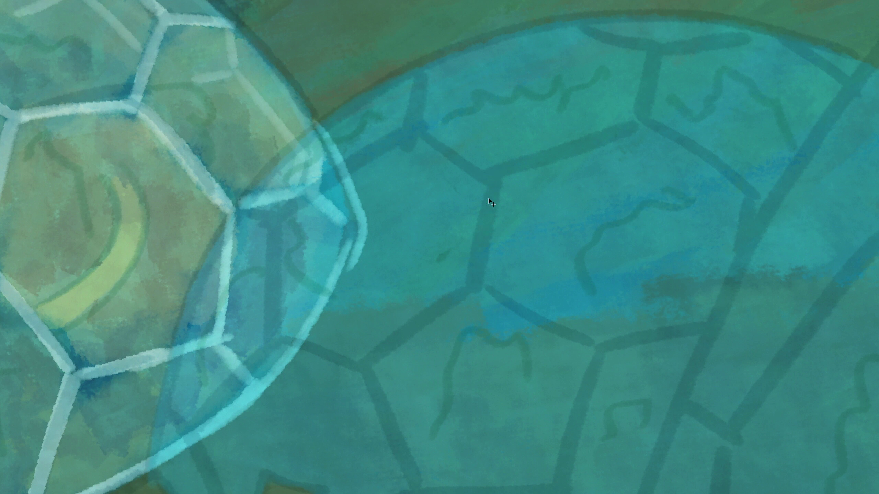
drag(465, 349, 477, 281)
drag(396, 401, 419, 383)
drag(395, 322, 461, 275)
key(ctrl+z)
key(ctrl+z)
key(ctrl+z)
mouse_move(391, 322)
mouse_down()
mouse_move(461, 276)
mouse_move(478, 204)
mouse_move(461, 276)
mouse_up()
key(ctrl+z)
Step: Close the first hexagon with frame edges and trace a light line down the shell's left edge
key(ctrl+z)
mouse_move(327, 262)
mouse_down()
mouse_move(360, 346)
mouse_move(329, 404)
mouse_up()
mouse_move(436, 346)
mouse_down()
mouse_move(429, 376)
mouse_move(493, 335)
mouse_move(480, 244)
mouse_up()
key(ctrl+z)
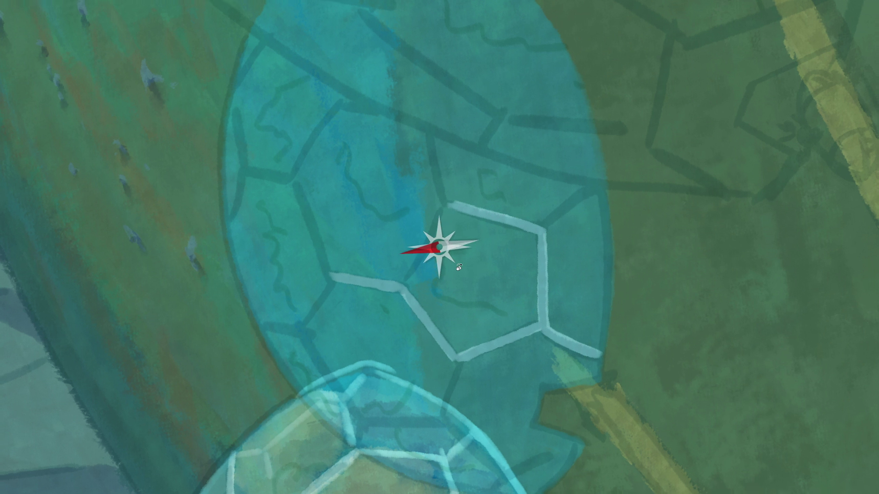
drag(450, 206, 406, 280)
key(ctrl+z)
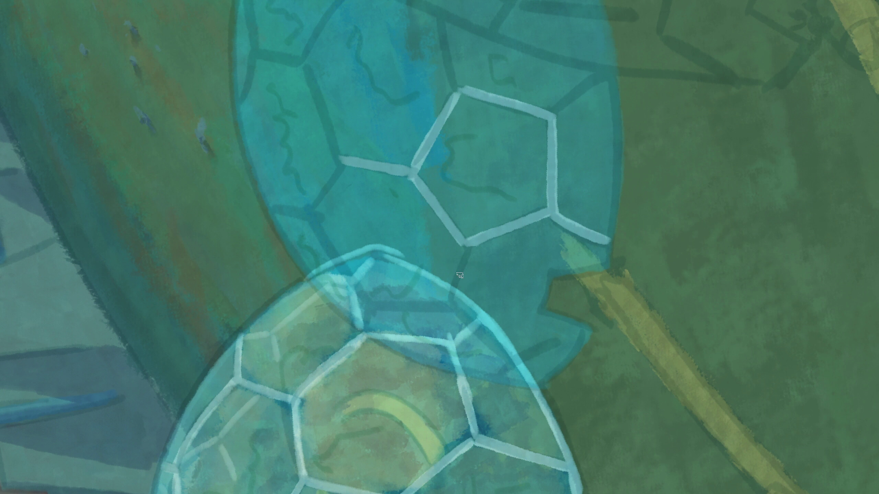
drag(470, 248, 452, 312)
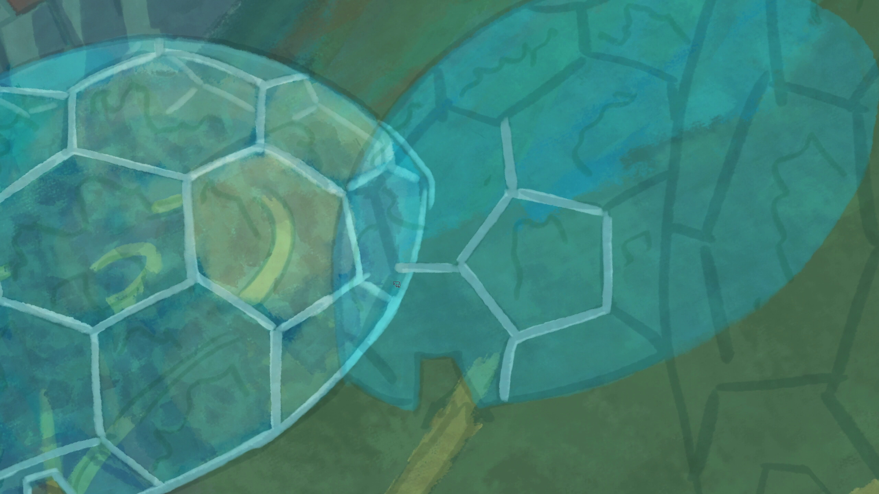
drag(398, 270, 362, 337)
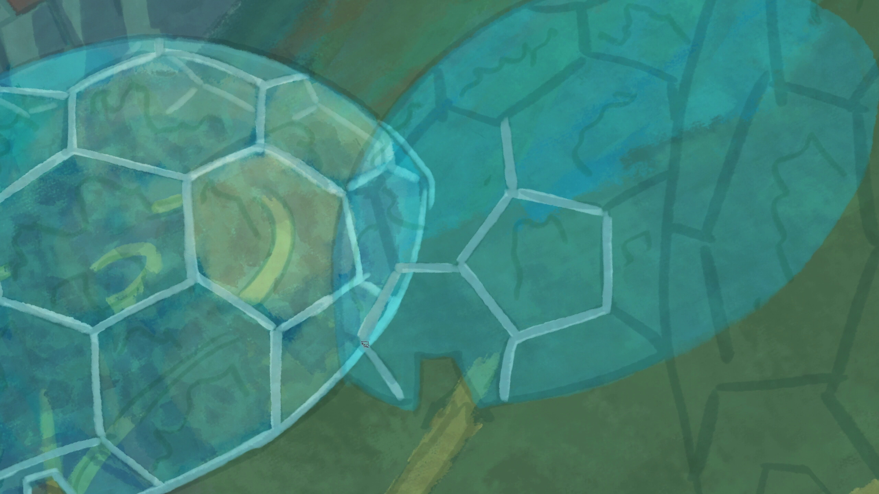
drag(403, 191, 398, 266)
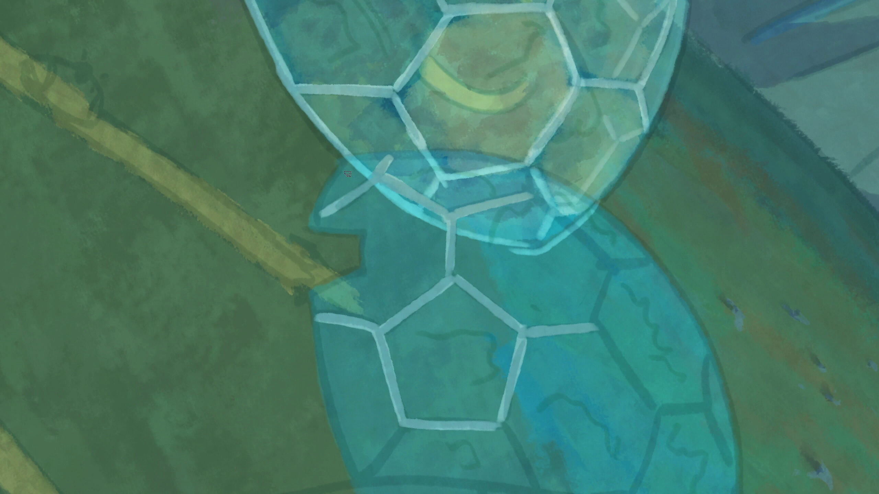
drag(316, 223, 344, 164)
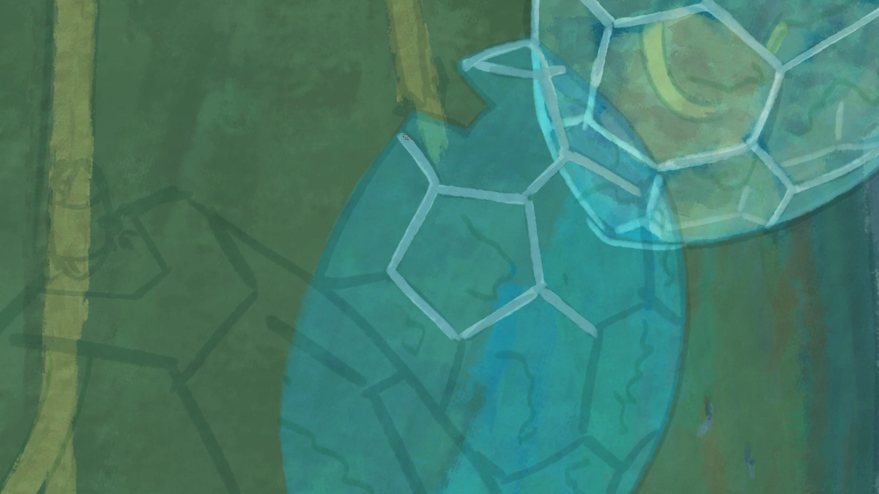
drag(362, 203, 414, 117)
key(ctrl+z)
mouse_move(324, 265)
mouse_down()
mouse_move(374, 171)
mouse_move(366, 100)
mouse_up()
mouse_move(326, 191)
mouse_down()
mouse_move(325, 304)
mouse_move(323, 285)
mouse_move(322, 401)
mouse_up()
Step: Paint two frame edges from the upper junction and a short straight horizontal frame edge
scroll(363, 299, up, 5)
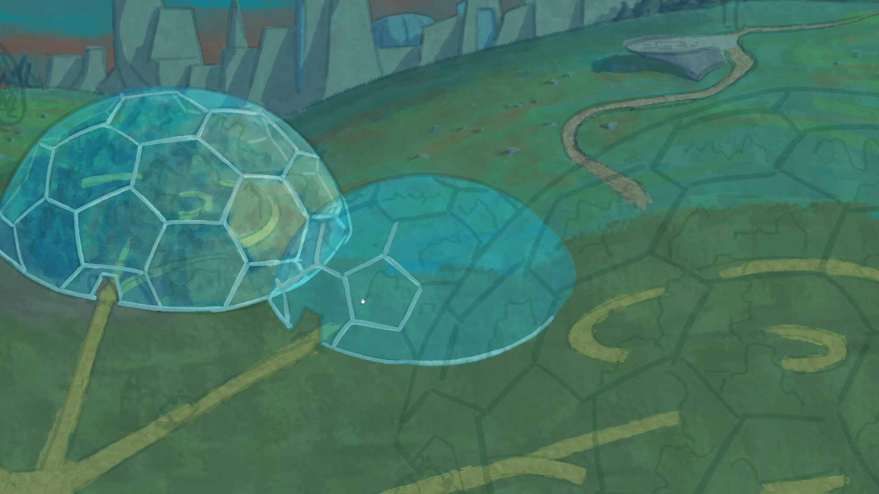
drag(476, 173, 433, 278)
key(ctrl+z)
scroll(476, 173, down, 5)
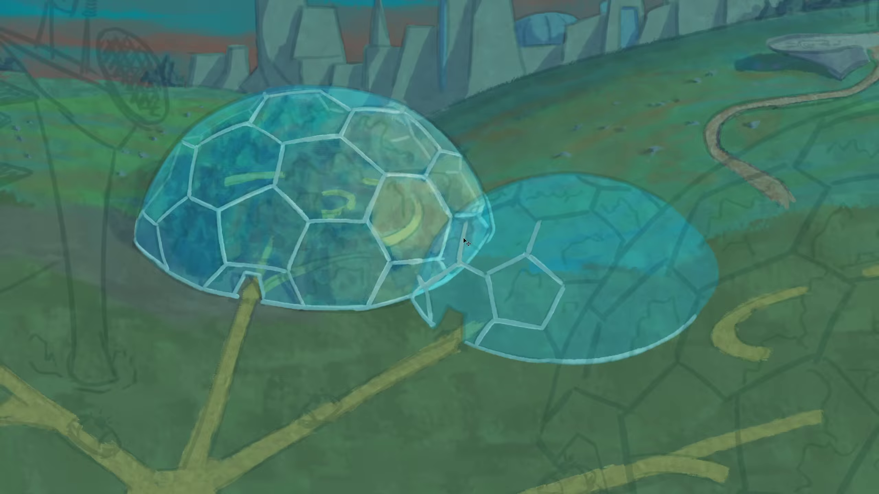
scroll(608, 124, up, 3)
mouse_move(607, 117)
mouse_down()
mouse_move(594, 157)
mouse_move(635, 192)
mouse_up()
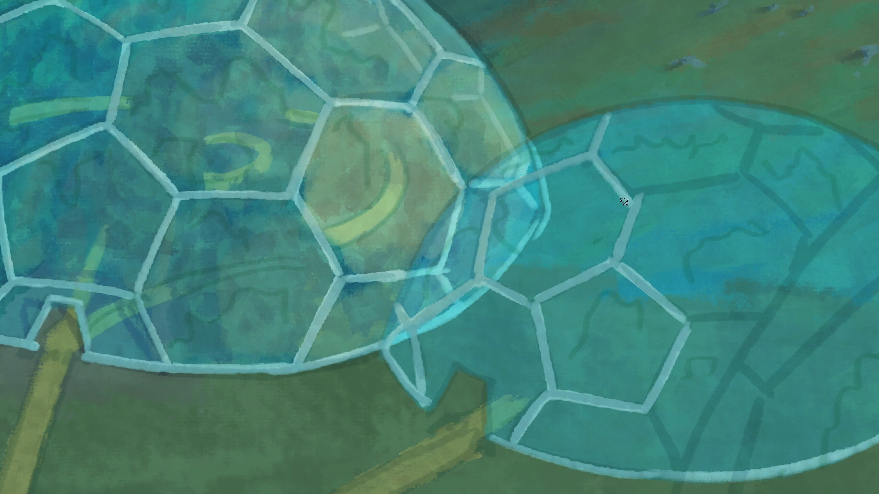
scroll(472, 187, right, 5)
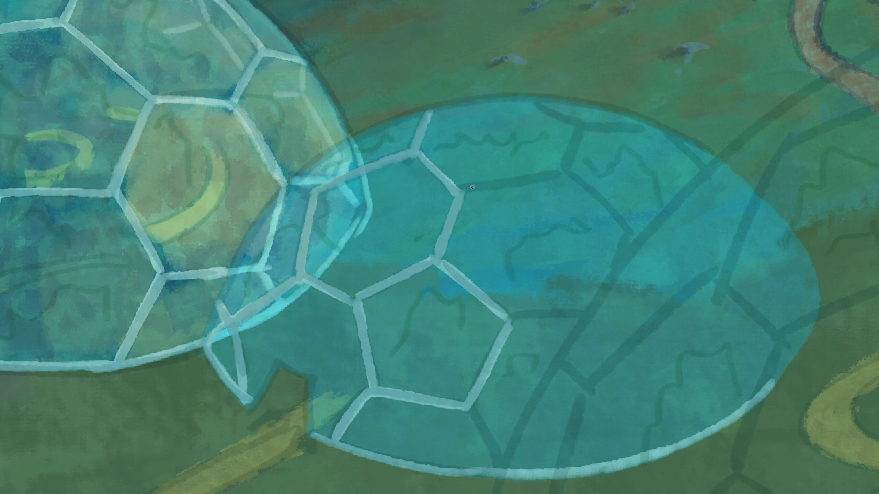
scroll(508, 275, down, 5)
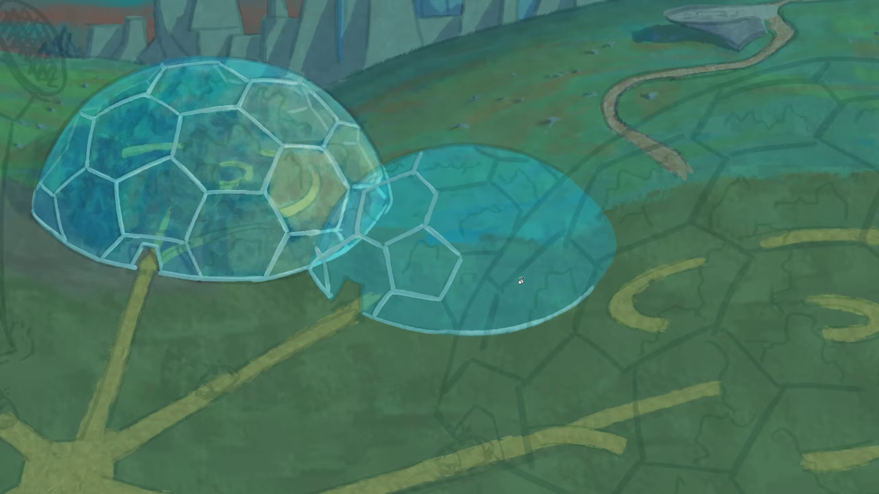
scroll(493, 316, up, 5)
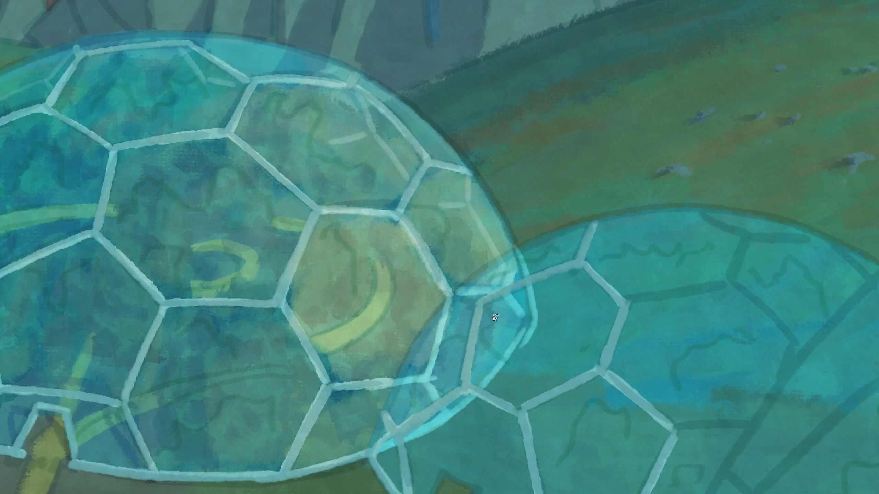
scroll(494, 318, down, 5)
scroll(498, 319, up, 5)
scroll(508, 323, down, 3)
drag(500, 280, 576, 278)
key(ctrl+z)
drag(495, 281, 573, 279)
Step: Connect frame edges down to the shell edge and outline a cell along the dome's right side
drag(457, 373, 489, 437)
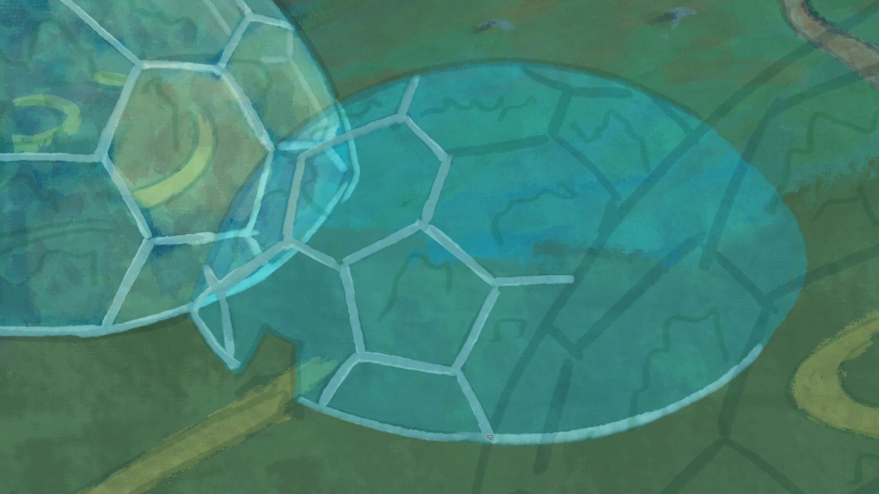
mouse_move(616, 205)
mouse_down()
mouse_move(588, 271)
mouse_move(571, 280)
mouse_up()
drag(585, 281, 628, 344)
key(ctrl+z)
mouse_move(589, 281)
mouse_down()
mouse_move(629, 384)
mouse_move(619, 420)
mouse_up()
mouse_move(640, 344)
mouse_down()
mouse_move(730, 306)
mouse_move(764, 344)
mouse_up()
drag(679, 187, 726, 225)
mouse_move(618, 205)
mouse_down()
mouse_move(678, 188)
mouse_move(695, 142)
mouse_up()
mouse_move(727, 226)
mouse_down()
mouse_move(766, 196)
mouse_move(796, 329)
mouse_up()
drag(772, 222, 706, 138)
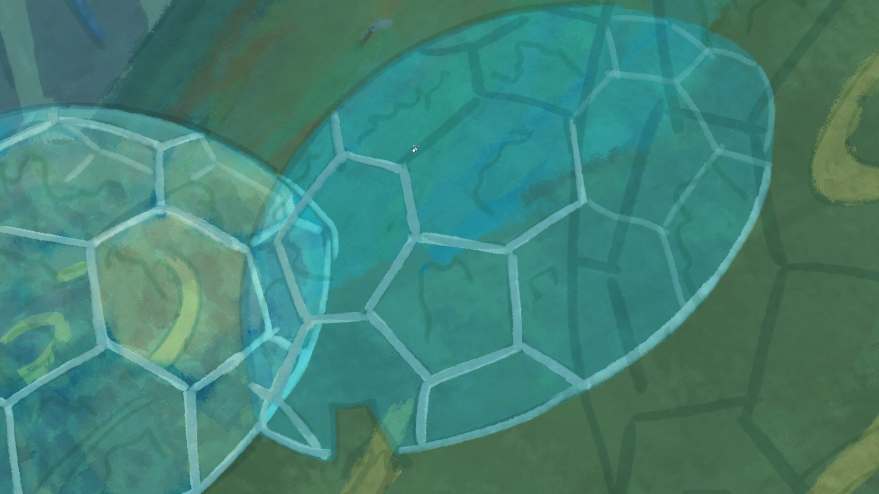
Step: Add and brighten frame edges toward the shell top and lower on the dome
mouse_move(402, 161)
mouse_down()
mouse_move(480, 102)
mouse_move(474, 51)
mouse_move(476, 99)
mouse_up()
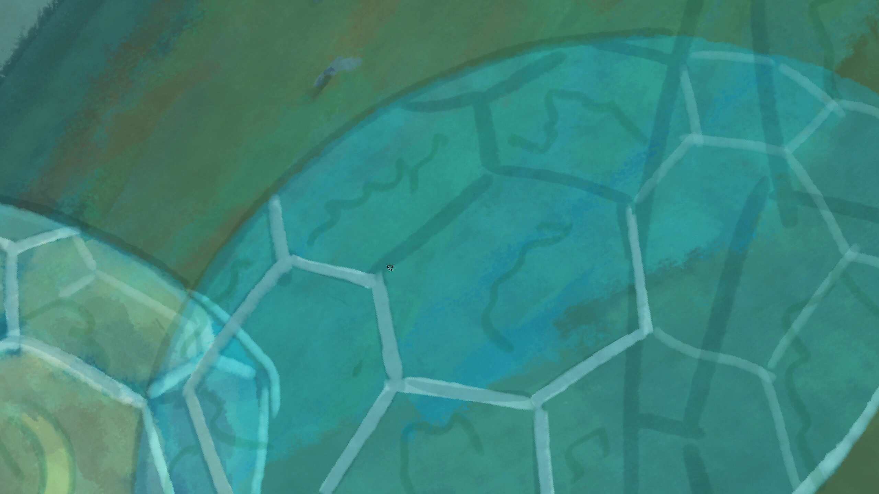
mouse_move(467, 112)
mouse_down()
mouse_move(405, 165)
mouse_move(499, 61)
mouse_up()
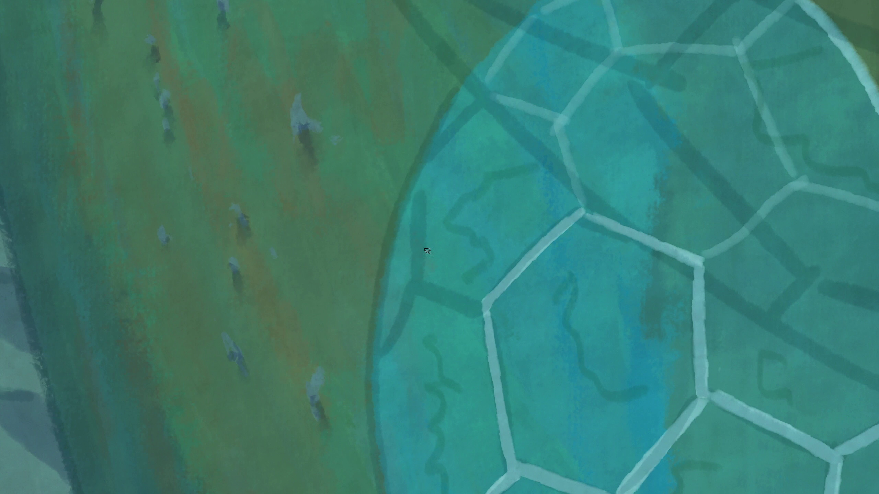
mouse_move(419, 194)
mouse_down()
mouse_move(421, 277)
mouse_move(499, 310)
mouse_up()
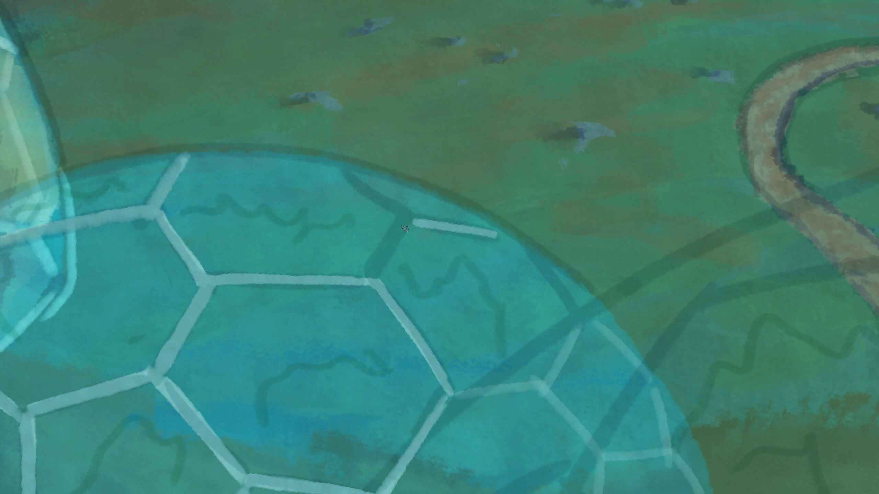
drag(395, 252, 401, 236)
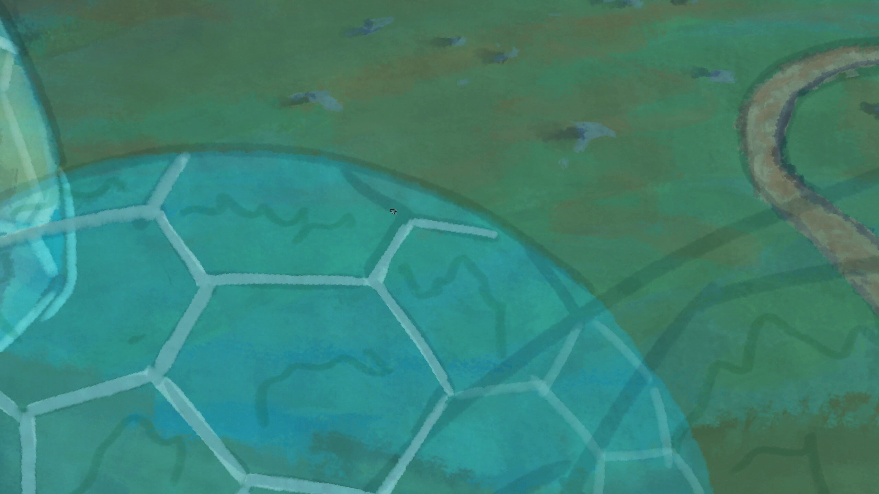
drag(349, 172, 410, 225)
drag(515, 236, 566, 301)
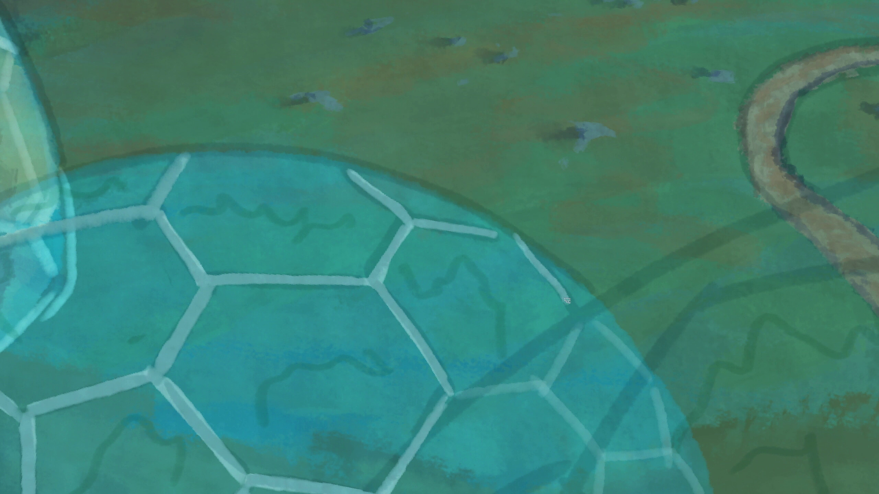
Step: Zoom and tilt the canvas to review both domes, then restore the panels and level rotation
scroll(509, 277, down, 3)
scroll(519, 278, up, 3)
scroll(535, 277, down, 3)
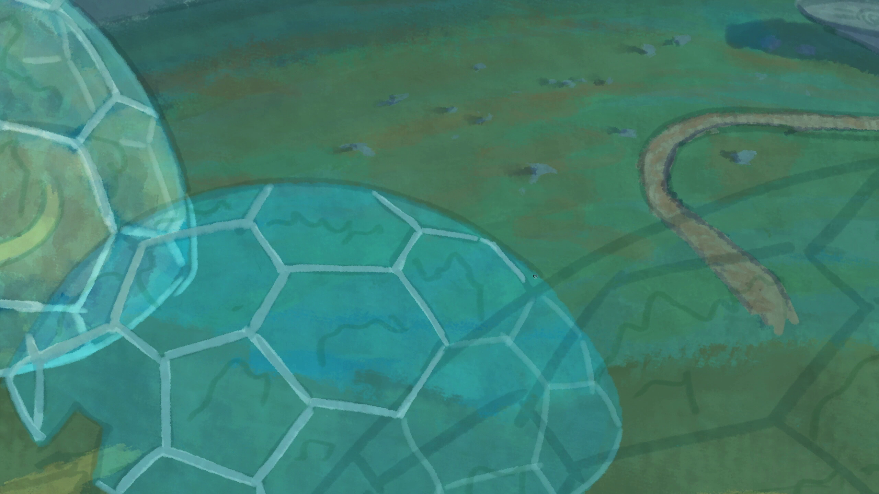
scroll(535, 277, down, 2)
scroll(372, 262, down, 2)
scroll(372, 260, up, 3)
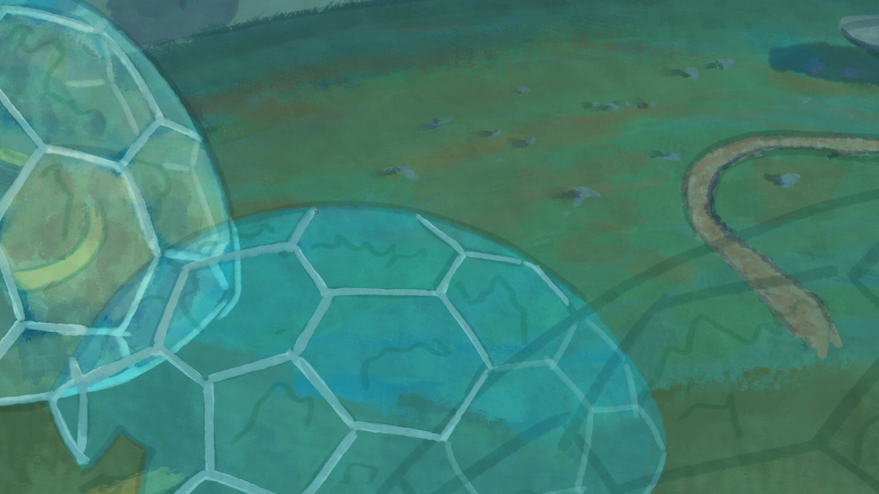
scroll(406, 264, down, 3)
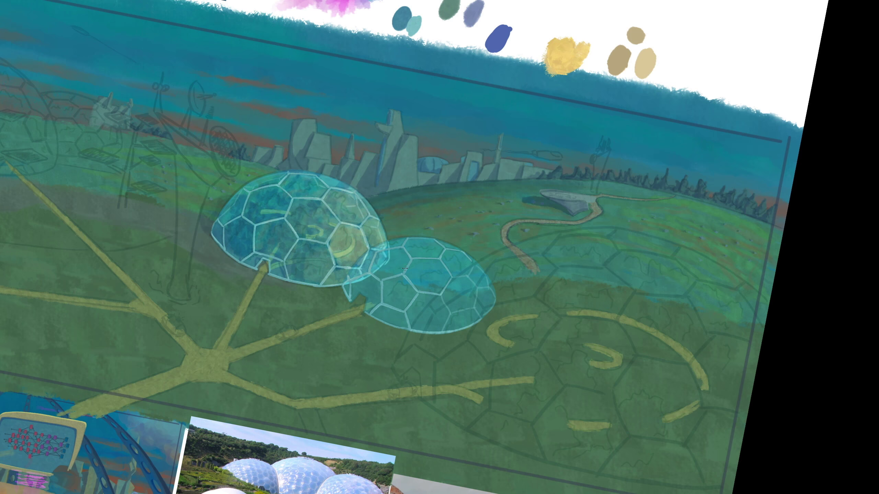
scroll(405, 265, up, 4)
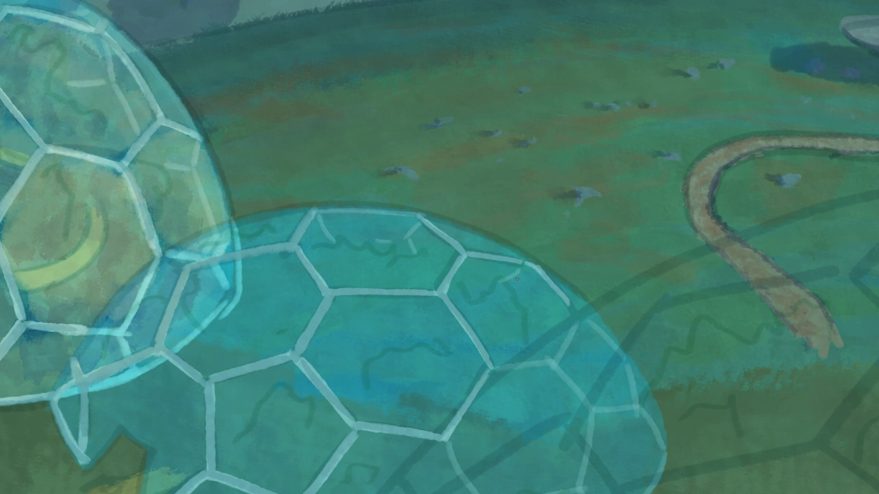
scroll(393, 291, down, 4)
scroll(367, 303, up, 4)
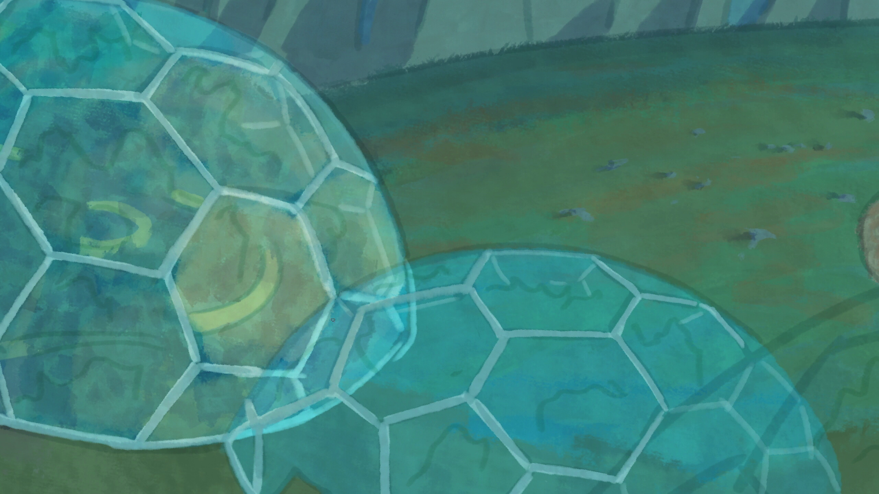
scroll(303, 402, down, 5)
scroll(334, 359, up, 1)
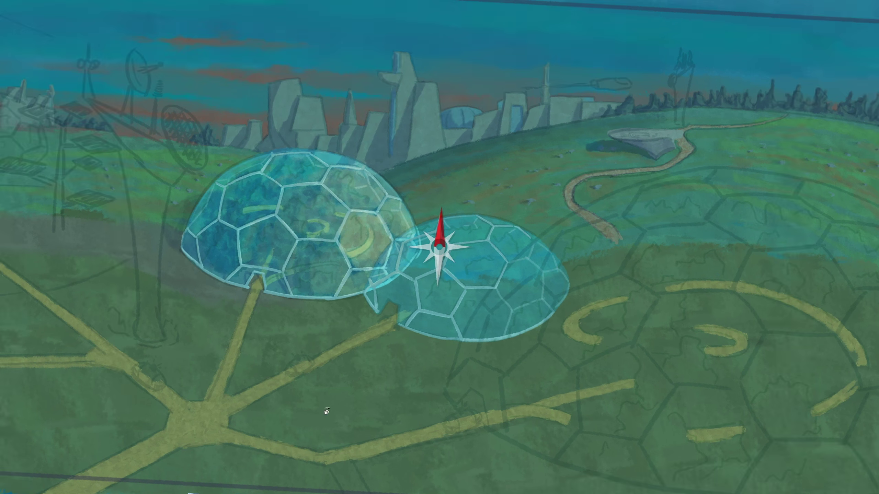
drag(338, 401, 363, 374)
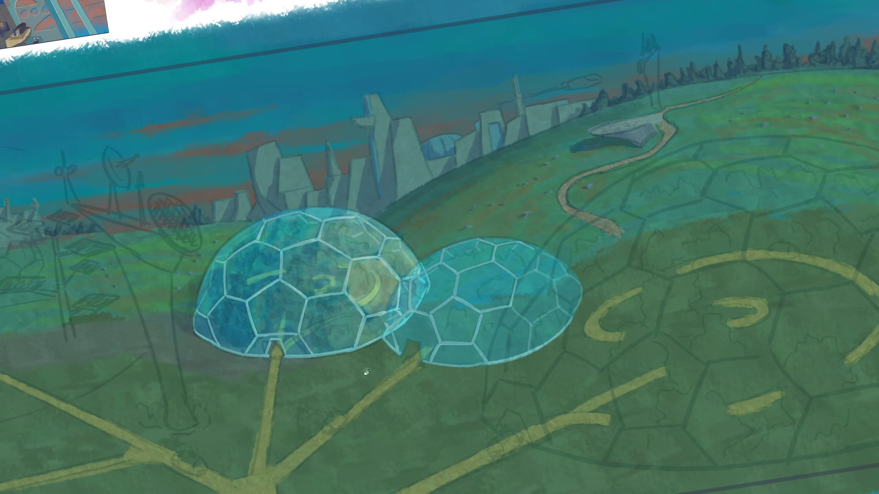
key(Tab)
key(Escape)
Step: Lasso a selection of the area where the two domes overlap
ctrl+click(484, 308)
key(l)
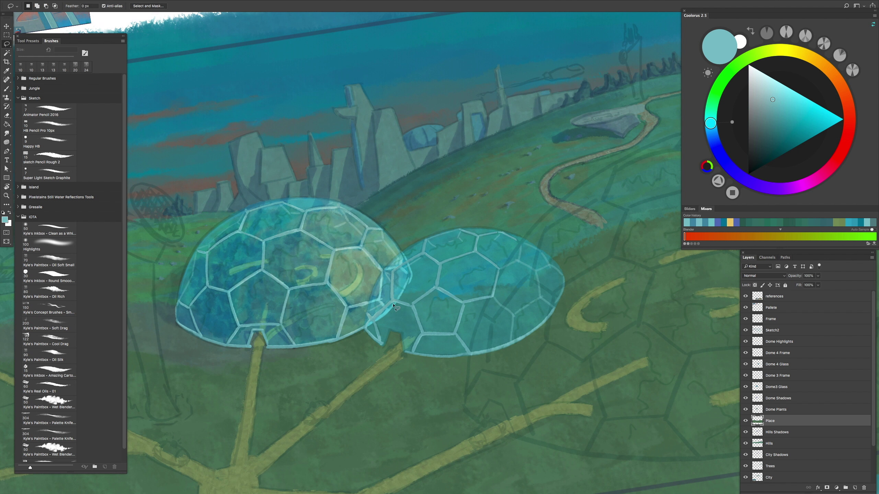
scroll(559, 339, up, 2)
ctrl+click(763, 368)
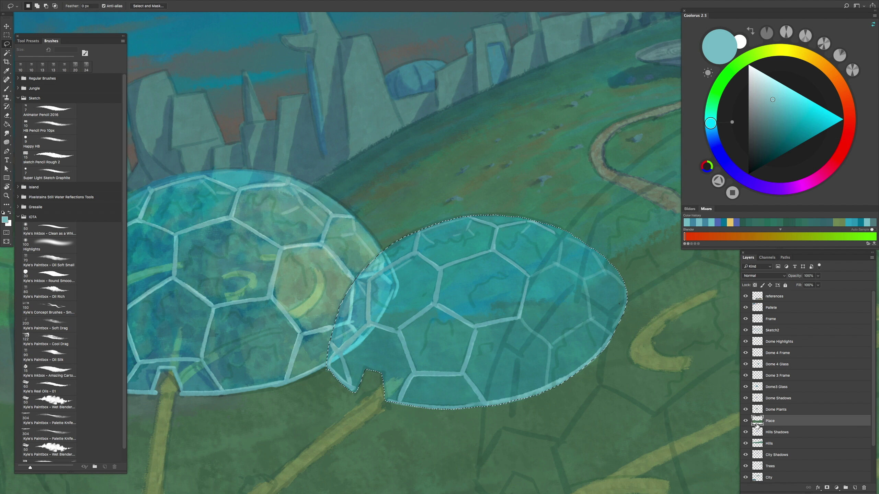
key(alt)
mouse_move(356, 356)
mouse_down()
mouse_move(575, 429)
mouse_move(485, 215)
mouse_up()
Step: Add a layer mask to Dome 3 Frame and invert it to white
click(763, 366)
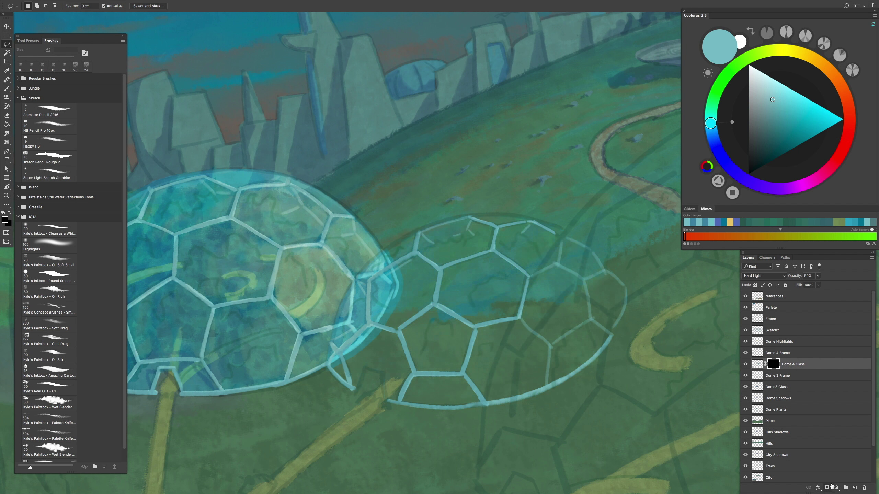
click(757, 377)
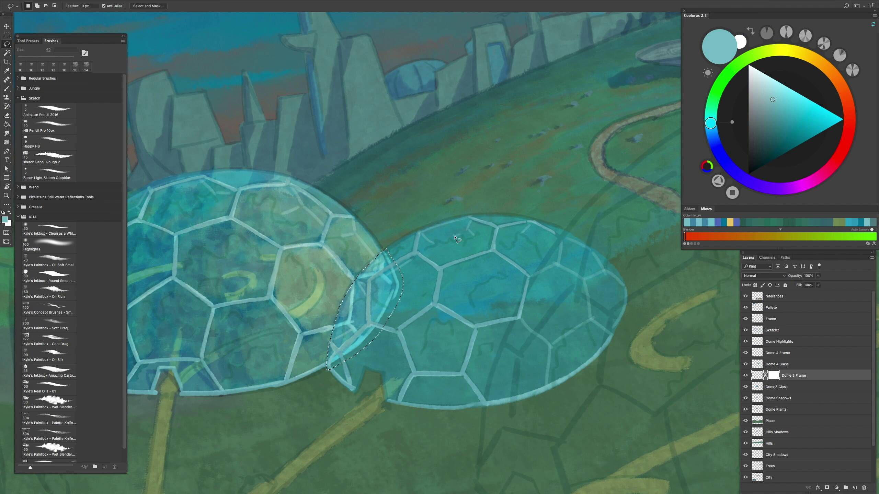
key(b)
key(d)
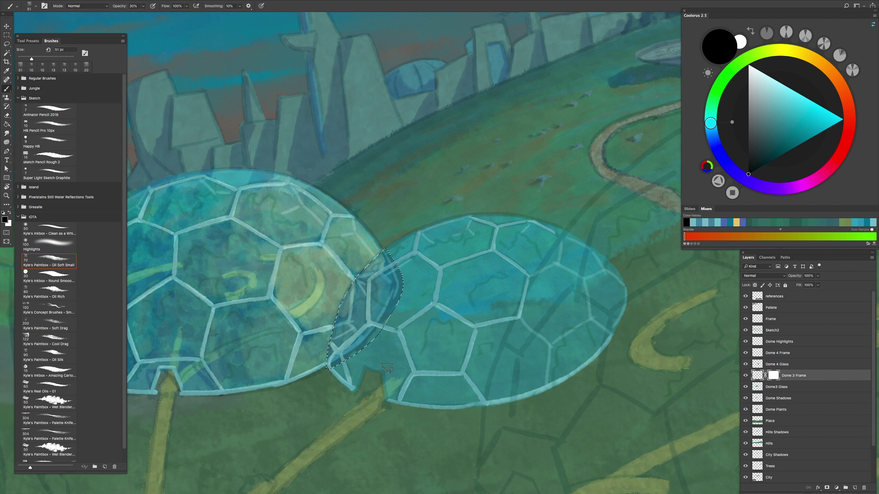
key(ctrl+z)
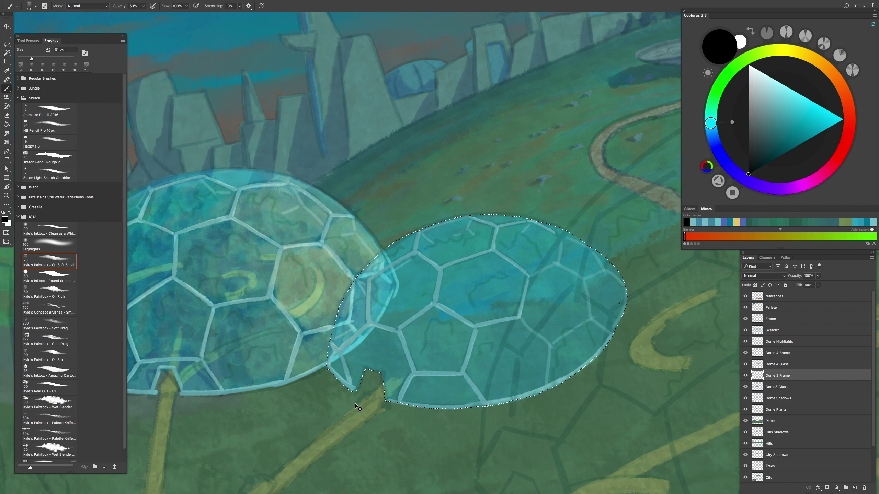
alt+click(828, 488)
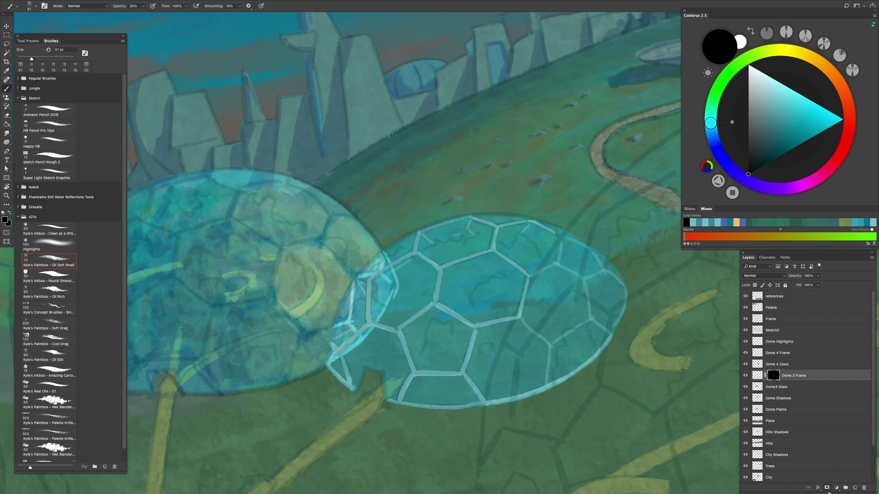
key(ctrl+i)
key(x)
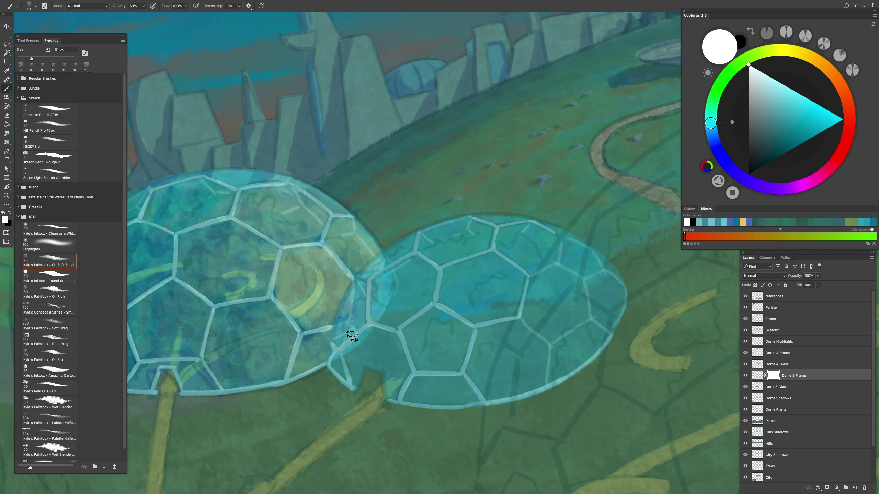
key(ctrl+minus)
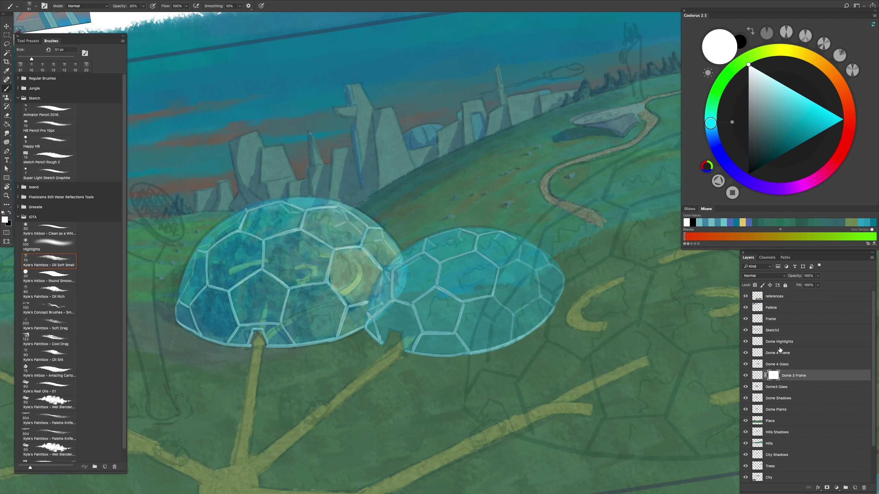
Step: Try masking Dome 4 Glass to the overlap selection, then undo it
click(760, 364)
key(x)
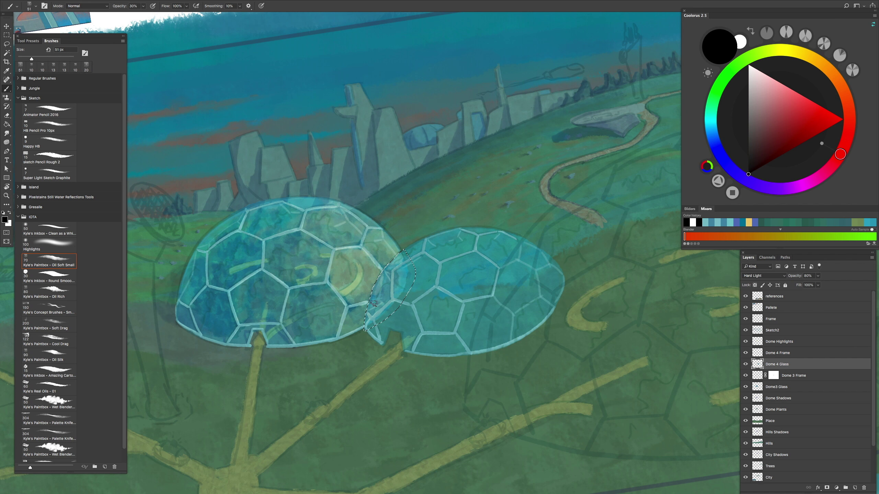
key(ctrl+plus)
key(ctrl+plus)
key(ctrl+minus)
key(ctrl+plus)
key(ctrl+shift+m)
key(x)
key(ctrl+z)
Step: Add a layer mask to Dome3 Glass and test inverting it, leaving the mask white
click(793, 387)
key(ctrl+shift+m)
key(ctrl+i)
key(ctrl+minus)
key(ctrl+minus)
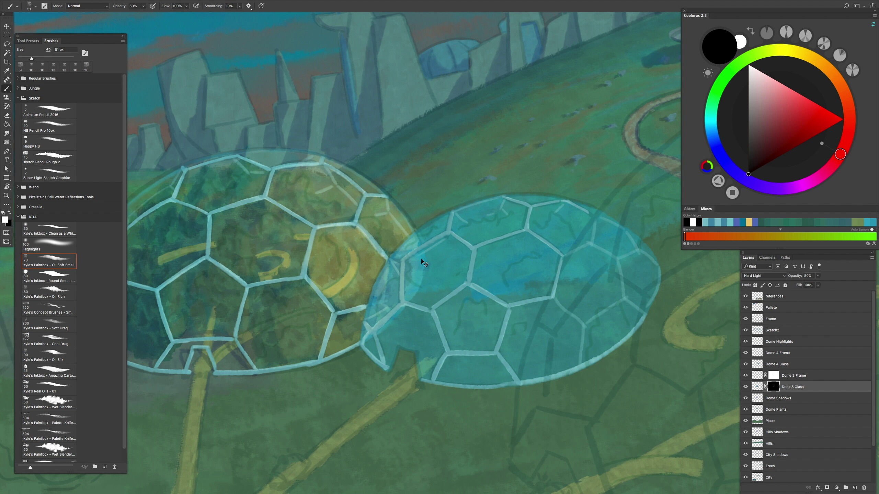
key(ctrl+z)
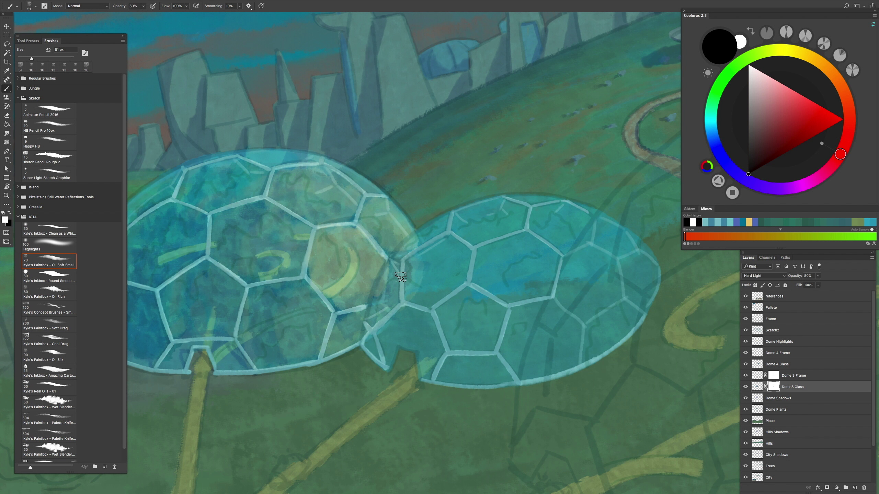
scroll(404, 302, up, 3)
scroll(414, 288, down, 3)
key(x)
key(ctrl+i)
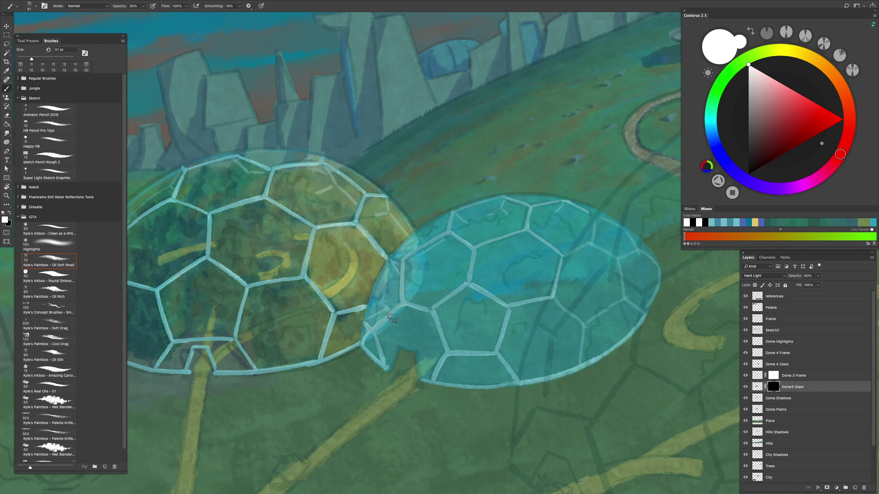
key(ctrl+z)
key(ctrl+shift+z)
key(ctrl+z)
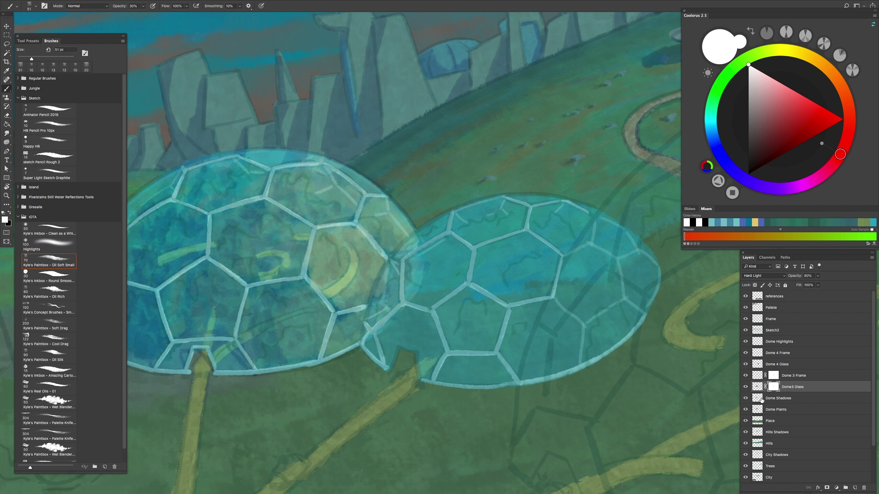
Step: Move the mask onto Dome Highlights and back onto Dome3 Glass, then fit the painting in view
drag(777, 391, 780, 343)
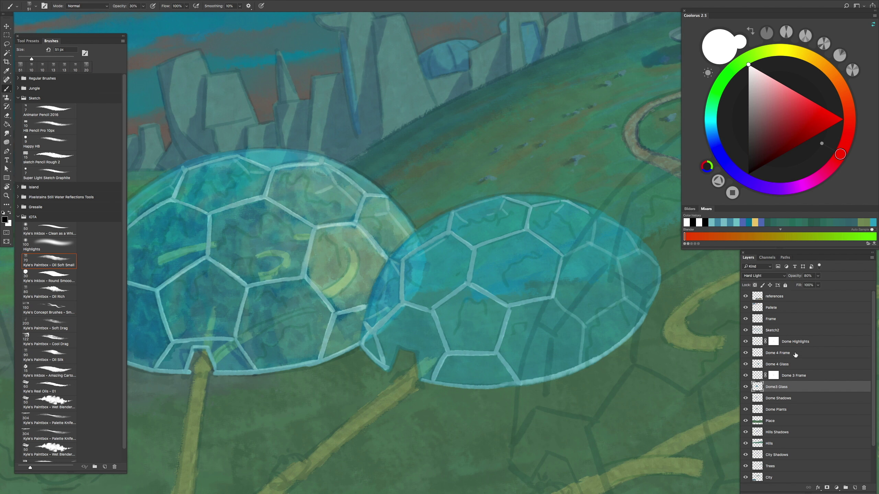
drag(776, 344, 775, 387)
key(ctrl+0)
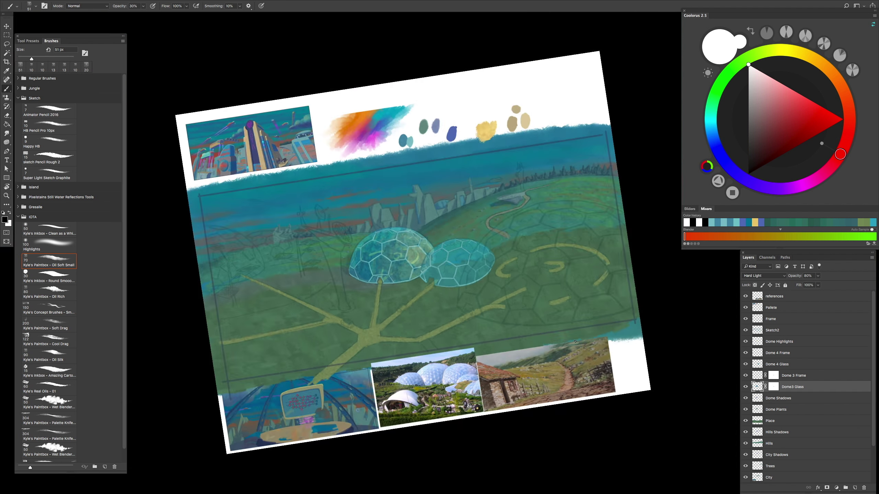
Step: Make Dome 4 Frame the active layer and hide the Sketch2 layer
key(ctrl+plus)
drag(512, 433, 595, 400)
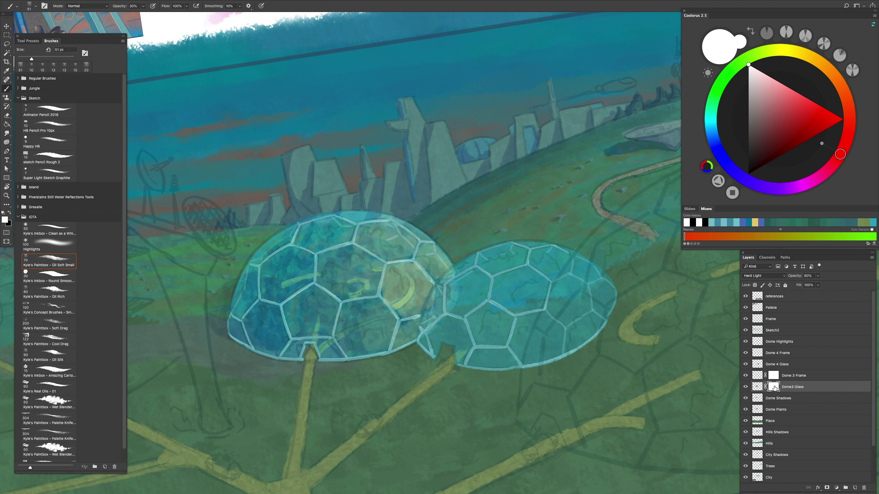
click(792, 375)
scroll(384, 230, up, 2)
scroll(385, 229, down, 4)
scroll(413, 277, up, 2)
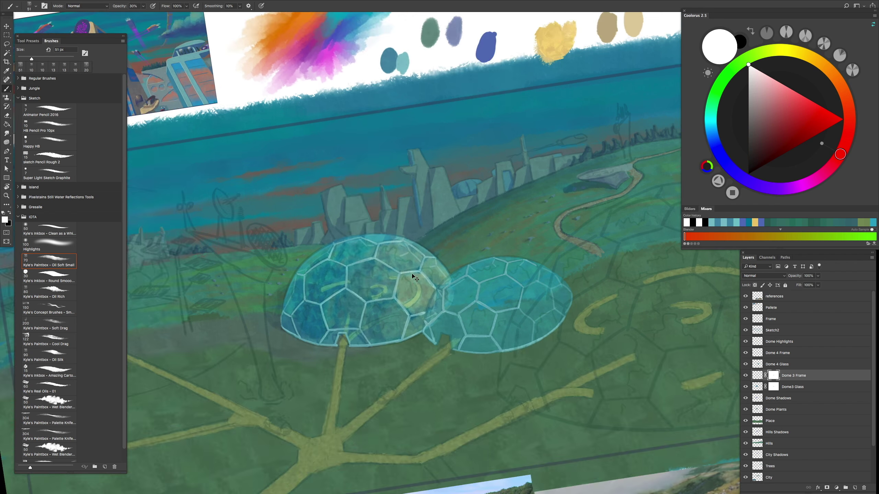
scroll(414, 277, up, 3)
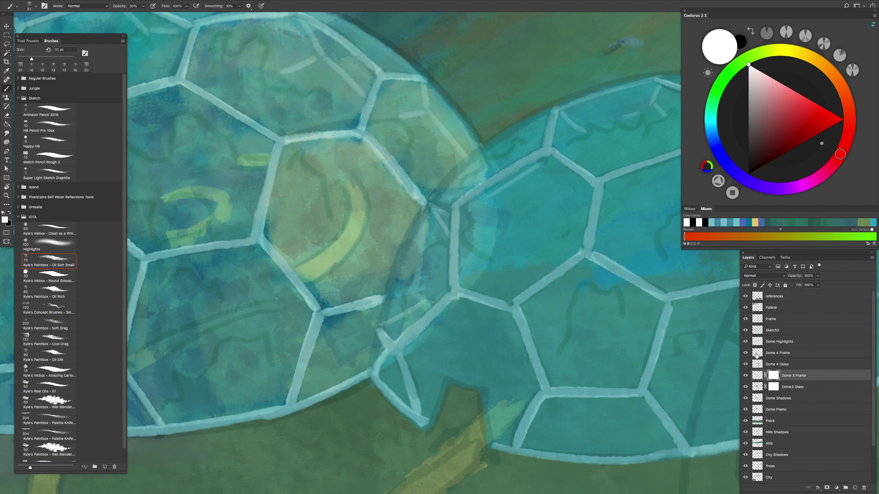
click(756, 354)
click(746, 331)
Step: Try brightening the right dome's frame lines with Curves, then undo it
key(x)
key(ctrl+m)
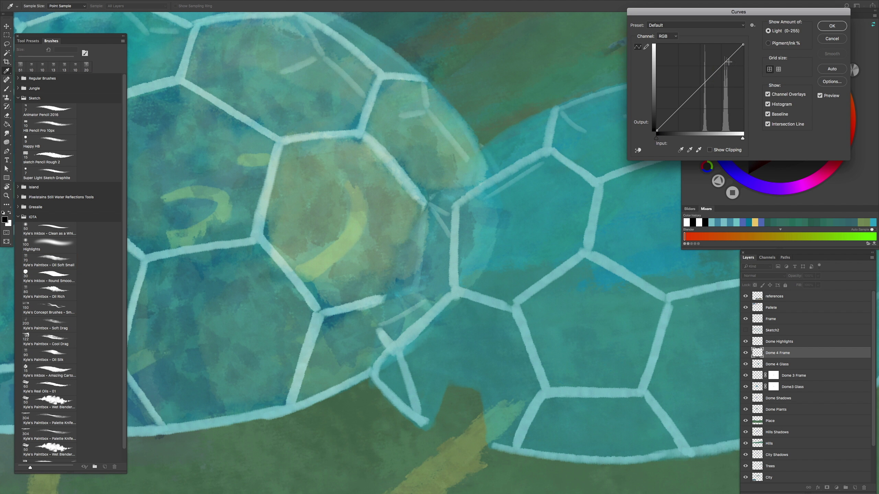
drag(691, 90, 687, 79)
key(Return)
key(Tab)
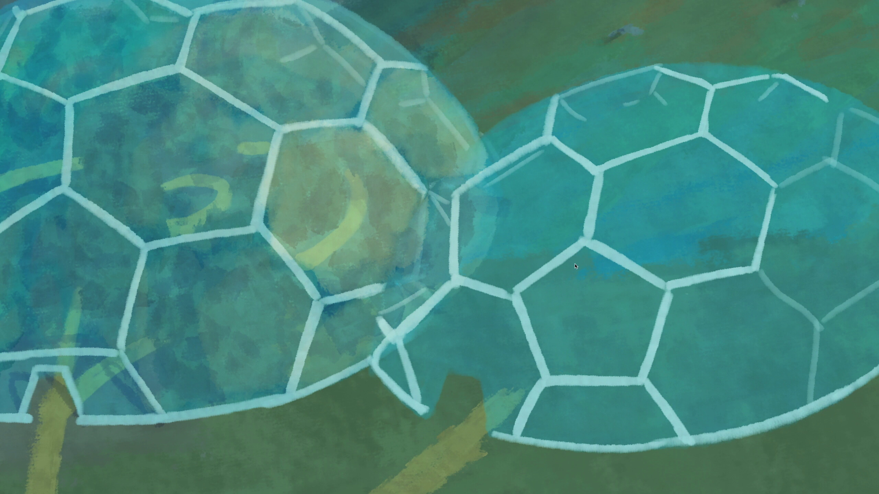
key(ctrl+z)
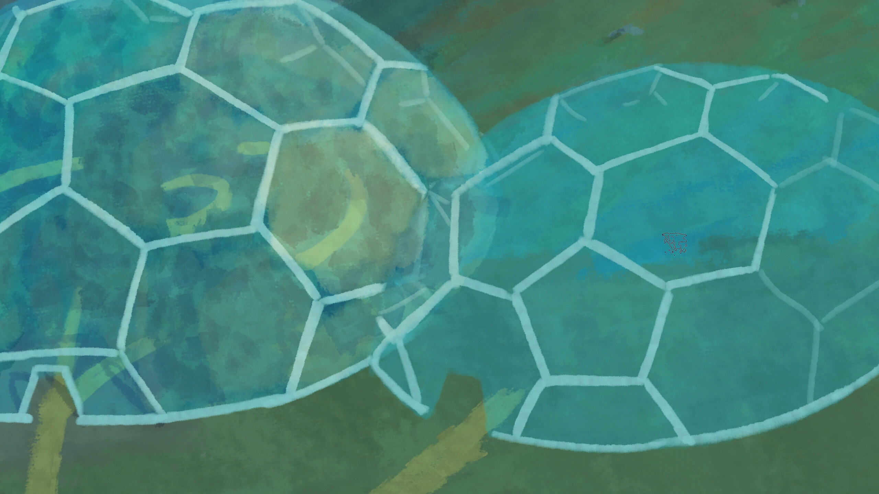
key(Tab)
scroll(448, 294, up, 3)
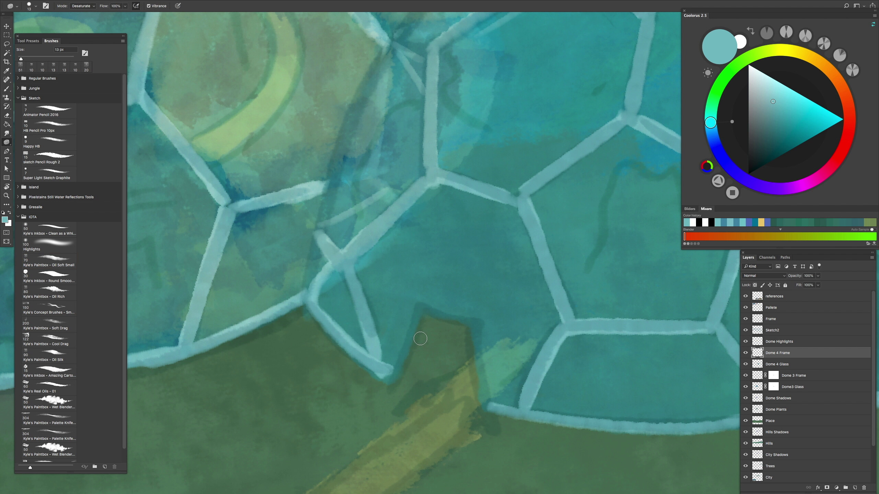
Step: Paint pale frame lines around the notch at the right dome's base, with the brush shrunk to about 88 px
key(b)
scroll(422, 342, down, 1)
mouse_move(417, 329)
mouse_down()
mouse_move(372, 425)
mouse_move(485, 352)
mouse_up()
scroll(447, 298, up, 1)
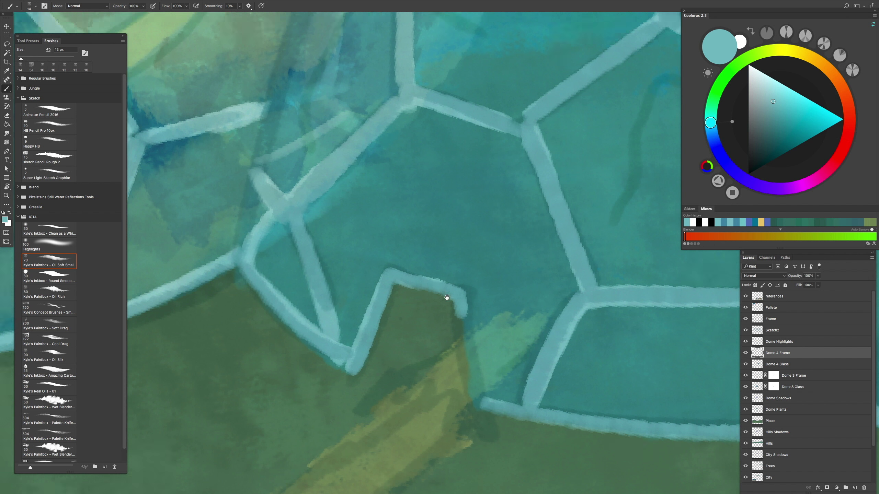
drag(446, 277, 471, 359)
scroll(328, 322, down, 3)
scroll(409, 312, up, 3)
mouse_move(387, 303)
mouse_down()
mouse_move(408, 295)
mouse_move(392, 295)
mouse_up()
scroll(410, 325, down, 3)
scroll(409, 325, up, 3)
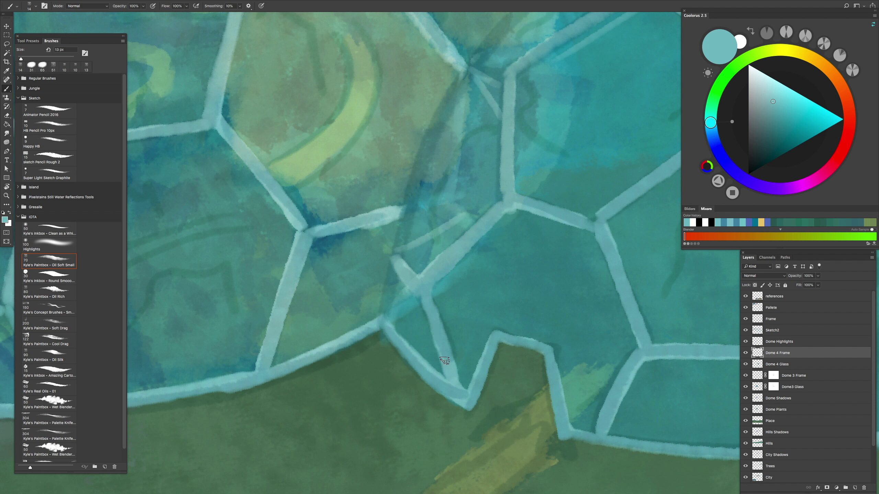
scroll(473, 325, down, 3)
scroll(495, 359, up, 5)
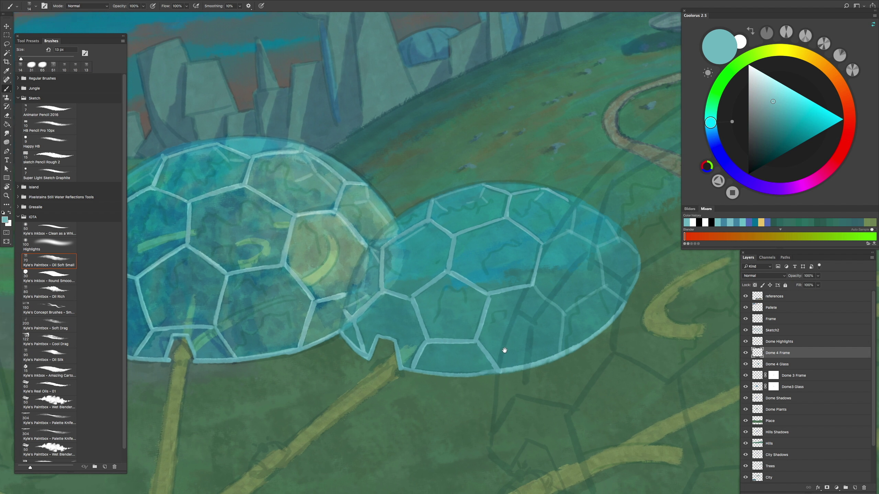
scroll(507, 355, down, 5)
scroll(507, 355, up, 3)
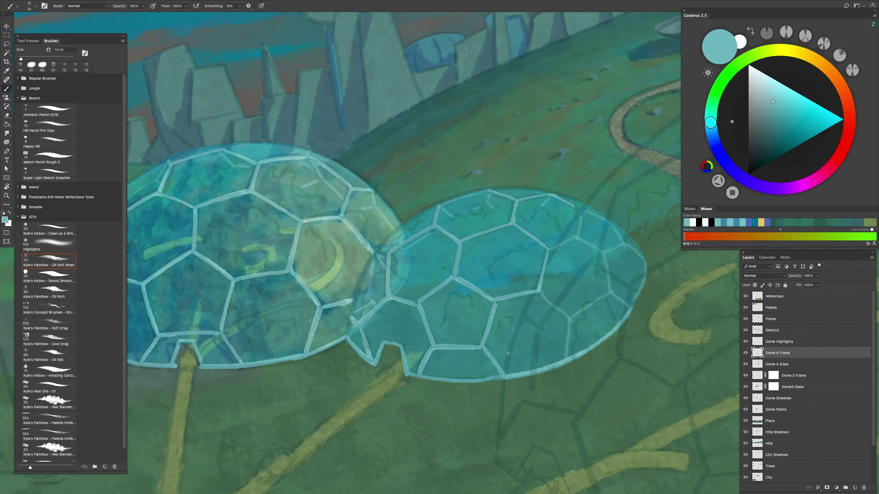
Step: Select the Dome Plants layer and hide both domes' glass tint and highlight layers
scroll(507, 354, down, 3)
scroll(510, 358, down, 3)
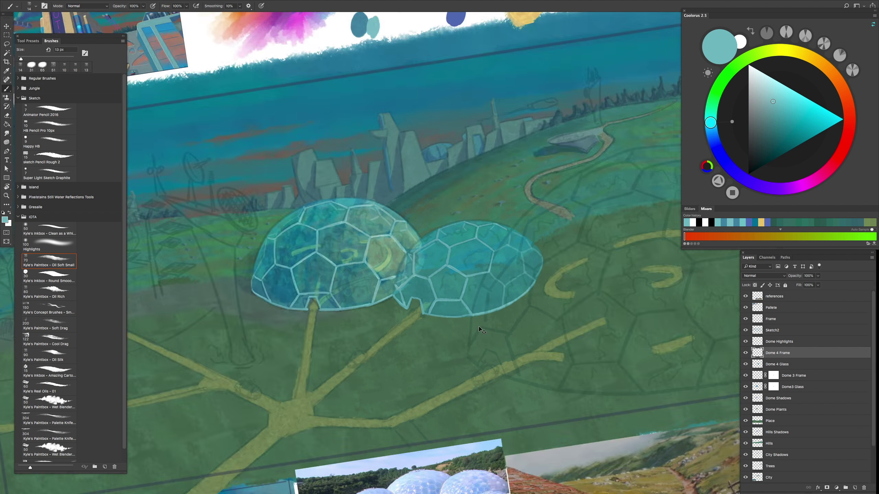
scroll(509, 359, up, 3)
click(757, 411)
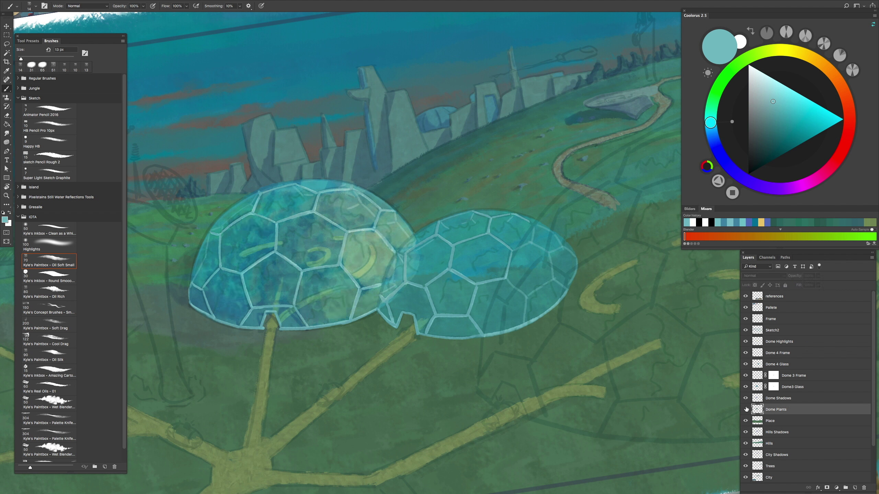
click(746, 387)
click(746, 342)
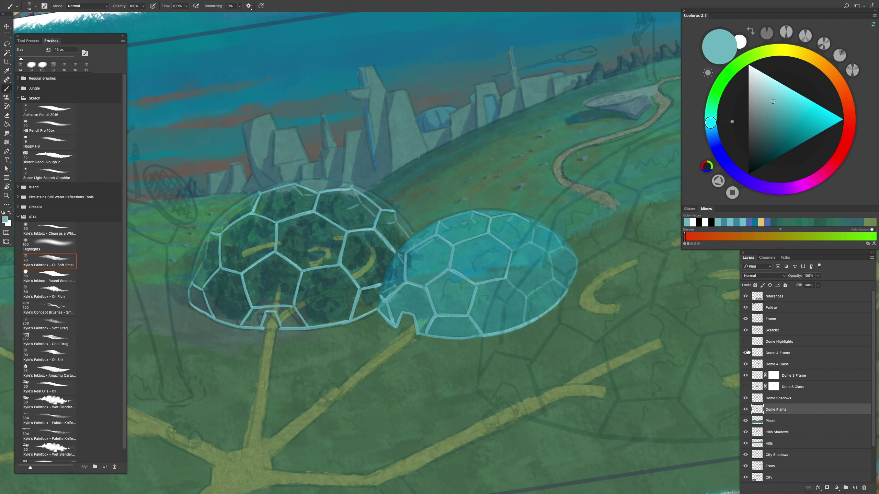
click(746, 364)
scroll(437, 295, up, 2)
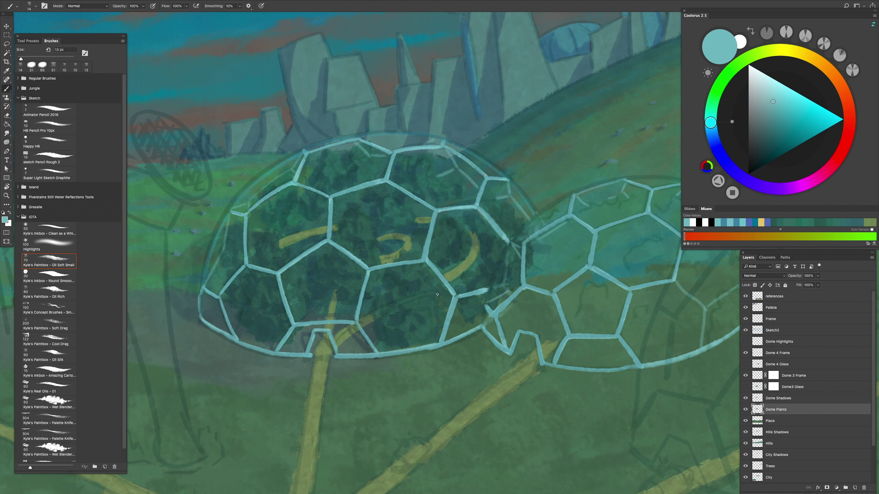
Step: Sample the left dome's dark green and paint the first foliage blobs in the right dome
alt+click(428, 308)
scroll(450, 308, right, 5)
mouse_move(500, 297)
mouse_down()
mouse_move(502, 312)
mouse_move(514, 297)
mouse_move(485, 305)
mouse_move(479, 326)
mouse_move(492, 332)
mouse_move(516, 322)
mouse_up()
key(ctrl+z)
mouse_move(436, 266)
mouse_down()
mouse_move(446, 291)
mouse_move(418, 299)
mouse_move(460, 306)
mouse_up()
mouse_move(479, 253)
mouse_down()
mouse_move(491, 215)
mouse_move(490, 242)
mouse_move(480, 221)
mouse_move(501, 228)
mouse_move(485, 224)
mouse_move(499, 217)
mouse_move(511, 229)
mouse_move(475, 270)
mouse_move(524, 283)
mouse_move(530, 258)
mouse_move(546, 275)
mouse_move(543, 290)
mouse_move(566, 278)
mouse_up()
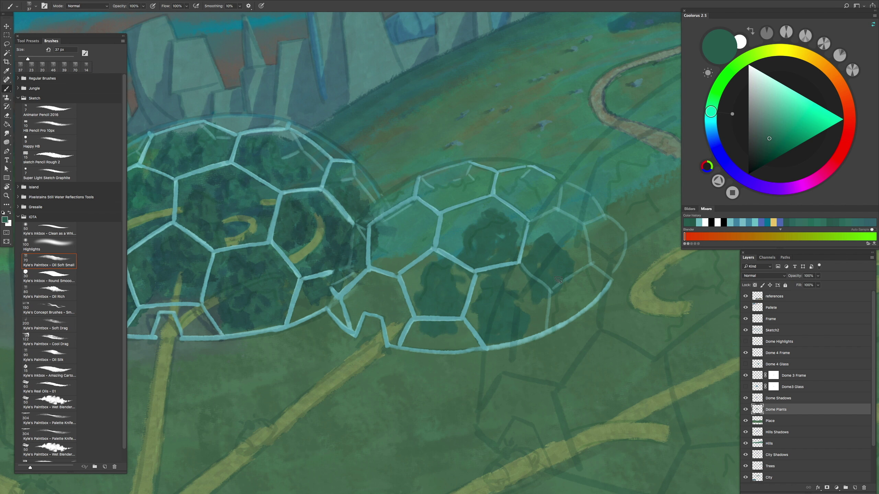
Step: Fill the rest of the right dome with wavy dark green foliage strokes
scroll(431, 200, up, 3)
key(Tab)
mouse_move(439, 236)
mouse_down()
mouse_move(456, 216)
mouse_move(506, 201)
mouse_move(557, 220)
mouse_move(623, 207)
mouse_move(671, 271)
mouse_up()
mouse_move(408, 248)
mouse_down()
mouse_move(333, 306)
mouse_move(384, 261)
mouse_move(378, 250)
mouse_move(405, 278)
mouse_move(395, 276)
mouse_move(389, 251)
mouse_move(414, 273)
mouse_move(480, 230)
mouse_move(502, 199)
mouse_move(536, 219)
mouse_move(470, 252)
mouse_move(604, 241)
mouse_move(618, 272)
mouse_move(664, 273)
mouse_move(616, 201)
mouse_up()
mouse_move(557, 294)
mouse_down()
mouse_move(442, 256)
mouse_move(386, 312)
mouse_move(408, 324)
mouse_up()
scroll(363, 297, up, 1)
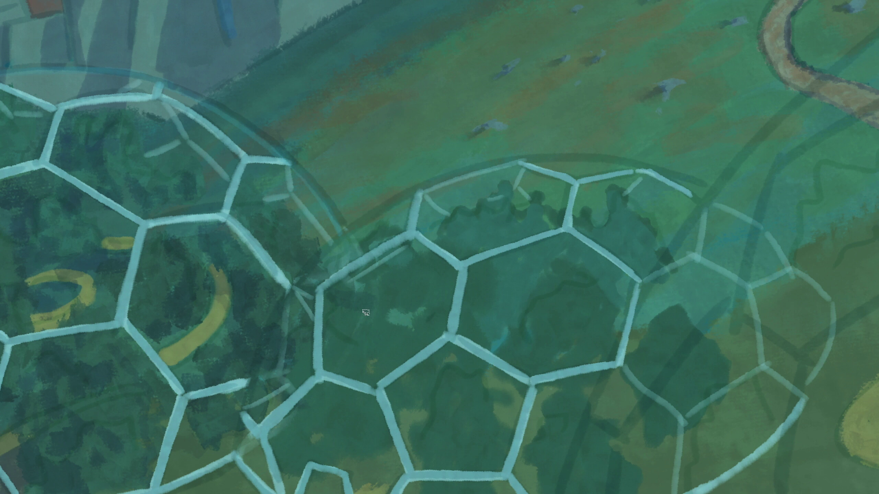
scroll(623, 284, up, 1)
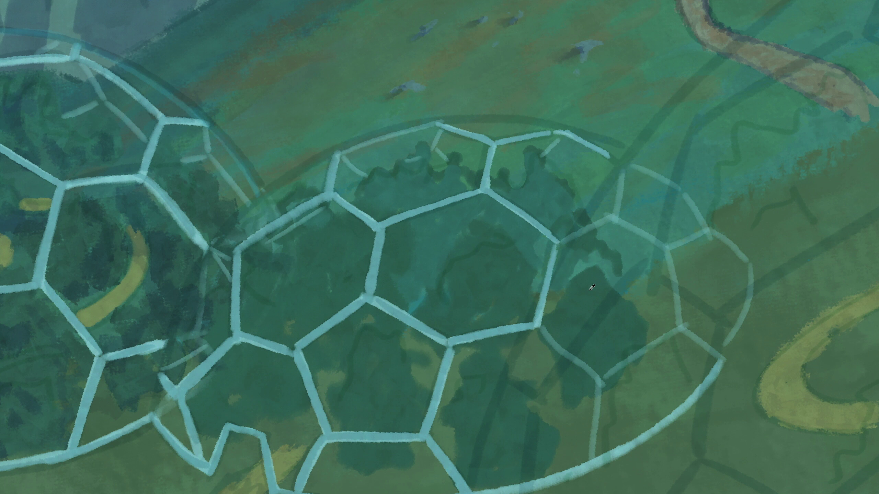
mouse_move(589, 257)
mouse_down()
mouse_move(468, 278)
mouse_move(429, 263)
mouse_move(521, 270)
mouse_up()
drag(510, 186, 446, 250)
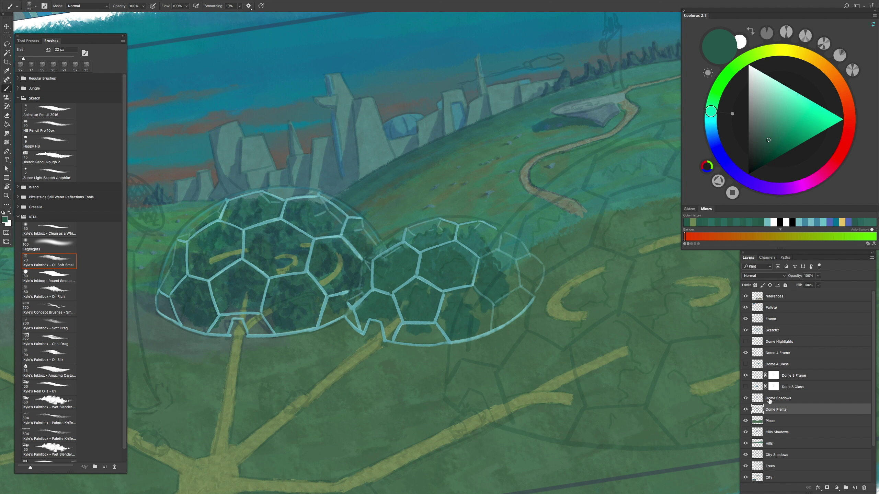
Step: On Dome Shadows, paint shadow into the right dome's lower-middle, central and lower-left panels
click(769, 399)
scroll(475, 391, up, 5)
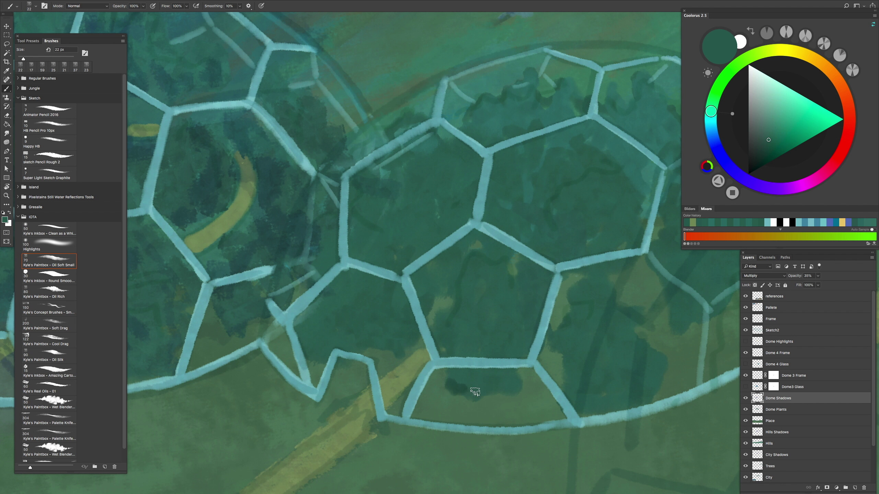
mouse_move(476, 391)
mouse_down()
mouse_move(456, 367)
mouse_move(458, 303)
mouse_move(444, 345)
mouse_move(429, 350)
mouse_move(443, 383)
mouse_move(427, 293)
mouse_move(460, 284)
mouse_up()
mouse_move(455, 338)
mouse_down()
mouse_move(477, 345)
mouse_move(484, 318)
mouse_move(473, 303)
mouse_up()
mouse_move(486, 348)
mouse_down()
mouse_move(485, 326)
mouse_move(461, 308)
mouse_move(483, 319)
mouse_move(481, 255)
mouse_move(456, 336)
mouse_move(558, 329)
mouse_move(550, 294)
mouse_move(526, 353)
mouse_move(553, 308)
mouse_up()
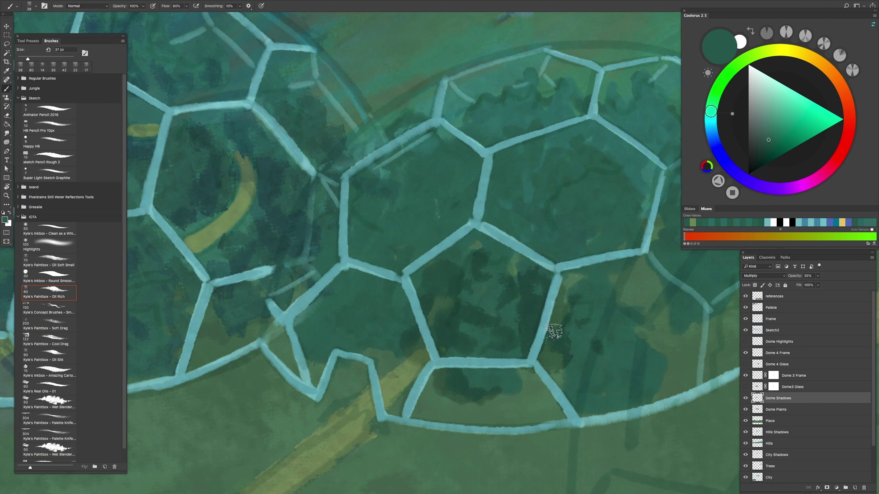
mouse_move(371, 304)
mouse_down()
mouse_move(304, 317)
mouse_move(326, 245)
mouse_move(388, 257)
mouse_move(406, 168)
mouse_move(319, 210)
mouse_move(305, 173)
mouse_move(253, 296)
mouse_move(263, 327)
mouse_move(308, 273)
mouse_up()
Step: Shade the large hexagon's panels, then check both domes and refocus on the right one
scroll(402, 261, down, 5)
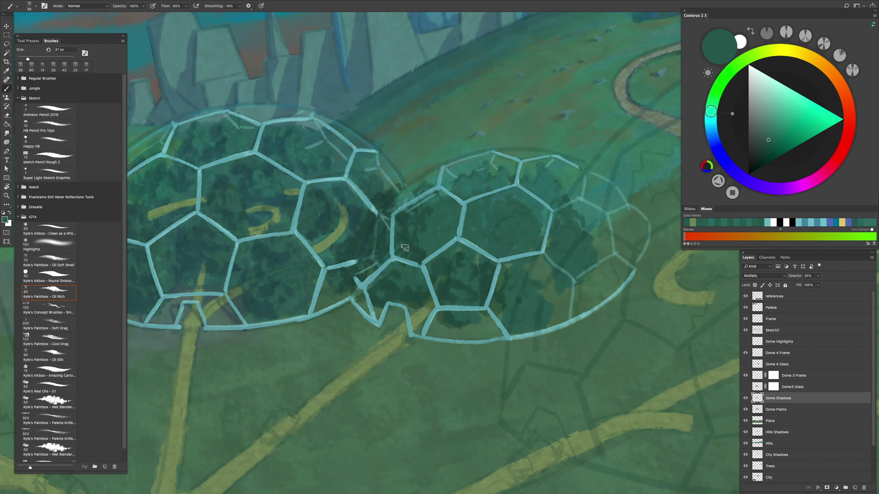
scroll(424, 252, up, 5)
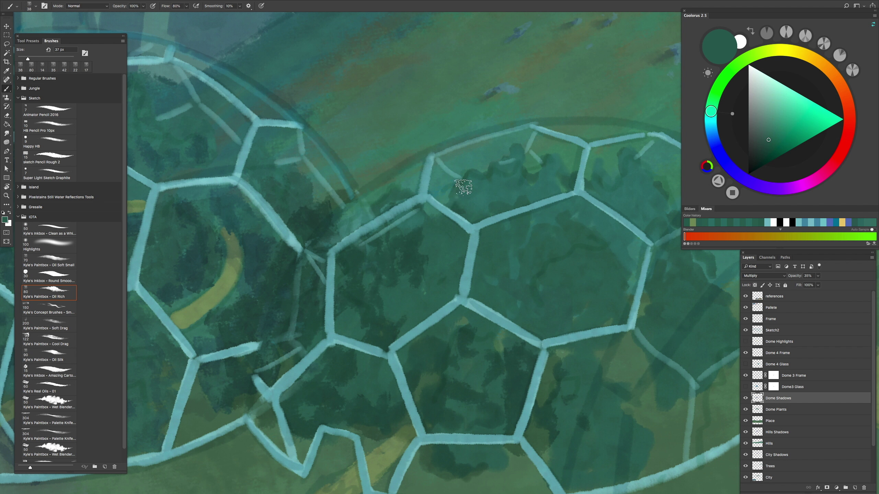
mouse_move(459, 173)
mouse_down()
mouse_move(491, 202)
mouse_move(534, 187)
mouse_move(441, 331)
mouse_up()
key(ctrl+minus)
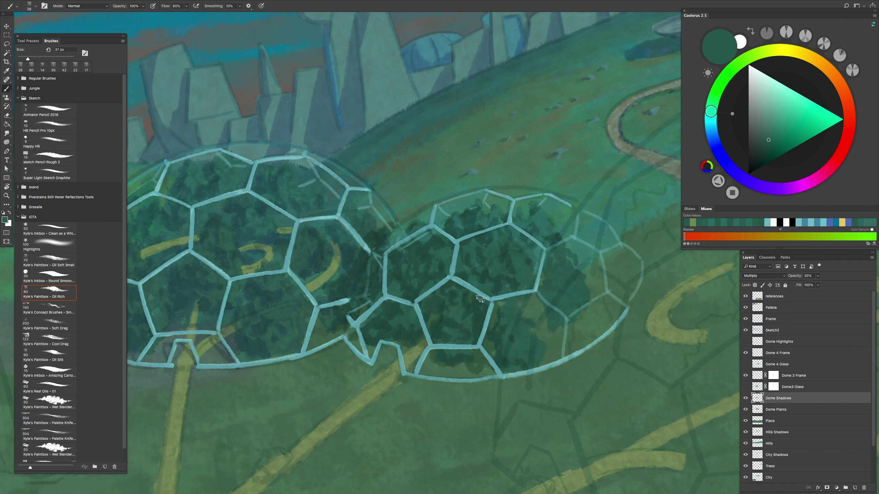
key(ctrl+plus)
mouse_move(372, 447)
mouse_down()
mouse_move(386, 371)
mouse_move(343, 370)
mouse_up()
Step: Enlarge the brush to 16 px, add more shadow strokes, and re-show Dome Highlights
key(h)
key(bracketright)
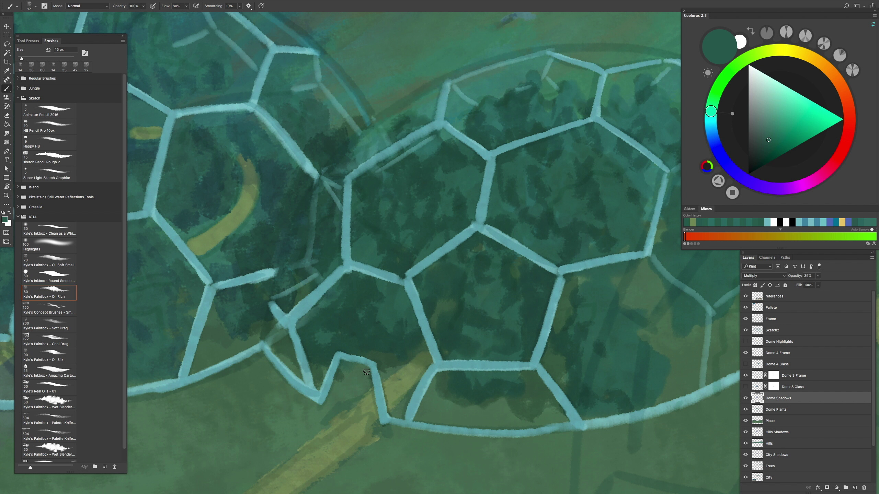
key(h)
drag(333, 368, 405, 413)
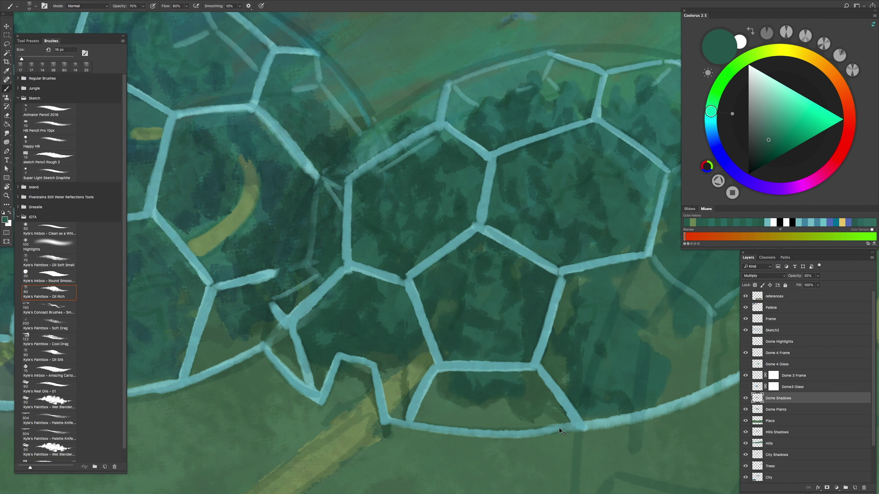
scroll(560, 431, right, 10)
key(h)
drag(463, 376, 470, 262)
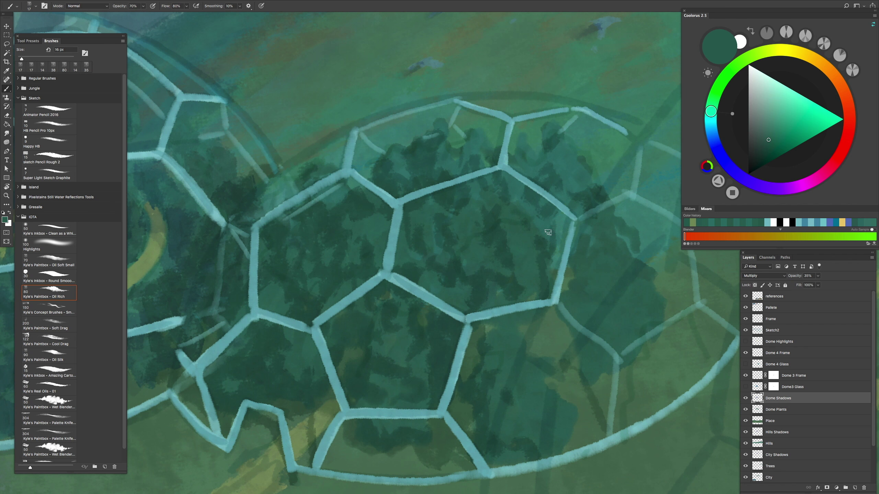
key(h)
drag(526, 208, 377, 298)
key(h)
click(746, 341)
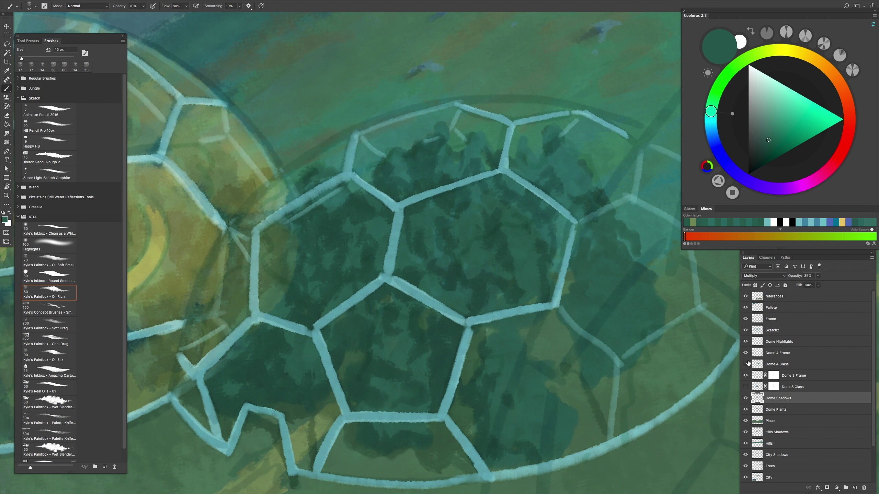
click(745, 364)
click(745, 386)
key(h)
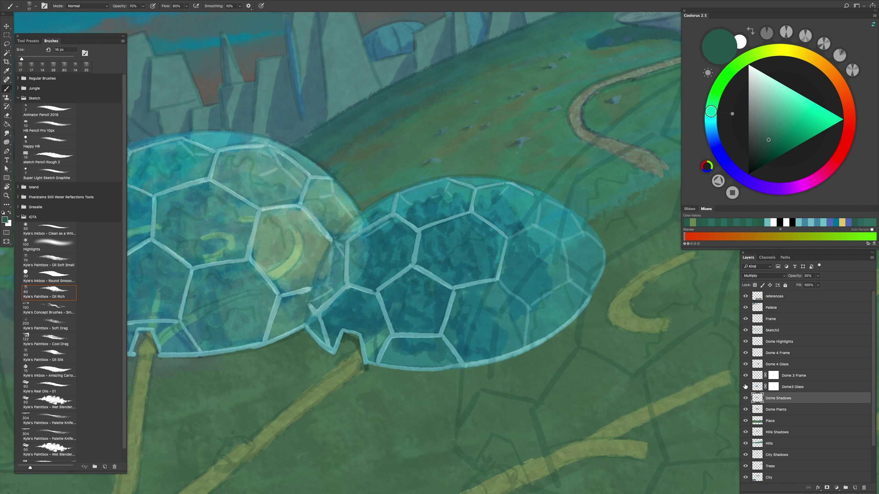
key(h)
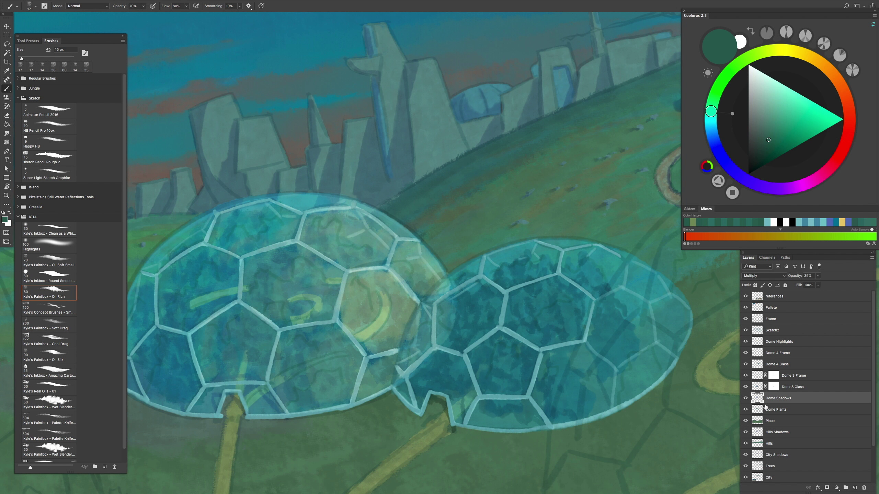
drag(407, 399, 414, 414)
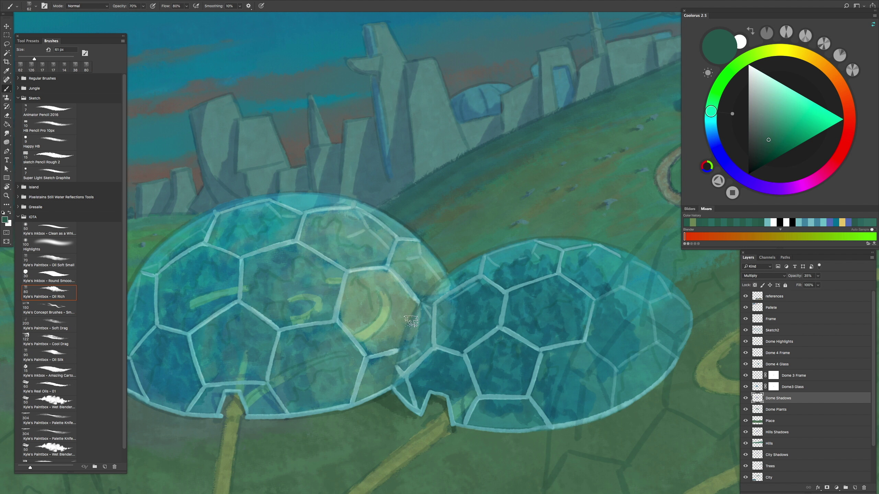
key(h)
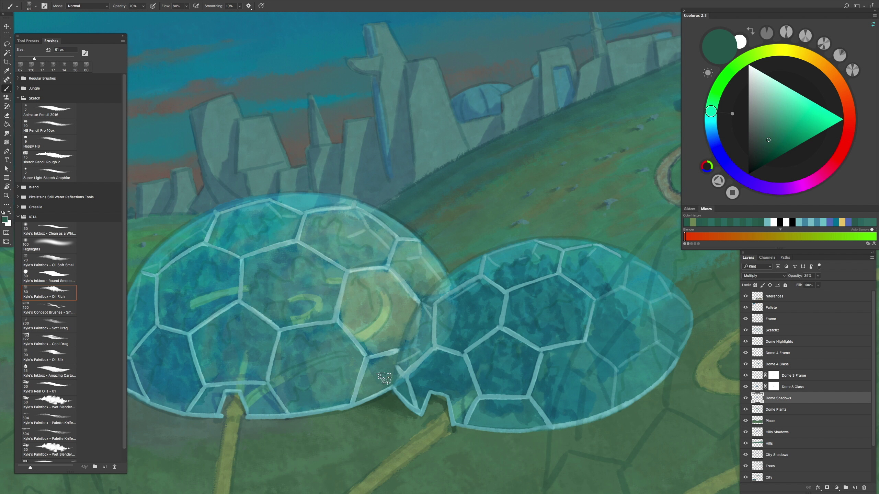
drag(411, 388, 402, 402)
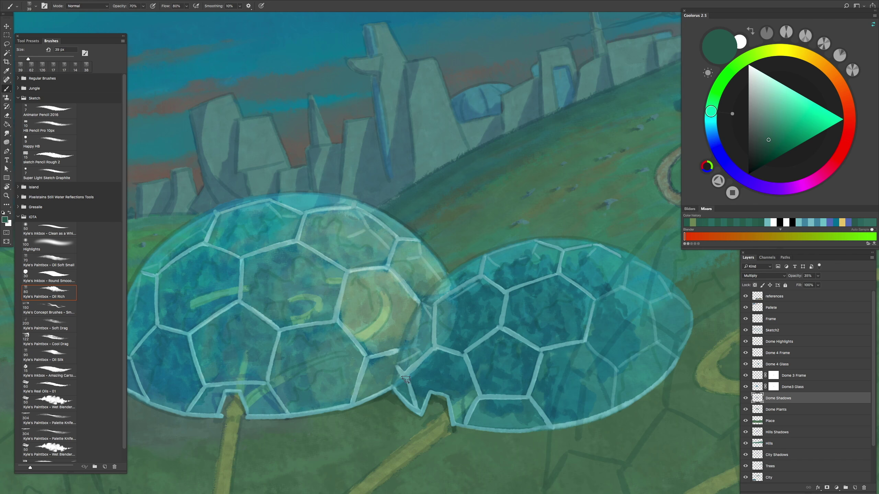
key(h)
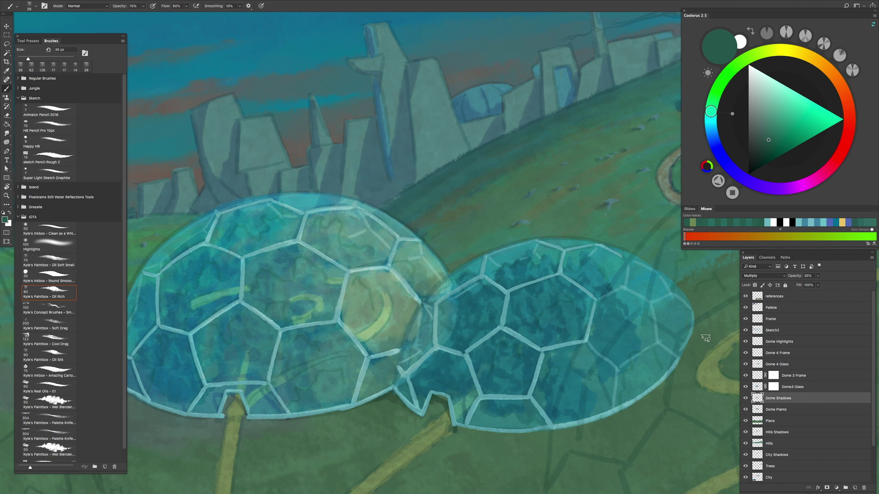
super+click(404, 327)
key(e)
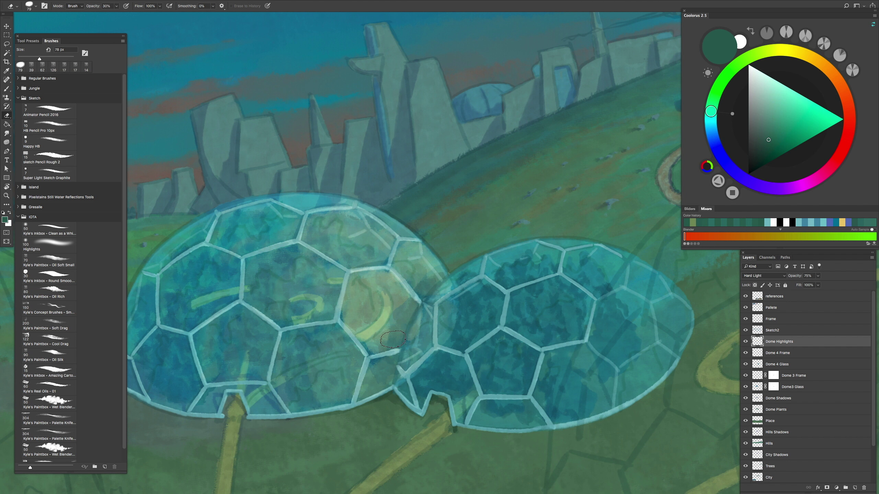
key(super+minus)
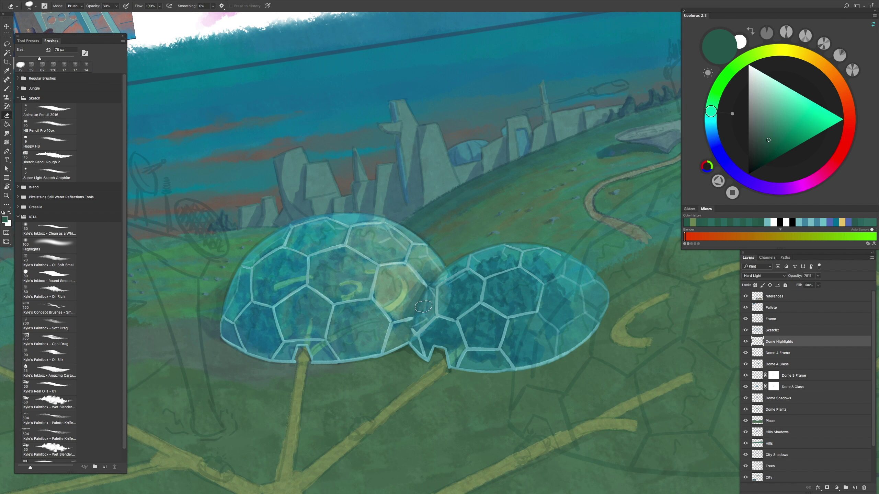
key(h)
click(421, 277)
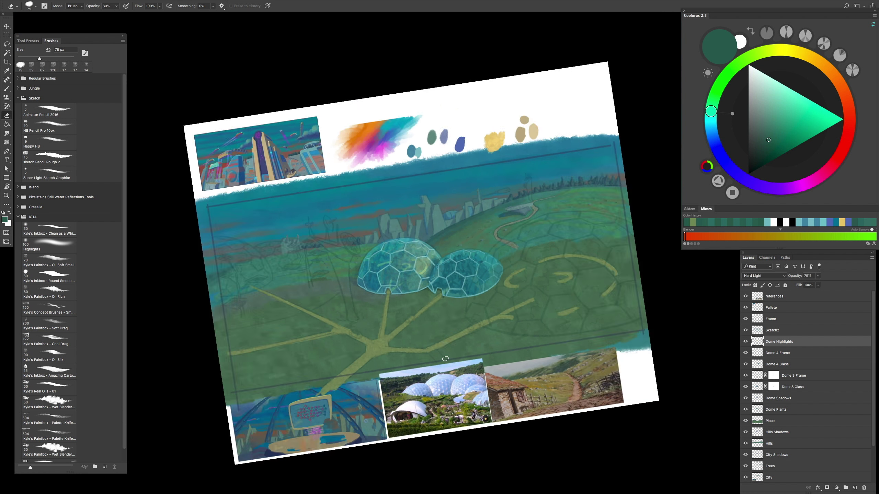
click(448, 349)
scroll(437, 266, down, 1)
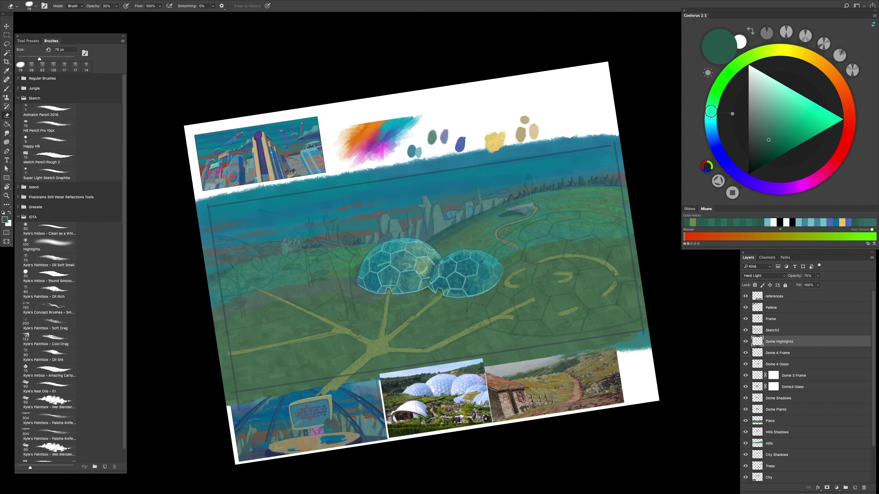
scroll(427, 283, up, 3)
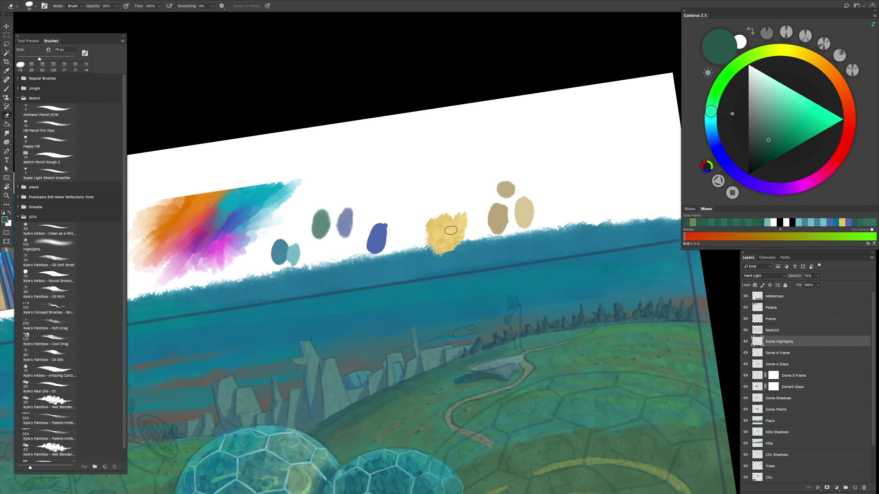
key(b)
alt+click(450, 231)
scroll(539, 373, down, 3)
key(bracketright)
key(bracketright)
key(bracketright)
scroll(402, 304, up, 4)
key(3)
mouse_move(402, 305)
mouse_down()
mouse_move(476, 289)
mouse_move(385, 374)
mouse_move(366, 345)
mouse_move(441, 364)
mouse_move(443, 356)
mouse_move(445, 372)
mouse_move(470, 382)
mouse_move(382, 385)
mouse_move(409, 411)
mouse_up()
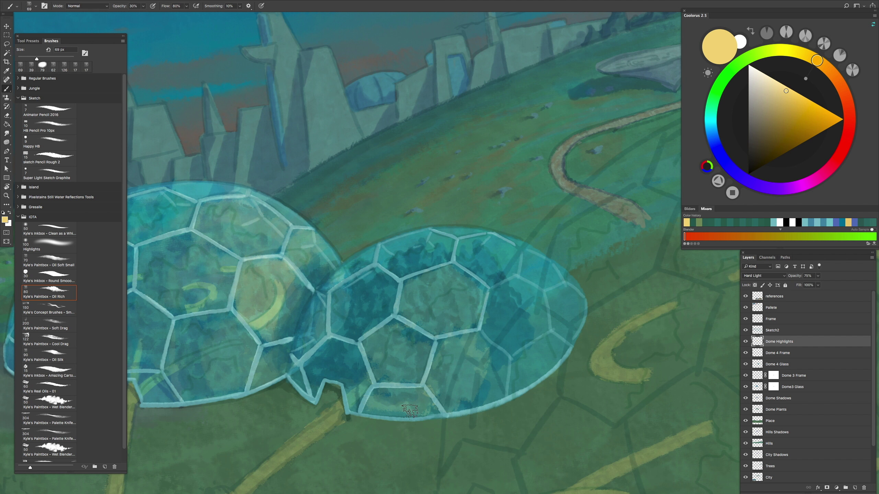
scroll(423, 295, down, 8)
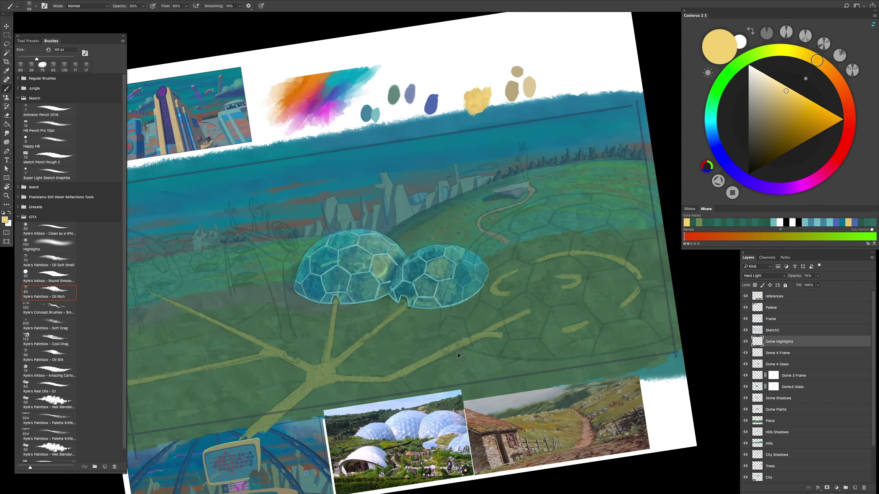
scroll(435, 247, up, 6)
scroll(414, 272, down, 8)
scroll(414, 272, up, 7)
scroll(447, 357, down, 1)
alt+click(436, 89)
scroll(410, 331, up, 2)
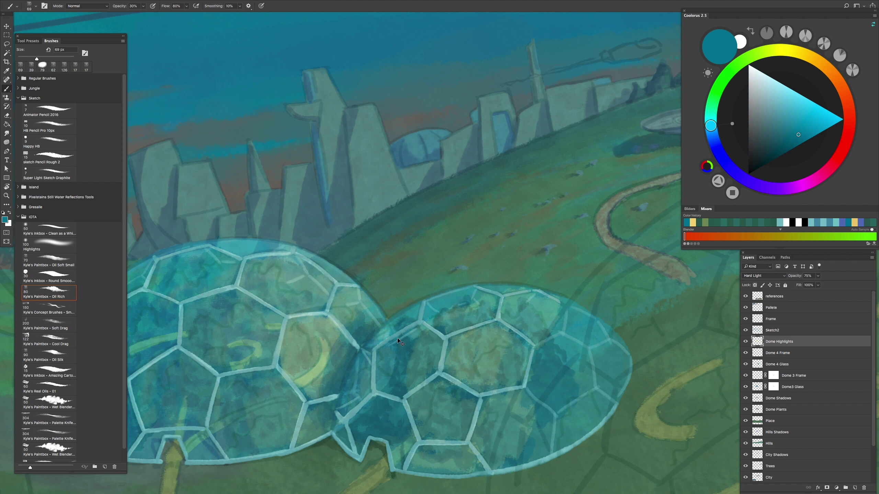
alt+click(371, 332)
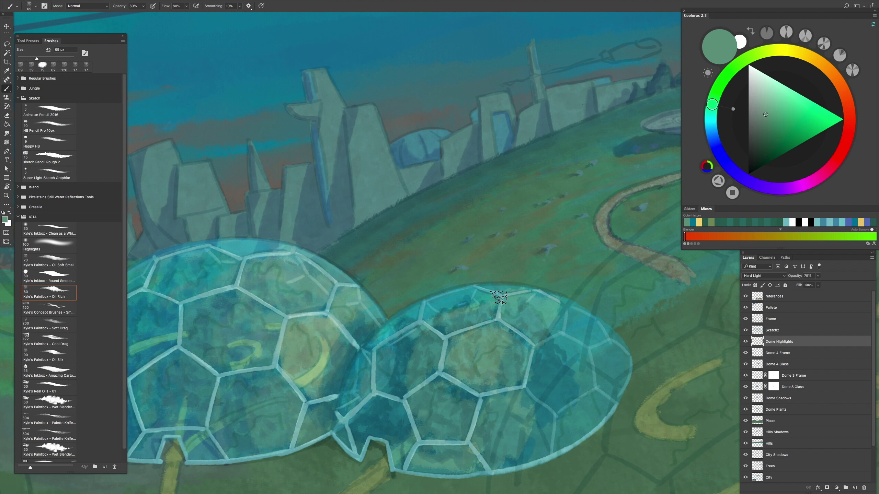
scroll(477, 293, down, 8)
scroll(476, 316, up, 8)
click(769, 364)
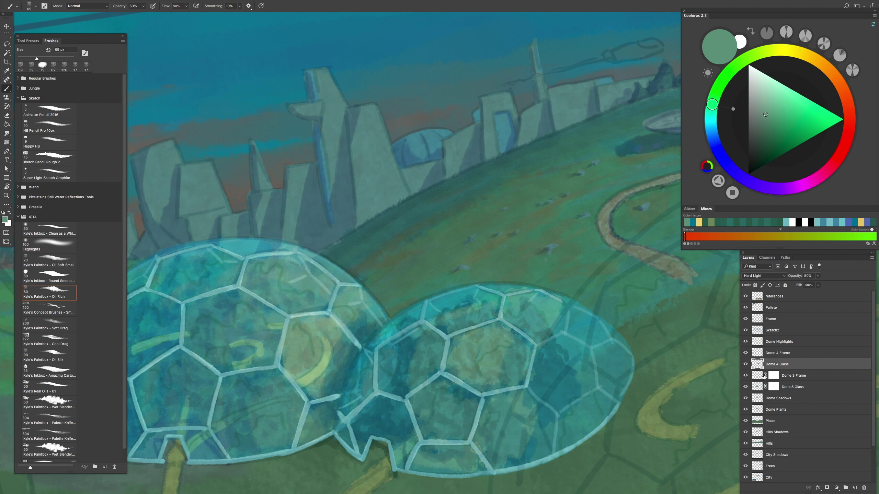
scroll(465, 118, down, 2)
alt+click(465, 117)
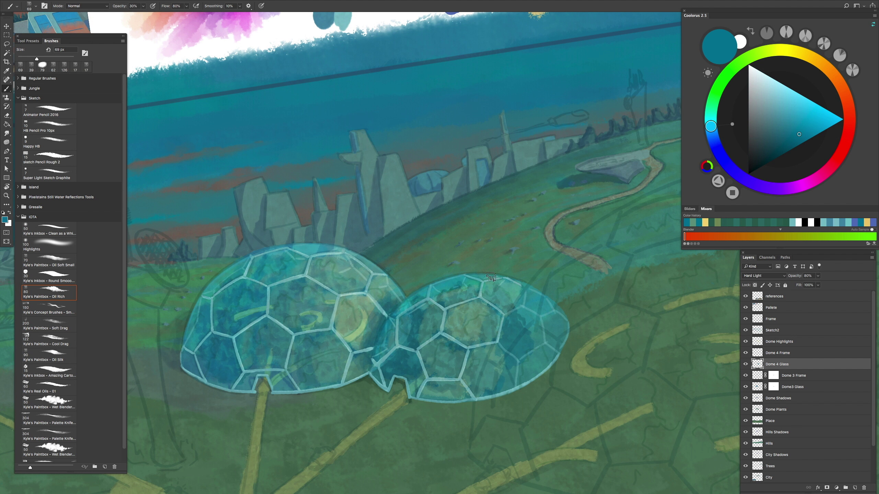
scroll(492, 288, down, 8)
scroll(478, 352, up, 8)
scroll(478, 352, down, 8)
scroll(477, 348, up, 7)
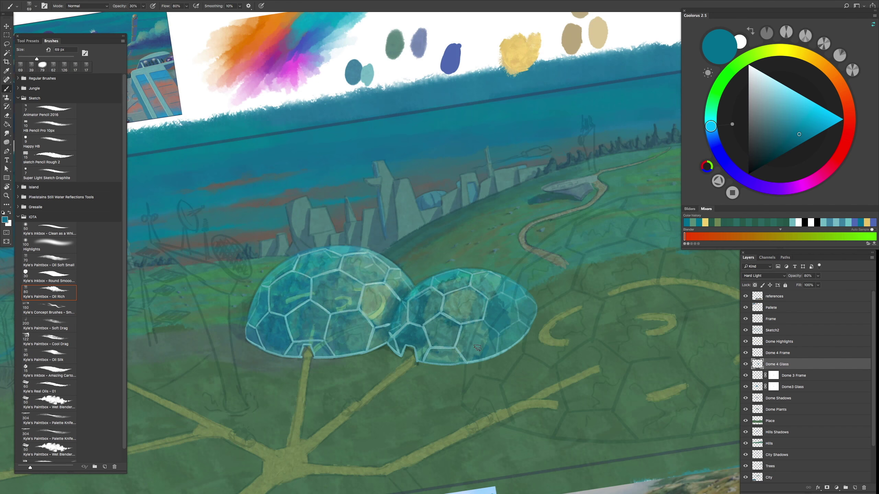
scroll(476, 348, down, 8)
scroll(477, 311, up, 7)
scroll(447, 349, down, 3)
scroll(470, 341, up, 1)
drag(471, 340, 441, 367)
scroll(450, 372, down, 2)
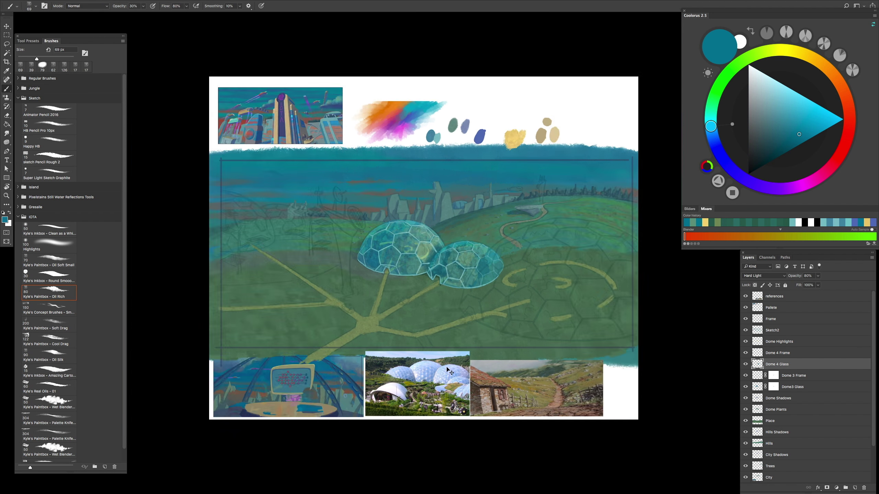
scroll(450, 371, up, 4)
scroll(449, 360, down, 3)
scroll(479, 236, up, 3)
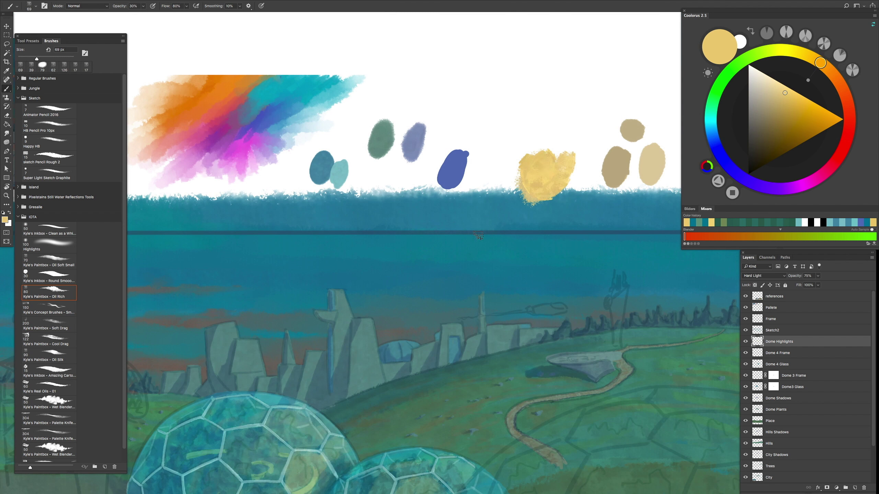
scroll(481, 284, down, 5)
key(2)
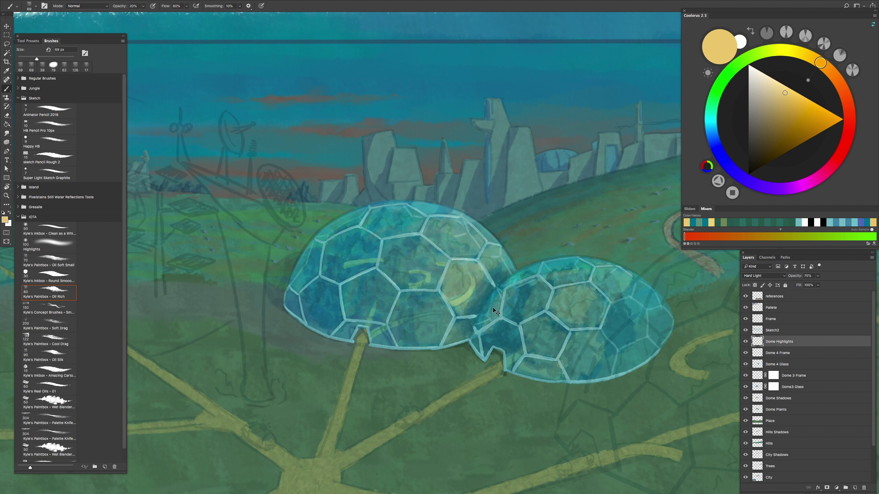
scroll(509, 301, down, 5)
scroll(492, 301, up, 4)
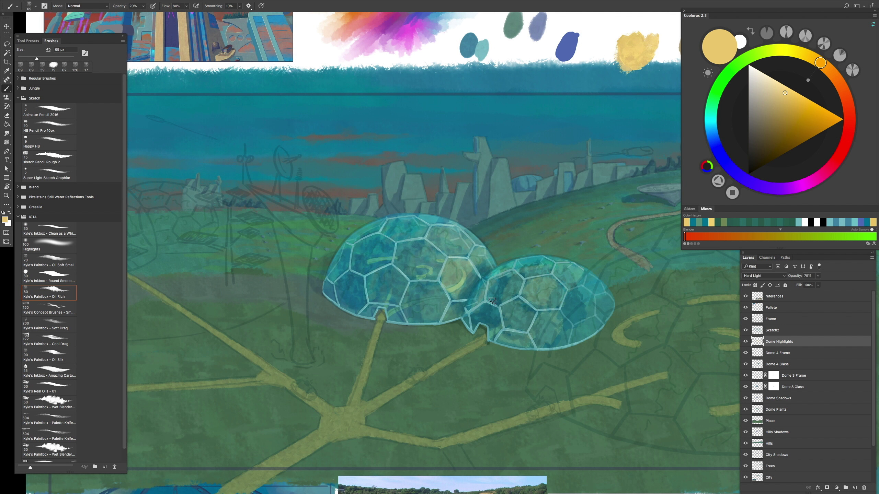
scroll(485, 335, down, 5)
scroll(481, 329, up, 6)
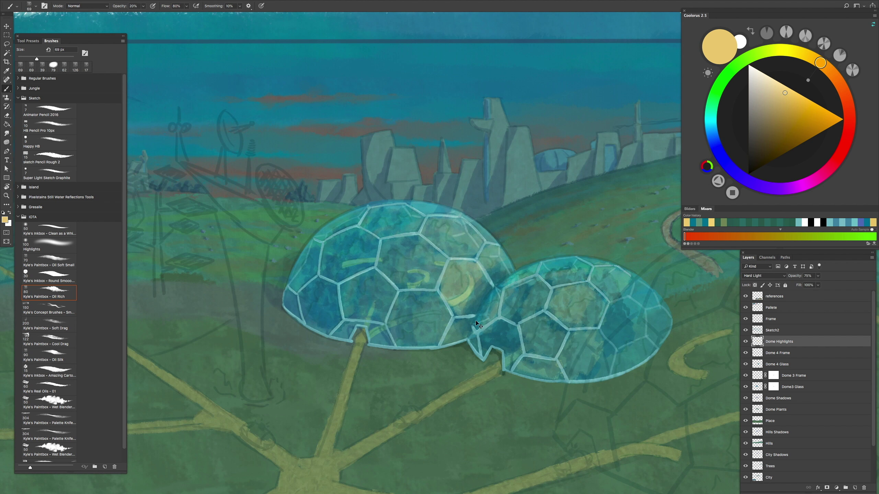
scroll(487, 335, down, 6)
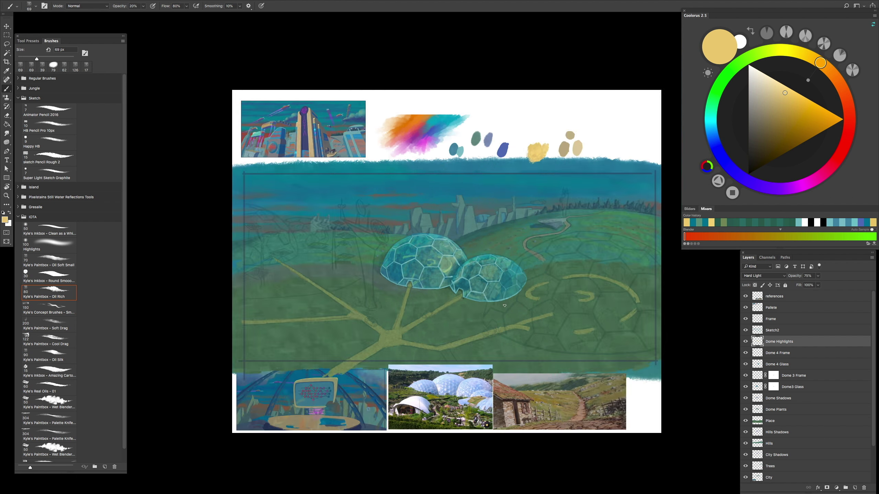
scroll(504, 305, up, 6)
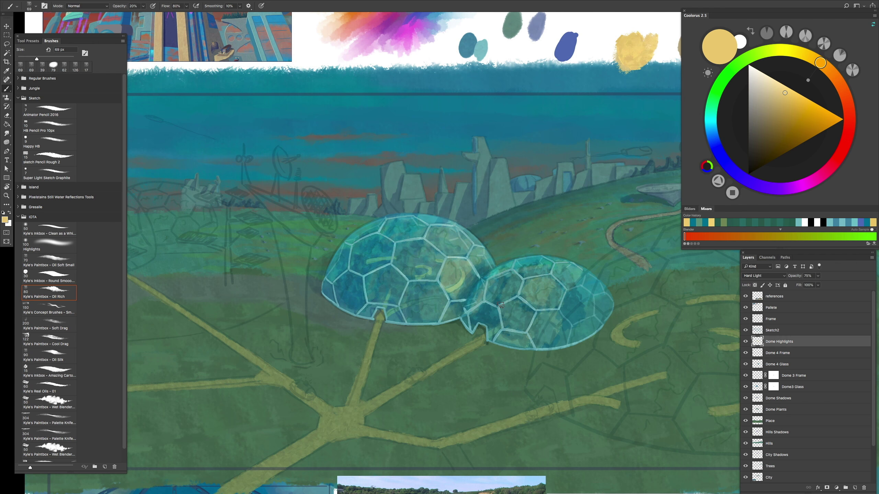
scroll(500, 305, down, 6)
scroll(500, 305, up, 6)
click(745, 342)
click(745, 341)
click(745, 342)
Step: Show Dome Highlights, add a new layer above Dome 4 Frame, and pick blue
click(745, 341)
click(745, 342)
click(745, 342)
click(760, 357)
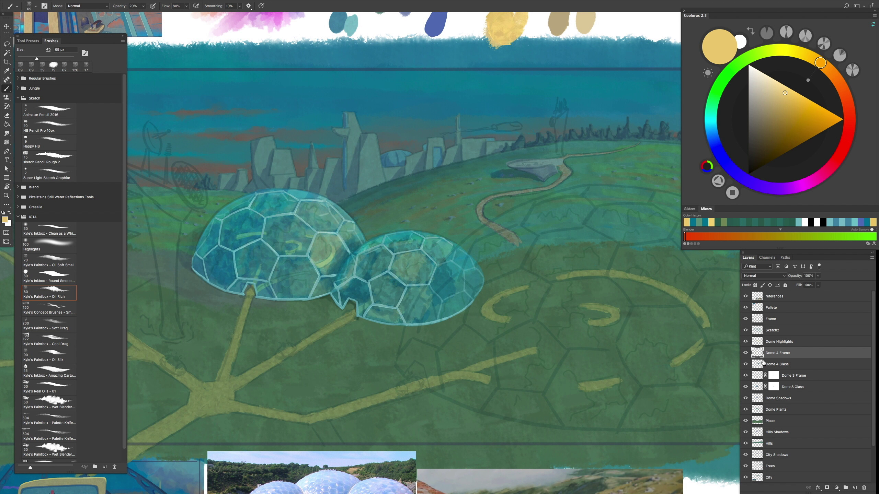
click(855, 486)
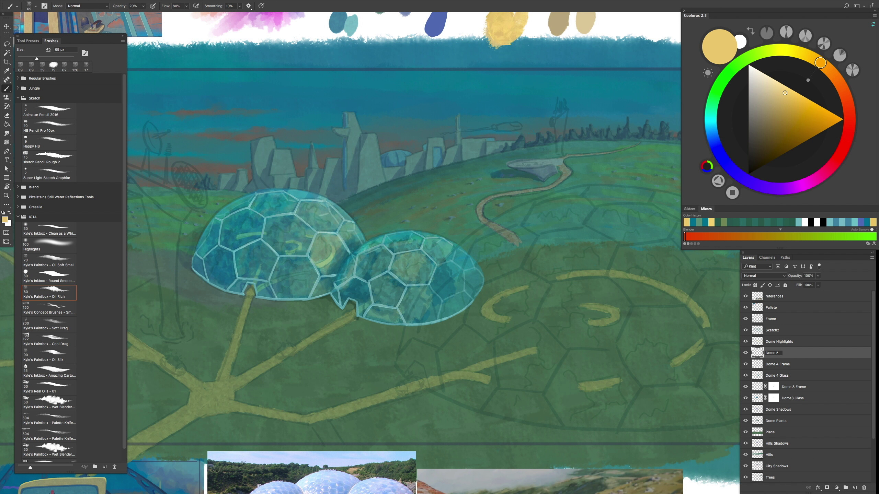
drag(548, 211, 512, 228)
alt+click(512, 228)
Step: Set the brush to about 46 px and paint the dome's blue outline arc and hook
scroll(536, 225, up, 3)
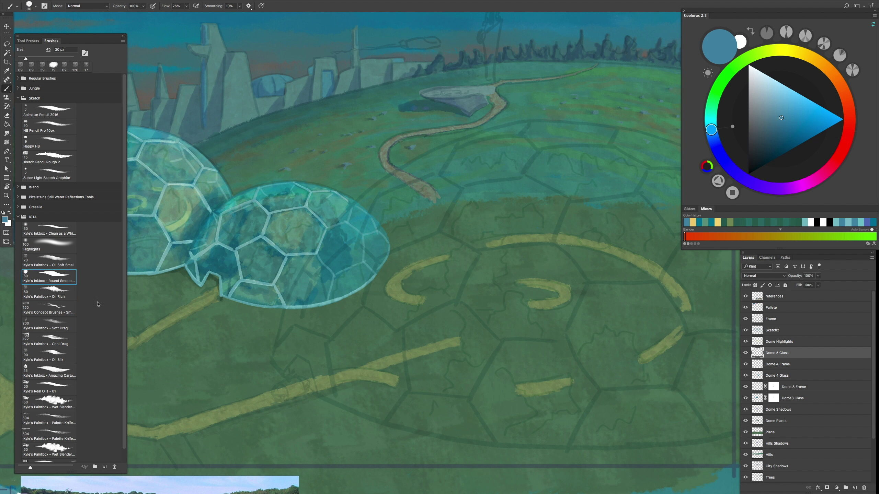
key(Tab)
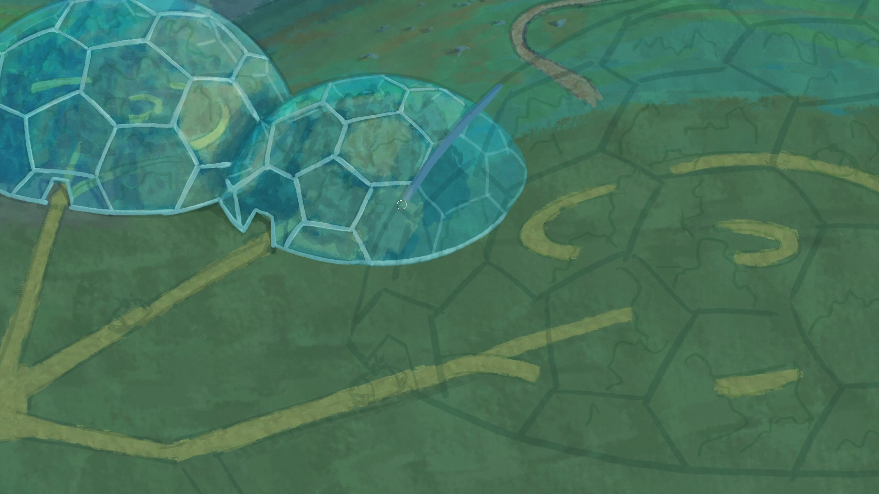
key(Tab)
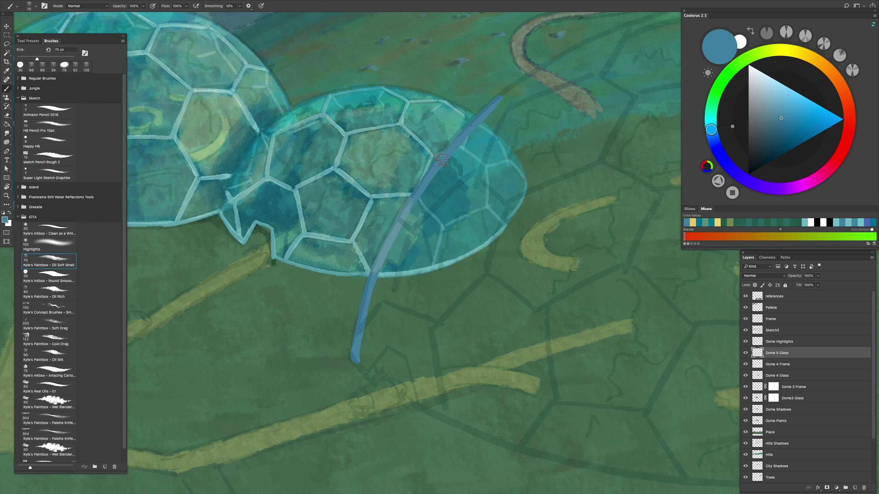
drag(439, 159, 378, 217)
key(ctrl+minus)
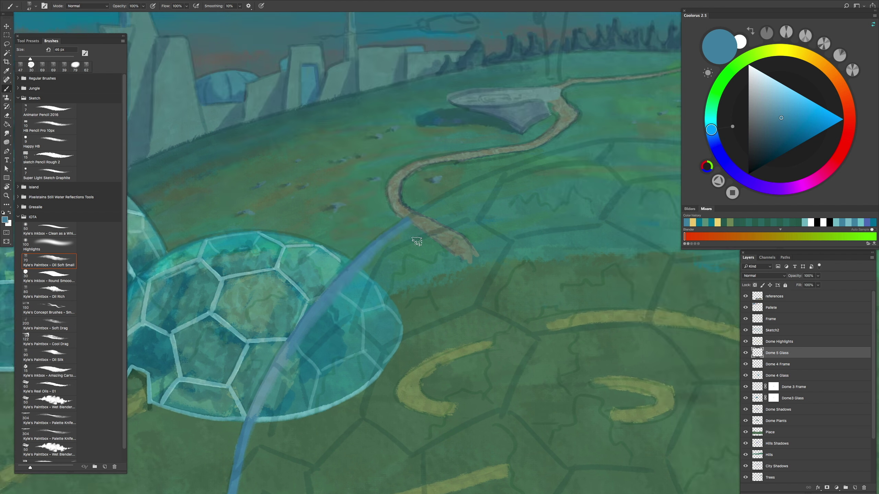
mouse_move(337, 209)
mouse_down()
mouse_move(648, 58)
mouse_move(782, 22)
mouse_move(844, 21)
mouse_move(878, 49)
mouse_up()
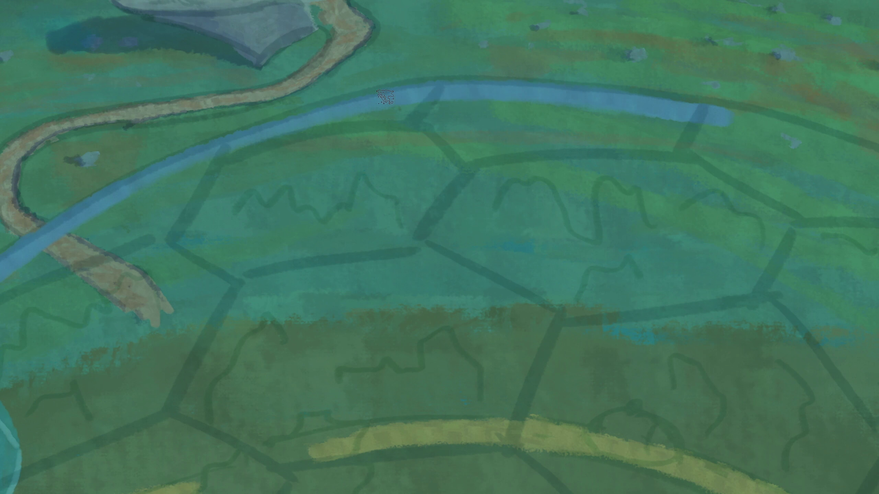
mouse_move(384, 97)
mouse_down()
mouse_move(472, 271)
mouse_move(327, 306)
mouse_move(445, 158)
mouse_move(447, 275)
mouse_up()
scroll(444, 158, down, 3)
scroll(447, 275, up, 6)
mouse_move(439, 137)
mouse_down()
mouse_move(484, 103)
mouse_move(463, 108)
mouse_move(451, 168)
mouse_move(518, 183)
mouse_up()
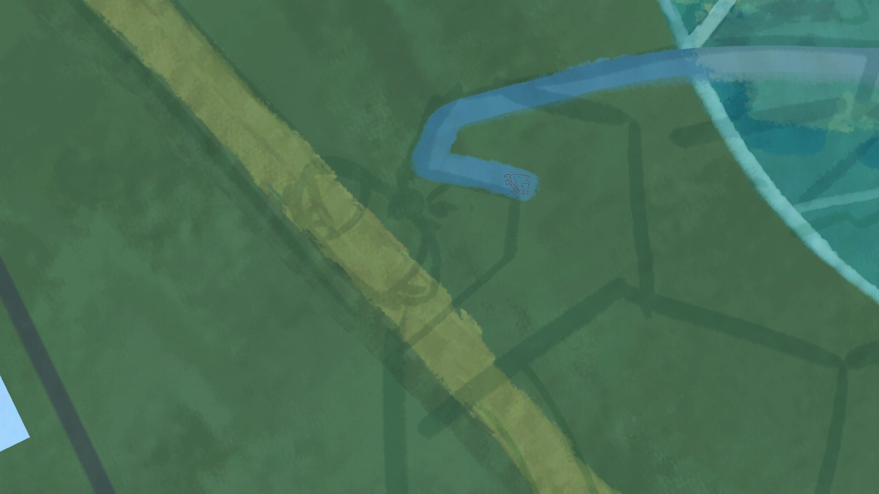
Step: Carry the blue outline down to the bottom and close the gap between strokes
scroll(517, 183, down, 2)
mouse_move(559, 145)
mouse_down()
mouse_move(422, 245)
mouse_move(428, 193)
mouse_up()
drag(428, 193, 428, 344)
scroll(435, 244, up, 3)
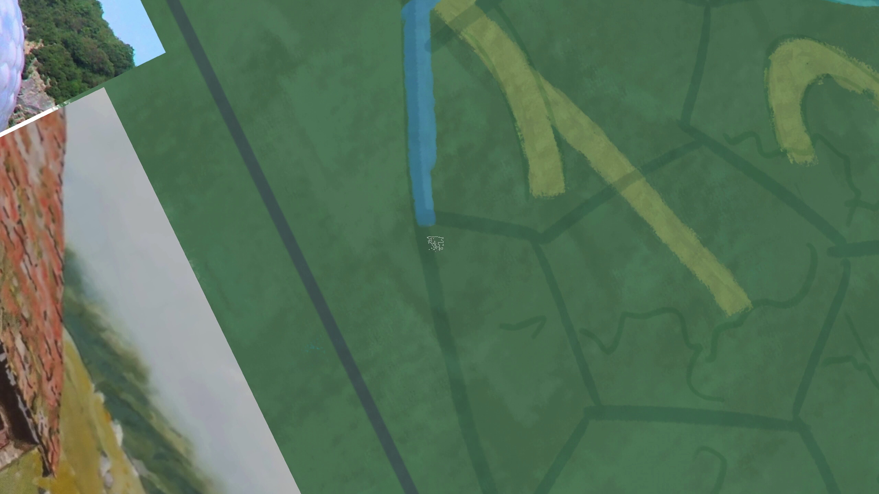
drag(435, 243, 474, 400)
scroll(474, 400, down, 3)
drag(467, 363, 476, 398)
scroll(374, 106, up, 3)
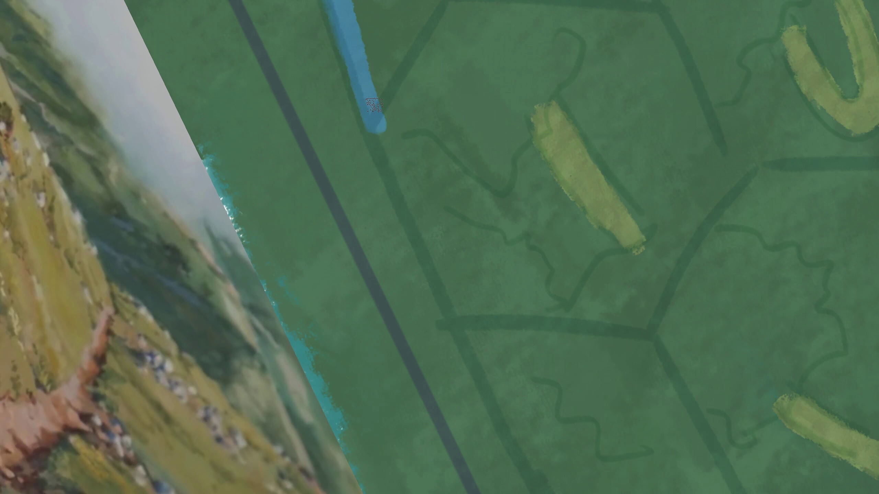
drag(374, 105, 406, 190)
drag(464, 301, 428, 246)
scroll(348, 295, up, 1)
mouse_move(264, 389)
mouse_down()
mouse_move(454, 212)
mouse_move(659, 79)
mouse_move(222, 410)
mouse_move(574, 151)
mouse_move(251, 430)
mouse_up()
Step: Fill the big dome with blue along its edges, lower part and upper area
mouse_move(579, 140)
mouse_down()
mouse_move(606, 277)
mouse_move(448, 408)
mouse_move(399, 359)
mouse_move(488, 205)
mouse_move(447, 259)
mouse_move(430, 205)
mouse_move(380, 338)
mouse_move(375, 415)
mouse_up()
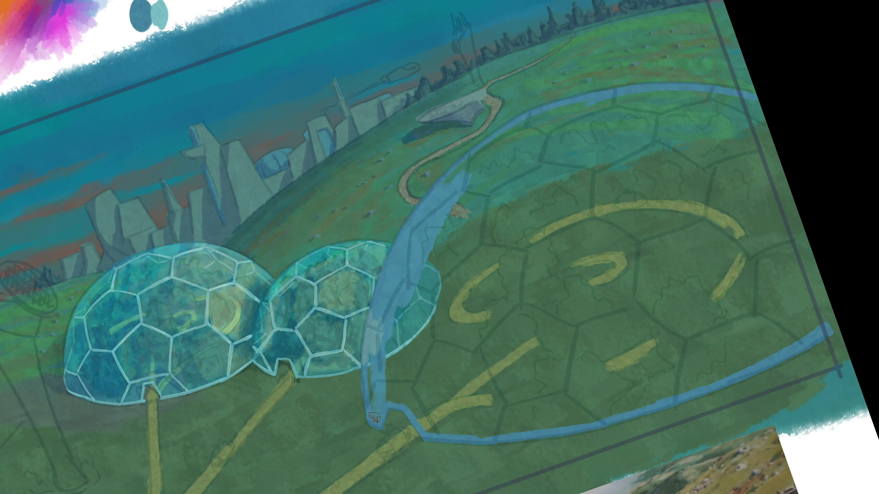
drag(372, 343, 271, 305)
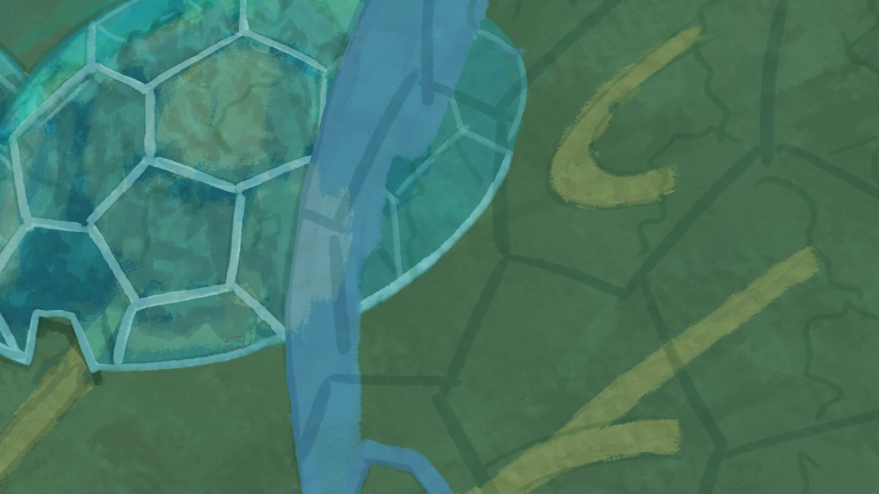
mouse_move(383, 284)
mouse_down()
mouse_move(431, 185)
mouse_move(427, 322)
mouse_move(439, 353)
mouse_move(553, 379)
mouse_move(637, 364)
mouse_up()
drag(481, 361, 438, 242)
mouse_move(478, 146)
mouse_down()
mouse_move(519, 80)
mouse_move(495, 119)
mouse_move(526, 312)
mouse_move(512, 156)
mouse_up()
mouse_move(498, 367)
mouse_down()
mouse_move(534, 367)
mouse_move(576, 294)
mouse_move(641, 339)
mouse_up()
scroll(363, 241, down, 2)
mouse_move(381, 145)
mouse_down()
mouse_move(398, 305)
mouse_move(460, 346)
mouse_move(449, 200)
mouse_move(452, 277)
mouse_up()
mouse_move(425, 145)
mouse_down()
mouse_move(519, 329)
mouse_move(505, 360)
mouse_move(478, 364)
mouse_move(623, 323)
mouse_move(734, 260)
mouse_move(568, 290)
mouse_move(727, 221)
mouse_move(516, 266)
mouse_up()
mouse_move(363, 156)
mouse_down()
mouse_move(362, 134)
mouse_move(443, 72)
mouse_move(438, 162)
mouse_move(593, 72)
mouse_move(629, 94)
mouse_move(721, 112)
mouse_move(690, 134)
mouse_move(721, 182)
mouse_move(731, 168)
mouse_move(494, 285)
mouse_move(555, 46)
mouse_move(691, 72)
mouse_up()
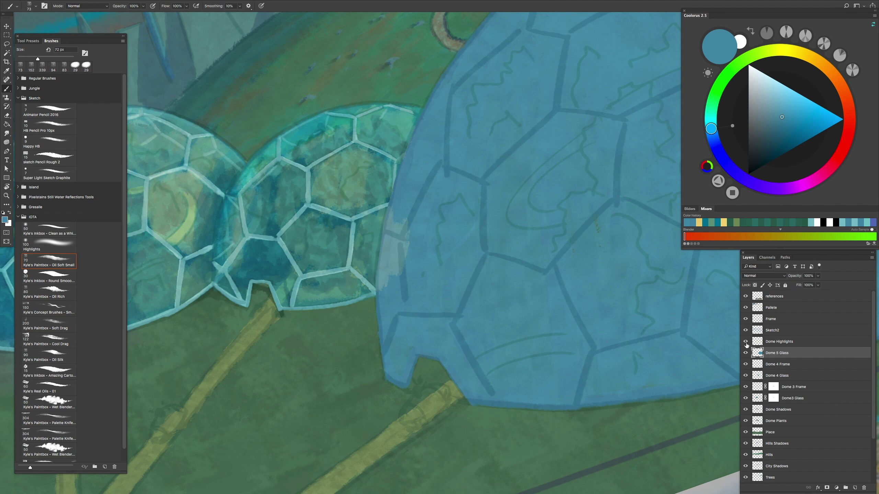
Step: Compare the domes' shading, then paint out the big dome's left-edge highlight on Dome Highlights
click(746, 342)
click(746, 343)
click(746, 342)
click(745, 342)
click(782, 342)
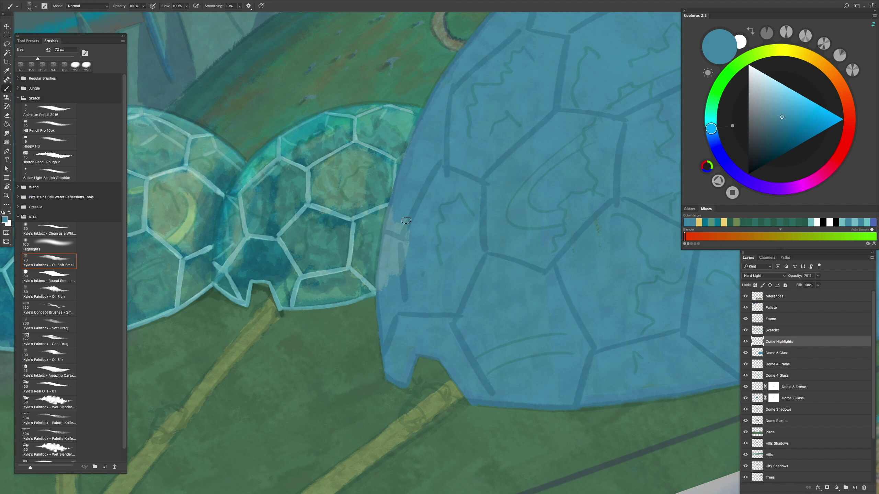
drag(398, 240, 394, 235)
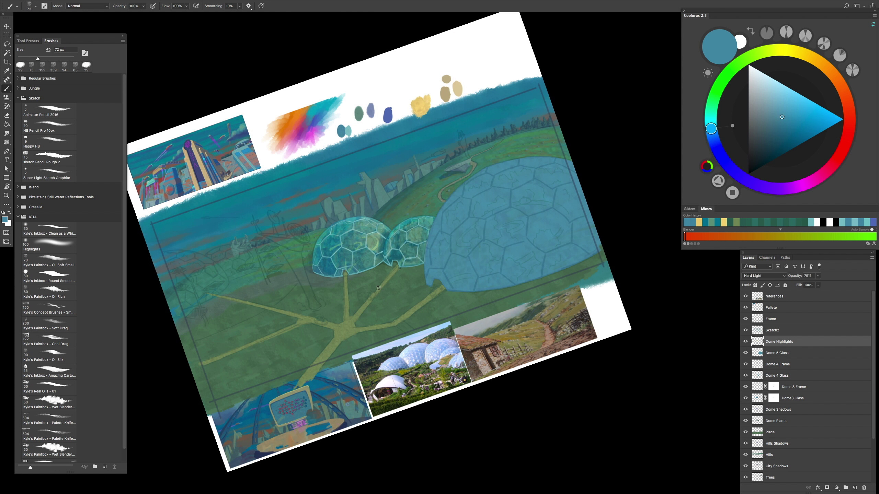
key(Tab)
drag(378, 288, 398, 263)
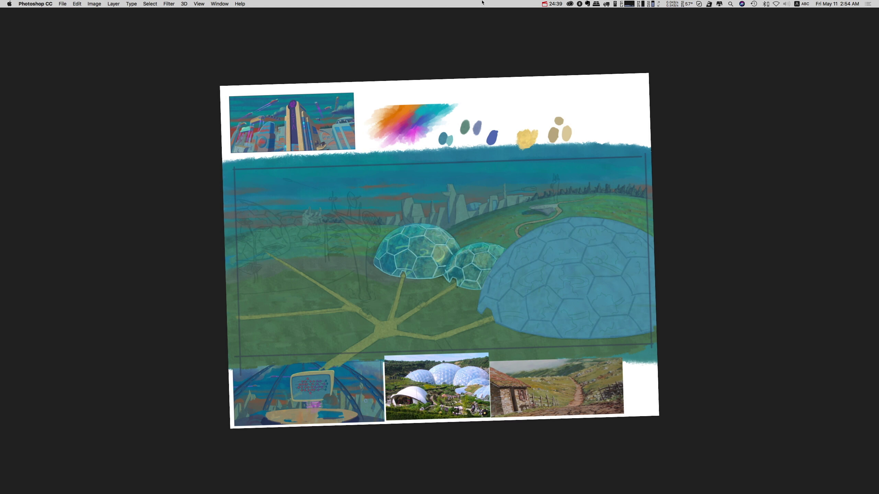
Step: Review the painting full screen and add the new Dome 5 Frame layer above Dome 5 Glass
click(552, 4)
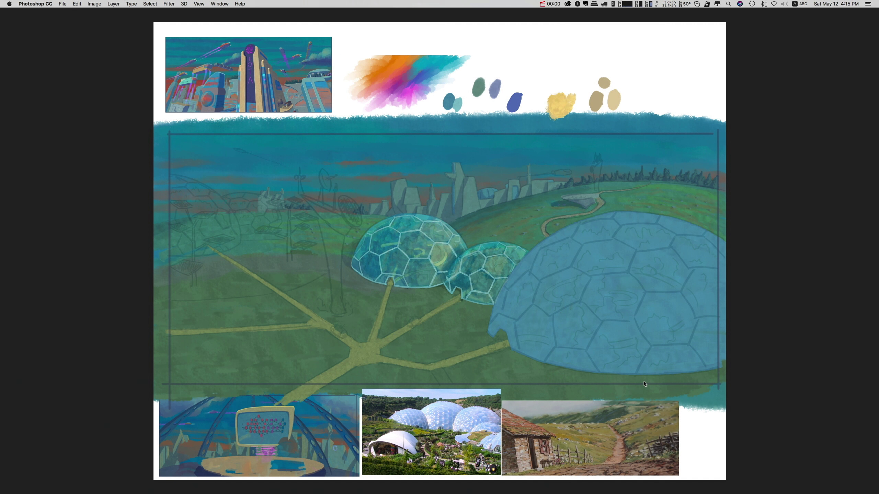
key(f)
key(super+plus)
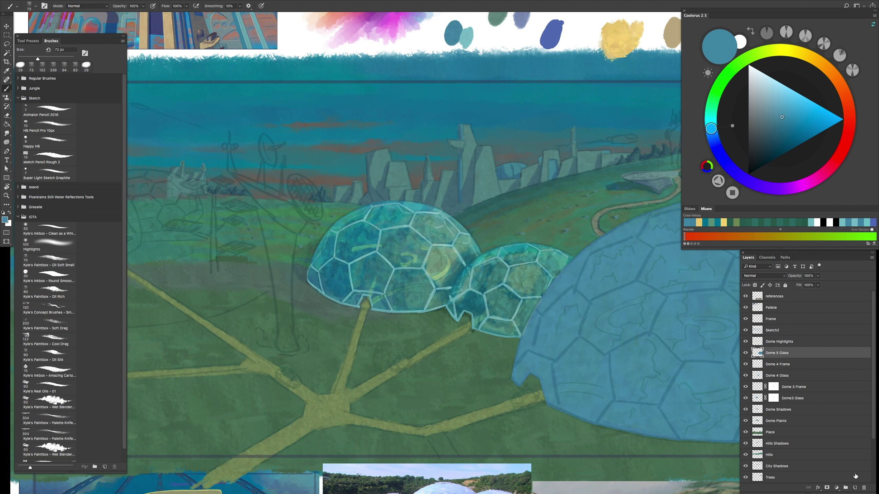
click(855, 487)
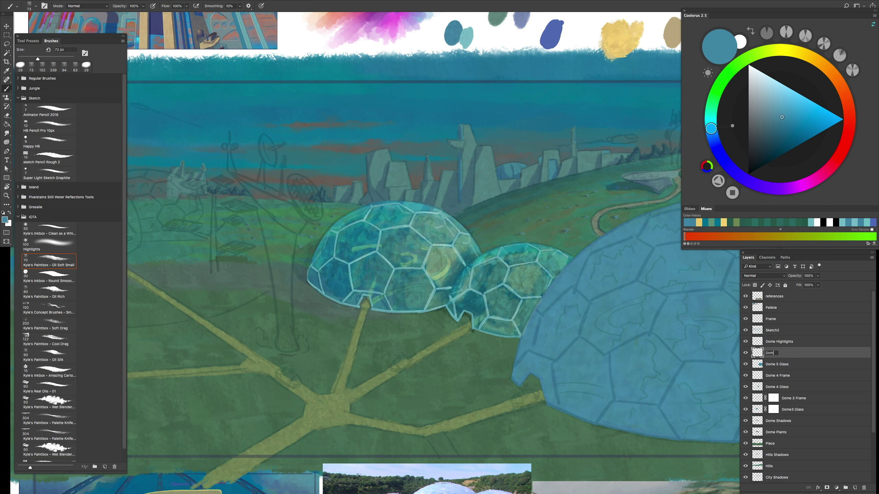
scroll(412, 275, up, 5)
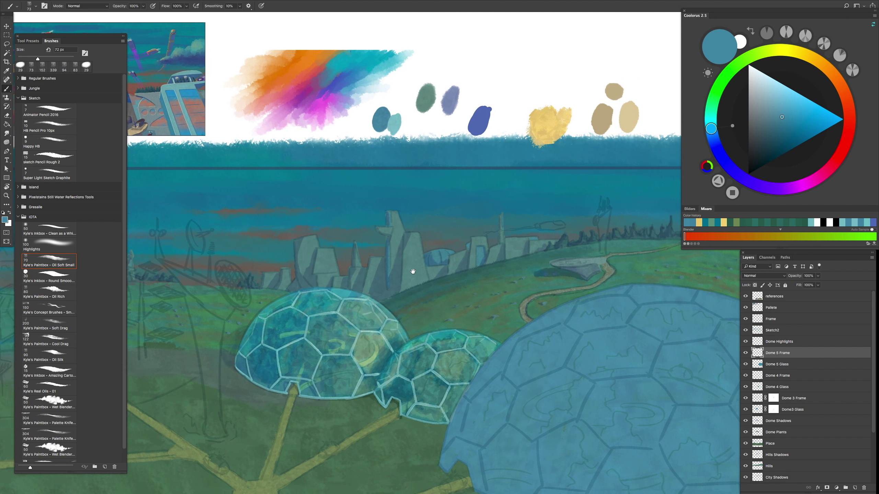
scroll(379, 131, down, 5)
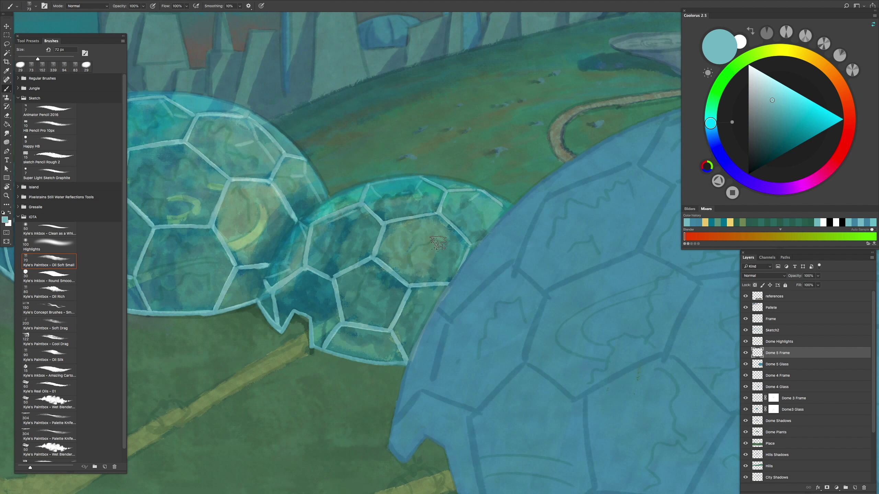
scroll(456, 296, up, 5)
key(Tab)
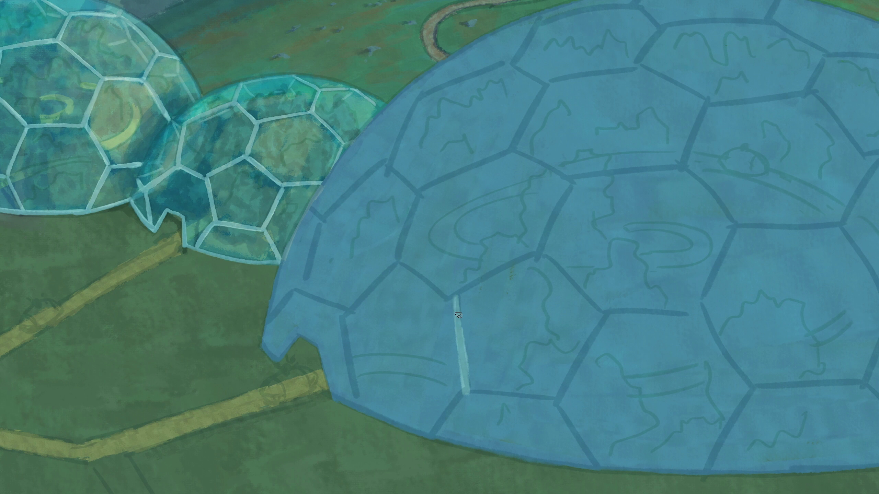
key(Tab)
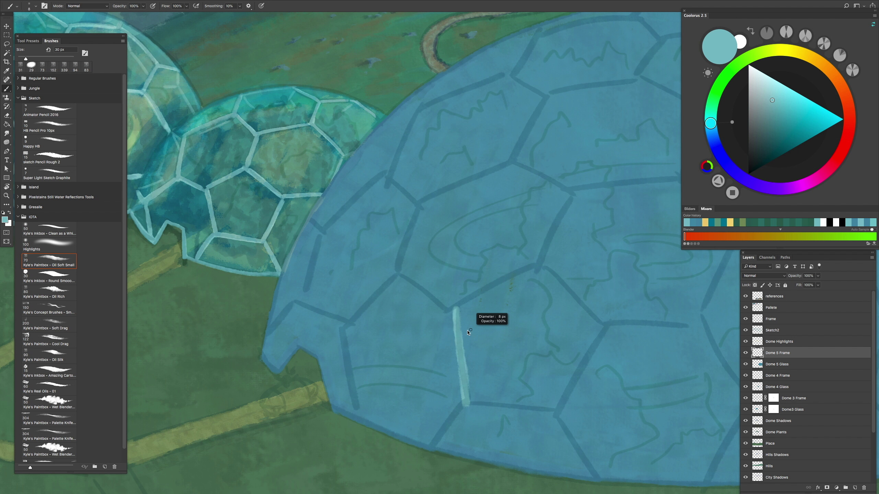
Step: Undo the last stroke and paint pale frame lines down the dome's seams
key(ctrl+z)
scroll(469, 340, up, 3)
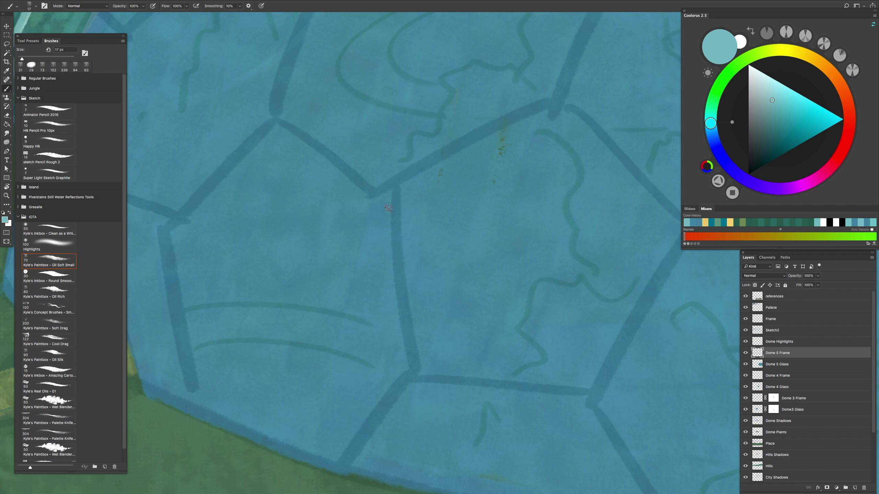
drag(390, 189, 415, 378)
scroll(412, 366, down, 3)
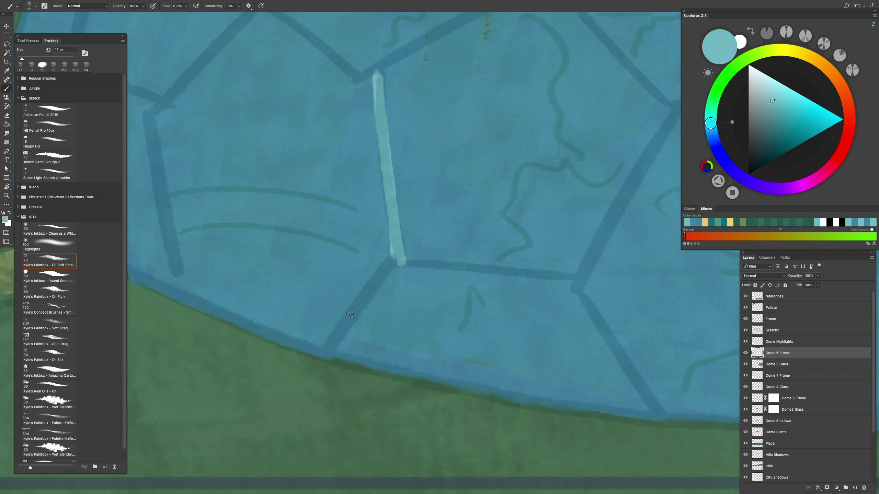
drag(400, 258, 325, 356)
key(ctrl+minus)
Step: With a slightly larger brush, repaint the vertical frame line brighter and extend from the junction
scroll(360, 298, down, 5)
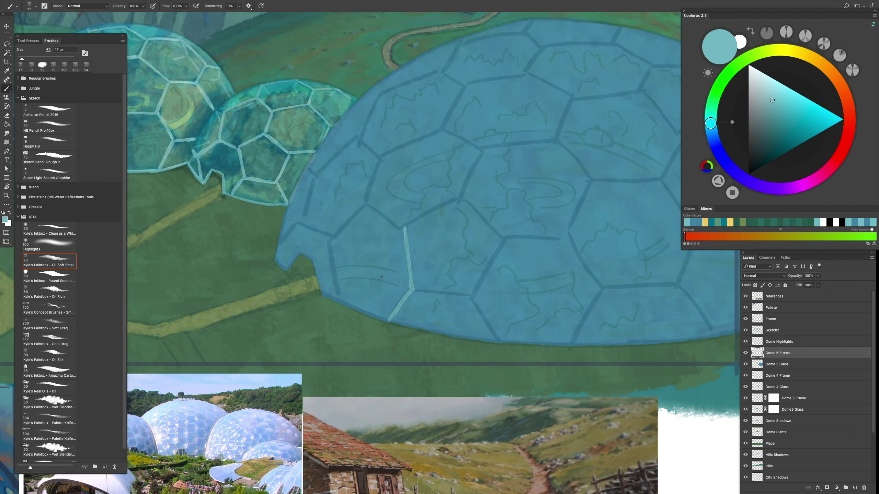
scroll(353, 255, up, 8)
key(bracketright)
drag(346, 238, 349, 263)
scroll(403, 261, down, 3)
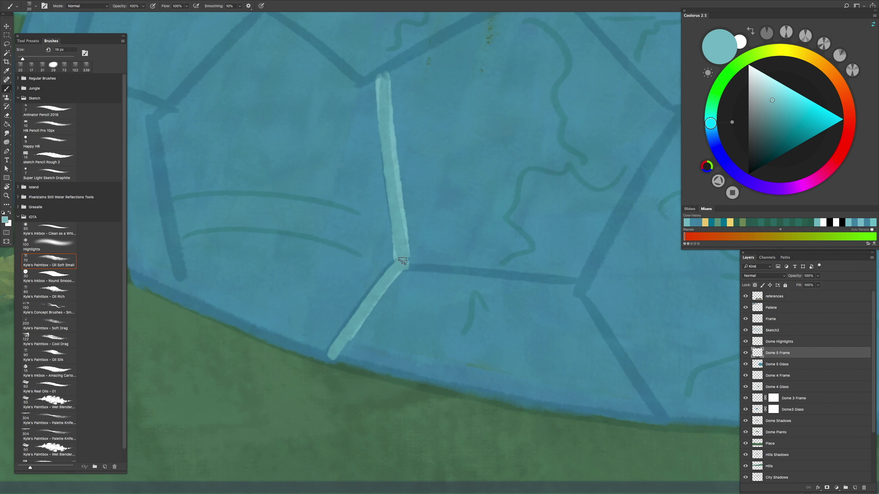
drag(335, 360, 431, 246)
key(Tab)
scroll(431, 245, up, 3)
mouse_move(328, 312)
mouse_down()
mouse_move(534, 257)
mouse_move(337, 308)
mouse_up()
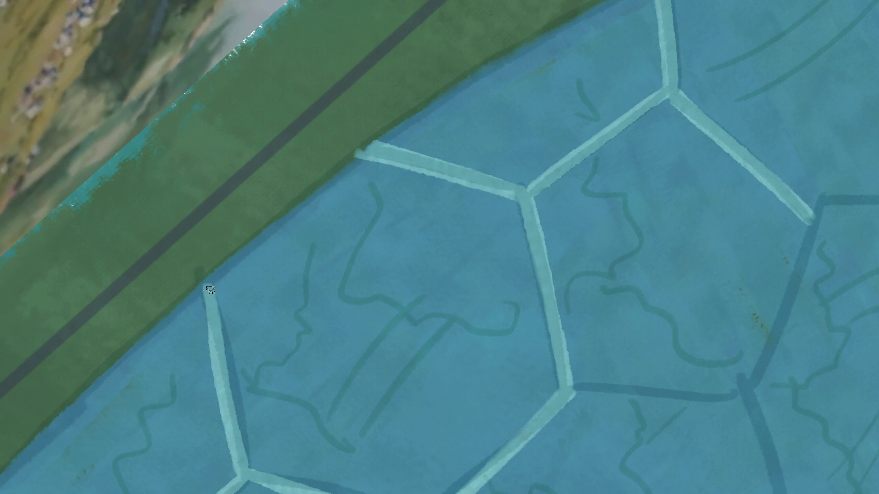
Step: Paint pale hexagon outlines, the dome's upper-left outer edge, and the notch's edges
drag(211, 290, 374, 144)
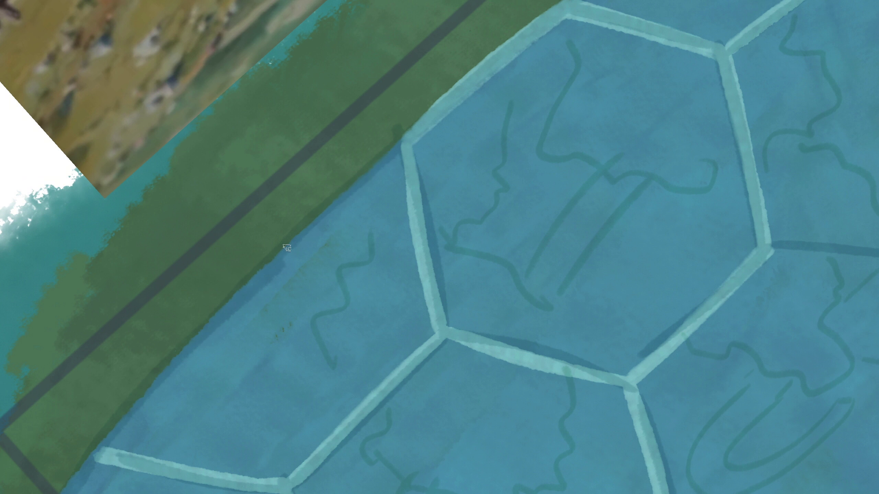
drag(104, 446, 360, 183)
mouse_move(393, 155)
mouse_down()
mouse_move(104, 446)
mouse_move(402, 143)
mouse_up()
drag(227, 343, 263, 288)
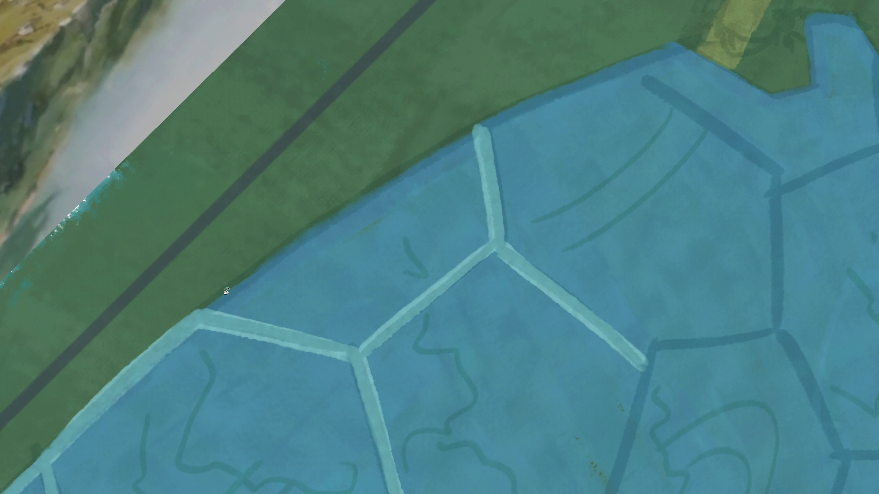
mouse_move(199, 312)
mouse_down()
mouse_move(488, 128)
mouse_move(438, 149)
mouse_up()
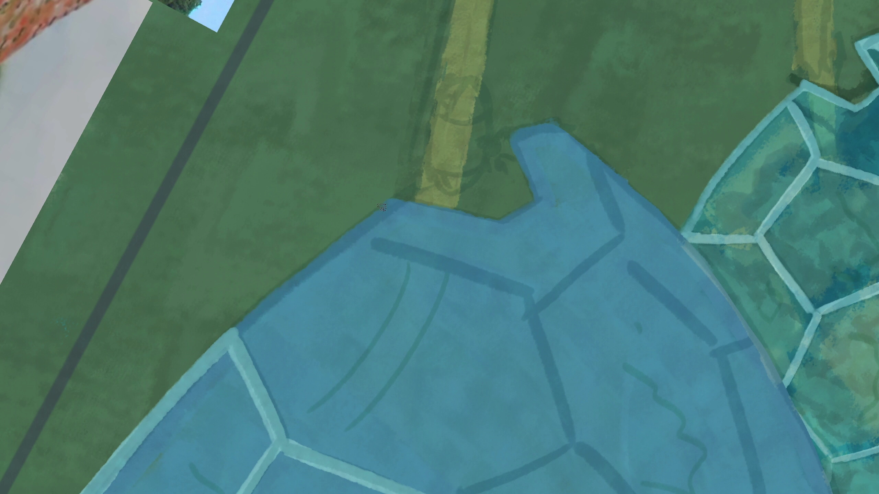
drag(394, 198, 213, 348)
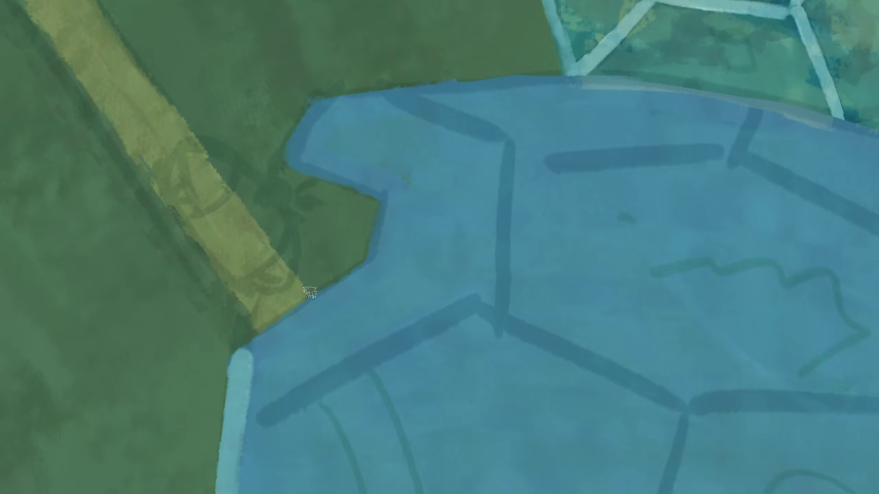
drag(372, 266, 242, 348)
mouse_move(363, 276)
mouse_down()
mouse_move(323, 300)
mouse_move(366, 275)
mouse_move(386, 212)
mouse_move(382, 226)
mouse_move(303, 168)
mouse_move(385, 201)
mouse_move(280, 160)
mouse_up()
Step: Trace pale lines along the upper-left pentagon edges of the large dome
scroll(290, 255, up, 3)
mouse_move(304, 249)
mouse_down()
mouse_move(435, 246)
mouse_move(357, 350)
mouse_move(435, 173)
mouse_move(303, 350)
mouse_move(431, 206)
mouse_move(520, 142)
mouse_move(427, 244)
mouse_move(539, 217)
mouse_move(482, 282)
mouse_up()
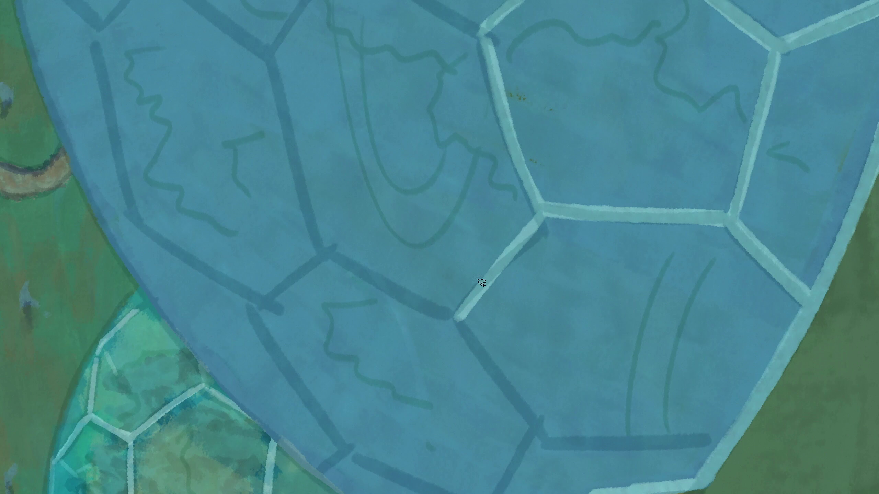
mouse_move(392, 422)
mouse_down()
mouse_move(379, 232)
mouse_move(451, 169)
mouse_move(384, 187)
mouse_up()
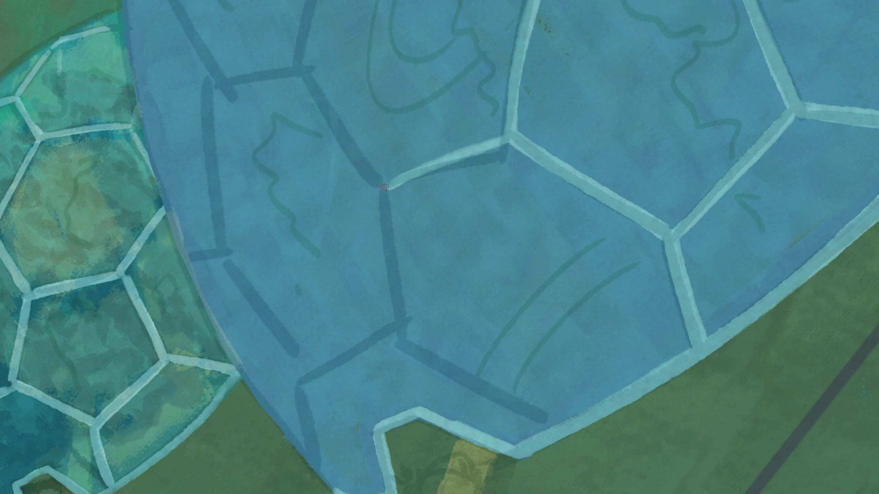
drag(471, 152, 502, 149)
mouse_move(501, 149)
mouse_down()
mouse_move(440, 239)
mouse_move(460, 170)
mouse_move(342, 245)
mouse_move(339, 436)
mouse_move(342, 256)
mouse_move(447, 288)
mouse_move(446, 263)
mouse_move(551, 232)
mouse_up()
Step: Repaint pale cyan lines down the big dome's left edge and along its dark seam
key(ctrl+z)
drag(445, 263, 467, 385)
key(ctrl+z)
key(ctrl+z)
drag(444, 258, 466, 382)
mouse_move(463, 331)
mouse_down()
mouse_move(436, 235)
mouse_move(419, 479)
mouse_up()
drag(467, 244, 425, 370)
scroll(425, 370, right, 5)
scroll(426, 369, up, 3)
drag(498, 195, 366, 306)
key(ctrl+z)
drag(499, 196, 366, 307)
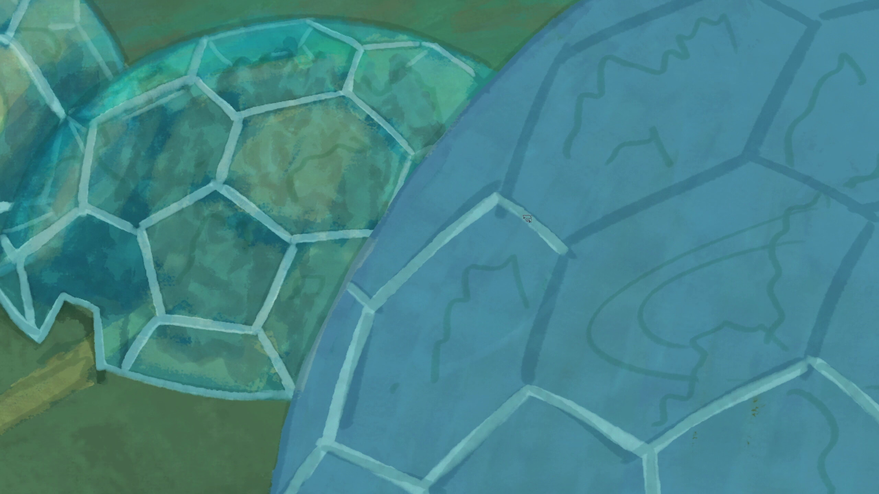
Step: Paint a pale line down another dark dome seam, rotating and resetting the canvas
drag(563, 254, 526, 384)
key(ctrl+z)
drag(564, 254, 526, 384)
scroll(545, 266, down, 5)
scroll(545, 265, up, 3)
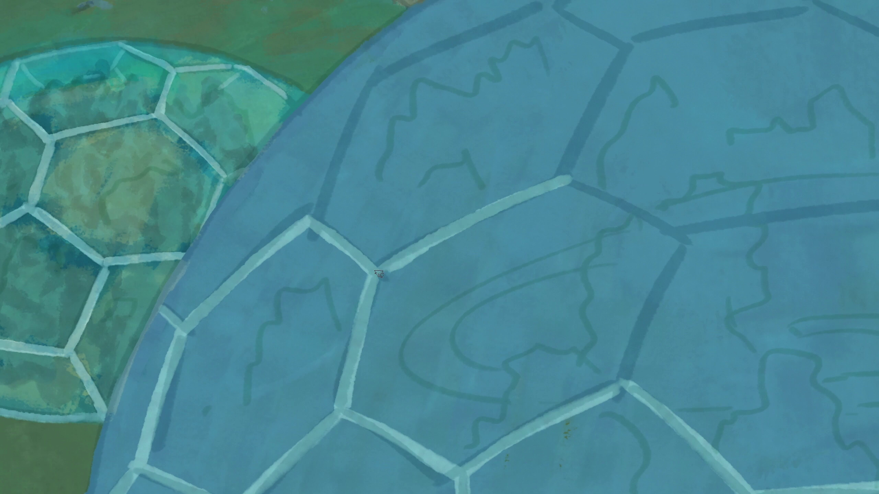
scroll(465, 235, down, 3)
drag(464, 235, 530, 277)
key(5)
scroll(530, 277, up, 3)
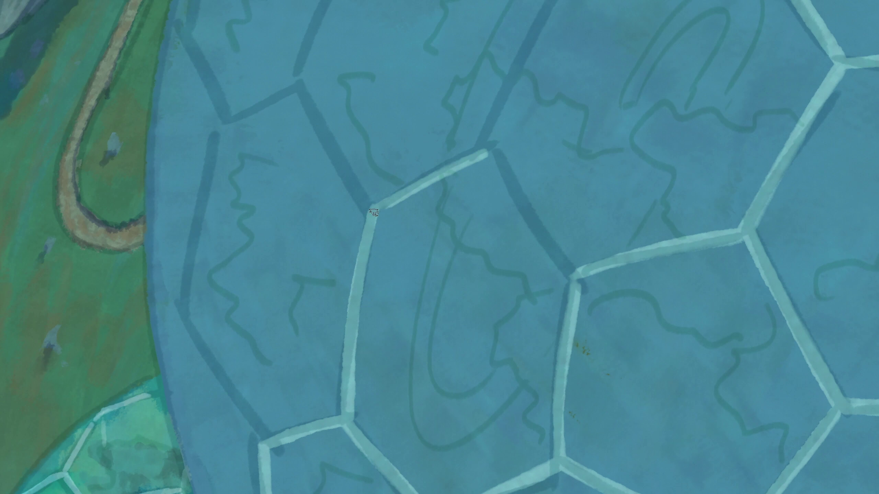
scroll(436, 245, up, 3)
scroll(469, 110, down, 3)
Step: Paint pale lines along the diagonal shell seam and the dome's upper edge
drag(469, 110, 498, 173)
scroll(505, 187, up, 4)
mouse_move(429, 341)
mouse_down()
mouse_move(533, 146)
mouse_move(450, 239)
mouse_move(611, 208)
mouse_up()
scroll(612, 204, down, 2)
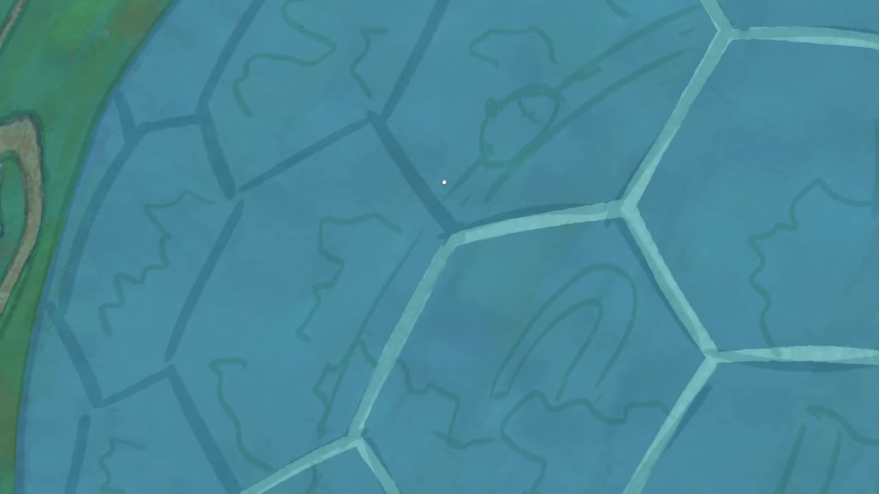
drag(443, 181, 485, 207)
scroll(484, 207, up, 2)
mouse_move(414, 281)
mouse_down()
mouse_move(529, 189)
mouse_move(412, 275)
mouse_up()
scroll(412, 275, down, 2)
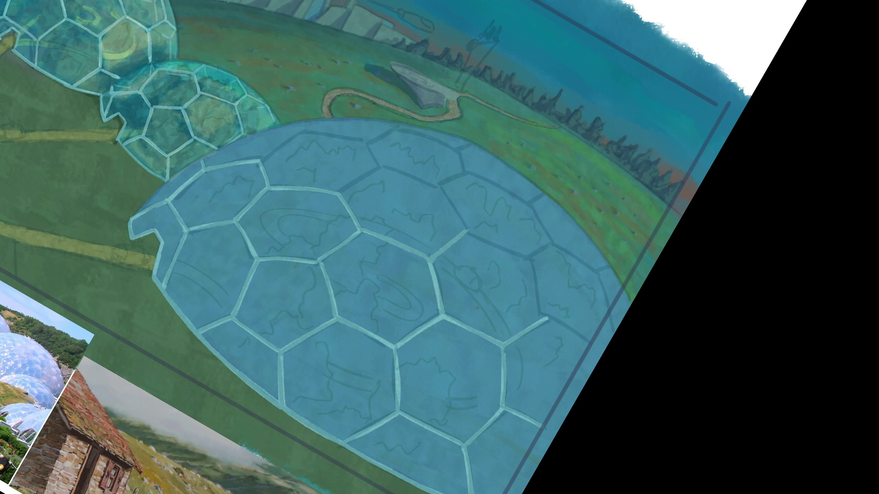
scroll(412, 275, up, 2)
mouse_move(469, 280)
mouse_down()
mouse_move(429, 125)
mouse_move(473, 297)
mouse_up()
key(ctrl+z)
Step: Paint pale lines down-left from a hexagon vertex and along its left edge
mouse_move(369, 263)
mouse_down()
mouse_move(472, 190)
mouse_move(333, 315)
mouse_up()
scroll(423, 280, down, 3)
scroll(423, 280, up, 3)
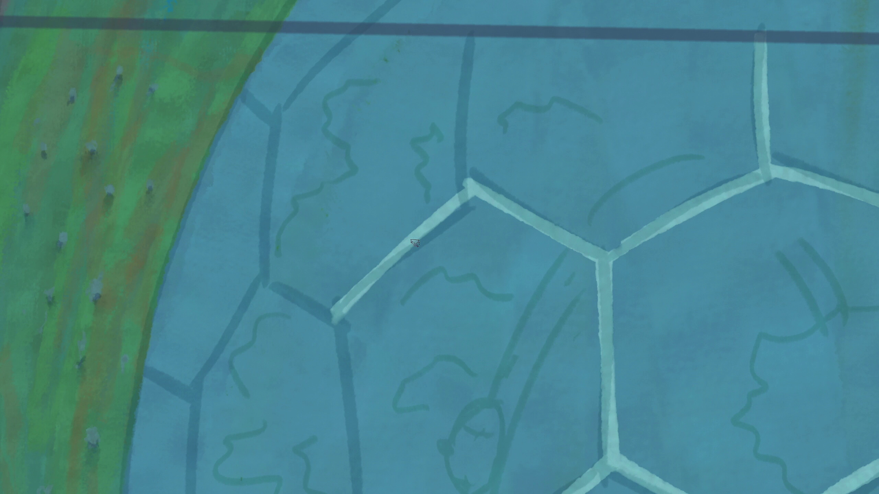
scroll(423, 281, down, 1)
mouse_move(428, 182)
mouse_down()
mouse_move(443, 402)
mouse_move(425, 201)
mouse_move(373, 305)
mouse_move(452, 332)
mouse_move(457, 350)
mouse_up()
scroll(465, 412, down, 3)
scroll(465, 412, down, 2)
scroll(464, 412, up, 4)
key(ctrl+z)
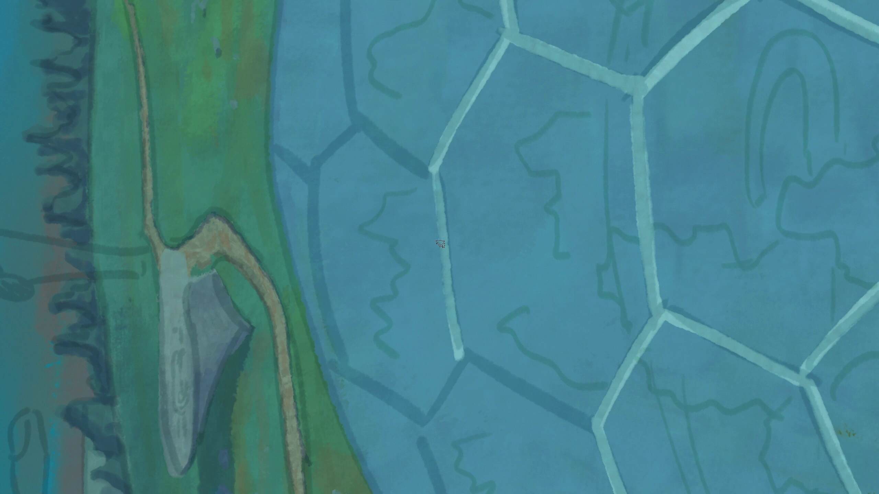
drag(451, 318, 441, 236)
scroll(441, 235, up, 1)
Step: Redraw the pale line over a dark edge and along the hexagon's left edge
drag(294, 296, 412, 207)
key(ctrl+z)
mouse_move(295, 298)
mouse_down()
mouse_move(312, 287)
mouse_move(412, 209)
mouse_up()
key(ctrl+z)
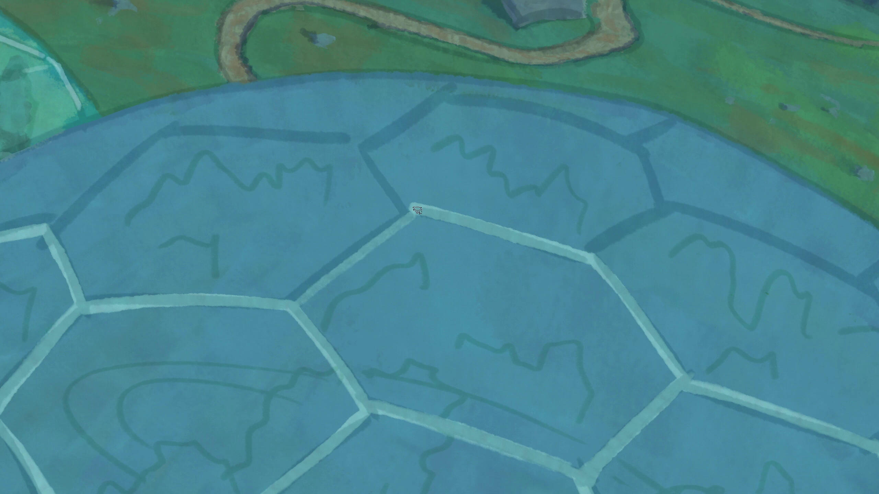
key(ctrl+z)
mouse_move(293, 300)
mouse_down()
mouse_move(413, 208)
mouse_move(441, 236)
mouse_move(445, 48)
mouse_move(381, 173)
mouse_up()
key(ctrl+z)
mouse_move(445, 49)
mouse_down()
mouse_move(367, 223)
mouse_move(425, 368)
mouse_up()
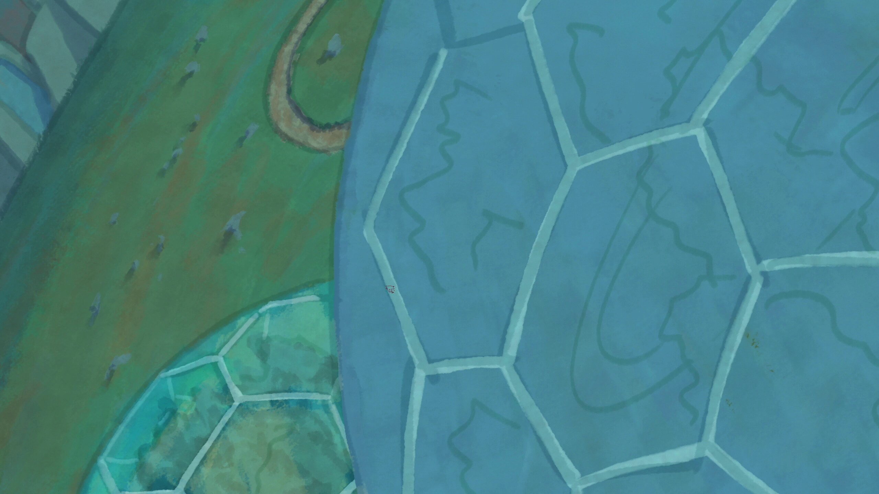
Step: Try pale strokes along a shell seam near the grass, undoing each attempt
drag(522, 28, 383, 204)
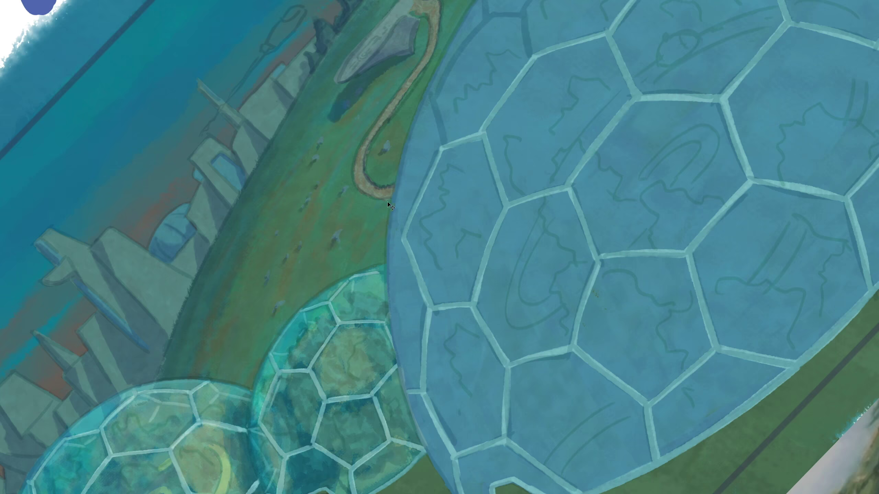
scroll(387, 317, up, 3)
drag(454, 129, 354, 283)
key(ctrl+z)
drag(533, 118, 554, 208)
key(ctrl+z)
drag(533, 116, 554, 208)
key(ctrl+z)
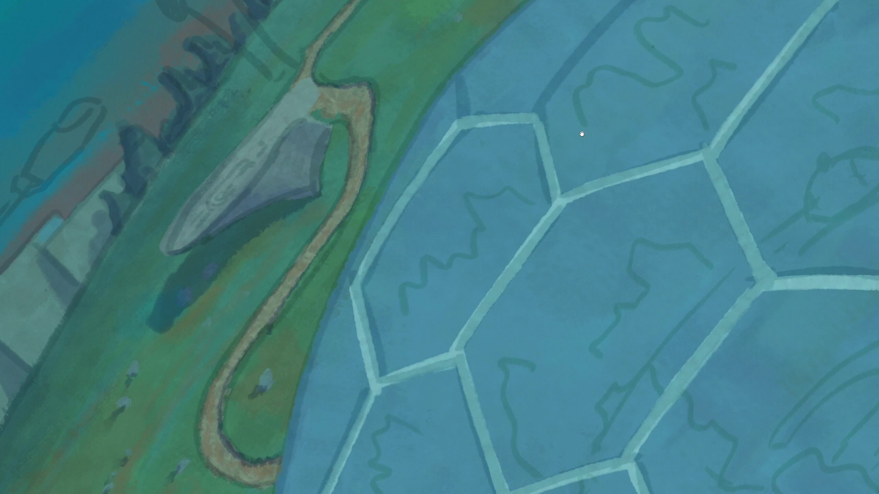
Step: Paint pale lines along successive hex edges in the dome's upper-left area
drag(565, 156, 299, 351)
key(ctrl+z)
mouse_move(268, 315)
mouse_down()
mouse_move(404, 154)
mouse_move(533, 118)
mouse_up()
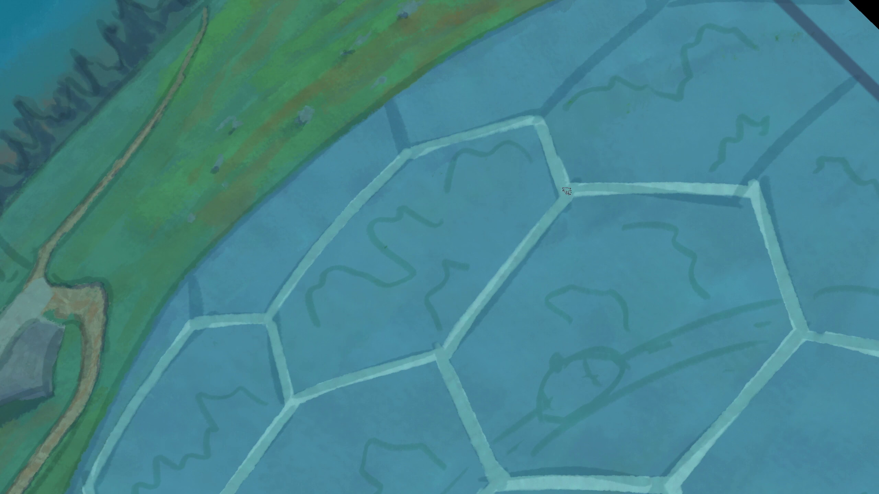
drag(546, 133, 568, 185)
scroll(568, 185, down, 5)
scroll(319, 334, up, 5)
mouse_move(325, 272)
mouse_down()
mouse_move(446, 159)
mouse_move(518, 138)
mouse_up()
Step: Cover the upper, right and short hex edges with pale lines up to the top
key(4)
key(ctrl+z)
drag(433, 159, 564, 126)
drag(642, 180, 553, 317)
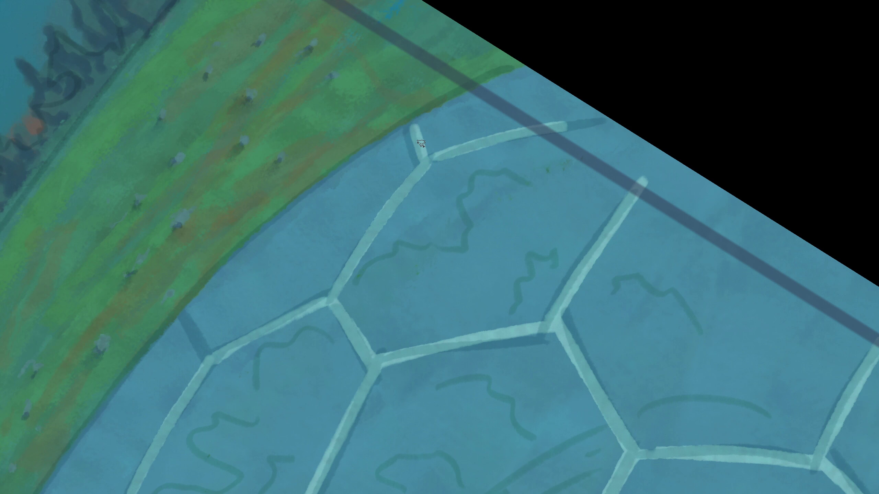
drag(421, 143, 527, 76)
mouse_move(309, 286)
mouse_down()
mouse_move(291, 245)
mouse_move(427, 79)
mouse_up()
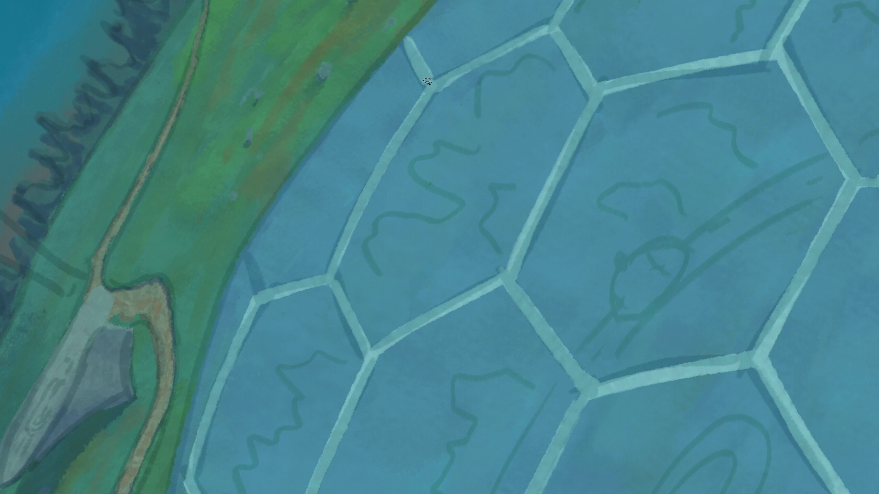
mouse_move(257, 286)
mouse_down()
mouse_move(314, 196)
mouse_move(402, 178)
mouse_move(464, 227)
mouse_move(372, 323)
mouse_move(437, 236)
mouse_move(385, 370)
mouse_move(418, 326)
mouse_up()
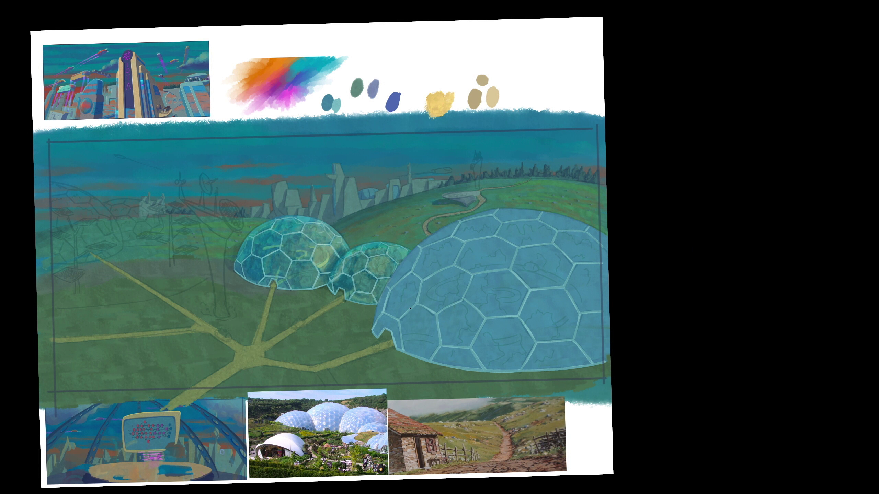
scroll(404, 313, up, 5)
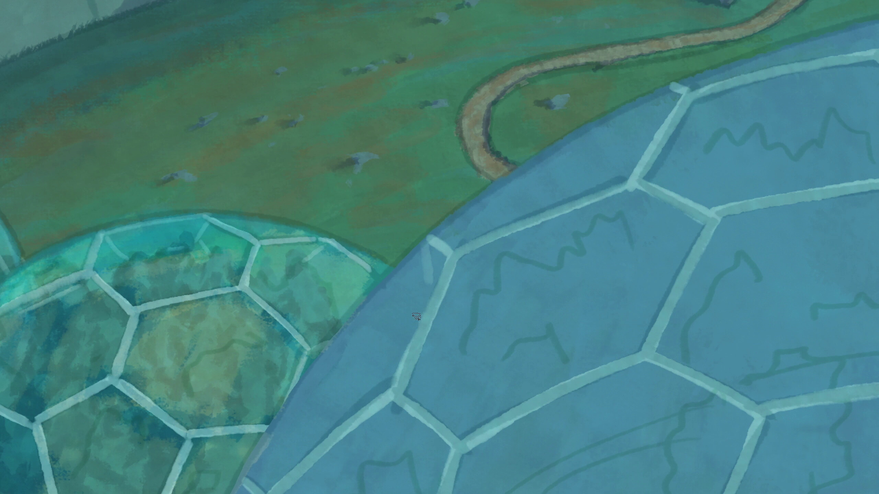
scroll(421, 313, down, 3)
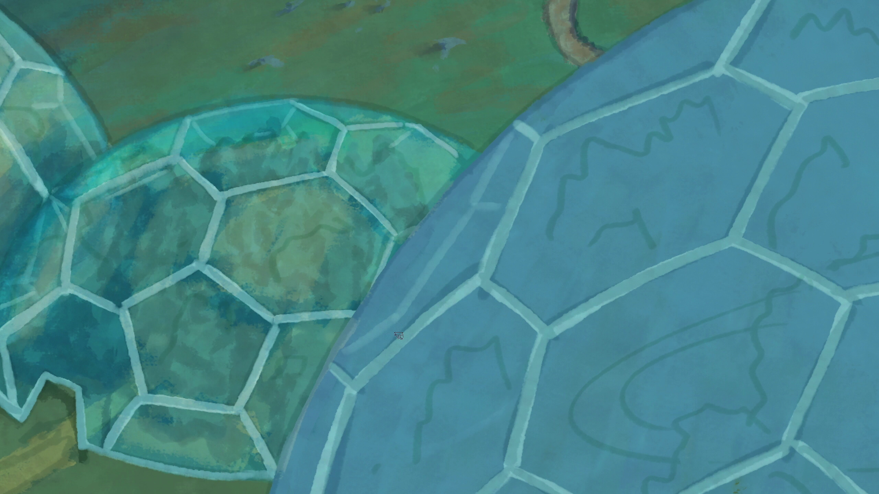
scroll(484, 232, down, 5)
scroll(484, 232, up, 2)
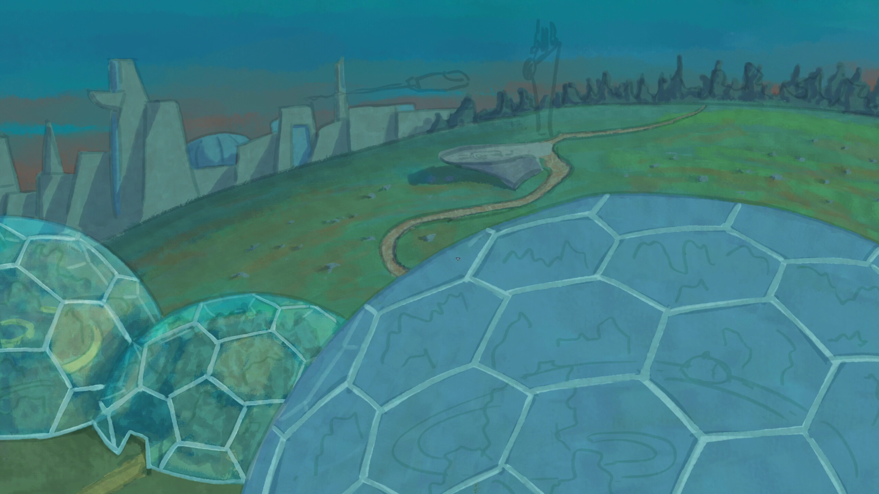
scroll(468, 259, down, 4)
scroll(446, 268, up, 4)
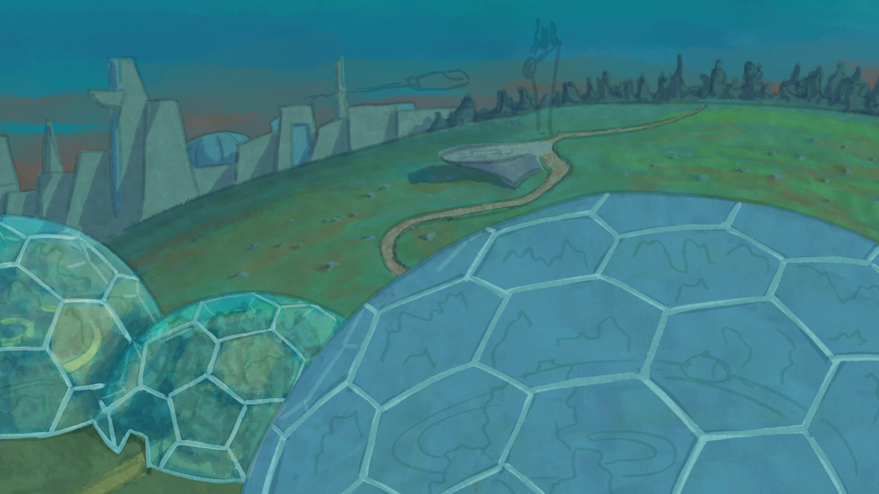
scroll(444, 323, down, 4)
scroll(431, 210, up, 4)
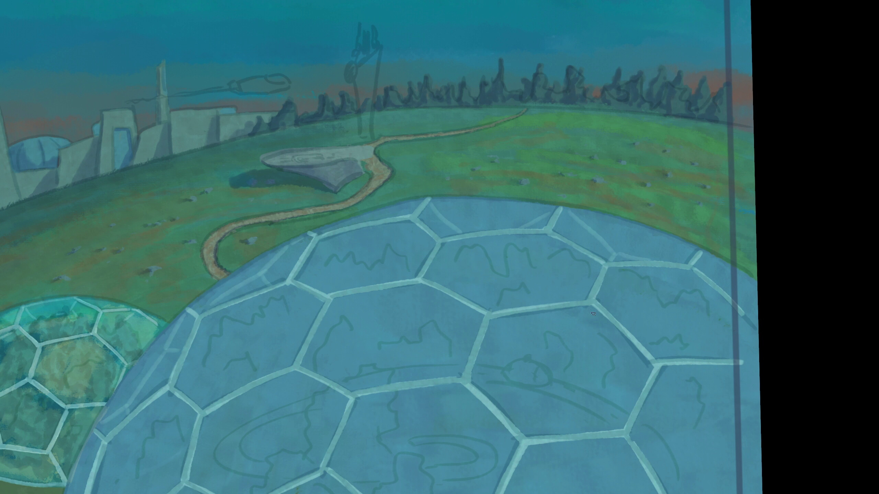
scroll(592, 314, down, 3)
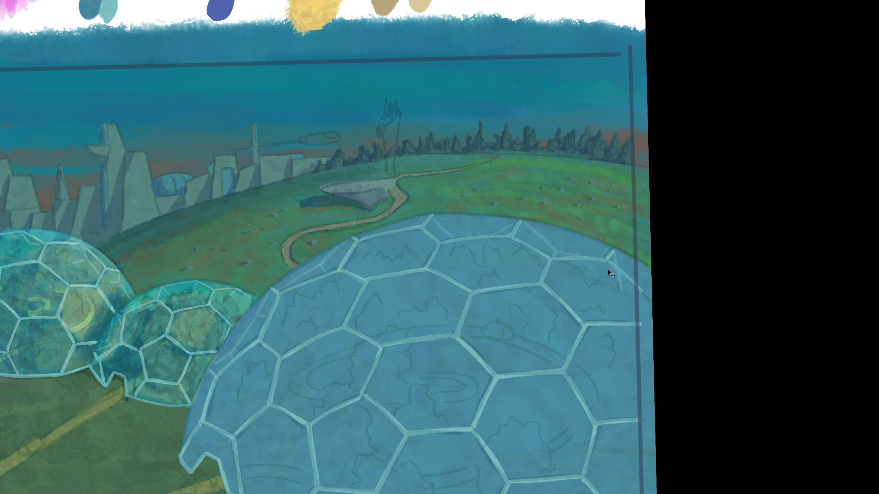
scroll(614, 267, down, 3)
scroll(349, 353, up, 5)
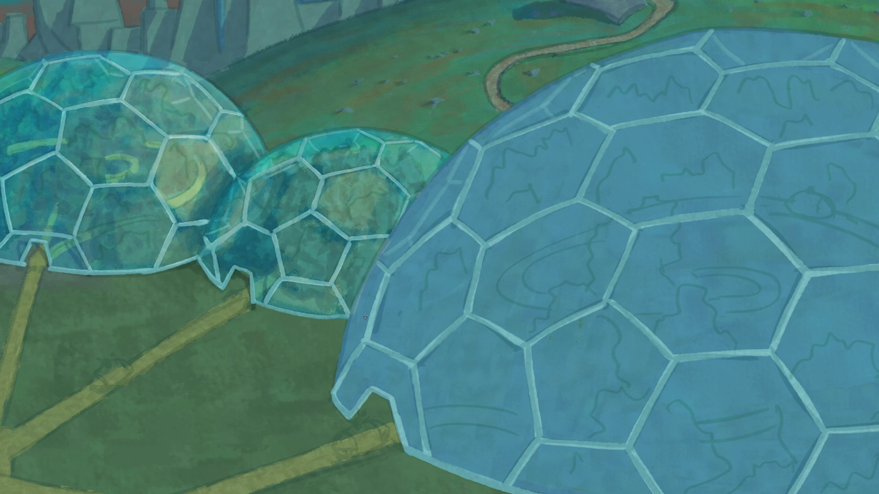
scroll(339, 411, down, 3)
scroll(372, 312, up, 3)
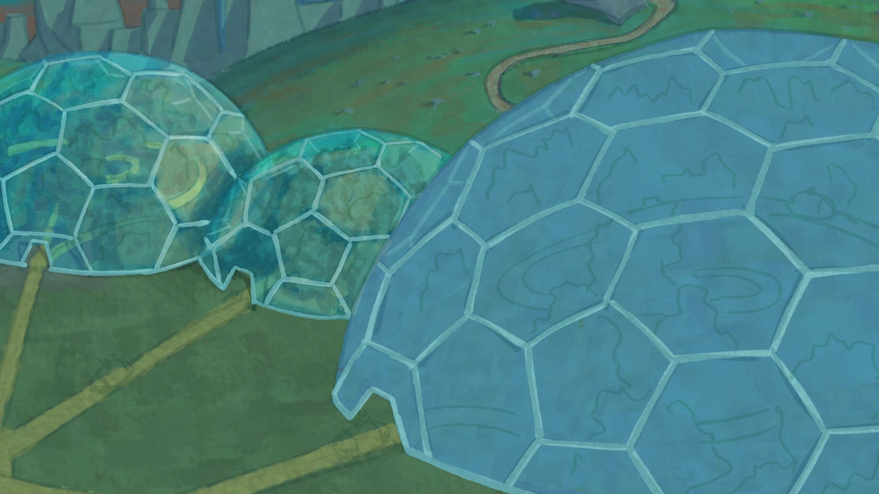
scroll(335, 409, down, 4)
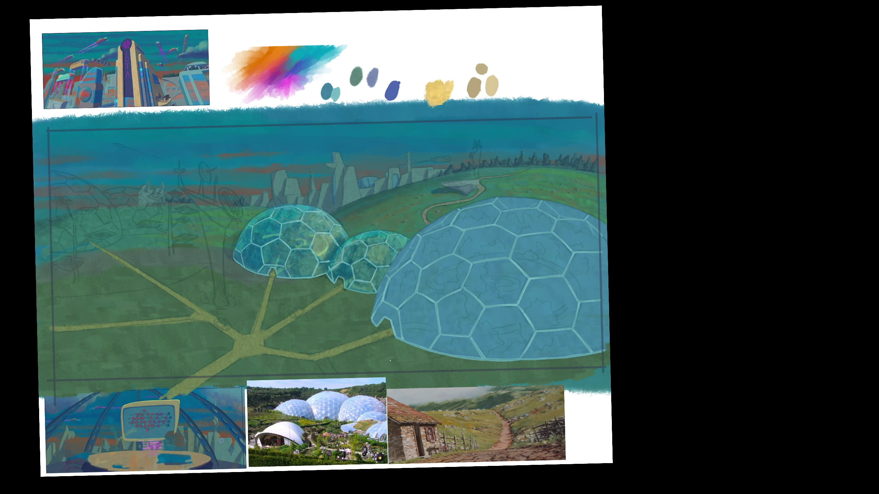
scroll(369, 376, up, 3)
scroll(370, 375, down, 2)
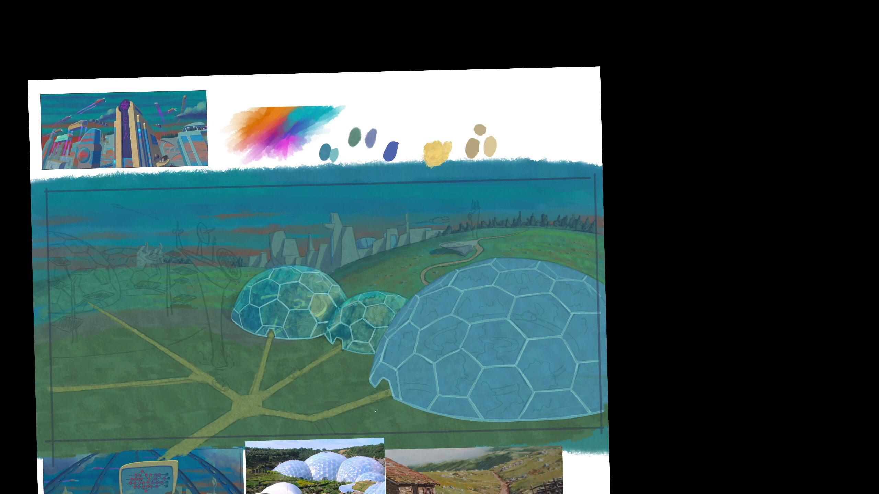
scroll(373, 417, up, 5)
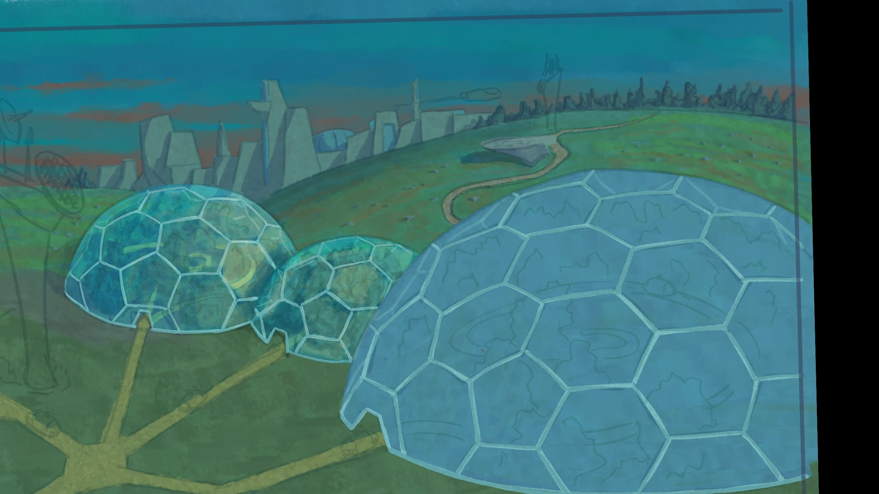
Step: Hide the Dome 5 Glass fill and select the Dome Plants layer
key(Tab)
click(776, 367)
click(746, 364)
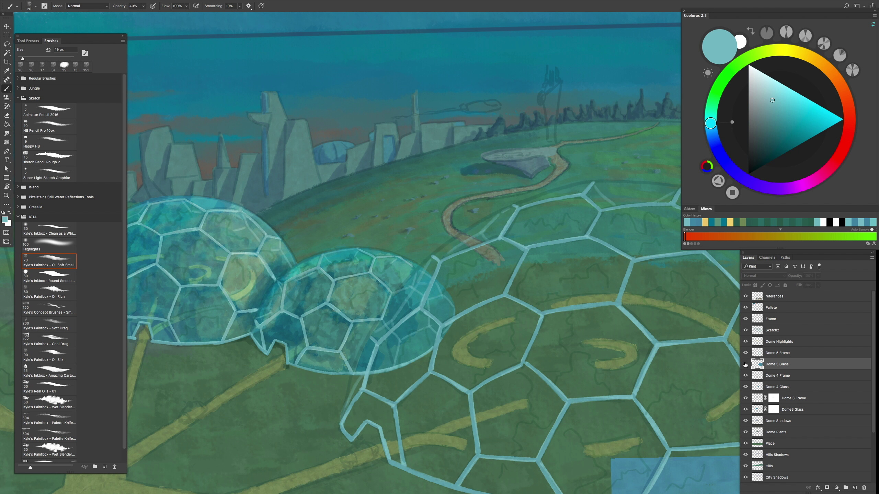
click(746, 365)
click(746, 364)
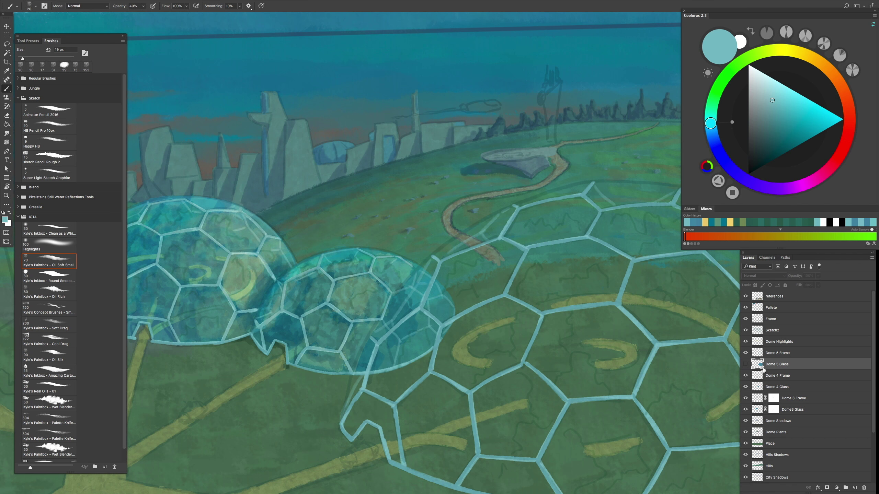
click(775, 431)
click(746, 432)
click(745, 432)
Step: Hide Dome 4 Glass, Dome 3 Glass and Dome Highlights, then sample dark green
drag(690, 386, 655, 354)
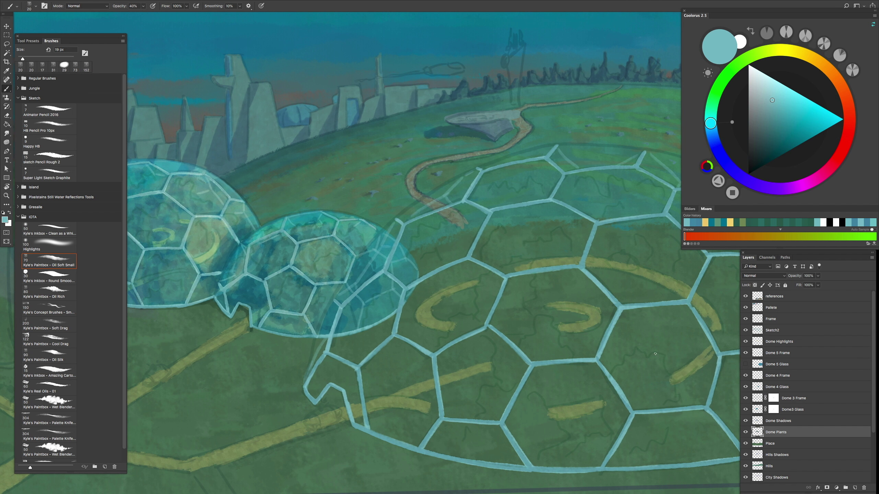
click(746, 387)
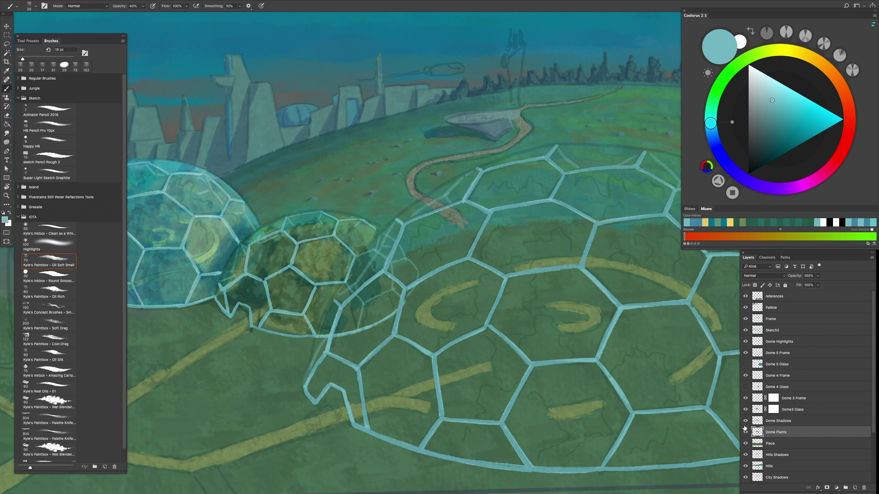
click(746, 410)
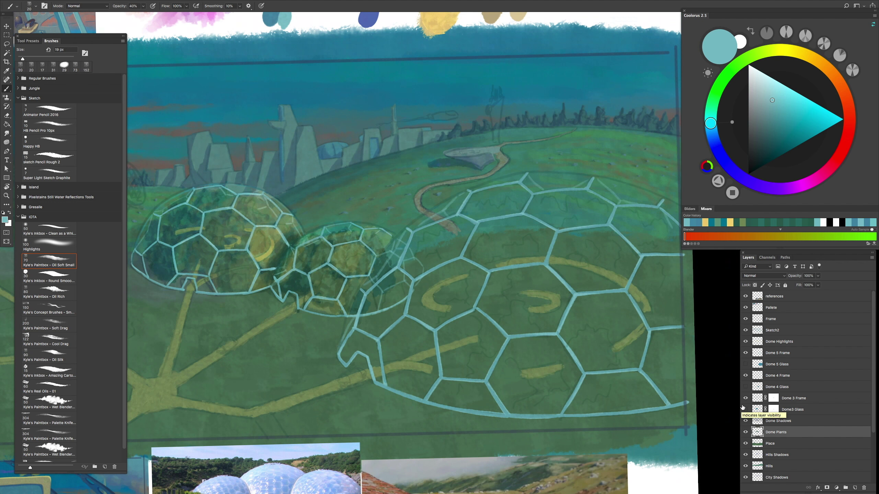
scroll(559, 365, up, 2)
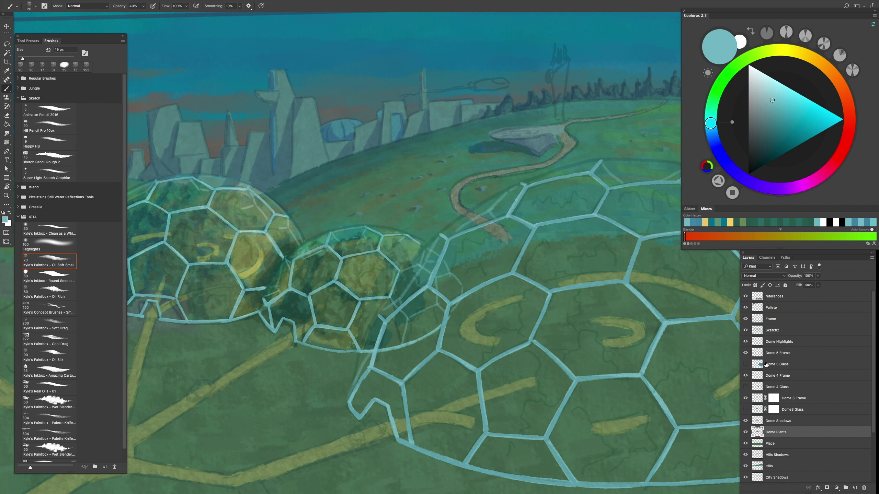
scroll(667, 400, down, 2)
scroll(692, 381, up, 3)
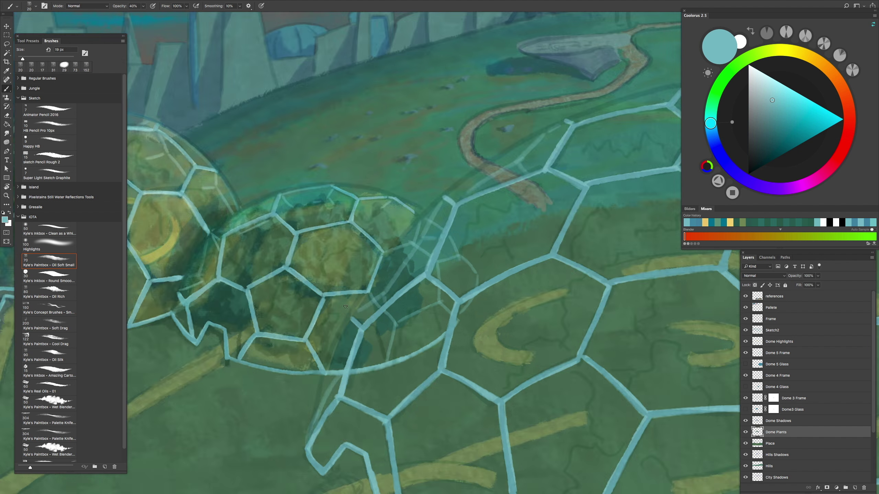
click(746, 342)
alt+click(333, 224)
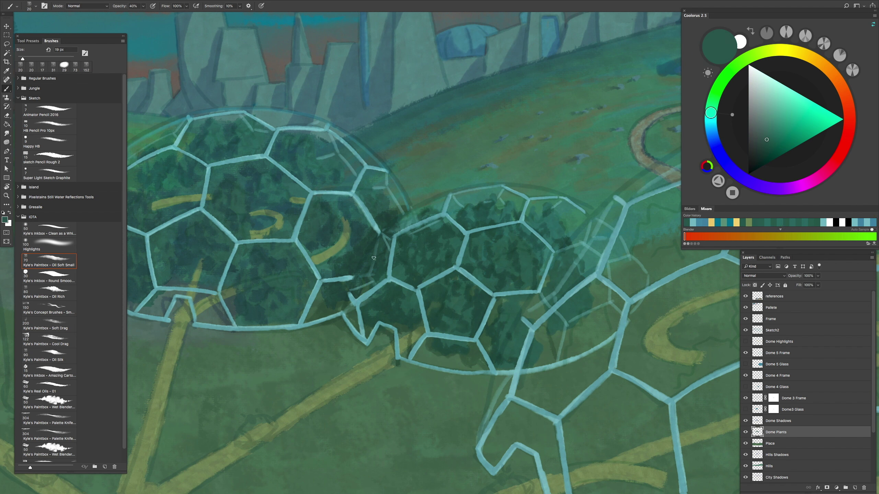
Step: Paint dark green wavy foliage across the big dome's upper and middle hexes
scroll(333, 225, down, 3)
key(f)
key(f)
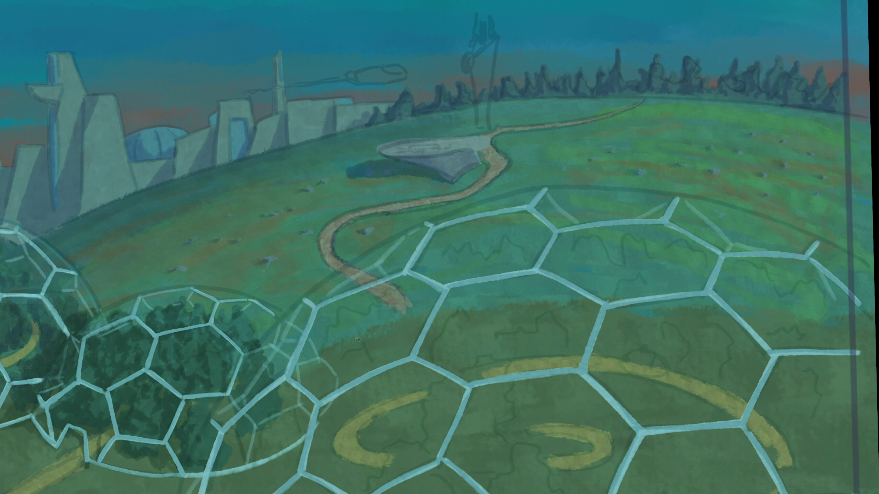
scroll(413, 338, up, 5)
key(Tab)
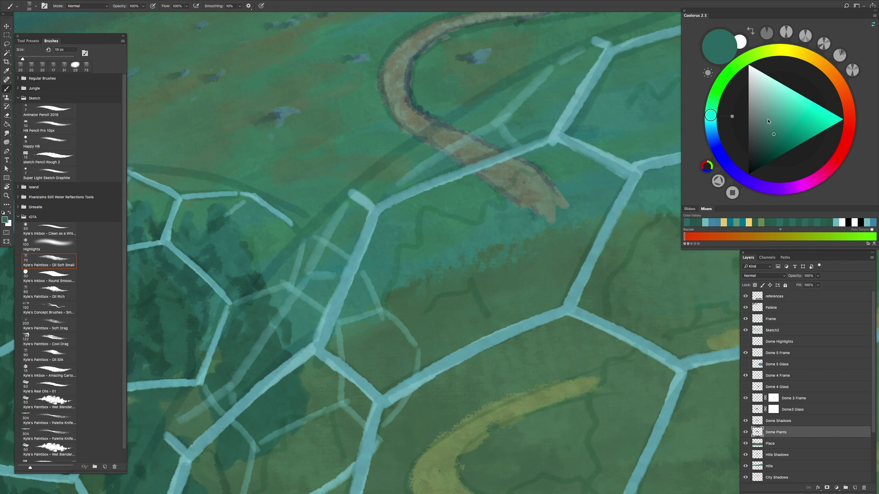
key(Tab)
scroll(429, 226, up, 2)
mouse_move(421, 180)
mouse_down()
mouse_move(412, 229)
mouse_move(429, 173)
mouse_move(423, 191)
mouse_move(477, 208)
mouse_move(543, 163)
mouse_move(557, 138)
mouse_move(633, 139)
mouse_up()
drag(572, 158, 378, 295)
mouse_move(464, 208)
mouse_down()
mouse_move(485, 163)
mouse_move(584, 131)
mouse_move(772, 144)
mouse_move(800, 189)
mouse_up()
mouse_move(799, 188)
mouse_down()
mouse_move(505, 192)
mouse_move(620, 119)
mouse_move(747, 176)
mouse_move(853, 162)
mouse_move(549, 173)
mouse_up()
mouse_move(548, 183)
mouse_down()
mouse_move(615, 136)
mouse_move(709, 225)
mouse_move(848, 199)
mouse_up()
Step: Extend the foliage into the right hex and fill the lower hexes with dark green
drag(798, 254, 559, 233)
mouse_move(609, 178)
mouse_down()
mouse_move(664, 210)
mouse_move(675, 258)
mouse_move(729, 297)
mouse_move(795, 255)
mouse_move(838, 345)
mouse_move(694, 270)
mouse_up()
scroll(694, 270, down, 5)
scroll(663, 346, up, 8)
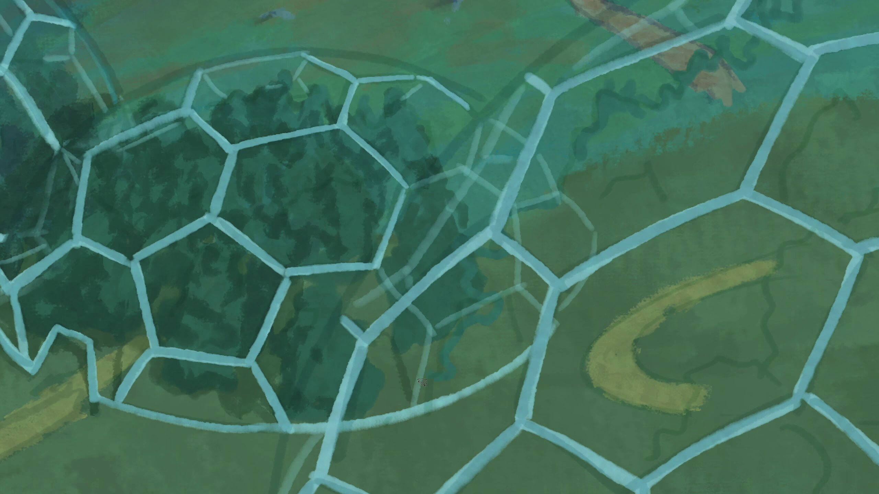
drag(429, 371, 384, 299)
scroll(459, 346, down, 4)
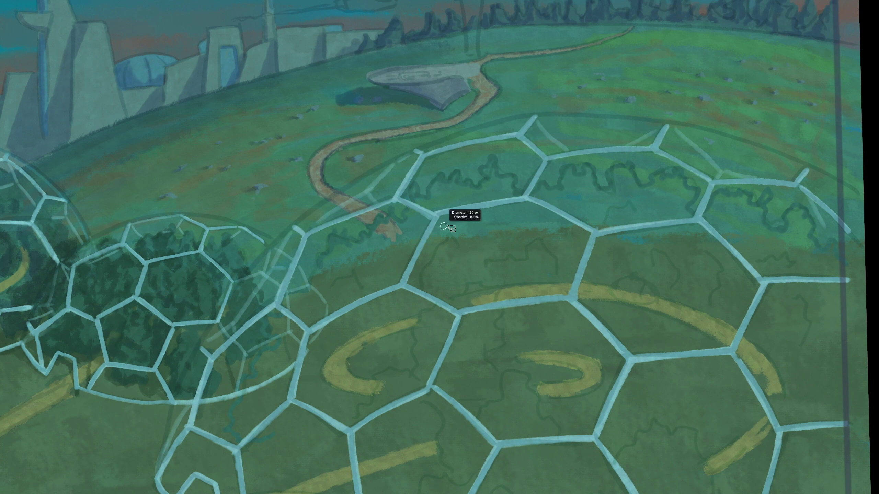
scroll(450, 213, up, 4)
mouse_move(448, 241)
mouse_down()
mouse_move(436, 114)
mouse_move(460, 121)
mouse_move(542, 88)
mouse_move(574, 148)
mouse_move(519, 173)
mouse_move(491, 235)
mouse_up()
scroll(491, 236, down, 4)
scroll(388, 257, up, 4)
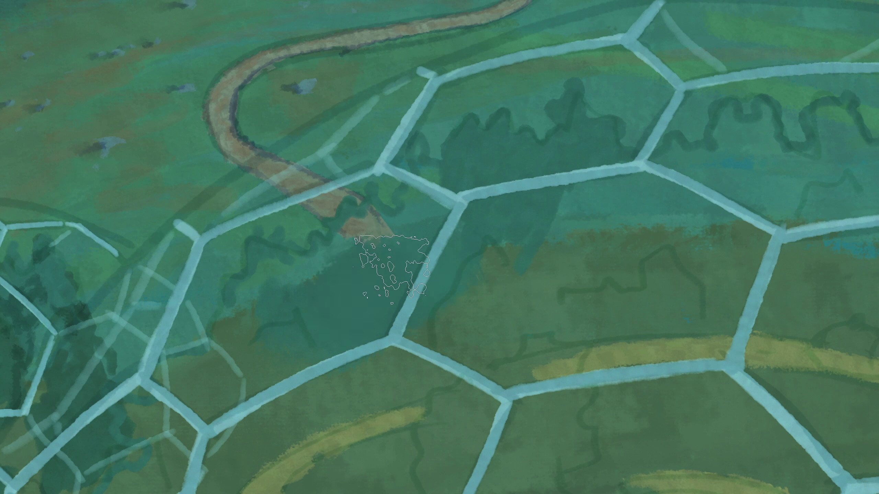
scroll(382, 255, right, 8)
mouse_move(537, 279)
mouse_down()
mouse_move(571, 233)
mouse_move(552, 230)
mouse_move(581, 334)
mouse_up()
Step: Paint dark green over the path's end and select the Dome 4 Frame layer
scroll(554, 312, right, 7)
scroll(529, 301, down, 5)
scroll(359, 349, up, 3)
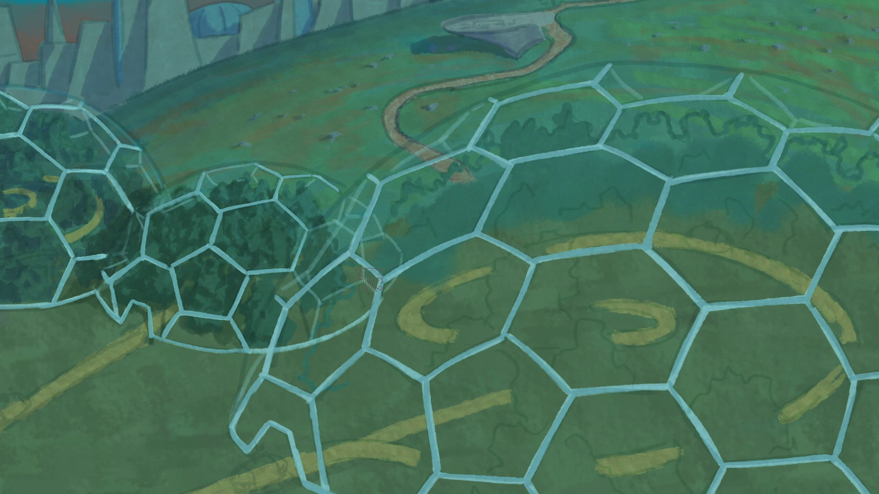
scroll(440, 236, up, 5)
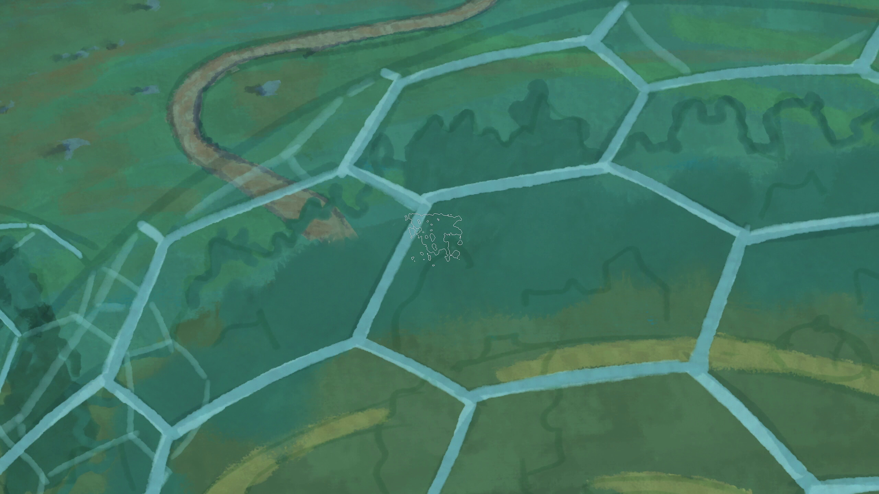
mouse_move(483, 245)
mouse_down()
mouse_move(441, 255)
mouse_move(396, 244)
mouse_move(325, 308)
mouse_move(228, 375)
mouse_move(223, 347)
mouse_up()
scroll(285, 373, down, 3)
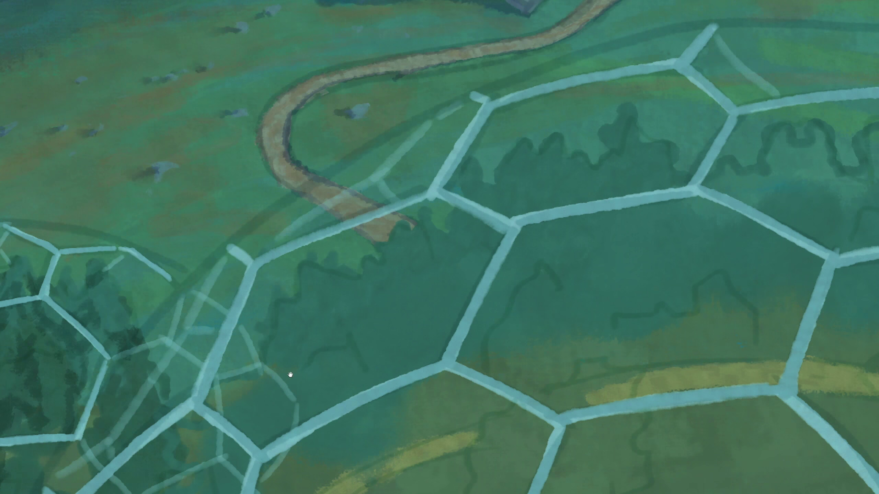
scroll(360, 307, up, 2)
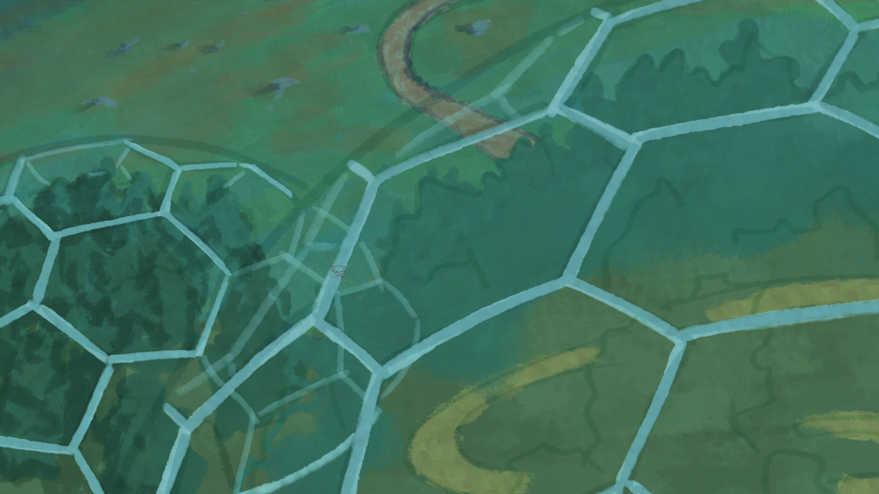
scroll(324, 277, down, 5)
scroll(323, 277, left, 4)
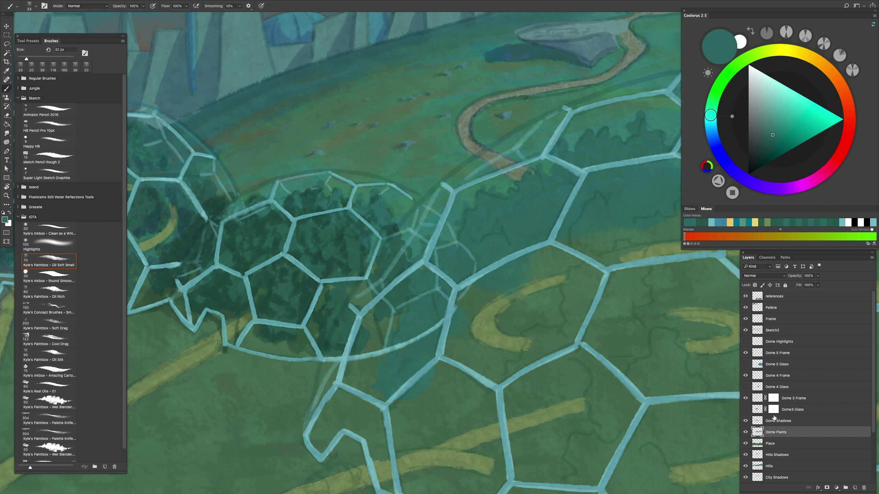
click(766, 380)
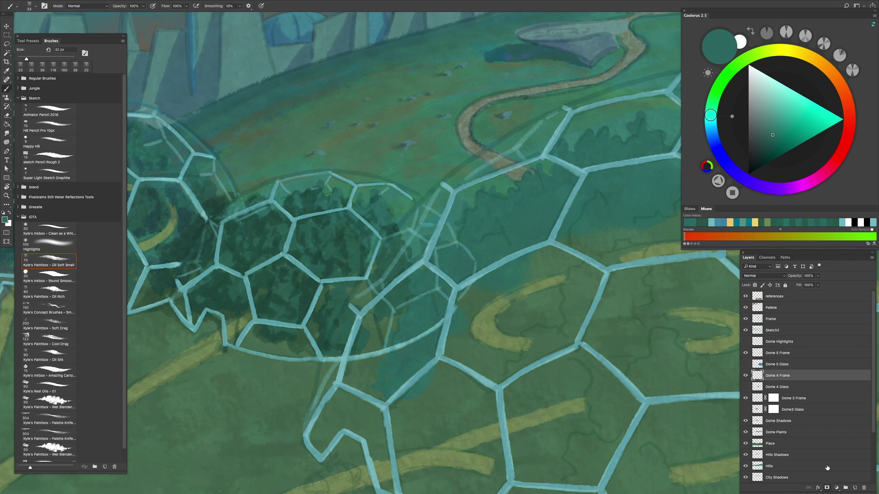
Step: Paint black on the Dome 4 Frame layer mask to hide faint frame lines
key(ctrl+0)
key(v)
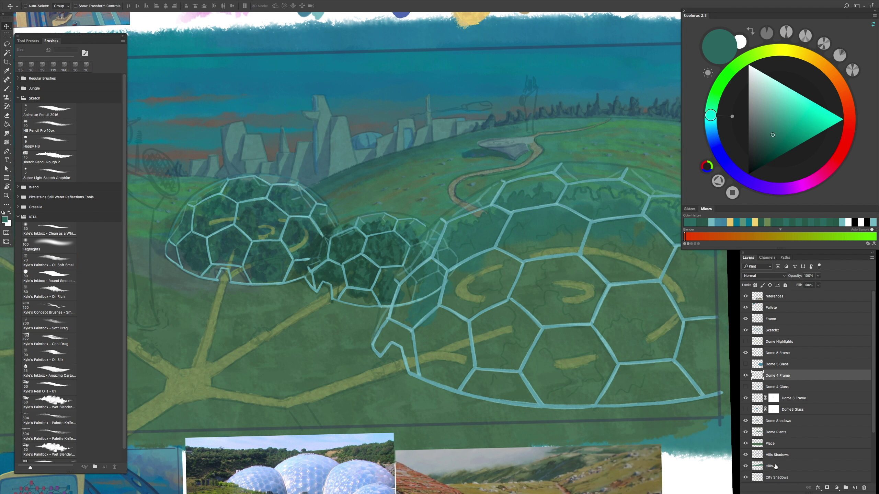
scroll(554, 242, up, 6)
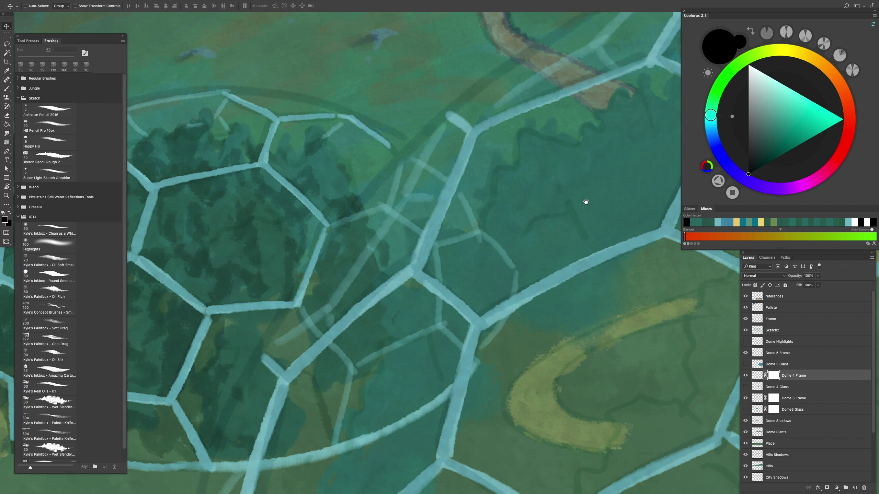
ctrl+click(545, 251)
click(774, 374)
key(b)
mouse_move(560, 357)
mouse_down()
mouse_move(540, 376)
mouse_move(486, 387)
mouse_move(468, 411)
mouse_up()
mouse_move(517, 307)
mouse_down()
mouse_move(592, 317)
mouse_move(552, 204)
mouse_move(555, 212)
mouse_move(607, 209)
mouse_move(607, 295)
mouse_move(604, 201)
mouse_up()
Step: Move the mask onto Dome 4 Glass and make that glass layer visible again
key(ctrl+0)
key(ctrl+plus)
key(ctrl+plus)
key(ctrl+minus)
drag(774, 380, 772, 388)
click(746, 387)
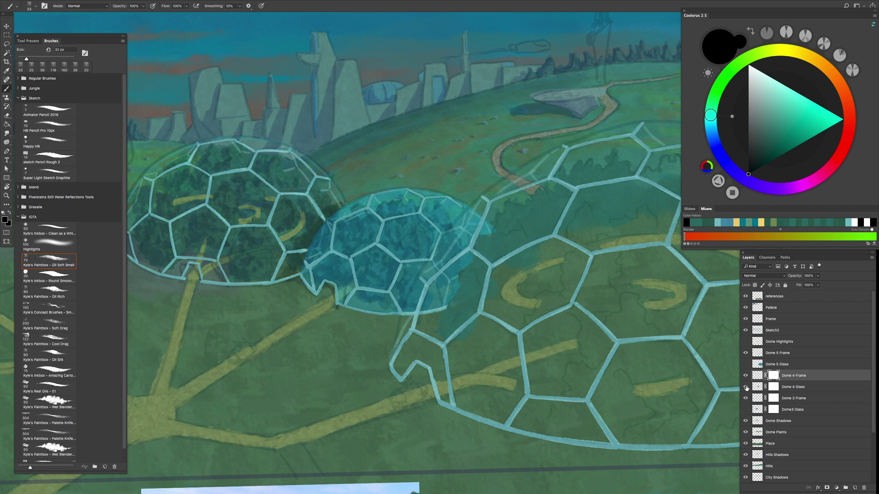
Step: Set the Dome 4 Glass layer opacity to 64%
key(ctrl+minus)
key(ctrl+plus)
key(ctrl+plus)
scroll(517, 286, down, 5)
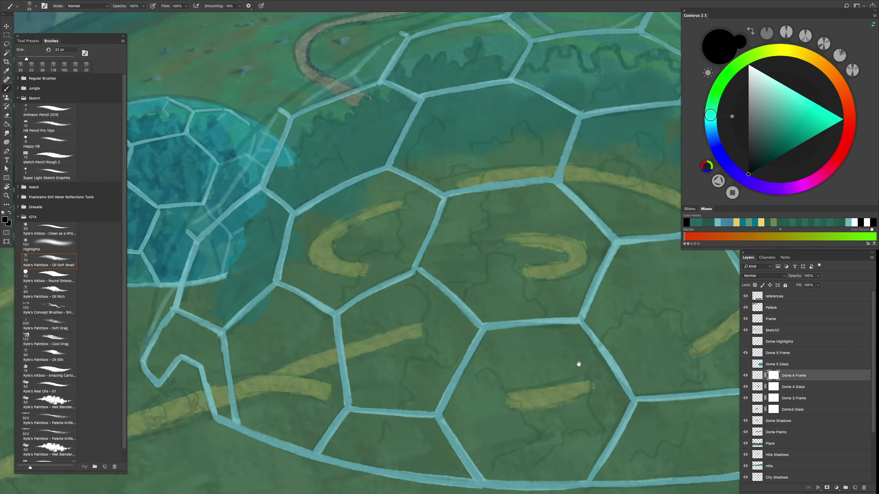
scroll(551, 352, down, 5)
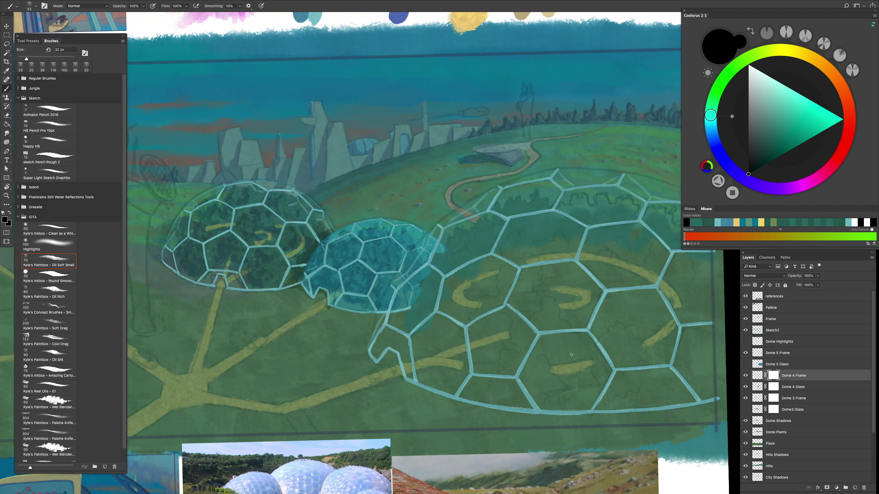
scroll(611, 336, up, 2)
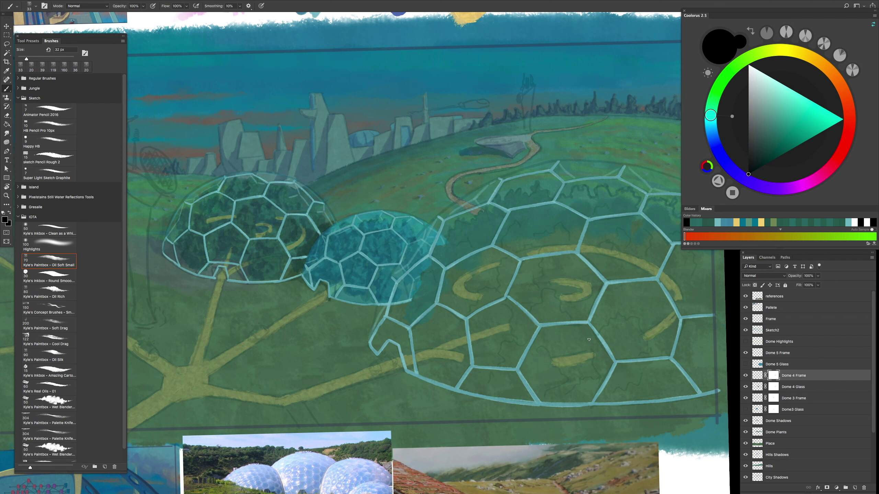
click(757, 387)
drag(814, 288, 811, 287)
click(746, 342)
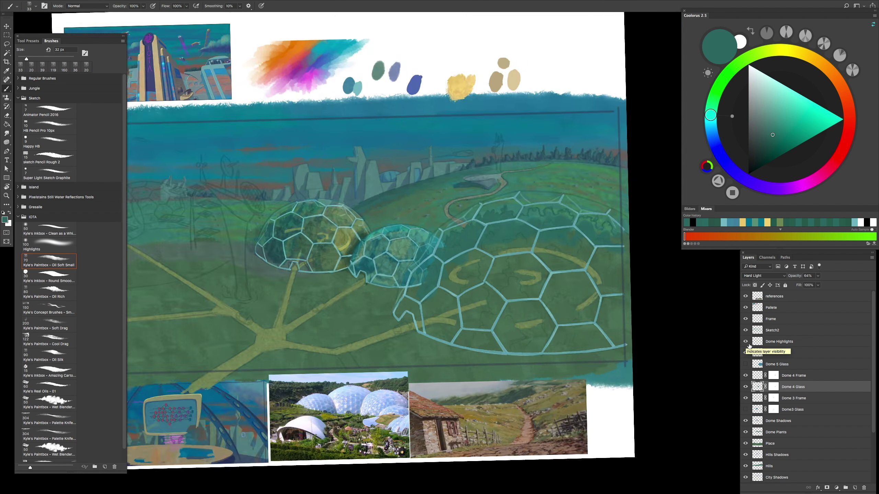
Step: Hide the Dome Highlights and Dome 4 Glass layers, then select Dome Plants
click(746, 341)
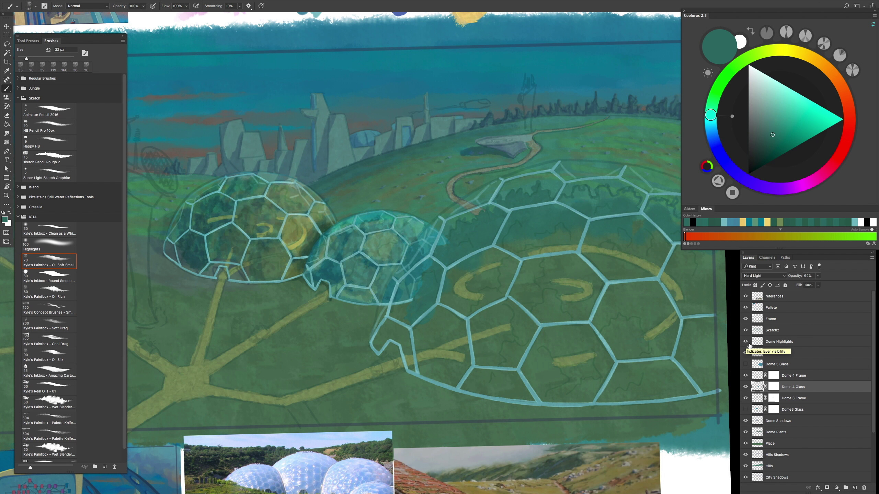
click(745, 386)
click(776, 432)
scroll(450, 291, up, 8)
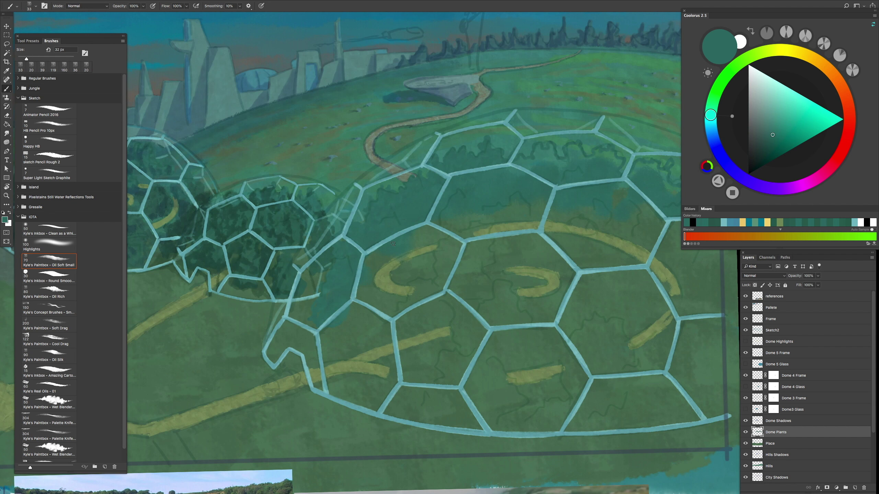
Step: Paint dark teal foliage down from the dome's centre into hex cells, undoing stray strokes
drag(505, 290, 497, 305)
scroll(498, 305, down, 4)
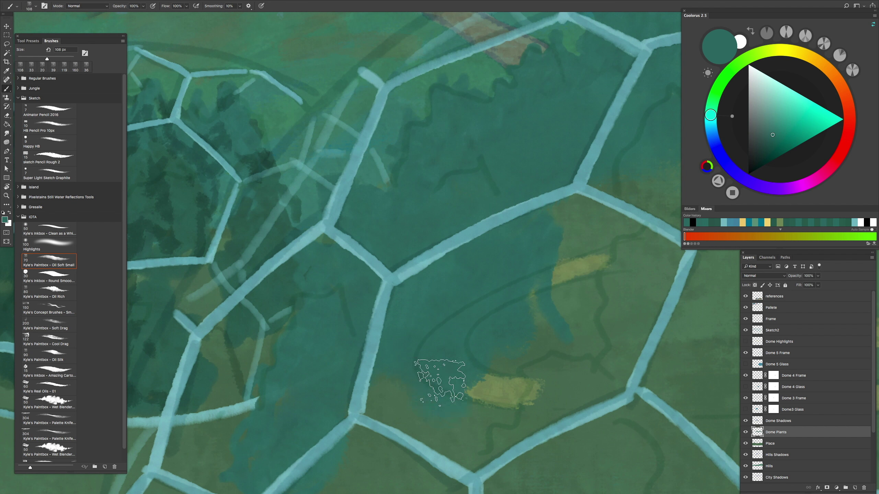
scroll(402, 315, down, 5)
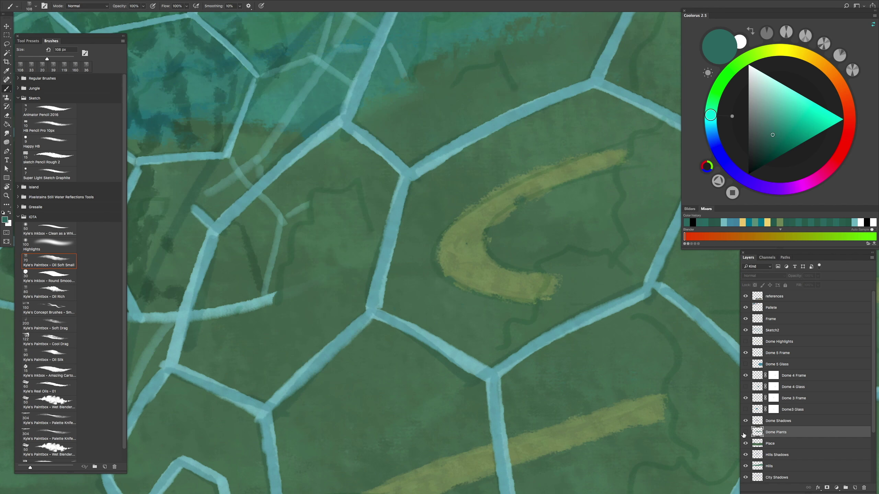
scroll(376, 292, down, 5)
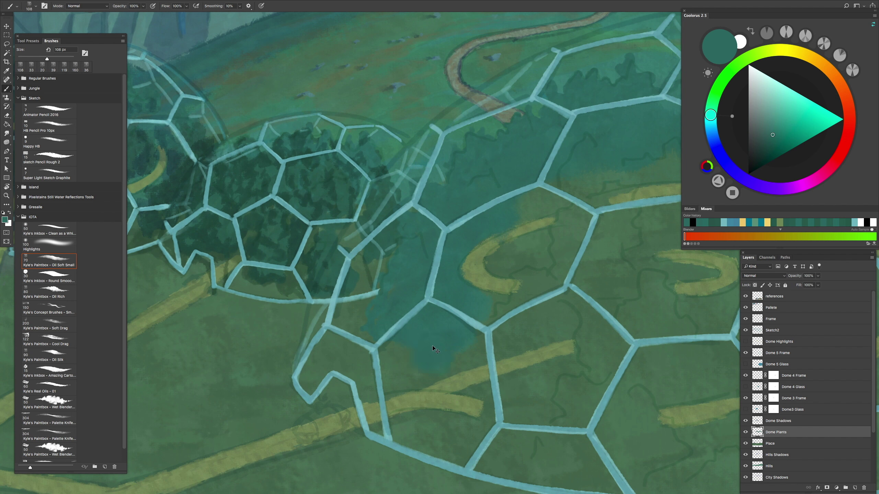
scroll(581, 341, right, 5)
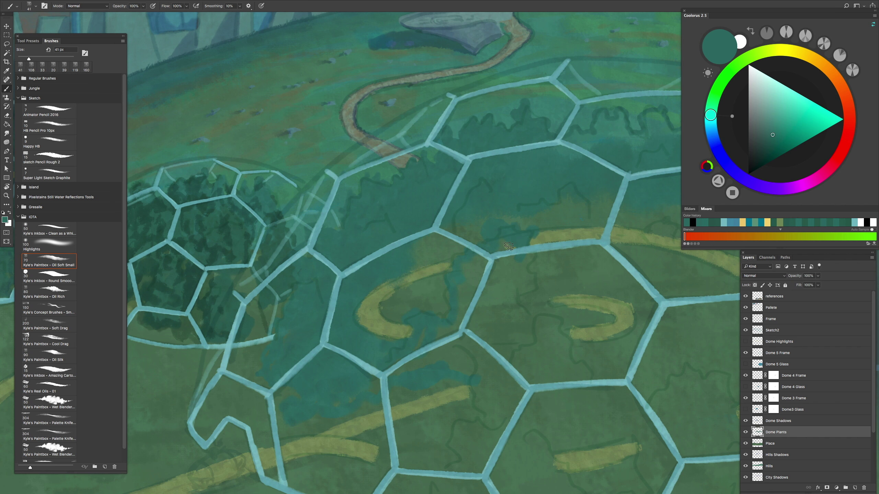
scroll(219, 284, down, 3)
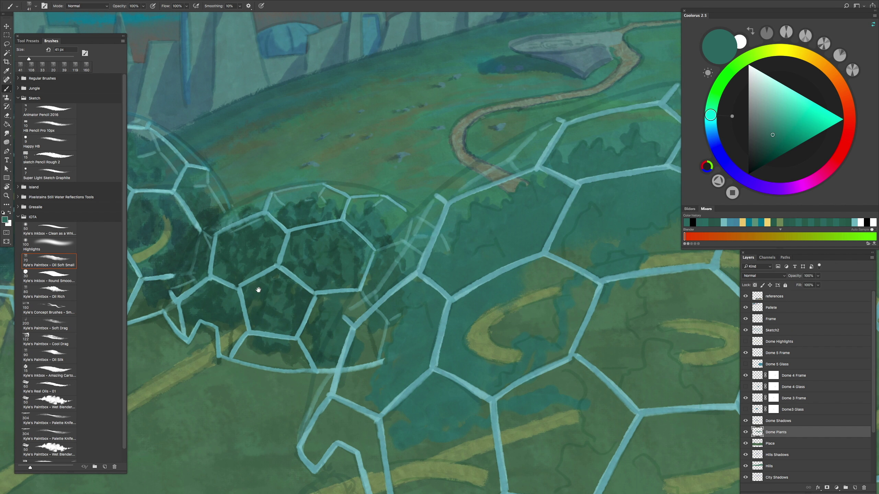
scroll(341, 218, up, 3)
drag(405, 200, 340, 283)
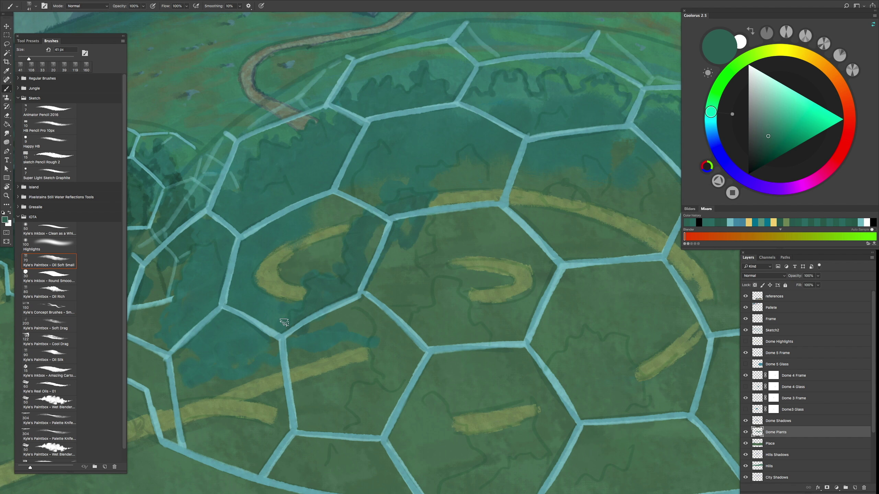
mouse_move(296, 408)
mouse_down()
mouse_move(304, 356)
mouse_move(305, 380)
mouse_move(359, 355)
mouse_move(319, 307)
mouse_up()
drag(335, 372, 346, 412)
key(ctrl+z)
key(ctrl+z)
key(ctrl+z)
mouse_move(294, 360)
mouse_down()
mouse_move(321, 278)
mouse_move(357, 300)
mouse_up()
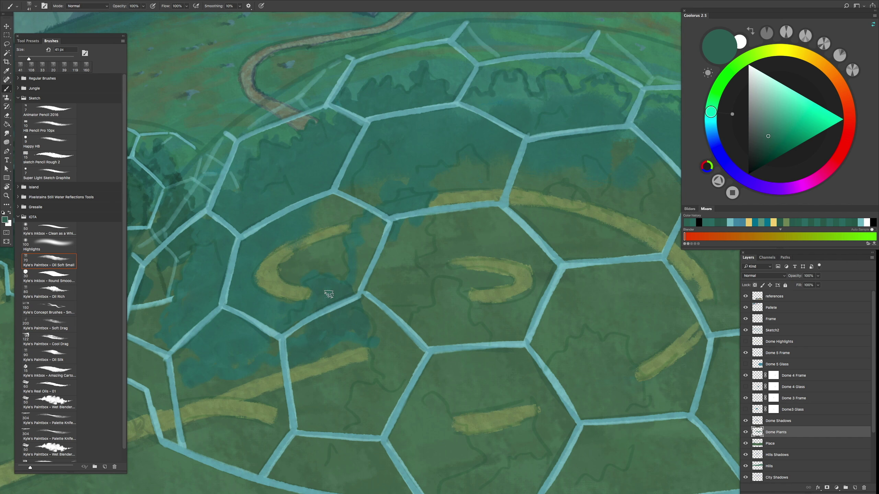
key(ctrl+z)
mouse_move(328, 338)
mouse_down()
mouse_move(356, 320)
mouse_move(322, 277)
mouse_move(296, 317)
mouse_move(357, 239)
mouse_up()
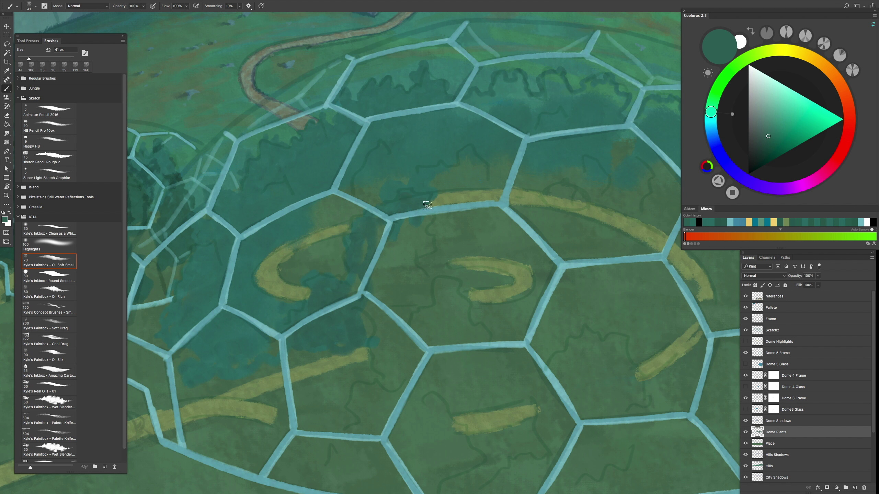
mouse_move(397, 218)
mouse_down()
mouse_move(427, 254)
mouse_move(396, 238)
mouse_move(395, 311)
mouse_up()
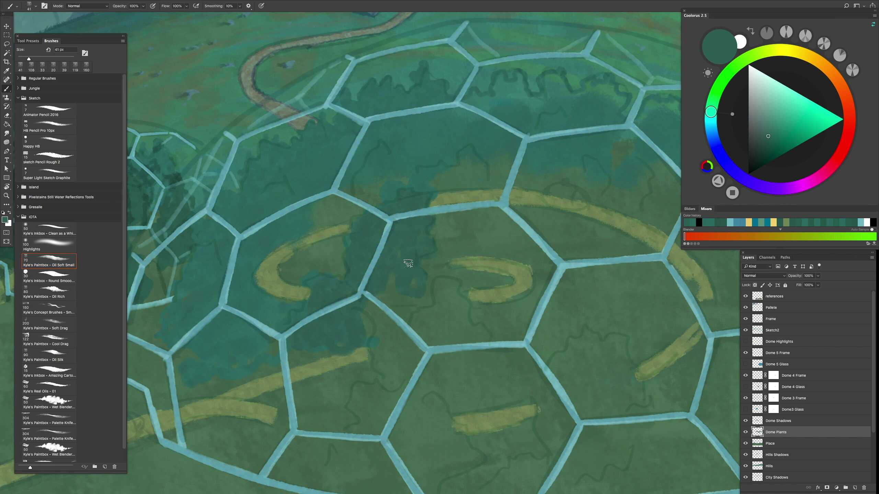
Step: Add dark teal strokes at 70 px, then at 43 px spread foliage over the yellow stroke
key(])
key(])
key(])
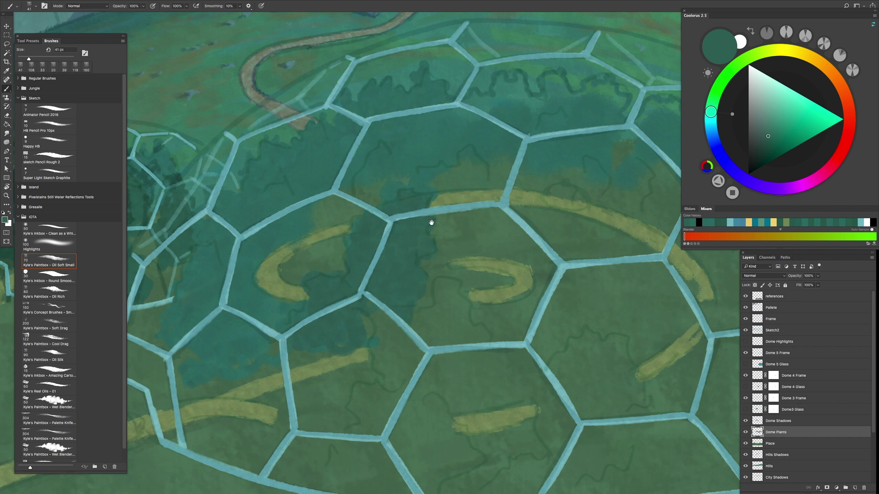
scroll(415, 294, down, 2)
scroll(431, 327, down, 2)
mouse_move(443, 258)
mouse_down()
mouse_move(453, 218)
mouse_move(472, 235)
mouse_move(472, 268)
mouse_move(477, 220)
mouse_move(484, 240)
mouse_move(473, 259)
mouse_move(510, 299)
mouse_move(455, 322)
mouse_move(488, 300)
mouse_move(437, 250)
mouse_move(404, 249)
mouse_move(414, 239)
mouse_move(390, 246)
mouse_move(375, 266)
mouse_move(383, 293)
mouse_move(404, 304)
mouse_move(446, 269)
mouse_move(458, 336)
mouse_move(433, 322)
mouse_move(472, 255)
mouse_move(457, 279)
mouse_move(441, 275)
mouse_move(425, 314)
mouse_move(409, 325)
mouse_move(392, 308)
mouse_move(408, 279)
mouse_move(441, 309)
mouse_move(489, 311)
mouse_move(427, 312)
mouse_move(439, 328)
mouse_move(414, 281)
mouse_move(399, 344)
mouse_move(382, 327)
mouse_up()
key([)
key([)
key([)
scroll(450, 282, down, 2)
scroll(450, 281, left, 3)
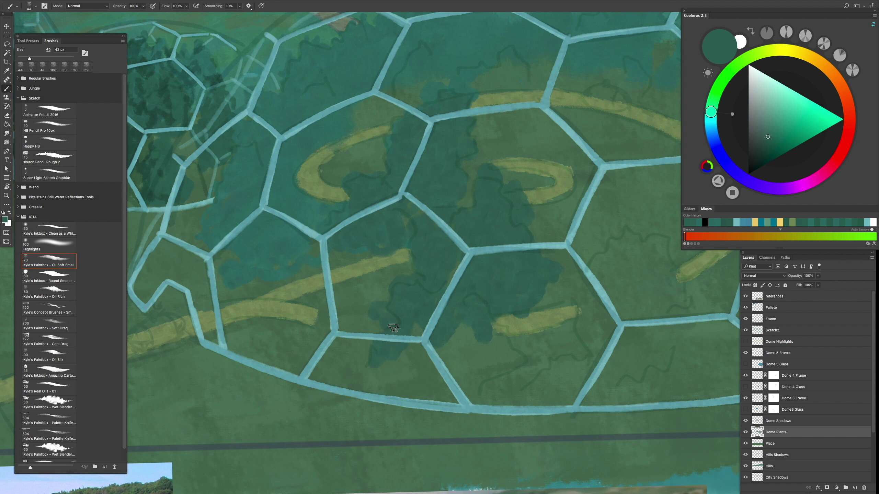
mouse_move(424, 370)
mouse_down()
mouse_move(498, 371)
mouse_move(502, 327)
mouse_move(503, 381)
mouse_up()
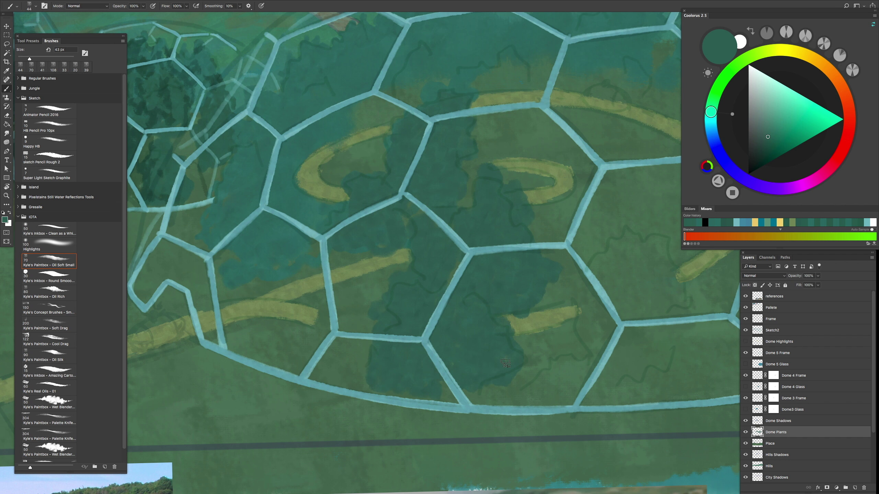
scroll(505, 363, down, 5)
scroll(412, 256, up, 5)
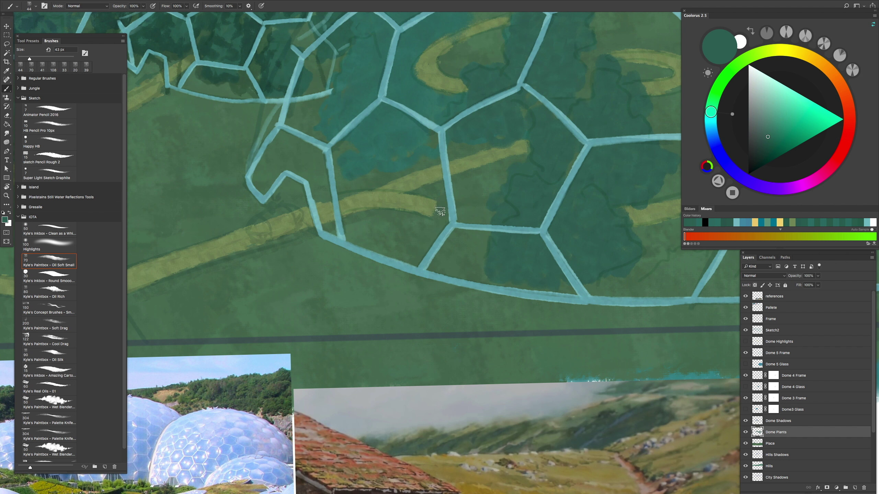
Step: Cover the lighter olive area and extend dark teal into lower cells with a 53 px brush
drag(464, 190, 477, 177)
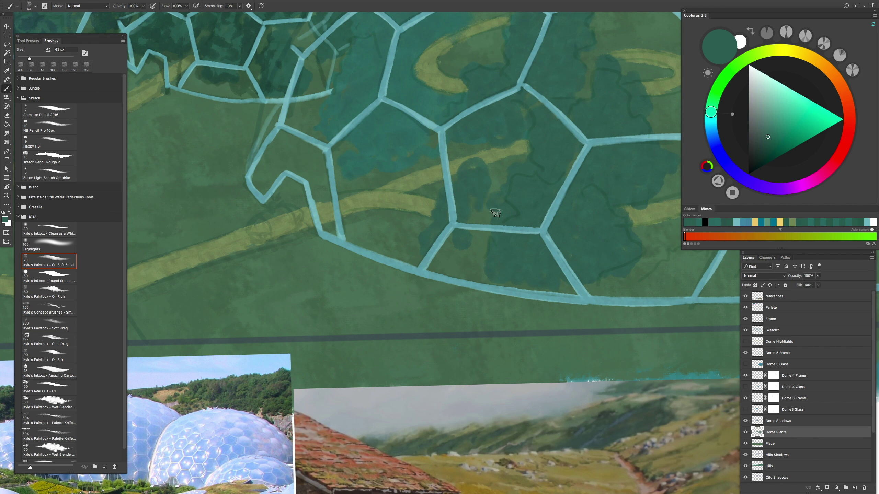
drag(480, 270, 448, 250)
scroll(478, 192, down, 5)
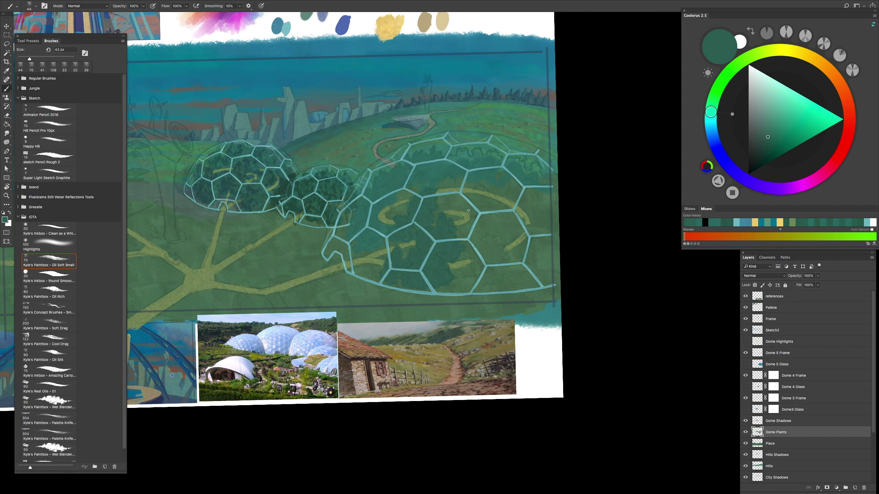
scroll(475, 216, up, 5)
key(])
mouse_move(416, 191)
mouse_down()
mouse_move(395, 162)
mouse_move(414, 148)
mouse_move(441, 152)
mouse_move(429, 151)
mouse_move(437, 128)
mouse_move(438, 142)
mouse_move(459, 152)
mouse_move(457, 213)
mouse_move(465, 223)
mouse_move(454, 192)
mouse_move(406, 168)
mouse_move(364, 188)
mouse_move(359, 237)
mouse_move(399, 187)
mouse_up()
mouse_move(419, 130)
mouse_down()
mouse_move(429, 193)
mouse_move(454, 204)
mouse_move(472, 258)
mouse_move(452, 256)
mouse_move(458, 276)
mouse_move(422, 223)
mouse_move(420, 198)
mouse_move(374, 238)
mouse_move(408, 257)
mouse_move(384, 226)
mouse_move(356, 289)
mouse_move(334, 283)
mouse_move(363, 280)
mouse_move(418, 289)
mouse_up()
scroll(388, 179, down, 10)
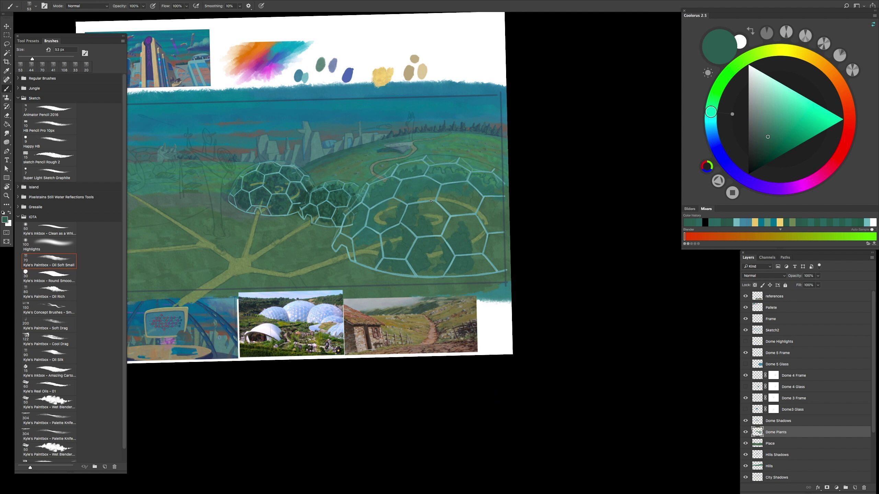
scroll(431, 201, up, 8)
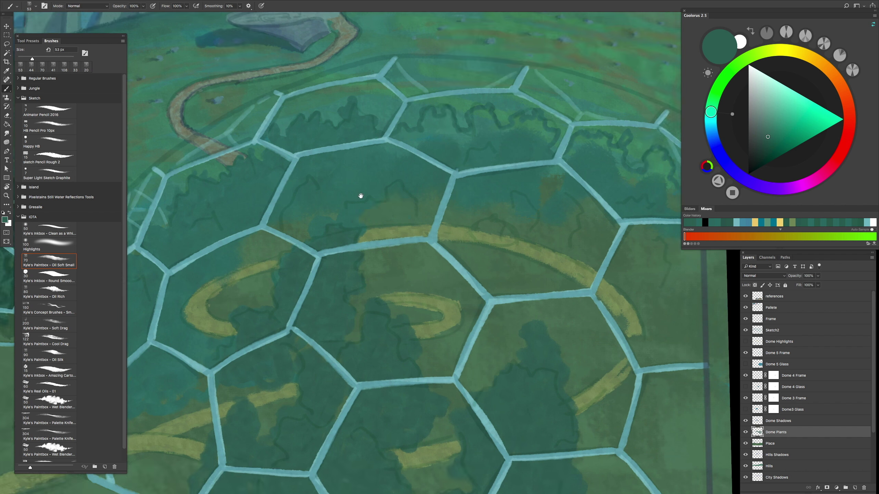
Step: Paint dark foliage near the dome's right-edge hexes and over the upper plant area
drag(361, 196, 194, 63)
mouse_move(460, 194)
mouse_down()
mouse_move(440, 263)
mouse_move(464, 346)
mouse_up()
mouse_move(464, 277)
mouse_down()
mouse_move(472, 182)
mouse_move(530, 190)
mouse_move(490, 198)
mouse_move(462, 346)
mouse_up()
mouse_move(482, 277)
mouse_down()
mouse_move(523, 312)
mouse_move(491, 333)
mouse_move(524, 307)
mouse_move(529, 351)
mouse_move(468, 359)
mouse_move(432, 355)
mouse_up()
drag(442, 211, 417, 280)
drag(324, 131, 364, 209)
scroll(364, 209, up, 3)
mouse_move(415, 166)
mouse_down()
mouse_move(401, 165)
mouse_move(457, 146)
mouse_move(446, 138)
mouse_move(518, 130)
mouse_up()
scroll(540, 110, right, 5)
mouse_move(428, 165)
mouse_down()
mouse_move(461, 133)
mouse_move(462, 157)
mouse_move(500, 153)
mouse_move(532, 166)
mouse_move(530, 199)
mouse_up()
Step: Rotate the canvas view and fill the plant outline and pillar area with dark green
key(r)
drag(520, 229, 445, 173)
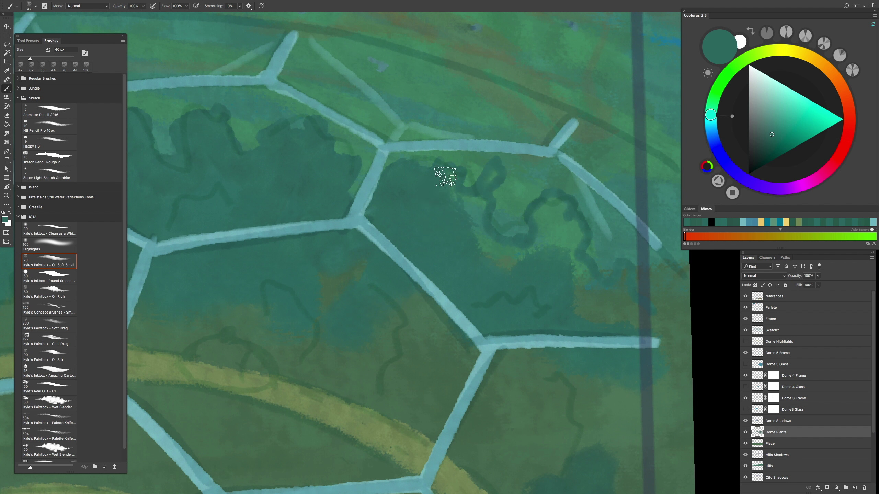
mouse_move(546, 244)
mouse_down()
mouse_move(572, 217)
mouse_move(564, 260)
mouse_move(595, 289)
mouse_up()
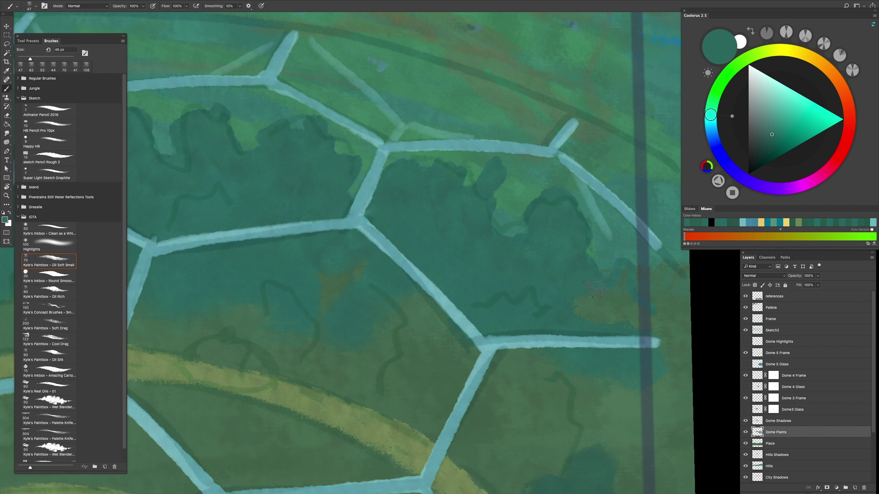
mouse_move(560, 163)
mouse_down()
mouse_move(547, 189)
mouse_move(491, 161)
mouse_up()
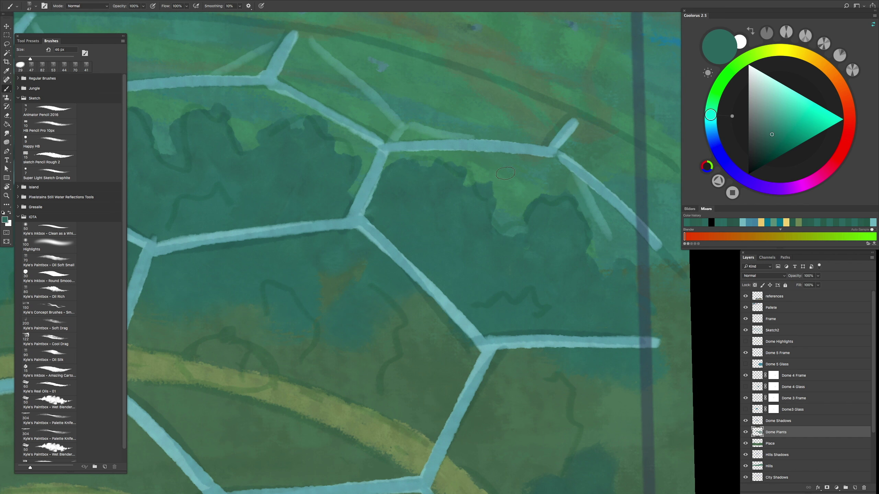
key(h)
drag(568, 194, 388, 296)
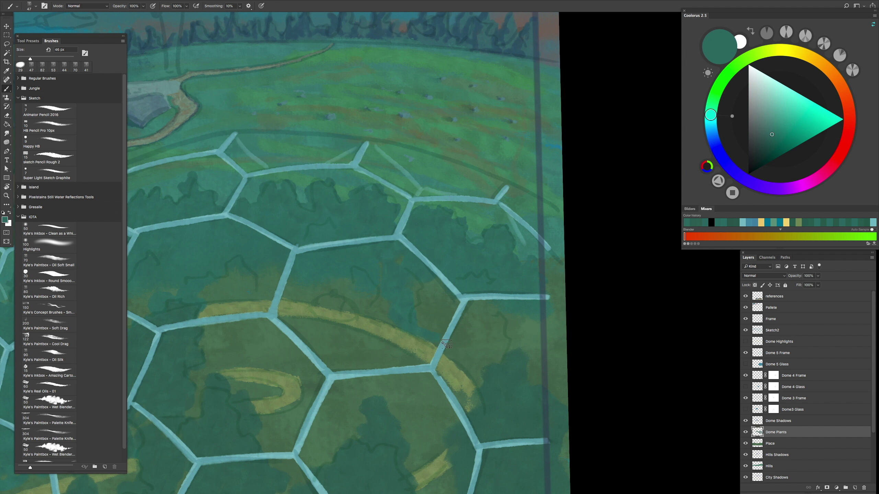
mouse_move(478, 341)
mouse_down()
mouse_move(522, 342)
mouse_move(548, 329)
mouse_up()
drag(443, 322, 481, 313)
scroll(517, 277, up, 2)
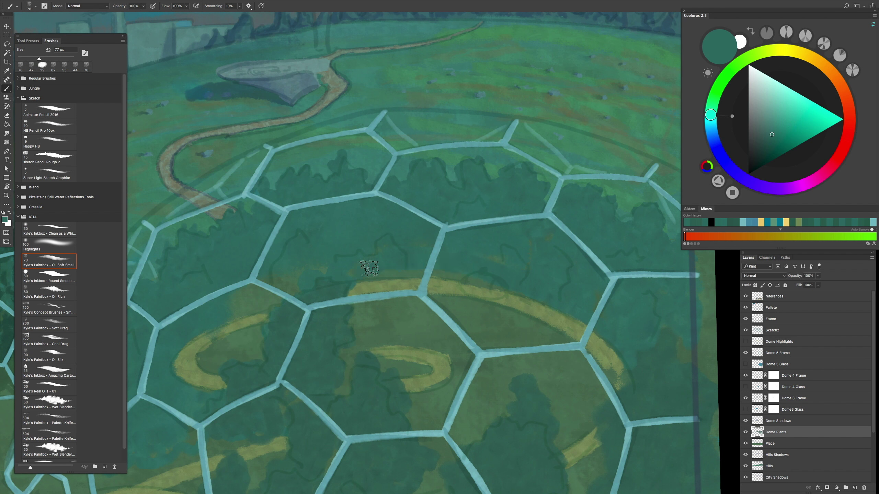
drag(289, 282, 320, 261)
mouse_move(339, 304)
mouse_down()
mouse_move(329, 304)
mouse_move(346, 311)
mouse_up()
Step: Cover the yellow band and patch with dark green, then sample olive green from the canvas
key(h)
drag(389, 254, 360, 305)
mouse_move(400, 341)
mouse_down()
mouse_move(392, 216)
mouse_move(404, 221)
mouse_move(418, 326)
mouse_move(403, 357)
mouse_up()
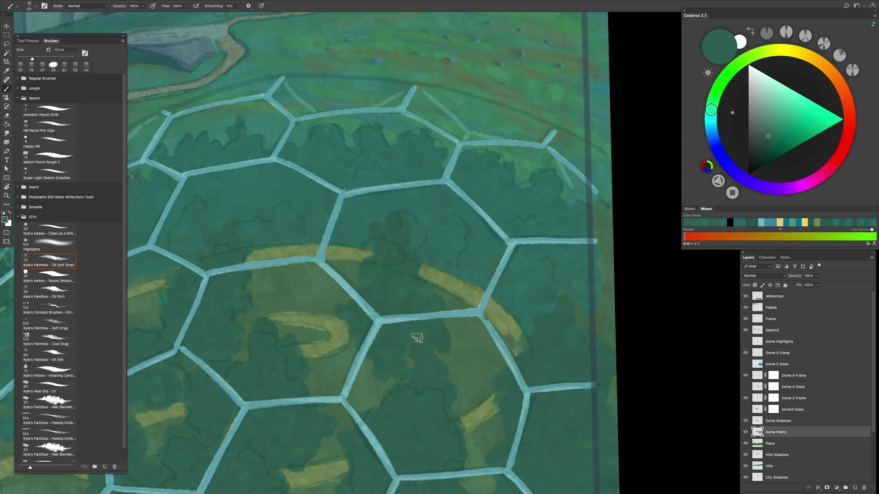
scroll(433, 261, down, 1)
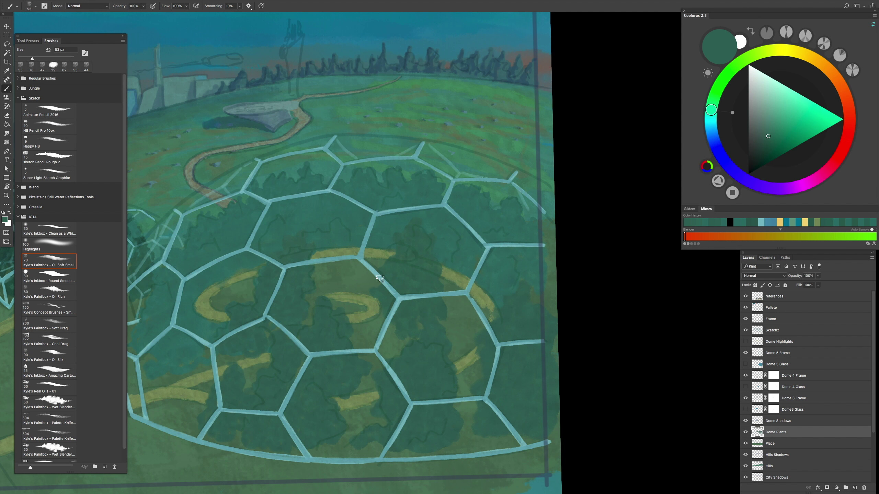
drag(356, 277, 349, 245)
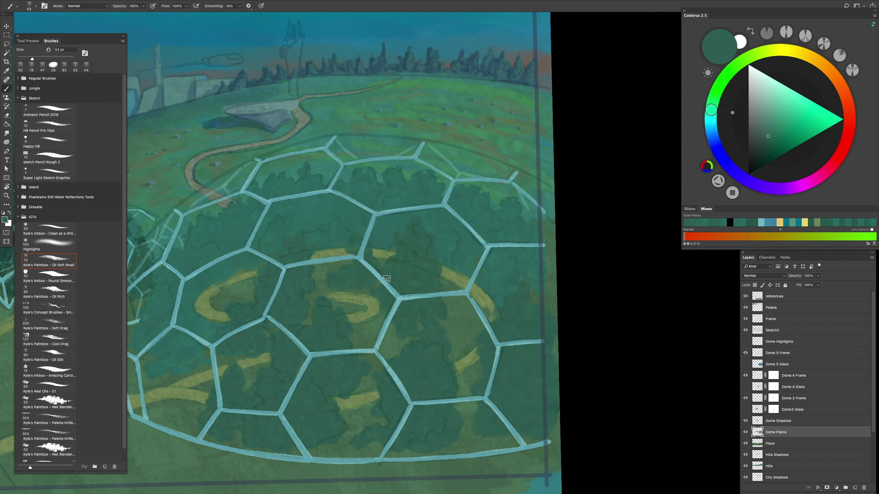
scroll(422, 256, down, 1)
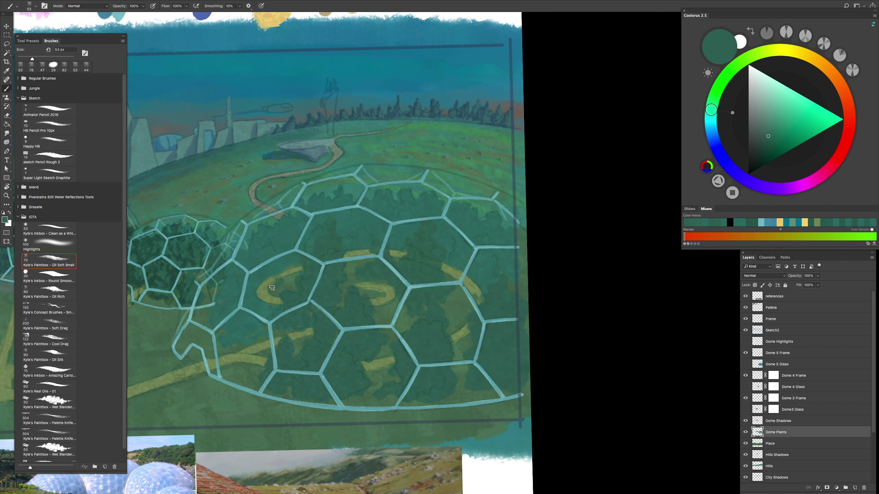
scroll(292, 263, down, 2)
scroll(419, 252, up, 2)
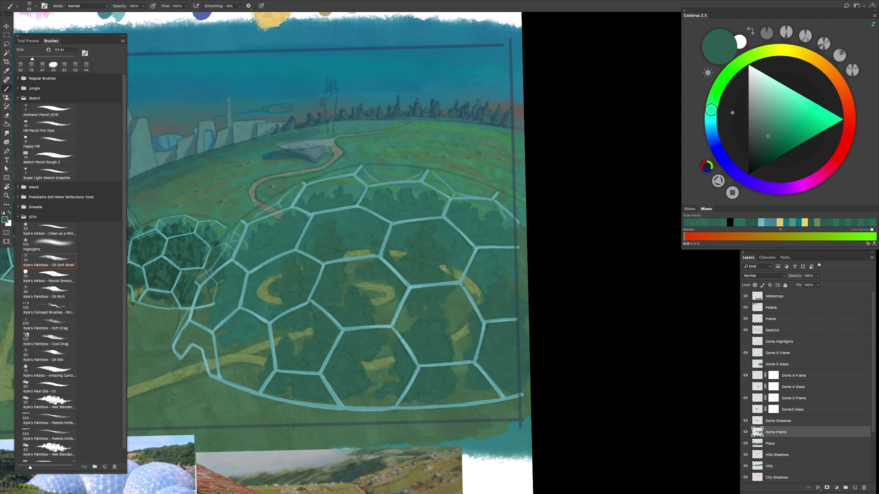
scroll(412, 306, down, 2)
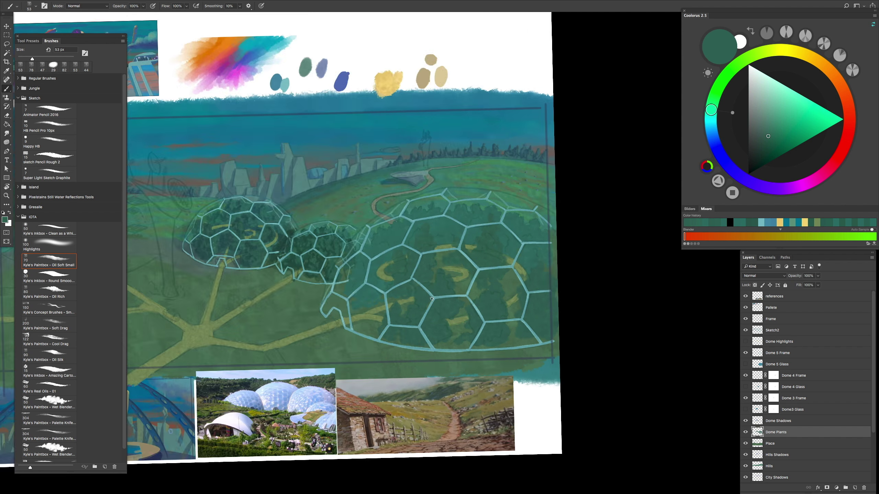
scroll(308, 227, up, 3)
alt+click(308, 227)
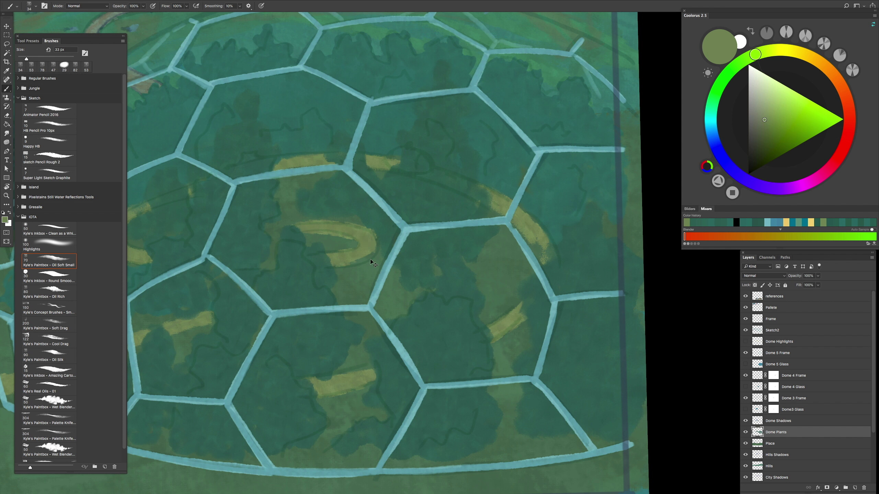
Step: Paint an olive arc in the big dome and tone the yellow path stroke olive
drag(368, 246, 370, 247)
scroll(505, 323, down, 3)
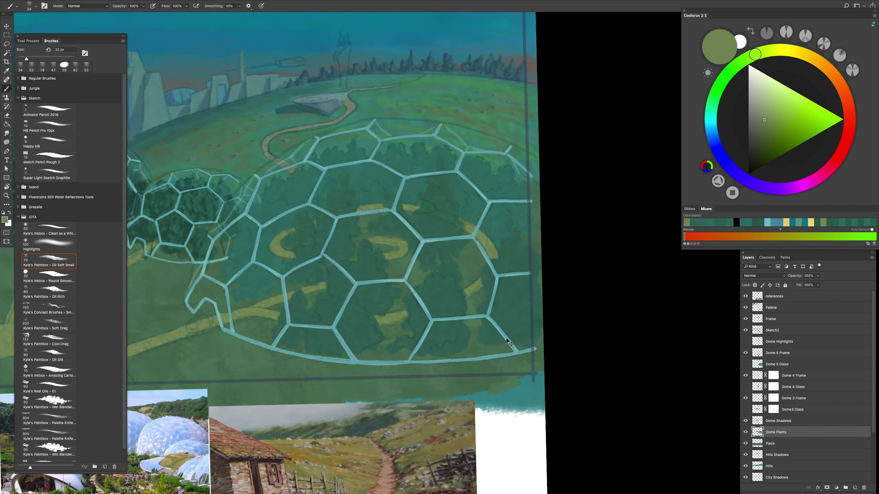
scroll(378, 345, up, 2)
alt+click(378, 345)
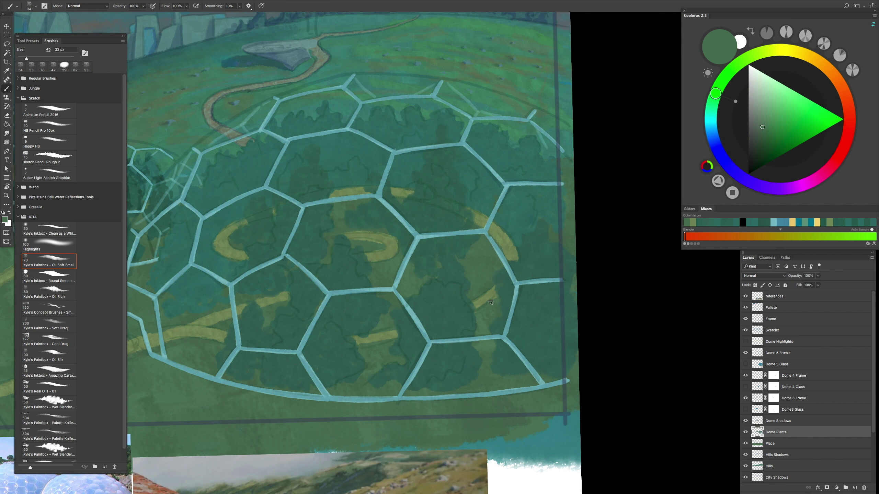
drag(212, 339, 317, 302)
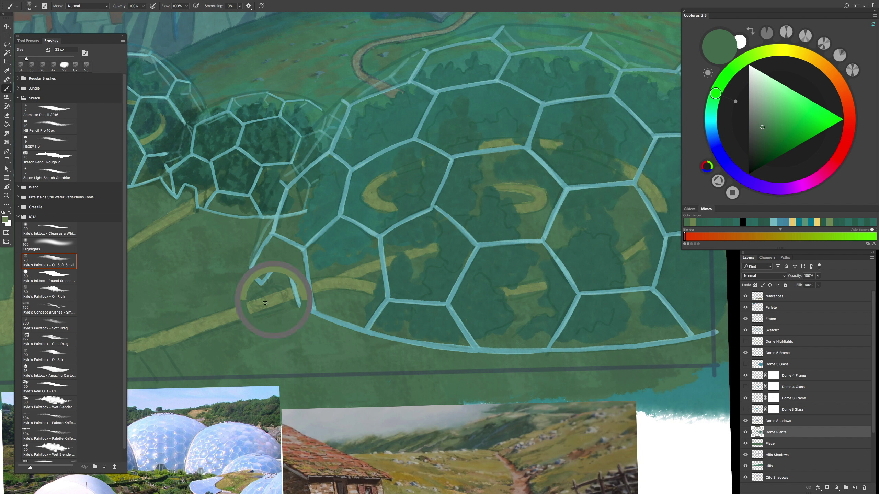
alt+click(305, 285)
drag(340, 282, 215, 316)
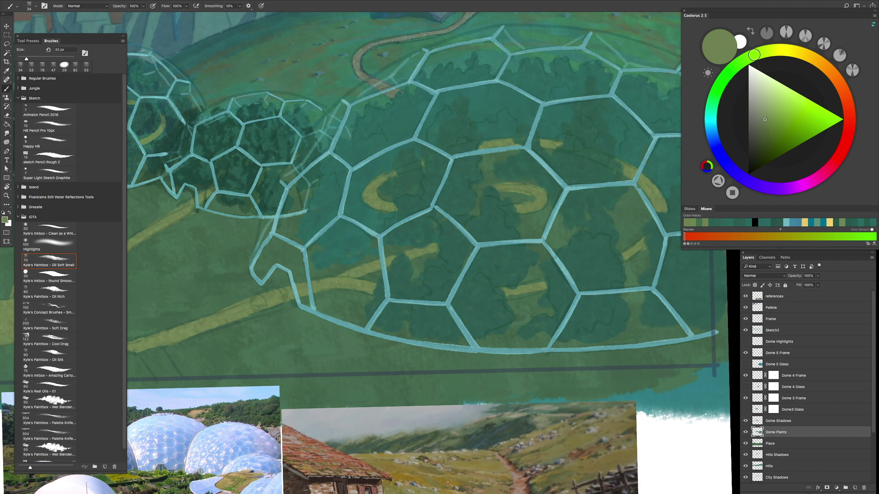
Step: Move up to the Dome Shadows layer, sample the palette blue, and enlarge the brush
scroll(301, 285, down, 5)
scroll(320, 265, up, 4)
scroll(407, 285, down, 1)
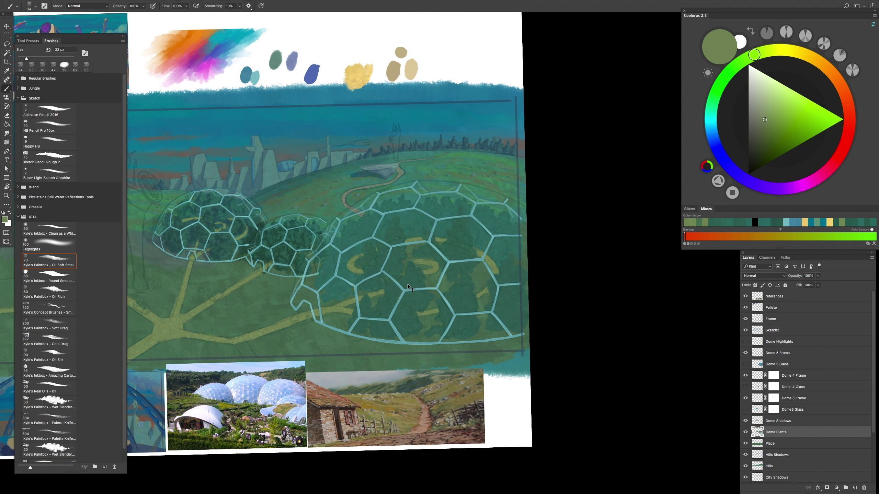
scroll(408, 284, up, 1)
key(alt+bracketright)
scroll(407, 284, down, 2)
scroll(383, 212, up, 2)
alt+click(383, 211)
scroll(436, 220, up, 5)
scroll(337, 296, up, 1)
key(bracketright)
key(bracketright)
key(bracketright)
Step: Paint blue shadow over the lower-left and centre-lower dome cells
mouse_move(309, 356)
mouse_down()
mouse_move(275, 328)
mouse_move(311, 327)
mouse_move(299, 342)
mouse_move(268, 322)
mouse_up()
mouse_move(381, 304)
mouse_down()
mouse_move(375, 342)
mouse_move(361, 373)
mouse_move(348, 299)
mouse_move(353, 361)
mouse_move(400, 295)
mouse_move(397, 269)
mouse_move(376, 303)
mouse_up()
scroll(411, 266, down, 5)
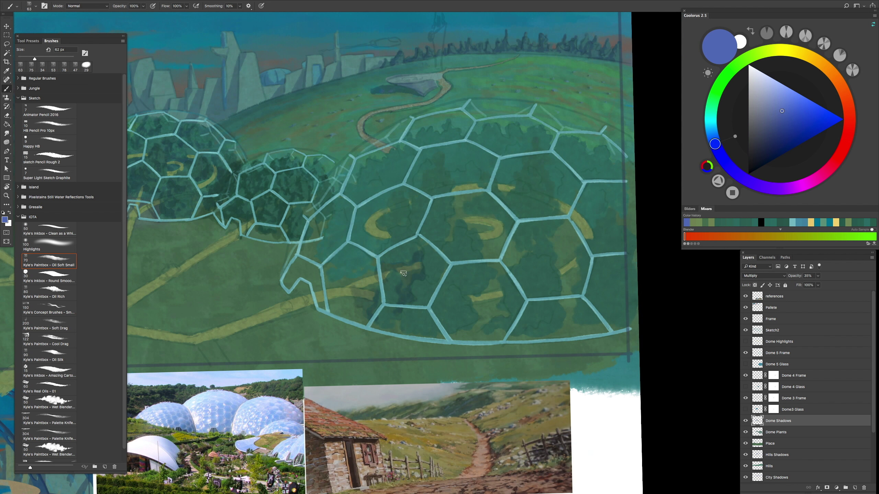
scroll(412, 266, up, 5)
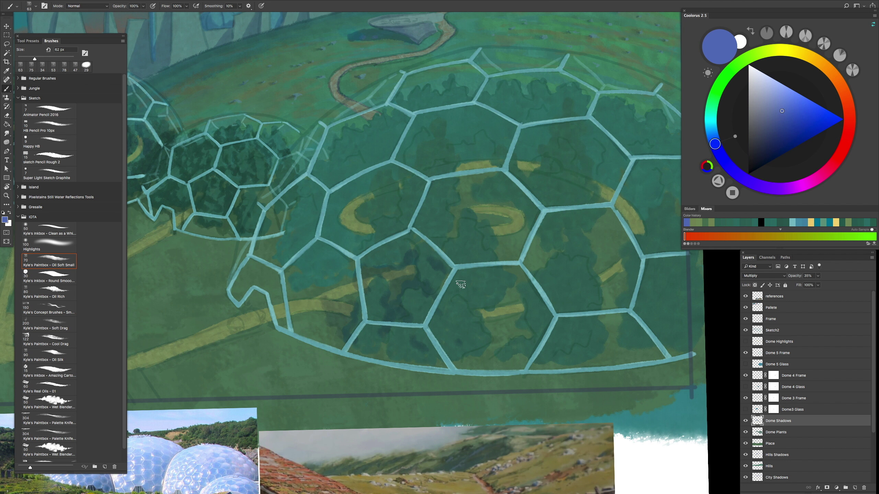
scroll(464, 343, down, 5)
scroll(461, 241, up, 5)
Step: Shade several central dome cells and paint shadow along the left dome struts
mouse_move(399, 242)
mouse_down()
mouse_move(421, 238)
mouse_move(410, 260)
mouse_up()
mouse_move(369, 229)
mouse_down()
mouse_move(341, 266)
mouse_move(343, 247)
mouse_move(330, 224)
mouse_move(358, 231)
mouse_move(277, 237)
mouse_move(281, 267)
mouse_move(332, 284)
mouse_up()
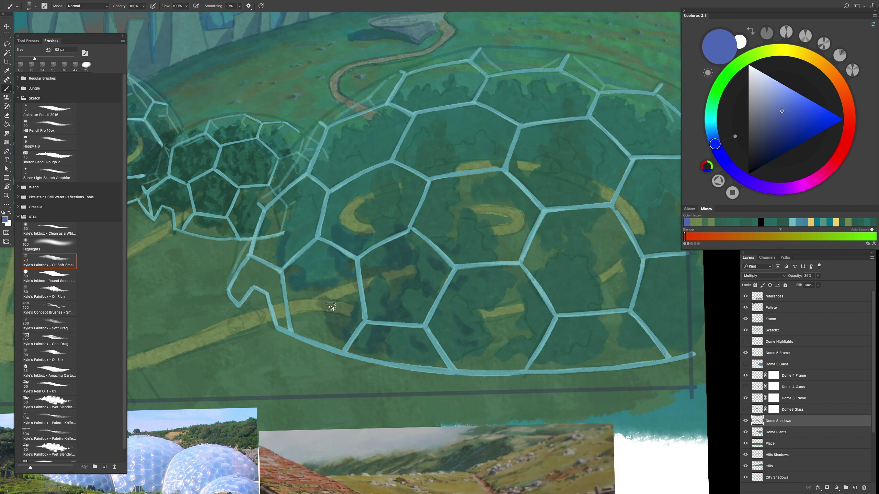
drag(348, 296, 334, 280)
mouse_move(289, 261)
mouse_down()
mouse_move(292, 208)
mouse_move(279, 228)
mouse_up()
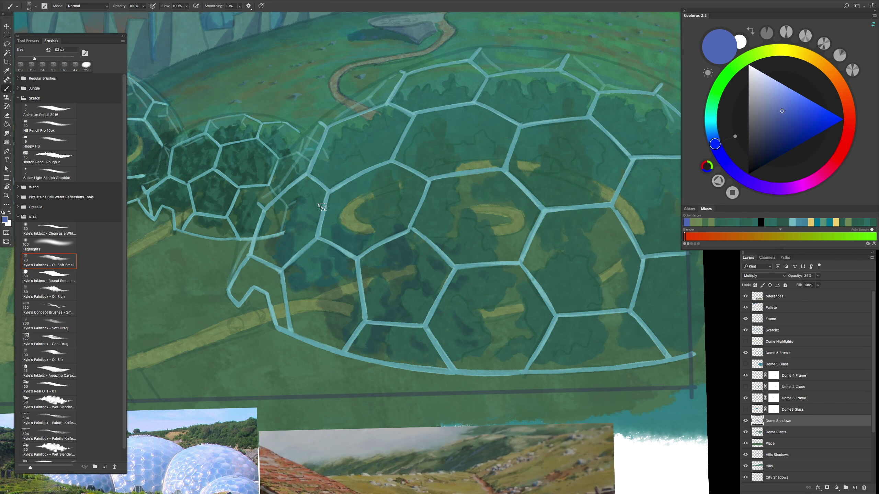
scroll(322, 207, down, 5)
scroll(322, 207, up, 5)
scroll(379, 281, down, 1)
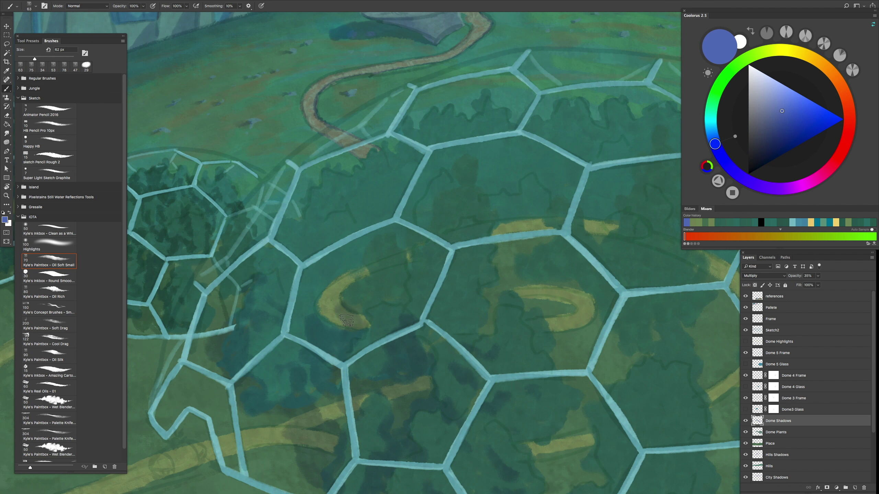
scroll(346, 321, down, 3)
scroll(349, 304, up, 3)
Step: Deepen the shadows in the lower-right dome cells and across the dome glass
mouse_move(402, 255)
mouse_down()
mouse_move(385, 301)
mouse_move(412, 337)
mouse_move(418, 282)
mouse_up()
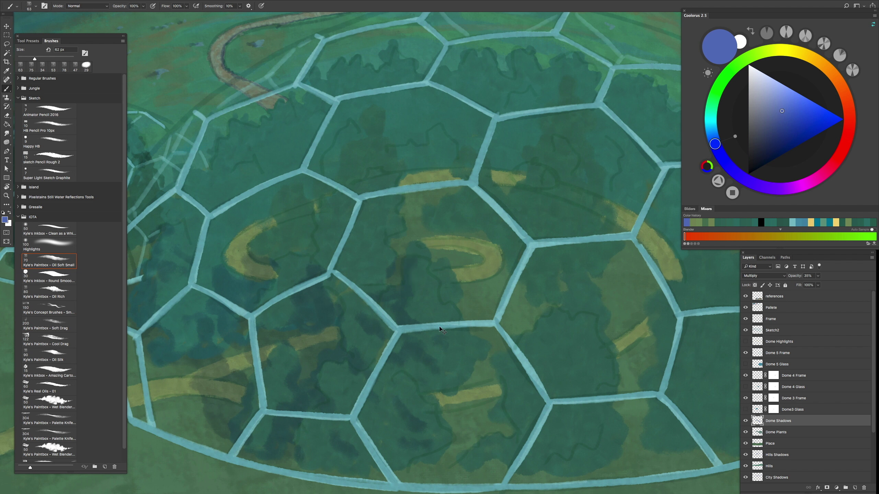
scroll(418, 281, down, 5)
scroll(437, 312, up, 5)
mouse_move(418, 279)
mouse_down()
mouse_move(419, 290)
mouse_move(453, 315)
mouse_up()
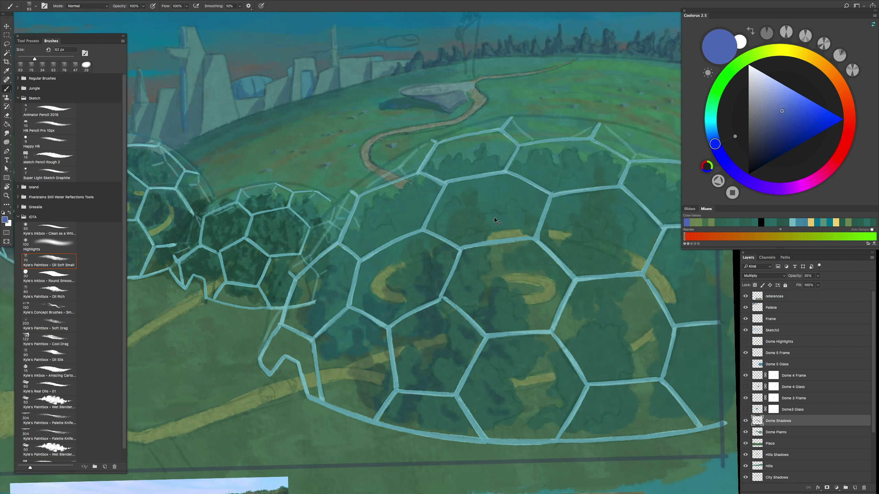
scroll(461, 249, down, 3)
scroll(416, 243, up, 1)
mouse_move(416, 243)
mouse_down()
mouse_move(405, 258)
mouse_move(440, 201)
mouse_move(407, 241)
mouse_move(362, 255)
mouse_move(373, 286)
mouse_up()
scroll(353, 290, down, 3)
scroll(380, 263, up, 3)
scroll(398, 252, down, 3)
scroll(422, 239, up, 3)
scroll(422, 240, up, 2)
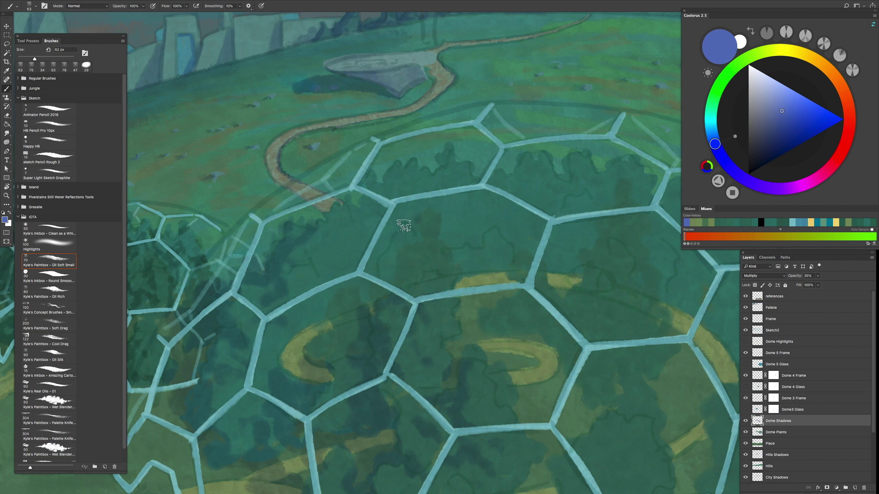
Step: Shade the upper glass of the big dome
mouse_move(395, 257)
mouse_down()
mouse_move(350, 283)
mouse_move(305, 362)
mouse_move(310, 333)
mouse_move(290, 308)
mouse_move(358, 256)
mouse_up()
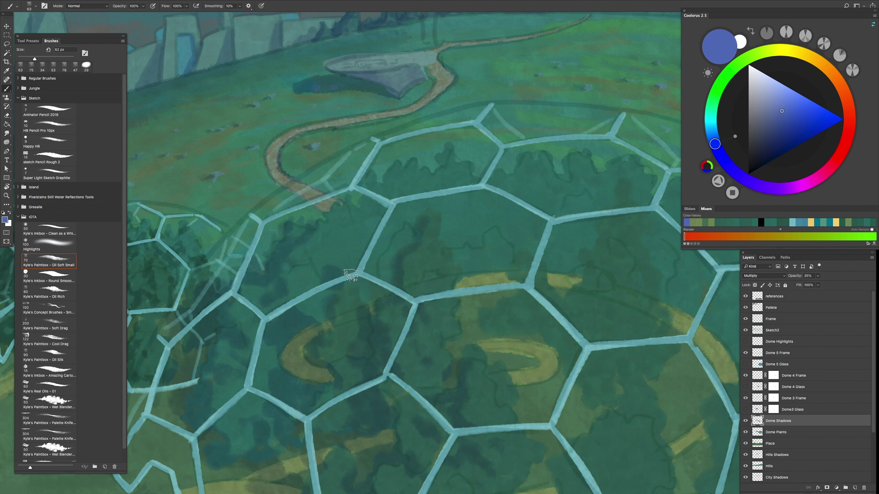
scroll(359, 311, down, 4)
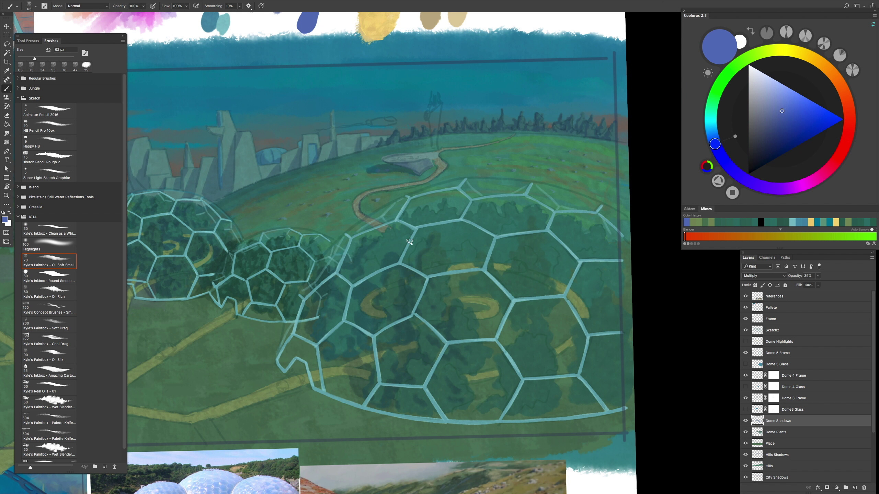
scroll(408, 252, up, 2)
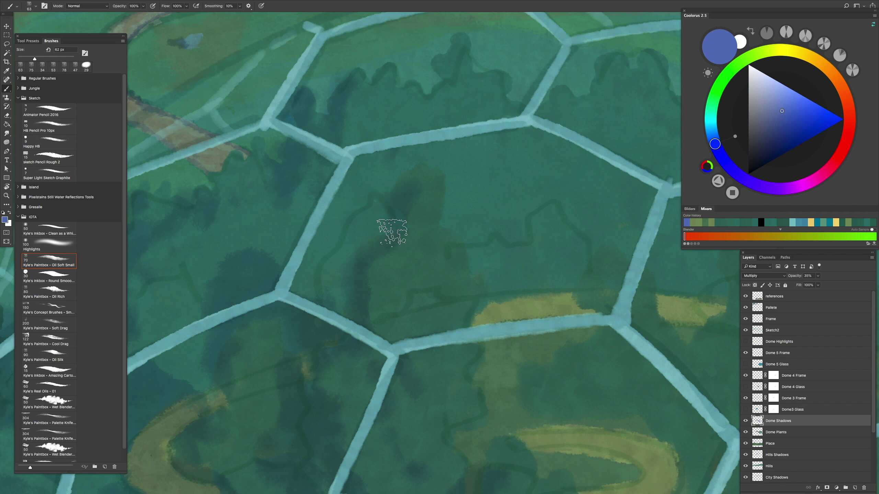
scroll(393, 227, down, 1)
Step: Shrink the brush to about 38 px and paint a finer shadow stroke on the glass
drag(467, 222, 503, 216)
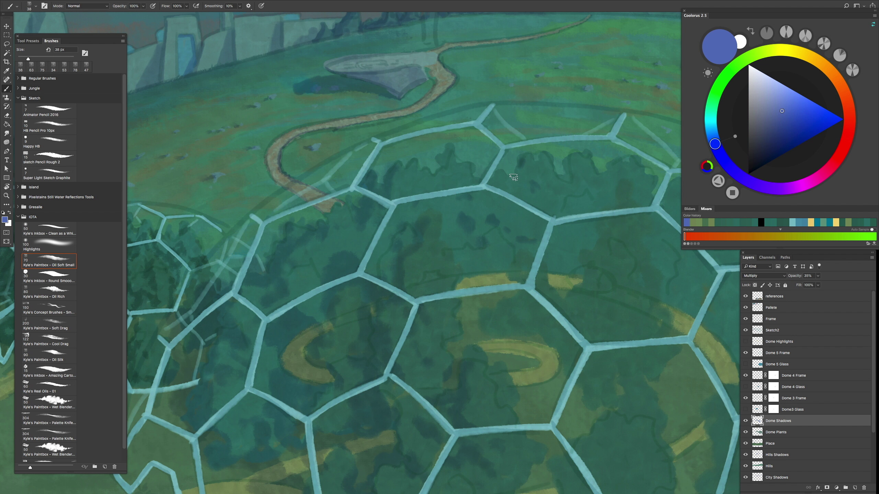
drag(568, 185, 559, 198)
scroll(573, 222, down, 2)
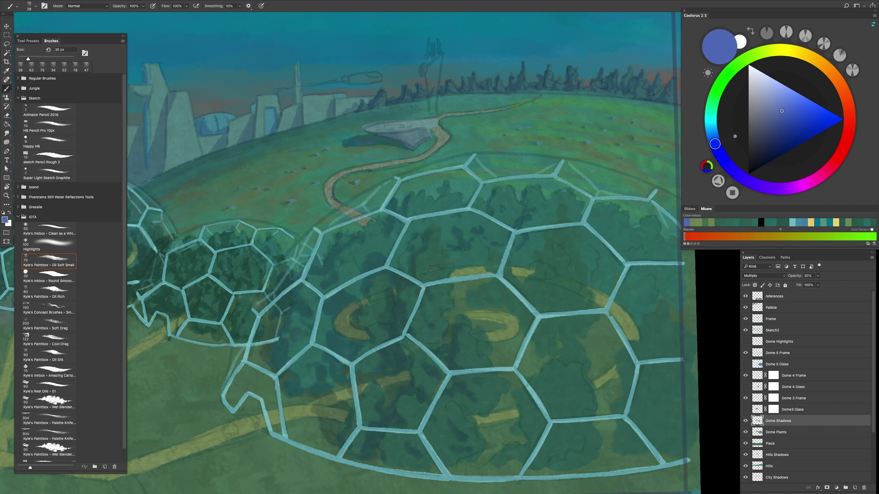
scroll(454, 372, up, 3)
scroll(453, 372, down, 4)
scroll(449, 236, up, 4)
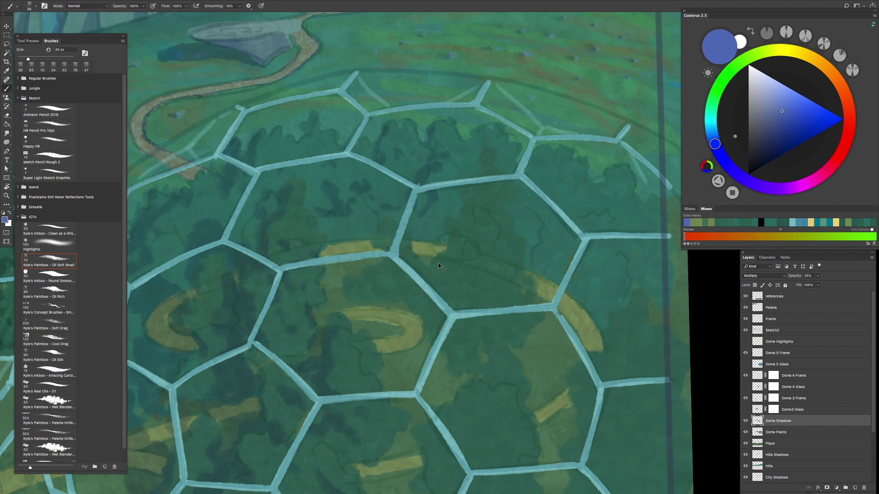
scroll(449, 237, down, 4)
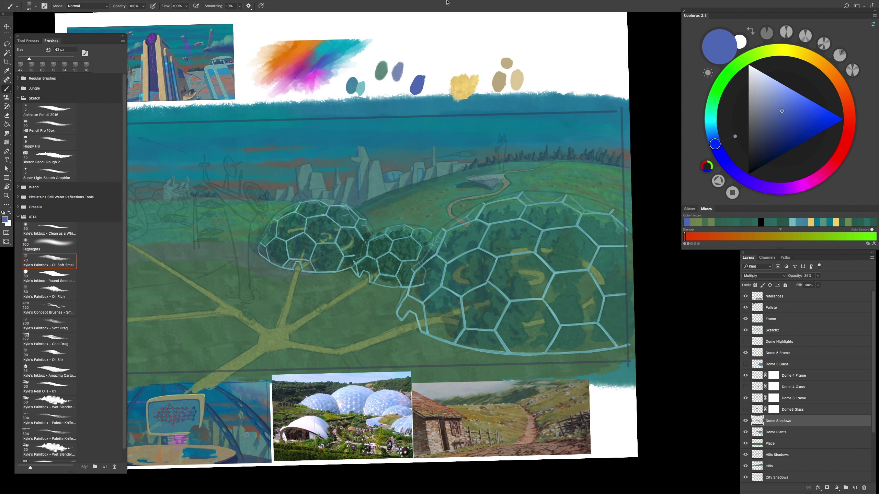
mouse_move(453, 8)
click(542, 4)
Step: Hide all panels to view the three domes with blue shadows full-screen
click(561, 30)
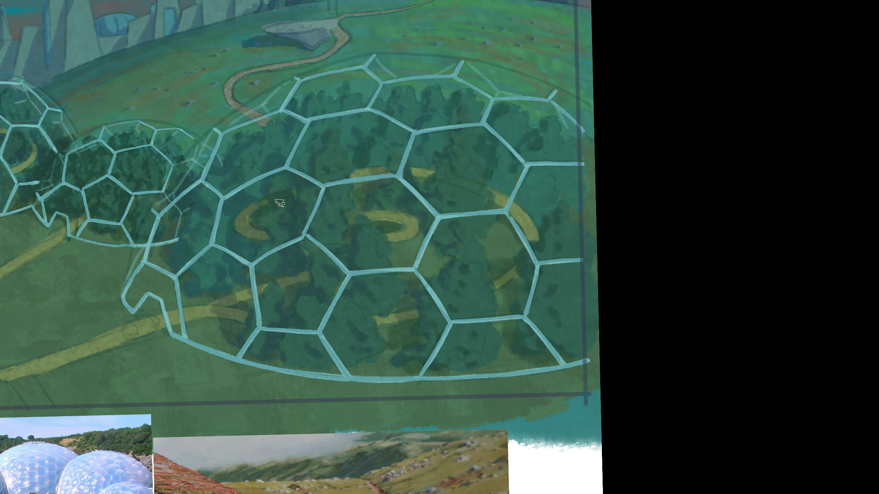
scroll(269, 196, down, 5)
scroll(322, 202, up, 4)
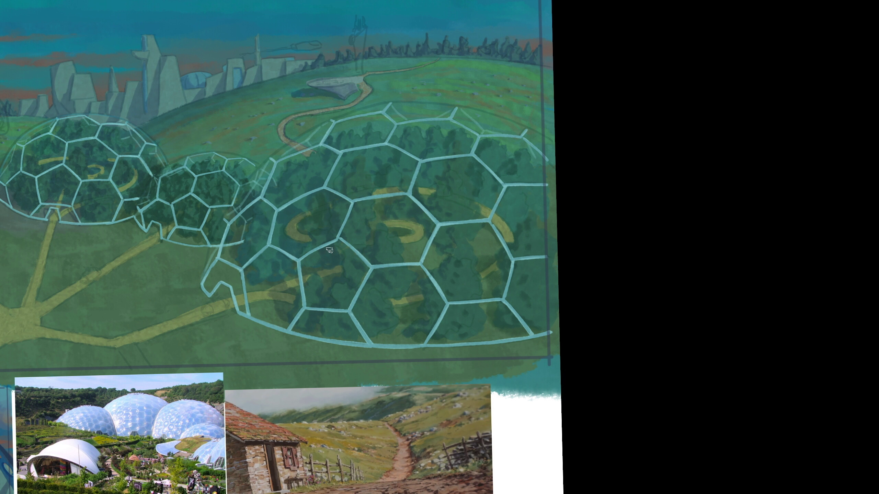
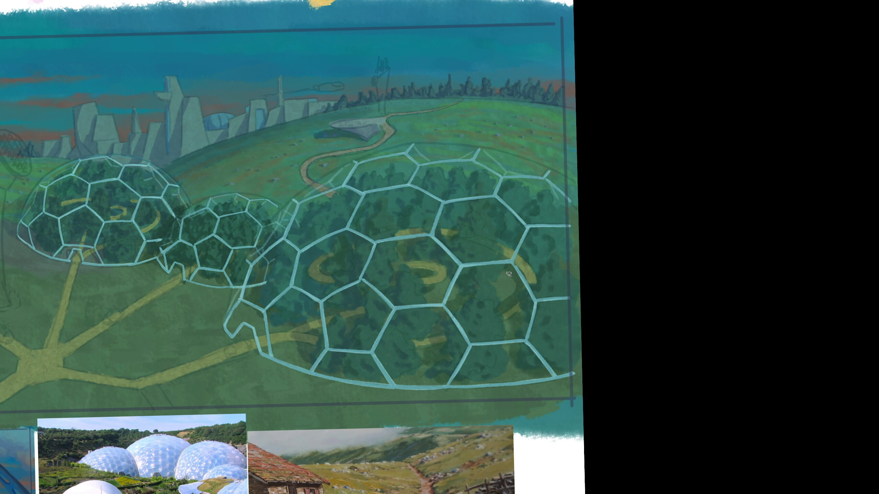
Step: Pan across the painting to view the reference photos and the large dome's right side
scroll(508, 318, down, 3)
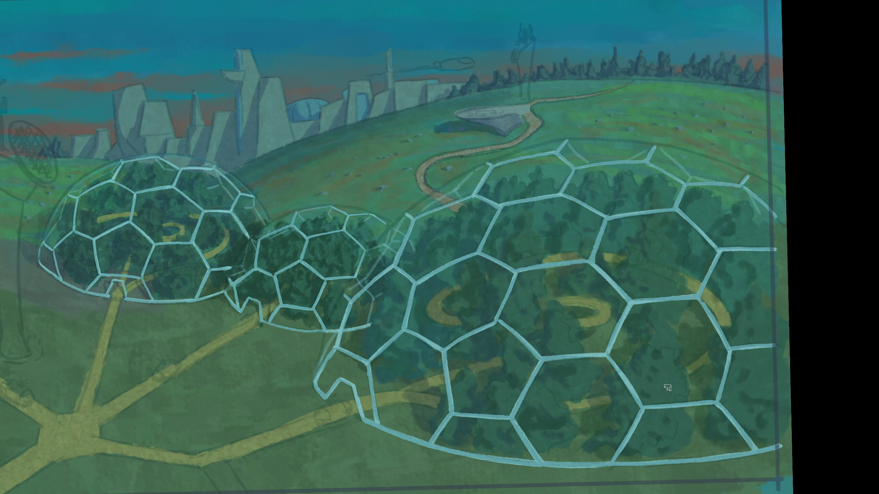
drag(683, 370, 644, 358)
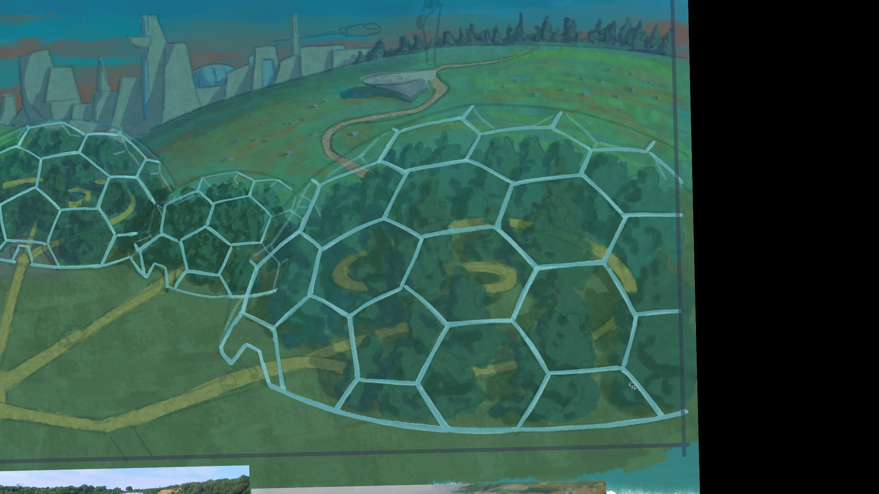
drag(649, 248, 604, 248)
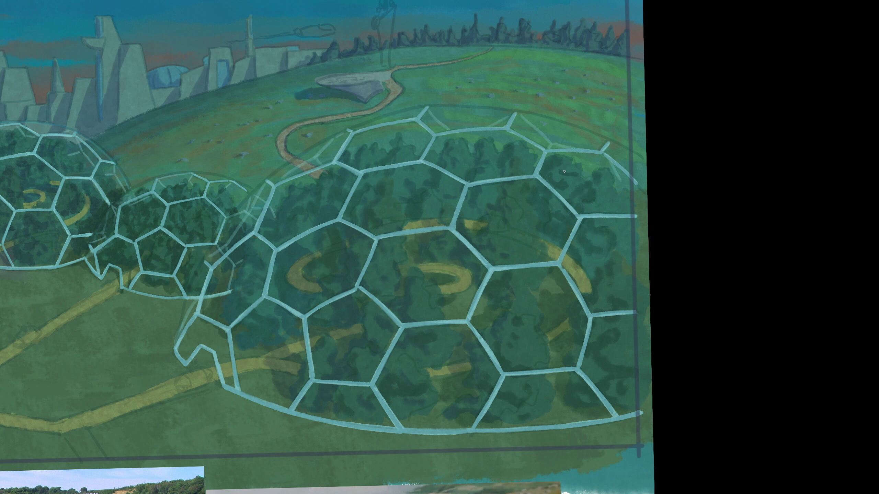
scroll(564, 171, up, 5)
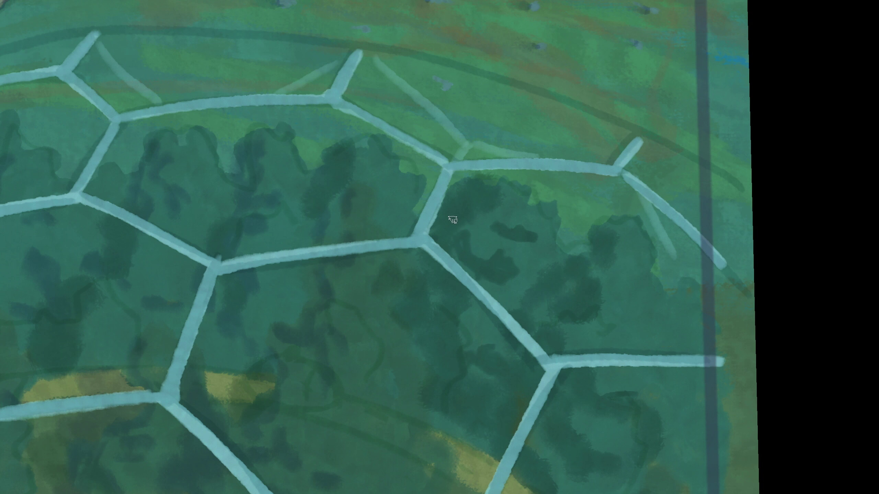
drag(348, 185, 472, 181)
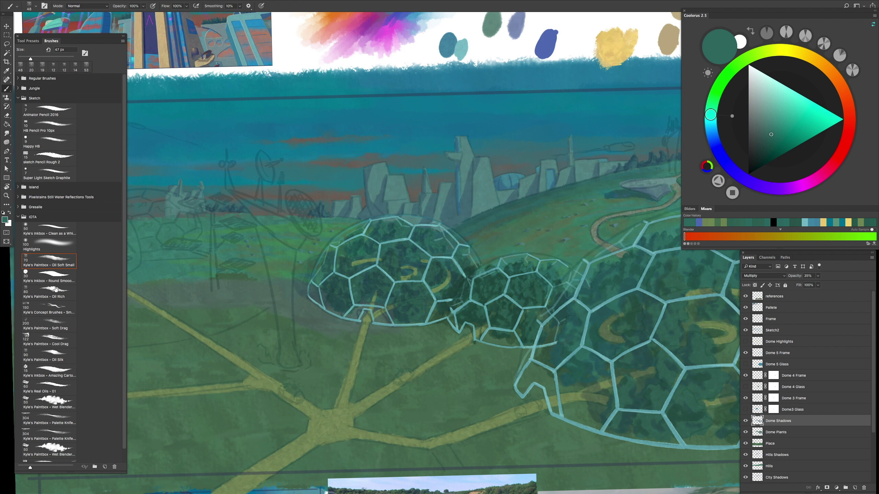
Step: Select the Oil Rich brush preset and shrink it to 37 px
click(55, 289)
scroll(388, 222, up, 6)
scroll(346, 194, up, 2)
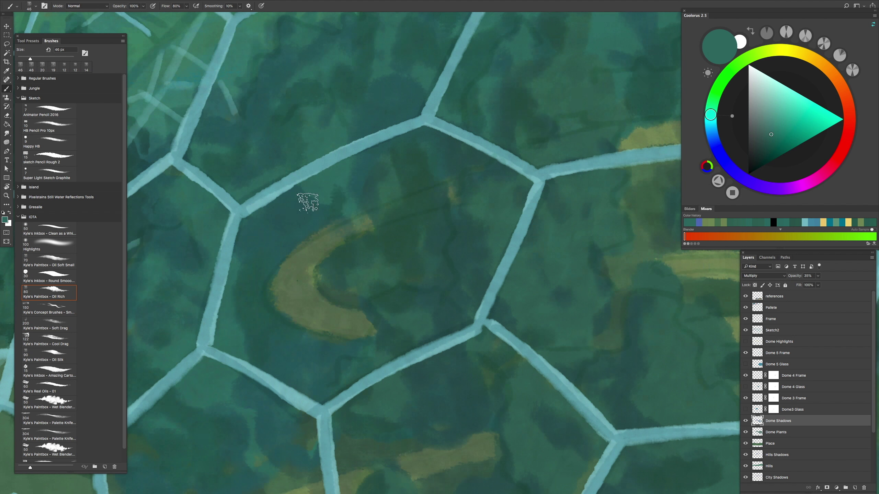
scroll(307, 202, down, 3)
drag(327, 329, 320, 333)
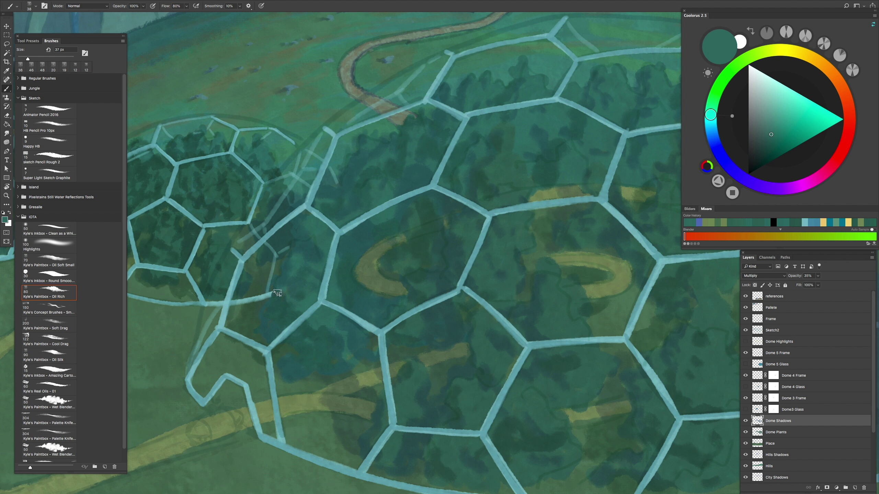
scroll(314, 330, up, 2)
scroll(317, 330, down, 7)
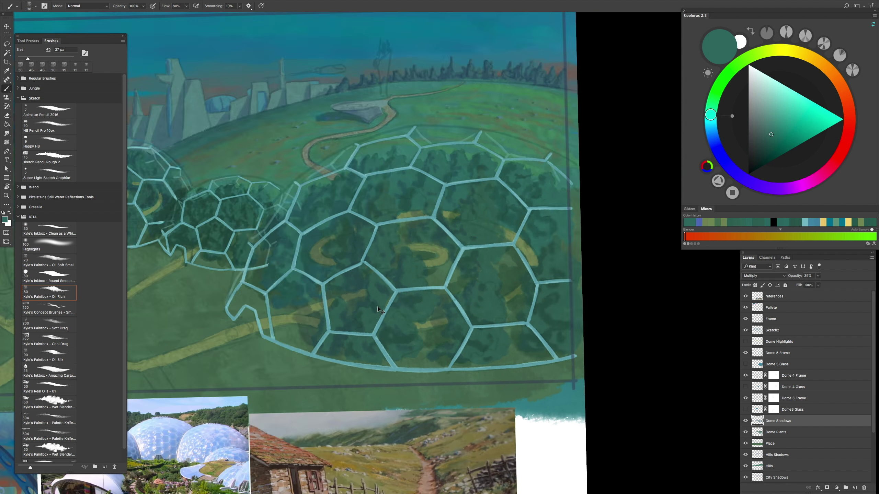
Step: Zoom in and make the middle and large domes' glass layers visible
key(ctrl+plus)
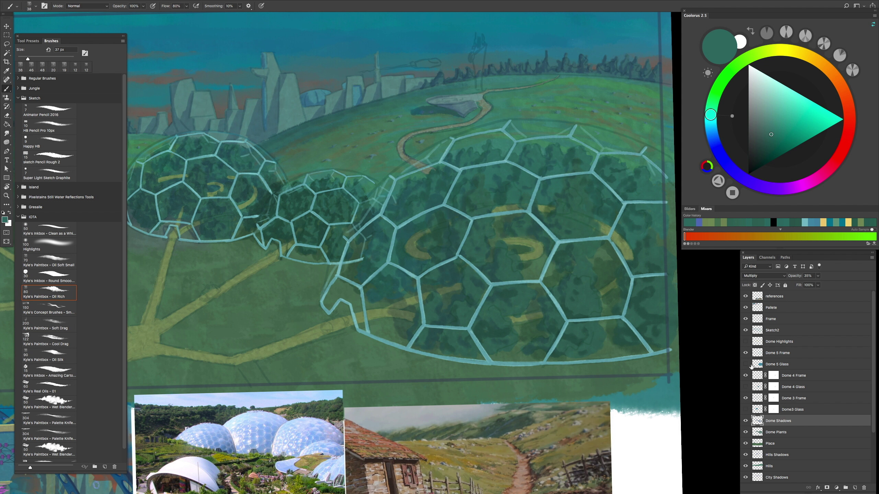
click(746, 387)
click(746, 364)
Step: Set the Dome 5 Glass layer to Hard Light blending at about 63% opacity
click(776, 388)
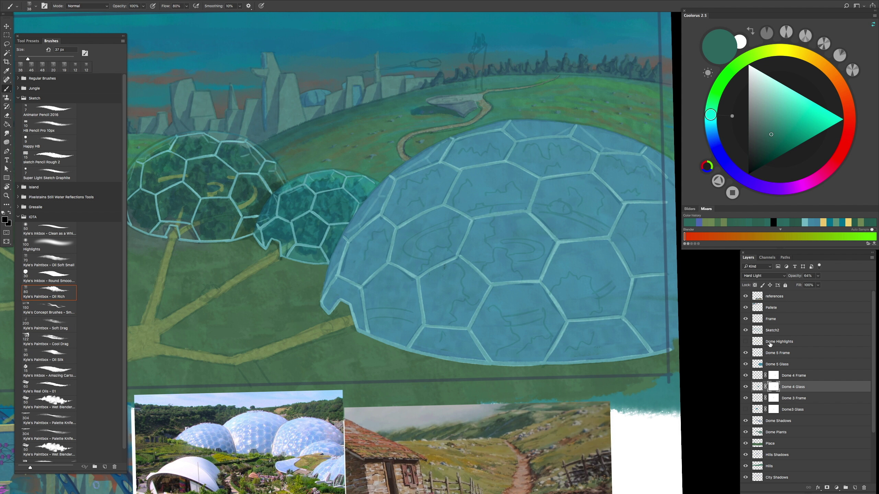
click(764, 374)
click(776, 364)
click(763, 276)
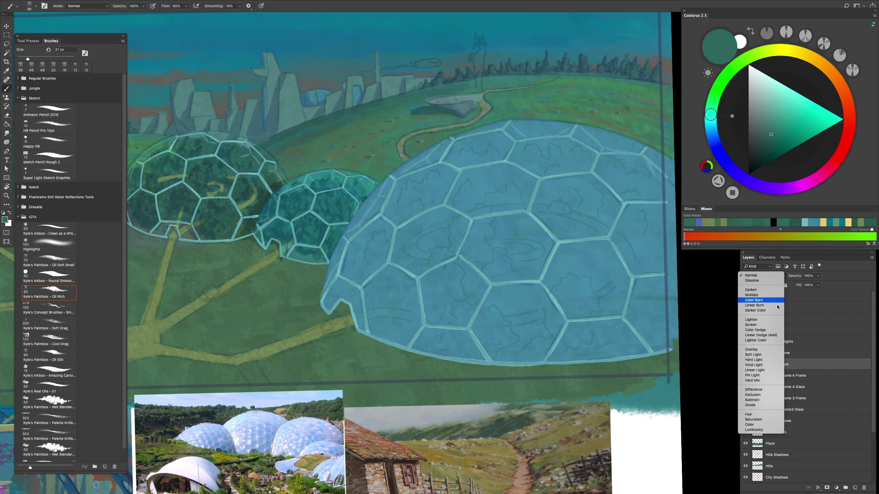
click(753, 360)
click(818, 275)
drag(819, 285, 805, 287)
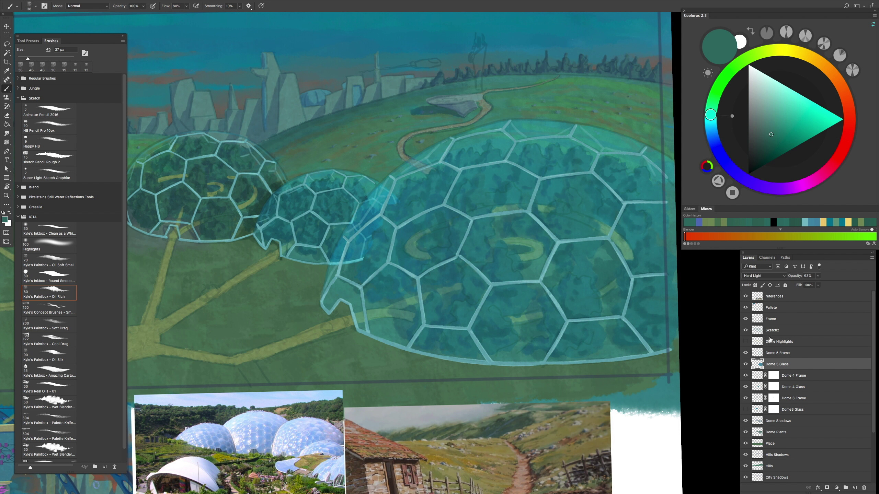
scroll(457, 349, up, 3)
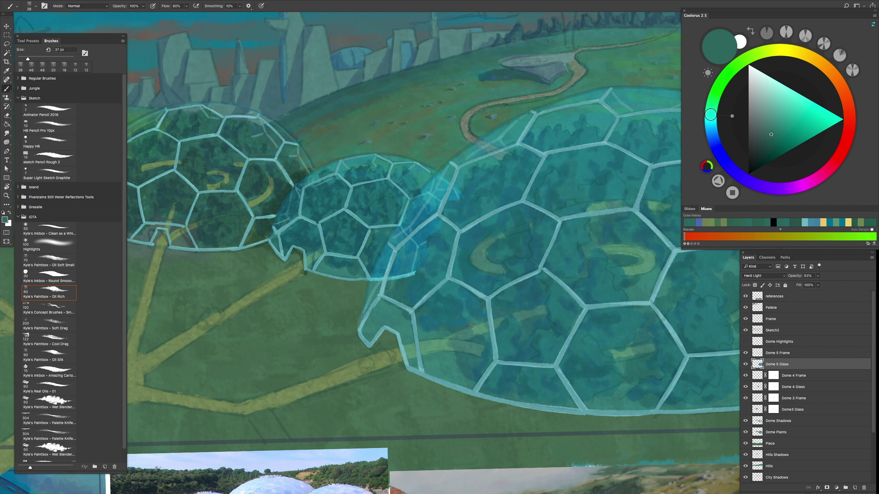
scroll(474, 325, up, 3)
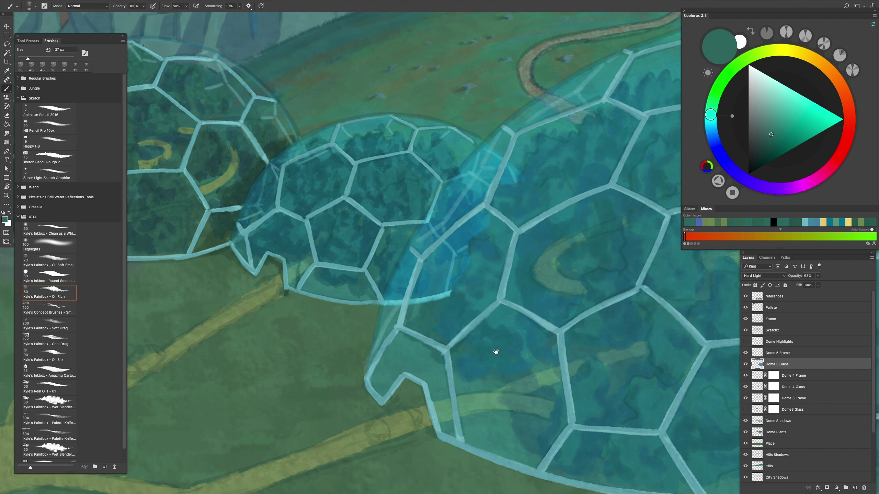
scroll(494, 343, down, 3)
scroll(655, 288, up, 3)
Step: Add a layer mask to Dome 5 Glass, then undo a trial mask stroke on the glass
click(827, 488)
key(comma)
mouse_move(451, 213)
mouse_down()
mouse_move(460, 256)
mouse_move(412, 280)
mouse_move(499, 180)
mouse_move(519, 250)
mouse_move(540, 277)
mouse_up()
key(ctrl+z)
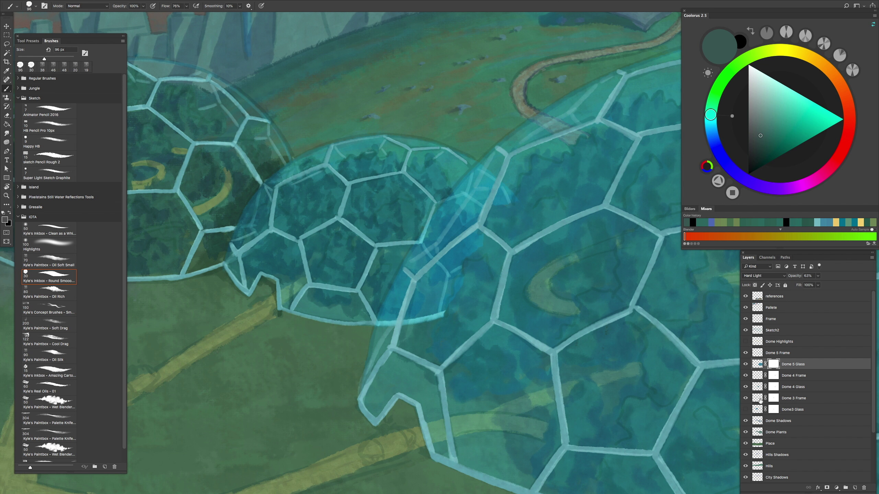
click(774, 387)
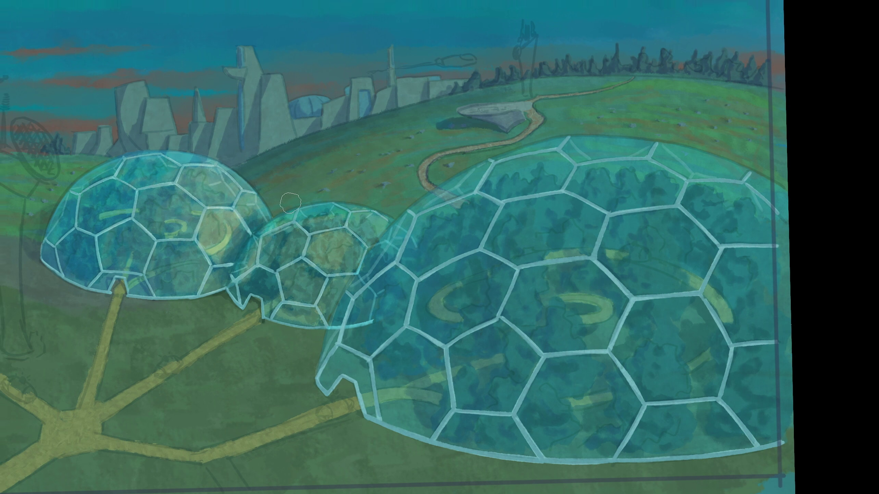
scroll(499, 279, up, 3)
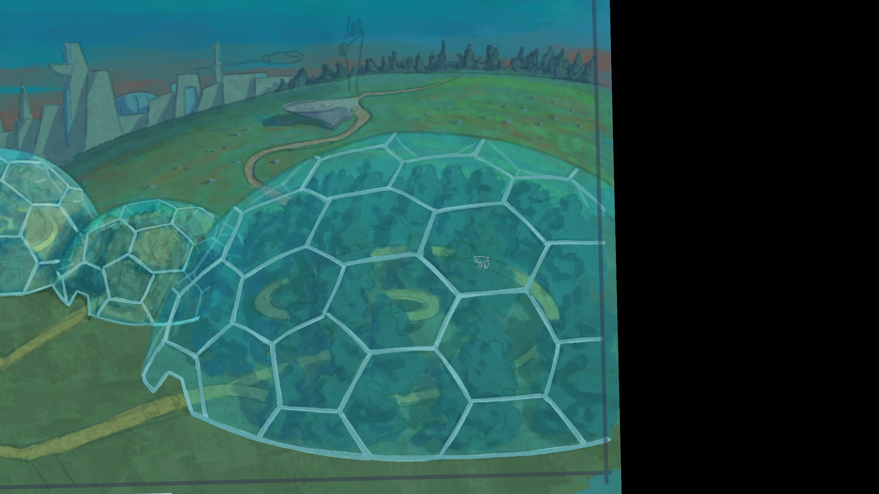
Step: Brush light yellow highlights onto the large dome's central, upper-right and lower-right hexagon panels
mouse_move(481, 263)
mouse_down()
mouse_move(459, 220)
mouse_move(430, 250)
mouse_move(450, 251)
mouse_move(512, 217)
mouse_move(516, 283)
mouse_up()
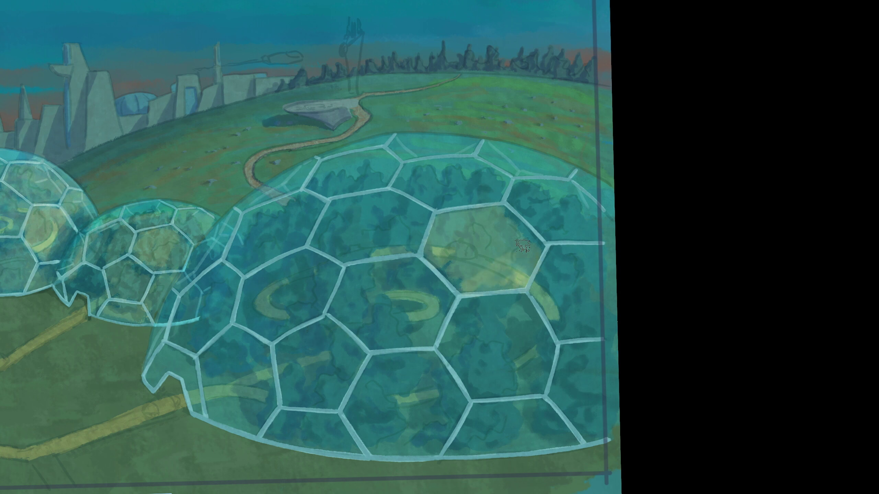
scroll(516, 283, down, 5)
scroll(516, 281, up, 3)
mouse_move(522, 277)
mouse_down()
mouse_move(554, 256)
mouse_move(533, 304)
mouse_up()
scroll(540, 297, down, 5)
scroll(510, 210, up, 5)
mouse_move(509, 210)
mouse_down()
mouse_move(527, 198)
mouse_move(564, 239)
mouse_up()
mouse_move(458, 307)
mouse_down()
mouse_move(495, 335)
mouse_move(487, 286)
mouse_up()
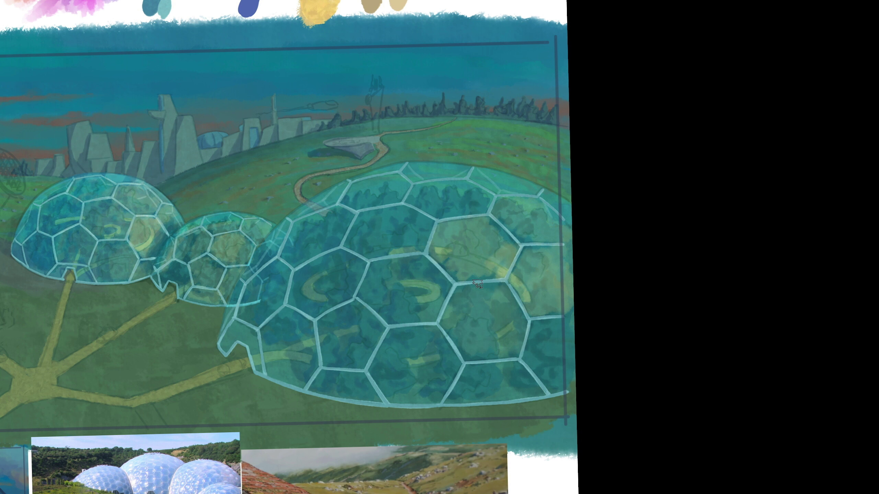
scroll(524, 373, down, 5)
scroll(536, 356, up, 5)
mouse_move(536, 356)
mouse_down()
mouse_move(465, 372)
mouse_move(521, 398)
mouse_up()
mouse_move(405, 333)
mouse_down()
mouse_move(377, 278)
mouse_move(446, 305)
mouse_up()
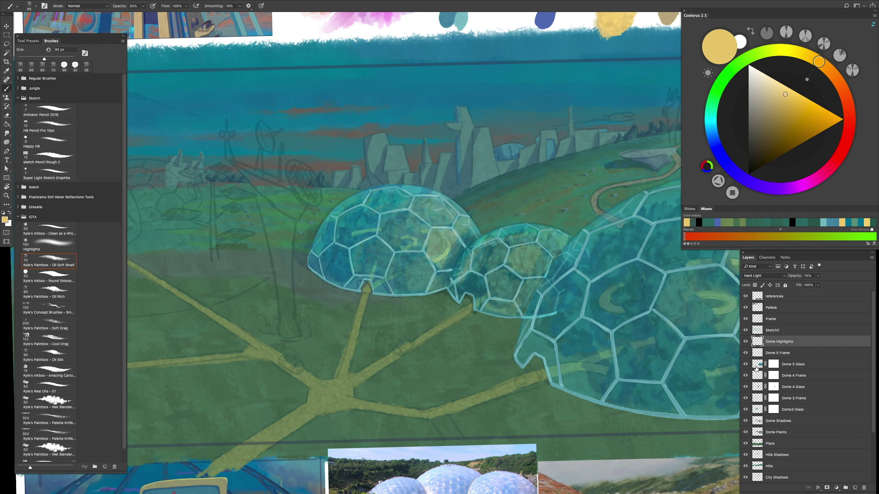
Step: Load the large dome's outline as a selection, sample its teal, and enlarge the brush to 273 px
ctrl+click(757, 367)
scroll(560, 195, right, 10)
key(ctrl+d)
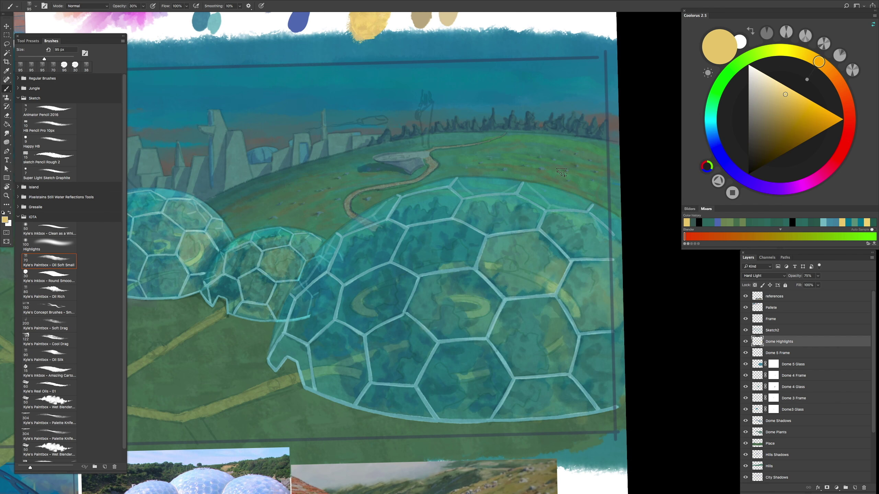
click(760, 368)
click(758, 347)
ctrl+click(761, 366)
key(ctrl+plus)
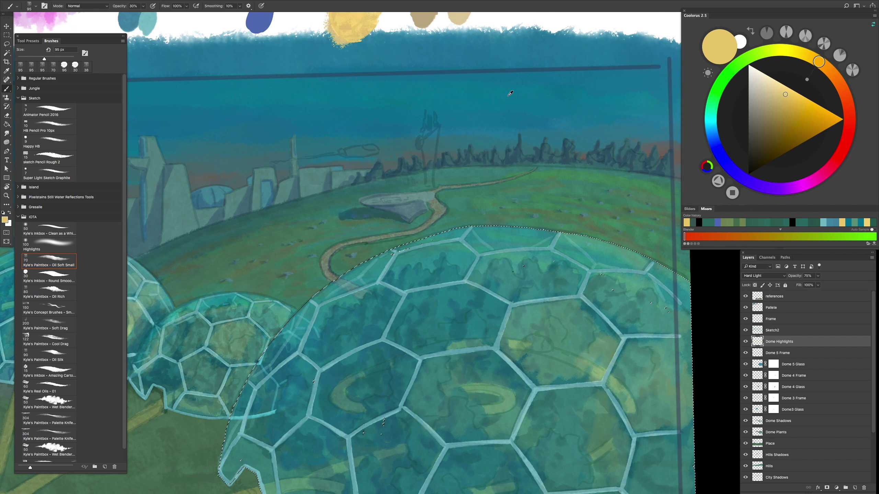
alt+click(546, 207)
drag(545, 157, 574, 147)
drag(467, 194, 491, 194)
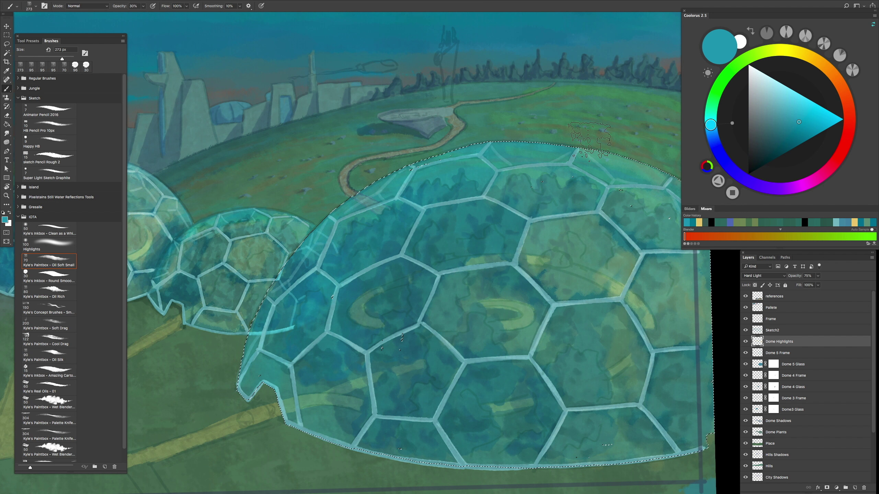
Step: Switch back to the yellow highlight colour and resize the brush to 264 px
key(ctrl+minus)
key(ctrl+minus)
alt+click(406, 88)
key(ctrl+plus)
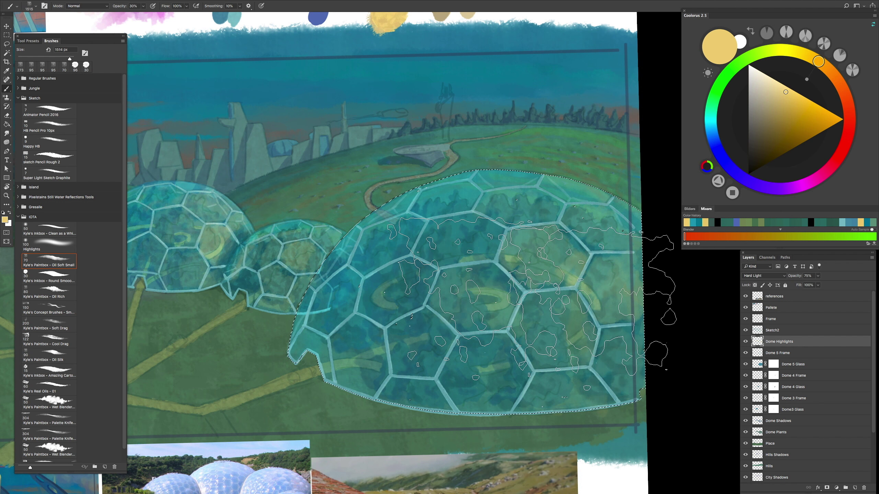
key(ctrl+minus)
drag(511, 297, 477, 302)
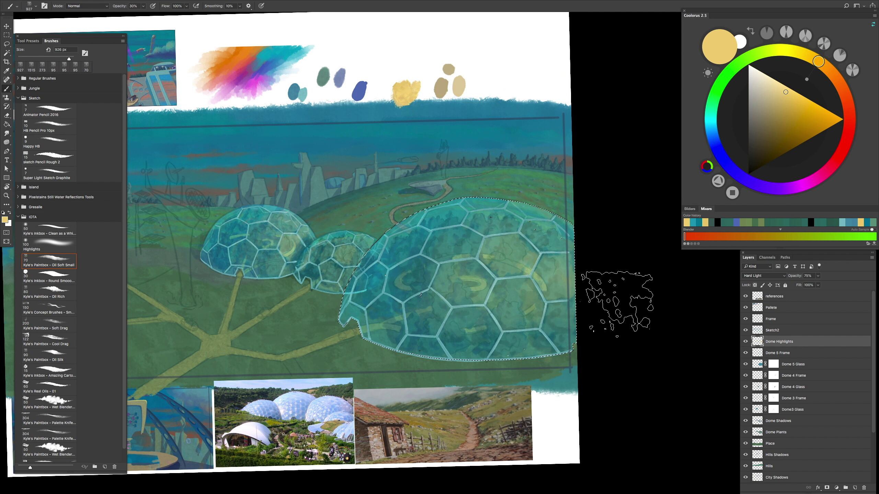
key(ctrl+plus)
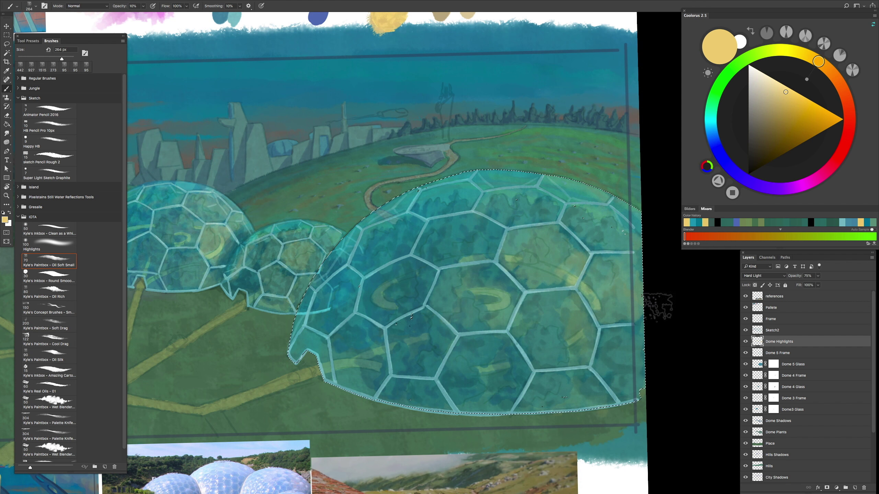
key(ctrl+minus)
key(ctrl+plus)
key(ctrl+minus)
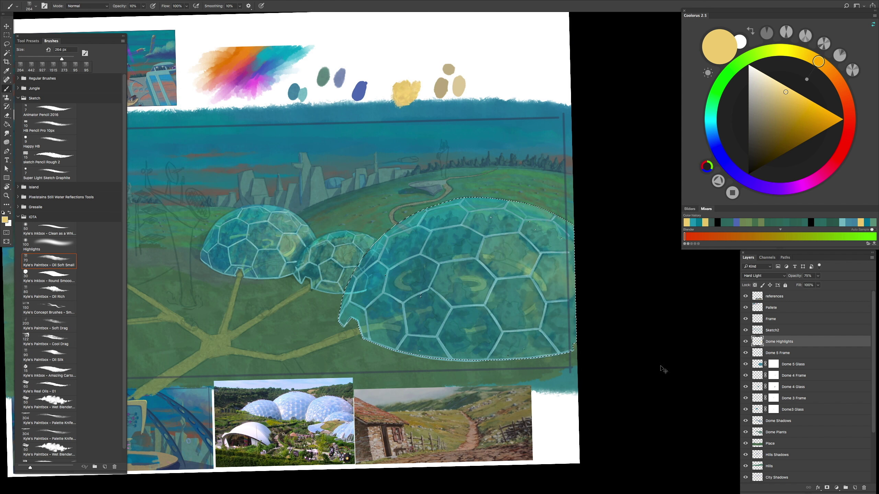
key(ctrl+plus)
drag(531, 259, 520, 262)
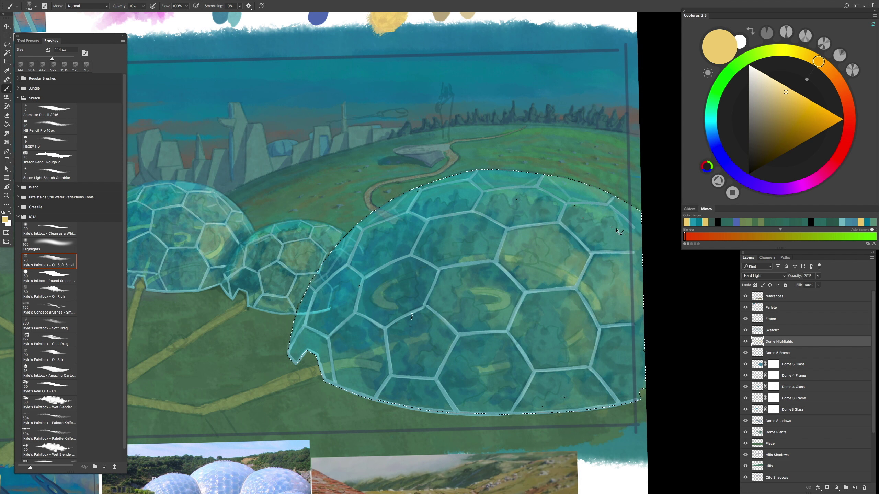
key(ctrl+minus)
key(ctrl+plus)
key(ctrl+minus)
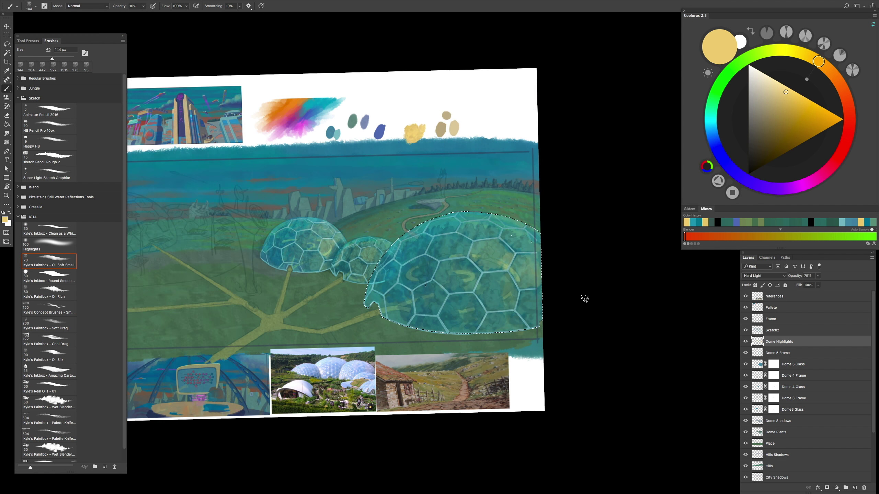
key(ctrl+plus)
Step: Reload the large dome's outline as a selection and sample cyan from the dome glass
key(ctrl+plus)
scroll(536, 334, left, 5)
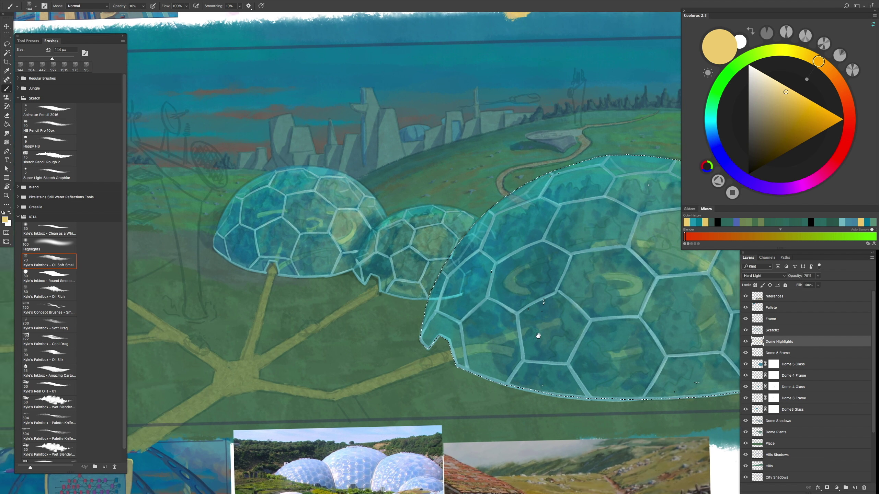
key(l)
key(ctrl+d)
key(ctrl+minus)
key(ctrl+minus)
key(ctrl+plus)
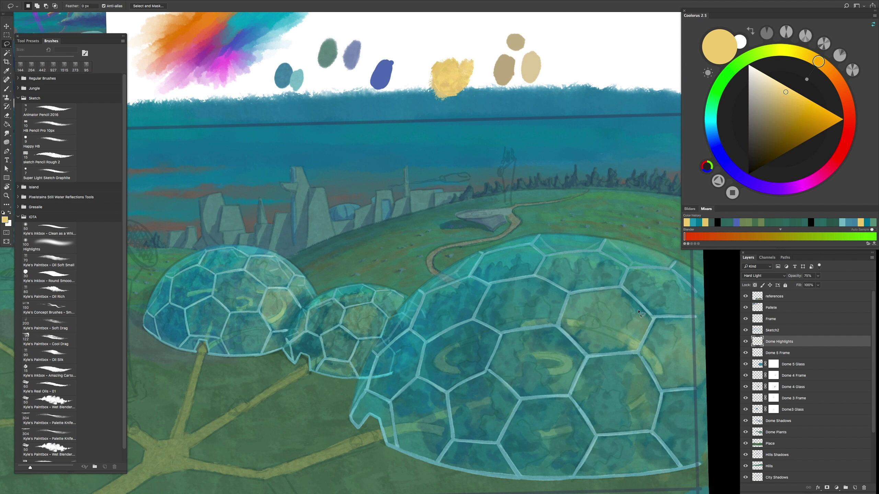
ctrl+click(758, 364)
key(ctrl+minus)
key(b)
alt+click(329, 96)
key(ctrl+plus)
Step: On the Dome Shadows layer, sample a blue for the shadows and raise the painting opacity
key(ctrl+plus)
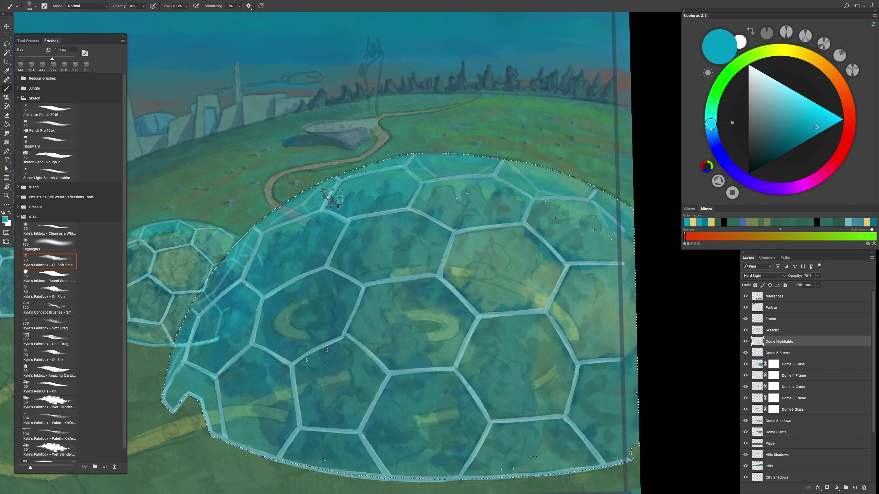
key(ctrl+minus)
key(ctrl+plus)
key(ctrl+minus)
key(alt+bracketleft)
key(alt+bracketleft)
key(alt+bracketleft)
key(alt+bracketleft)
key(alt+bracketleft)
key(alt+bracketleft)
key(alt+bracketleft)
alt+click(462, 229)
key(ctrl+plus)
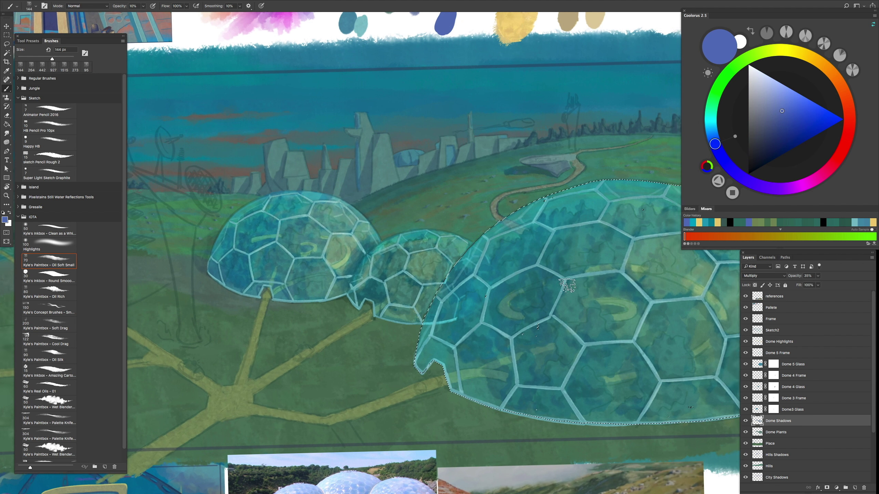
key(l)
key(b)
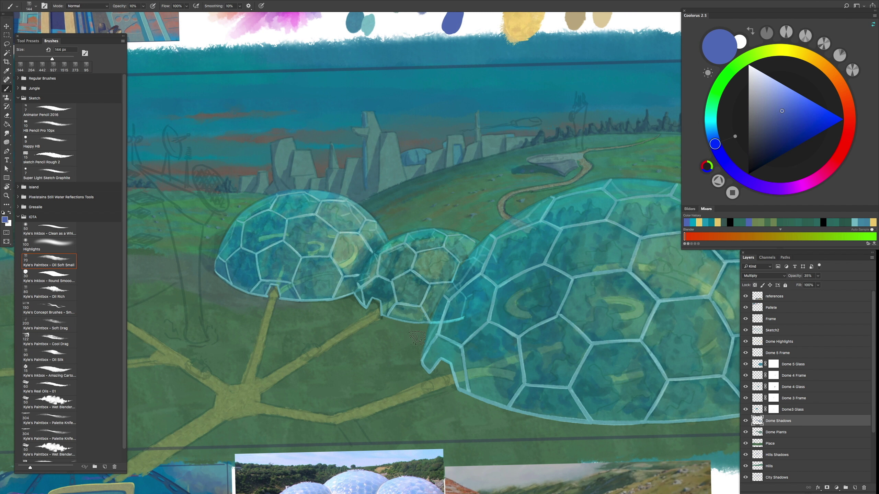
key(0)
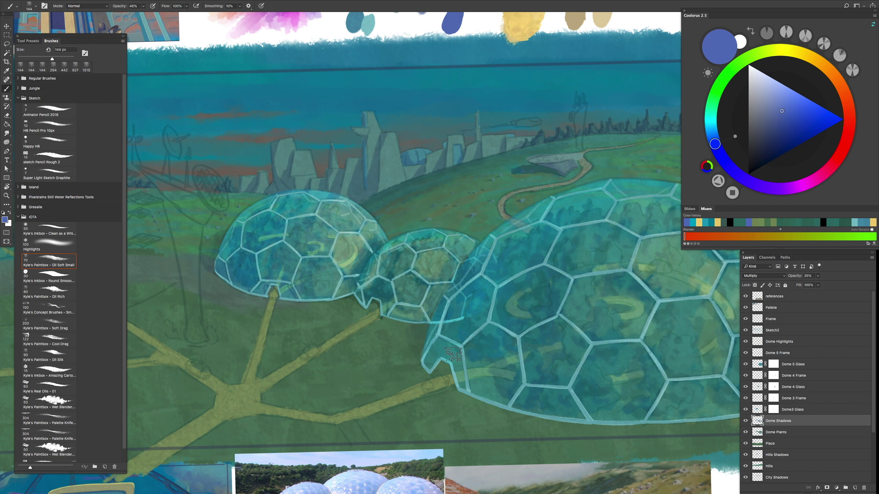
scroll(454, 353, down, 5)
scroll(482, 258, up, 6)
ctrl+click(483, 258)
Step: Darken the glass where the middle and large domes meet at 40% brush opacity, then drop to 30%
key(4)
drag(446, 277, 461, 279)
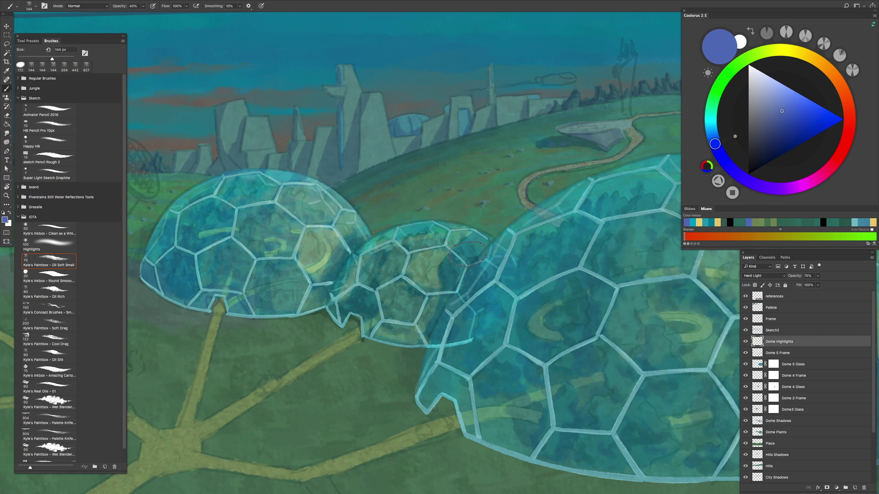
scroll(482, 240, down, 5)
key(3)
scroll(409, 345, up, 6)
Step: Erase the overly dark band where the middle and large domes meet
key(e)
scroll(445, 388, down, 2)
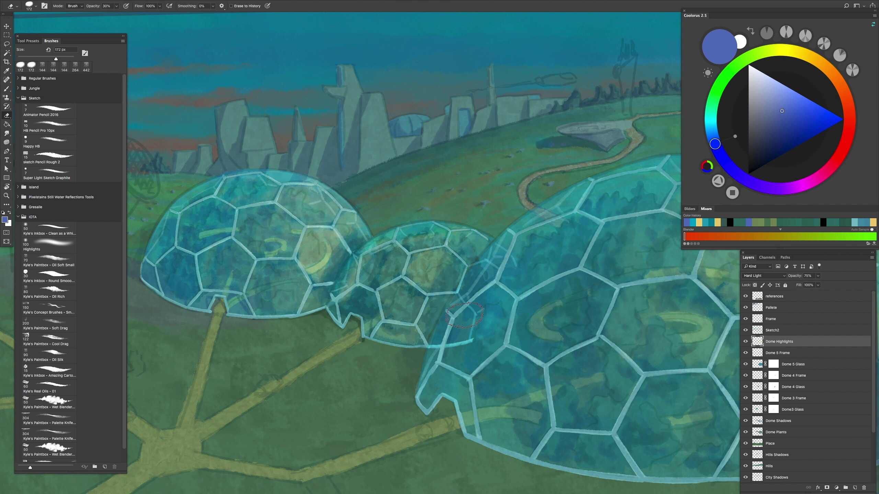
scroll(452, 329, down, 2)
scroll(457, 356, up, 3)
scroll(513, 283, down, 3)
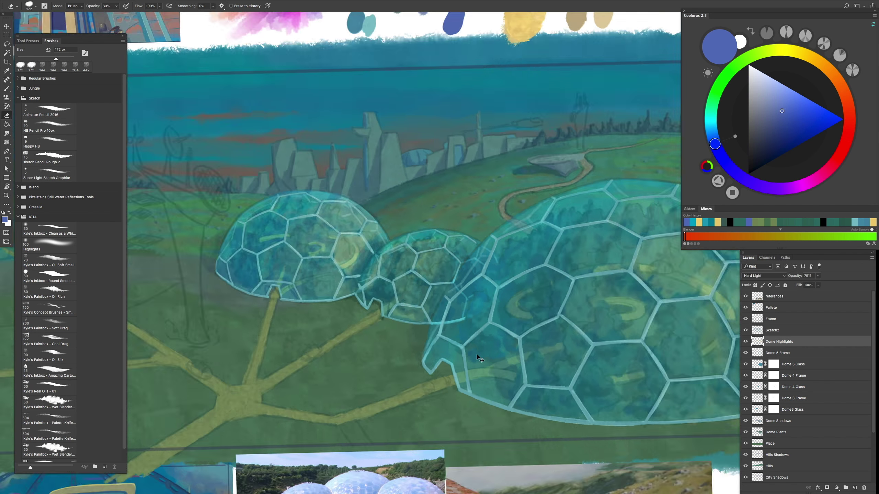
scroll(448, 326, down, 1)
scroll(446, 284, up, 3)
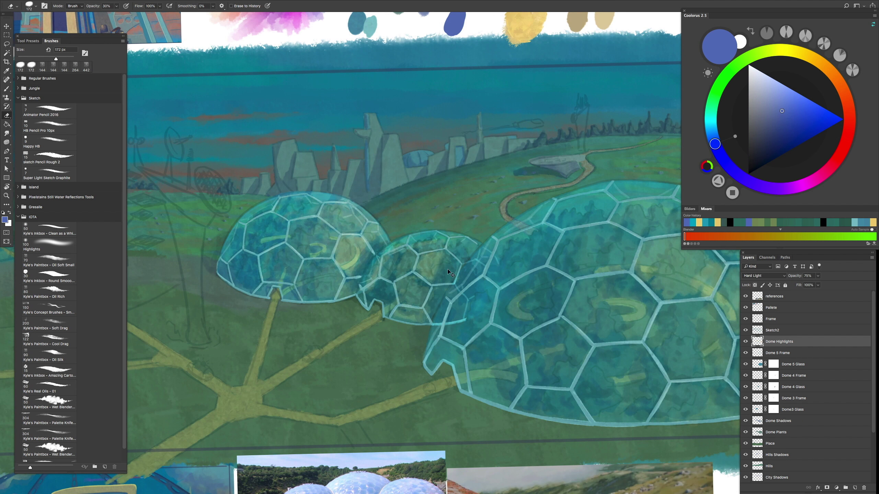
scroll(476, 248, down, 2)
scroll(484, 208, up, 2)
scroll(495, 156, down, 3)
scroll(511, 89, up, 3)
Step: Paint light blue glass highlights with a brush of about 235 px
key(b)
alt+click(457, 286)
drag(458, 286, 487, 291)
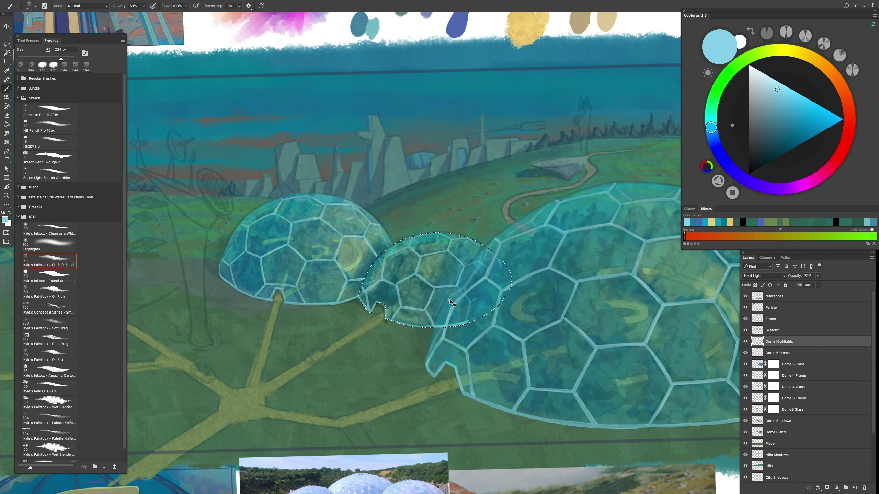
scroll(431, 360, down, 3)
scroll(436, 348, up, 3)
scroll(437, 355, down, 3)
scroll(437, 312, up, 2)
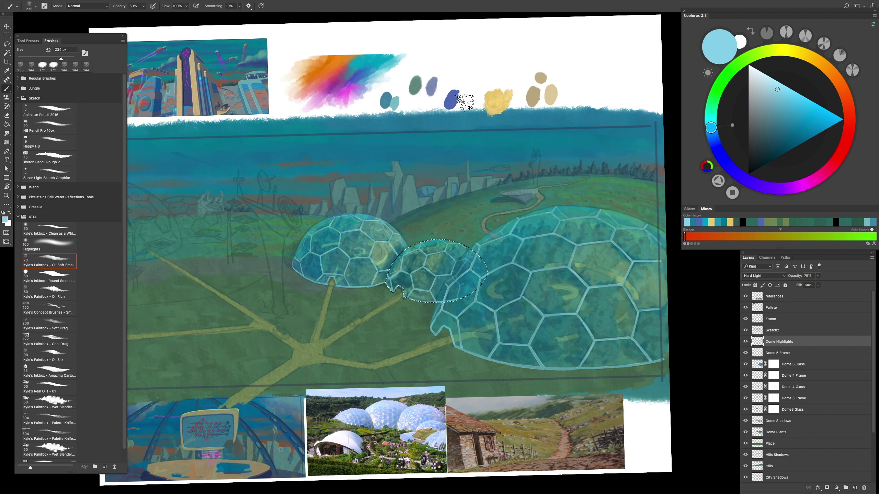
scroll(440, 243, down, 2)
Step: Clear the middle dome selection, switch to the Lasso tool, and check the Dome Shadows layer
key(ctrl+d)
key(l)
scroll(441, 199, up, 3)
scroll(450, 243, down, 2)
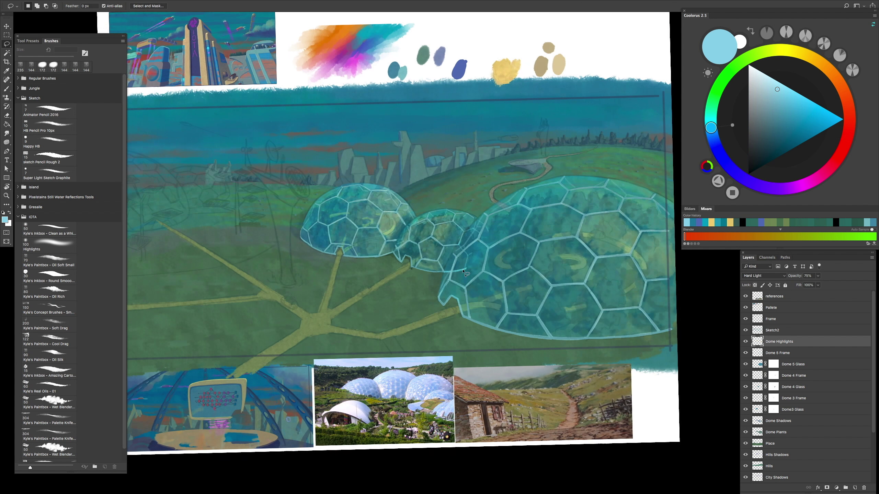
scroll(457, 294, up, 3)
scroll(462, 308, down, 1)
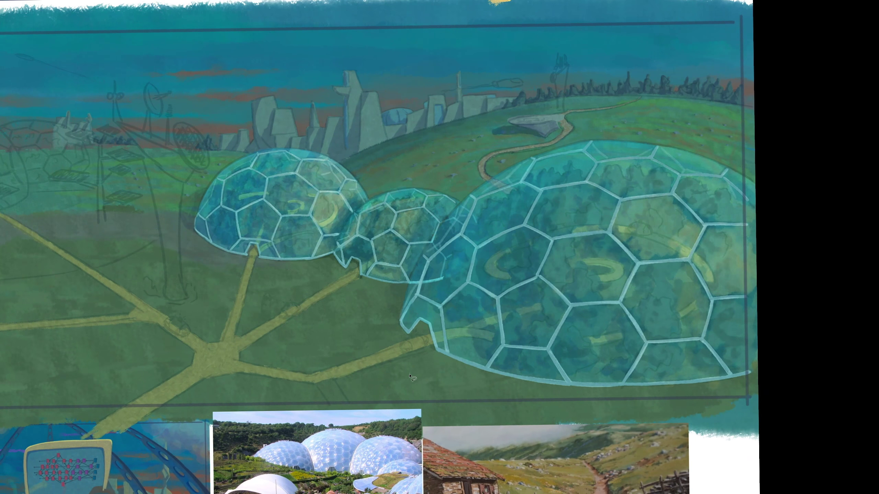
scroll(462, 308, up, 2)
scroll(485, 312, down, 2)
click(756, 421)
scroll(457, 380, down, 1)
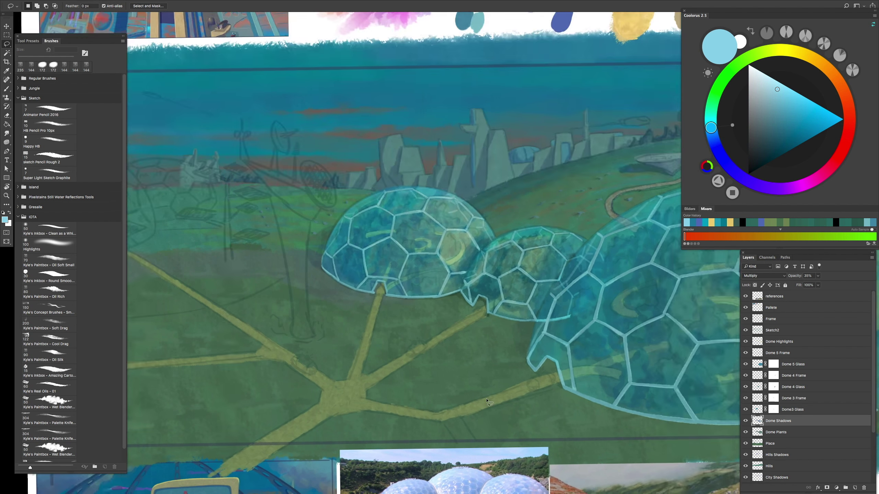
scroll(478, 328, up, 2)
scroll(476, 329, down, 1)
scroll(476, 329, down, 4)
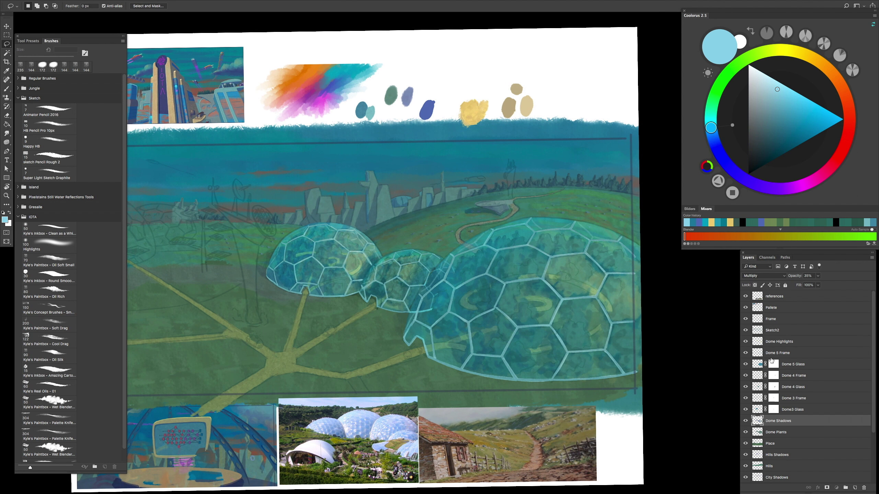
Step: On Dome Highlights, set up the soft oil brush in warm yellow at 20% opacity, about 142 px
click(779, 342)
click(48, 261)
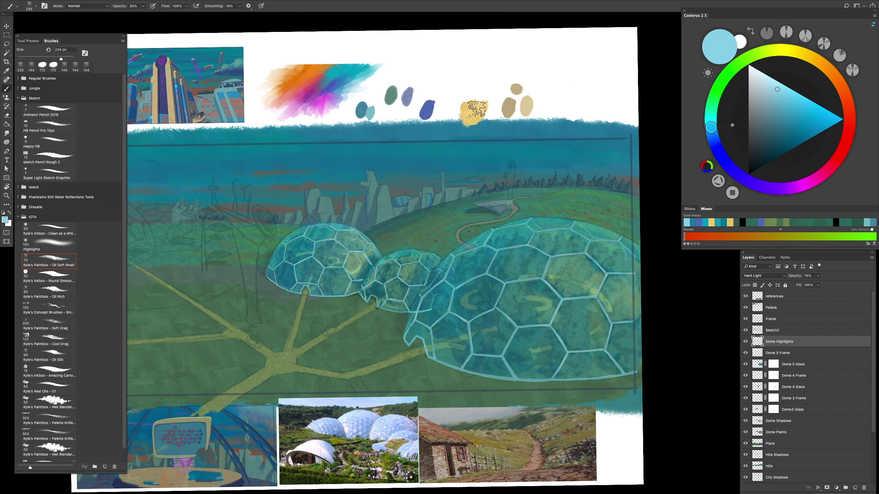
alt+click(474, 111)
scroll(575, 277, up, 3)
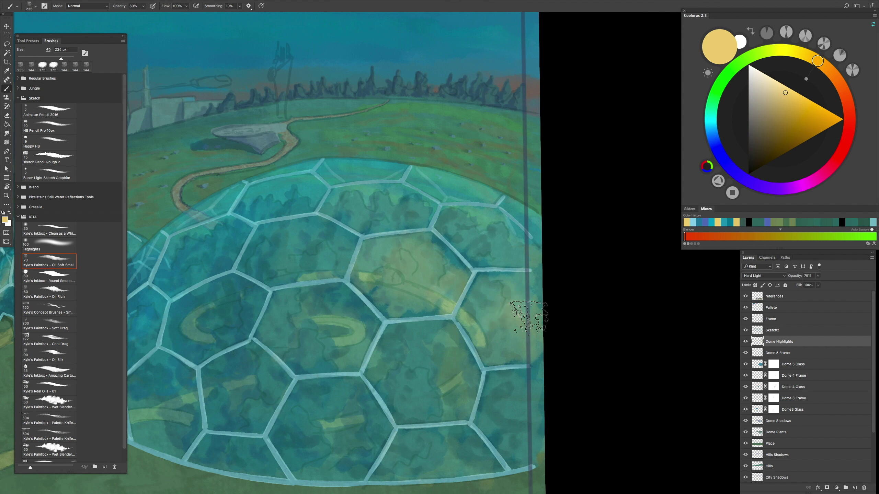
scroll(416, 313, down, 3)
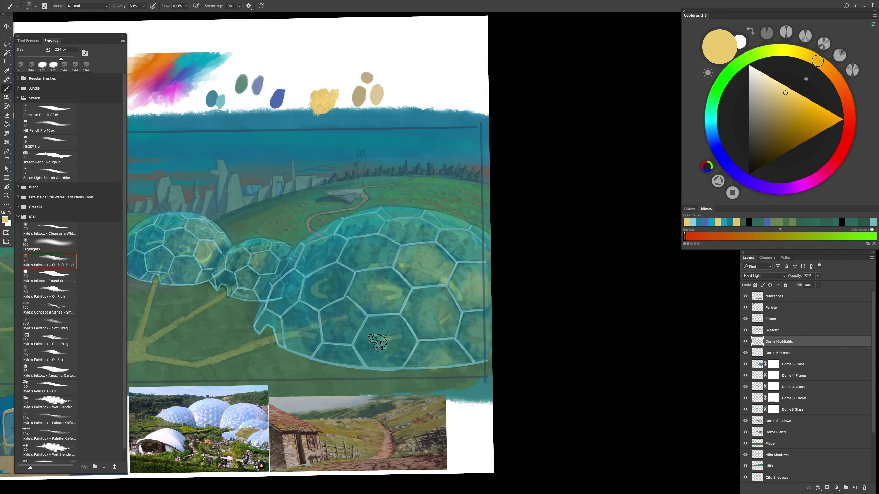
scroll(452, 219, up, 3)
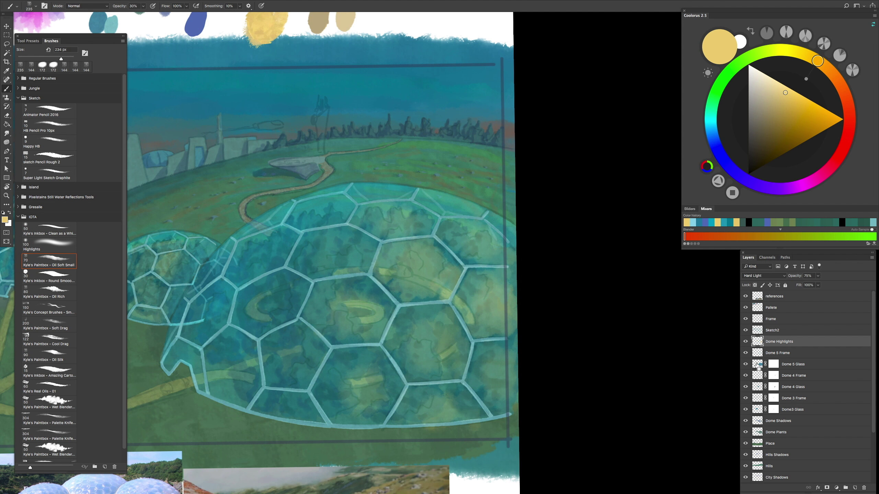
key(2)
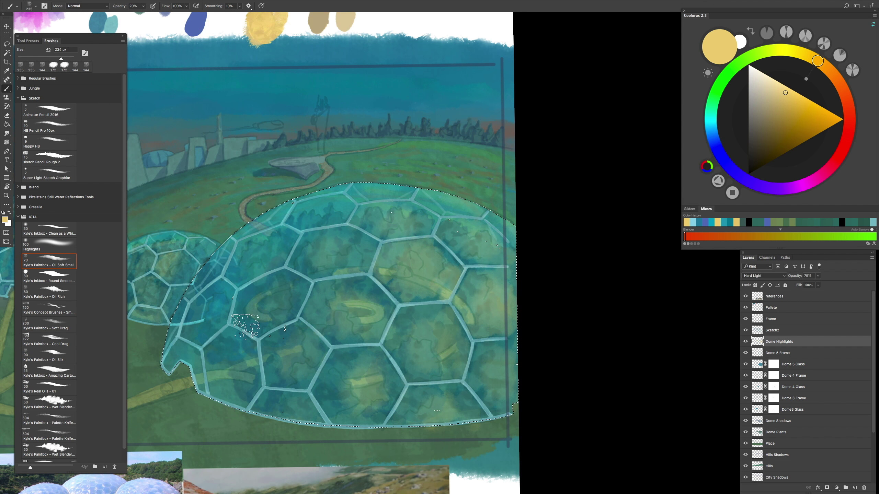
scroll(293, 388, down, 2)
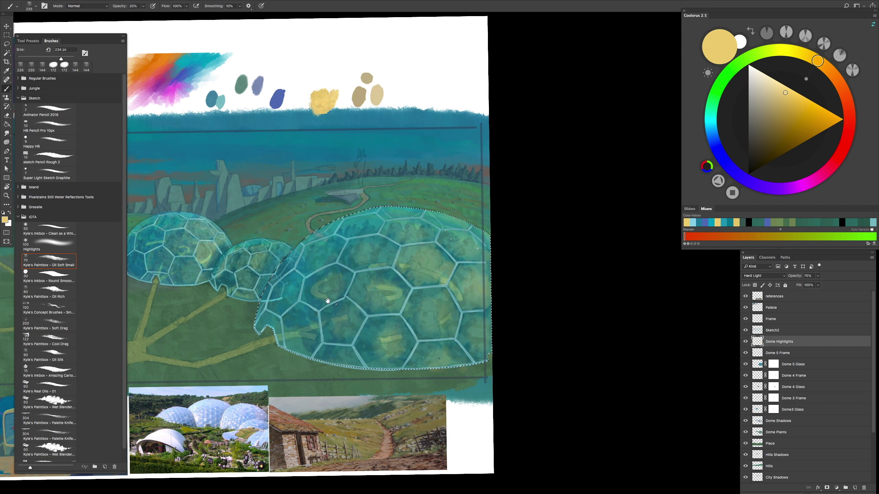
scroll(421, 250, up, 3)
drag(421, 251, 398, 253)
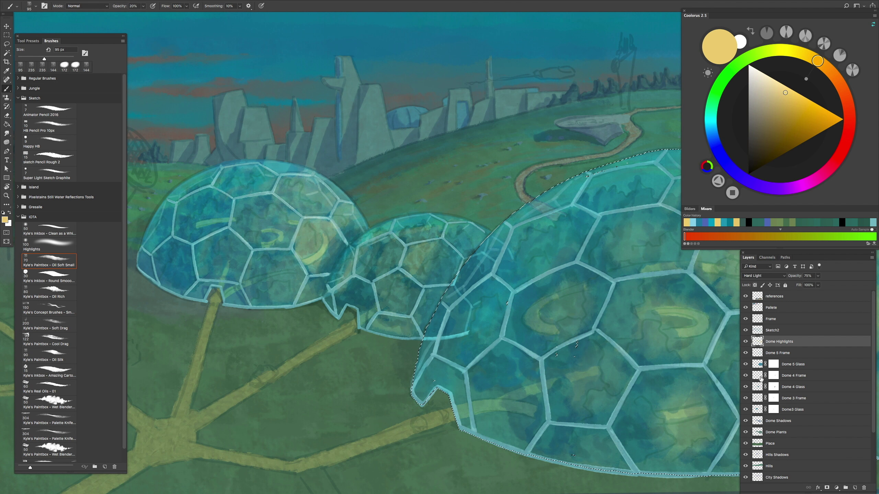
Step: Paint yellow highlights inside the middle dome's outline selection, then deselect and return to the Lasso
ctrl+click(758, 386)
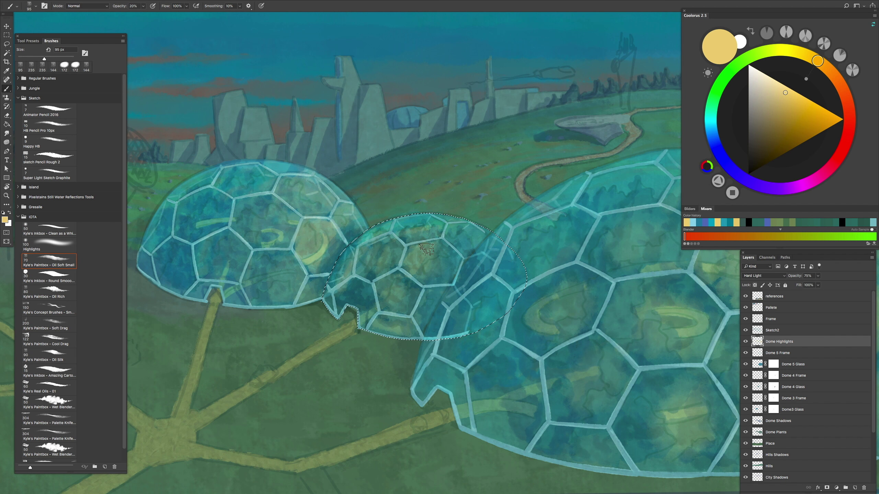
scroll(458, 235, down, 2)
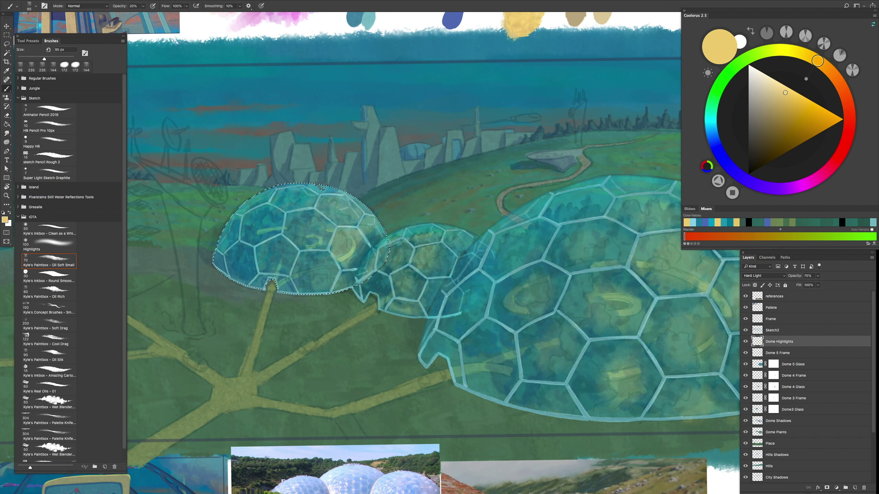
scroll(411, 214, down, 3)
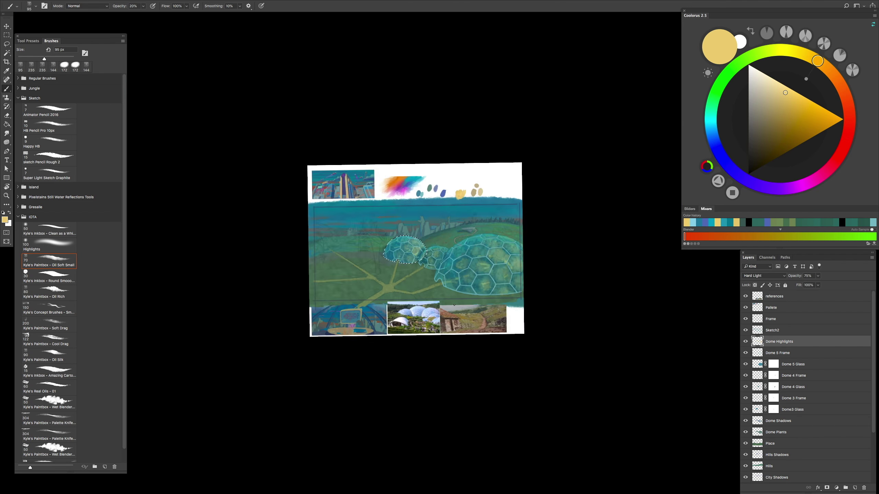
scroll(386, 212, up, 2)
key(ctrl+d)
key(l)
scroll(377, 211, down, 2)
scroll(413, 208, up, 3)
Step: Look over the dome highlights and select the Dome 5 Glass layer
scroll(411, 206, down, 3)
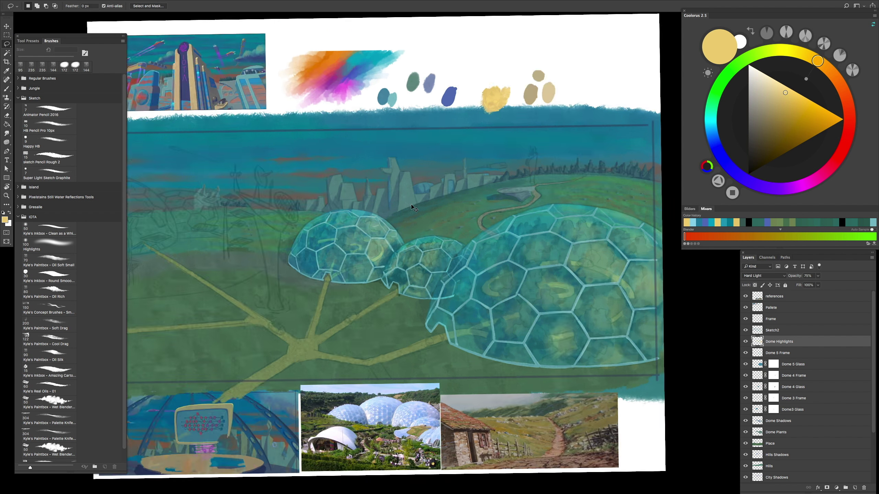
scroll(411, 207, up, 4)
scroll(411, 208, down, 2)
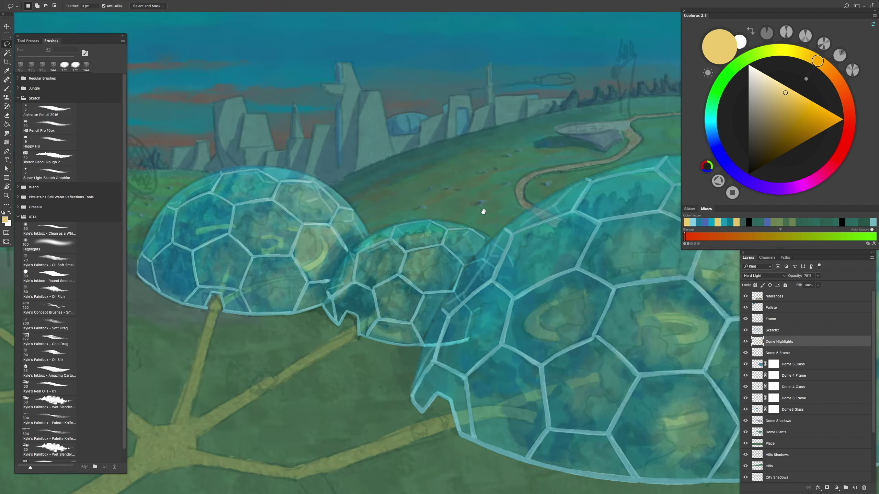
scroll(481, 208, up, 5)
scroll(481, 208, down, 6)
scroll(408, 276, up, 4)
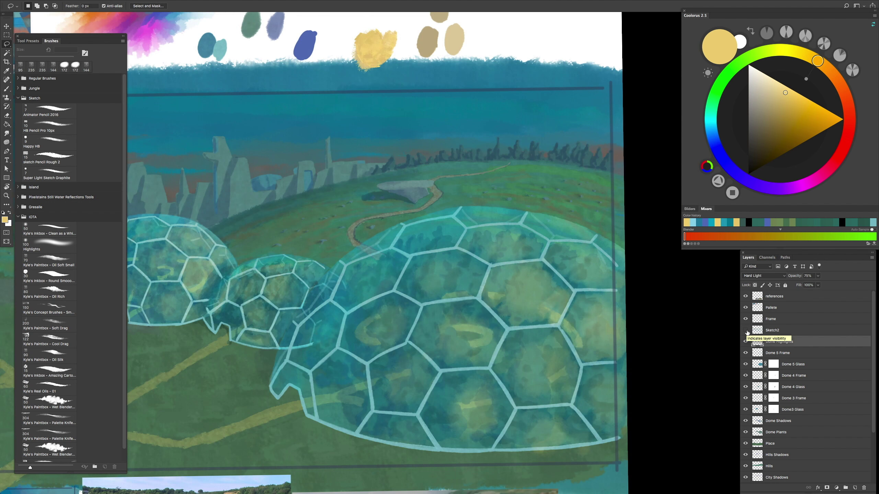
scroll(643, 338, down, 1)
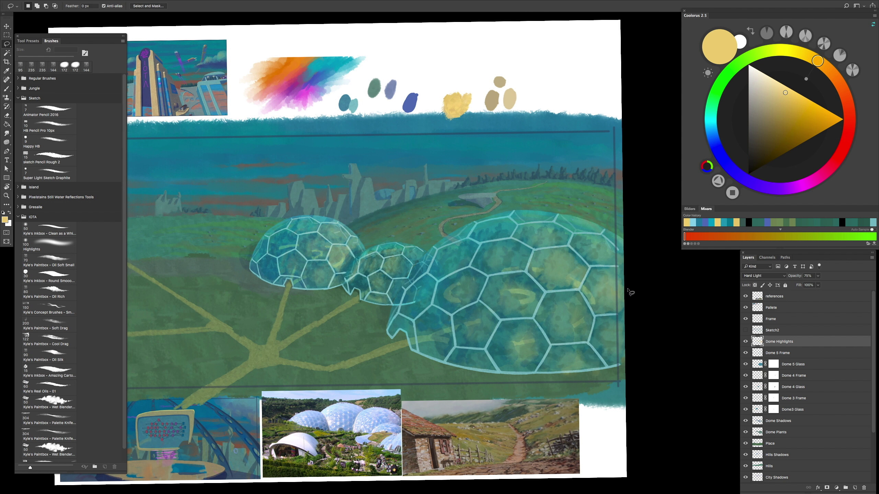
scroll(471, 270, up, 3)
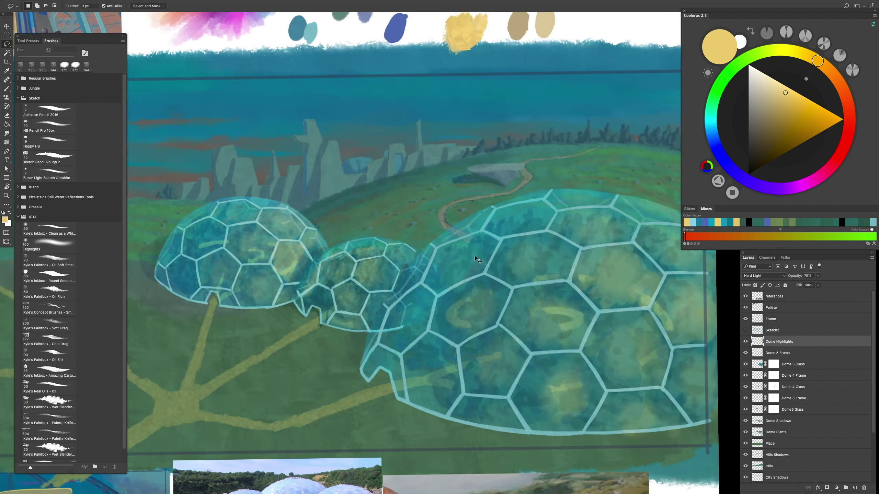
scroll(468, 283, down, 2)
scroll(470, 285, up, 3)
scroll(473, 291, down, 4)
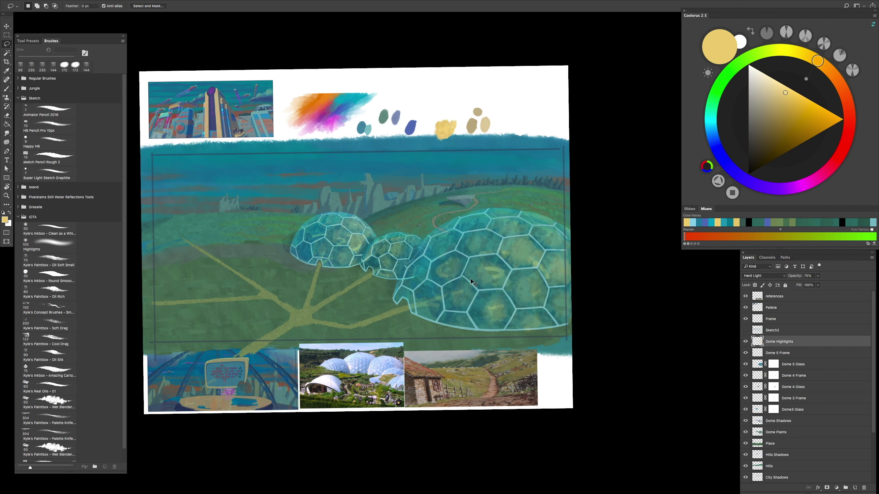
scroll(474, 298, up, 3)
scroll(479, 309, down, 1)
click(792, 364)
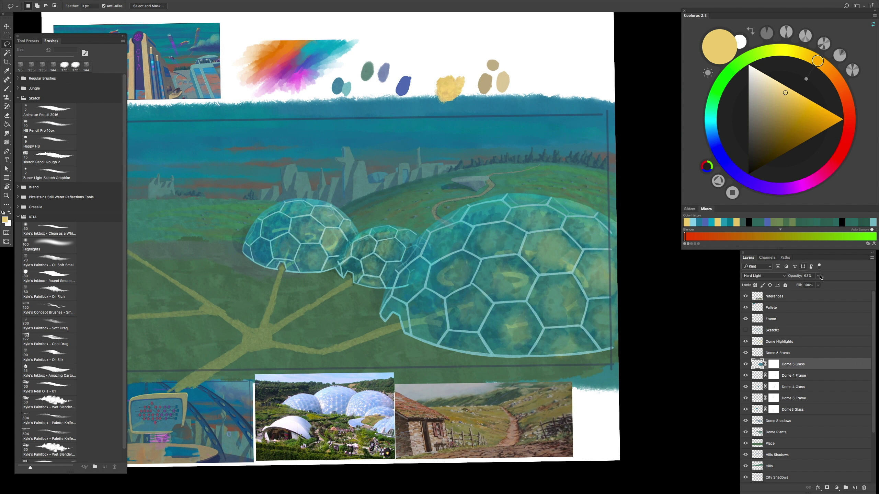
Step: Raise Dome 5 Glass opacity to 97% and step down through Dome 4 and Dome3 Glass layers
drag(827, 286, 821, 287)
click(760, 384)
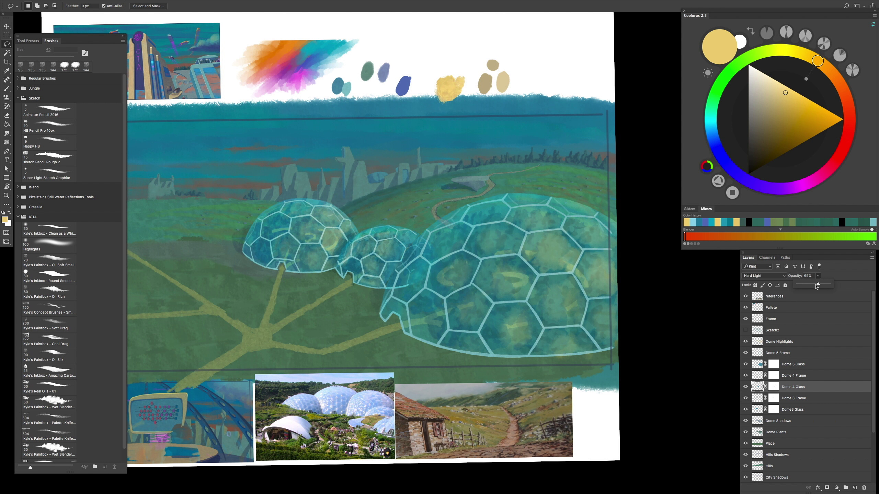
key(alt+bracketleft)
key(alt+bracketleft)
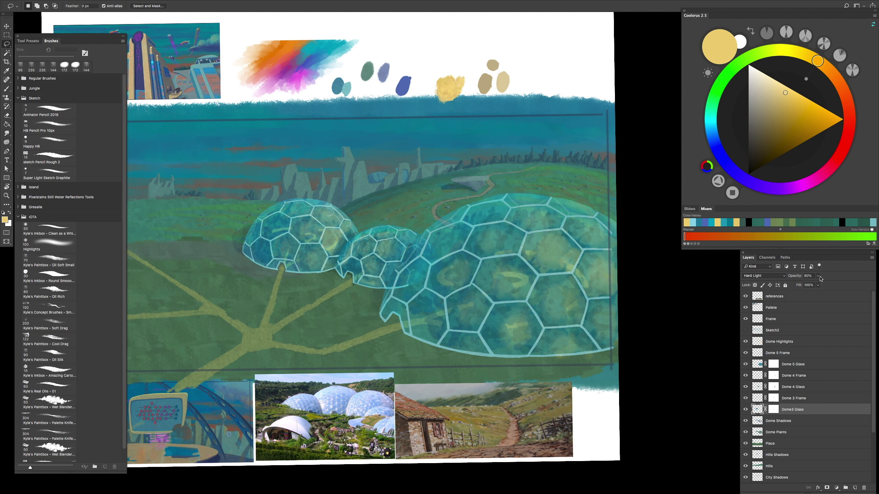
scroll(443, 247, down, 3)
scroll(443, 248, up, 5)
key(alt+bracketleft)
scroll(554, 289, up, 4)
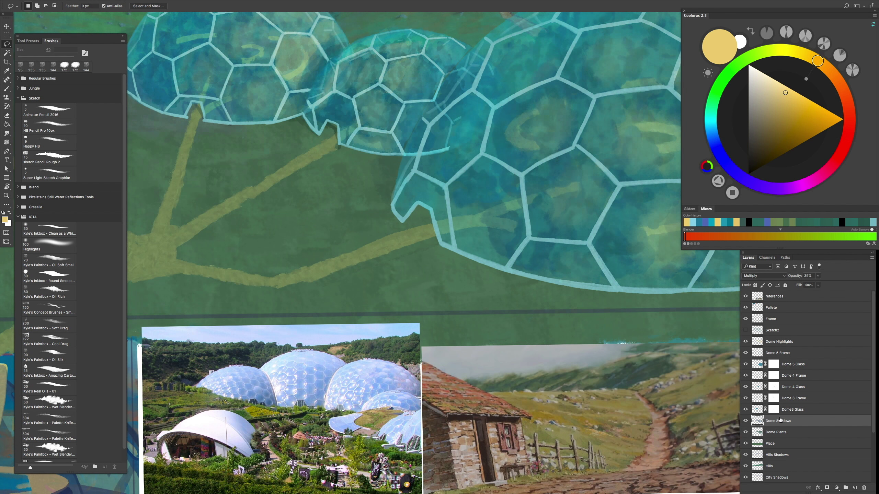
scroll(554, 289, down, 3)
Step: Set the brush to the blue swatch colour at 45 px, with the lower dome edges in view
key(b)
alt+click(444, 45)
scroll(534, 354, up, 3)
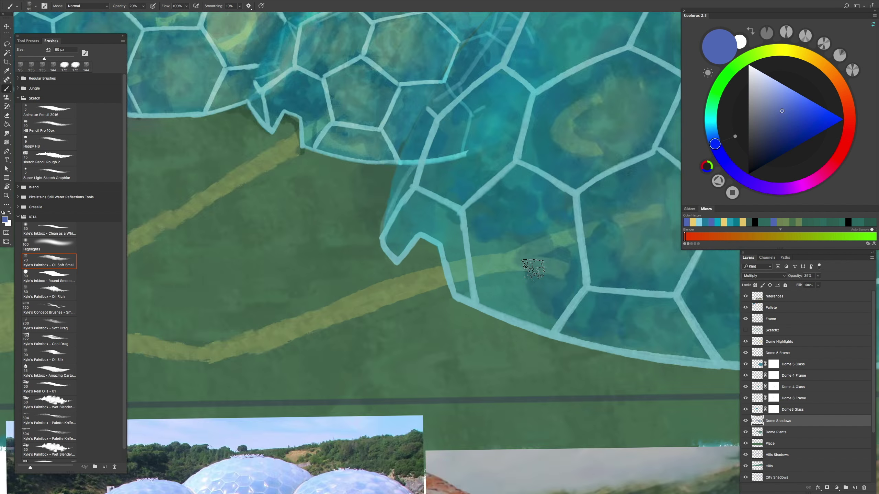
key(bracketleft)
key(bracketleft)
key(bracketleft)
key(bracketleft)
key(bracketleft)
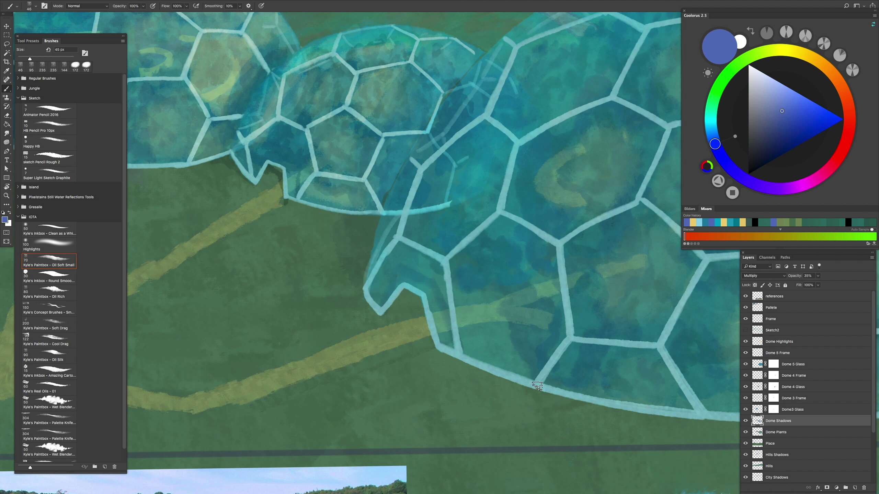
drag(423, 259, 423, 285)
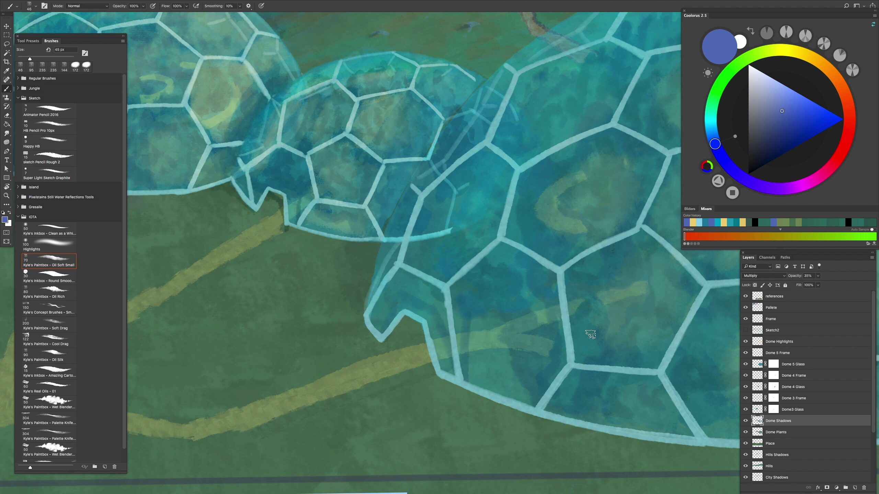
scroll(451, 319, up, 3)
scroll(467, 313, down, 4)
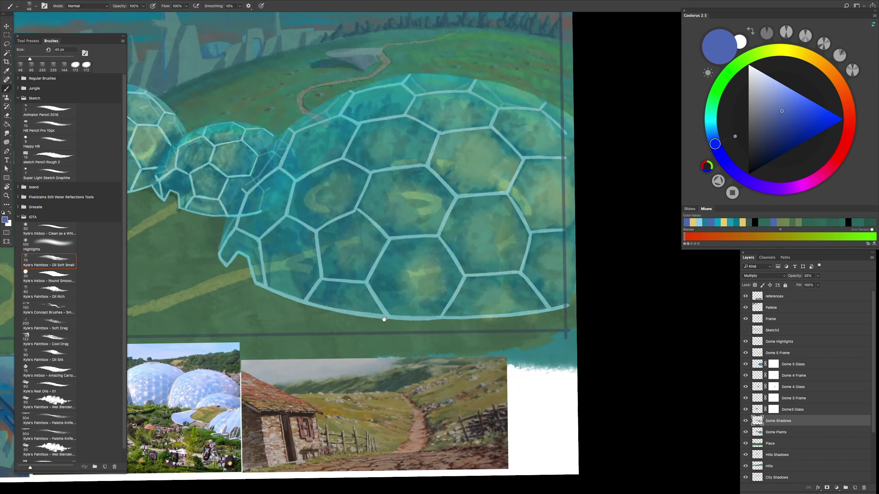
scroll(460, 308, up, 4)
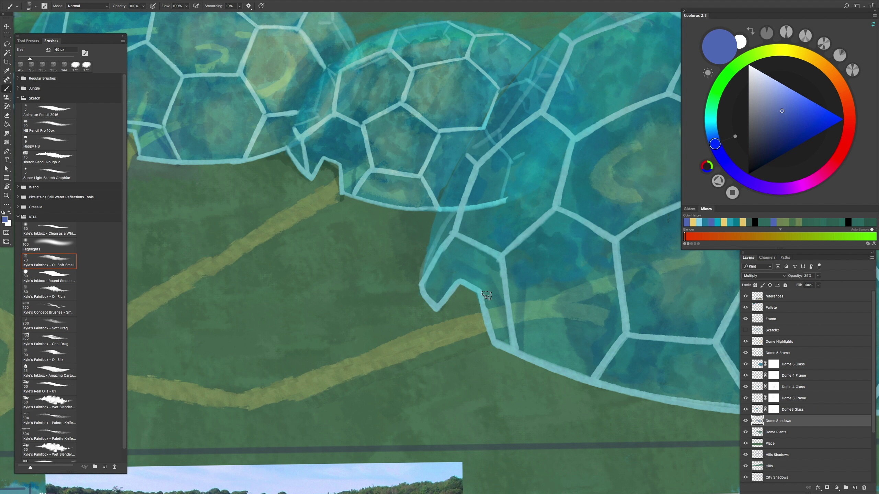
scroll(488, 297, down, 4)
scroll(473, 275, up, 4)
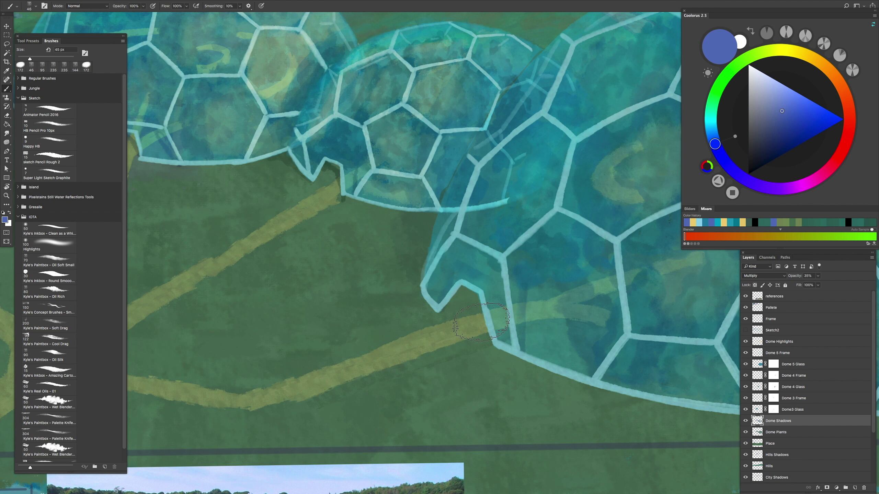
Step: Paint a shadow along the large dome's lower edge
drag(473, 288, 497, 335)
scroll(481, 292, down, 4)
scroll(477, 294, up, 4)
scroll(467, 301, down, 4)
scroll(457, 308, up, 3)
scroll(457, 308, up, 2)
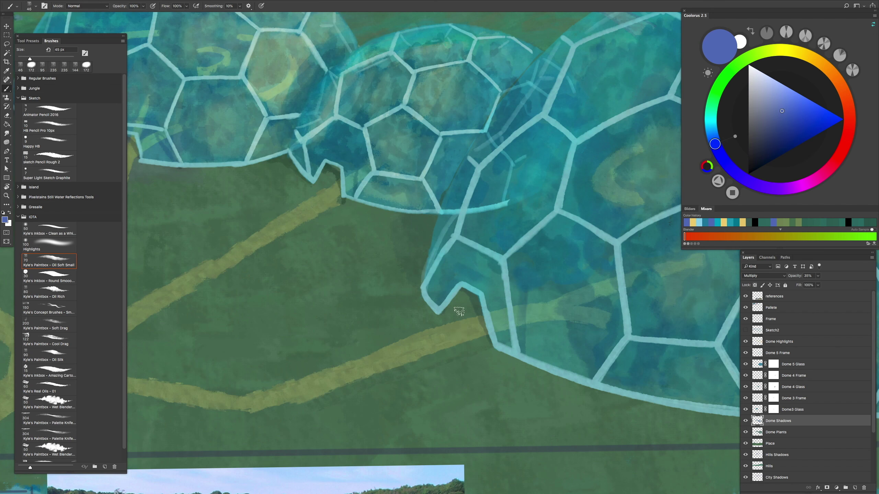
Step: Paint soft shadows under the dome edges with a 136 px brush at 70% opacity
key(3)
mouse_move(460, 305)
mouse_down()
mouse_move(402, 221)
mouse_move(398, 235)
mouse_move(412, 196)
mouse_up()
key(7)
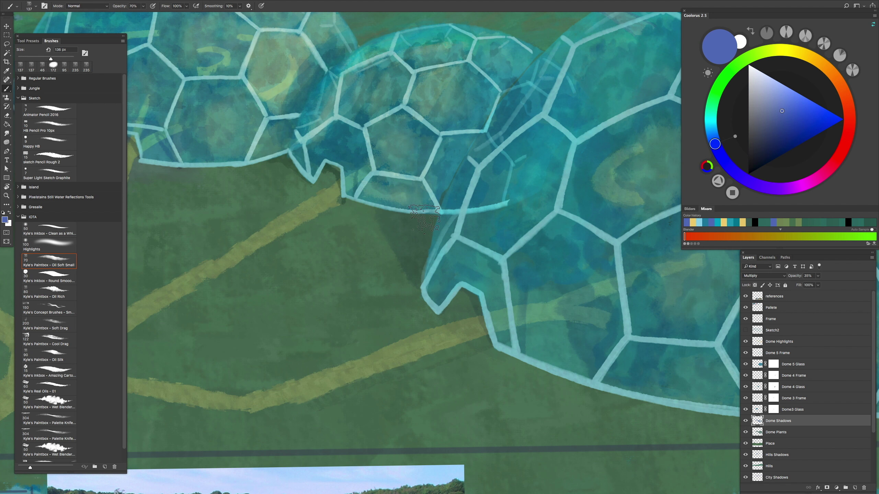
scroll(411, 197, down, 4)
scroll(438, 199, up, 3)
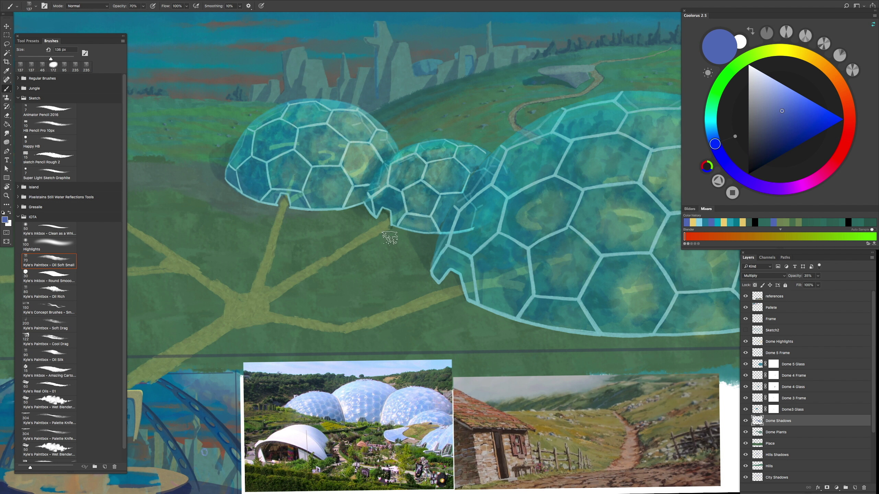
scroll(440, 247, down, 4)
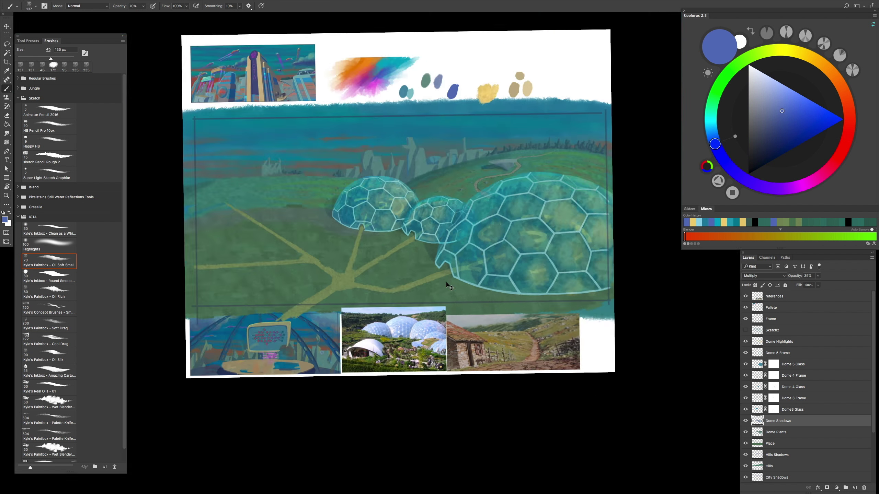
scroll(432, 235, up, 3)
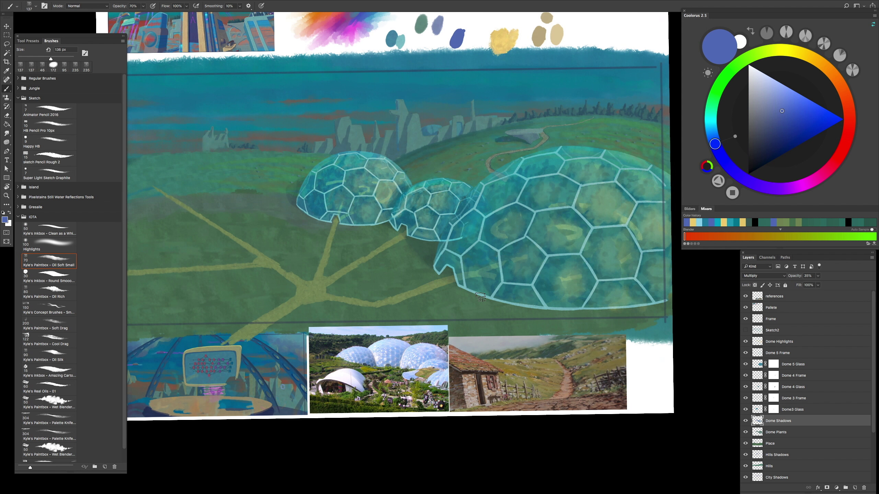
scroll(480, 296, down, 1)
scroll(381, 294, up, 4)
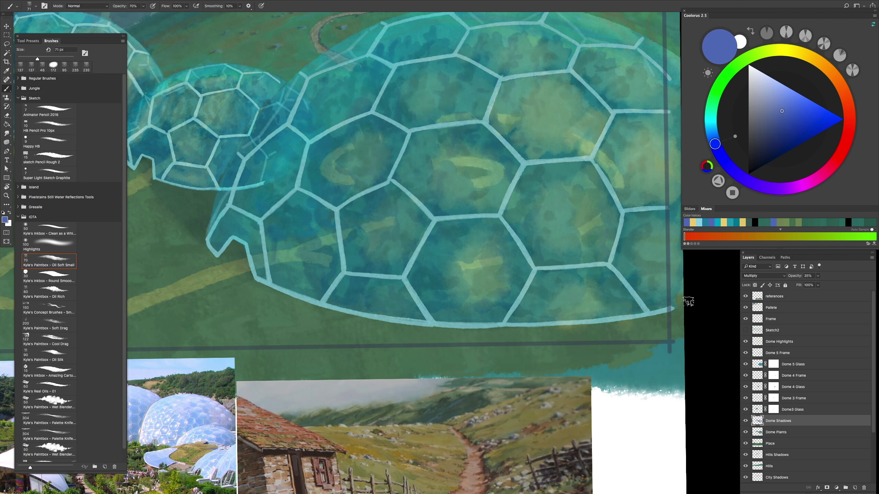
scroll(470, 333, down, 5)
scroll(471, 333, up, 1)
scroll(471, 333, down, 1)
scroll(463, 332, up, 5)
scroll(461, 332, down, 5)
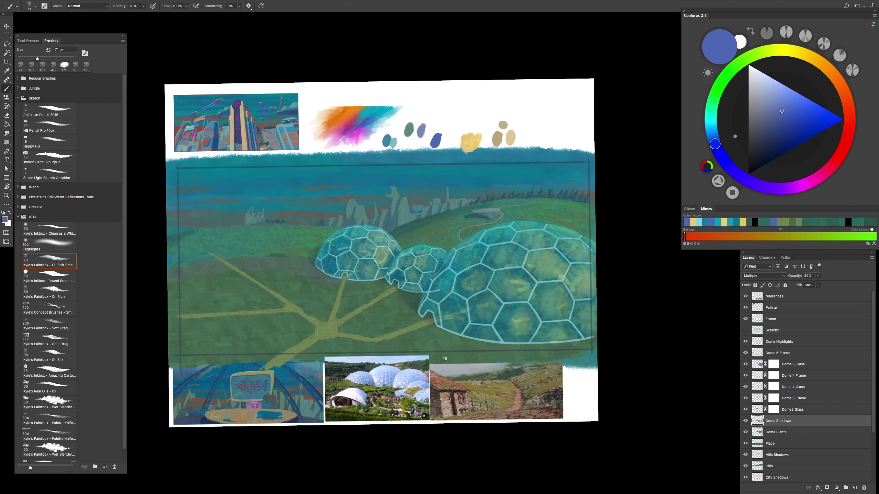
Step: Strengthen the Dome Highlights layer to 82% opacity and zoom in to check the domes
click(783, 343)
drag(805, 288, 821, 285)
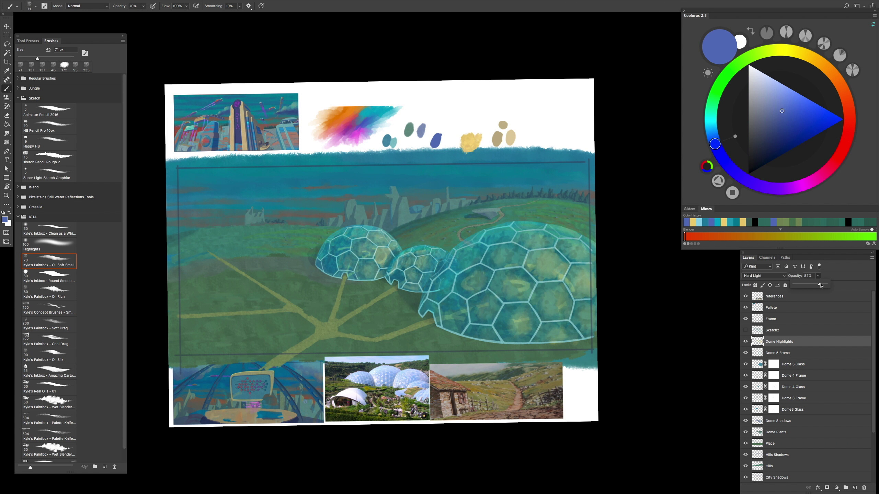
key(ctrl+plus)
scroll(622, 301, down, 5)
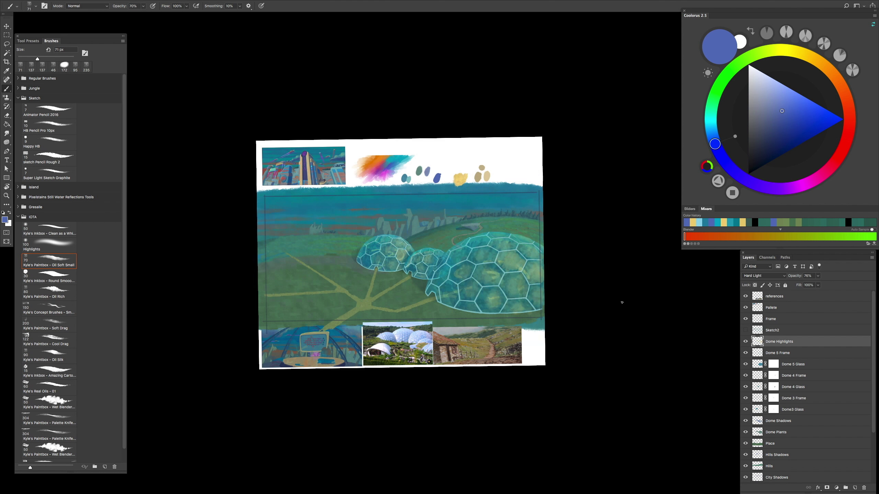
scroll(619, 304, up, 5)
scroll(619, 304, down, 5)
scroll(608, 354, up, 3)
scroll(607, 354, up, 4)
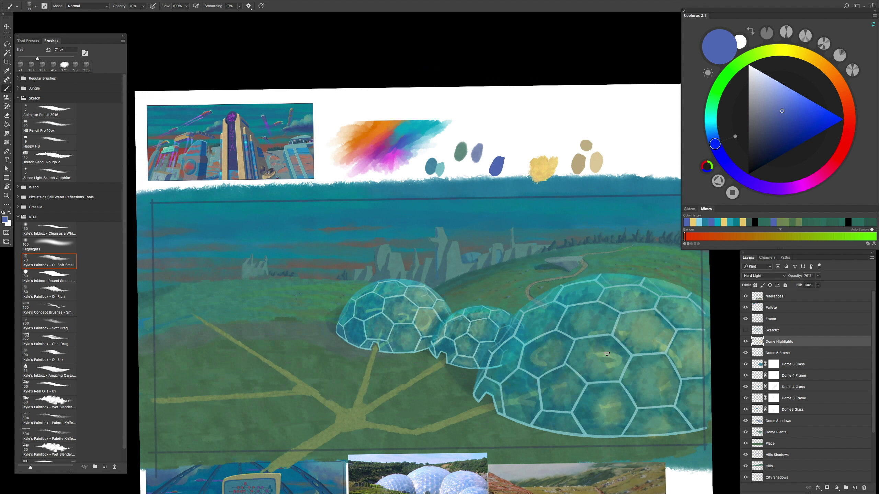
scroll(598, 343, down, 3)
scroll(593, 334, up, 4)
scroll(593, 334, down, 5)
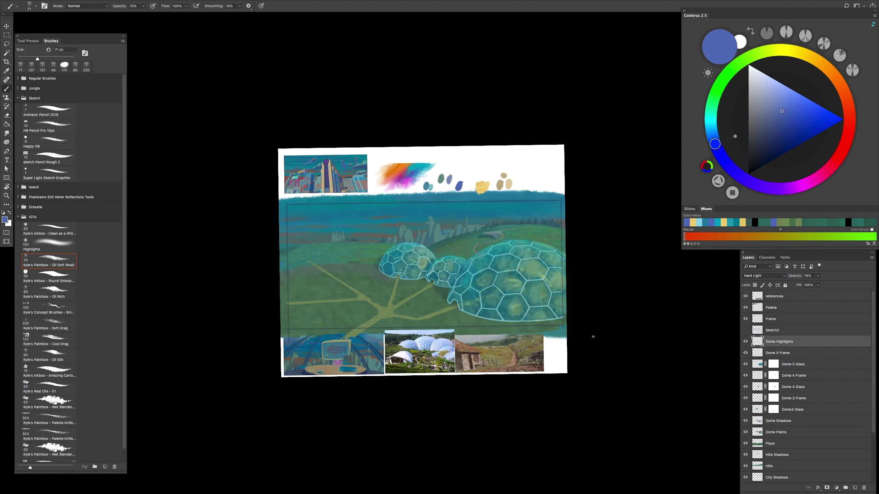
scroll(592, 335, up, 2)
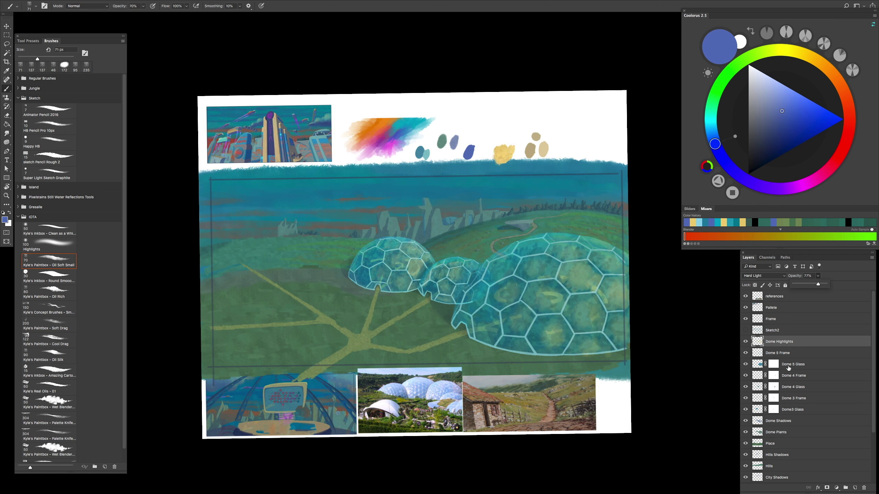
Step: Try Multiply blending on Dome 5 Glass, then set it back to Hard Light
click(792, 398)
click(791, 365)
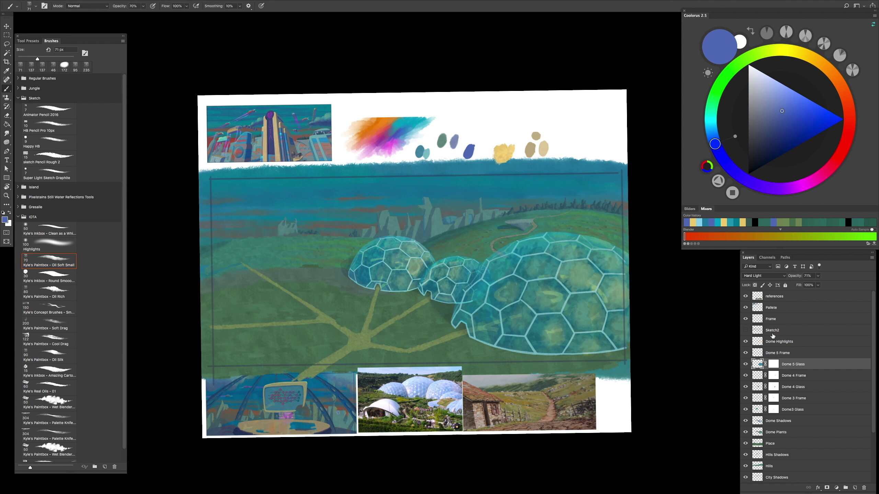
click(763, 276)
click(770, 245)
click(768, 275)
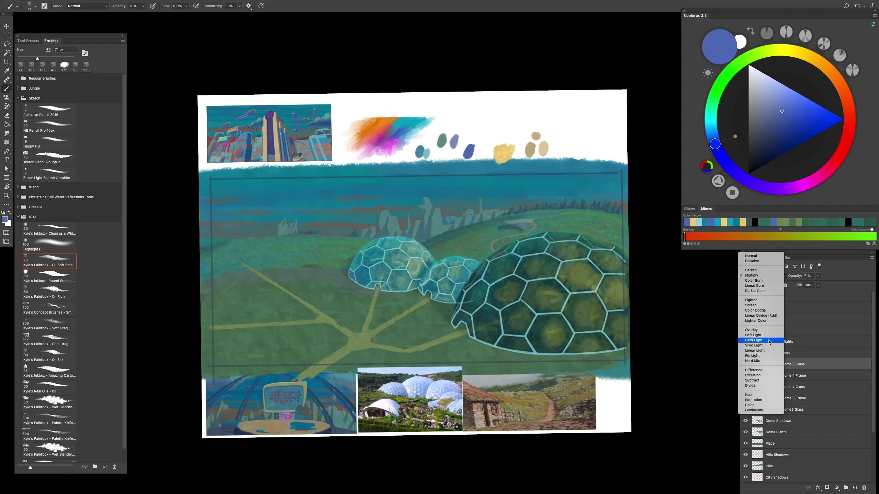
click(761, 342)
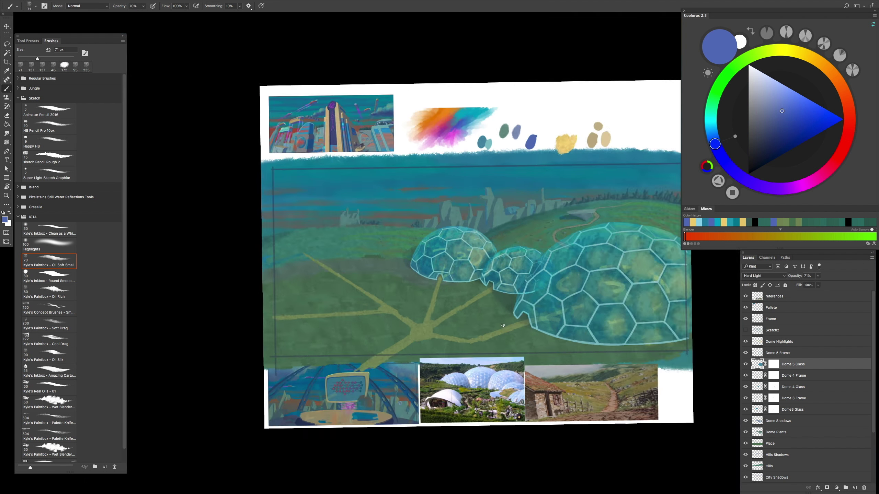
Step: Show the Sketch2 pencil sketch of the weather tower
scroll(503, 325, up, 1)
click(746, 330)
scroll(537, 349, up, 2)
scroll(537, 349, down, 1)
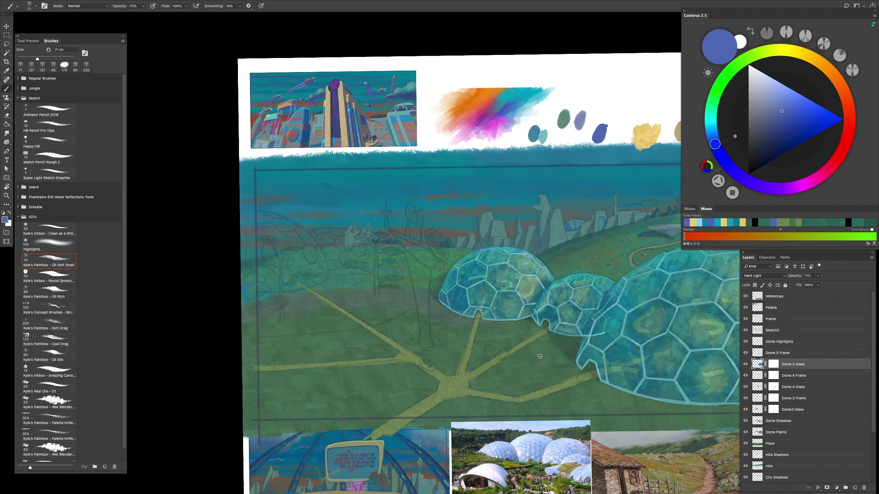
scroll(539, 357, down, 2)
scroll(533, 355, up, 3)
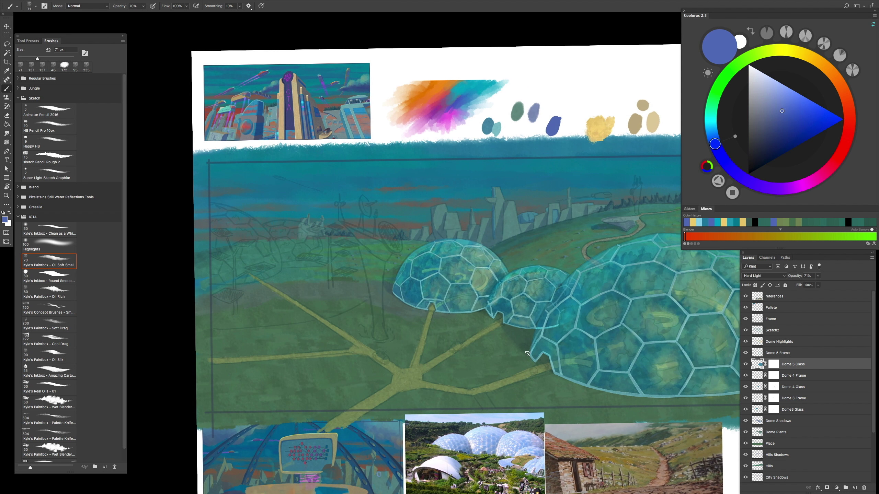
scroll(551, 295, down, 3)
drag(548, 305, 526, 325)
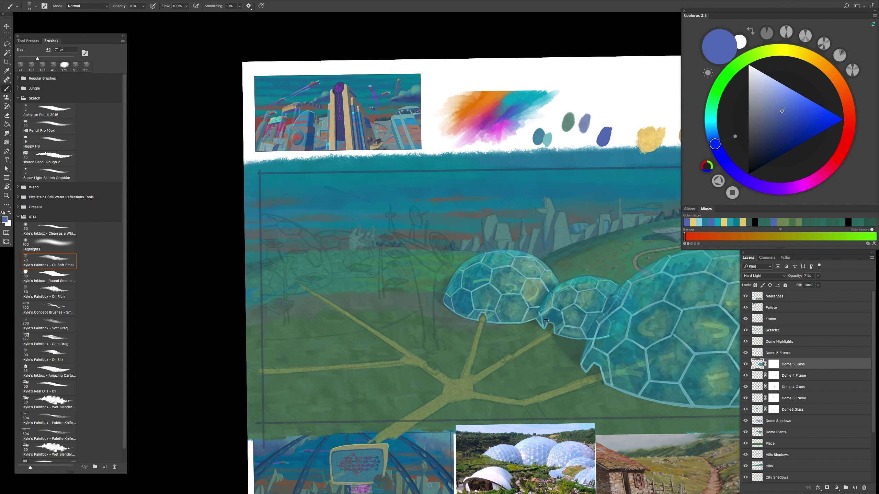
scroll(519, 300, down, 1)
scroll(519, 300, up, 2)
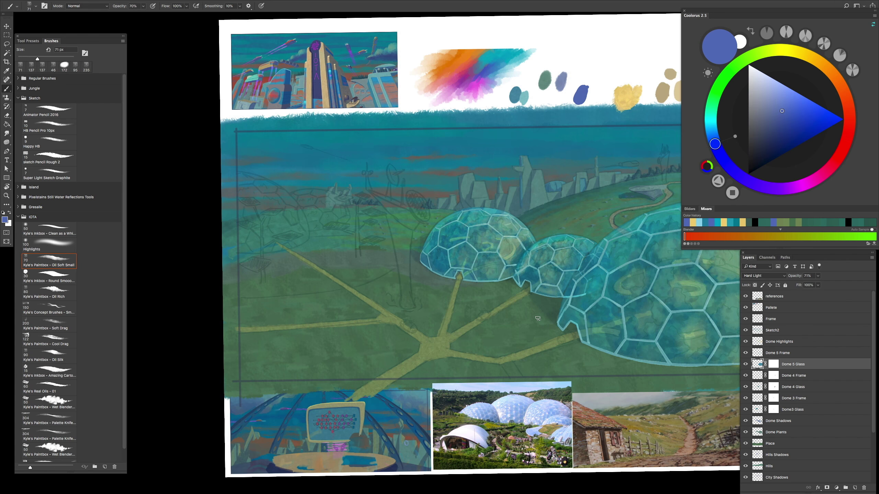
scroll(551, 318, right, 2)
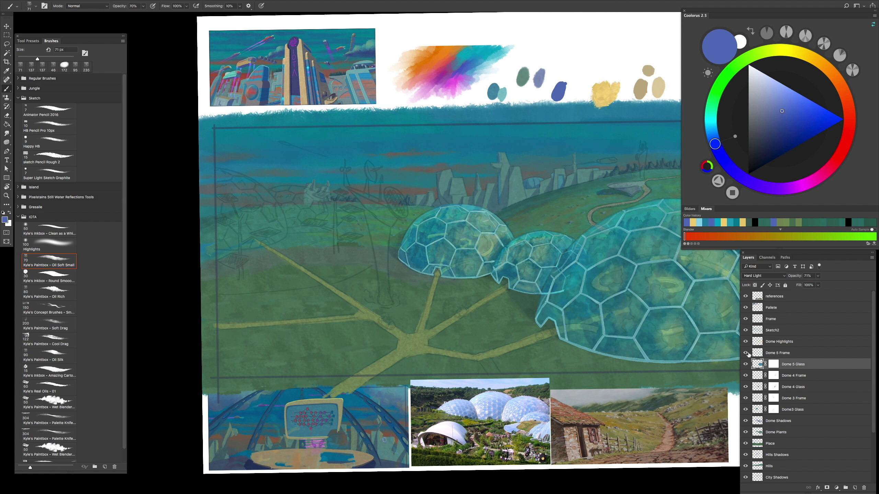
Step: Add a new layer named 'Weather' above Dome 5 Glass
click(745, 330)
key(ctrl+plus)
key(ctrl+shift+alt+n)
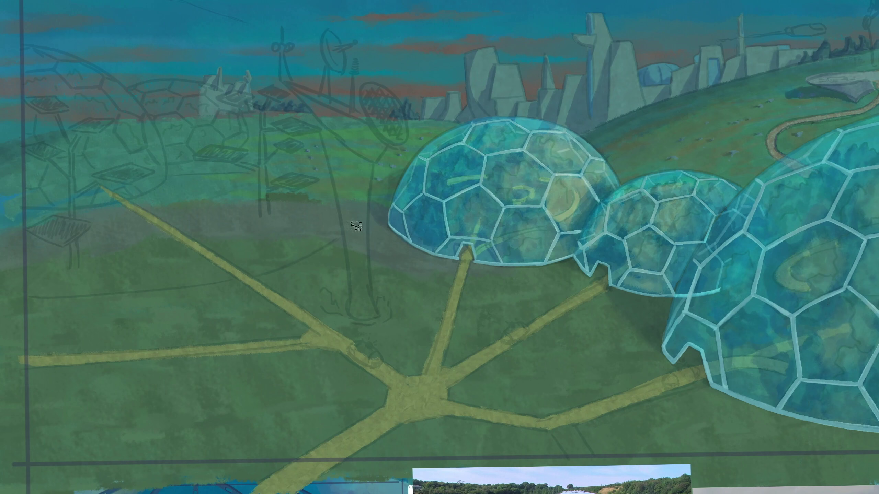
Step: Paint the tower trunk in light grey down to the ground, undoing a stray stroke and filling the upper fork
drag(358, 173, 361, 311)
alt+click(373, 232)
drag(341, 171, 362, 316)
key(ctrl+z)
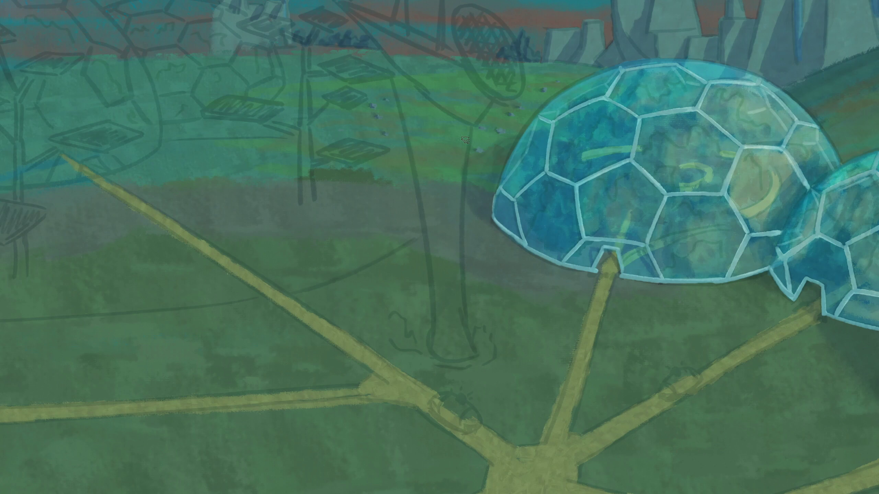
mouse_move(419, 223)
mouse_down()
mouse_move(433, 298)
mouse_move(467, 352)
mouse_move(446, 259)
mouse_move(464, 351)
mouse_up()
mouse_move(451, 184)
mouse_down()
mouse_move(453, 258)
mouse_move(441, 351)
mouse_move(450, 325)
mouse_up()
scroll(436, 242, up, 3)
drag(402, 154, 434, 329)
mouse_move(431, 331)
mouse_down()
mouse_move(419, 216)
mouse_move(467, 222)
mouse_move(457, 349)
mouse_up()
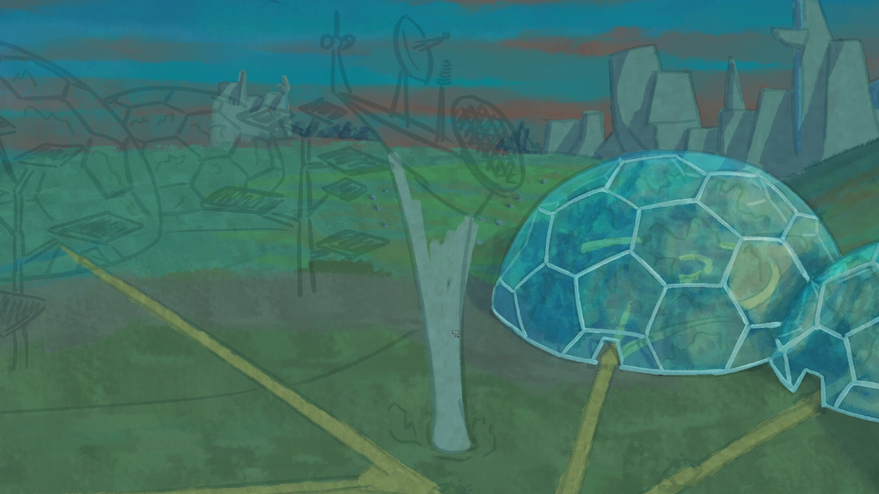
mouse_move(435, 205)
mouse_down()
mouse_move(423, 226)
mouse_move(450, 220)
mouse_up()
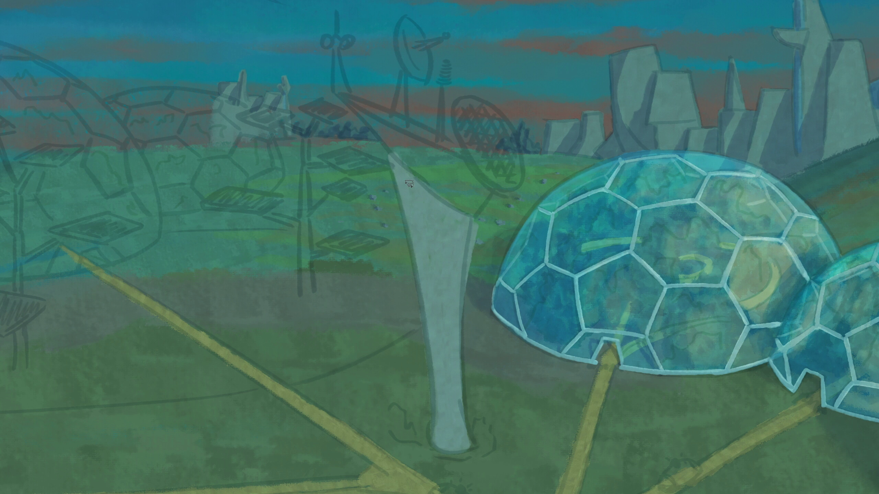
Step: Paint a lighter grey-teal over the trunk's right side on a rotated, zoomed view
key(Tab)
key(ctrl+minus)
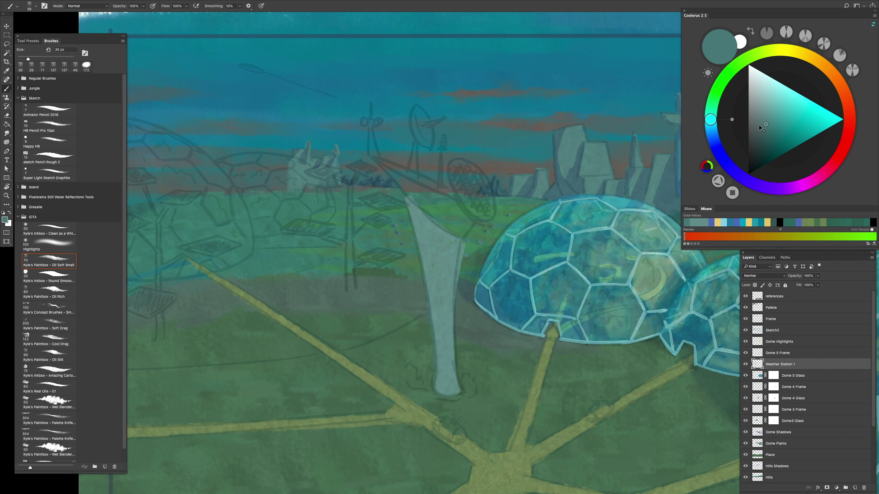
click(762, 116)
key(r)
drag(357, 269, 476, 197)
key(ctrl+plus)
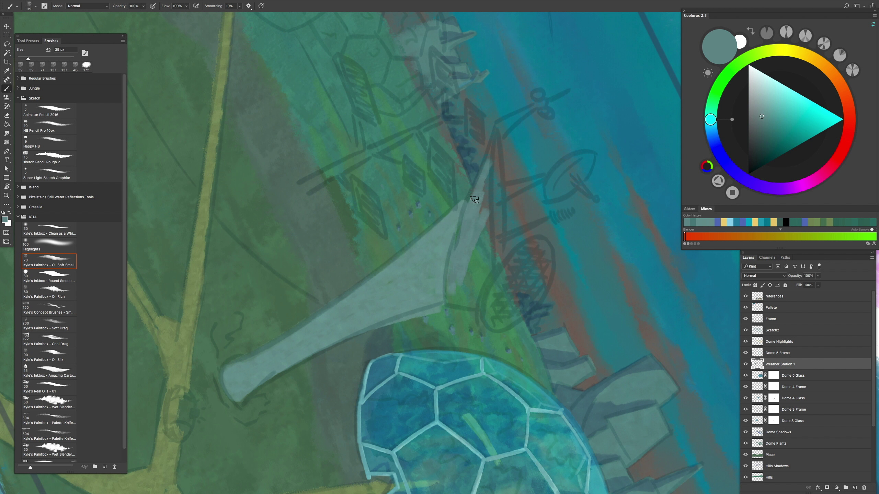
mouse_move(484, 196)
mouse_down()
mouse_move(467, 298)
mouse_move(498, 187)
mouse_move(473, 233)
mouse_up()
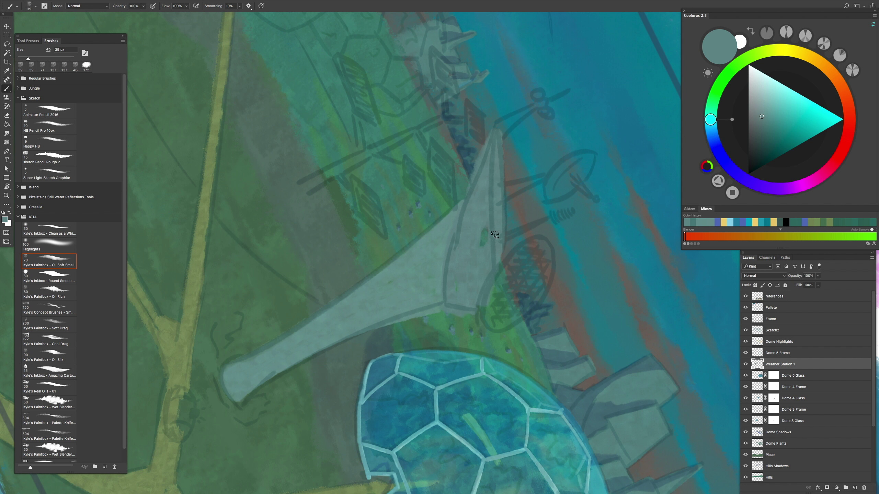
key(h)
click(482, 257)
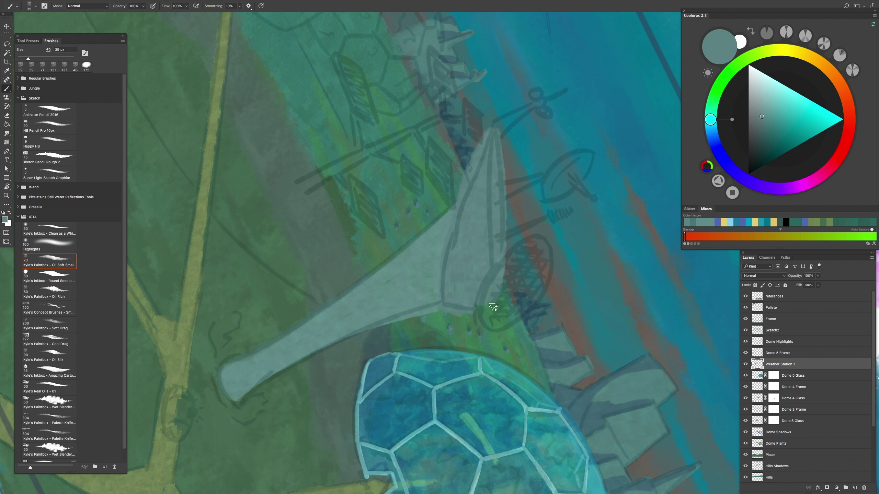
Step: Widen the trunk's lower end with a 24 px brush and name the layer Weather Station 1
scroll(493, 307, up, 3)
key(bracketleft)
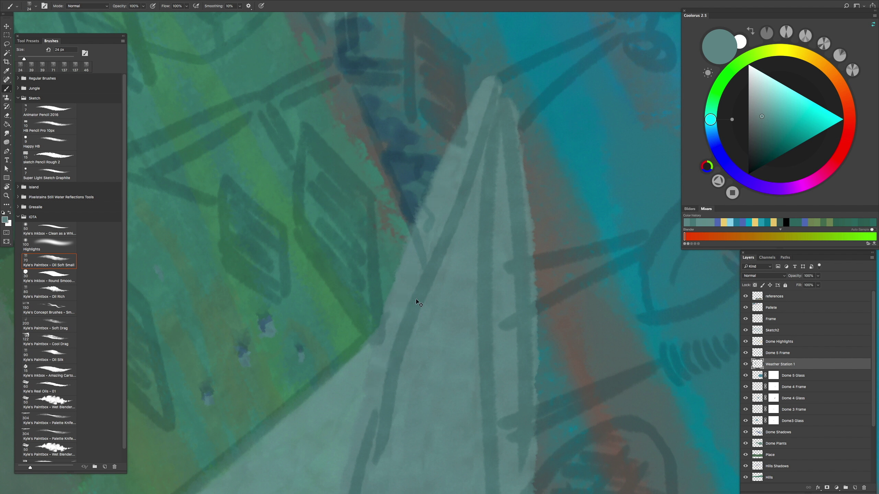
drag(418, 303, 487, 99)
drag(501, 252, 270, 402)
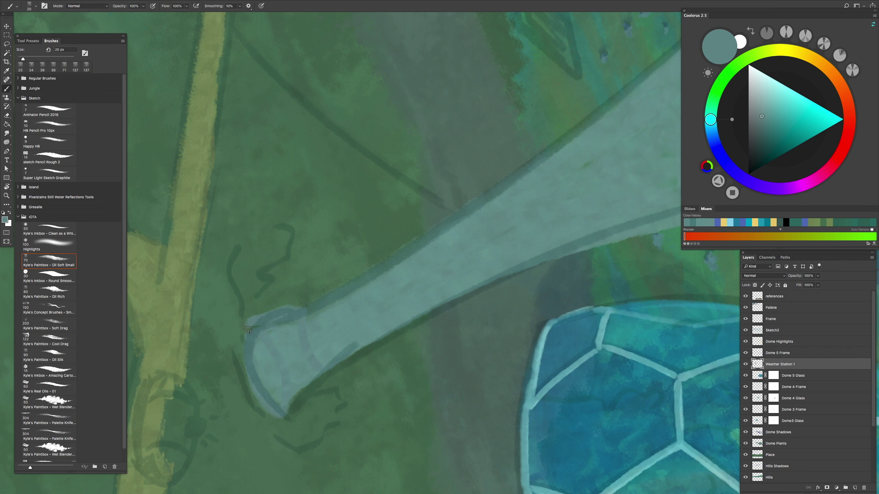
key(ctrl+z)
key(ctrl+z)
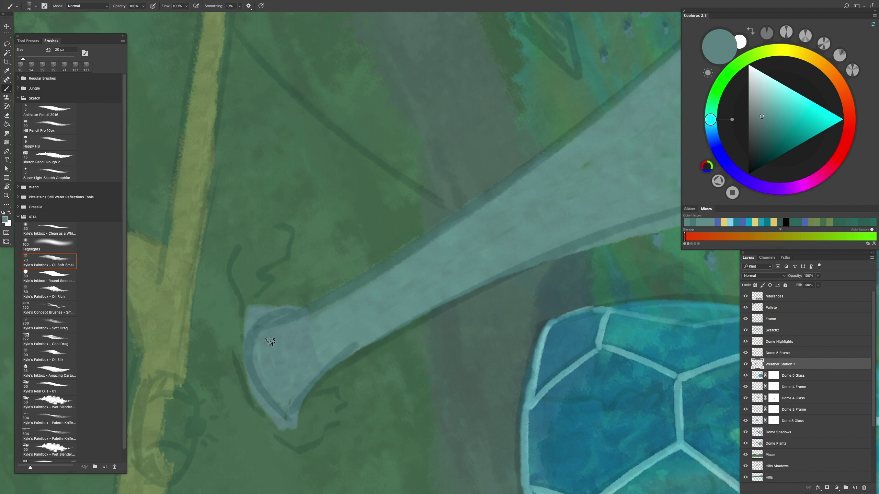
drag(269, 342, 244, 374)
drag(297, 337, 450, 238)
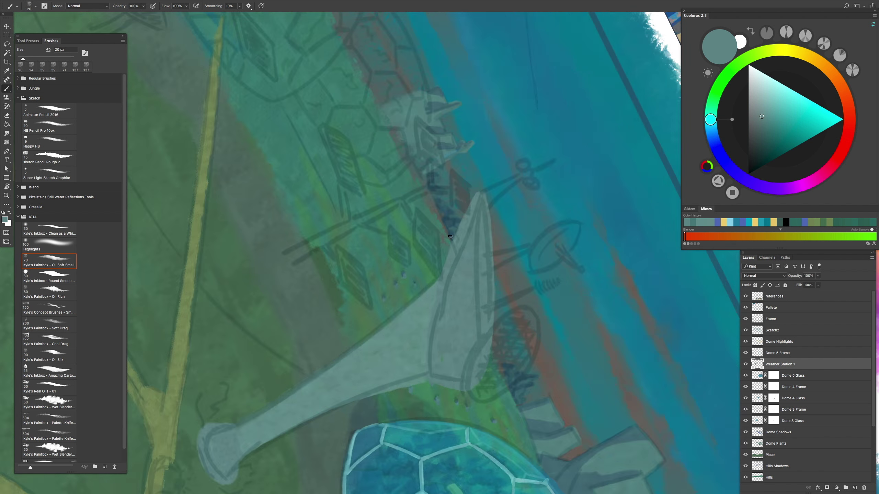
key(ctrl+minus)
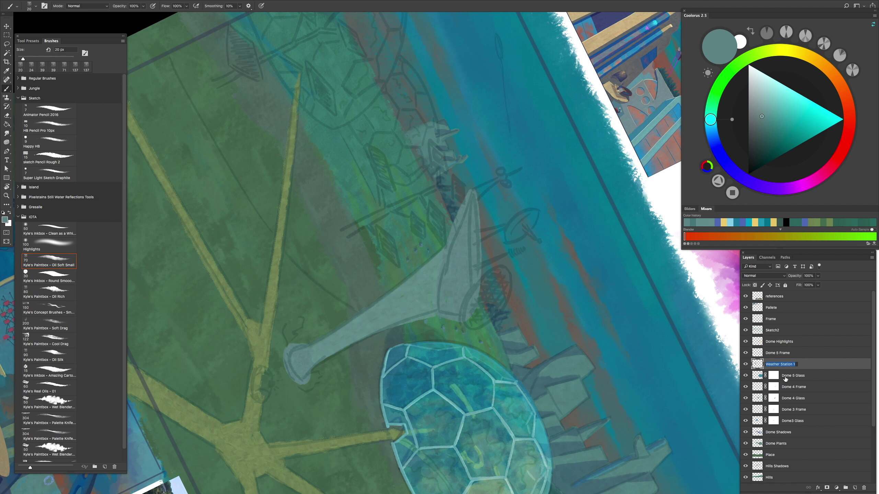
key(Return)
key(ctrl+shift+alt+n)
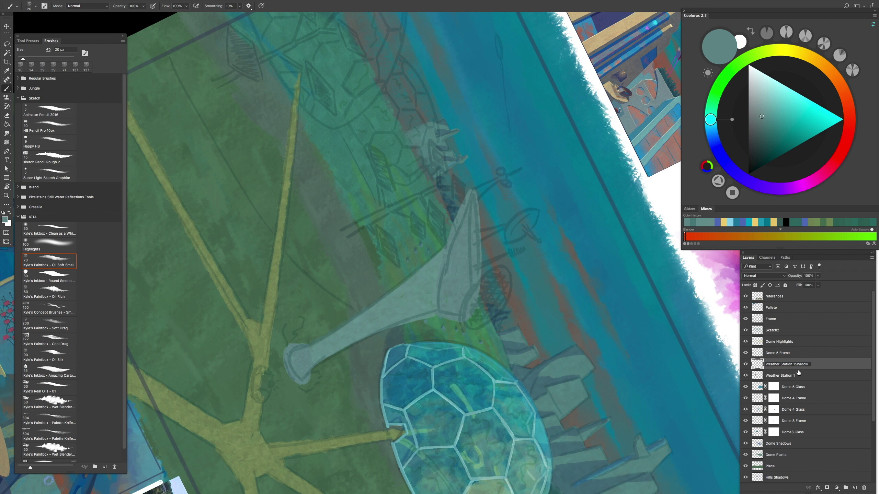
Step: Lasso the tower's shape and set the Weather Station Shadow layer to Multiply with a blue colour
key(h)
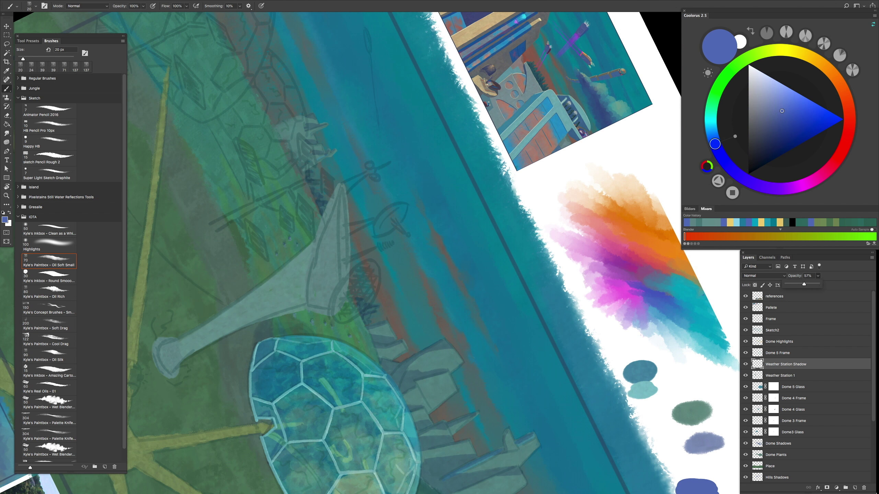
key(ctrl+plus)
key(ctrl+plus)
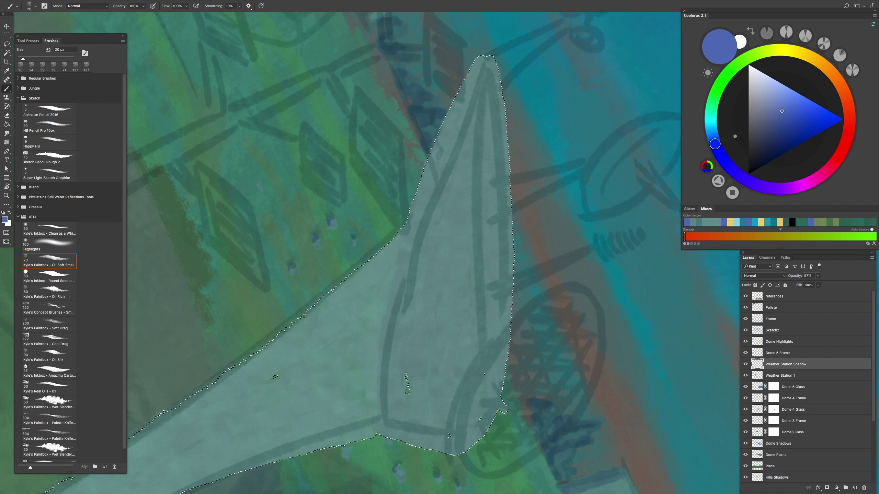
drag(481, 88, 422, 324)
click(763, 276)
click(752, 295)
drag(452, 88, 403, 414)
key(ctrl+z)
Step: Brush blue shadow down the cone's left side with a 20 px brush at 50% opacity
mouse_move(455, 83)
mouse_down()
mouse_move(446, 448)
mouse_move(445, 422)
mouse_up()
drag(450, 131, 415, 440)
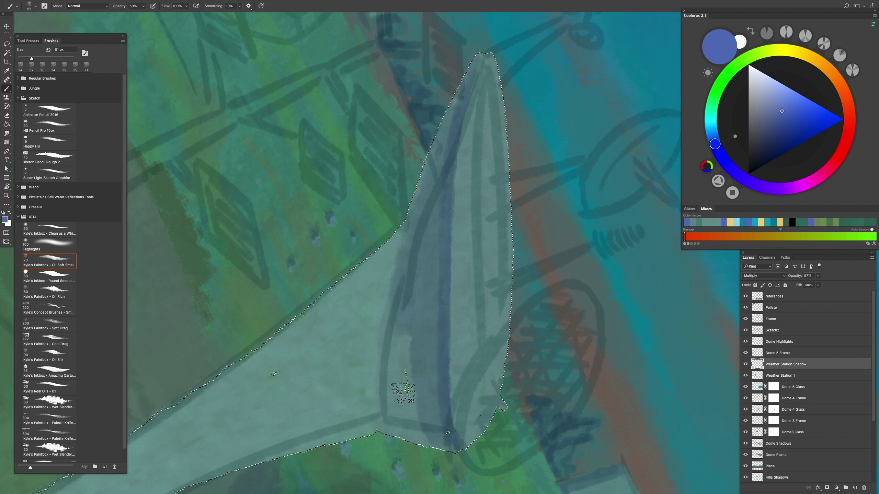
drag(408, 225, 395, 437)
drag(391, 374, 385, 436)
key(ctrl+minus)
key(ctrl+plus)
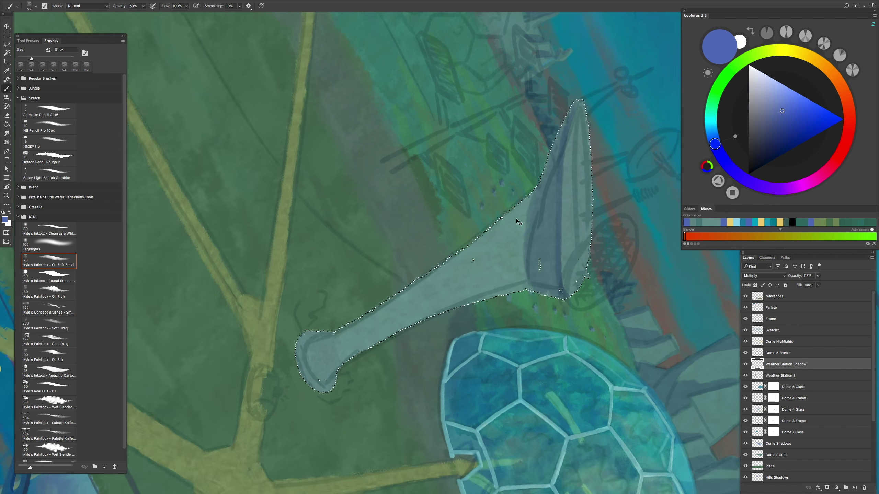
Step: Shade the cone's base and body, then darken its left inner side with a 51 px brush
key(ctrl+plus)
drag(180, 388, 333, 429)
drag(623, 138, 346, 374)
key(ctrl+minus)
key(ctrl+minus)
key(ctrl+0)
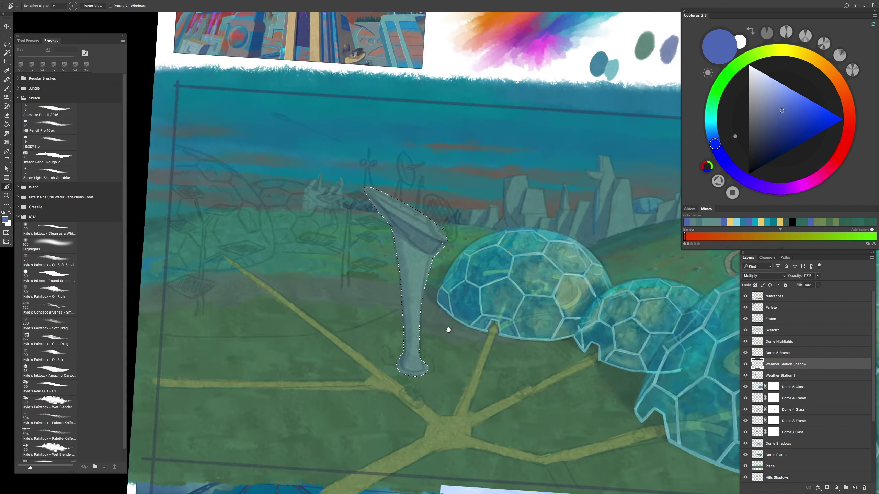
key(ctrl+plus)
key(bracketleft)
key(bracketleft)
key(bracketleft)
key(bracketleft)
drag(465, 266, 454, 113)
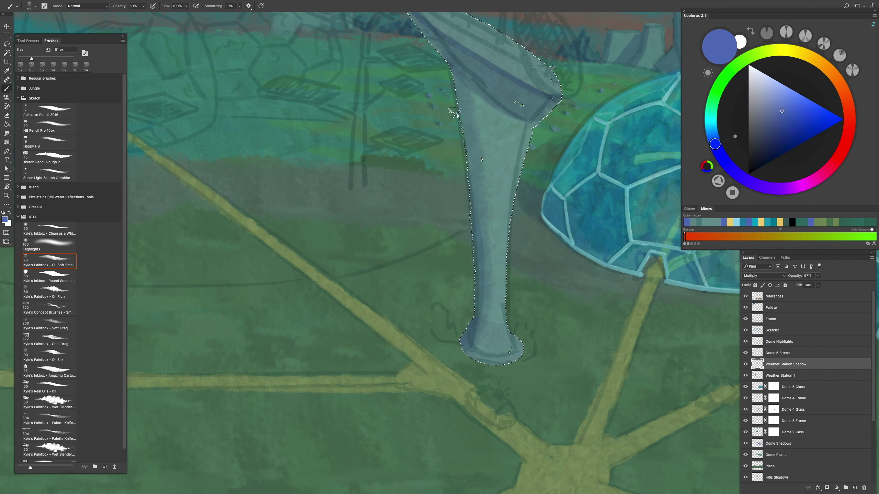
Step: Rotate the canvas about 90 degrees and paint a dark 38 px stroke inside the cone
key(ctrl+minus)
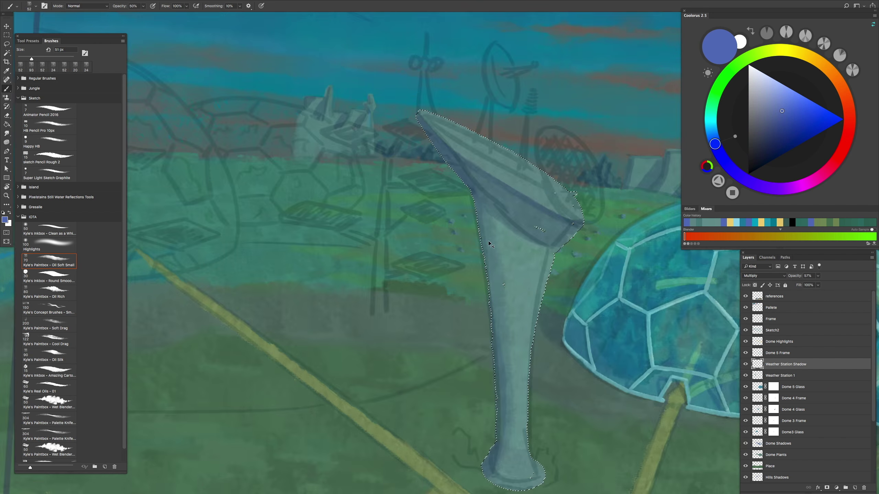
key(ctrl+minus)
key(ctrl+plus)
mouse_move(478, 228)
mouse_down()
mouse_move(408, 308)
mouse_move(429, 242)
mouse_up()
key(bracketleft)
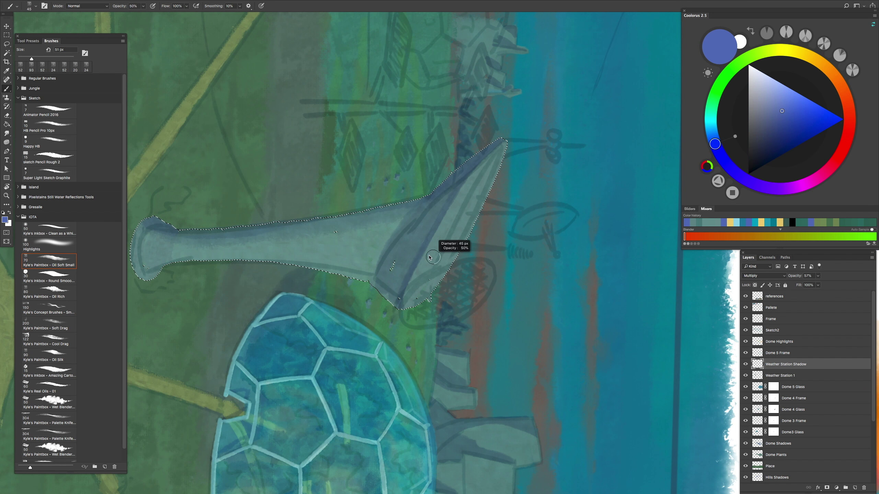
mouse_move(449, 199)
mouse_down()
mouse_move(393, 295)
mouse_move(399, 242)
mouse_move(389, 263)
mouse_up()
key(ctrl+minus)
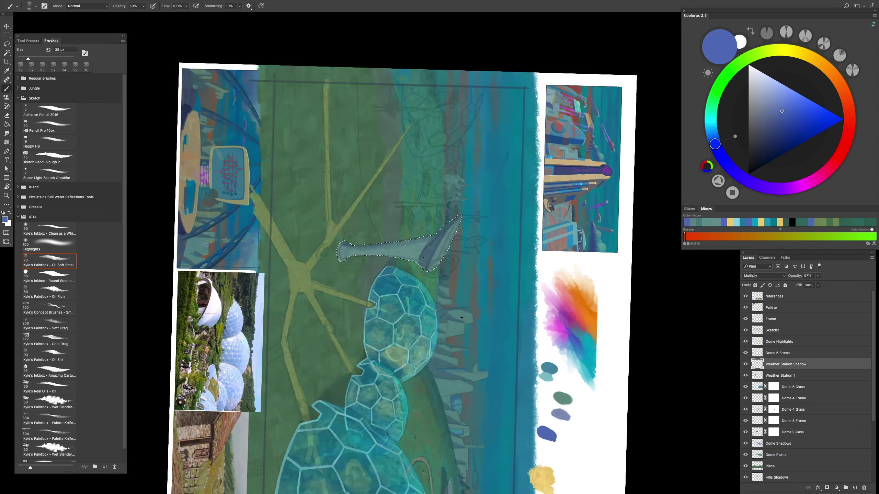
key(ctrl+plus)
Step: Erase excess shadow on the cone base with an 89 px eraser and flip the view to check composition
key(e)
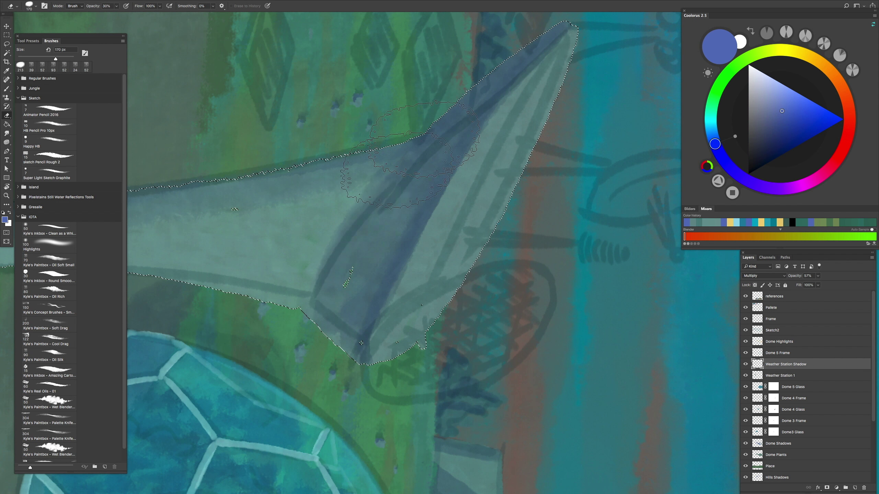
drag(328, 313, 379, 341)
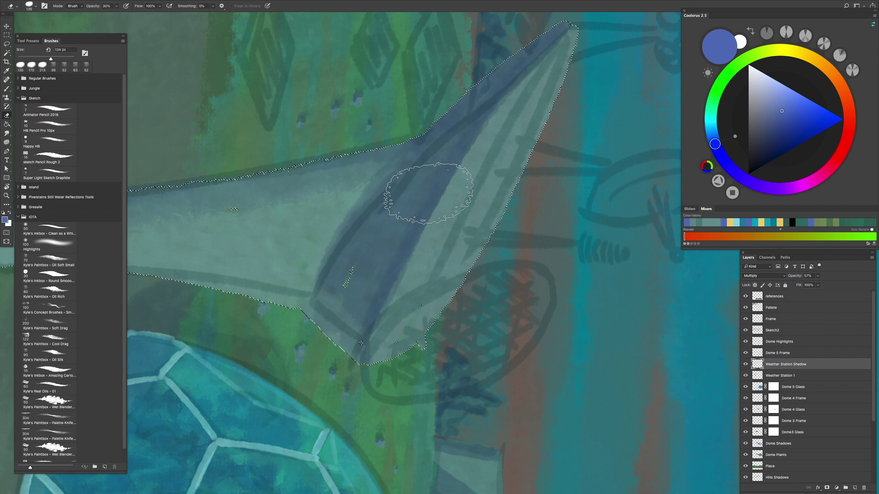
mouse_move(410, 200)
mouse_down()
mouse_move(436, 196)
mouse_move(573, 348)
mouse_up()
key(r)
key(Escape)
scroll(443, 298, up, 5)
key(e)
key(r)
mouse_move(477, 349)
mouse_down()
mouse_move(491, 312)
mouse_move(409, 364)
mouse_move(421, 364)
mouse_up()
key(l)
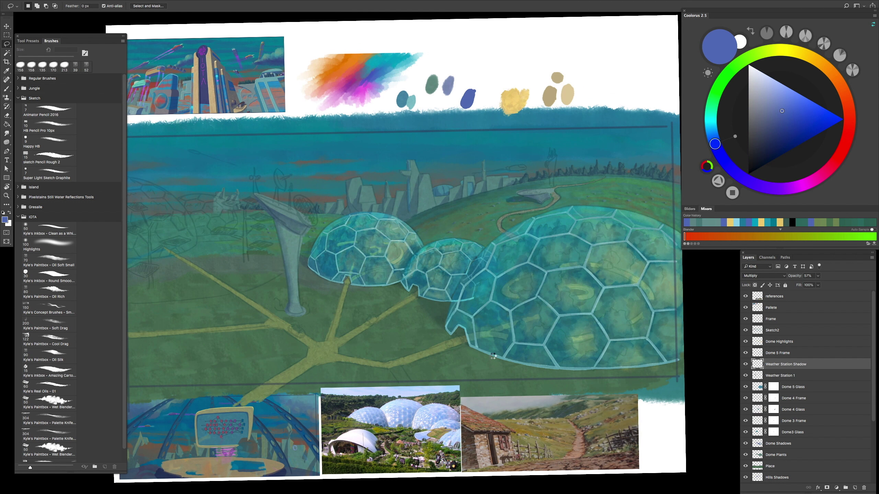
key(ctrl+shift+h)
key(Return)
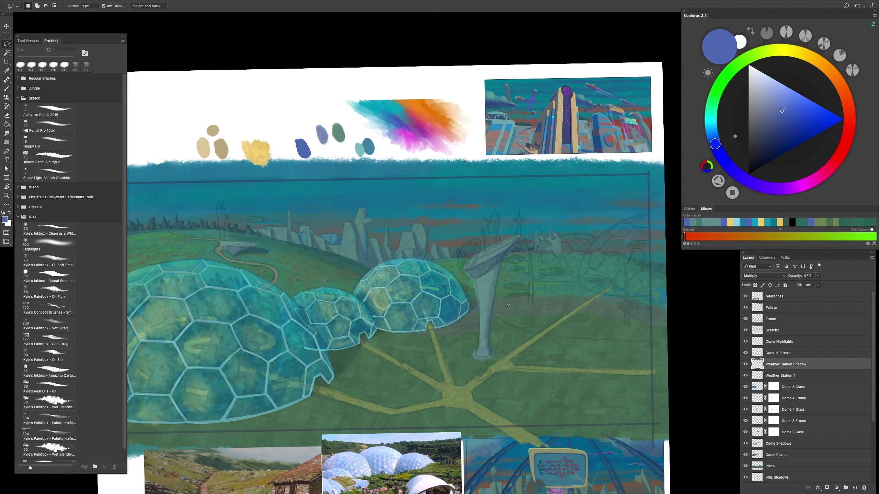
Step: On the Weather Station 1 layer, set the brush to 100% opacity and sample the tower's muted teal
key(b)
scroll(509, 310, up, 3)
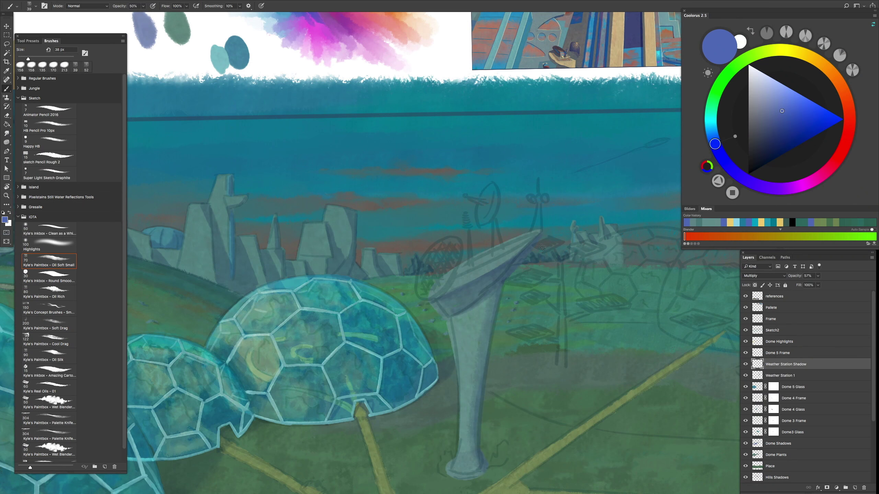
alt+click(469, 325)
key(alt+bracketleft)
key(0)
alt+click(481, 294)
alt+click(503, 239)
Step: Paint a slim pale mast atop the tower with a 21 px brush in a lighter sampled colour
scroll(450, 273, up, 3)
scroll(407, 303, down, 3)
key(bracketleft)
key(bracketleft)
key(bracketleft)
scroll(466, 311, down, 2)
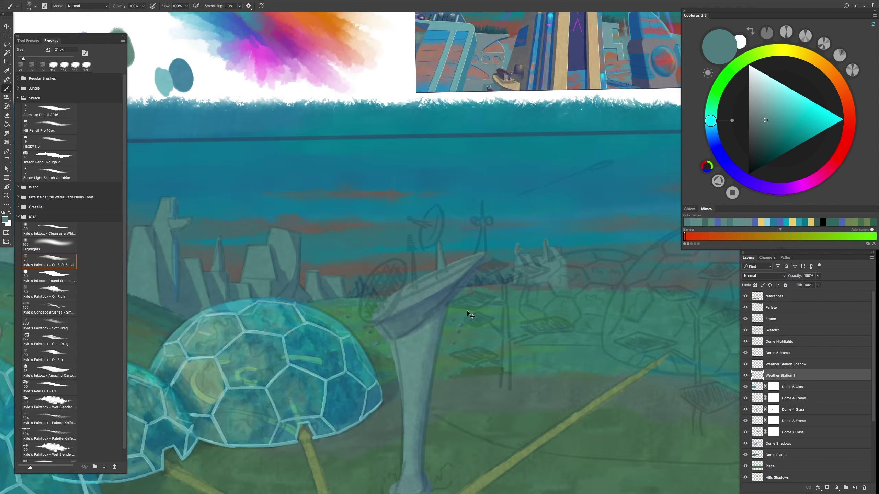
scroll(467, 311, down, 2)
scroll(450, 288, up, 5)
alt+click(465, 282)
mouse_move(447, 231)
mouse_down()
mouse_move(440, 284)
mouse_move(443, 242)
mouse_move(451, 319)
mouse_up()
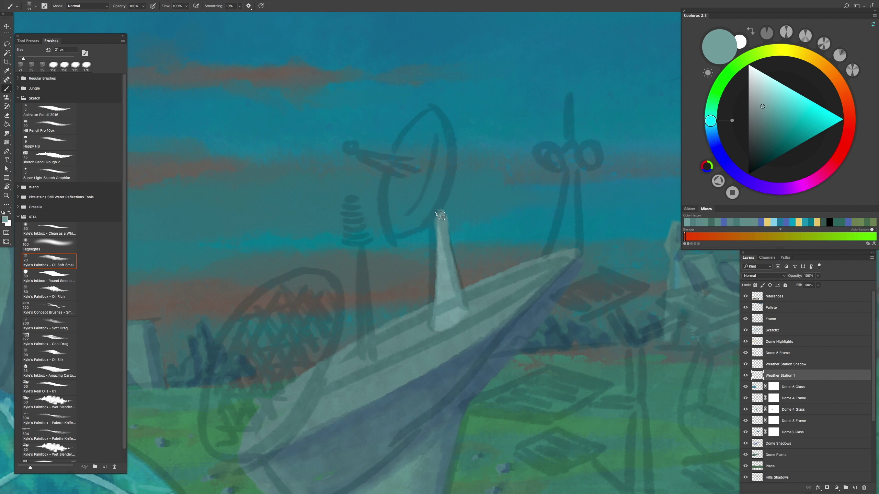
Step: Paint a pale, thickened ring for the dish antenna and fill its inside, using 29 px and 18 px brushes
drag(522, 205, 520, 233)
key(bracketright)
drag(385, 246, 393, 265)
mouse_move(424, 182)
mouse_down()
mouse_move(416, 243)
mouse_move(432, 152)
mouse_move(384, 235)
mouse_up()
key(bracketleft)
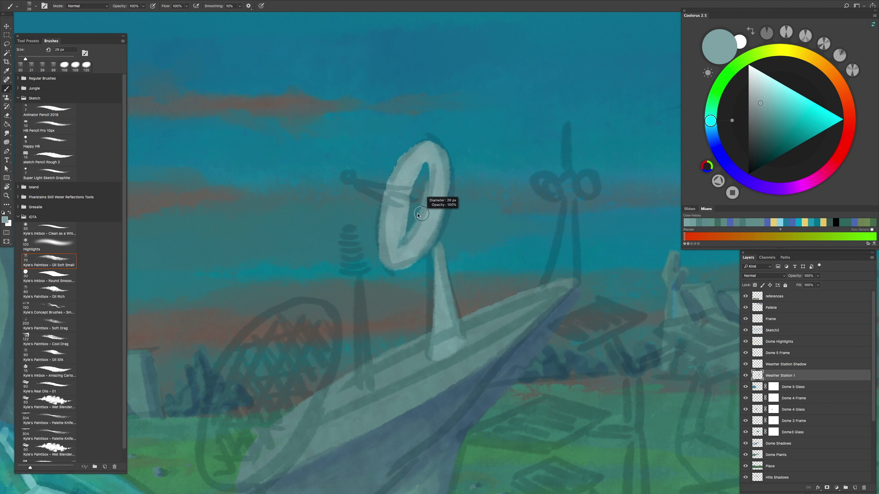
drag(432, 196, 426, 158)
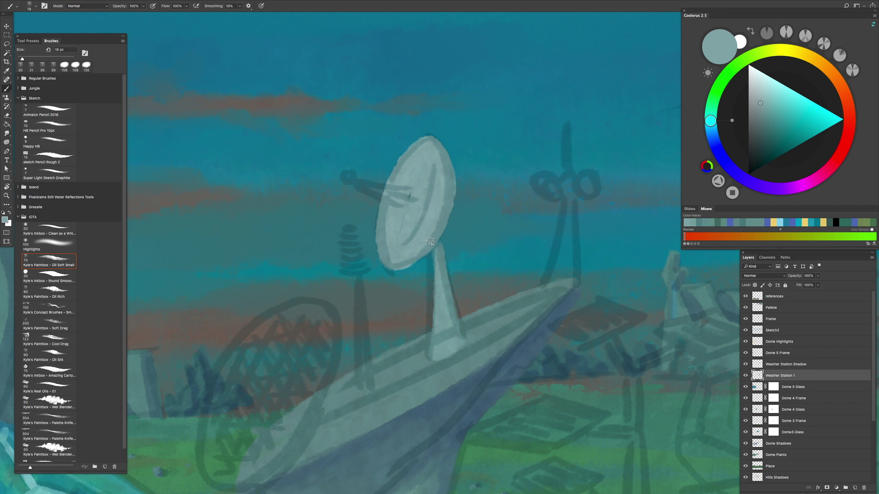
Step: Paint the antenna mast light grey while viewing the canvas without panels
scroll(411, 180, down, 10)
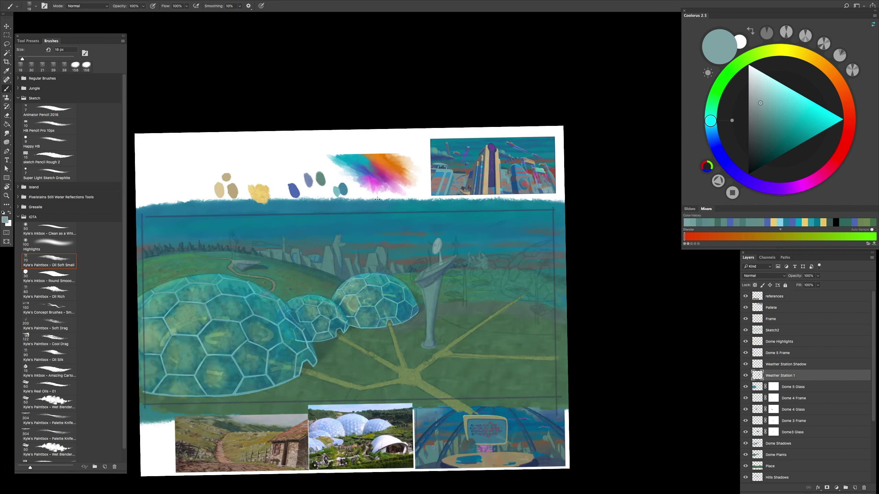
key(Tab)
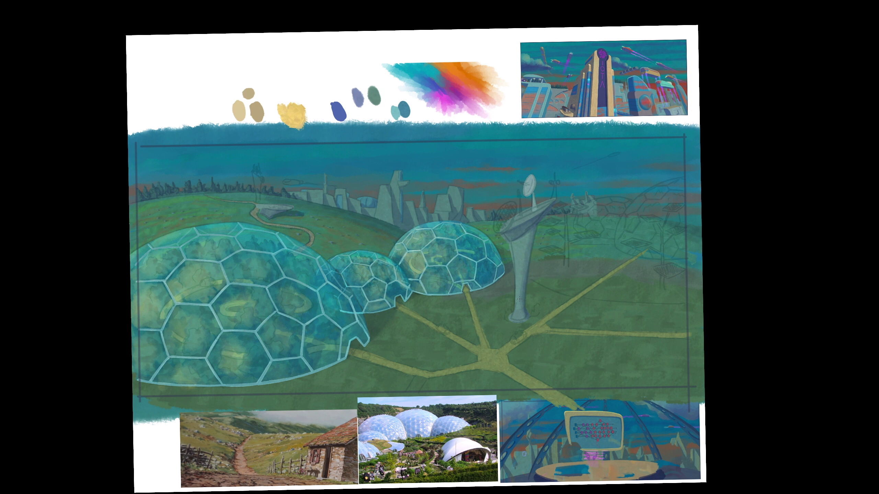
scroll(530, 185, up, 5)
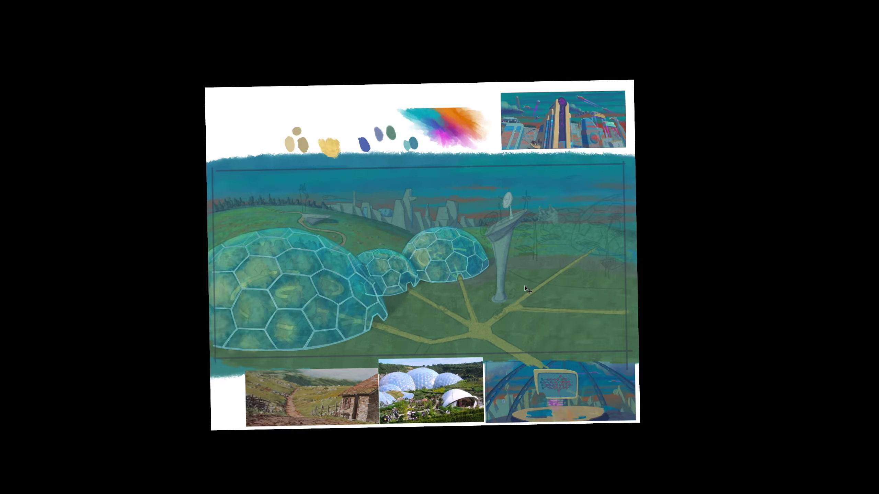
scroll(402, 310, down, 5)
scroll(444, 272, up, 8)
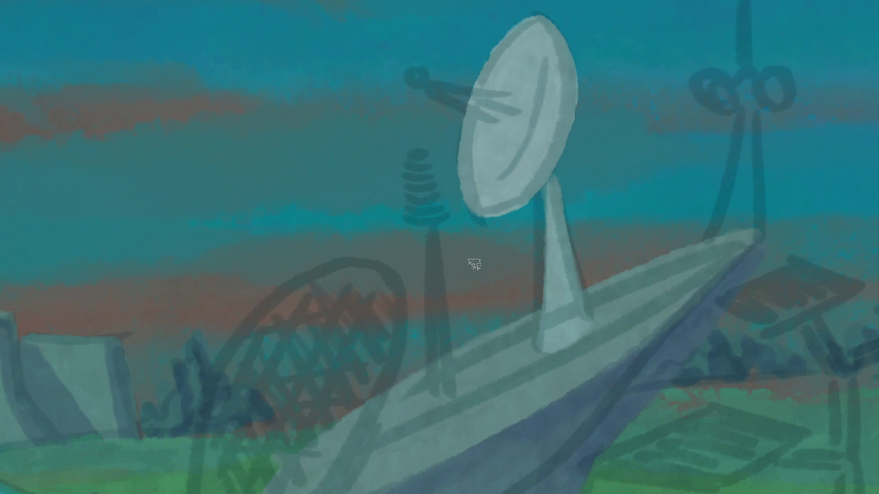
mouse_move(434, 370)
mouse_down()
mouse_move(433, 244)
mouse_move(437, 398)
mouse_move(431, 229)
mouse_move(427, 402)
mouse_up()
scroll(448, 400, down, 5)
scroll(448, 400, up, 5)
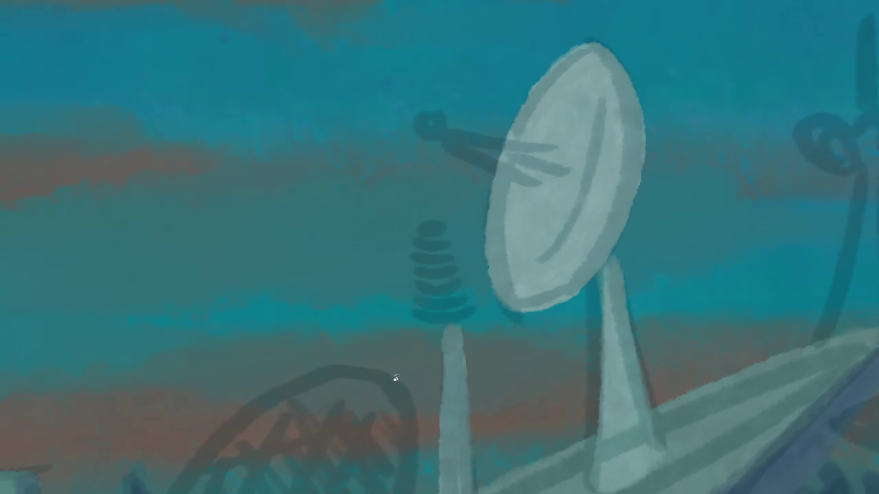
scroll(403, 255, up, 3)
key(Tab)
scroll(397, 277, up, 4)
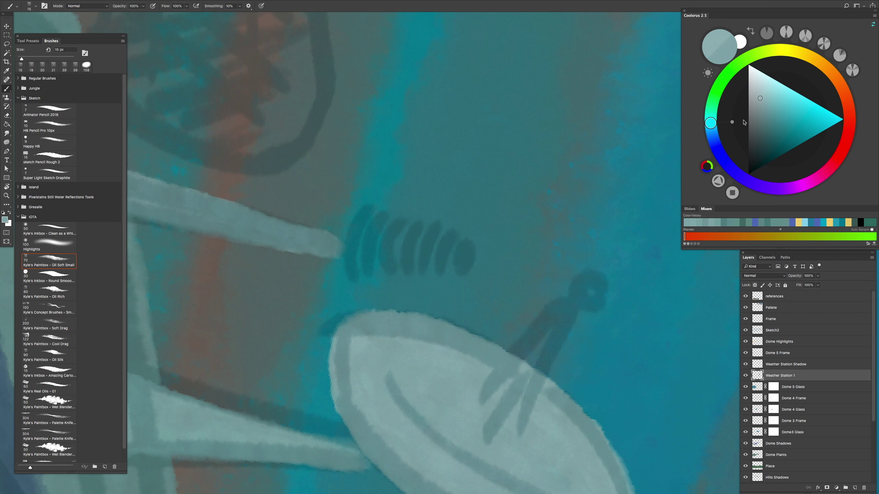
Step: Paint light bands along the coil antenna and into its gaps
drag(435, 220, 420, 313)
drag(460, 224, 445, 316)
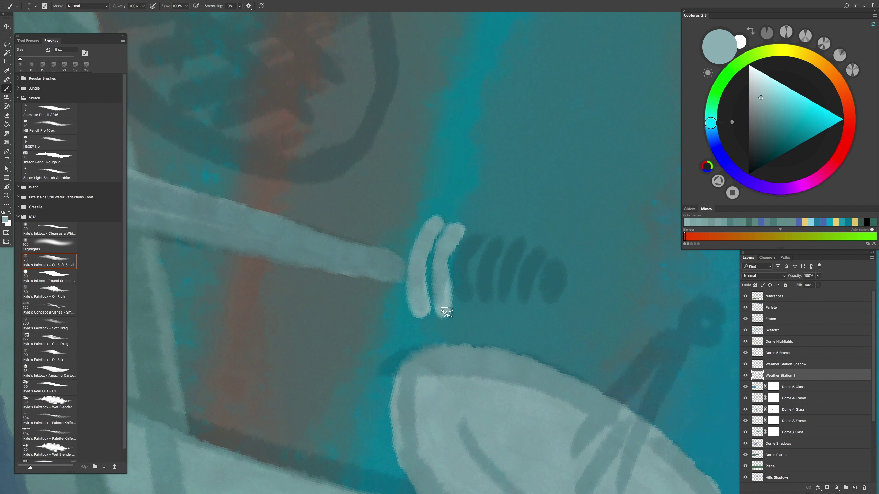
mouse_move(481, 231)
mouse_down()
mouse_move(460, 317)
mouse_move(482, 314)
mouse_up()
mouse_move(524, 239)
mouse_down()
mouse_move(506, 315)
mouse_move(536, 310)
mouse_up()
drag(559, 255, 545, 310)
scroll(545, 304, down, 6)
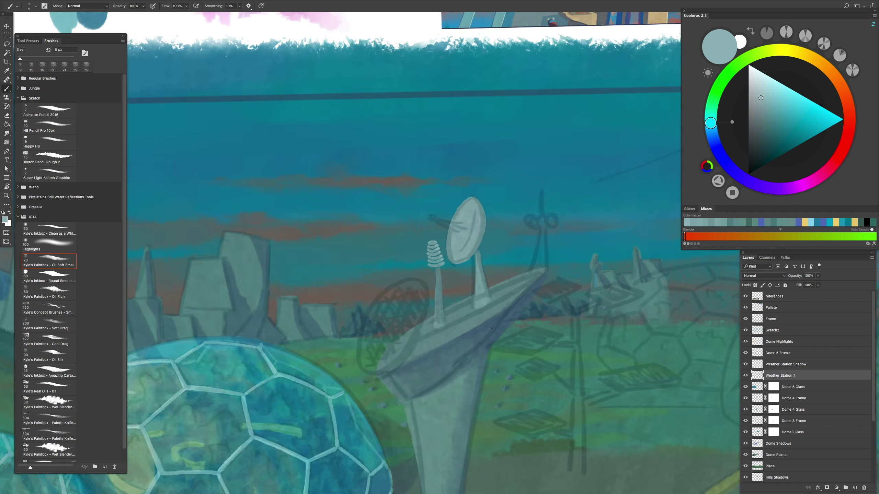
scroll(426, 242, up, 3)
Step: Lasso the coil antenna and Free Transform it to stand upright
key(l)
key(ctrl+t)
mouse_move(417, 287)
mouse_down()
mouse_move(449, 241)
mouse_move(455, 221)
mouse_move(449, 225)
mouse_up()
key(Return)
scroll(446, 223, down, 5)
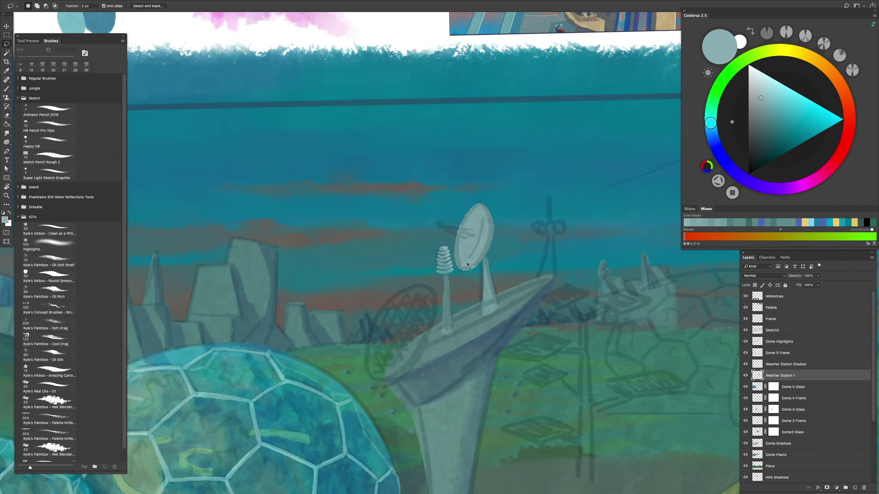
Step: Hide the panels and flip the view horizontally to check the composition
key(Tab)
key(h)
scroll(480, 284, down, 2)
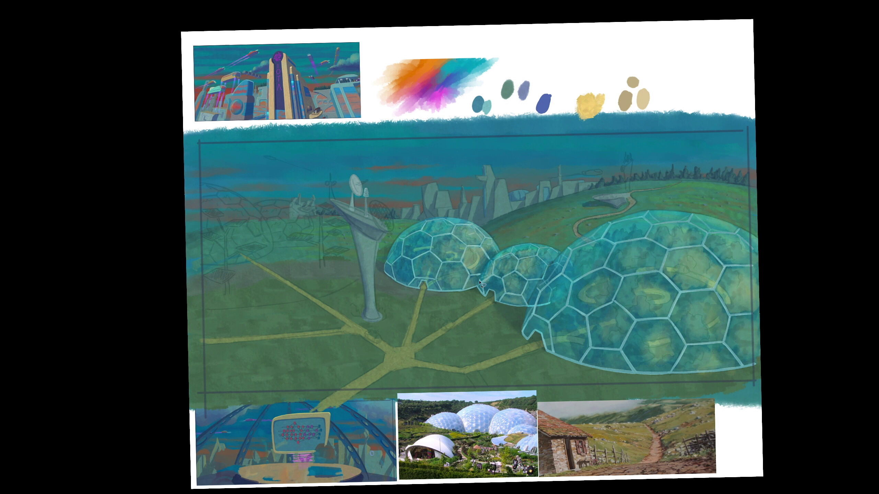
key(h)
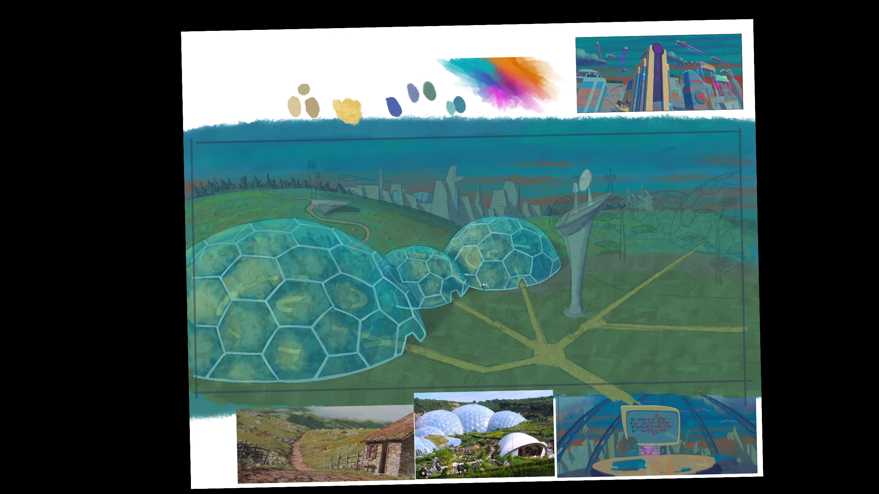
key(h)
scroll(574, 405, up, 8)
Step: Paint the anemometer mast, both cups, neck and top spike light grey-teal
mouse_move(375, 253)
mouse_down()
mouse_move(370, 379)
mouse_move(423, 395)
mouse_up()
drag(379, 271, 401, 378)
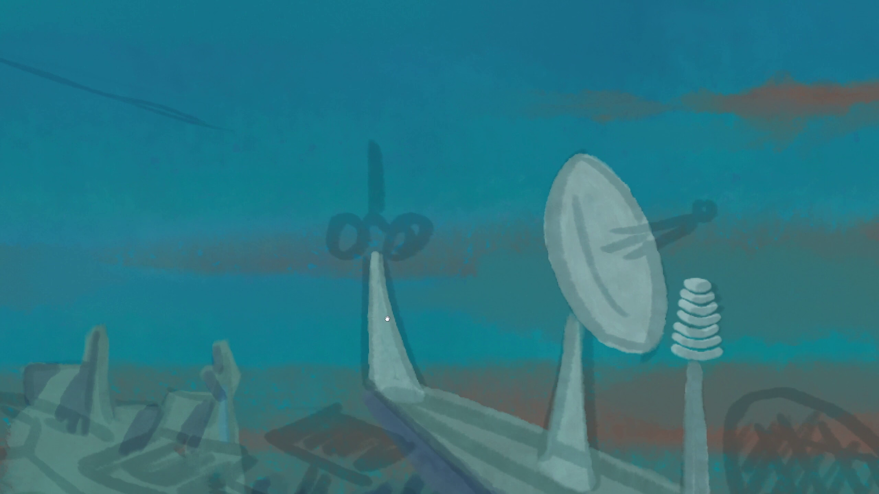
drag(387, 319, 391, 355)
drag(348, 287, 357, 263)
mouse_move(399, 294)
mouse_down()
mouse_move(412, 277)
mouse_move(379, 264)
mouse_move(379, 256)
mouse_move(353, 266)
mouse_up()
drag(382, 177, 382, 252)
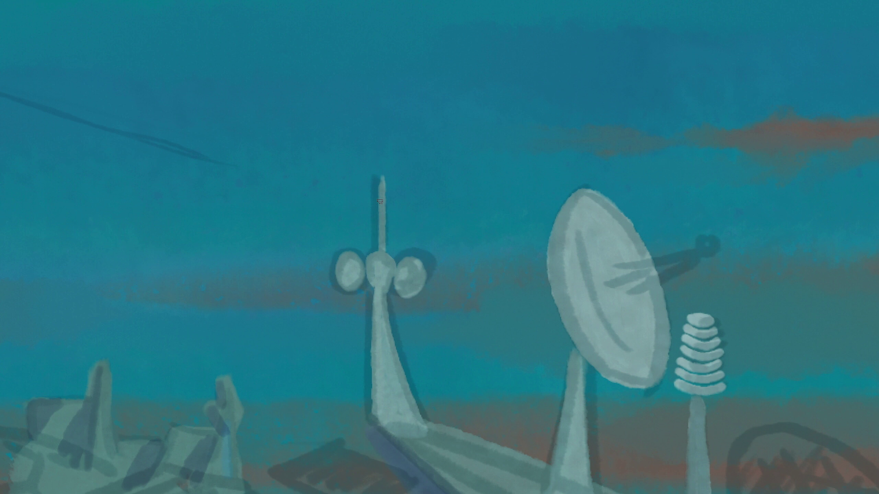
Step: Dab light paint on the dish's feed tip and level the tilted view
scroll(382, 177, down, 5)
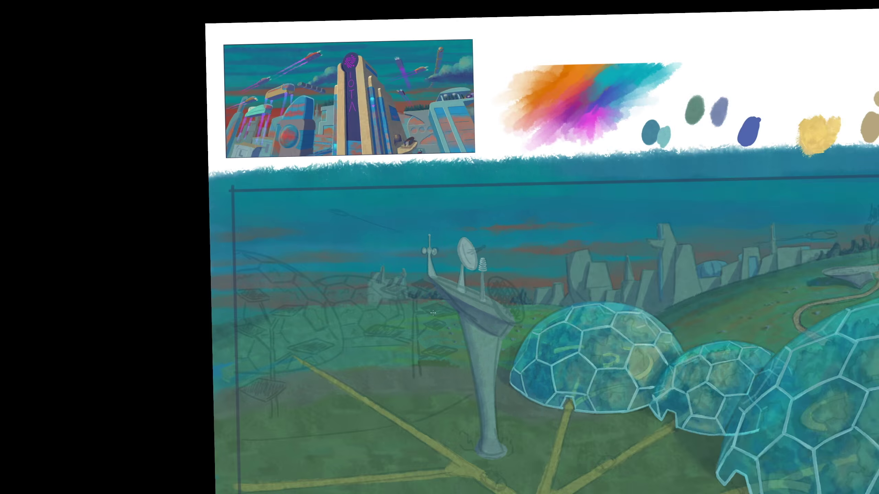
scroll(437, 194, up, 4)
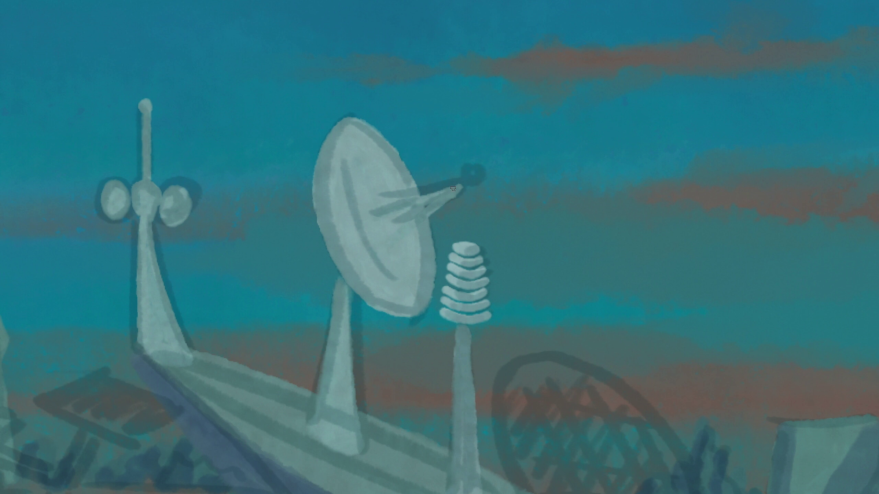
click(474, 179)
scroll(464, 183, up, 3)
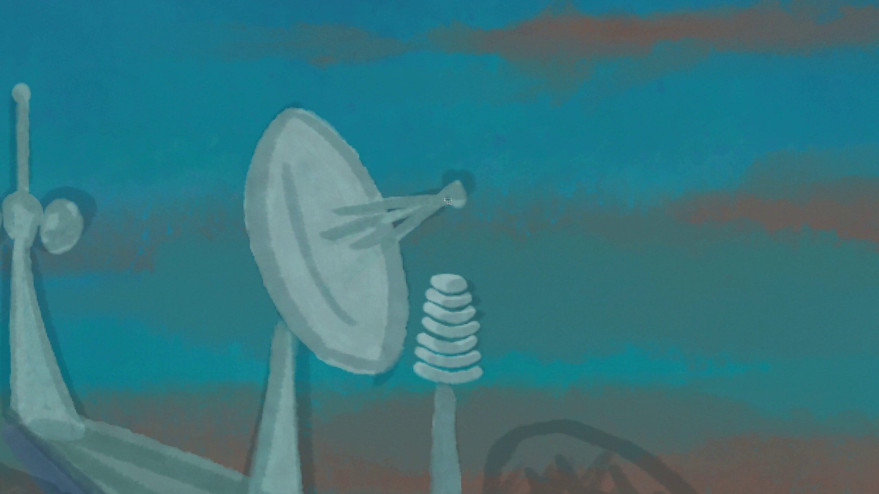
scroll(464, 215, down, 5)
scroll(401, 249, up, 3)
scroll(415, 277, down, 5)
drag(431, 301, 417, 352)
Step: Restore the normal view and workspace, then zoom in on the domes and tower
key(m)
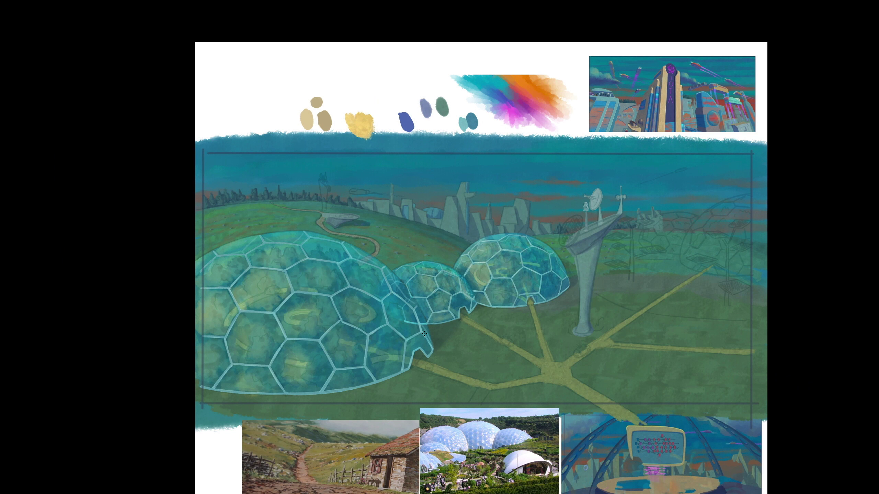
key(f)
click(542, 4)
click(567, 29)
key(f)
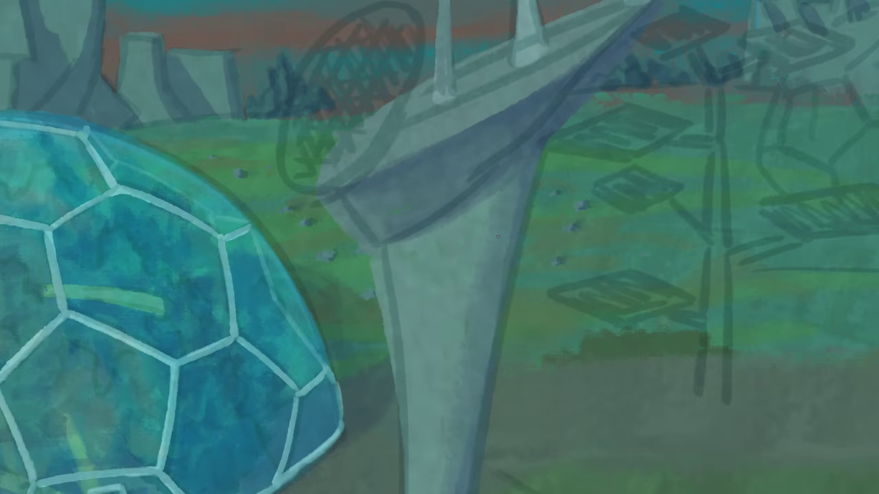
key(ctrl+plus)
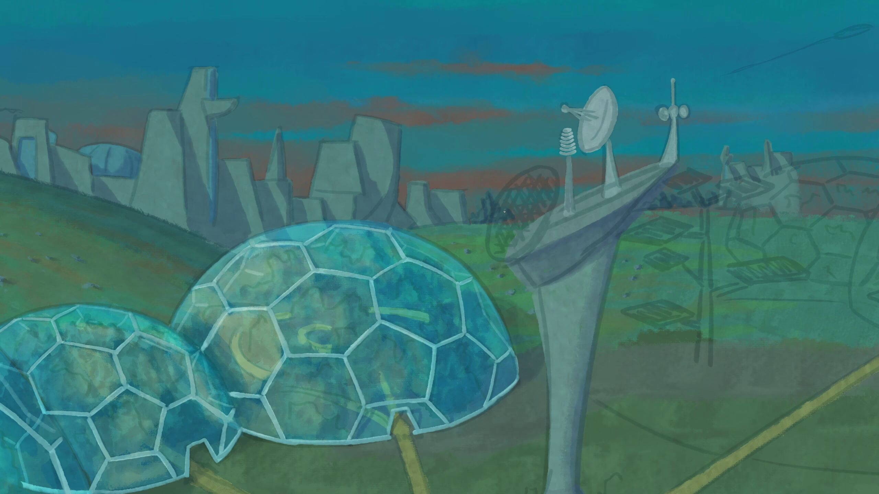
key(Tab)
Step: Pick a lighter blue from the palette and paint a blue stroke near the weather station
alt+click(577, 308)
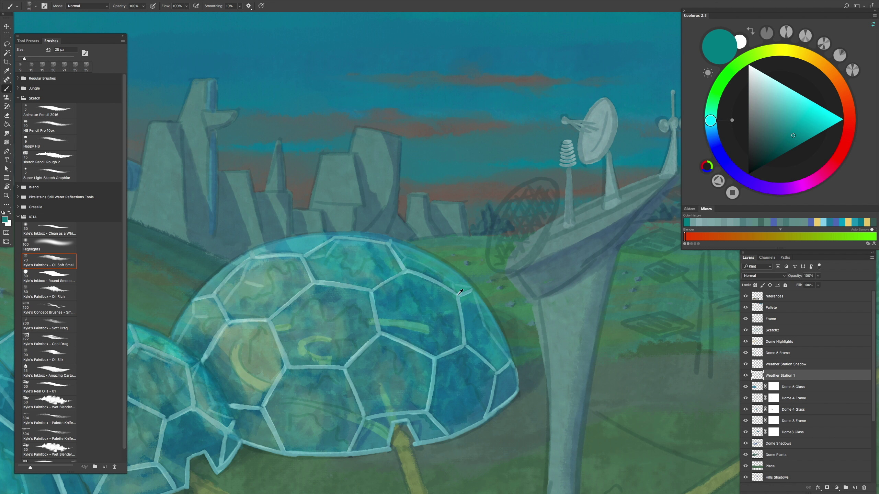
key(ctrl+minus)
alt+click(433, 202)
key(ctrl+plus)
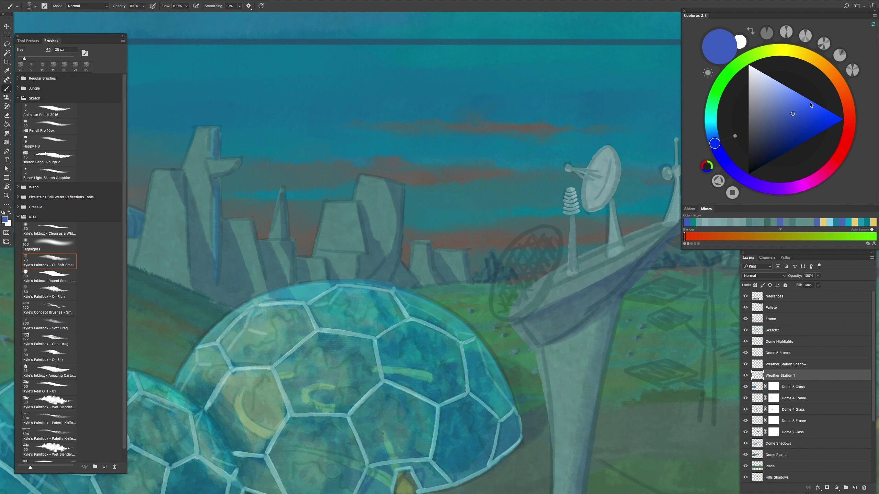
alt+click(512, 256)
drag(516, 249, 530, 288)
key(ctrl+minus)
Step: Undo the stray stroke, then outline and cross-hatch the oval panel in blue
key(ctrl+plus)
key(ctrl+minus)
key(ctrl+plus)
key(ctrl+plus)
key(ctrl+z)
mouse_move(539, 171)
mouse_down()
mouse_move(519, 298)
mouse_move(583, 131)
mouse_move(562, 284)
mouse_up()
mouse_move(522, 209)
mouse_down()
mouse_move(540, 222)
mouse_move(588, 194)
mouse_move(554, 239)
mouse_move(609, 149)
mouse_move(623, 162)
mouse_move(590, 155)
mouse_up()
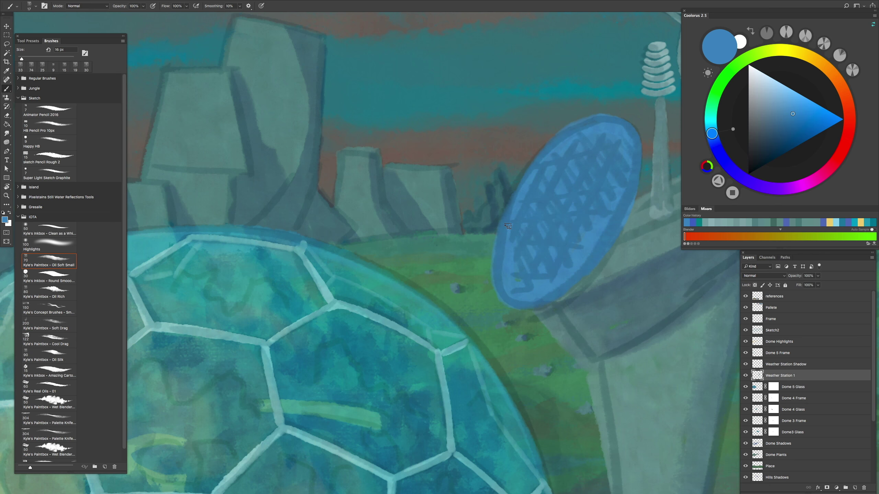
Step: Review the panel in context and paint dark indigo across its centre
mouse_move(566, 258)
mouse_down()
mouse_move(485, 259)
mouse_move(551, 298)
mouse_up()
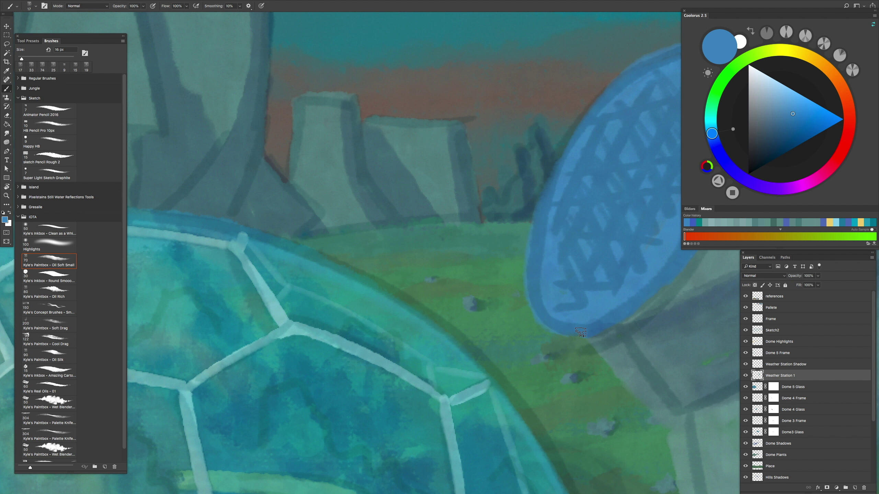
drag(615, 315, 603, 288)
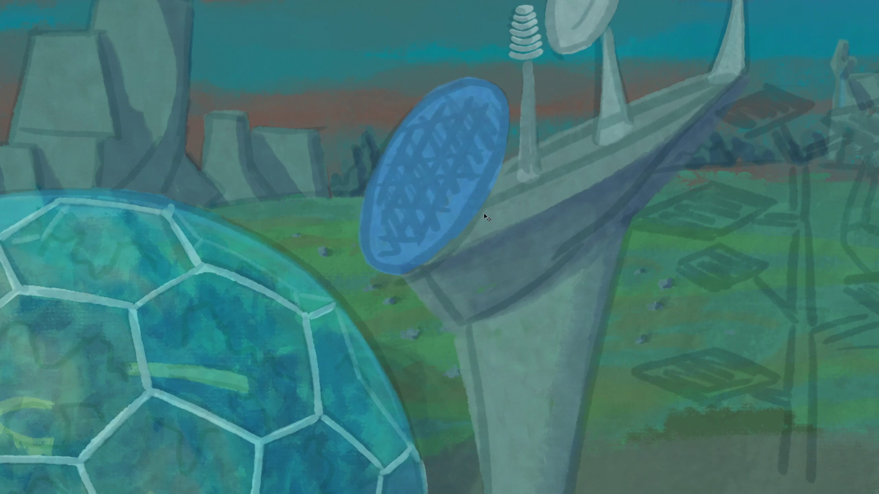
mouse_move(484, 213)
mouse_down()
mouse_move(481, 187)
mouse_move(450, 199)
mouse_move(460, 204)
mouse_move(457, 222)
mouse_up()
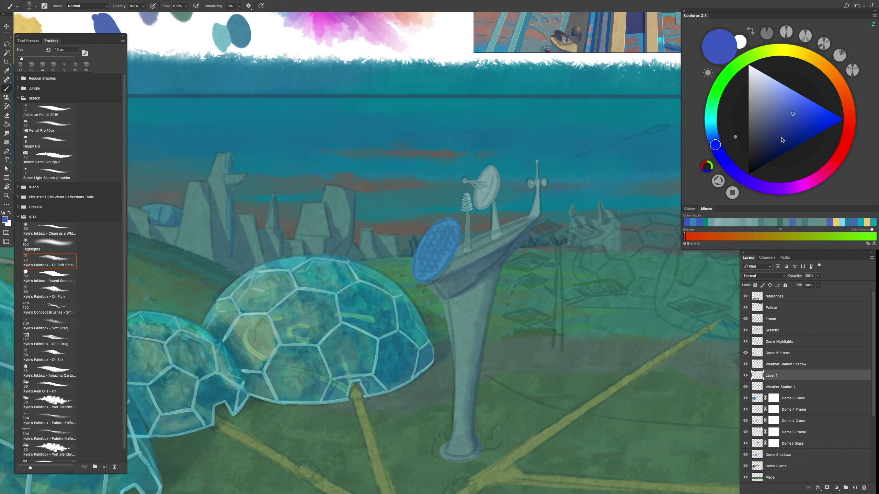
click(783, 141)
mouse_move(427, 243)
mouse_down()
mouse_move(438, 256)
mouse_move(415, 249)
mouse_move(447, 244)
mouse_move(391, 252)
mouse_up()
Step: Paint dark blue around the solar panel's rim and erase the stray stroke at its lower-left
key(])
key(])
key(])
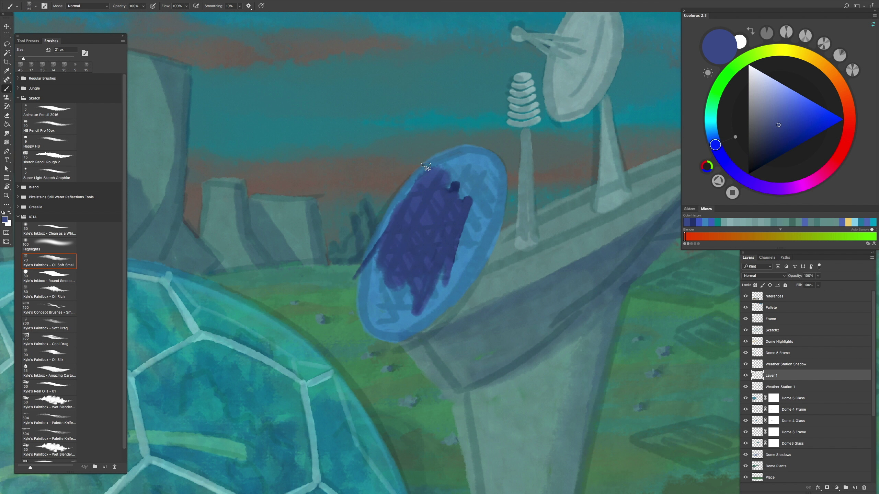
drag(426, 166, 432, 263)
mouse_move(364, 268)
mouse_down()
mouse_move(451, 291)
mouse_move(475, 152)
mouse_move(369, 315)
mouse_move(487, 158)
mouse_up()
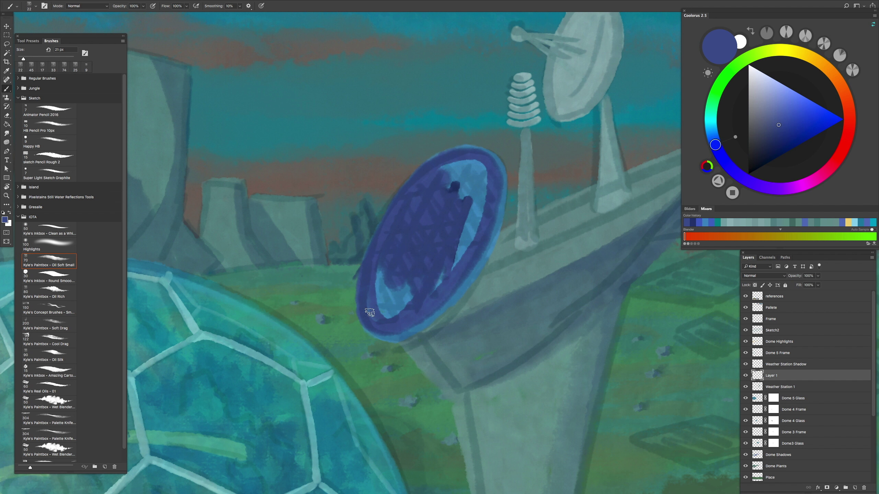
mouse_move(418, 177)
mouse_down()
mouse_move(386, 310)
mouse_move(483, 161)
mouse_up()
mouse_move(393, 263)
mouse_down()
mouse_move(284, 143)
mouse_move(406, 244)
mouse_up()
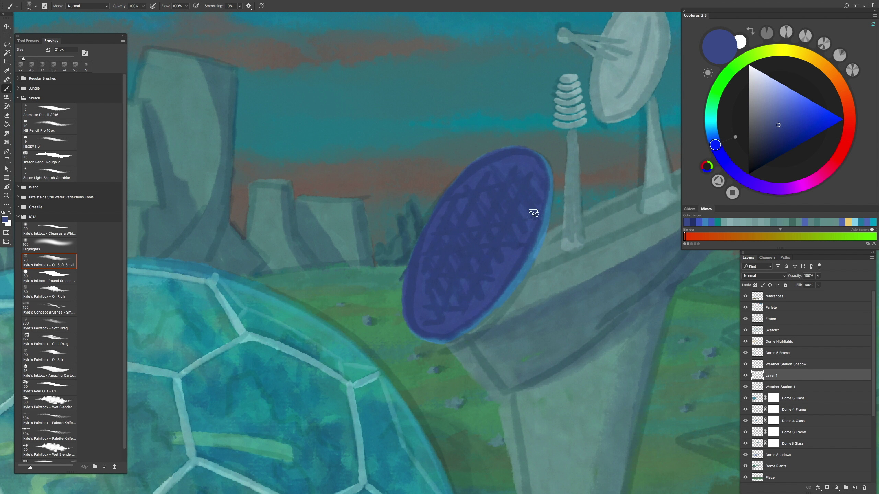
scroll(447, 238, up, 2)
key(e)
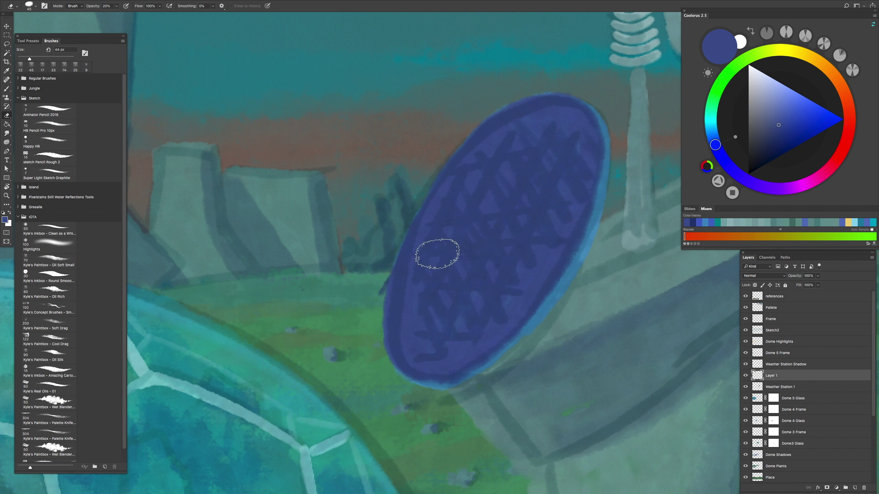
drag(357, 253, 351, 253)
drag(389, 278, 378, 295)
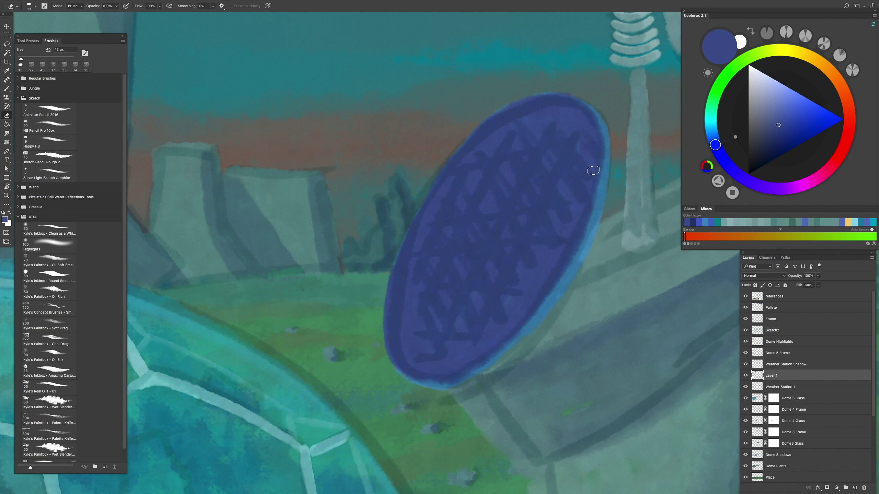
key(b)
mouse_move(598, 122)
mouse_down()
mouse_move(467, 363)
mouse_move(432, 384)
mouse_up()
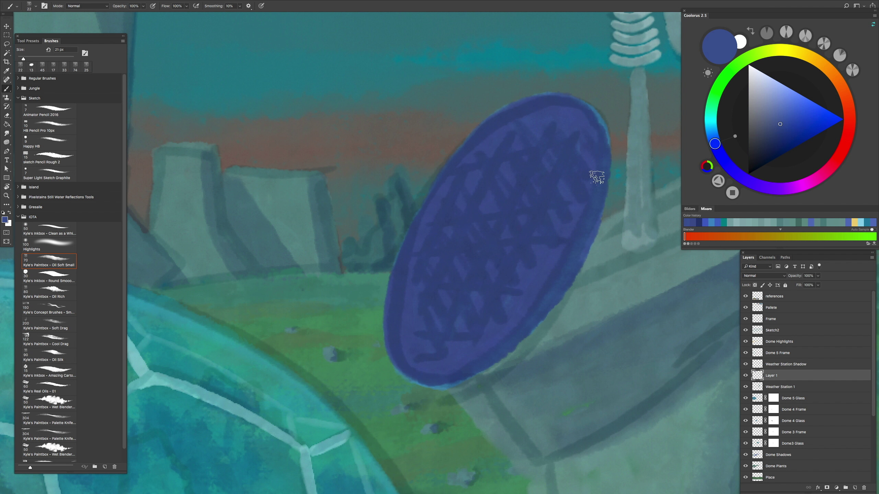
Step: Sample light teal from the dome and paint four thin parallel stripes across the panel
key(ctrl+minus)
alt+click(398, 245)
drag(473, 181, 418, 314)
key(ctrl+z)
drag(444, 173, 410, 247)
drag(458, 168, 384, 323)
drag(478, 166, 397, 327)
drag(491, 171, 420, 324)
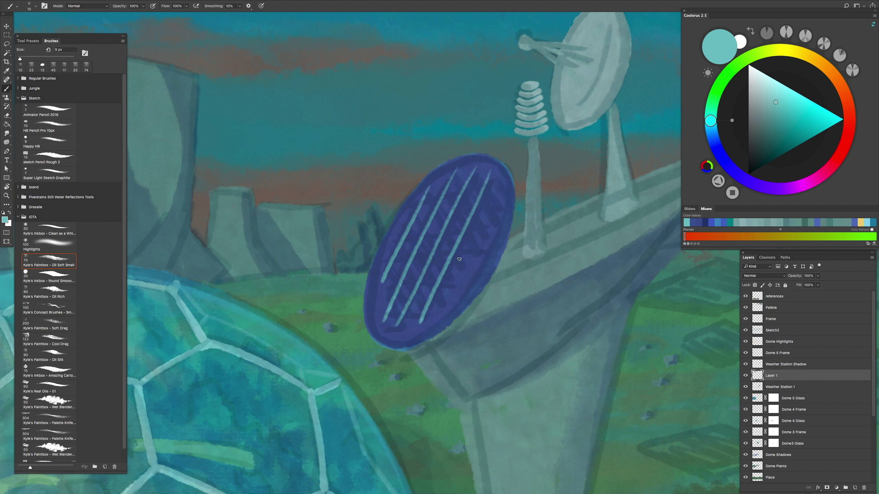
scroll(445, 252, down, 3)
scroll(445, 252, up, 5)
Step: Outline the panel's bottom and right edges in light teal, undoing misplaced strokes
mouse_move(391, 182)
mouse_down()
mouse_move(333, 352)
mouse_move(399, 385)
mouse_move(521, 256)
mouse_up()
key(ctrl+z)
key(ctrl+z)
mouse_move(328, 346)
mouse_down()
mouse_move(379, 388)
mouse_move(467, 330)
mouse_move(502, 292)
mouse_up()
mouse_move(543, 136)
mouse_down()
mouse_move(528, 210)
mouse_move(508, 272)
mouse_up()
drag(548, 148, 481, 317)
key(ctrl+z)
drag(550, 153, 485, 320)
drag(441, 362, 367, 398)
key(ctrl+z)
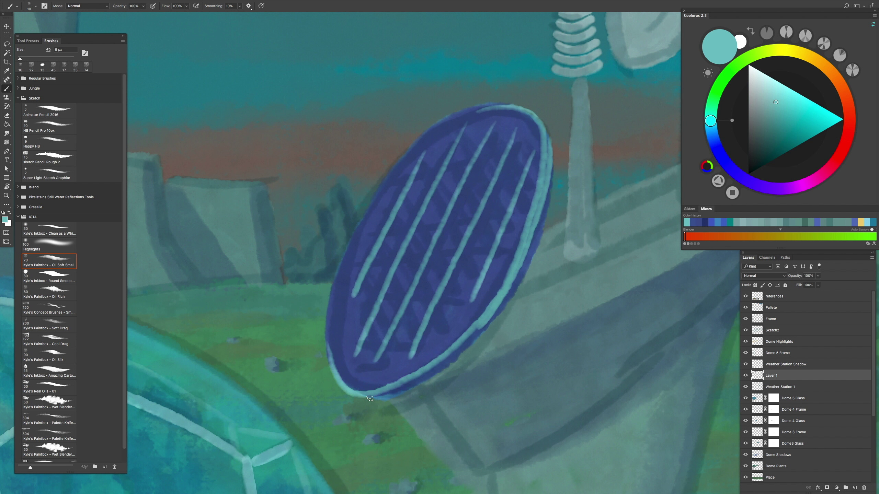
drag(438, 363, 495, 303)
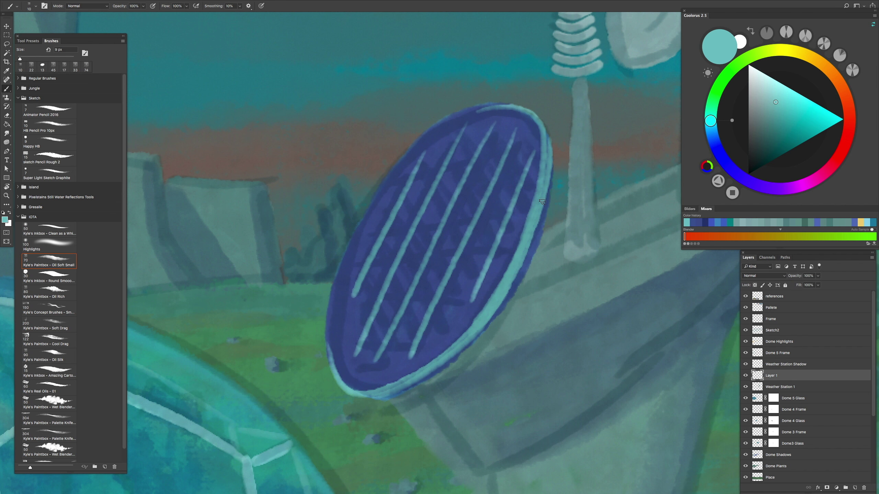
Step: Sample grey-teal from the dish, undo the old stripes and repaint light diagonal stripes
scroll(547, 147, down, 2)
scroll(543, 151, down, 2)
scroll(579, 91, up, 2)
alt+click(579, 92)
scroll(501, 217, down, 2)
scroll(500, 217, up, 2)
key(ctrl+alt+z)
key(ctrl+alt+z)
key(ctrl+alt+z)
key(ctrl+alt+z)
key(ctrl+alt+z)
key(ctrl+alt+z)
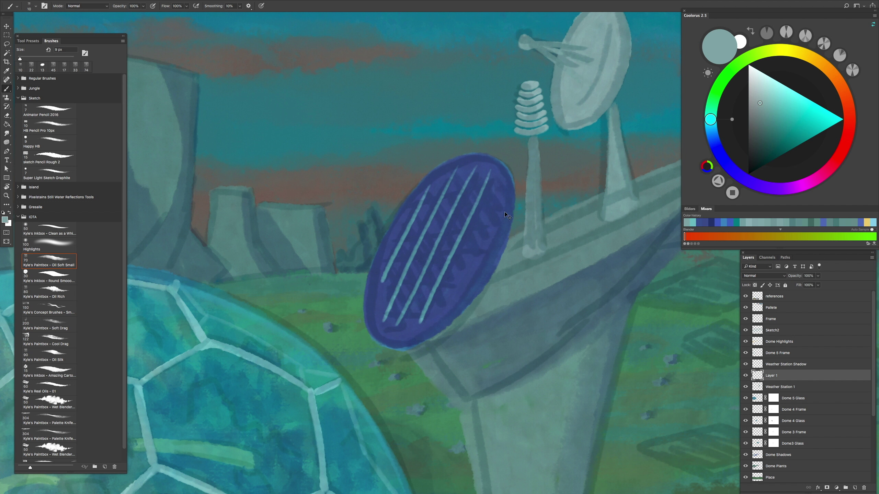
drag(425, 192, 384, 278)
mouse_move(453, 168)
mouse_down()
mouse_move(385, 307)
mouse_move(391, 341)
mouse_move(401, 328)
mouse_up()
key(ctrl+z)
drag(492, 176, 433, 313)
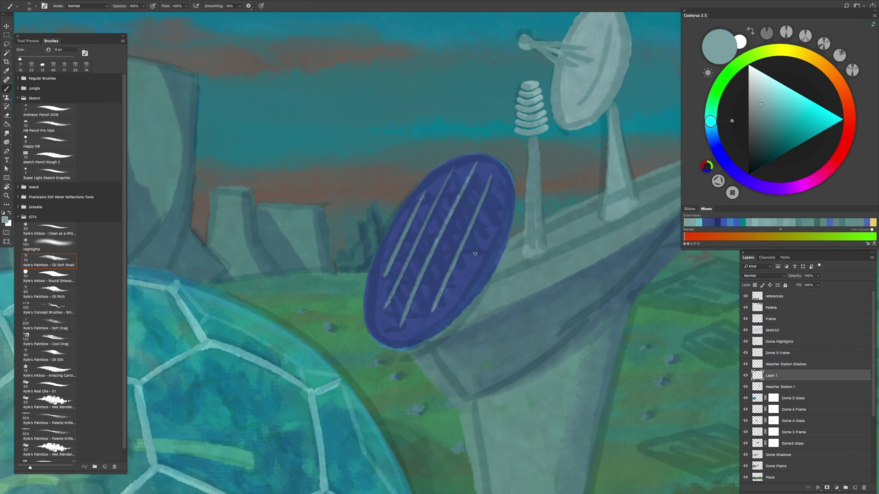
Step: Paint a light rim down the panel's left, right and lower-right edges with a 13 px brush
key(ctrl+z)
drag(367, 272, 378, 343)
key(ctrl+plus)
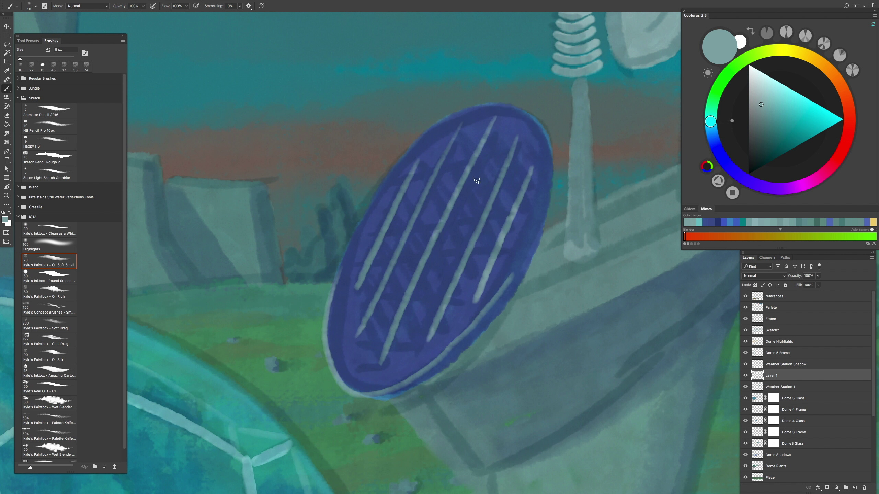
mouse_move(513, 107)
mouse_down()
mouse_move(528, 234)
mouse_move(484, 319)
mouse_up()
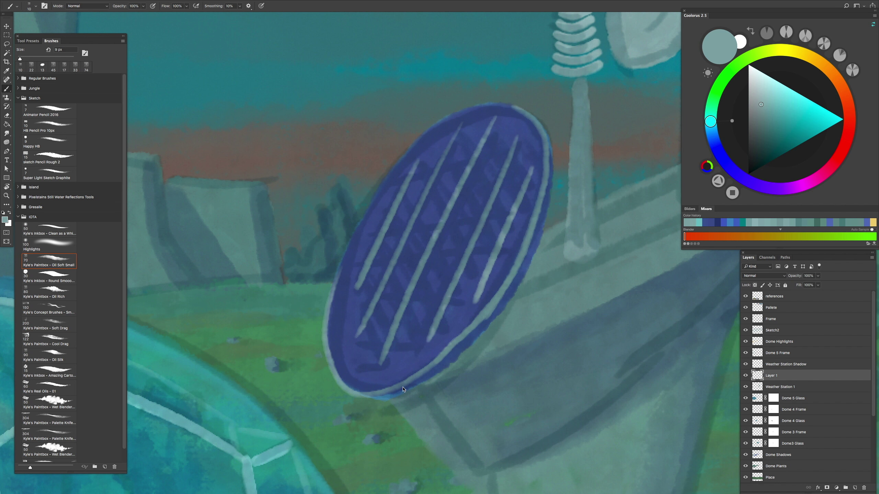
key(bracketright)
key(bracketright)
key(bracketright)
key(bracketright)
drag(403, 389, 493, 305)
scroll(500, 282, up, 3)
scroll(500, 282, right, 3)
drag(504, 199, 468, 324)
scroll(469, 316, down, 3)
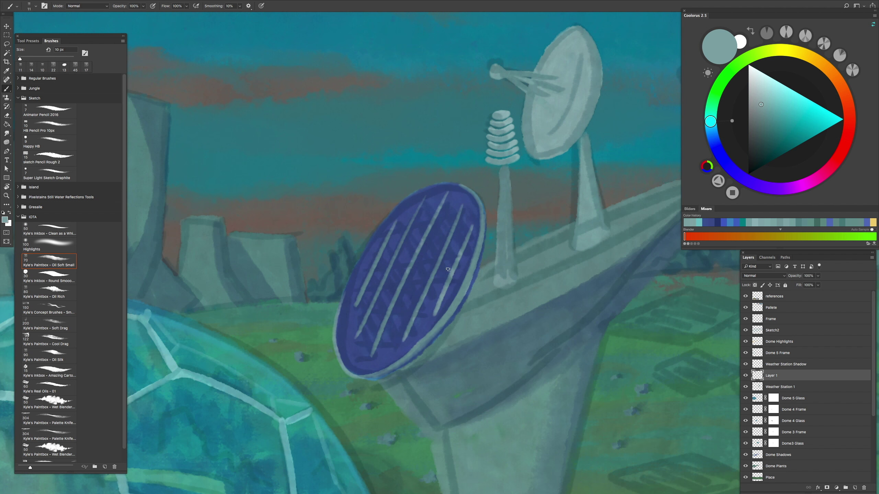
Step: Rotate and flip the canvas view to check the panel and overall composition
drag(548, 200, 490, 222)
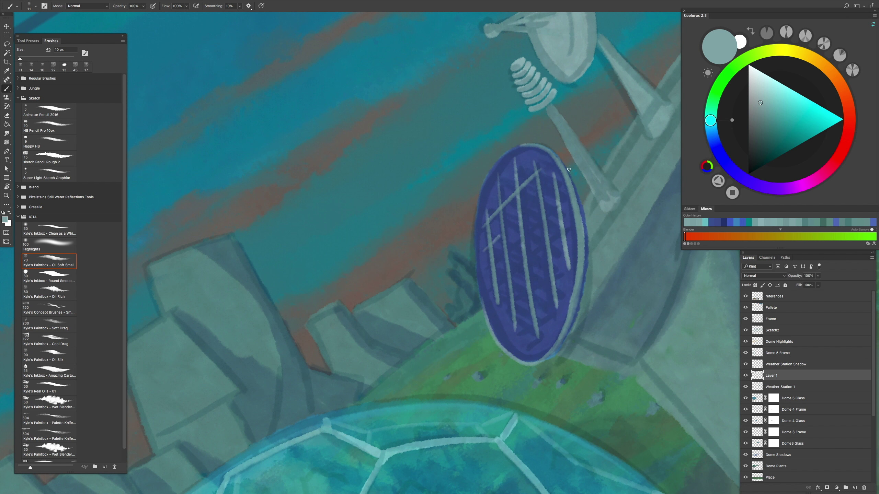
key(r)
scroll(580, 248, down, 5)
mouse_move(580, 248)
mouse_down()
mouse_move(530, 311)
mouse_move(447, 366)
mouse_move(465, 376)
mouse_up()
key(b)
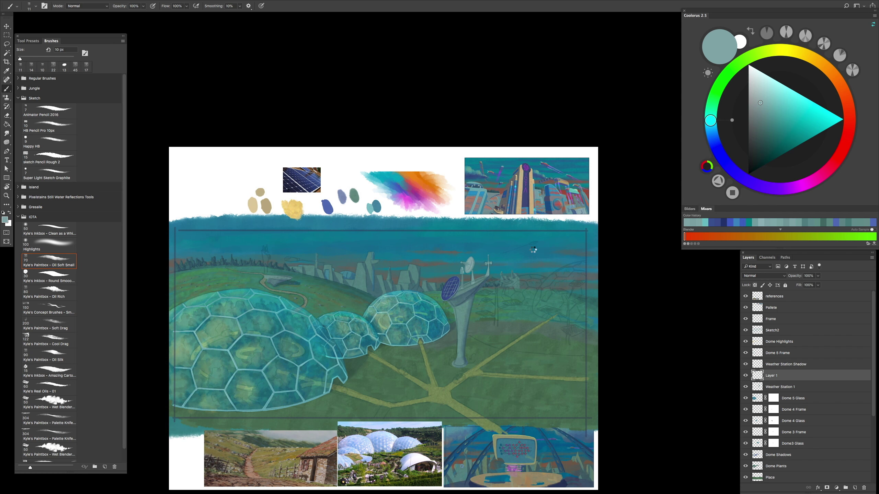
key(h)
scroll(504, 379, up, 6)
key(r)
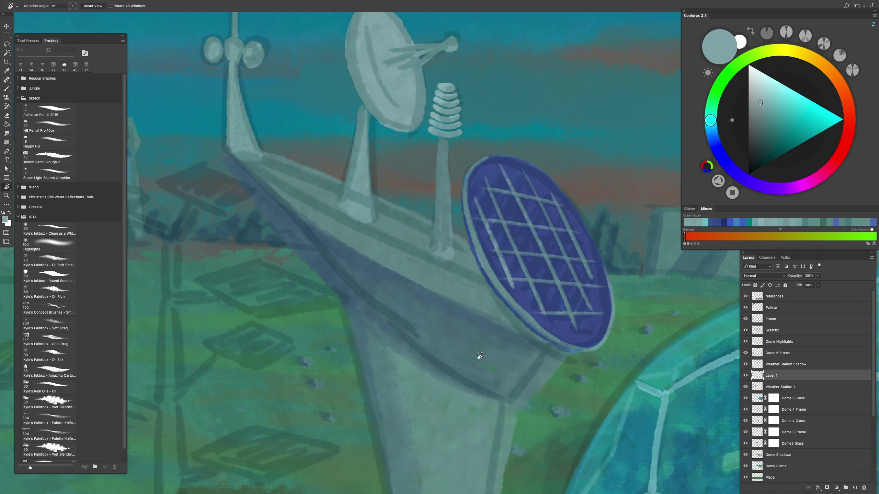
drag(504, 379, 473, 263)
scroll(473, 263, up, 2)
key(b)
Step: Pick a new, slightly lighter paint colour from the canvas
alt+click(489, 255)
scroll(469, 317, down, 2)
scroll(471, 312, up, 2)
alt+click(474, 308)
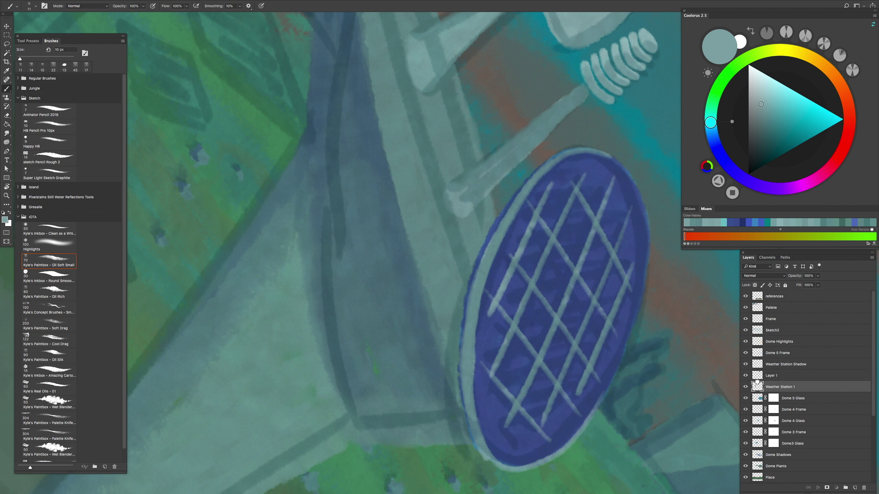
Step: Merge Layer 1 down into the Weather Station 1 layer
double_click(773, 391)
shift+click(774, 375)
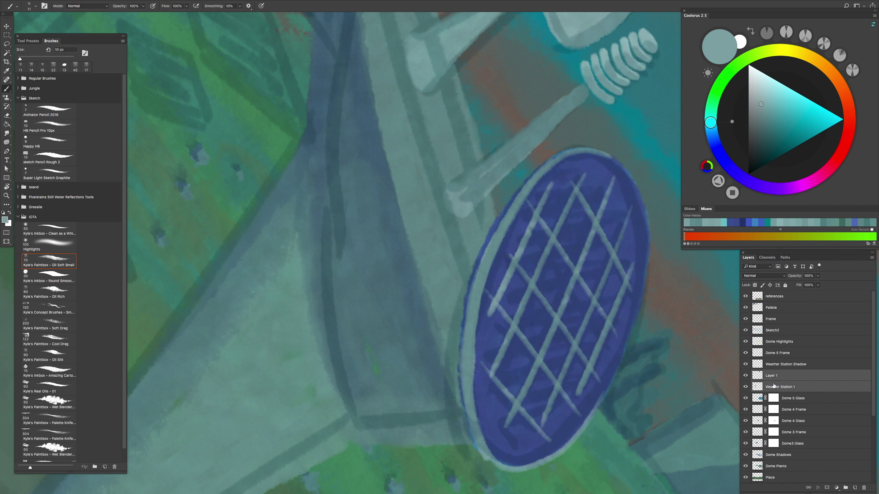
key(ctrl+e)
Step: Sample a darker teal and paint over the panel's rough upper-left edge
key(Return)
scroll(475, 260, down, 2)
scroll(475, 245, up, 1)
alt+click(475, 244)
scroll(460, 295, up, 1)
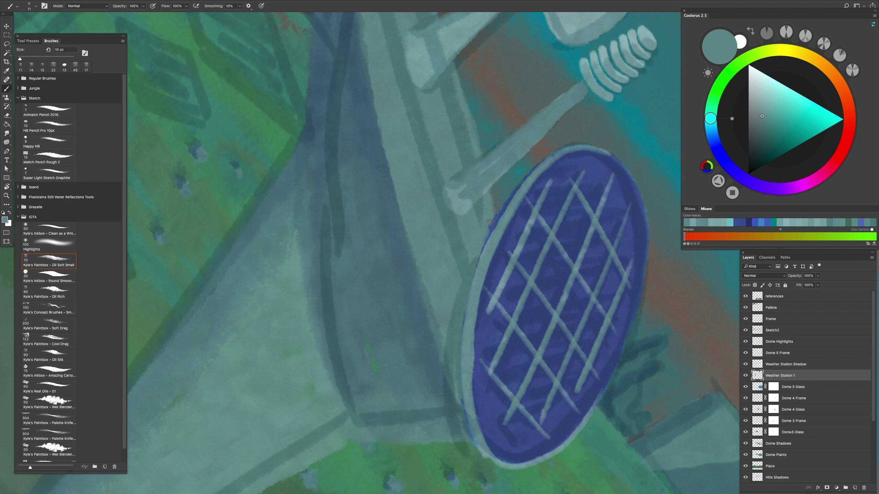
scroll(457, 325, down, 3)
scroll(456, 329, up, 4)
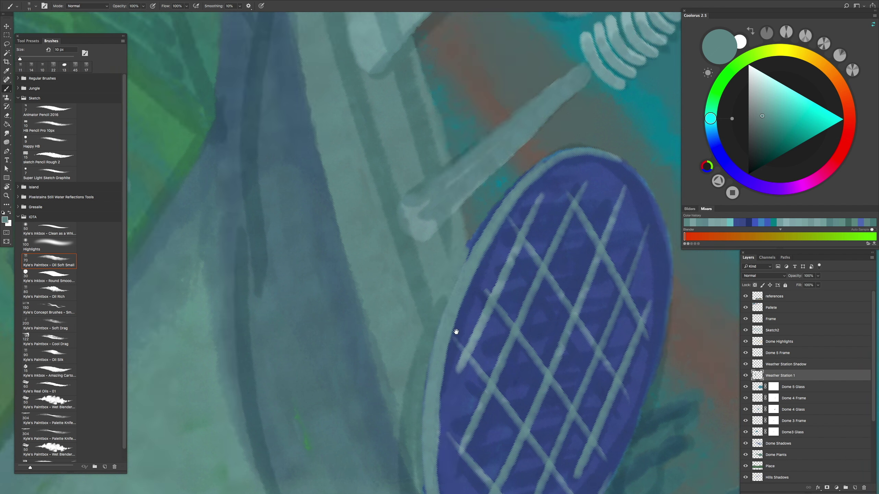
drag(456, 332, 370, 373)
drag(392, 284, 404, 266)
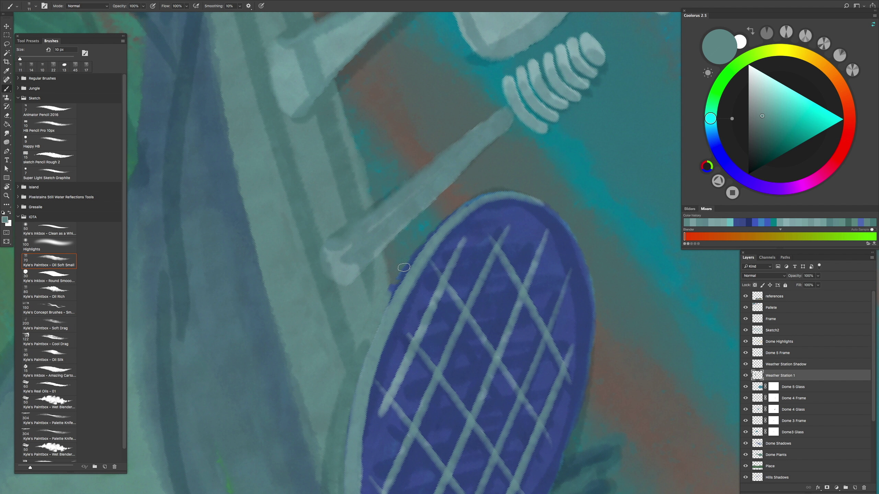
Step: On the Weather Station Shadow layer, brush greyer blue shading on the pole with a 12 px brush
scroll(384, 285, up, 2)
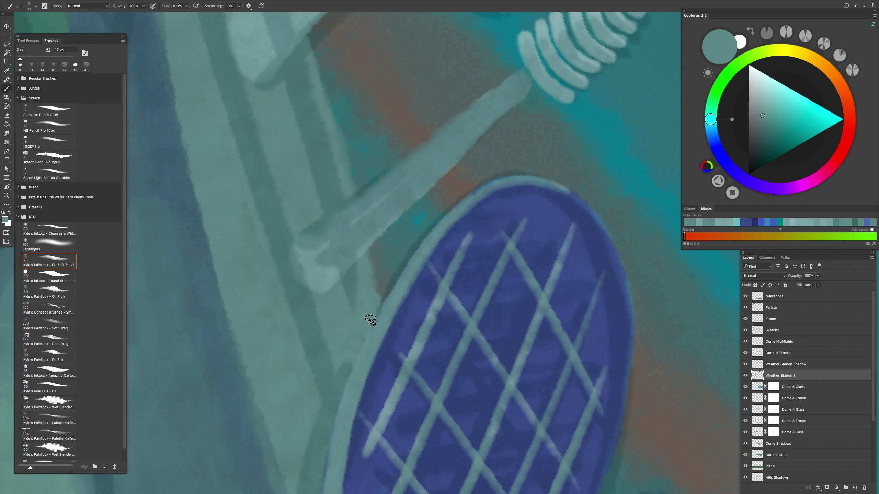
alt+click(389, 314)
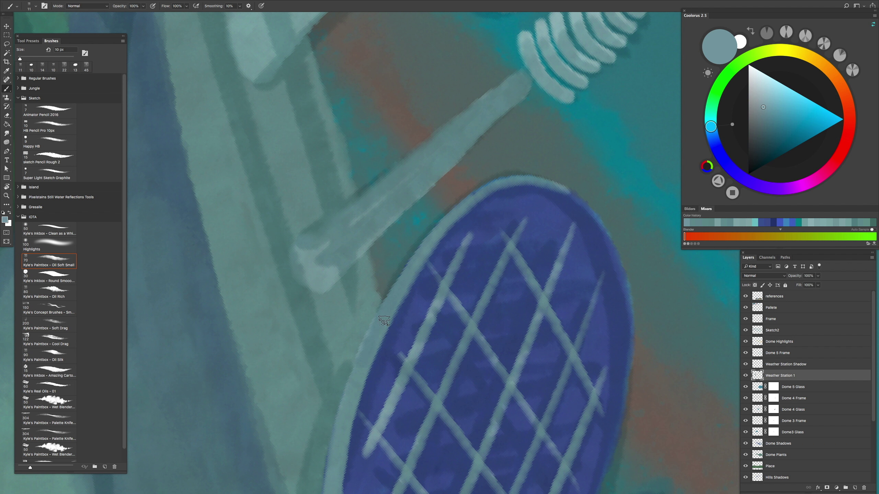
scroll(390, 314, down, 3)
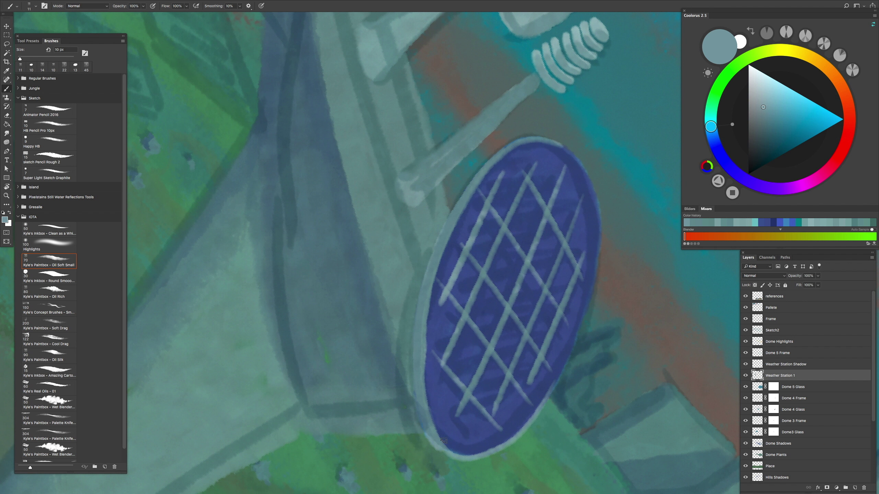
mouse_move(444, 441)
mouse_down()
mouse_move(427, 317)
mouse_move(492, 415)
mouse_move(467, 244)
mouse_move(449, 281)
mouse_up()
key(alt+bracketright)
key(bracketright)
key(bracketright)
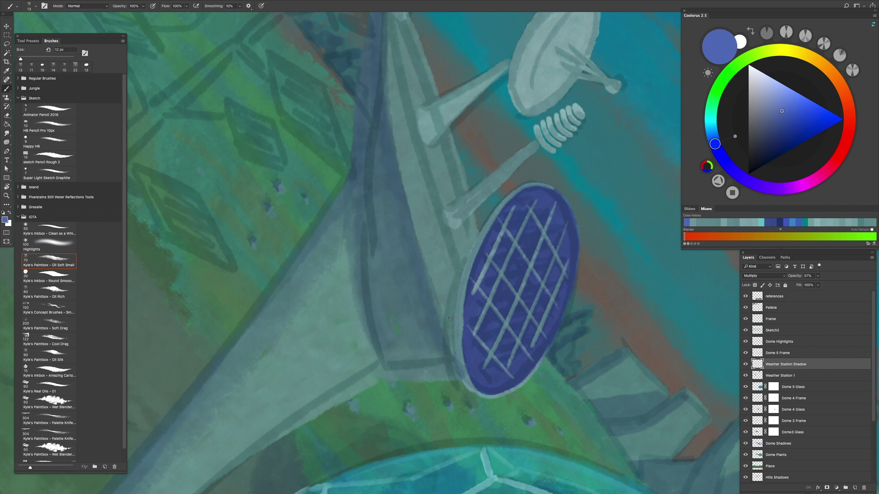
drag(467, 250, 451, 312)
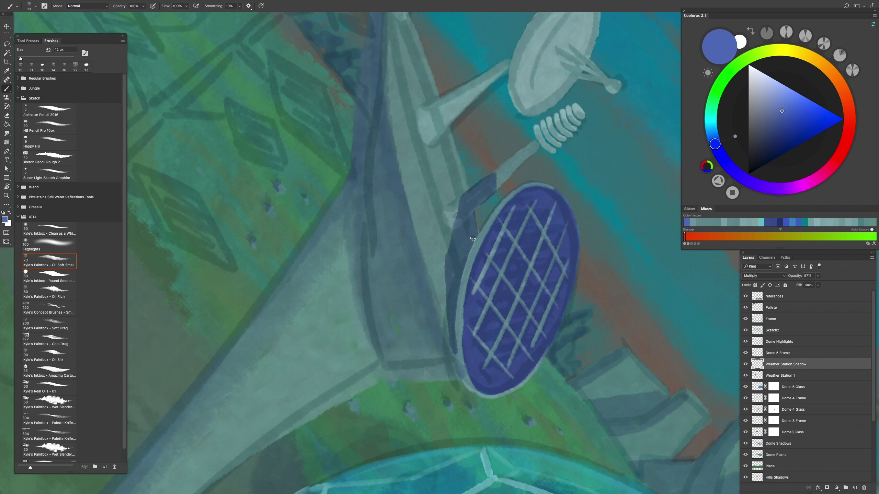
key(ctrl+0)
scroll(468, 243, up, 5)
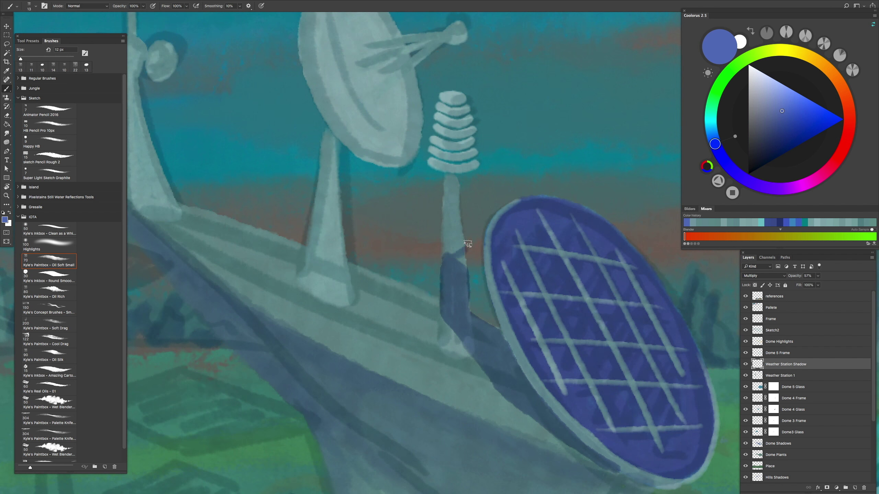
scroll(450, 255, down, 5)
scroll(480, 293, up, 6)
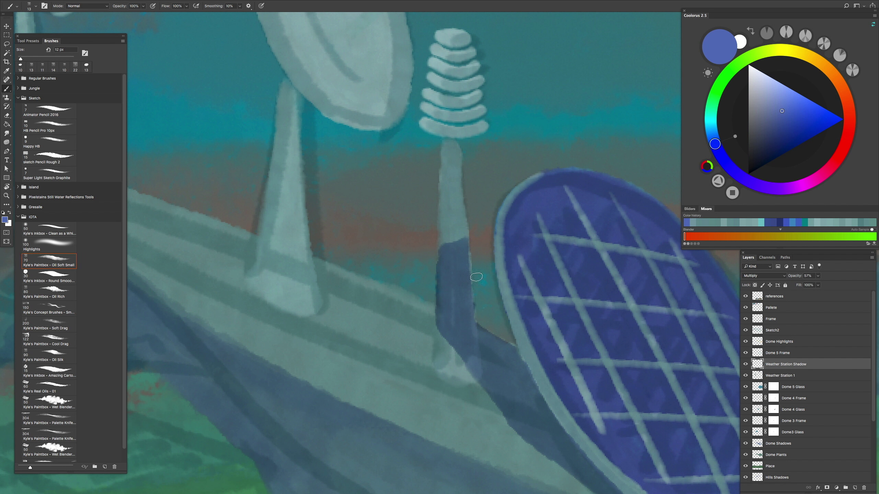
scroll(506, 335, down, 3)
scroll(506, 335, up, 3)
scroll(506, 335, down, 5)
scroll(506, 335, up, 5)
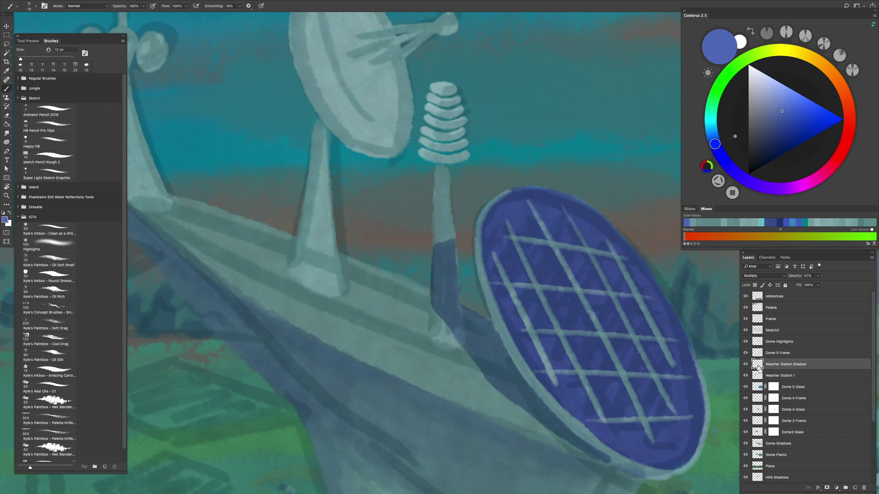
Step: Load the weather station outline as a selection and shade the dish's upper-left edge at 19 px
key(l)
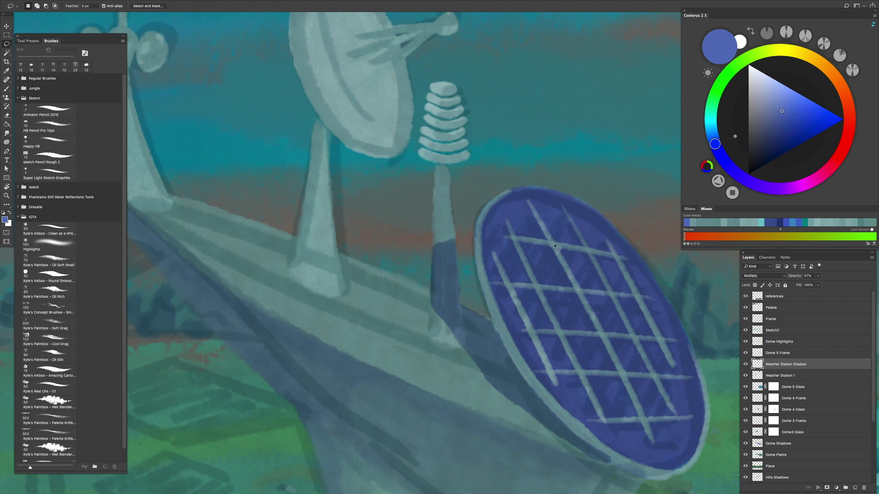
scroll(554, 247, down, 3)
scroll(496, 229, up, 3)
key(b)
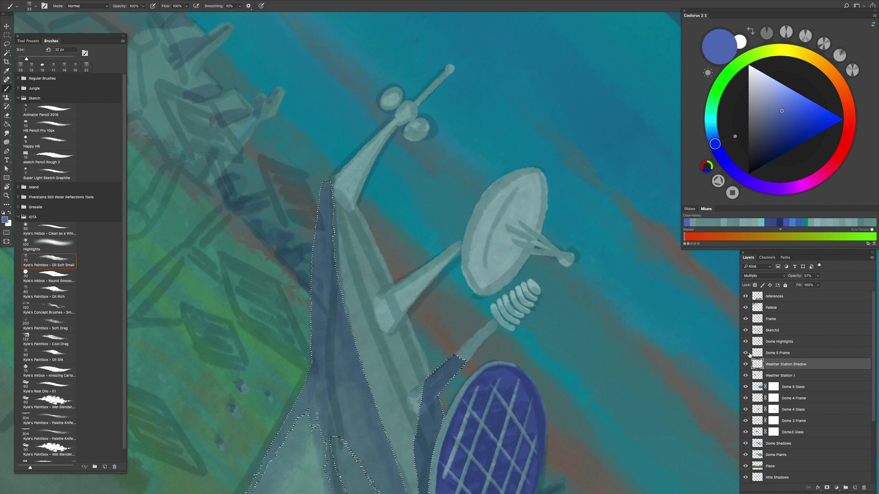
super+click(758, 375)
scroll(446, 256, up, 2)
drag(535, 160, 526, 161)
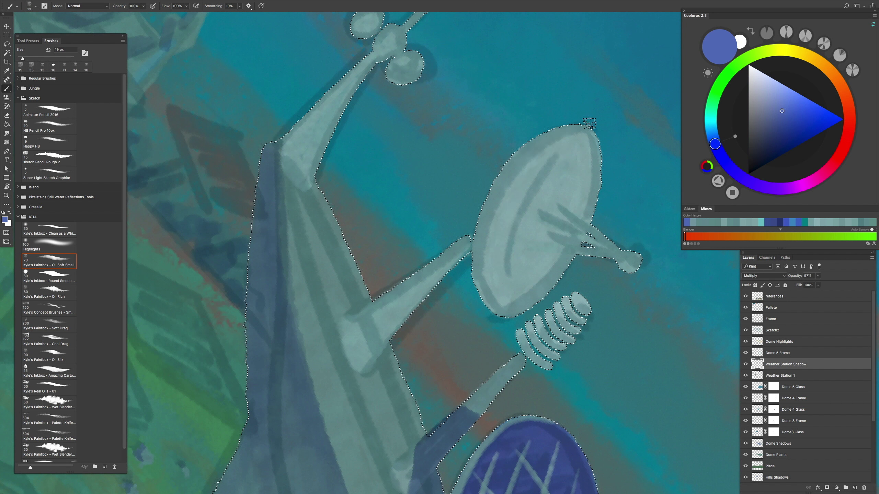
drag(590, 123, 488, 306)
Step: Add blue-purple shading across the dish and its antenna arm
key(h)
drag(473, 255, 503, 178)
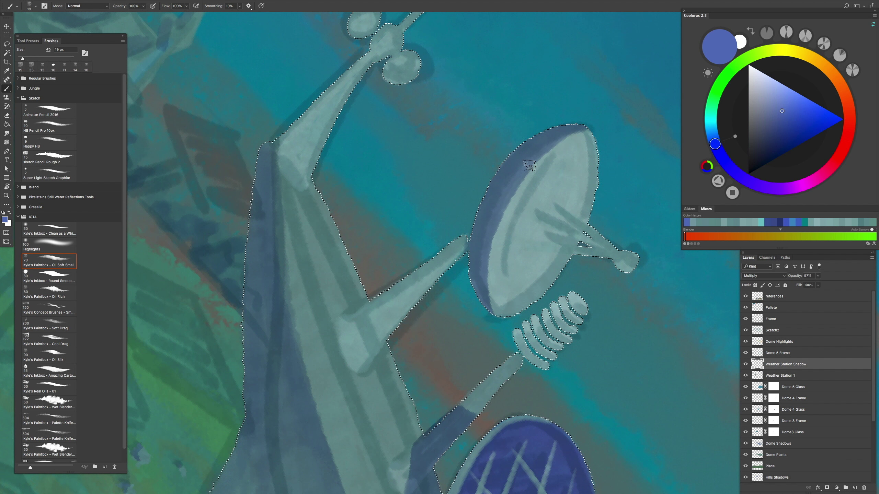
scroll(538, 269, down, 4)
scroll(538, 268, up, 5)
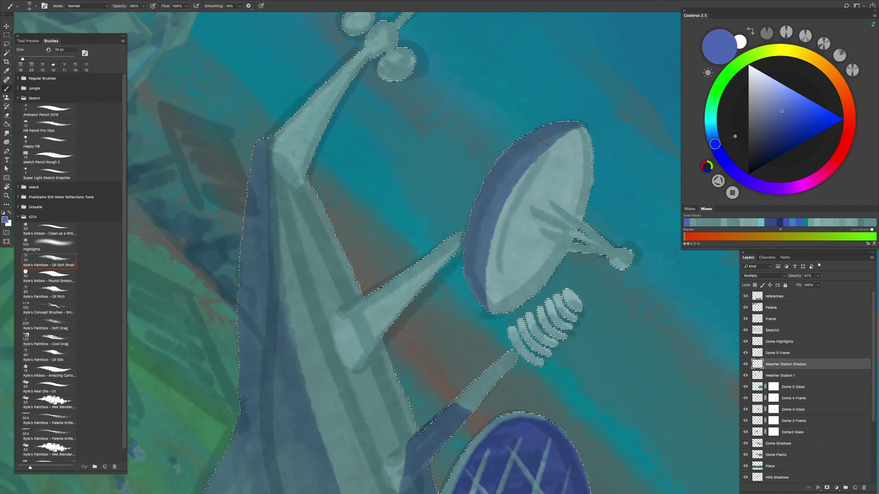
scroll(507, 227, down, 4)
scroll(508, 227, up, 3)
scroll(507, 227, down, 7)
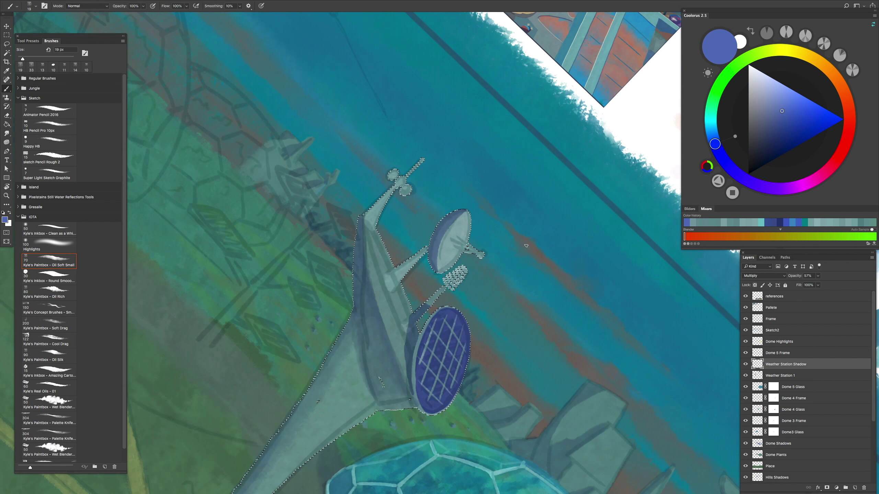
scroll(478, 275, up, 5)
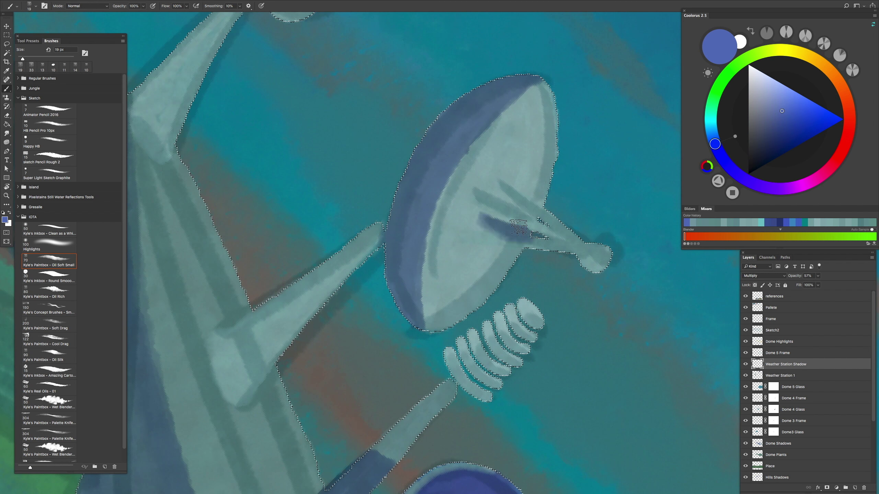
drag(482, 245, 480, 265)
drag(474, 191, 538, 219)
drag(485, 242, 558, 249)
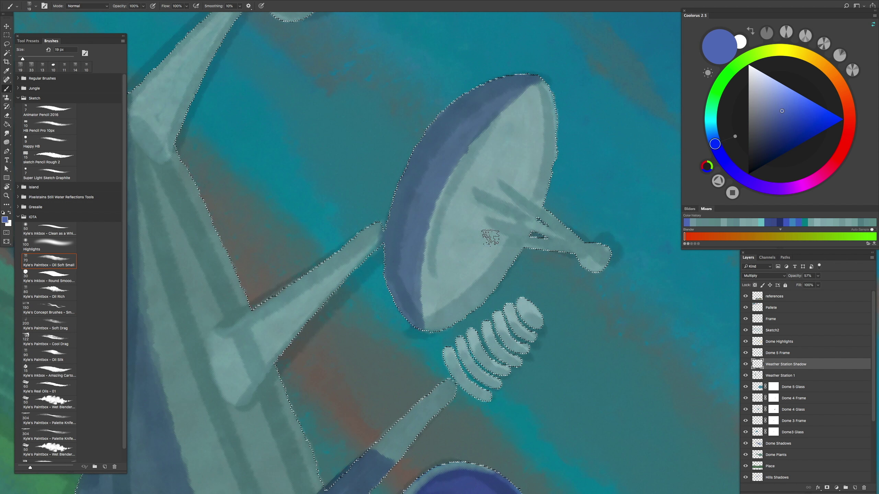
mouse_move(498, 184)
mouse_down()
mouse_move(545, 228)
mouse_move(512, 258)
mouse_move(470, 274)
mouse_up()
Step: Paint a curved shadow inside the dish, undoing the excess dark strokes
key(r)
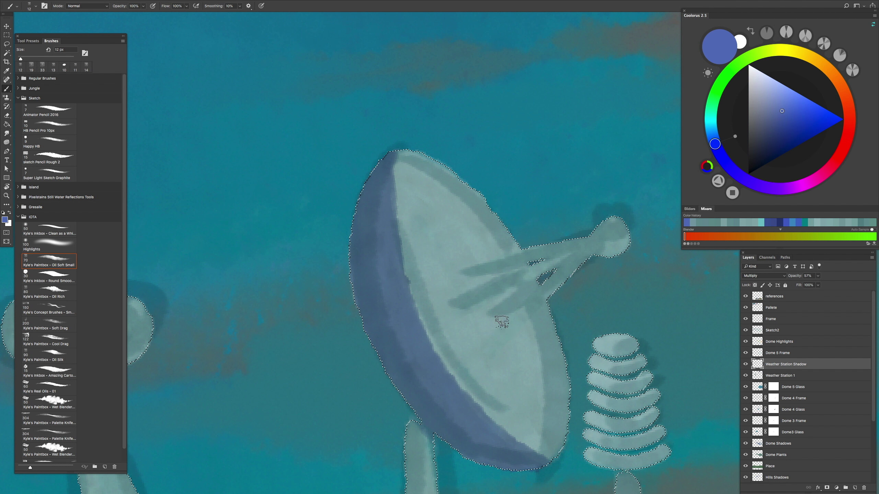
key(ctrl+z)
drag(502, 371, 472, 286)
drag(500, 364, 485, 317)
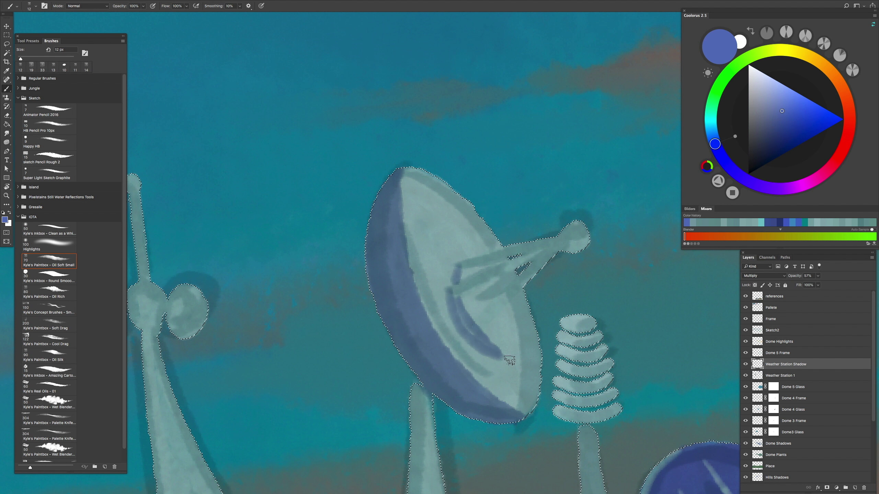
drag(508, 376, 500, 345)
key(ctrl+z)
drag(515, 395, 461, 264)
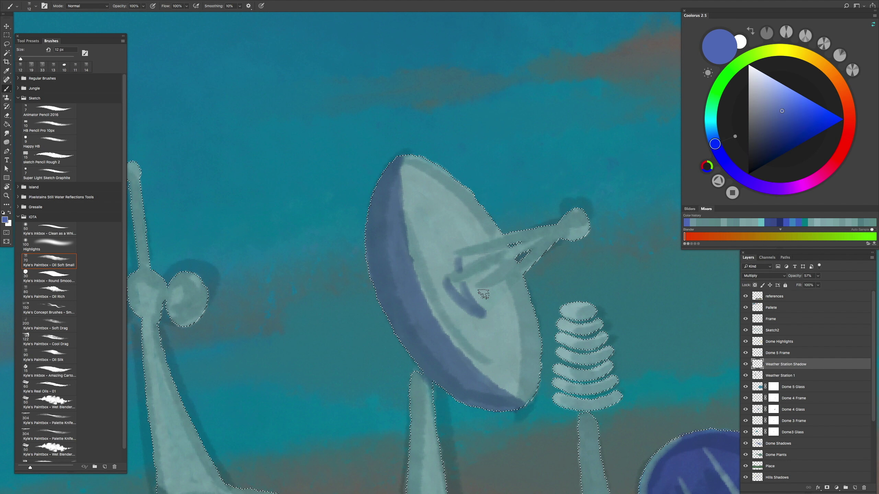
mouse_move(491, 315)
mouse_down()
mouse_move(426, 262)
mouse_move(452, 266)
mouse_move(447, 285)
mouse_up()
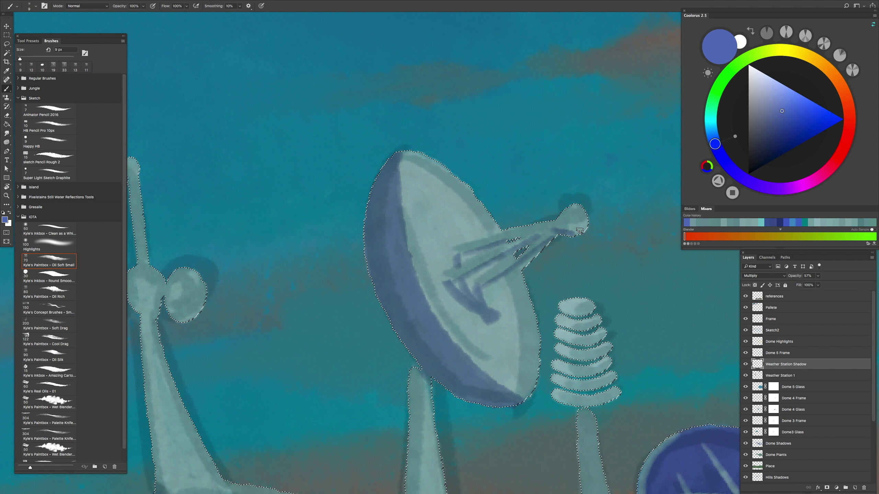
Step: Frame the view on the antenna pole and switch to the textured 14 px brush tip
mouse_move(564, 233)
mouse_down()
mouse_move(569, 275)
mouse_move(501, 298)
mouse_up()
drag(542, 273, 479, 269)
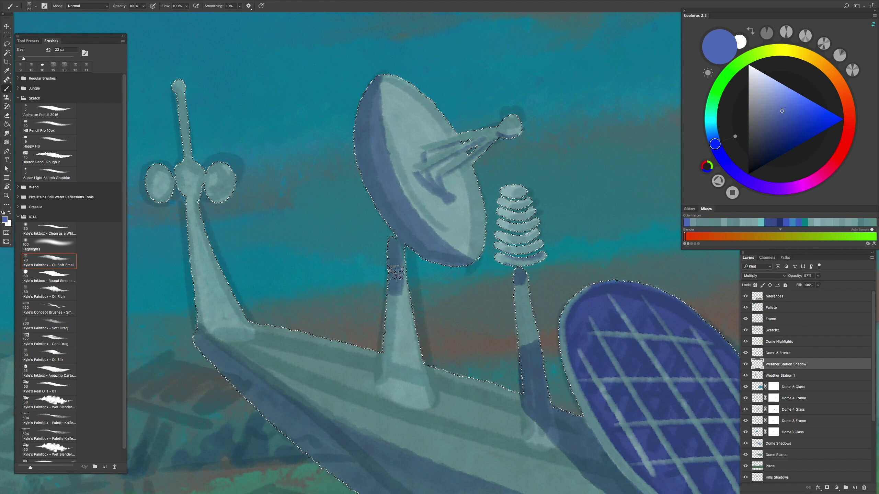
key(ctrl+minus)
key(ctrl+minus)
key(ctrl+minus)
key(ctrl+minus)
key(ctrl+plus)
key(ctrl+plus)
key(ctrl+plus)
key(ctrl+plus)
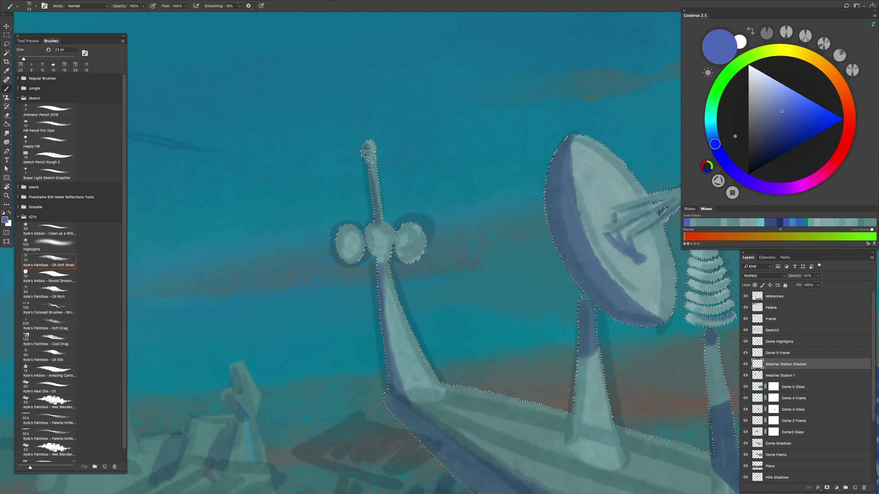
key(ctrl+plus)
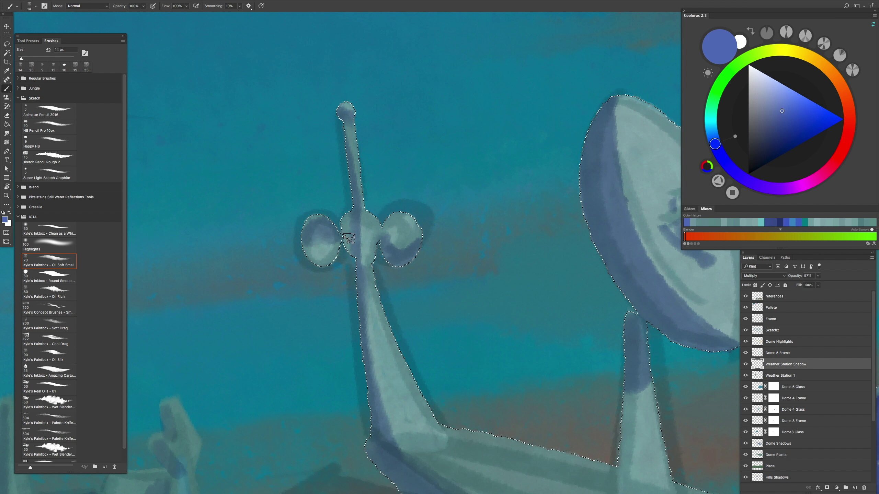
drag(346, 221, 319, 230)
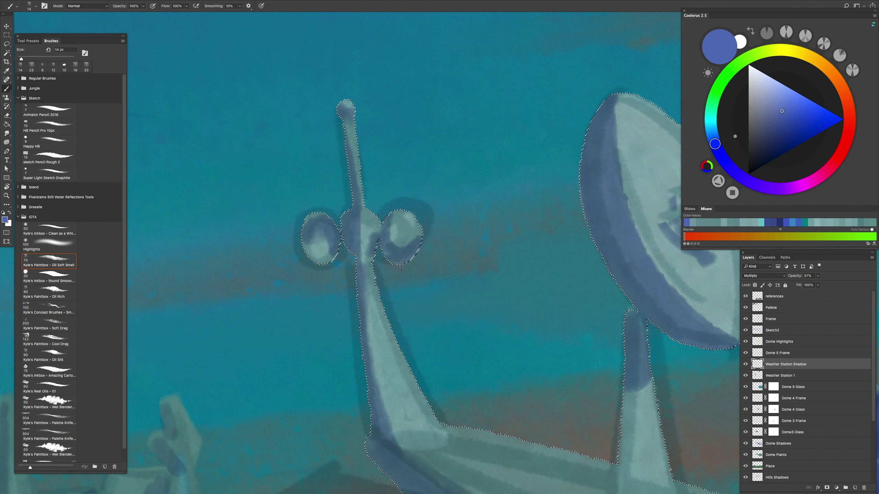
drag(365, 281, 397, 297)
drag(369, 236, 332, 193)
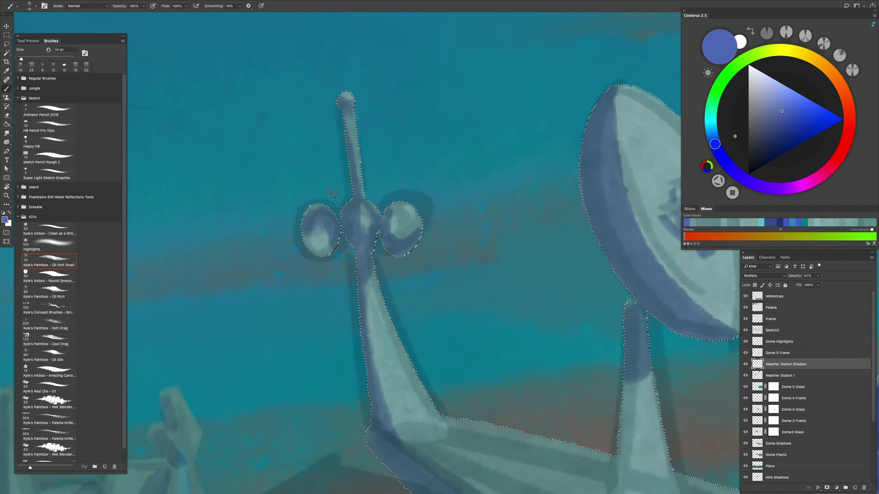
mouse_move(355, 164)
mouse_down()
mouse_move(353, 182)
mouse_move(401, 236)
mouse_up()
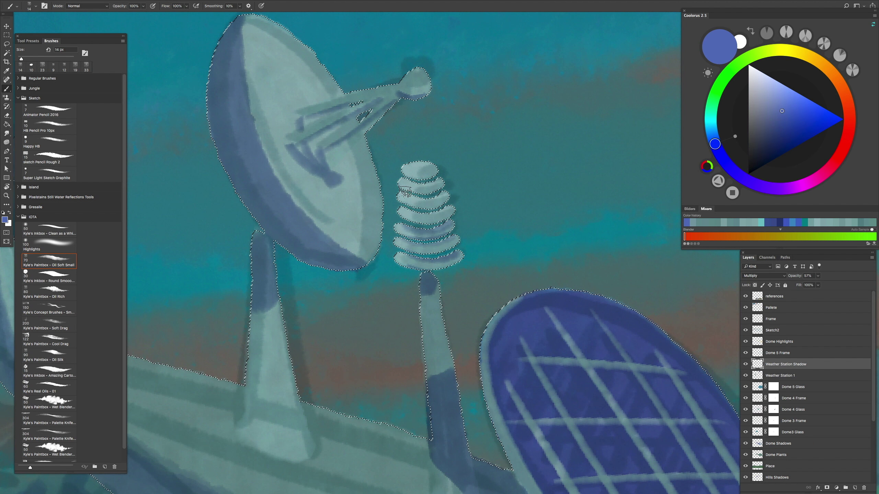
mouse_move(427, 281)
mouse_down()
mouse_move(442, 304)
mouse_move(708, 354)
mouse_up()
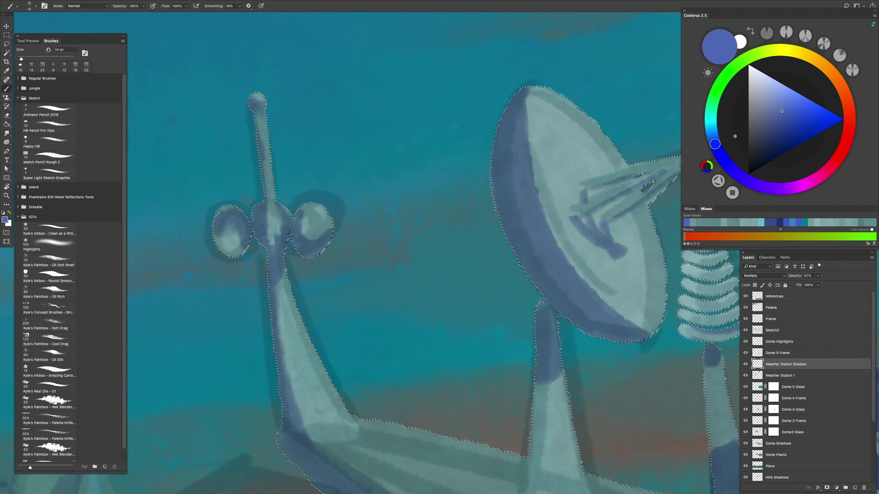
key(.)
scroll(273, 229, down, 5)
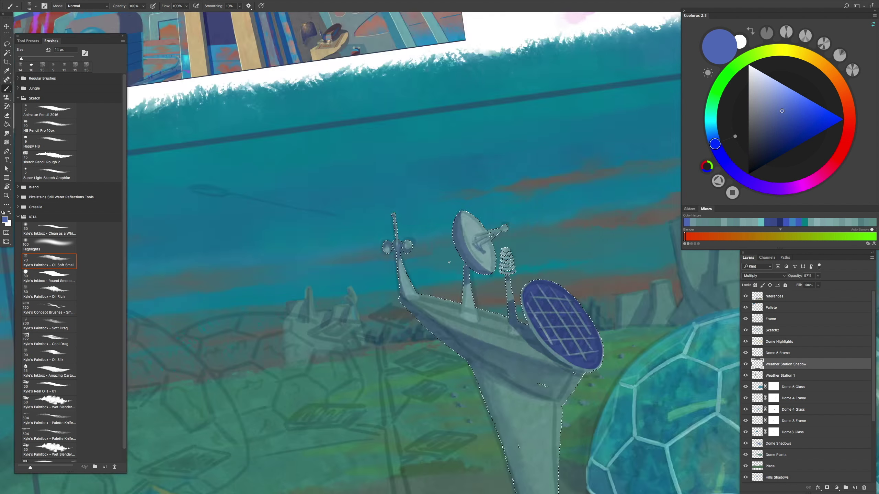
Step: Redo the shading on the left sides of the ladder rungs
scroll(422, 209, up, 6)
key(ctrl+z)
mouse_move(420, 237)
mouse_down()
mouse_move(398, 115)
mouse_move(423, 166)
mouse_move(395, 100)
mouse_up()
scroll(483, 187, down, 8)
Step: Lasso a thin strip along the station pole and paint a long dark line down it
key(l)
scroll(471, 188, up, 3)
scroll(472, 187, up, 6)
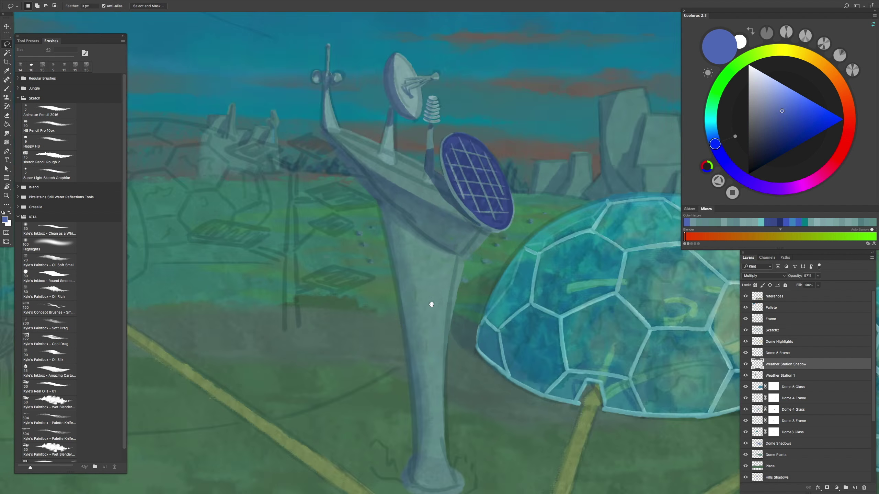
mouse_move(469, 89)
mouse_down()
mouse_move(461, 331)
mouse_move(468, 97)
mouse_up()
key(b)
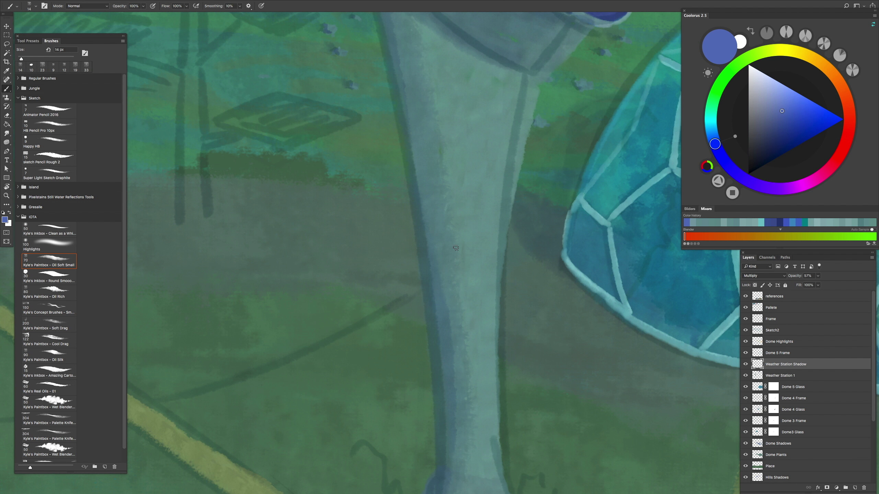
key(ctrl+d)
scroll(457, 281, down, 4)
drag(432, 327, 425, 133)
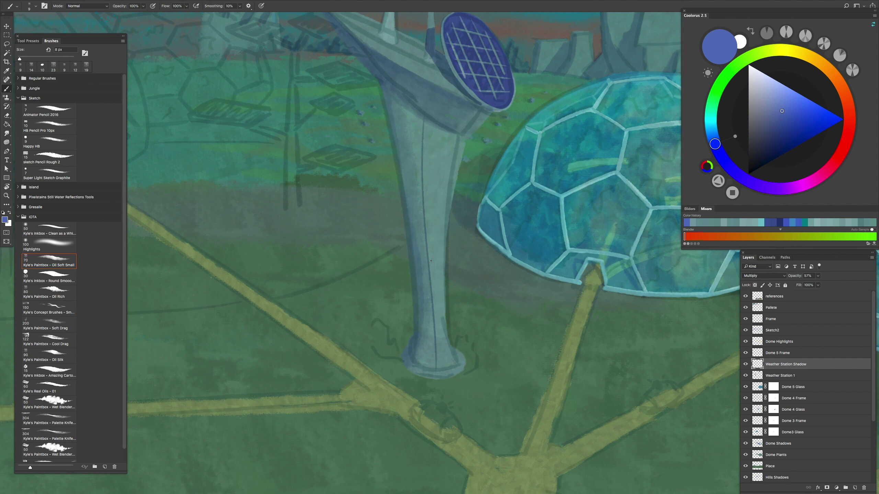
Step: Rotate the canvas view and paint a dark stroke around the pole's base
key(r)
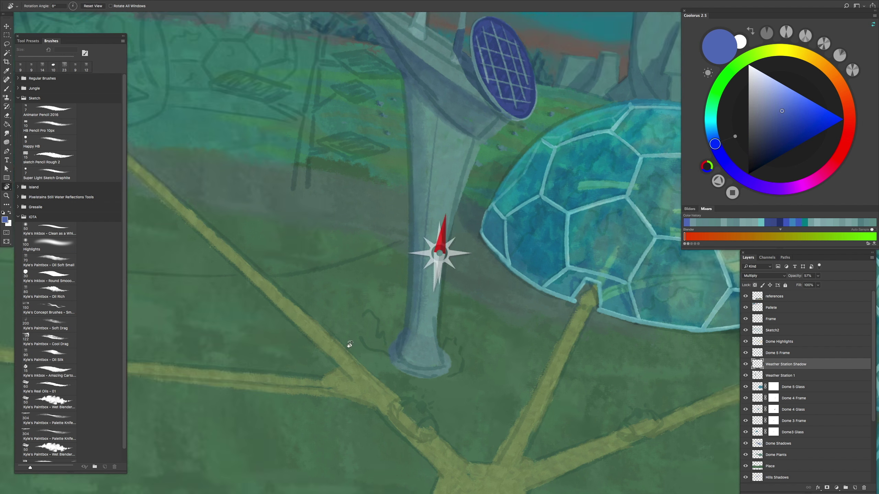
drag(423, 258, 367, 273)
scroll(366, 273, up, 3)
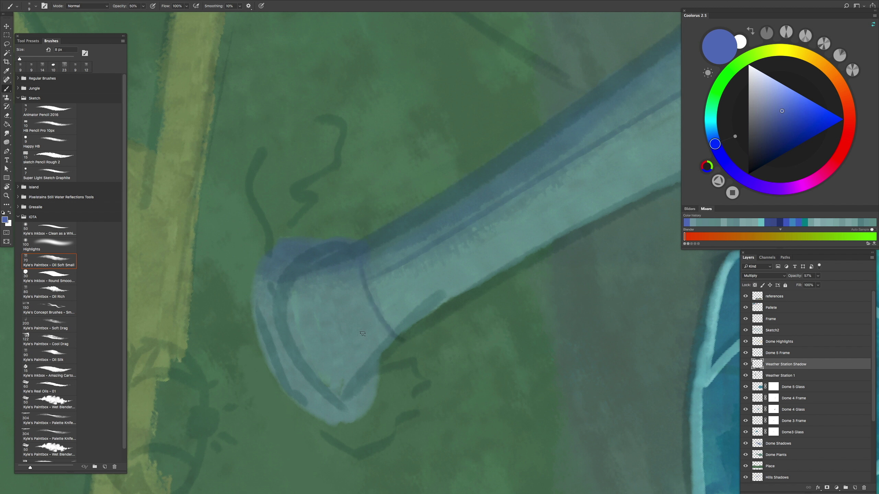
drag(364, 288, 274, 355)
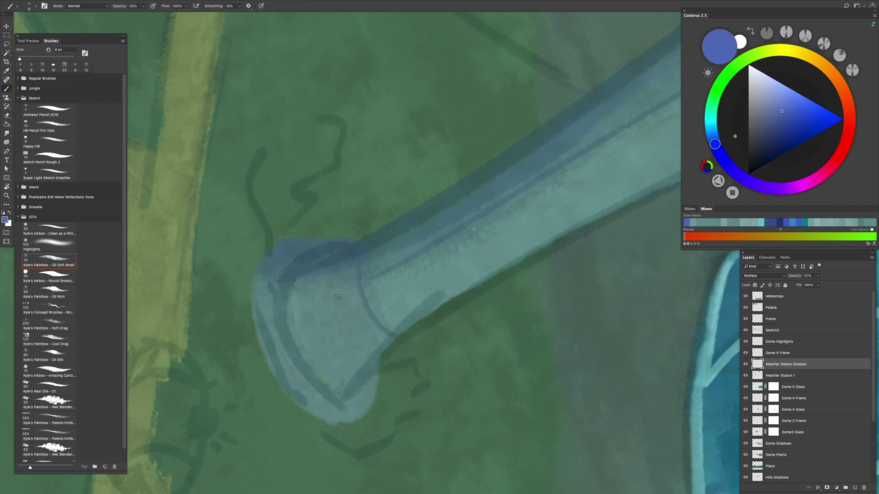
scroll(407, 255, down, 5)
scroll(466, 328, up, 5)
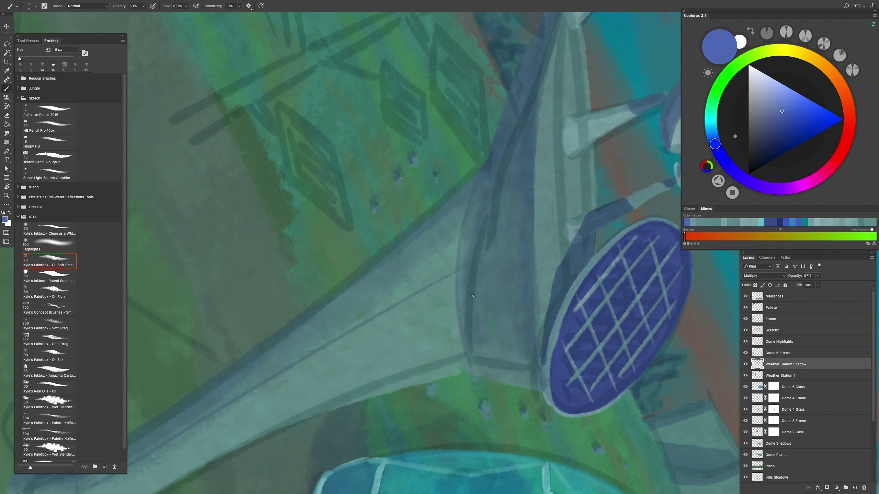
scroll(474, 266, up, 1)
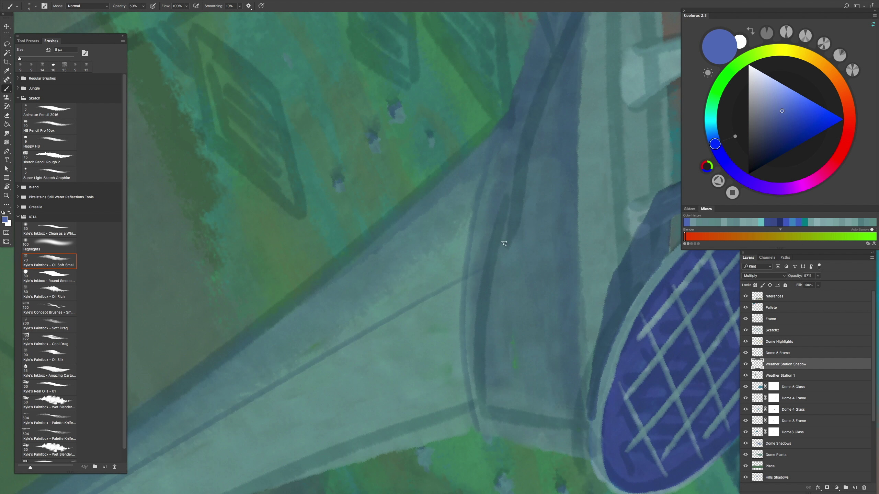
scroll(515, 232, down, 5)
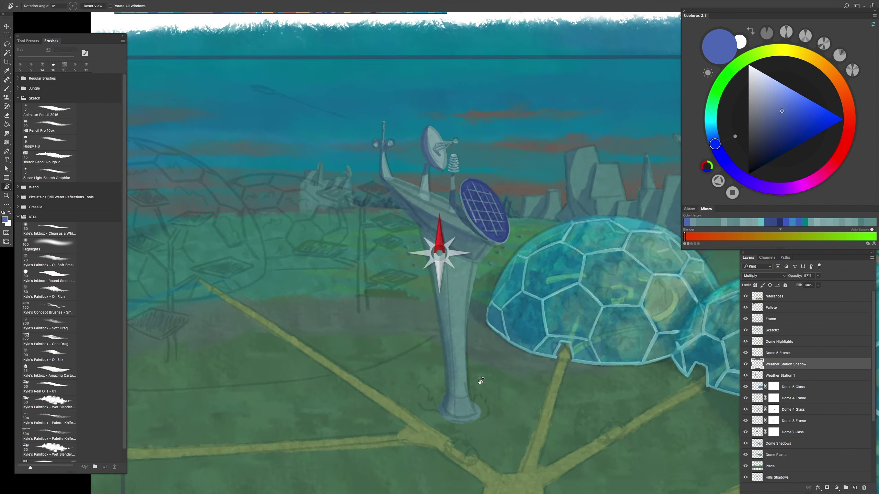
scroll(508, 342, up, 2)
scroll(508, 342, down, 3)
scroll(504, 369, up, 1)
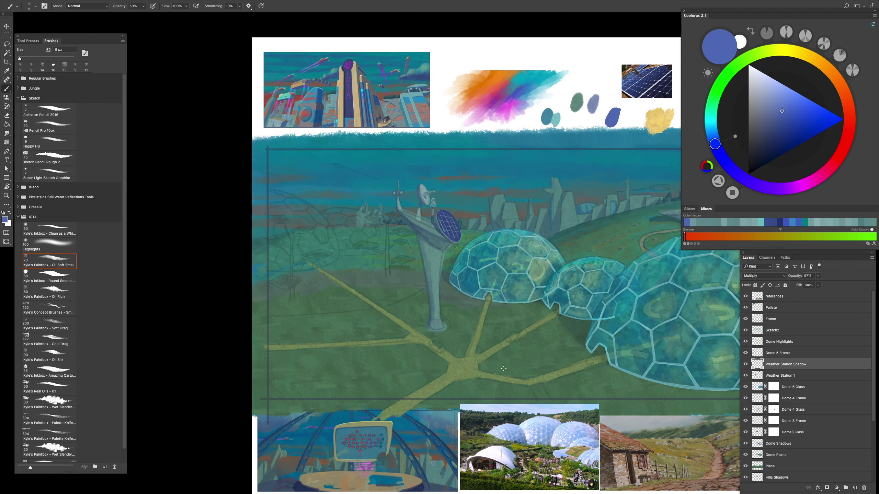
Step: Compare the scene with Dome Highlights hidden and shown, then add a new Highlights layer
click(745, 342)
click(745, 342)
click(746, 342)
click(746, 341)
click(782, 342)
click(855, 488)
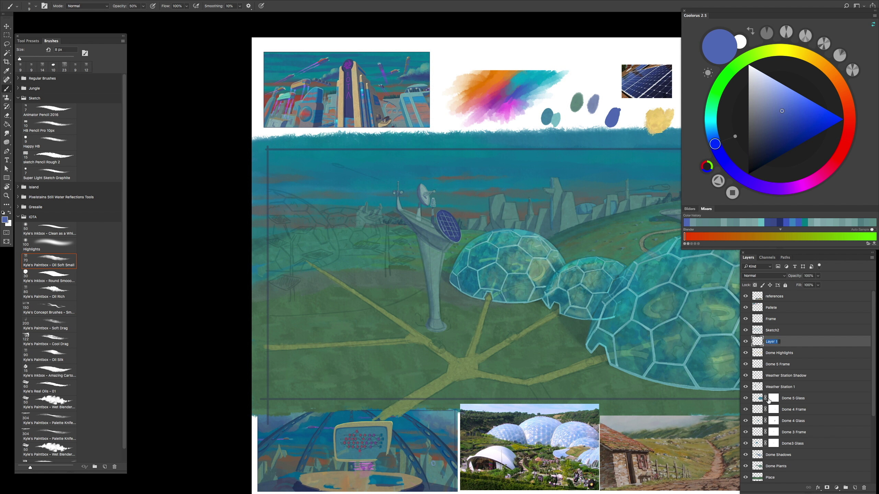
scroll(485, 338, up, 1)
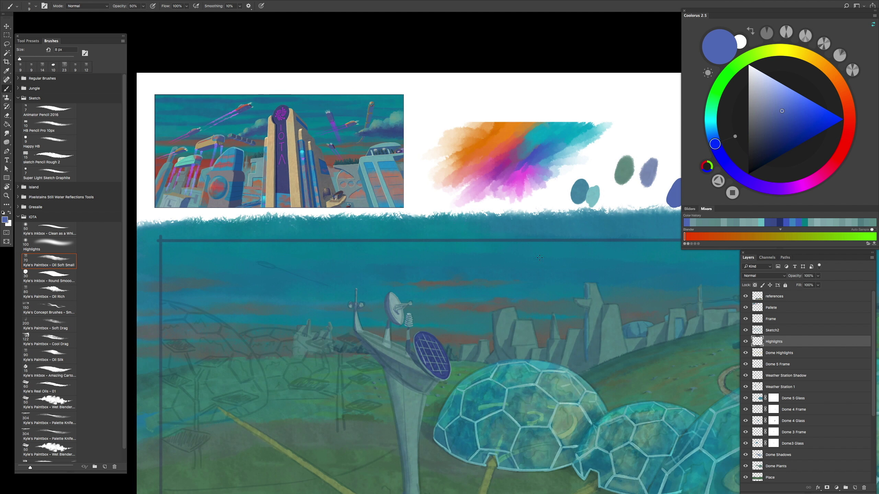
Step: Sample pale yellow, load the Weather Station selection, and highlight the solar panel
alt+click(632, 172)
scroll(456, 305, up, 1)
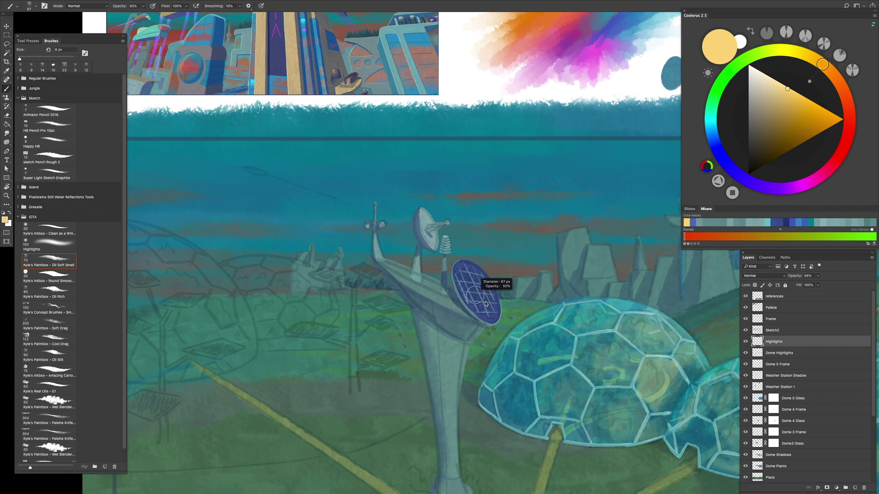
ctrl+click(757, 378)
key(ctrl+plus)
key(ctrl+plus)
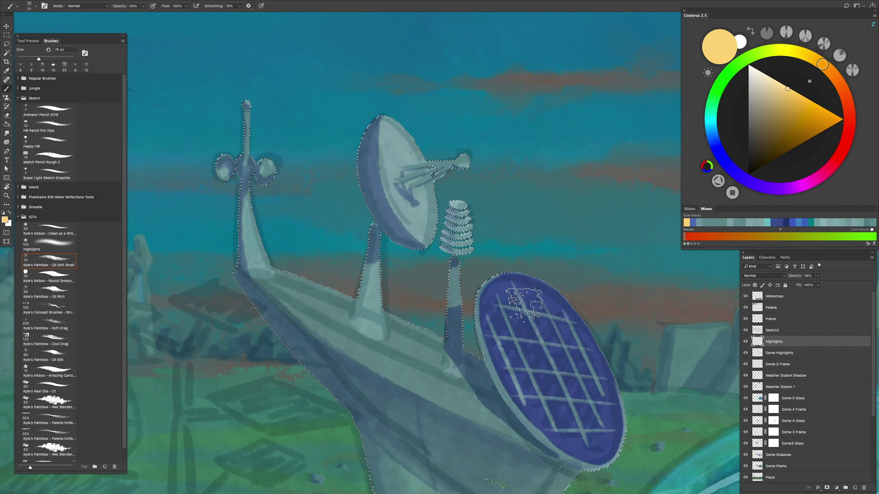
drag(533, 370, 550, 395)
scroll(551, 395, down, 3)
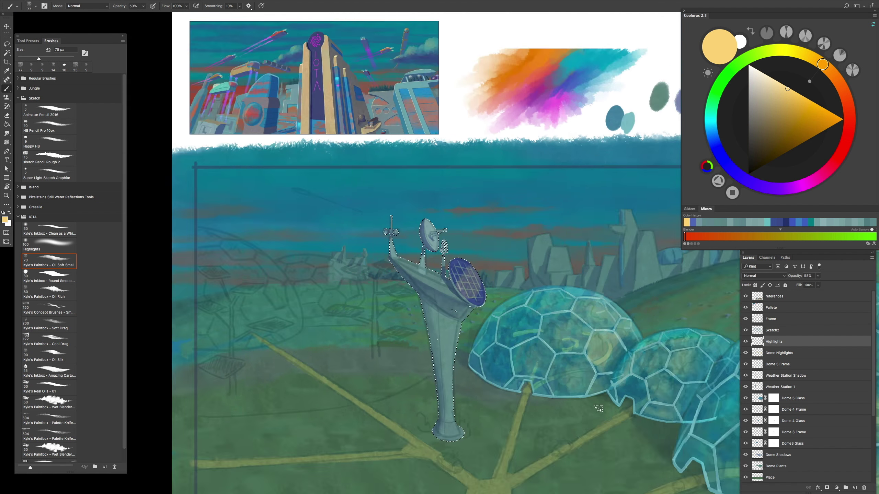
scroll(472, 383, up, 2)
scroll(488, 344, down, 3)
scroll(509, 320, up, 3)
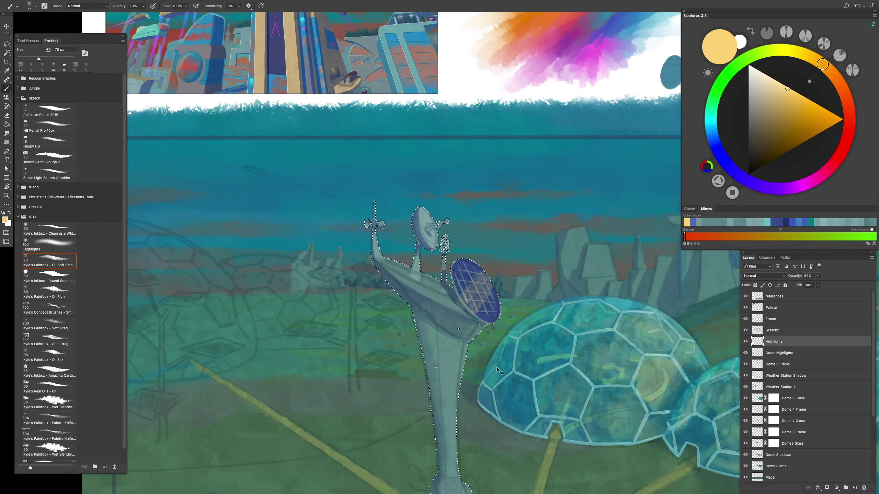
scroll(479, 310, down, 3)
scroll(536, 284, up, 3)
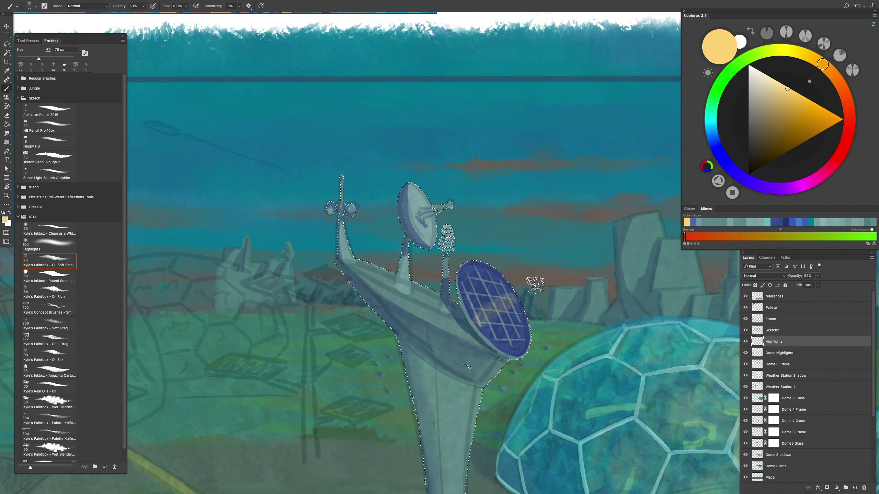
scroll(493, 360, down, 3)
scroll(515, 383, up, 4)
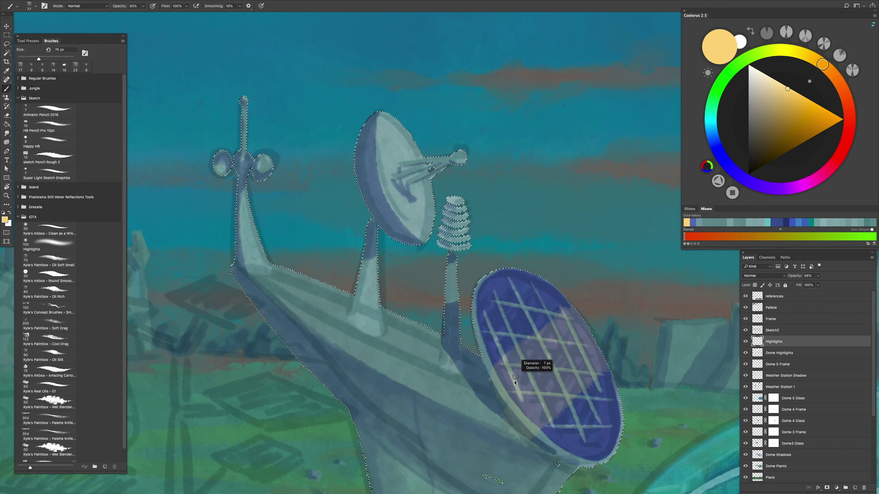
scroll(524, 429, down, 2)
Step: Shrink the brush to about 44 px and paint yellow highlights on the dish
drag(450, 316, 436, 316)
drag(429, 297, 455, 329)
scroll(449, 318, down, 3)
scroll(450, 319, up, 3)
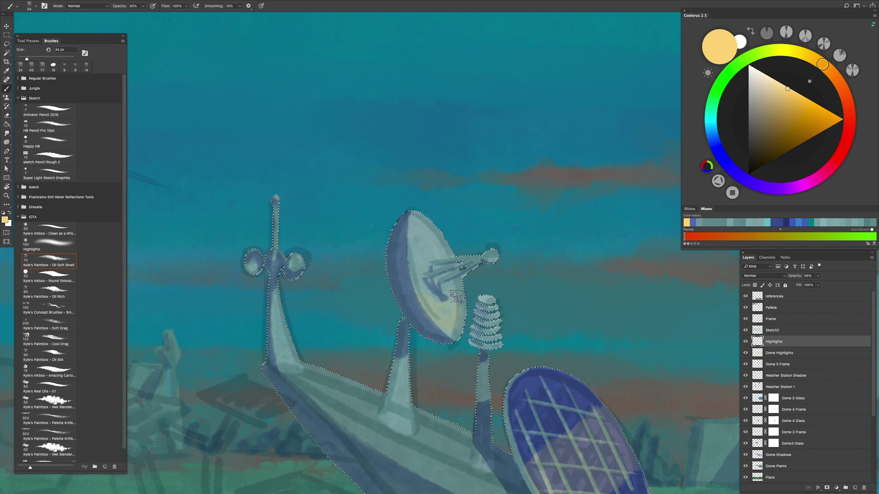
Step: Return to the Weather Station Shadow layer with the blue shading colour and a 44 px brush
click(758, 375)
scroll(476, 282, down, 3)
alt+click(588, 391)
scroll(460, 319, up, 3)
key(bracketright)
Step: Drop the brush opacity to 30% and review the station's shadow areas
key(3)
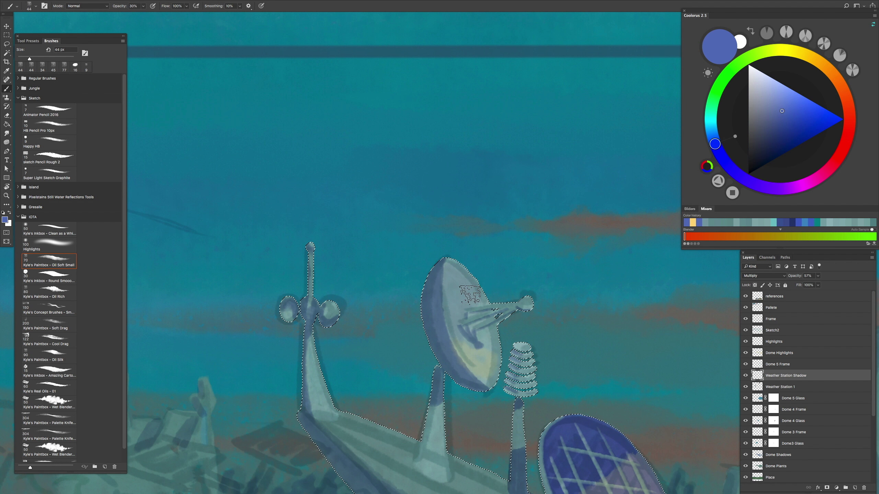
scroll(456, 271, down, 3)
scroll(460, 312, up, 4)
scroll(464, 309, down, 4)
scroll(481, 303, up, 4)
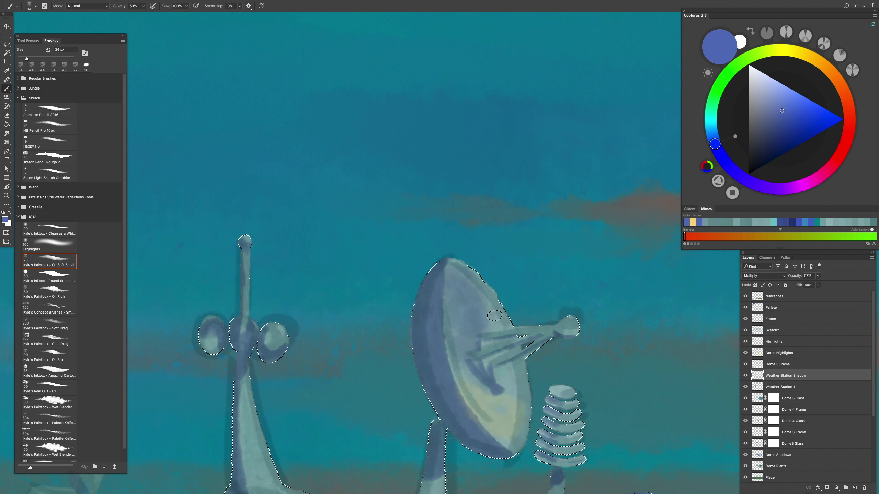
scroll(458, 368, down, 5)
scroll(457, 368, up, 5)
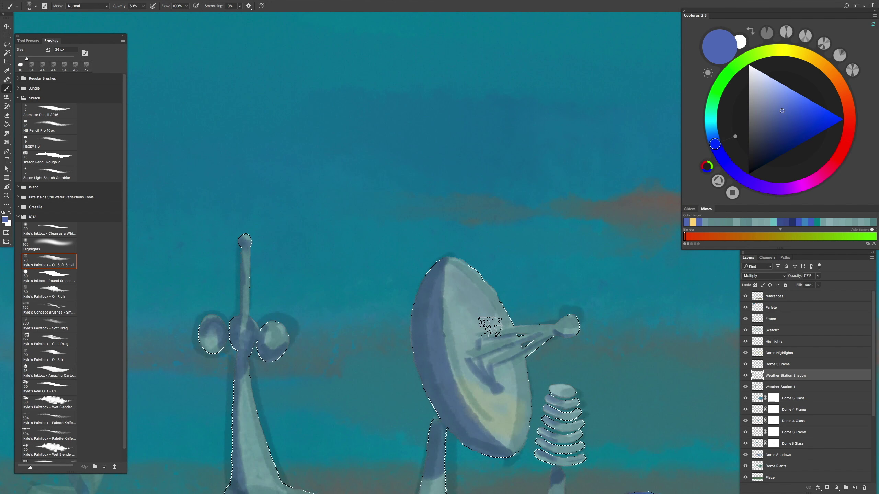
scroll(487, 306, down, 5)
scroll(346, 378, up, 4)
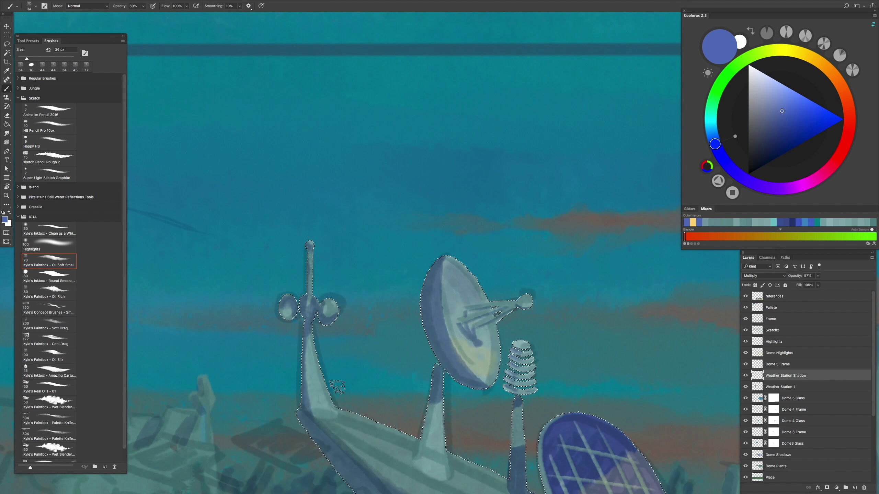
Step: Raise the brush to 100% opacity, then shrink it for fine highlight work
key(0)
scroll(360, 429, down, 5)
scroll(360, 429, up, 5)
scroll(380, 419, down, 5)
scroll(409, 409, up, 5)
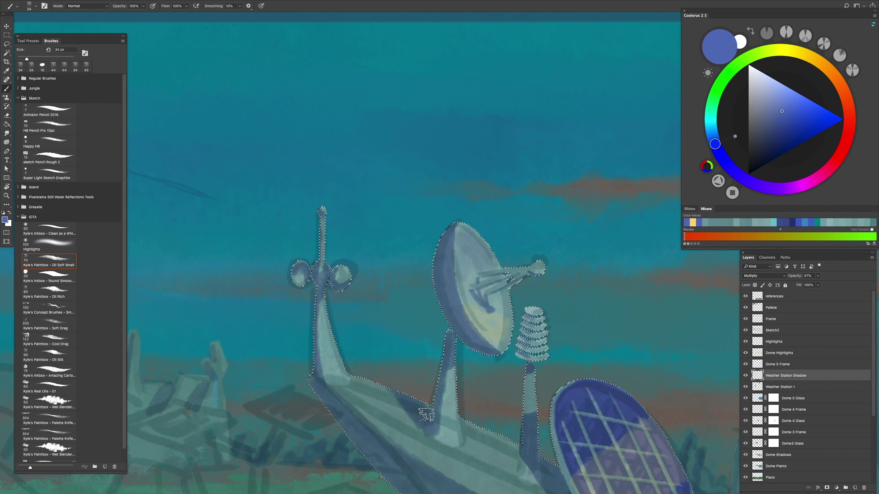
scroll(427, 414, down, 6)
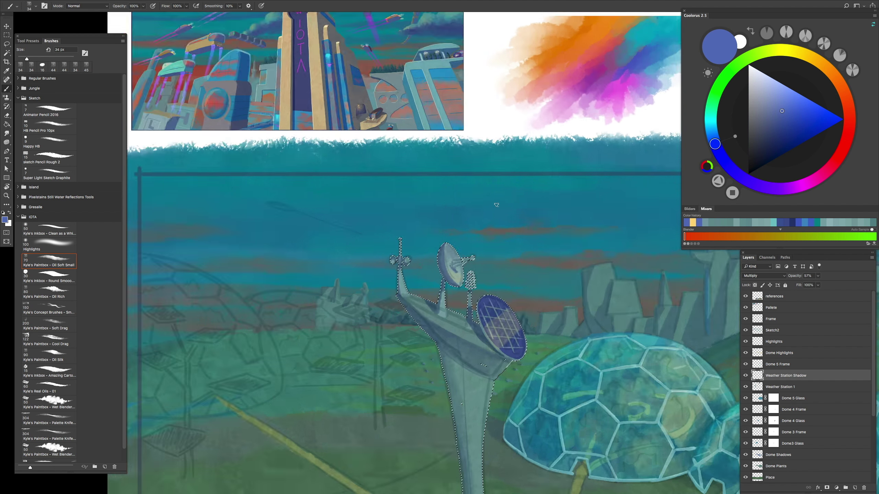
scroll(503, 232, up, 4)
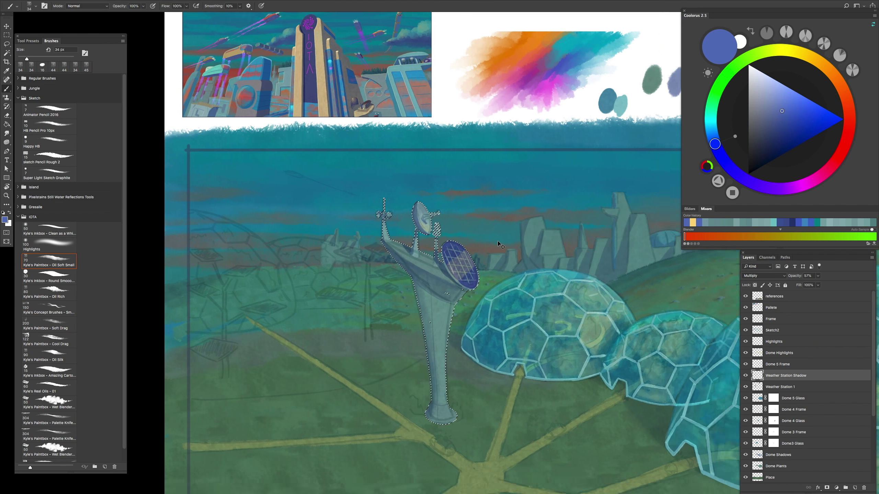
scroll(497, 245, down, 5)
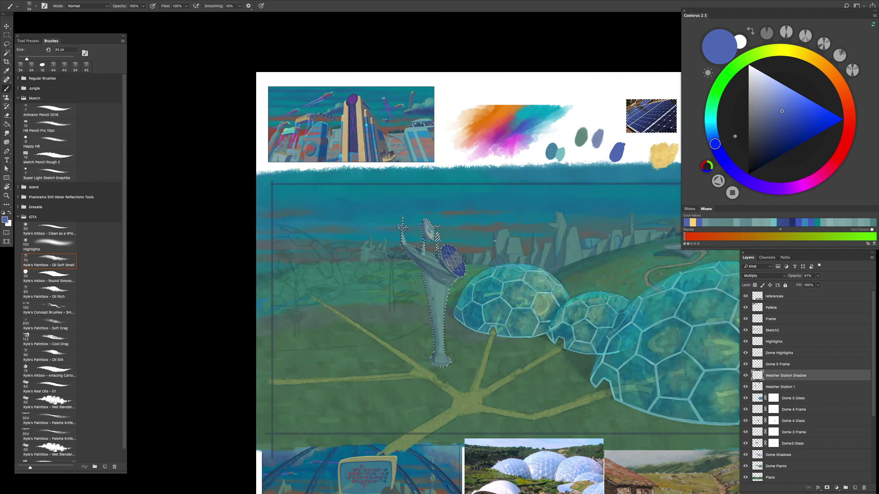
scroll(446, 288, up, 6)
scroll(445, 288, down, 4)
scroll(480, 297, up, 3)
scroll(478, 294, down, 4)
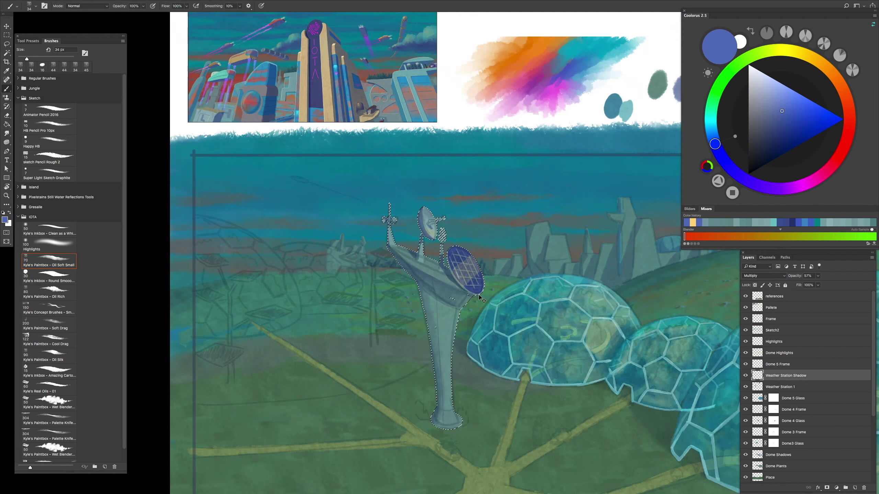
scroll(386, 166, up, 6)
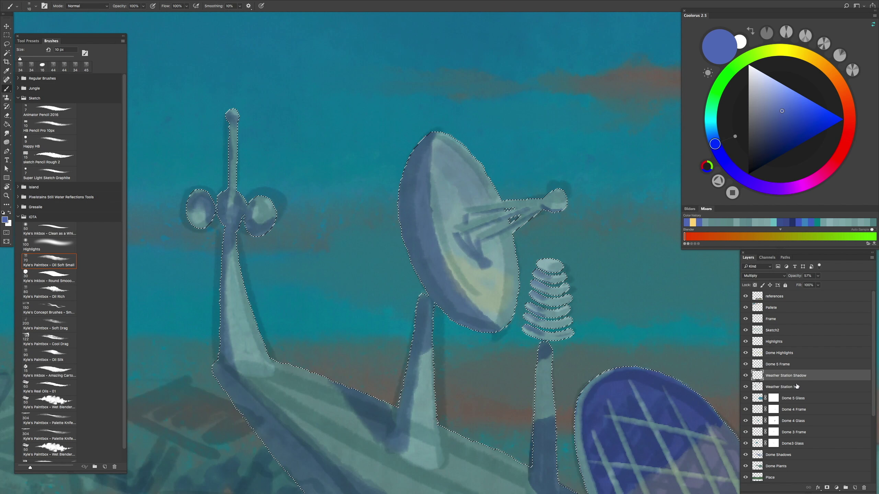
key(alt+bracketright)
key(alt+bracketright)
scroll(439, 180, down, 4)
scroll(588, 138, up, 3)
Step: On the Dome Highlights layer, sample pale yellow and highlight the dish's right rim
alt+click(658, 209)
key(bracketleft)
key(bracketleft)
key(bracketleft)
scroll(658, 209, down, 3)
scroll(308, 275, up, 3)
scroll(308, 275, up, 2)
scroll(308, 274, left, 5)
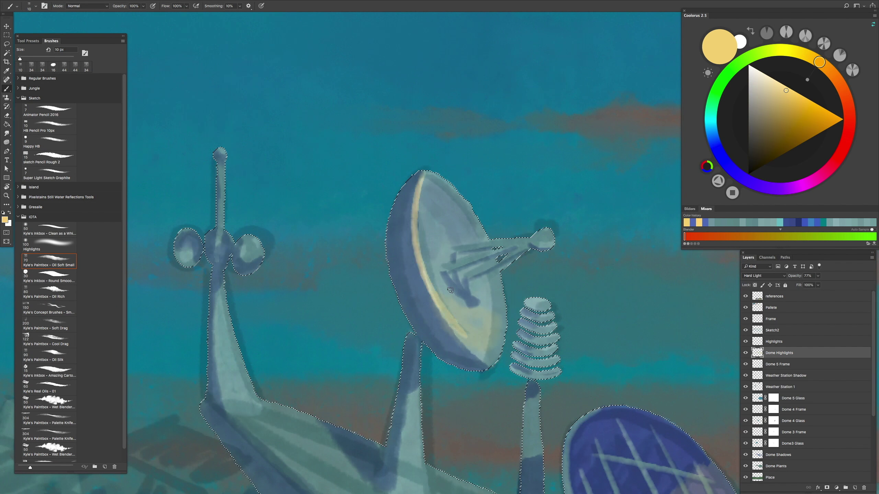
drag(500, 289, 490, 369)
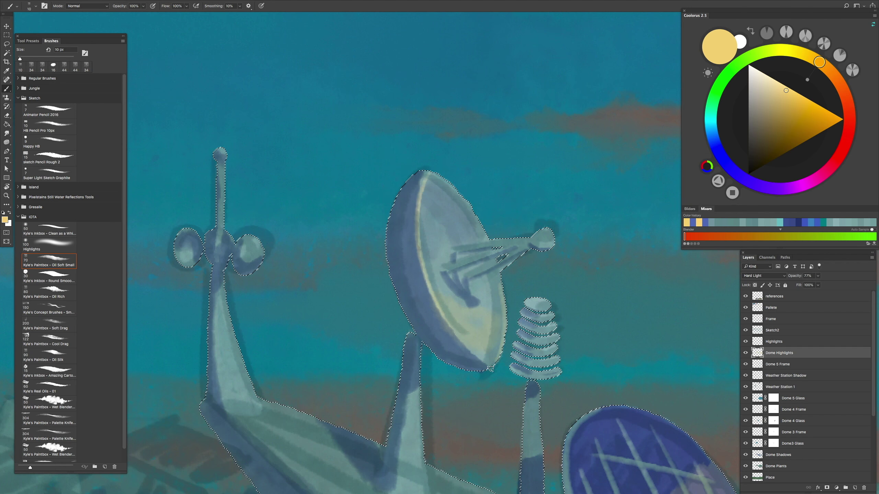
scroll(501, 346, down, 3)
scroll(589, 234, up, 4)
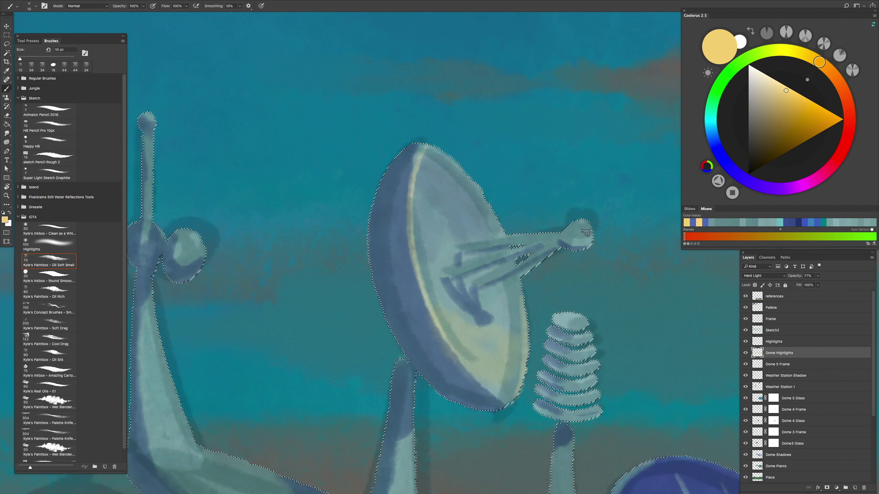
Step: Add pale yellow highlights to the dish arm's tip, the stacked discs and the antenna cups
drag(585, 229, 584, 225)
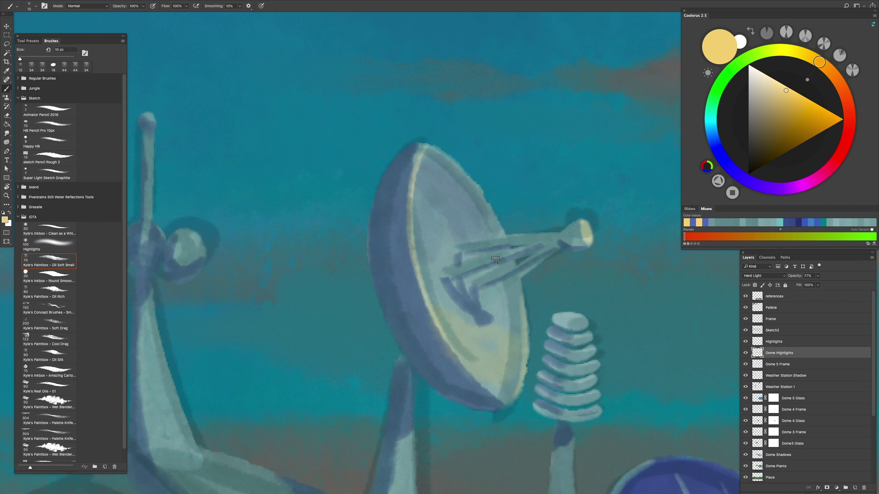
scroll(532, 293, right, 2)
scroll(532, 293, down, 1)
drag(532, 294, 545, 308)
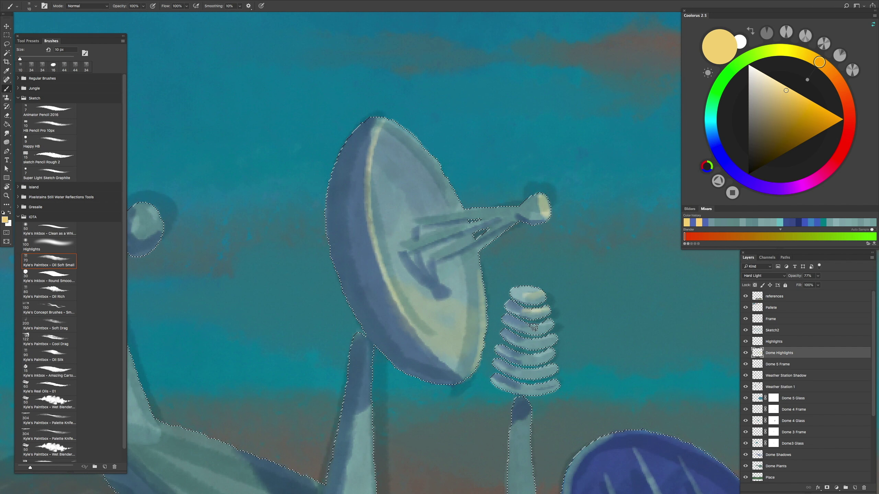
scroll(562, 385, down, 10)
scroll(563, 386, right, 7)
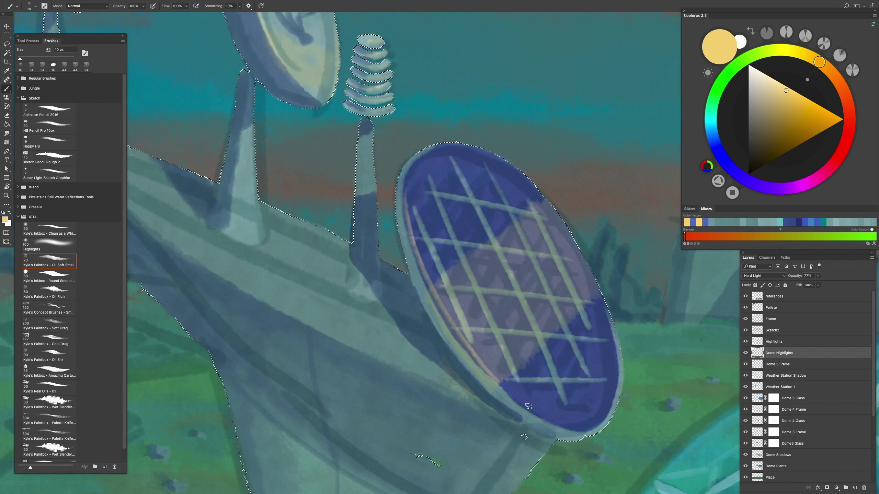
drag(528, 407, 522, 270)
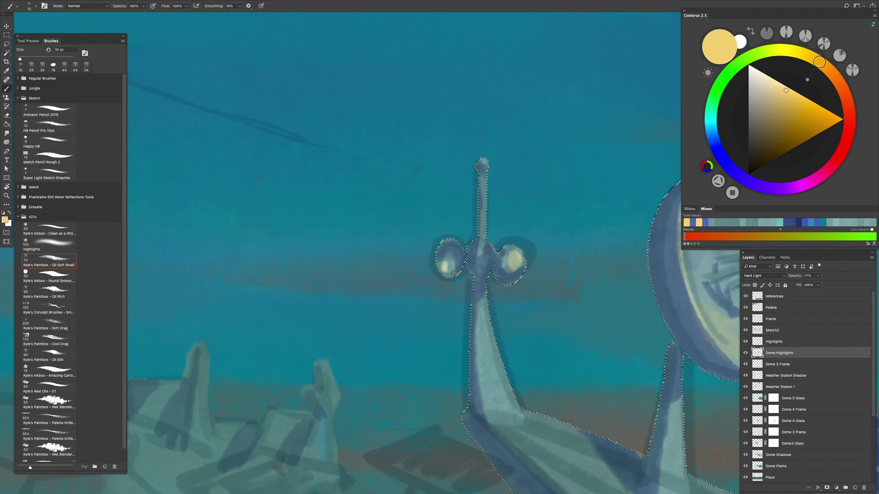
drag(456, 267, 488, 177)
Step: Make the brush smaller and lower its opacity to 30%
key(bracketleft)
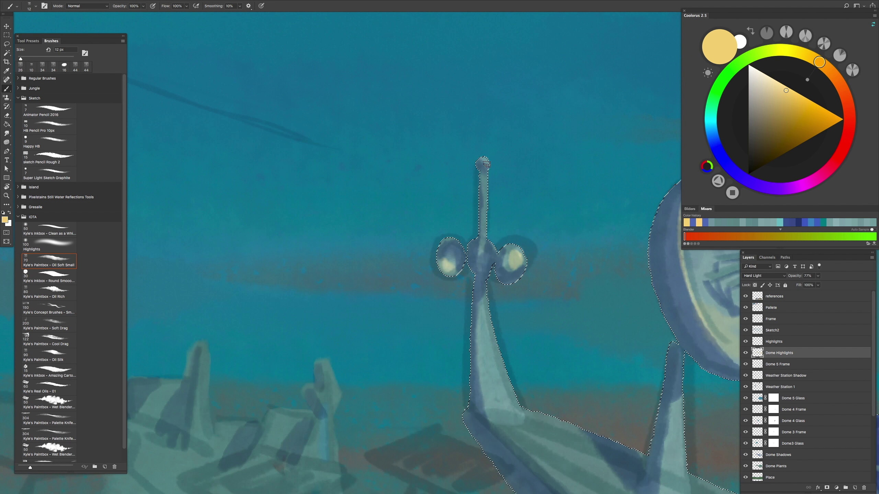
drag(532, 421, 567, 347)
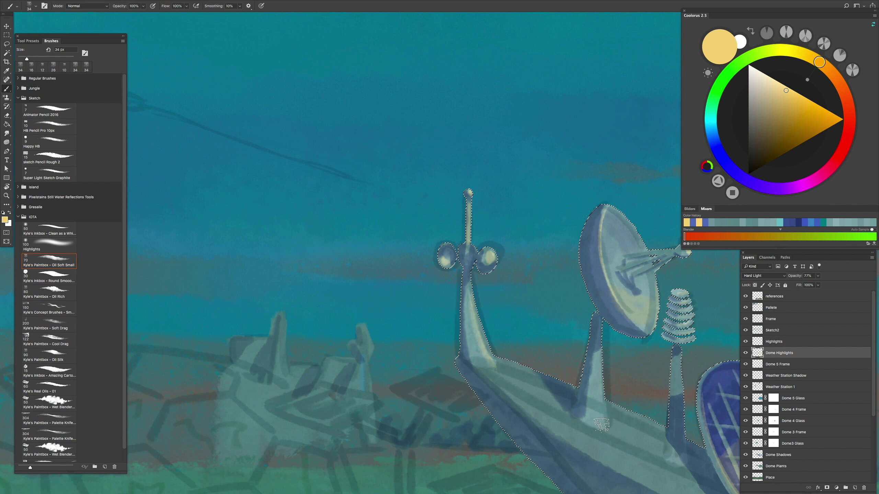
mouse_move(600, 402)
mouse_down()
mouse_move(519, 312)
mouse_move(519, 295)
mouse_up()
key(bracketleft)
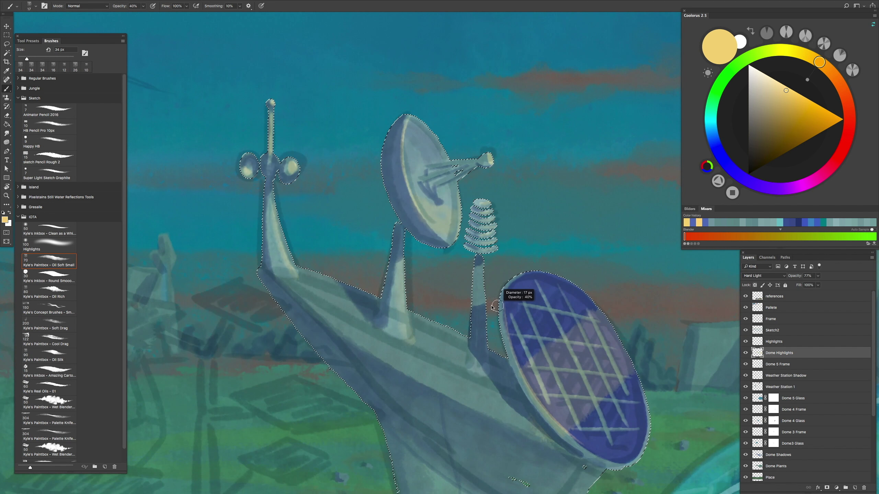
key(ctrl+plus)
key(bracketright)
key(bracketright)
key(bracketright)
key(bracketright)
key(bracketright)
key(bracketright)
key(bracketright)
key(bracketright)
key(bracketright)
key(3)
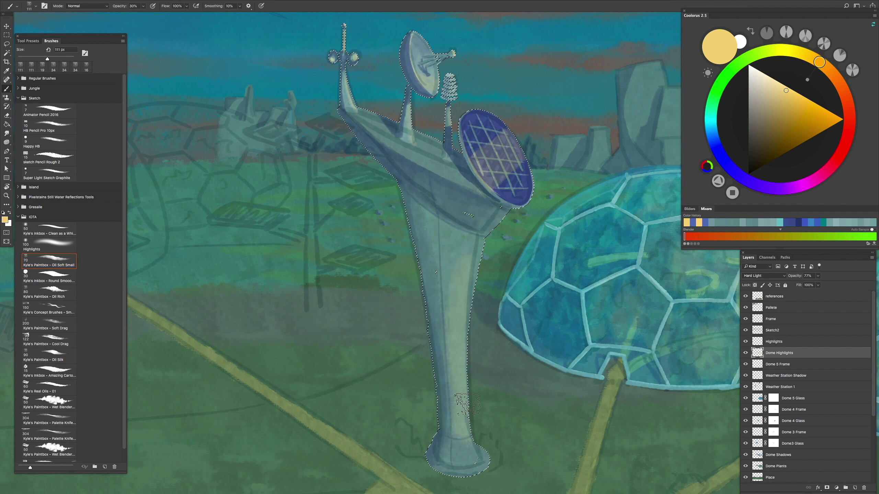
Step: Clear the station selection, switch to the Lasso, and select the Weather Station Shadow layer
drag(500, 462, 505, 357)
key(ctrl+plus)
key(ctrl+plus)
key(ctrl+minus)
key(ctrl+minus)
key(ctrl+minus)
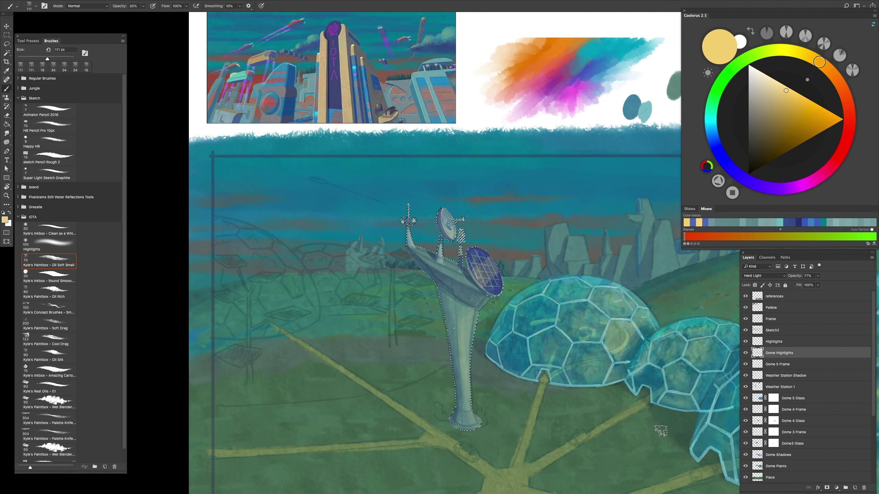
key(ctrl+plus)
key(ctrl+d)
key(l)
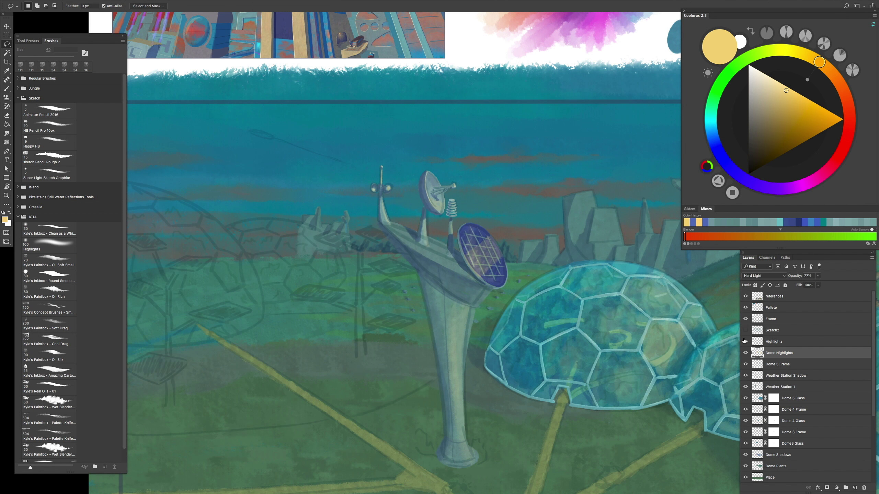
key(ctrl+minus)
key(ctrl+minus)
key(ctrl+plus)
key(ctrl+plus)
key(ctrl+plus)
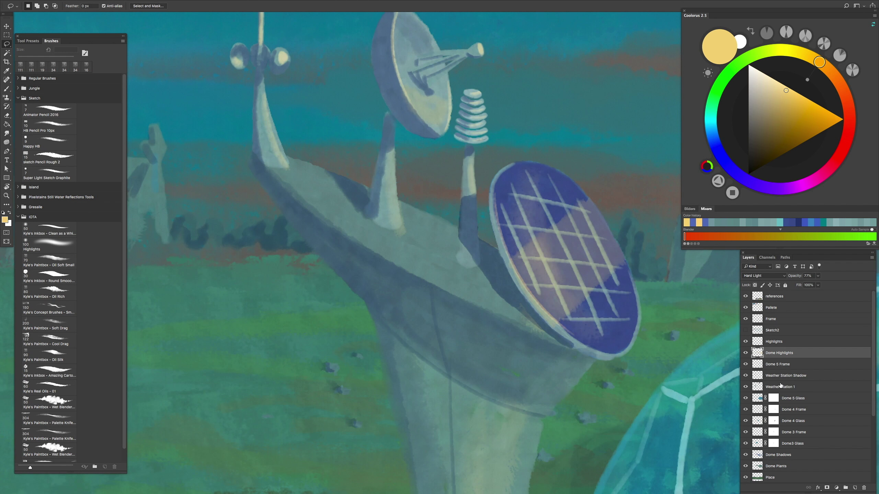
click(775, 378)
key(ctrl+minus)
key(ctrl+minus)
scroll(581, 326, up, 5)
scroll(581, 326, down, 5)
Step: Rotate the view to tilt the station and set the Highlights layer's blending mode to Hard Light
key(b)
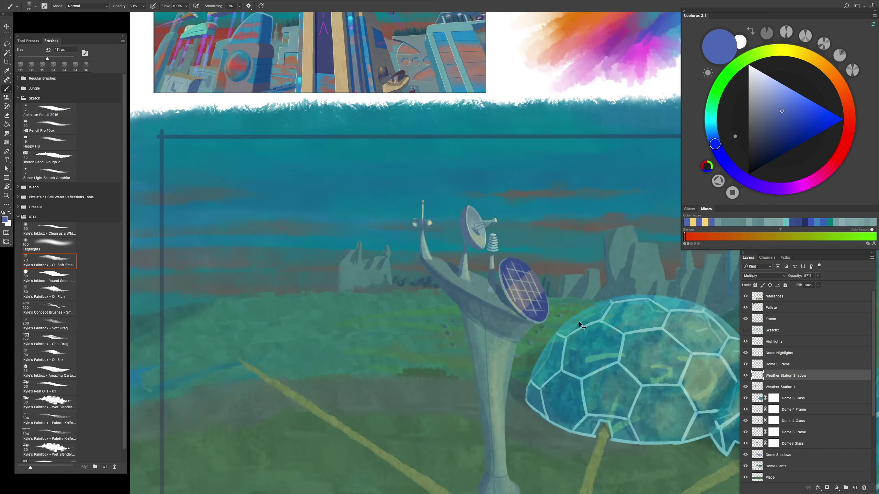
key(r)
drag(581, 326, 442, 226)
scroll(450, 236, up, 3)
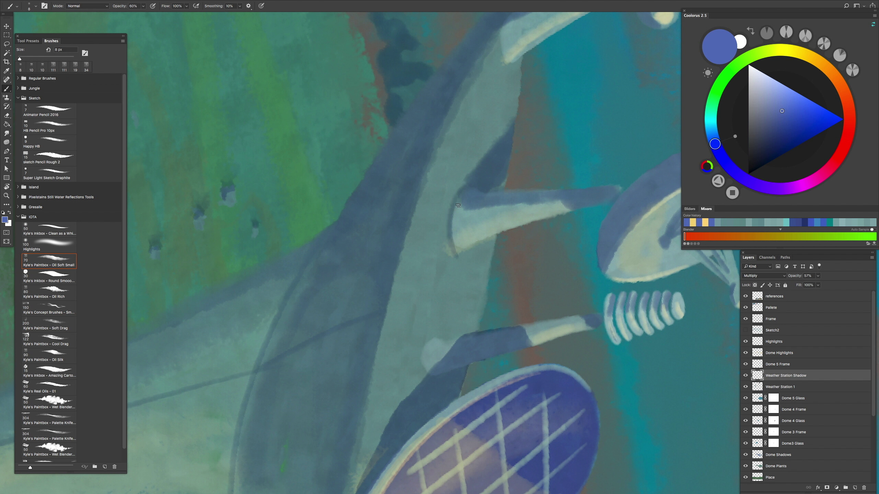
drag(431, 384, 524, 248)
drag(472, 318, 475, 304)
key(ctrl+minus)
alt+click(583, 448)
key(alt+bracketright)
key(alt+bracketright)
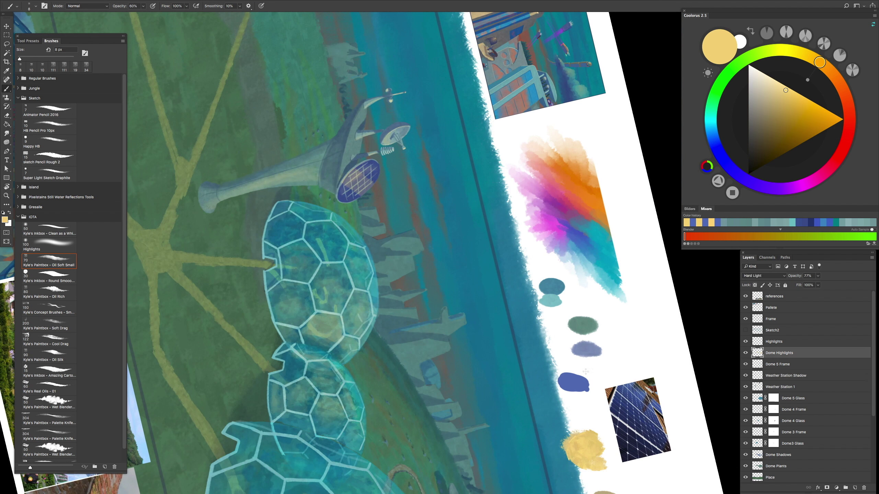
key(ctrl+plus)
key(alt+bracketright)
click(763, 276)
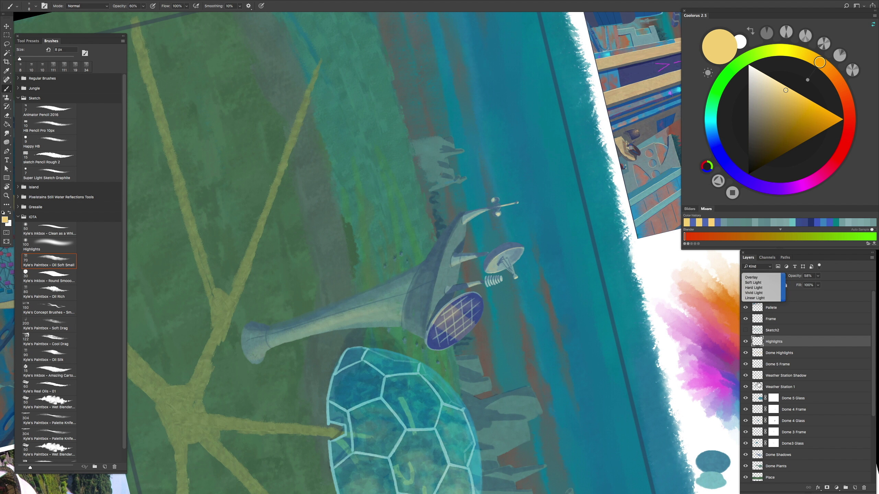
click(758, 360)
Step: On the Weather Station Shadow layer, load the weather station's shape as a selection
key(ctrl+plus)
key(ctrl+plus)
drag(473, 233, 491, 144)
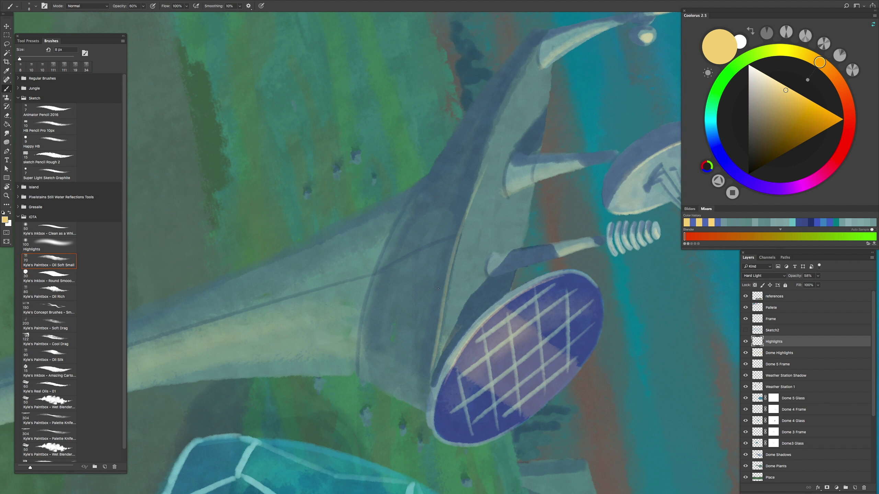
key(ctrl+minus)
key(ctrl+plus)
key(bracketright)
key(ctrl+minus)
key(ctrl+plus)
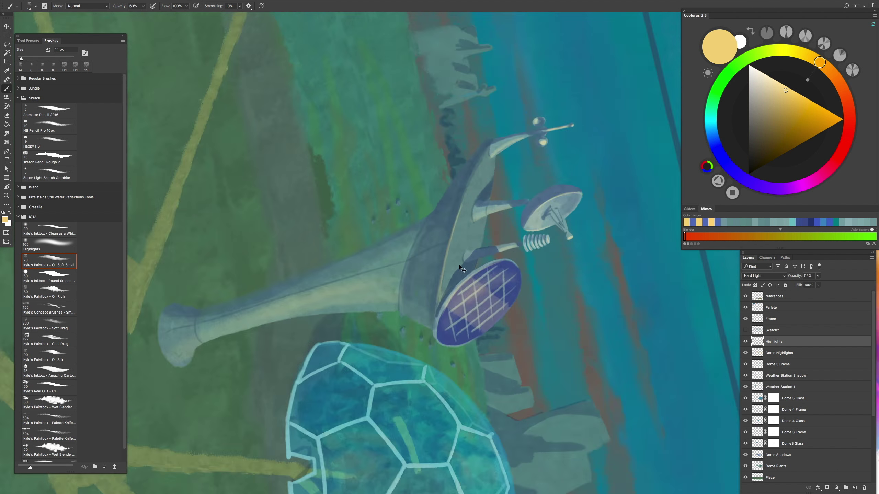
click(775, 378)
key(ctrl+minus)
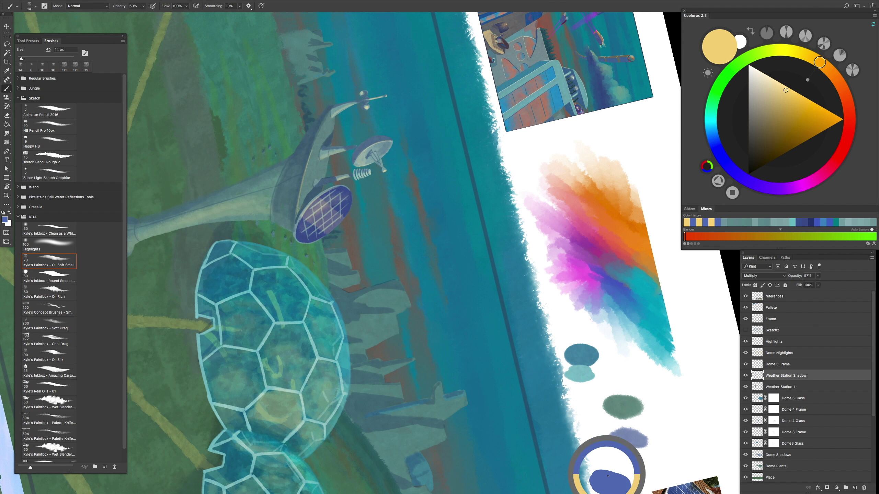
key(ctrl+plus)
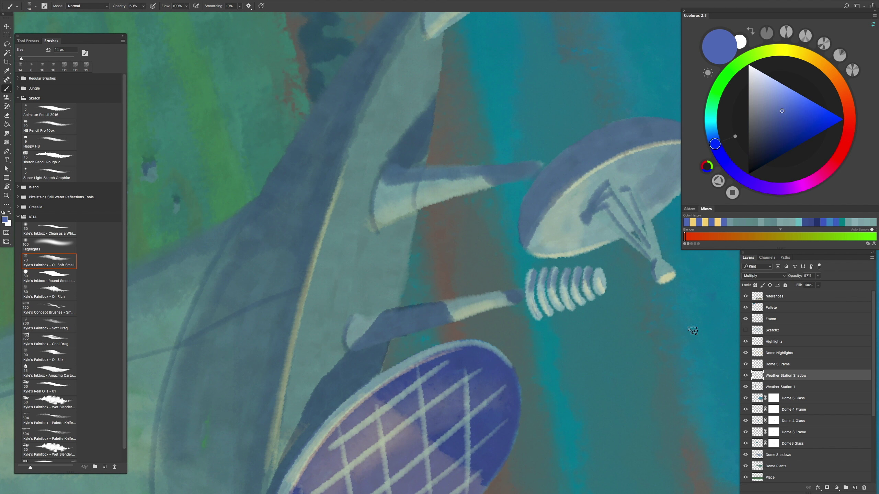
ctrl+click(758, 387)
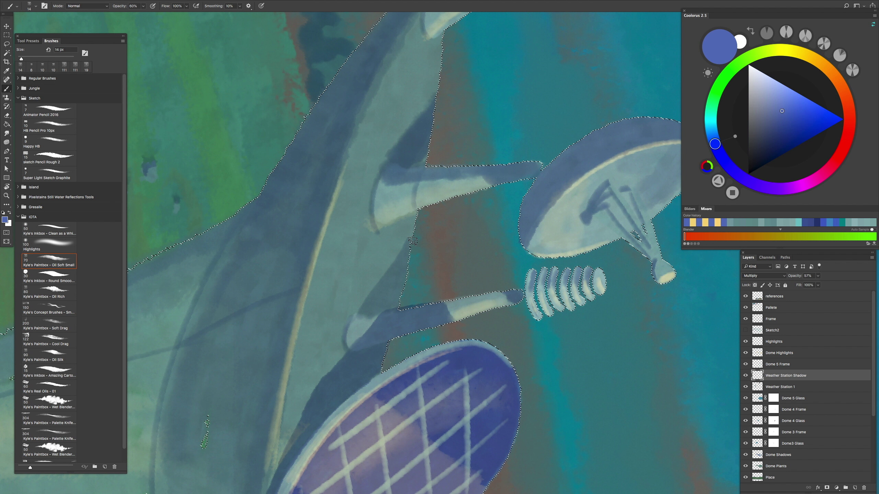
Step: Paint a darker diagonal blue shadow stroke on the tower and lower rod
key(ctrl+minus)
key(ctrl+plus)
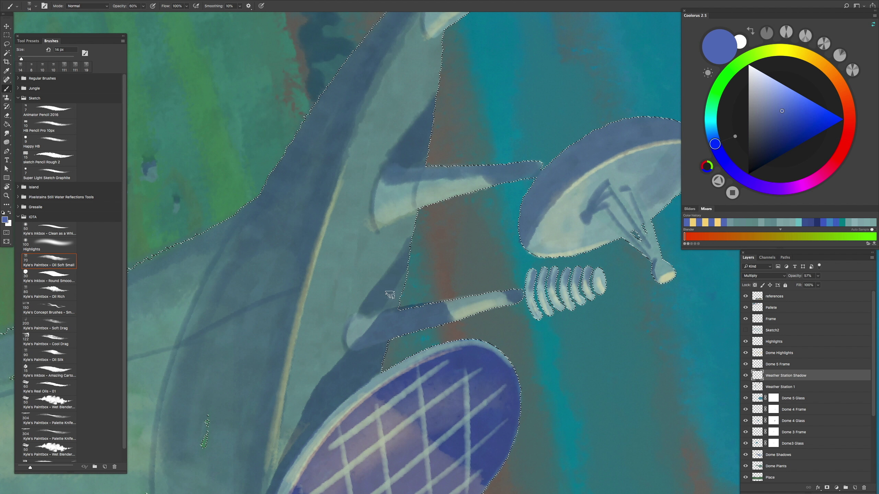
drag(369, 314, 408, 252)
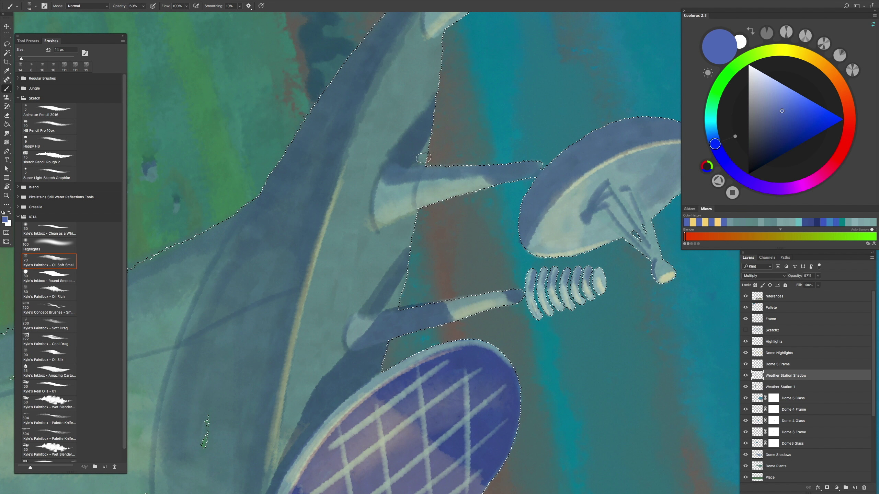
click(363, 315)
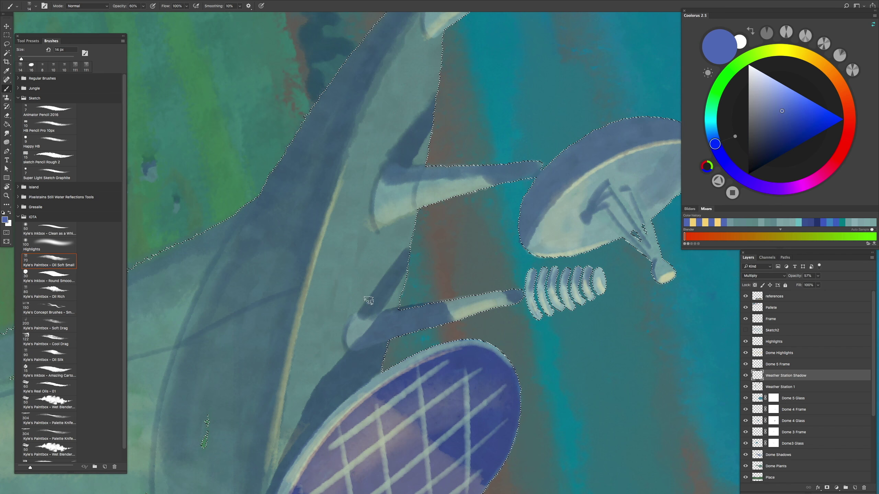
Step: Shade along the lower rod with the brush at 30% opacity
drag(398, 247, 407, 250)
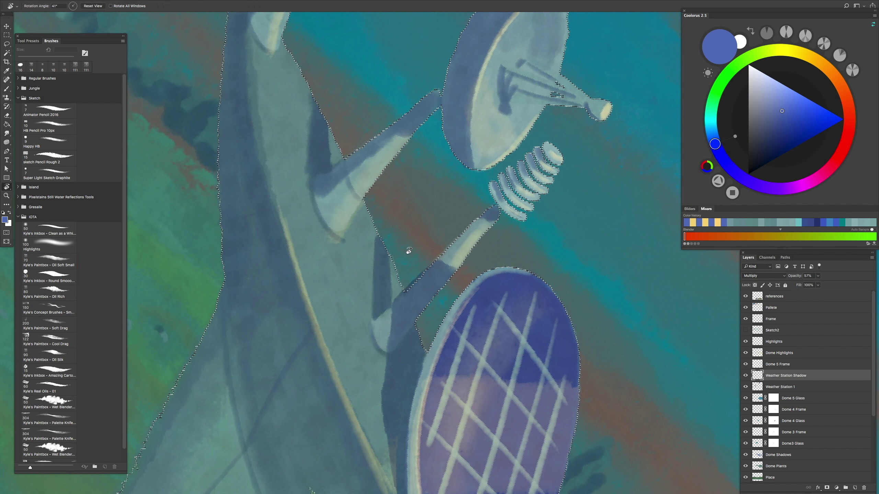
key(3)
drag(475, 211, 372, 324)
scroll(483, 216, down, 5)
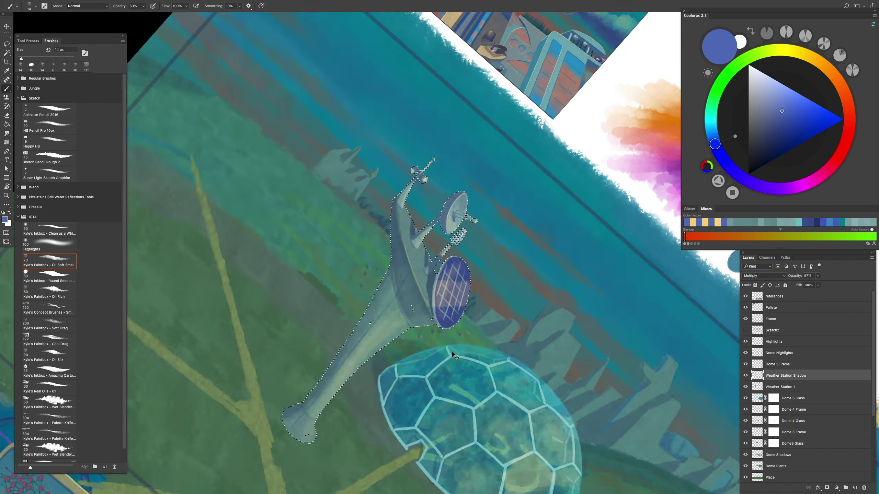
scroll(367, 197, up, 4)
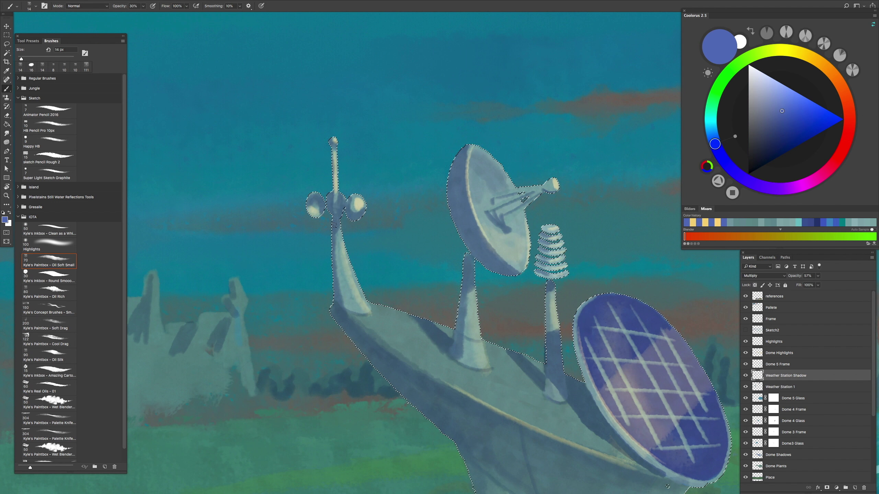
scroll(499, 396, down, 5)
scroll(414, 175, up, 5)
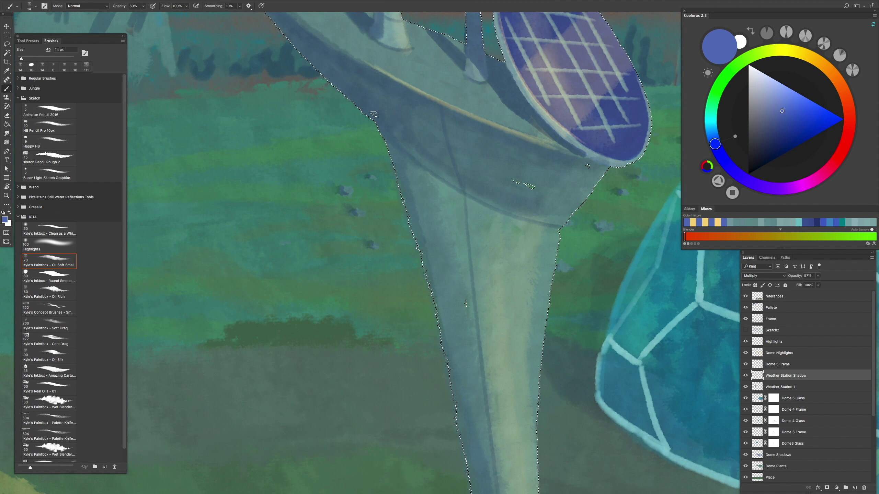
scroll(372, 96, down, 3)
scroll(489, 303, down, 4)
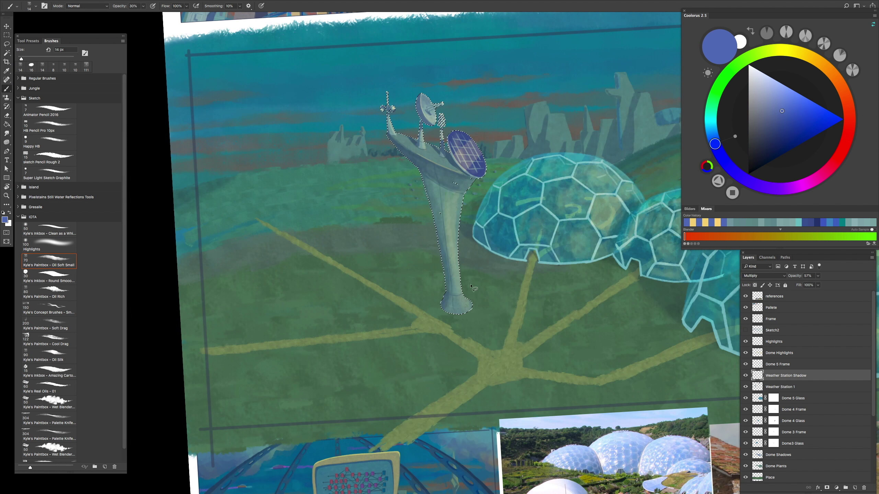
key(l)
scroll(445, 350, down, 3)
Step: Review the weather station and domes full-screen with panels hidden, then restore the panels
key(Tab)
scroll(483, 335, up, 5)
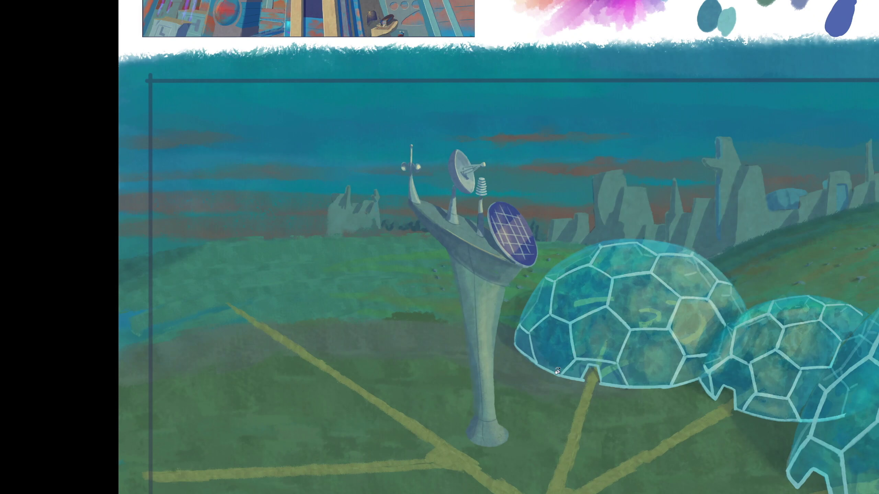
scroll(571, 384, down, 2)
scroll(572, 384, up, 3)
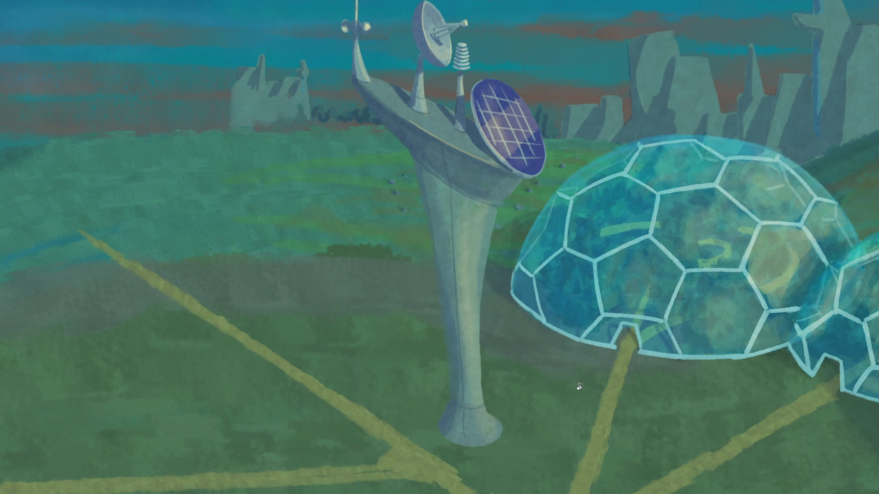
scroll(579, 386, down, 3)
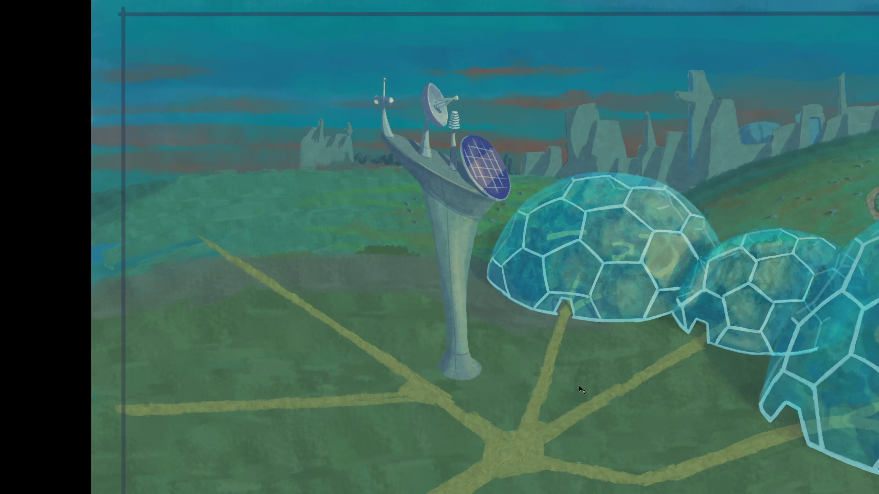
scroll(579, 386, up, 6)
scroll(553, 393, down, 4)
scroll(482, 279, down, 2)
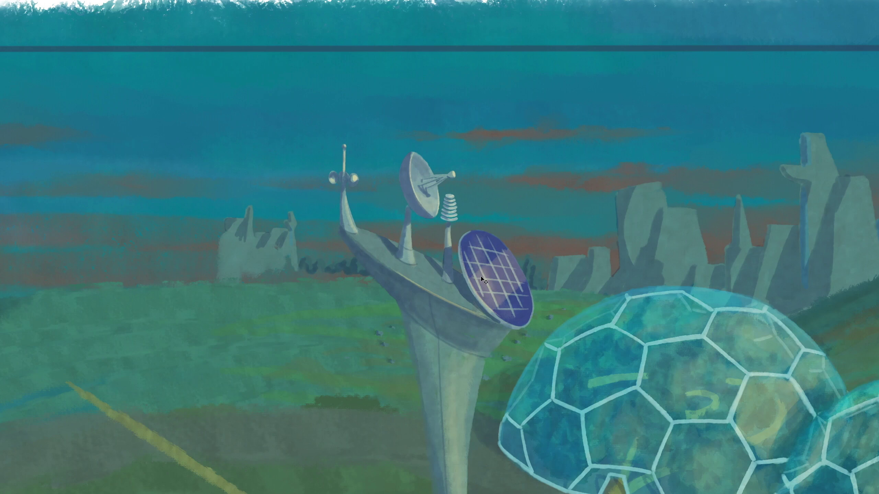
scroll(482, 279, up, 5)
key(Tab)
key(r)
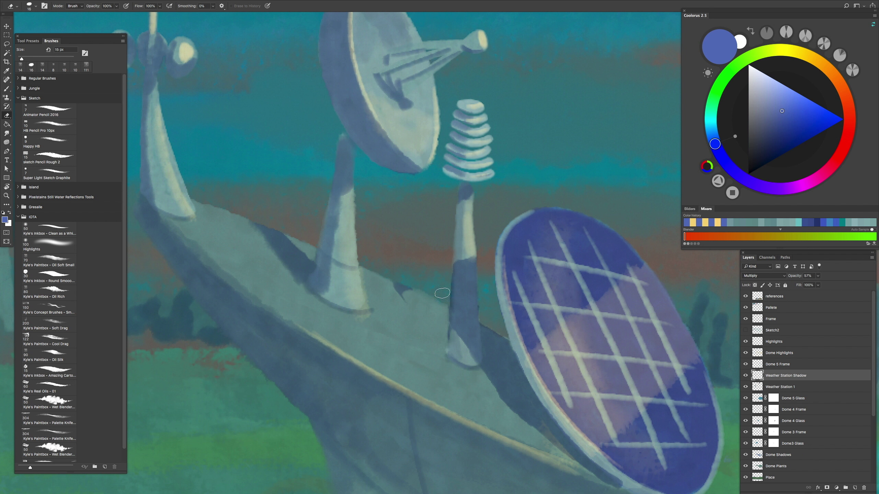
Step: Hide the Weather Station Shadow layer and make Weather Station 1 the active layer
click(780, 387)
key(b)
alt+click(449, 356)
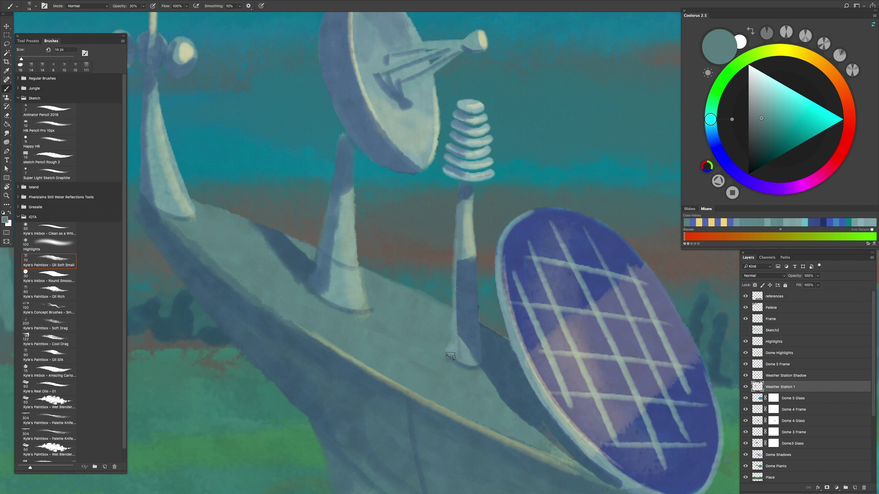
click(746, 375)
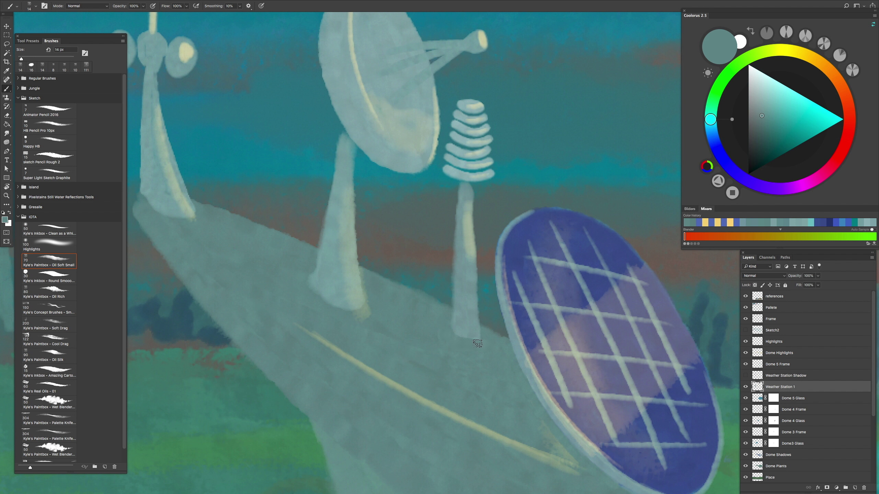
scroll(457, 304, down, 3)
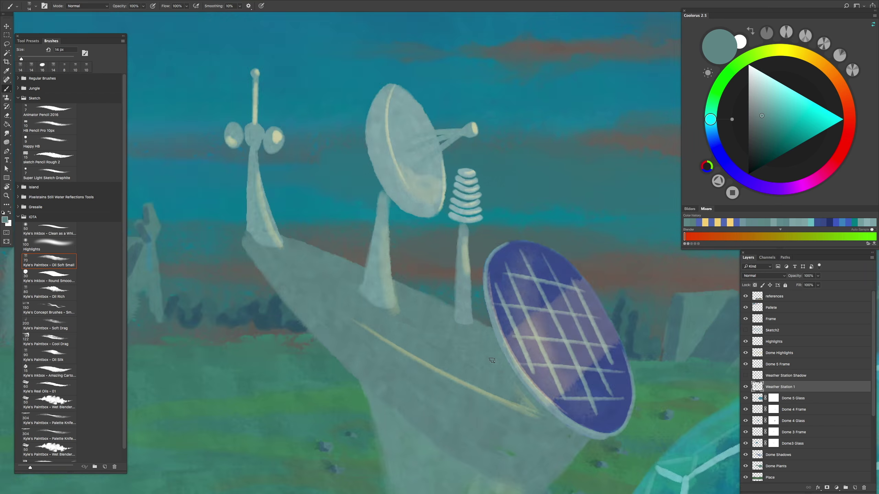
scroll(488, 376, up, 4)
ctrl+click(618, 309)
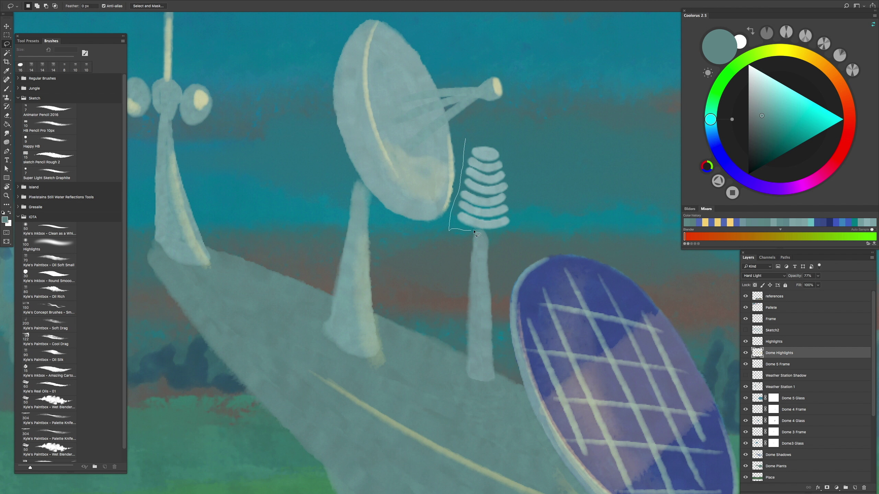
ctrl+click(489, 152)
Step: Scale the ribbed stack to about 75% of its height, then show the shadow layer again
key(ctrl+t)
drag(494, 128, 494, 158)
drag(494, 233, 494, 239)
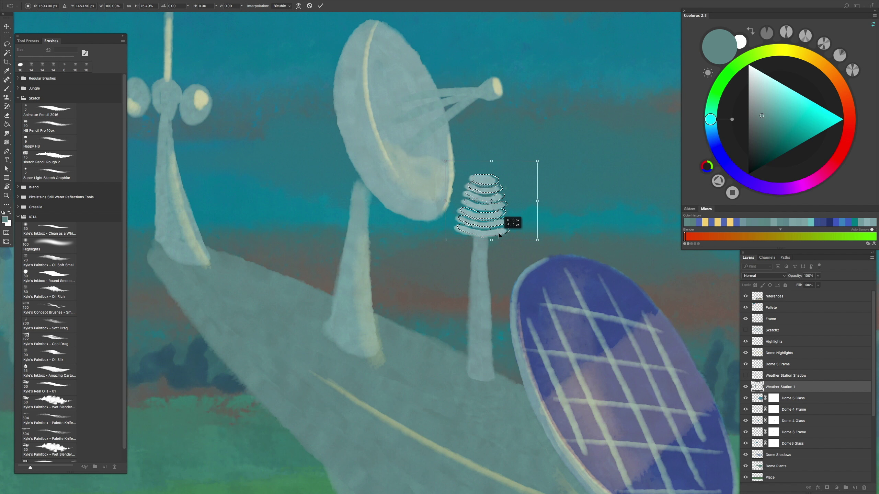
drag(530, 159, 530, 157)
key(Return)
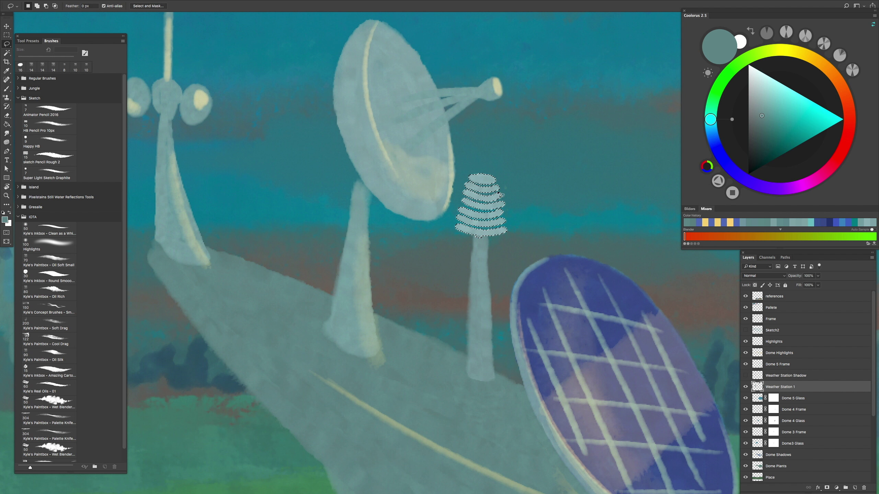
click(745, 376)
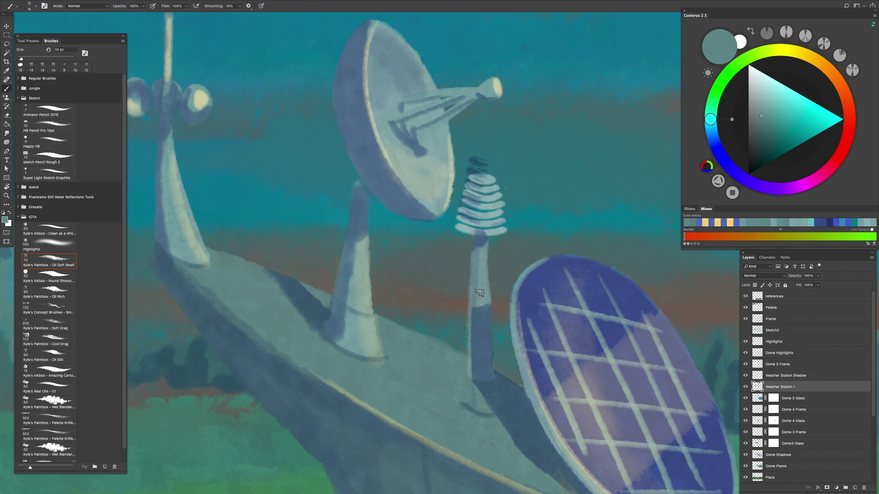
key(alt+bracketright)
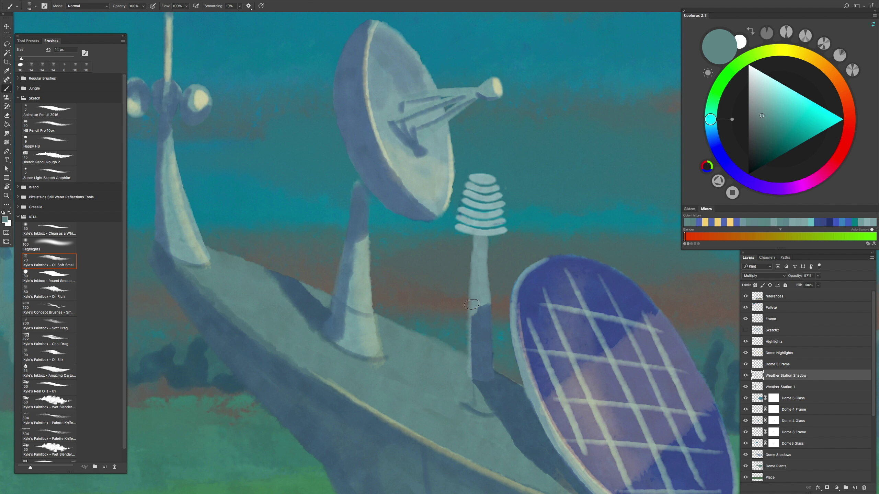
Step: Load the weather station's shape as a selection and set an 8 px brush for shading the coil ribs
drag(482, 409, 607, 311)
super+click(756, 387)
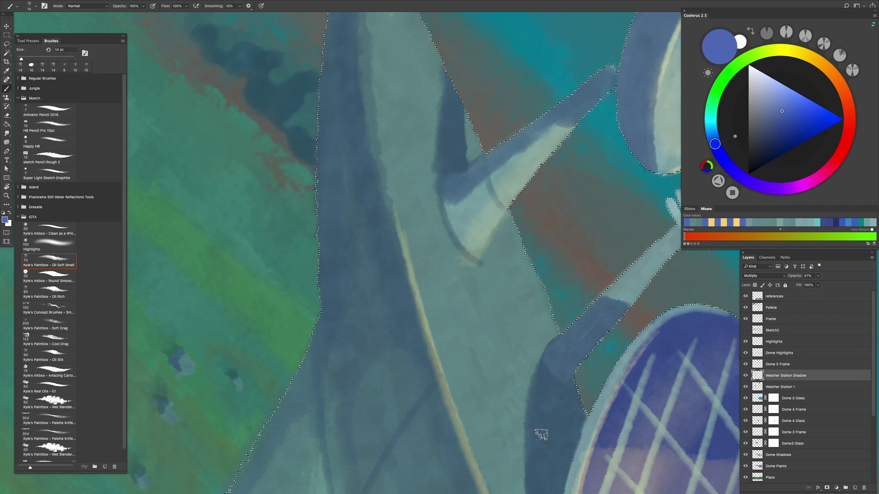
mouse_move(571, 333)
mouse_down()
mouse_move(567, 326)
mouse_move(595, 304)
mouse_move(564, 396)
mouse_move(519, 367)
mouse_move(529, 378)
mouse_move(539, 368)
mouse_move(533, 384)
mouse_move(543, 391)
mouse_move(533, 367)
mouse_move(561, 339)
mouse_move(552, 329)
mouse_up()
key(3)
key(bracketleft)
key(bracketleft)
key(bracketleft)
key(5)
key(0)
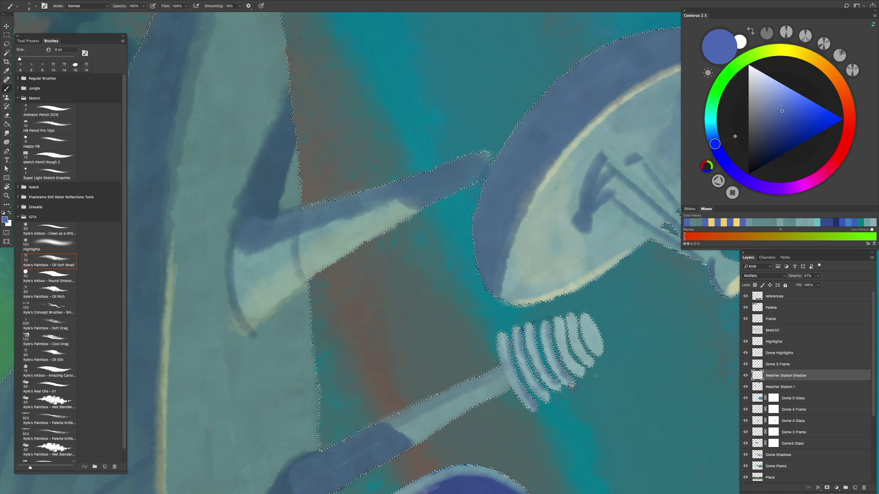
key(ctrl+minus)
click(780, 352)
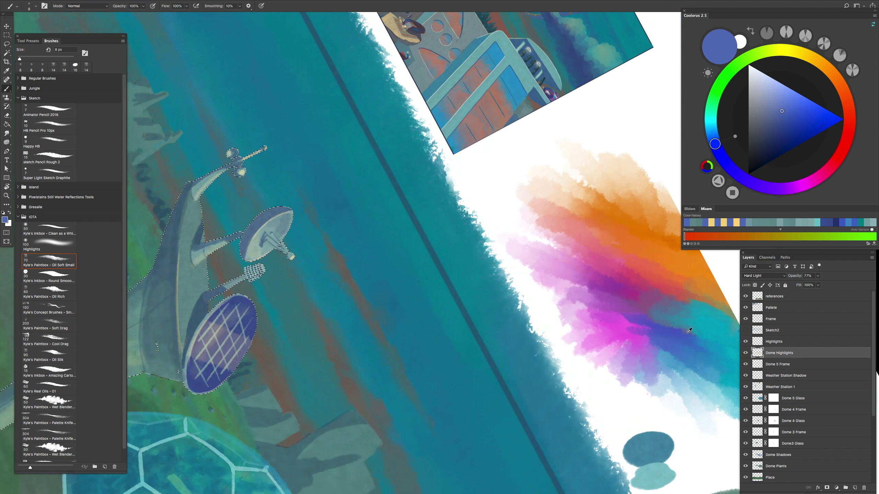
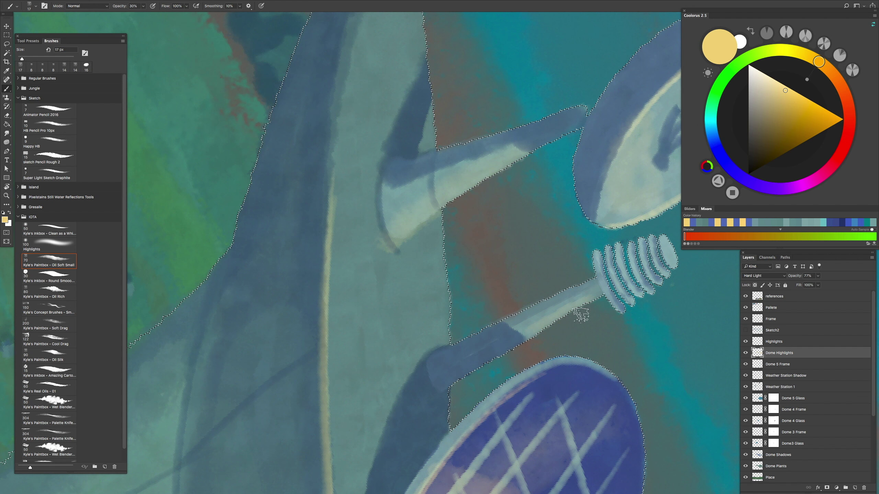
Step: On Dome Highlights, paint the yellow coil highlight band over in teal at 20% opacity
drag(509, 324, 504, 324)
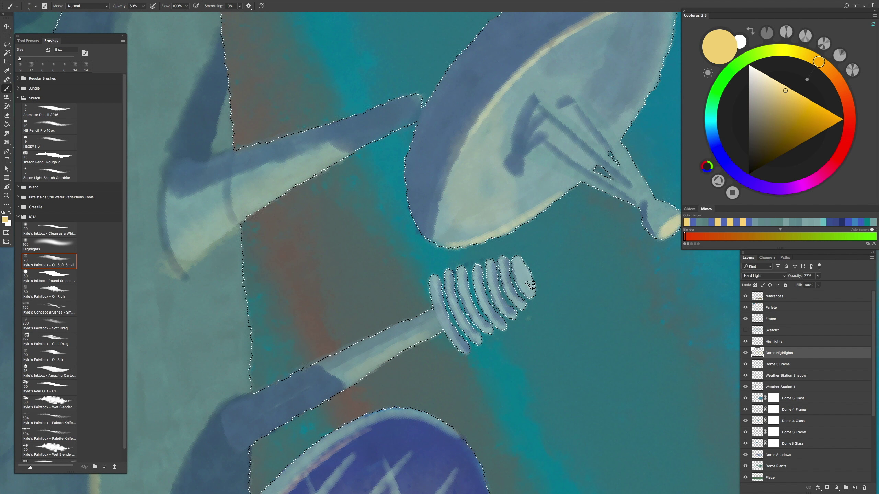
key(bracketleft)
key(bracketleft)
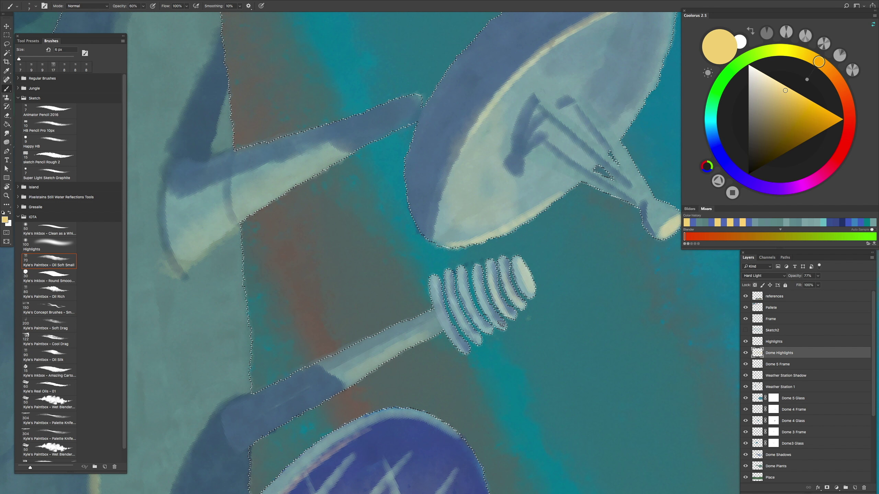
scroll(451, 294, down, 5)
key(bracketright)
key(bracketright)
key(bracketright)
key(bracketright)
key(bracketright)
key(2)
mouse_move(428, 306)
mouse_down()
mouse_move(425, 372)
mouse_move(412, 381)
mouse_move(434, 249)
mouse_up()
scroll(431, 307, down, 5)
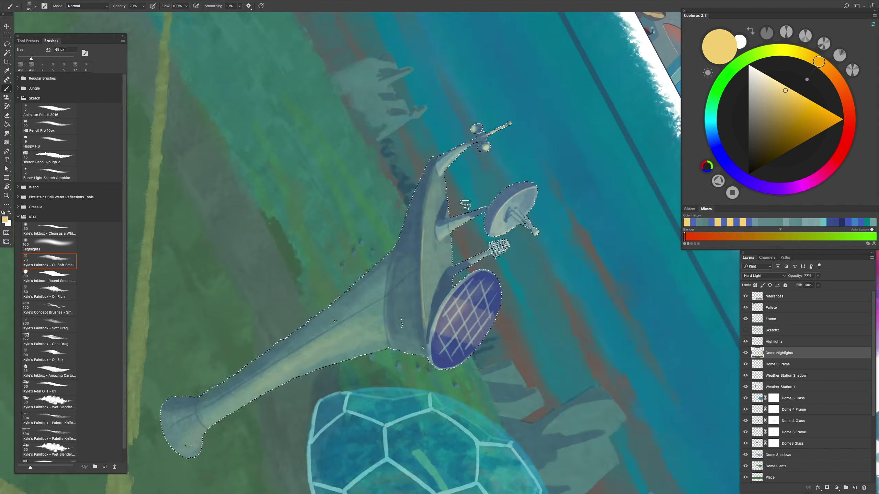
scroll(431, 307, up, 5)
Step: On the Weather Station Shadow layer, pick blue at full opacity with a 29 px brush
click(779, 364)
click(780, 379)
scroll(476, 211, down, 5)
alt+click(461, 441)
scroll(476, 211, up, 5)
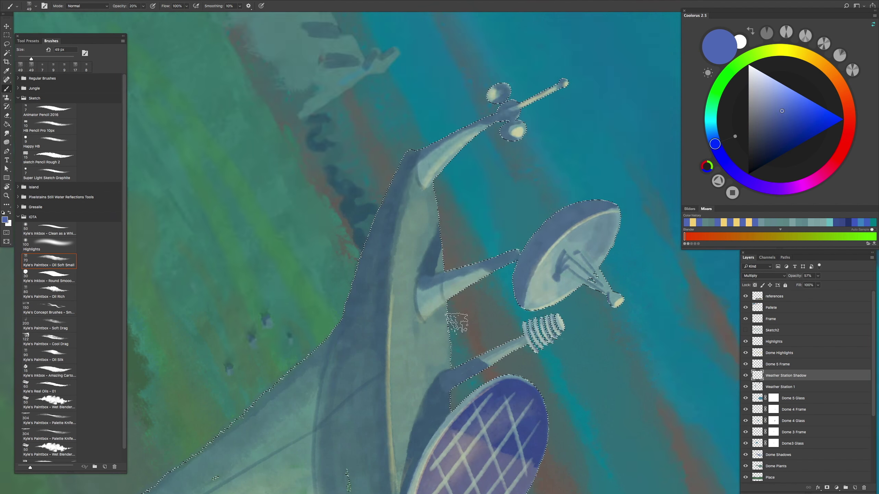
key(0)
drag(458, 266, 452, 262)
scroll(471, 231, down, 5)
scroll(437, 326, up, 5)
Step: Paint soft blue shading with a 21 px brush and deselect the weather station
drag(438, 327, 435, 324)
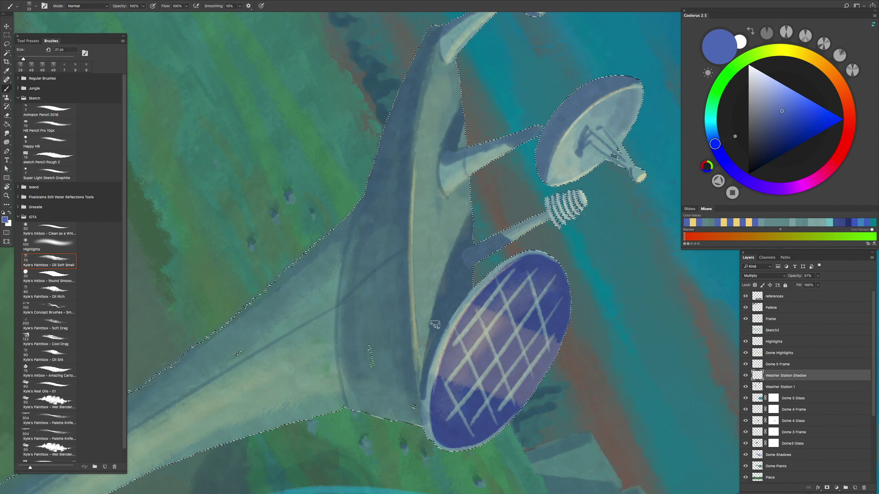
scroll(436, 324, up, 3)
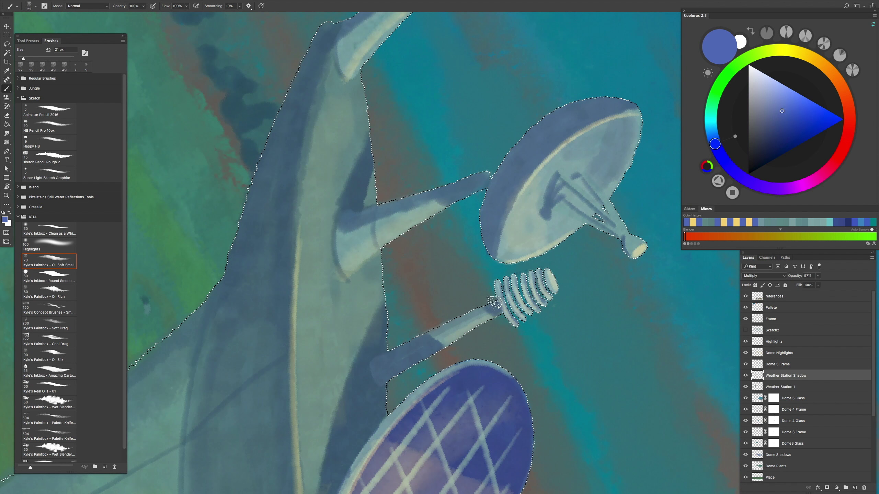
scroll(494, 302, down, 5)
key(ctrl+d)
Step: Compare the scene with and without the Weather Station Shadow and big dome frame lines
key(l)
scroll(507, 318, up, 5)
scroll(502, 333, down, 5)
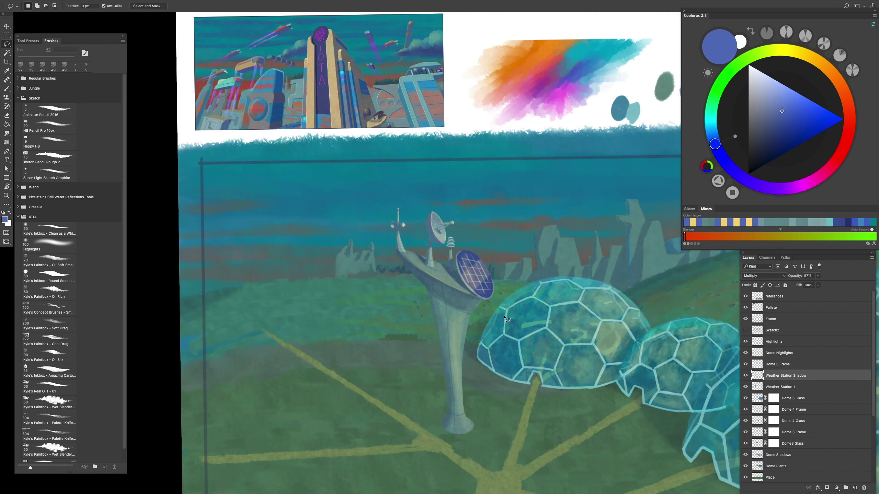
scroll(498, 346, up, 6)
scroll(494, 356, down, 3)
scroll(498, 357, down, 3)
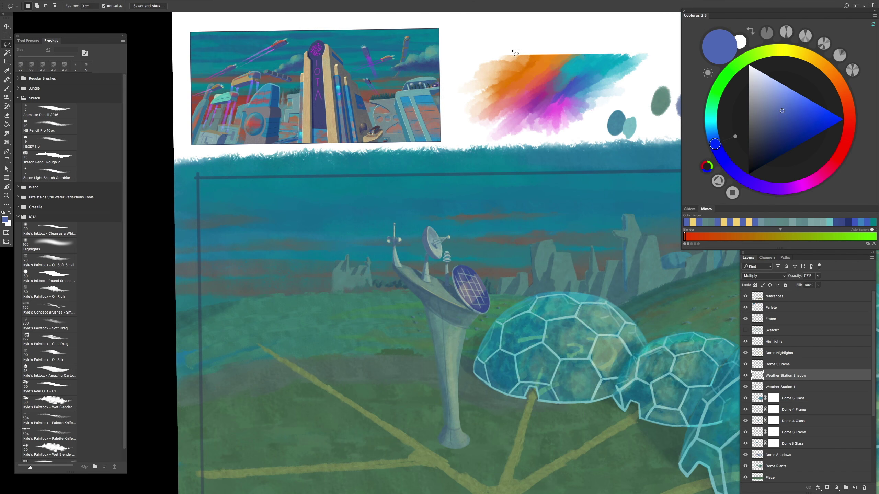
key(f)
key(f)
key(Tab)
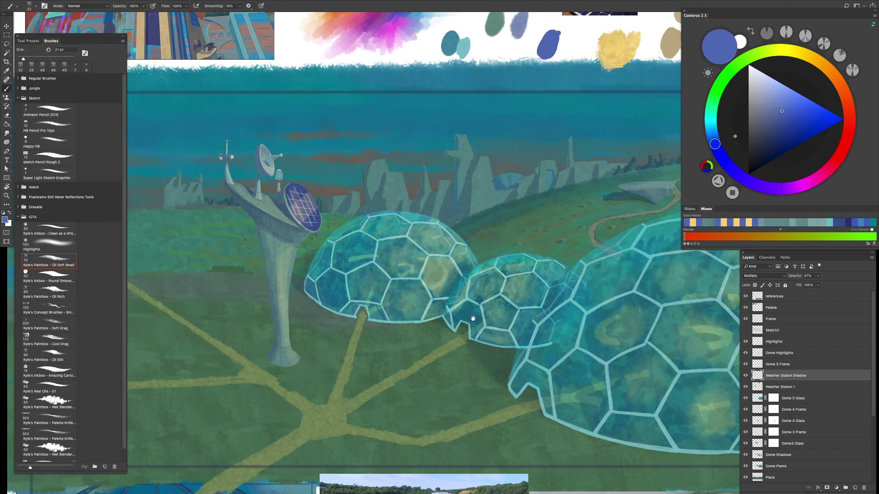
click(745, 375)
click(745, 375)
click(745, 375)
click(745, 376)
click(746, 365)
click(746, 365)
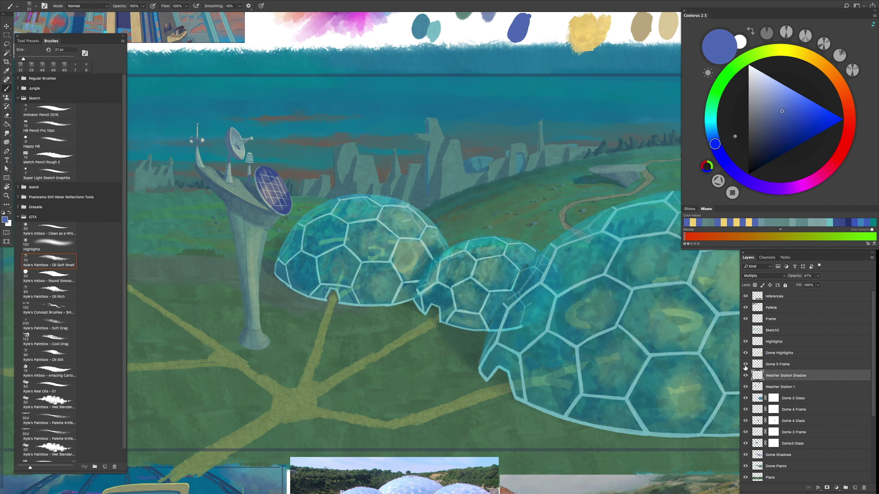
scroll(763, 457, down, 3)
Step: Select the Hills Shadows layer, sample a grey-teal from the hills and set 30% opacity
click(755, 433)
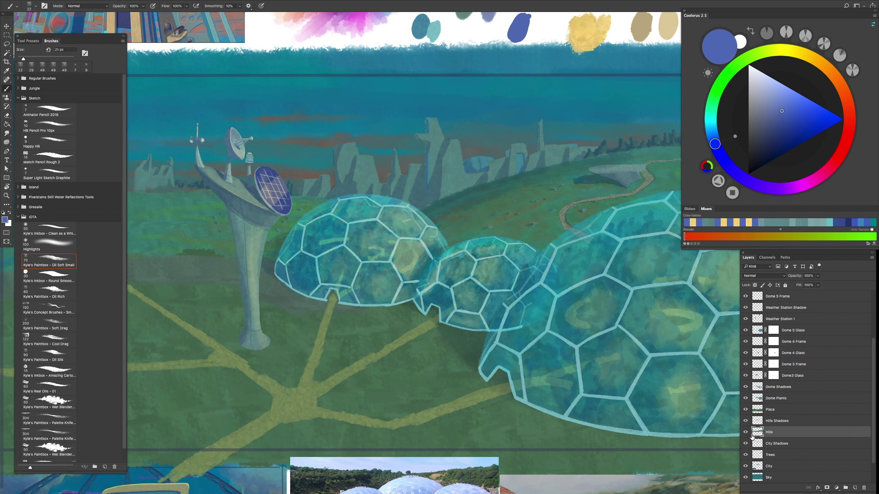
scroll(496, 349, up, 5)
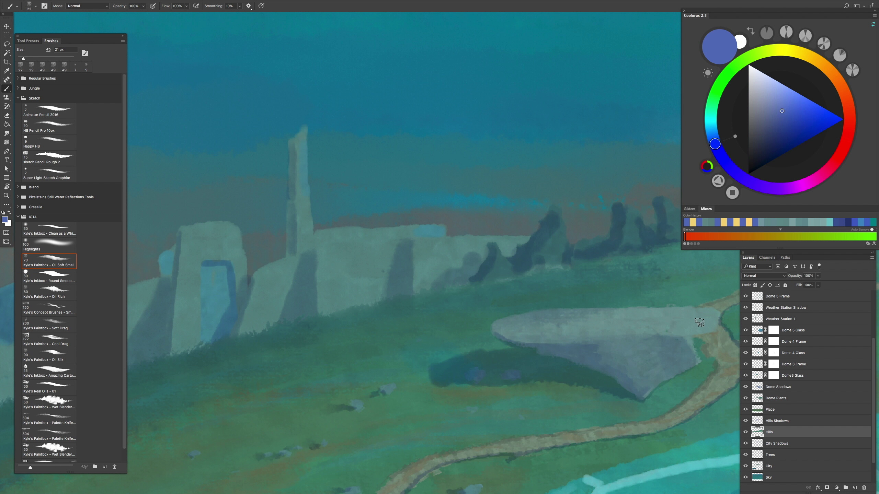
scroll(444, 260, down, 3)
alt+click(541, 301)
key(alt+bracketright)
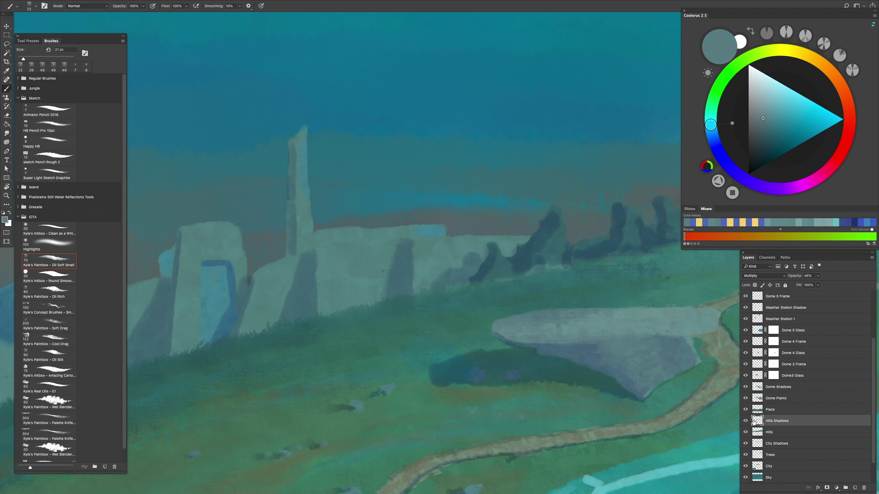
scroll(541, 300, up, 5)
key(3)
scroll(571, 329, down, 5)
scroll(588, 338, up, 5)
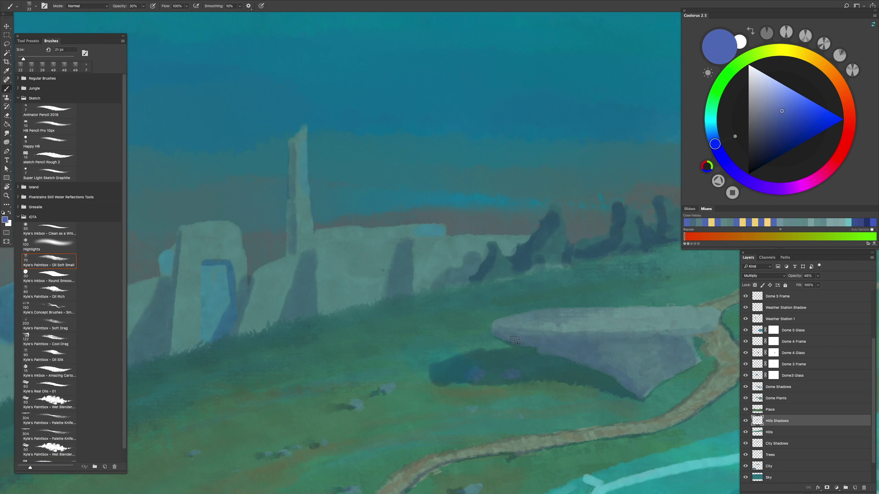
scroll(677, 339, down, 8)
scroll(588, 346, up, 6)
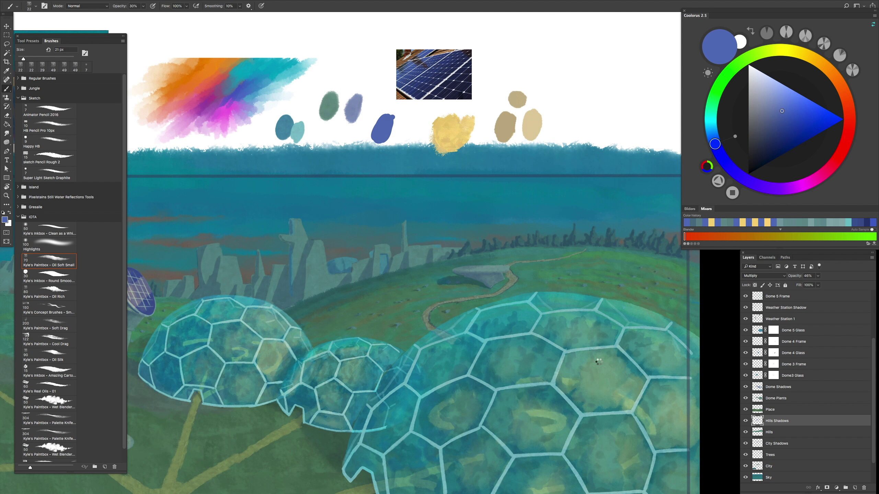
drag(599, 363, 386, 372)
scroll(415, 378, up, 6)
Step: On Hills, paint sampled teal-grey and grey-brown over the green patch and dome edge at full opacity
key(alt+bracketleft)
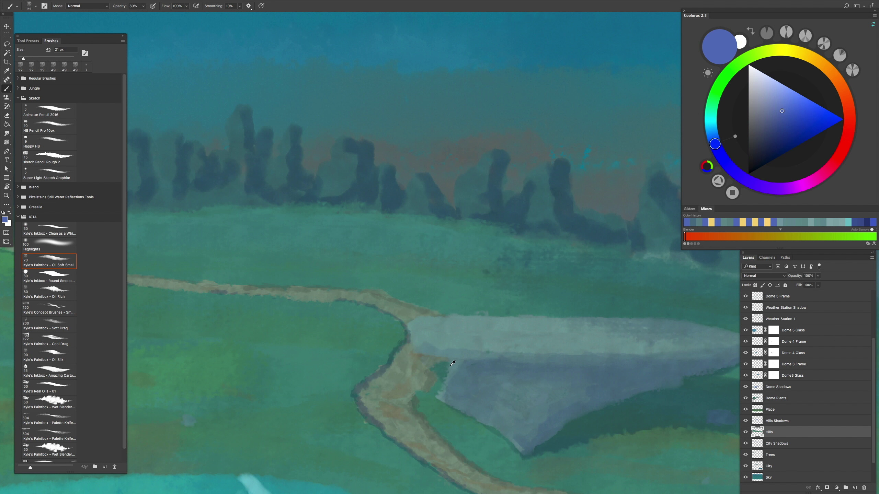
alt+click(446, 384)
key(0)
drag(444, 381, 432, 368)
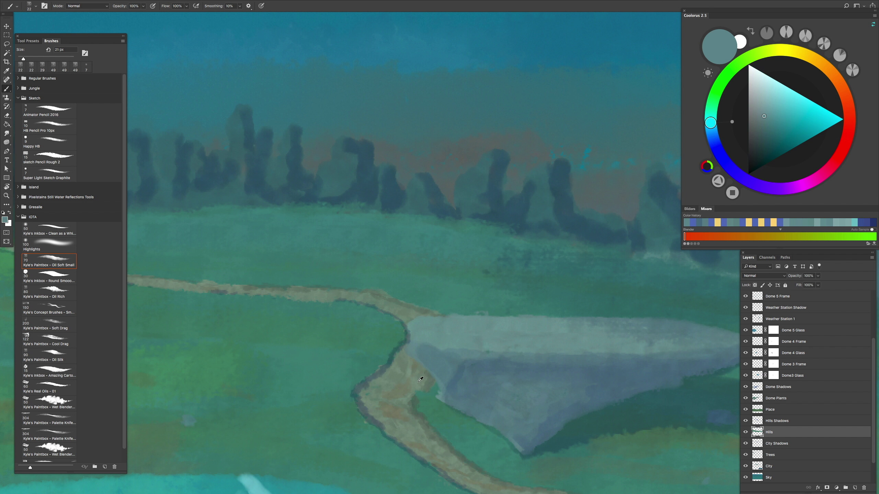
alt+click(419, 381)
mouse_move(412, 352)
mouse_down()
mouse_move(446, 398)
mouse_move(450, 383)
mouse_move(505, 437)
mouse_up()
alt+click(453, 377)
key(h)
click(503, 391)
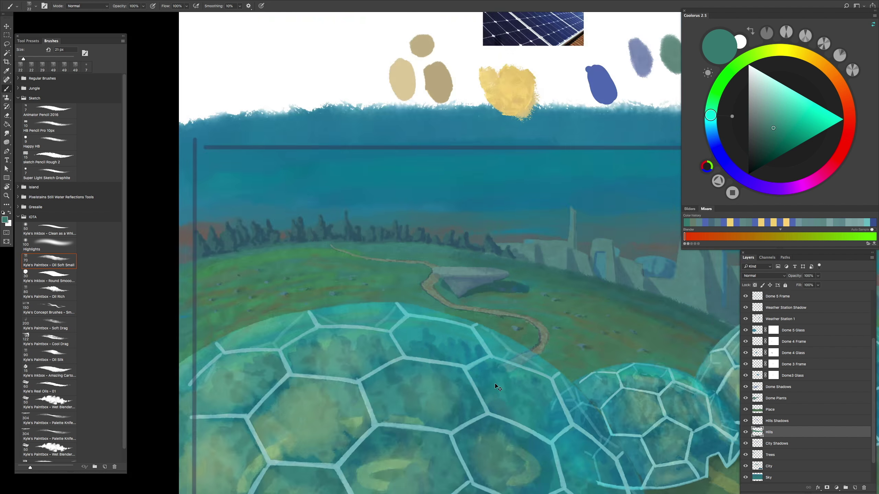
key(h)
Step: Return to Hills Shadows and bring the hills by the rock platform into view with a smaller brush
click(497, 423)
key(alt+bracketright)
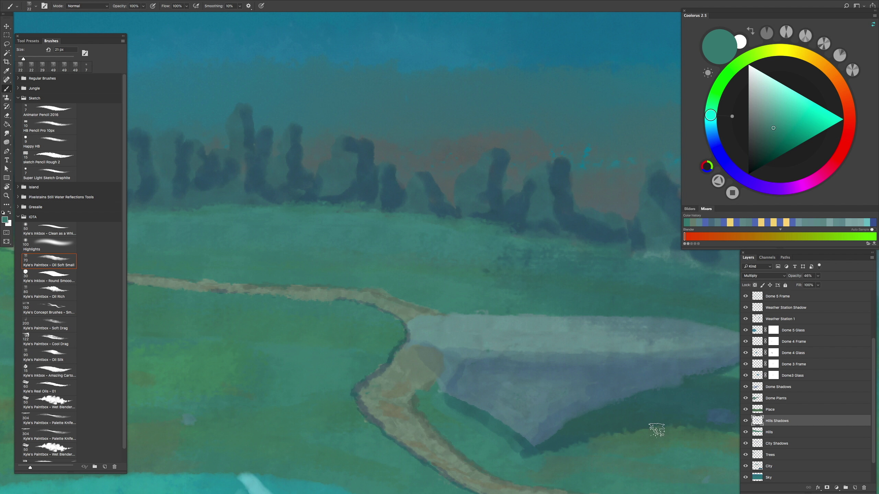
key(h)
click(567, 379)
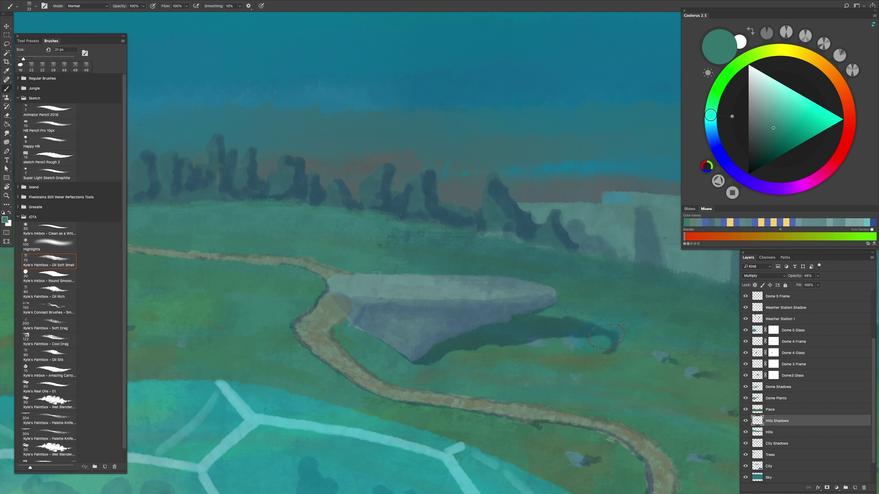
key(bracketleft)
key(bracketleft)
key(bracketleft)
click(71, 450)
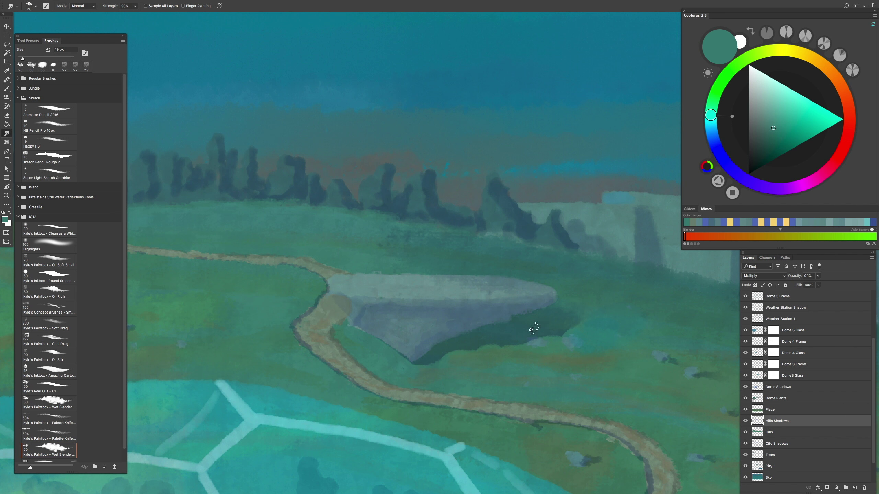
Step: Smudge the shadow edge under the grey rock platform softer with Wet Blender
click(474, 345)
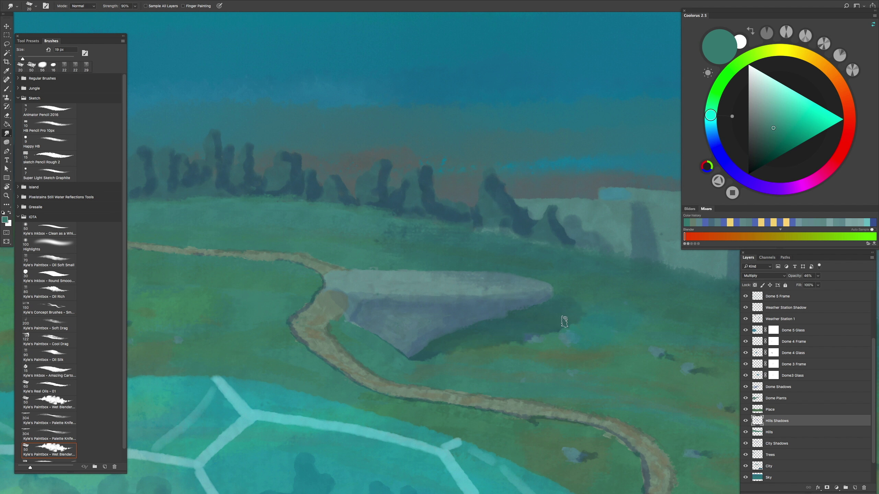
mouse_move(564, 321)
mouse_down()
mouse_move(562, 368)
mouse_move(554, 261)
mouse_up()
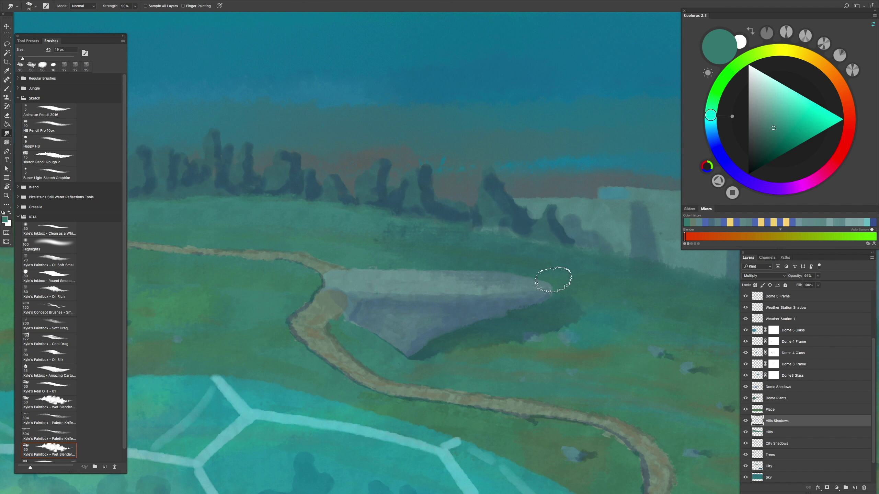
mouse_move(549, 313)
mouse_down()
mouse_move(545, 304)
mouse_move(569, 318)
mouse_up()
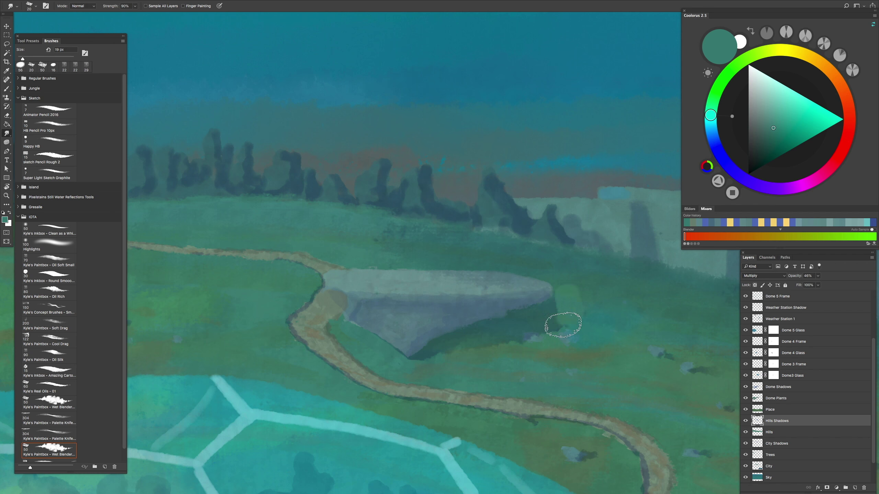
drag(520, 344, 568, 315)
mouse_move(485, 354)
mouse_down()
mouse_move(485, 338)
mouse_move(553, 335)
mouse_up()
drag(451, 344, 473, 340)
Step: Darken the area below the rock with blue using the soft oil brush
key(b)
alt+click(552, 327)
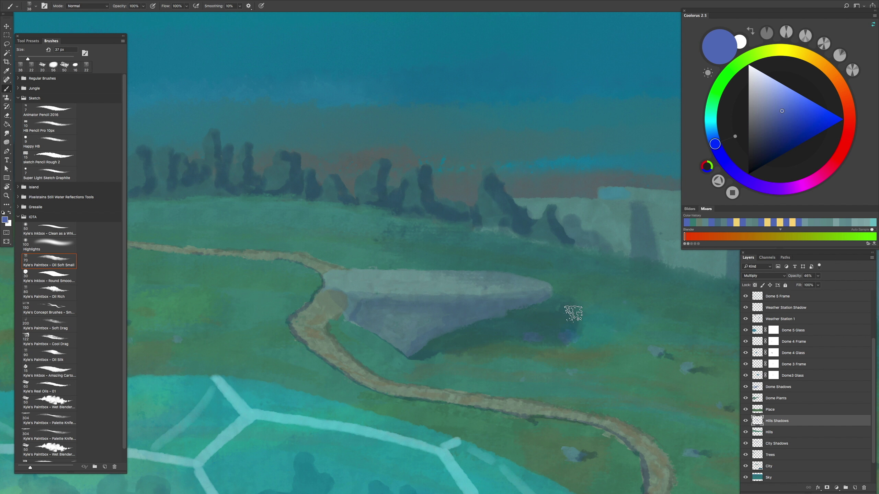
scroll(501, 237, down, 3)
scroll(502, 237, down, 2)
mouse_move(481, 270)
mouse_down()
mouse_move(477, 236)
mouse_move(481, 270)
mouse_up()
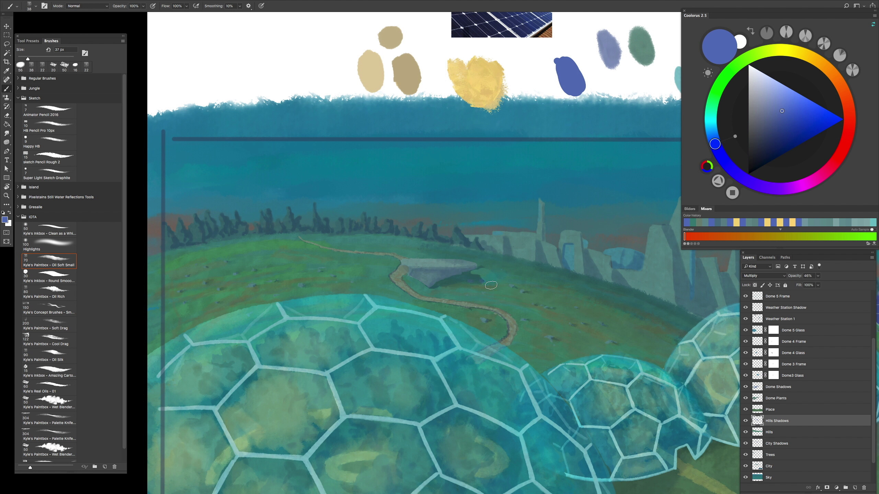
mouse_move(460, 328)
mouse_down()
mouse_move(471, 341)
mouse_move(448, 307)
mouse_up()
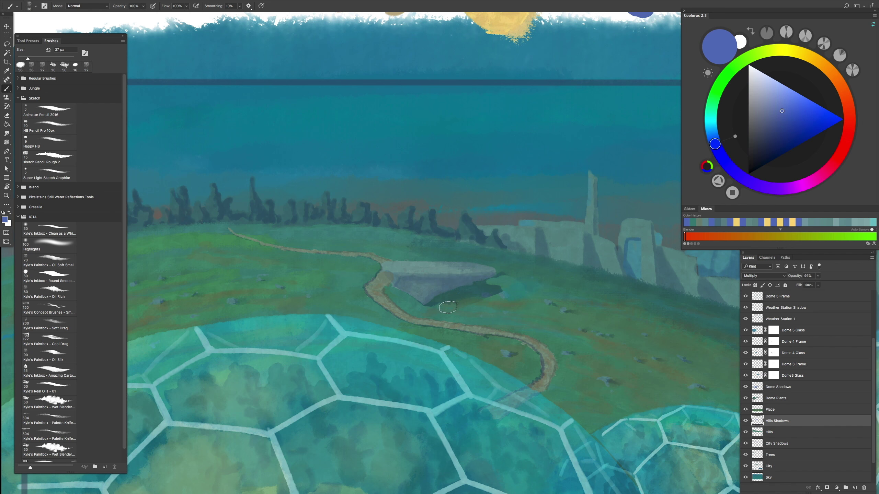
scroll(460, 305, down, 3)
scroll(447, 349, up, 5)
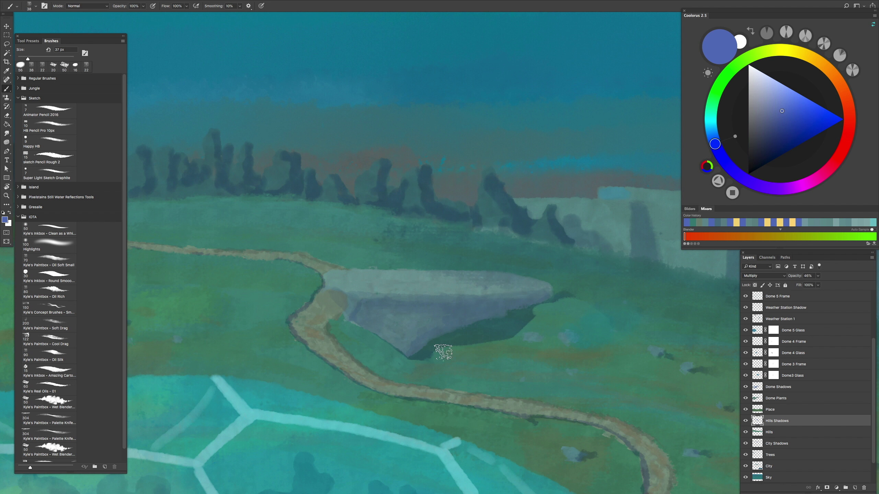
mouse_move(550, 315)
mouse_down()
mouse_move(545, 298)
mouse_move(553, 334)
mouse_move(500, 284)
mouse_move(485, 291)
mouse_move(491, 295)
mouse_up()
Step: Zoom in on the rock and path junction with Wet Blender selected
click(66, 452)
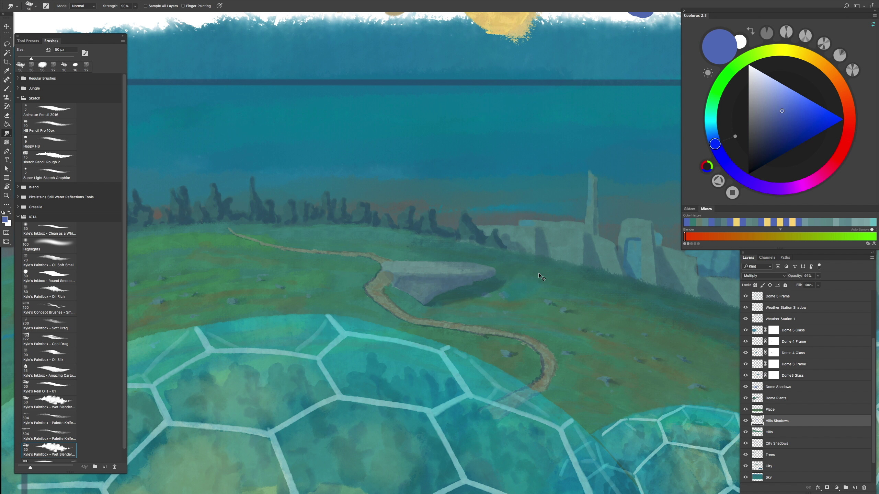
drag(462, 303, 496, 228)
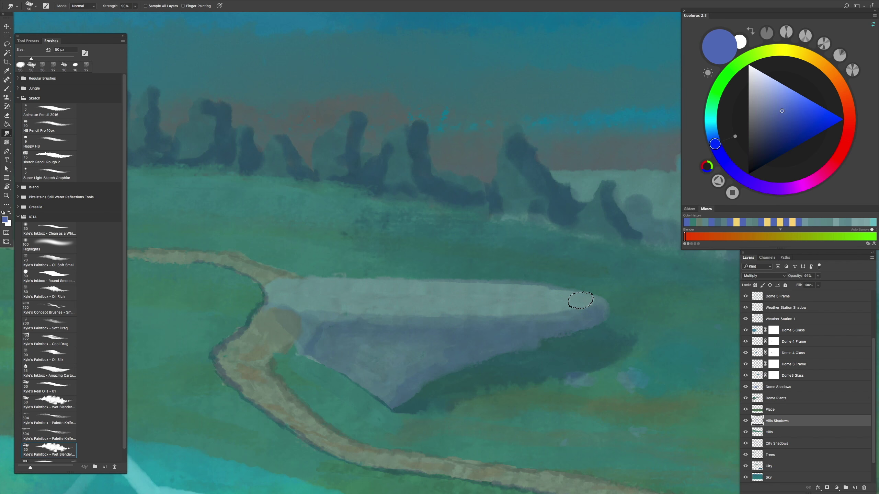
drag(367, 286, 415, 312)
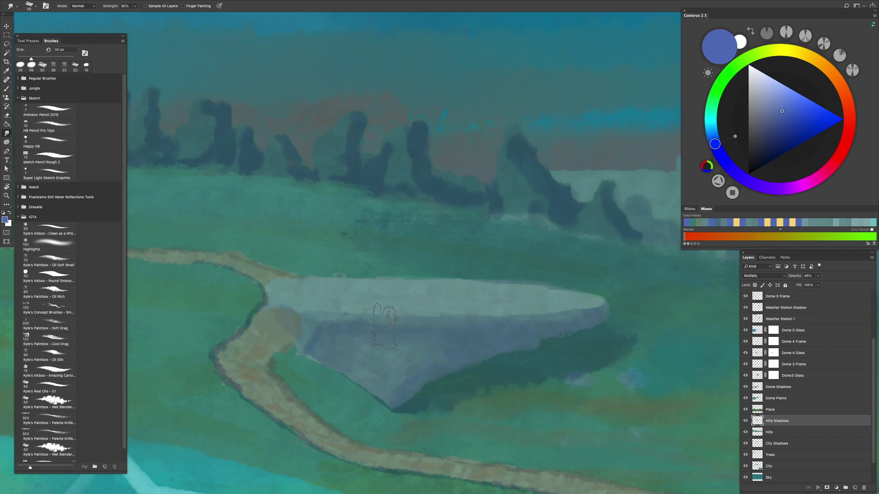
scroll(457, 334, up, 2)
scroll(457, 335, down, 2)
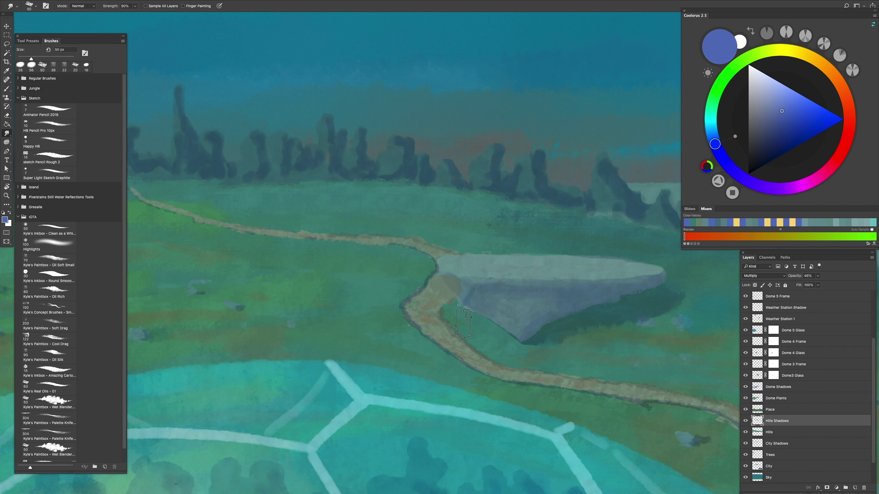
scroll(436, 242, up, 2)
Step: Sample the grass grey-green on Hills, then a teal on Hills Shadows with a 15 px brush
key(alt+bracketleft)
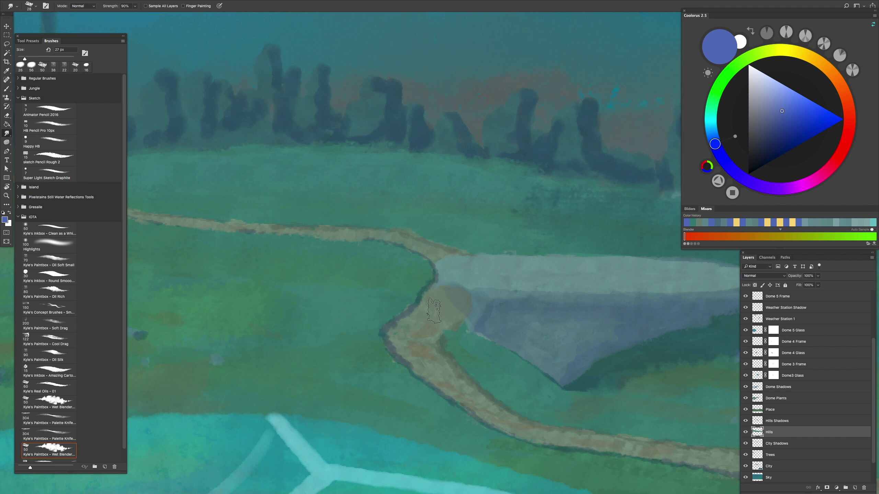
key(b)
alt+click(442, 303)
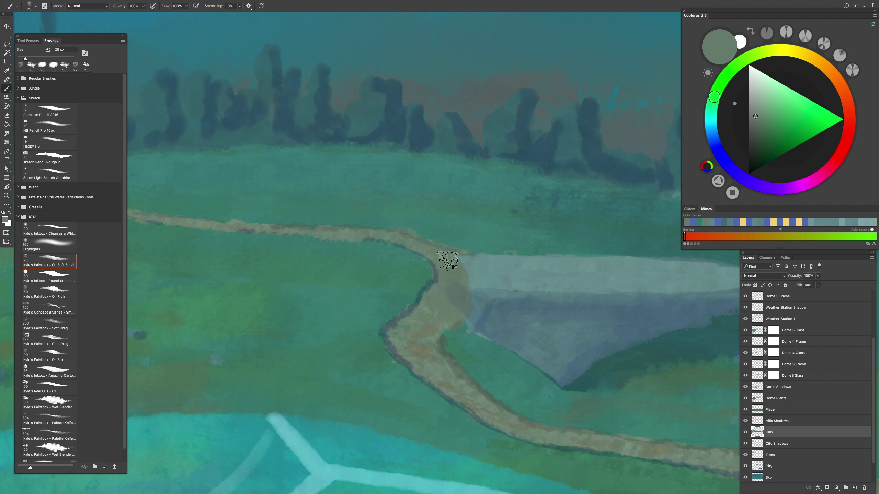
scroll(435, 255, down, 2)
scroll(442, 318, down, 3)
scroll(450, 261, up, 4)
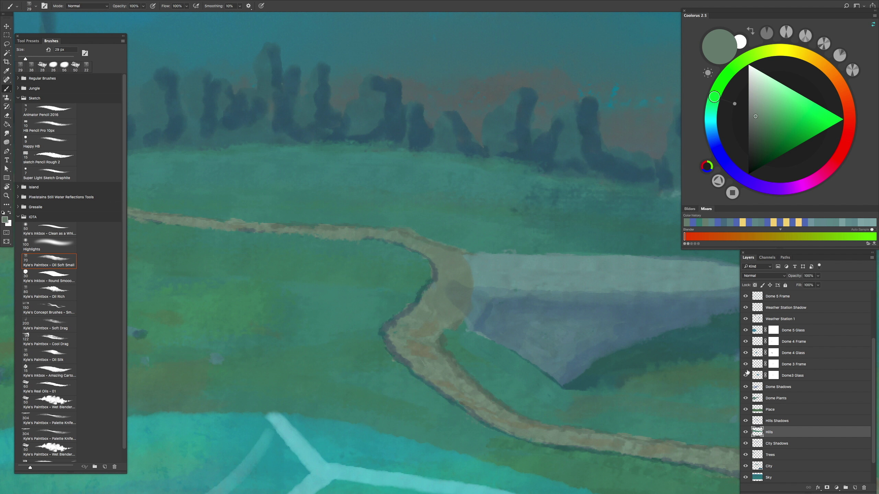
key(alt+bracketright)
scroll(459, 279, down, 3)
scroll(456, 279, up, 3)
alt+click(456, 279)
drag(456, 279, 454, 279)
scroll(456, 275, down, 2)
Step: Paint the grass around the rock on Hills with sampled greener, greyer and darker teal-greens
key(alt+bracketleft)
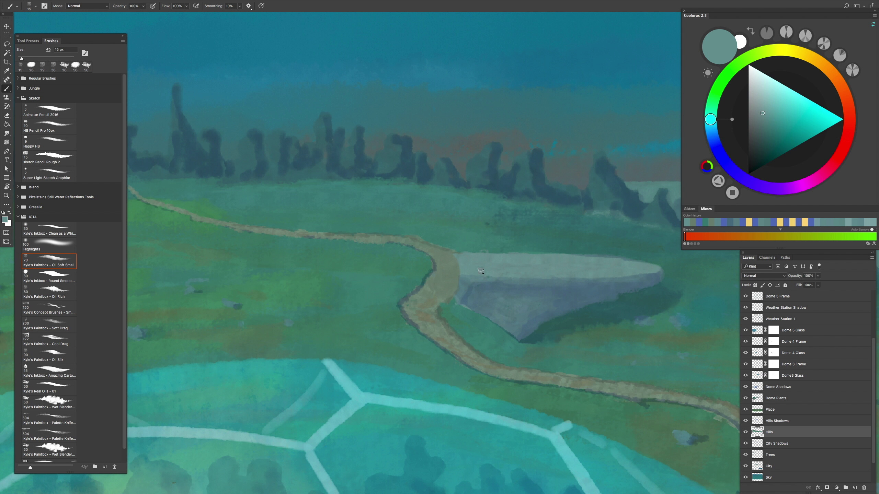
scroll(457, 266, up, 1)
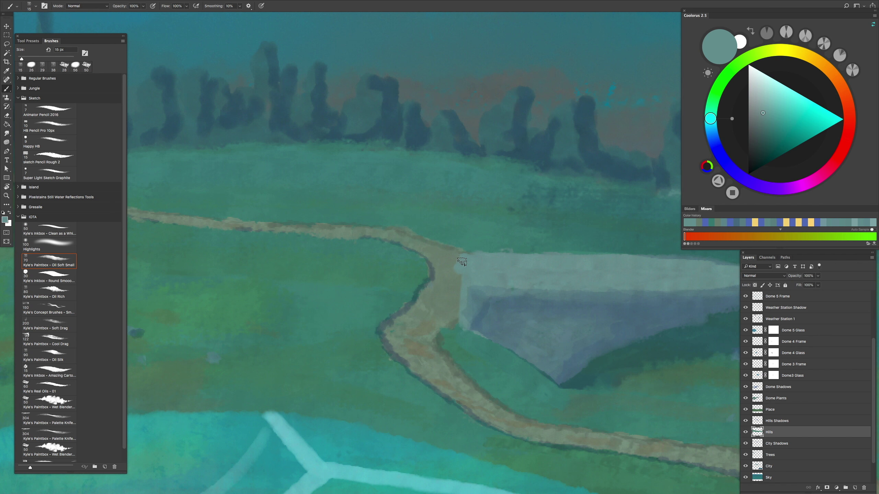
alt+click(457, 260)
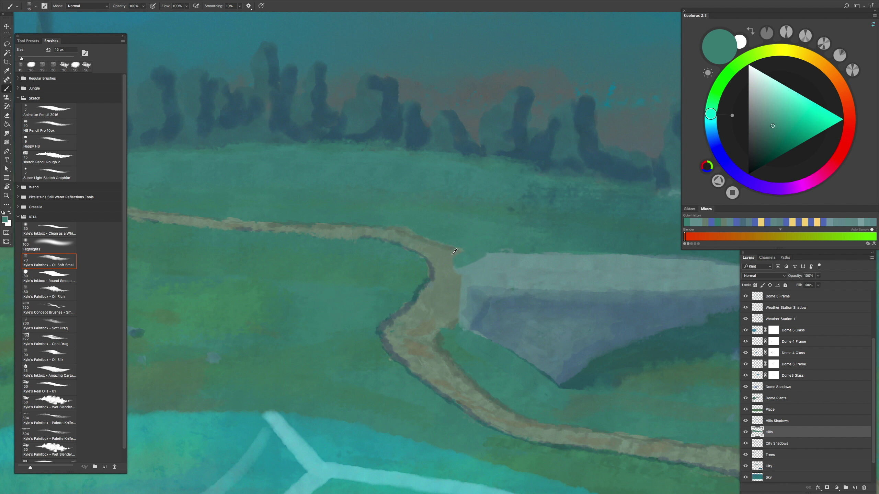
alt+click(459, 274)
key(h)
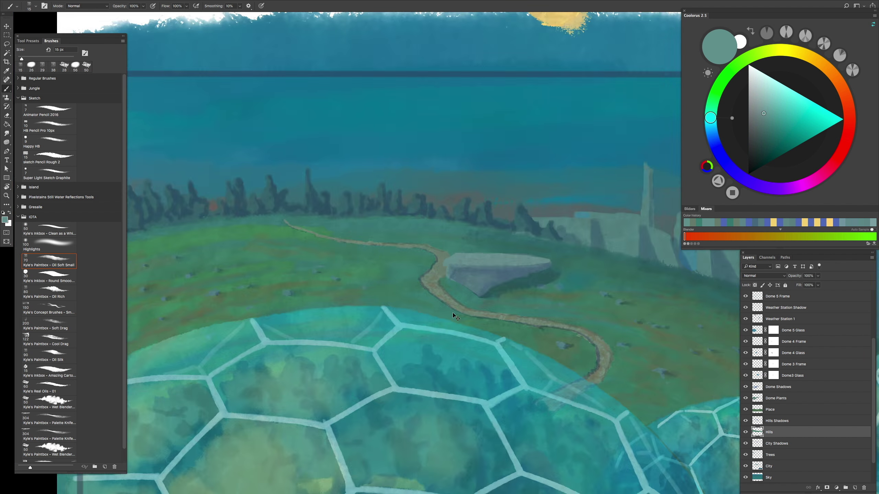
key(alt+bracketright)
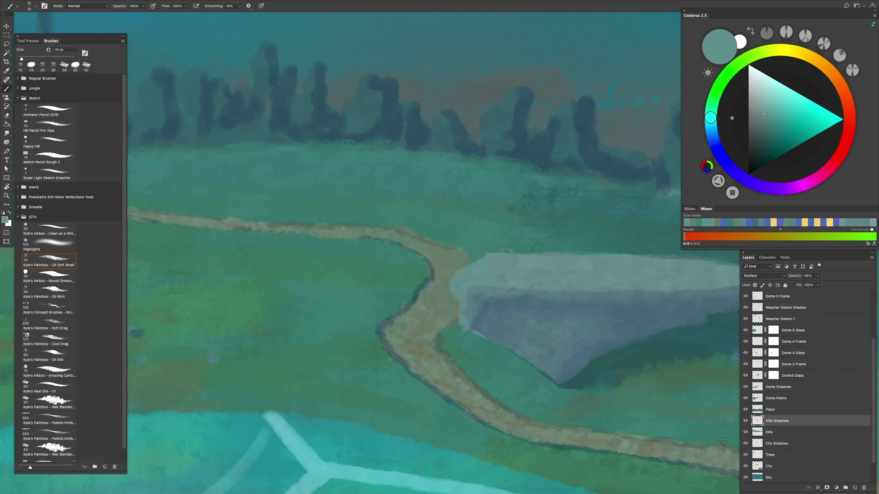
key(h)
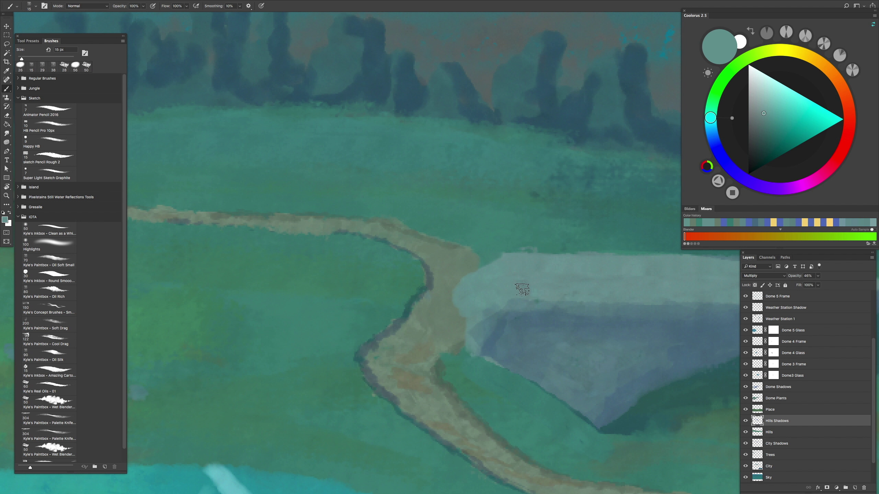
key(alt+bracketleft)
alt+click(520, 246)
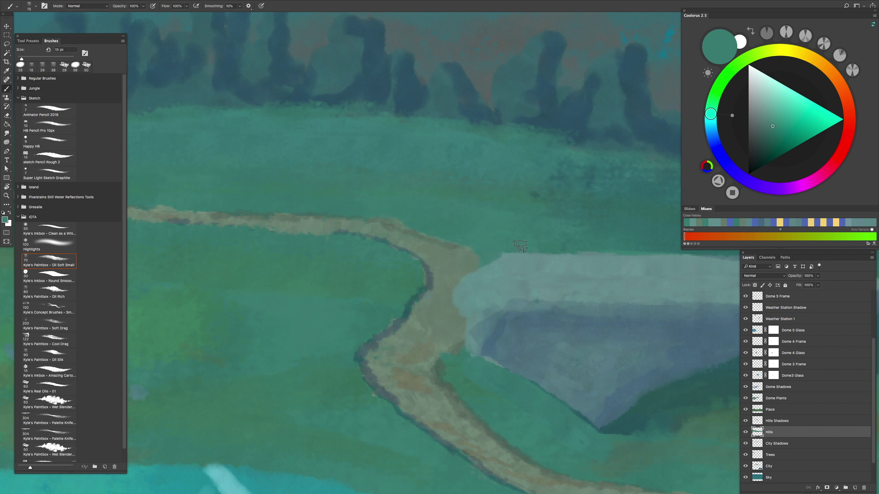
key(h)
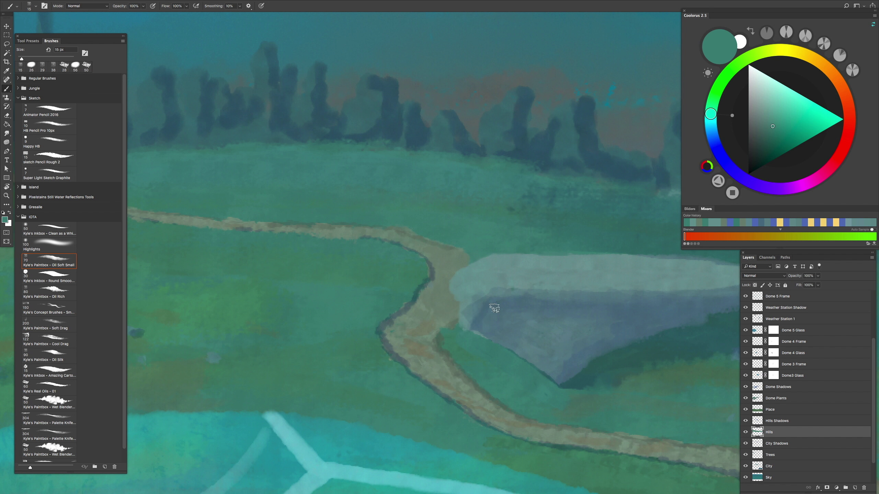
Step: Blend the rock edge into the grass along the path with Wet Blender on Hills Shadows
click(797, 424)
key(r)
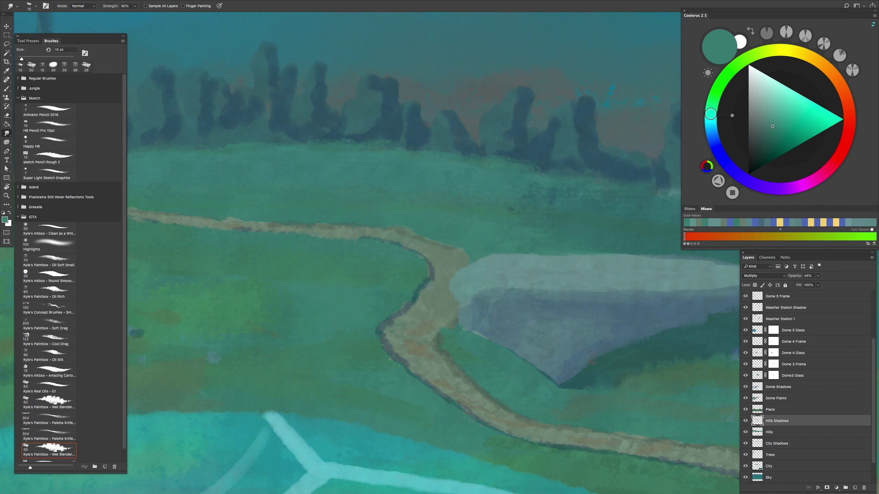
key(h)
click(523, 332)
key(h)
click(497, 316)
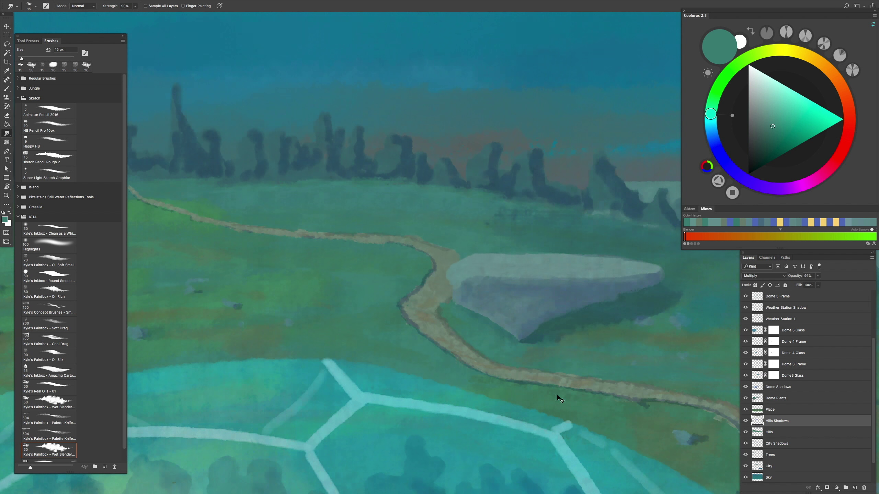
key(h)
click(505, 334)
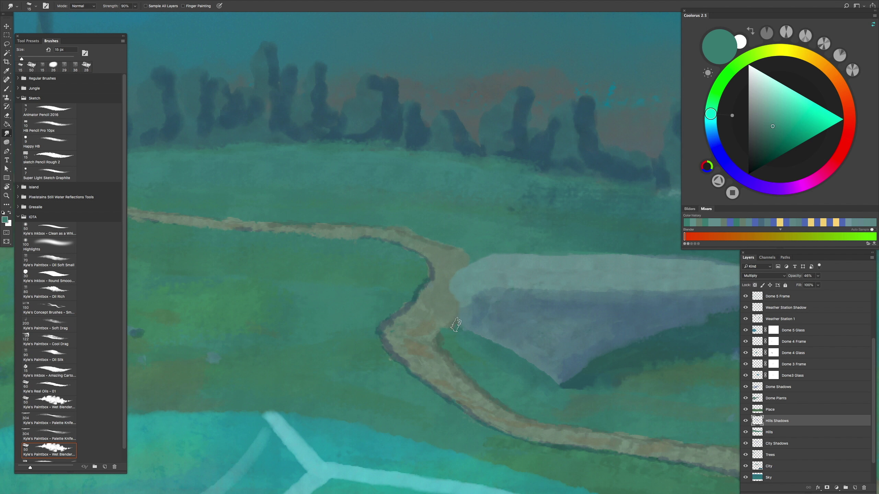
Step: Paint greyish teal over the orange patch at the path junction with Oil Soft Small on Hills
click(775, 432)
key(b)
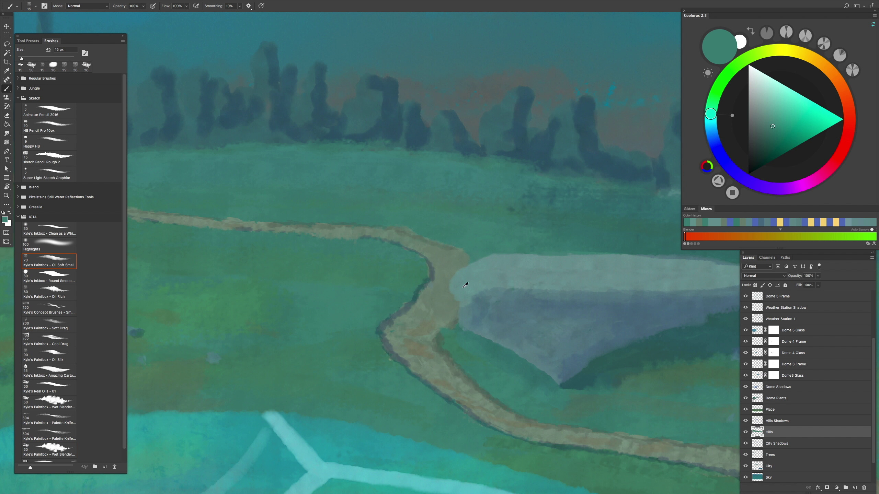
alt+click(461, 283)
key(h)
click(478, 292)
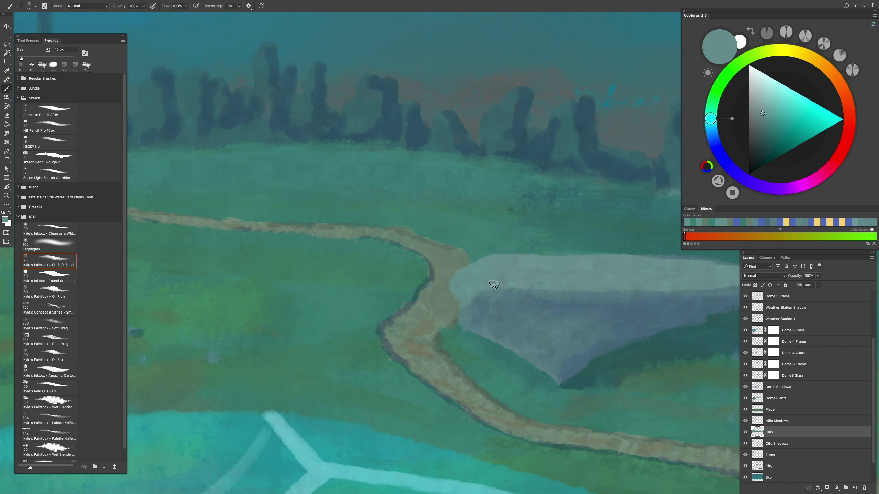
key(h)
drag(463, 280, 478, 332)
scroll(791, 306, up, 3)
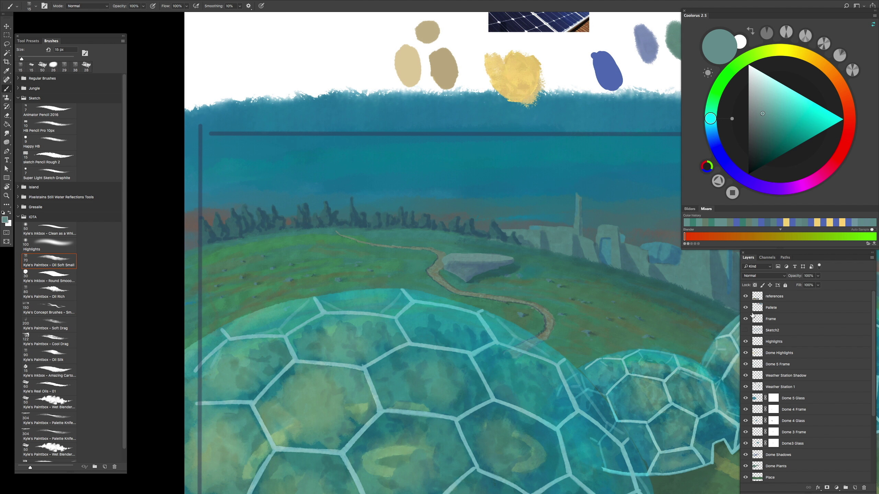
Step: Hide the Dome Highlights layer and zoom in on the weather-station area
key(h)
drag(494, 460, 598, 342)
click(745, 341)
click(746, 342)
click(745, 353)
key(h)
drag(563, 324, 602, 277)
Step: Paint the pale weather-station tower leg and crossbar with a sampled light colour
alt+click(602, 277)
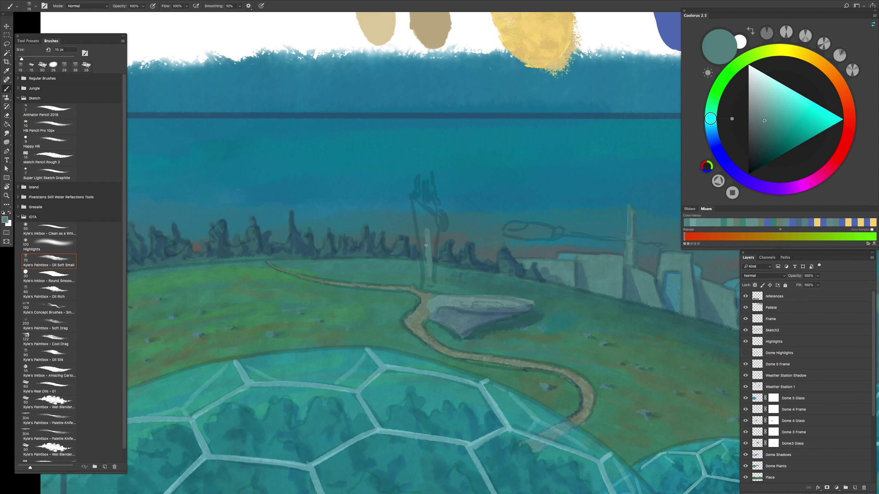
scroll(450, 225, up, 5)
mouse_move(461, 114)
mouse_down()
mouse_move(489, 415)
mouse_move(508, 390)
mouse_up()
key(ctrl+z)
mouse_move(502, 450)
mouse_down()
mouse_move(540, 180)
mouse_move(455, 112)
mouse_move(540, 243)
mouse_move(513, 304)
mouse_move(452, 106)
mouse_move(523, 335)
mouse_up()
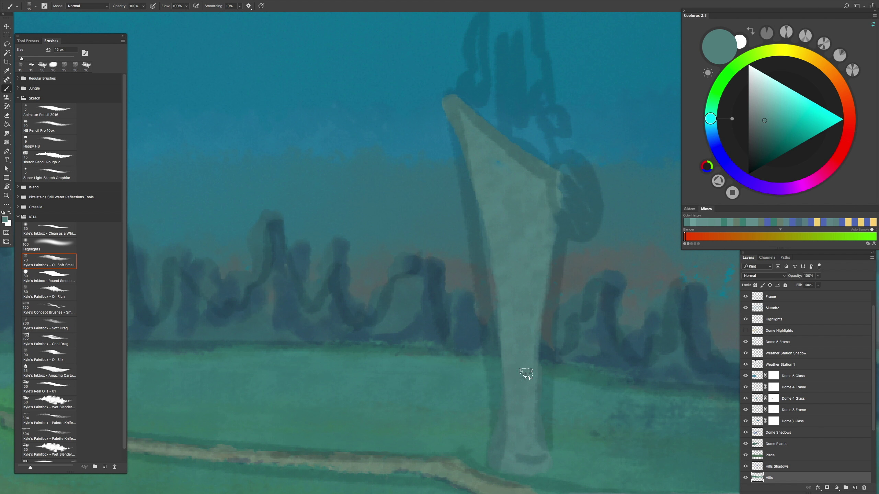
scroll(480, 183, down, 2)
drag(527, 388, 519, 340)
scroll(520, 341, down, 3)
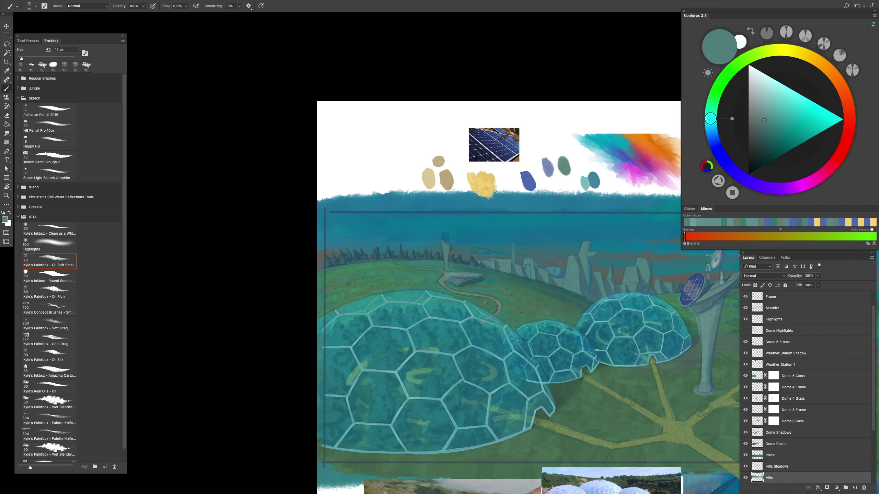
scroll(519, 341, up, 1)
scroll(519, 342, up, 3)
scroll(519, 341, down, 3)
scroll(519, 341, up, 3)
scroll(519, 342, down, 2)
scroll(519, 342, up, 4)
Step: Sample the solar-panel blue and test a dark blue stroke with a 50 px brush
key(bracketleft)
key(bracketleft)
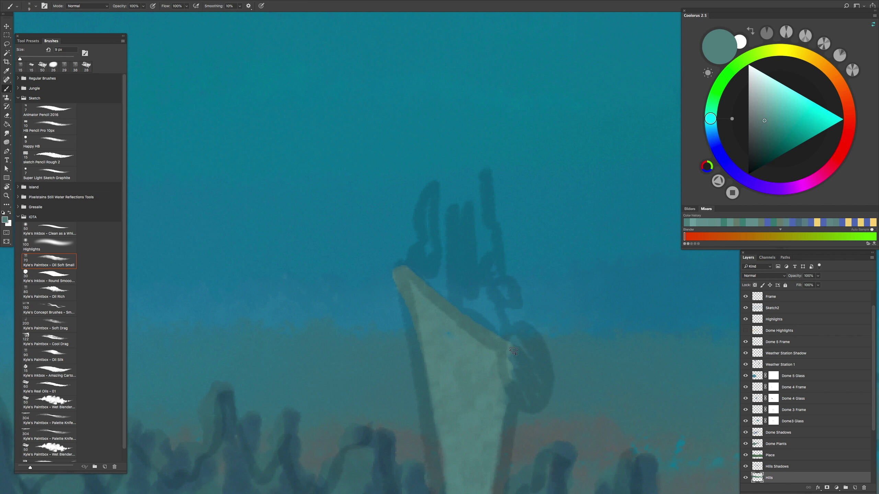
scroll(453, 196, up, 1)
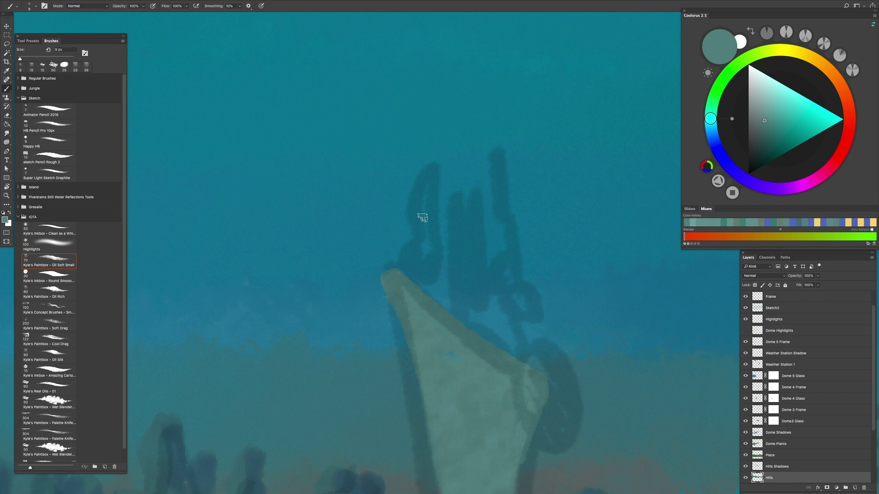
scroll(428, 217, down, 5)
scroll(485, 288, up, 5)
alt+click(485, 288)
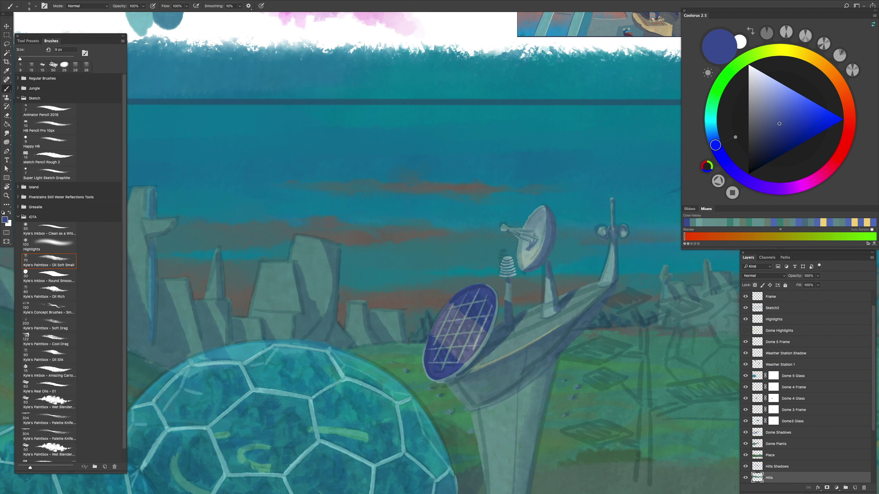
scroll(502, 235, up, 4)
scroll(501, 236, left, 5)
scroll(259, 243, left, 5)
key(bracketright)
key(bracketright)
key(bracketright)
key(bracketright)
key(bracketright)
drag(530, 233, 559, 231)
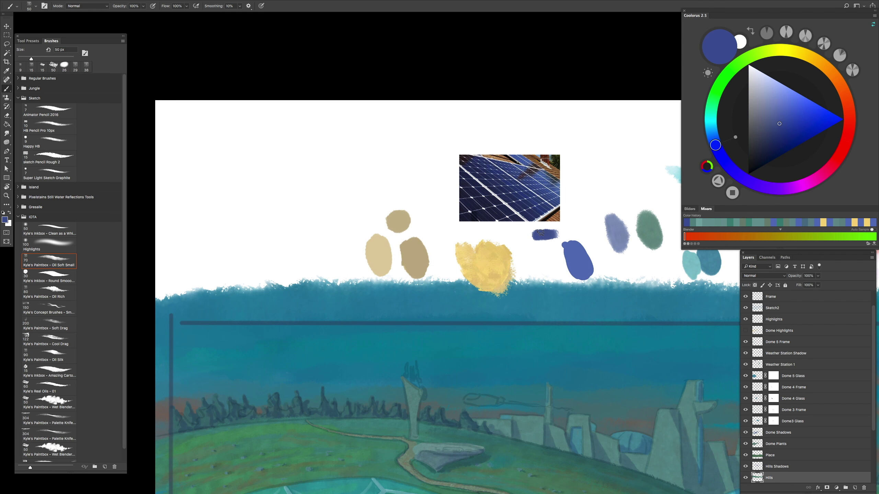
scroll(530, 261, up, 3)
scroll(498, 229, down, 4)
scroll(498, 229, up, 4)
scroll(440, 273, up, 3)
Step: Pick a darker blue-purple and paint the oval dish on the station with an 11 px brush
key(bracketleft)
key(bracketleft)
key(bracketleft)
scroll(440, 287, down, 4)
alt+click(544, 222)
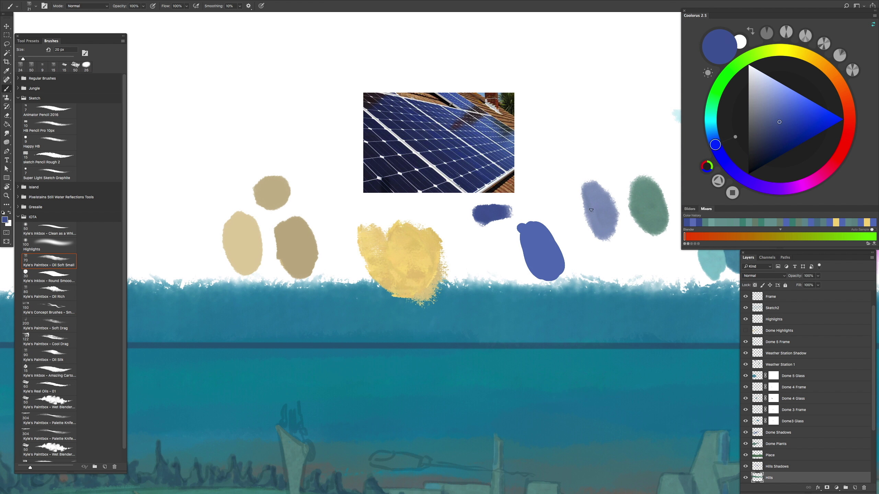
click(779, 119)
scroll(467, 271, up, 6)
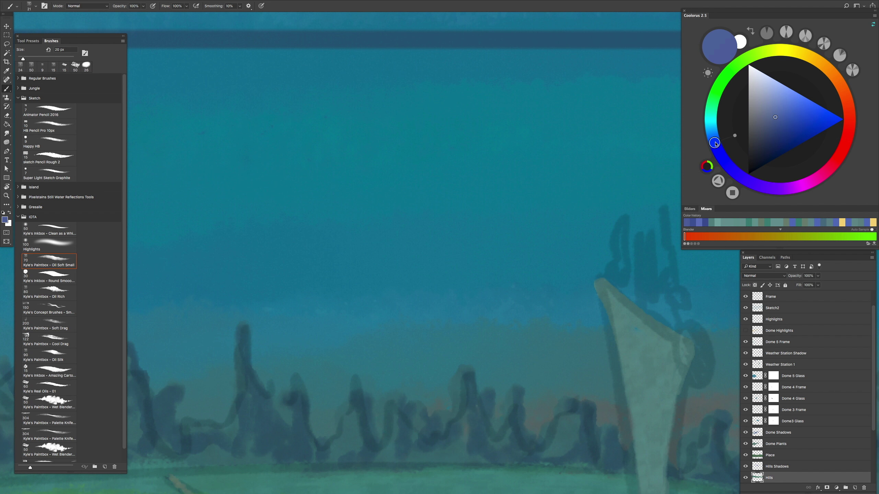
key(bracketleft)
drag(474, 268, 464, 314)
key(ctrl+z)
key(ctrl+shift+z)
scroll(464, 324, down, 5)
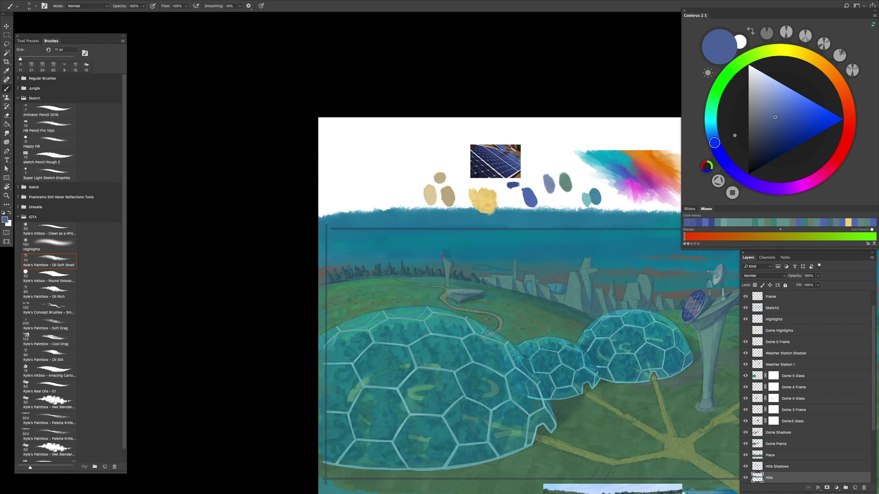
scroll(455, 336, up, 6)
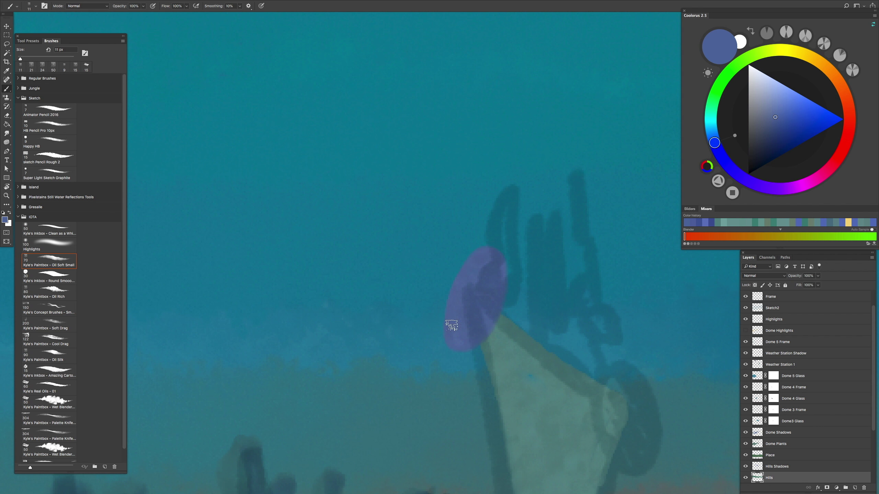
Step: Highlight the top edge of the tower platform in a sampled grey-teal
key(h)
drag(467, 329, 482, 265)
alt+click(449, 384)
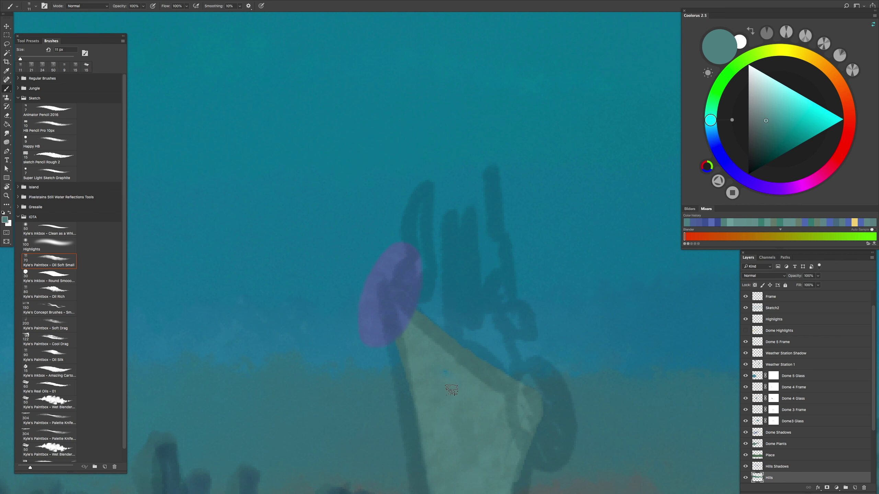
scroll(506, 318, down, 5)
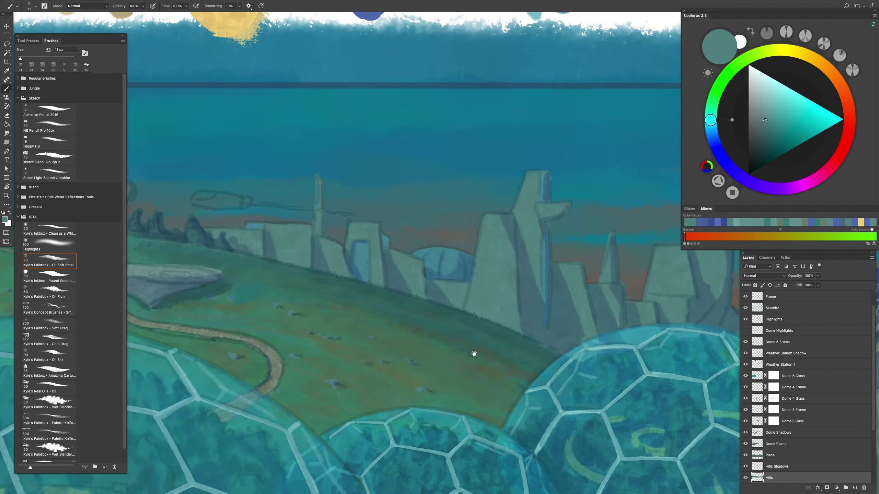
scroll(442, 279, up, 5)
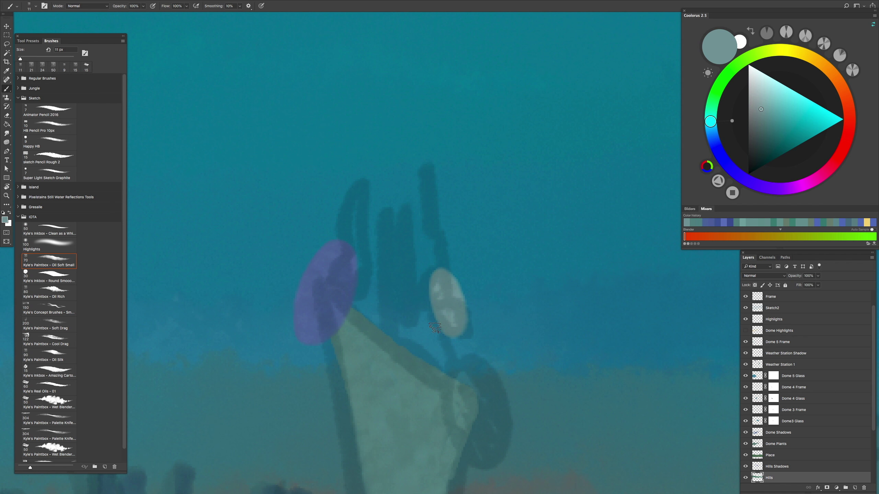
drag(356, 311, 449, 378)
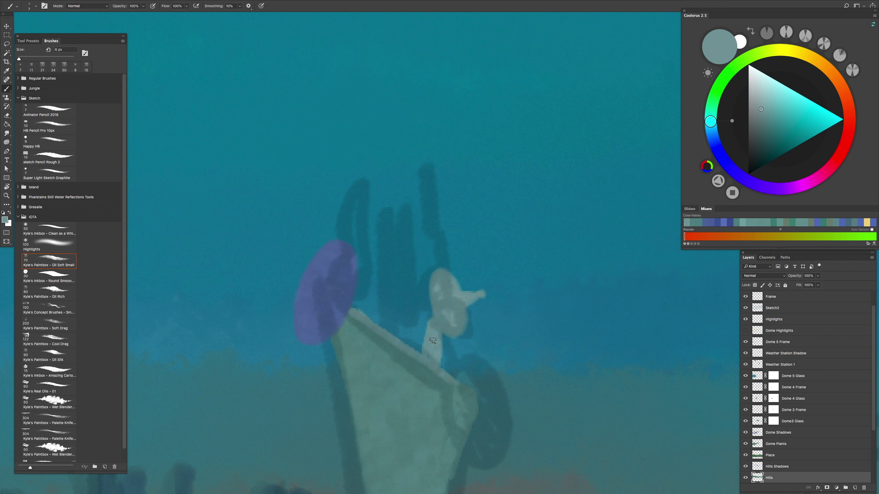
Step: Paint the upright antenna panels and mast above the platform
click(396, 226)
shift+click(396, 336)
key(ctrl+z)
drag(395, 338, 395, 256)
mouse_move(387, 313)
mouse_down()
mouse_move(387, 208)
mouse_move(403, 252)
mouse_up()
mouse_move(403, 300)
mouse_down()
mouse_move(403, 224)
mouse_move(412, 289)
mouse_up()
drag(383, 221, 389, 279)
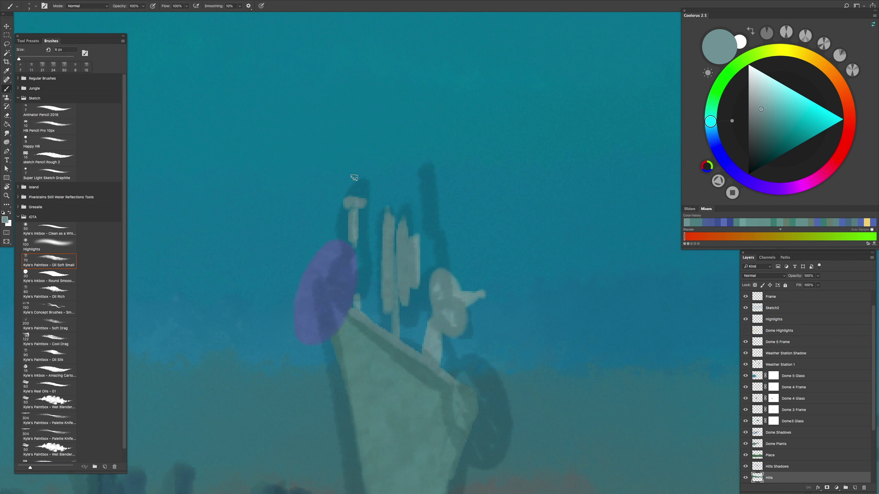
scroll(449, 270, down, 6)
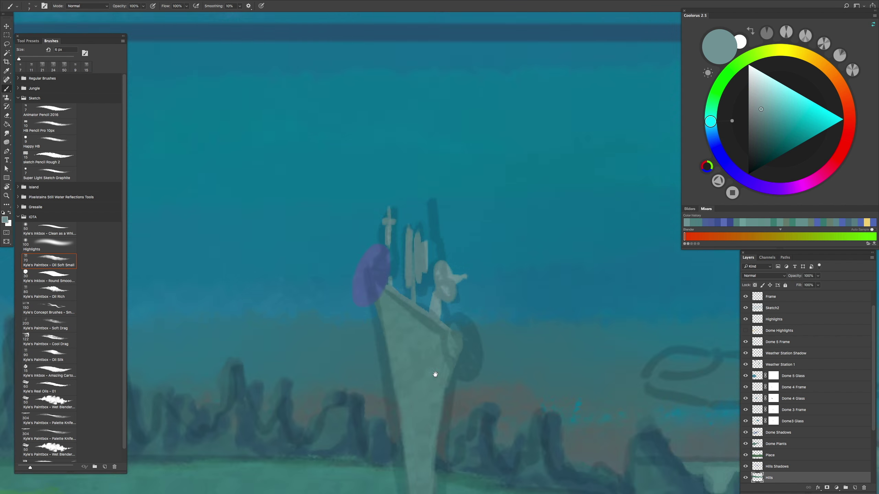
scroll(441, 298, up, 6)
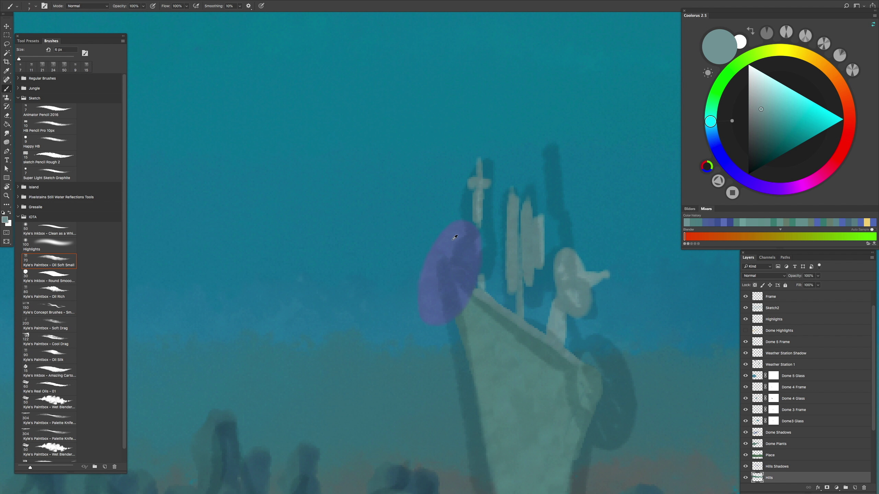
Step: Paint a light rim along the purple dish's edge
drag(442, 261, 428, 307)
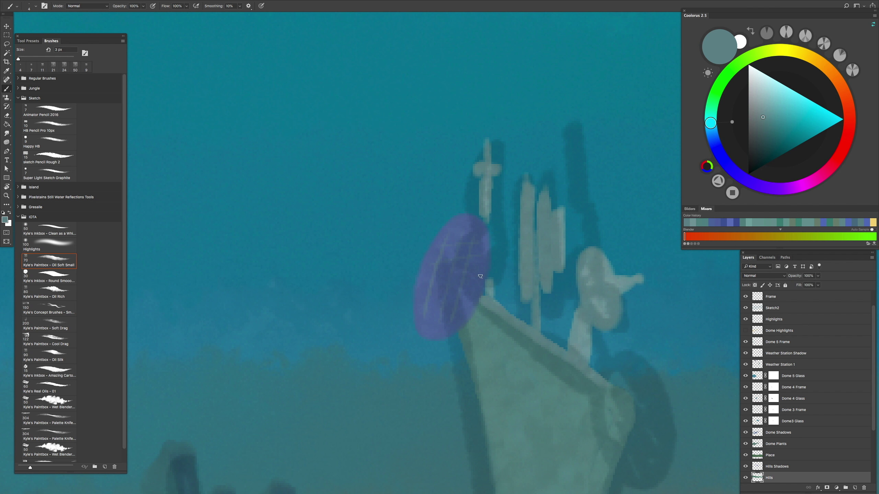
scroll(481, 277, down, 6)
scroll(481, 268, up, 6)
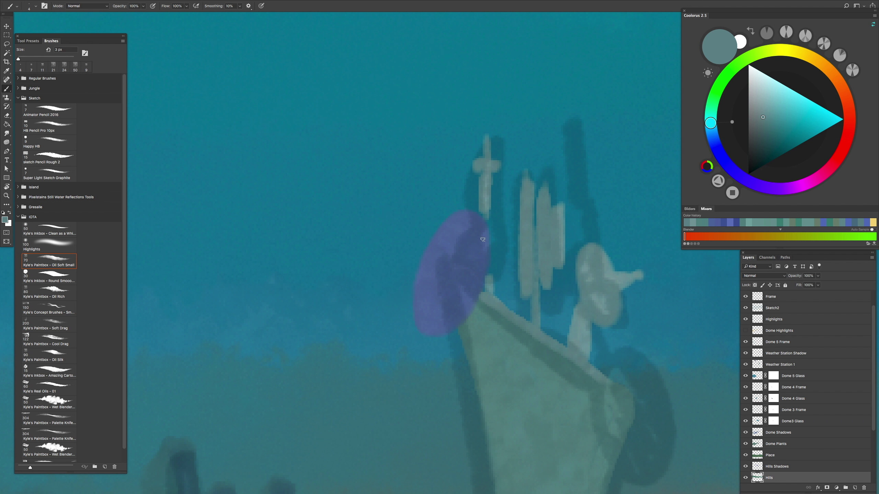
scroll(482, 240, up, 1)
key(bracketright)
mouse_move(488, 213)
mouse_down()
mouse_move(492, 269)
mouse_move(476, 303)
mouse_move(435, 344)
mouse_up()
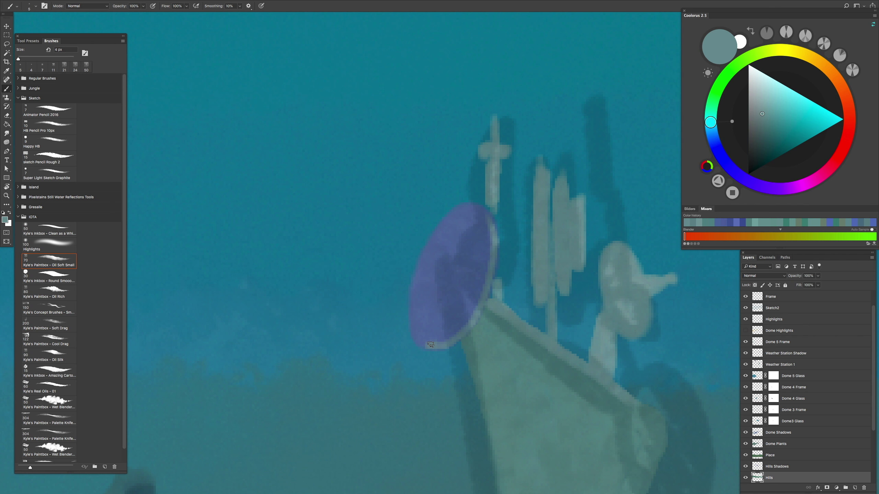
scroll(494, 247, down, 6)
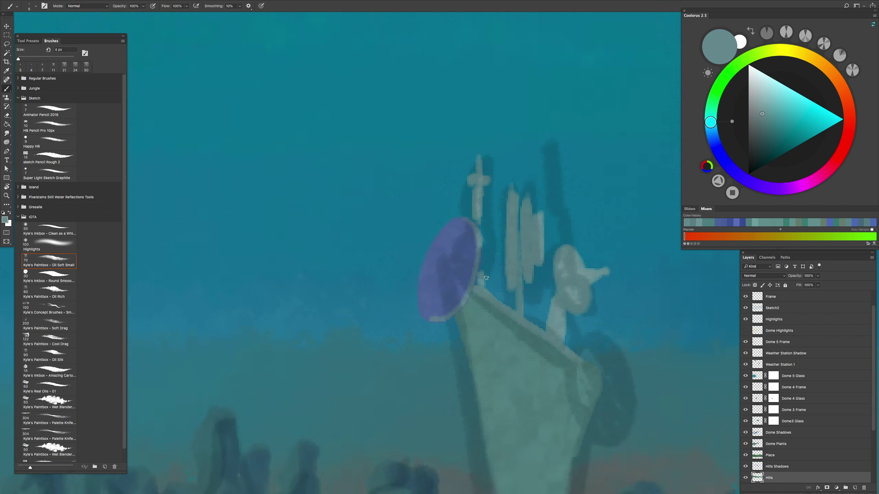
scroll(492, 286, up, 2)
scroll(489, 284, down, 3)
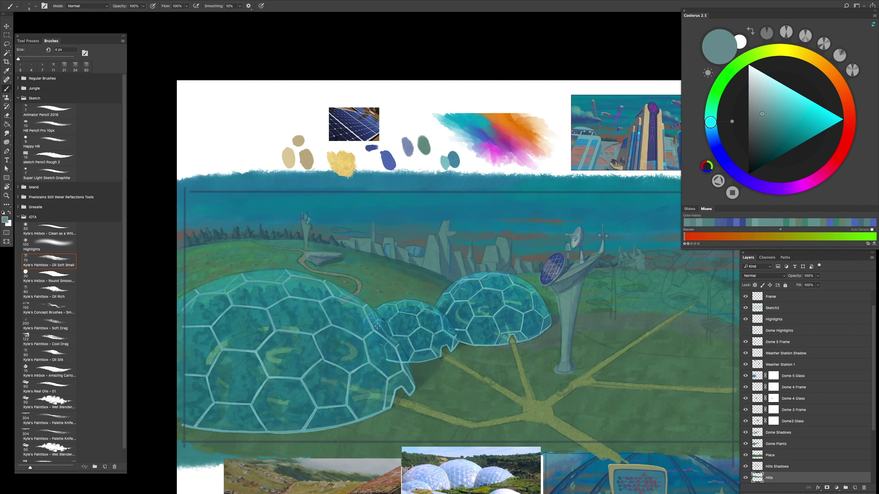
scroll(489, 284, up, 3)
Step: Flip the canvas and view it full-screen to check the composition, sampling the pale tower colour
key(ctrl+shift+h)
key(Tab)
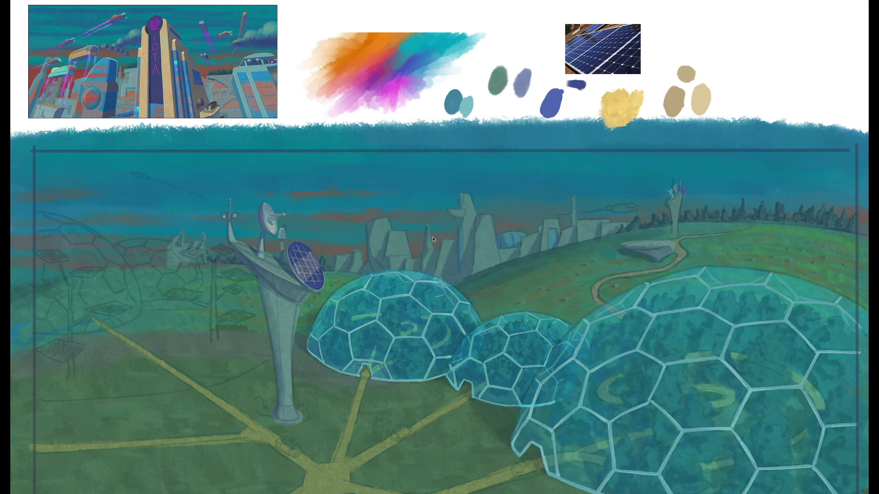
scroll(437, 239, down, 3)
scroll(394, 331, up, 8)
ctrl+click(298, 277)
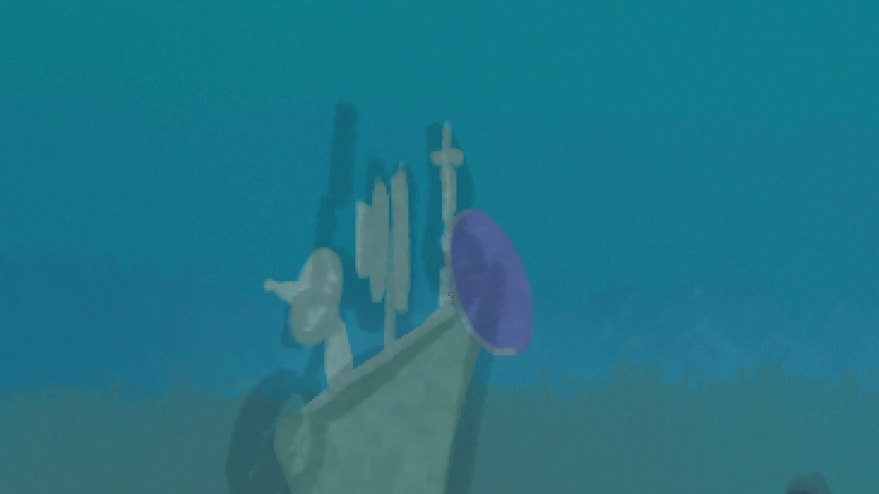
scroll(382, 345, down, 4)
scroll(404, 318, up, 4)
scroll(448, 278, down, 4)
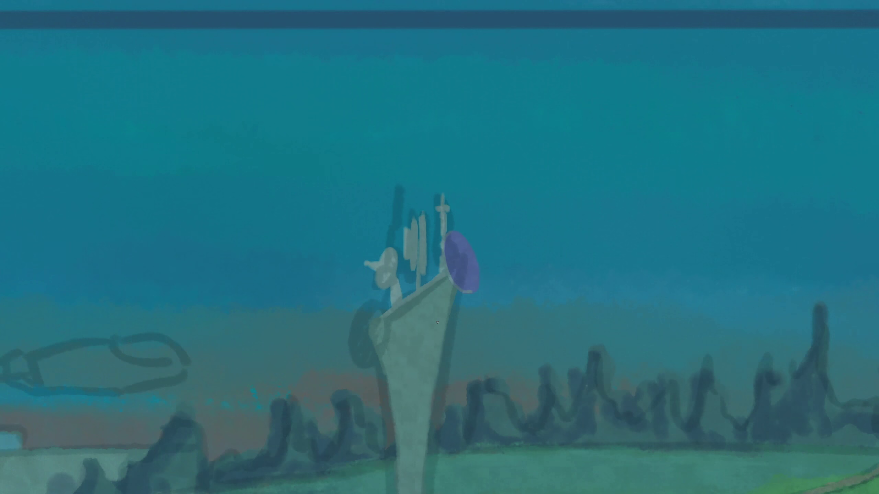
scroll(437, 323, down, 2)
key(Tab)
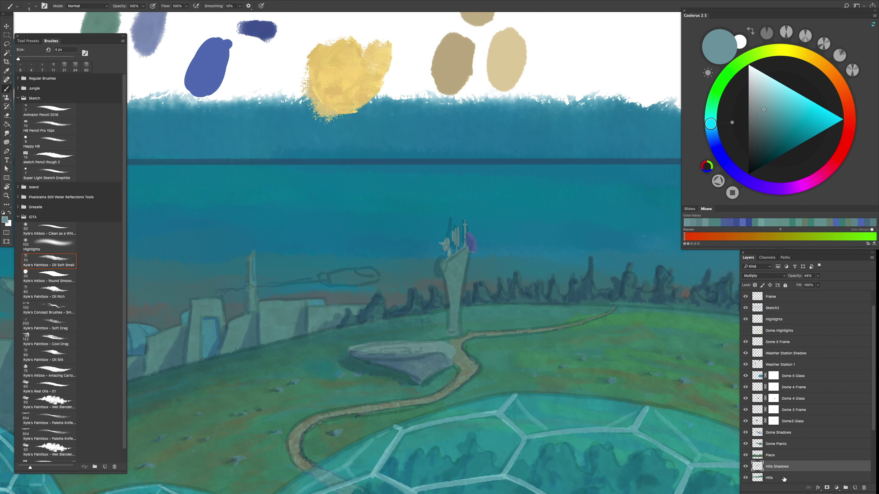
Step: Hide the Sketch2 layer
click(746, 308)
scroll(502, 263, up, 3)
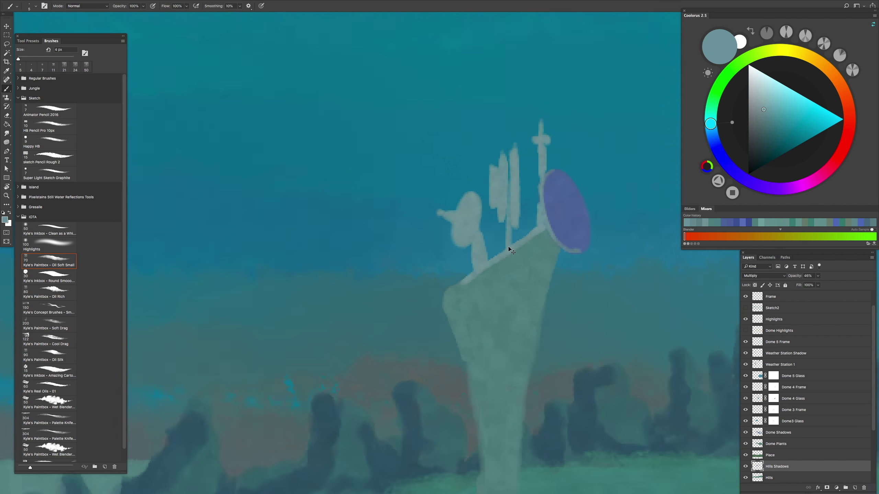
scroll(510, 249, down, 4)
scroll(477, 356, up, 5)
scroll(477, 355, down, 4)
scroll(477, 355, up, 5)
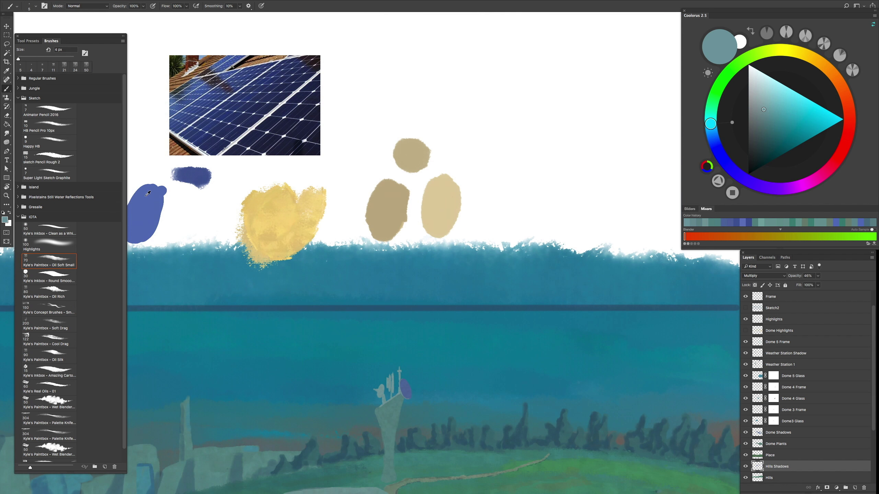
scroll(477, 356, up, 3)
scroll(498, 444, up, 3)
Step: Set up a soft shading brush at 30% opacity and about 24 px
drag(415, 304, 428, 305)
key(4)
scroll(415, 380, down, 5)
key(3)
drag(419, 346, 415, 346)
drag(381, 133, 449, 250)
Step: Dab shadow where the dish meets the tower with an 11 px brush
scroll(446, 311, up, 2)
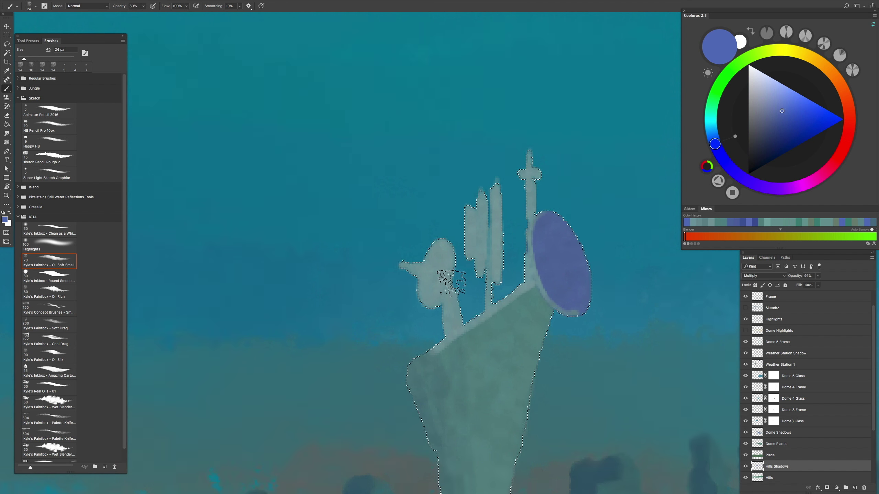
drag(456, 316, 439, 317)
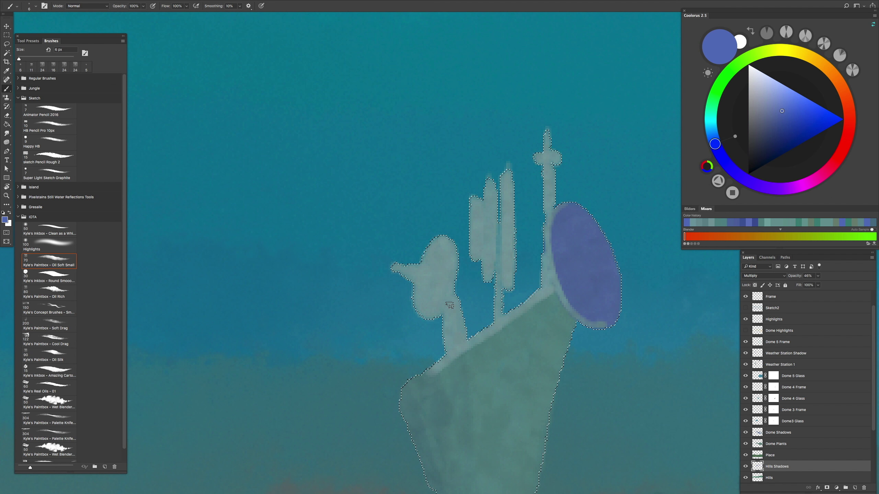
click(553, 299)
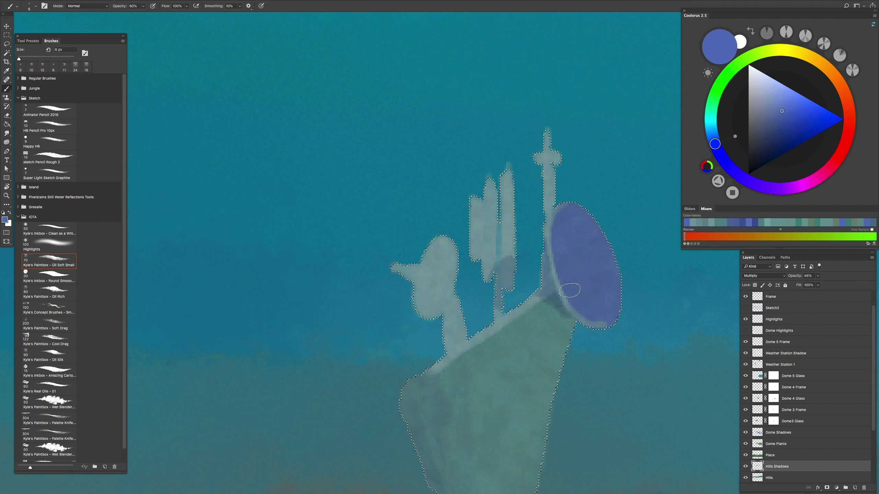
drag(563, 279, 561, 177)
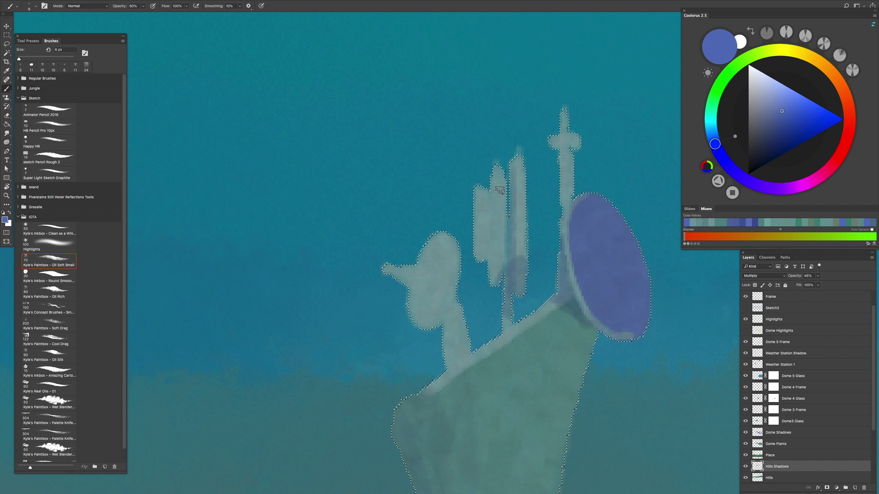
scroll(545, 220, down, 2)
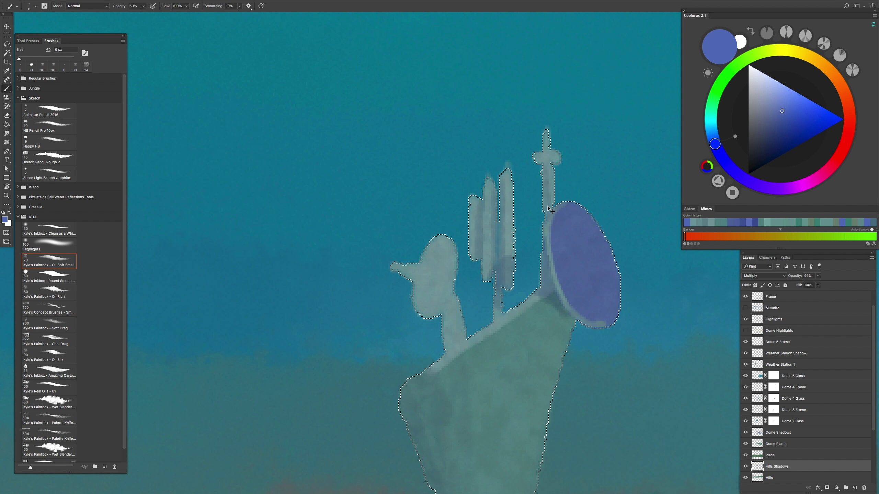
scroll(545, 220, up, 2)
Step: Darken the antenna stem and reshade the left dish a uniform grey-green
key(bracketleft)
key(bracketleft)
key(bracketleft)
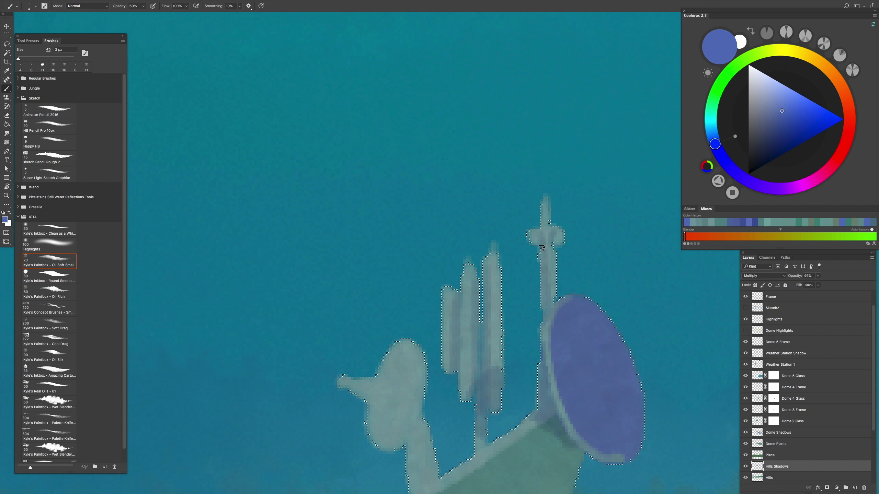
scroll(426, 333, down, 5)
scroll(474, 310, left, 2)
key(bracketright)
key(bracketright)
drag(483, 337, 484, 273)
scroll(443, 236, down, 1)
key(bracketright)
key(bracketright)
key(bracketright)
key(bracketright)
drag(450, 256, 456, 217)
scroll(460, 242, down, 8)
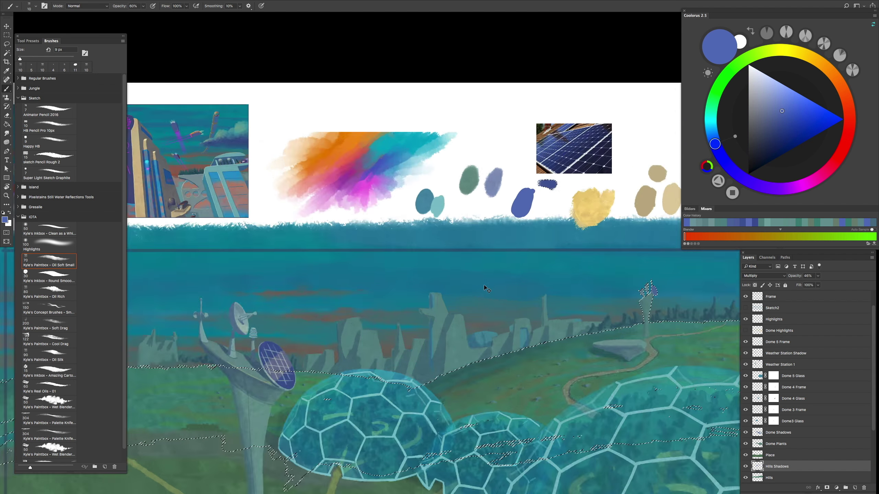
scroll(487, 289, up, 8)
mouse_move(487, 249)
mouse_down()
mouse_move(484, 206)
mouse_move(474, 263)
mouse_move(489, 204)
mouse_move(471, 264)
mouse_move(494, 198)
mouse_move(476, 268)
mouse_up()
drag(465, 232, 477, 243)
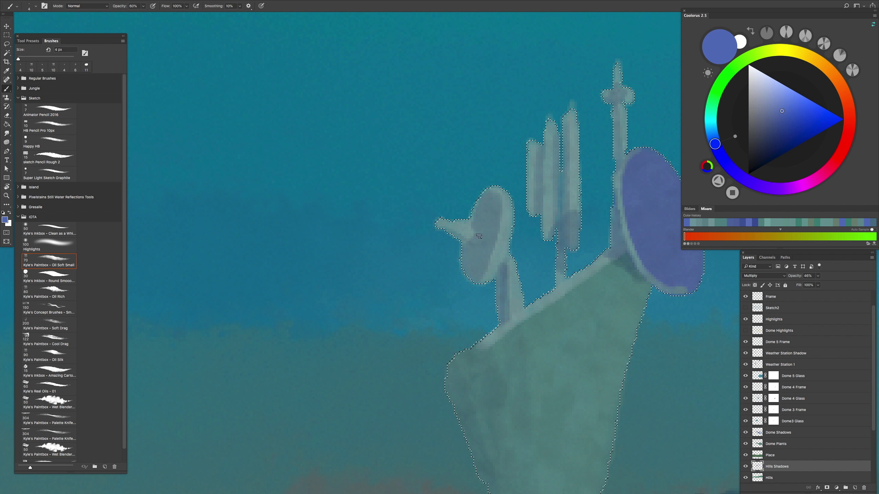
Step: Paint the tower's soft dark shadow diagonally across the hill at 30% opacity
key(bracketleft)
key(bracketleft)
key(bracketleft)
key(bracketleft)
key(bracketleft)
scroll(476, 271, down, 5)
scroll(491, 222, up, 5)
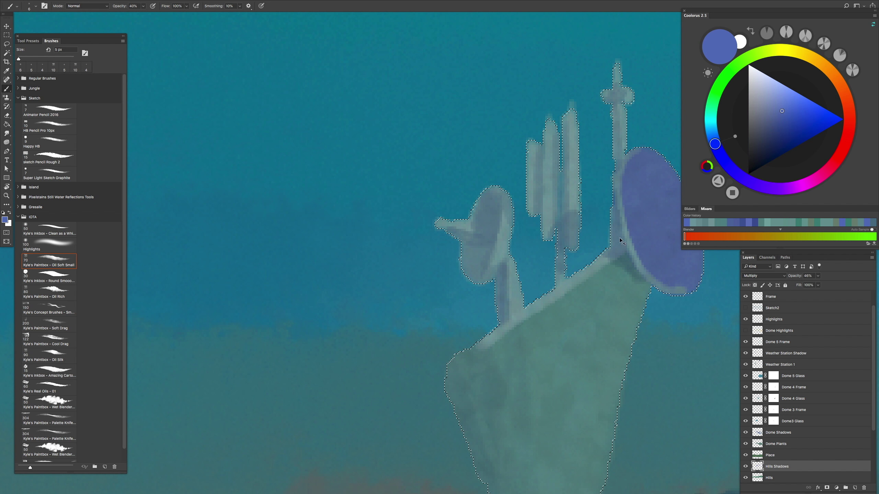
scroll(629, 265, down, 5)
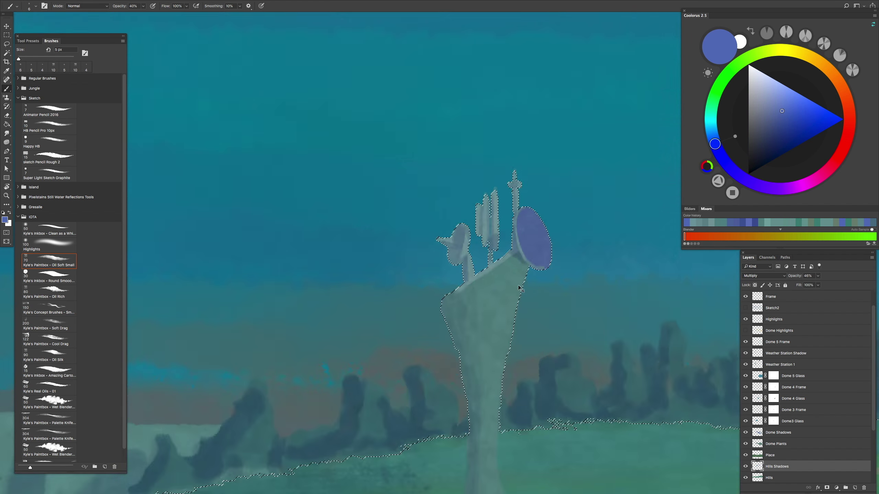
drag(525, 330, 525, 364)
scroll(524, 364, up, 5)
key(bracketright)
key(bracketright)
key(bracketright)
key(bracketright)
key(bracketright)
key(bracketright)
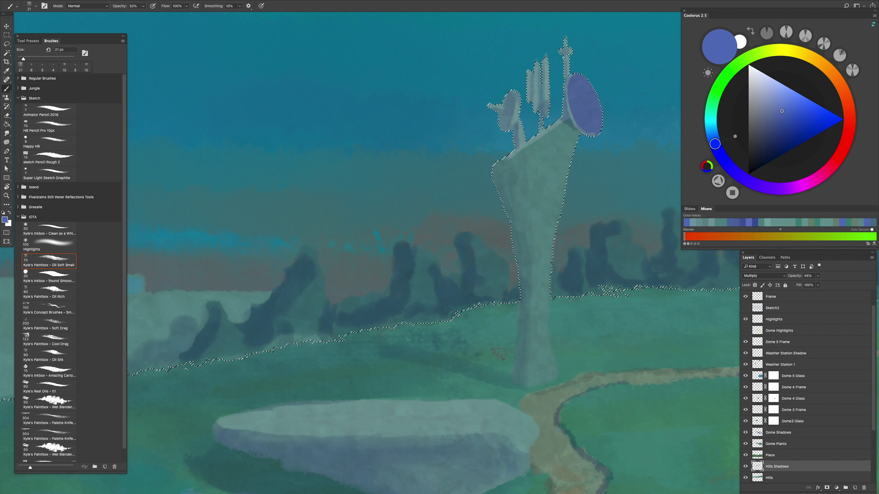
key(ctrl+minus)
key(ctrl+plus)
key(bracketleft)
key(bracketleft)
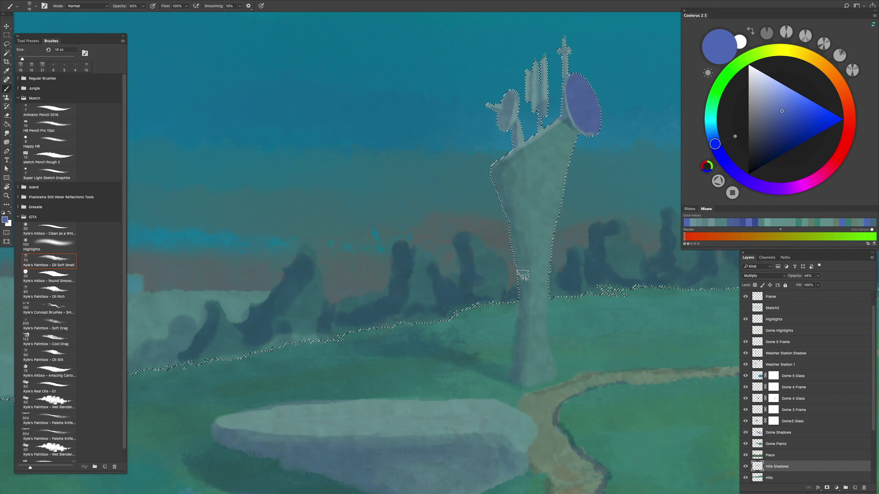
key(h)
click(518, 336)
drag(449, 342, 392, 344)
key(3)
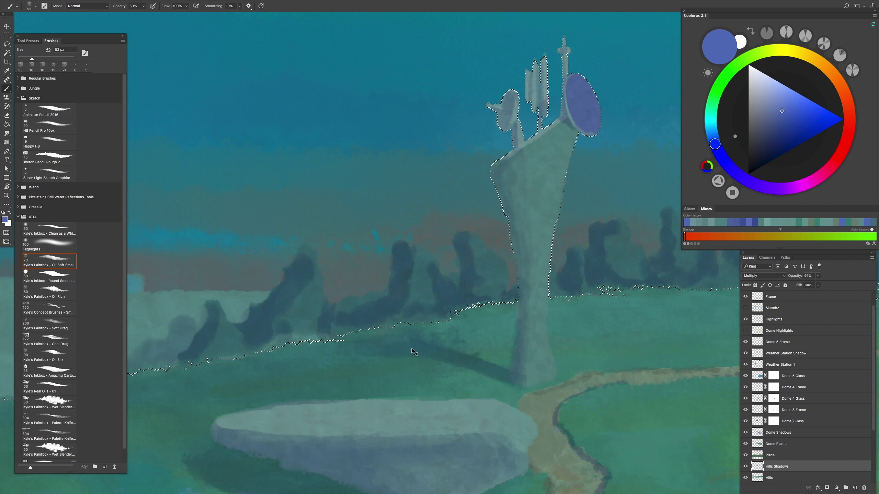
key(ctrl+minus)
scroll(415, 385, down, 3)
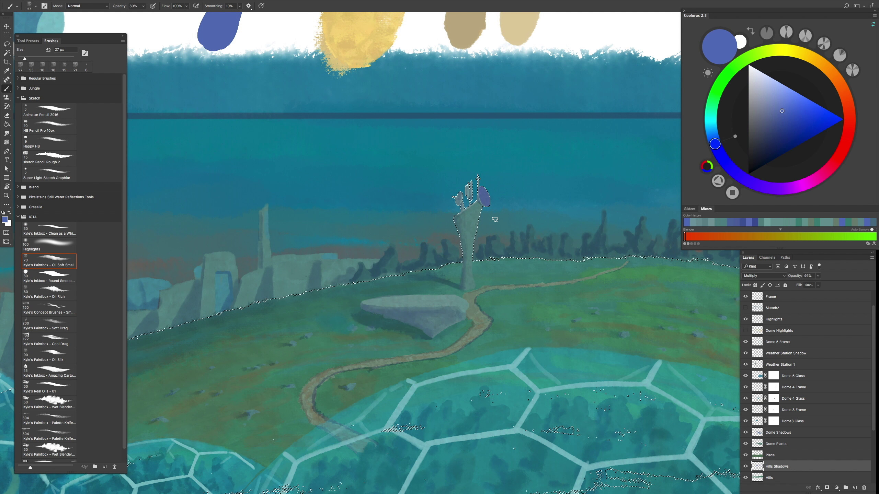
Step: Paint a lighter band across the blue dish at 50% opacity
key(ctrl+d)
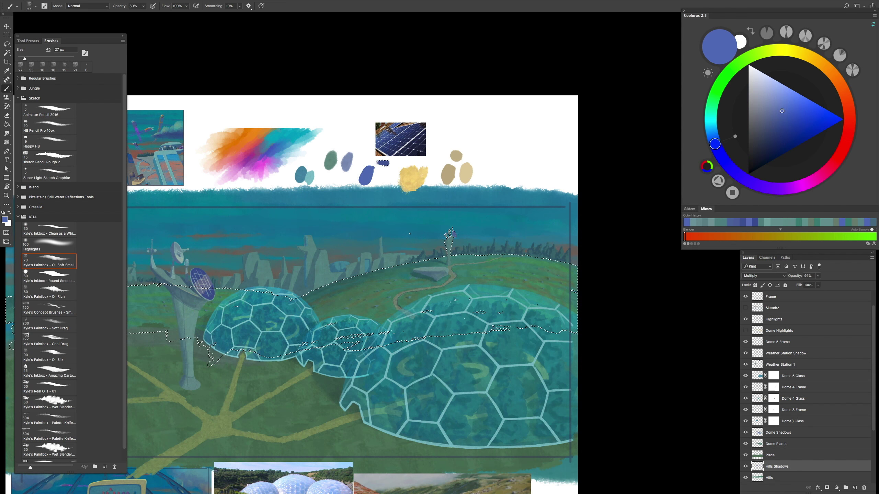
key(l)
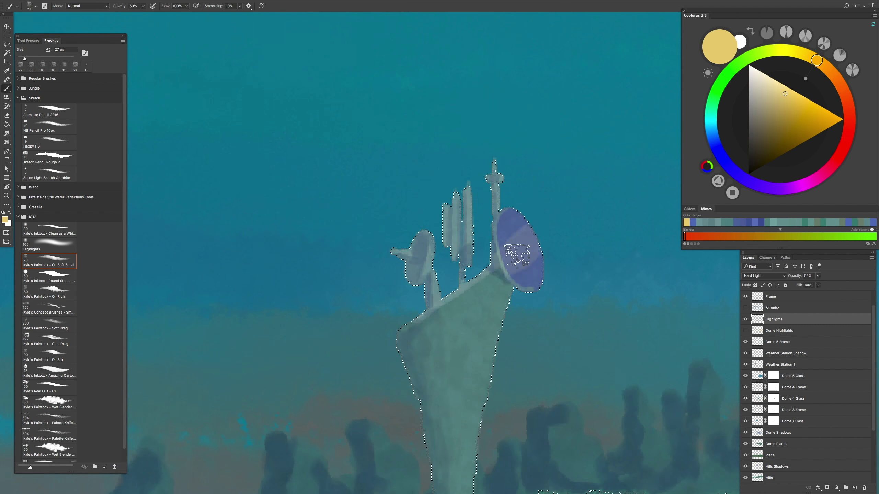
key(5)
drag(502, 247, 537, 236)
key(bracketleft)
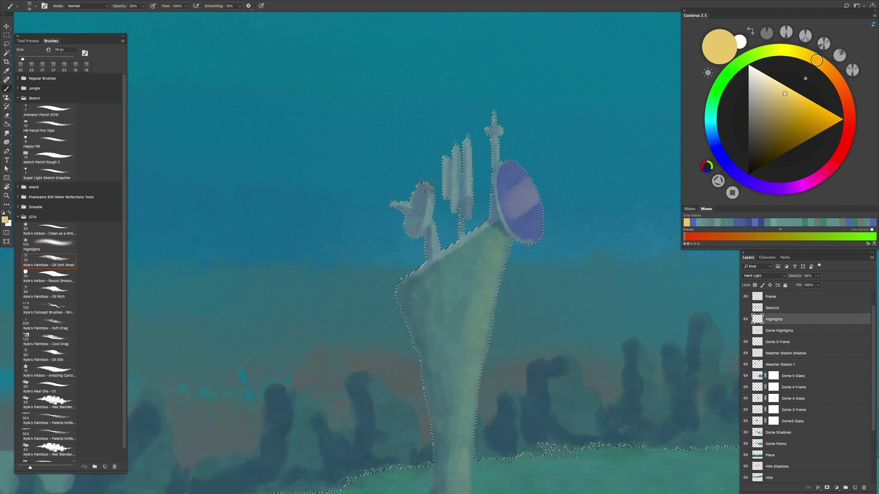
Step: Paint a thin 7 px pale highlight along the flat rock slab's edge in a rotated view
key(bracketleft)
key(bracketleft)
key(bracketright)
key(bracketright)
key(bracketright)
key(bracketright)
key(bracketright)
key(bracketright)
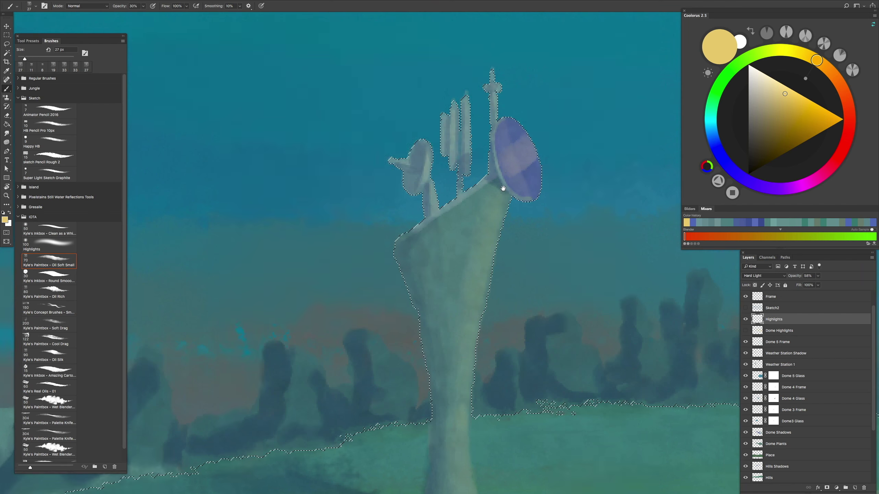
key(ctrl+minus)
key(ctrl+plus)
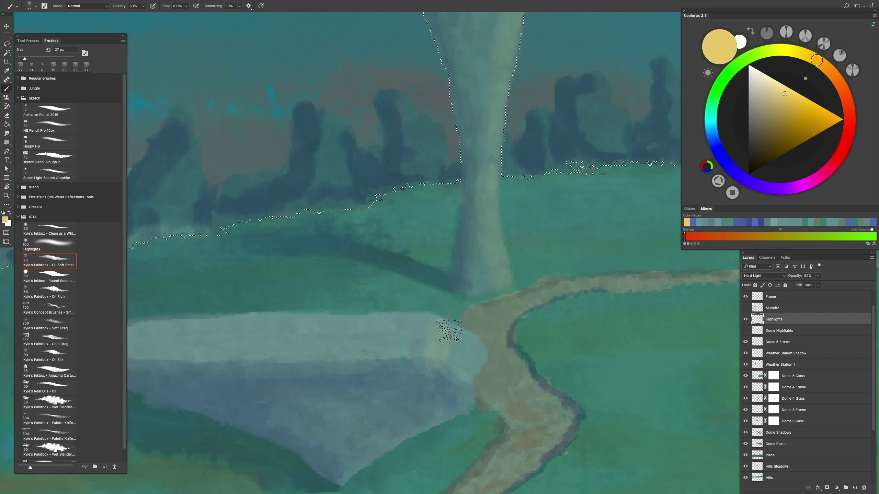
key(ctrl+minus)
key(ctrl+plus)
key(r)
drag(318, 347, 449, 310)
key(b)
click(418, 145)
shift+click(517, 398)
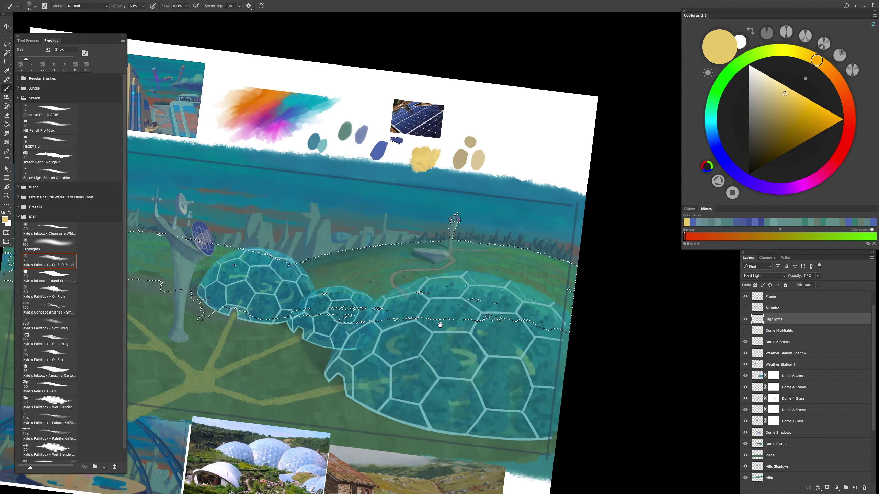
Step: Rotate the view back upright and fit the whole painting on screen
key(r)
drag(440, 324, 477, 381)
key(ctrl+0)
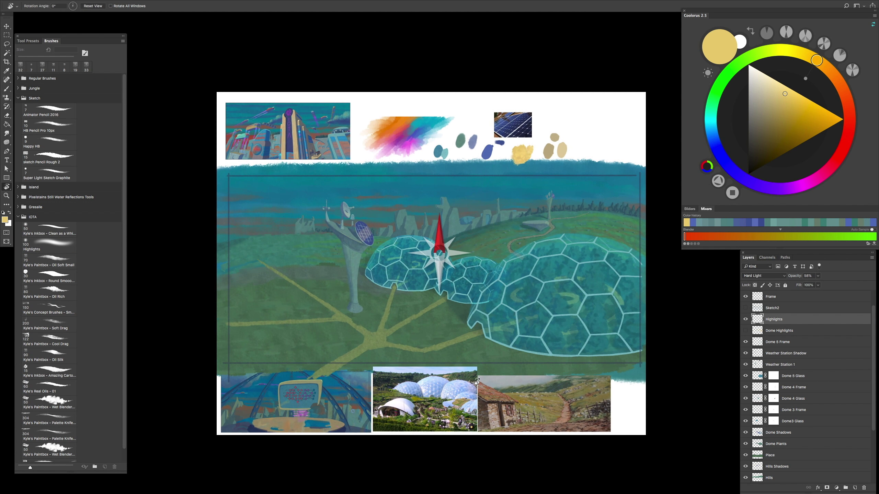
key(l)
key(ctrl+plus)
Step: Turn the Dome Highlights layer on to compare, then select the Weather Station Shadow layer
click(746, 331)
click(745, 331)
click(746, 331)
click(746, 331)
click(746, 331)
scroll(642, 381, right, 2)
scroll(642, 380, up, 1)
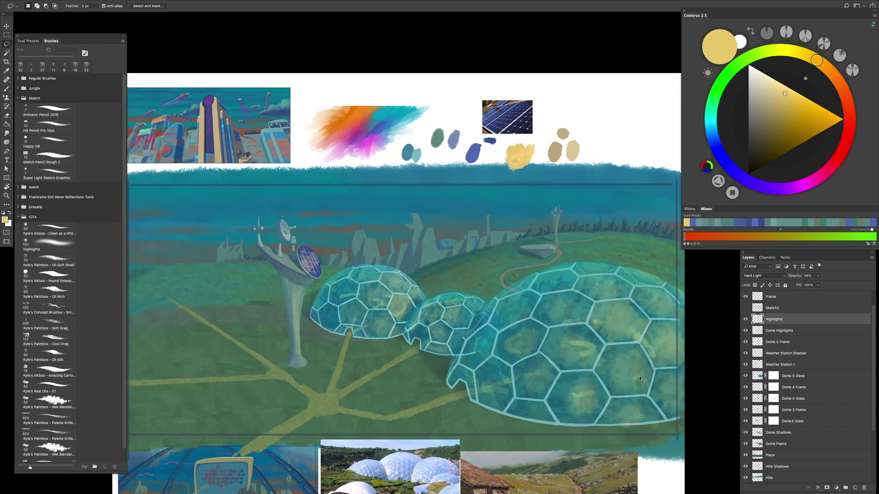
scroll(641, 380, left, 2)
scroll(640, 381, down, 2)
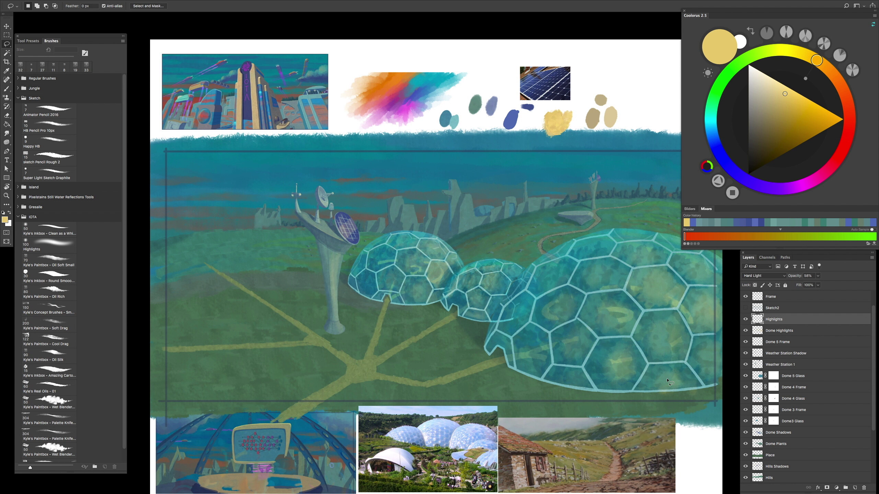
click(761, 364)
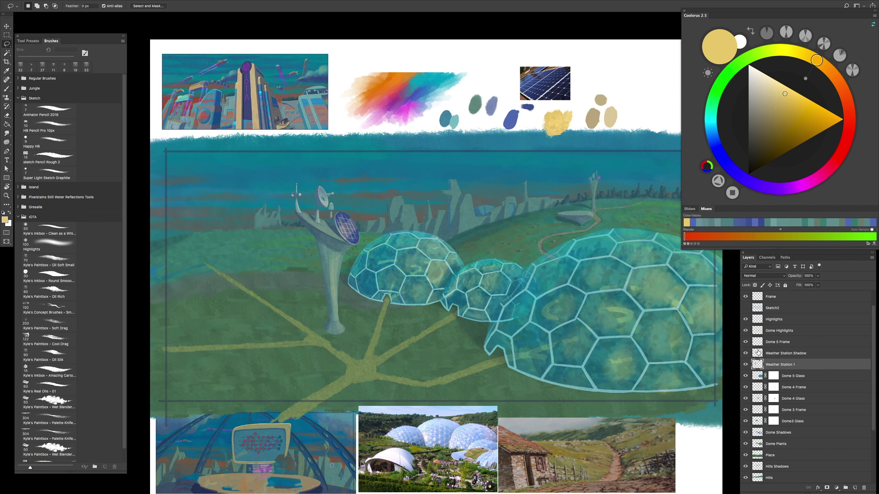
Step: Sample the blue swatch and enlarge the brush for the tower's shadow
click(782, 353)
key(b)
alt+click(519, 116)
key(ctrl+plus)
drag(406, 280, 414, 281)
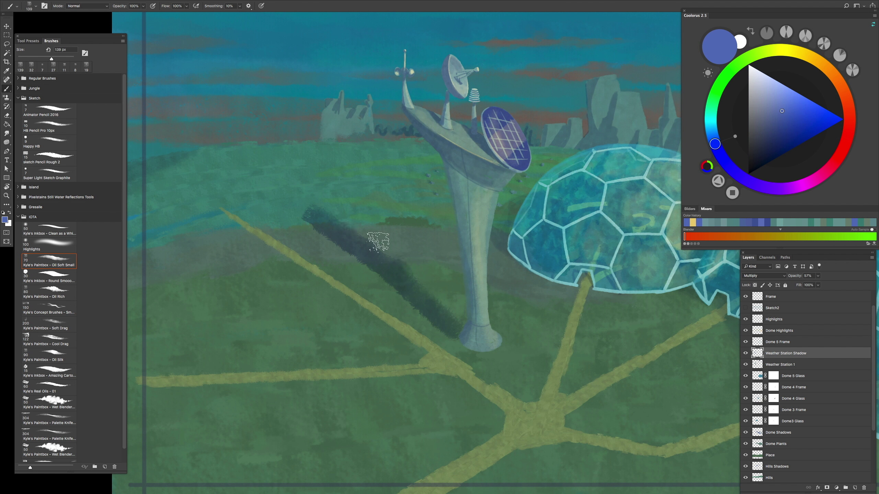
key(ctrl+0)
key(ctrl+plus)
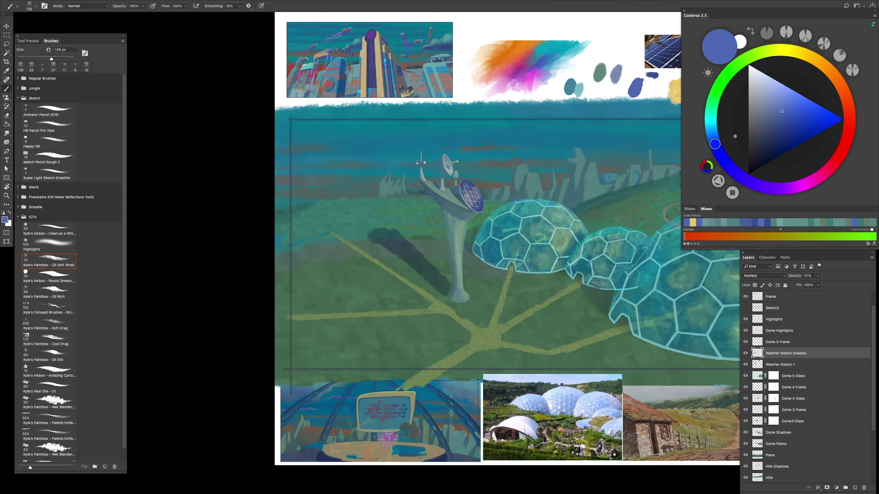
scroll(446, 271, down, 3)
scroll(439, 277, up, 4)
Step: Replace the wide stroke with a narrow blue-grey tower shadow reaching toward the upper left
key(ctrl+z)
drag(337, 231, 459, 325)
scroll(459, 340, down, 3)
scroll(384, 249, up, 3)
scroll(408, 282, down, 3)
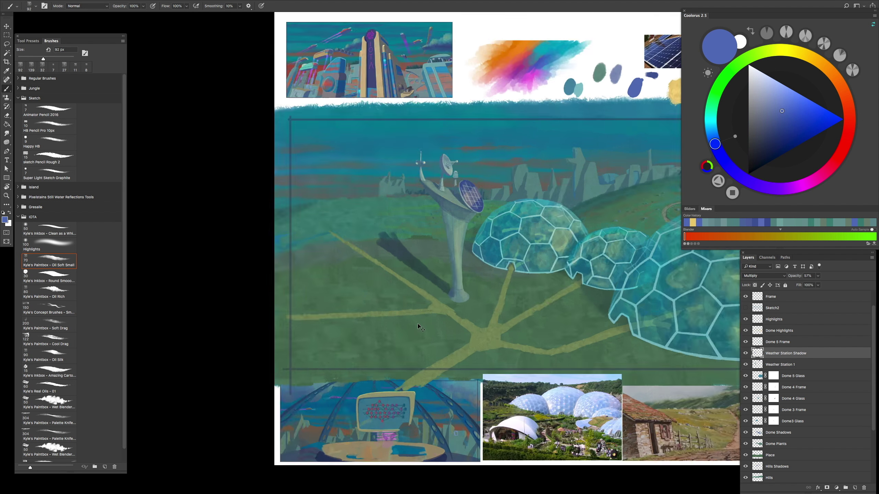
scroll(429, 256, up, 1)
key(f)
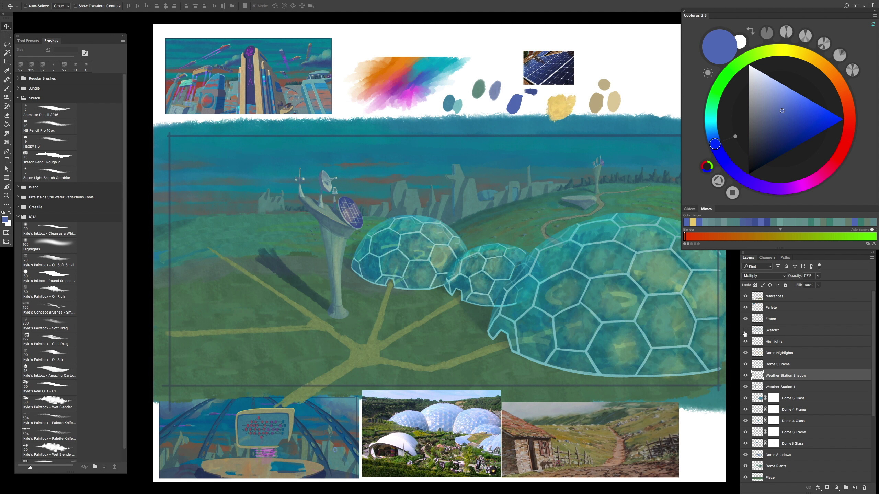
scroll(515, 382, up, 3)
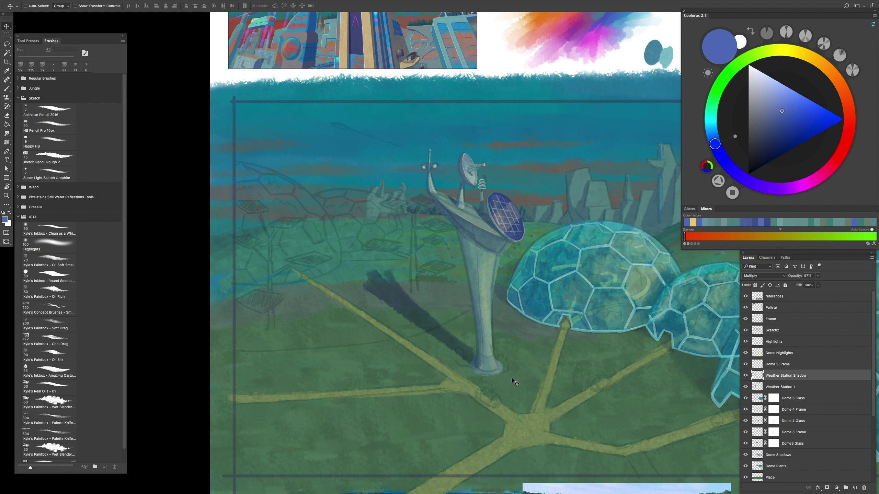
scroll(513, 380, up, 2)
scroll(497, 364, up, 4)
click(778, 364)
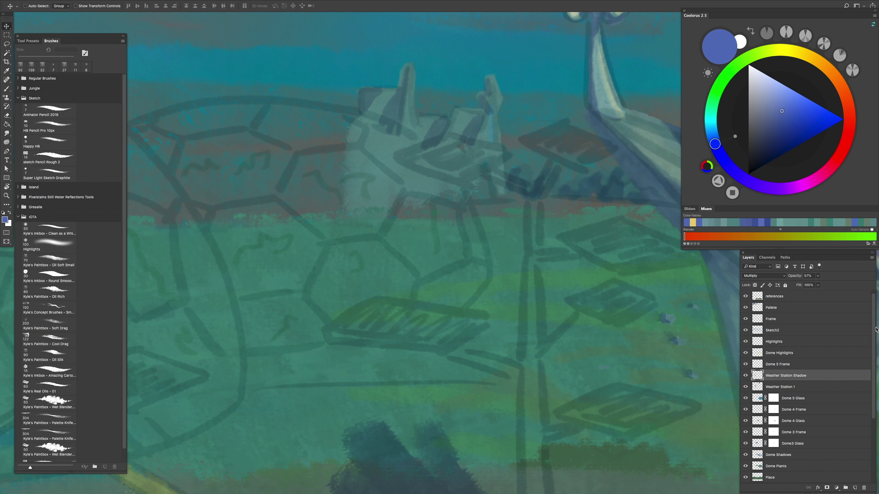
Step: Create a Dome 2 Glass layer, choose the Oil Soft Small brush and sample the teal swatch
key(ctrl+shift+alt+n)
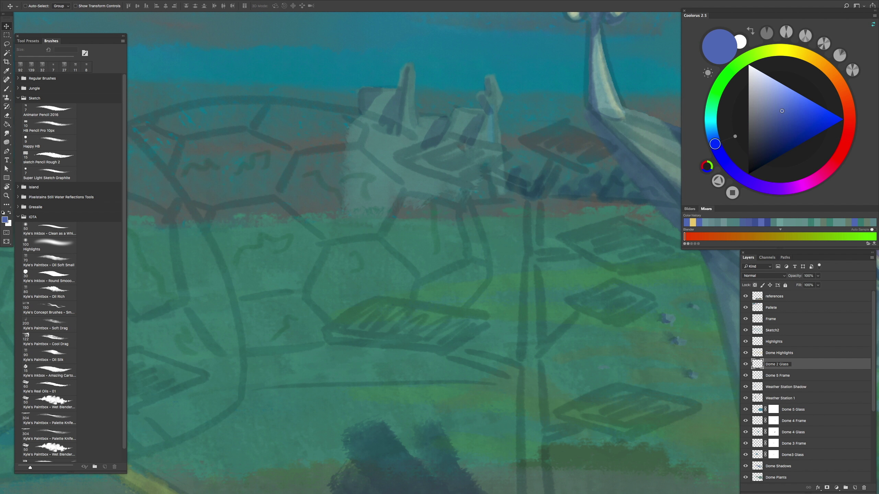
click(49, 261)
scroll(469, 158, down, 5)
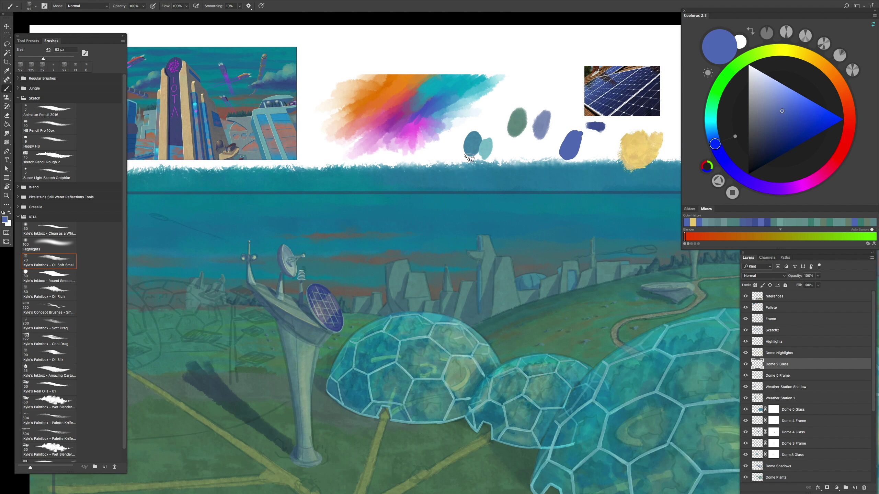
alt+click(479, 142)
scroll(402, 246, up, 10)
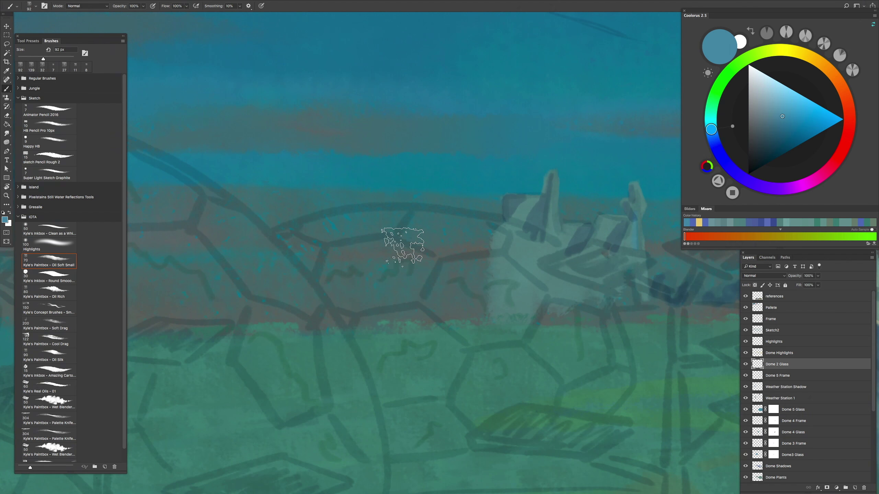
key(Tab)
scroll(413, 240, up, 2)
Step: Paint the dome's light-blue left and lower outline, redoing misplaced strokes
drag(447, 120, 357, 275)
key(ctrl+z)
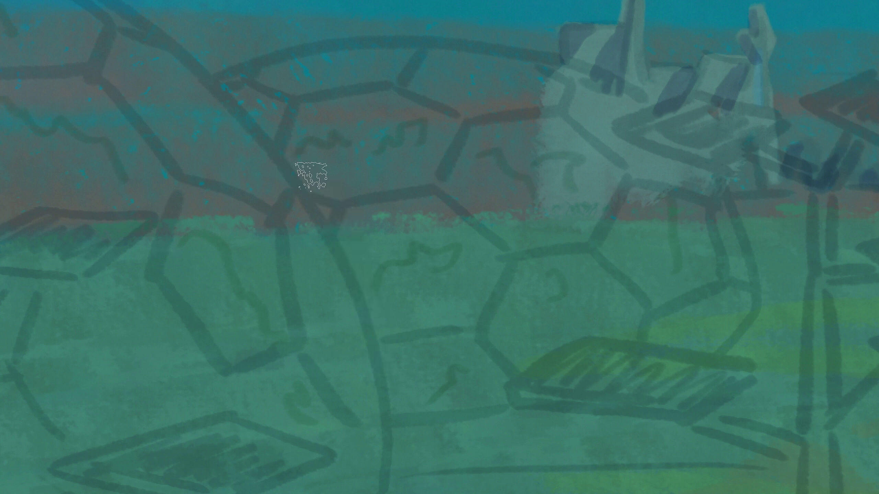
drag(245, 108, 471, 388)
scroll(460, 315, down, 2)
scroll(460, 315, up, 1)
mouse_move(485, 345)
mouse_down()
mouse_move(630, 312)
mouse_move(636, 261)
mouse_up()
key(ctrl+z)
Step: Paint the dome's top arc, sides and top edge to fill the glass shape
mouse_move(225, 90)
mouse_down()
mouse_move(390, 49)
mouse_move(547, 68)
mouse_up()
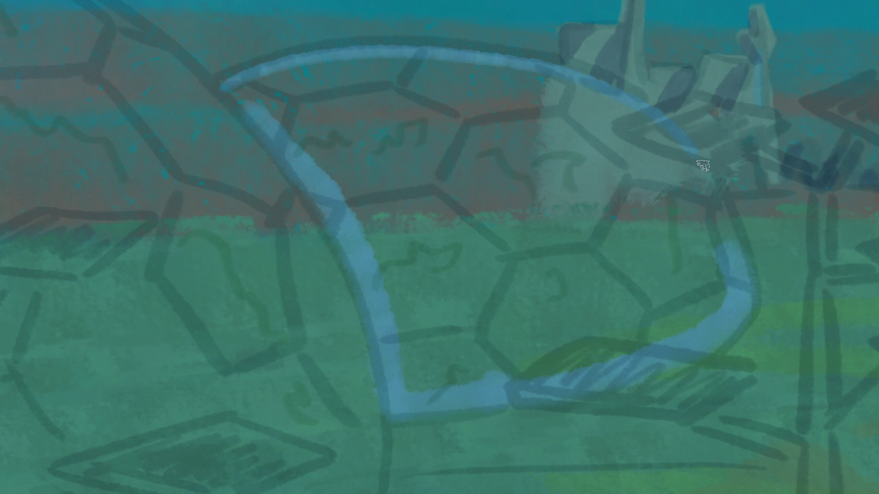
mouse_move(231, 88)
mouse_down()
mouse_move(353, 59)
mouse_move(286, 75)
mouse_up()
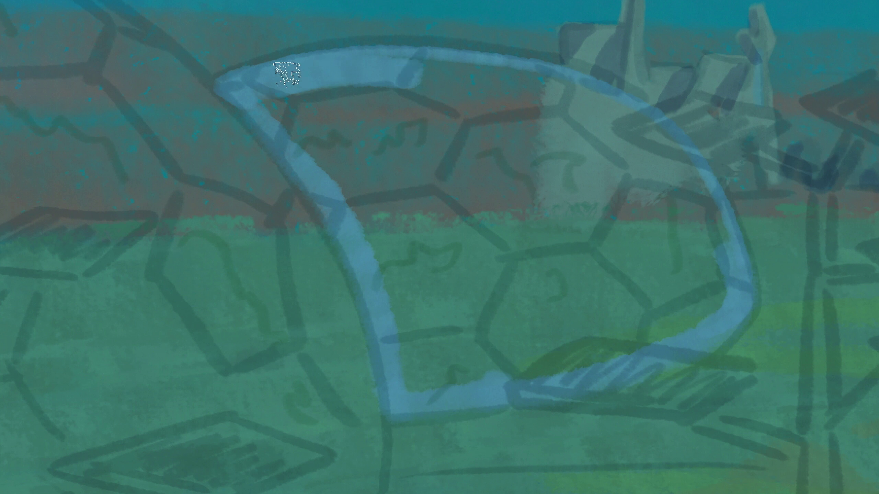
drag(408, 68, 604, 98)
mouse_move(699, 196)
mouse_down()
mouse_move(710, 216)
mouse_move(402, 378)
mouse_move(300, 133)
mouse_move(434, 78)
mouse_move(401, 104)
mouse_move(514, 338)
mouse_move(671, 197)
mouse_move(486, 315)
mouse_move(602, 207)
mouse_move(620, 208)
mouse_up()
scroll(619, 208, down, 3)
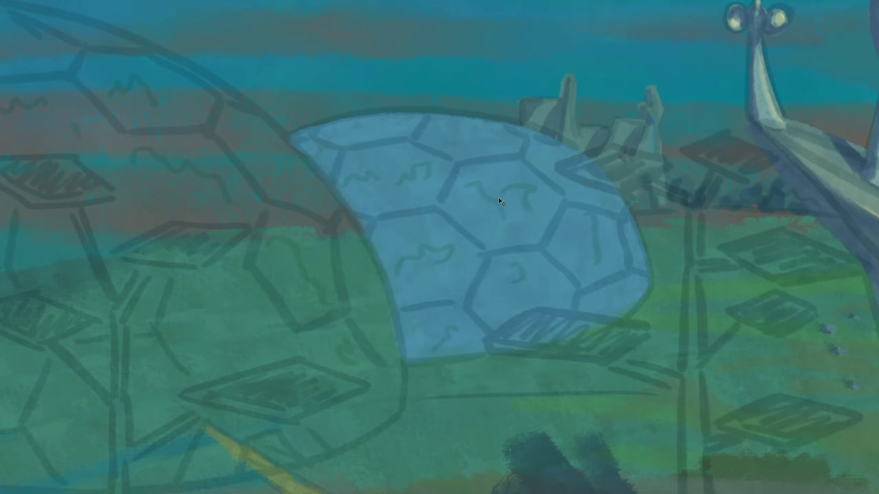
scroll(490, 182, up, 5)
drag(297, 156, 666, 176)
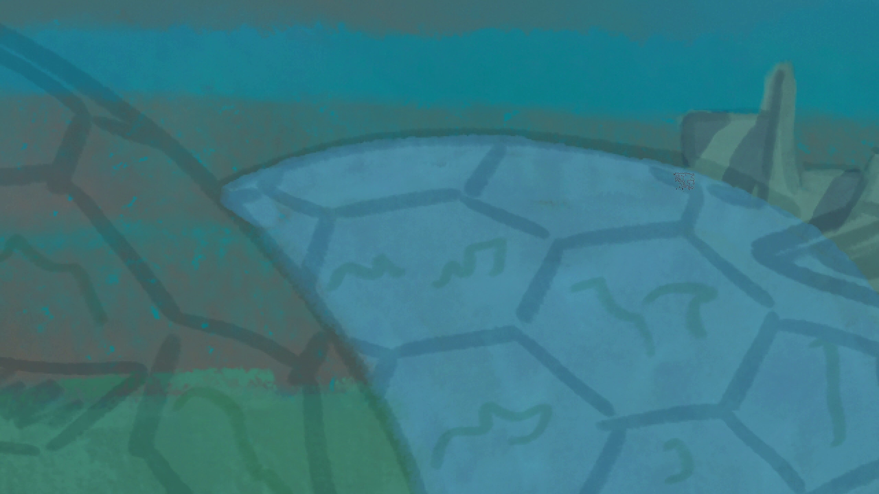
key(ctrl+z)
drag(276, 175, 570, 146)
scroll(567, 288, down, 5)
scroll(567, 288, up, 6)
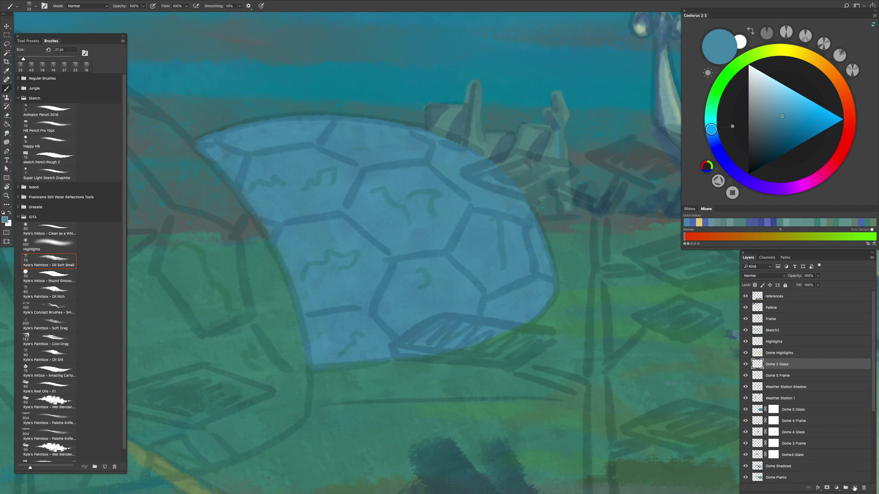
Step: Add a Dome 2 Frame layer above Dome 2 Glass and paint the first light-cyan strut
click(853, 487)
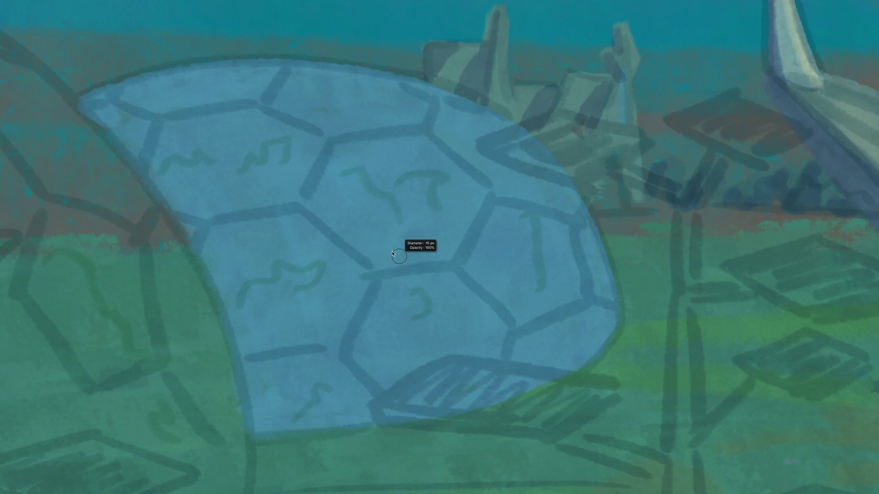
drag(345, 361, 379, 280)
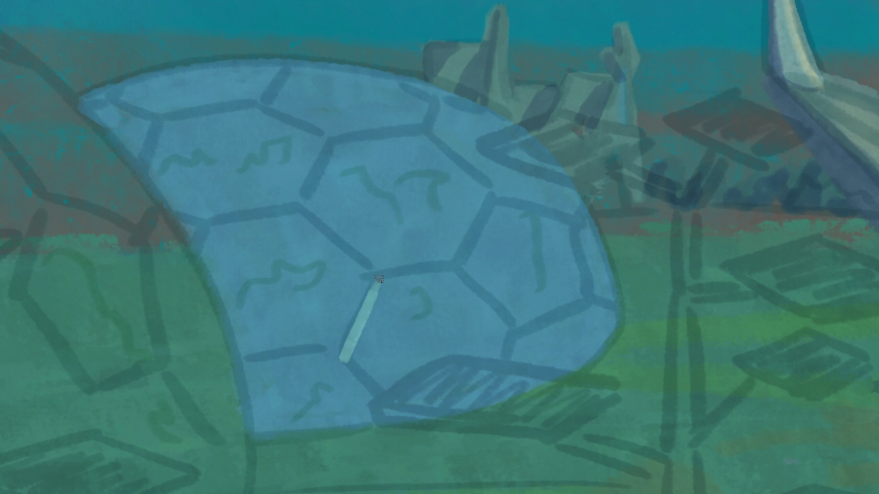
key(ctrl+z)
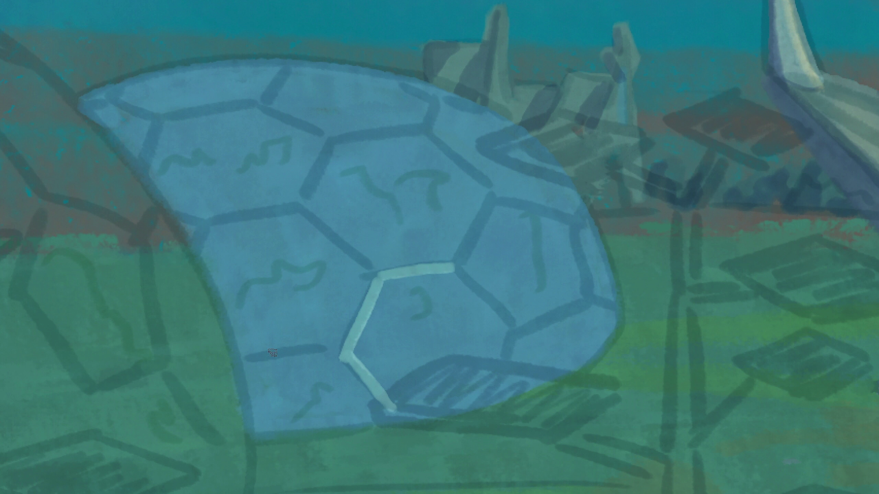
shift+click(260, 359)
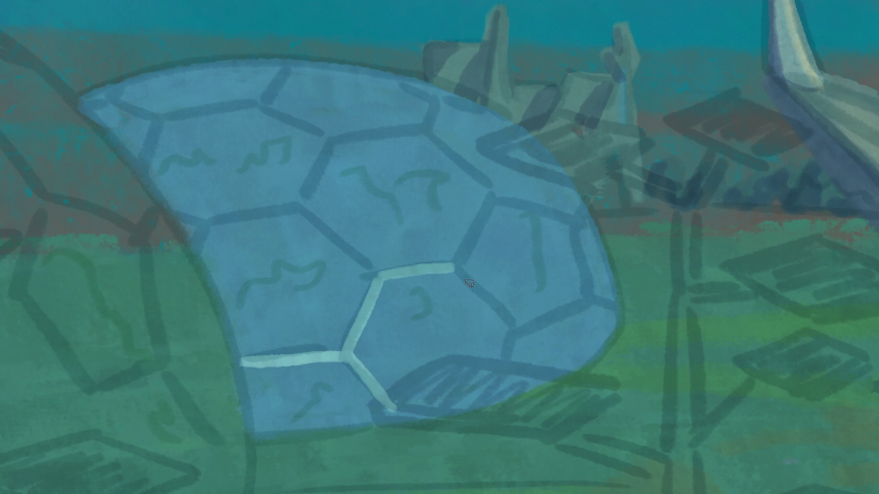
key(ctrl+z)
drag(460, 280, 512, 322)
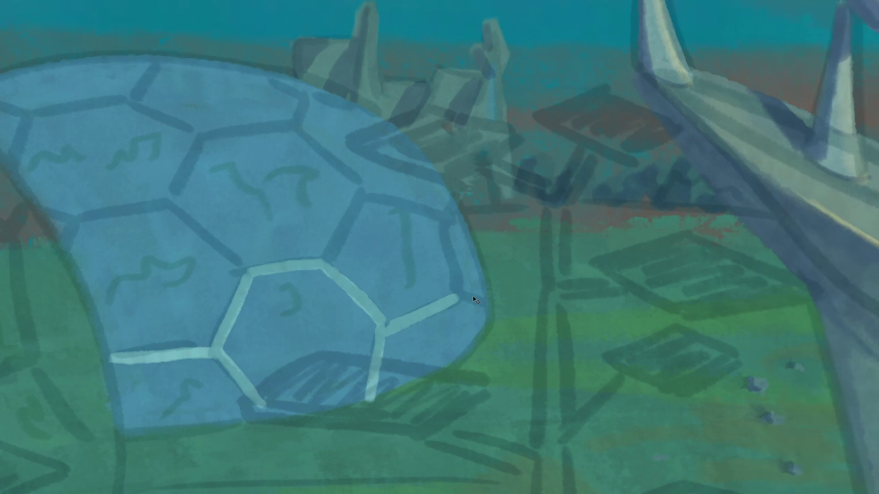
Step: Draw straight frame lines between hexagon vertices up the dome's right side
shift+click(617, 313)
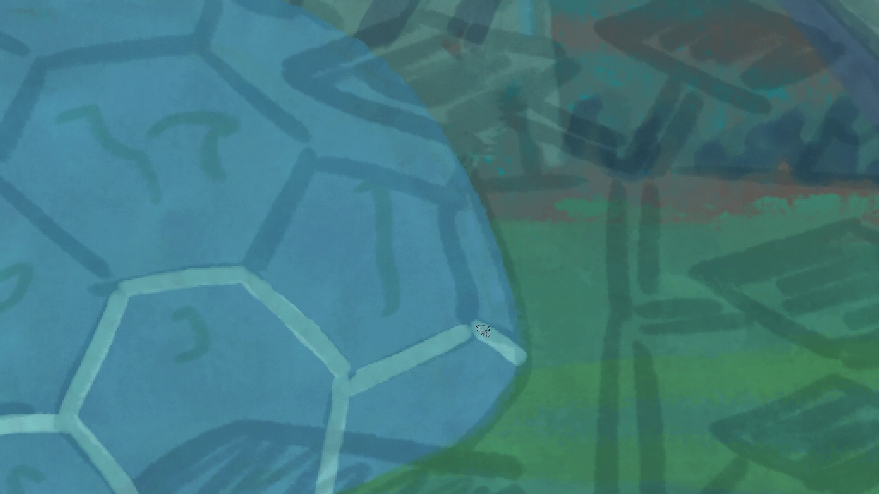
shift+click(572, 235)
key(ctrl+z)
shift+click(572, 235)
shift+click(465, 172)
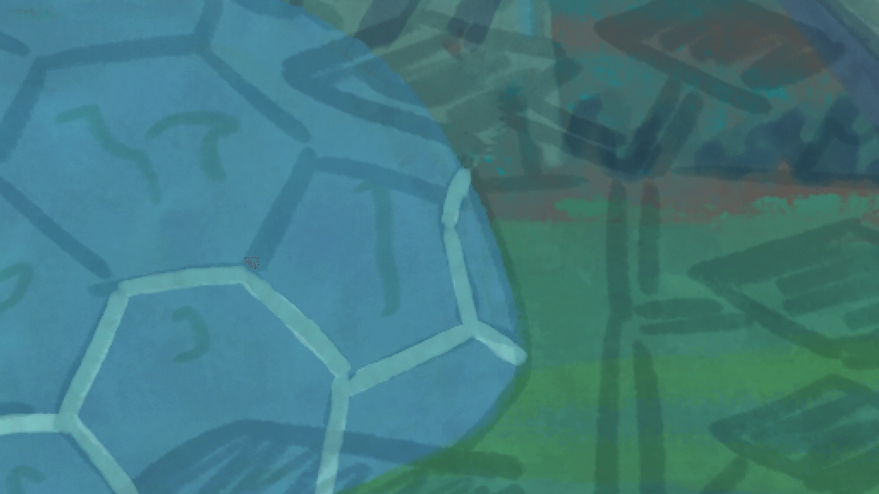
shift+click(311, 154)
shift+click(450, 199)
scroll(214, 199, down, 3)
Step: In a rotated view, add frame lines branching down from the lower vertex and finish the hexagon
mouse_move(214, 199)
mouse_down()
mouse_move(460, 316)
mouse_move(369, 190)
mouse_up()
shift+click(366, 193)
shift+click(298, 332)
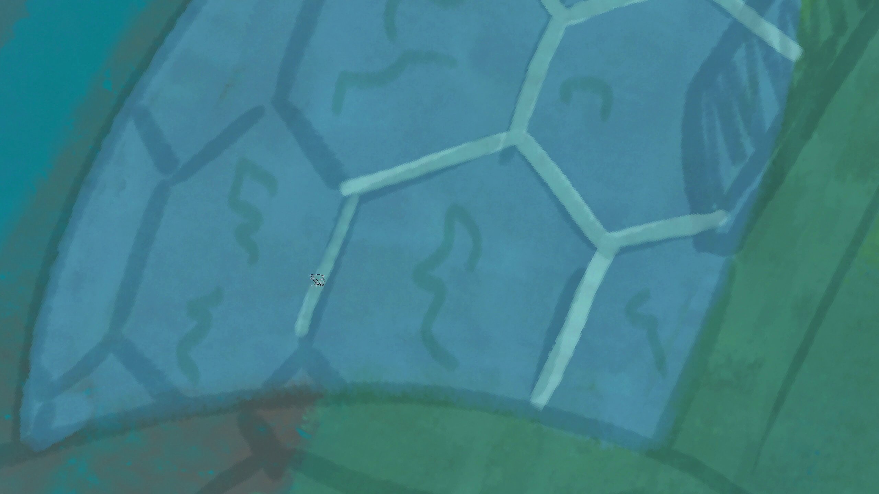
mouse_move(306, 335)
mouse_down()
mouse_move(337, 393)
mouse_move(267, 386)
mouse_up()
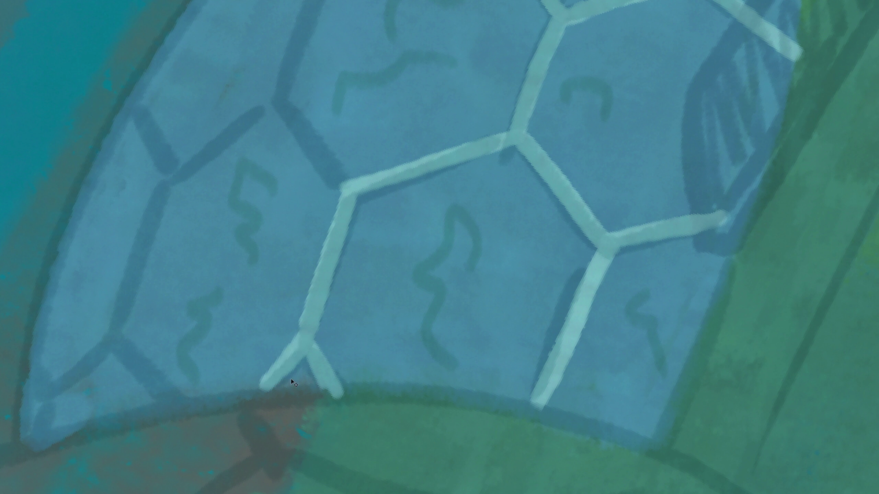
scroll(279, 376, down, 3)
shift+click(391, 320)
shift+click(332, 231)
scroll(289, 250, up, 3)
scroll(289, 250, down, 6)
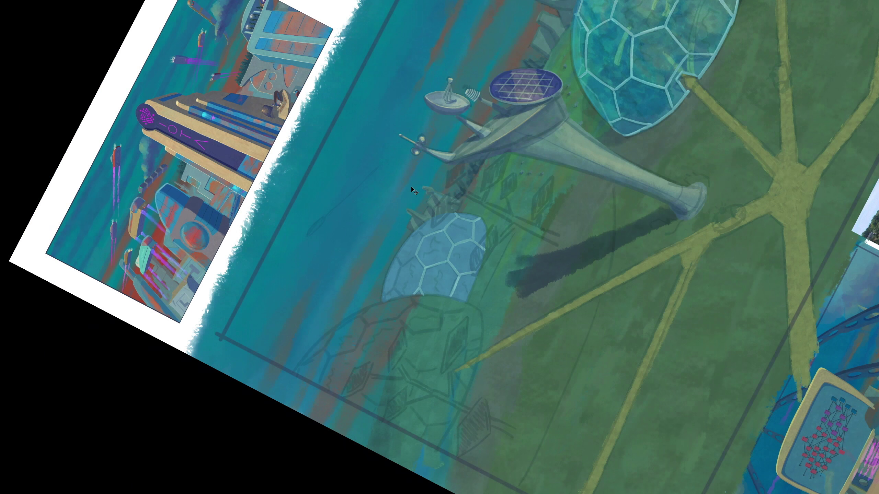
scroll(411, 186, down, 2)
scroll(429, 256, up, 6)
scroll(429, 256, down, 3)
key(Tab)
Step: Load the Dome 2 Frame selection, contract it by 4 px twice, then deselect
super+click(762, 363)
click(150, 3)
mouse_move(186, 96)
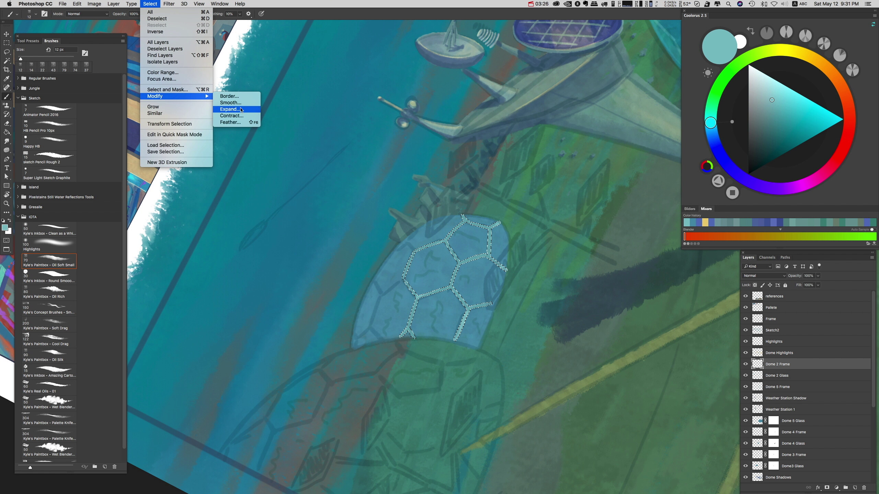
click(231, 116)
key(Return)
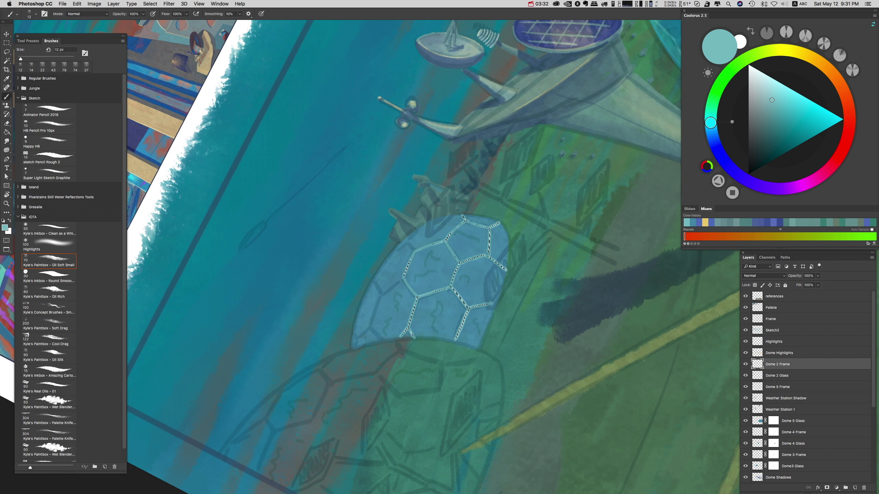
click(149, 4)
mouse_move(176, 92)
click(231, 116)
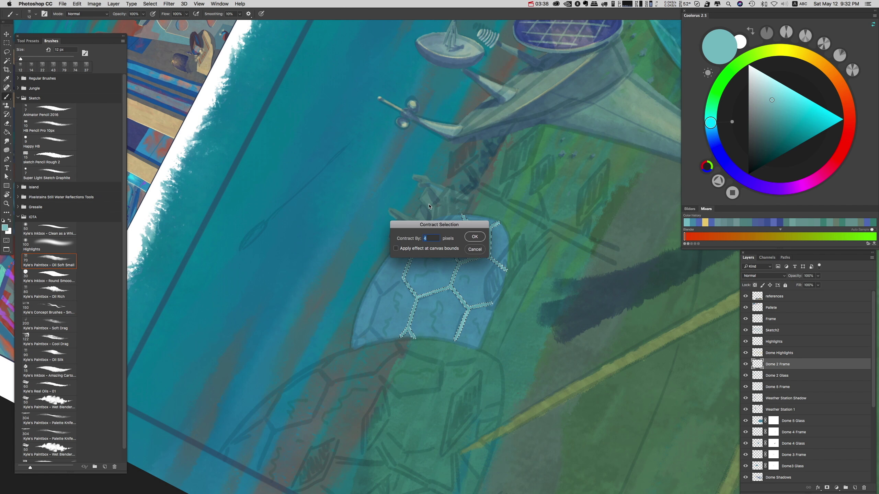
key(Return)
key(m)
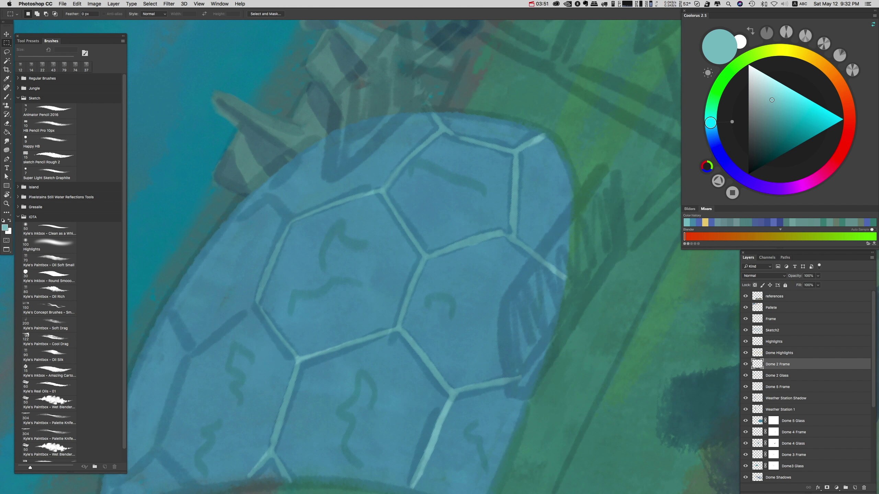
Step: Brush a light highlight along a vertical hexagon edge of the frame
key(b)
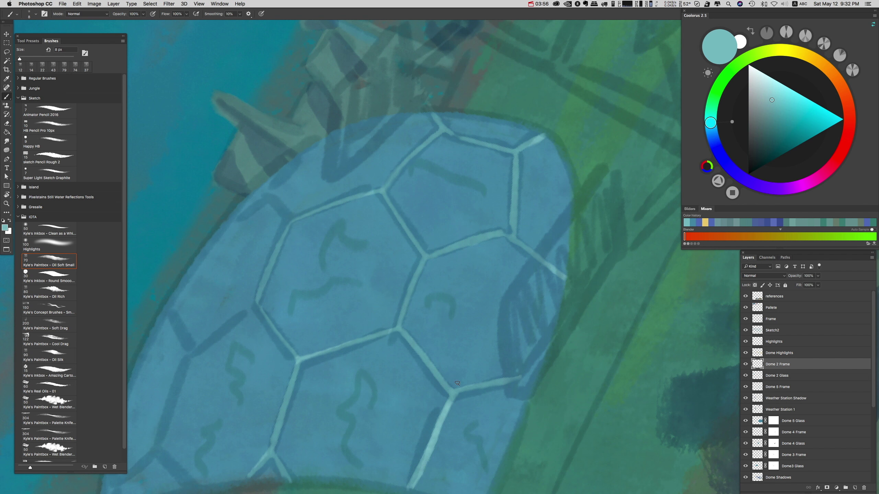
scroll(433, 377, up, 3)
drag(383, 171, 376, 223)
scroll(380, 205, down, 2)
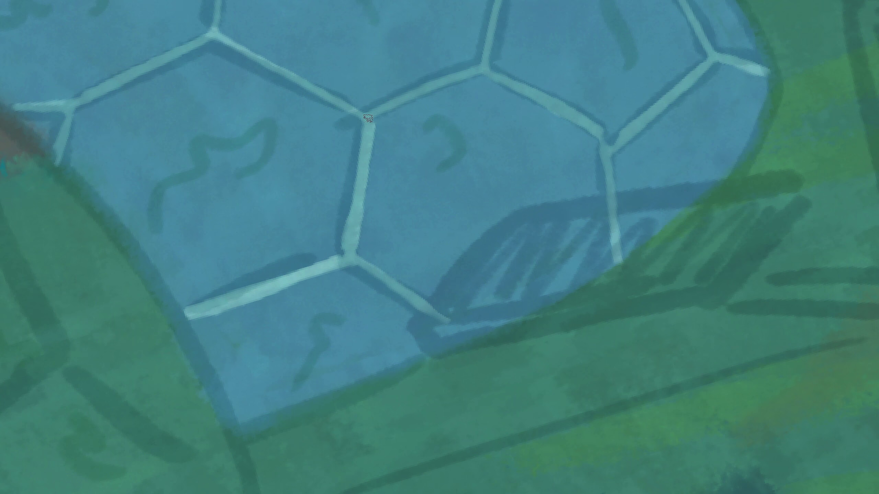
Step: Tilt the canvas and paint a light highlight along the dome's upper-left outline
key(r)
drag(417, 311, 560, 92)
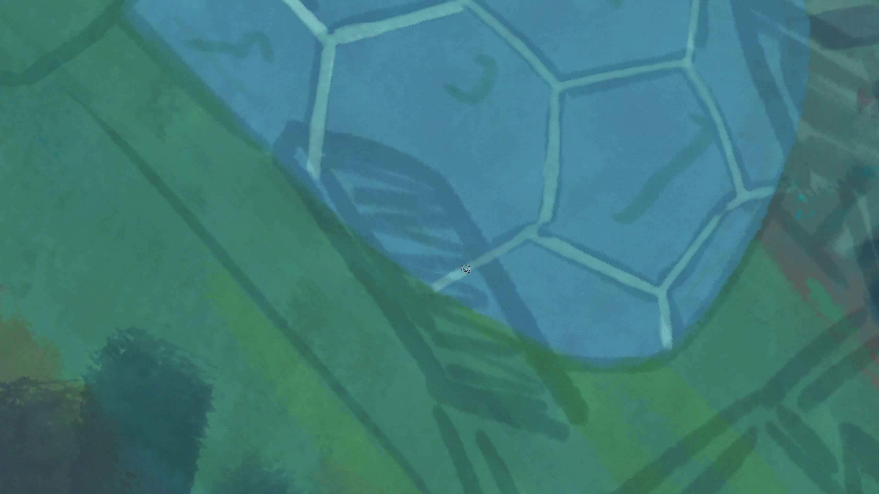
key(r)
drag(550, 147, 437, 242)
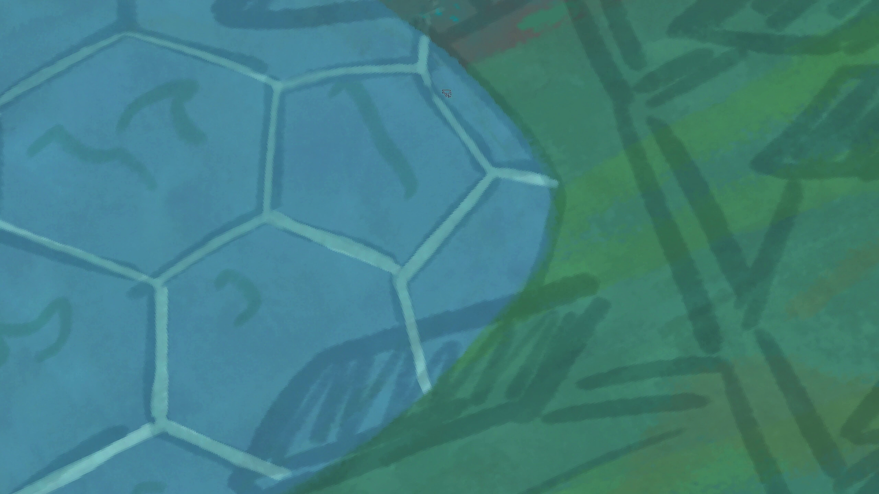
key(Escape)
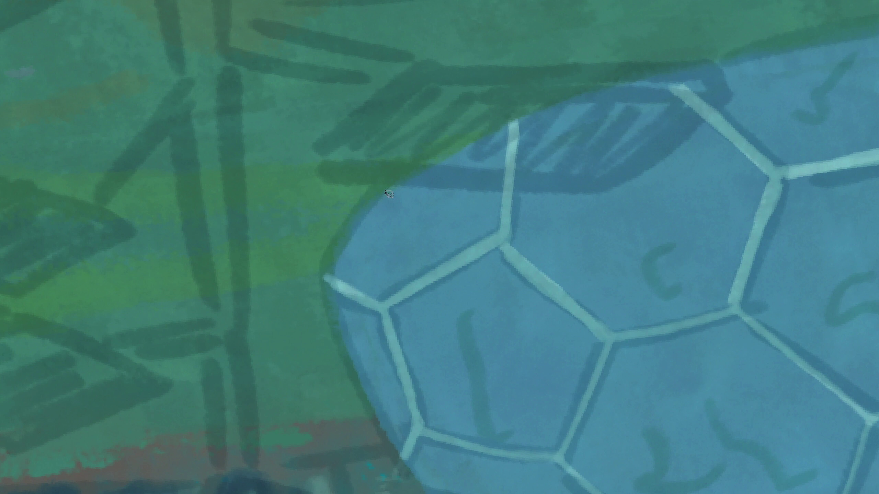
key(r)
drag(454, 149, 400, 173)
drag(313, 248, 464, 128)
scroll(476, 126, down, 3)
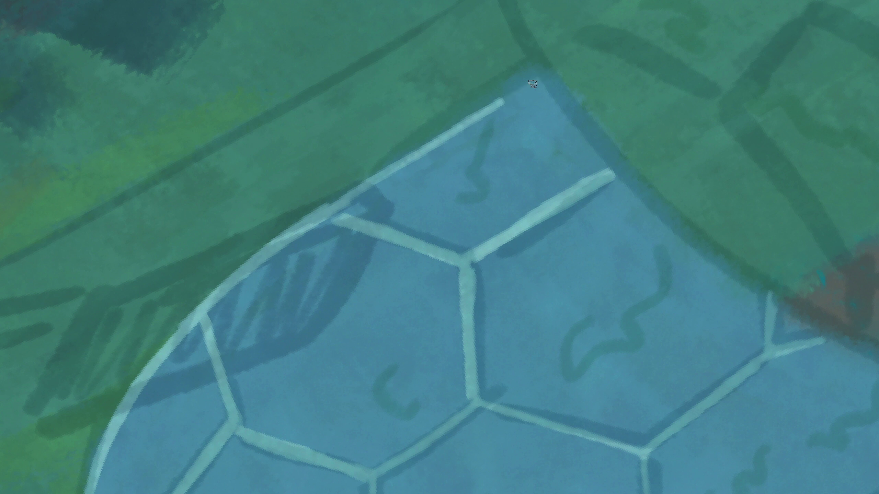
scroll(389, 252, down, 1)
scroll(389, 252, up, 2)
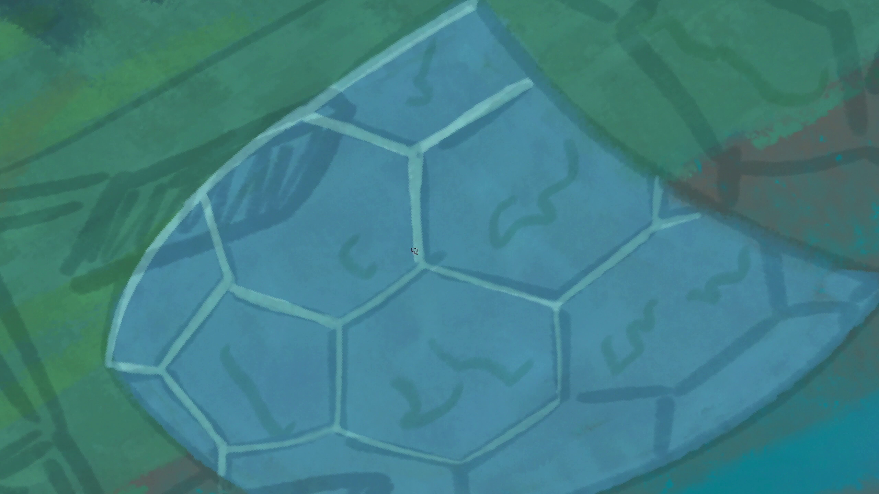
Step: Rotate and pan around the dome shell, then zoom in on the domes
drag(423, 265, 464, 169)
drag(380, 264, 464, 223)
drag(407, 226, 436, 182)
drag(378, 310, 390, 198)
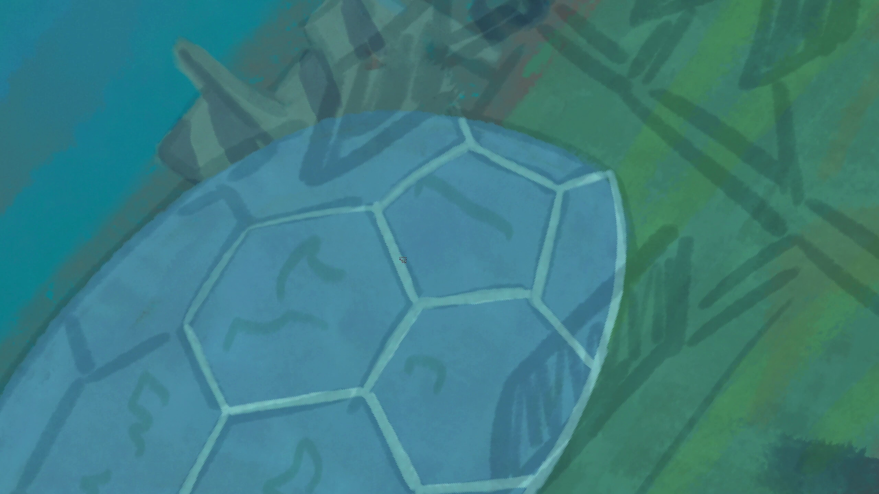
drag(418, 299, 472, 217)
drag(434, 265, 496, 226)
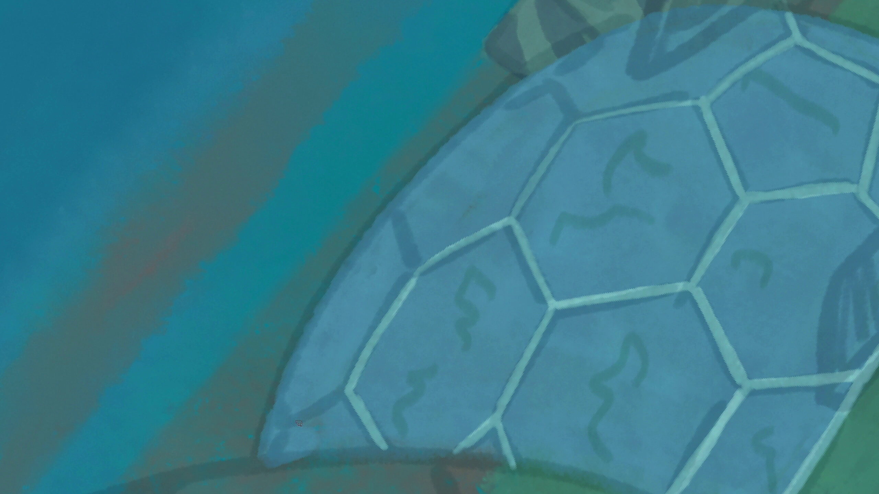
drag(283, 428, 301, 268)
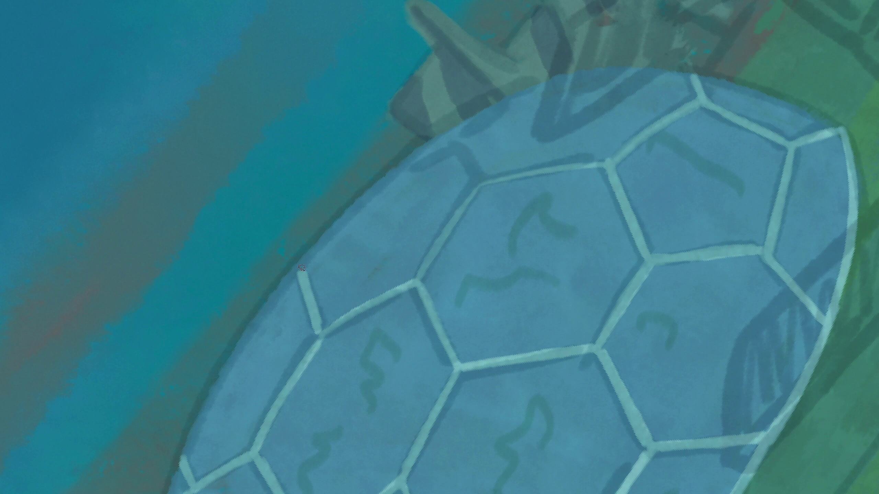
drag(497, 104, 394, 169)
drag(387, 204, 398, 242)
drag(526, 211, 357, 328)
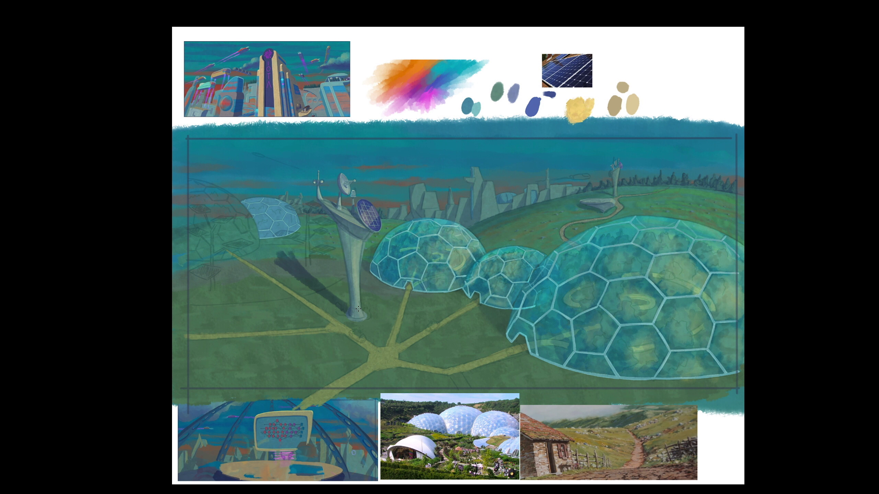
drag(356, 309, 732, 312)
Step: Hide the Dome 2, Dome 5 and Dome 4 Glass and Dome Highlights layers; select Dome Plants
key(Tab)
click(745, 376)
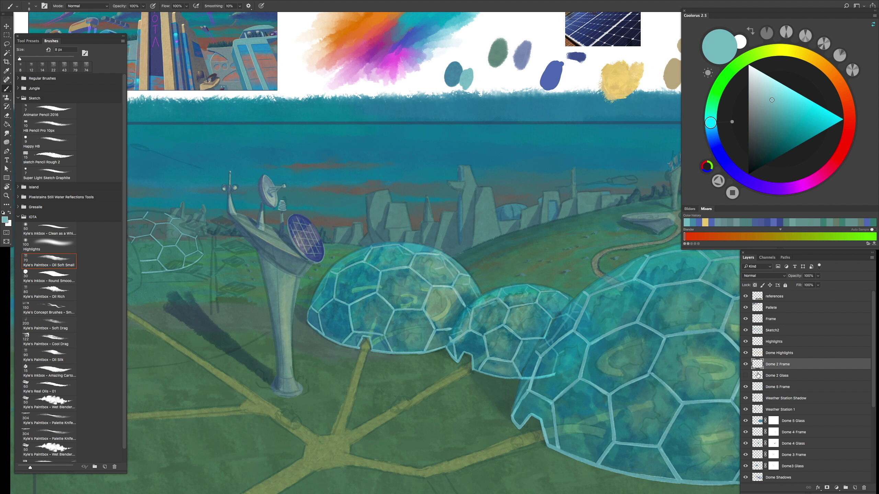
click(779, 478)
scroll(796, 433, down, 5)
click(776, 409)
drag(450, 308, 509, 341)
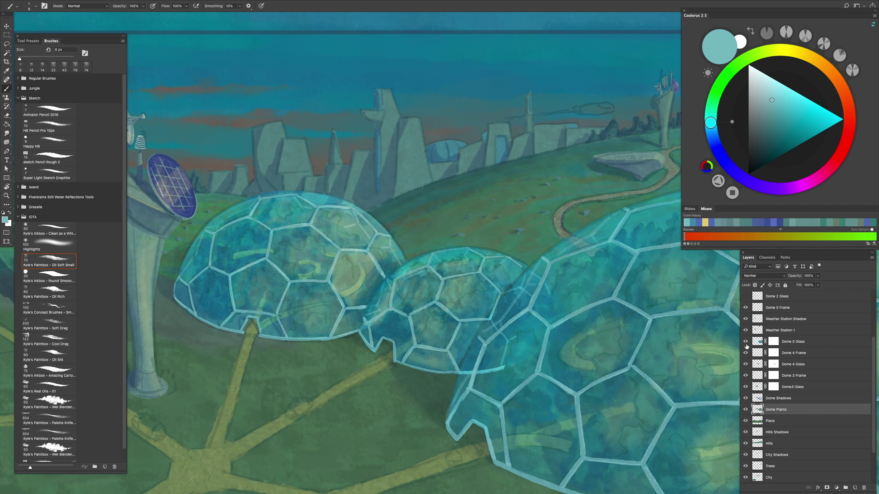
click(745, 341)
click(746, 364)
scroll(807, 346, up, 3)
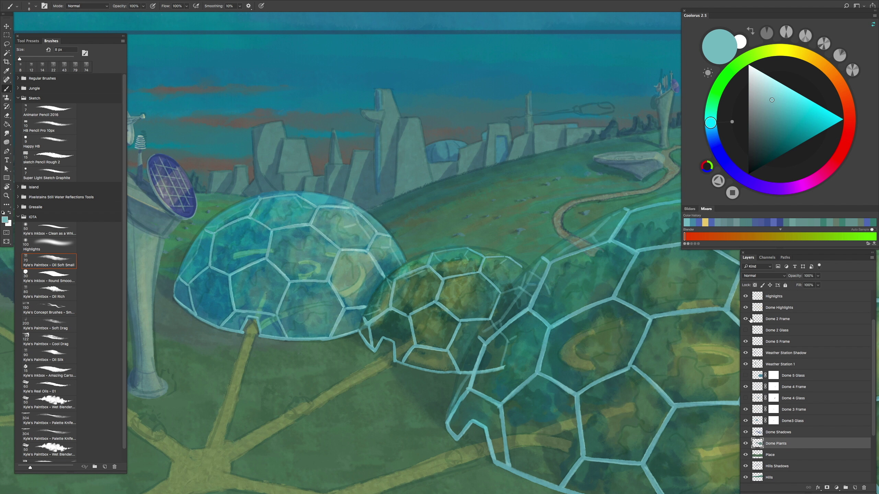
click(745, 307)
Step: Pick a dark green from the painted swatches and enlarge the brush to 17 px
drag(556, 318, 447, 295)
alt+click(521, 296)
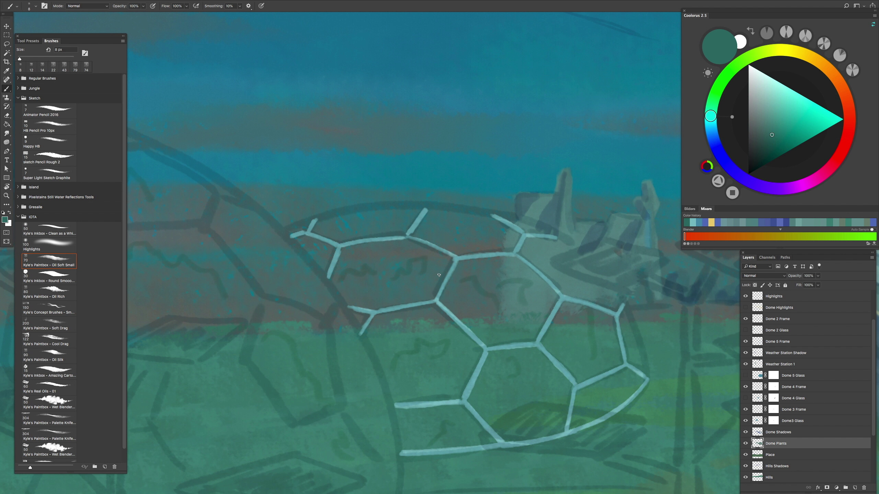
scroll(365, 261, up, 5)
key(bracketright)
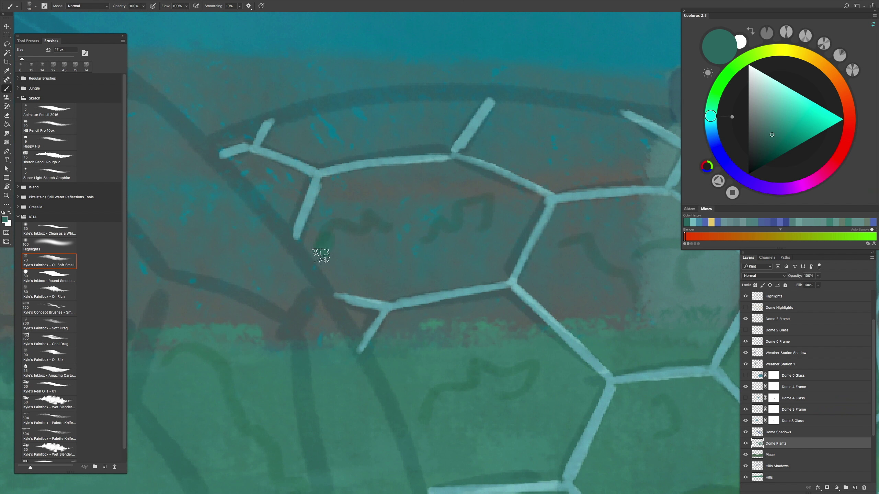
key(Tab)
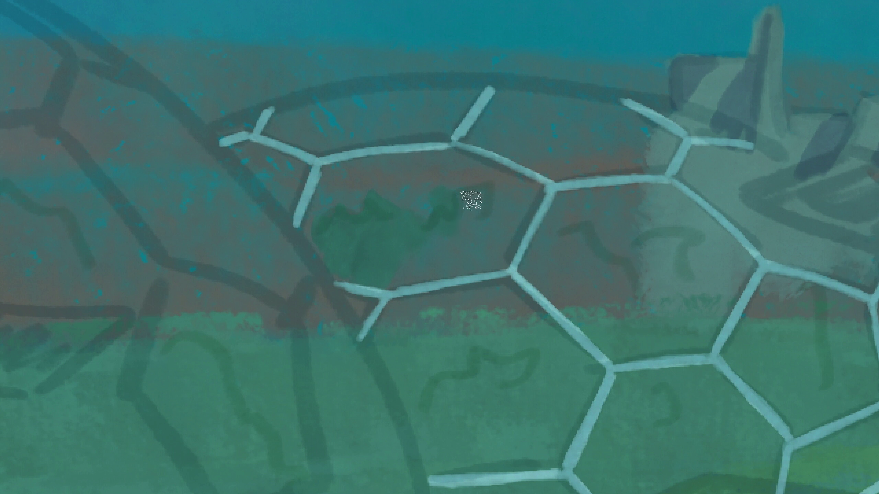
Step: Paint dark green foliage strokes across the dome's interior and left side
scroll(440, 219, right, 3)
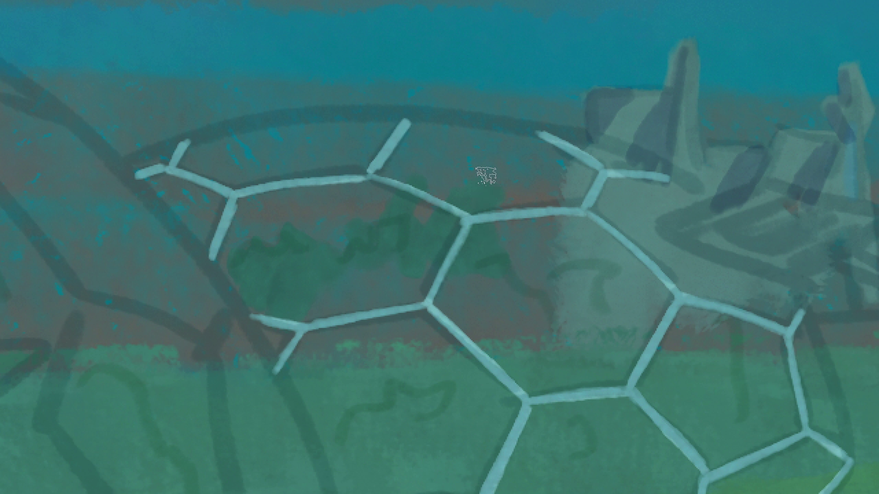
mouse_move(572, 267)
mouse_down()
mouse_move(584, 250)
mouse_move(602, 263)
mouse_move(622, 256)
mouse_move(633, 294)
mouse_up()
scroll(633, 294, right, 4)
scroll(633, 294, down, 1)
drag(493, 248, 536, 217)
mouse_move(577, 272)
mouse_down()
mouse_move(615, 240)
mouse_move(653, 341)
mouse_move(514, 288)
mouse_move(405, 266)
mouse_up()
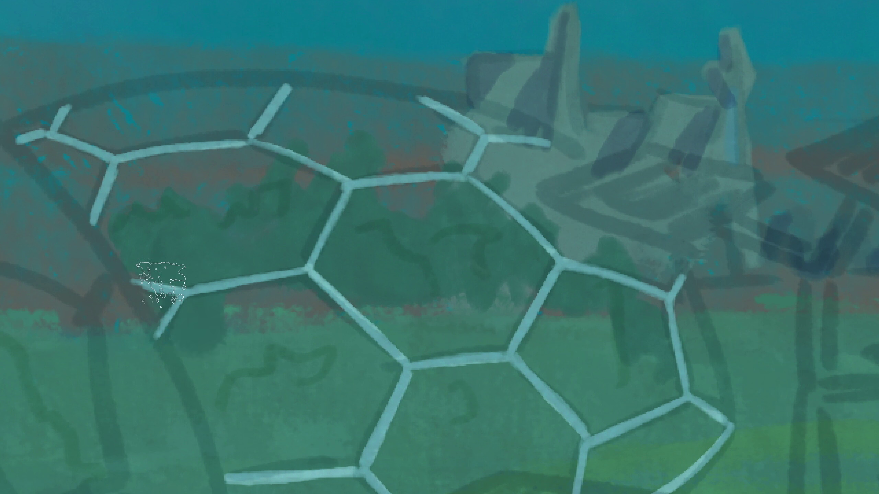
scroll(157, 285, down, 3)
mouse_move(260, 245)
mouse_down()
mouse_move(357, 358)
mouse_move(290, 222)
mouse_move(383, 341)
mouse_move(426, 352)
mouse_move(411, 338)
mouse_move(379, 219)
mouse_move(413, 218)
mouse_move(392, 203)
mouse_move(413, 222)
mouse_move(449, 305)
mouse_move(563, 204)
mouse_move(591, 197)
mouse_move(513, 264)
mouse_move(551, 279)
mouse_move(579, 207)
mouse_move(521, 331)
mouse_move(602, 260)
mouse_move(693, 241)
mouse_up()
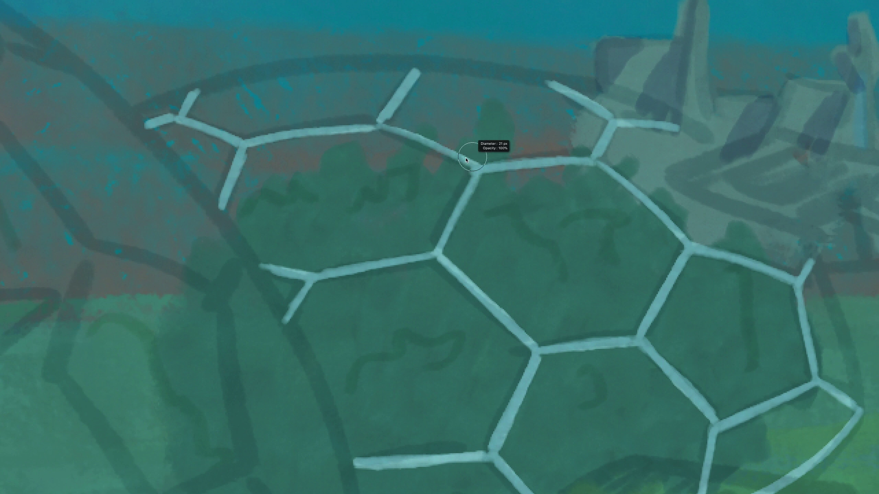
Step: Add more dark foliage inside the small dome, undoing one stray vertical stroke
mouse_move(469, 168)
mouse_down()
mouse_move(413, 158)
mouse_move(384, 177)
mouse_up()
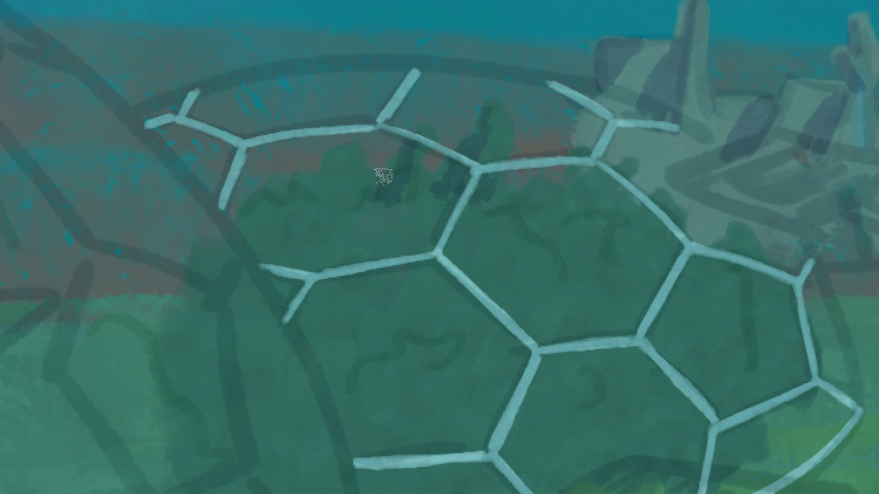
drag(337, 148, 405, 256)
drag(520, 194, 519, 280)
key(ctrl+z)
scroll(301, 199, down, 5)
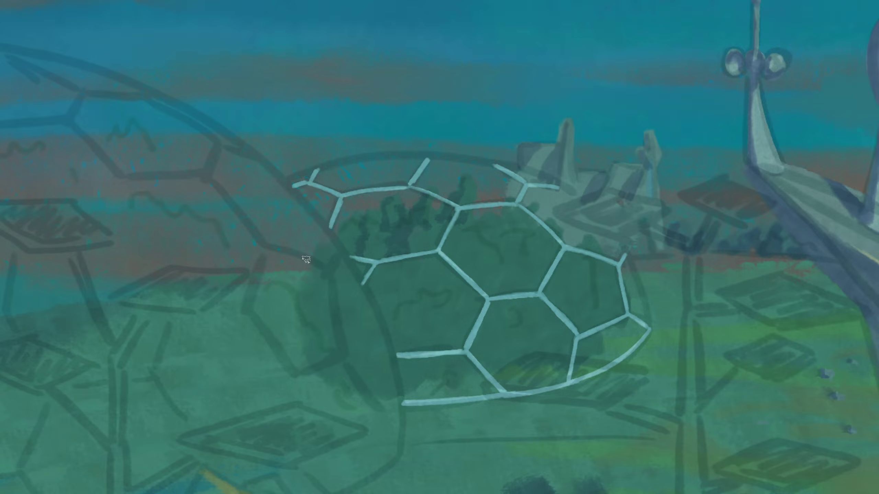
scroll(304, 255, up, 4)
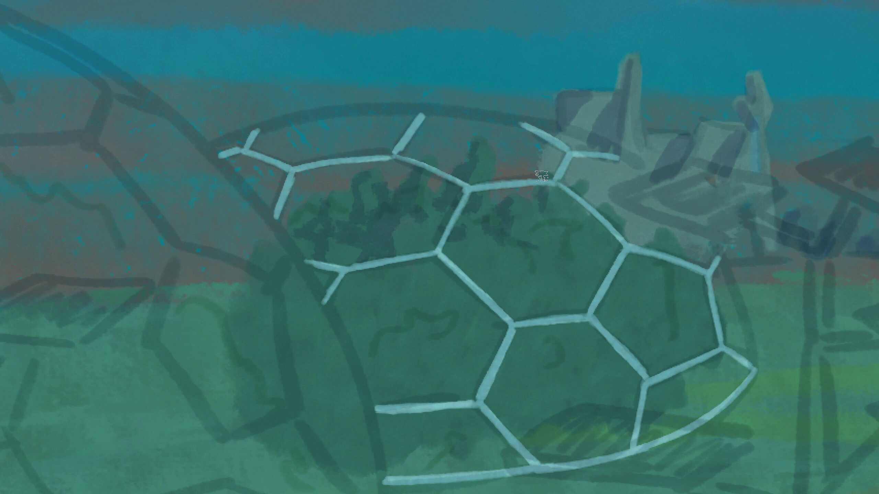
scroll(540, 175, down, 2)
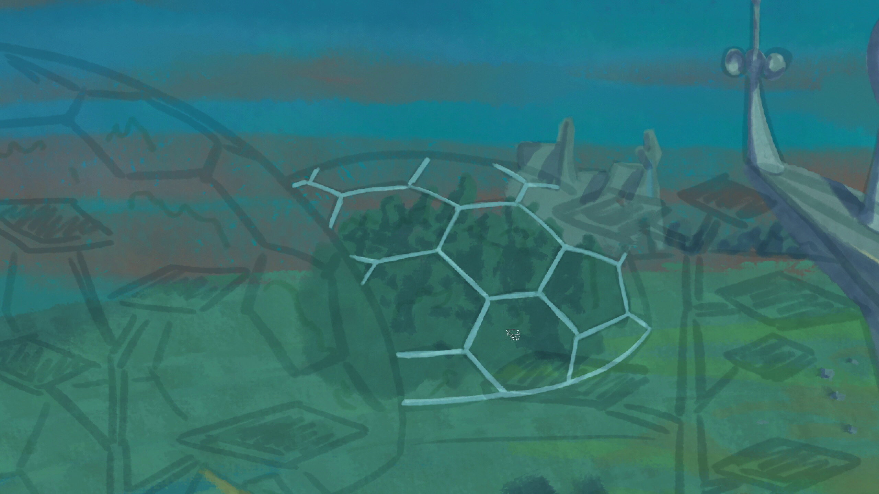
mouse_move(356, 321)
mouse_down()
mouse_move(365, 286)
mouse_move(353, 332)
mouse_move(321, 331)
mouse_move(362, 318)
mouse_move(329, 299)
mouse_move(365, 368)
mouse_up()
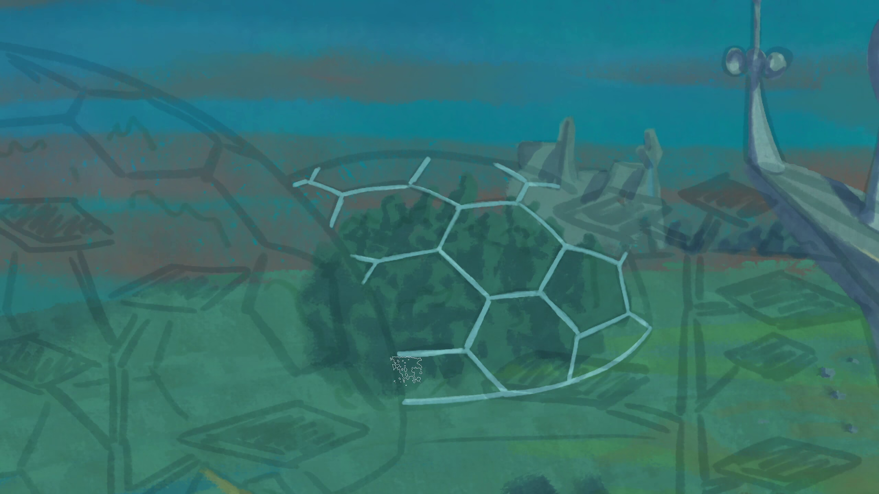
key(plus)
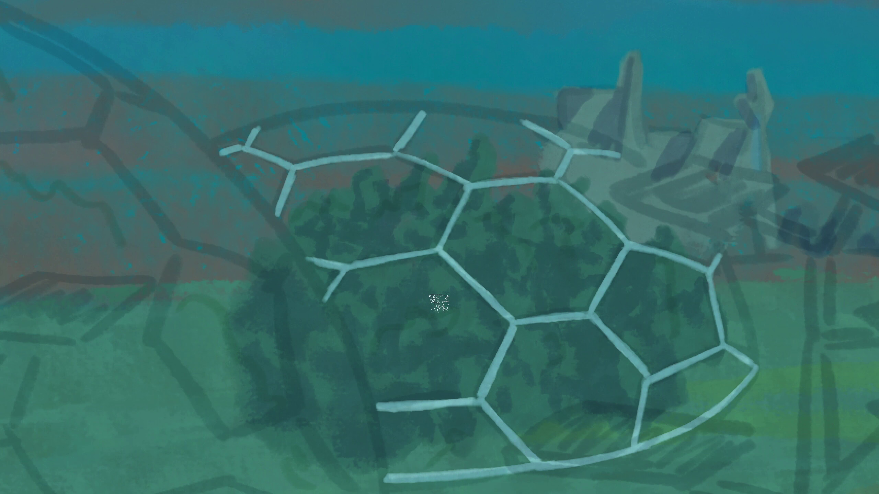
key(minus)
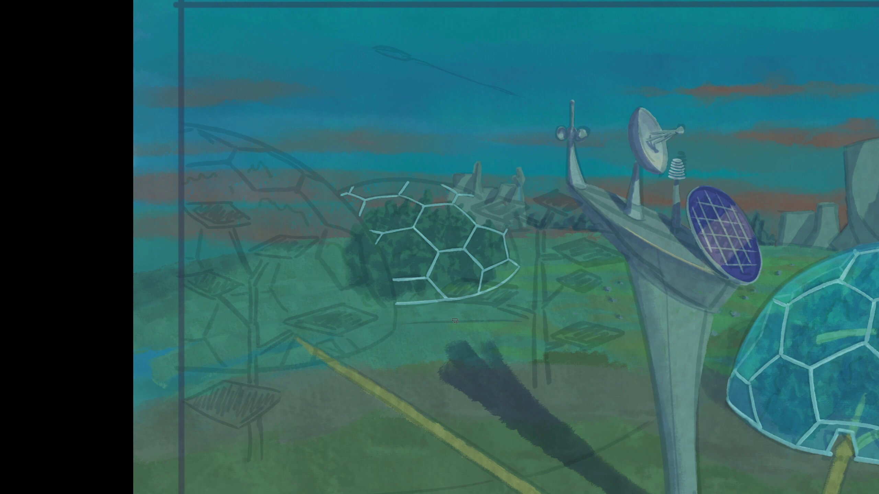
key(Tab)
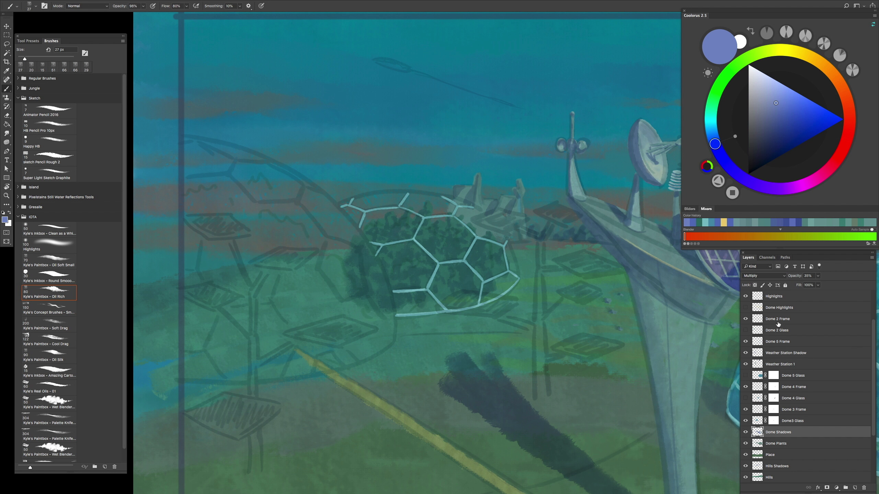
Step: Show the Dome 2 Glass layer and lower its opacity to 28%
click(746, 330)
click(779, 330)
click(776, 276)
click(751, 275)
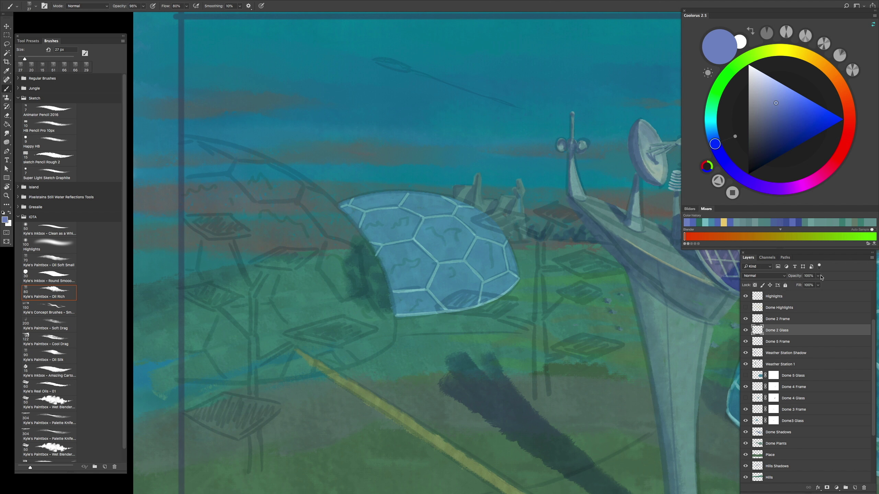
scroll(524, 382, down, 2)
scroll(523, 383, up, 2)
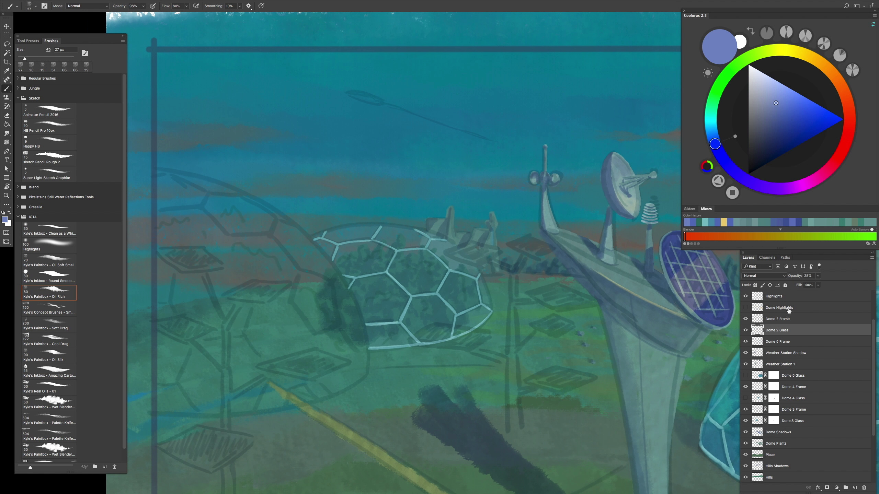
scroll(524, 383, down, 3)
Step: Switch to the Dome Highlights layer and pick a warm yellow paint colour
alt+click(624, 255)
scroll(588, 242, up, 4)
click(756, 306)
scroll(181, 255, down, 2)
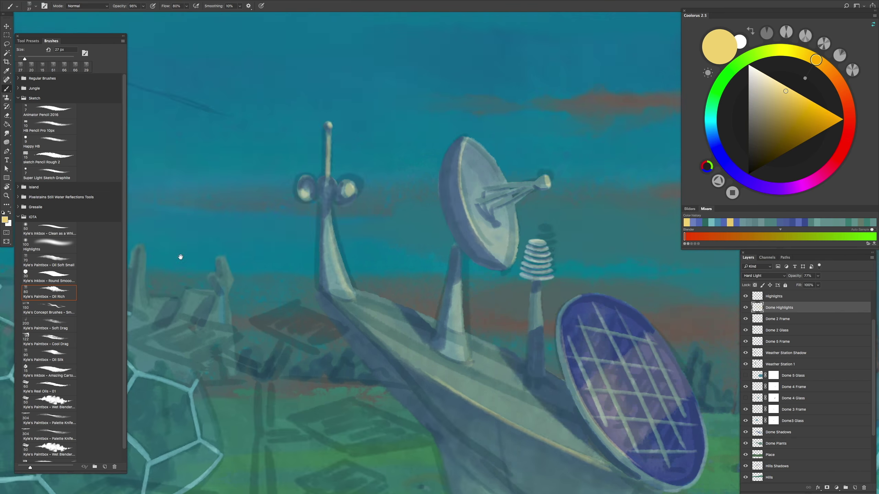
key(Tab)
scroll(255, 320, up, 4)
Step: Tint the pentagonal, upper, lower, lower-left and lower-right dome panes yellowish
mouse_move(555, 322)
mouse_down()
mouse_move(561, 304)
mouse_move(573, 308)
mouse_move(602, 346)
mouse_move(563, 314)
mouse_up()
scroll(563, 314, down, 4)
scroll(563, 314, up, 4)
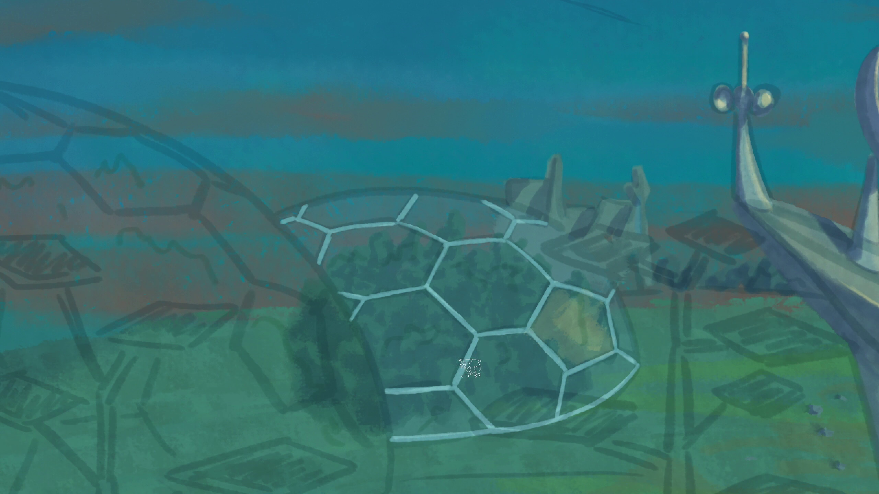
drag(471, 365, 524, 409)
mouse_move(495, 258)
mouse_down()
mouse_move(478, 253)
mouse_move(519, 295)
mouse_move(507, 318)
mouse_move(495, 287)
mouse_up()
scroll(505, 379, down, 4)
scroll(460, 261, up, 5)
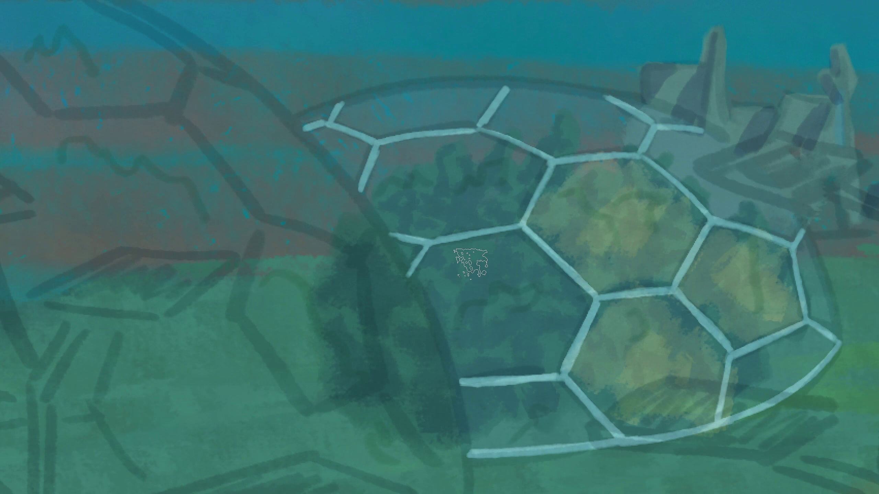
mouse_move(453, 253)
mouse_down()
mouse_move(514, 291)
mouse_move(514, 422)
mouse_up()
scroll(514, 422, right, 5)
mouse_move(540, 363)
mouse_down()
mouse_move(588, 314)
mouse_move(588, 346)
mouse_up()
Step: Within the dome's glass selection, lighten the upper-left panes with yellow and pick teal
key(Tab)
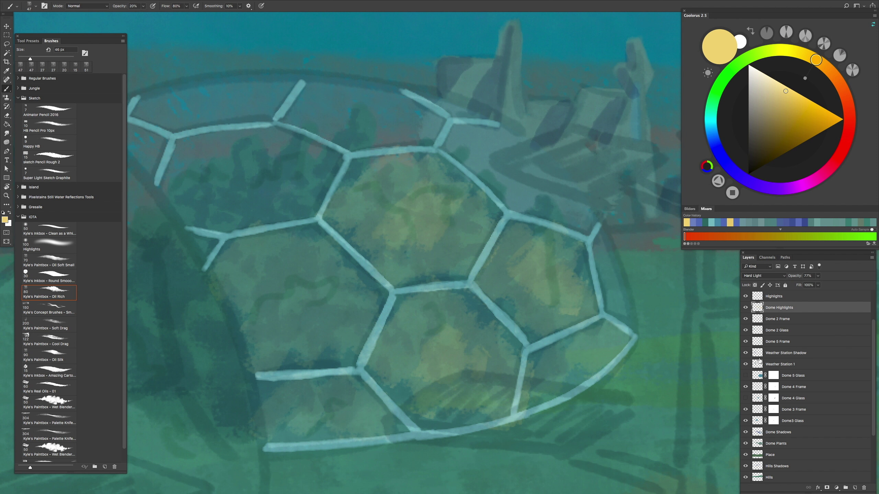
ctrl+click(758, 327)
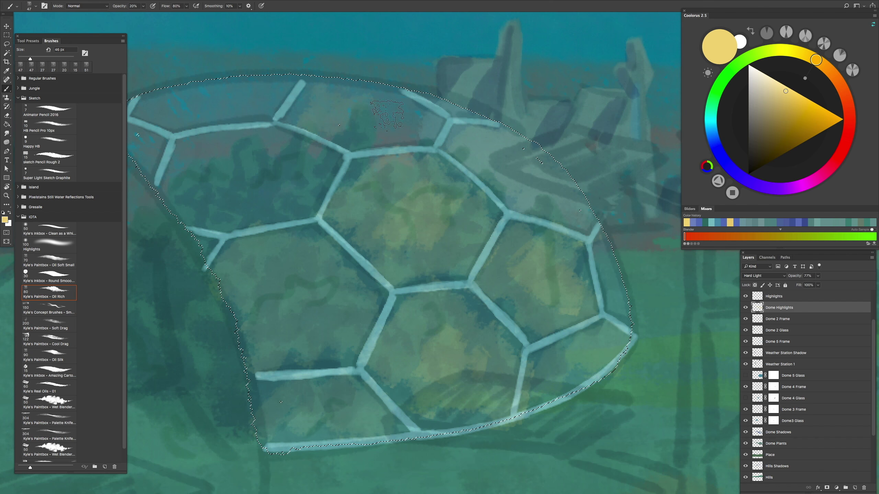
mouse_move(225, 208)
mouse_down()
mouse_move(312, 156)
mouse_move(183, 180)
mouse_move(207, 239)
mouse_up()
key(ctrl+d)
key(ctrl+shift+d)
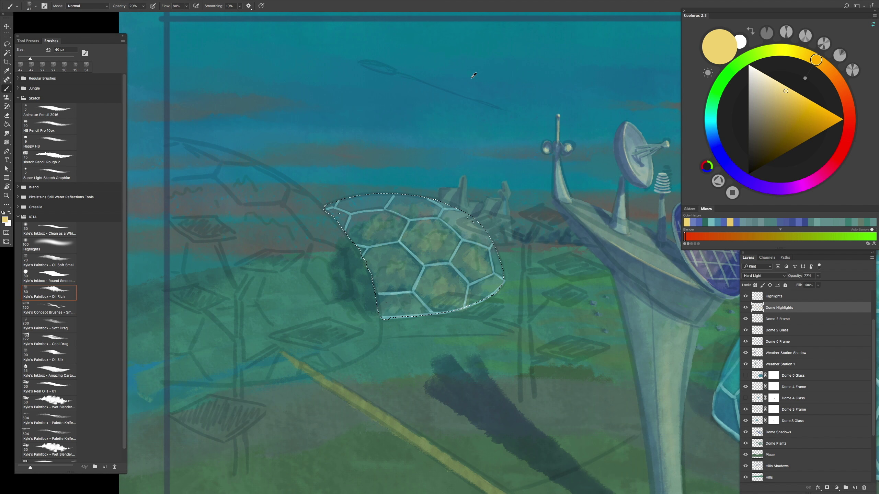
alt+click(202, 116)
key(h)
mouse_move(203, 115)
mouse_down()
mouse_move(284, 170)
mouse_move(302, 119)
mouse_move(495, 332)
mouse_move(449, 243)
mouse_move(569, 133)
mouse_up()
Step: Pick the warm yellow again with an 89 px brush at 40% opacity
key(h)
scroll(495, 332, down, 3)
alt+click(569, 133)
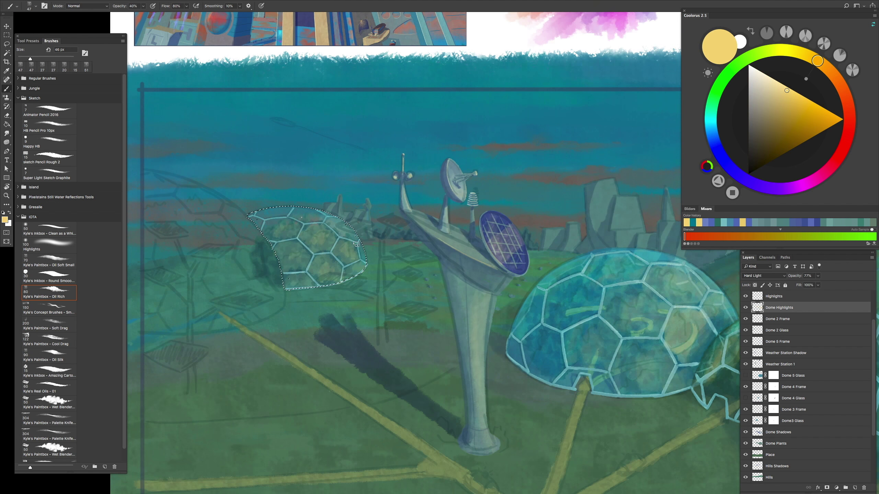
scroll(312, 208, up, 5)
key(4)
key(bracketright)
key(bracketright)
key(bracketright)
key(bracketright)
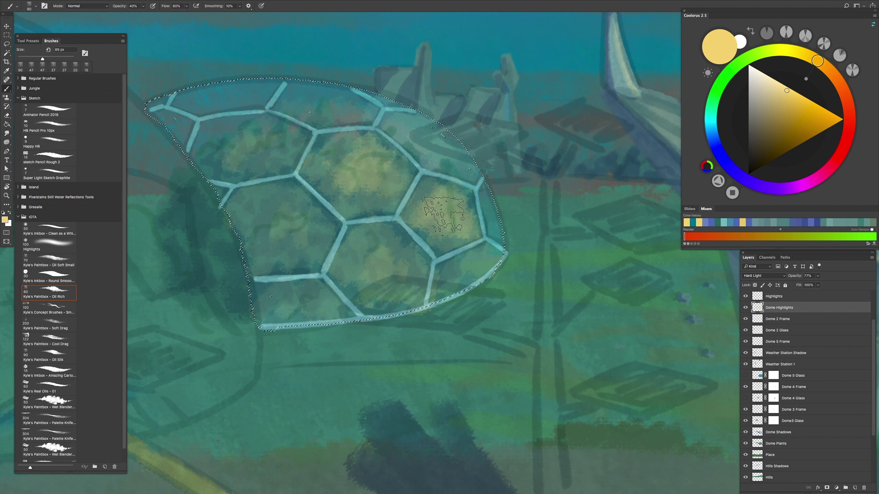
scroll(426, 245, down, 5)
scroll(413, 259, down, 5)
scroll(364, 249, up, 6)
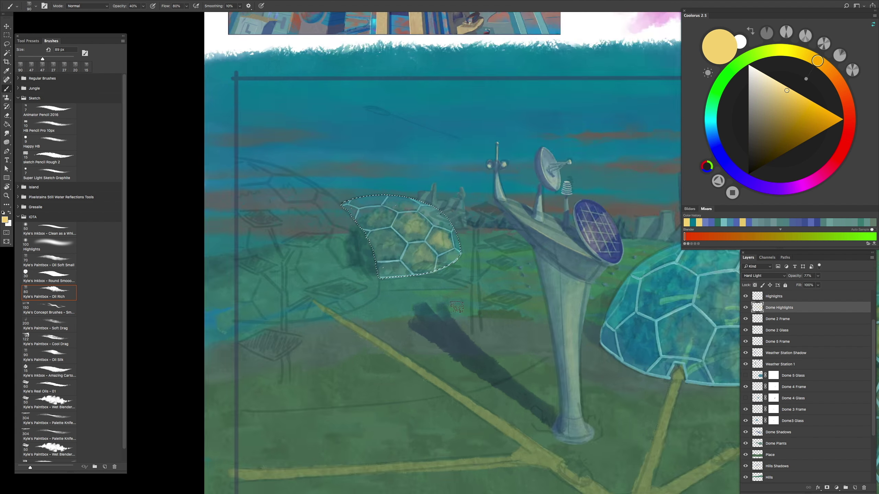
scroll(404, 303, down, 2)
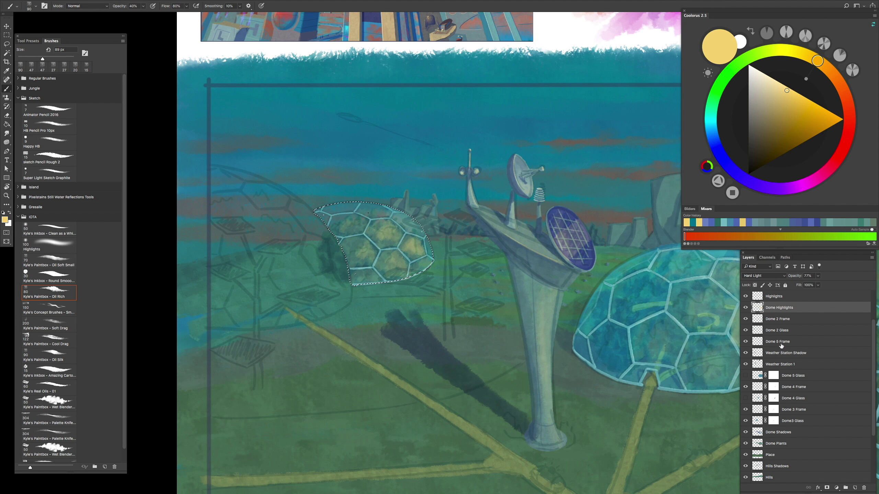
Step: Adjust the Dome 2 Glass layer's fill and set it to Hard Light blending
click(777, 330)
click(818, 285)
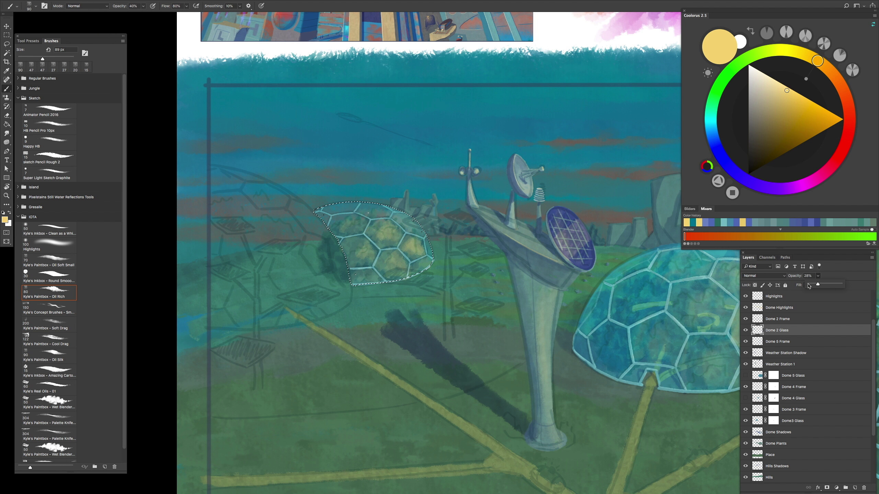
click(780, 277)
click(769, 360)
key(ctrl+plus)
Step: Try Normal and then Overlay blending on the Dome Highlights layer
click(766, 305)
click(763, 276)
click(761, 191)
key(ctrl+minus)
drag(763, 387, 445, 306)
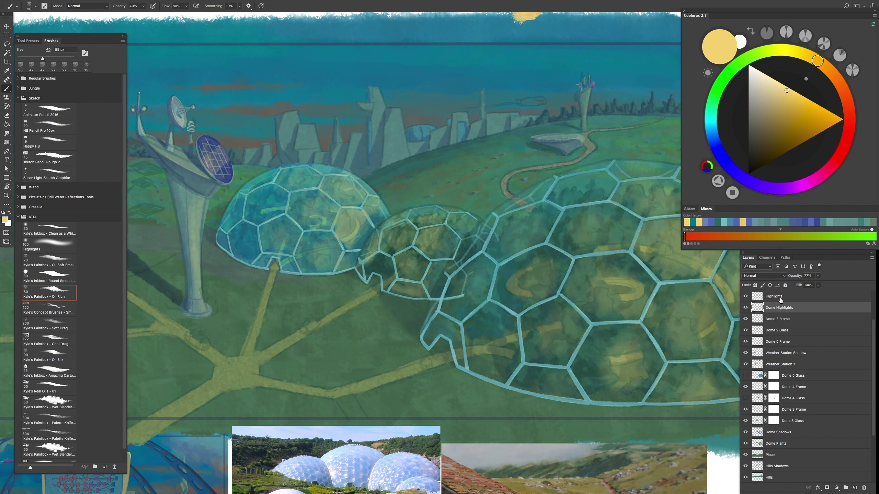
scroll(869, 327, up, 2)
click(745, 334)
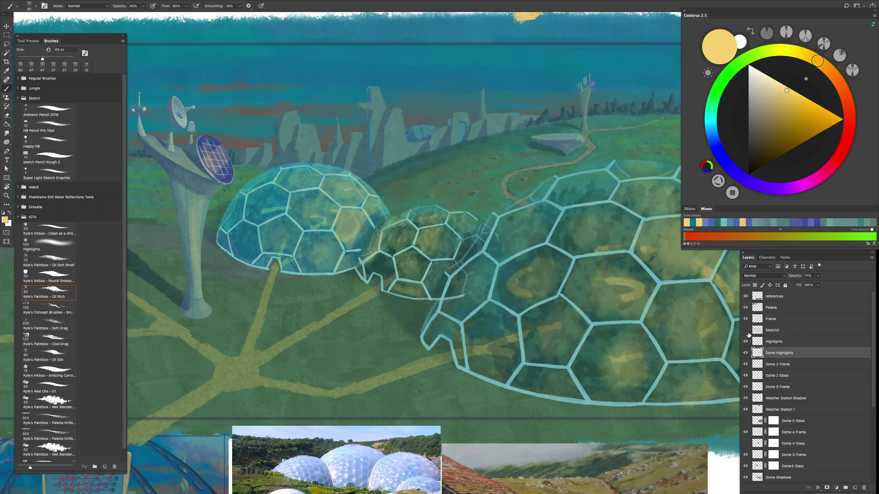
click(766, 276)
click(768, 350)
key(ctrl+minus)
key(ctrl+plus)
Step: Compare Screen blending on Dome Highlights, then set it back to Hard Light
click(746, 354)
click(747, 354)
click(764, 276)
click(761, 252)
key(ctrl+minus)
key(ctrl+minus)
key(ctrl+plus)
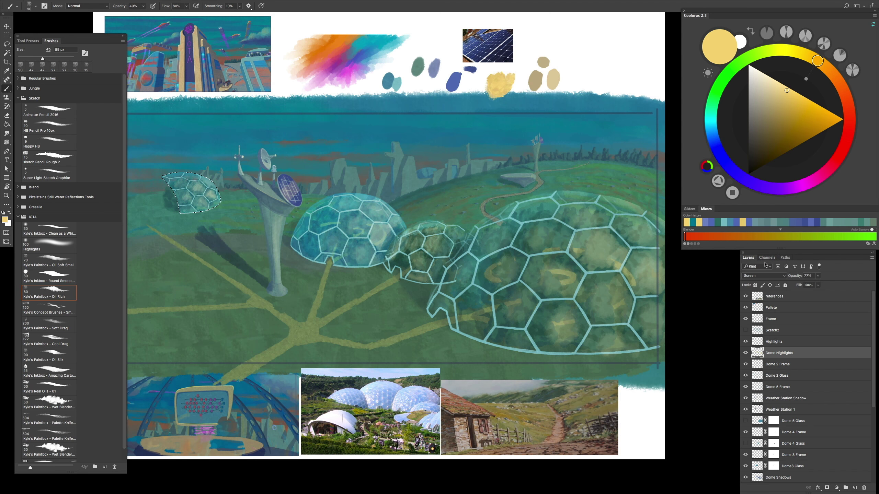
click(765, 276)
click(764, 311)
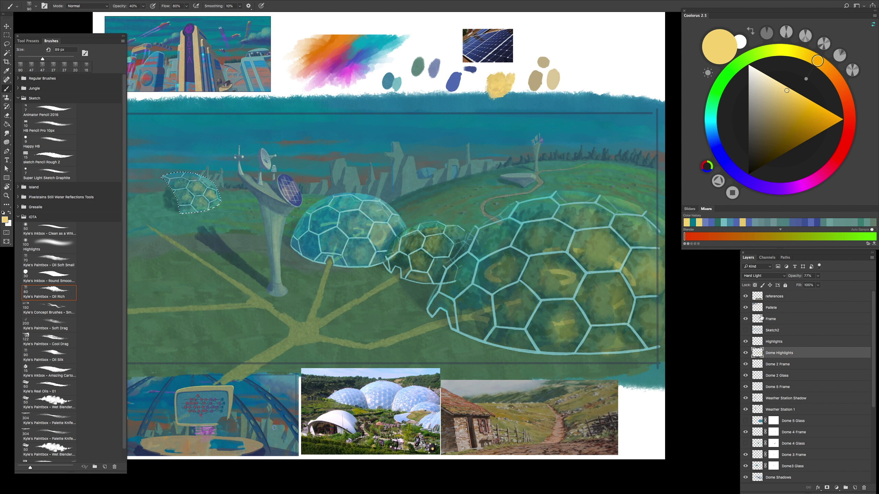
Step: Set the Dome3 Glass layer to 50% opacity and clear the selection
click(770, 368)
click(803, 387)
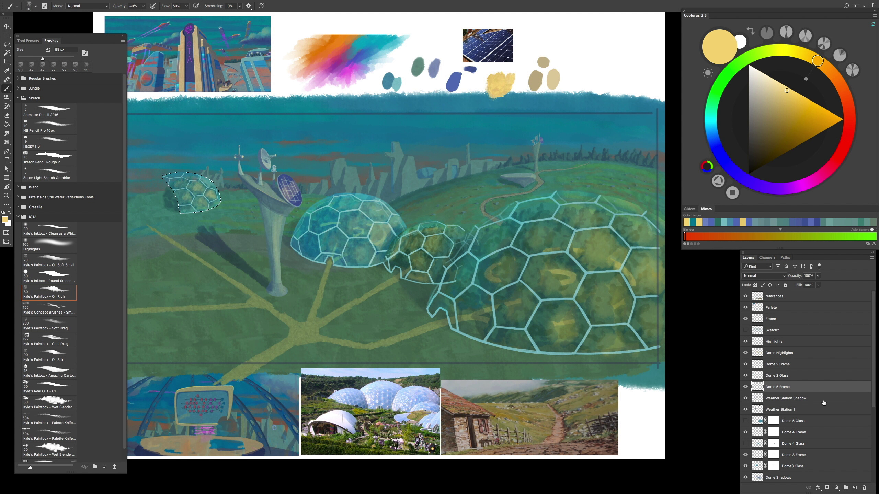
click(813, 464)
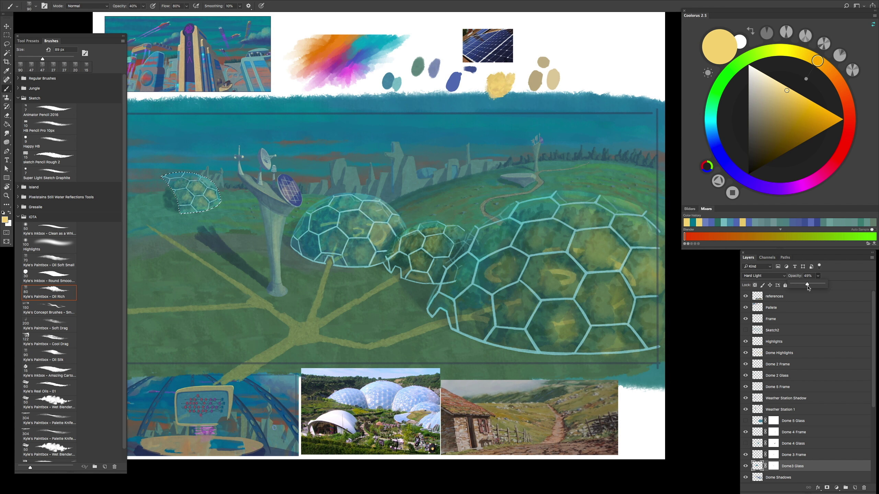
drag(389, 286, 389, 270)
mouse_move(574, 194)
mouse_down()
mouse_move(423, 115)
mouse_move(553, 317)
mouse_up()
key(ctrl+d)
Step: Add a new empty layer above the Dome 2 Frame layer
key(l)
key(ctrl+plus)
scroll(667, 348, down, 2)
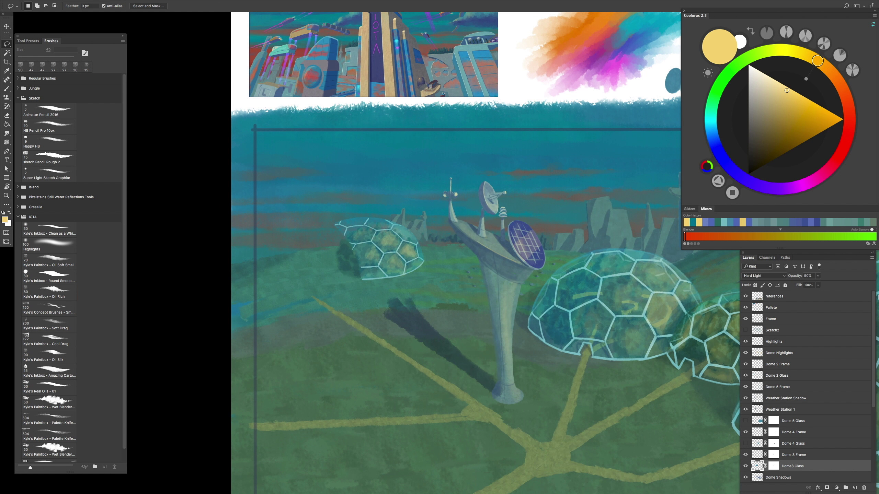
click(793, 362)
key(ctrl+alt+shift+n)
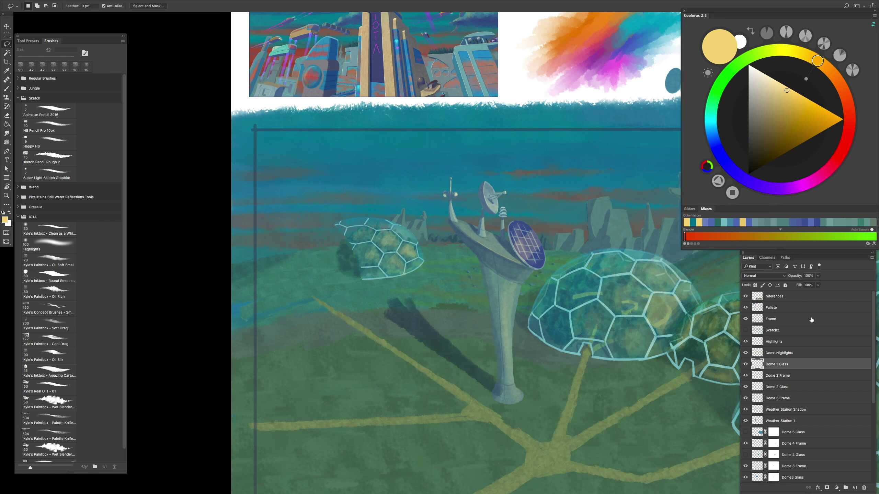
scroll(446, 251, up, 5)
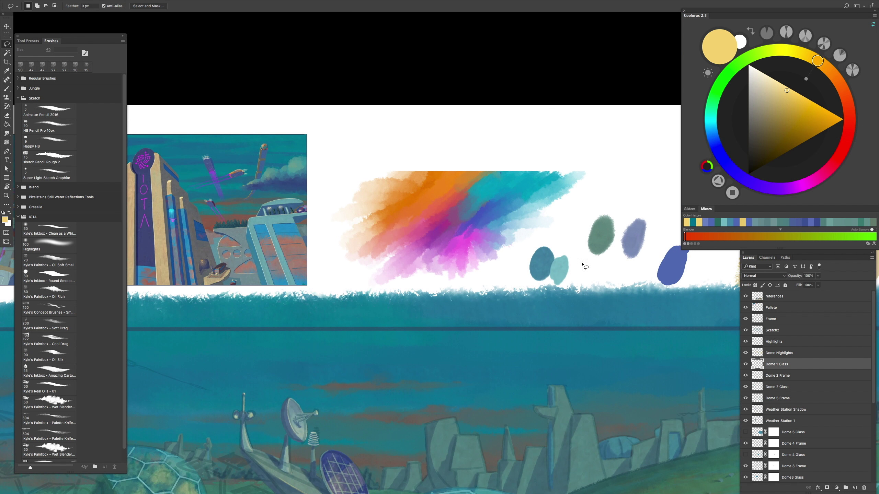
Step: Sample the blue swatch and paint light-blue glass strokes over the left dome
key(b)
alt+click(550, 266)
scroll(554, 266, up, 5)
drag(516, 283, 557, 228)
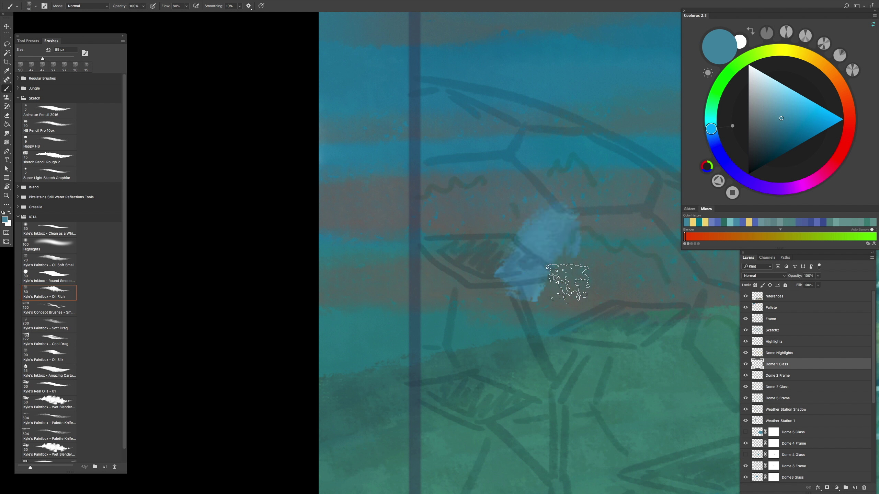
scroll(567, 283, down, 3)
key(Tab)
mouse_move(410, 286)
mouse_down()
mouse_move(542, 395)
mouse_move(588, 346)
mouse_up()
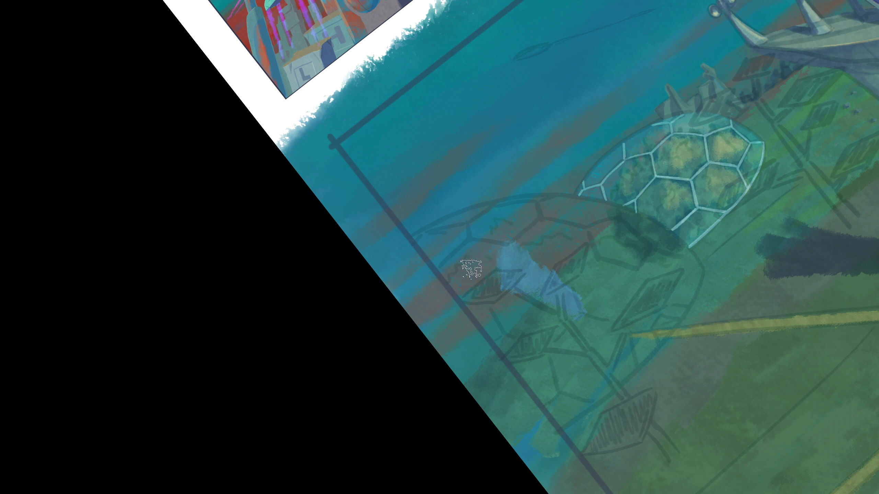
drag(519, 277, 460, 225)
drag(484, 257, 435, 239)
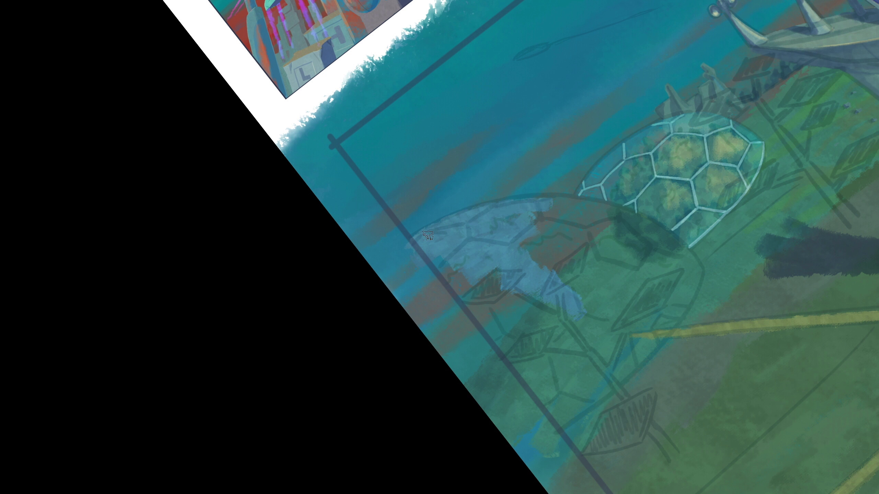
key(ctrl+z)
key(Tab)
key(Tab)
Step: Reset the canvas rotation and extend a light-blue arc along the dome's edge
scroll(442, 240, up, 3)
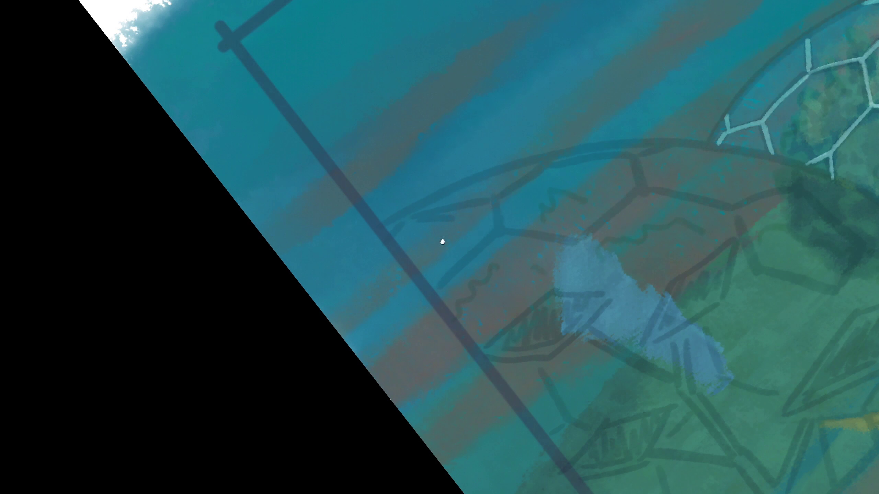
key(ctrl+shift+z)
key(ctrl+shift+z)
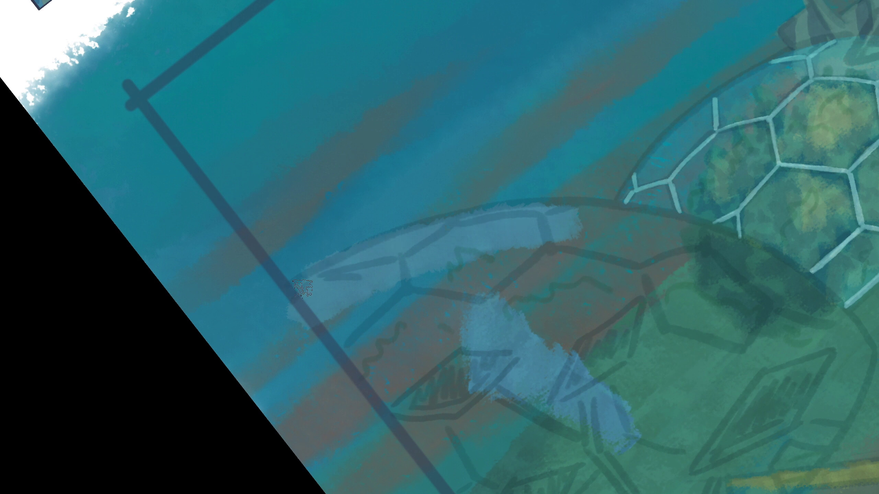
key(ctrl+z)
key(ctrl+shift+z)
key(5)
mouse_move(405, 244)
mouse_down()
mouse_move(529, 149)
mouse_move(651, 96)
mouse_up()
mouse_move(523, 145)
mouse_down()
mouse_move(600, 97)
mouse_move(689, 106)
mouse_up()
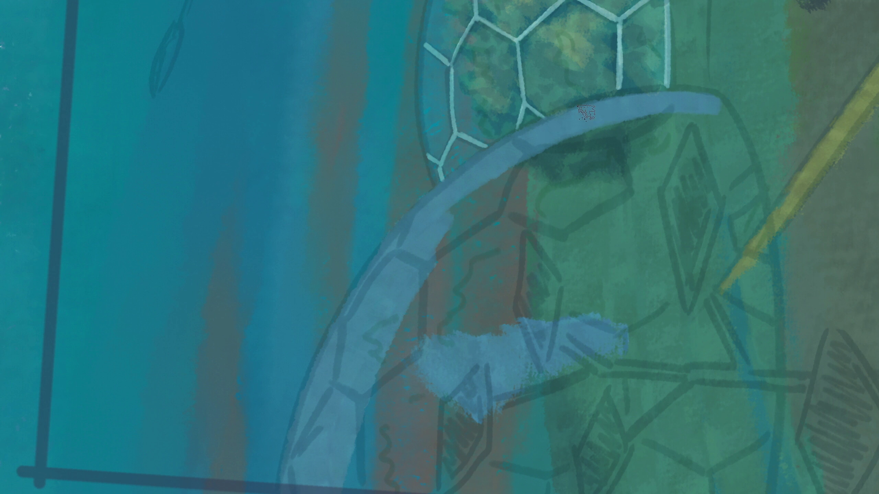
Step: Fill the dome's inner area with light blue and show the Sketch2 layer's lines
mouse_move(596, 203)
mouse_down()
mouse_move(506, 393)
mouse_move(357, 310)
mouse_move(540, 91)
mouse_move(600, 59)
mouse_move(369, 304)
mouse_move(346, 350)
mouse_move(345, 377)
mouse_move(409, 426)
mouse_move(573, 102)
mouse_move(534, 181)
mouse_move(458, 229)
mouse_up()
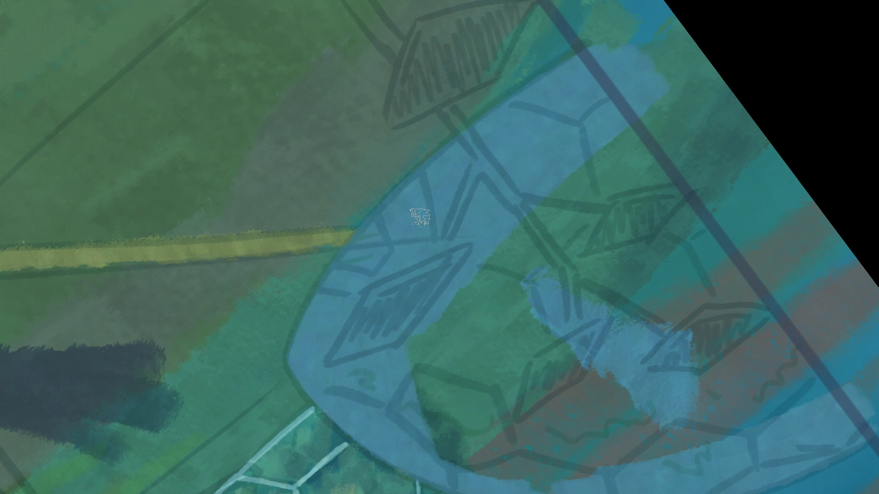
drag(502, 125, 416, 28)
mouse_move(380, 194)
mouse_down()
mouse_move(554, 373)
mouse_move(501, 312)
mouse_move(405, 297)
mouse_move(387, 163)
mouse_move(588, 145)
mouse_move(744, 215)
mouse_up()
scroll(493, 311, down, 5)
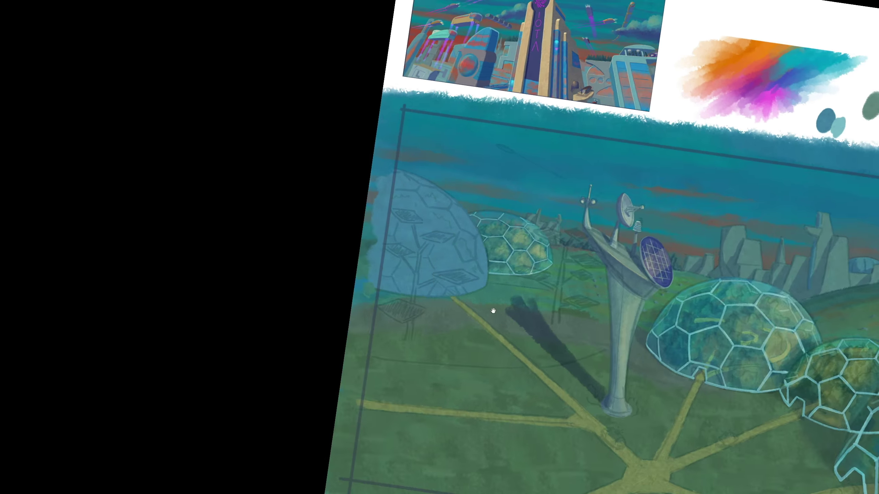
scroll(507, 308, up, 3)
scroll(432, 364, down, 6)
drag(431, 363, 438, 236)
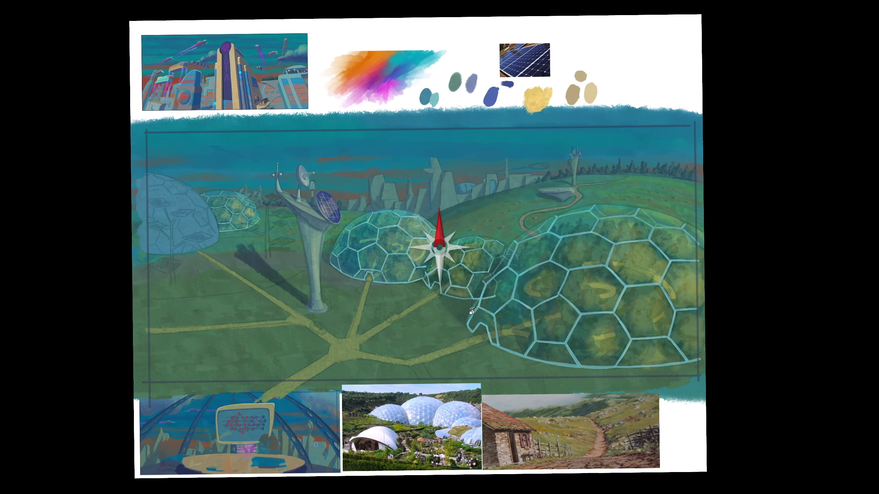
scroll(445, 323, up, 4)
scroll(446, 324, down, 3)
key(Tab)
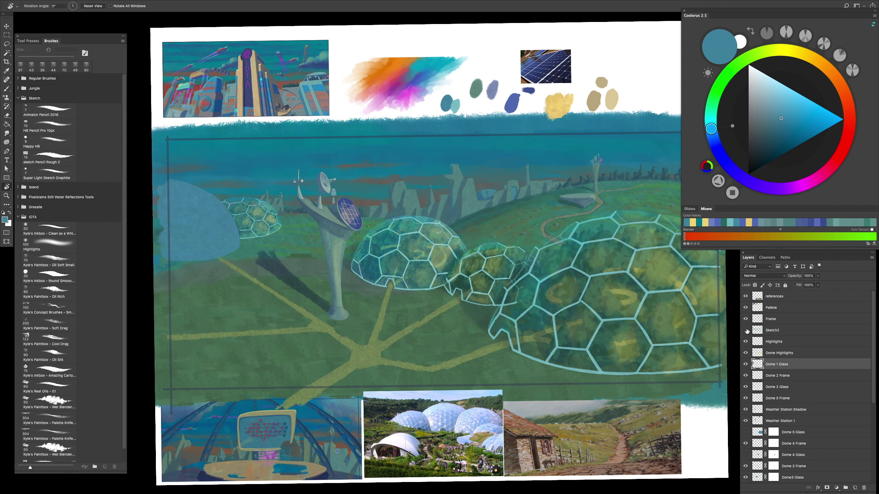
click(746, 330)
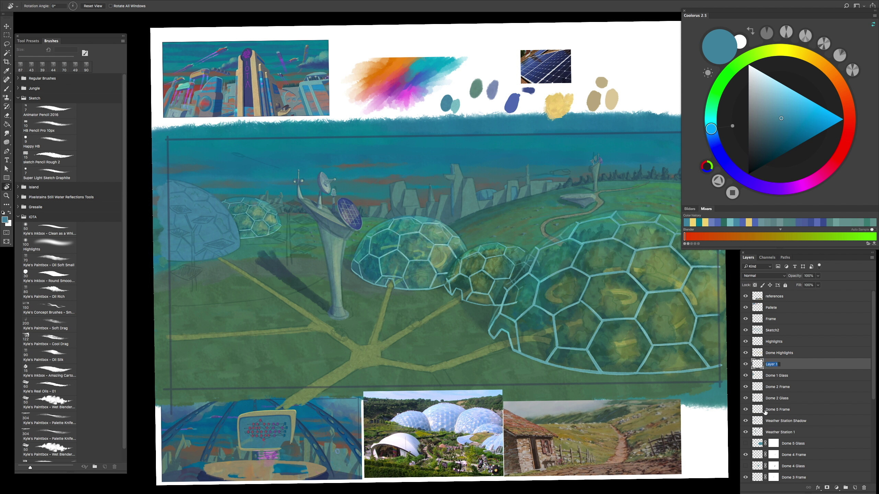
Step: Hide the panels and paint a light frame line down the left dome's edge
key(Tab)
scroll(570, 142, up, 2)
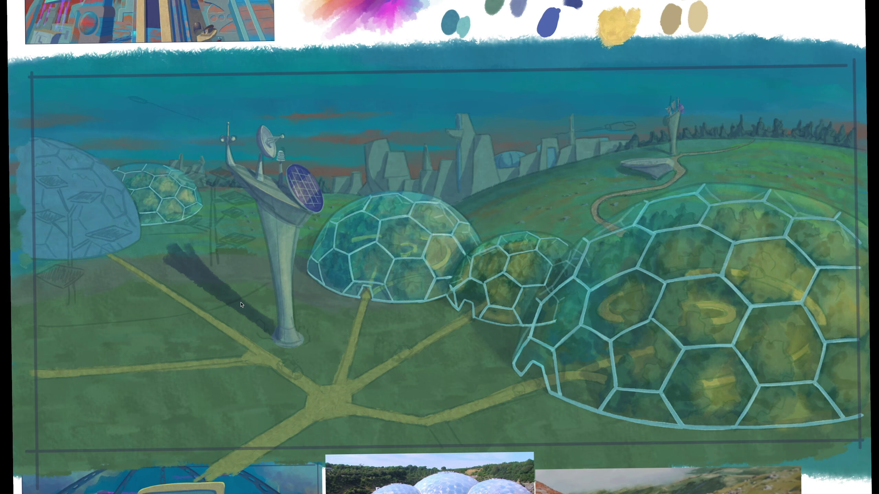
drag(473, 284, 509, 245)
scroll(488, 266, up, 3)
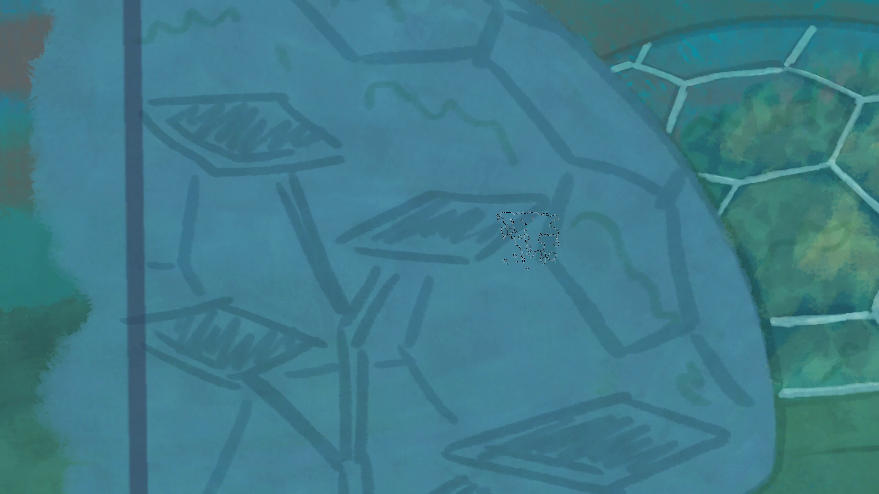
mouse_move(474, 266)
mouse_down()
mouse_move(284, 251)
mouse_move(422, 275)
mouse_up()
scroll(422, 275, up, 4)
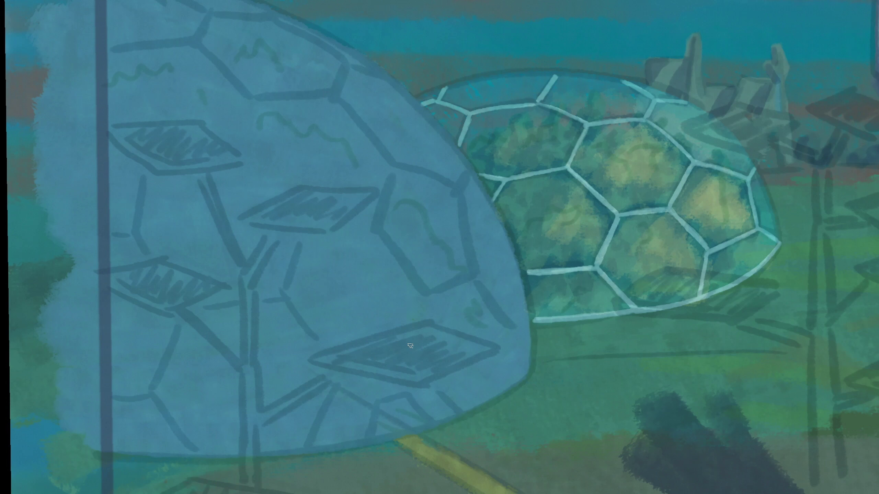
scroll(409, 309, down, 3)
drag(369, 274, 344, 344)
key(ctrl+z)
scroll(372, 277, down, 3)
scroll(385, 324, up, 5)
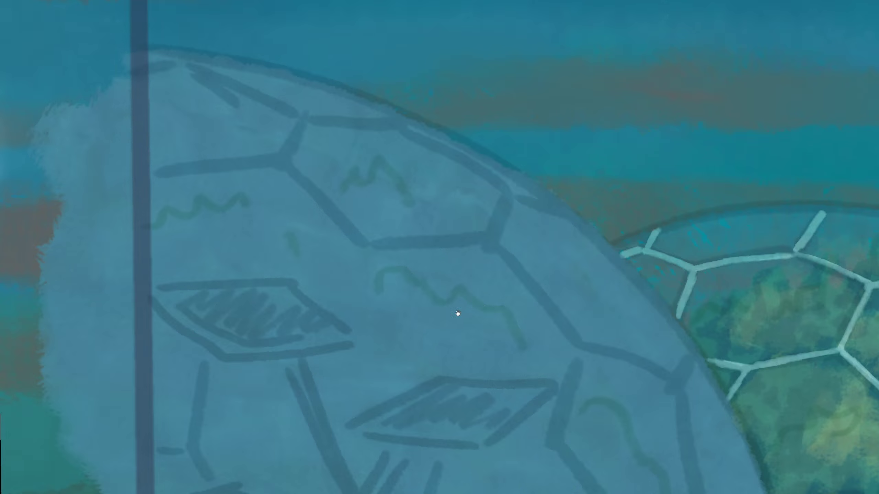
scroll(483, 354, down, 3)
drag(316, 268, 279, 347)
key(ctrl+z)
mouse_move(317, 267)
mouse_down()
mouse_move(281, 349)
mouse_move(325, 410)
mouse_up()
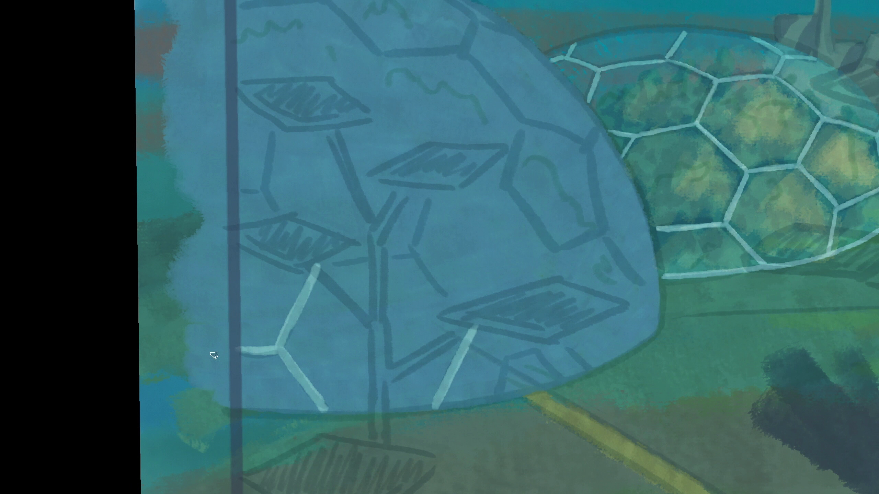
Step: Paint short frame lines up and left from a hex vertex, comparing with and without the last stroke
drag(332, 381, 382, 385)
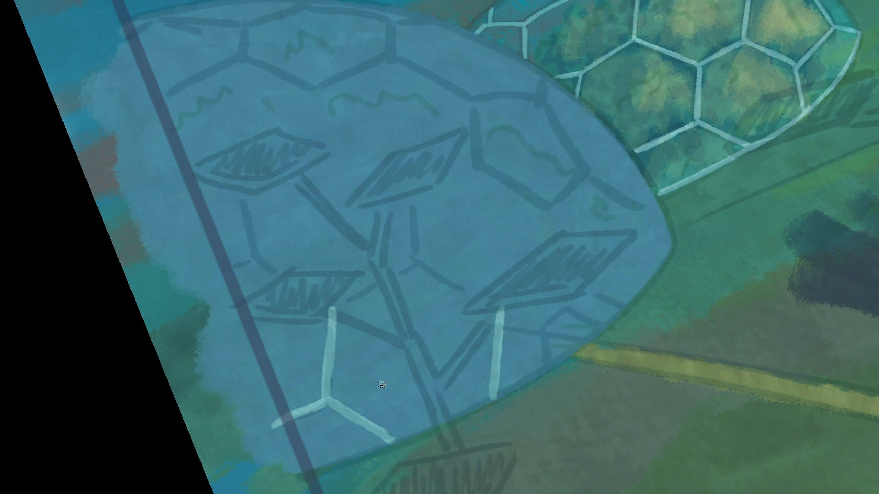
mouse_move(333, 305)
mouse_down()
mouse_move(438, 246)
mouse_move(450, 274)
mouse_up()
drag(450, 273, 505, 210)
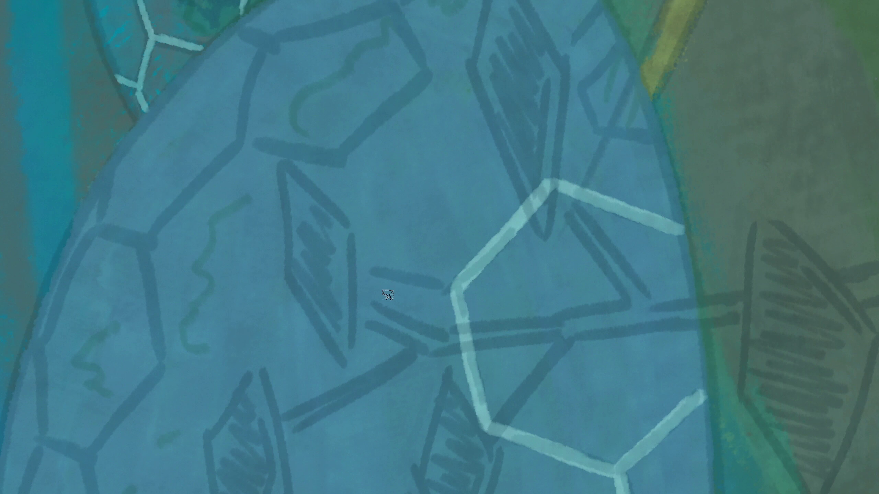
drag(449, 272, 394, 259)
key(ctrl+z)
drag(449, 272, 399, 264)
scroll(350, 269, down, 10)
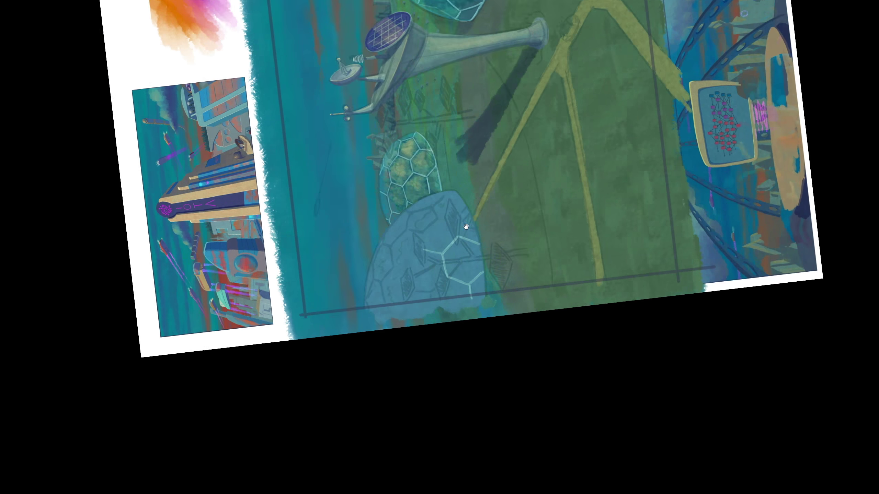
scroll(449, 231, up, 10)
mouse_move(398, 278)
mouse_down()
mouse_move(393, 183)
mouse_move(299, 286)
mouse_move(391, 207)
mouse_move(418, 205)
mouse_up()
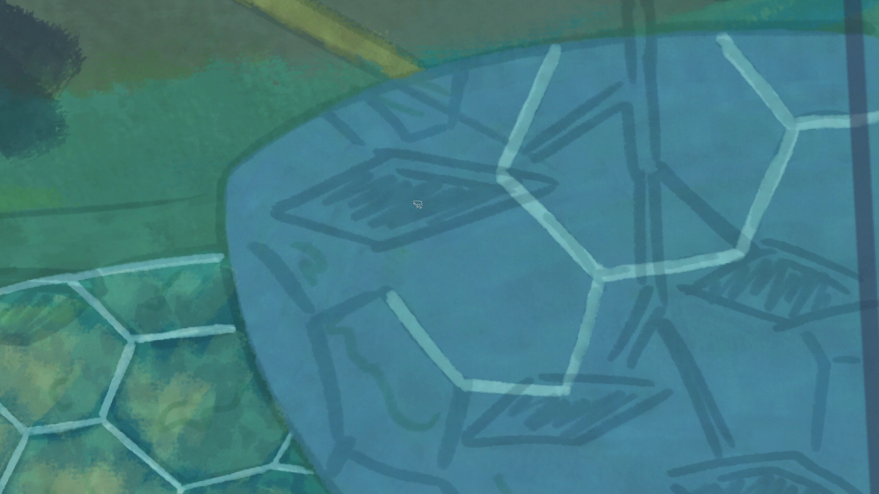
key(ctrl+shift+z)
key(ctrl+shift+z)
key(ctrl+z)
key(ctrl+shift+z)
key(ctrl+z)
key(ctrl+shift+z)
Step: Trace hexagon frame lines between vertices and out to the shell edge along the sketch lines
mouse_move(397, 275)
mouse_down()
mouse_move(430, 154)
mouse_move(482, 115)
mouse_up()
mouse_move(465, 191)
mouse_down()
mouse_move(485, 105)
mouse_move(404, 233)
mouse_move(413, 184)
mouse_up()
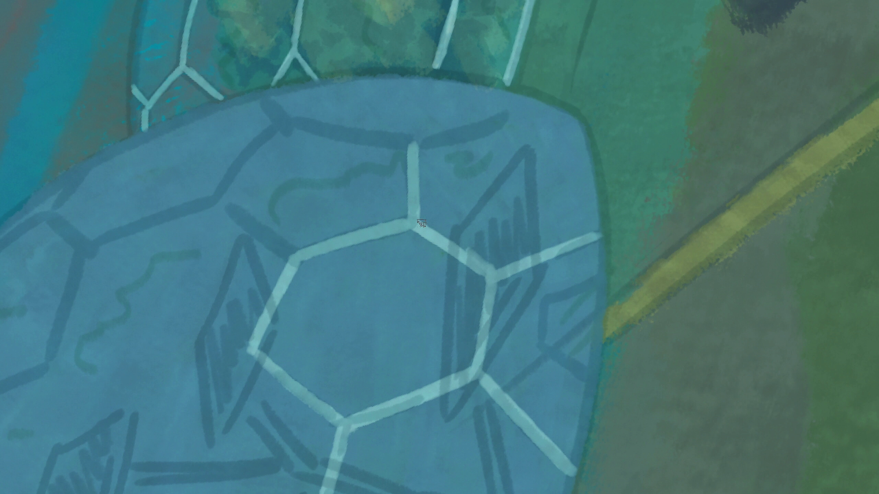
drag(508, 118, 428, 149)
mouse_move(511, 119)
mouse_down()
mouse_move(597, 156)
mouse_move(576, 178)
mouse_move(577, 163)
mouse_up()
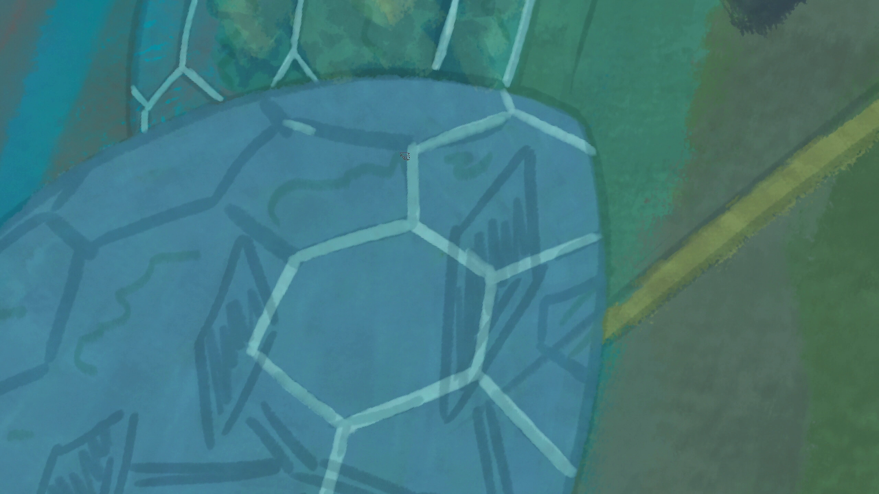
mouse_move(413, 149)
mouse_down()
mouse_move(282, 140)
mouse_move(219, 206)
mouse_up()
drag(294, 258, 221, 206)
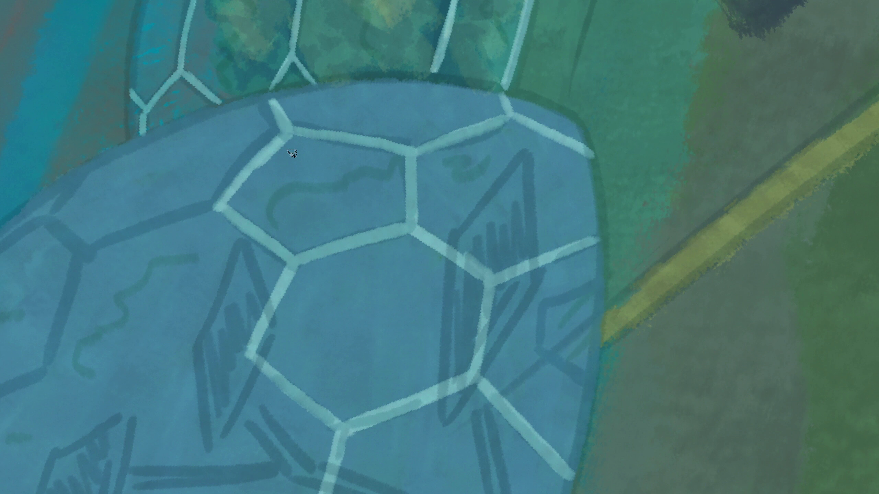
scroll(292, 152, down, 5)
scroll(286, 220, up, 5)
drag(267, 245, 299, 165)
key(ctrl+z)
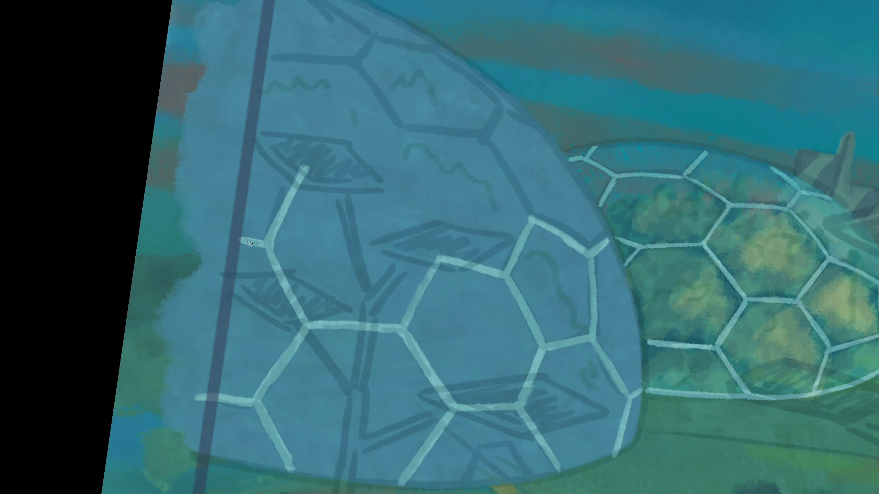
Step: Erase a misplaced stroke and add frame lines on the dome's lower left, tilting the view to -18°
drag(410, 204, 362, 267)
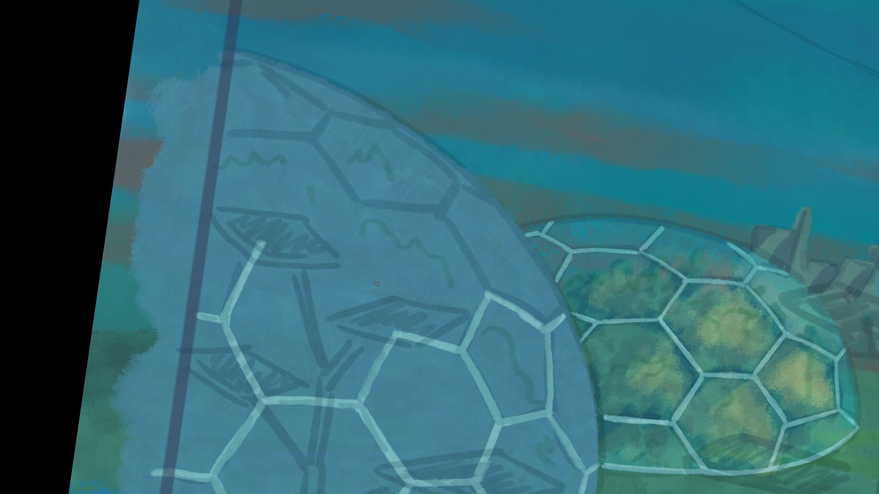
drag(303, 332, 338, 338)
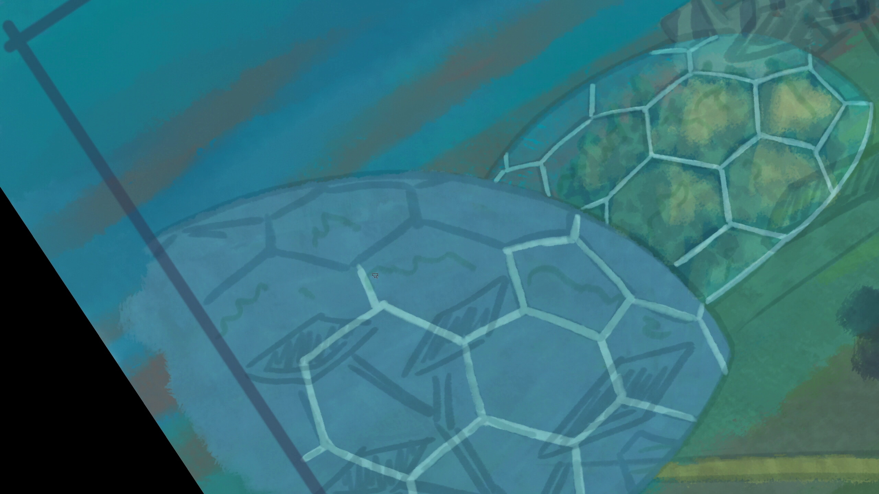
mouse_move(374, 276)
mouse_down()
mouse_move(358, 330)
mouse_move(339, 349)
mouse_up()
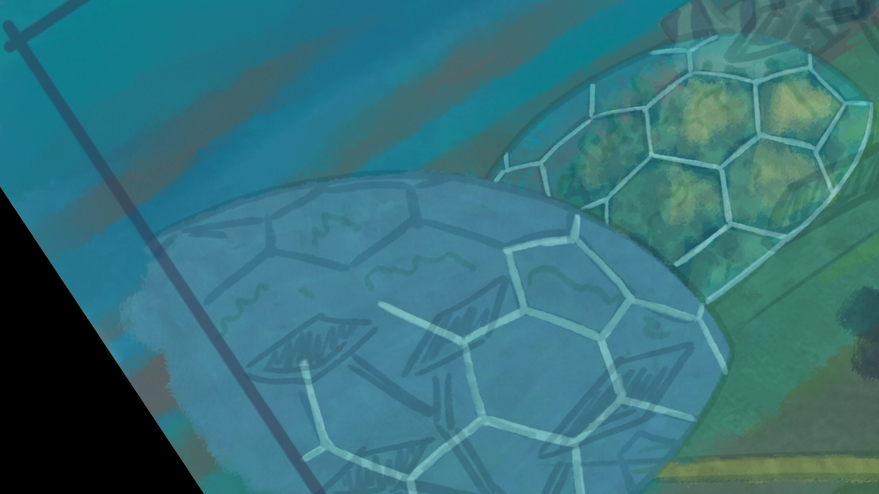
drag(417, 220, 485, 232)
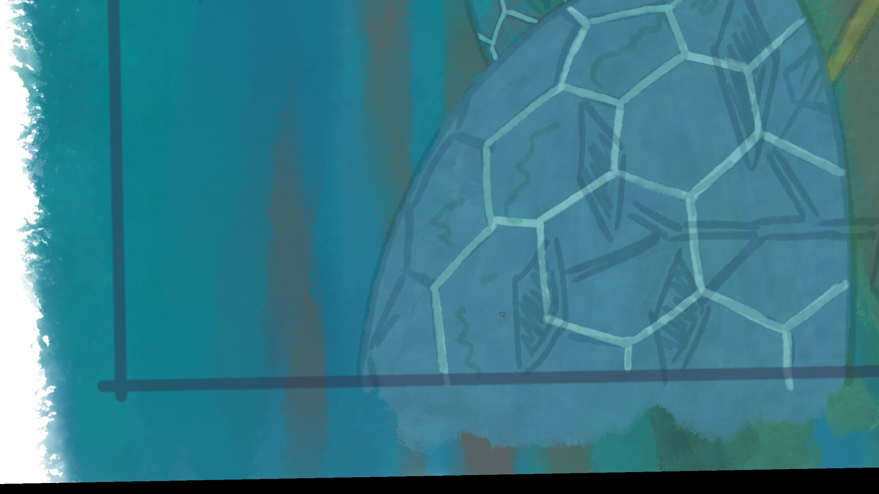
drag(502, 369, 395, 293)
mouse_move(392, 193)
mouse_down()
mouse_move(387, 273)
mouse_move(325, 398)
mouse_up()
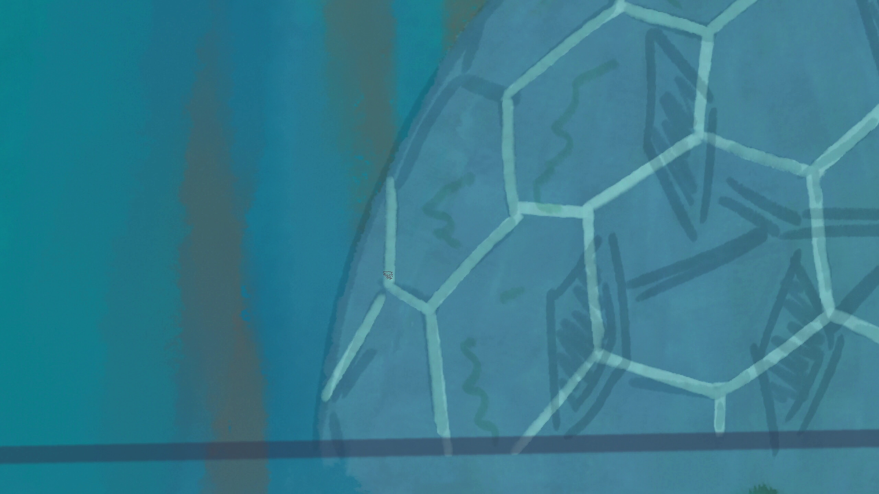
scroll(360, 322, down, 5)
scroll(462, 207, up, 5)
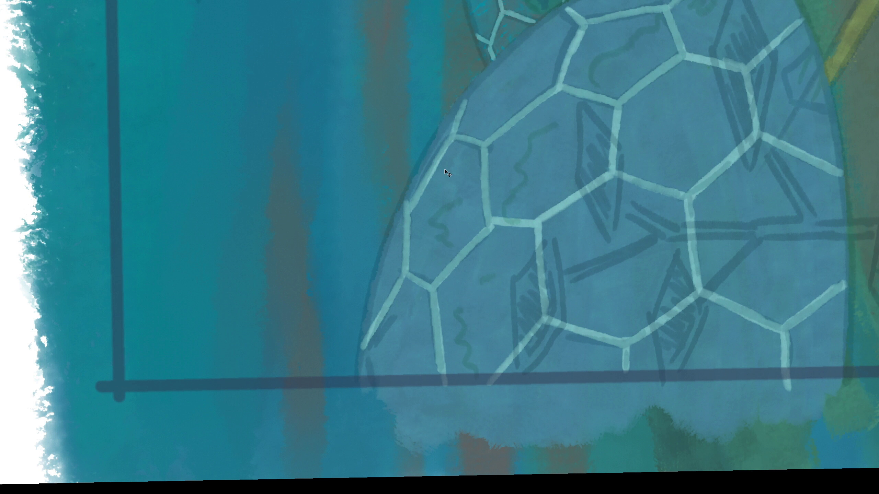
scroll(444, 170, up, 3)
scroll(268, 384, down, 5)
scroll(555, 177, up, 5)
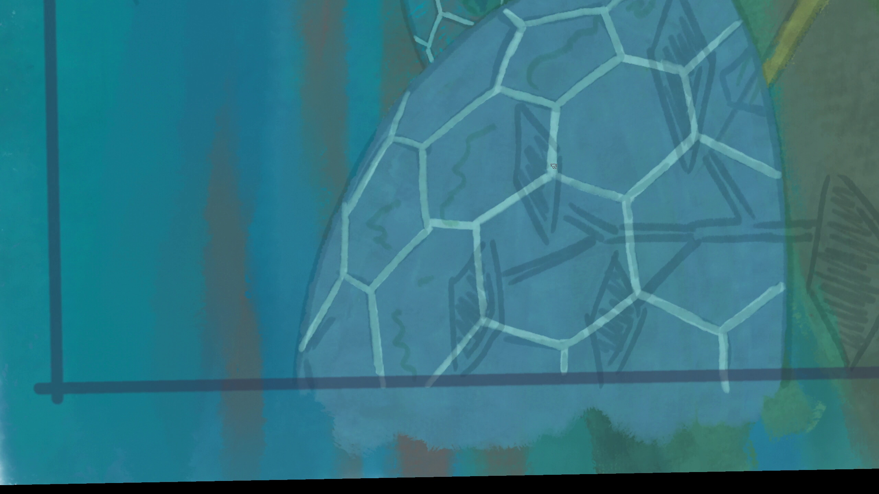
scroll(550, 109, down, 5)
scroll(459, 238, up, 5)
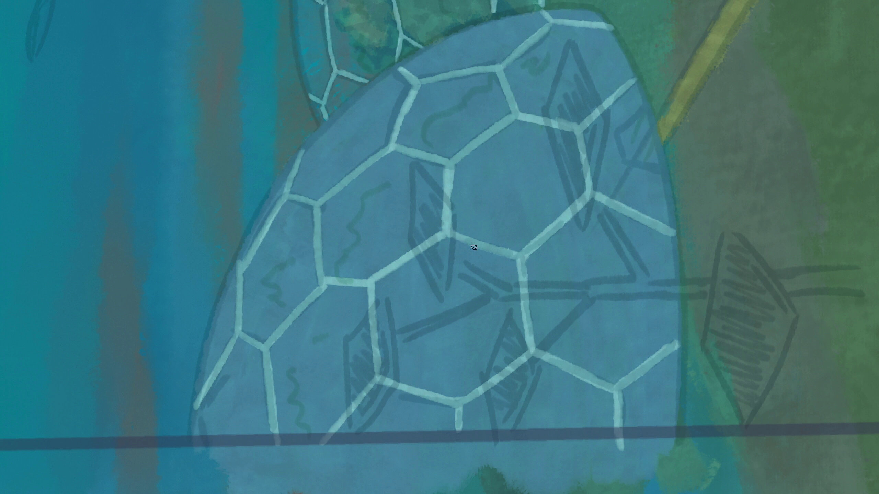
scroll(546, 246, down, 5)
scroll(233, 323, up, 5)
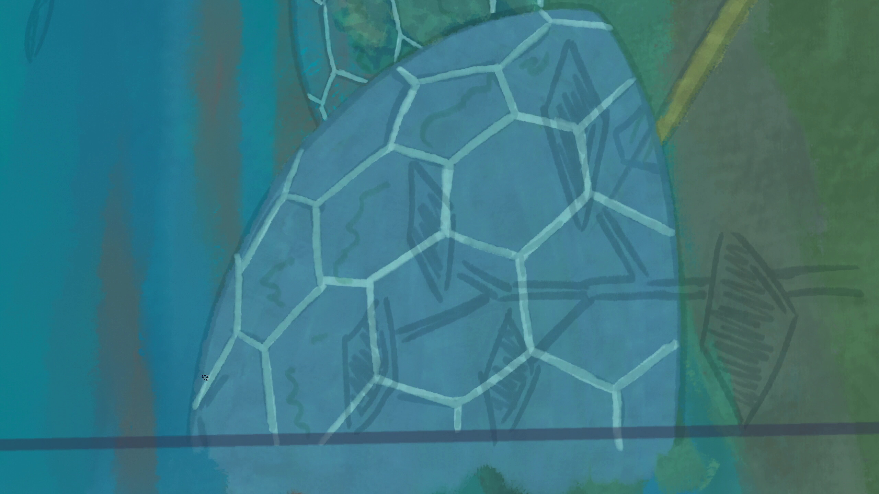
scroll(258, 353, down, 5)
drag(280, 359, 325, 278)
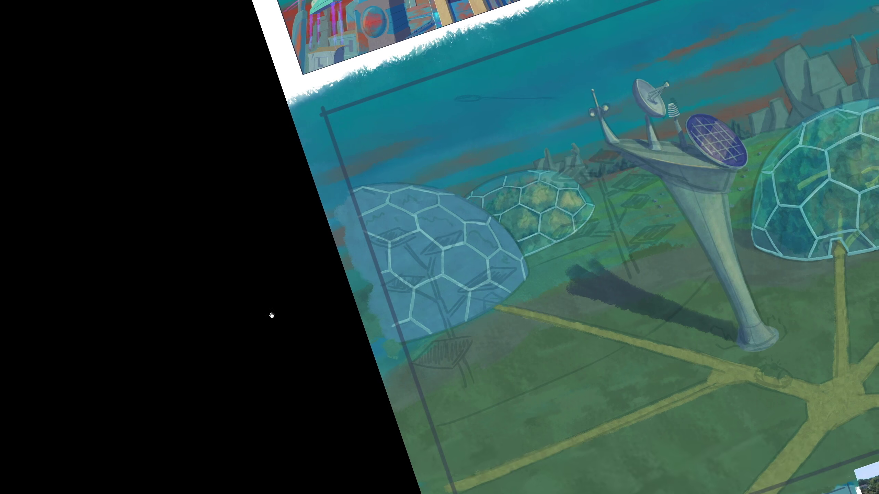
scroll(325, 279, up, 3)
Step: Restore the panels, select Dome 2 Frame with an 8 px brush, then pick Dome 2 Glass
key(Tab)
click(780, 392)
scroll(417, 169, up, 3)
key(b)
key(bracketleft)
key(bracketleft)
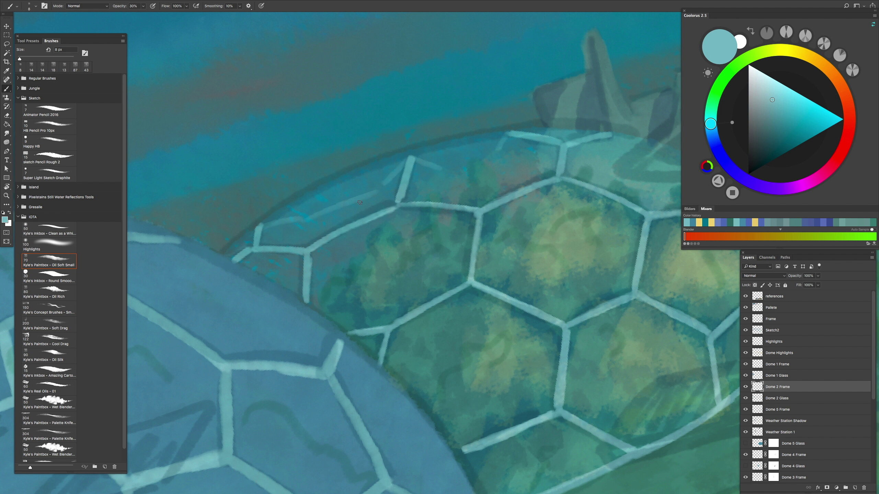
scroll(300, 221, down, 3)
scroll(346, 249, up, 1)
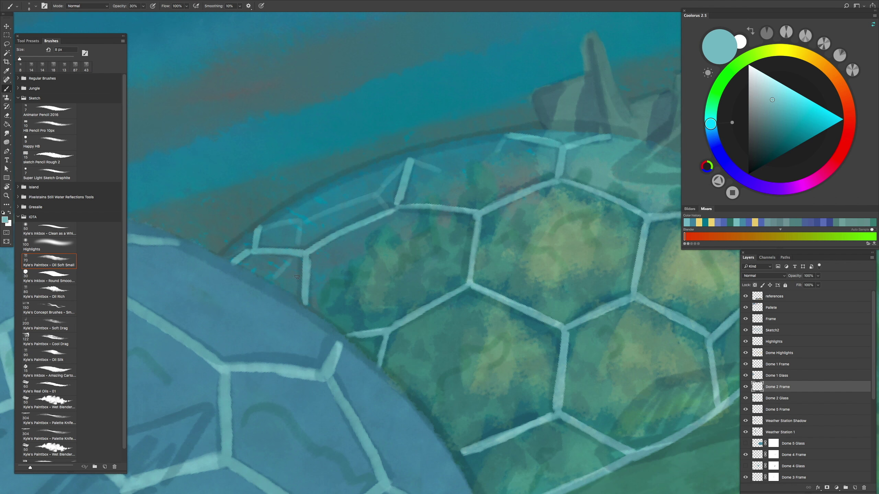
scroll(378, 283, down, 2)
scroll(378, 283, up, 3)
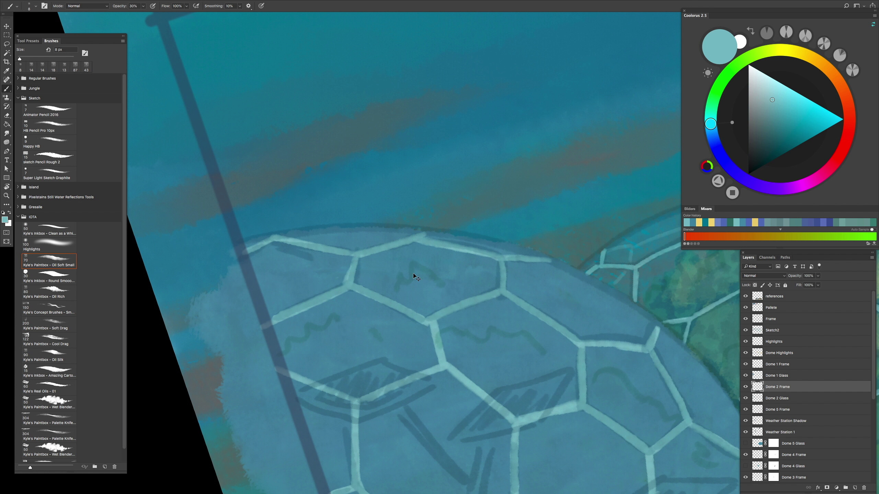
scroll(413, 274, down, 3)
click(776, 398)
Step: Check the green dome's glass, then raise the Dome 1 Glass layer's opacity
click(746, 399)
click(746, 398)
click(760, 376)
click(746, 376)
click(746, 376)
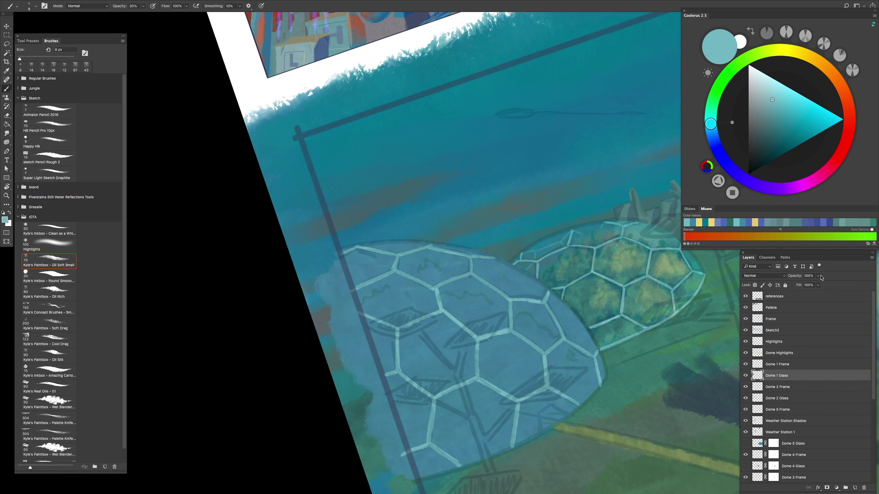
drag(799, 288, 805, 288)
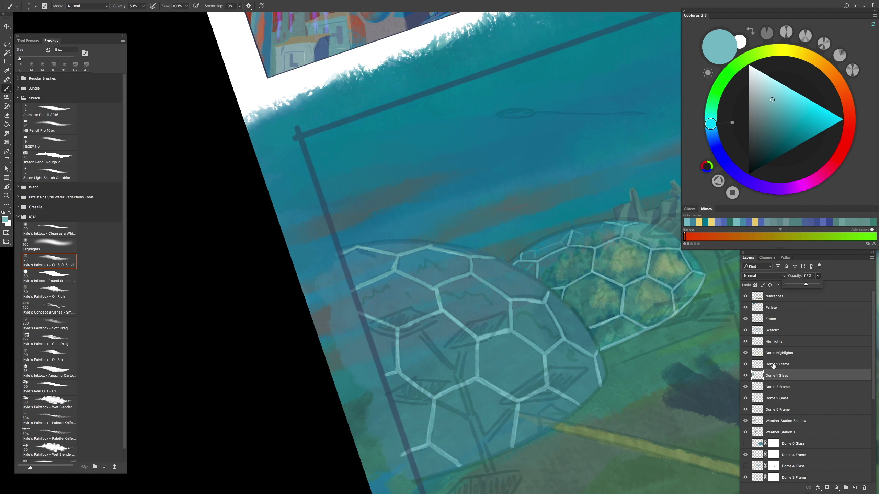
Step: Make Dome 1 Frame active and review the dome, rotating the canvas back to level
click(774, 365)
scroll(399, 265, up, 3)
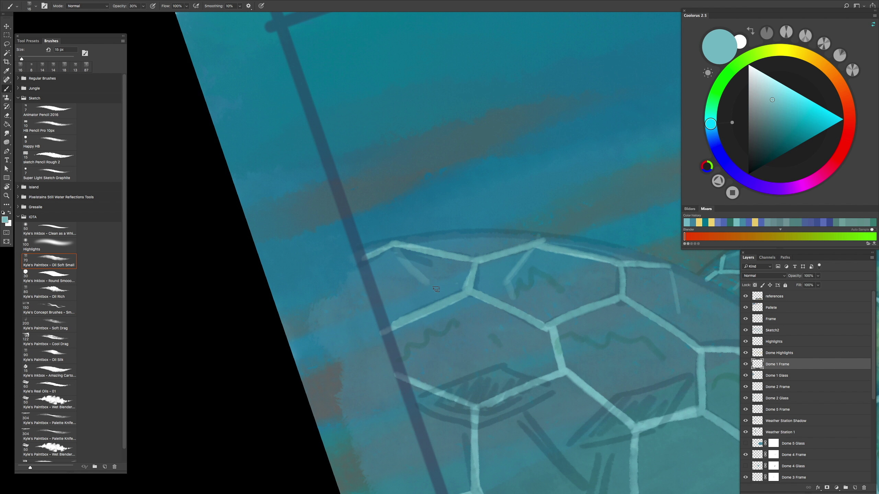
key(h)
click(417, 327)
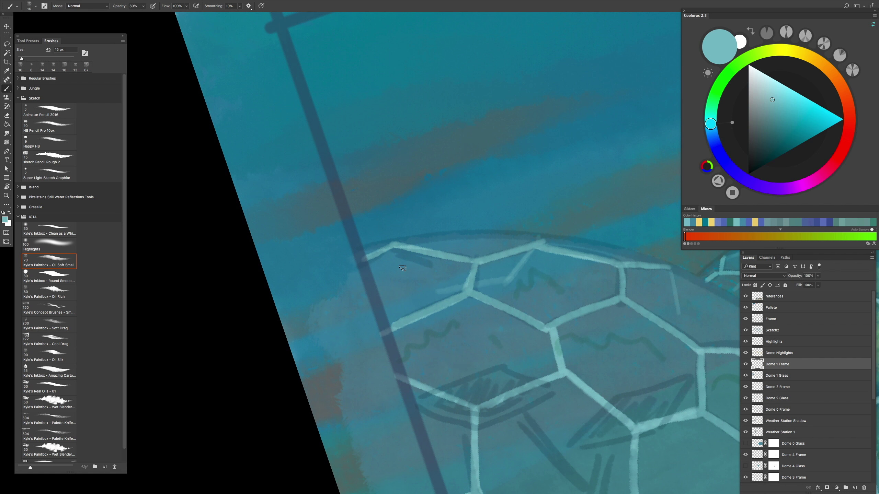
key(h)
drag(507, 289, 526, 300)
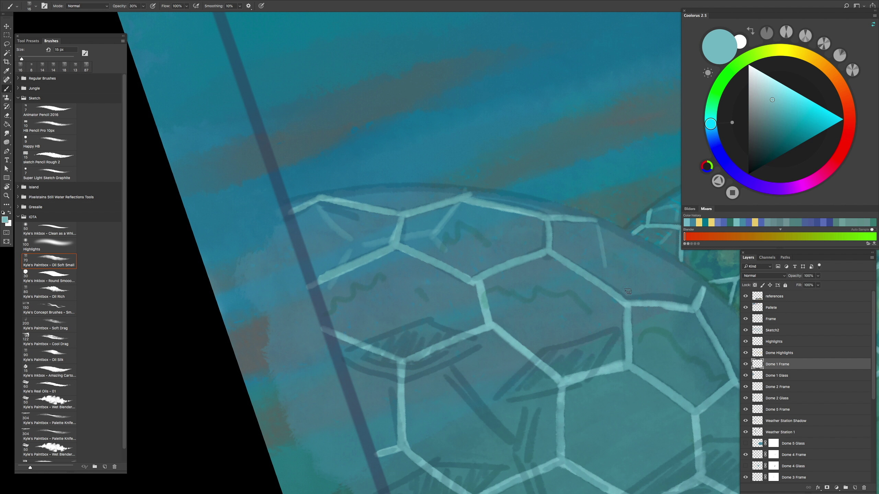
key(h)
click(485, 269)
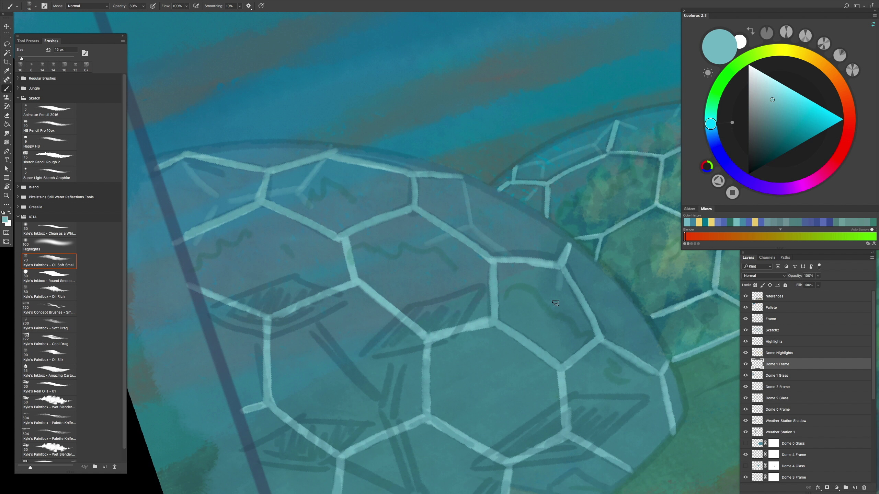
key(h)
key(h)
mouse_move(445, 357)
mouse_down()
mouse_move(394, 349)
mouse_move(431, 367)
mouse_move(363, 391)
mouse_move(381, 394)
mouse_up()
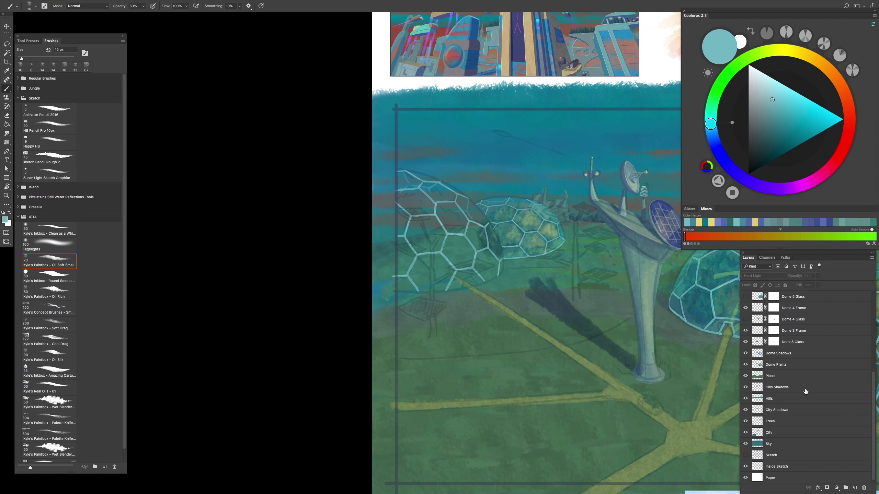
Step: Select Dome Plants and turn on the middle dome's Dome 4 Glass visibility
click(777, 364)
mouse_move(306, 319)
mouse_down()
mouse_move(544, 352)
mouse_move(501, 315)
mouse_up()
click(746, 319)
click(747, 319)
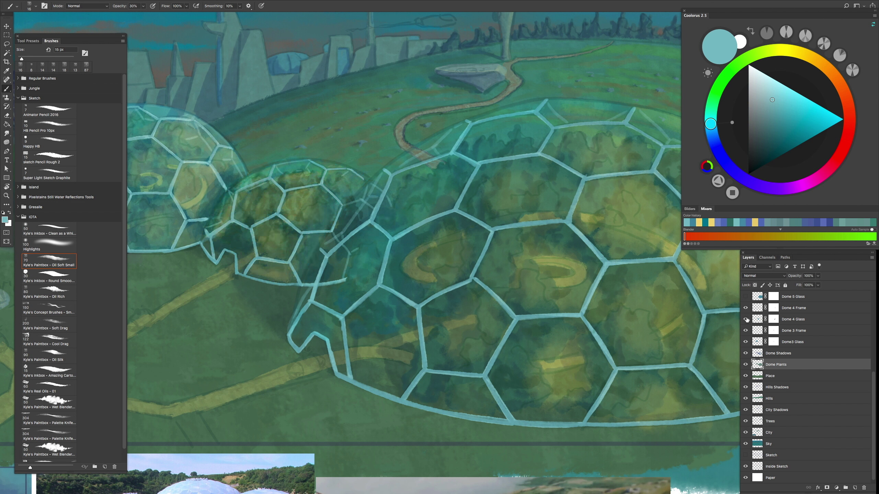
click(747, 319)
click(745, 297)
scroll(871, 338, up, 5)
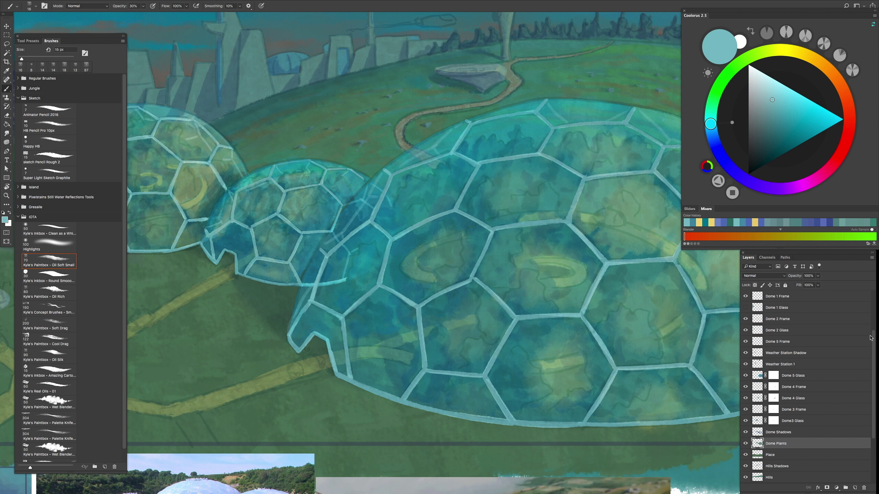
click(745, 376)
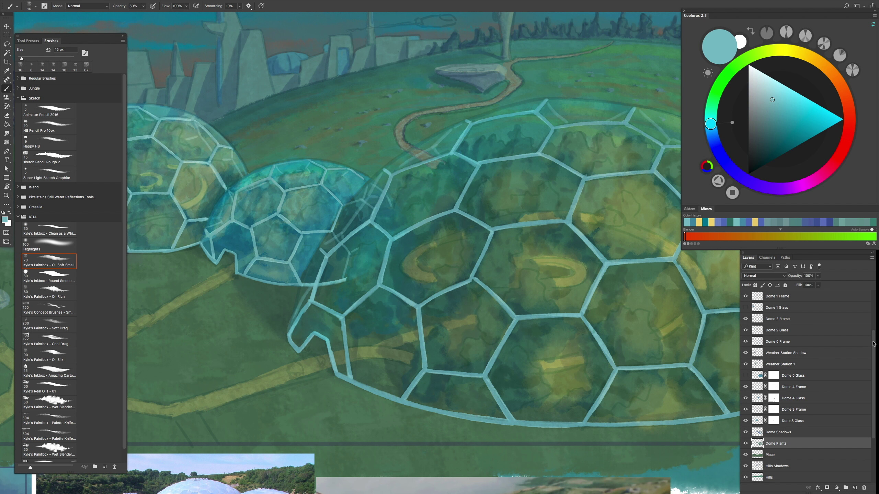
scroll(872, 344, up, 3)
Step: Sample a dark green and choose the Oil Rich brush at 49 px
alt+click(507, 248)
scroll(505, 253, up, 6)
drag(428, 266, 437, 272)
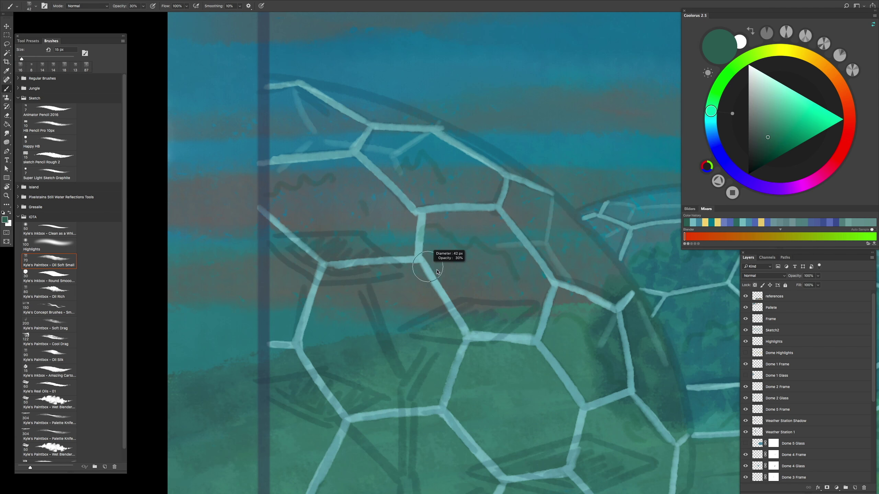
right_click(364, 194)
click(359, 225)
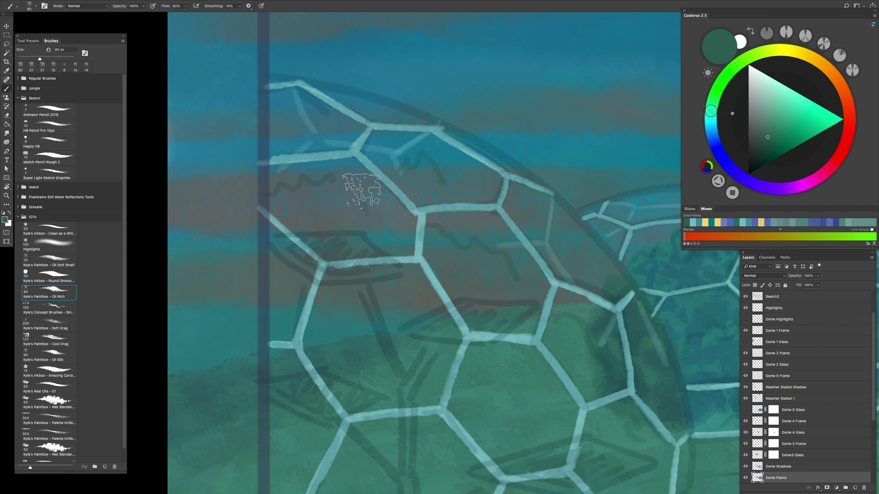
drag(362, 191, 351, 191)
Step: Paint dark green foliage throughout the left dome, enlarging the brush to 78 px
mouse_move(273, 201)
mouse_down()
mouse_move(317, 178)
mouse_move(370, 203)
mouse_move(417, 164)
mouse_move(431, 183)
mouse_up()
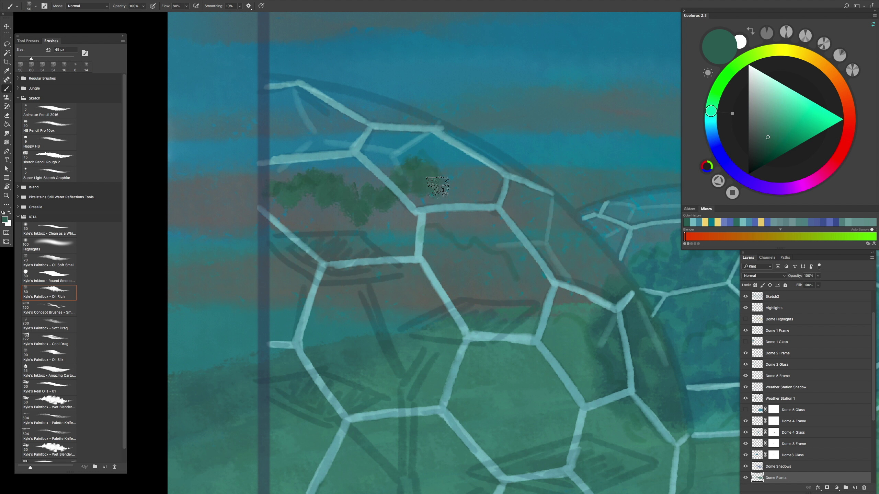
scroll(431, 183, down, 3)
mouse_move(294, 206)
mouse_down()
mouse_move(373, 245)
mouse_move(381, 273)
mouse_move(436, 299)
mouse_move(447, 351)
mouse_move(416, 367)
mouse_move(342, 291)
mouse_move(255, 225)
mouse_move(393, 215)
mouse_move(276, 201)
mouse_move(327, 246)
mouse_move(300, 150)
mouse_up()
scroll(373, 245, up, 2)
key(bracketright)
key(bracketright)
key(bracketright)
mouse_move(334, 308)
mouse_down()
mouse_move(260, 197)
mouse_move(365, 304)
mouse_move(472, 317)
mouse_move(409, 360)
mouse_move(346, 215)
mouse_up()
mouse_move(485, 183)
mouse_down()
mouse_move(329, 232)
mouse_move(180, 243)
mouse_up()
mouse_move(186, 116)
mouse_down()
mouse_move(312, 166)
mouse_move(304, 264)
mouse_move(323, 350)
mouse_move(361, 394)
mouse_move(589, 312)
mouse_move(606, 281)
mouse_move(519, 304)
mouse_move(466, 369)
mouse_up()
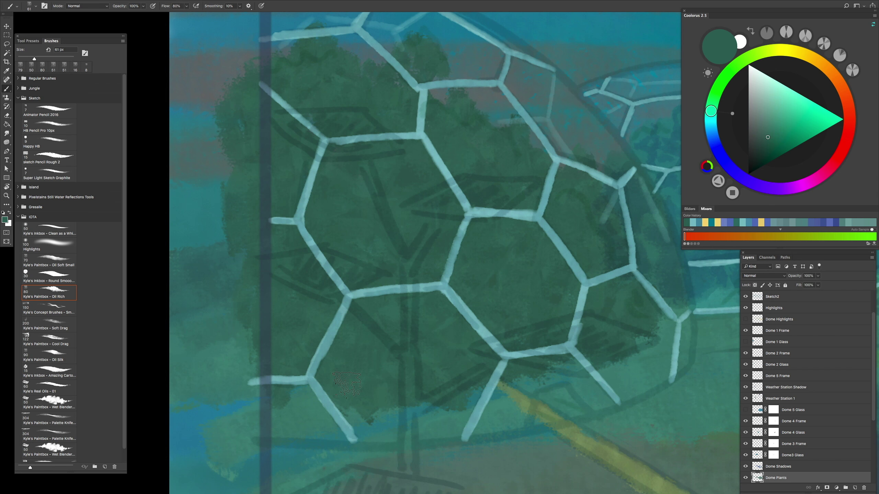
Step: Shrink the brush to 37 px, reframe the domes, and make Dome Shadows active
scroll(510, 380, right, 3)
scroll(511, 381, up, 2)
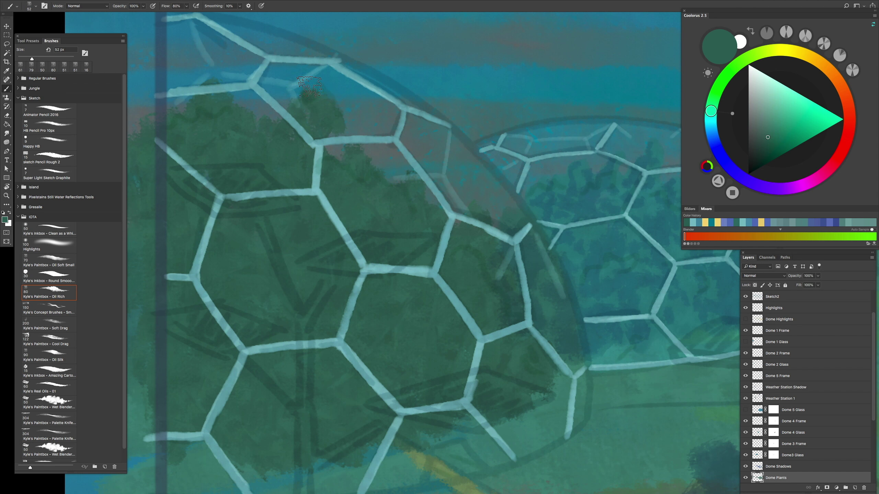
key(bracketleft)
key(bracketleft)
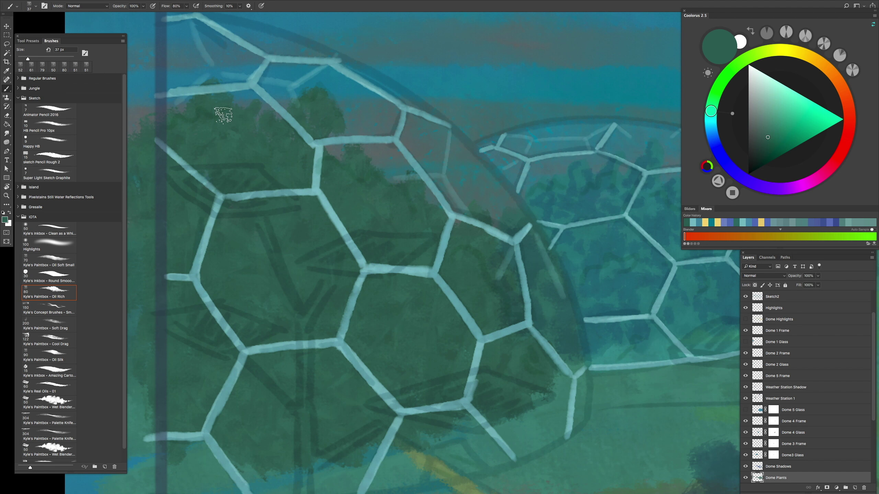
key(h)
mouse_move(260, 108)
mouse_down()
mouse_move(466, 240)
mouse_move(411, 314)
mouse_up()
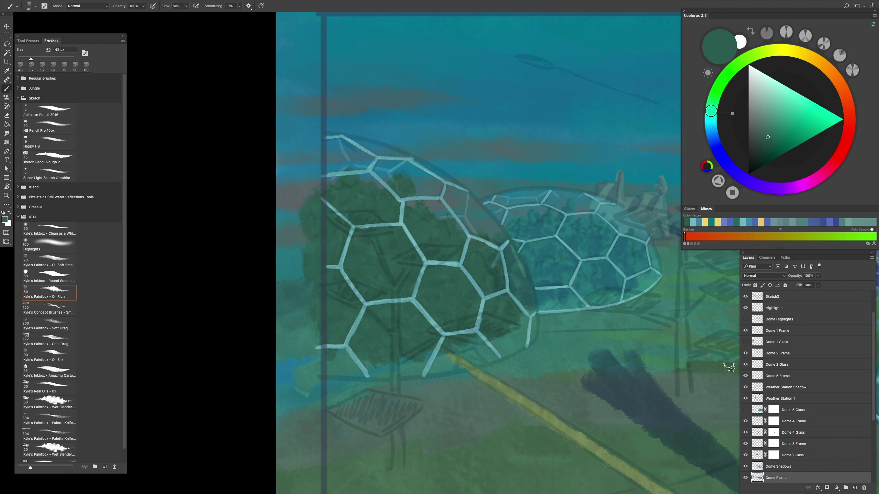
click(779, 466)
Step: Sample a blue and paint shadows on the trees inside the left dome at 35-44 px
drag(484, 243, 484, 381)
alt+click(610, 294)
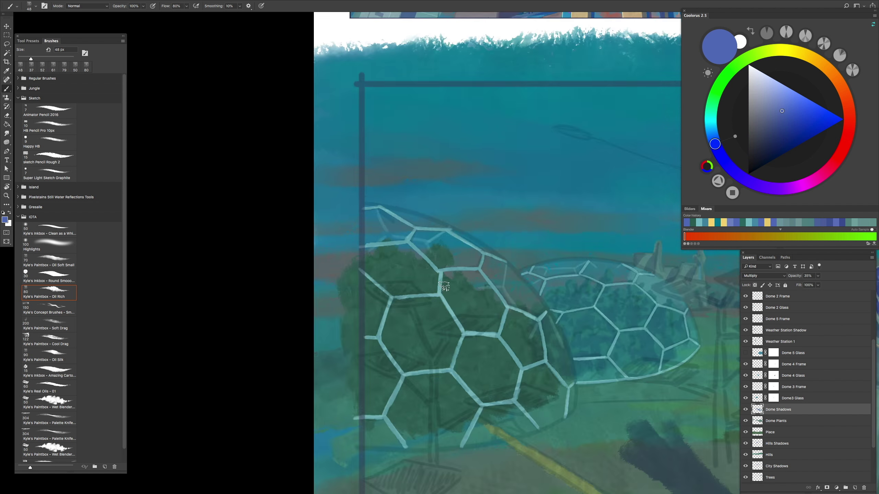
scroll(425, 102, up, 5)
scroll(424, 102, down, 3)
drag(401, 208, 388, 207)
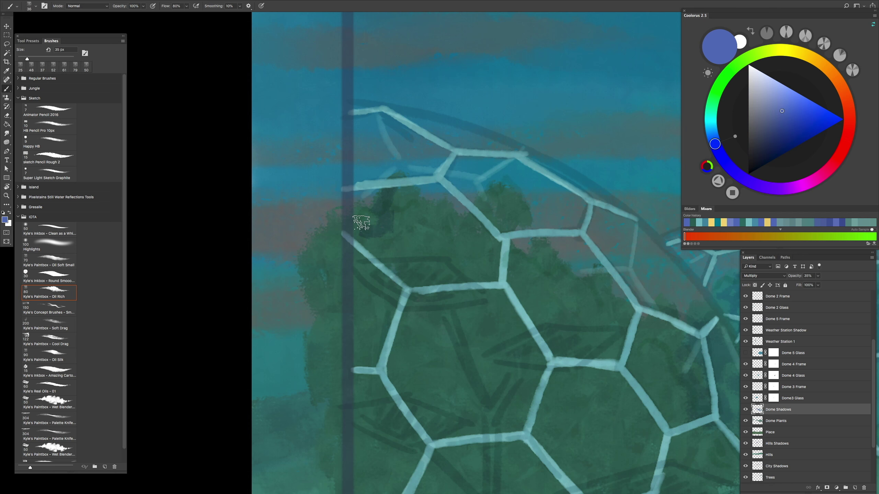
drag(465, 213, 442, 242)
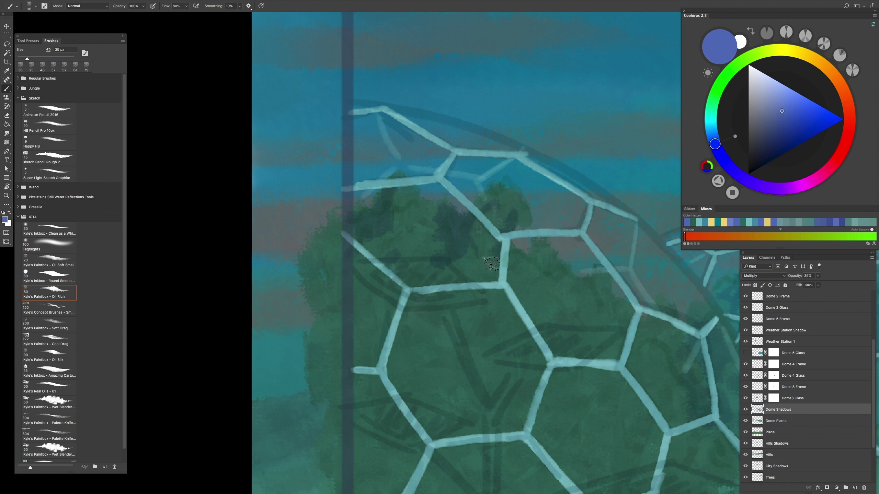
mouse_move(533, 275)
mouse_down()
mouse_move(478, 234)
mouse_move(454, 253)
mouse_up()
key(h)
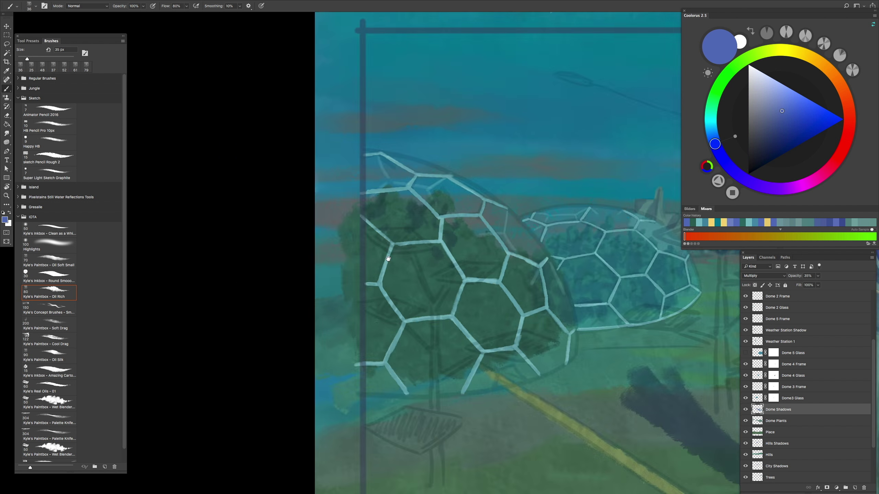
drag(365, 219, 375, 220)
key(h)
mouse_move(419, 349)
mouse_down()
mouse_move(477, 242)
mouse_move(546, 245)
mouse_move(546, 282)
mouse_move(545, 219)
mouse_move(512, 236)
mouse_up()
mouse_move(504, 163)
mouse_down()
mouse_move(514, 141)
mouse_move(447, 205)
mouse_up()
Step: Review the whole painting, then paint a yellow-olive stroke along the path
key(super+minus)
key(Tab)
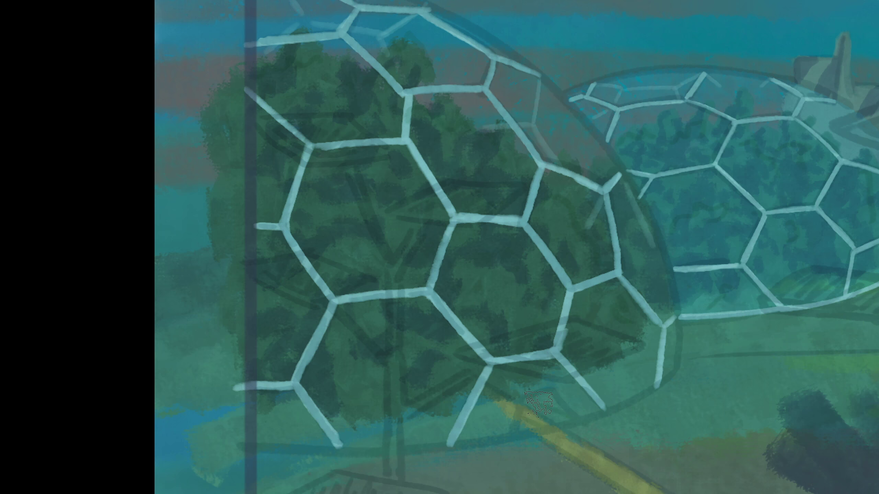
key(Tab)
key(super+plus)
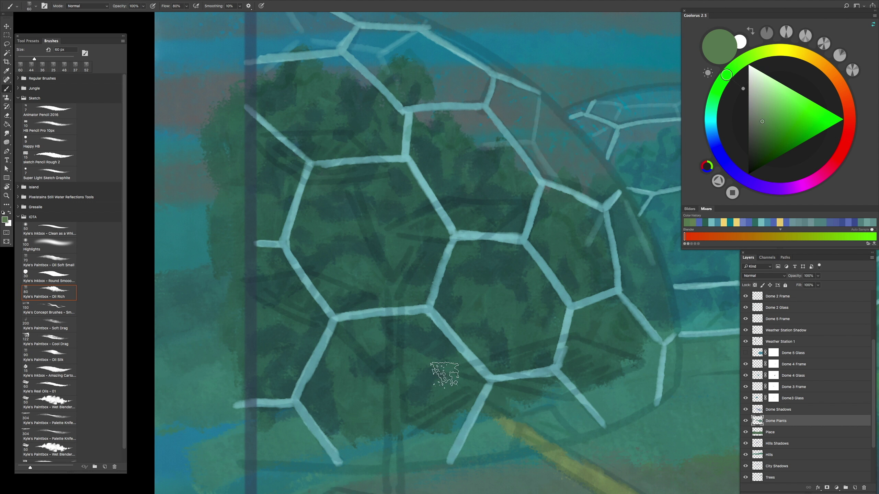
mouse_move(431, 360)
mouse_down()
mouse_move(496, 412)
mouse_move(526, 423)
mouse_move(509, 427)
mouse_move(524, 441)
mouse_up()
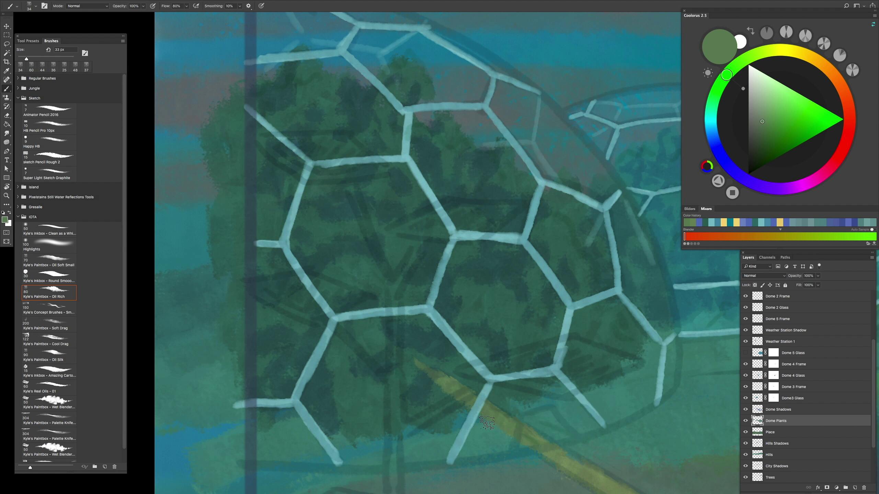
Step: Sample a dark teal-green, brush a shadow under the dome, then select Dome 1 Frame
alt+click(426, 377)
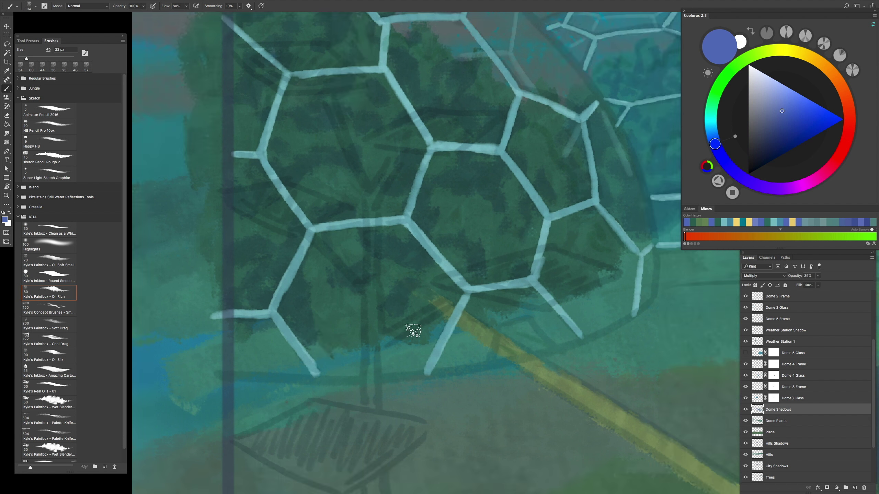
scroll(413, 330, up, 2)
scroll(413, 331, left, 2)
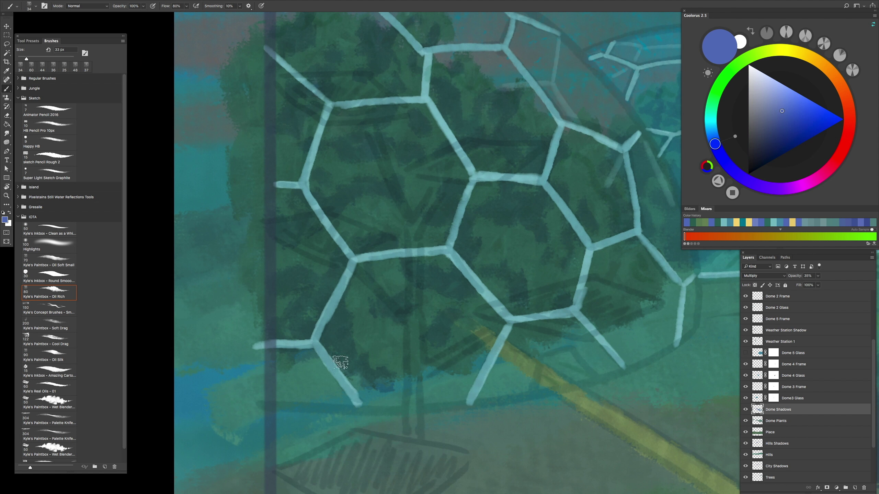
scroll(447, 387, down, 4)
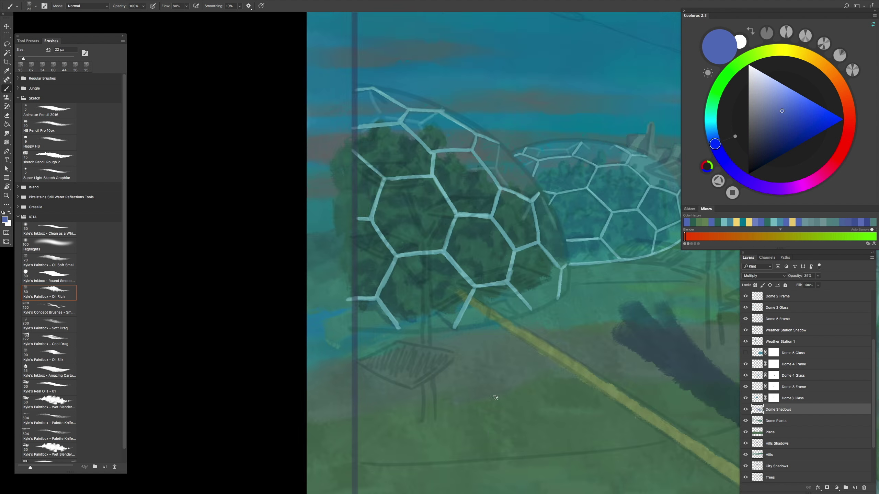
scroll(407, 403, up, 4)
drag(407, 403, 479, 435)
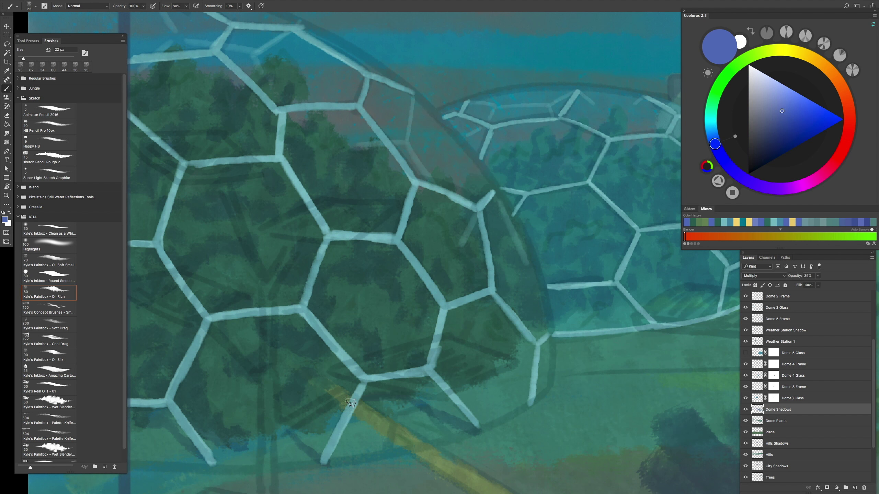
key(ctrl+shift+z)
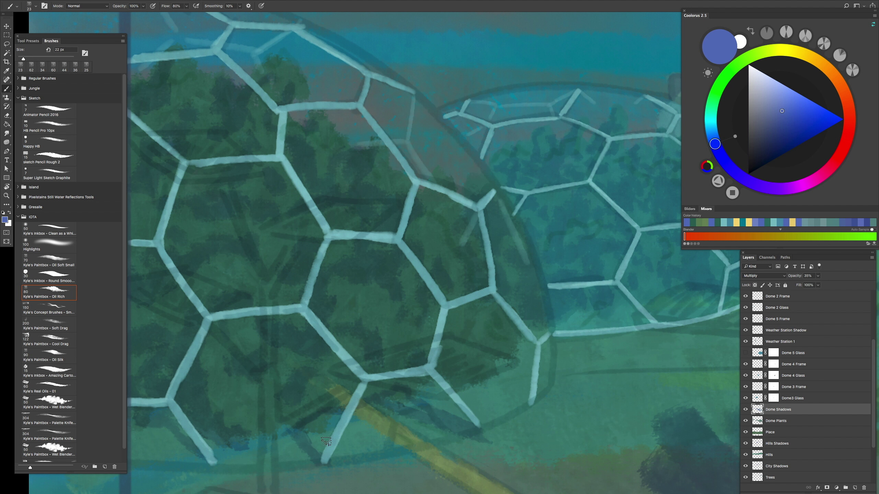
scroll(295, 459, up, 5)
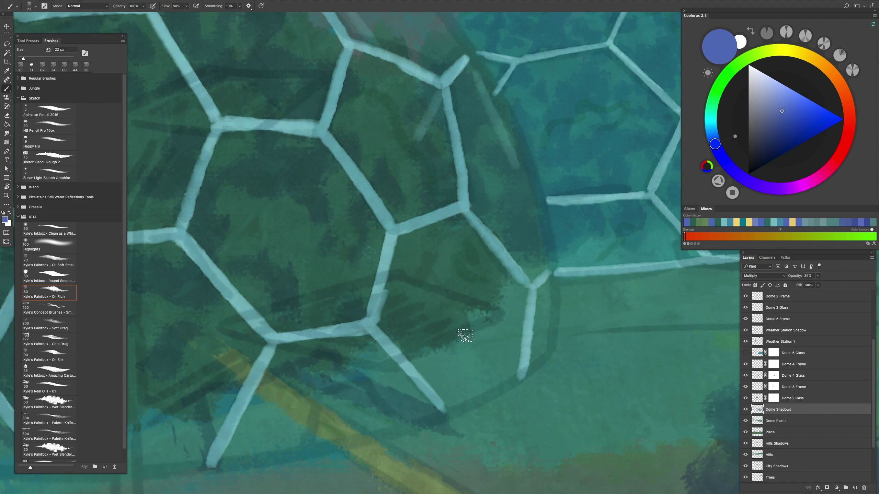
scroll(529, 322, down, 5)
scroll(534, 300, up, 5)
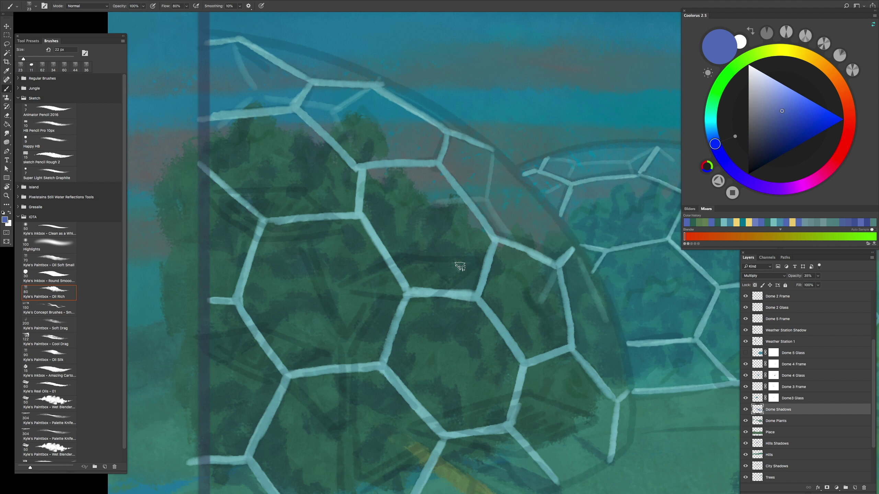
scroll(495, 368, down, 3)
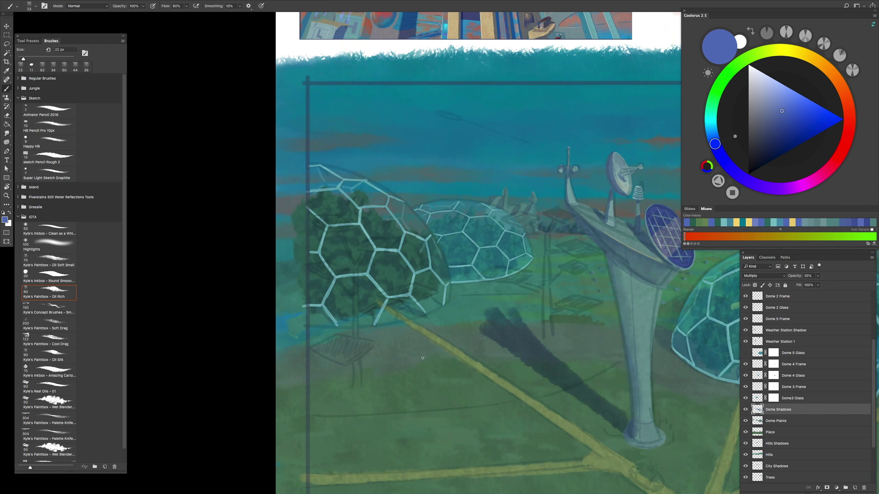
ctrl+click(629, 281)
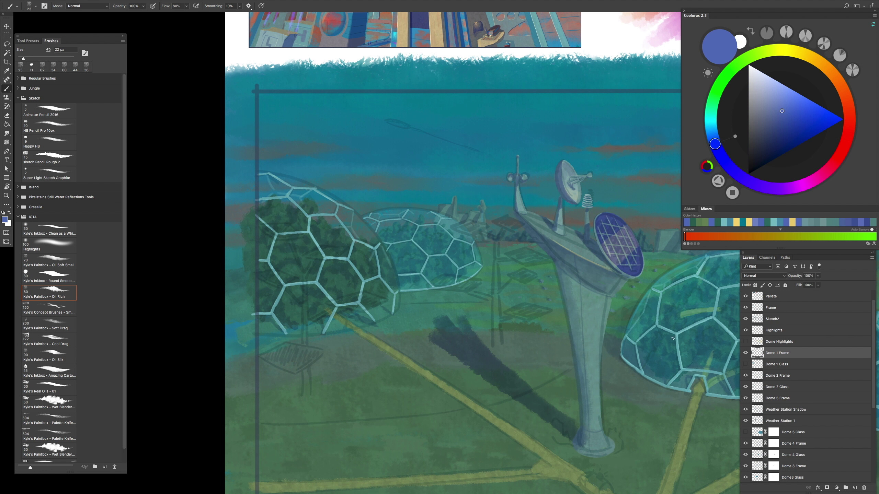
Step: Pick a light cyan and paint new frame struts along the dome's base and edge
scroll(629, 281, up, 3)
scroll(629, 280, down, 4)
alt+click(447, 244)
scroll(446, 244, up, 4)
mouse_move(447, 244)
mouse_down()
mouse_move(324, 327)
mouse_move(146, 251)
mouse_up()
key(comma)
key(comma)
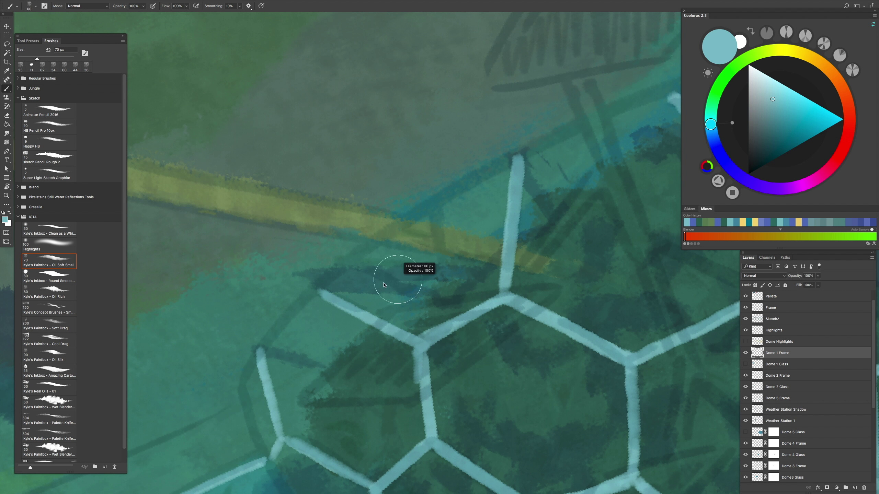
scroll(447, 227, up, 3)
mouse_move(476, 207)
mouse_down()
mouse_move(415, 251)
mouse_move(362, 334)
mouse_move(401, 382)
mouse_move(484, 229)
mouse_move(356, 433)
mouse_move(356, 276)
mouse_up()
mouse_move(346, 282)
mouse_down()
mouse_move(394, 317)
mouse_move(405, 315)
mouse_up()
key(ctrl+z)
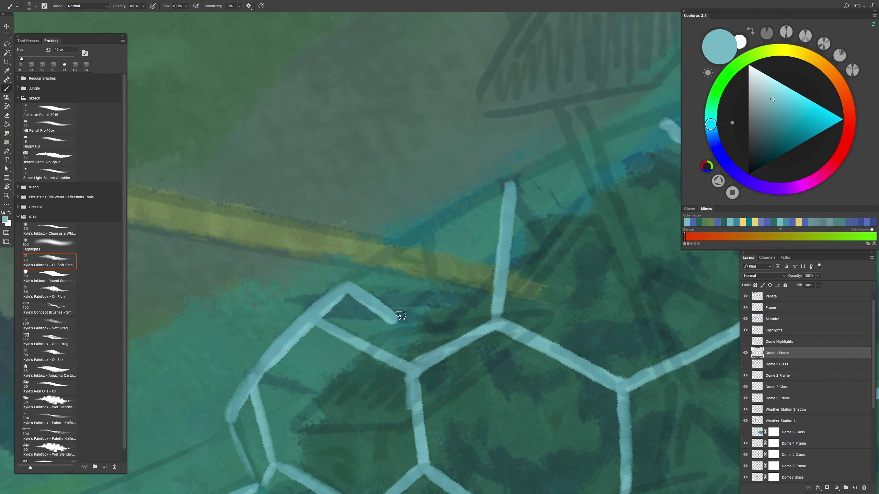
mouse_move(425, 231)
mouse_down()
mouse_move(554, 160)
mouse_move(440, 225)
mouse_up()
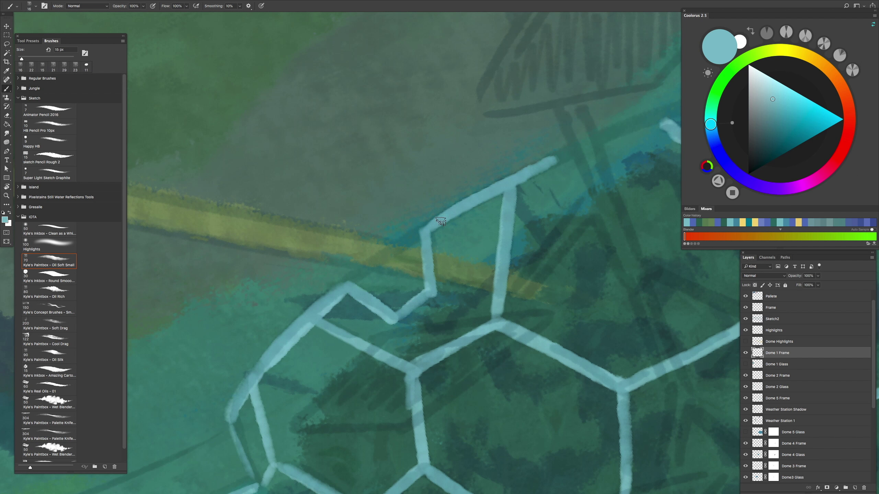
mouse_move(488, 196)
mouse_down()
mouse_move(349, 237)
mouse_move(402, 275)
mouse_move(422, 181)
mouse_move(492, 346)
mouse_up()
Step: On the Dome Shadows layer, paint a dark shadow over the dome base
scroll(806, 381, down, 3)
click(779, 375)
scroll(627, 115, down, 5)
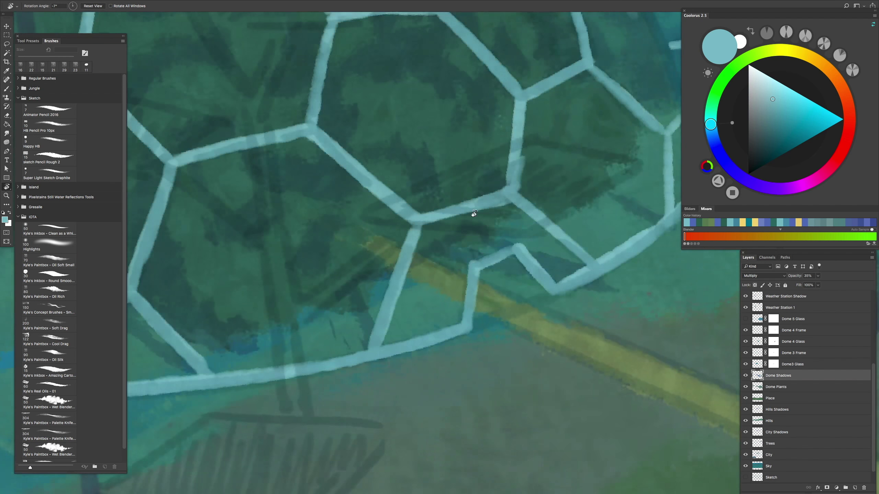
key(b)
scroll(627, 116, down, 3)
scroll(295, 338, up, 6)
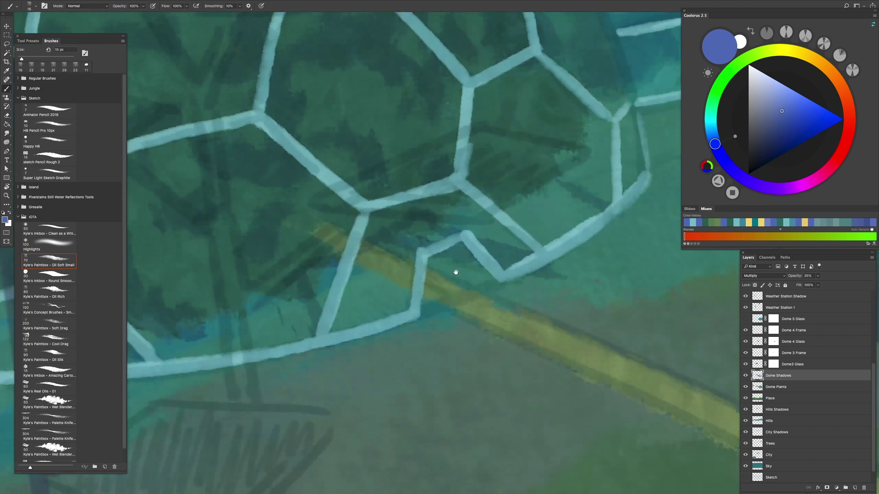
scroll(455, 271, down, 4)
scroll(408, 311, up, 8)
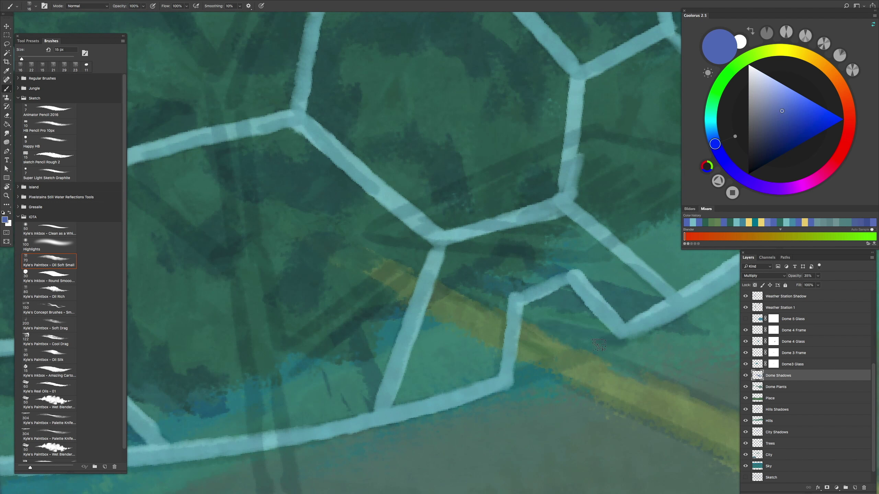
mouse_move(463, 352)
mouse_down()
mouse_move(473, 367)
mouse_move(513, 374)
mouse_move(510, 398)
mouse_up()
scroll(487, 370, down, 8)
scroll(511, 398, up, 3)
scroll(510, 409, down, 3)
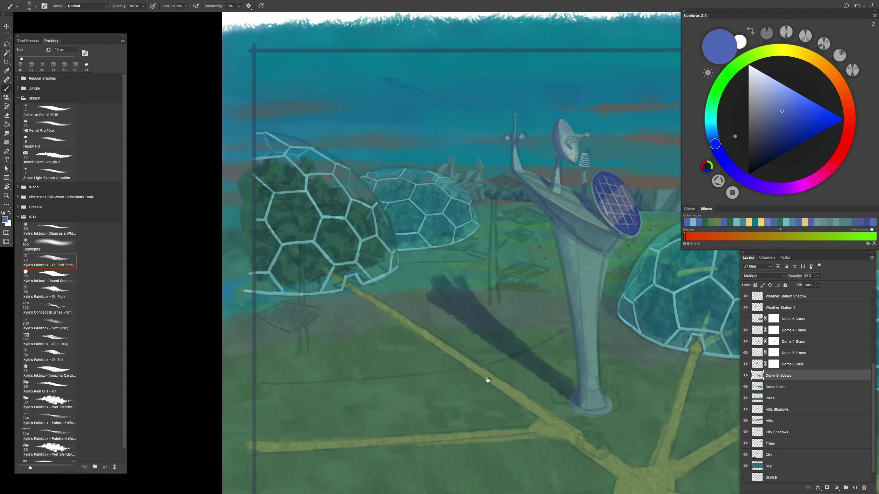
scroll(509, 426, up, 2)
scroll(533, 422, down, 3)
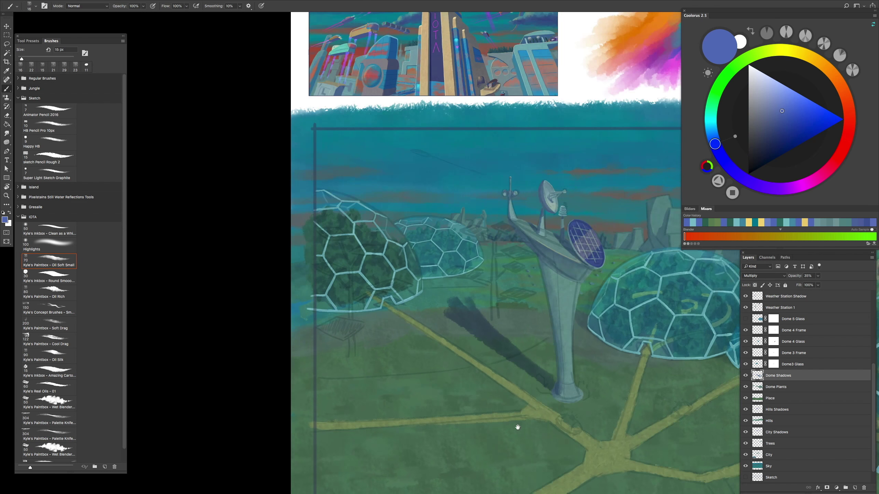
drag(516, 424, 510, 404)
scroll(526, 410, down, 4)
scroll(517, 398, up, 5)
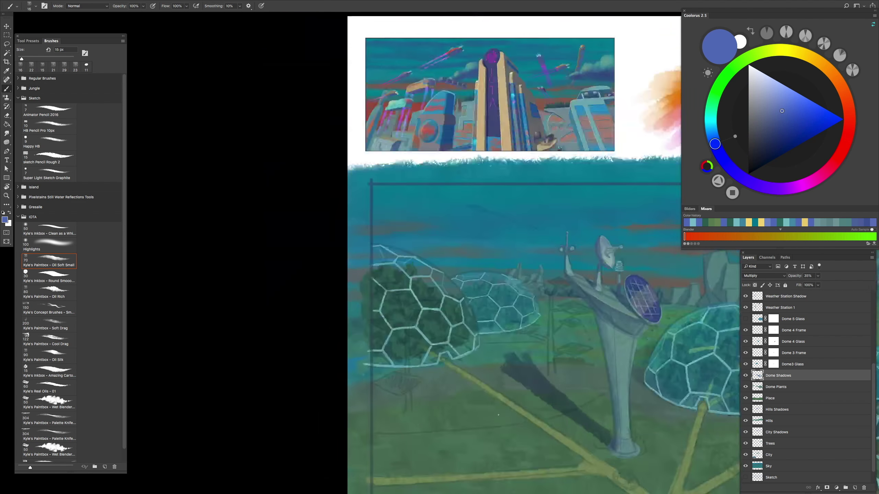
scroll(517, 395, up, 4)
scroll(519, 398, down, 5)
scroll(526, 407, up, 4)
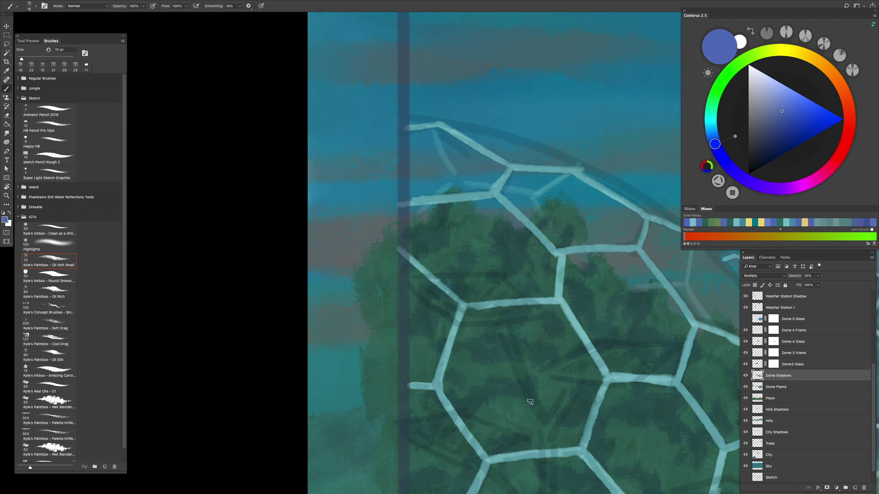
scroll(681, 409, down, 2)
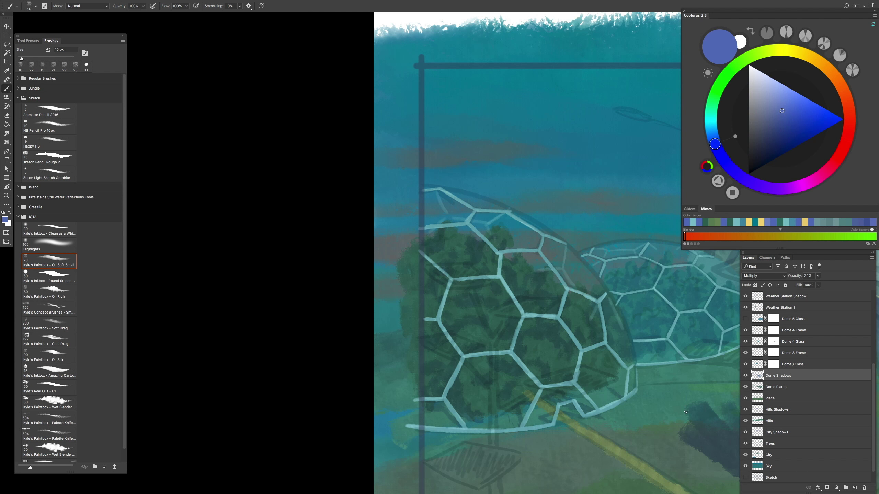
scroll(686, 412, up, 3)
scroll(796, 381, up, 3)
Step: On Dome 1 Frame, erase the crooked top struts and repaint one joined teal diagonal-horizontal strut
click(794, 320)
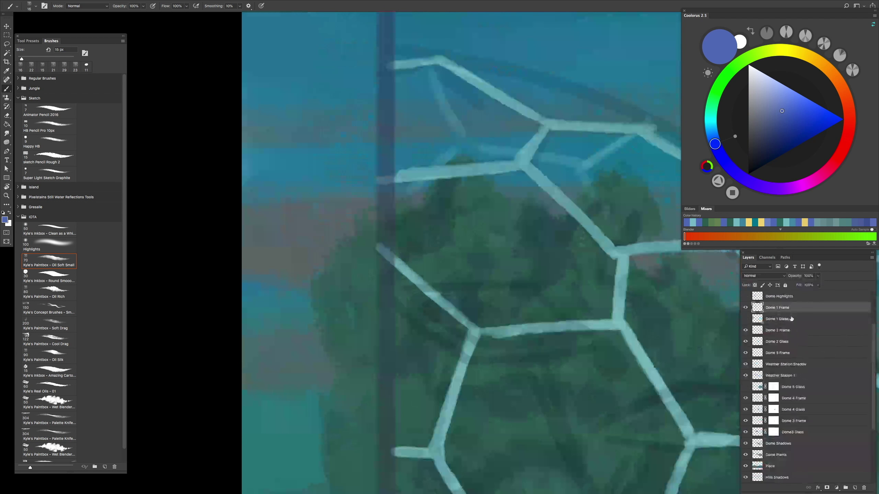
click(793, 307)
scroll(452, 477, down, 2)
key(e)
mouse_move(366, 243)
mouse_down()
mouse_move(349, 231)
mouse_move(429, 312)
mouse_move(557, 306)
mouse_up()
key(b)
alt+click(410, 281)
mouse_move(351, 229)
mouse_down()
mouse_move(426, 294)
mouse_move(553, 305)
mouse_up()
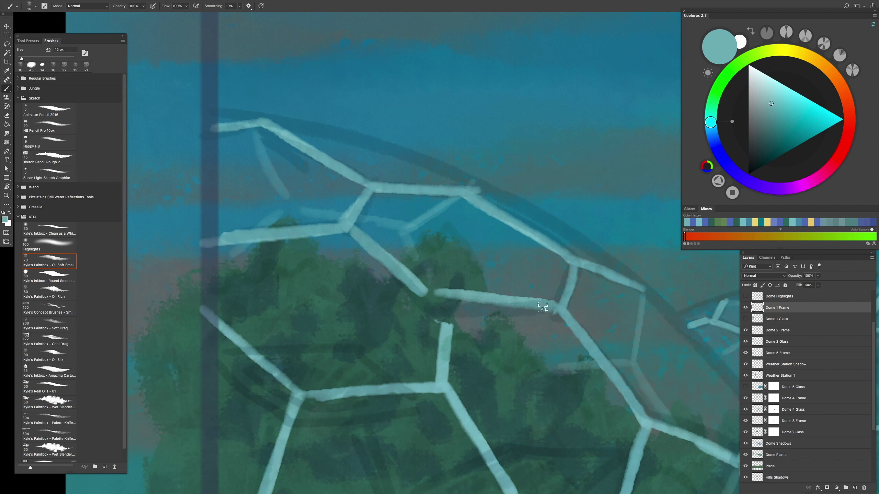
key(ctrl+z)
key(ctrl+z)
mouse_move(351, 230)
mouse_down()
mouse_move(447, 294)
mouse_move(561, 300)
mouse_up()
Step: At full brush opacity, paint the missing base struts and a brighter, more solid diagonal strut
scroll(536, 310, down, 5)
scroll(537, 310, right, 2)
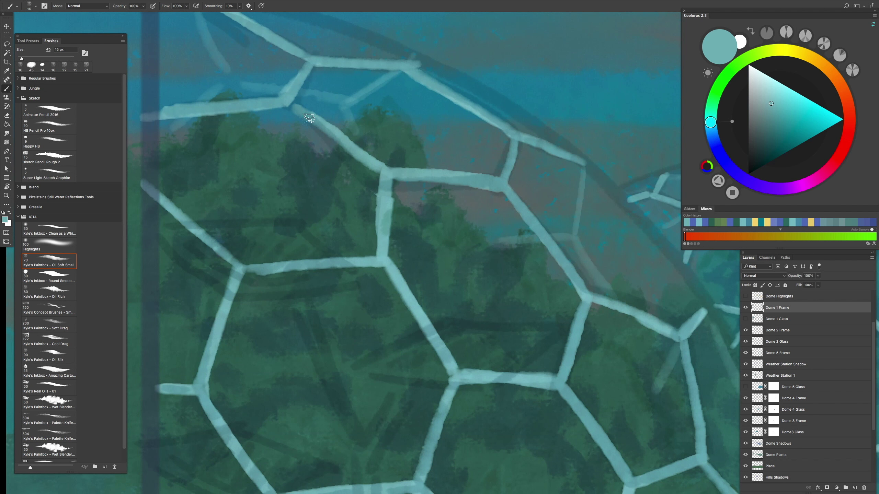
scroll(387, 255, down, 5)
scroll(387, 255, up, 5)
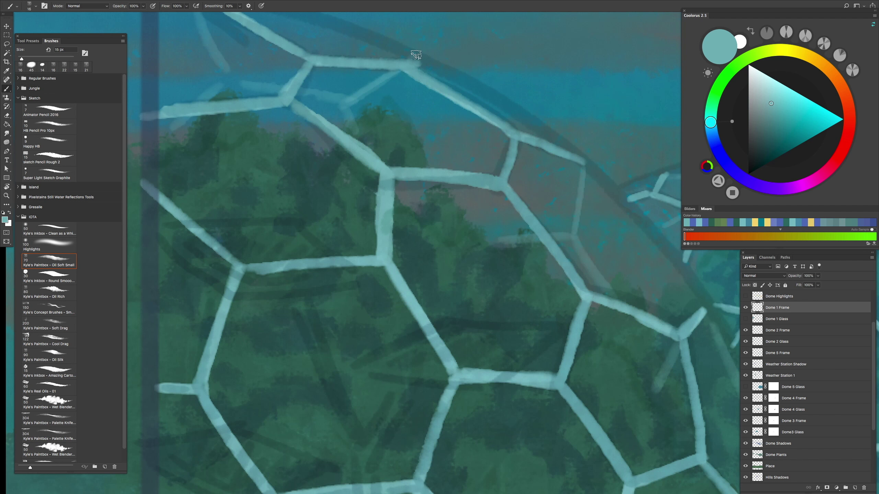
scroll(387, 255, down, 6)
scroll(466, 273, up, 3)
scroll(465, 274, up, 3)
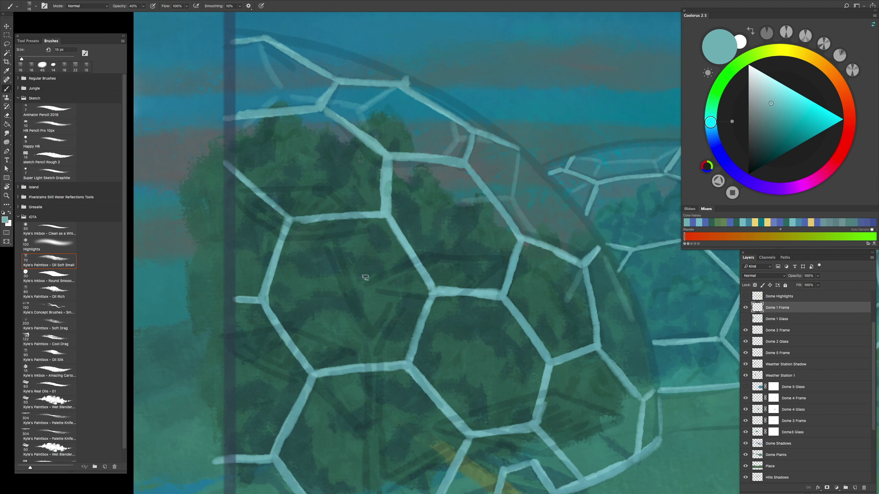
scroll(365, 278, down, 5)
scroll(383, 265, up, 3)
key(f)
click(532, 4)
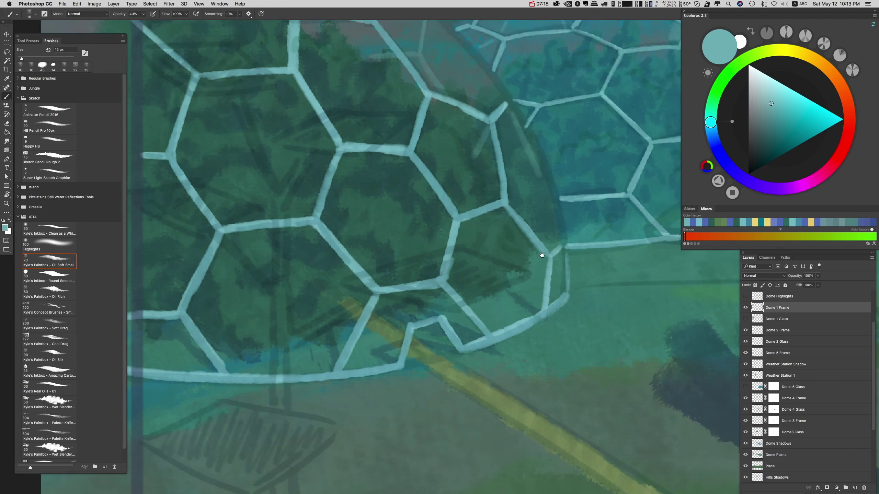
scroll(542, 254, up, 3)
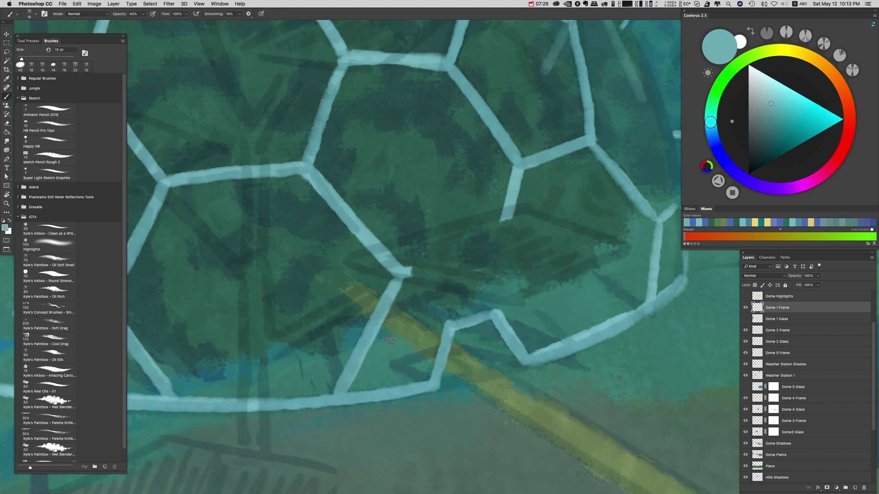
click(49, 259)
mouse_move(412, 272)
mouse_down()
mouse_move(493, 247)
mouse_move(574, 333)
mouse_up()
key(super+z)
drag(500, 248, 576, 333)
key(super+z)
drag(500, 247, 576, 333)
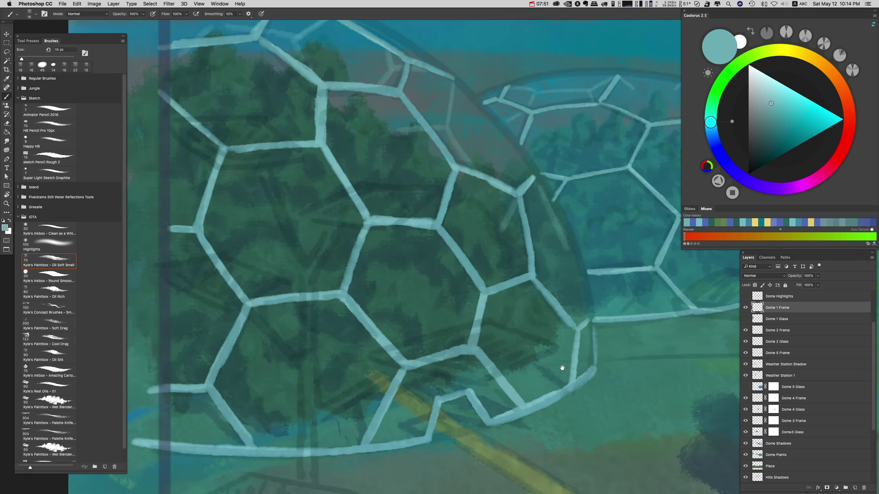
Step: Show Dome 1 Glass and brush olive into the central, upper and large left hexagons
drag(562, 367, 632, 356)
click(745, 319)
click(791, 320)
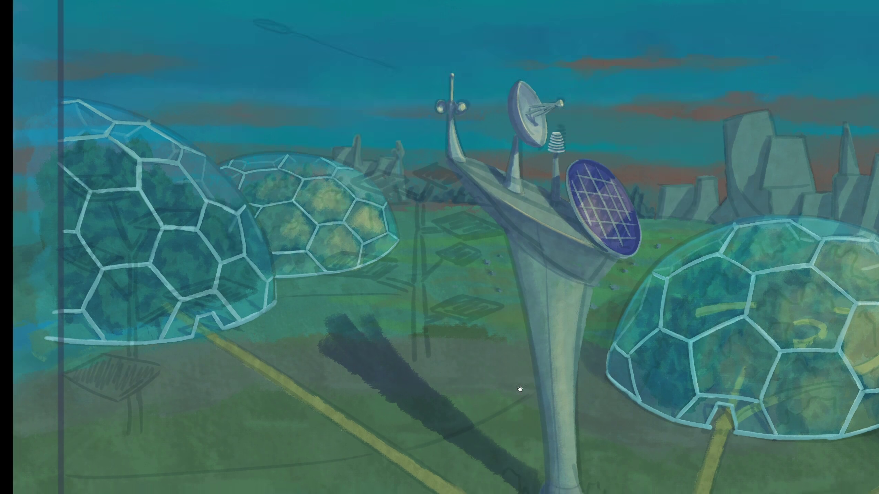
scroll(414, 386, up, 5)
mouse_move(391, 319)
mouse_down()
mouse_move(428, 306)
mouse_move(484, 373)
mouse_move(491, 275)
mouse_move(543, 327)
mouse_up()
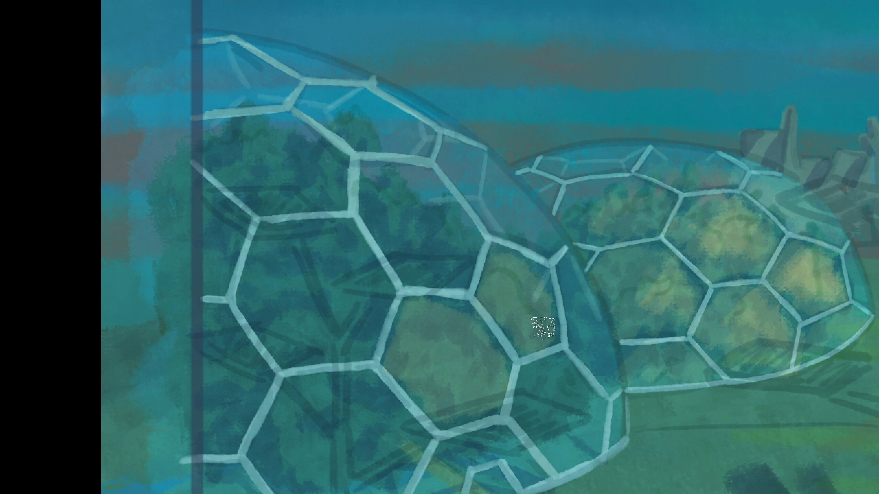
drag(367, 171, 386, 243)
drag(387, 243, 463, 243)
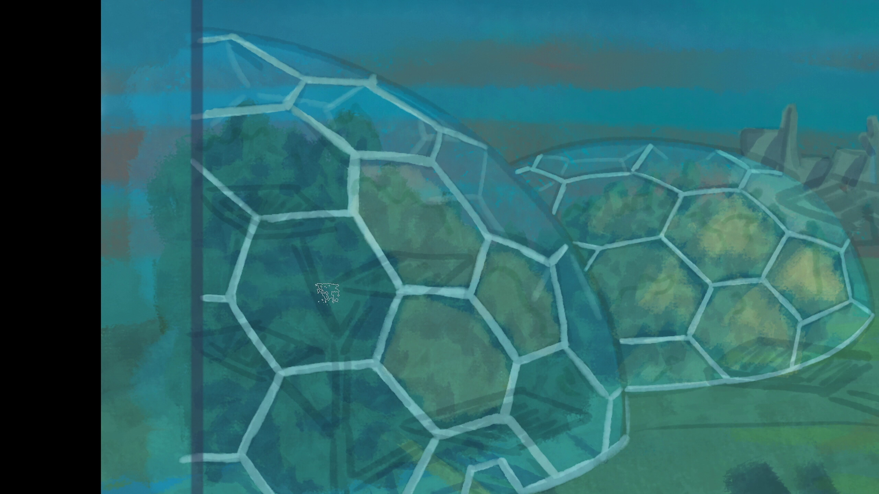
mouse_move(327, 292)
mouse_down()
mouse_move(320, 241)
mouse_move(363, 346)
mouse_up()
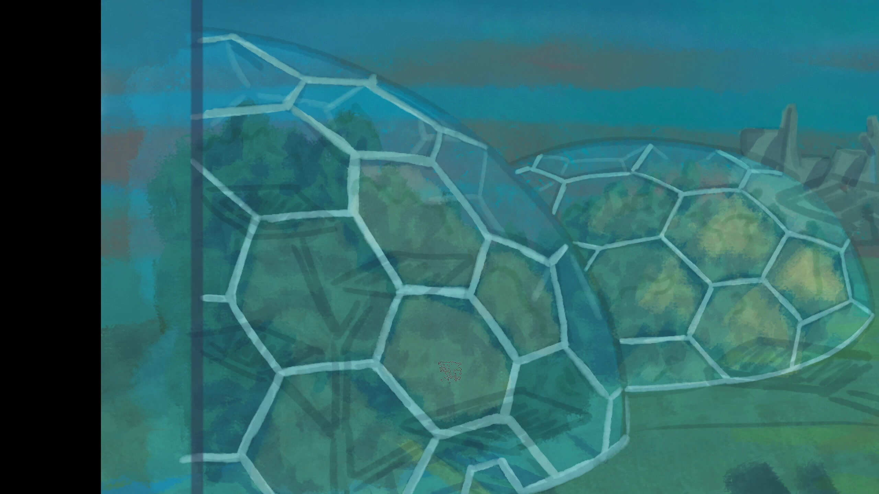
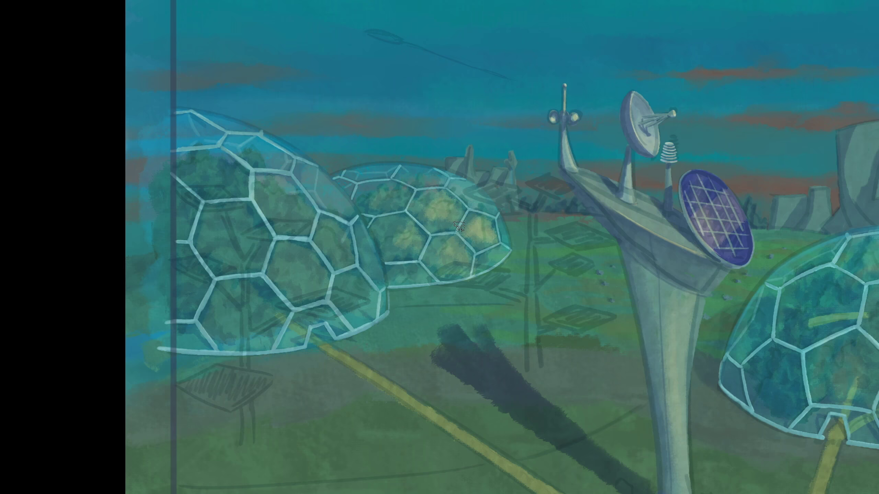
Step: Paint yellowish plant tones into a hexagon cell of the left glass dome
mouse_move(298, 260)
mouse_down()
mouse_move(307, 314)
mouse_move(305, 246)
mouse_move(317, 289)
mouse_up()
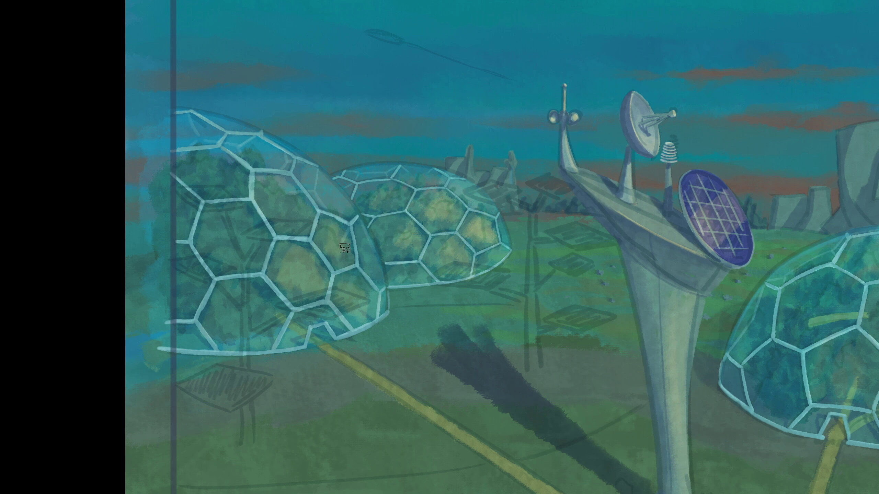
key(ctrl+minus)
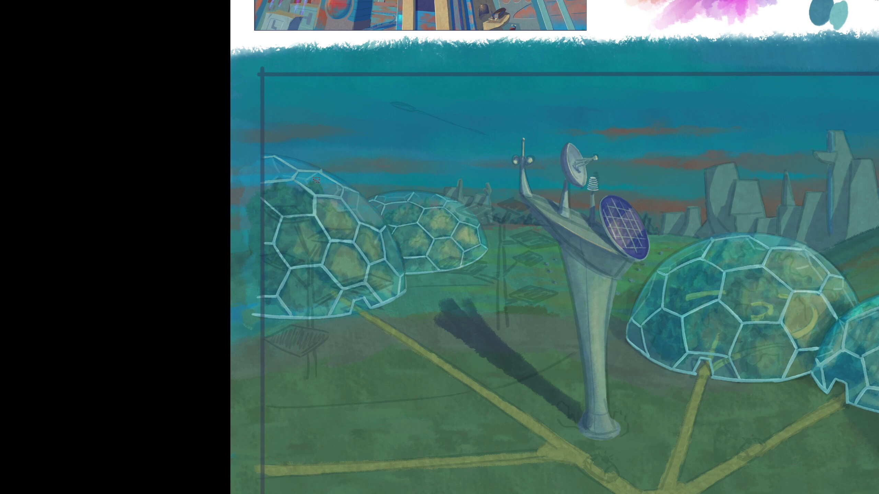
key(ctrl+plus)
key(Tab)
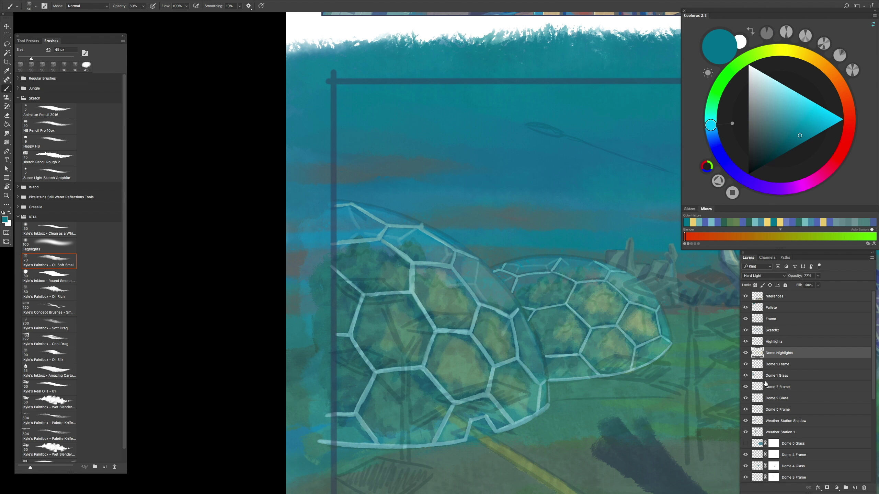
Step: Select the left dome's glass and sample a lighter teal from the painting
ctrl+click(757, 376)
drag(245, 379, 381, 243)
key(ctrl+plus)
key(ctrl+plus)
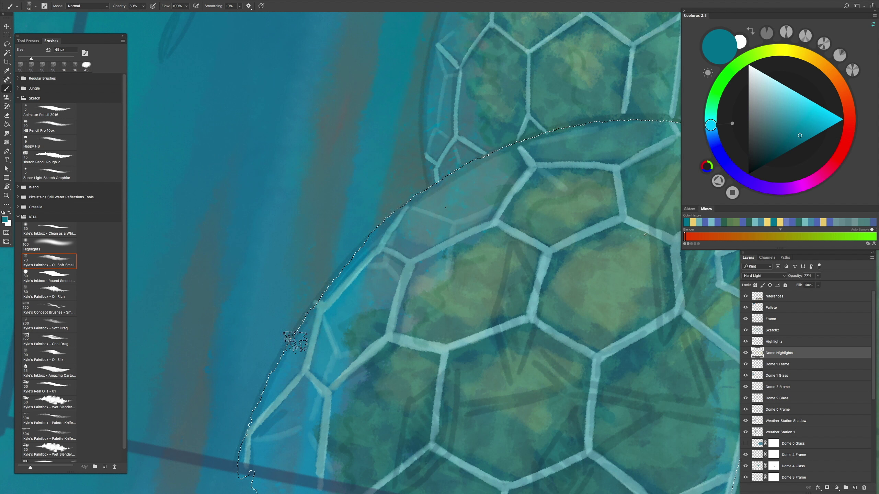
alt+click(462, 191)
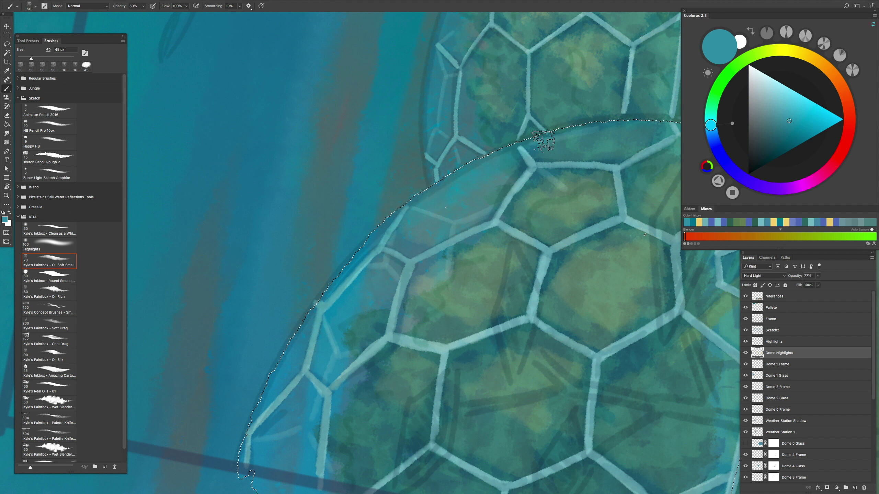
drag(430, 189, 402, 269)
key(ctrl+minus)
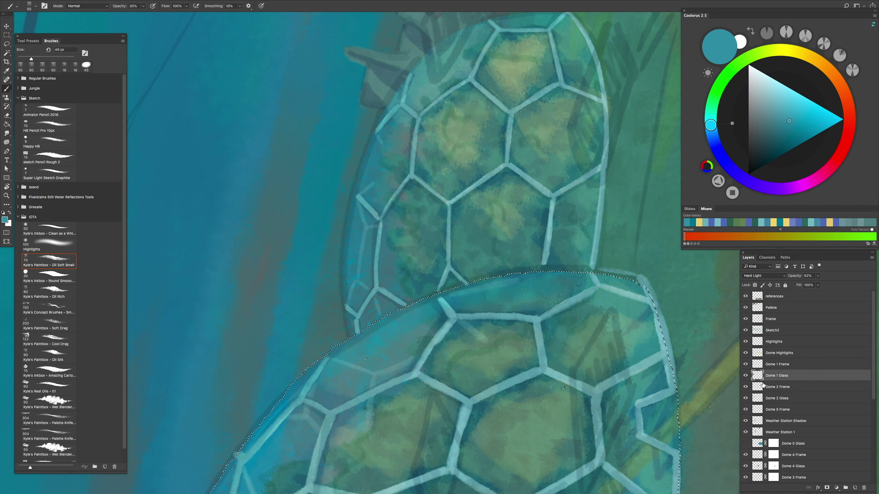
Step: Move down to the next dome layer, switch to the Lasso, and rotate the view back upright
key(alt+bracketleft)
key(alt+bracketleft)
key(alt+bracketleft)
key(alt+bracketleft)
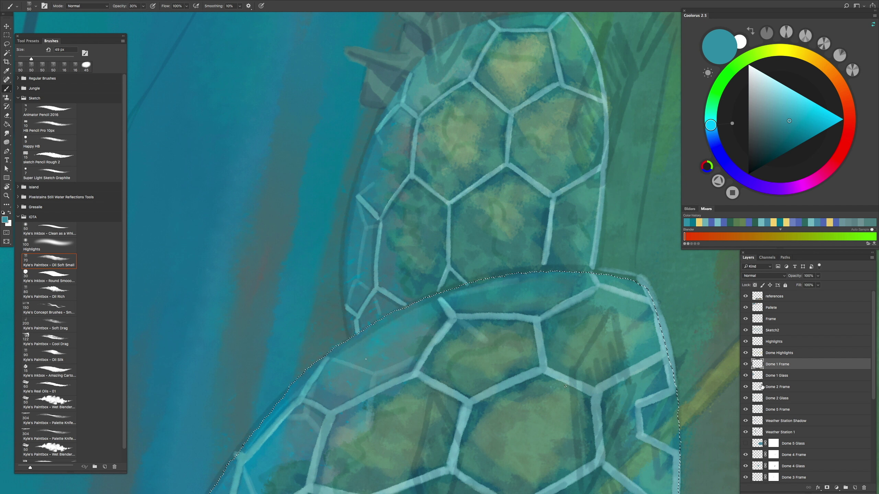
mouse_move(370, 155)
mouse_down()
mouse_move(382, 39)
mouse_move(447, 305)
mouse_up()
key(l)
key(r)
mouse_move(451, 345)
mouse_down()
mouse_move(312, 353)
mouse_move(364, 337)
mouse_up()
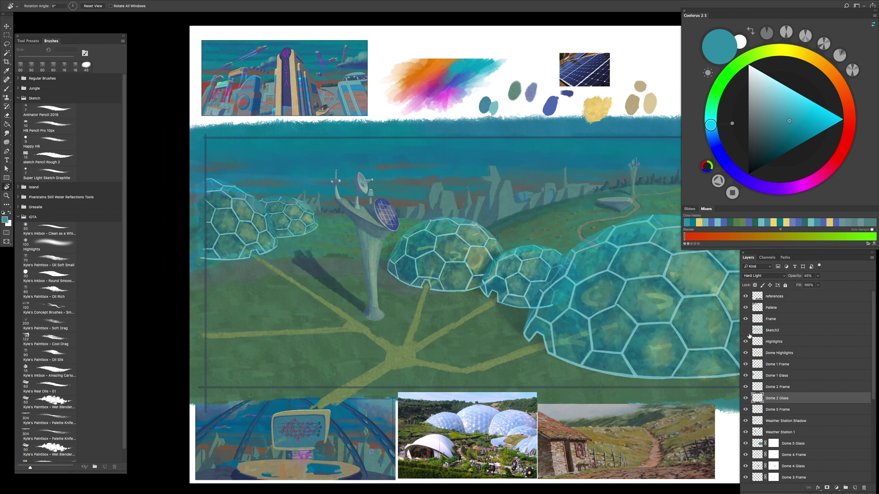
Step: Paint dark blue and dark teal shadow strokes across the distant city silhouette
key(Tab)
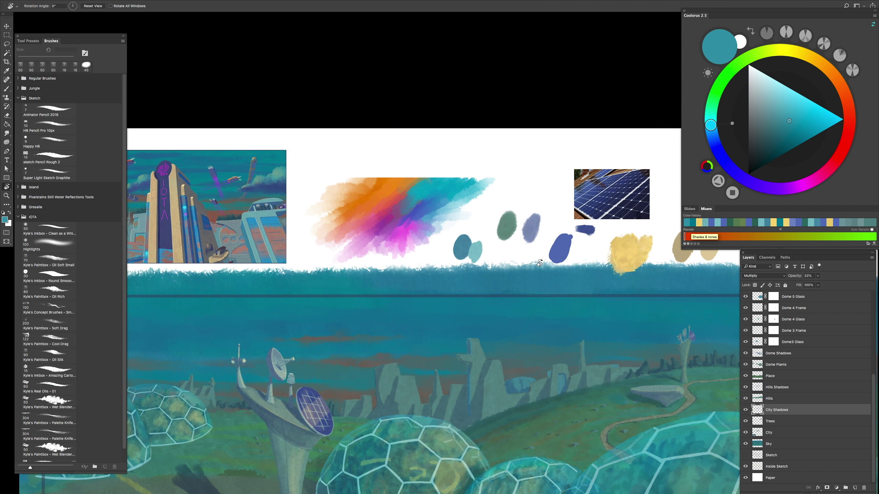
alt+click(560, 255)
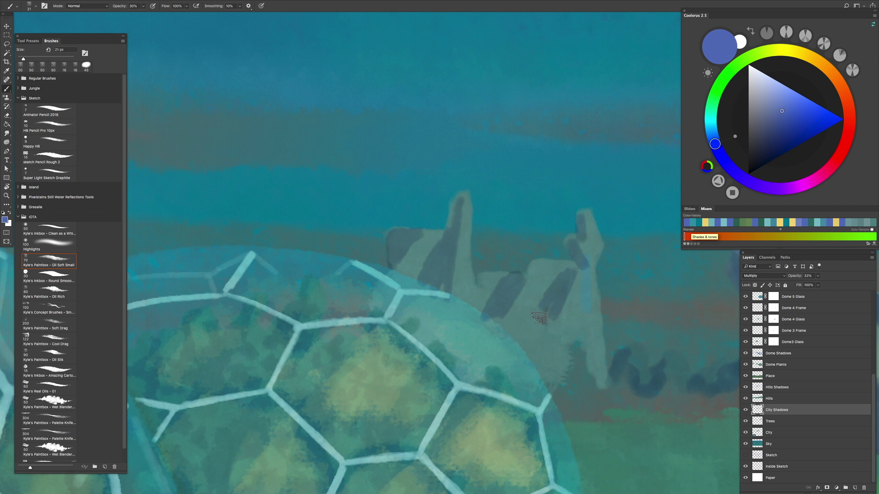
drag(528, 347, 550, 305)
drag(472, 362, 495, 309)
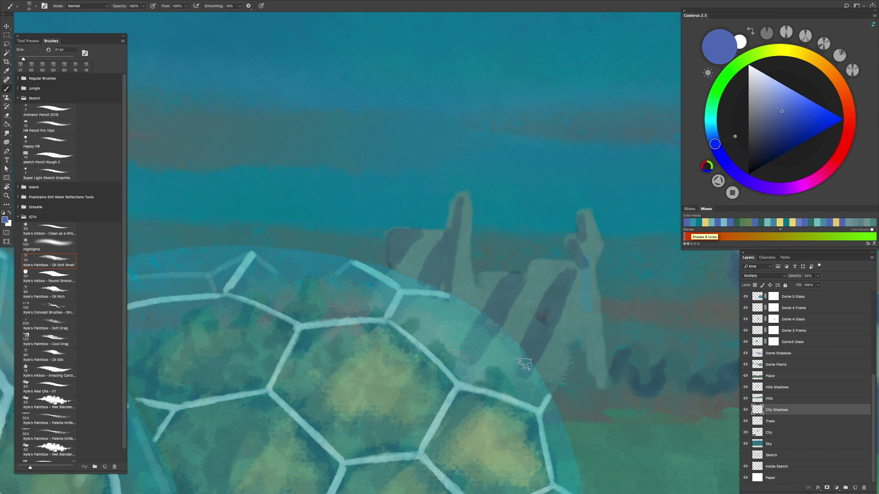
scroll(423, 310, down, 3)
click(764, 421)
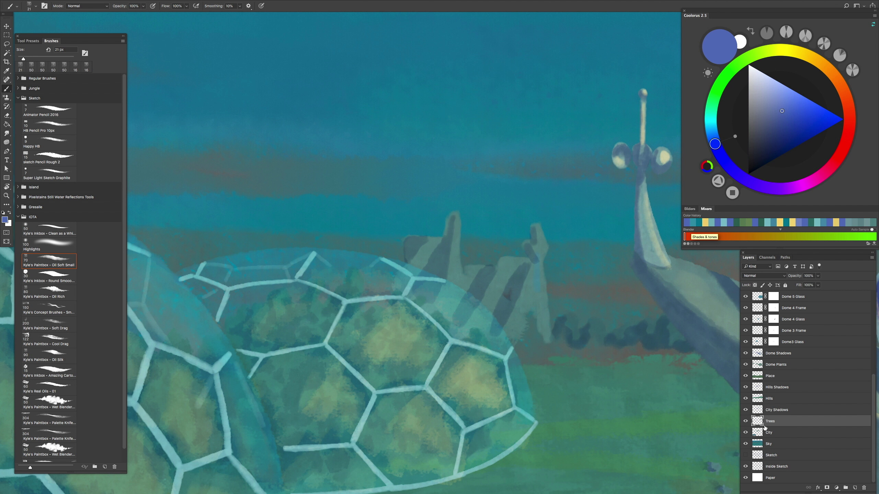
alt+click(572, 326)
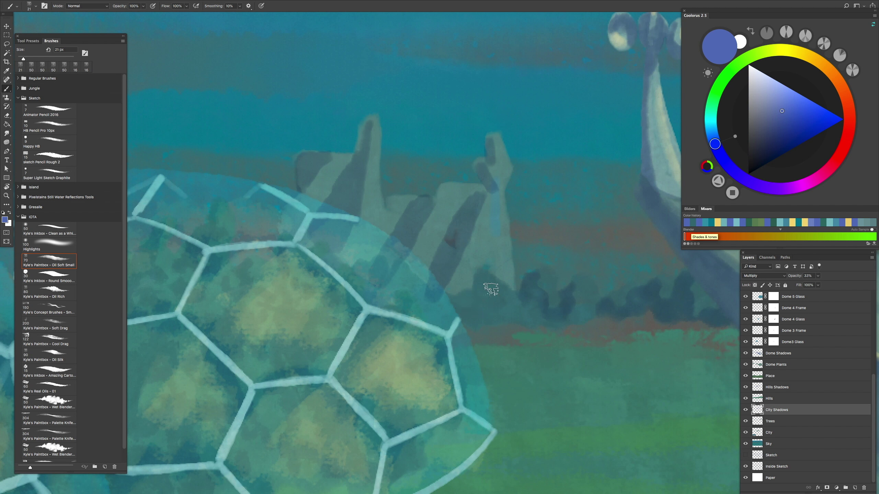
mouse_move(495, 287)
mouse_down()
mouse_move(478, 277)
mouse_move(454, 305)
mouse_up()
scroll(446, 312, down, 2)
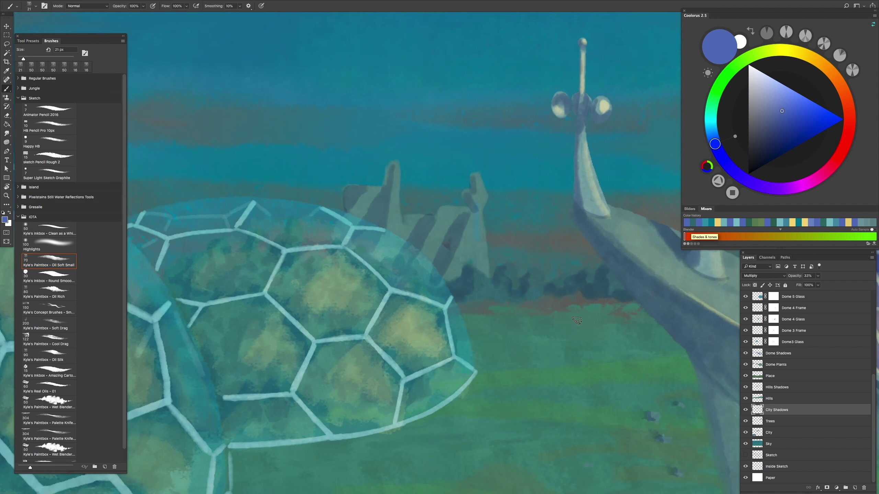
Step: On the Hills layer, repaint the hilltop grass in richer greens with a larger oil brush
click(760, 401)
alt+click(477, 310)
drag(564, 346, 412, 286)
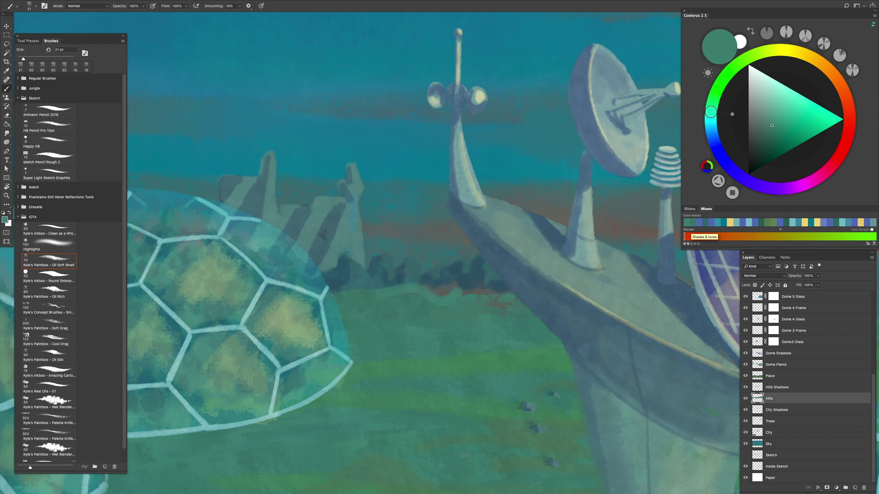
key(period)
key(period)
mouse_move(447, 337)
mouse_down()
mouse_move(418, 285)
mouse_move(481, 294)
mouse_move(450, 308)
mouse_move(454, 293)
mouse_up()
alt+click(460, 382)
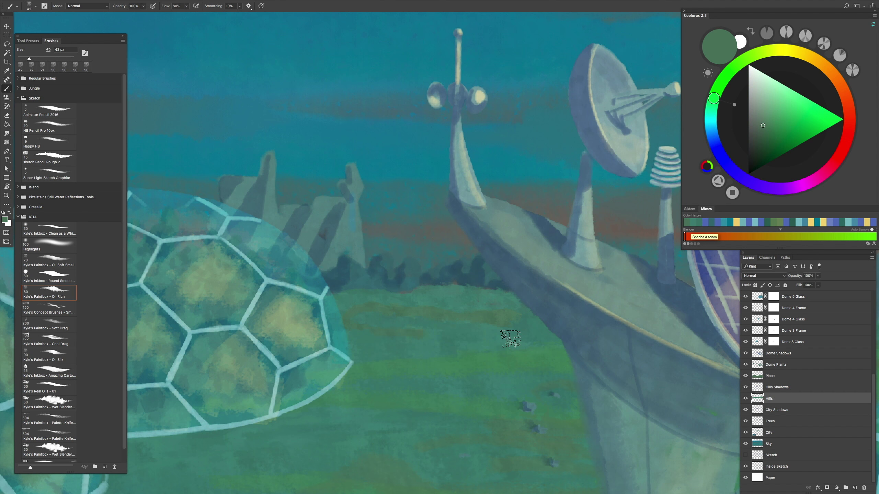
key(ctrl+minus)
alt+click(450, 287)
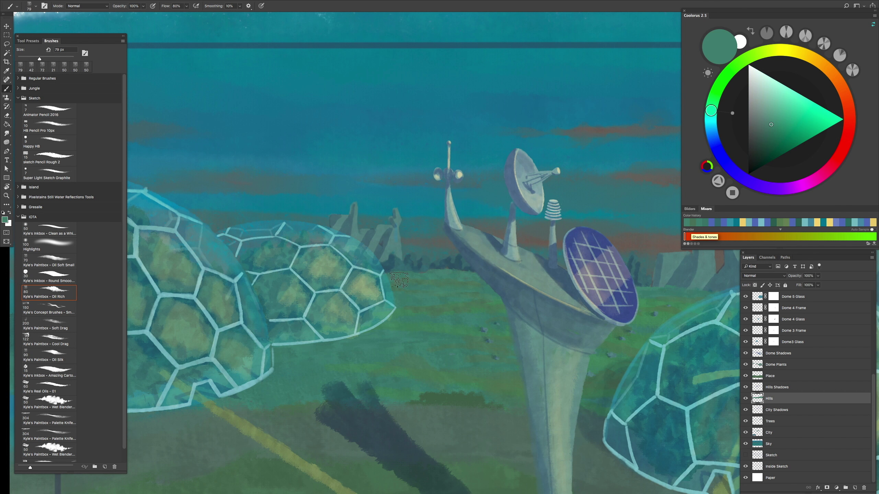
alt+click(320, 357)
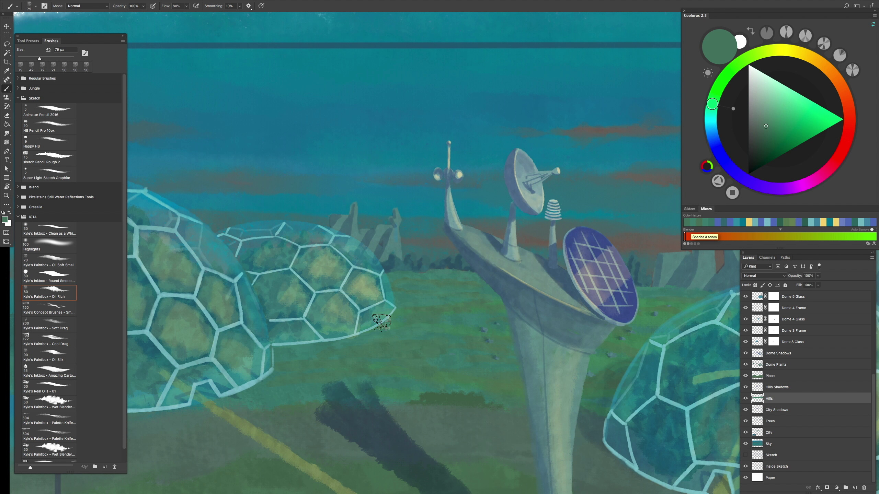
Step: Show the whole painting full screen on a black background
key(ctrl+minus)
scroll(368, 399, down, 3)
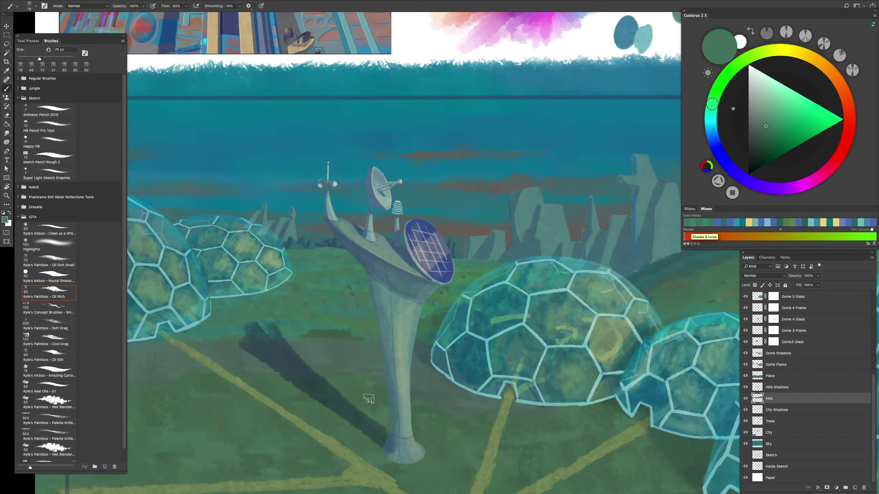
key(ctrl+minus)
key(Tab)
key(f)
mouse_move(455, 373)
mouse_down()
mouse_move(477, 412)
mouse_move(422, 386)
mouse_move(459, 371)
mouse_up()
scroll(463, 386, up, 2)
scroll(452, 377, down, 2)
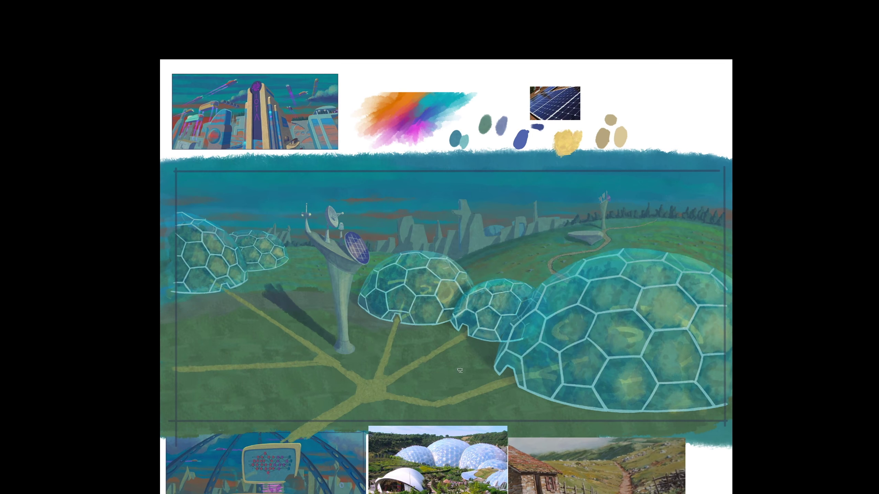
key(Tab)
key(ctrl+m)
drag(686, 104, 685, 109)
drag(710, 73, 709, 81)
key(Return)
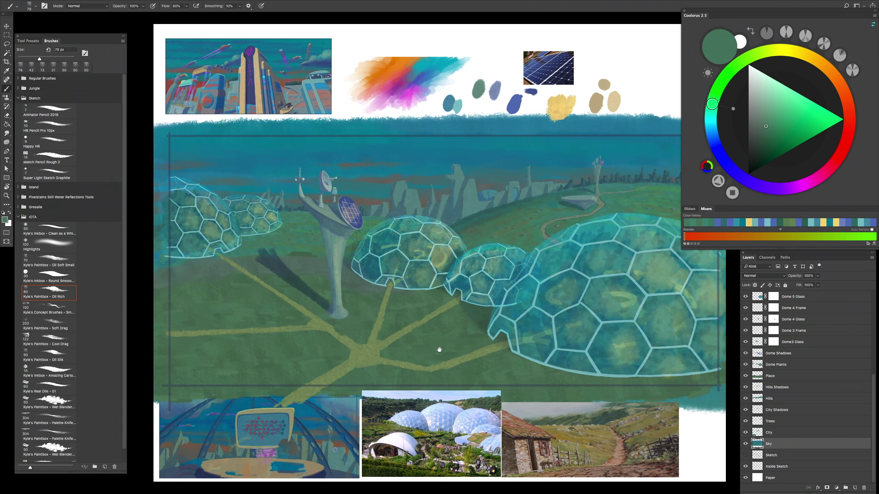
drag(423, 339, 457, 356)
scroll(458, 356, up, 2)
scroll(450, 312, down, 4)
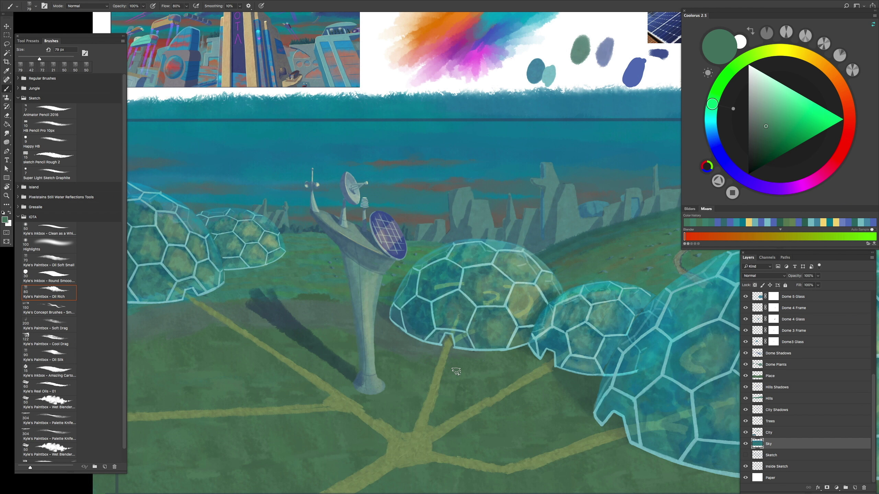
scroll(448, 299, up, 4)
scroll(444, 322, left, 5)
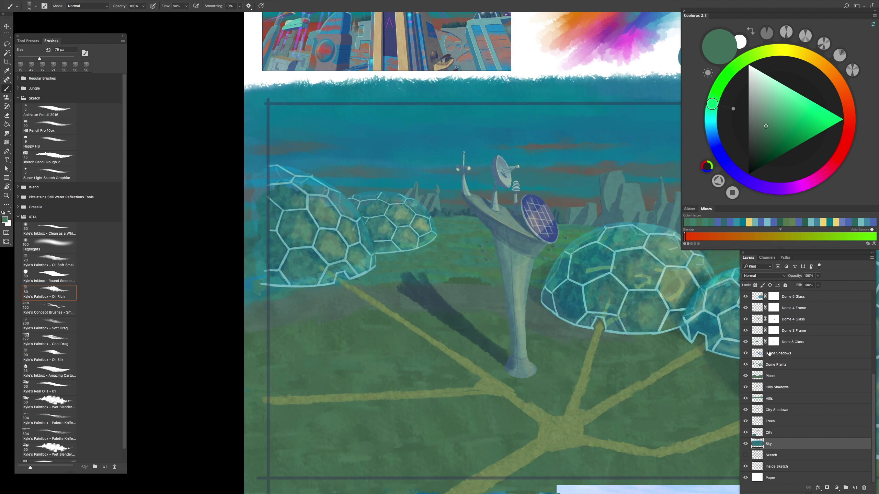
scroll(871, 316, up, 5)
scroll(450, 339, up, 3)
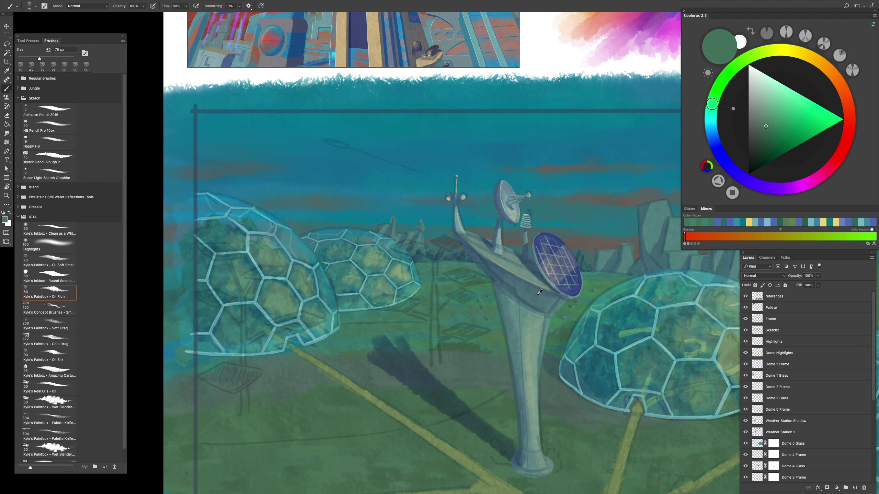
alt+click(539, 292)
drag(432, 315, 424, 315)
click(794, 353)
click(855, 487)
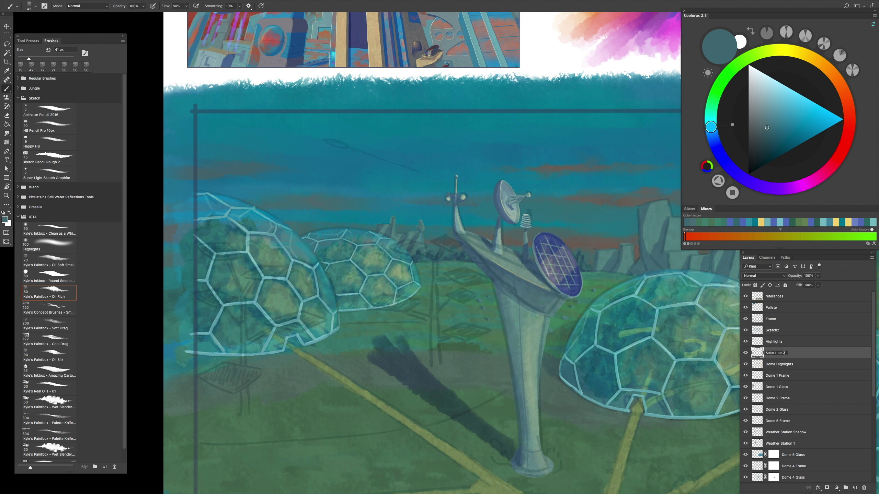
scroll(442, 222, up, 2)
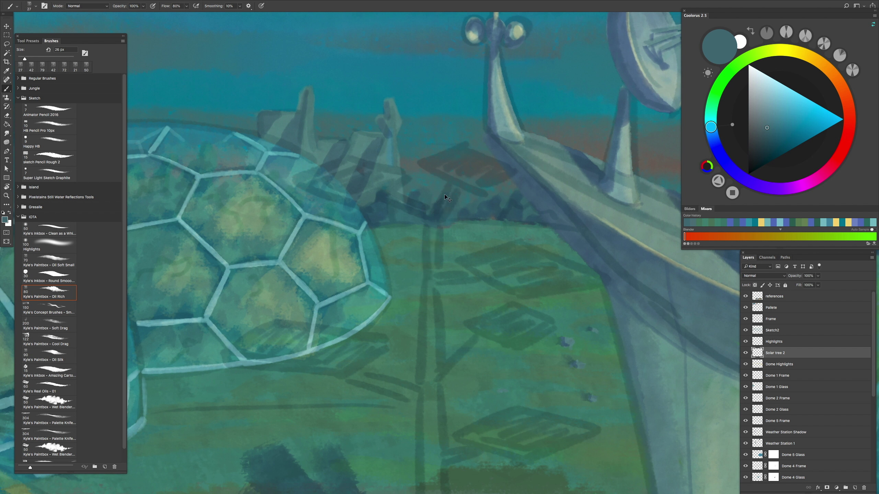
scroll(445, 191, up, 2)
click(75, 277)
click(49, 261)
drag(464, 187, 455, 187)
drag(457, 155, 418, 230)
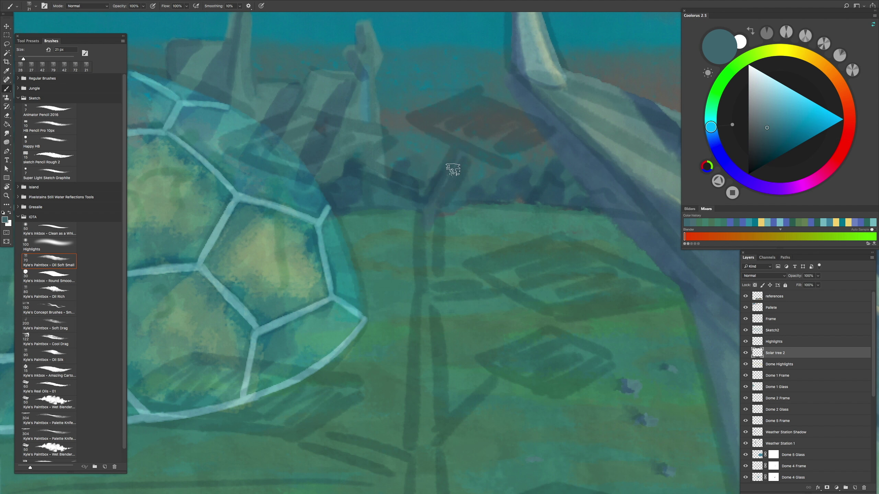
scroll(434, 191, down, 5)
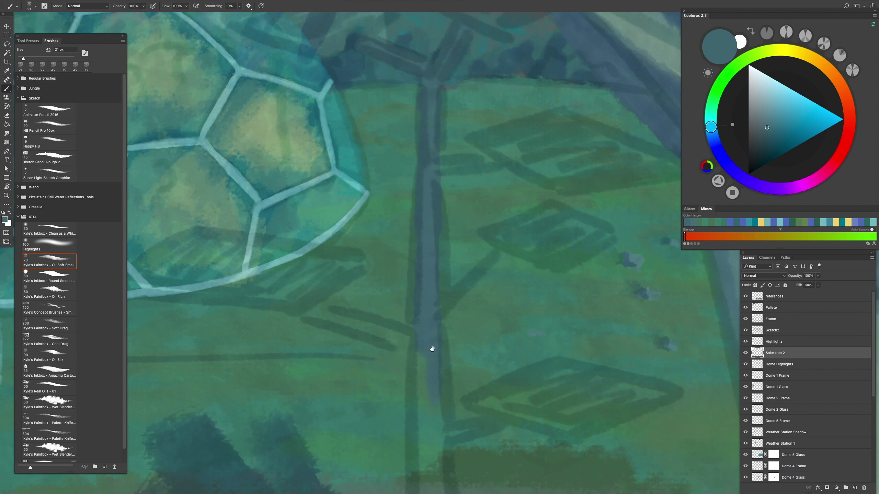
scroll(433, 348, down, 5)
drag(420, 212, 424, 369)
scroll(436, 353, up, 10)
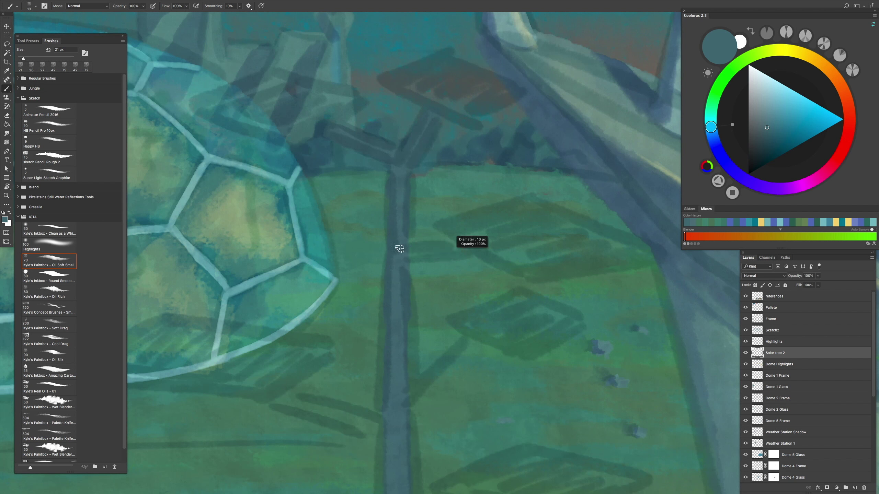
drag(399, 248, 403, 254)
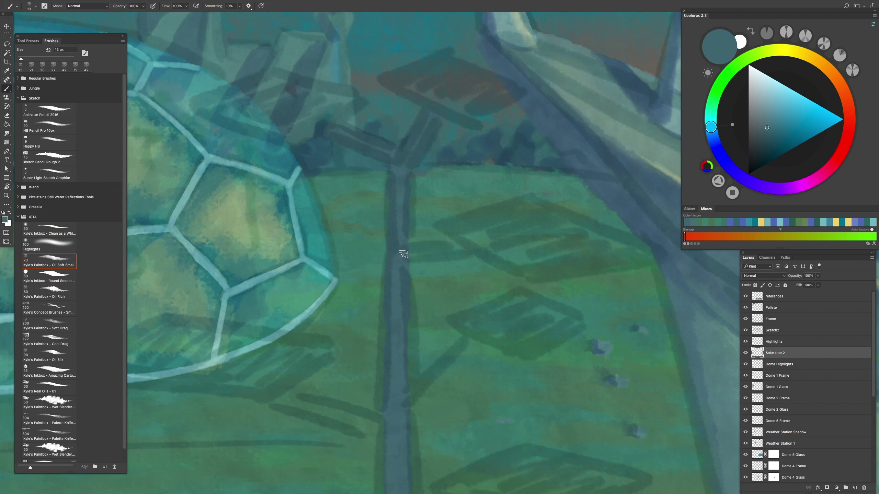
drag(464, 245, 512, 187)
drag(519, 280, 500, 295)
drag(366, 337, 333, 231)
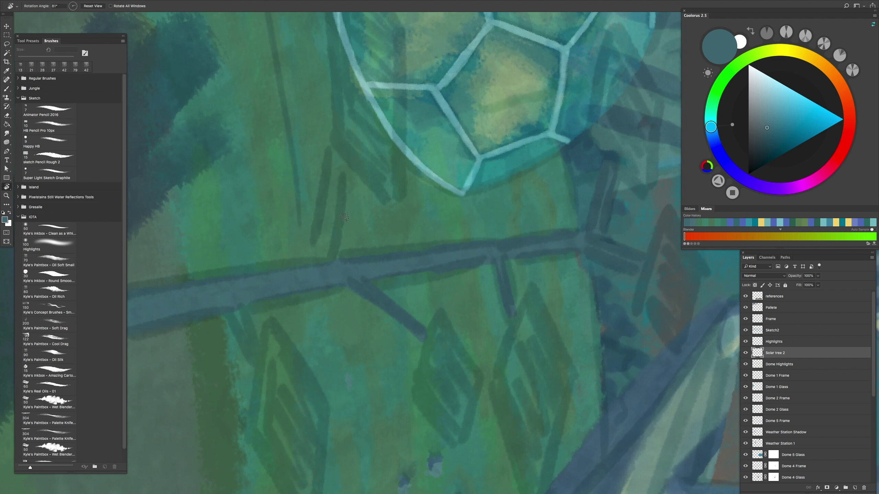
drag(235, 306, 314, 212)
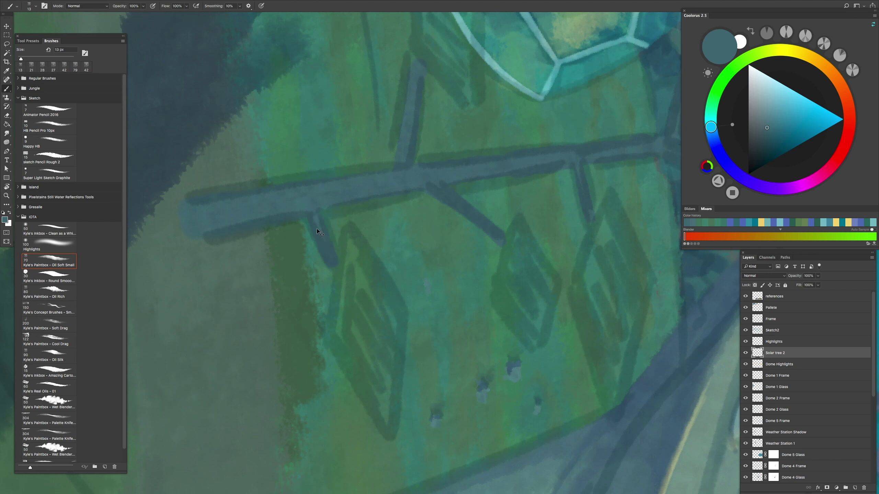
scroll(334, 251, down, 3)
drag(335, 251, 467, 360)
scroll(471, 340, up, 3)
scroll(469, 340, down, 4)
key(r)
scroll(467, 359, down, 3)
scroll(467, 359, up, 2)
scroll(449, 350, down, 4)
key(Escape)
scroll(441, 343, up, 1)
key(b)
mouse_move(441, 343)
mouse_down()
mouse_move(520, 354)
mouse_move(531, 345)
mouse_move(463, 362)
mouse_move(515, 348)
mouse_move(511, 341)
mouse_up()
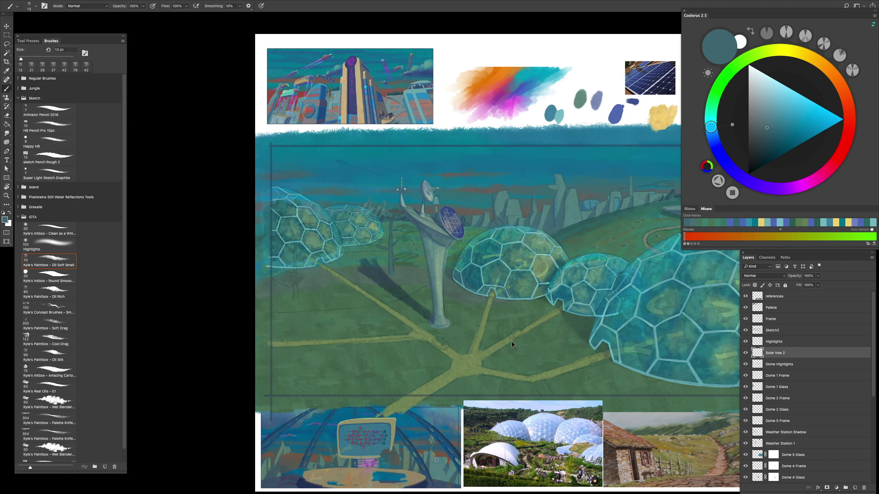
Step: Sample a dark blue and outline a diamond panel on a solar-tree leaf
key(ctrl+plus)
key(ctrl+plus)
key(ctrl+plus)
key(ctrl+plus)
alt+click(563, 183)
scroll(563, 183, down, 5)
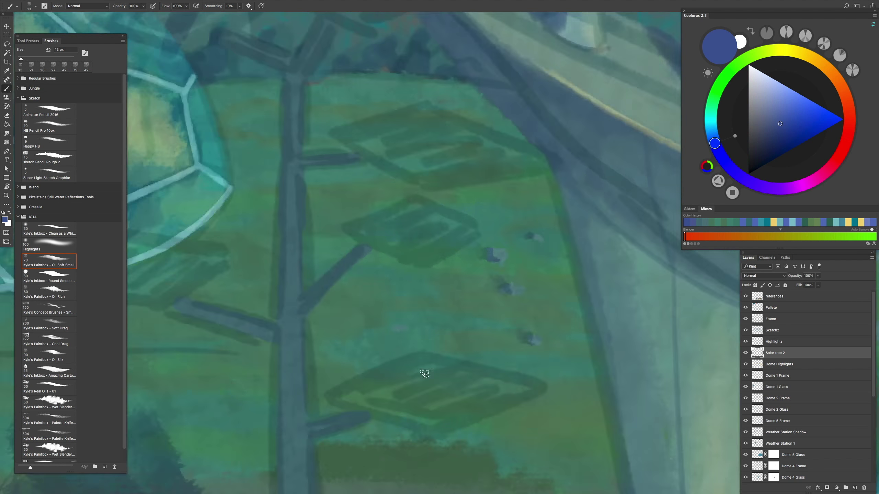
scroll(520, 243, left, 3)
drag(464, 295, 548, 262)
mouse_move(625, 299)
mouse_down()
mouse_move(585, 269)
mouse_move(465, 296)
mouse_move(565, 306)
mouse_move(546, 273)
mouse_up()
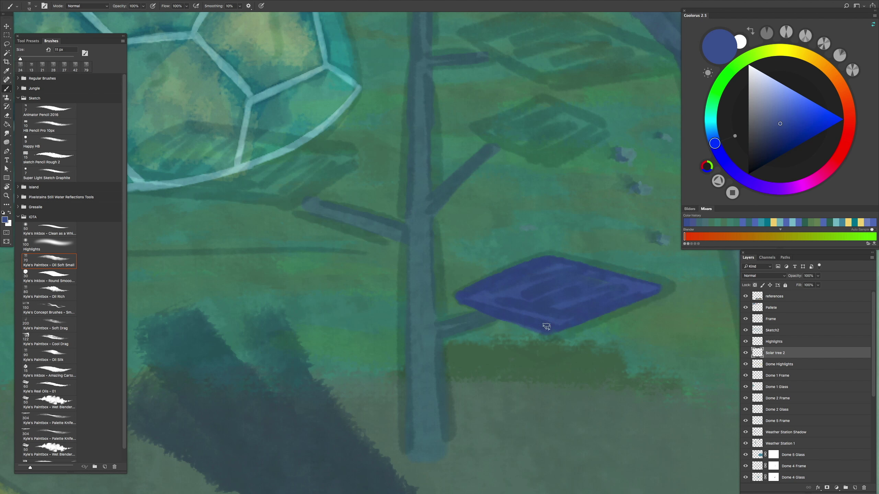
scroll(454, 275, down, 2)
scroll(414, 167, up, 2)
Step: Outline and fill the upper leaf's diamond panel in dark blue
mouse_move(585, 204)
mouse_down()
mouse_move(559, 255)
mouse_move(585, 272)
mouse_move(624, 239)
mouse_move(549, 199)
mouse_up()
key(Tab)
scroll(498, 278, up, 2)
drag(609, 225, 584, 253)
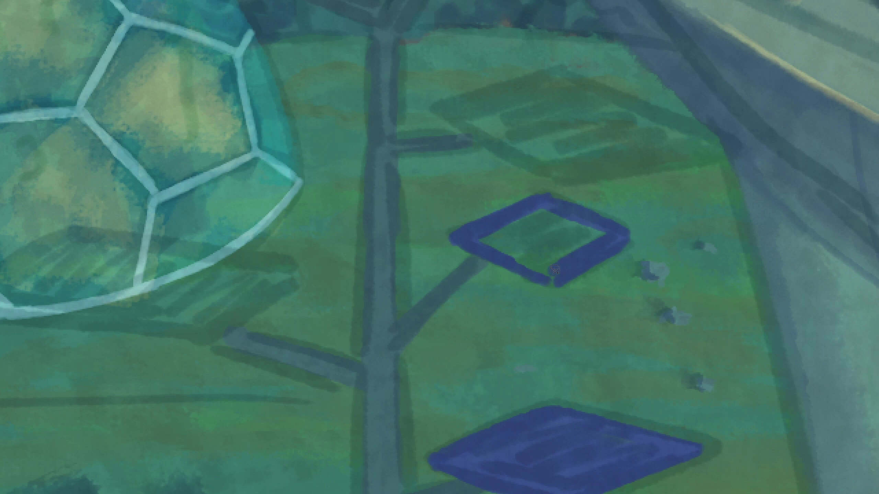
mouse_move(512, 221)
mouse_down()
mouse_move(548, 255)
mouse_move(550, 205)
mouse_move(552, 260)
mouse_move(572, 230)
mouse_move(604, 239)
mouse_up()
scroll(567, 259, down, 5)
scroll(449, 247, up, 5)
scroll(628, 238, down, 5)
Step: Paint a new dark-blue panel near the dome on a mirrored, tilted view
drag(553, 395, 369, 388)
key(m)
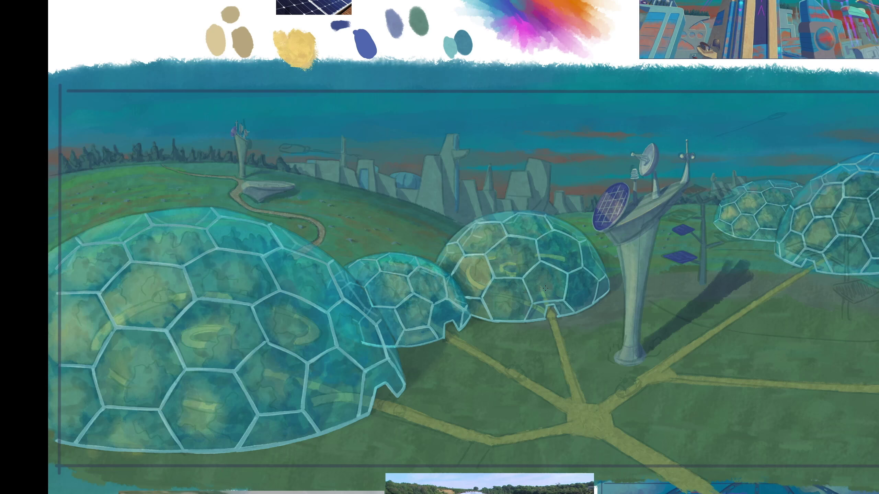
scroll(514, 337, up, 5)
drag(428, 279, 447, 215)
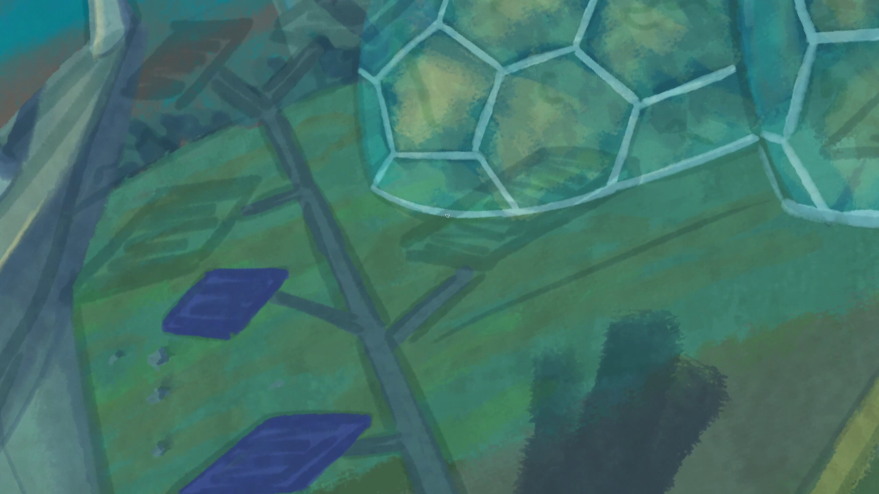
drag(405, 246, 544, 156)
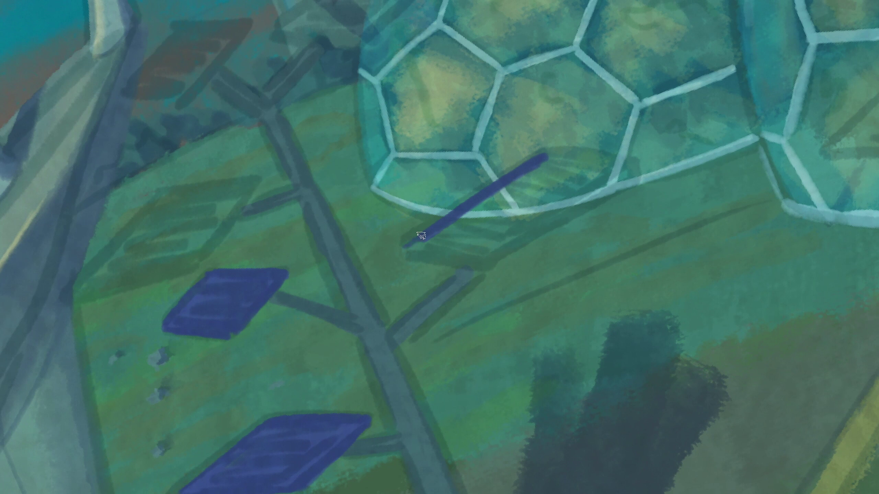
drag(487, 265, 612, 178)
mouse_move(542, 158)
mouse_down()
mouse_move(624, 161)
mouse_move(568, 167)
mouse_move(569, 176)
mouse_move(471, 217)
mouse_move(450, 243)
mouse_move(533, 199)
mouse_up()
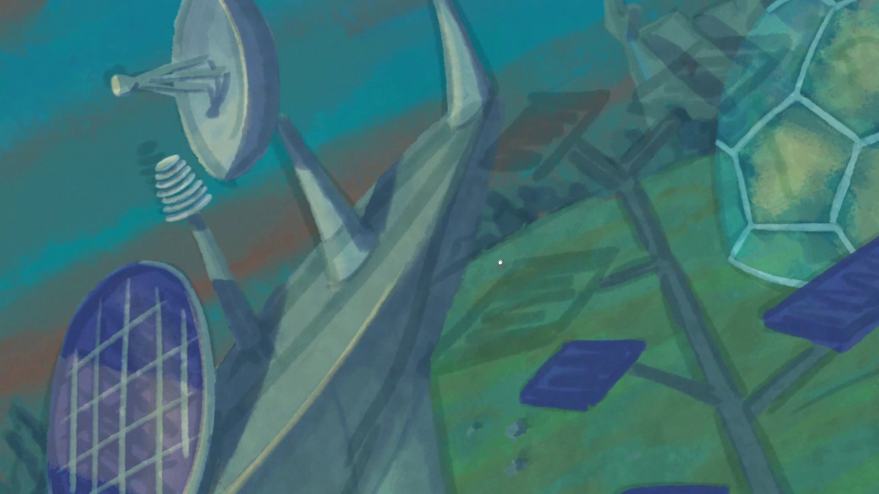
Step: Outline and fill a blue panel near the antenna
drag(436, 303, 498, 237)
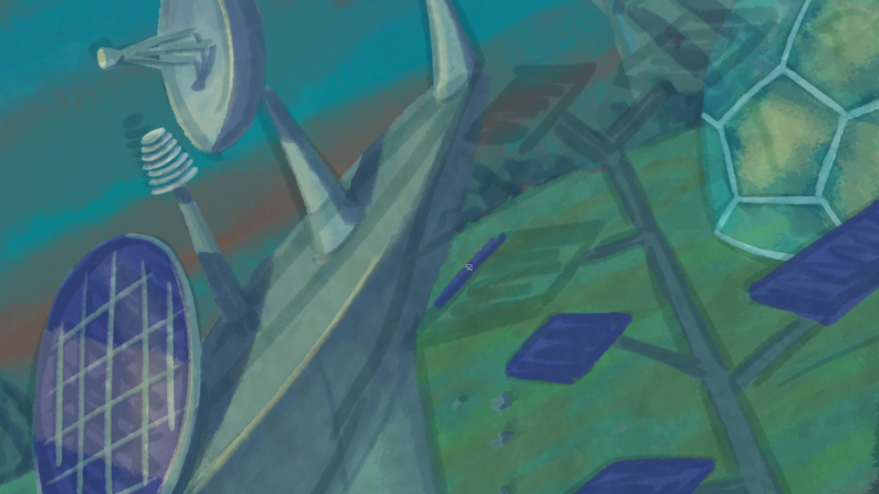
drag(440, 317, 569, 252)
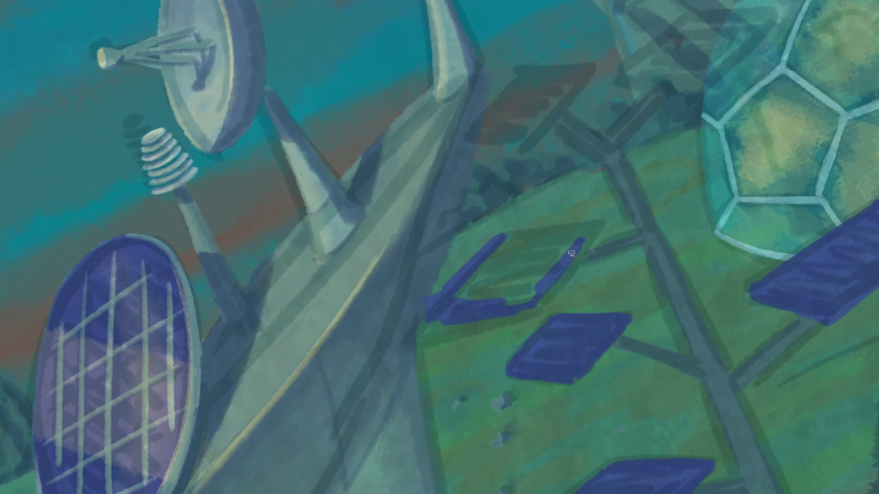
mouse_move(497, 238)
mouse_down()
mouse_move(557, 249)
mouse_move(502, 296)
mouse_move(471, 287)
mouse_move(539, 244)
mouse_move(495, 254)
mouse_up()
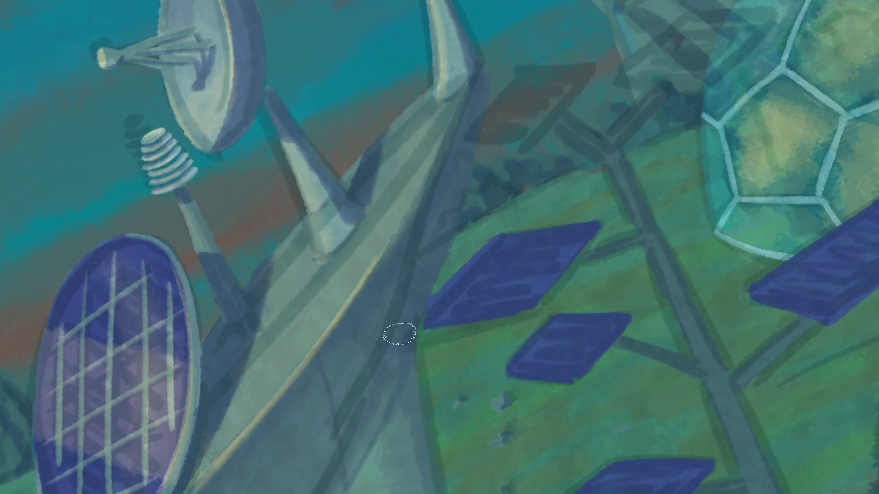
scroll(415, 294, down, 5)
scroll(416, 295, up, 8)
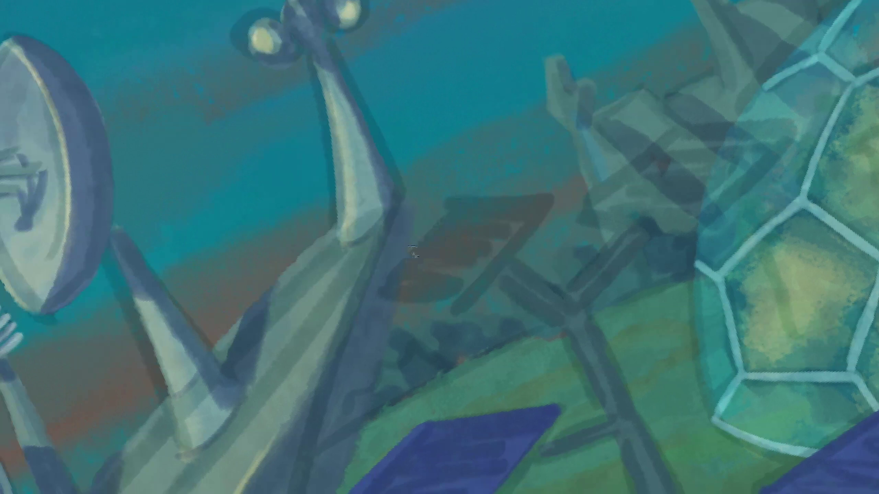
drag(460, 303, 538, 205)
mouse_move(412, 252)
mouse_down()
mouse_move(451, 222)
mouse_move(537, 198)
mouse_move(415, 247)
mouse_move(449, 289)
mouse_up()
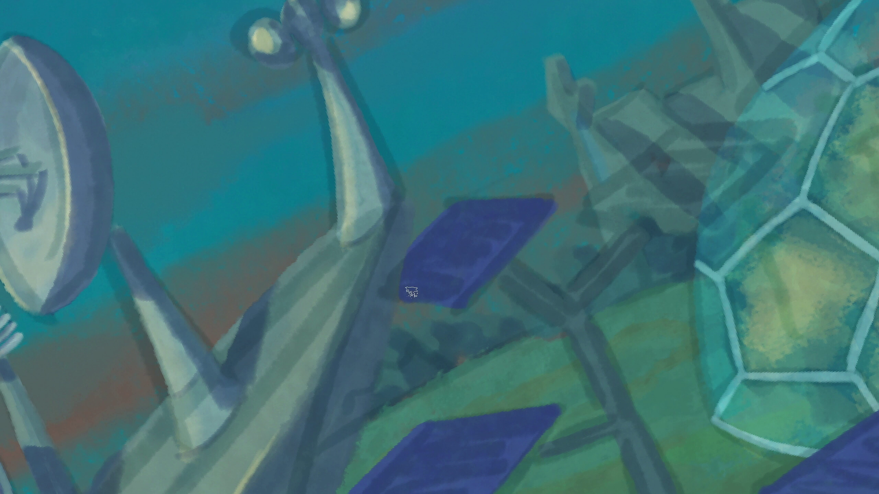
scroll(411, 292, down, 3)
scroll(477, 304, up, 2)
Step: Outline a panel behind the weather station, then fit the whole painting in view
mouse_move(470, 257)
mouse_down()
mouse_move(488, 307)
mouse_move(574, 240)
mouse_up()
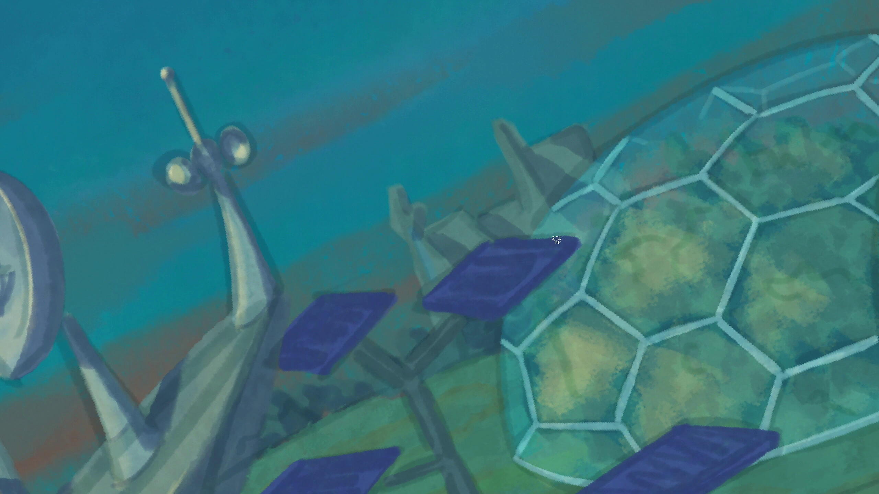
scroll(484, 266, down, 5)
scroll(307, 367, up, 5)
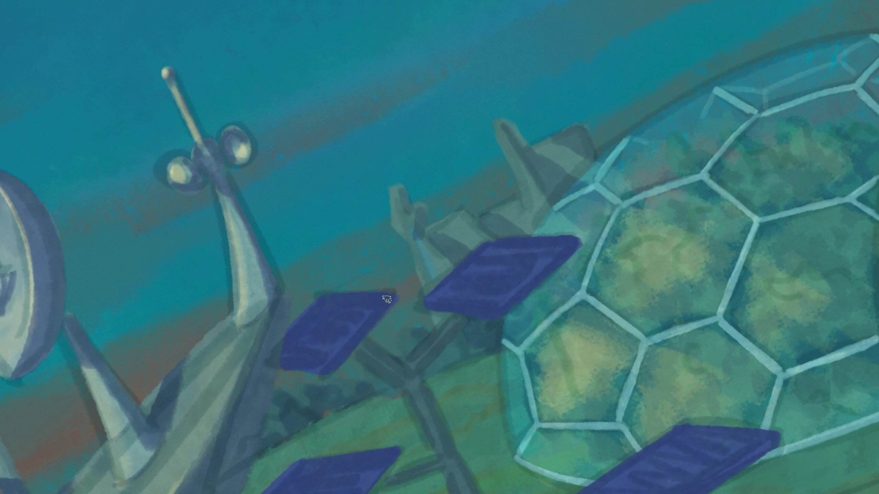
drag(319, 309, 327, 304)
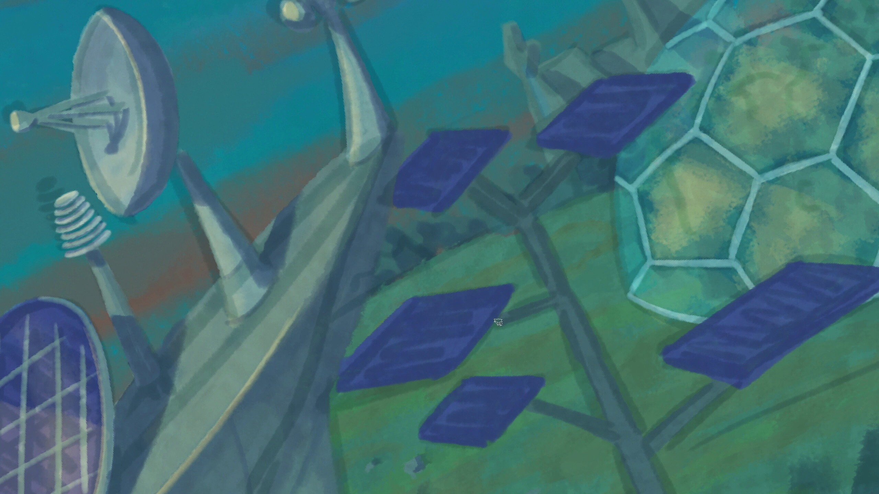
key(ctrl+0)
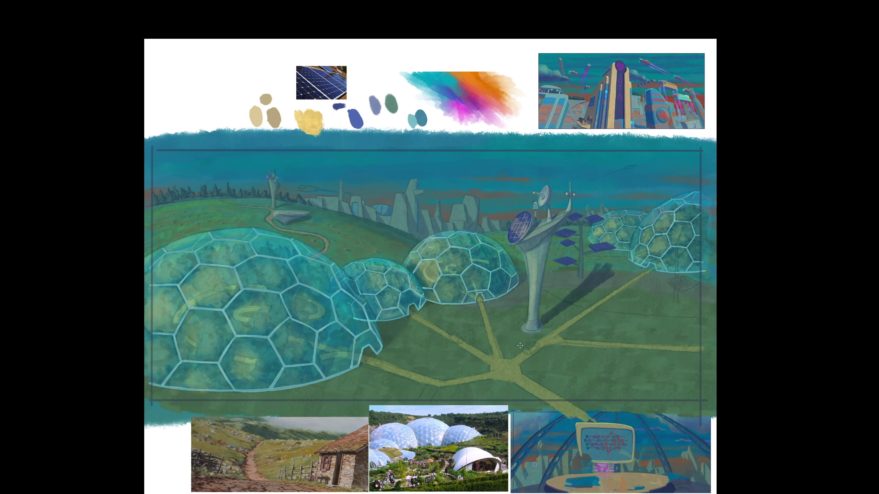
click(542, 4)
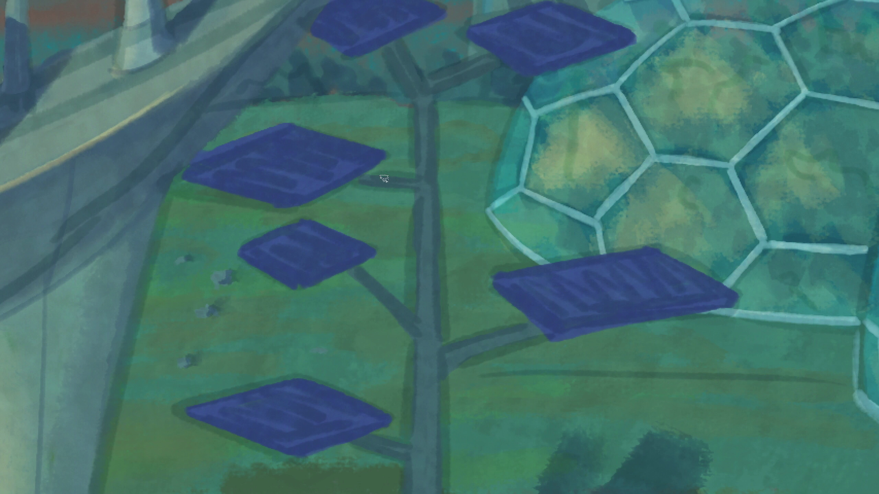
scroll(405, 193, up, 5)
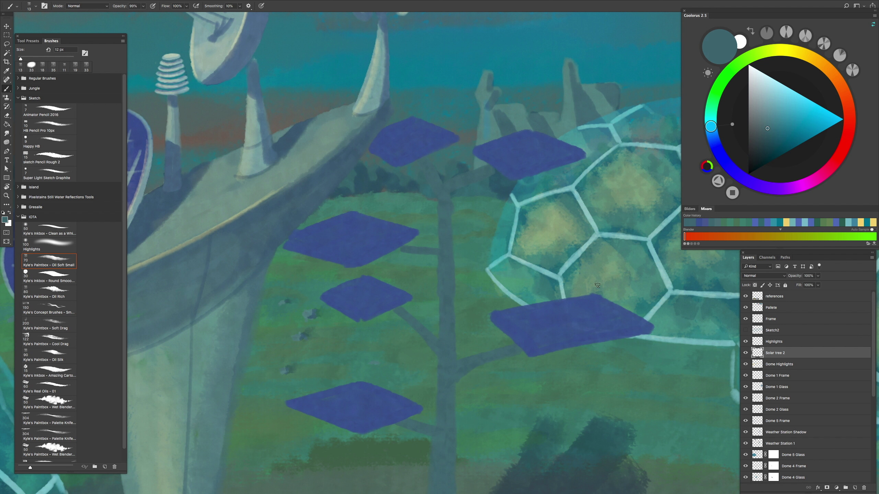
Step: Paint blue along the middle panel's lower-right edge
scroll(430, 249, up, 3)
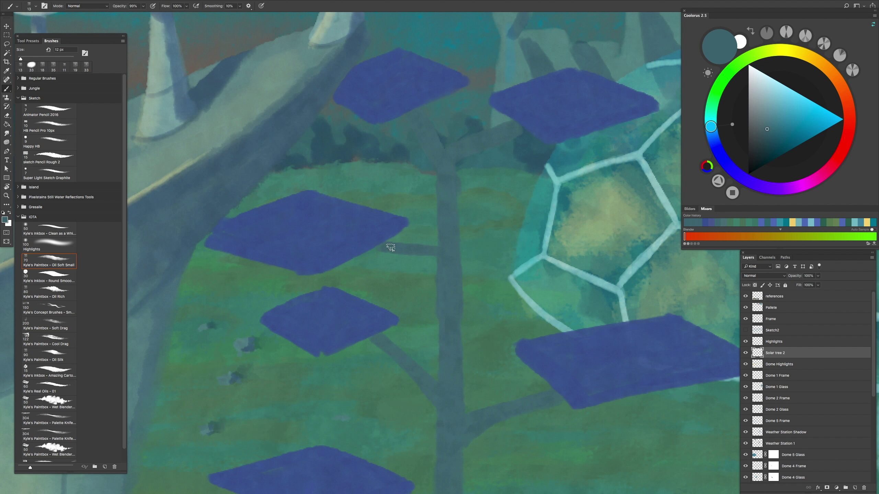
scroll(419, 183, up, 3)
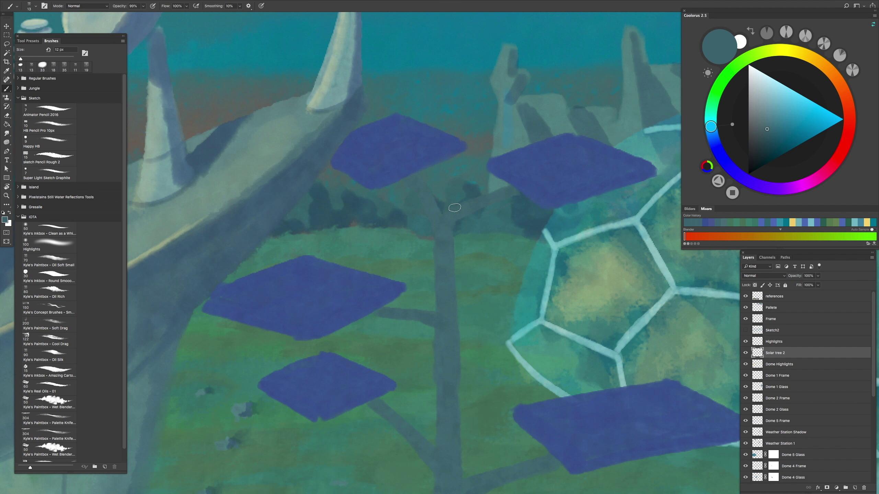
scroll(444, 209, down, 3)
scroll(319, 298, up, 3)
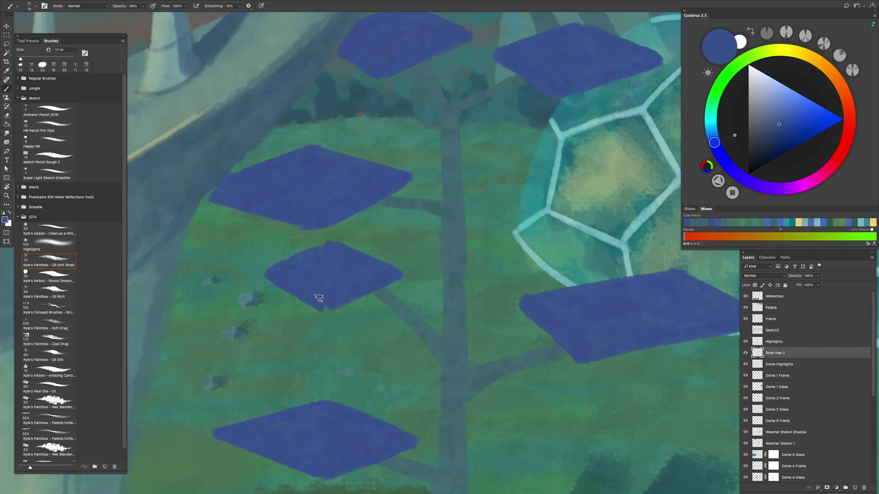
scroll(325, 307, down, 3)
scroll(325, 308, up, 3)
drag(328, 311, 392, 277)
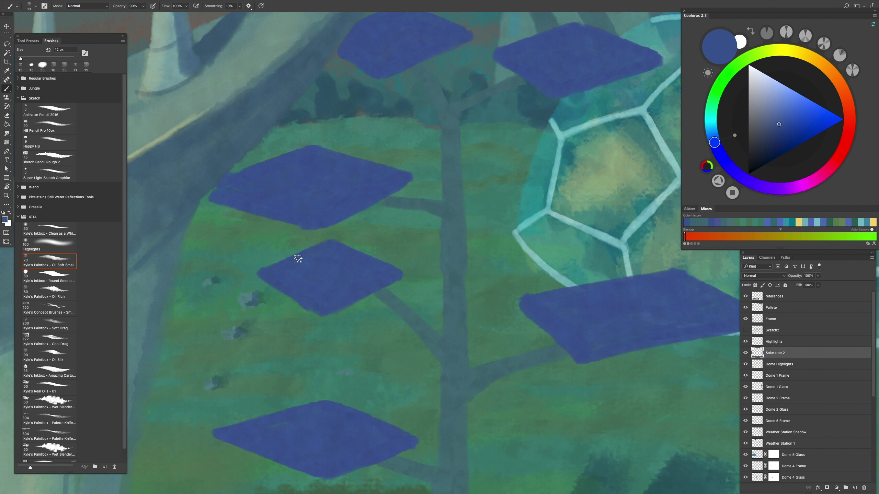
Step: Sample the teal-grey branch colour from the solar tree
alt+click(391, 198)
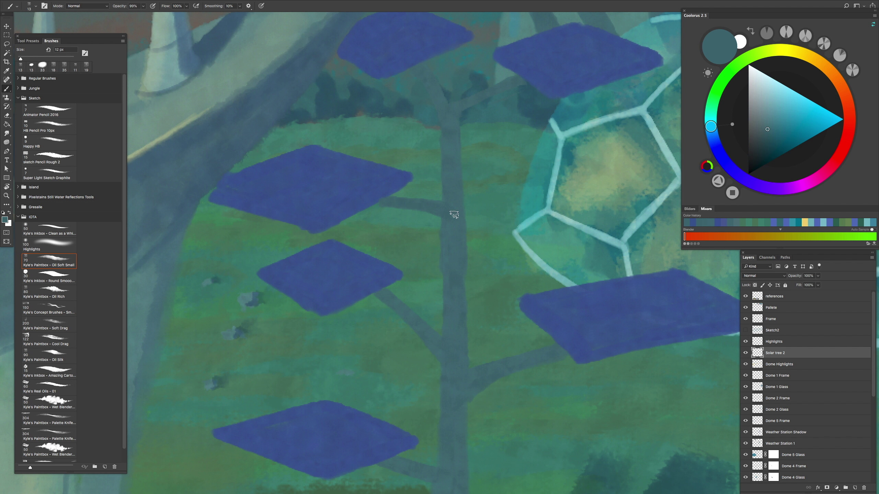
scroll(411, 207, down, 3)
scroll(439, 170, up, 3)
scroll(439, 170, down, 3)
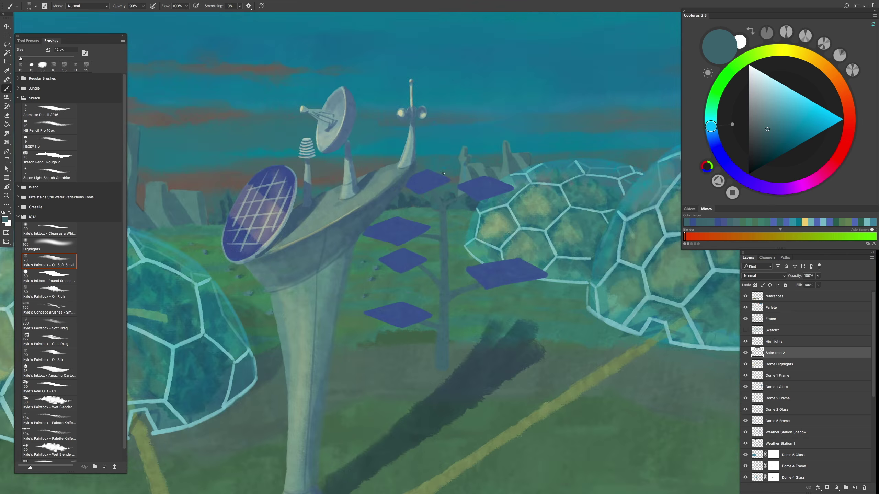
scroll(440, 171, up, 3)
key(ctrl+minus)
key(ctrl+plus)
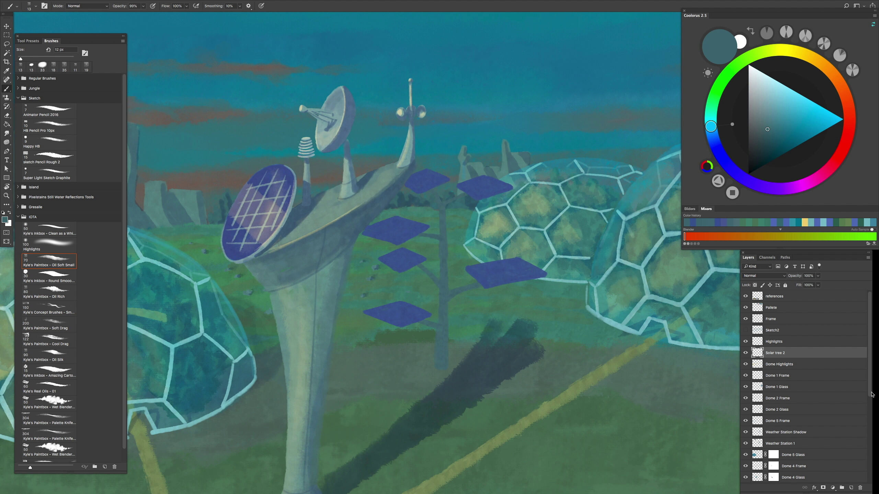
scroll(872, 361, down, 1)
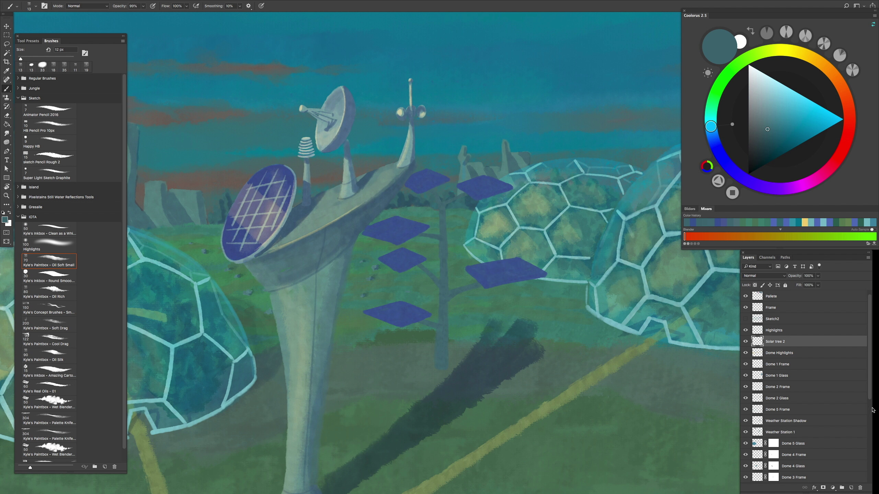
Step: Pick the City Shadows layer and enlarge the brush to about 63 px
drag(872, 408, 853, 482)
click(775, 409)
scroll(547, 185, down, 5)
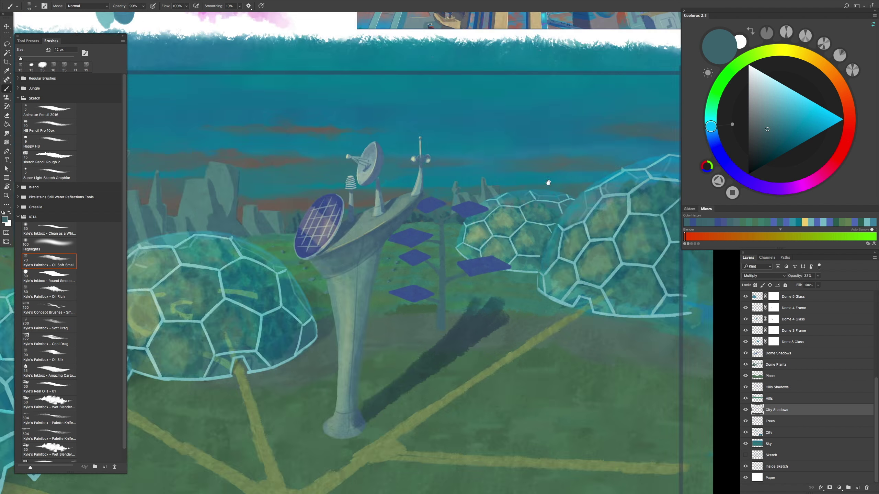
scroll(452, 262, up, 8)
scroll(452, 262, up, 2)
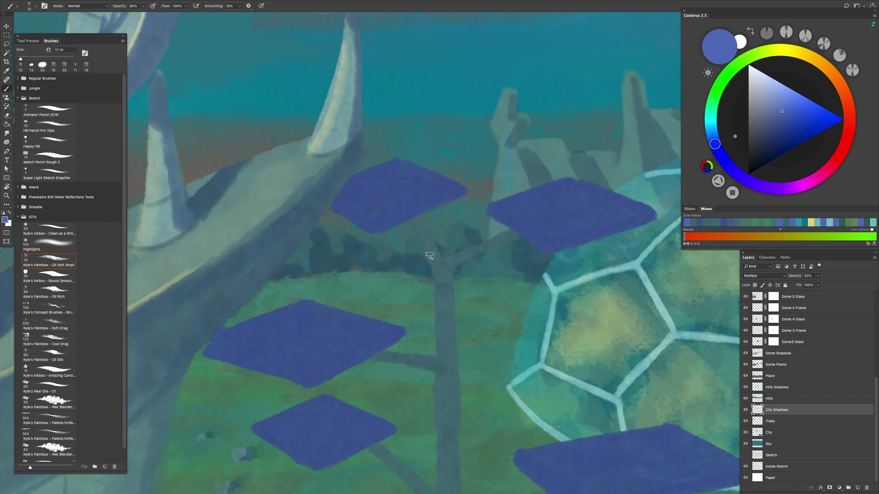
drag(423, 269, 423, 256)
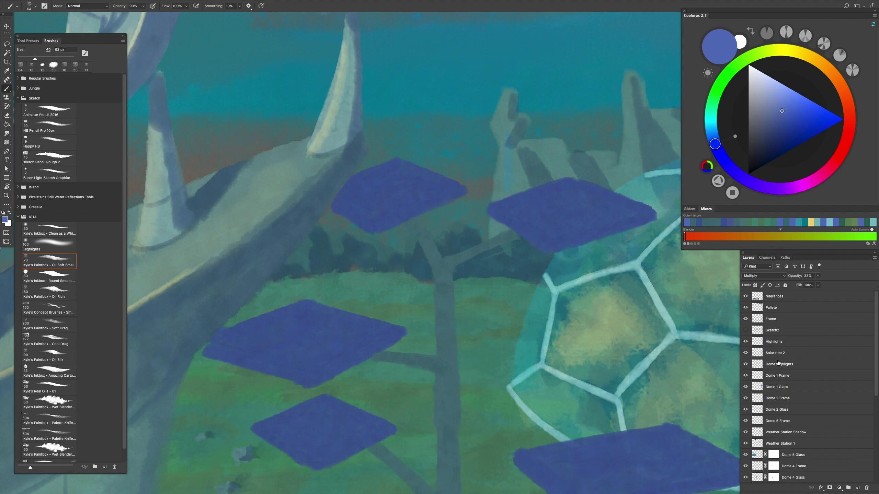
Step: Make Solar tree 2 the active layer and select its painted contents
ctrl+click(451, 334)
mouse_move(479, 265)
mouse_down()
mouse_move(499, 312)
mouse_move(519, 287)
mouse_up()
ctrl+click(757, 353)
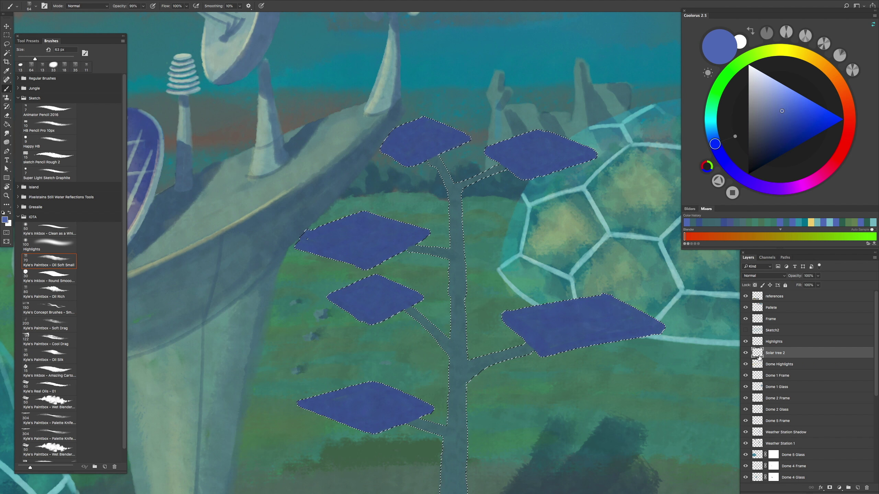
Step: Move the shadow layer below Weather Station Shadow and check the whole scene
mouse_move(761, 359)
mouse_down()
mouse_move(763, 440)
mouse_move(768, 347)
mouse_move(767, 358)
mouse_up()
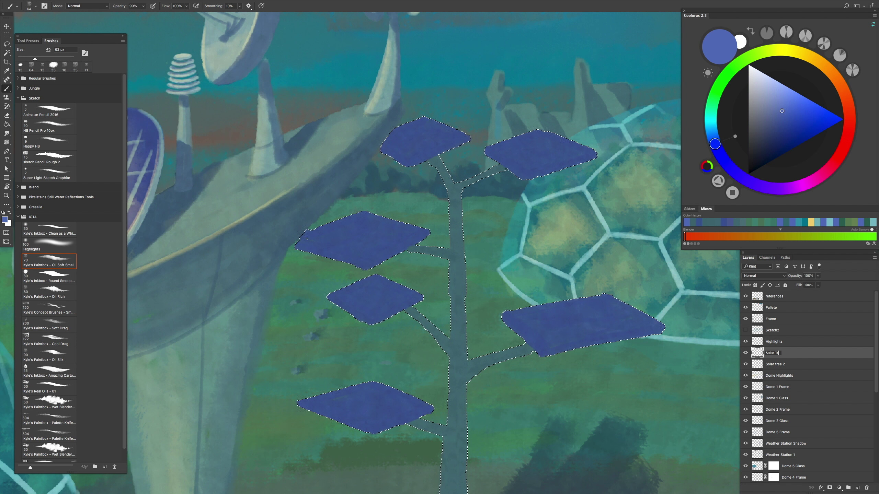
key(h)
click(235, 187)
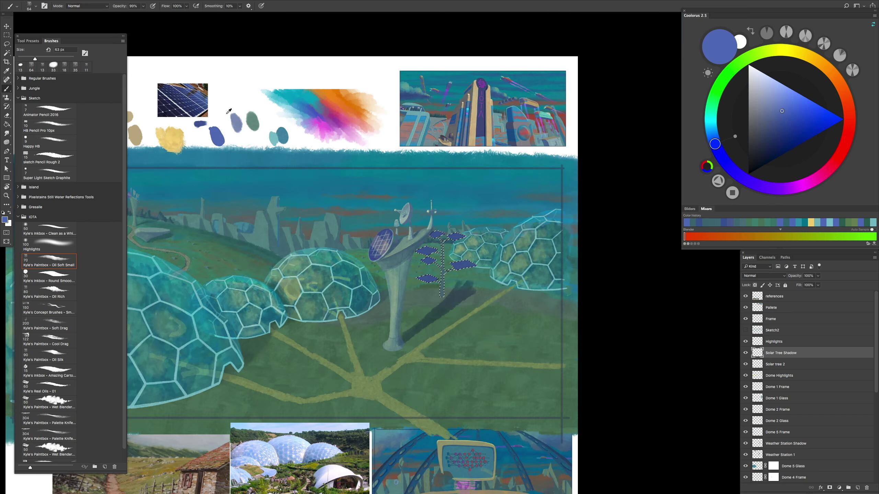
key(Tab)
key(h)
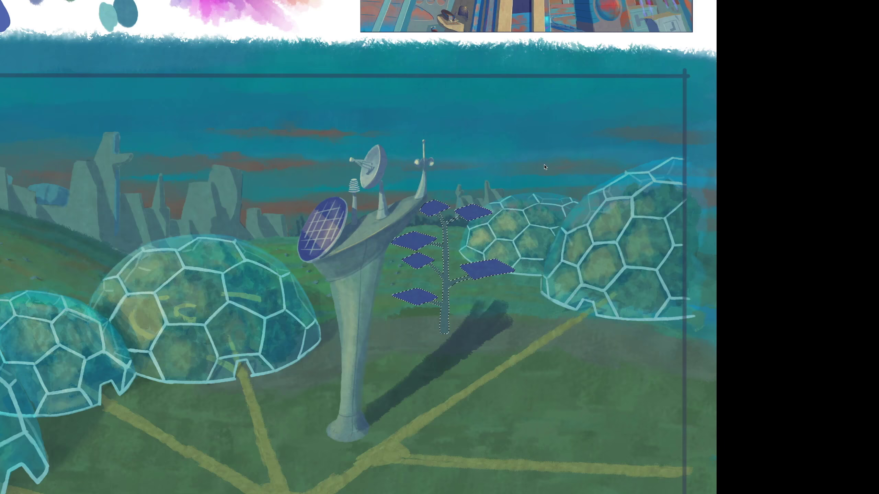
click(569, 129)
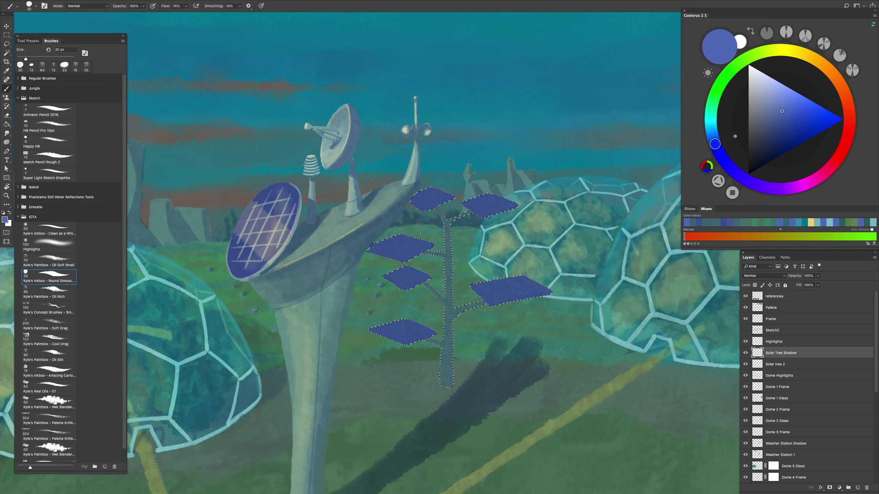
Step: Set the shadow layer's blend mode to Multiply at 48% opacity
click(766, 277)
click(761, 295)
scroll(449, 228, up, 5)
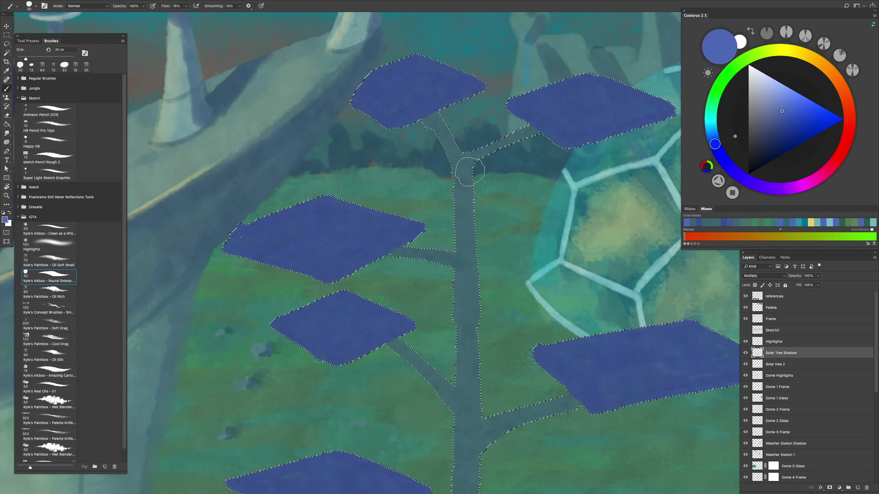
drag(818, 276, 802, 286)
Step: Choose the Oil Soft Small brush preset and shrink it to 21 px
click(49, 260)
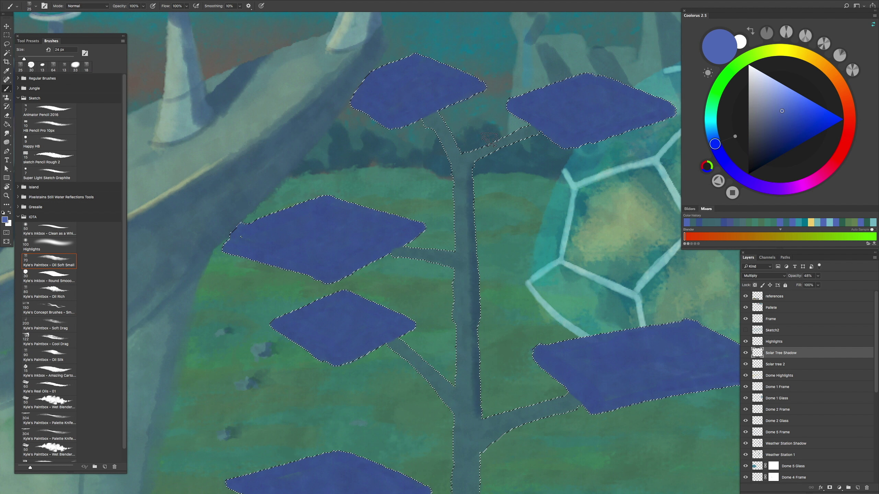
scroll(429, 267, down, 5)
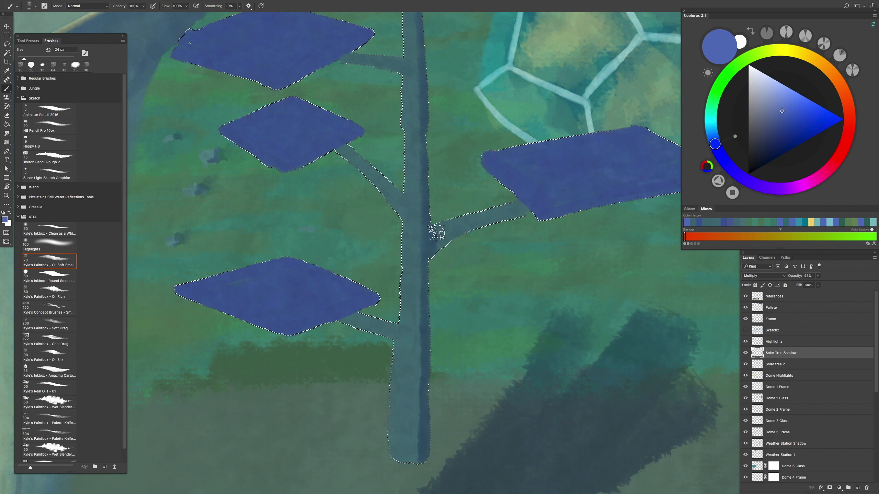
scroll(457, 244, right, 5)
drag(429, 239, 423, 239)
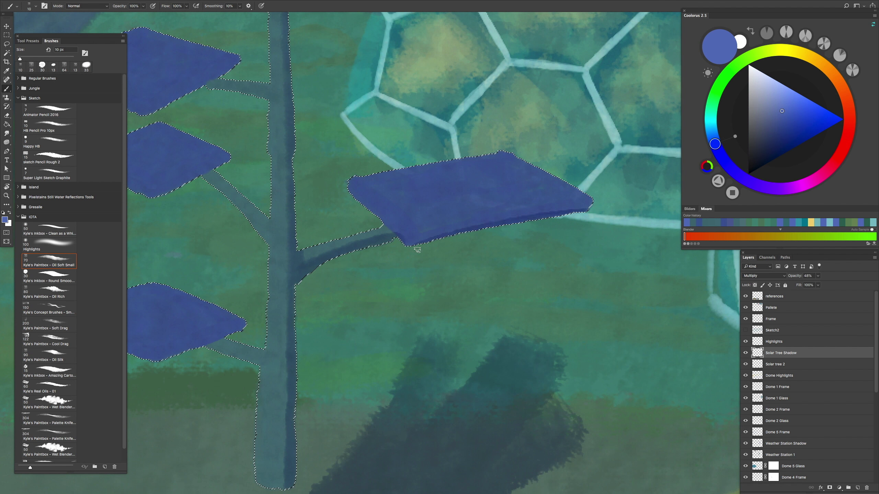
scroll(516, 239, down, 6)
scroll(454, 263, up, 6)
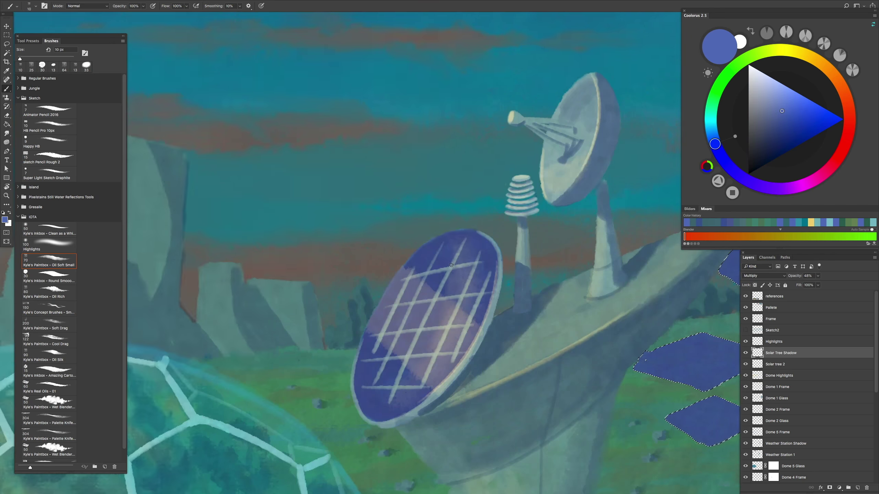
scroll(453, 263, down, 5)
Step: Pick a light grey-green paint colour and set the brush to 18 px
drag(525, 255, 598, 337)
scroll(383, 220, up, 5)
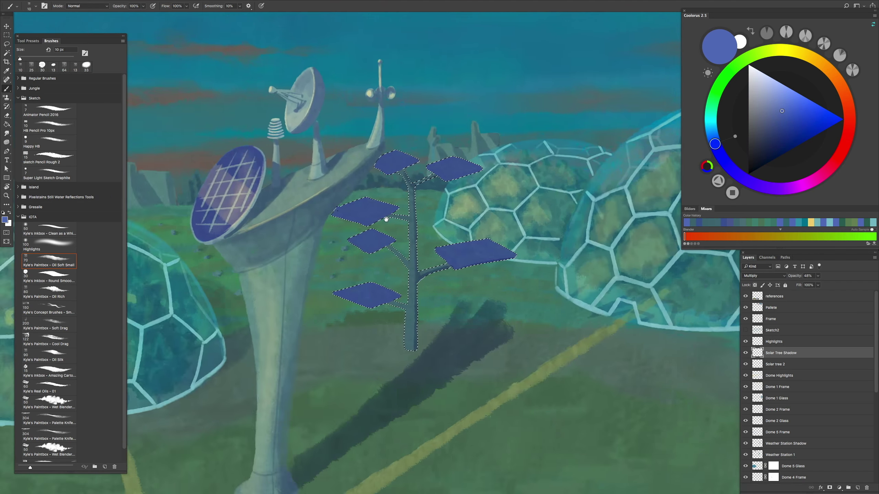
scroll(383, 220, down, 5)
scroll(263, 104, up, 6)
alt+click(587, 248)
scroll(587, 248, down, 5)
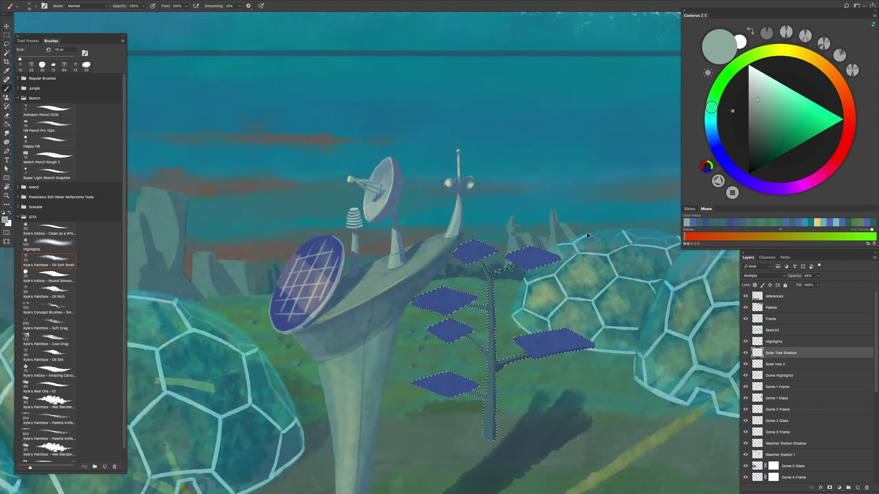
scroll(449, 239, up, 7)
key(alt+bracketleft)
Step: Paint a light grey-green rim along the panel's bottom and left edges, then shrink the brush to 14 px
mouse_move(440, 238)
mouse_down()
mouse_move(395, 218)
mouse_move(417, 244)
mouse_move(367, 194)
mouse_up()
key(bracketleft)
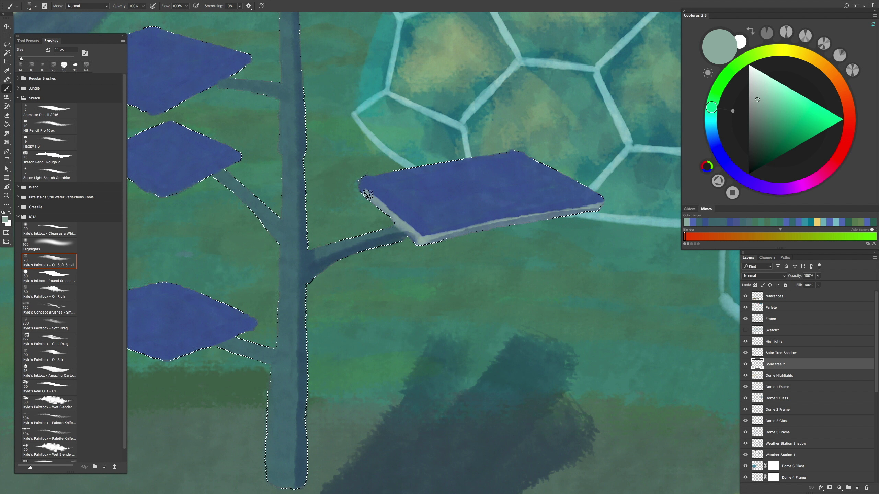
scroll(368, 194, down, 4)
scroll(382, 319, up, 4)
scroll(373, 325, down, 4)
scroll(369, 156, up, 4)
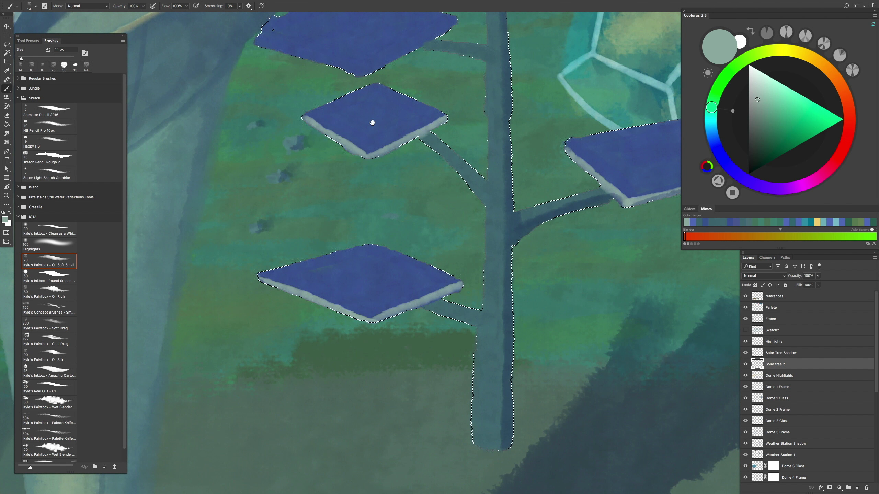
scroll(365, 154, down, 3)
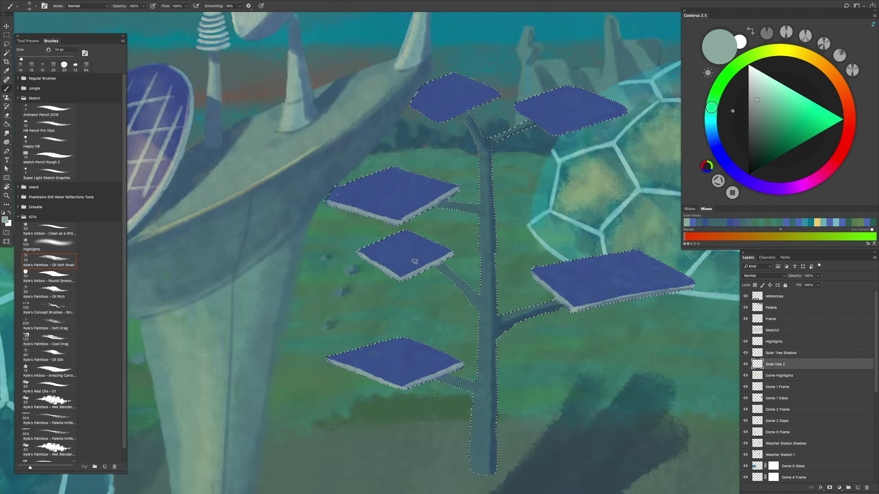
scroll(442, 168, up, 3)
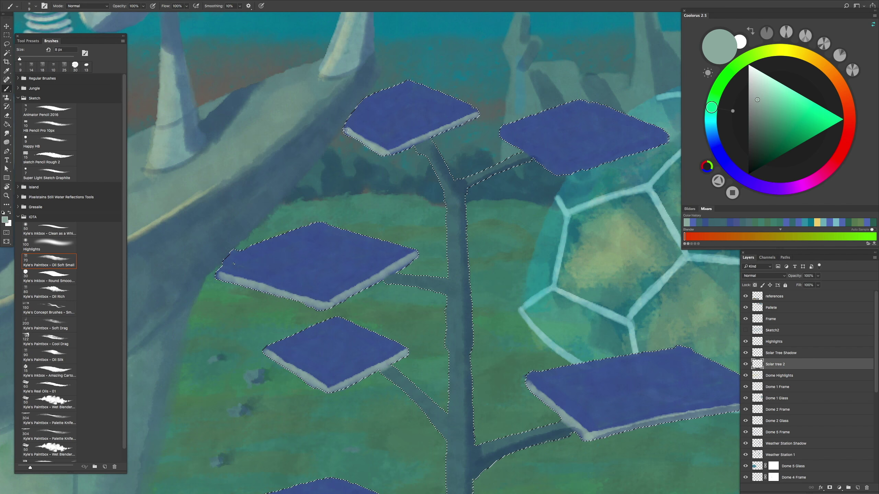
scroll(512, 174, right, 4)
Step: Rotate the canvas and paint light 4 px streaks along the large blue panel
drag(480, 183, 465, 245)
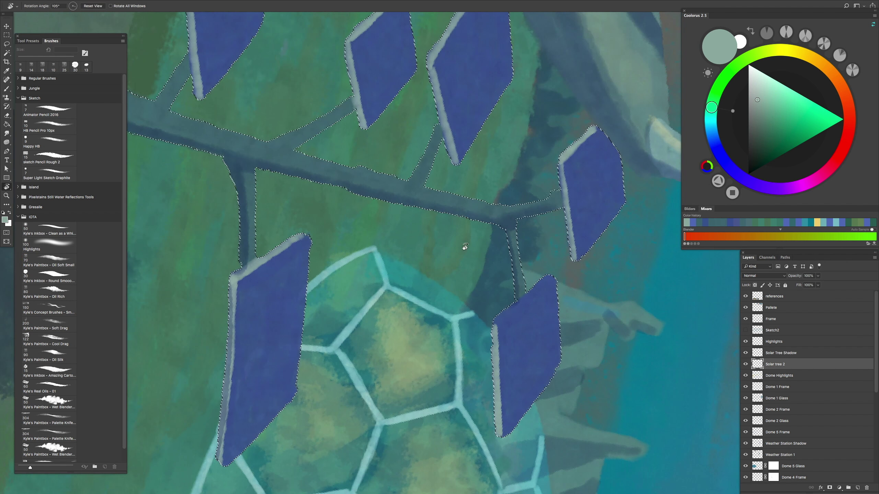
drag(494, 322, 448, 296)
key(bracketleft)
key(bracketleft)
key(bracketleft)
key(bracketleft)
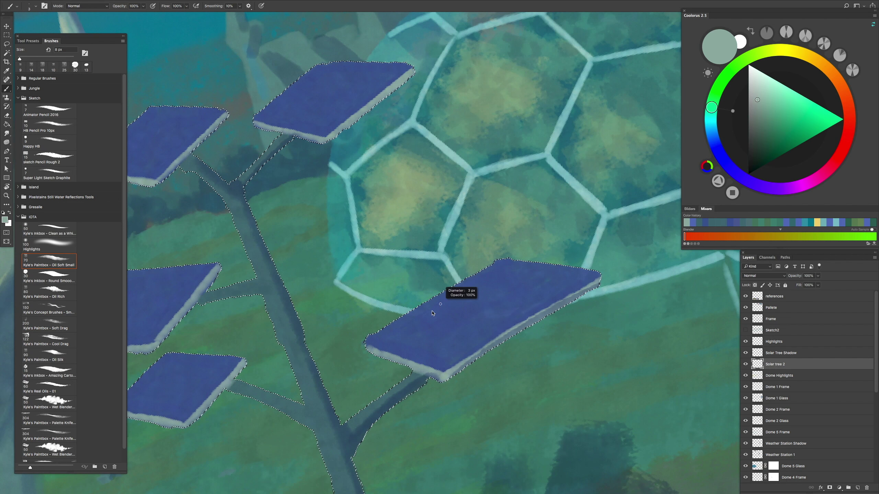
mouse_move(398, 337)
mouse_down()
mouse_move(567, 274)
mouse_move(574, 282)
mouse_up()
drag(419, 355, 581, 291)
Step: Paint three grid cross-lines on the large lower panel at a rotated view angle
key(r)
drag(450, 242, 560, 189)
key(b)
drag(481, 263, 553, 217)
drag(478, 291, 543, 244)
mouse_move(471, 311)
mouse_down()
mouse_move(533, 274)
mouse_move(411, 290)
mouse_move(456, 287)
mouse_move(482, 251)
mouse_move(471, 252)
mouse_up()
key(r)
key(b)
key(h)
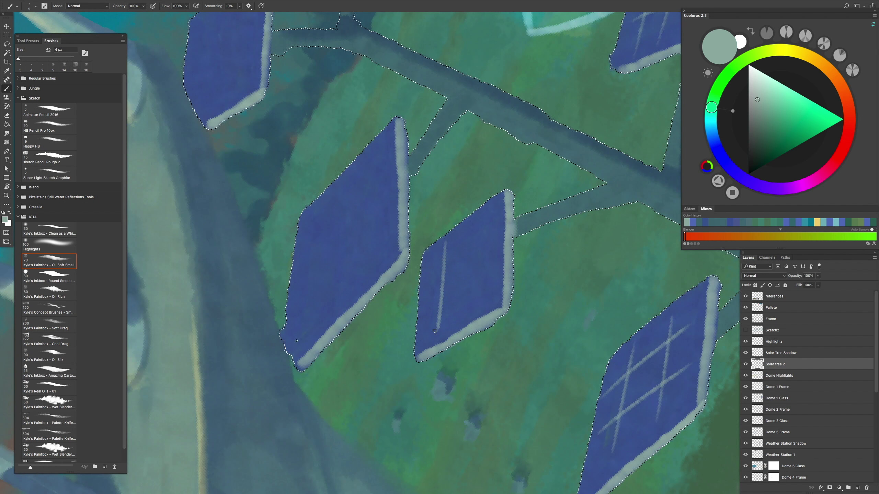
Step: Paint three light grid lines on the middle solar panel and straighten the view
drag(476, 219, 473, 300)
drag(423, 279, 499, 220)
mouse_move(426, 312)
mouse_down()
mouse_move(499, 262)
mouse_move(454, 229)
mouse_move(492, 207)
mouse_move(484, 191)
mouse_up()
key(h)
key(h)
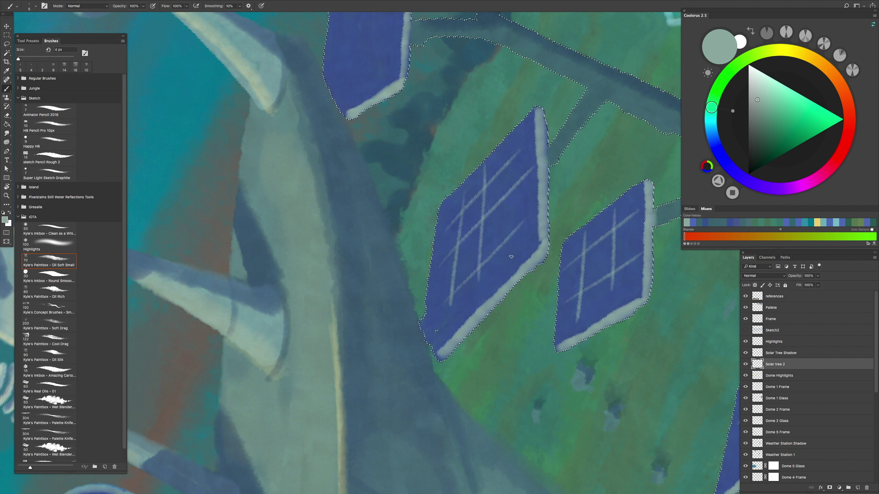
key(h)
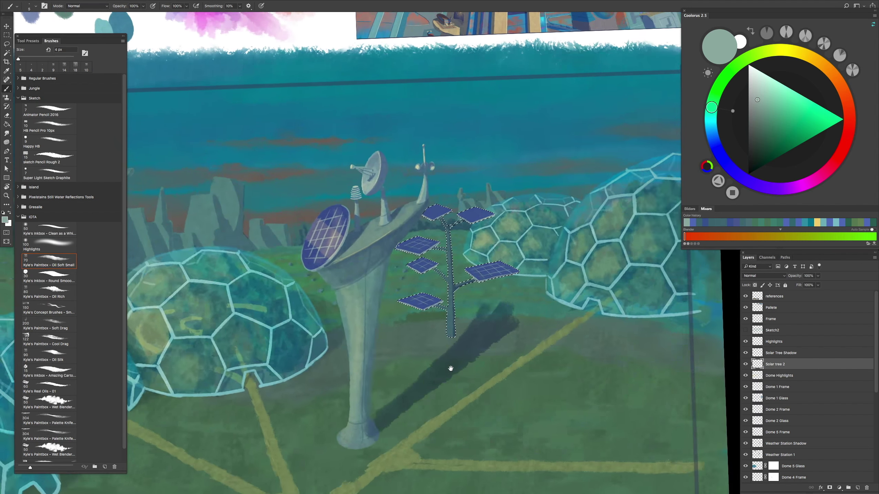
drag(514, 148, 528, 230)
key(h)
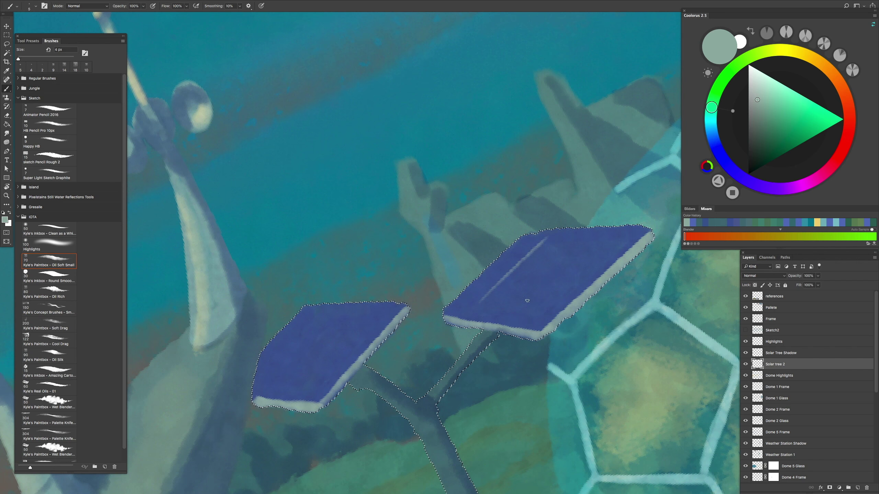
Step: Rotate and reposition the view so the right and other tilted panels stand upright
key(r)
mouse_move(554, 236)
mouse_down()
mouse_move(467, 275)
mouse_move(484, 252)
mouse_up()
key(h)
drag(497, 295, 425, 253)
key(r)
key(h)
drag(514, 262, 478, 210)
key(h)
Step: Make Solar Tree Shadow the active layer and review the whole painting upright without the interface
key(alt+])
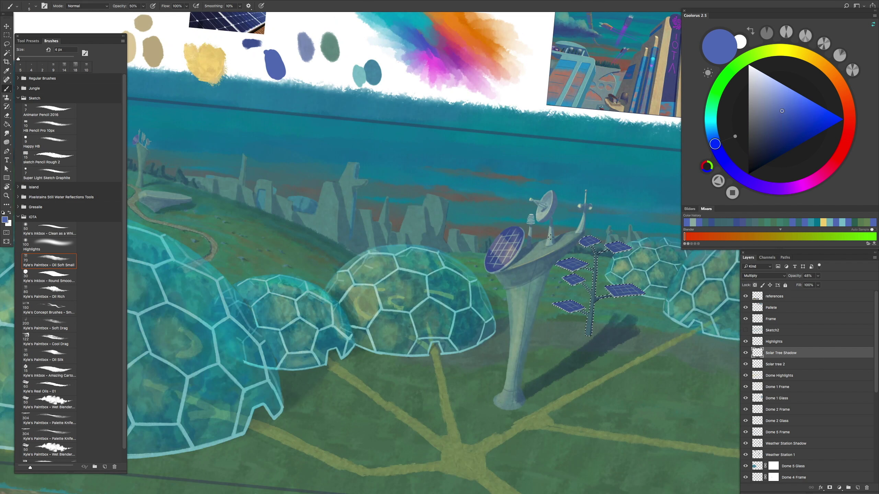
key(f)
key(r)
drag(557, 234, 422, 349)
key(h)
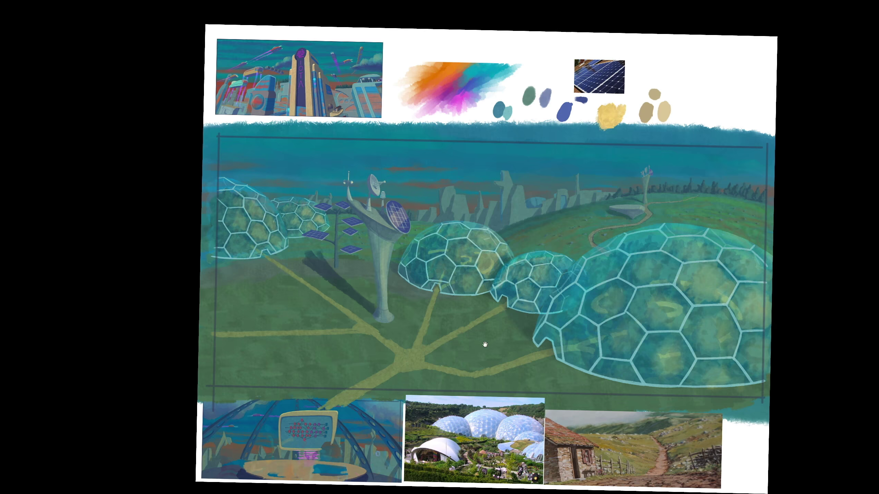
scroll(525, 312, up, 10)
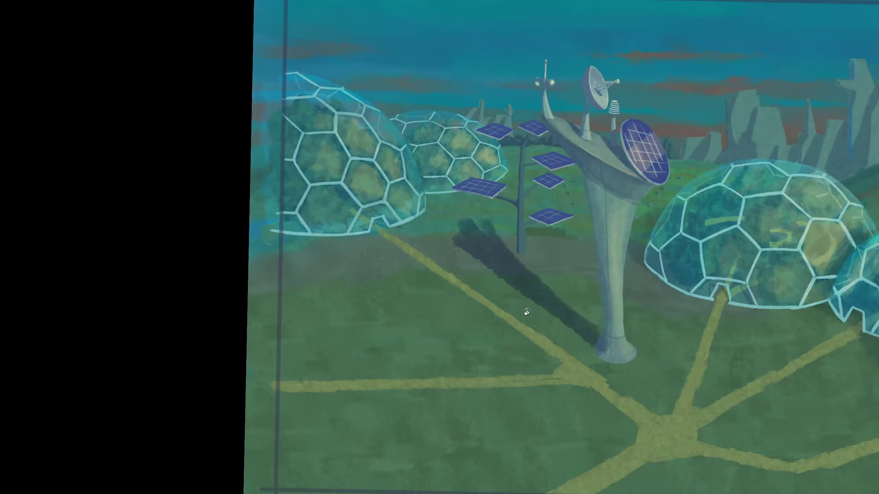
Step: Paint dark shadow over the tree trunk and the lower-right branch
scroll(396, 230, down, 5)
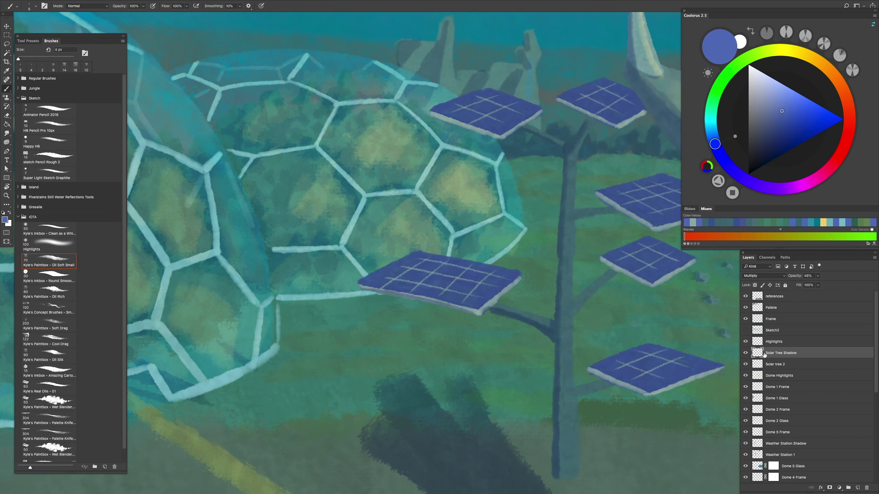
scroll(575, 301, up, 3)
scroll(575, 301, down, 3)
scroll(575, 302, up, 4)
mouse_move(575, 308)
mouse_down()
mouse_move(621, 298)
mouse_move(608, 308)
mouse_move(648, 309)
mouse_move(589, 314)
mouse_move(613, 306)
mouse_move(564, 327)
mouse_move(621, 296)
mouse_up()
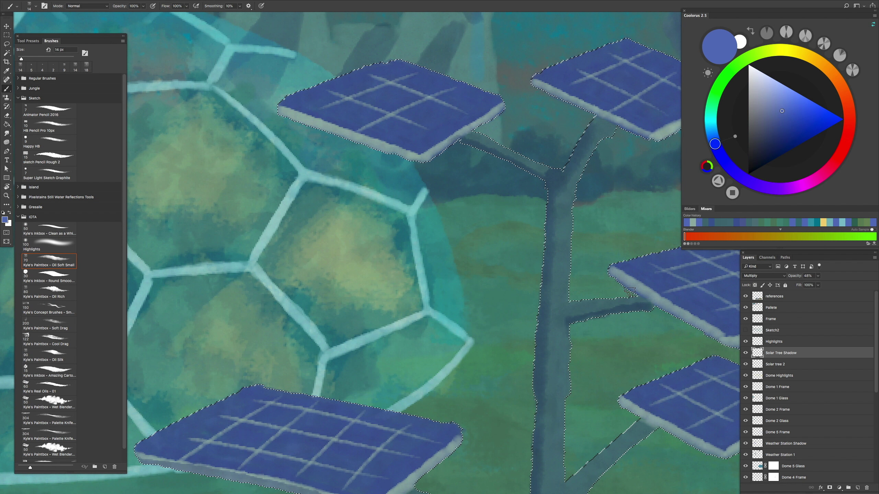
scroll(654, 329, up, 3)
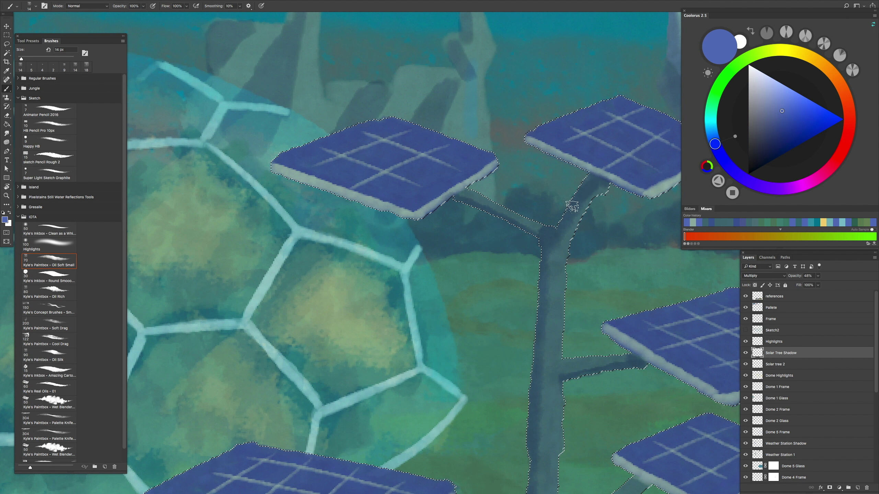
scroll(480, 199, down, 5)
scroll(479, 199, right, 3)
mouse_move(539, 314)
mouse_down()
mouse_move(541, 337)
mouse_move(489, 370)
mouse_up()
Step: Inspect the shaded tree at several zooms, then move to the Highlights layer with pale yellow
mouse_move(541, 316)
mouse_down()
mouse_move(491, 322)
mouse_move(540, 305)
mouse_move(485, 323)
mouse_move(497, 333)
mouse_move(393, 209)
mouse_up()
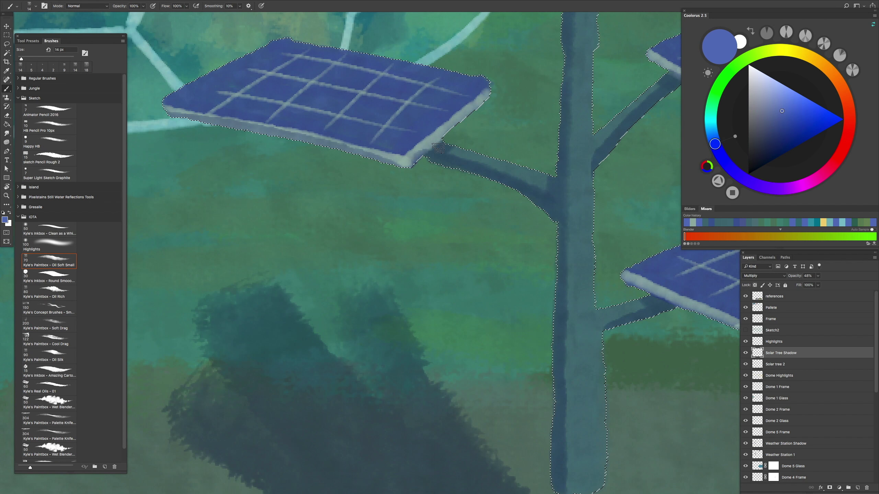
drag(445, 151, 509, 279)
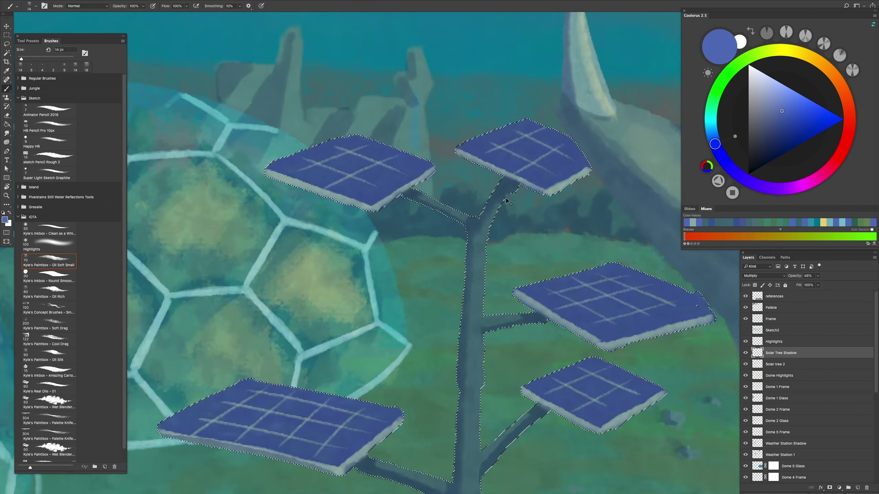
drag(509, 278, 525, 287)
drag(547, 343, 490, 358)
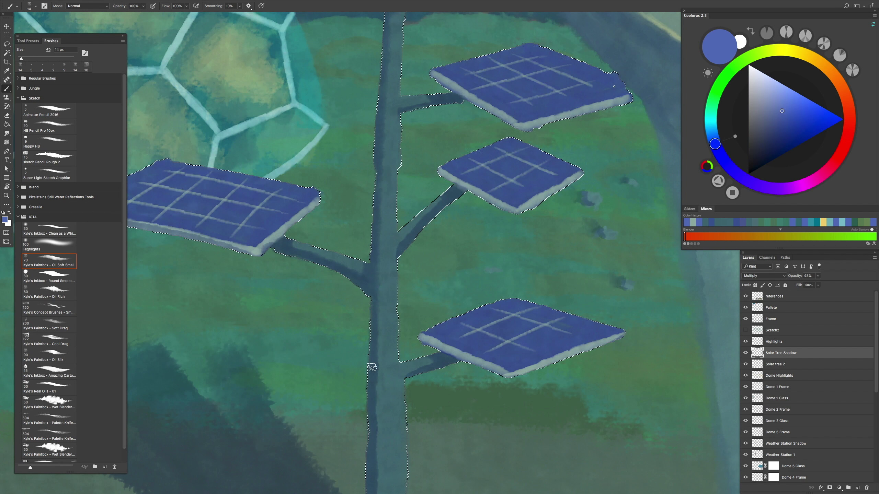
drag(348, 251, 350, 254)
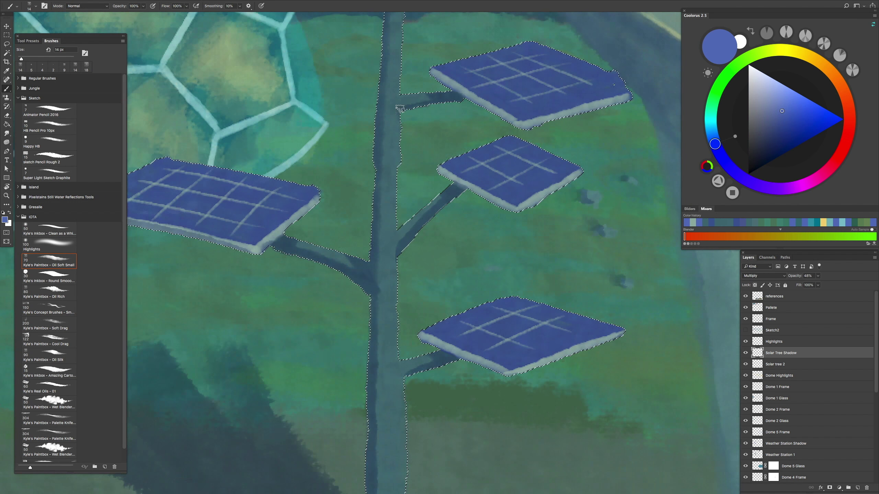
drag(410, 99, 477, 297)
key(alt+bracketright)
alt+click(647, 284)
Step: Zoom in on the solar panels and set the brush to 77 px at 30% opacity
mouse_move(433, 343)
mouse_down()
mouse_move(455, 344)
mouse_move(398, 342)
mouse_move(596, 298)
mouse_up()
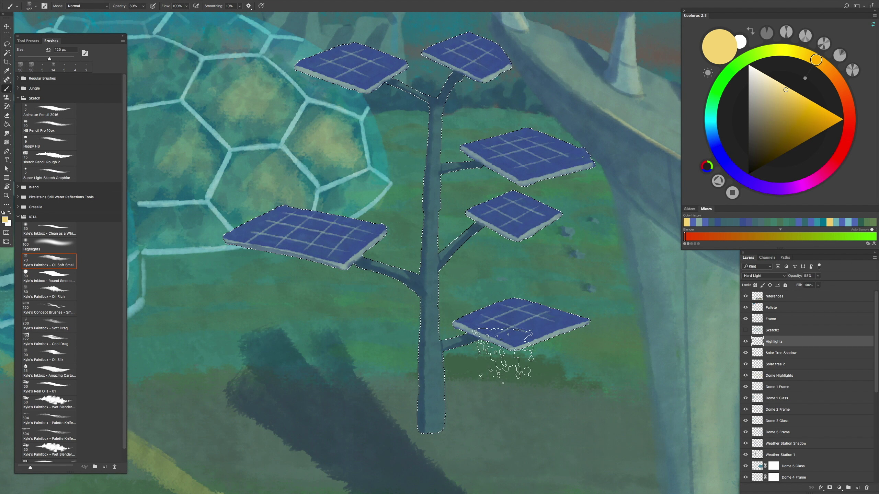
drag(543, 272, 515, 355)
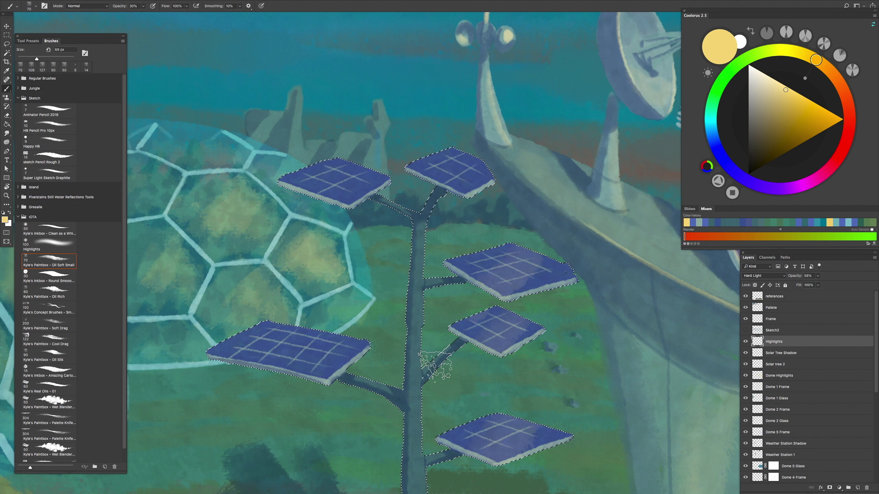
scroll(418, 384, up, 7)
scroll(418, 384, left, 2)
scroll(282, 408, down, 5)
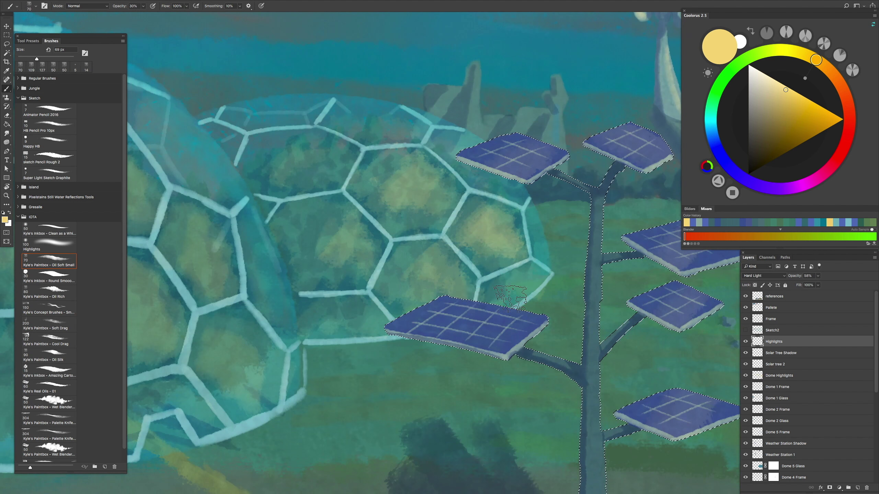
scroll(406, 419, up, 5)
Step: Shrink the brush for detail work, then enlarge it to about 69 px
drag(489, 292, 475, 292)
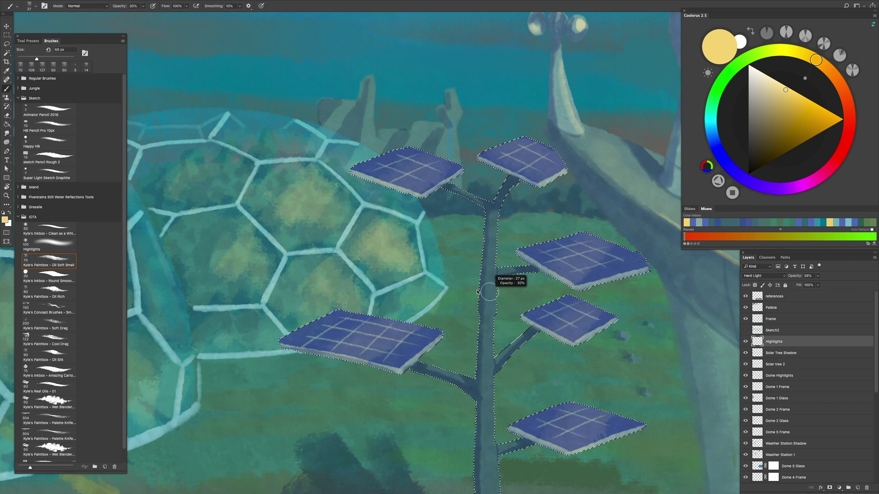
scroll(495, 223, down, 7)
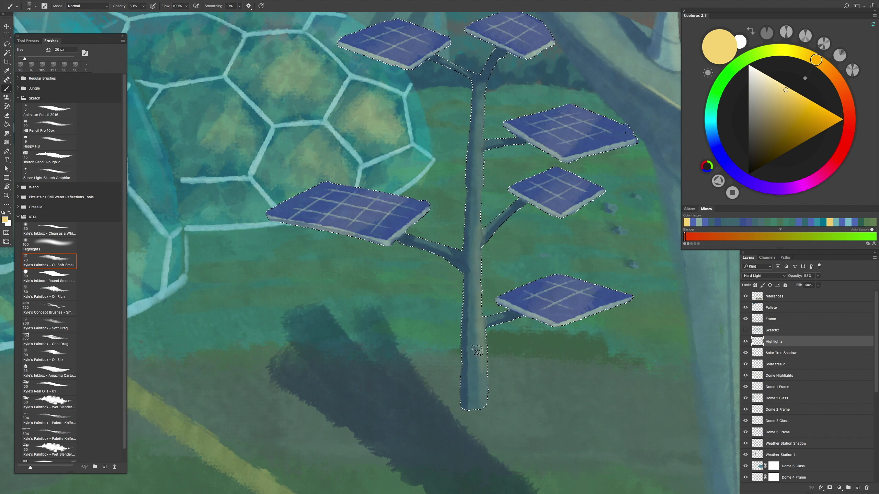
scroll(477, 350, down, 5)
scroll(491, 337, up, 6)
scroll(504, 331, up, 1)
key(bracketleft)
key(bracketleft)
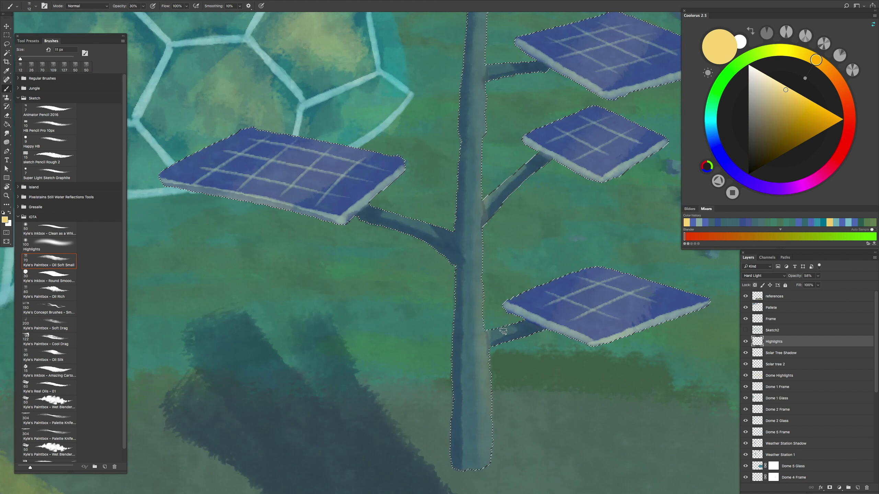
scroll(503, 331, down, 6)
scroll(527, 270, up, 5)
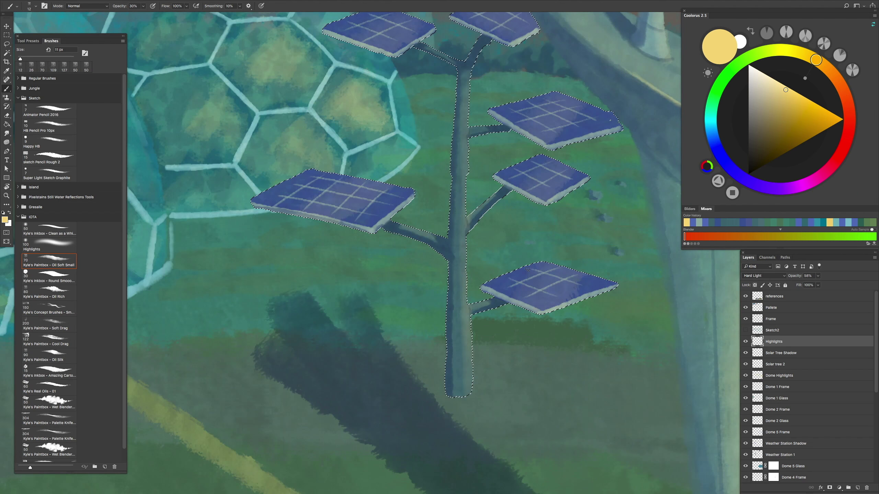
drag(553, 292, 554, 292)
scroll(518, 282, up, 6)
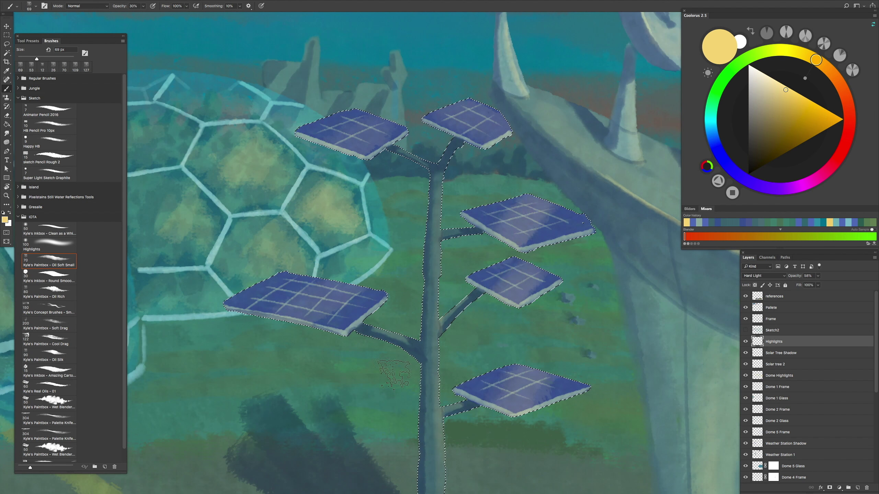
scroll(394, 374, up, 6)
scroll(325, 422, down, 6)
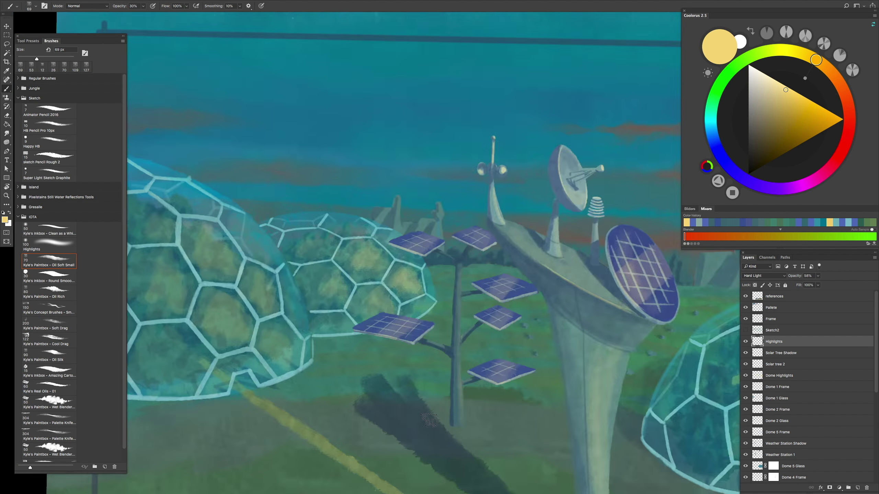
scroll(409, 408, up, 2)
Step: Switch to the Lasso tool and clear the solar tree selection
key(l)
key(ctrl+d)
scroll(419, 411, up, 1)
scroll(419, 410, left, 1)
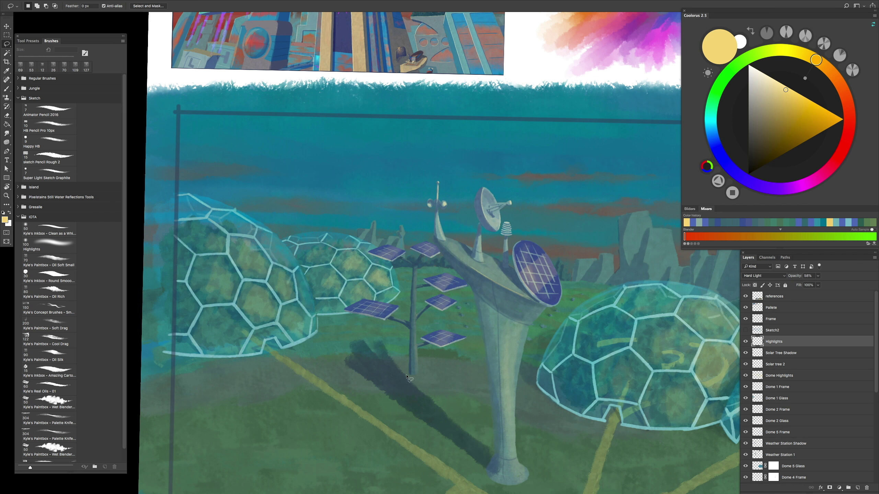
Step: On the Solar Tree Shadow layer, pick the Oil Soft Small brush, a blue, and full opacity
click(781, 353)
key(b)
click(48, 262)
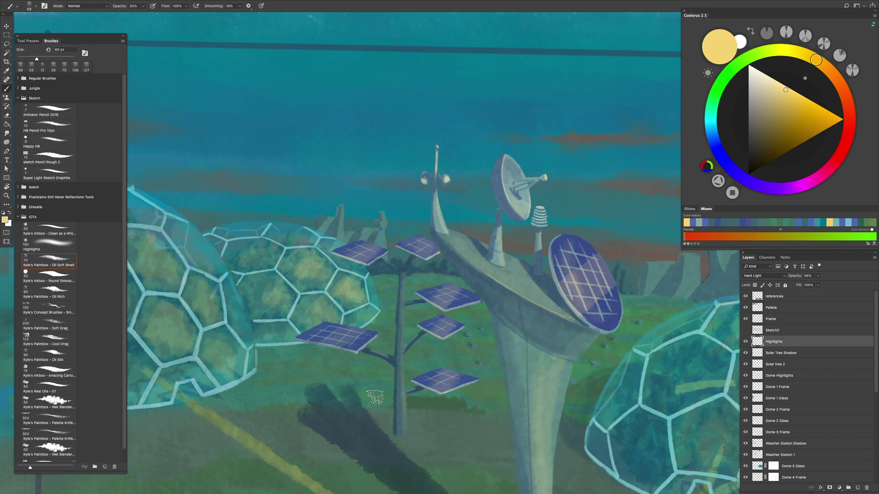
scroll(535, 277, down, 3)
alt+click(550, 233)
scroll(534, 277, up, 3)
mouse_move(450, 312)
mouse_down()
mouse_move(450, 243)
mouse_move(442, 246)
mouse_move(438, 347)
mouse_move(575, 255)
mouse_move(433, 302)
mouse_up()
key(0)
Step: Paint a thin dark trunk shadow line on the grass, redoing it until it sits right
drag(432, 253, 439, 360)
key(ctrl+z)
drag(433, 251, 433, 368)
key(ctrl+z)
key(ctrl+z)
drag(433, 253, 439, 361)
scroll(430, 247, up, 3)
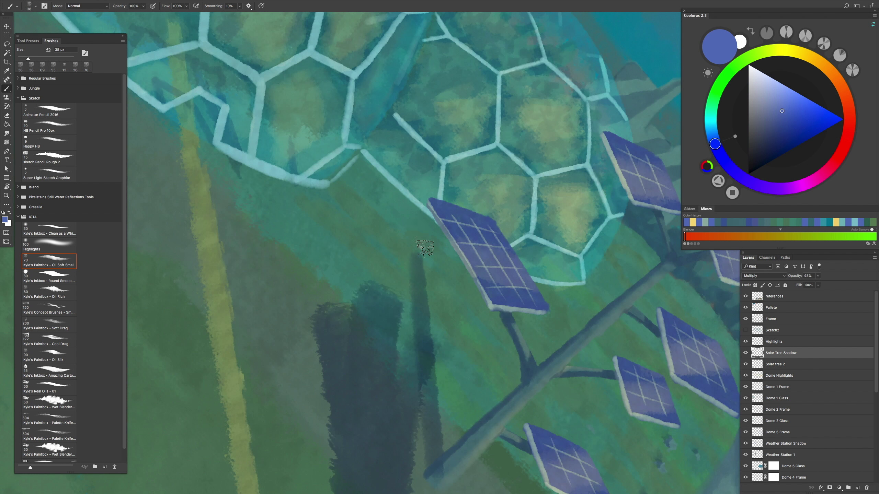
Step: Paint a short branch shadow on the grass with a smaller brush
key(bracketleft)
key(bracketleft)
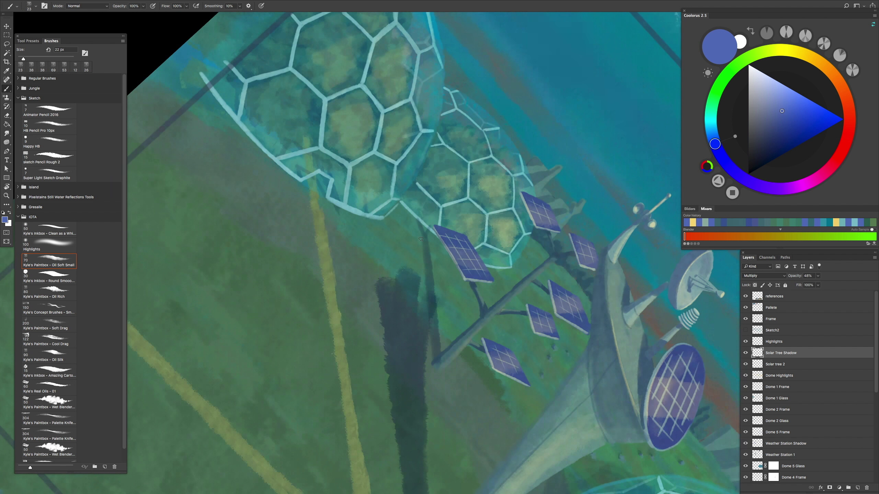
mouse_move(379, 160)
mouse_down()
mouse_move(369, 183)
mouse_move(402, 232)
mouse_move(492, 301)
mouse_up()
scroll(367, 193, right, 3)
scroll(368, 192, up, 1)
key(r)
key(b)
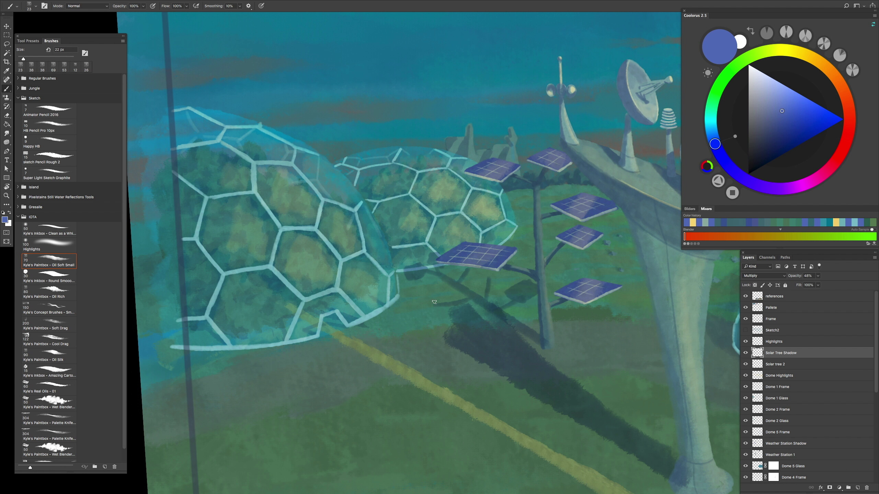
Step: Check the whole painting repeatedly while resizing the brush to 60 px, then 32 px
key(h)
mouse_move(448, 292)
mouse_down()
mouse_move(436, 349)
mouse_move(496, 270)
mouse_up()
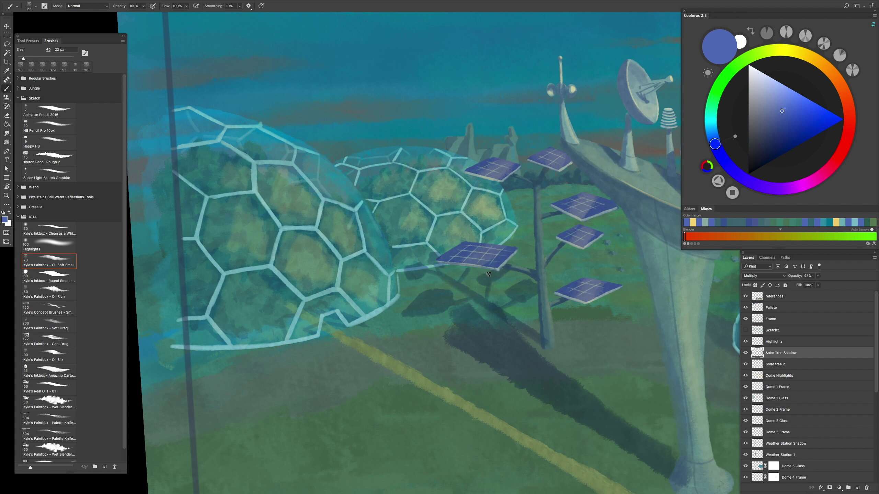
drag(498, 278, 476, 282)
scroll(510, 288, down, 3)
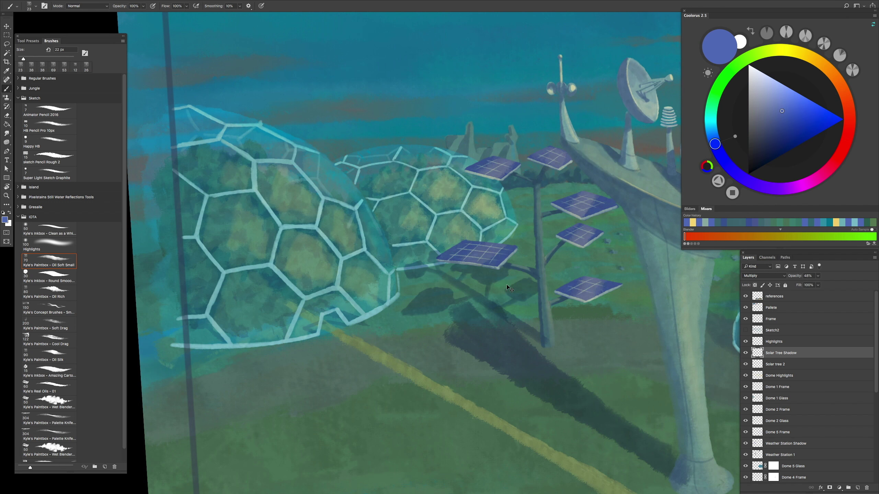
key(h)
mouse_move(439, 291)
mouse_down()
mouse_move(511, 338)
mouse_move(477, 338)
mouse_move(492, 347)
mouse_up()
key(bracketright)
key(bracketright)
key(bracketright)
key(bracketright)
key(h)
key(h)
key(h)
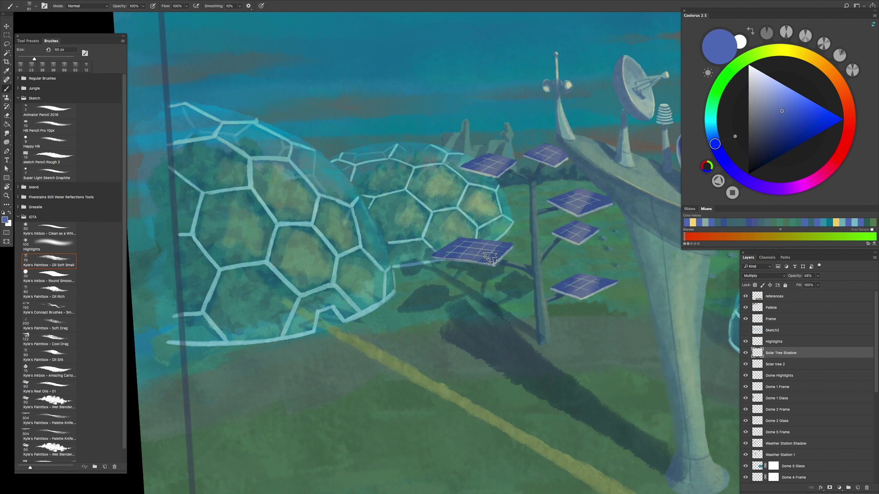
key(bracketleft)
key(bracketleft)
key(bracketleft)
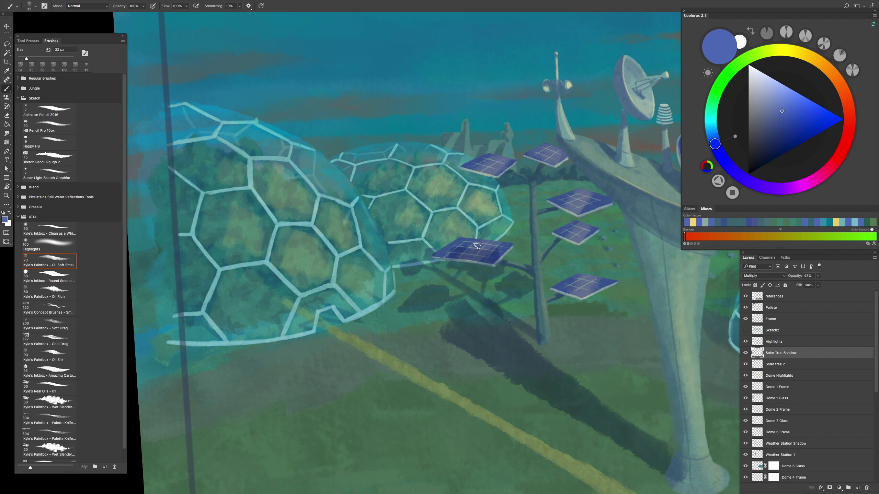
key(h)
drag(442, 256, 439, 254)
scroll(775, 316, down, 3)
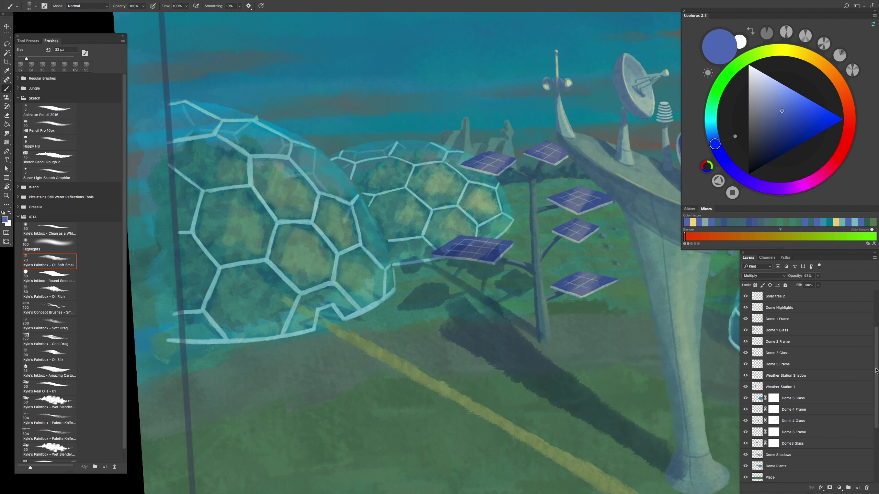
Step: Widen the weather station's cast shadow on the grass using a larger brush
click(786, 376)
key(ctrl+plus)
key(ctrl+minus)
key(h)
mouse_move(482, 311)
mouse_down()
mouse_move(419, 355)
mouse_move(462, 345)
mouse_move(453, 322)
mouse_move(472, 314)
mouse_up()
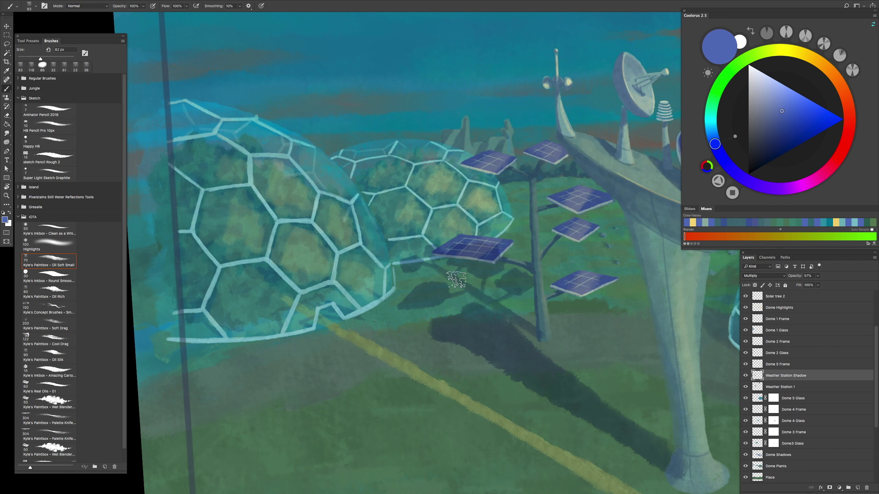
key(ctrl+minus)
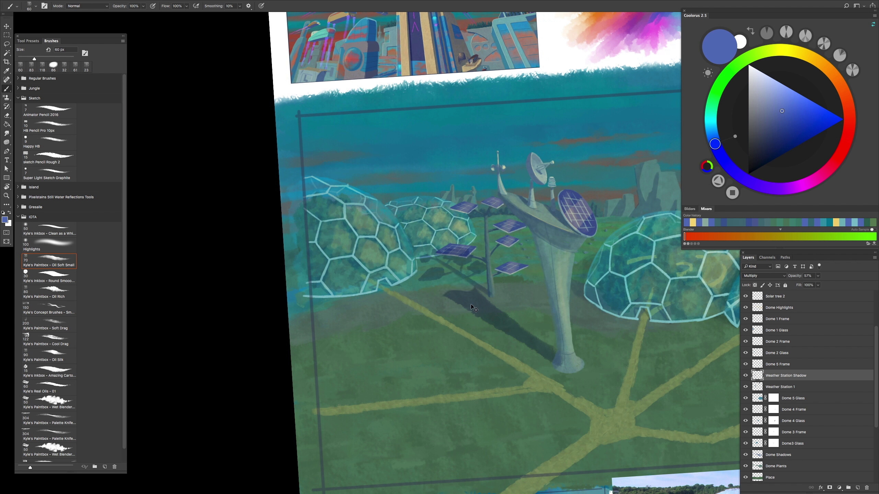
key(ctrl+plus)
Step: Move the Weather Station Shadow layer up next to Solar Tree Shadow and set it to Multiply
drag(763, 378, 755, 316)
click(771, 276)
click(761, 292)
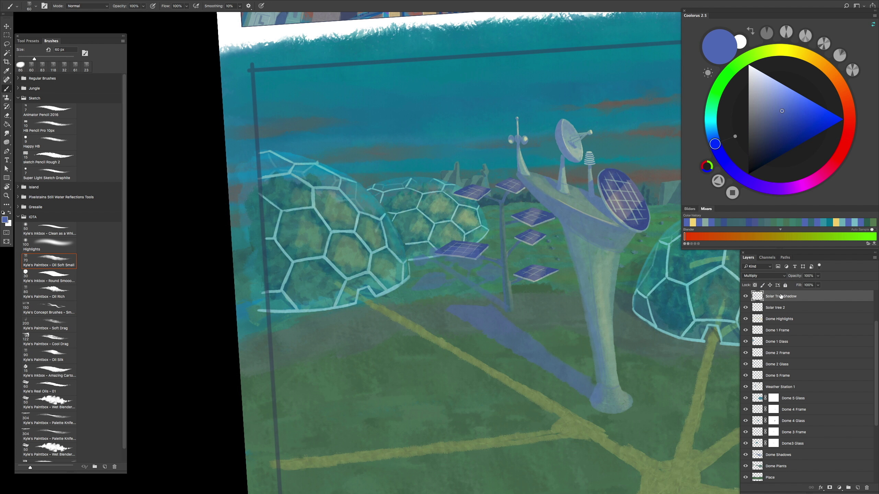
key(ctrl+plus)
key(ctrl+minus)
key(ctrl+minus)
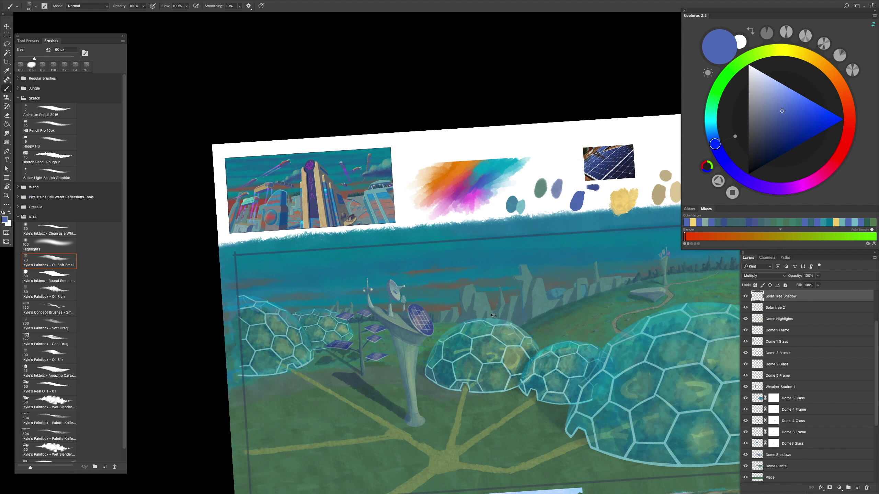
key(ctrl+plus)
key(ctrl+plus)
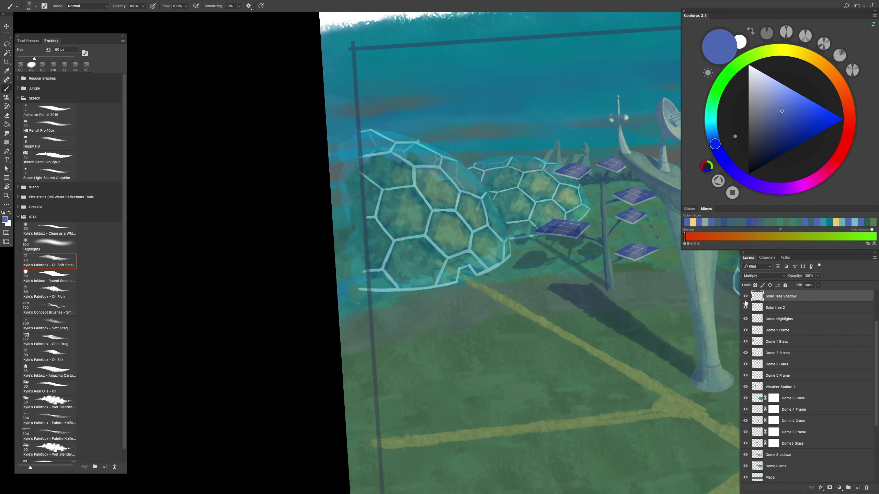
key(ctrl+minus)
key(ctrl+plus)
key(ctrl+minus)
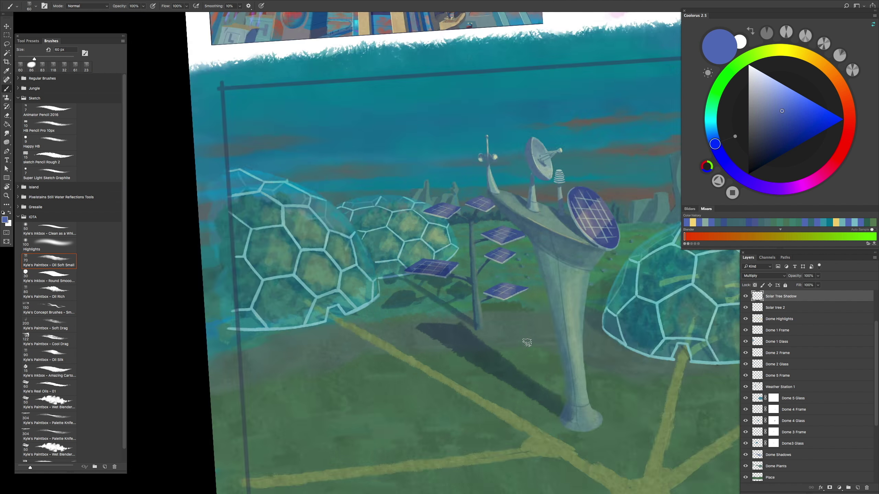
key(ctrl+plus)
key(ctrl+minus)
key(ctrl+plus)
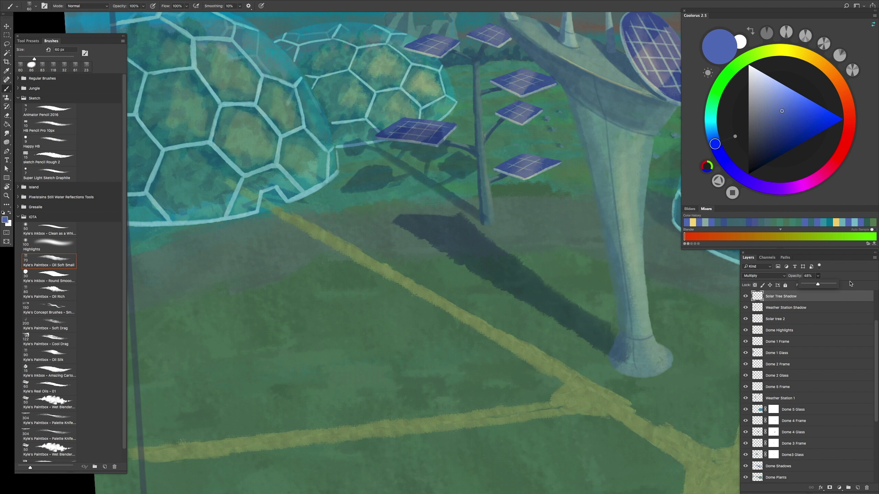
Step: Merge the shadows into Solar Tree Shadow at Multiply 57%, dabbing extra shadow under the tree
key(ctrl+z)
key(ctrl+z)
key(ctrl+z)
key(ctrl+z)
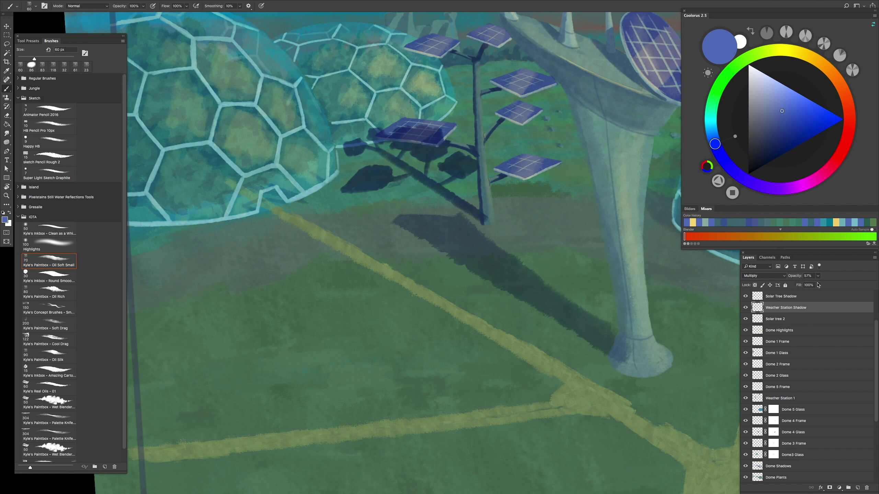
click(771, 276)
click(774, 292)
drag(818, 284, 804, 284)
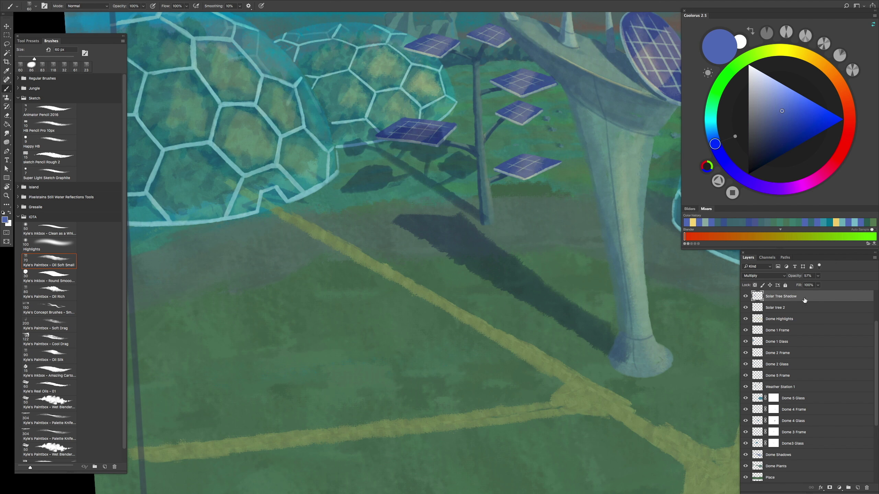
mouse_move(467, 277)
mouse_down()
mouse_move(491, 290)
mouse_move(449, 299)
mouse_move(477, 304)
mouse_move(508, 280)
mouse_move(559, 334)
mouse_up()
drag(544, 266, 544, 245)
mouse_move(548, 293)
mouse_down()
mouse_move(574, 355)
mouse_move(543, 296)
mouse_move(498, 285)
mouse_move(519, 265)
mouse_up()
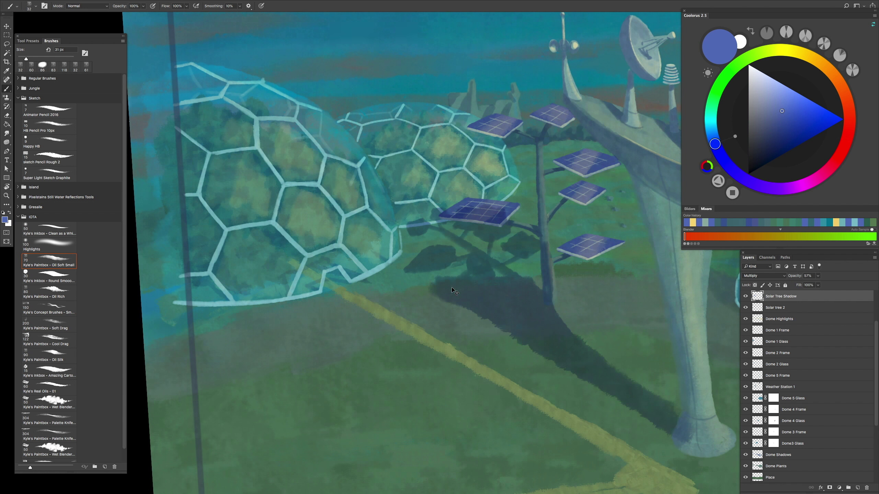
Step: Pick the Oil Rich brush at about 58 px
scroll(448, 292, down, 3)
click(55, 295)
scroll(441, 249, up, 3)
mouse_move(413, 308)
mouse_down()
mouse_move(462, 342)
mouse_move(451, 324)
mouse_move(374, 287)
mouse_up()
scroll(551, 314, down, 3)
scroll(588, 304, up, 3)
scroll(598, 305, down, 3)
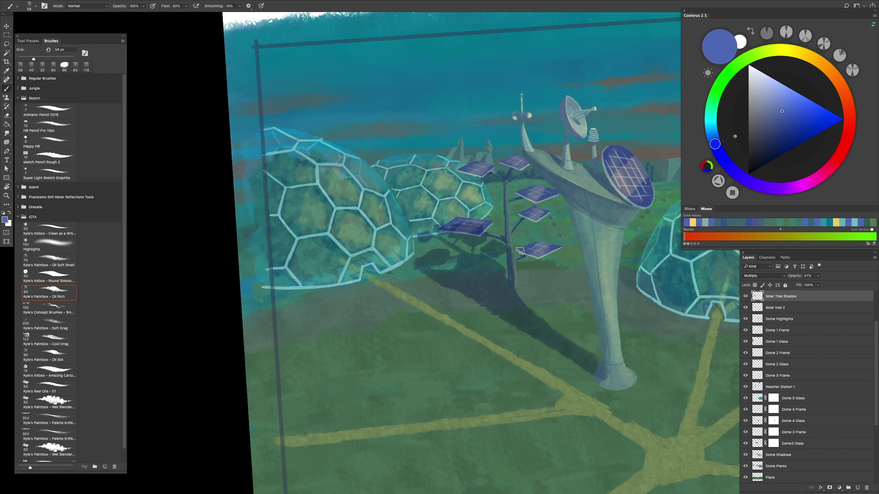
scroll(539, 260, down, 3)
scroll(544, 294, up, 2)
scroll(547, 322, down, 2)
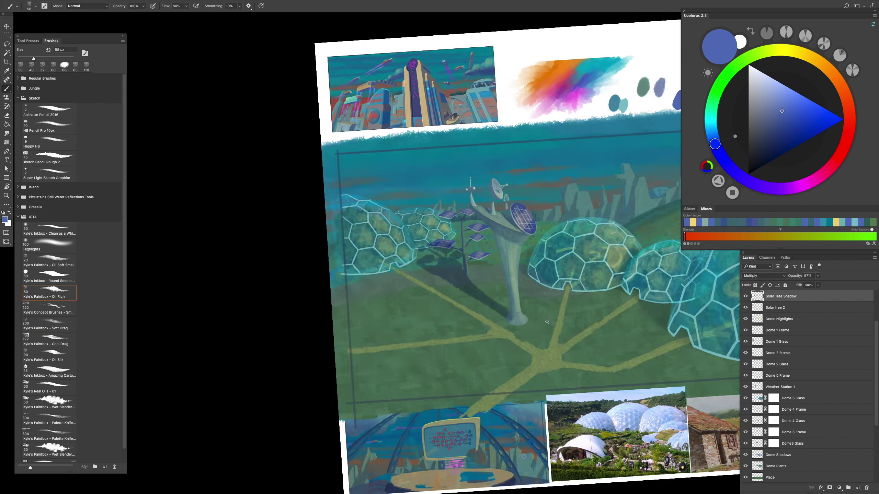
scroll(545, 320, up, 4)
scroll(598, 412, down, 3)
scroll(526, 308, up, 2)
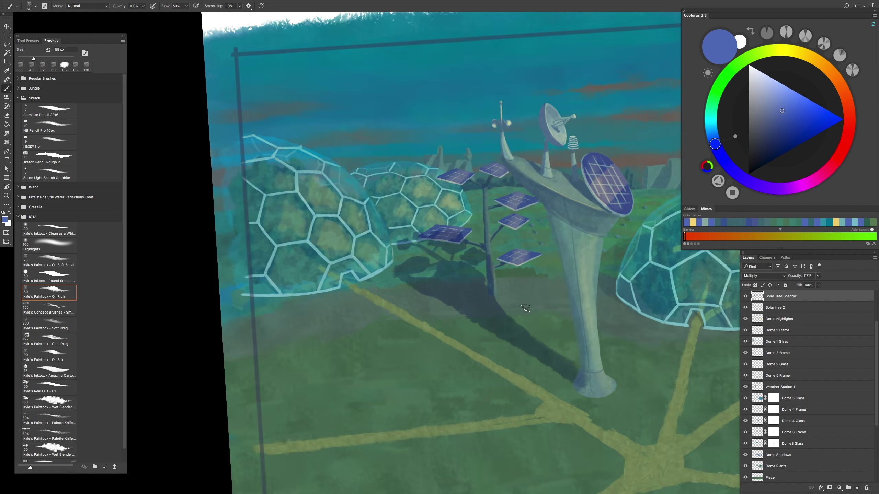
scroll(525, 308, up, 2)
scroll(530, 331, down, 4)
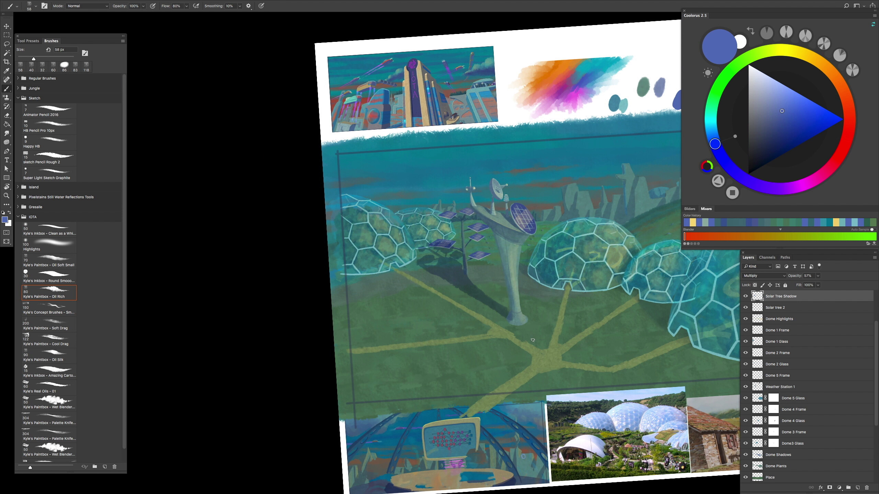
scroll(499, 276, up, 5)
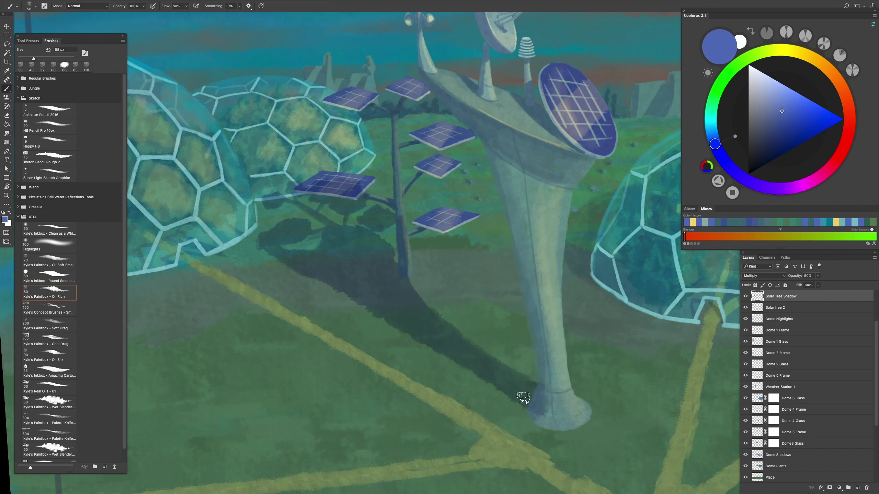
scroll(573, 459, down, 4)
Step: Level the canvas rotation and return to the brush
key(r)
drag(519, 384, 548, 374)
key(b)
scroll(547, 374, up, 8)
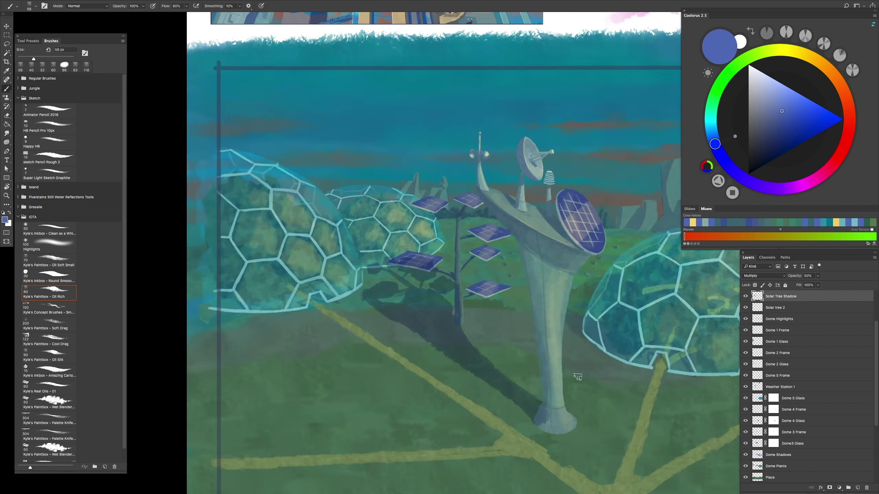
scroll(415, 303, down, 6)
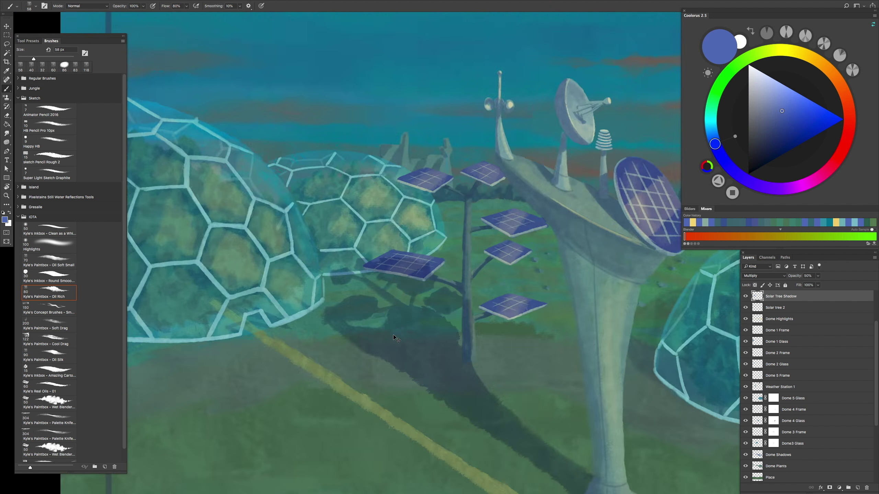
scroll(398, 317, up, 3)
scroll(423, 370, down, 2)
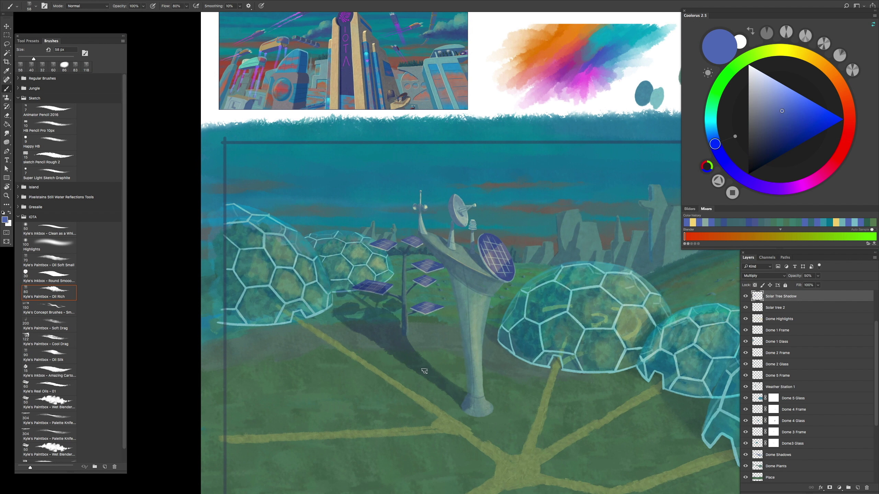
Step: Hide all panels and show the whole page full-screen
key(Tab)
key(super+0)
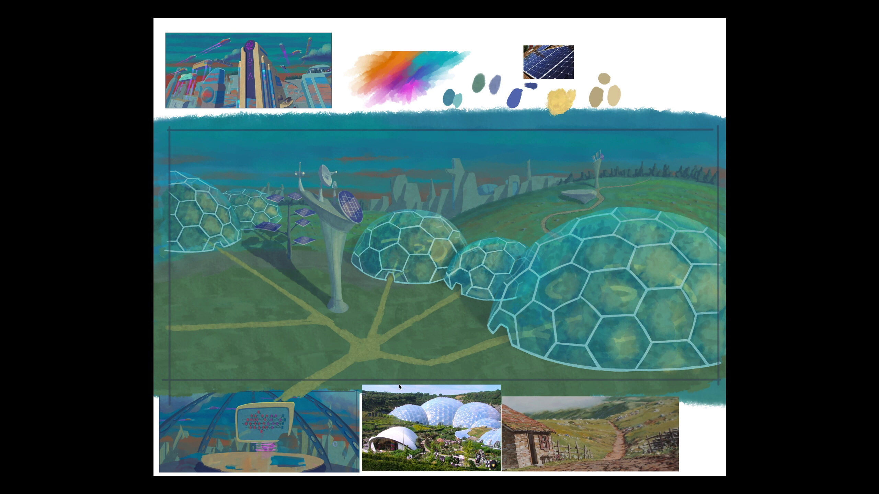
scroll(399, 386, down, 2)
scroll(400, 388, up, 3)
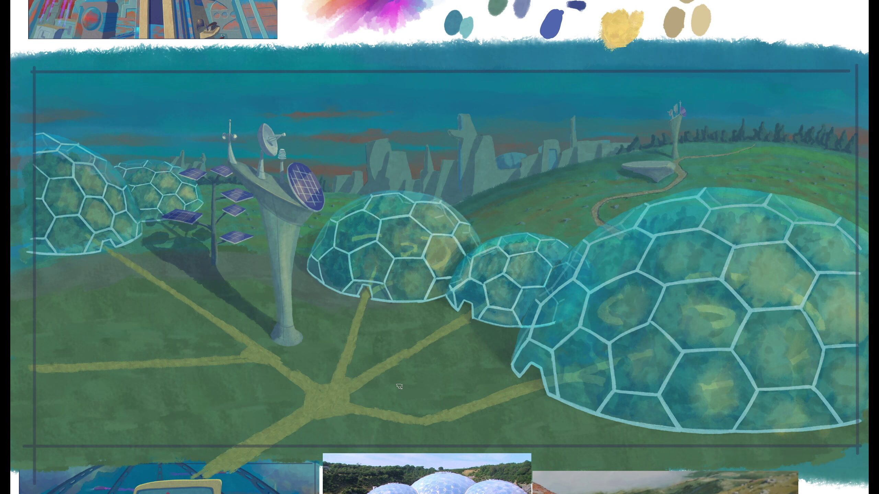
scroll(402, 391, down, 4)
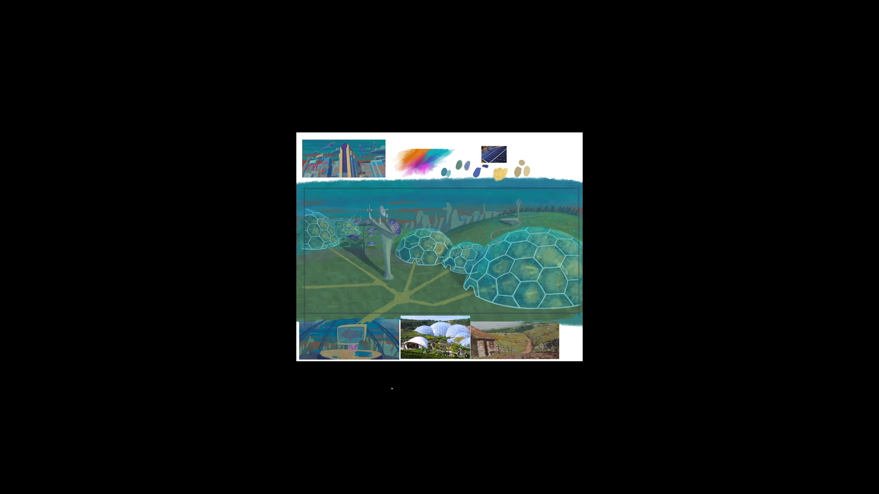
Step: Exit full screen and paint a highlight along the solar panel's upper edge on Highlights
key(f)
click(560, 4)
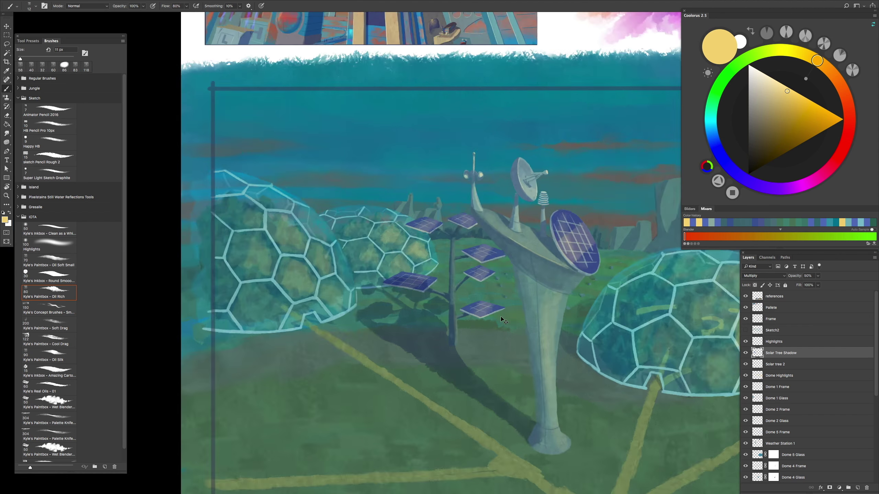
key(super+plus)
key(super+plus)
click(779, 342)
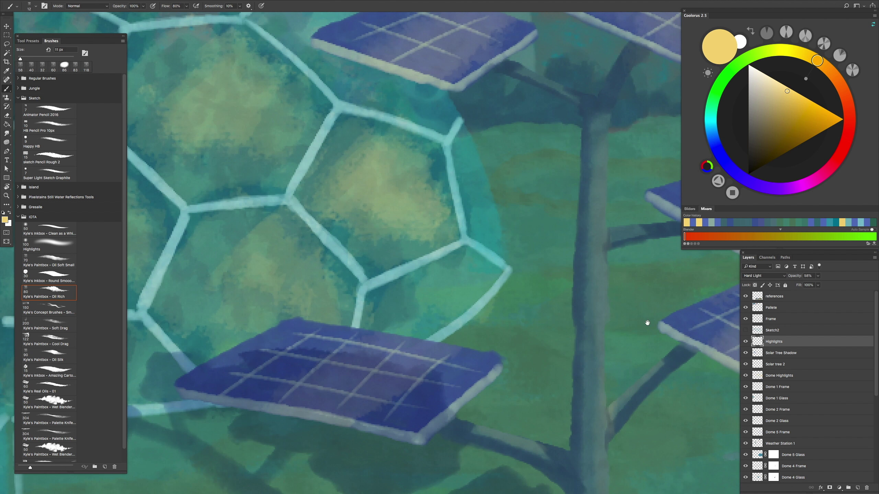
scroll(570, 324, right, 5)
key(ctrl+z)
drag(414, 309, 456, 330)
Step: Brighten the panel's right edge with a 13 px highlight stroke
scroll(434, 314, down, 3)
drag(498, 239, 502, 240)
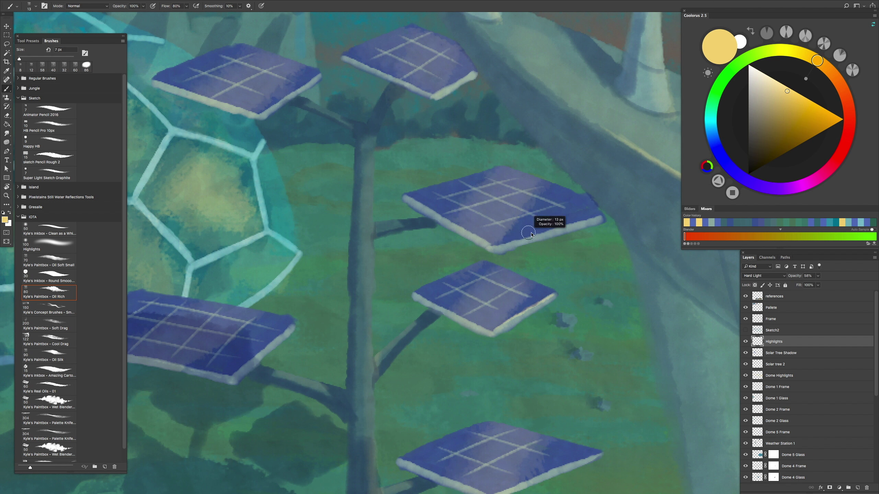
scroll(498, 235, up, 5)
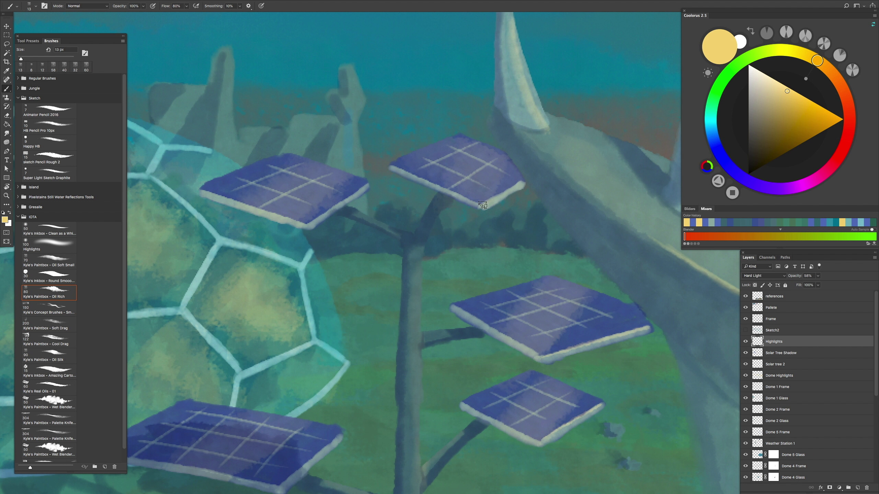
drag(308, 223, 367, 186)
scroll(438, 343, down, 5)
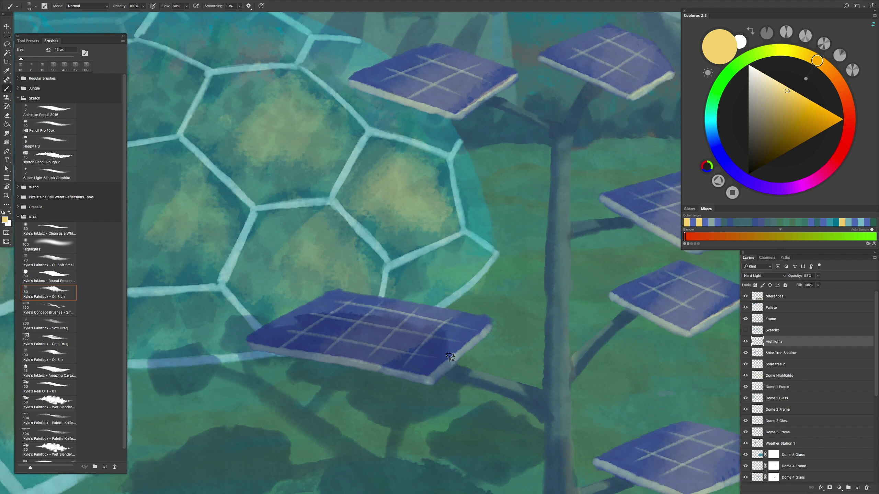
scroll(450, 357, down, 10)
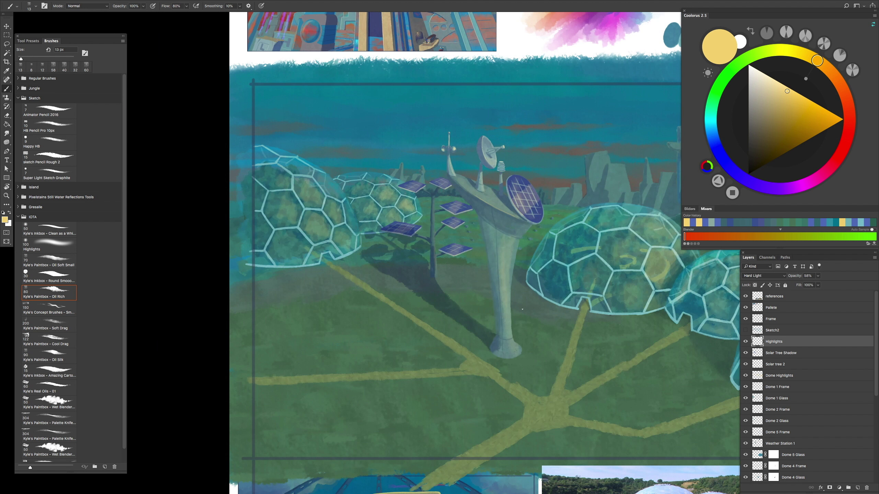
scroll(523, 310, up, 2)
click(785, 352)
click(781, 370)
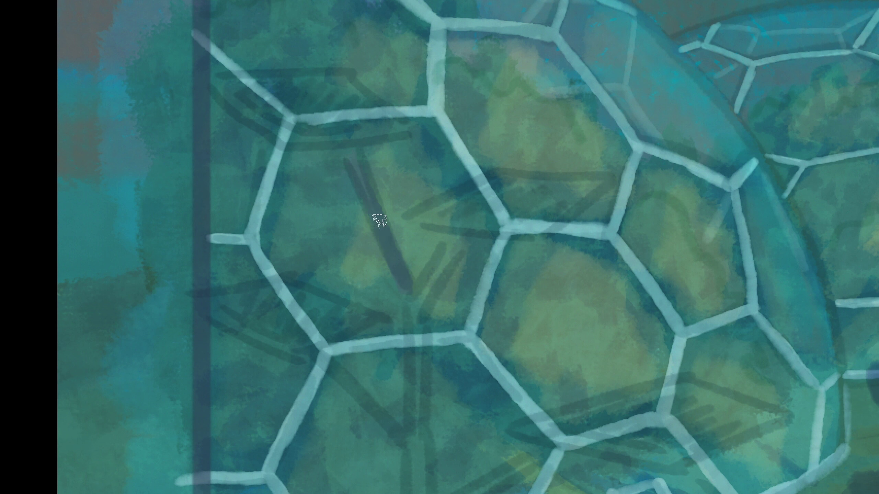
Step: Redraw a darker diagonal branch, paint a blue trunk below the panel, and rotate the view about 35°
key(ctrl+z)
drag(410, 311, 460, 239)
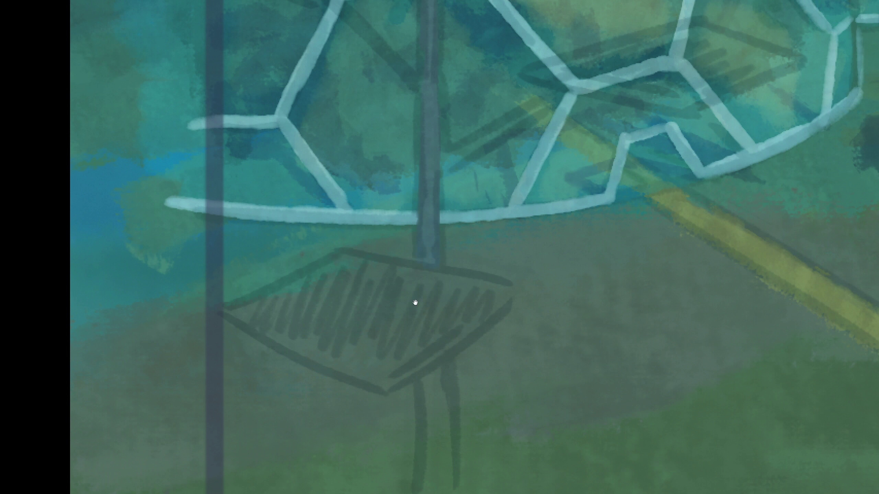
drag(430, 334, 425, 477)
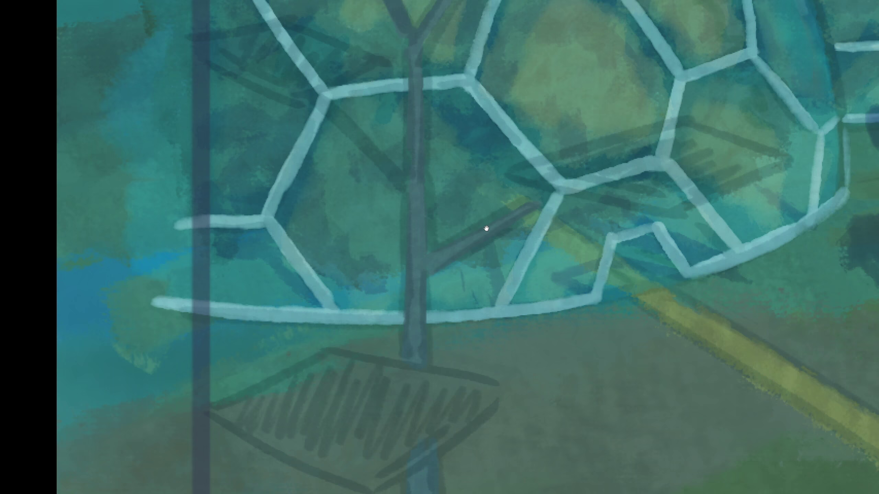
mouse_move(487, 229)
mouse_down()
mouse_move(447, 245)
mouse_move(422, 192)
mouse_up()
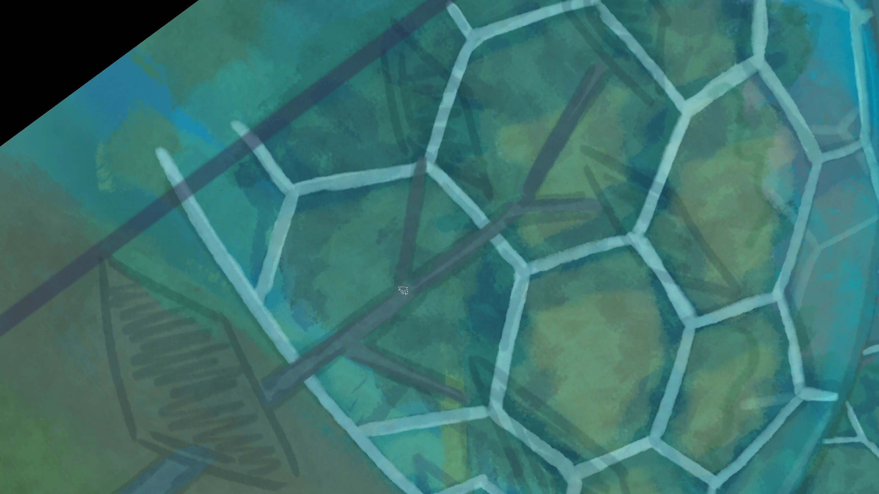
scroll(477, 276, down, 5)
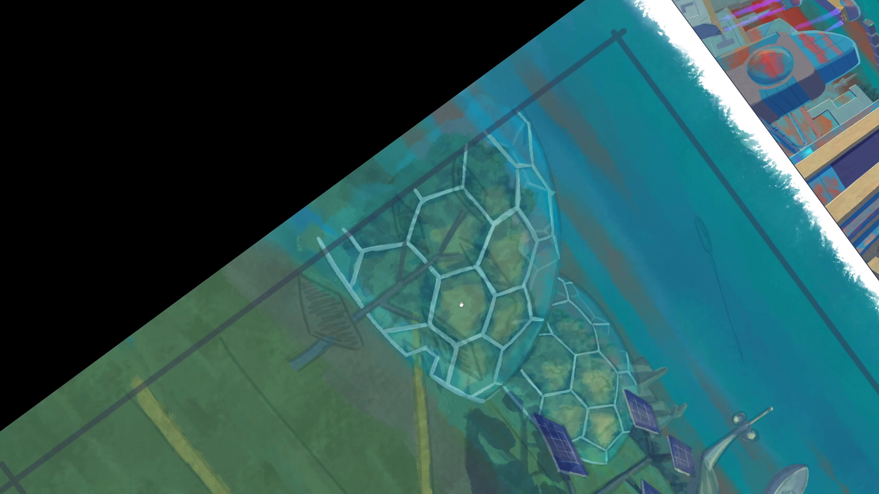
Step: Outline and fill the first dark-blue panel over the hatched sketch
scroll(500, 363, up, 8)
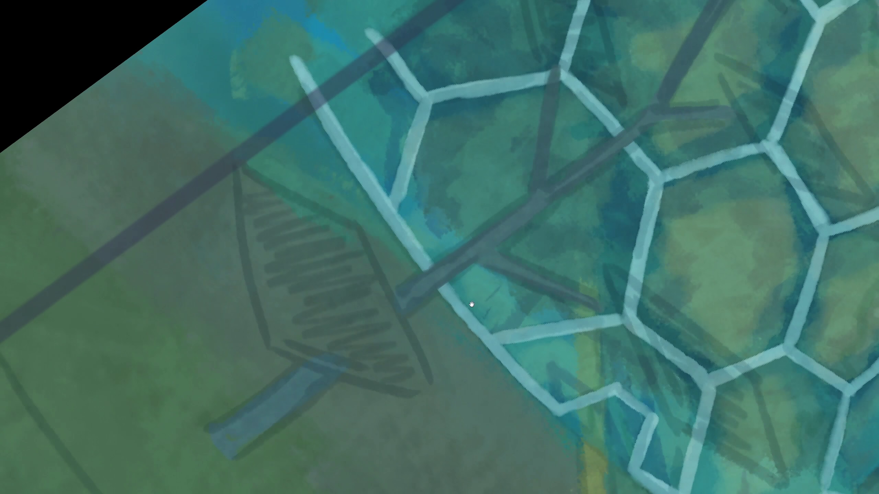
mouse_move(236, 163)
mouse_down()
mouse_move(271, 330)
mouse_move(287, 346)
mouse_up()
drag(458, 209, 406, 351)
drag(604, 118, 495, 180)
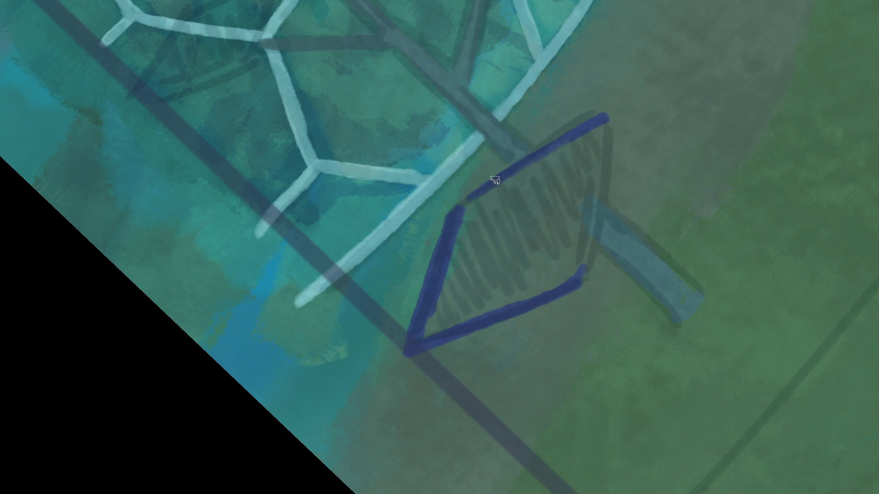
drag(605, 120, 585, 277)
mouse_move(574, 145)
mouse_down()
mouse_move(509, 196)
mouse_move(447, 296)
mouse_move(454, 318)
mouse_move(560, 261)
mouse_move(537, 170)
mouse_up()
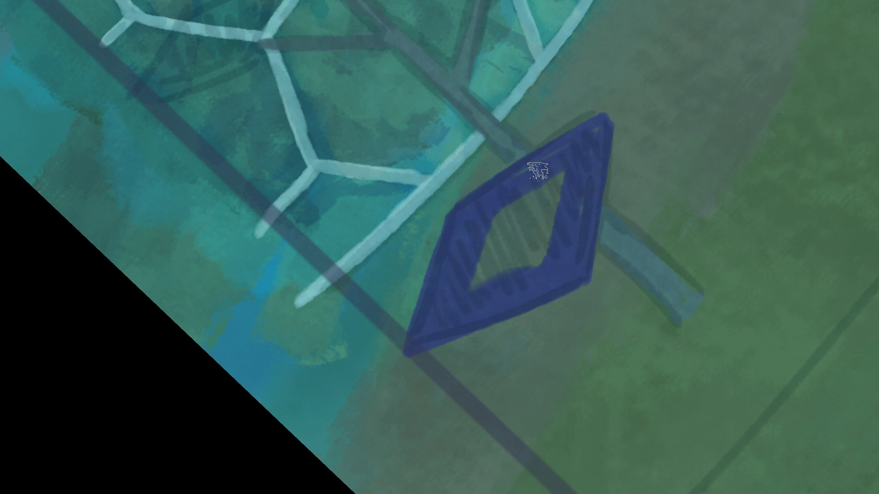
mouse_move(570, 221)
mouse_down()
mouse_move(545, 203)
mouse_move(505, 252)
mouse_move(395, 340)
mouse_move(436, 241)
mouse_move(496, 295)
mouse_up()
scroll(492, 217, down, 2)
scroll(444, 257, up, 5)
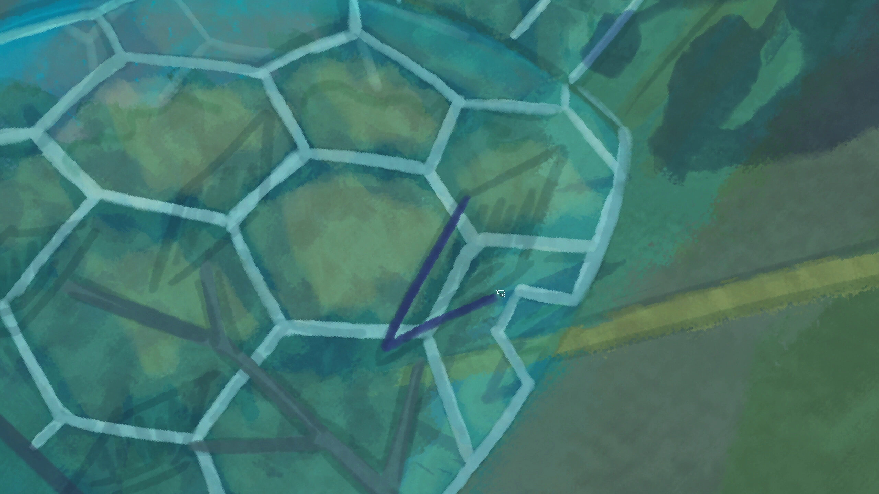
Step: Outline and fill the second dark-blue panel, darkening its upper edge
drag(551, 160, 515, 283)
drag(556, 158, 457, 206)
mouse_move(398, 336)
mouse_down()
mouse_move(452, 225)
mouse_move(512, 250)
mouse_move(526, 205)
mouse_move(455, 239)
mouse_up()
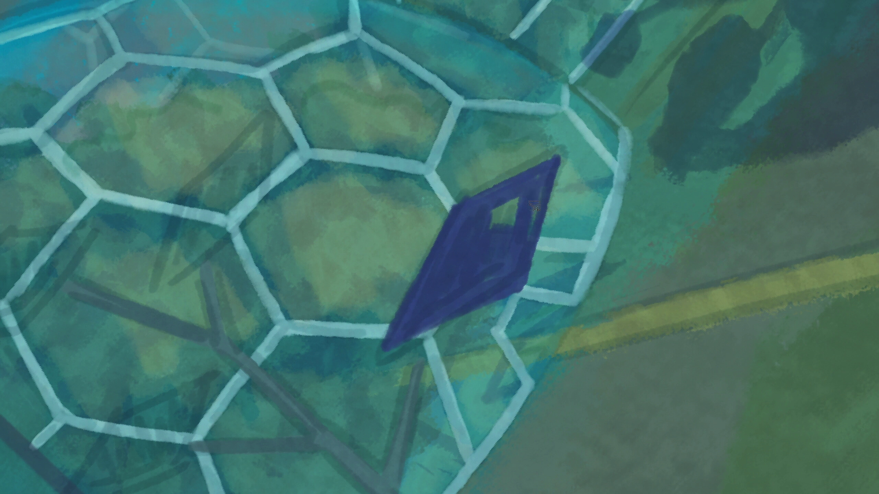
drag(469, 210, 529, 184)
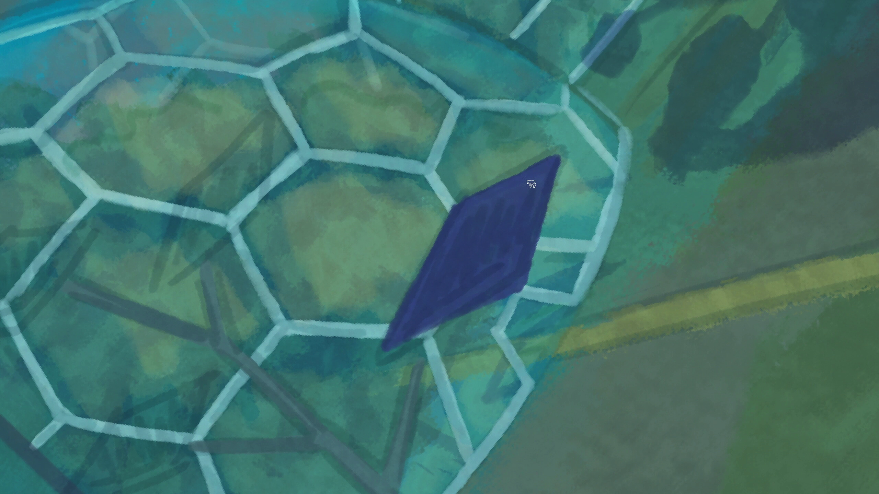
scroll(661, 189, down, 3)
scroll(384, 186, up, 3)
Step: Outline two more dark-blue panels, closing them into parallelograms
mouse_move(434, 203)
mouse_down()
mouse_move(413, 289)
mouse_move(519, 204)
mouse_move(524, 122)
mouse_move(435, 196)
mouse_move(417, 280)
mouse_move(522, 204)
mouse_move(439, 249)
mouse_move(514, 153)
mouse_move(447, 223)
mouse_move(517, 141)
mouse_up()
scroll(477, 178, up, 2)
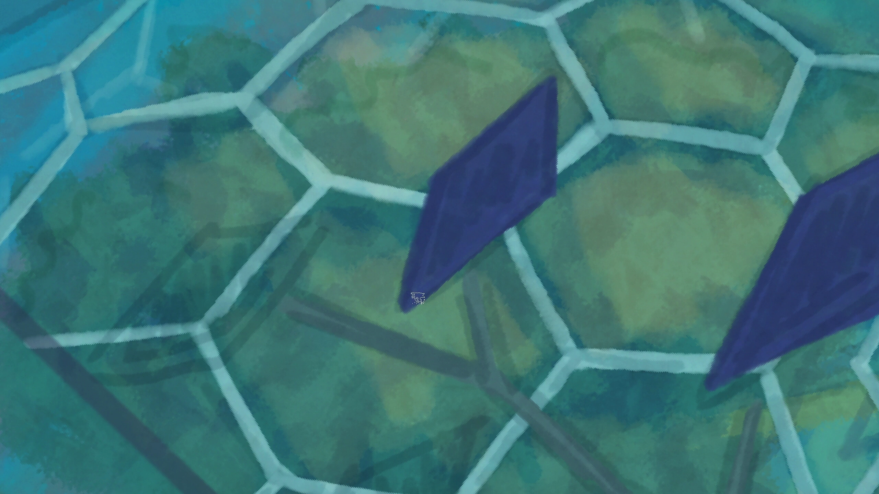
scroll(467, 239, down, 3)
scroll(448, 261, up, 3)
mouse_move(489, 205)
mouse_down()
mouse_move(418, 314)
mouse_move(559, 266)
mouse_up()
mouse_move(512, 284)
mouse_down()
mouse_move(569, 261)
mouse_move(620, 144)
mouse_move(497, 205)
mouse_move(448, 285)
mouse_move(473, 285)
mouse_move(567, 239)
mouse_move(554, 228)
mouse_up()
scroll(495, 238, down, 5)
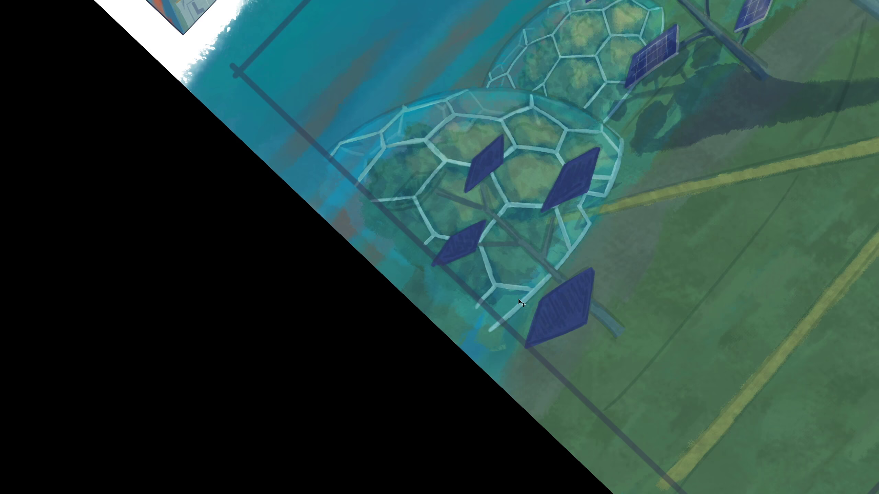
Step: Paint another dark-blue panel, redoing its V outline and thick right side
scroll(441, 249, up, 8)
drag(510, 183, 389, 322)
drag(390, 322, 517, 290)
key(ctrl+z)
mouse_move(377, 337)
mouse_down()
mouse_move(506, 187)
mouse_move(620, 166)
mouse_up()
key(ctrl+z)
mouse_move(512, 189)
mouse_down()
mouse_move(397, 309)
mouse_move(497, 296)
mouse_move(530, 281)
mouse_move(491, 208)
mouse_move(569, 211)
mouse_move(436, 301)
mouse_move(480, 255)
mouse_move(510, 202)
mouse_up()
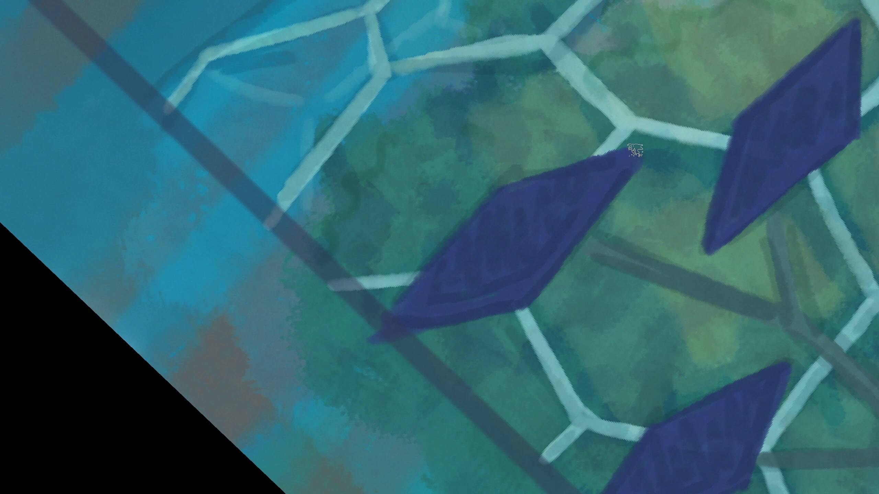
scroll(635, 150, down, 5)
scroll(466, 345, up, 3)
scroll(447, 415, up, 4)
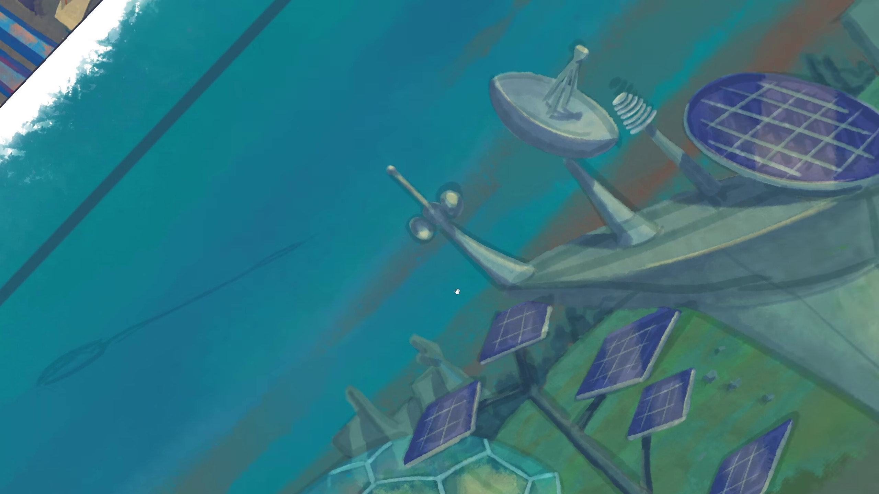
scroll(529, 207, down, 3)
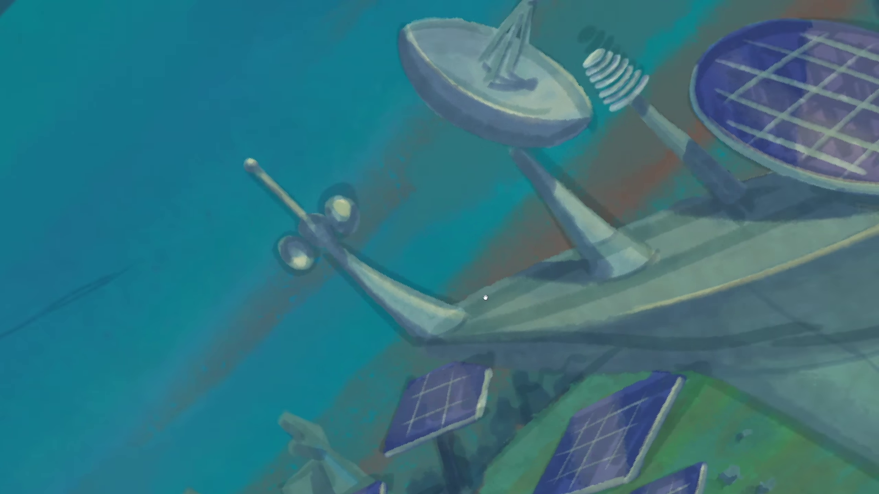
Step: Bring the glass domes into view and rotate the canvas upright onto the panels
drag(677, 255, 569, 133)
scroll(368, 399, up, 3)
scroll(367, 399, up, 1)
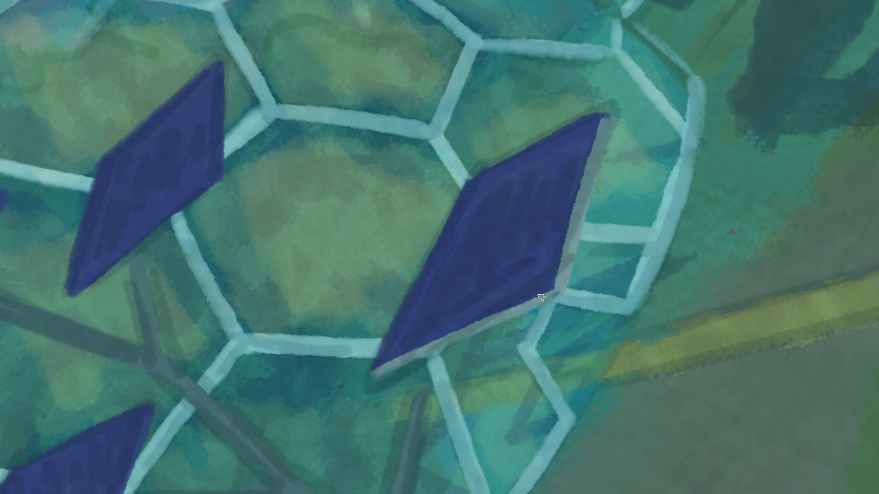
scroll(377, 373, down, 3)
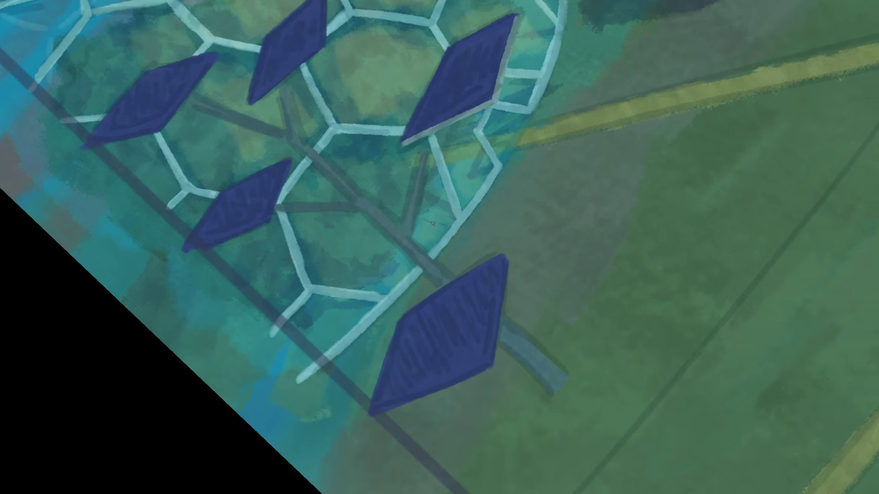
scroll(450, 346, up, 3)
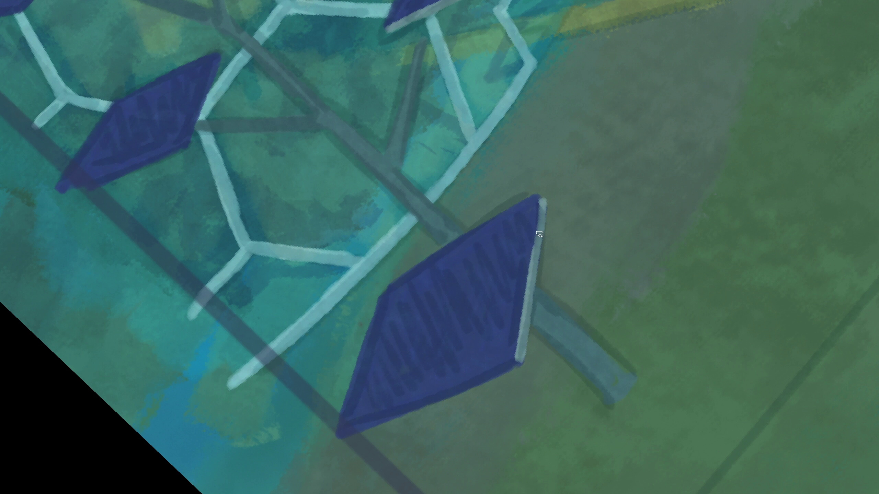
scroll(362, 338, up, 1)
scroll(362, 338, down, 3)
scroll(496, 264, up, 3)
scroll(526, 390, down, 3)
scroll(507, 232, up, 3)
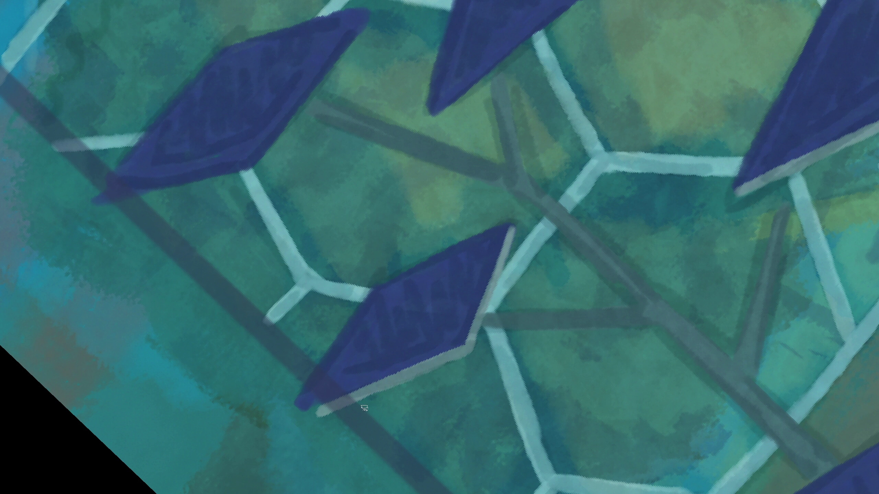
scroll(361, 406, down, 3)
scroll(508, 210, up, 3)
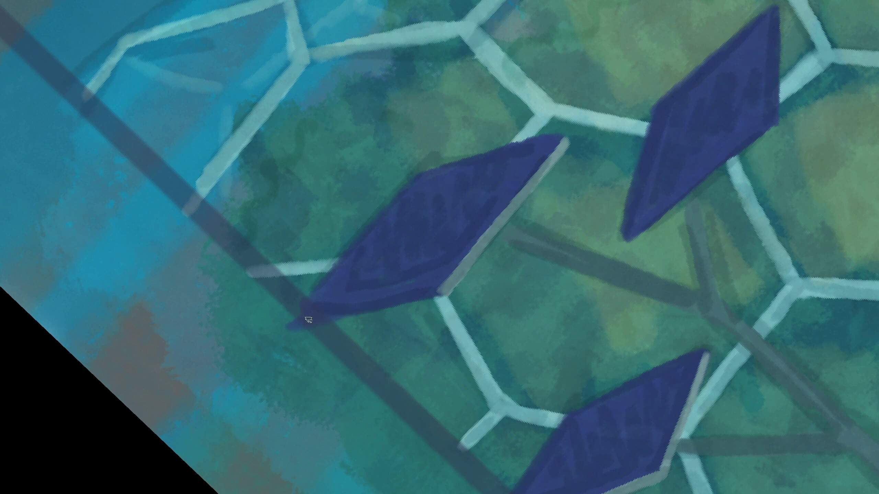
scroll(393, 356, down, 2)
scroll(393, 356, down, 2)
scroll(486, 137, up, 5)
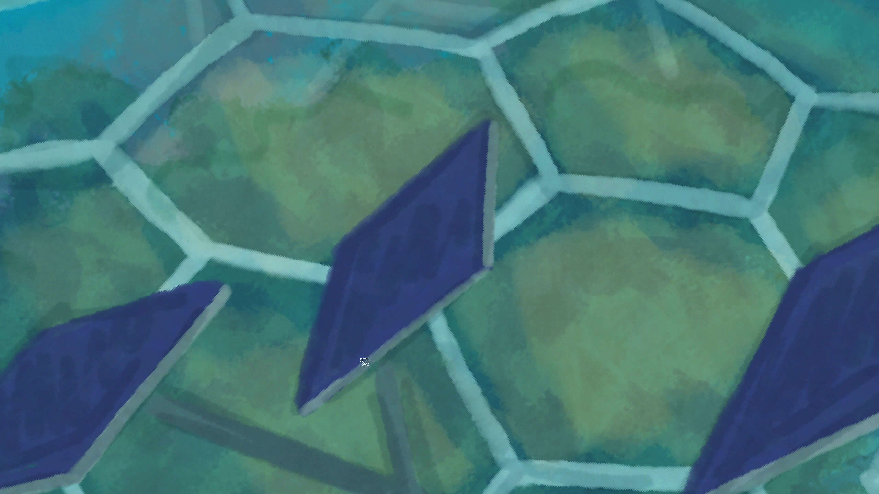
scroll(487, 258, down, 5)
scroll(528, 293, up, 2)
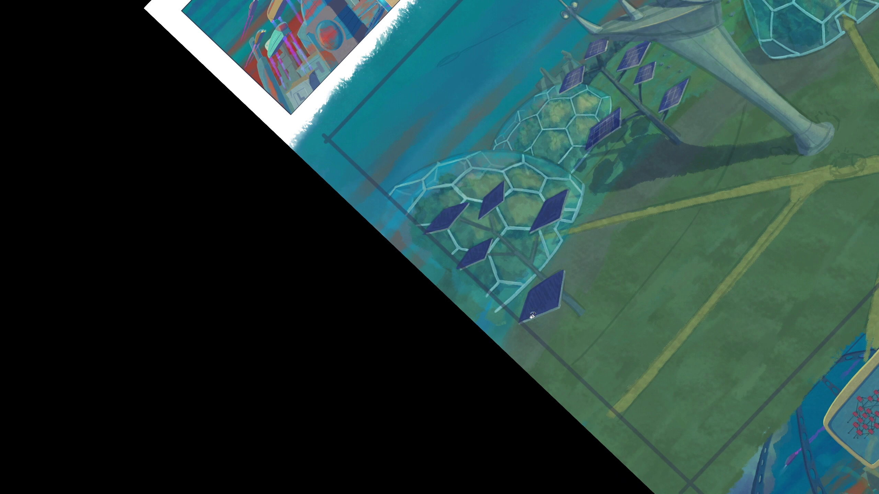
drag(532, 315, 491, 332)
scroll(491, 332, up, 5)
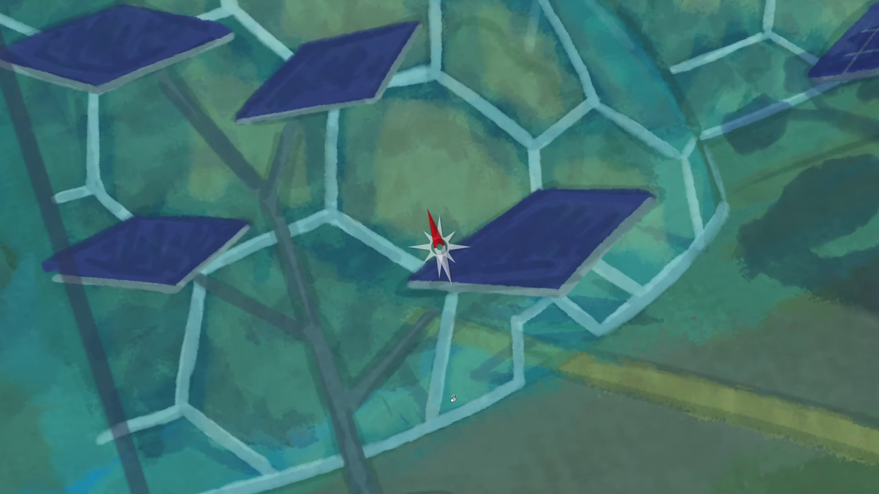
Step: Paint three parallel light diagonal lines and crossing lines over the first blue panel
scroll(453, 399, up, 3)
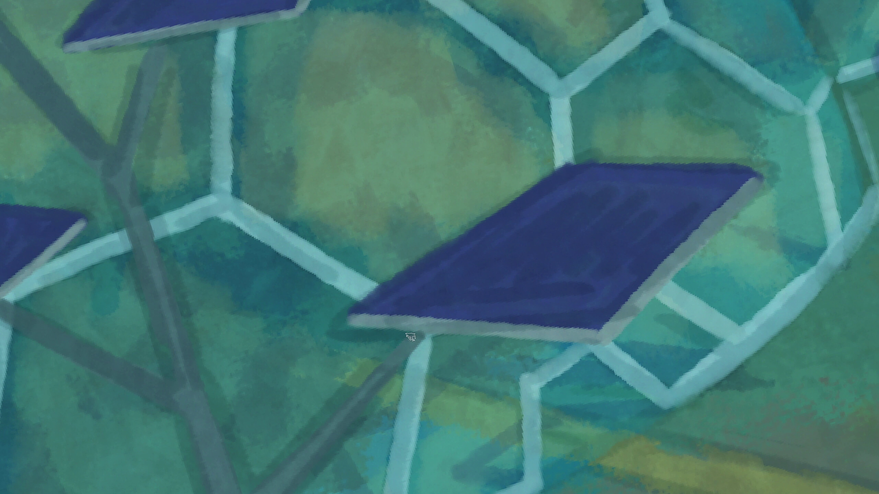
mouse_move(576, 188)
mouse_down()
mouse_move(399, 315)
mouse_move(407, 310)
mouse_up()
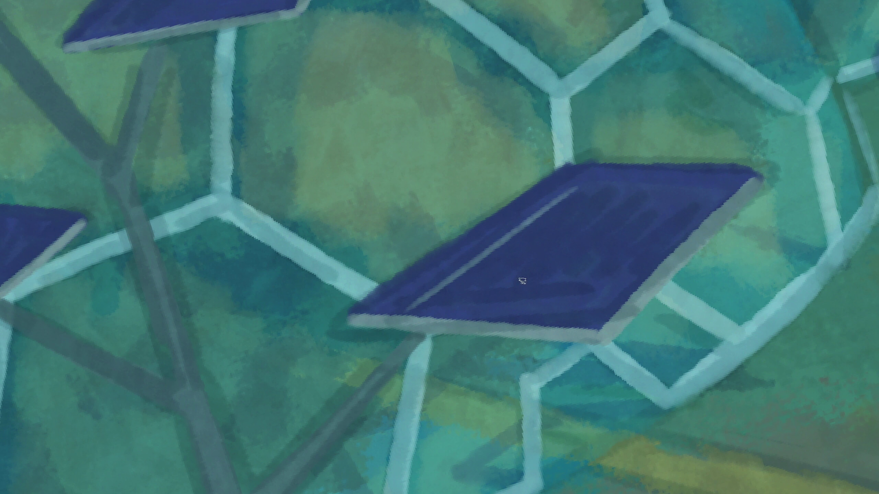
mouse_move(644, 180)
mouse_down()
mouse_move(481, 301)
mouse_move(512, 288)
mouse_up()
drag(702, 183, 569, 298)
key(4)
key(4)
drag(505, 155, 660, 69)
drag(477, 206, 653, 111)
drag(475, 257, 638, 169)
scroll(473, 192, down, 2)
key(4)
key(4)
scroll(473, 193, up, 3)
Step: Paint light diagonal and cross lines on the lower panel to form a grid
drag(513, 245, 481, 362)
key(ctrl+z)
drag(530, 229, 491, 342)
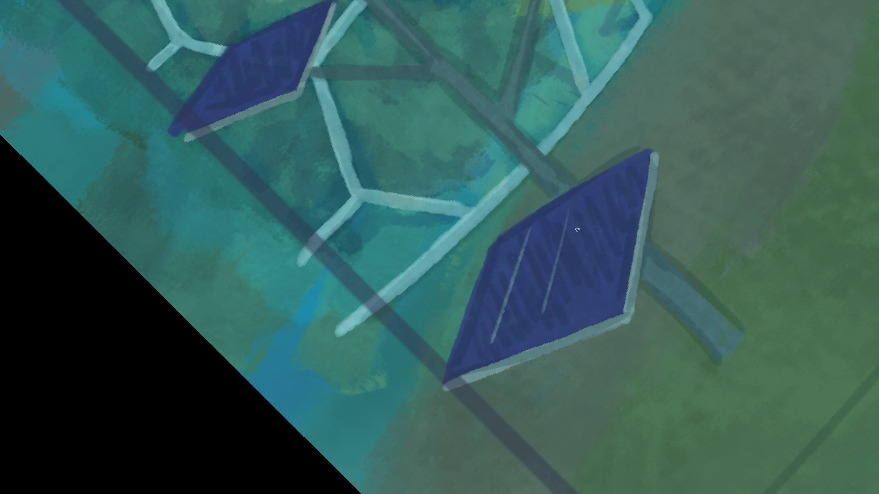
drag(608, 185, 576, 295)
scroll(576, 296, down, 2)
scroll(563, 298, up, 3)
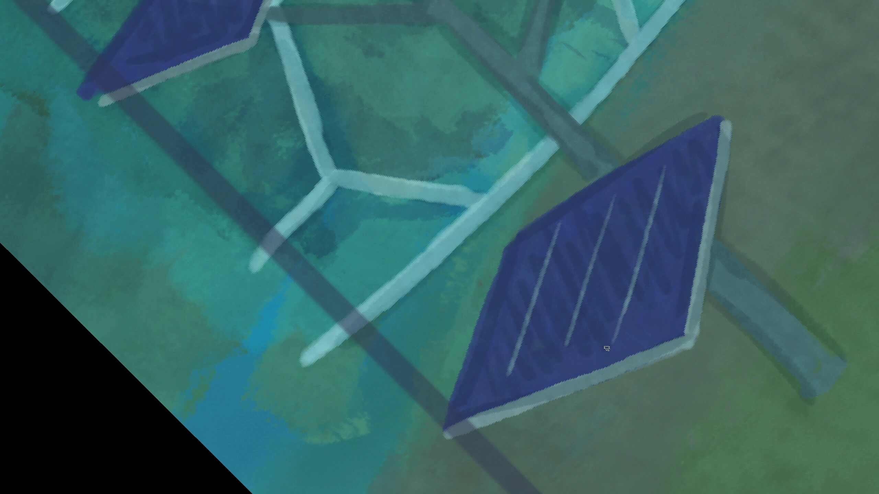
drag(516, 277, 690, 178)
drag(495, 336, 683, 247)
key(ctrl+z)
drag(538, 304, 688, 230)
drag(521, 347, 675, 277)
scroll(505, 351, down, 3)
scroll(661, 340, up, 5)
Step: Add light diagonal and shallow cross grid lines on the neighbouring panels
drag(469, 202, 404, 289)
key(ctrl+z)
drag(519, 172, 470, 262)
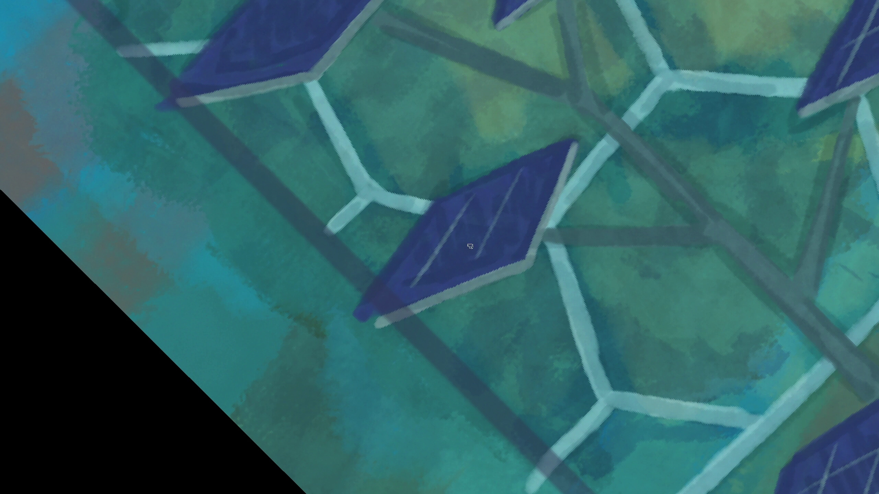
drag(402, 274, 534, 214)
scroll(534, 214, down, 3)
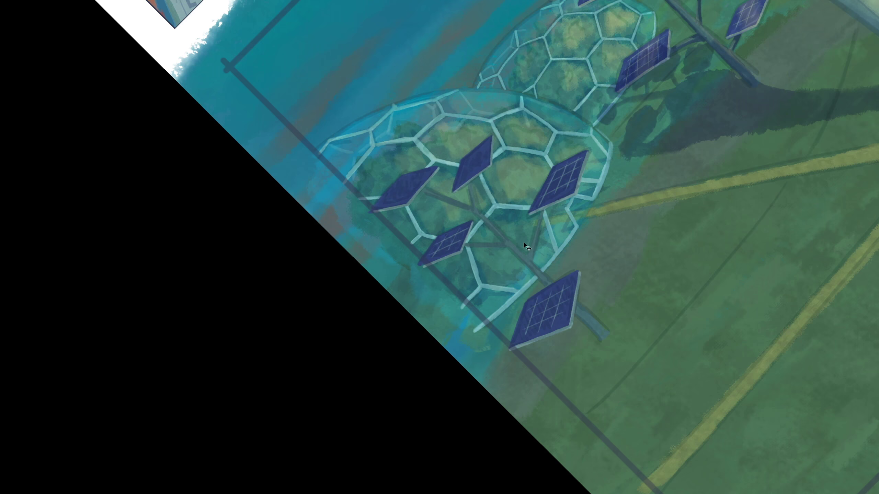
scroll(520, 234, up, 4)
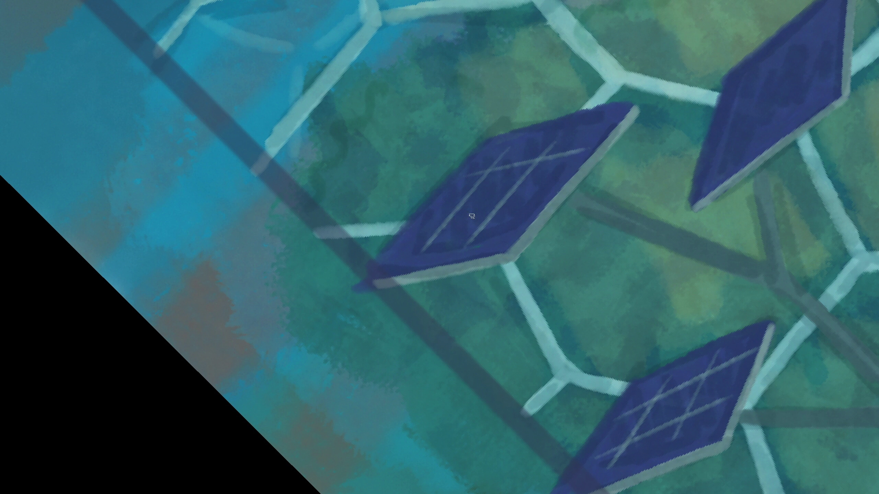
scroll(472, 216, down, 3)
scroll(485, 225, up, 4)
drag(380, 274, 529, 208)
scroll(561, 191, up, 1)
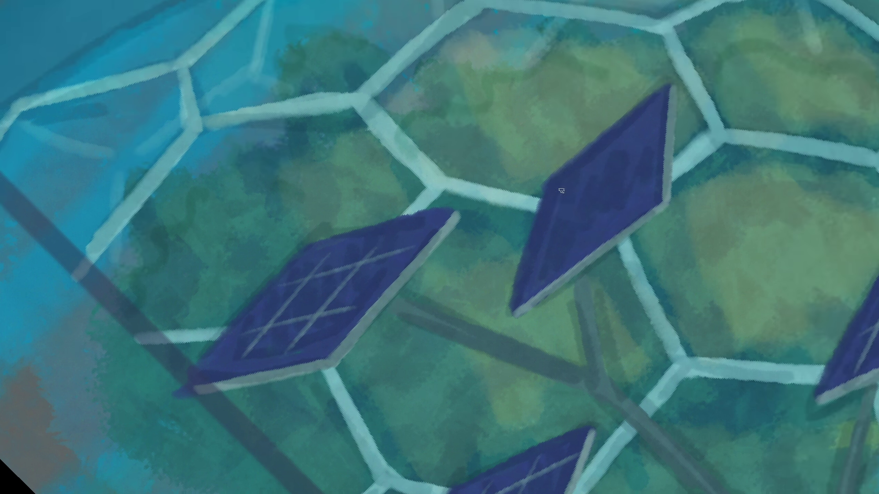
key(ctrl+z)
drag(612, 218, 629, 136)
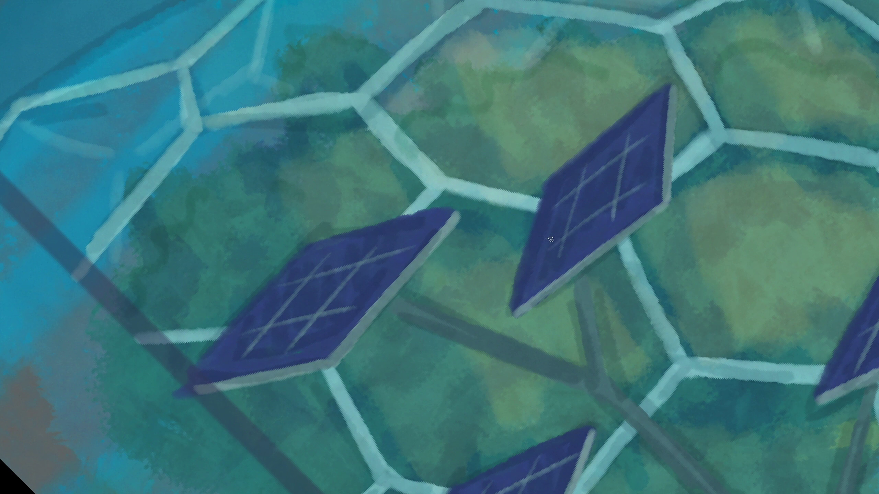
scroll(598, 211, down, 3)
Step: Reset the canvas rotation, hide the Sketch2 layer, and bring up Curves with Ctrl+M
key(5)
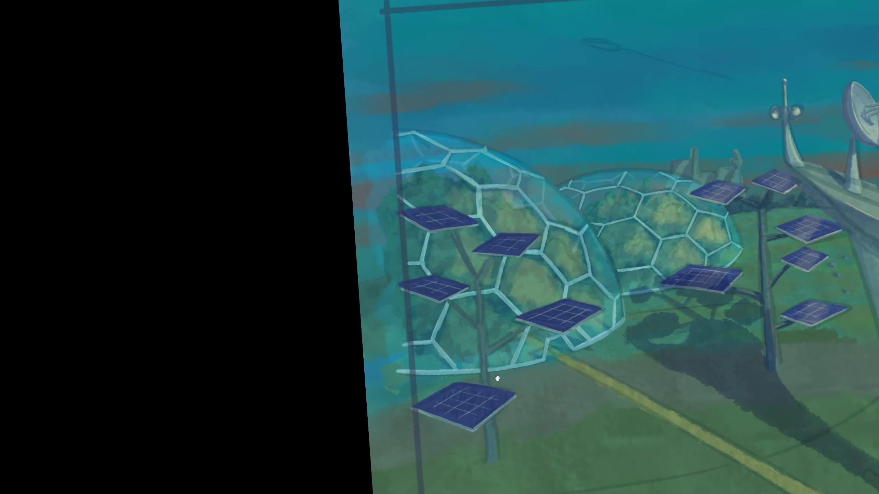
scroll(499, 281, up, 5)
scroll(495, 270, down, 6)
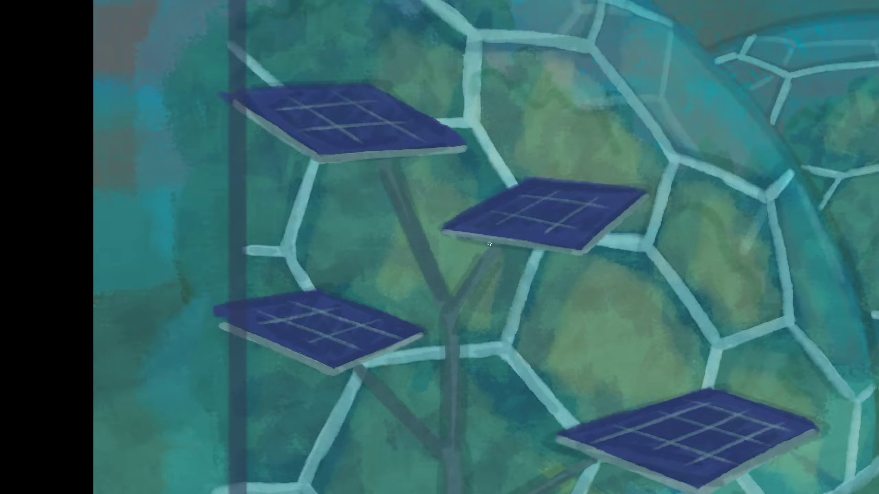
scroll(484, 314, up, 1)
key(Tab)
click(746, 330)
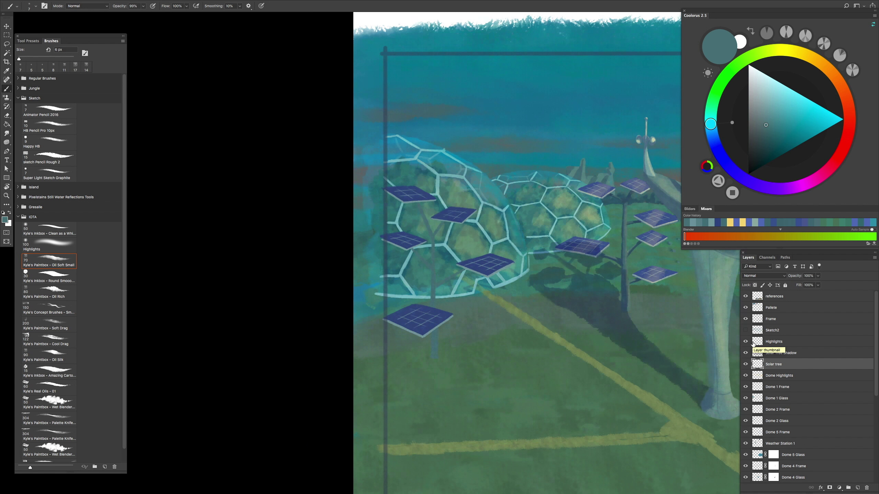
scroll(544, 375, down, 2)
scroll(544, 376, up, 2)
scroll(544, 375, down, 2)
scroll(544, 375, up, 2)
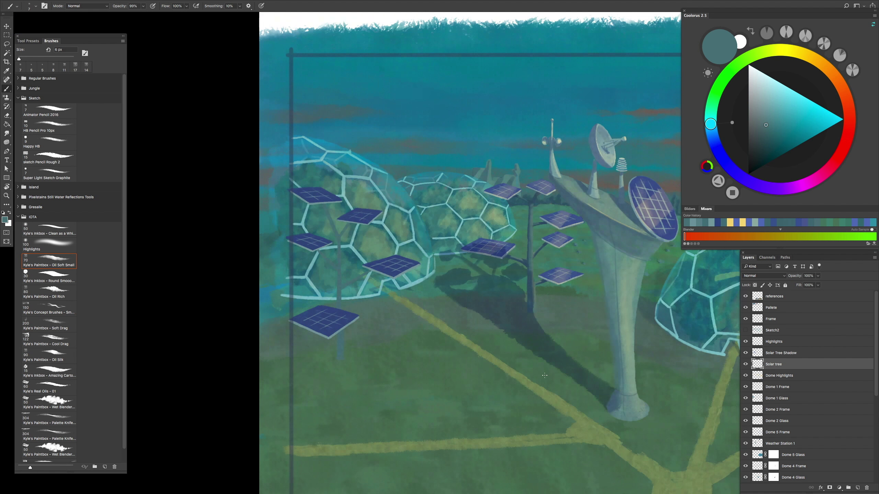
key(ctrl+m)
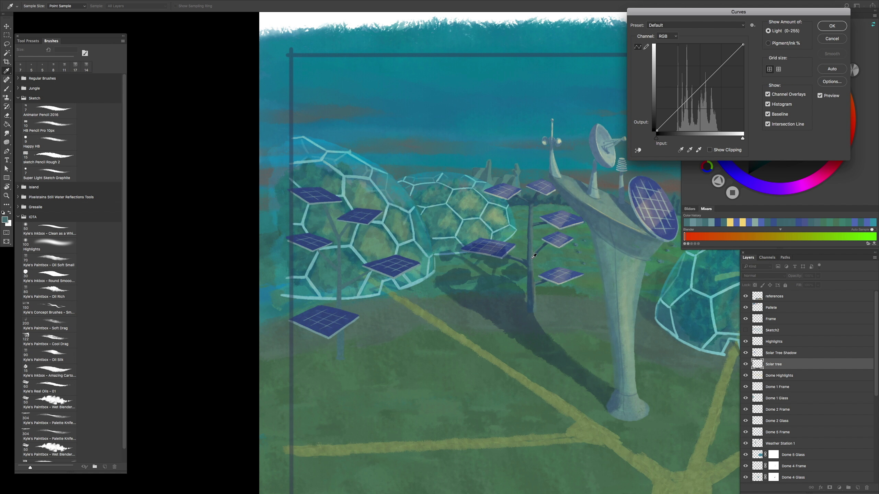
Step: Pull the curve's midtones slightly down to darken the solar trees, apply it, and return to the Brush
drag(694, 91, 697, 99)
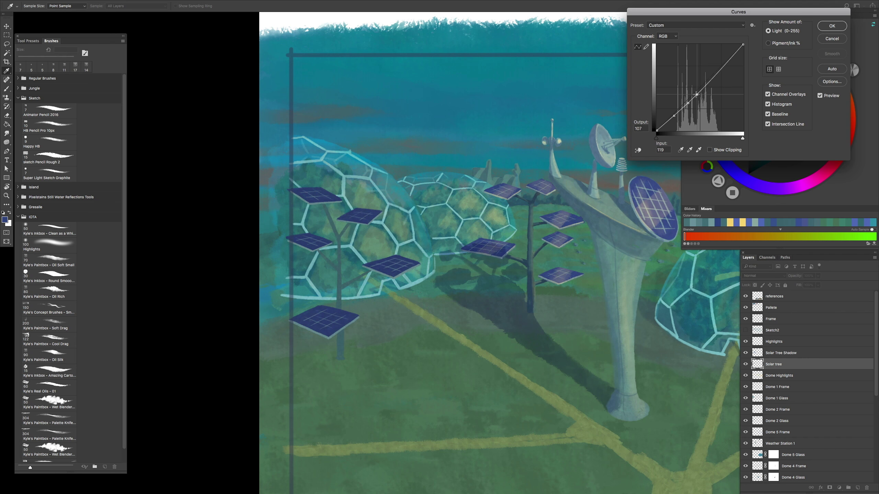
click(836, 34)
key(b)
scroll(425, 314, down, 5)
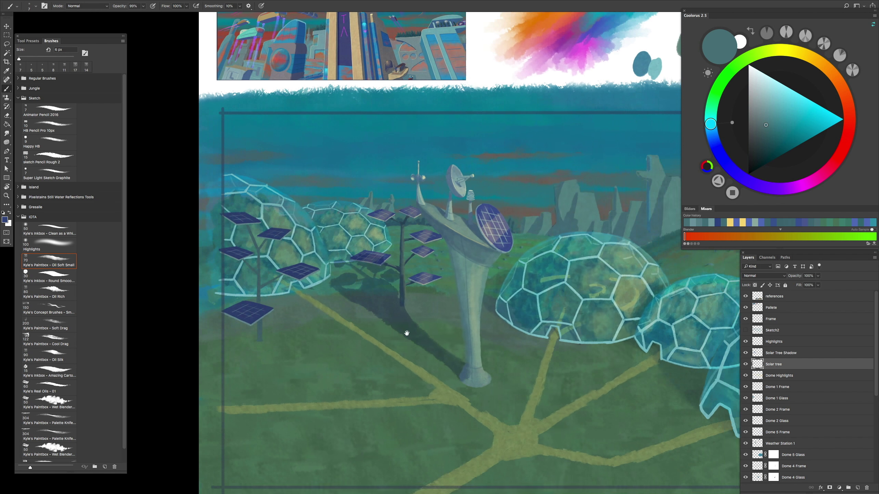
Step: Load the solar tree's pixels as a selection and target the Solar Tree Shadow layer
key(ctrl+shift+h)
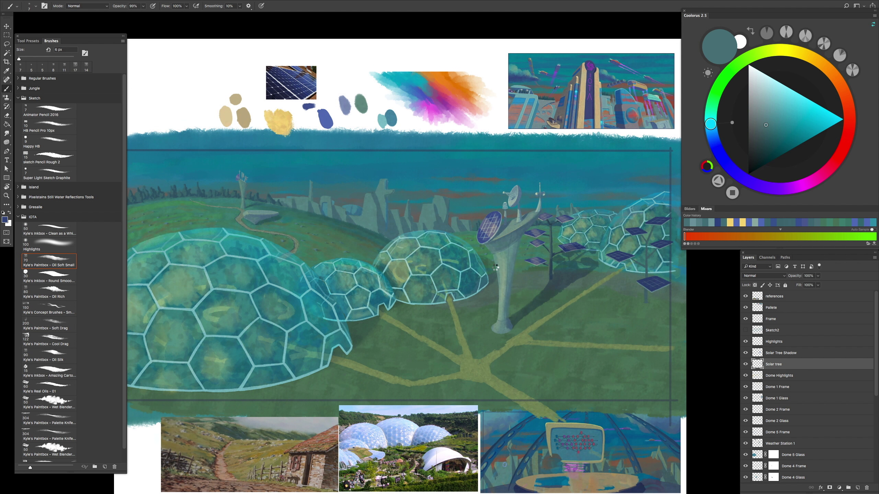
key(ctrl+shift+h)
scroll(496, 266, up, 5)
ctrl+click(759, 361)
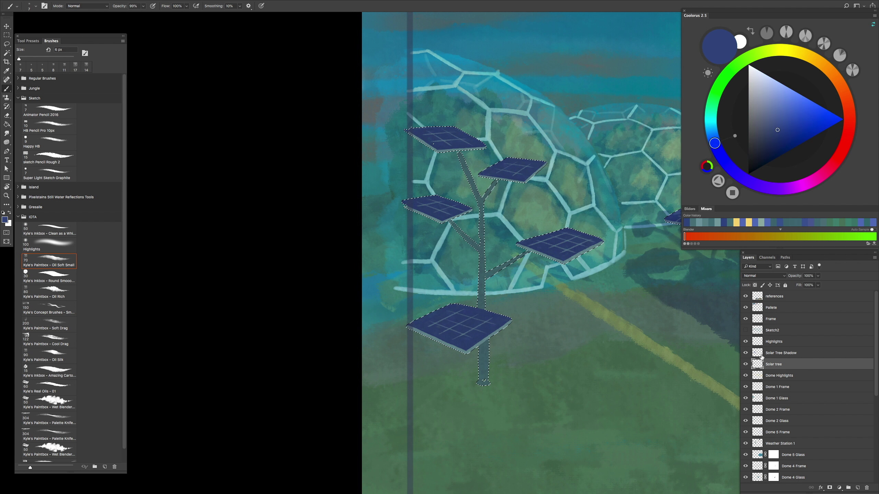
click(762, 354)
scroll(496, 267, down, 5)
scroll(383, 342, up, 3)
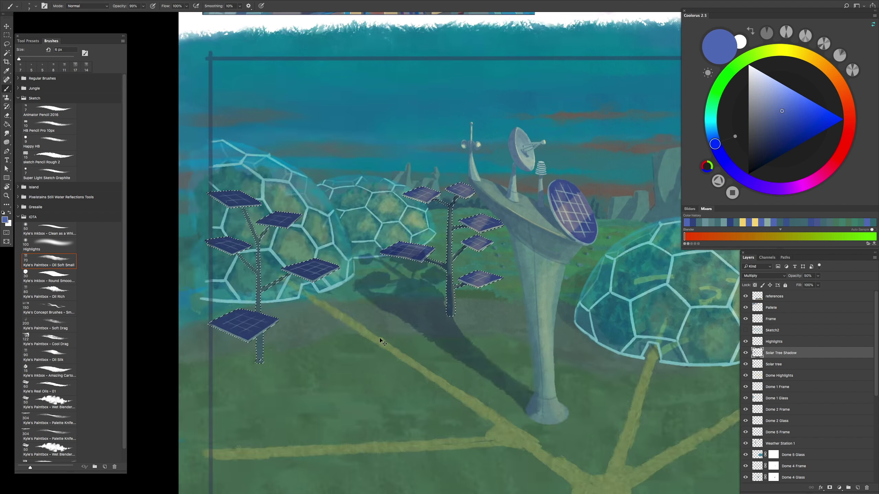
scroll(383, 342, up, 5)
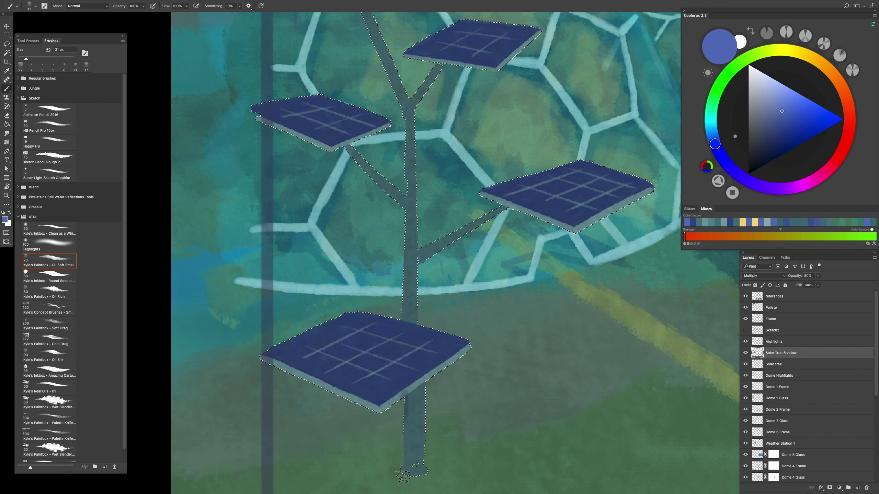
Step: Brush a shadow stroke down the trunk at 70% opacity
key(5)
scroll(409, 215, down, 5)
scroll(409, 215, up, 5)
key(7)
drag(410, 312, 404, 111)
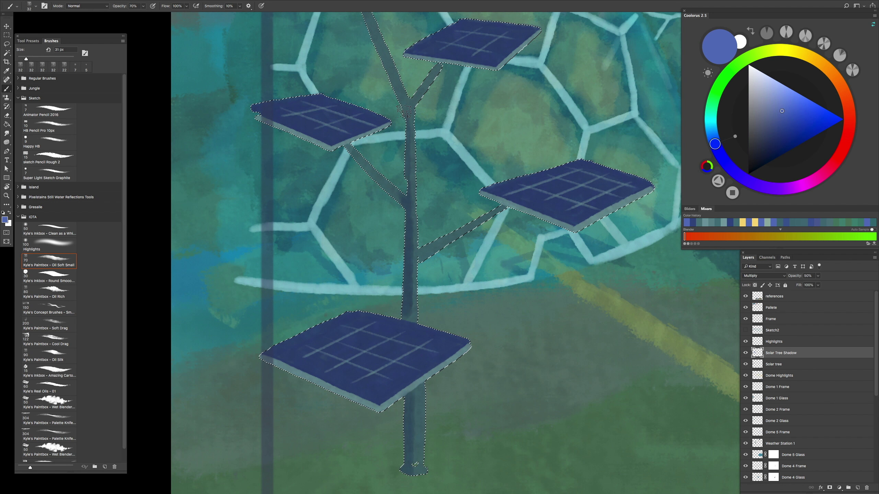
scroll(404, 111, down, 3)
Step: Shrink the brush to 17 px, return to the Solar tree layer, and lasso near the trunk top
key(bracketleft)
key(bracketleft)
scroll(437, 311, up, 3)
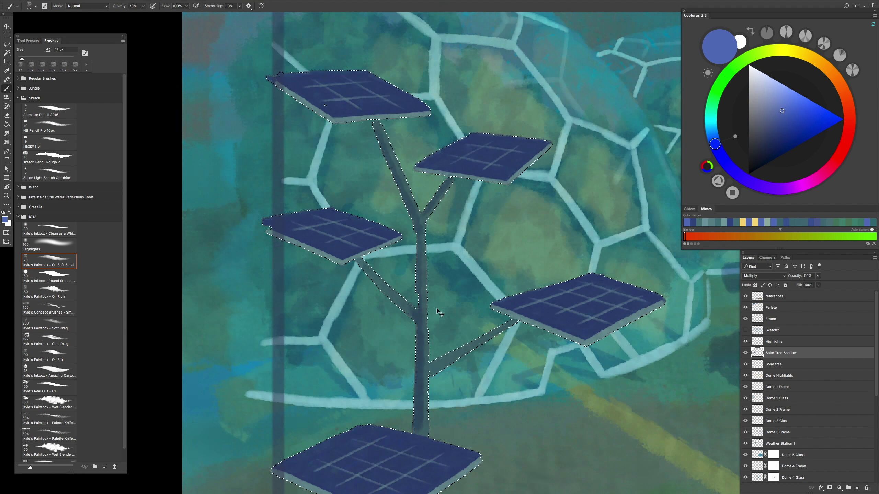
scroll(437, 311, down, 3)
scroll(493, 306, up, 3)
key(alt+bracketleft)
scroll(493, 307, down, 3)
scroll(514, 428, up, 4)
key(l)
drag(396, 214, 398, 215)
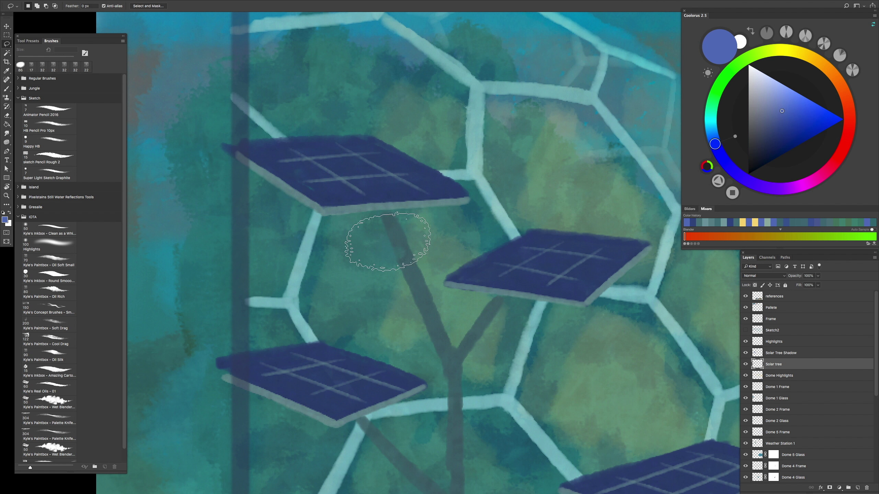
Step: Repaint the trunk fork's right branch in the sampled dark teal with an 8 px brush
key(b)
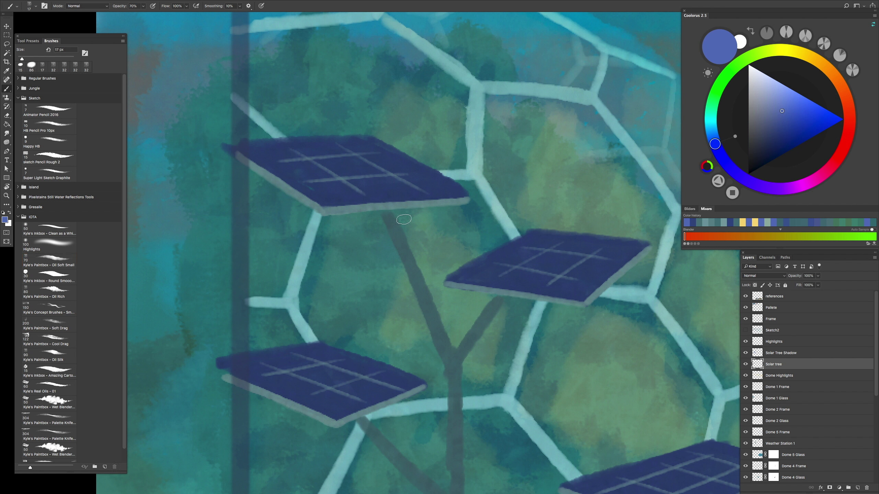
alt+click(415, 393)
scroll(450, 284, down, 3)
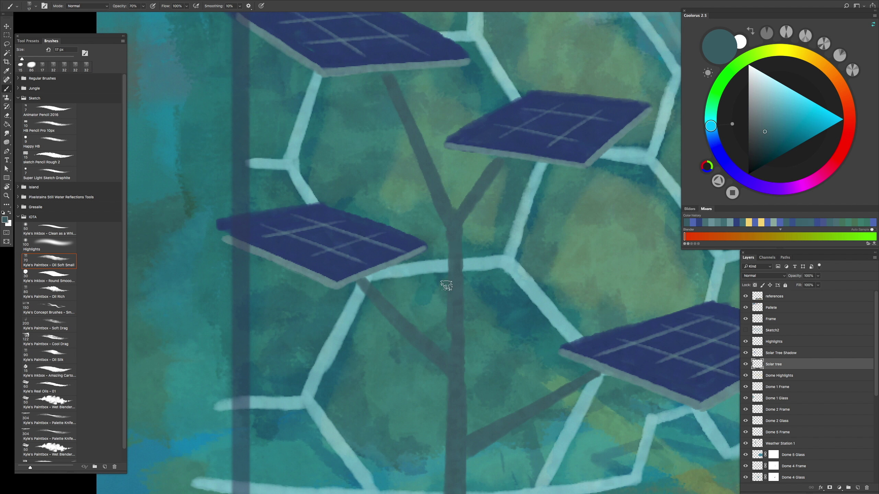
scroll(449, 348, up, 2)
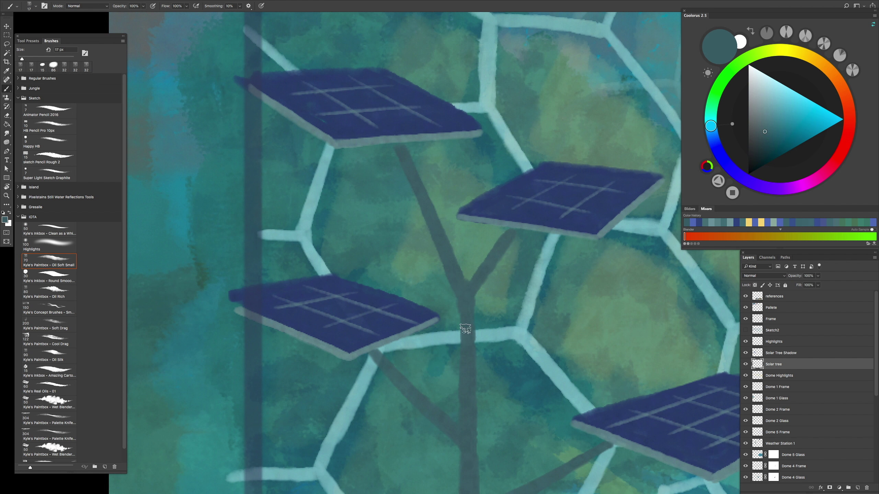
key(bracketleft)
key(bracketleft)
scroll(442, 290, up, 3)
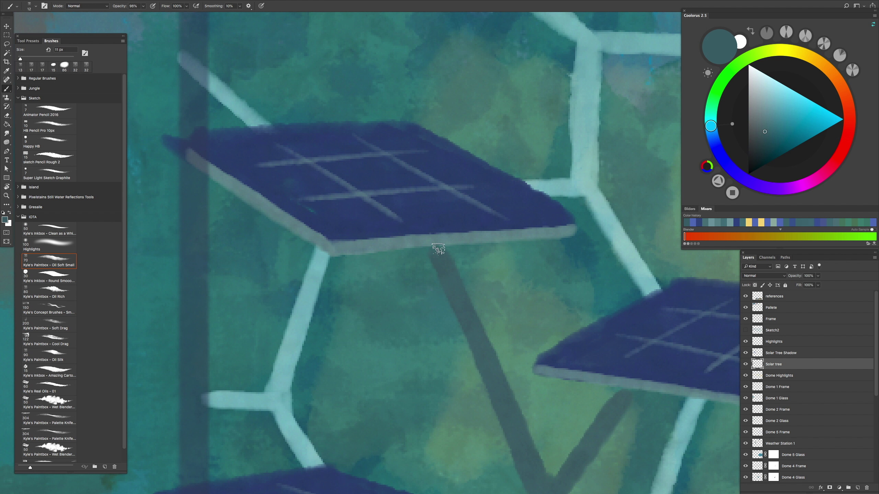
scroll(530, 251, down, 3)
key(bracketleft)
key(bracketleft)
key(bracketleft)
drag(470, 327, 494, 297)
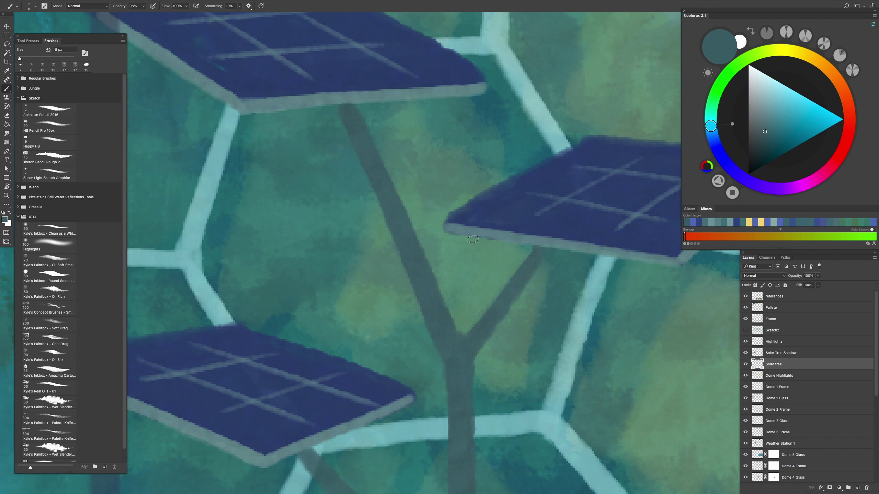
Step: Pan around and hide the panels briefly to review the trunk reaching the grass
scroll(472, 239, down, 4)
scroll(476, 136, up, 5)
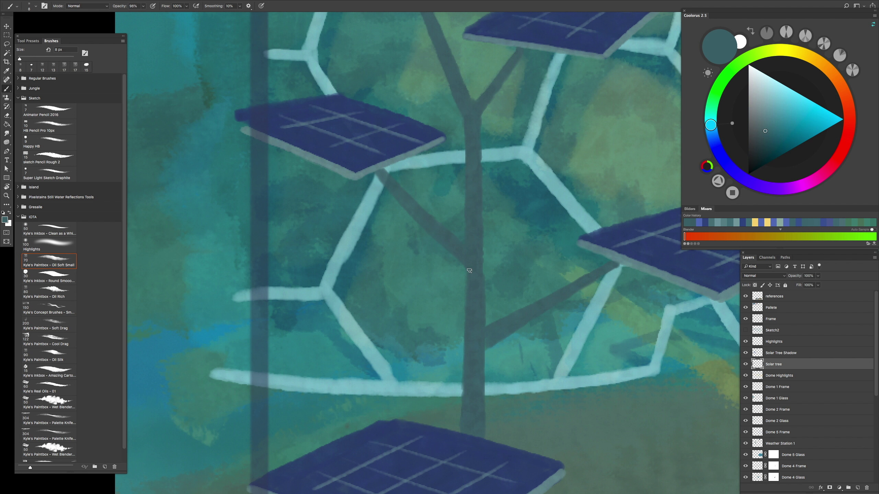
scroll(468, 270, down, 3)
scroll(455, 247, right, 1)
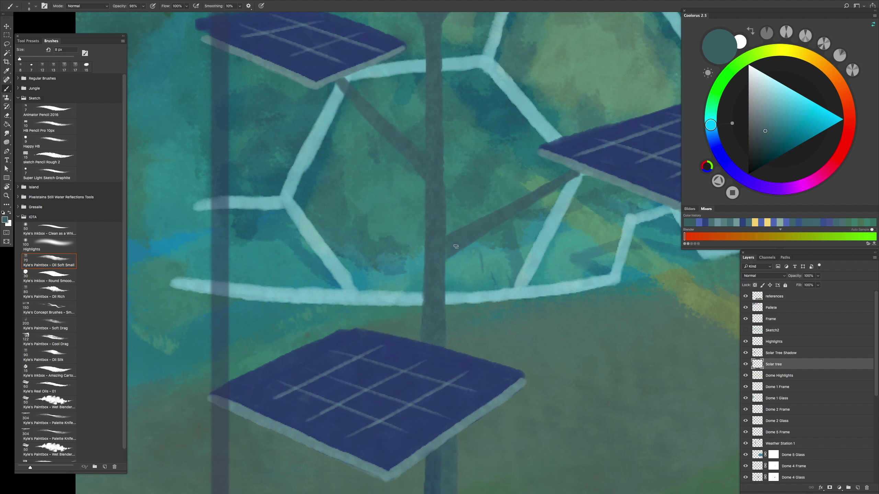
scroll(448, 252, down, 2)
scroll(448, 252, up, 2)
scroll(450, 346, down, 6)
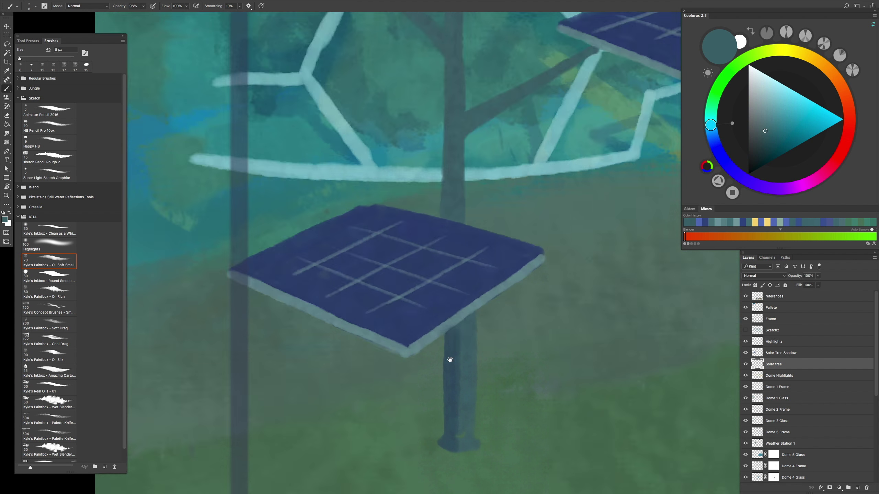
scroll(451, 335, down, 3)
scroll(451, 335, up, 2)
scroll(480, 369, down, 2)
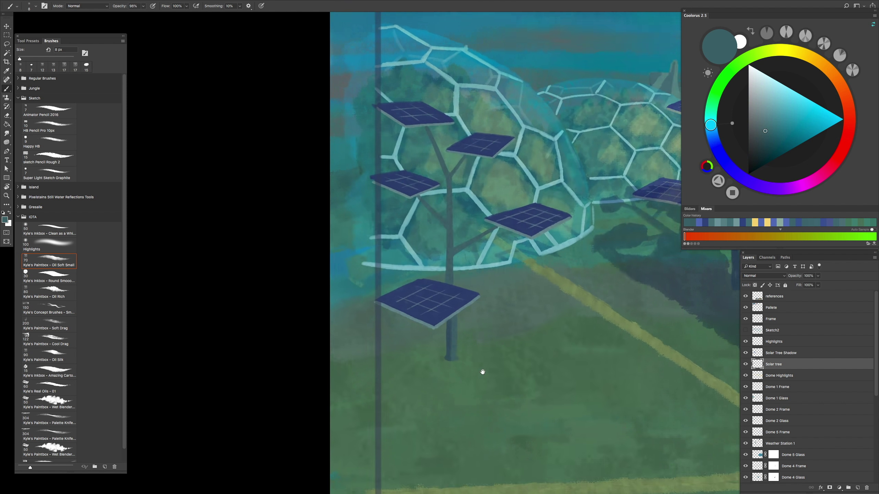
scroll(483, 303, up, 2)
key(Tab)
scroll(483, 303, down, 4)
scroll(546, 138, up, 4)
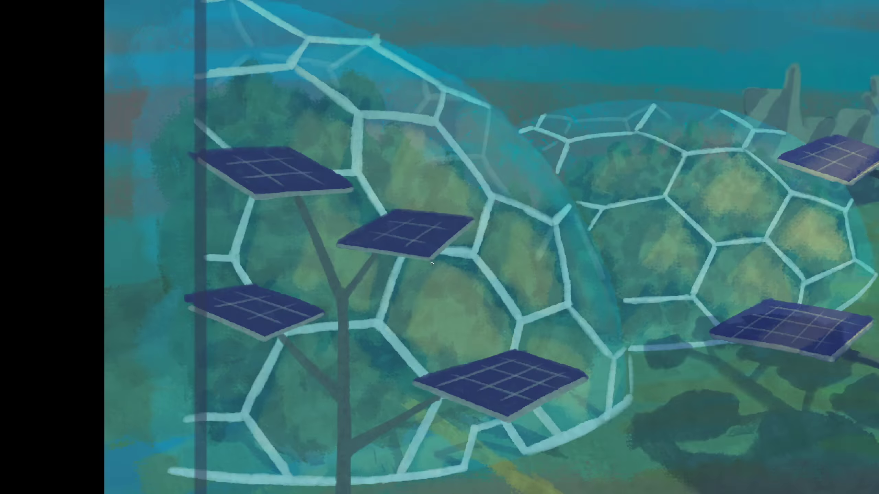
key(Tab)
scroll(598, 163, down, 4)
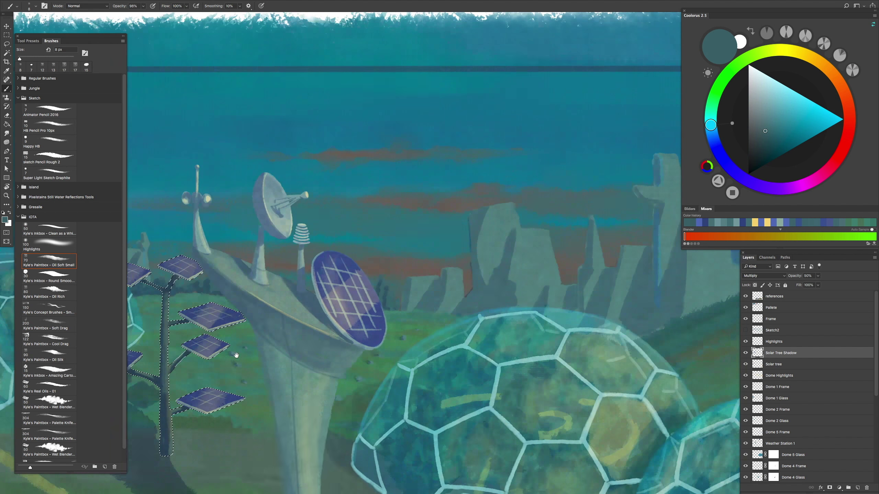
Step: Rotate the canvas view to tilt the panels, then return it to upright
scroll(306, 388, up, 4)
scroll(307, 388, down, 3)
scroll(537, 339, up, 5)
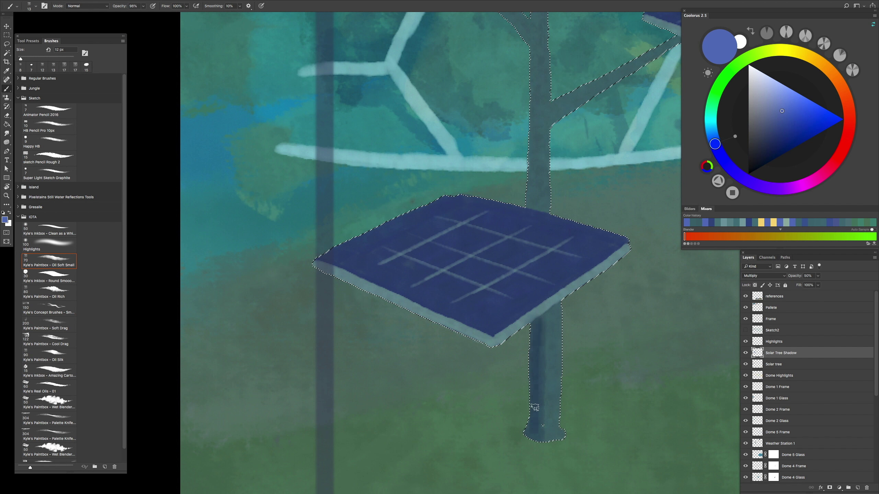
scroll(540, 322, up, 5)
scroll(492, 326, down, 2)
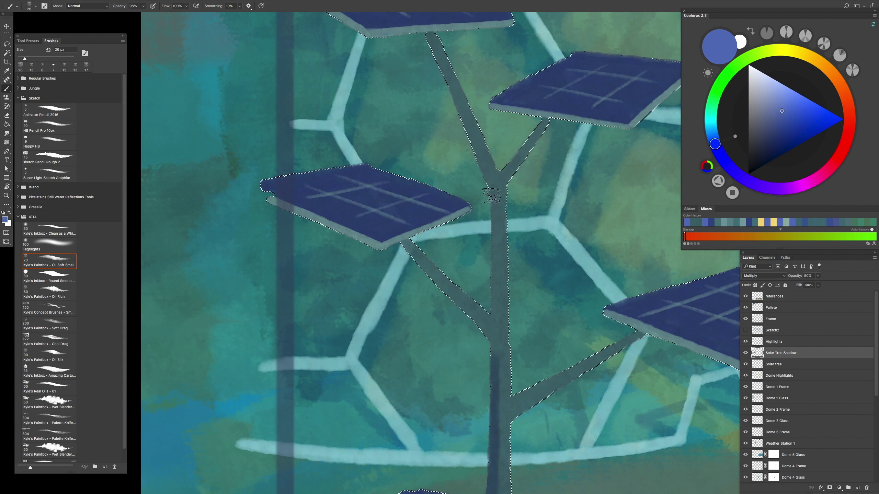
scroll(487, 412, up, 5)
scroll(430, 214, up, 3)
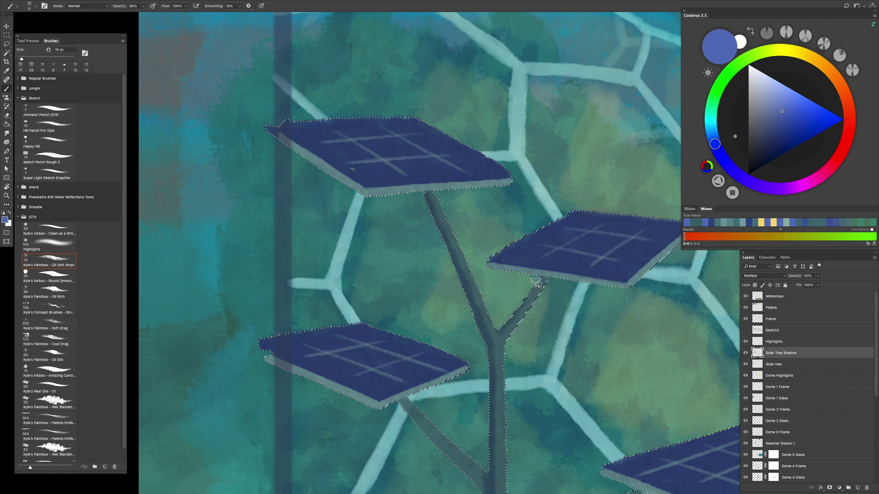
scroll(495, 331, down, 2)
drag(497, 402, 355, 377)
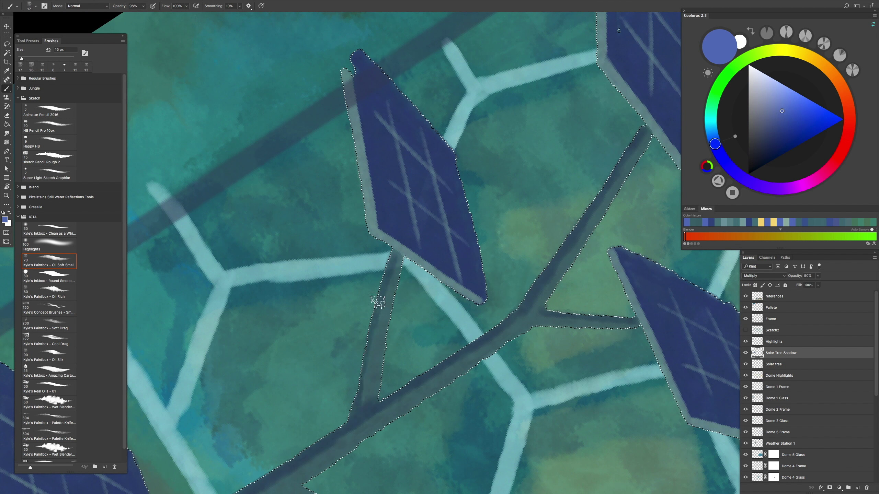
scroll(387, 264, down, 2)
drag(377, 349, 402, 314)
scroll(402, 314, up, 5)
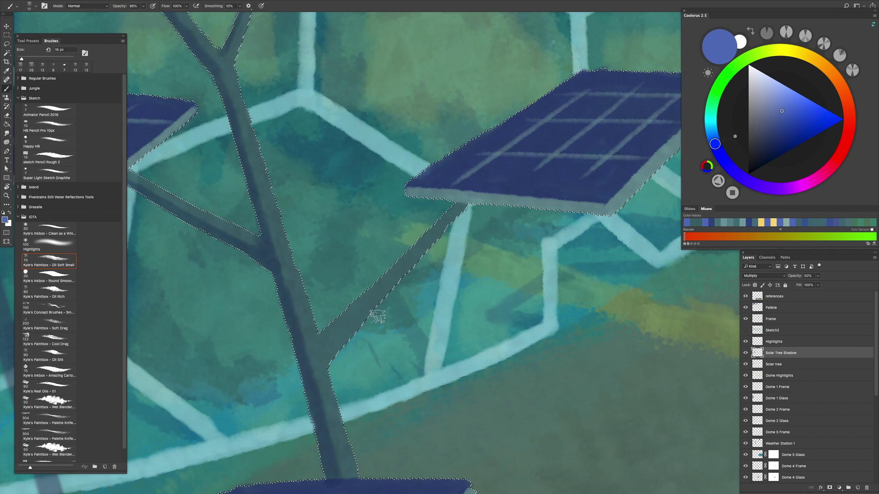
scroll(445, 227, down, 3)
drag(447, 246, 440, 378)
Step: Pan the view onto the solar tree trunk and switch to the Lasso tool
scroll(202, 349, down, 2)
drag(203, 349, 373, 350)
scroll(355, 340, up, 4)
scroll(381, 371, down, 2)
drag(398, 387, 450, 386)
scroll(412, 334, up, 6)
scroll(398, 284, up, 3)
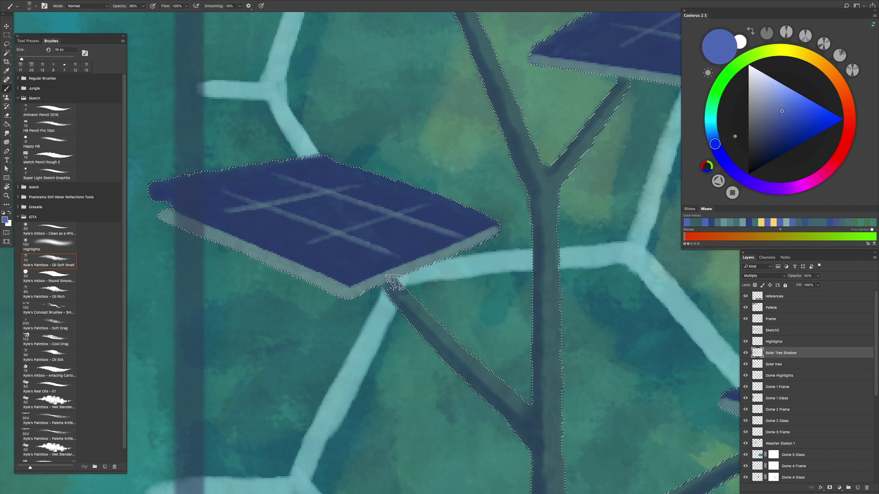
scroll(398, 288, down, 3)
scroll(429, 268, up, 3)
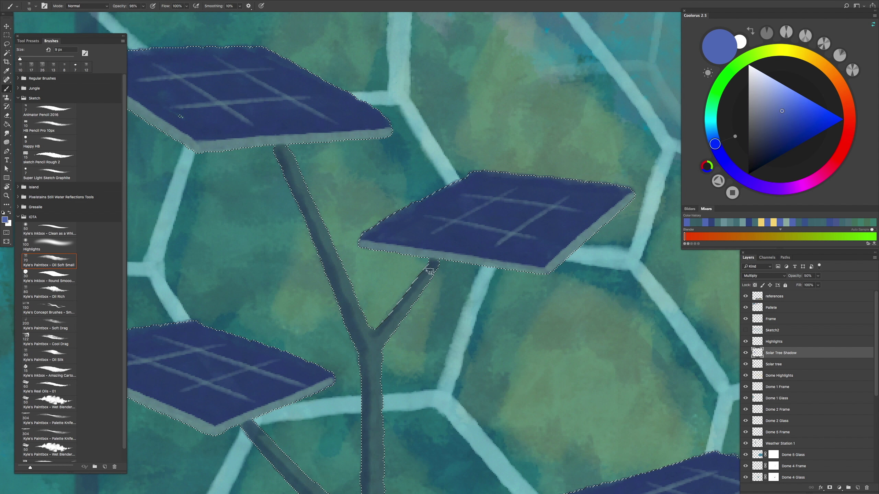
scroll(281, 166, down, 3)
scroll(313, 310, up, 1)
scroll(313, 310, down, 1)
scroll(426, 284, up, 3)
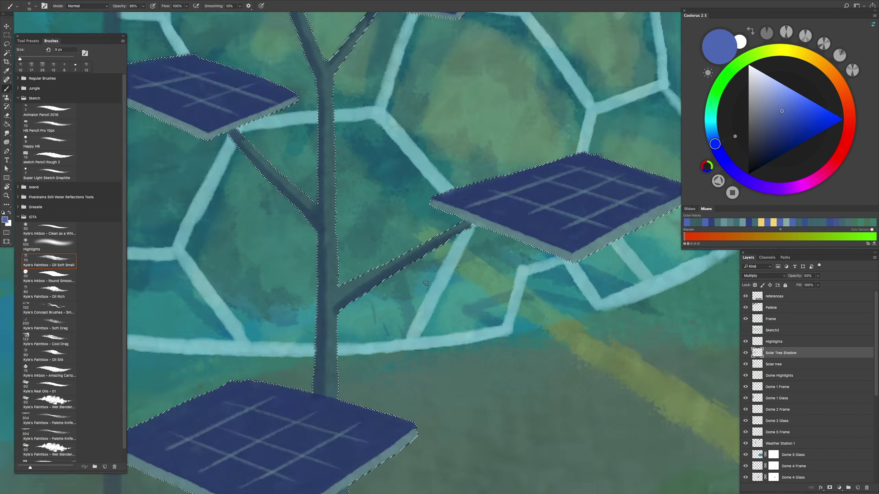
scroll(441, 254, up, 2)
scroll(475, 214, down, 5)
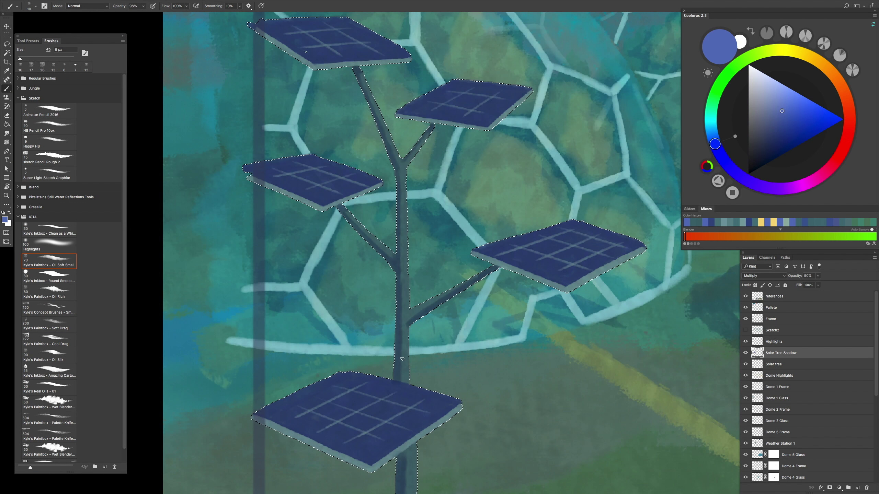
scroll(452, 297, up, 2)
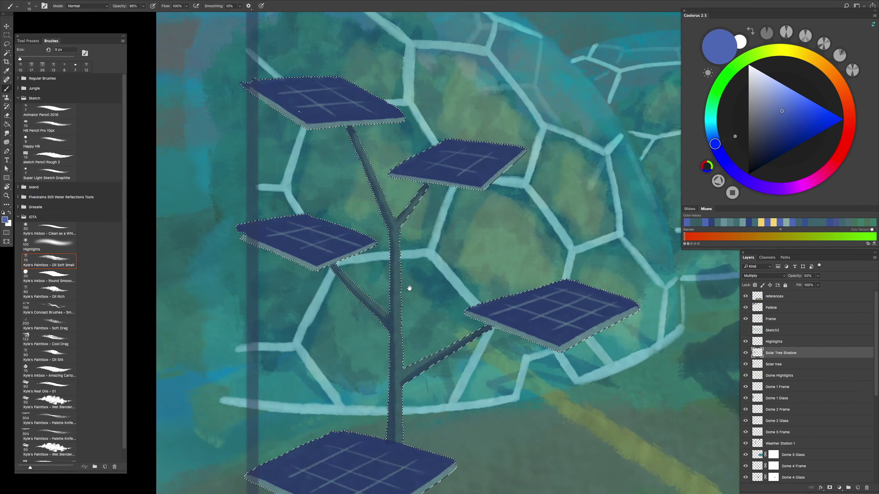
scroll(408, 290, down, 2)
click(7, 44)
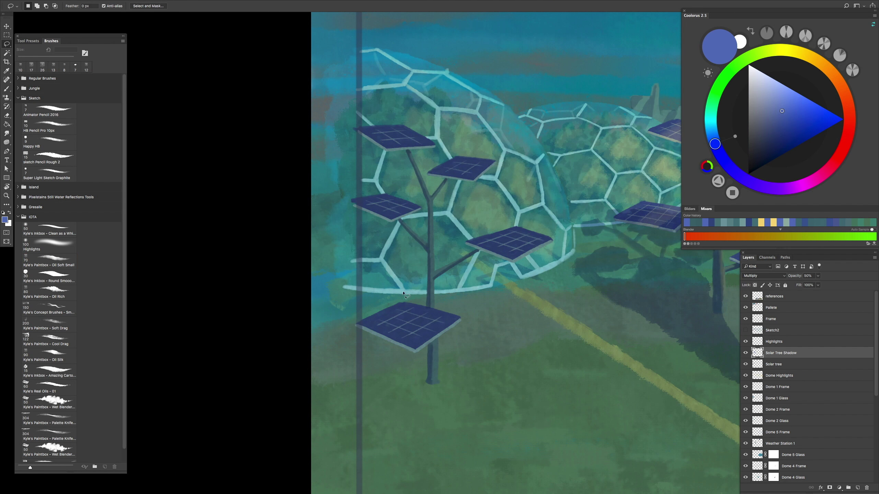
Step: Tilt the canvas view and switch to the small soft oil brush for shading
scroll(403, 294, up, 3)
key(r)
mouse_move(403, 294)
mouse_down()
mouse_move(317, 386)
mouse_move(243, 399)
mouse_up()
scroll(242, 398, up, 3)
key(b)
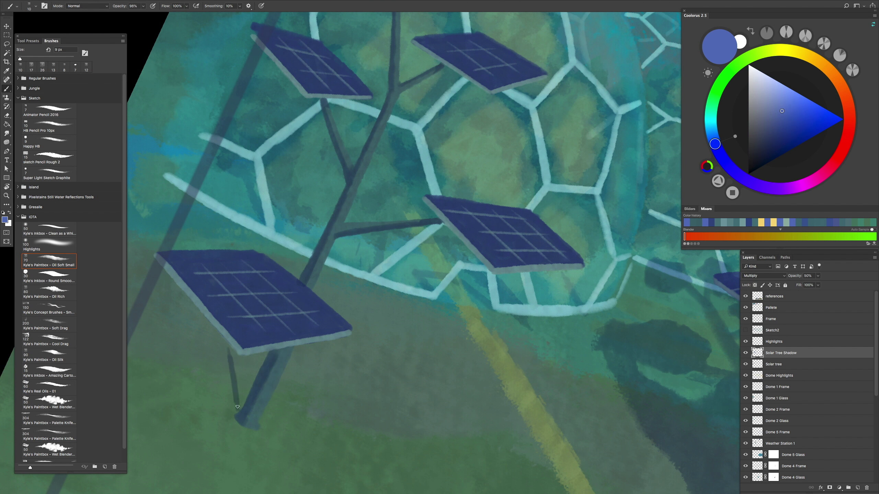
scroll(299, 258, down, 3)
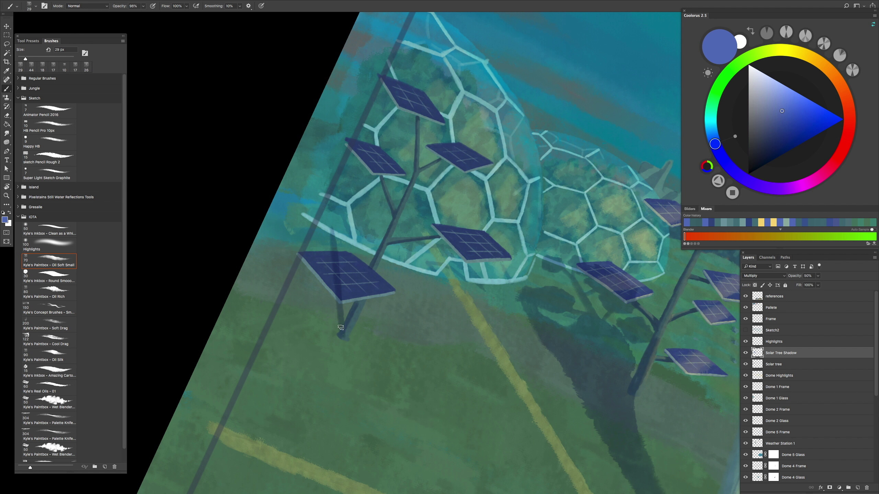
scroll(441, 256, up, 3)
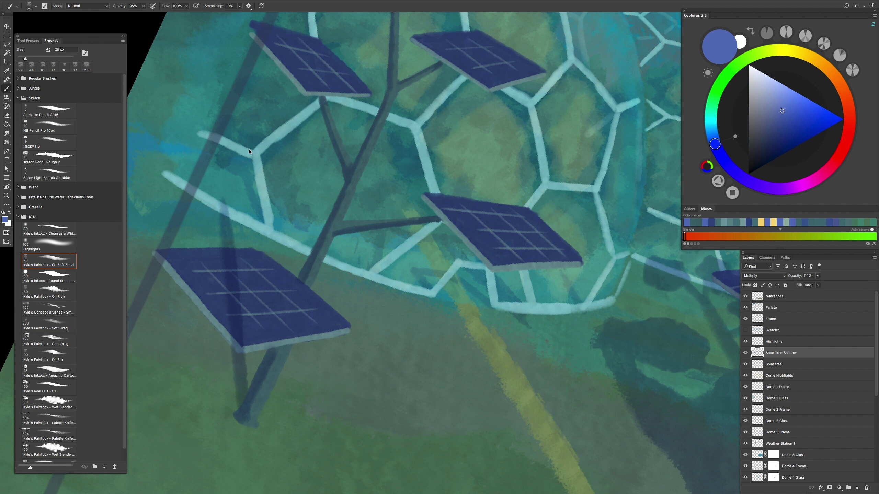
scroll(249, 145, down, 3)
scroll(263, 145, up, 3)
scroll(286, 139, down, 3)
scroll(238, 163, up, 3)
scroll(221, 204, down, 3)
scroll(257, 202, up, 3)
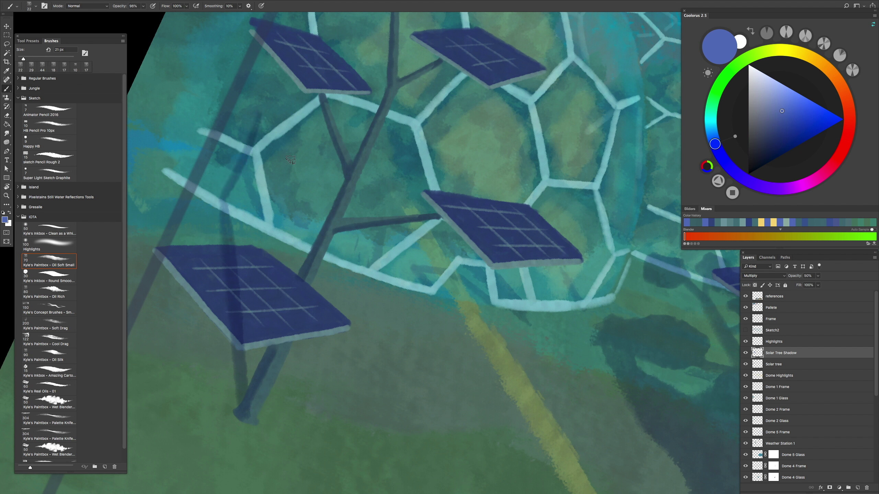
scroll(242, 125, down, 3)
scroll(262, 370, up, 3)
key(period)
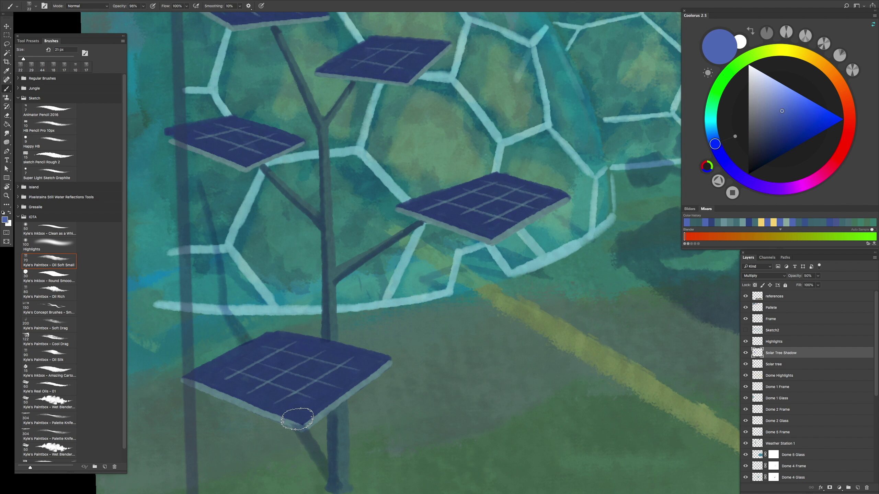
scroll(262, 370, up, 2)
scroll(299, 210, up, 1)
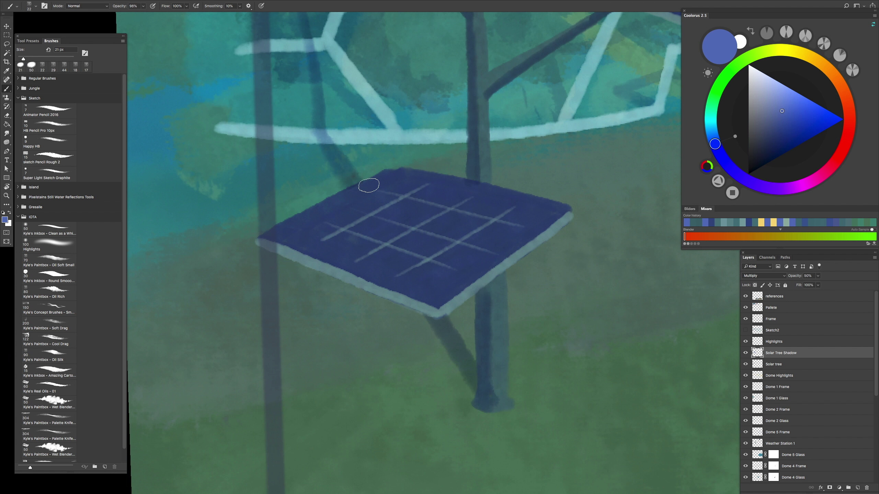
scroll(300, 237, down, 3)
scroll(288, 210, up, 3)
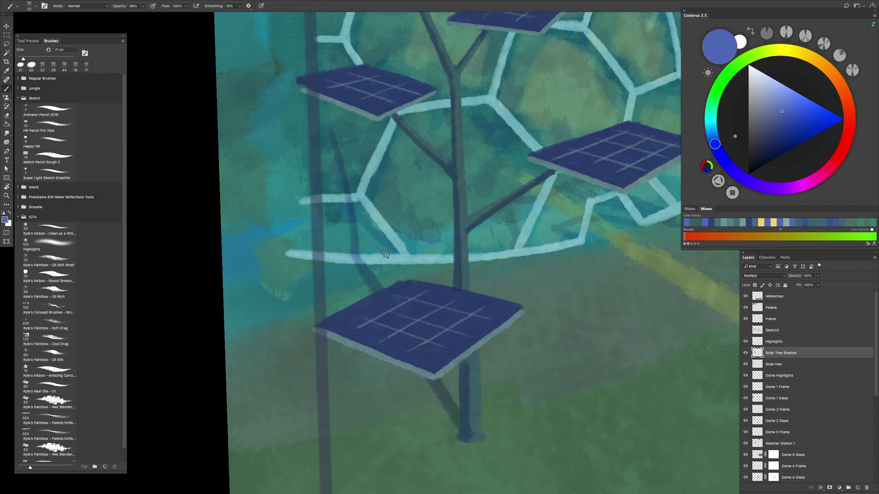
Step: Paint dark shadows where the branches and beams cross the trunk and lower crossbar
drag(415, 246, 377, 294)
key(ctrl+z)
drag(430, 187, 406, 242)
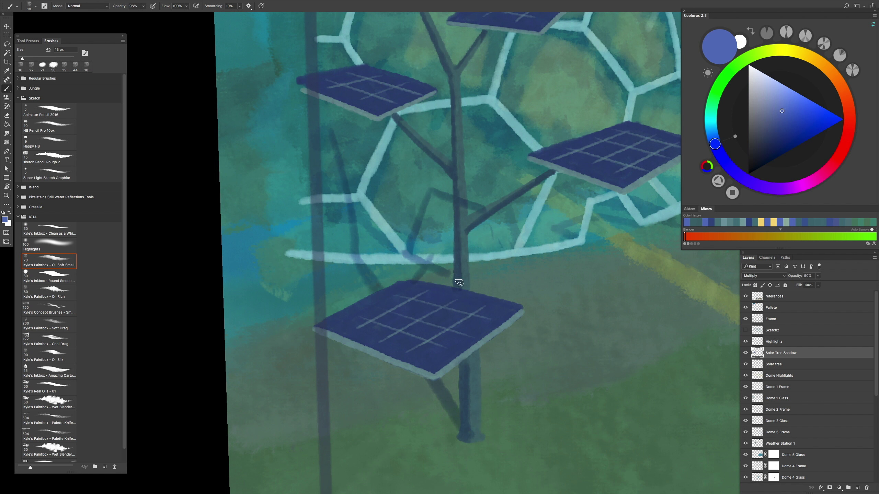
drag(439, 266, 448, 282)
scroll(433, 197, down, 3)
scroll(455, 291, up, 3)
scroll(457, 285, up, 1)
scroll(428, 222, down, 2)
scroll(428, 222, up, 5)
key(bracketright)
key(bracketright)
key(bracketright)
mouse_move(400, 170)
mouse_down()
mouse_move(415, 208)
mouse_move(450, 184)
mouse_move(429, 281)
mouse_move(526, 212)
mouse_up()
key(ctrl+z)
key(ctrl+z)
key(ctrl+z)
key(bracketleft)
key(bracketleft)
key(bracketleft)
key(ctrl+z)
key(ctrl+z)
mouse_move(387, 264)
mouse_down()
mouse_move(421, 272)
mouse_move(409, 255)
mouse_move(449, 224)
mouse_move(410, 273)
mouse_move(453, 206)
mouse_up()
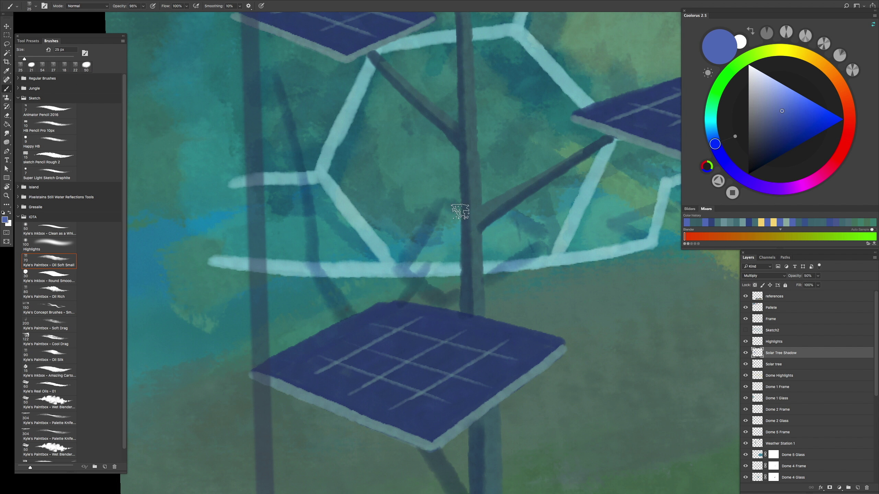
scroll(516, 221, down, 5)
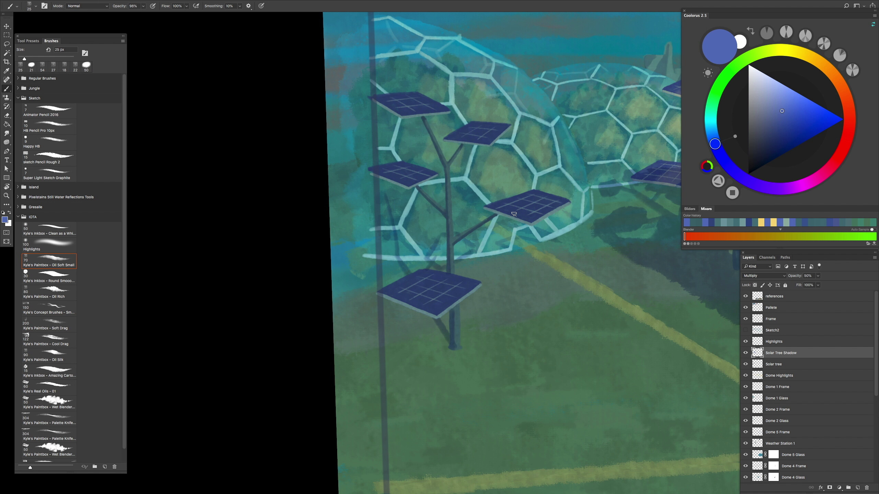
scroll(440, 250, up, 5)
drag(402, 265, 450, 239)
mouse_move(553, 246)
mouse_down()
mouse_move(424, 250)
mouse_move(451, 264)
mouse_move(452, 292)
mouse_move(457, 238)
mouse_move(391, 266)
mouse_move(529, 247)
mouse_move(489, 260)
mouse_move(526, 247)
mouse_move(496, 237)
mouse_up()
Step: Paint a narrow shadow under the lower solar panel, including its left edge
key(h)
drag(424, 250, 465, 288)
key(bracketleft)
key(bracketleft)
mouse_move(447, 374)
mouse_down()
mouse_move(507, 369)
mouse_move(498, 350)
mouse_up()
key(ctrl+z)
key(ctrl+z)
mouse_move(433, 351)
mouse_down()
mouse_move(461, 354)
mouse_move(421, 359)
mouse_move(429, 388)
mouse_move(470, 357)
mouse_up()
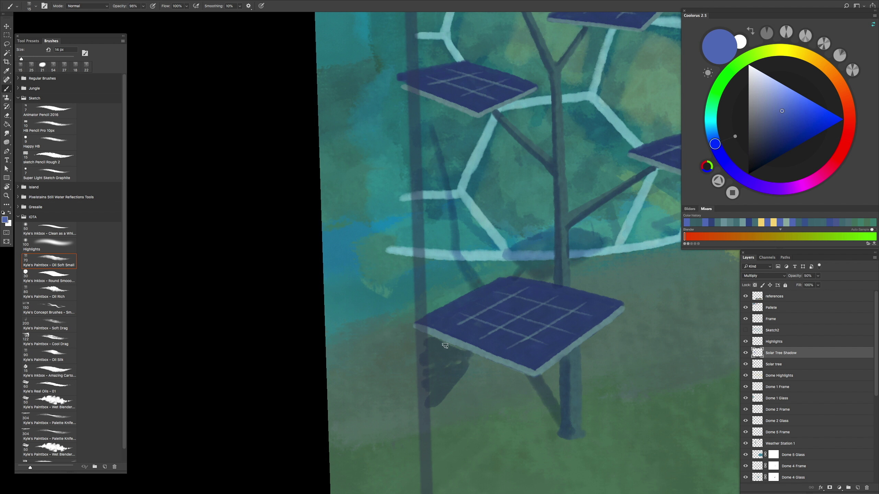
drag(422, 338, 422, 386)
scroll(468, 371, down, 3)
scroll(450, 360, up, 4)
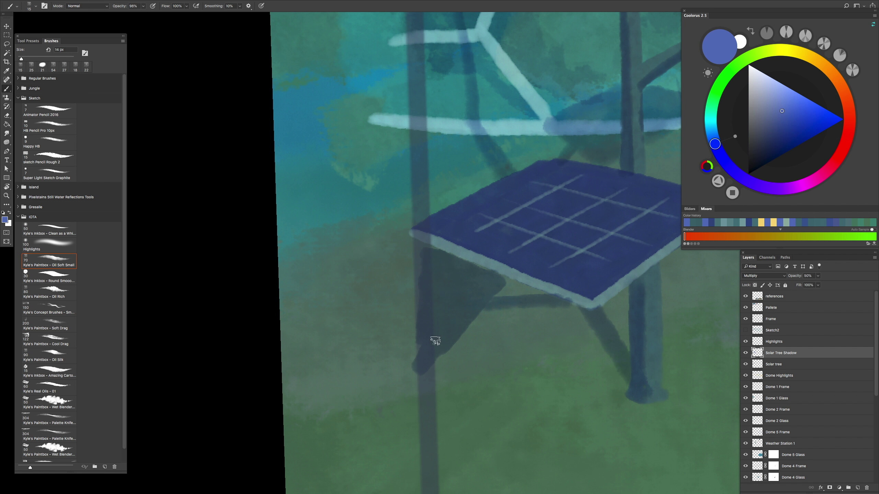
scroll(415, 242, down, 3)
scroll(415, 243, up, 3)
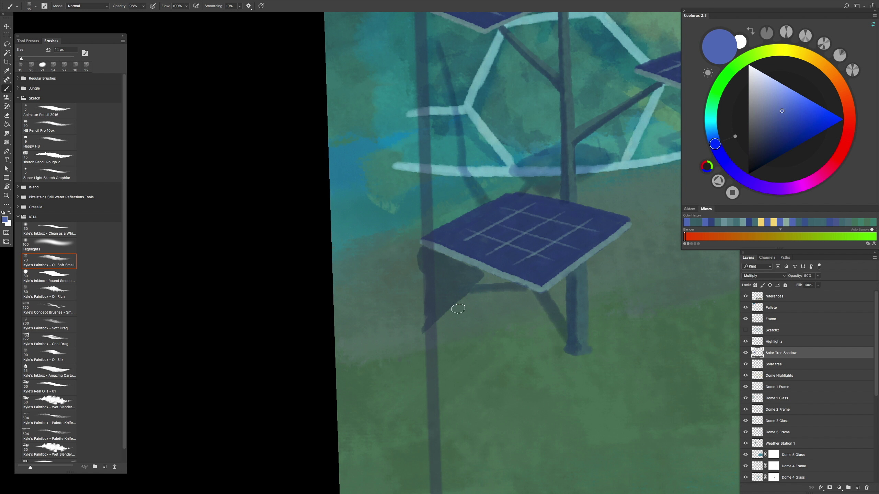
scroll(458, 308, down, 3)
scroll(450, 305, up, 3)
Step: Shade along the pole, diagonally below it, and in a shape left of the pole
drag(362, 337, 448, 299)
key(period)
mouse_move(473, 340)
mouse_down()
mouse_move(429, 327)
mouse_move(415, 341)
mouse_up()
key(ctrl+z)
mouse_move(424, 287)
mouse_down()
mouse_move(426, 306)
mouse_move(415, 276)
mouse_move(409, 334)
mouse_up()
scroll(408, 311, down, 3)
scroll(398, 251, up, 4)
mouse_move(399, 250)
mouse_down()
mouse_move(402, 283)
mouse_move(422, 261)
mouse_move(405, 285)
mouse_move(431, 248)
mouse_move(435, 272)
mouse_move(447, 270)
mouse_move(433, 253)
mouse_move(467, 244)
mouse_up()
drag(448, 274, 464, 252)
mouse_move(373, 248)
mouse_down()
mouse_move(369, 232)
mouse_move(354, 245)
mouse_move(369, 228)
mouse_move(343, 239)
mouse_up()
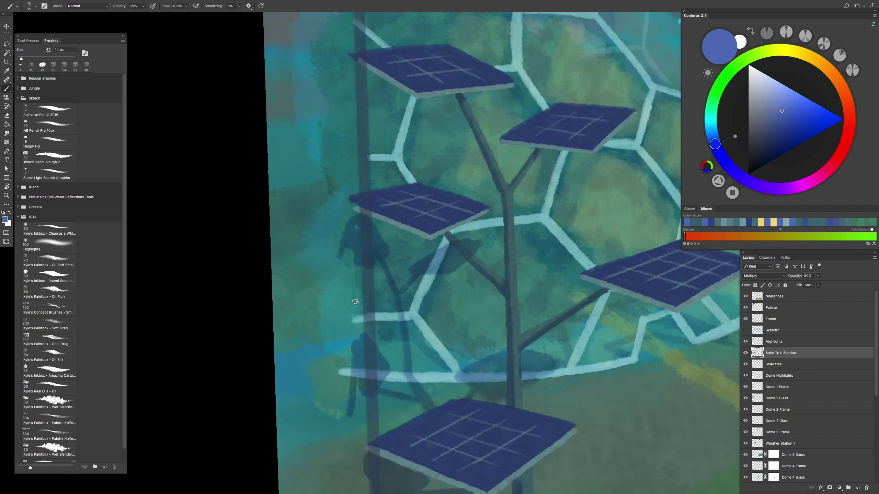
scroll(492, 225, up, 2)
scroll(495, 225, up, 2)
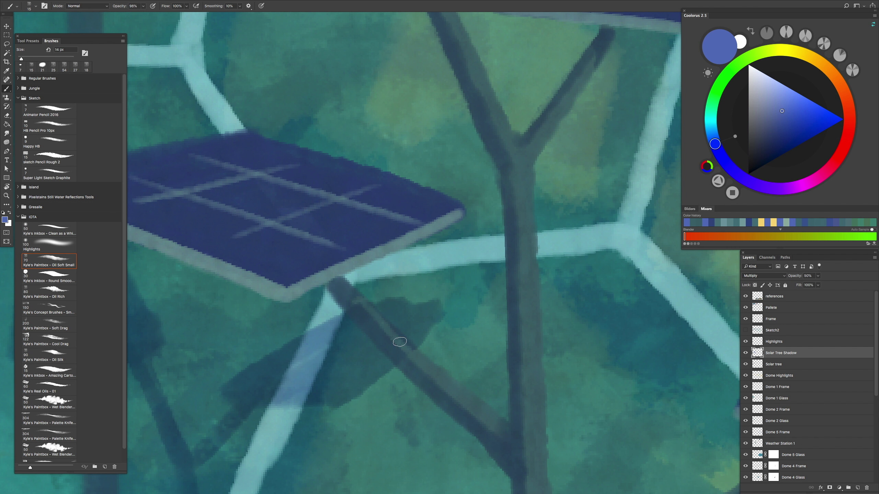
scroll(408, 346, down, 3)
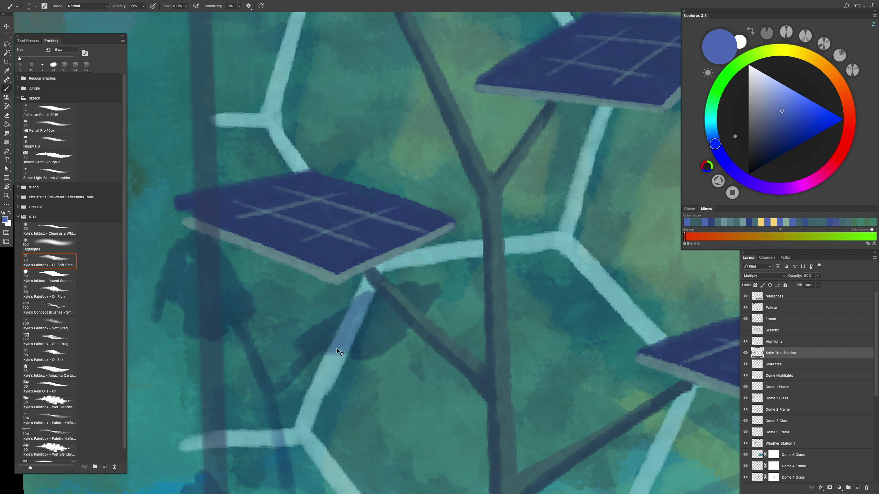
scroll(376, 282, up, 2)
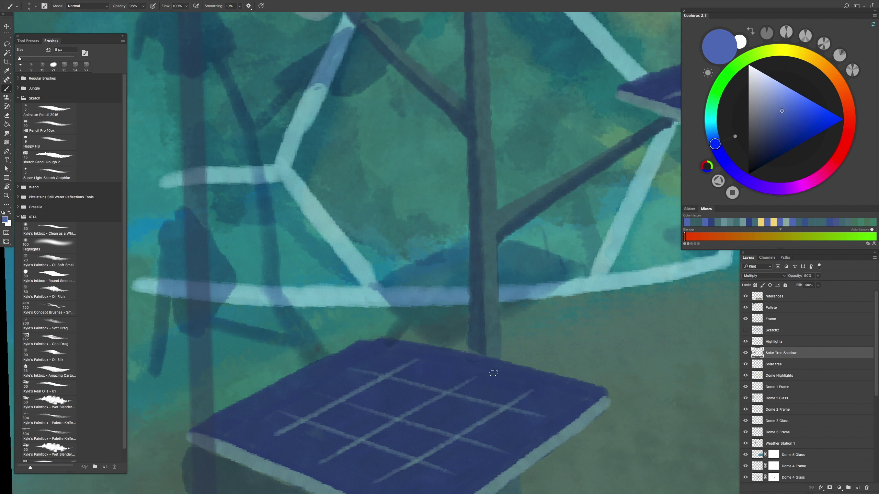
Step: Zoom out to review the shaded solar trees and select the Highlights layer
drag(495, 362, 461, 402)
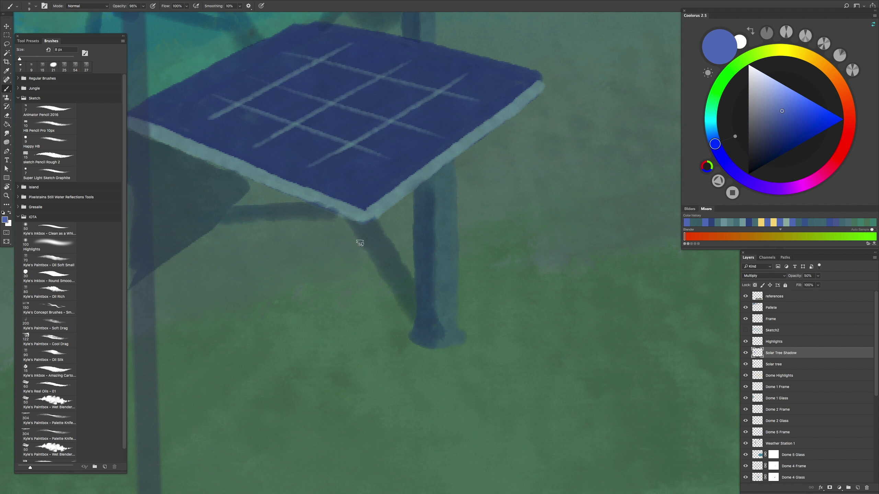
drag(412, 320, 426, 368)
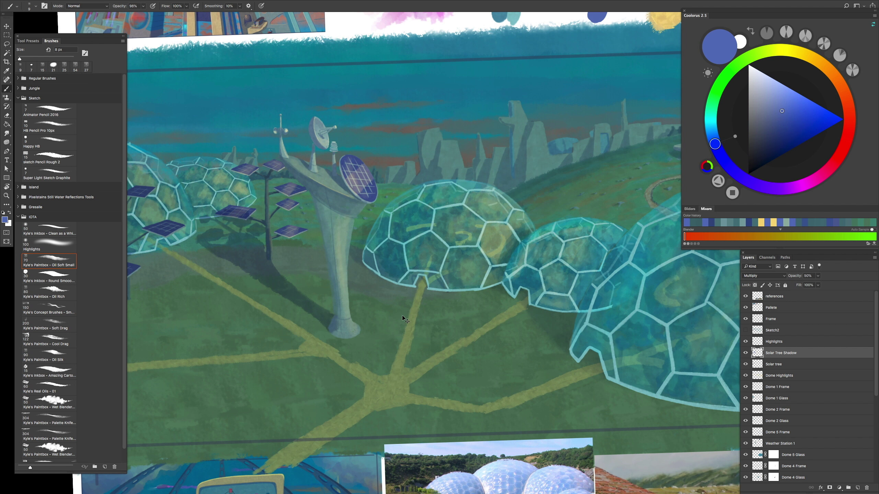
key(Tab)
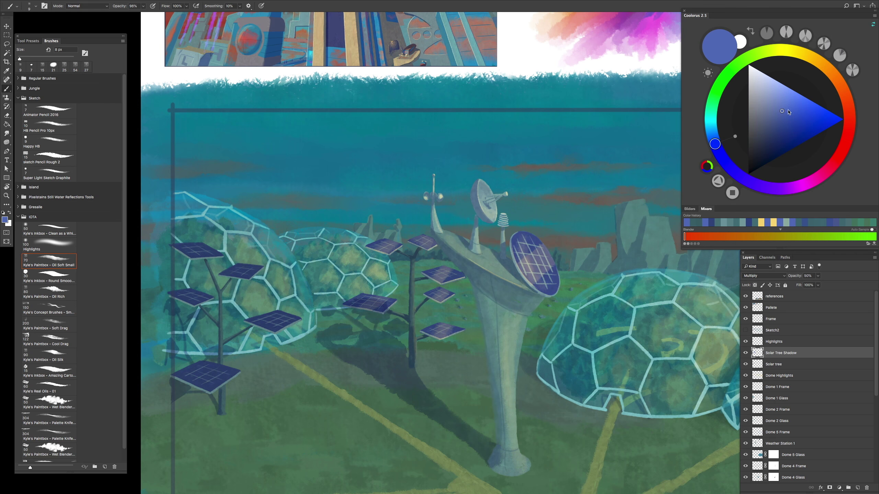
click(775, 342)
scroll(415, 243, up, 5)
Step: Choose pale yellow and load the solar tree's shape as a selection on the lower panel
alt+click(581, 251)
scroll(372, 268, down, 5)
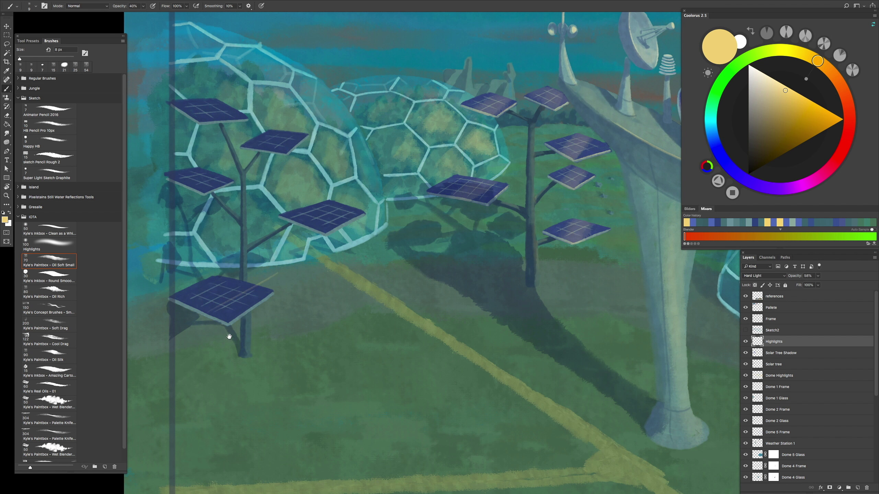
drag(229, 337, 590, 312)
ctrl+click(759, 364)
mouse_move(349, 276)
mouse_down()
mouse_move(395, 251)
mouse_move(353, 255)
mouse_move(186, 392)
mouse_up()
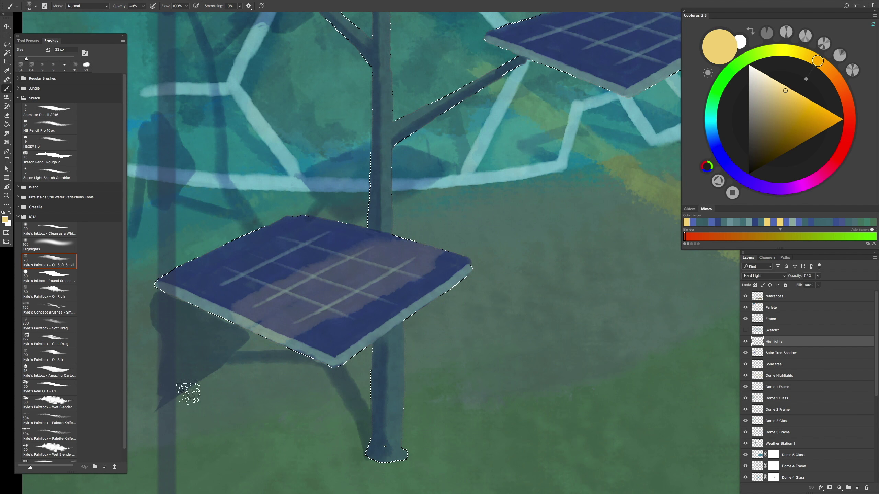
Step: Brush pale warm highlights onto the panels and trunks with a smaller brush at 50% opacity
key(bracketleft)
key(bracketleft)
key(bracketleft)
scroll(240, 382, down, 5)
scroll(334, 300, up, 4)
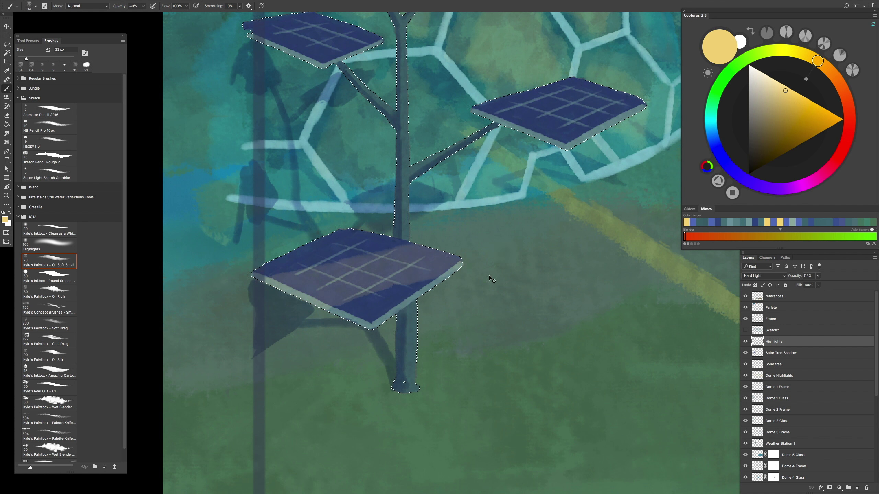
scroll(460, 173, down, 2)
scroll(536, 182, down, 2)
scroll(539, 180, up, 6)
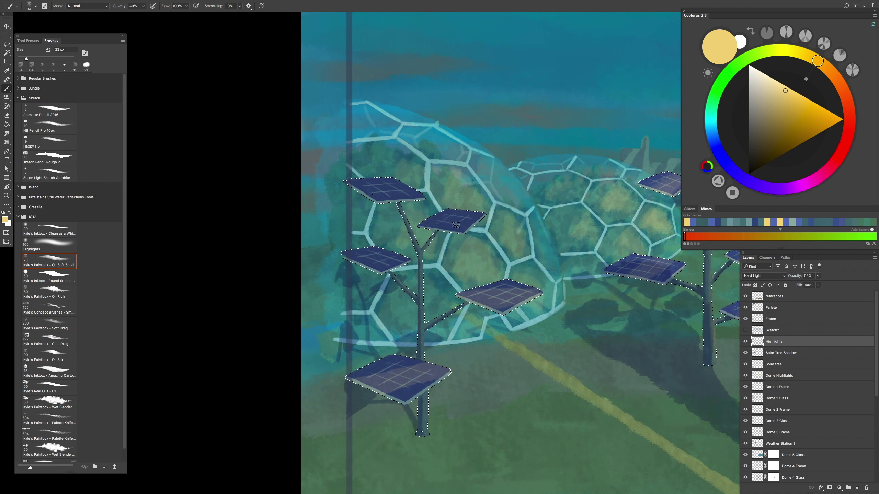
scroll(544, 177, down, 3)
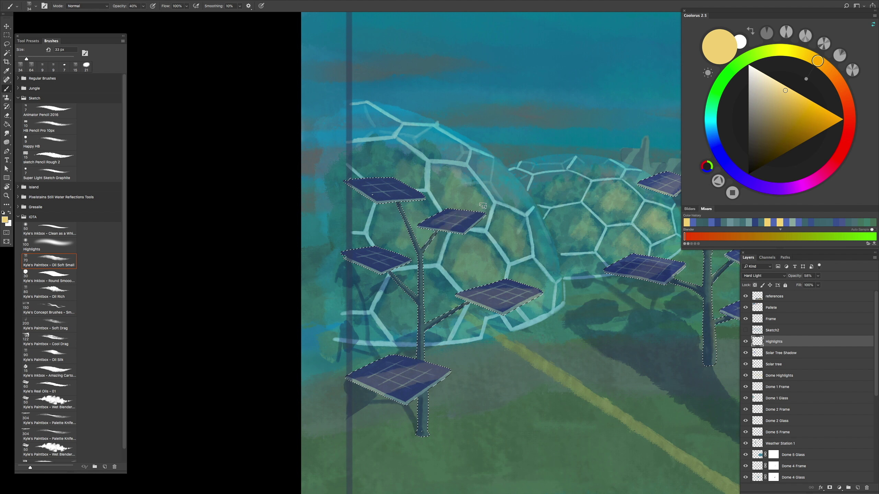
scroll(422, 286, up, 3)
scroll(398, 263, down, 5)
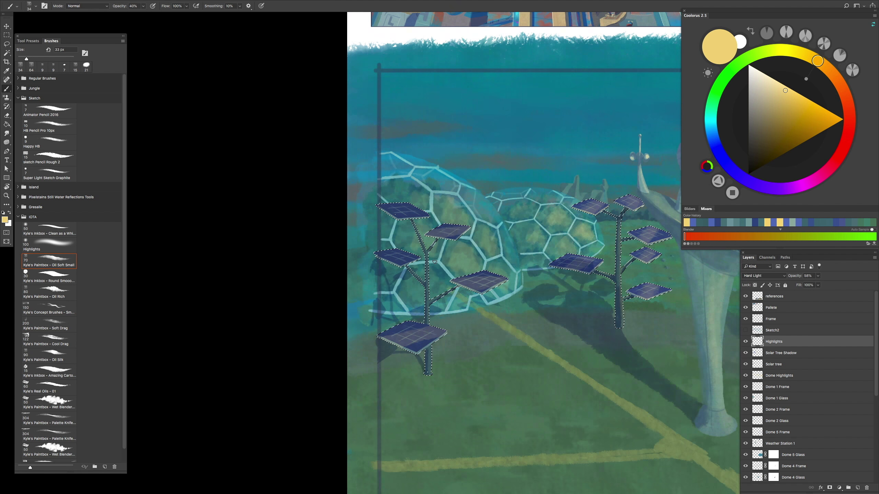
scroll(381, 244, up, 5)
scroll(381, 244, down, 5)
scroll(346, 263, up, 5)
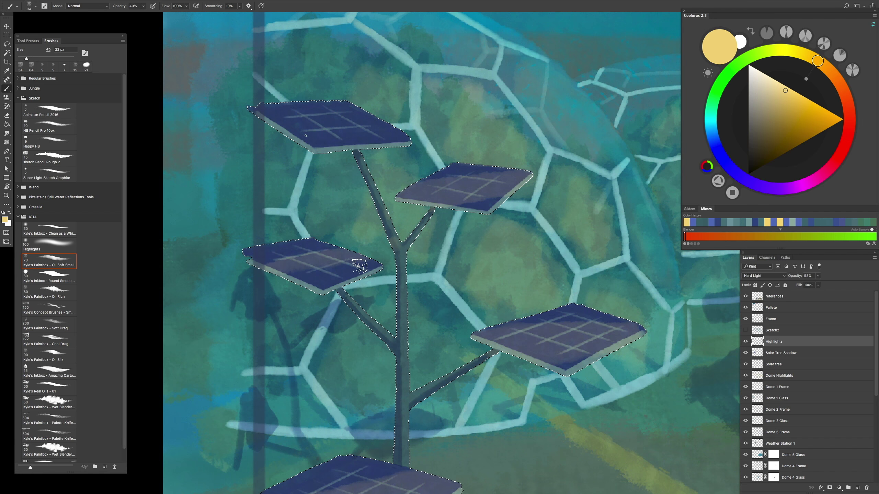
scroll(312, 277, down, 5)
scroll(309, 284, up, 5)
scroll(309, 284, down, 5)
scroll(363, 304, up, 5)
scroll(391, 316, down, 5)
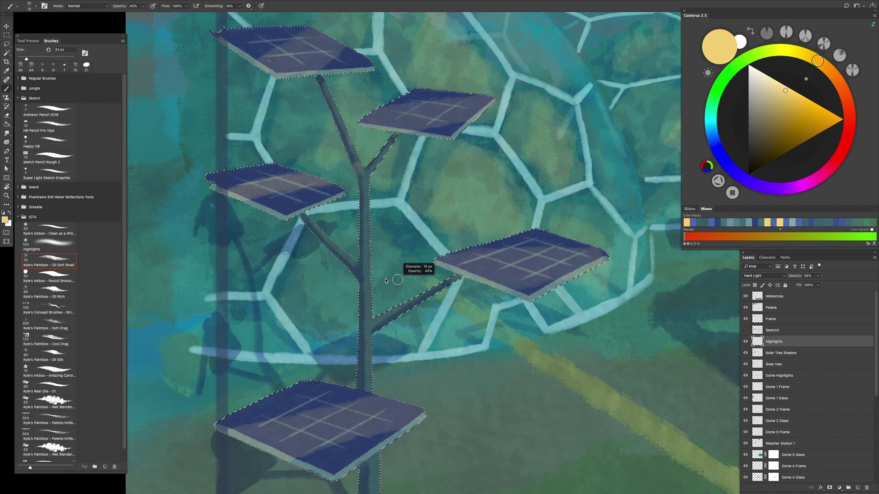
scroll(395, 281, up, 5)
key(5)
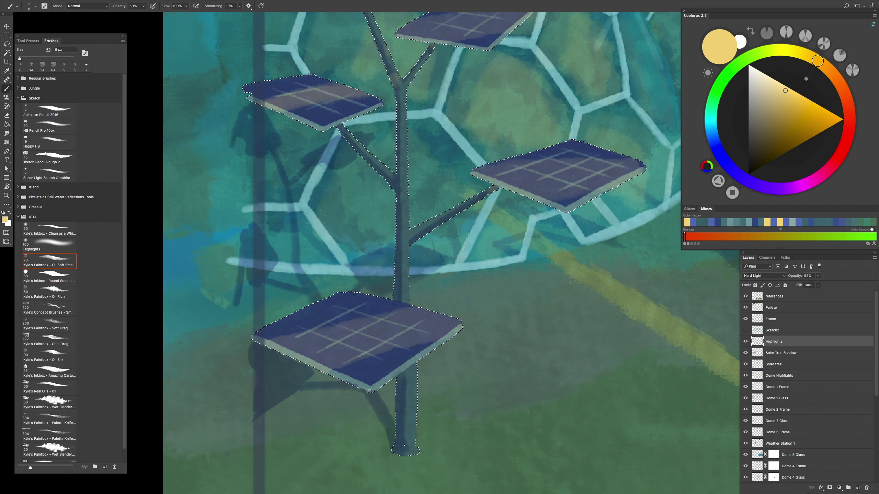
scroll(476, 300, up, 4)
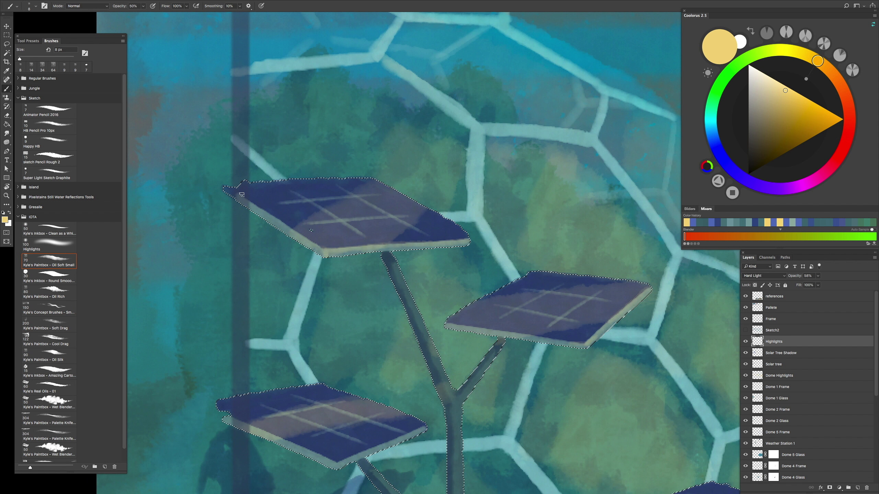
scroll(325, 248, down, 3)
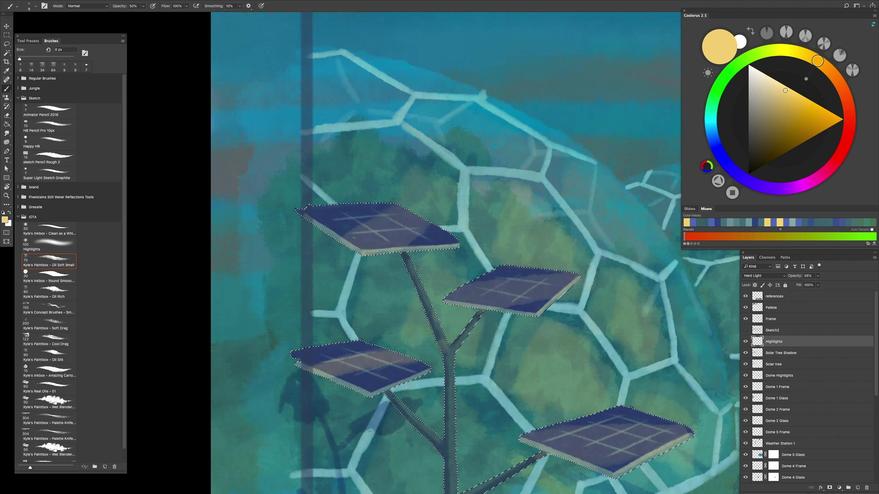
scroll(352, 218, up, 5)
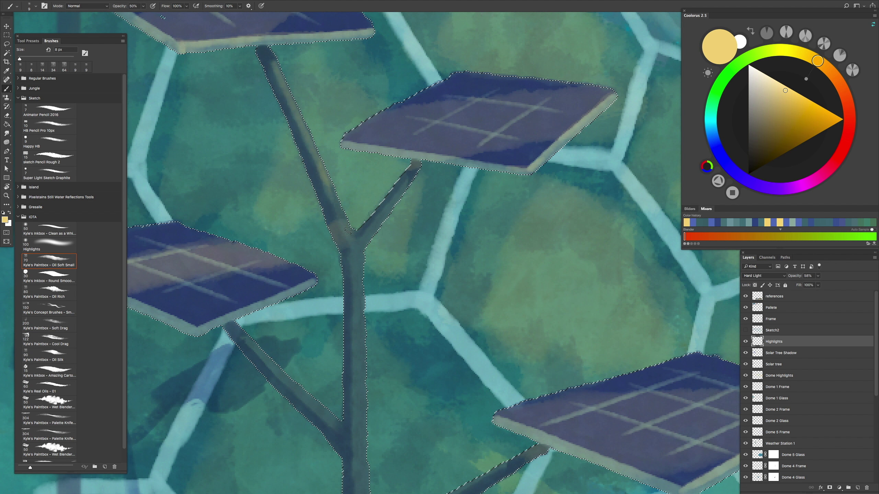
scroll(360, 173, down, 5)
scroll(366, 138, down, 6)
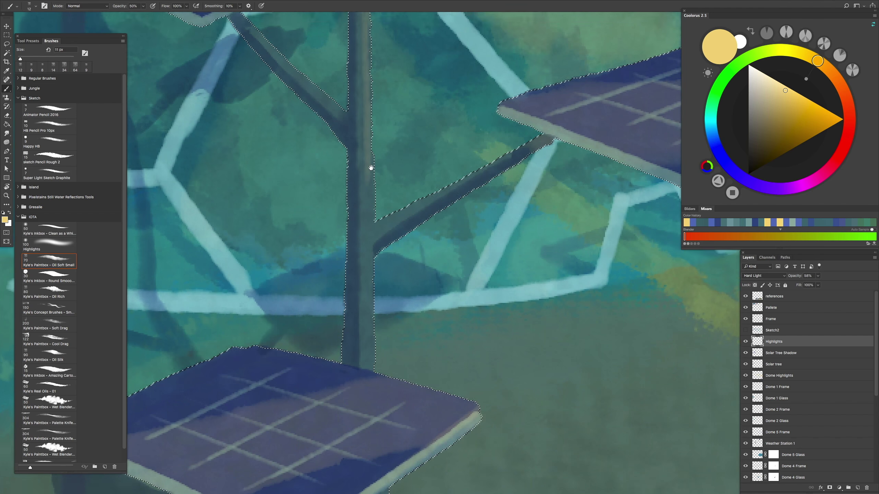
scroll(373, 283, down, 3)
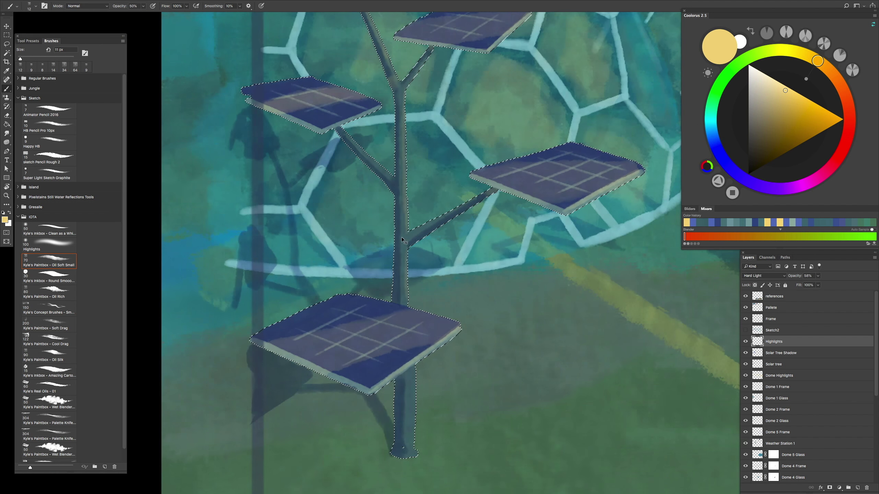
scroll(393, 314, up, 3)
scroll(350, 223, down, 10)
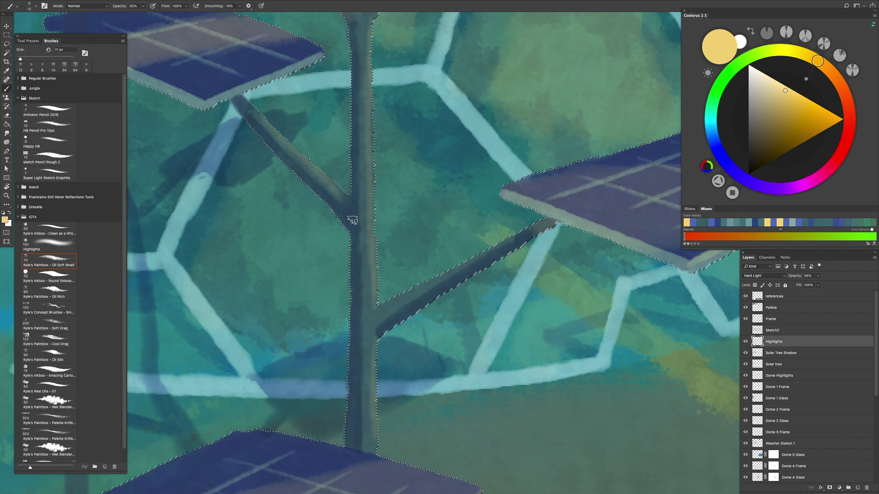
scroll(465, 315, down, 4)
Step: Clear the solar-tree selection and switch to the Lasso tool
key(l)
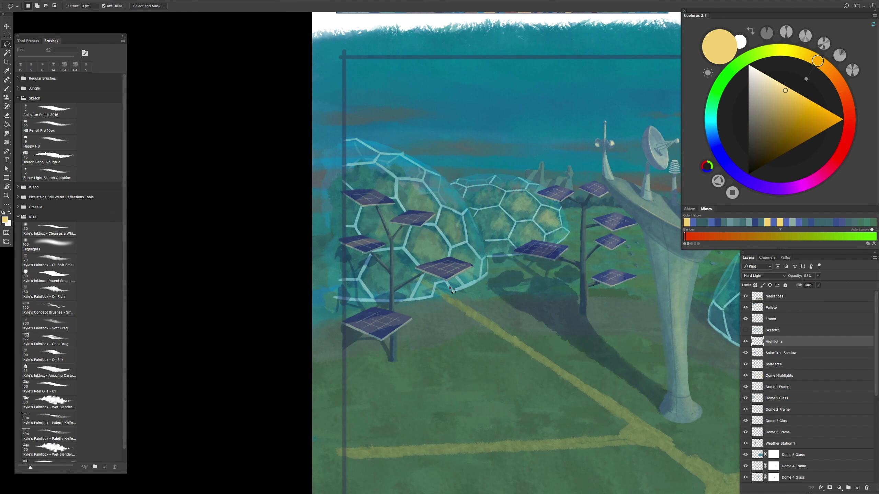
scroll(452, 346, up, 4)
key(ctrl+d)
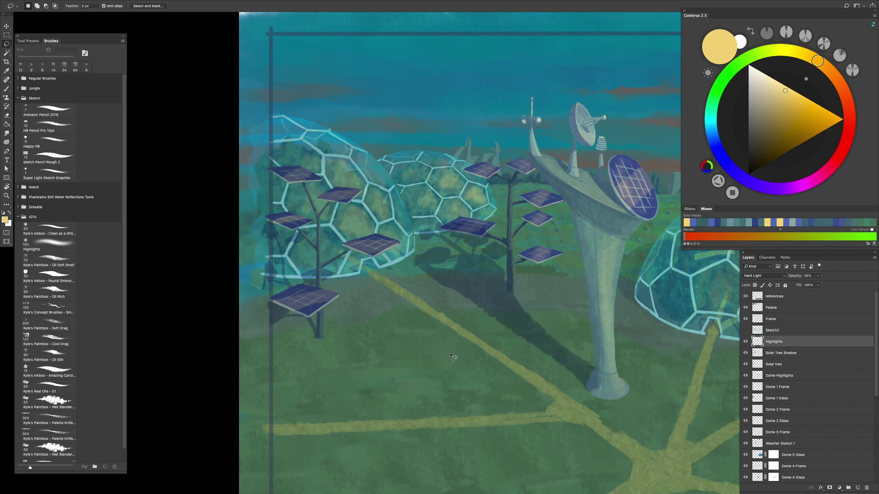
scroll(449, 353, down, 5)
Step: Hide the panels, flip the canvas horizontally and back, then switch to full-screen view
key(Tab)
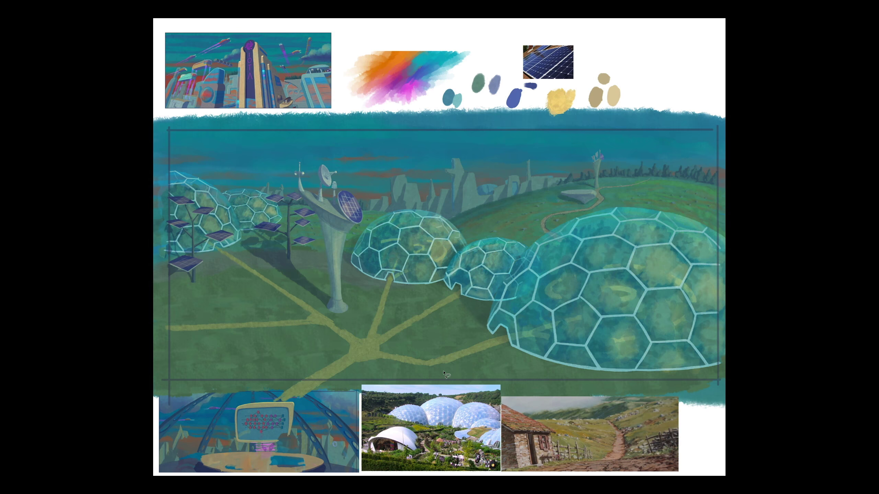
key(ctrl+shift+h)
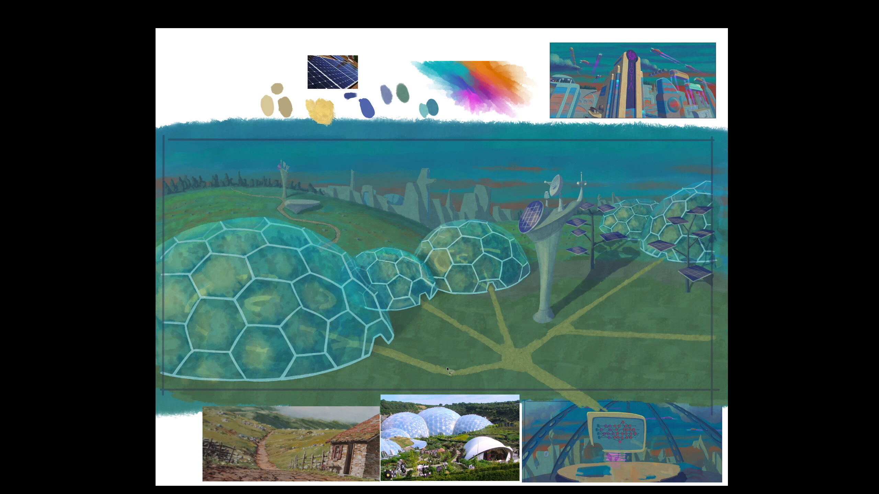
key(ctrl+shift+h)
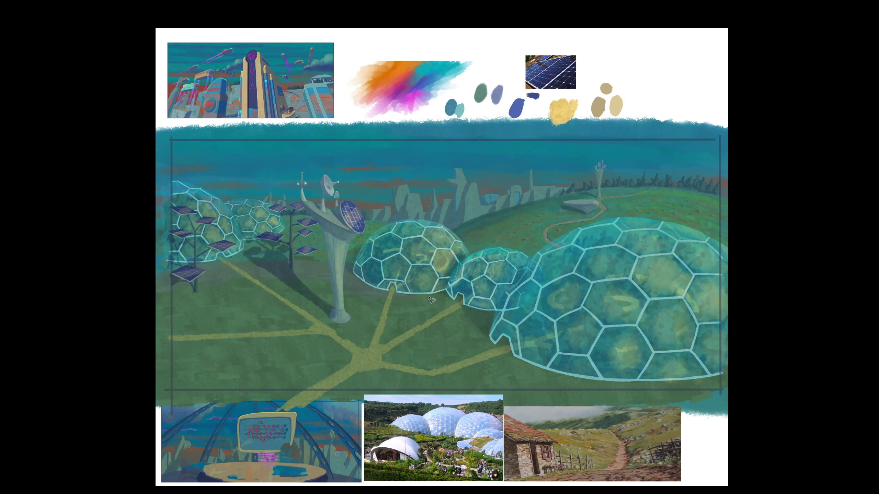
key(Tab)
key(f)
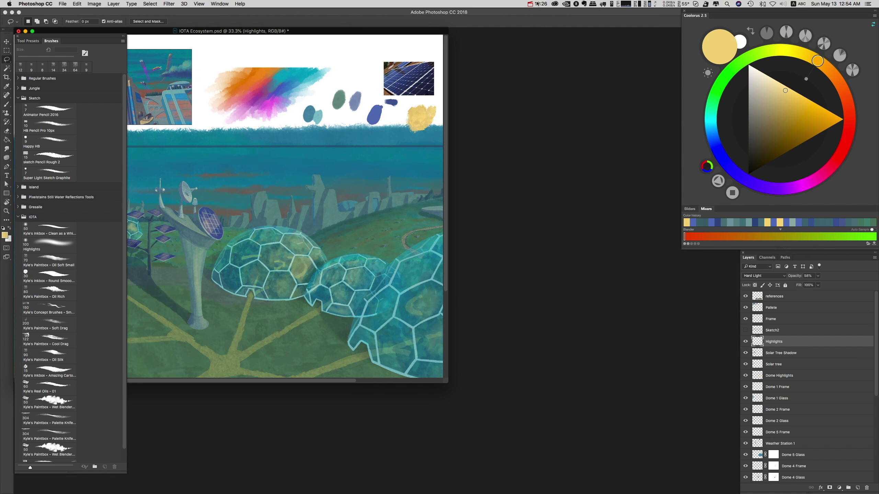
click(533, 4)
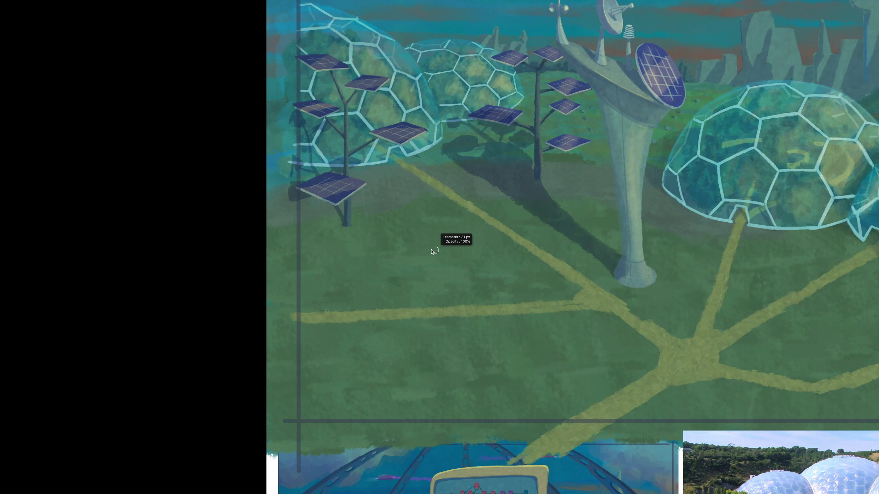
Step: Paint a thin dark vertical mast for the wind turbine in the foreground
drag(438, 185, 437, 353)
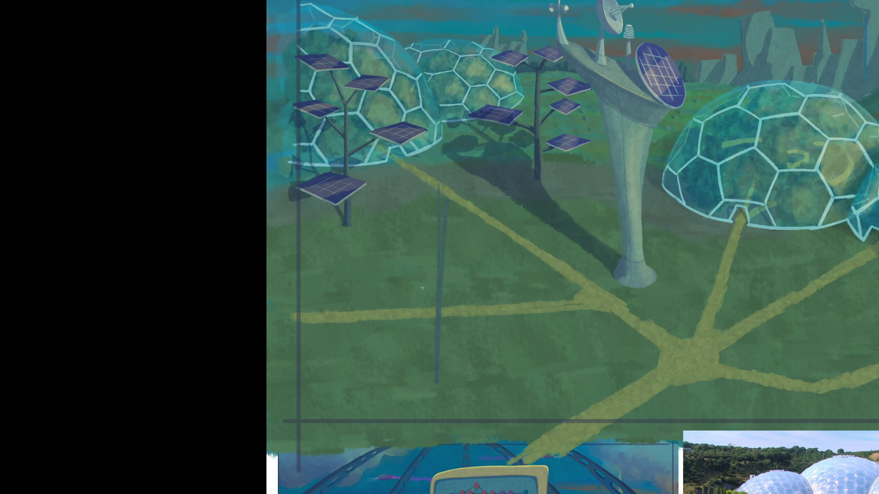
scroll(421, 289, down, 1)
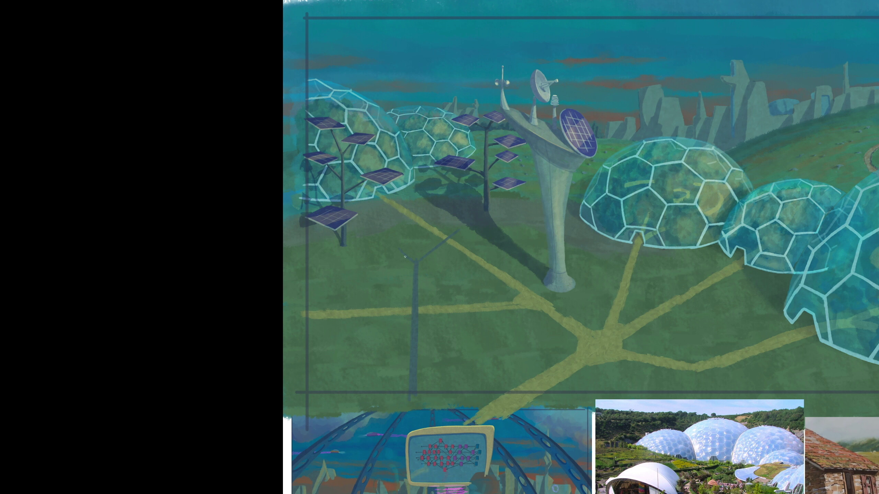
scroll(410, 267, up, 1)
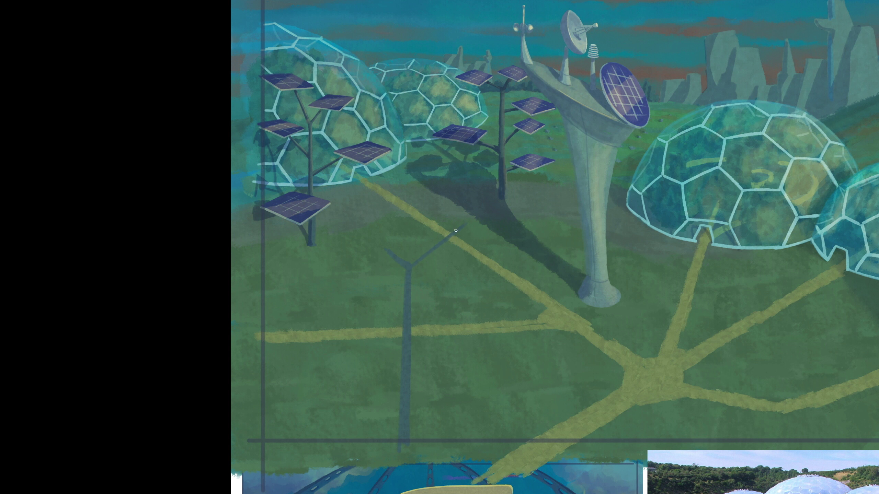
scroll(410, 273, down, 3)
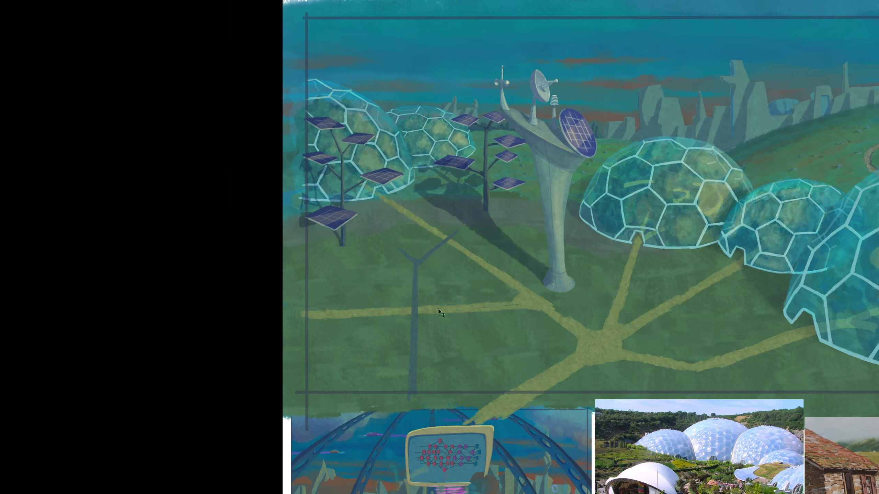
scroll(440, 279, up, 1)
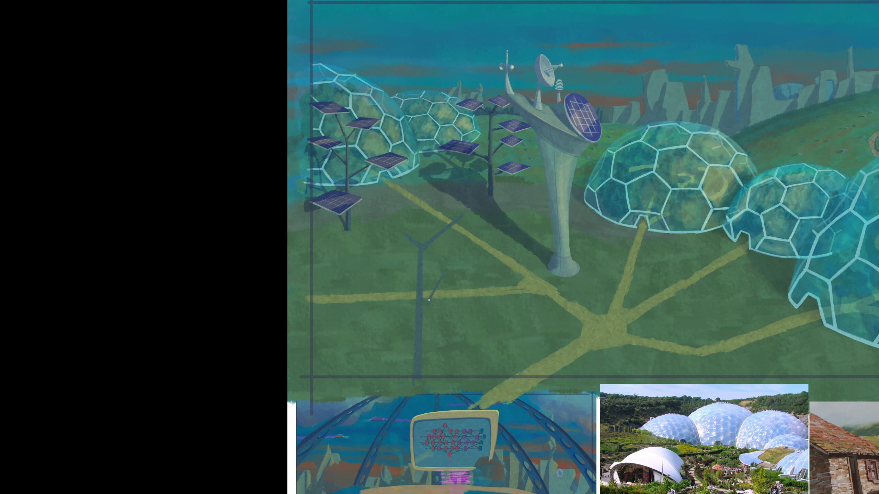
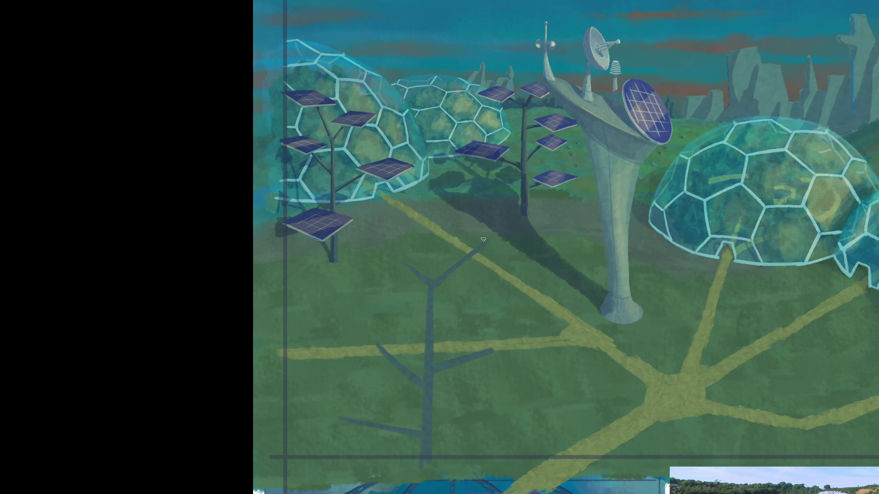
Step: Sketch dark blue outlines for the tree's upper right and left panels, redrawing misplaced edges
drag(496, 224, 460, 244)
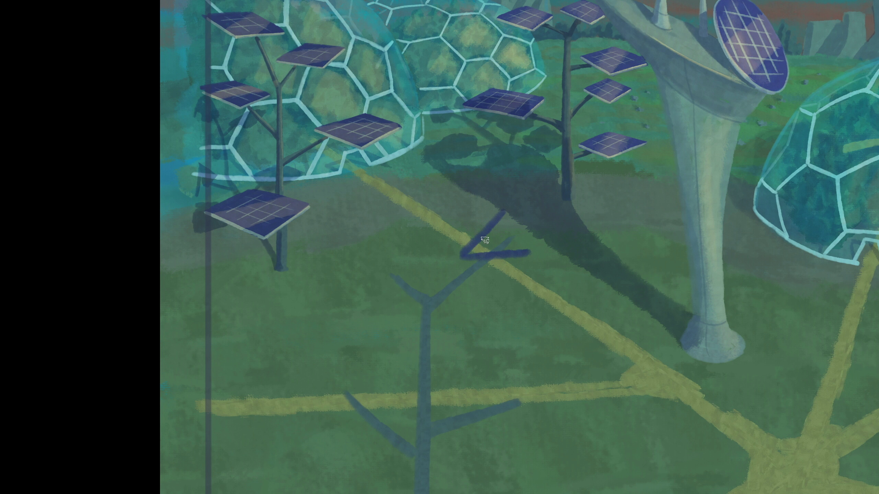
key(ctrl+z)
mouse_move(491, 211)
mouse_down()
mouse_move(464, 255)
mouse_move(542, 267)
mouse_up()
mouse_move(492, 211)
mouse_down()
mouse_move(533, 213)
mouse_move(544, 268)
mouse_up()
key(ctrl+z)
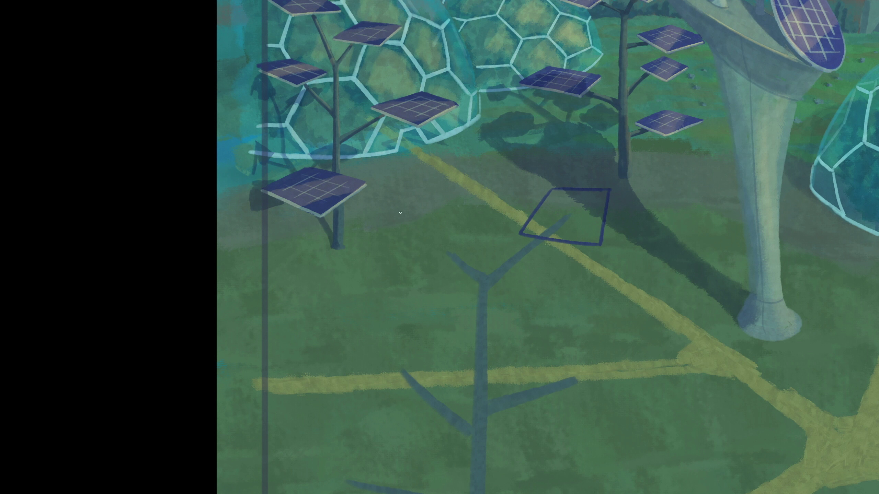
mouse_move(405, 203)
mouse_down()
mouse_move(390, 254)
mouse_move(464, 257)
mouse_up()
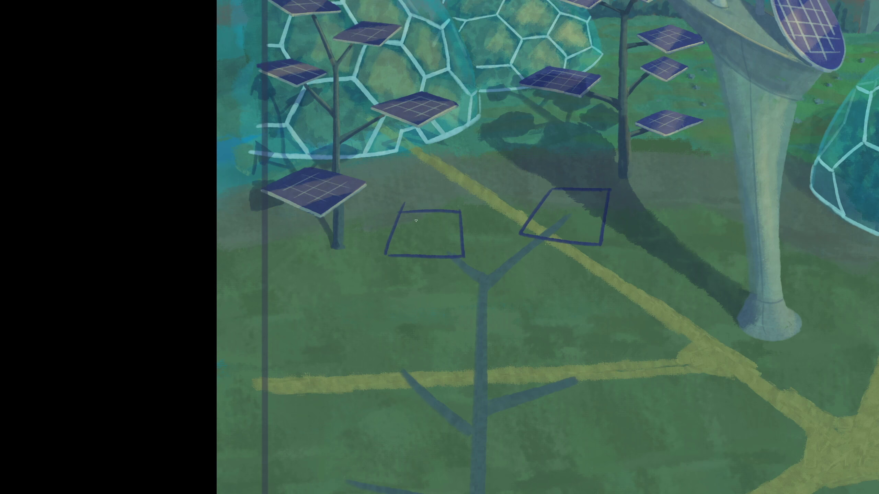
key(ctrl+z)
key(ctrl+z)
key(ctrl+z)
key(ctrl+z)
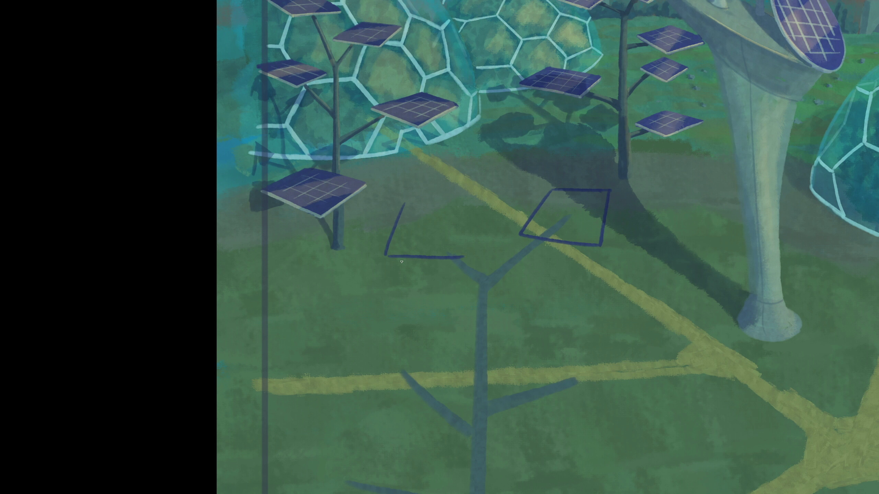
mouse_move(375, 279)
mouse_down()
mouse_move(464, 279)
mouse_move(451, 272)
mouse_up()
key(ctrl+z)
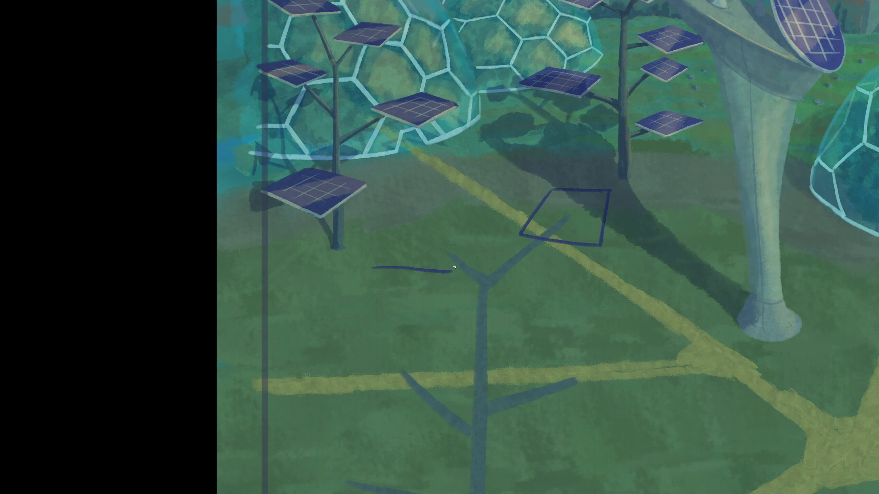
key(ctrl+z)
drag(388, 222, 370, 267)
drag(387, 222, 454, 220)
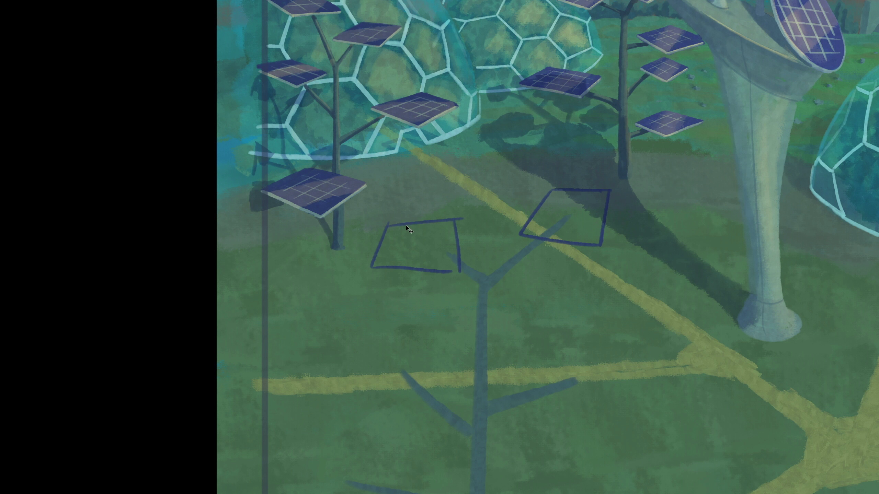
scroll(379, 259, down, 3)
scroll(428, 300, up, 3)
Step: Outline a lower-right panel below the tree, redoing its edges and diagonal right side
drag(480, 294, 524, 348)
mouse_move(578, 269)
mouse_down()
mouse_move(479, 294)
mouse_move(616, 301)
mouse_move(642, 313)
mouse_up()
drag(529, 349, 645, 326)
key(ctrl+z)
key(ctrl+z)
key(ctrl+z)
drag(506, 341, 609, 361)
mouse_move(496, 277)
mouse_down()
mouse_move(571, 288)
mouse_move(601, 284)
mouse_move(610, 364)
mouse_up()
key(ctrl+z)
mouse_move(584, 273)
mouse_down()
mouse_move(647, 357)
mouse_move(636, 366)
mouse_up()
key(ctrl+z)
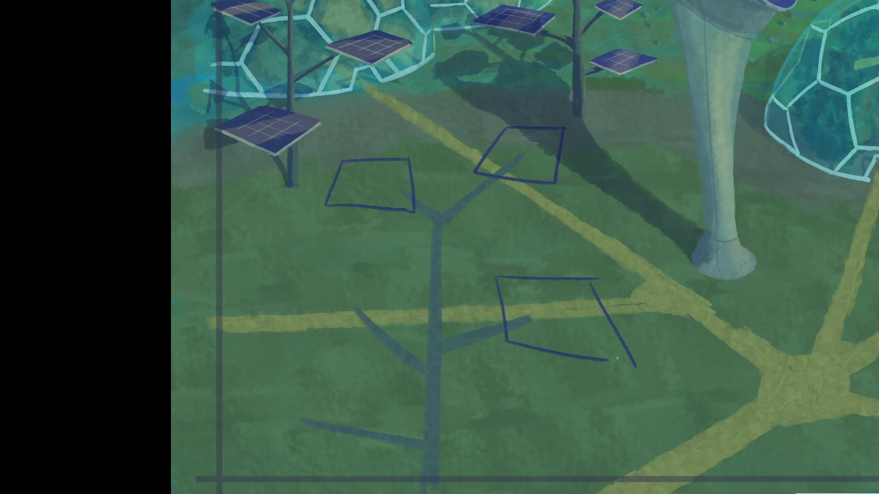
drag(610, 360, 635, 365)
scroll(611, 362, down, 5)
scroll(420, 269, up, 3)
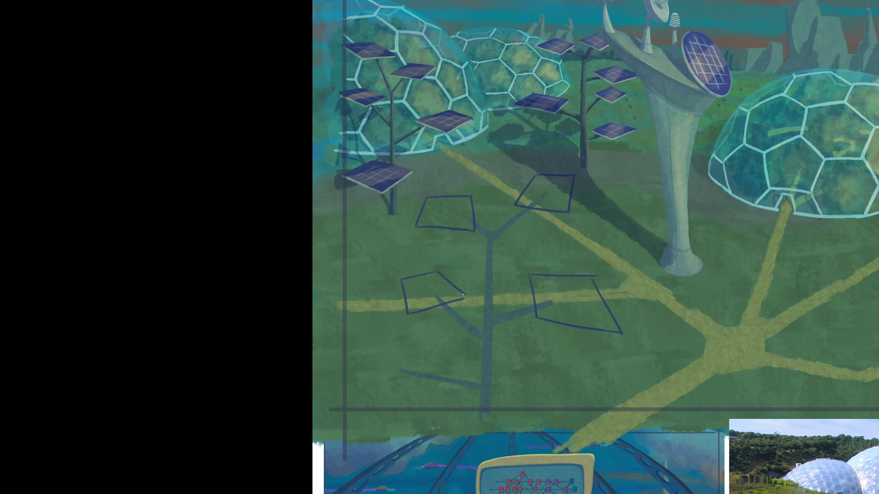
scroll(444, 322, up, 2)
Step: Draw the lower-left panel's left side, bottom and closing top edge
key(ctrl+z)
key(ctrl+z)
key(ctrl+z)
key(ctrl+z)
drag(371, 300, 384, 354)
drag(387, 352, 407, 345)
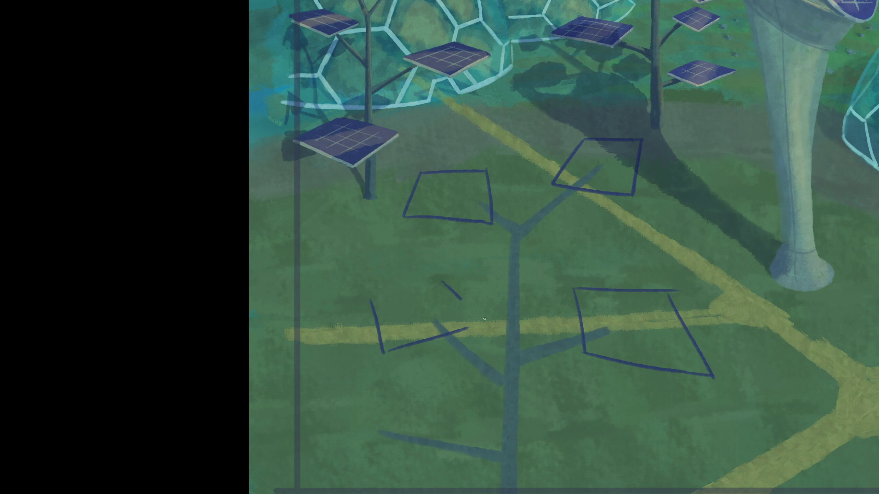
drag(370, 301, 443, 281)
scroll(366, 312, down, 3)
Step: Outline another lower panel with a slanted side, top and right edges, redrawing them once
drag(365, 311, 342, 386)
drag(366, 310, 461, 312)
drag(462, 313, 483, 394)
key(ctrl+z)
key(ctrl+z)
key(ctrl+z)
mouse_move(333, 366)
mouse_down()
mouse_move(388, 298)
mouse_move(464, 310)
mouse_move(474, 381)
mouse_move(461, 395)
mouse_up()
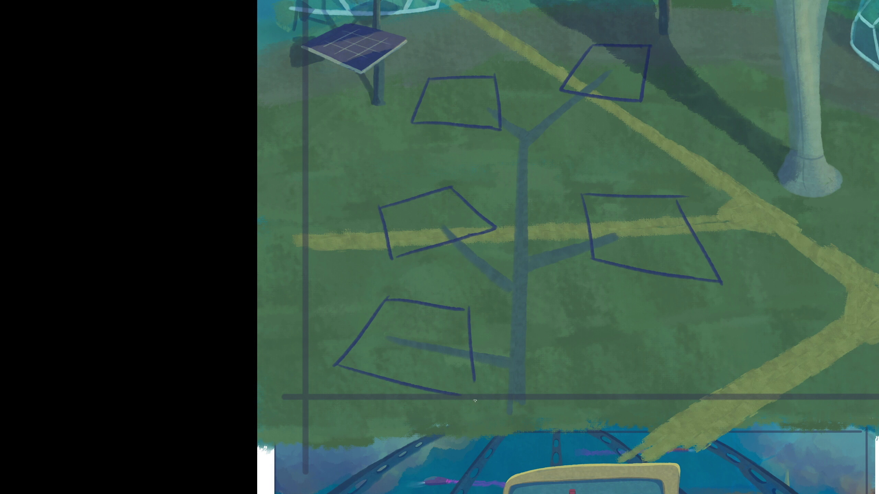
scroll(474, 379, down, 3)
scroll(427, 331, up, 1)
Step: Redraw the lower-left panel's bottom edge and right side
key(ctrl+z)
key(ctrl+z)
key(ctrl+z)
key(ctrl+z)
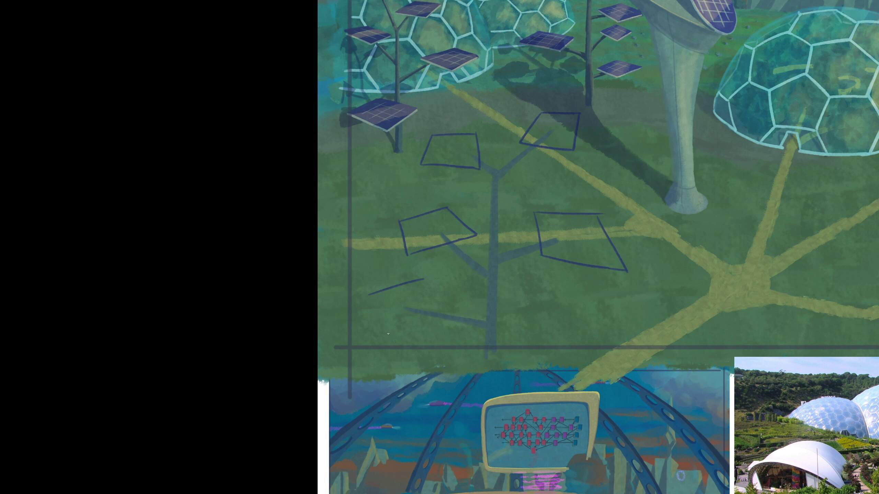
drag(398, 343, 452, 317)
drag(423, 280, 450, 316)
key(ctrl+z)
drag(395, 344, 460, 315)
Step: Zoom in and pan to bring the foreground tree's panels into view
key(ctrl+plus)
key(ctrl+plus)
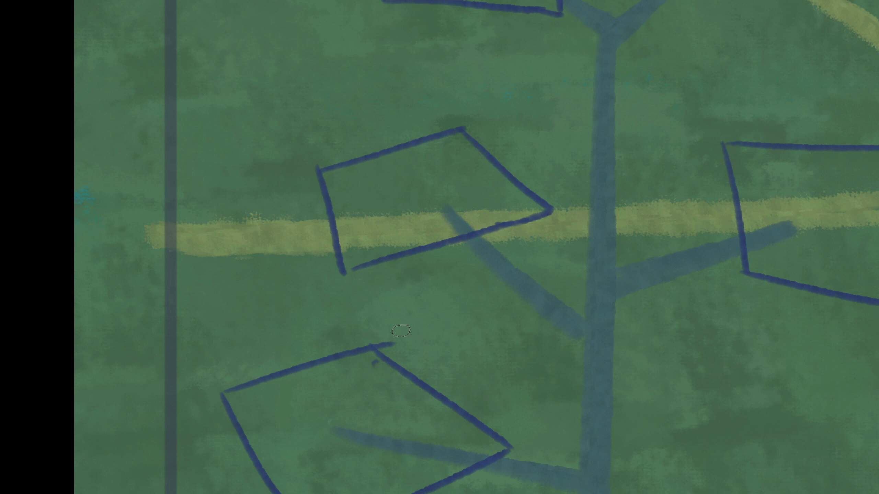
scroll(293, 184, down, 4)
scroll(485, 325, up, 1)
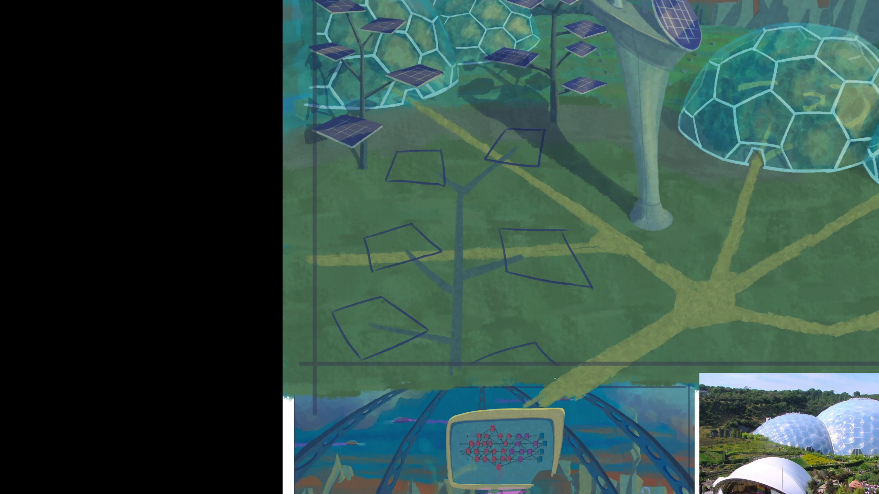
scroll(450, 301, up, 2)
scroll(456, 301, down, 4)
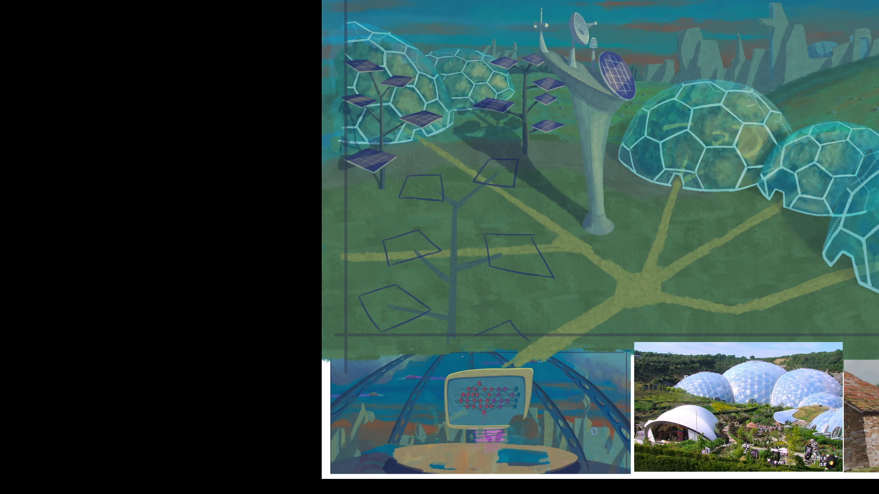
scroll(459, 301, up, 2)
scroll(390, 256, up, 1)
scroll(516, 393, up, 3)
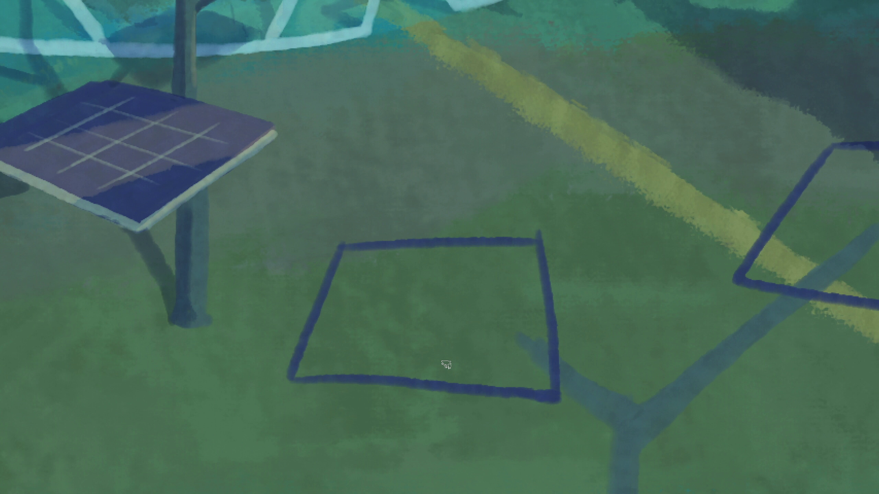
scroll(557, 408, down, 6)
scroll(471, 314, up, 1)
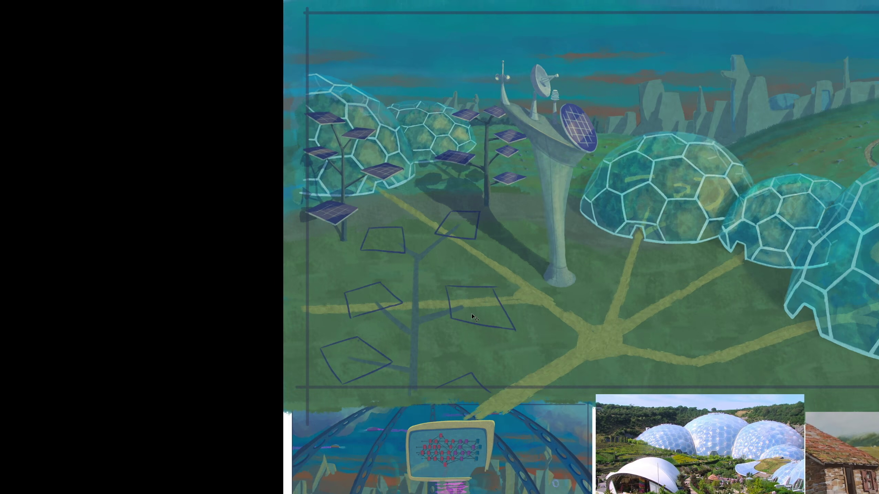
scroll(506, 373, up, 2)
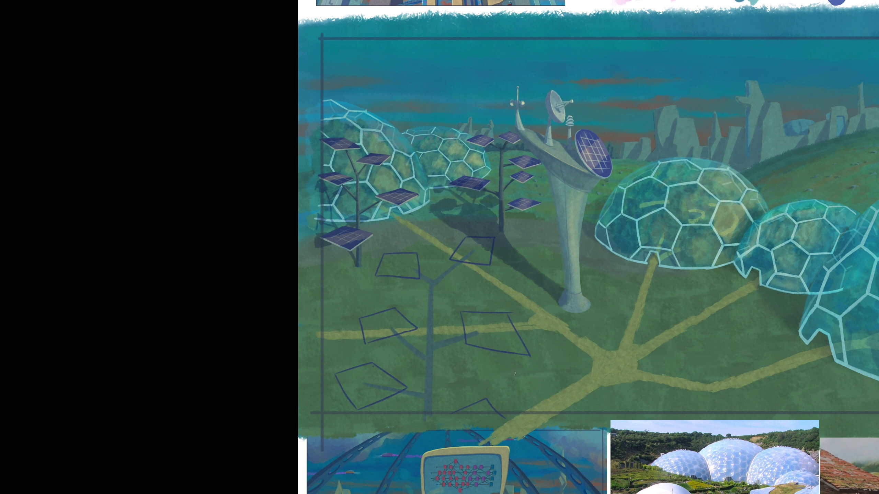
drag(510, 357, 466, 353)
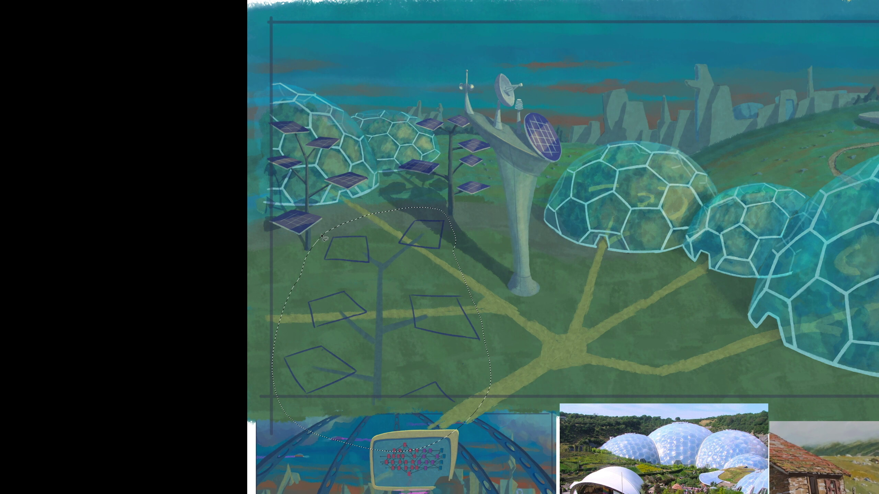
Step: Shrink and slightly rotate the panel outlines with Ctrl+T, undo, reapply and commit the transform
key(ctrl+t)
drag(491, 207, 489, 218)
key(Return)
key(ctrl+d)
drag(443, 252, 390, 238)
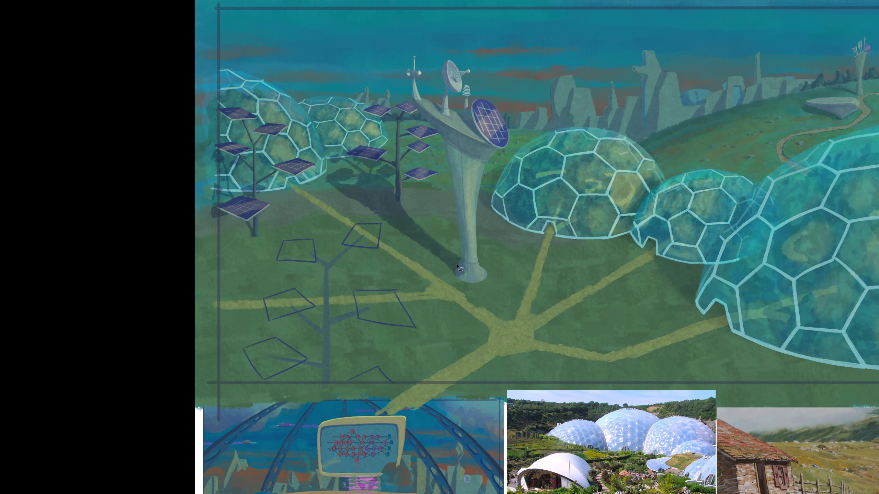
key(ctrl+z)
key(ctrl+z)
key(ctrl+t)
key(Return)
key(ctrl+d)
key(ctrl+plus)
key(ctrl+plus)
scroll(579, 181, right, 5)
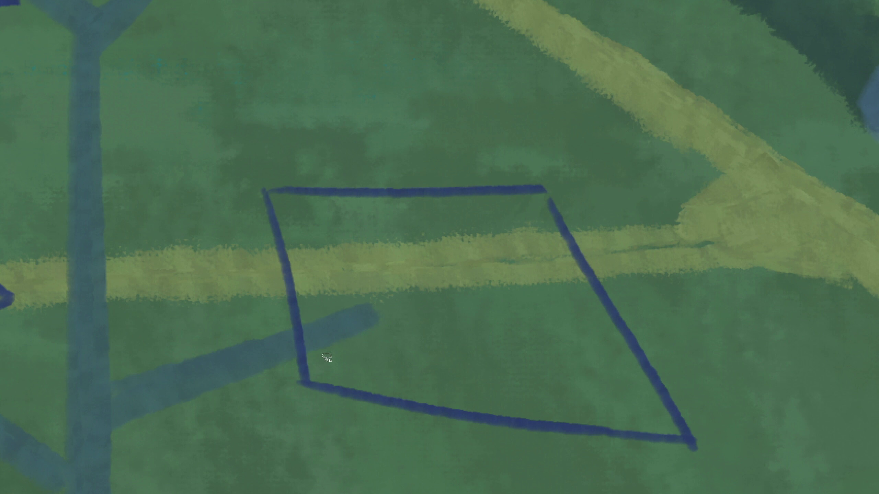
Step: Fill the right middle and left middle panels with dark blue
mouse_move(269, 194)
mouse_down()
mouse_move(310, 335)
mouse_move(295, 222)
mouse_move(389, 203)
mouse_move(528, 198)
mouse_move(347, 193)
mouse_move(297, 213)
mouse_move(556, 229)
mouse_move(544, 208)
mouse_move(659, 410)
mouse_move(518, 231)
mouse_move(550, 318)
mouse_move(413, 233)
mouse_move(332, 307)
mouse_move(315, 365)
mouse_move(451, 396)
mouse_move(624, 419)
mouse_move(576, 288)
mouse_move(590, 388)
mouse_move(343, 360)
mouse_move(349, 310)
mouse_move(363, 325)
mouse_move(410, 312)
mouse_move(570, 387)
mouse_move(557, 348)
mouse_up()
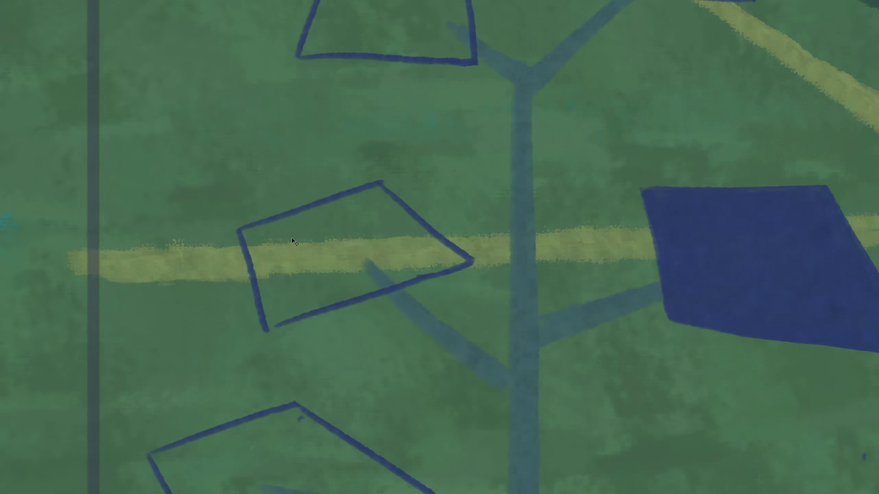
mouse_move(320, 201)
mouse_down()
mouse_move(149, 222)
mouse_move(187, 349)
mouse_move(374, 289)
mouse_move(194, 315)
mouse_move(389, 291)
mouse_up()
mouse_move(476, 264)
mouse_down()
mouse_move(343, 163)
mouse_move(211, 207)
mouse_up()
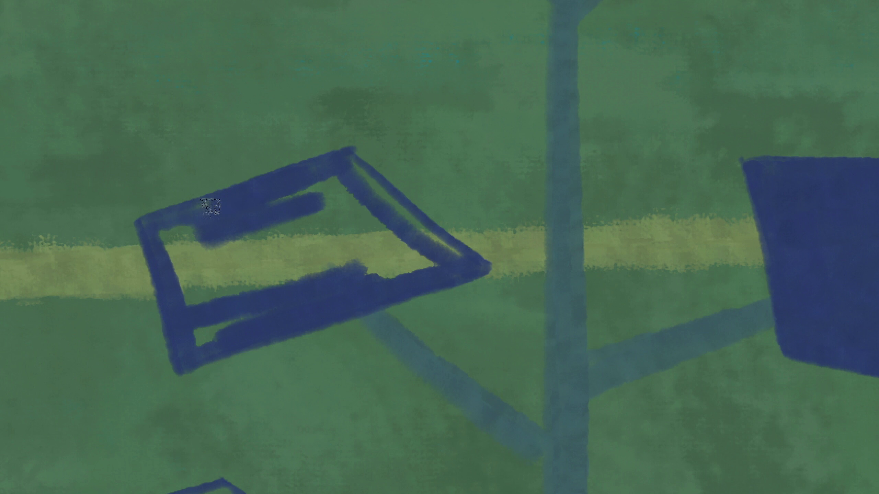
drag(170, 270, 193, 306)
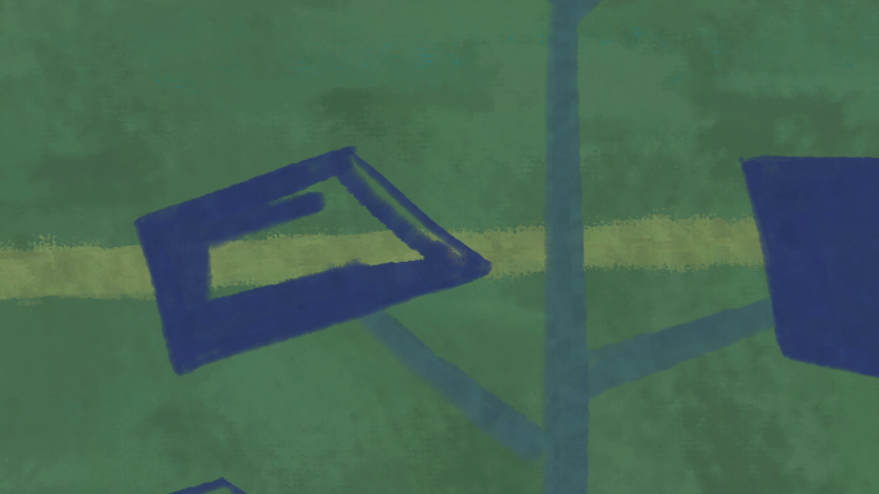
mouse_move(335, 178)
mouse_down()
mouse_move(243, 287)
mouse_move(322, 244)
mouse_move(312, 191)
mouse_move(363, 180)
mouse_move(387, 236)
mouse_up()
scroll(333, 247, down, 5)
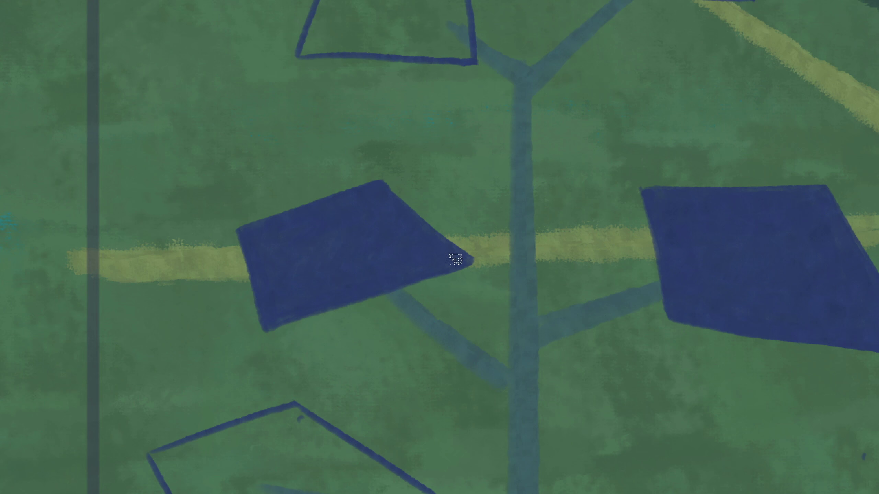
scroll(513, 393, up, 3)
scroll(539, 354, down, 5)
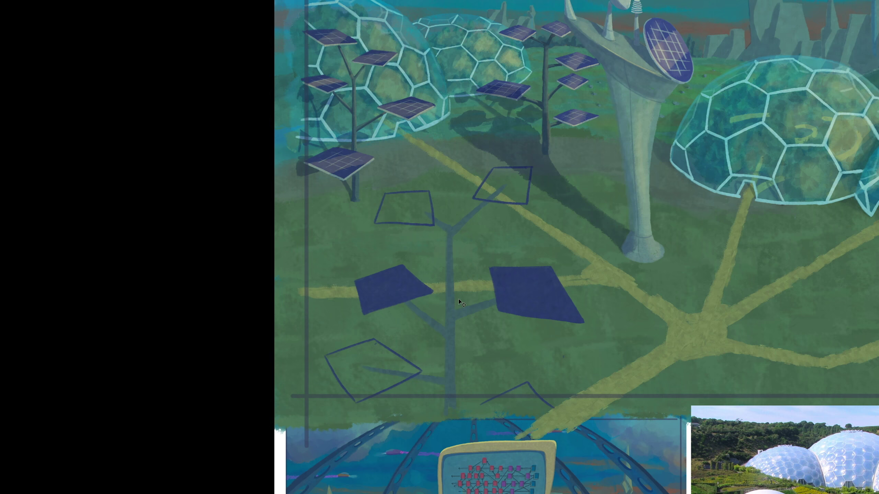
scroll(379, 311, up, 4)
scroll(411, 251, up, 5)
Step: Paint the upper-left panel's left, bottom, right and top edges in dark blue
mouse_move(372, 190)
mouse_down()
mouse_move(332, 291)
mouse_move(563, 310)
mouse_move(549, 177)
mouse_move(378, 187)
mouse_move(341, 294)
mouse_move(423, 217)
mouse_move(412, 206)
mouse_move(550, 298)
mouse_move(420, 290)
mouse_move(390, 268)
mouse_move(465, 213)
mouse_move(543, 198)
mouse_up()
scroll(516, 308, down, 3)
scroll(504, 190, up, 3)
mouse_move(462, 183)
mouse_down()
mouse_move(435, 212)
mouse_move(525, 322)
mouse_move(610, 180)
mouse_move(420, 248)
mouse_up()
mouse_move(416, 291)
mouse_down()
mouse_move(572, 311)
mouse_move(601, 253)
mouse_move(588, 321)
mouse_move(568, 182)
mouse_move(576, 201)
mouse_move(523, 219)
mouse_move(462, 286)
mouse_move(524, 250)
mouse_move(564, 242)
mouse_move(570, 303)
mouse_move(606, 182)
mouse_up()
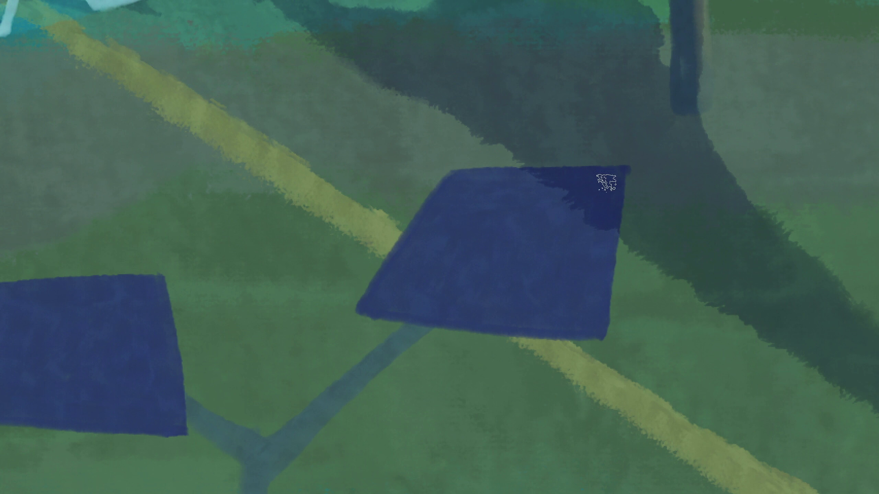
scroll(464, 313, down, 5)
scroll(592, 212, up, 6)
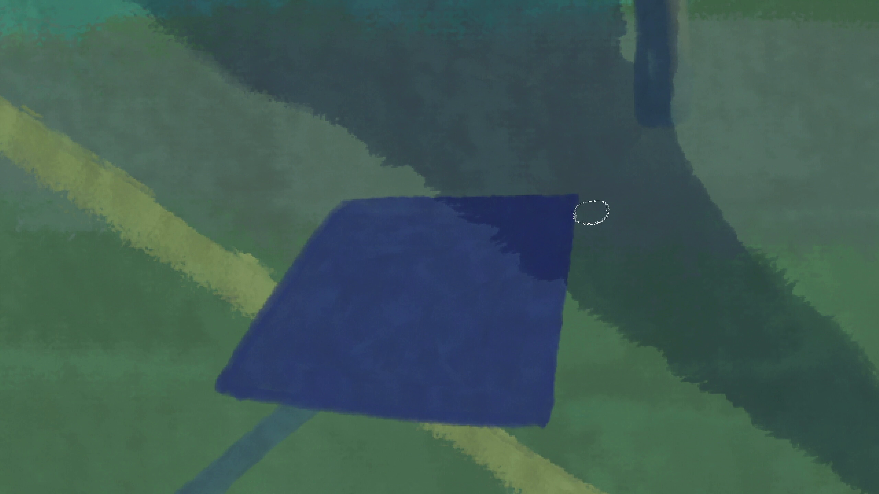
scroll(604, 240, down, 5)
key(Tab)
key(Tab)
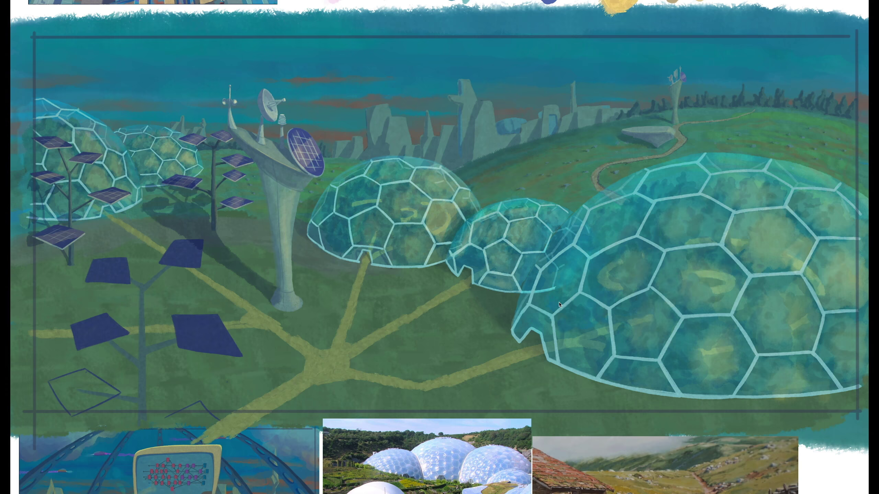
scroll(516, 302, up, 4)
scroll(516, 301, up, 4)
Step: Paint the lower panel's edges and fill it in dark blue
drag(543, 288, 415, 161)
drag(328, 200, 414, 177)
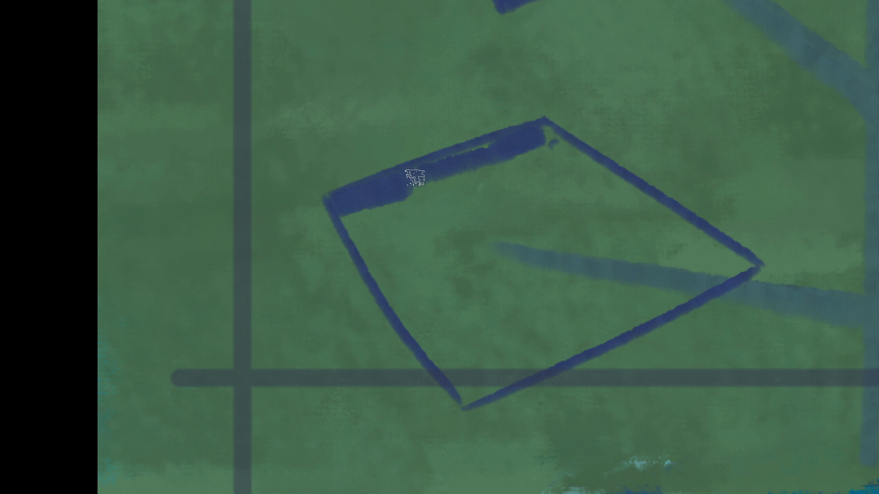
mouse_move(465, 160)
mouse_down()
mouse_move(389, 295)
mouse_move(466, 395)
mouse_move(736, 267)
mouse_up()
drag(709, 242, 547, 129)
mouse_move(730, 256)
mouse_down()
mouse_move(481, 373)
mouse_move(416, 314)
mouse_move(441, 298)
mouse_move(546, 162)
mouse_move(678, 256)
mouse_move(436, 308)
mouse_move(512, 214)
mouse_move(526, 173)
mouse_up()
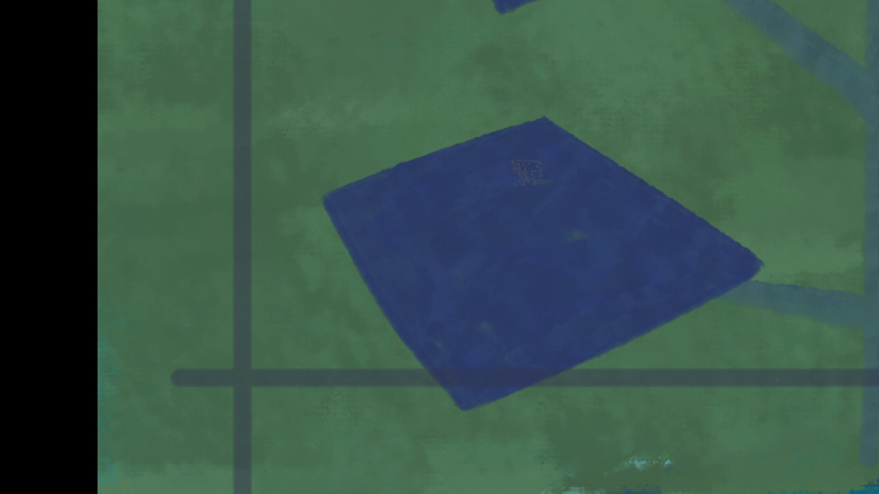
scroll(467, 374, down, 5)
scroll(569, 270, up, 5)
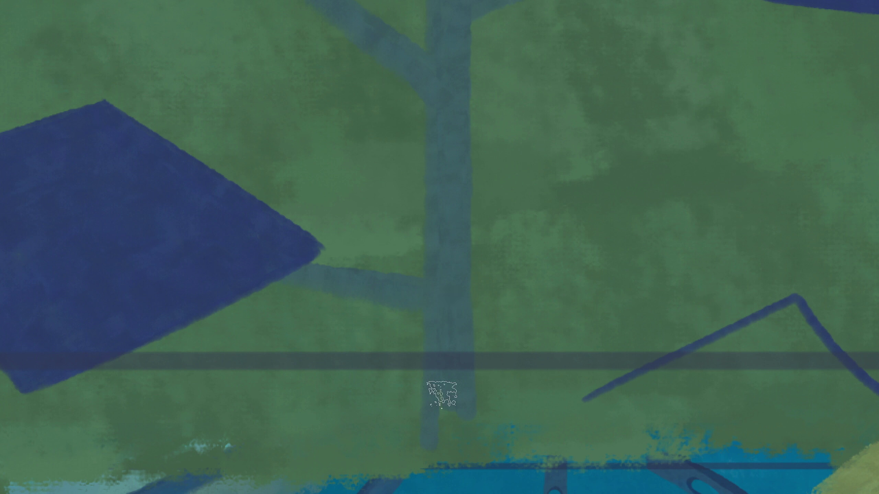
scroll(449, 320, down, 5)
scroll(446, 292, up, 5)
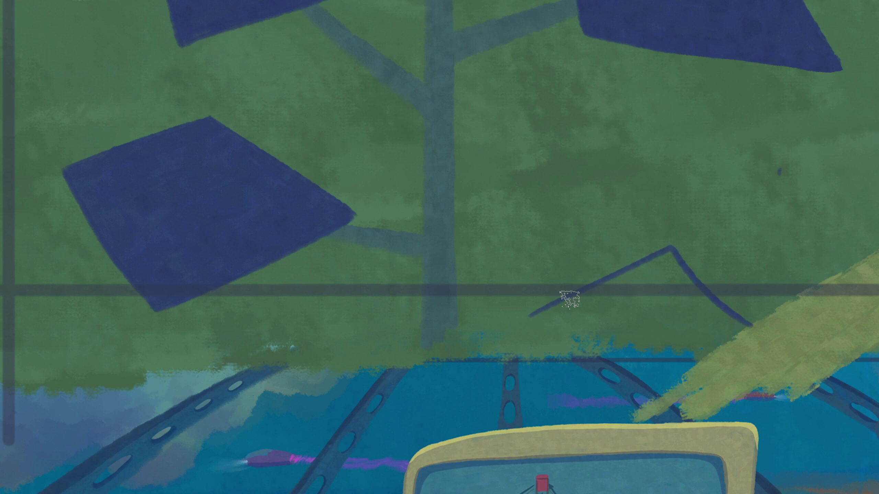
Step: Fill the small triangular panel at the tree's base with dark blue
drag(491, 282, 526, 263)
mouse_move(481, 291)
mouse_down()
mouse_move(563, 243)
mouse_move(560, 250)
mouse_up()
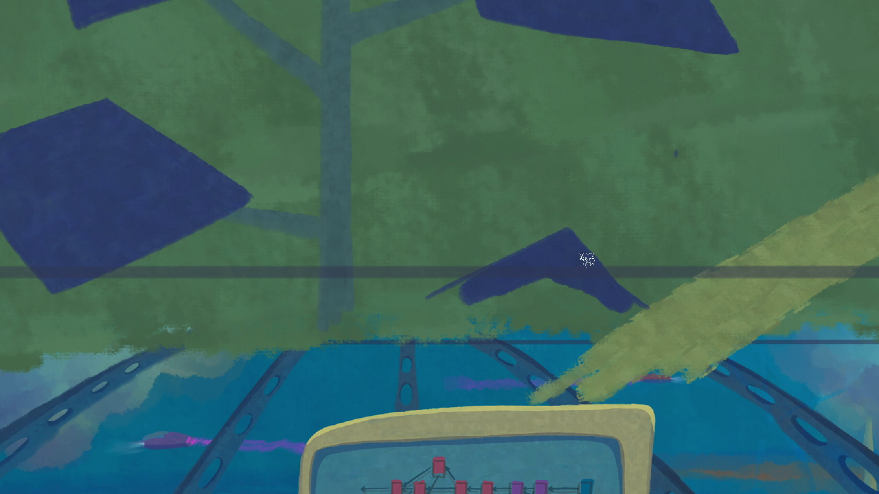
drag(573, 240, 506, 273)
scroll(502, 272, down, 5)
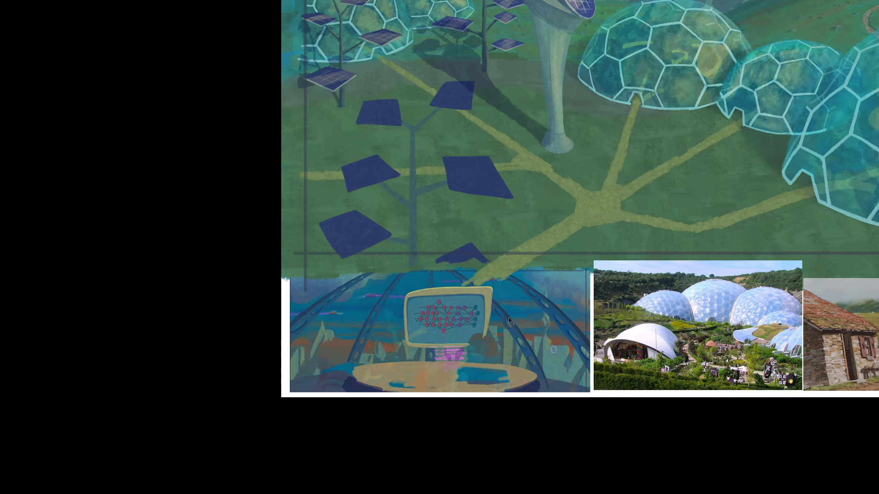
Step: Mirror the canvas view to check the composition, then flip it back
scroll(464, 209, up, 2)
scroll(464, 210, down, 2)
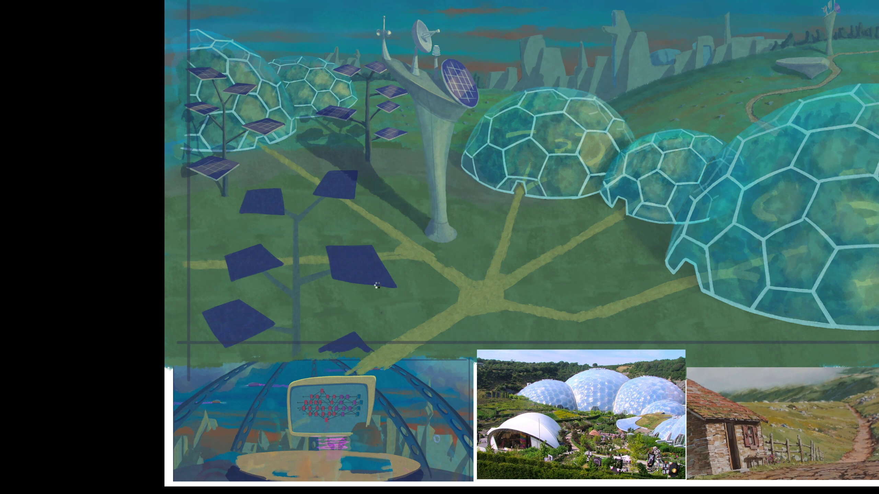
key(m)
scroll(334, 155, down, 2)
key(m)
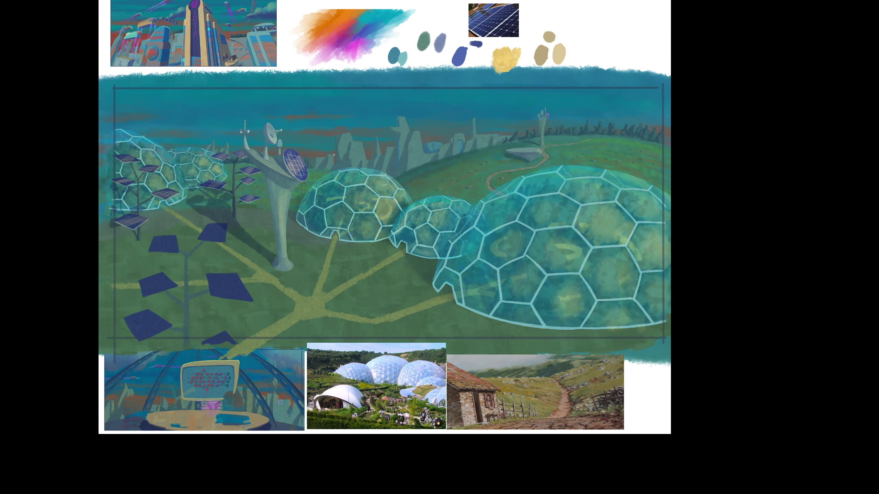
scroll(350, 285, up, 4)
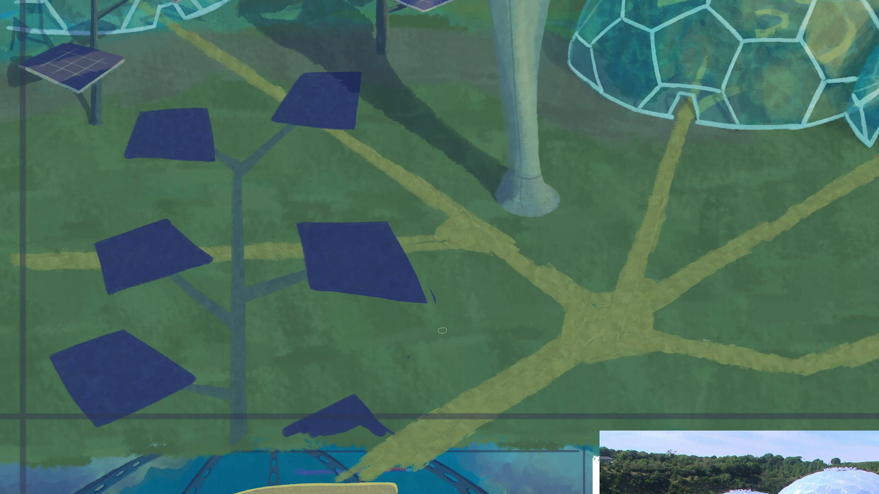
scroll(381, 292, down, 4)
scroll(439, 288, up, 2)
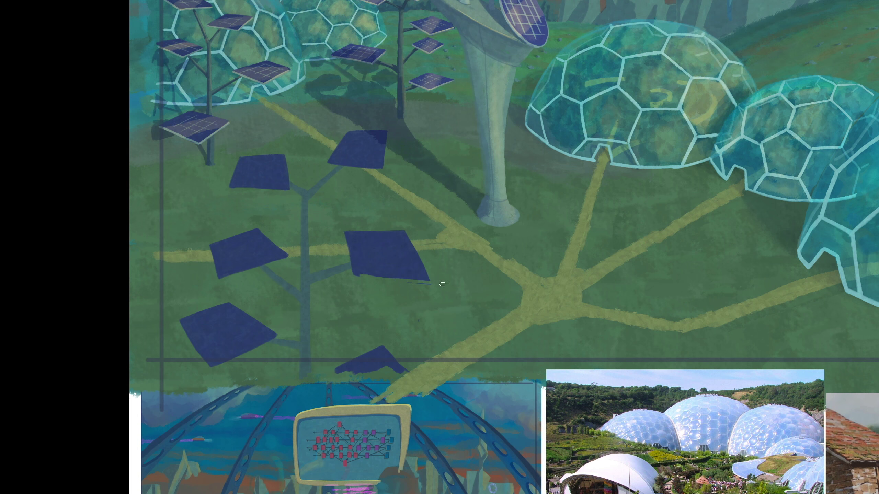
scroll(451, 230, down, 1)
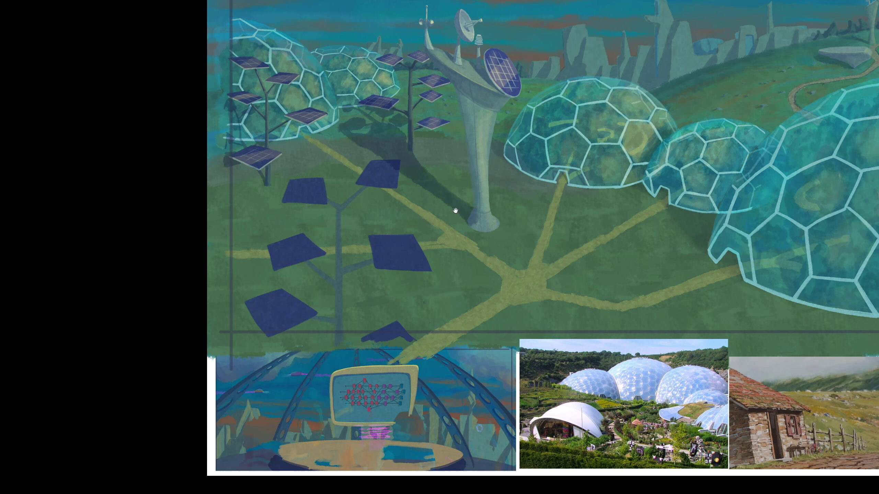
scroll(455, 210, up, 4)
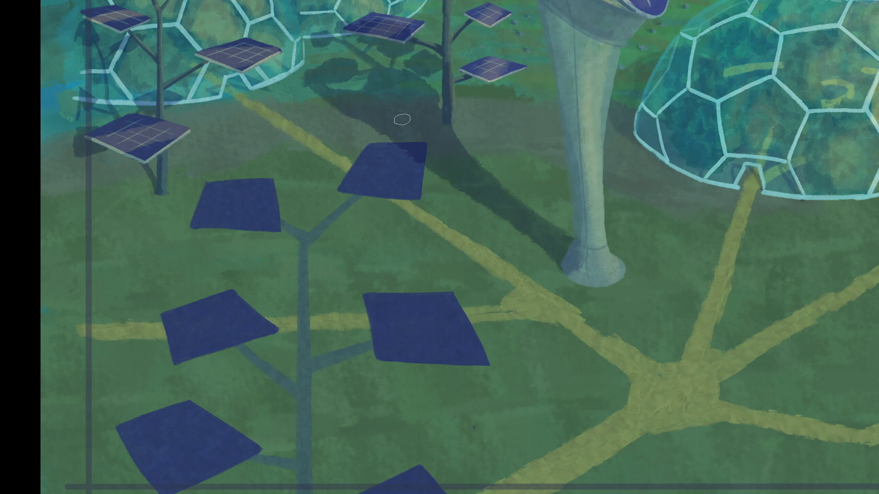
scroll(453, 156, down, 2)
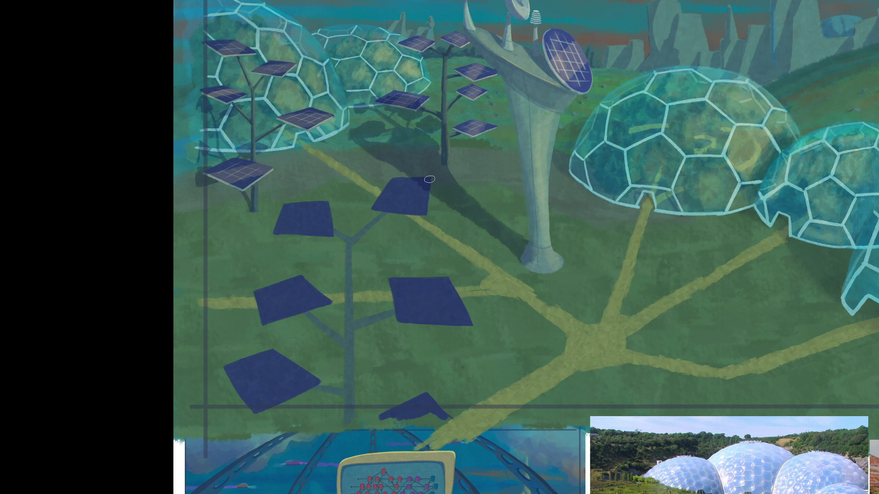
scroll(451, 185, up, 2)
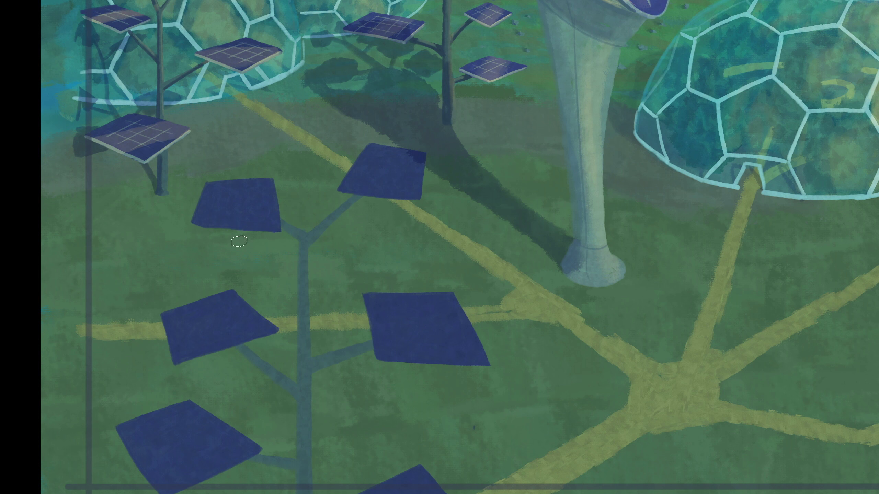
scroll(207, 250, down, 6)
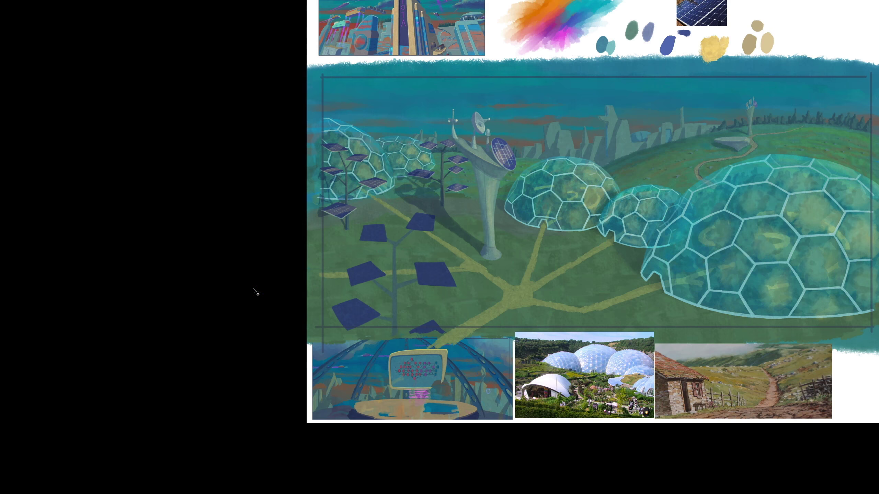
scroll(404, 302, up, 3)
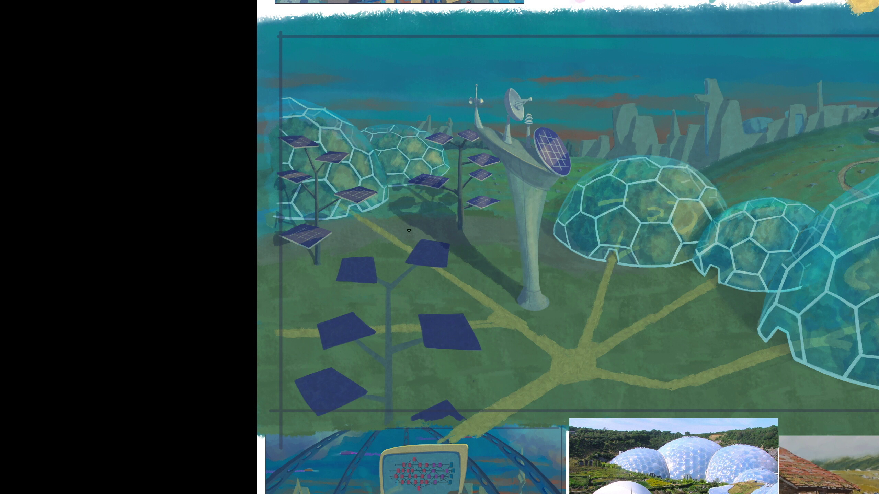
scroll(475, 257, down, 3)
scroll(393, 311, up, 5)
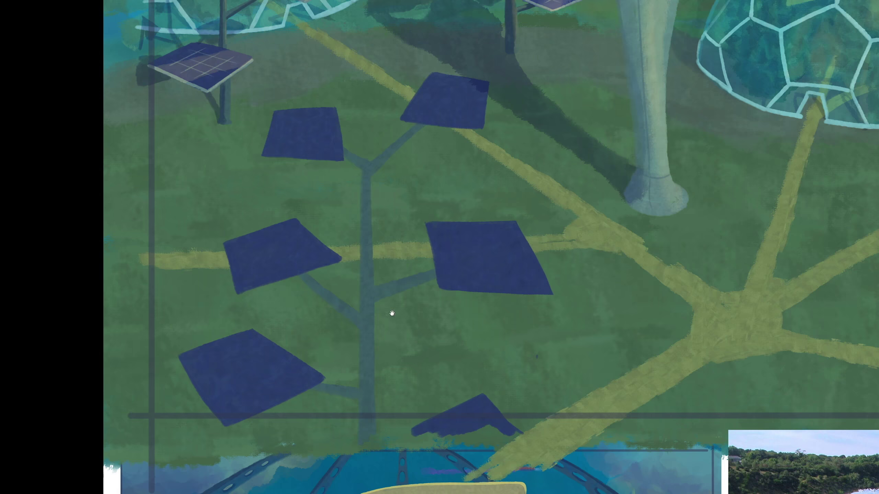
scroll(450, 316, down, 3)
scroll(402, 251, up, 6)
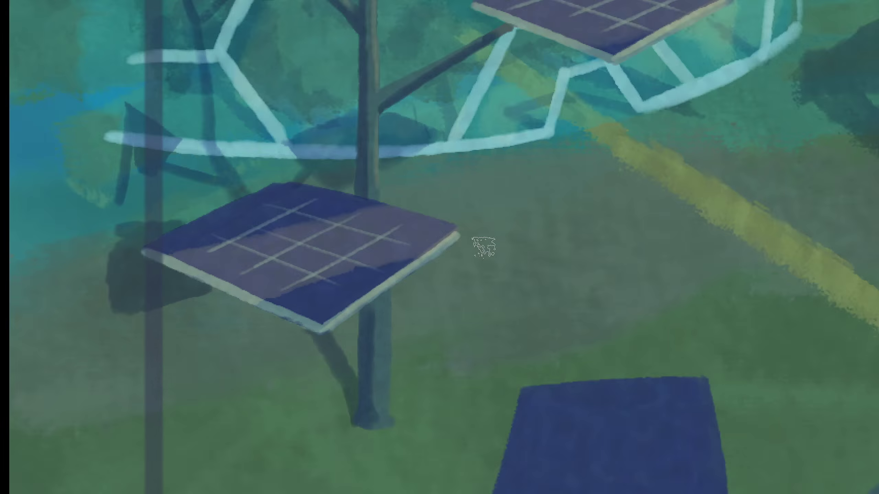
Step: Show the hidden workspace panels again and make the brush smaller for fine edges
key(Tab)
scroll(483, 249, up, 3)
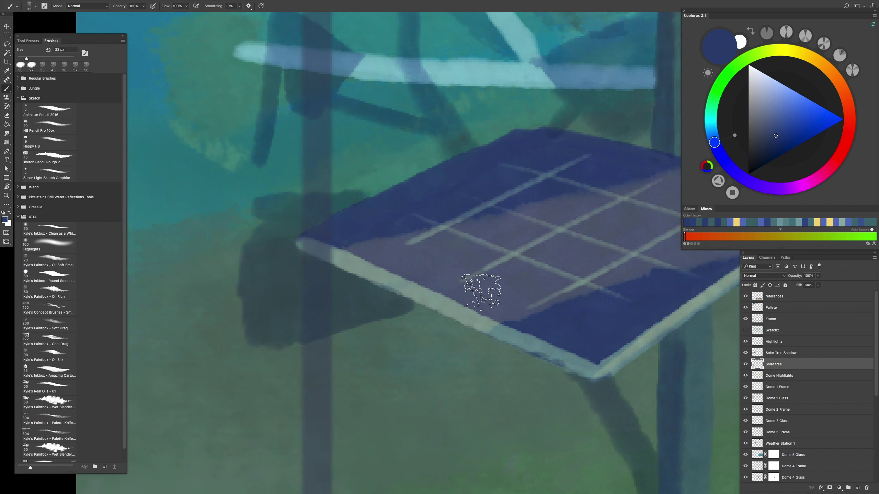
scroll(477, 291, down, 3)
scroll(483, 308, down, 3)
scroll(460, 306, up, 6)
key(bracketleft)
key(bracketleft)
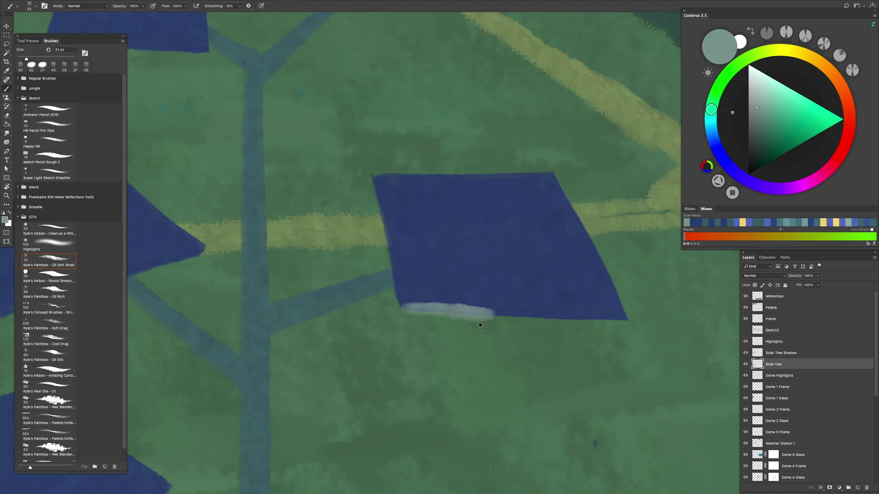
Step: Set the brush to about 13 px and paint a light strip along the first panel's left edge
key(ctrl+Up)
key(Escape)
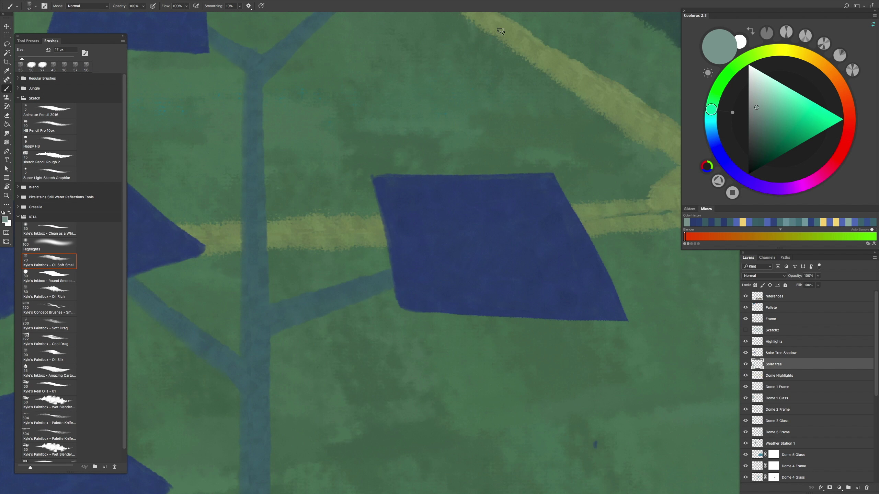
click(538, 3)
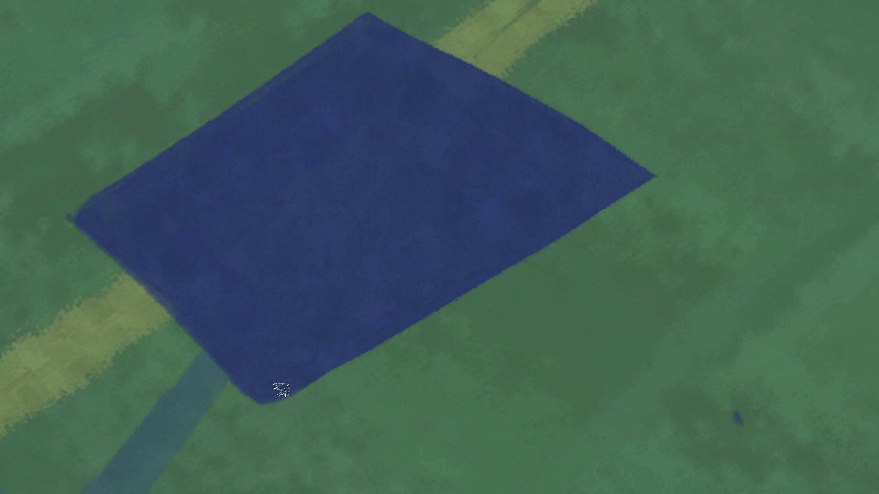
mouse_move(278, 389)
mouse_down()
mouse_move(321, 373)
mouse_move(504, 257)
mouse_move(447, 284)
mouse_move(386, 337)
mouse_move(633, 191)
mouse_move(549, 290)
mouse_move(427, 149)
mouse_up()
mouse_move(384, 309)
mouse_down()
mouse_move(387, 288)
mouse_move(392, 318)
mouse_move(250, 135)
mouse_move(262, 177)
mouse_up()
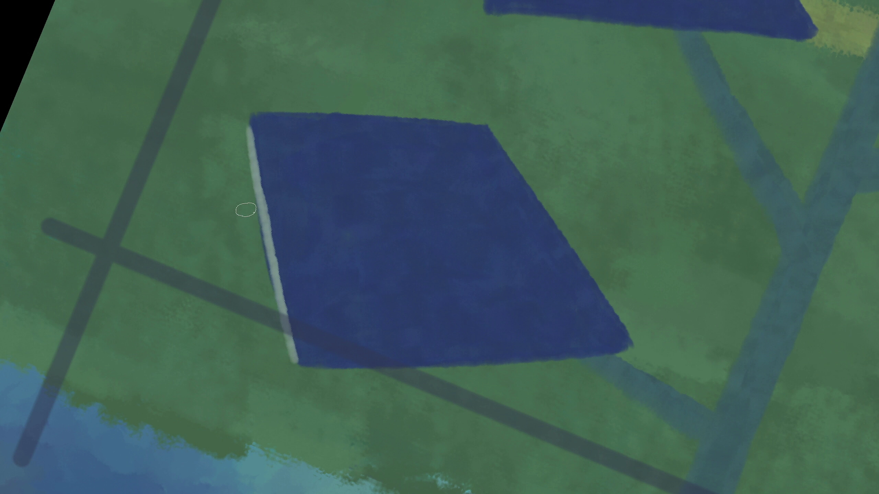
Step: Paint light strips along the next panels' right and lower-right edges
drag(255, 242, 209, 208)
drag(397, 118, 238, 349)
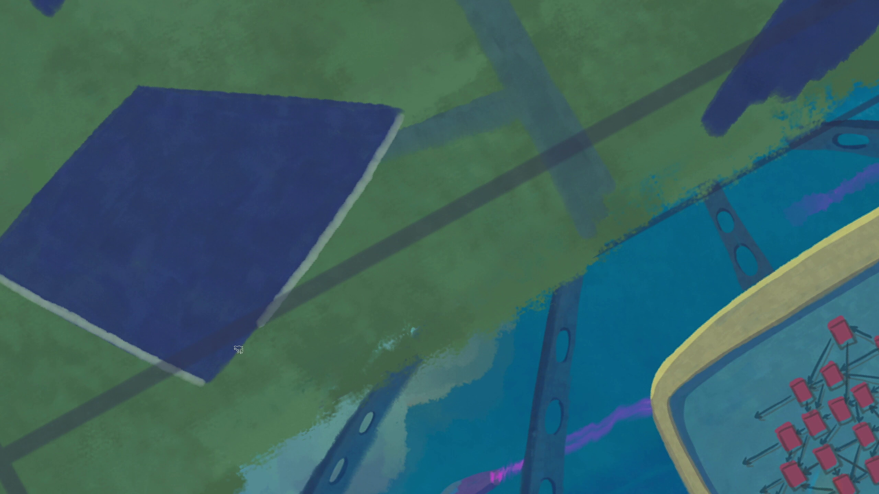
drag(257, 320, 317, 263)
drag(253, 393, 350, 289)
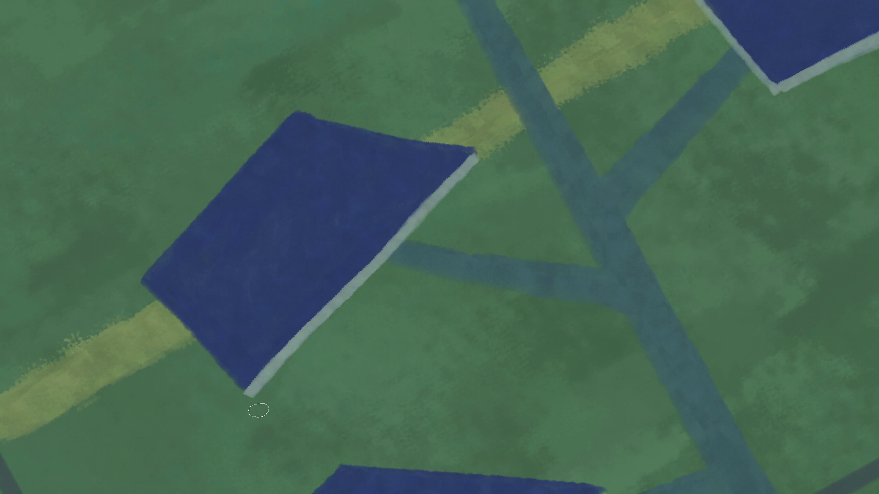
Step: Add a light strip along a panel's lower edge and redraw its light line longer and slanted
scroll(258, 411, down, 5)
scroll(388, 265, up, 5)
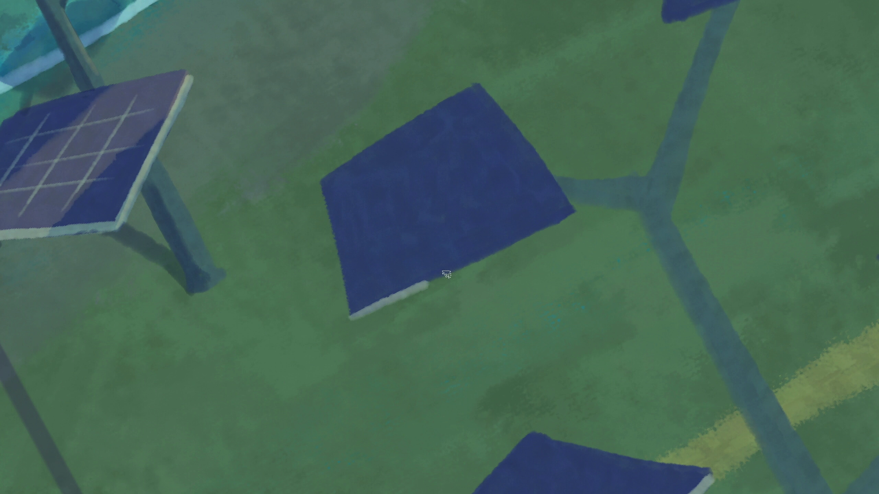
scroll(438, 276, down, 5)
scroll(392, 287, up, 5)
drag(308, 166, 483, 95)
scroll(531, 74, down, 5)
scroll(494, 389, up, 5)
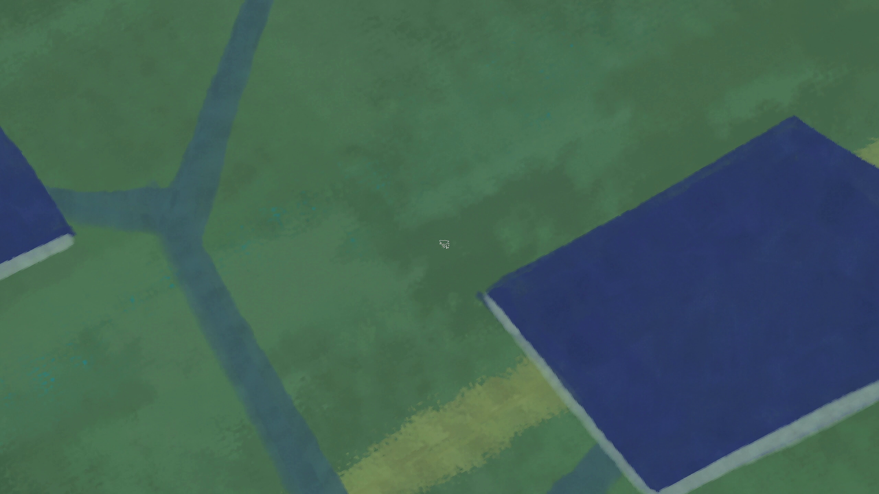
scroll(468, 278, down, 5)
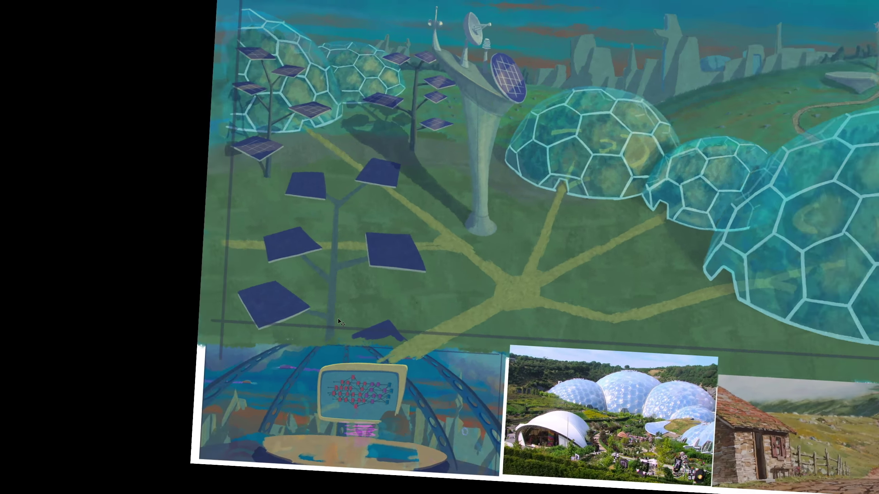
scroll(431, 232, up, 5)
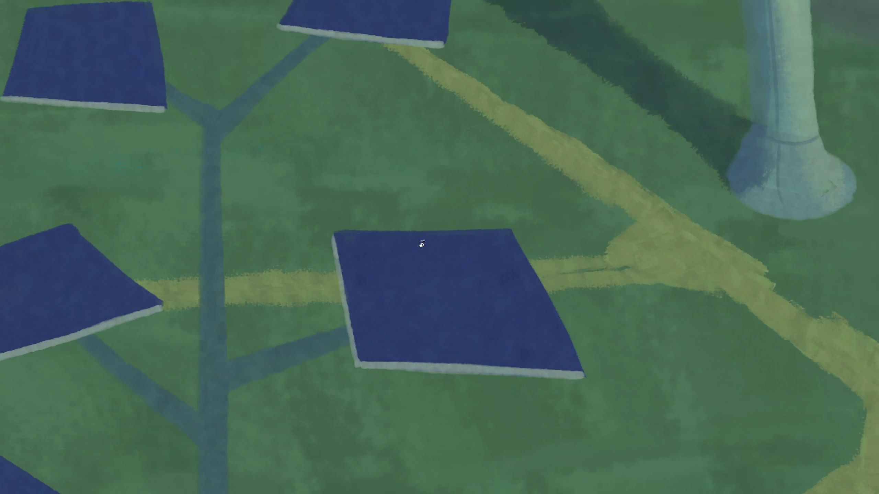
drag(398, 272, 394, 336)
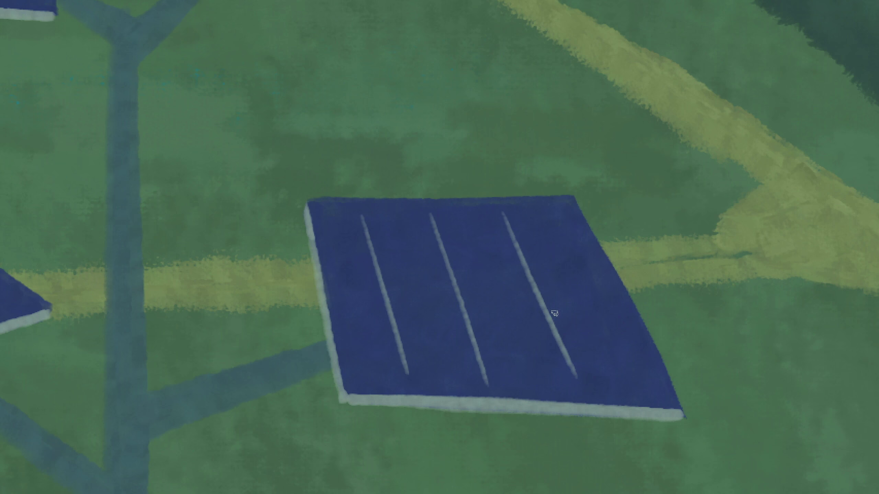
Step: Paint pale grid lines across two blue solar panels, rotating the canvas between them
drag(576, 328, 447, 244)
drag(412, 316, 613, 180)
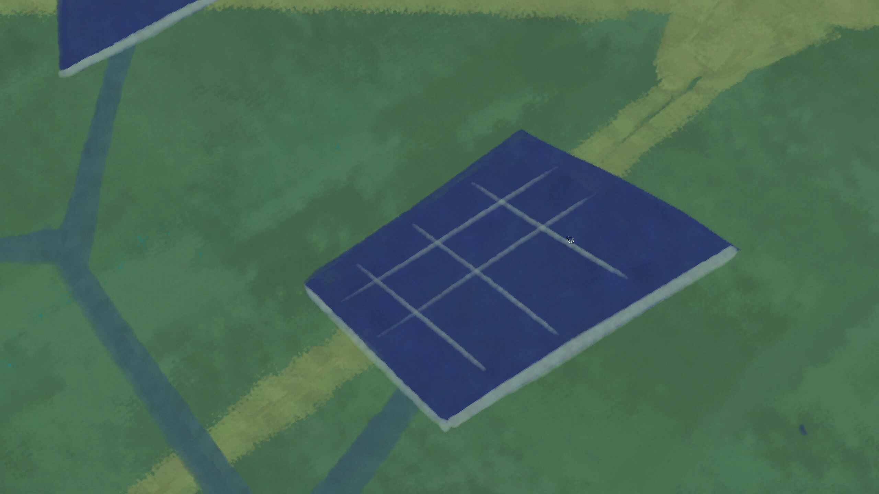
mouse_move(424, 359)
mouse_down()
mouse_move(569, 286)
mouse_move(522, 329)
mouse_move(326, 192)
mouse_up()
drag(447, 133, 337, 304)
mouse_move(483, 187)
mouse_down()
mouse_move(384, 372)
mouse_move(424, 329)
mouse_move(426, 293)
mouse_up()
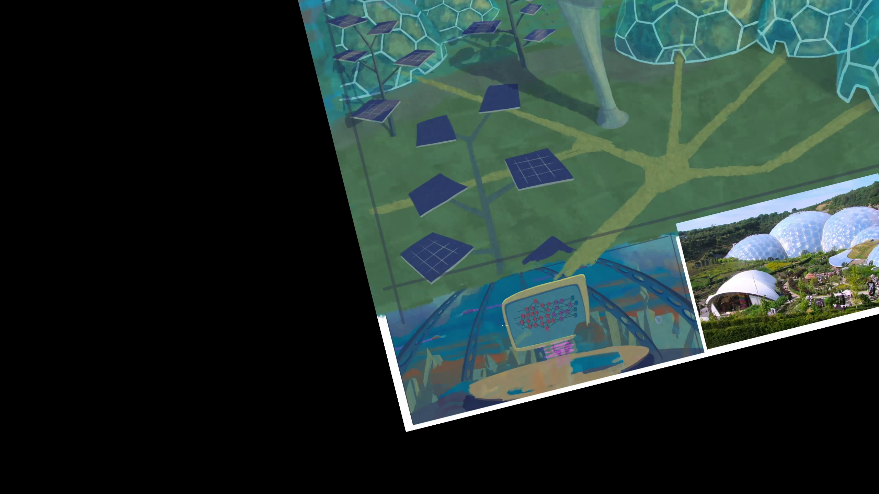
Step: Turn the view upright across several panels and paint crossing grid lines on one
drag(504, 326, 525, 328)
scroll(525, 329, up, 10)
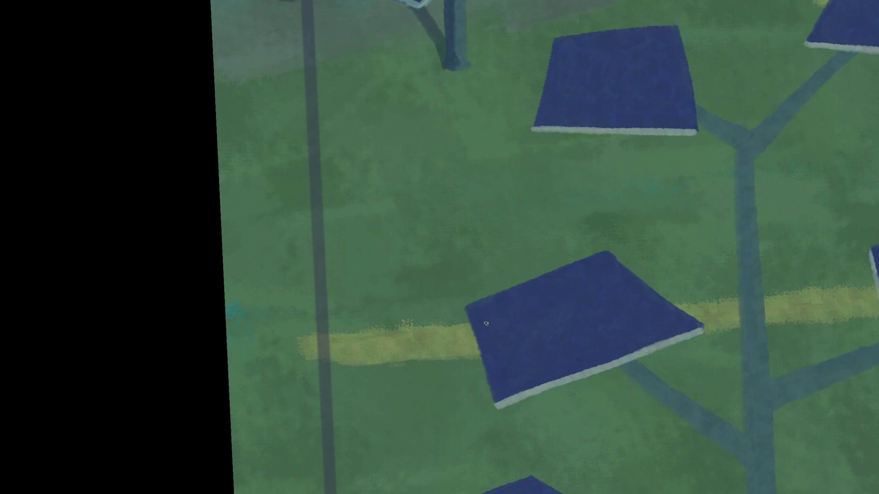
scroll(486, 324, up, 3)
scroll(448, 295, down, 3)
drag(638, 277, 382, 281)
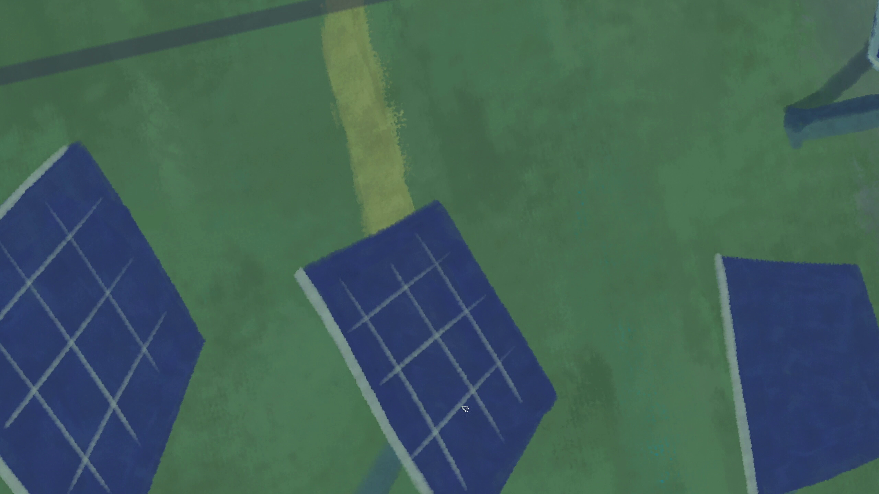
scroll(465, 410, down, 5)
scroll(428, 333, up, 5)
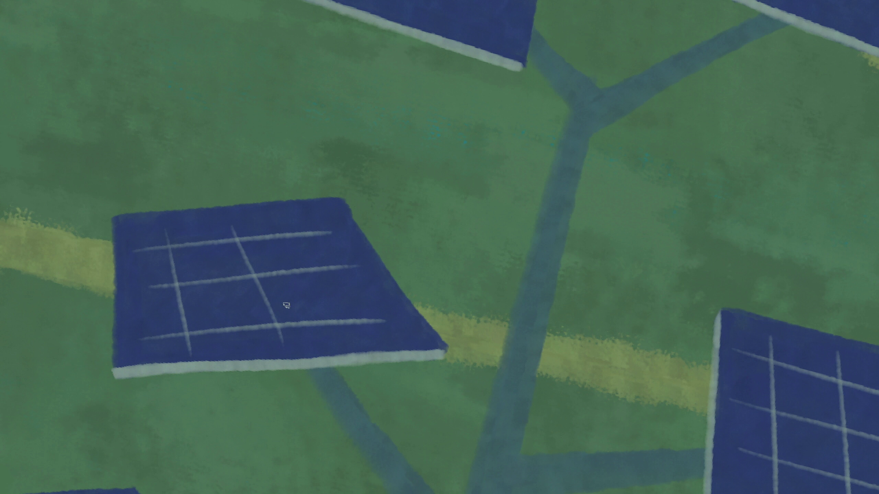
scroll(370, 346, down, 5)
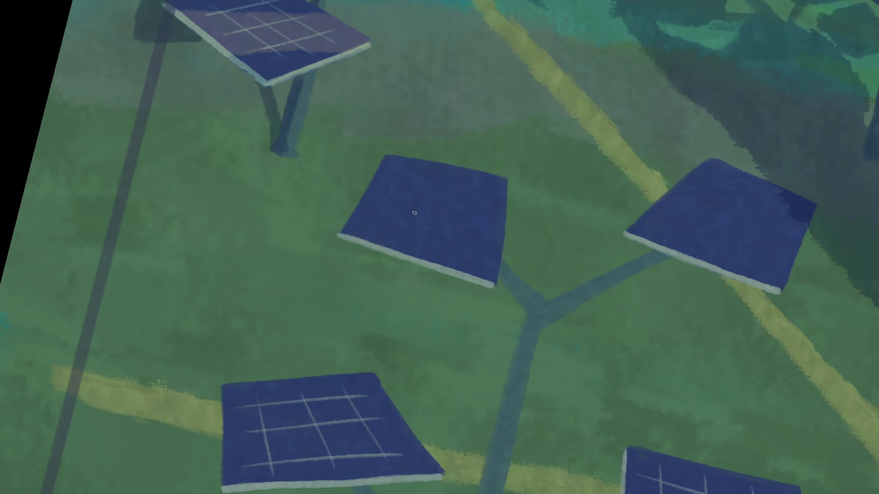
scroll(374, 192, up, 5)
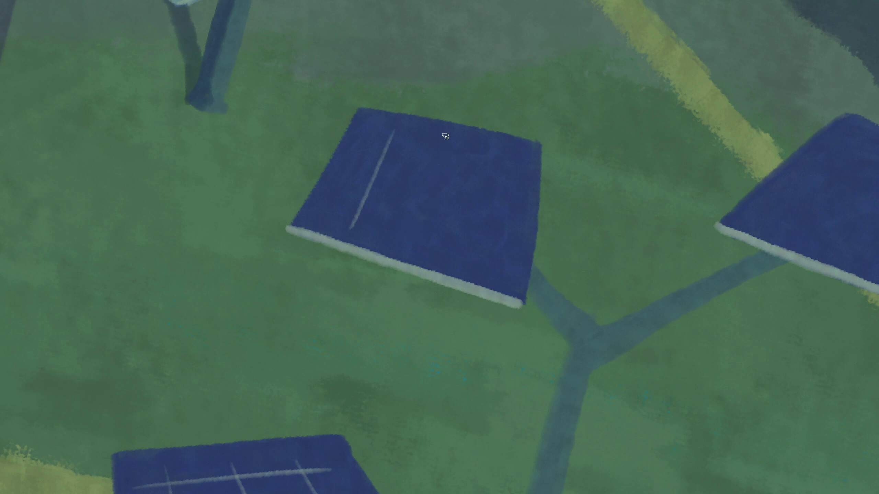
mouse_move(475, 222)
mouse_down()
mouse_move(439, 240)
mouse_move(428, 161)
mouse_up()
drag(427, 161, 334, 225)
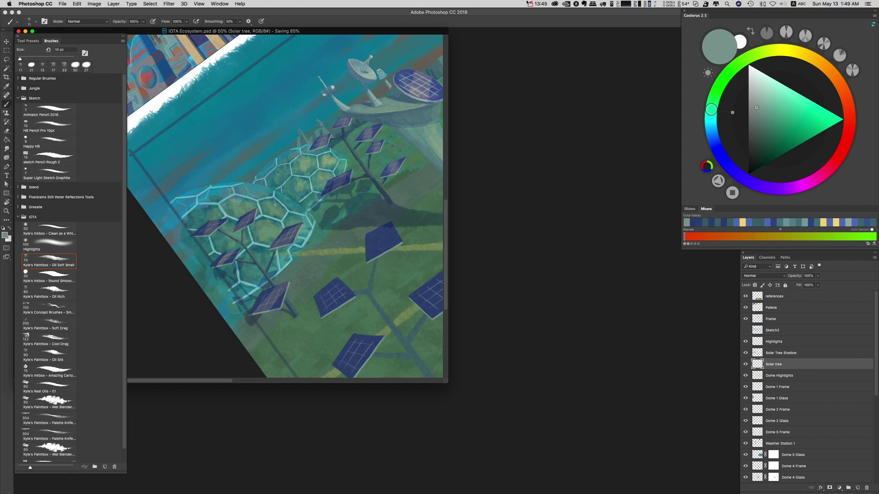
Step: Paint pale grid lines across another panel, then view the painting's left side
click(534, 4)
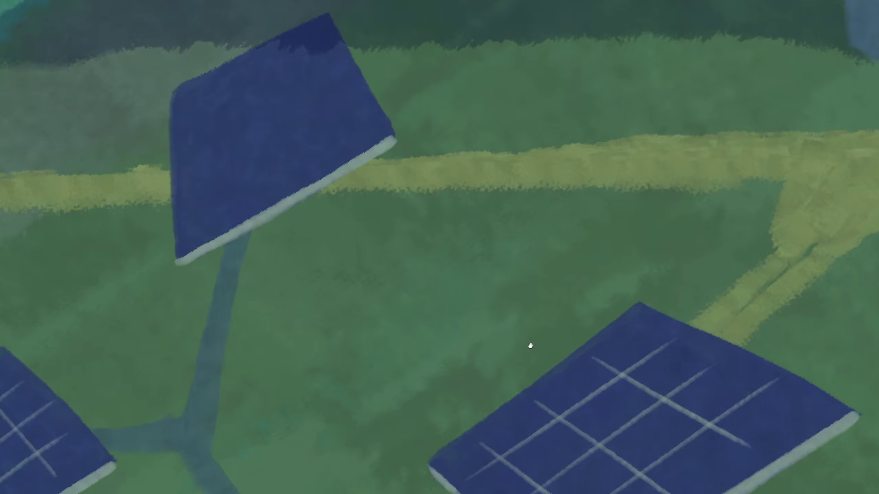
drag(384, 219, 401, 344)
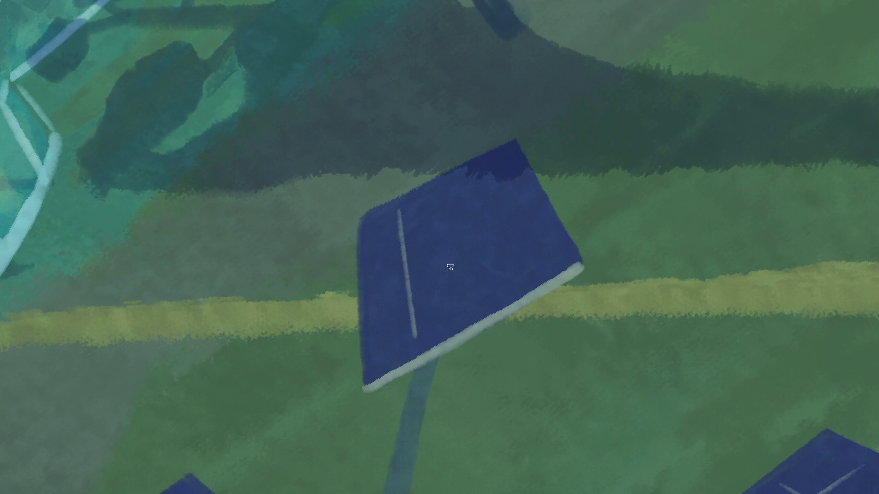
drag(509, 170, 367, 257)
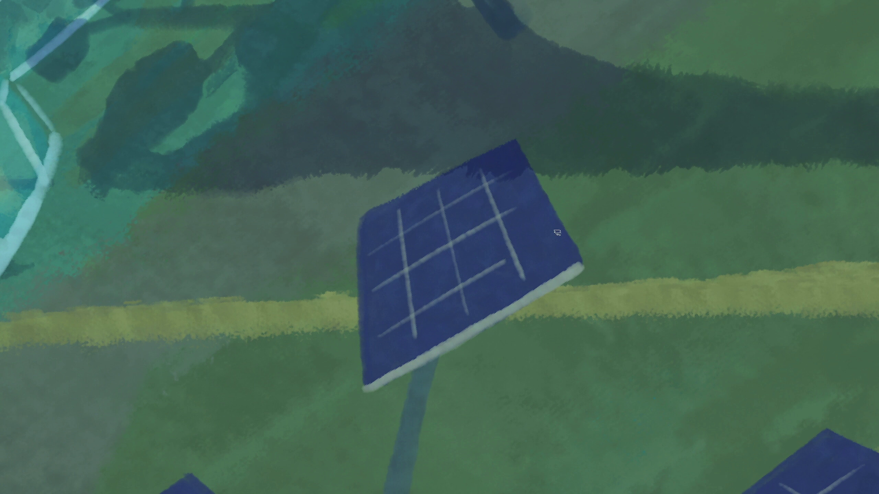
scroll(571, 225, down, 5)
scroll(540, 154, up, 5)
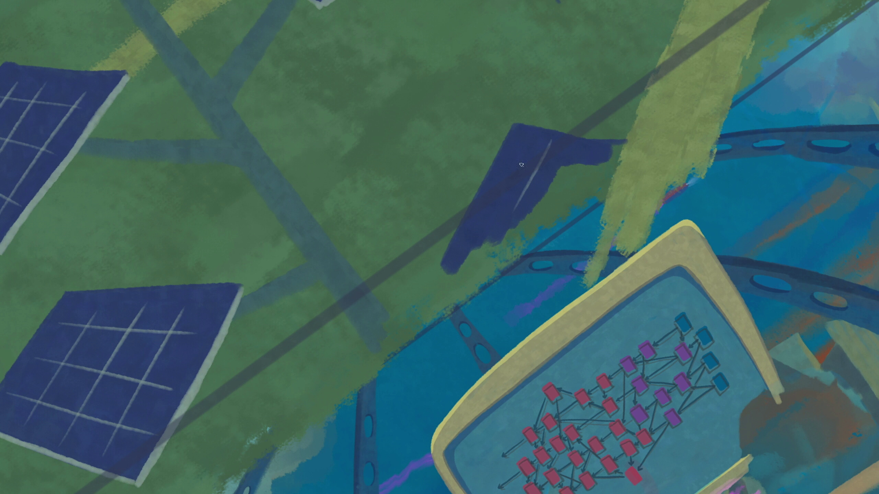
scroll(580, 203, down, 5)
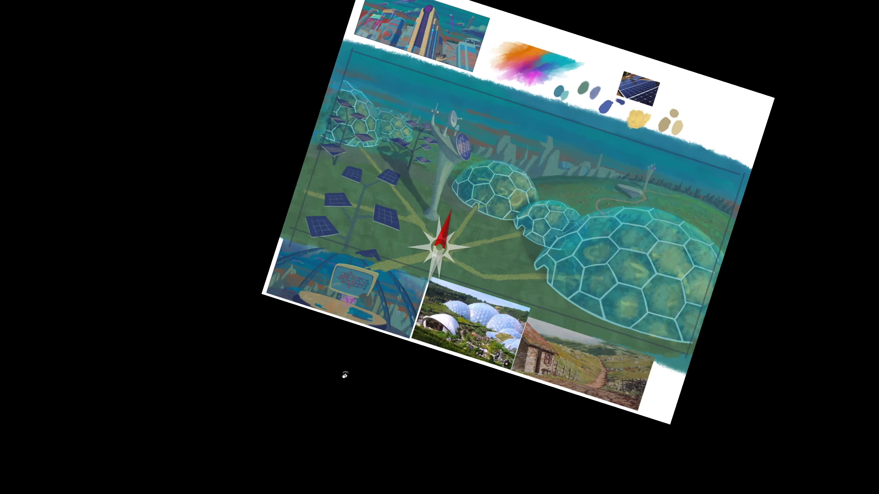
scroll(366, 406, up, 5)
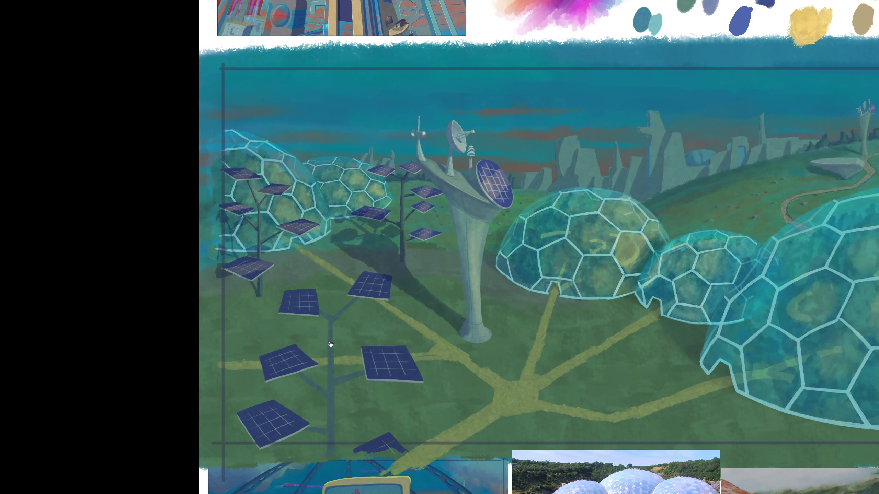
drag(331, 345, 231, 344)
scroll(359, 325, down, 5)
scroll(358, 325, up, 5)
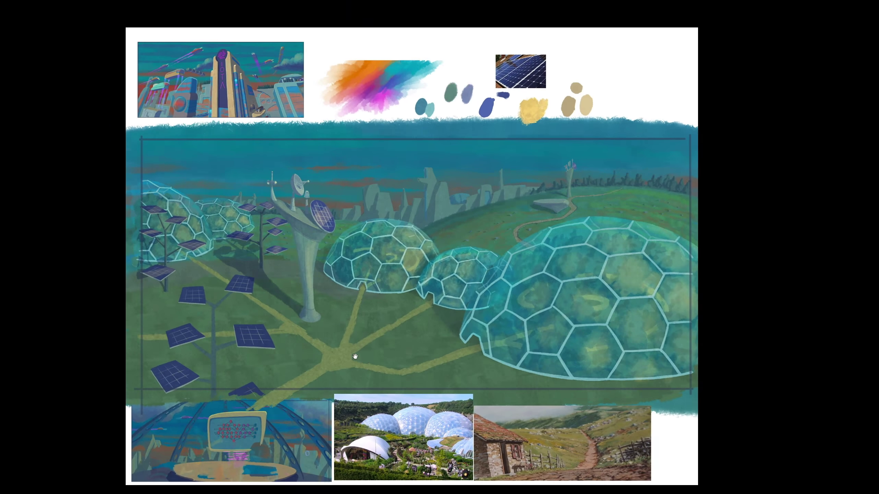
scroll(397, 343, down, 5)
Step: Make Solar Tree Shadow the active layer and undo the shadow over the panel's upper-right corner
scroll(398, 343, up, 5)
key(Tab)
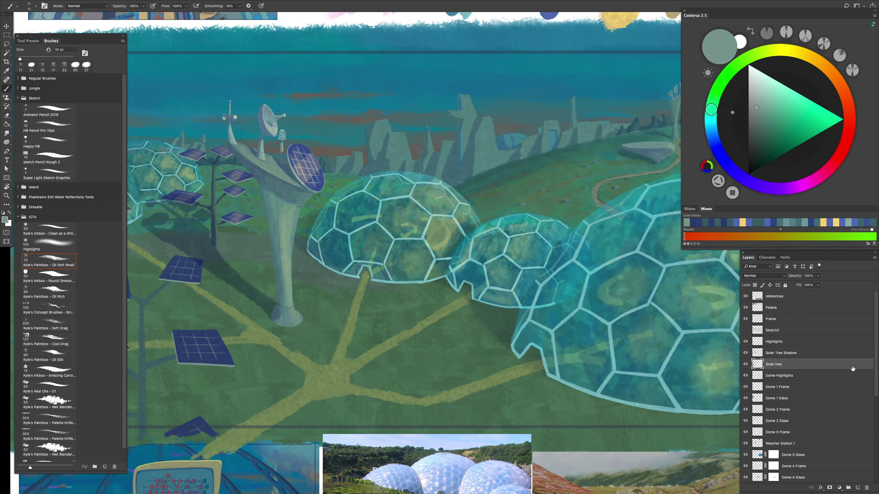
scroll(854, 369, down, 3)
scroll(861, 426, up, 5)
click(777, 446)
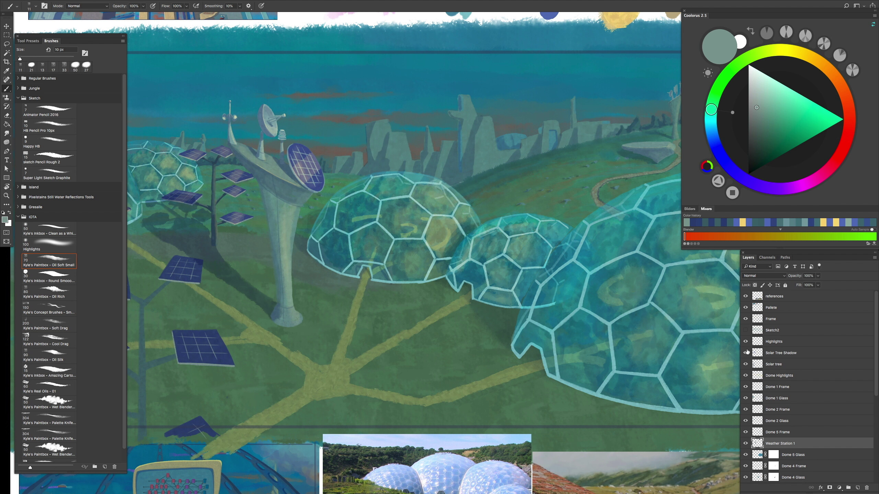
click(746, 353)
click(746, 353)
click(781, 353)
scroll(450, 336, up, 5)
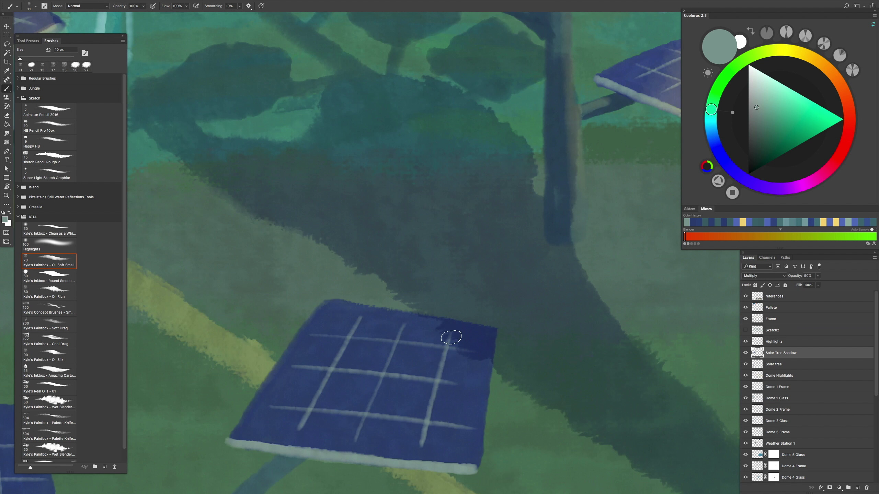
scroll(488, 333, up, 3)
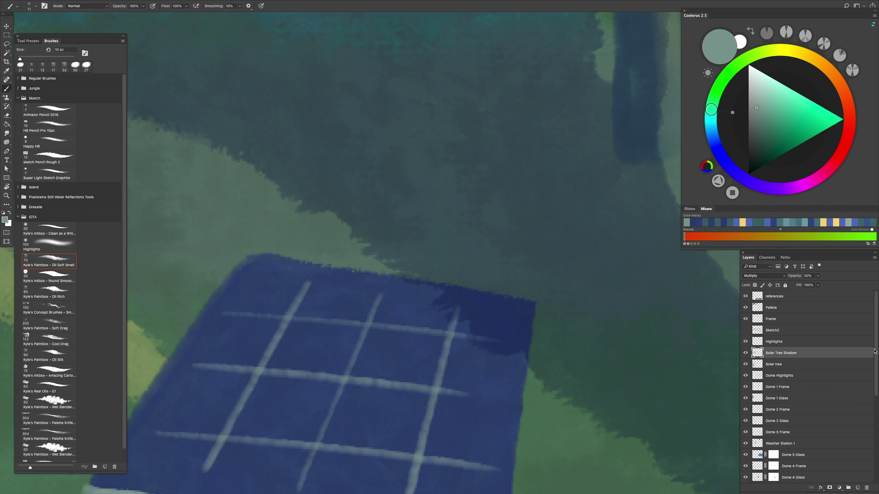
key(ctrl+z)
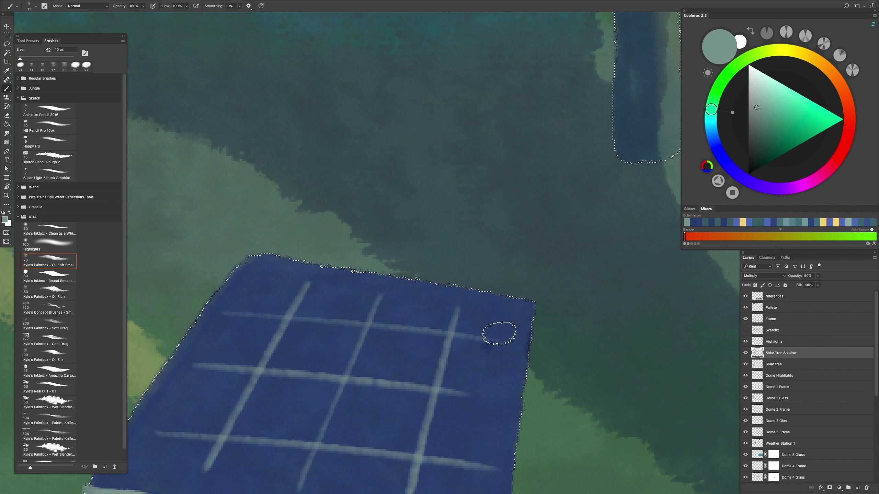
Step: Switch to a full-screen view, enlarge the brush, and shade the solar tree trunk darker
key(ctrl+0)
scroll(428, 334, up, 3)
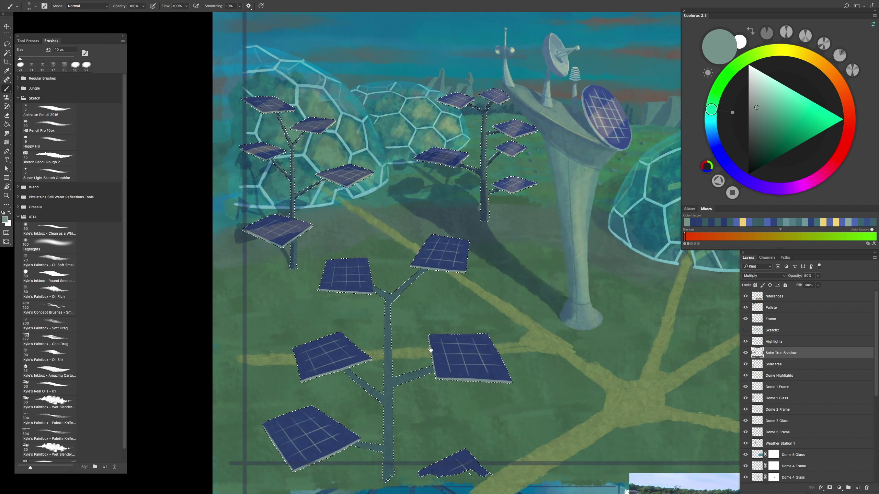
key(f)
key(f)
scroll(431, 263, up, 5)
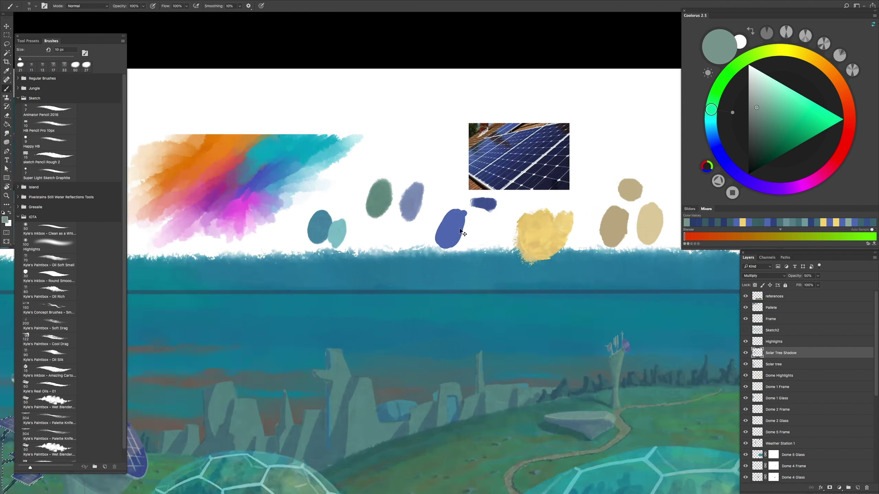
scroll(413, 249, up, 2)
scroll(302, 375, down, 5)
scroll(302, 375, down, 3)
scroll(437, 229, up, 5)
key(bracketright)
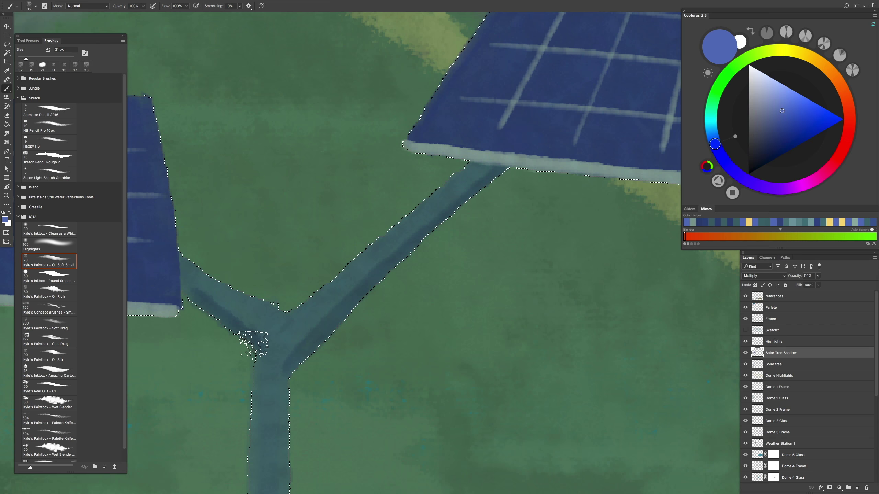
scroll(358, 359, down, 3)
scroll(357, 359, down, 3)
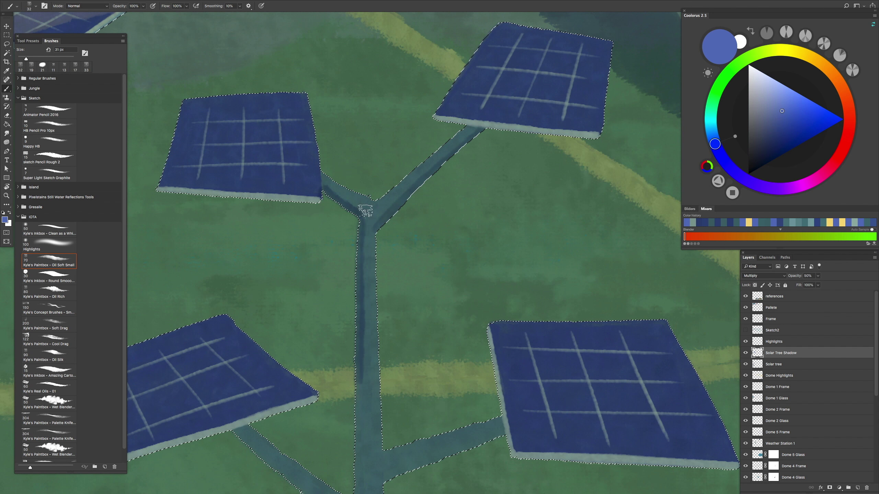
scroll(357, 360, down, 5)
scroll(364, 300, down, 5)
key(bracketright)
key(bracketright)
key(bracketright)
key(bracketright)
key(bracketright)
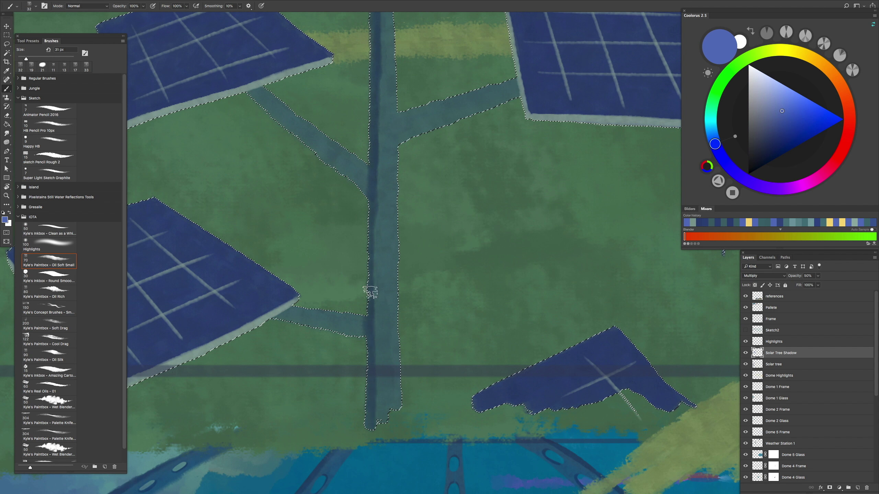
mouse_move(369, 291)
mouse_down()
mouse_move(357, 418)
mouse_move(376, 388)
mouse_up()
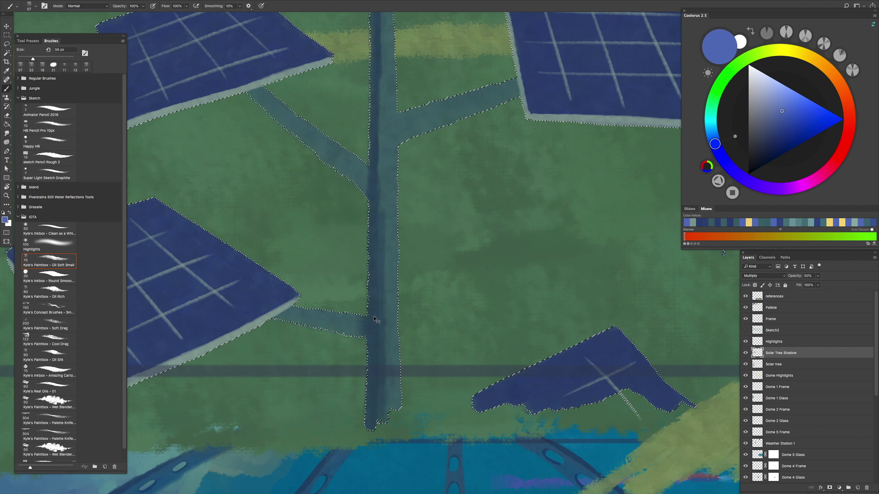
Step: Resize the brush to about 26 px, turn the trunk diagonal, and shade its lower end
scroll(368, 320, down, 3)
scroll(447, 277, up, 4)
drag(463, 273, 447, 276)
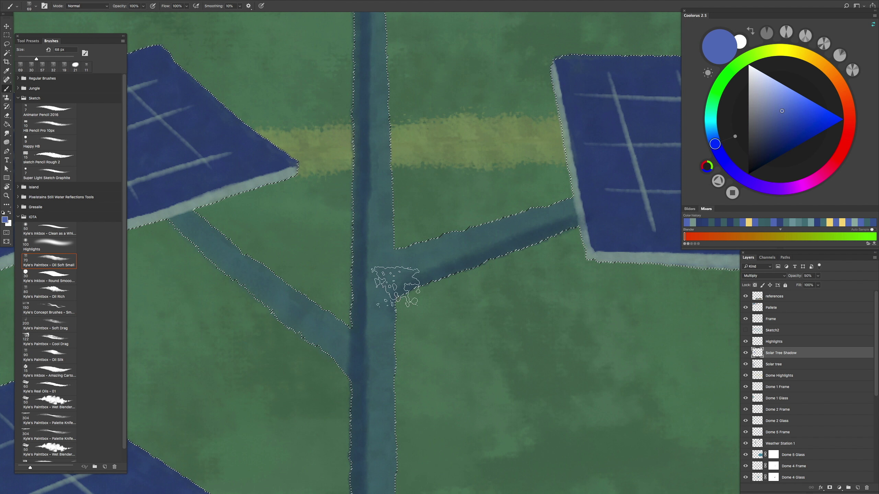
mouse_move(407, 311)
mouse_down()
mouse_move(333, 274)
mouse_move(353, 262)
mouse_up()
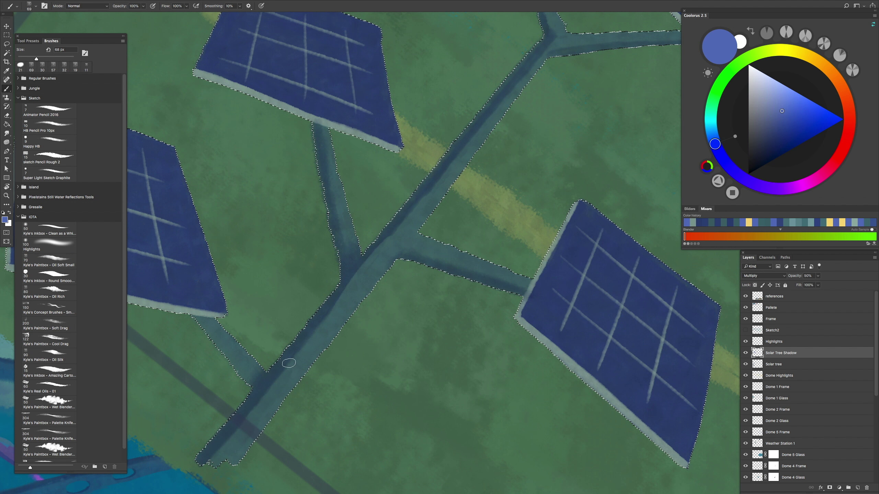
drag(358, 273, 352, 273)
scroll(402, 236, down, 5)
scroll(402, 236, left, 5)
drag(368, 221, 378, 222)
key(h)
mouse_move(337, 173)
mouse_down()
mouse_move(363, 290)
mouse_move(319, 250)
mouse_move(247, 334)
mouse_up()
click(398, 189)
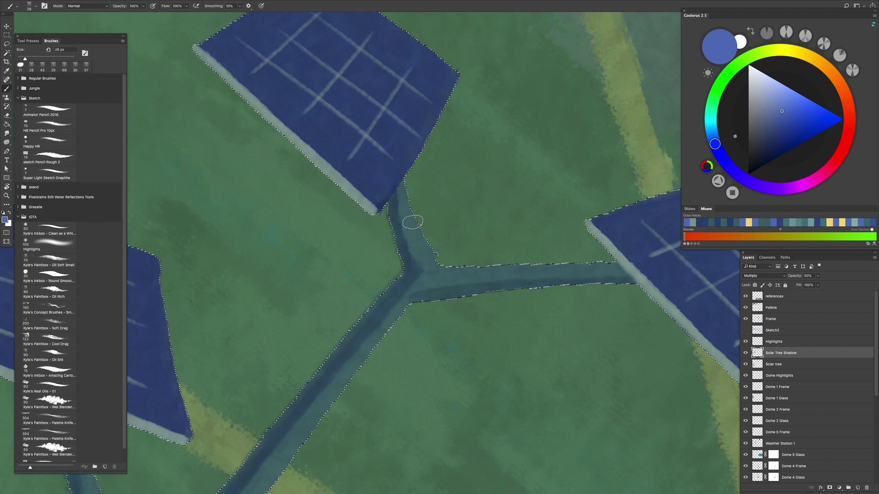
Step: Move across the tree's branch junctions and panels, rotating the canvas view to -24°
key(h)
drag(348, 161, 322, 253)
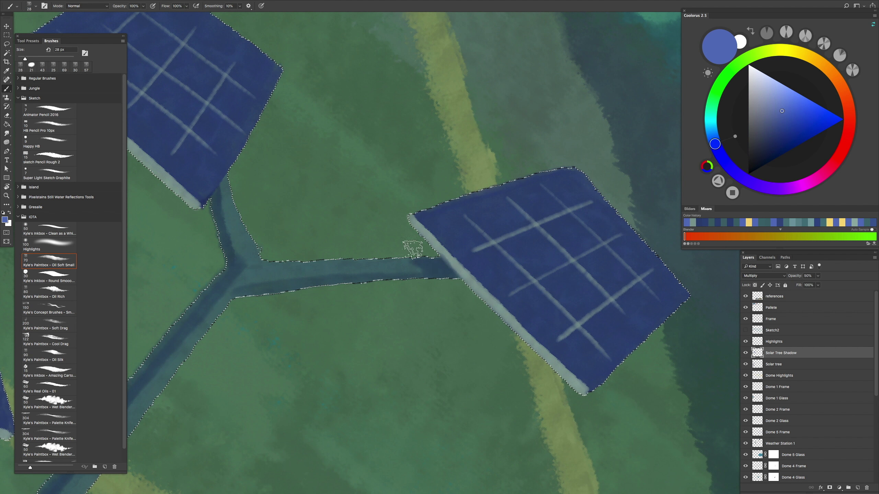
key(h)
drag(415, 256, 470, 217)
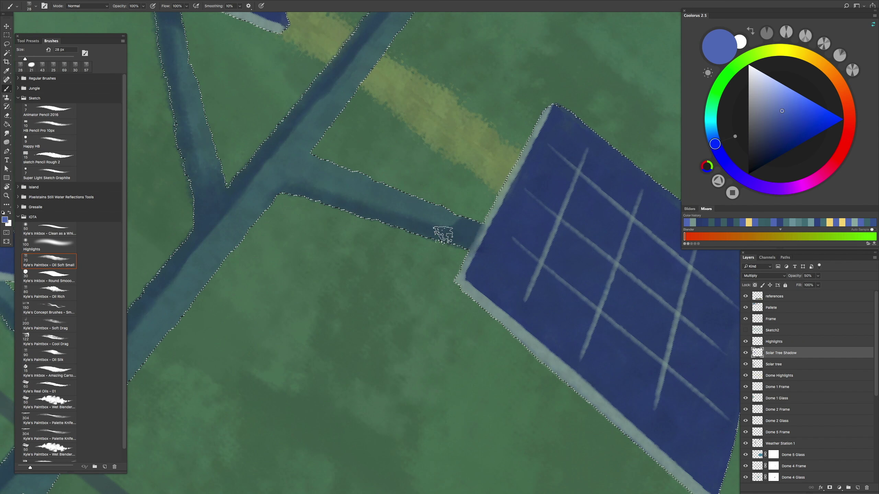
key(h)
drag(418, 248, 440, 285)
key(h)
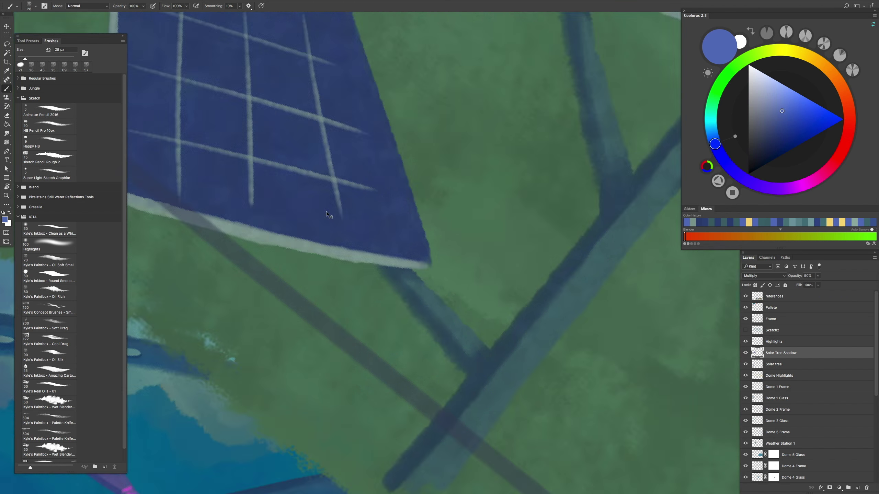
key(h)
drag(330, 212, 440, 252)
key(r)
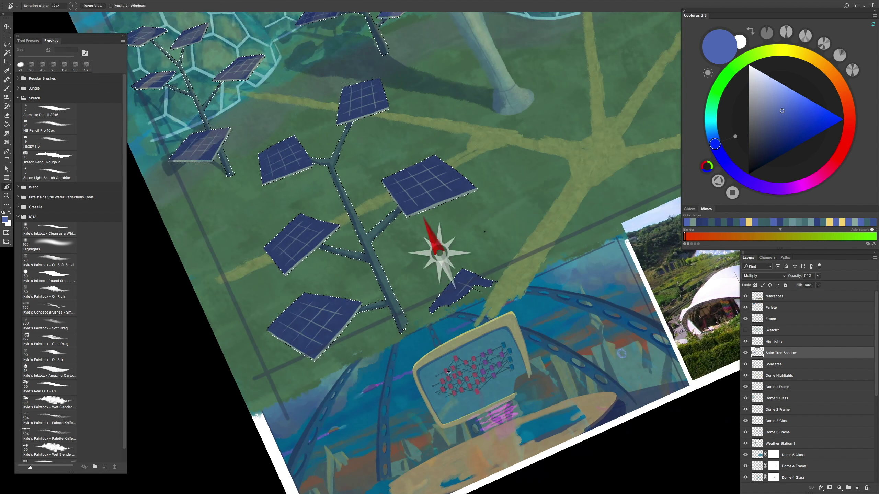
scroll(386, 271, up, 5)
Step: Return the close-up to the trunk junction, then bring the palette area into view
key(h)
drag(392, 255, 331, 296)
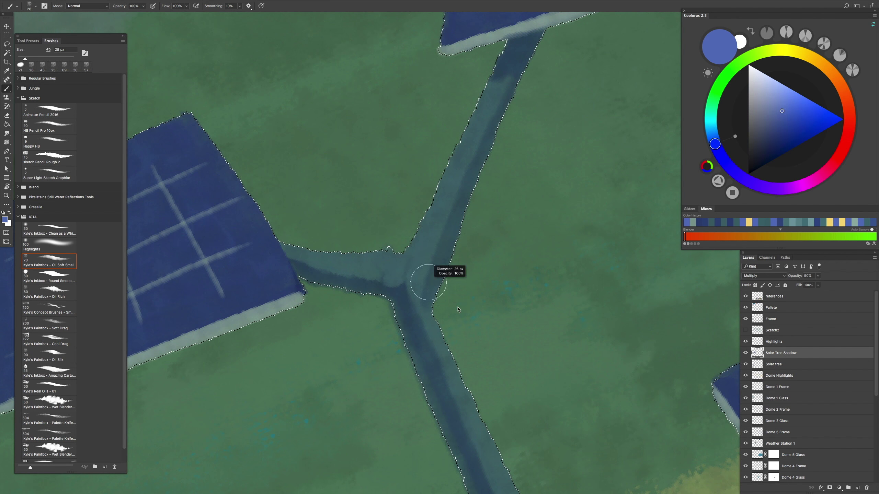
key(h)
mouse_move(412, 356)
mouse_down()
mouse_move(424, 384)
mouse_move(445, 355)
mouse_up()
key(h)
mouse_move(433, 265)
mouse_down()
mouse_move(451, 240)
mouse_move(398, 353)
mouse_move(449, 239)
mouse_move(449, 263)
mouse_move(368, 357)
mouse_move(435, 280)
mouse_up()
Step: Sample pale yellow from the palette swatch and make Highlights the active layer
alt+click(451, 240)
key(h)
key(h)
key(alt+])
key(h)
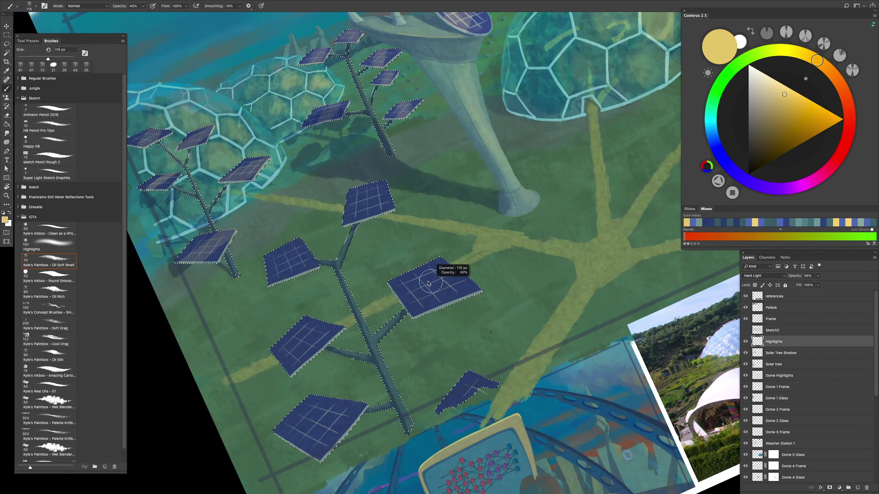
scroll(467, 251, up, 3)
key(h)
drag(447, 276, 482, 276)
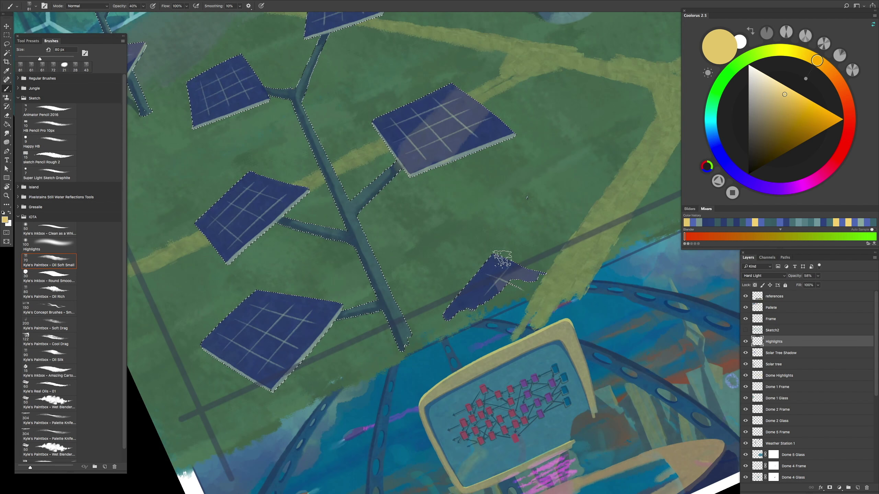
key(h)
mouse_move(401, 358)
mouse_down()
mouse_move(469, 205)
mouse_move(507, 245)
mouse_move(514, 269)
mouse_move(439, 333)
mouse_move(415, 282)
mouse_move(422, 345)
mouse_move(439, 342)
mouse_up()
Step: Rotate the view nearly upright, zoom onto the trunk, and paint a pale highlight down it
key(h)
key(h)
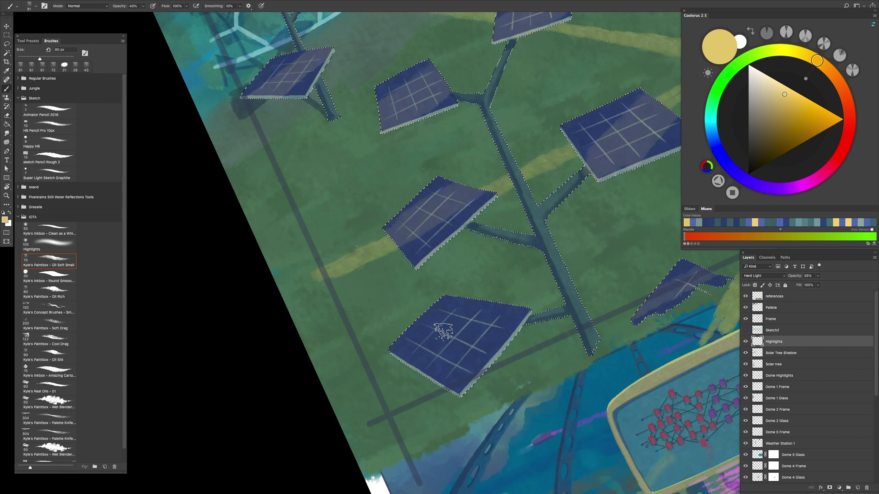
key(h)
drag(534, 280, 391, 349)
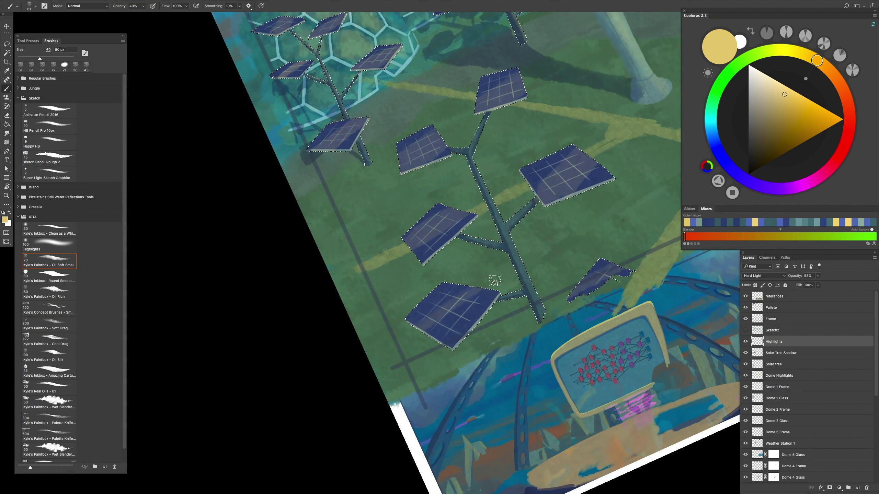
key(h)
mouse_move(408, 432)
mouse_down()
mouse_move(471, 369)
mouse_move(412, 356)
mouse_move(448, 338)
mouse_move(430, 327)
mouse_up()
key(r)
key(ctrl+plus)
key(ctrl+plus)
key(ctrl+plus)
key(h)
mouse_move(401, 267)
mouse_down()
mouse_move(411, 172)
mouse_move(408, 188)
mouse_move(381, 138)
mouse_move(368, 45)
mouse_up()
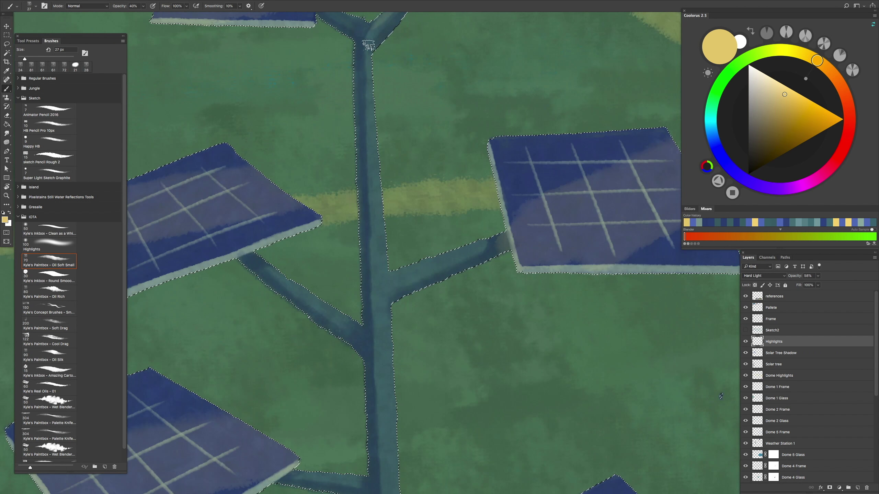
scroll(367, 45, down, 5)
drag(376, 283, 381, 405)
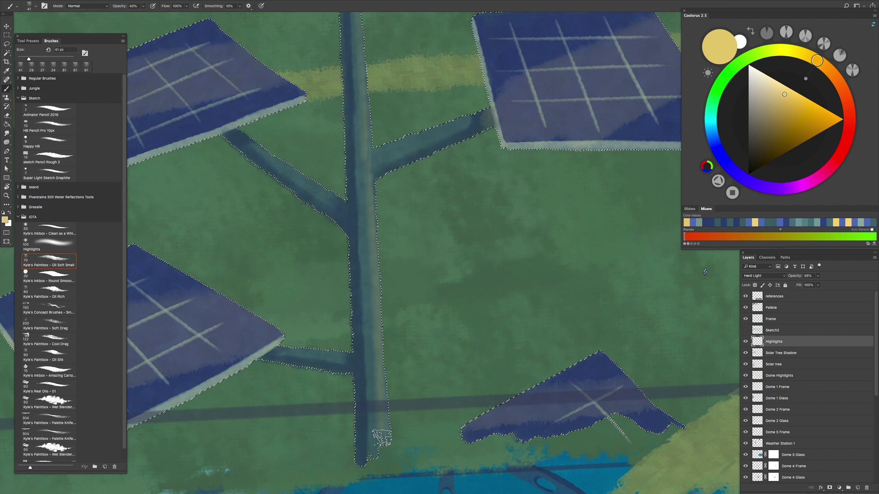
Step: Shrink the brush and highlight a solar panel's lower and lower-right edges
key(h)
drag(422, 135, 450, 233)
key(h)
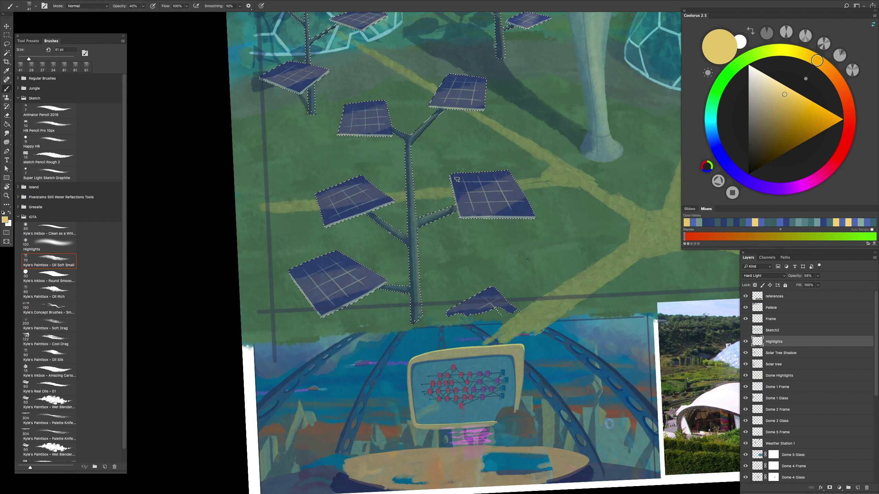
drag(457, 179, 456, 179)
drag(398, 365, 380, 363)
drag(596, 235, 388, 337)
drag(610, 217, 382, 350)
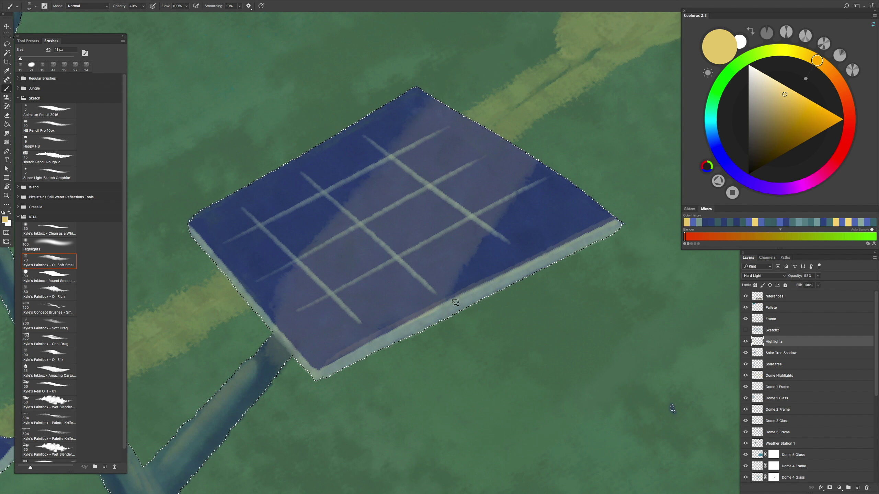
Step: Move the view across the other solar panels and over to the painted colour palette
drag(614, 224, 488, 174)
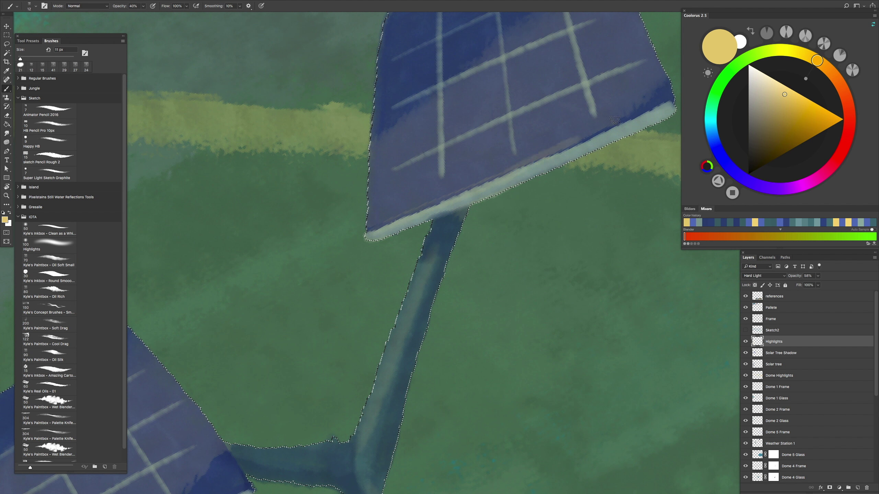
drag(669, 87, 464, 189)
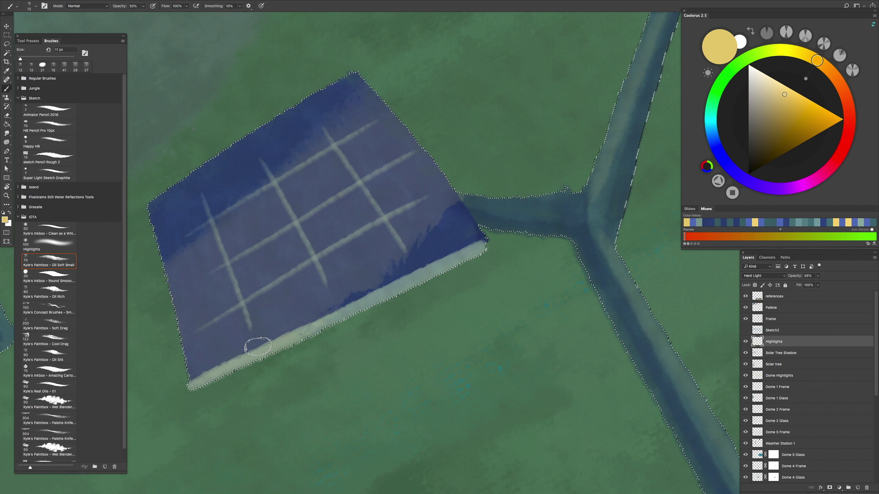
drag(304, 334, 368, 297)
drag(498, 230, 480, 216)
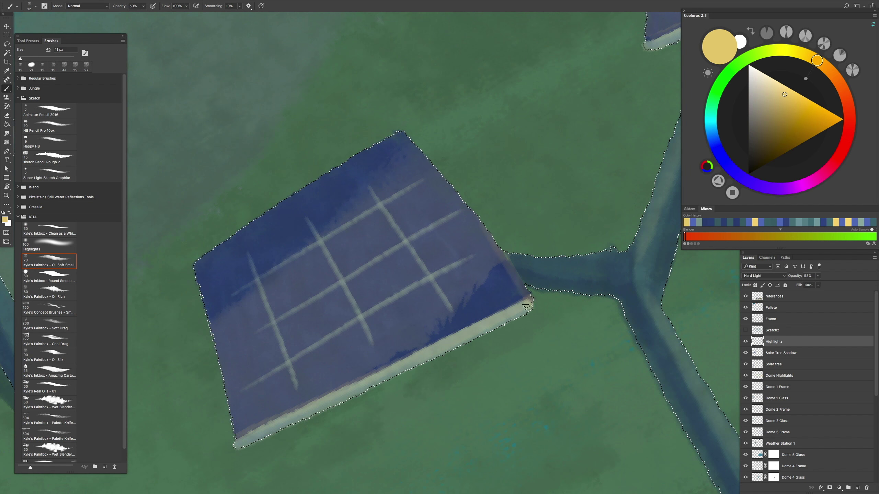
drag(533, 309, 429, 234)
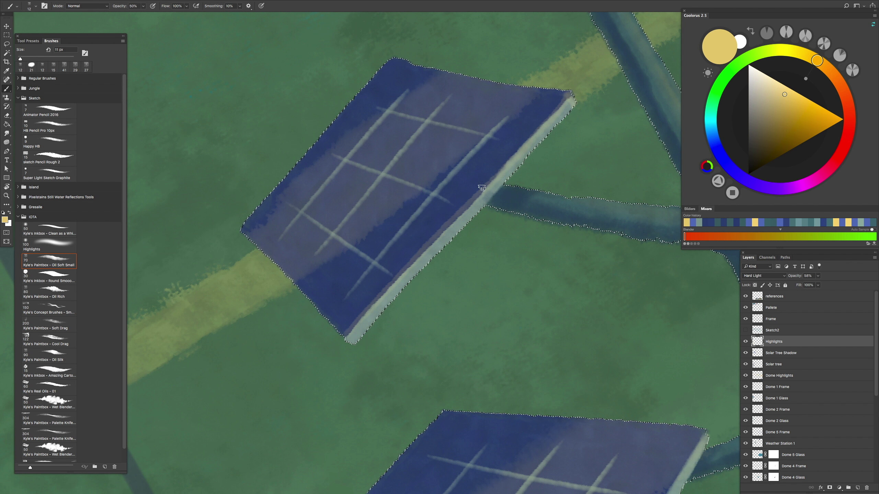
mouse_move(363, 353)
mouse_down()
mouse_move(427, 261)
mouse_move(496, 220)
mouse_move(442, 245)
mouse_move(455, 334)
mouse_move(464, 322)
mouse_up()
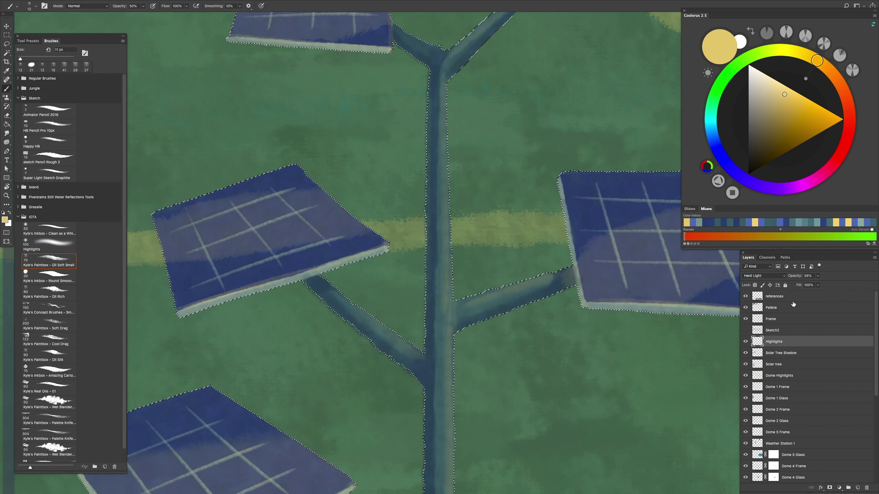
mouse_move(609, 346)
mouse_down()
mouse_move(530, 80)
mouse_move(436, 215)
mouse_move(506, 289)
mouse_up()
Step: Sample blue at 40% brush opacity and lasso a small area at the panel's corner
key(alt+bracketleft)
alt+click(436, 215)
key(4)
drag(379, 249, 300, 260)
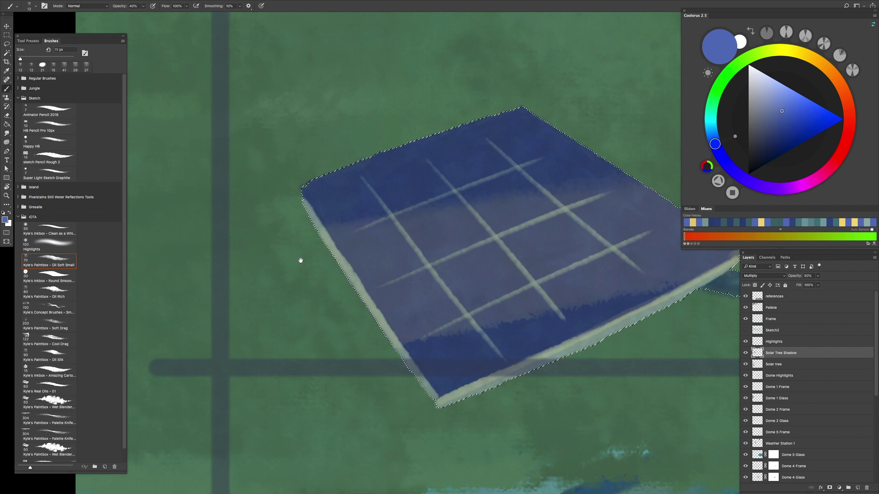
scroll(314, 214, down, 6)
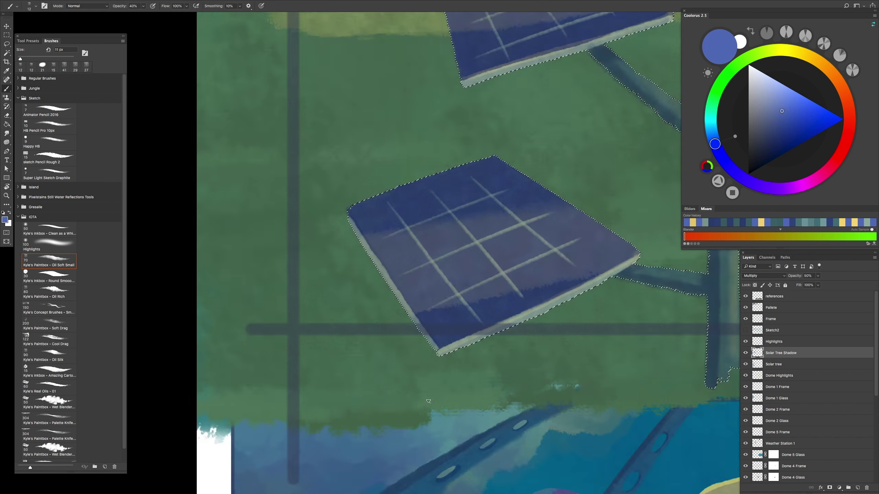
key(ctrl+minus)
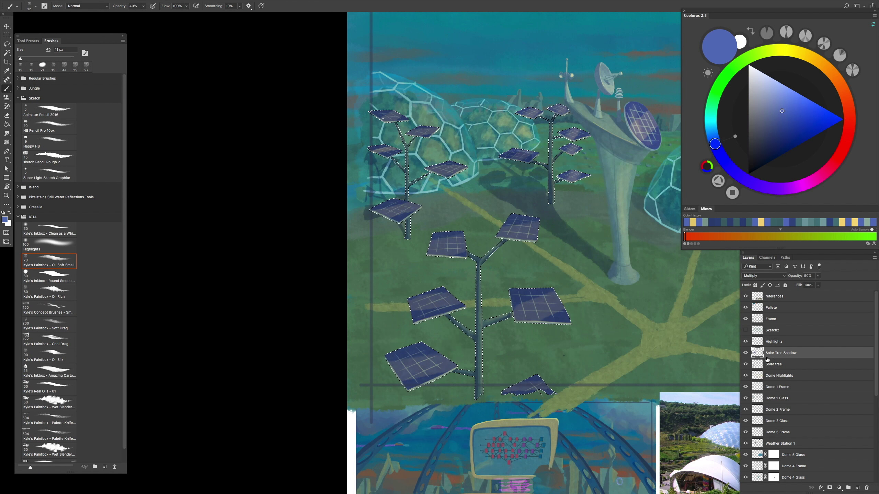
key(l)
scroll(440, 253, up, 10)
drag(308, 260, 306, 262)
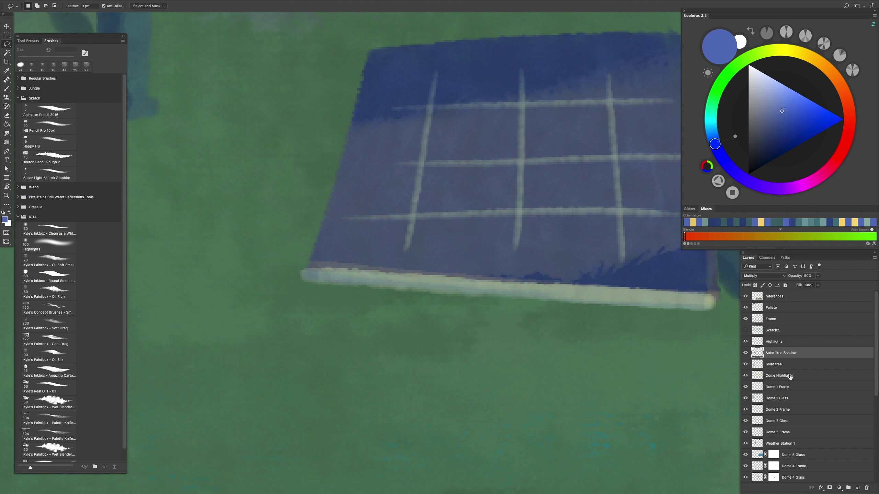
Step: Step through the Solar Tree Shadow and Highlights layers down to the Solar tree layer
click(774, 364)
ctrl+click(288, 375)
scroll(277, 416, down, 5)
scroll(680, 341, up, 8)
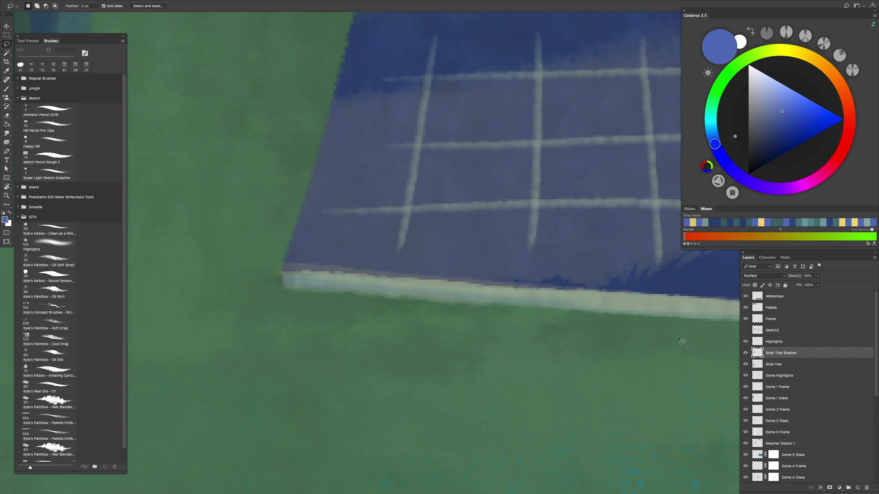
scroll(513, 283, down, 4)
key(alt+bracketright)
scroll(440, 247, up, 5)
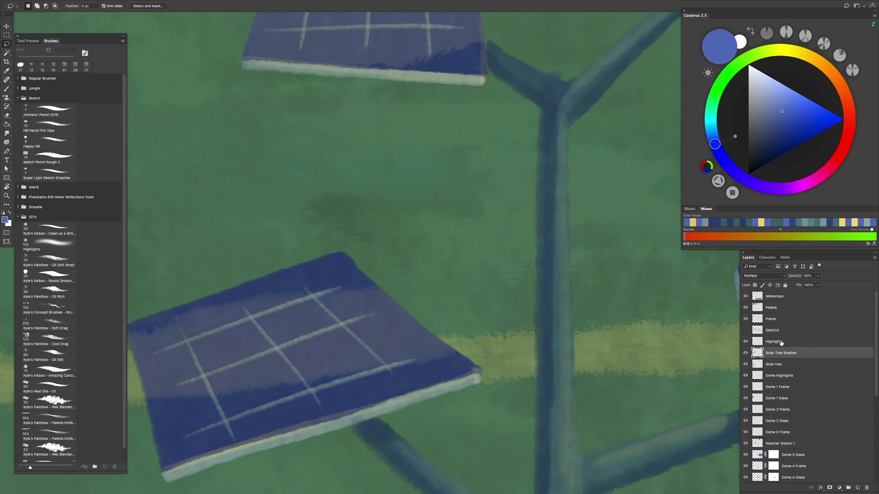
scroll(471, 344, down, 5)
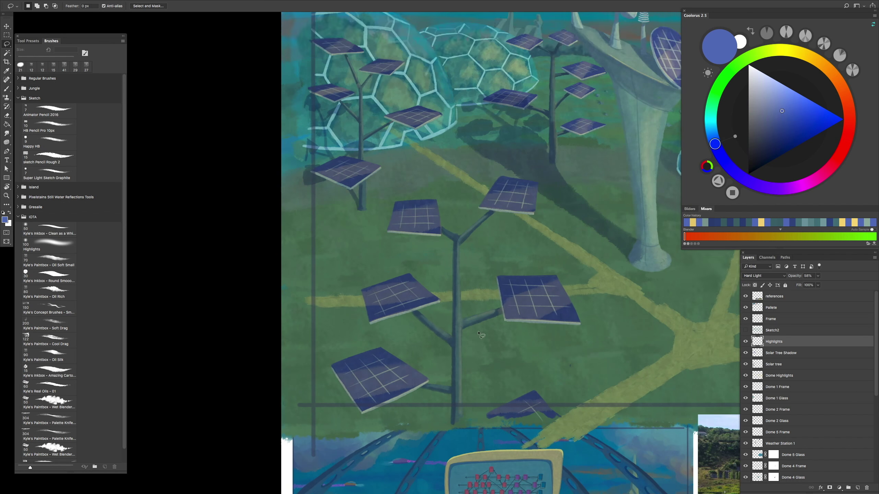
scroll(488, 352, up, 2)
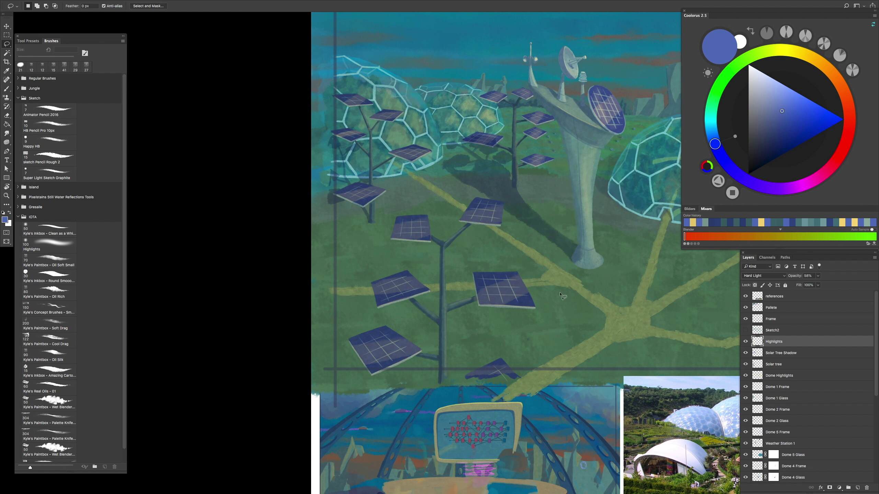
scroll(563, 281, down, 2)
key(alt+bracketleft)
key(alt+bracketleft)
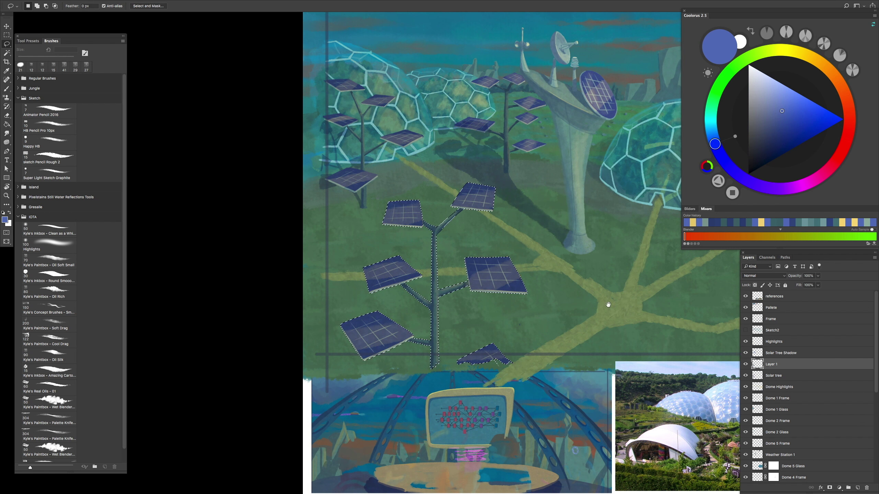
Step: Move Layer 1 beneath the Solar tree layer and set its blend mode to Multiply
key(b)
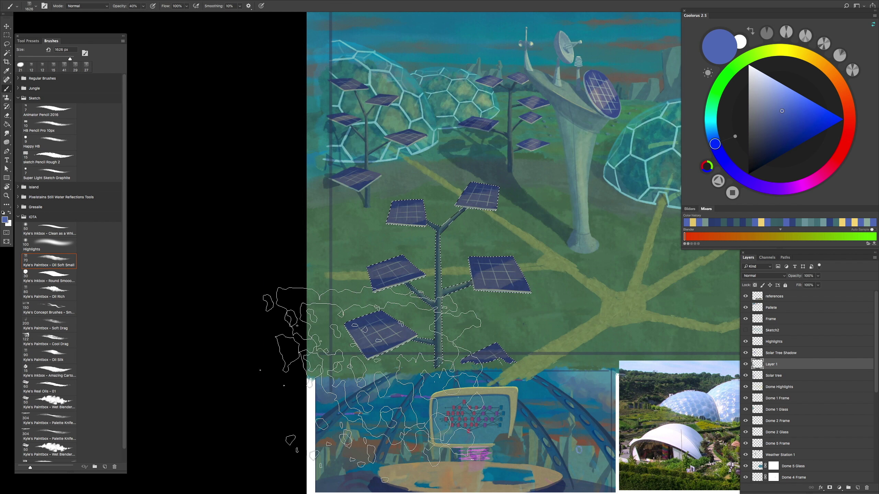
scroll(378, 340, down, 5)
scroll(486, 282, up, 4)
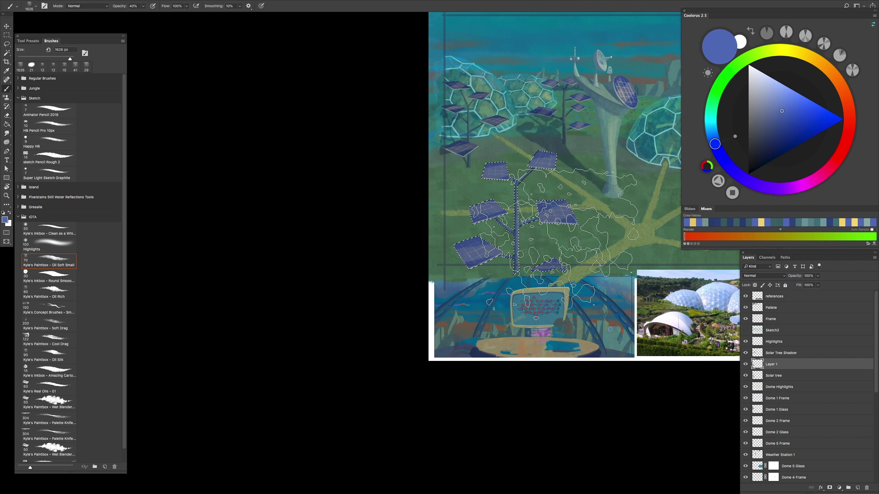
key(ctrl+bracketleft)
key(m)
click(764, 276)
click(761, 294)
Step: Free Transform the tree copy, skewing and stretching it onto the ground as a cast shadow
key(ctrl+t)
drag(516, 179, 455, 195)
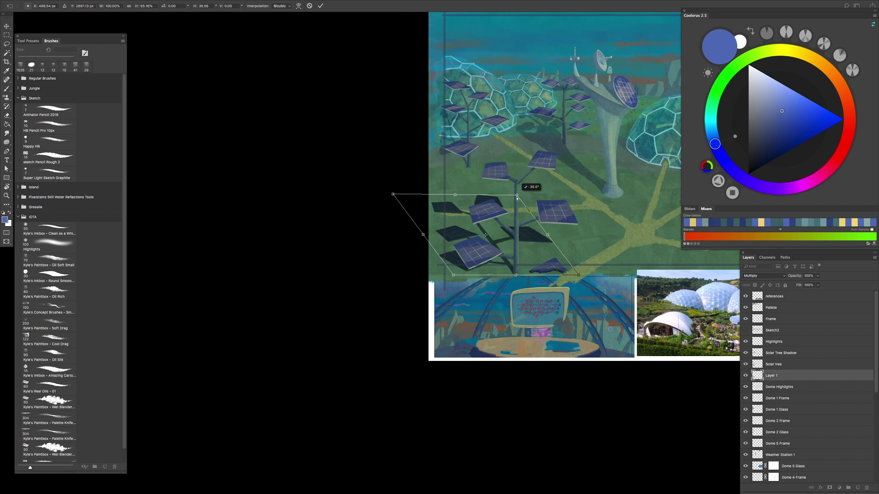
drag(393, 194, 388, 183)
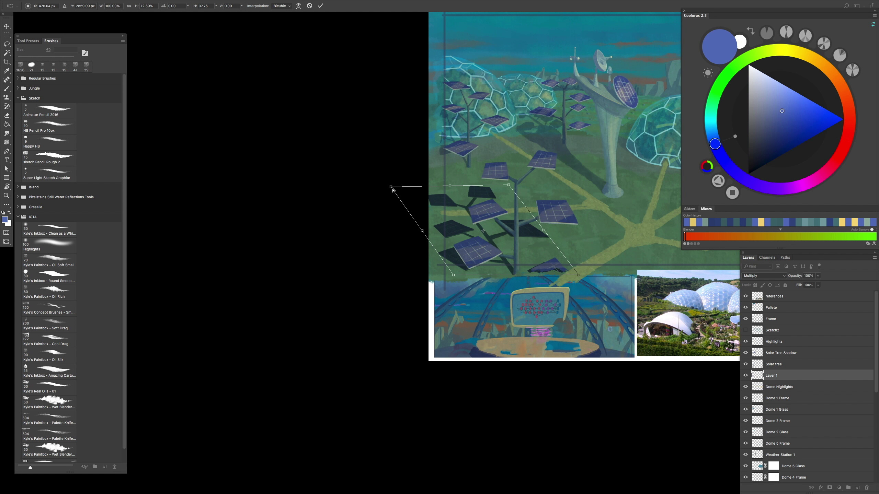
drag(450, 186, 457, 188)
key(Return)
key(m)
scroll(456, 215, up, 3)
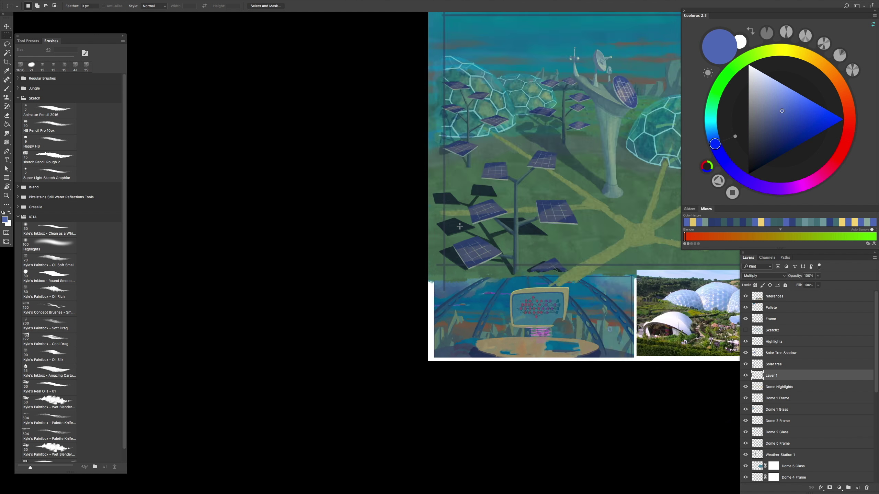
scroll(427, 256, up, 3)
scroll(419, 264, right, 3)
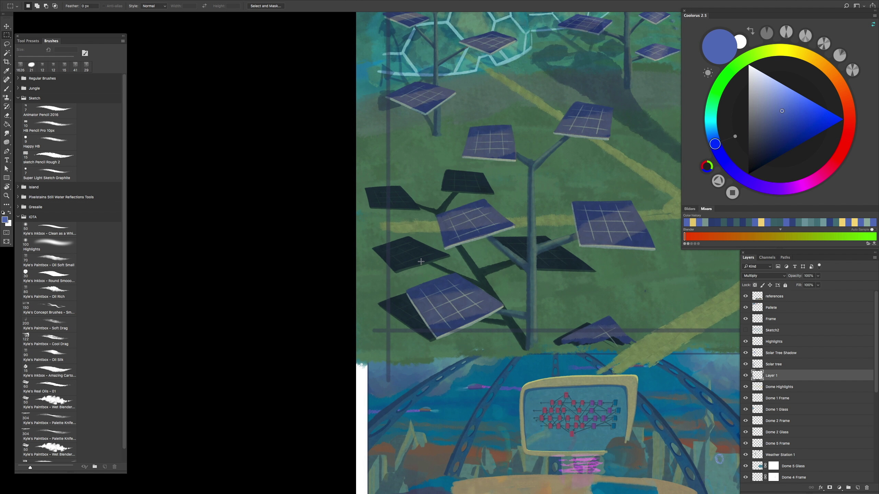
Step: Fade the cast shadow to 21% and paint dark shadows around the upper and lower panels
drag(818, 276, 793, 287)
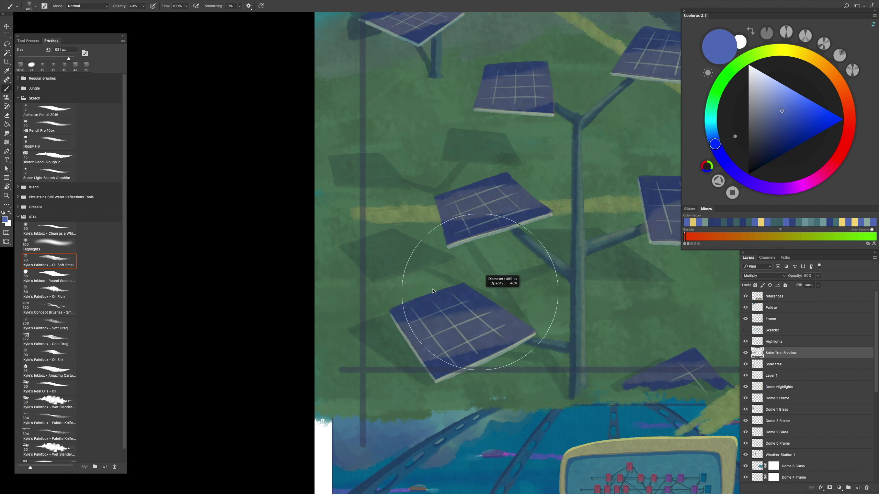
scroll(482, 272, up, 2)
mouse_move(529, 269)
mouse_down()
mouse_move(520, 269)
mouse_move(583, 358)
mouse_move(436, 236)
mouse_up()
drag(348, 120, 450, 262)
mouse_move(413, 192)
mouse_down()
mouse_move(500, 167)
mouse_move(496, 158)
mouse_move(423, 191)
mouse_move(482, 131)
mouse_up()
mouse_move(563, 281)
mouse_down()
mouse_move(607, 324)
mouse_move(532, 244)
mouse_up()
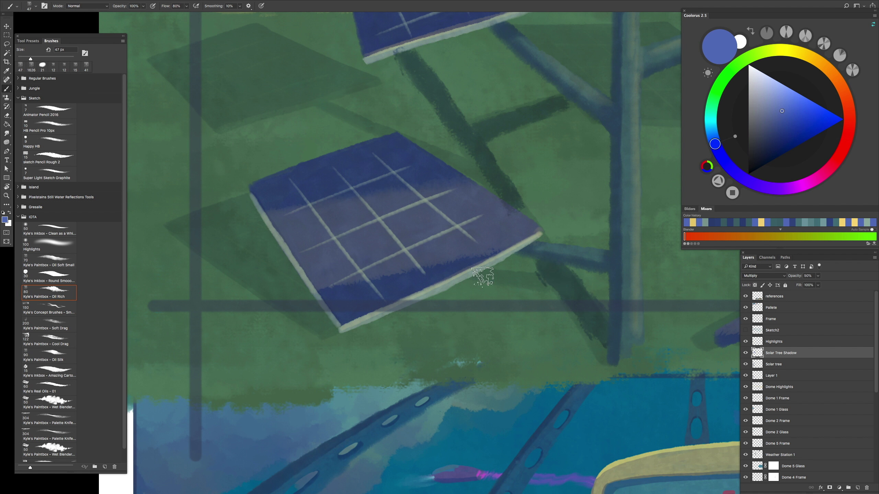
mouse_move(251, 203)
mouse_down()
mouse_move(304, 294)
mouse_move(227, 243)
mouse_move(251, 314)
mouse_move(367, 187)
mouse_up()
drag(346, 123, 303, 136)
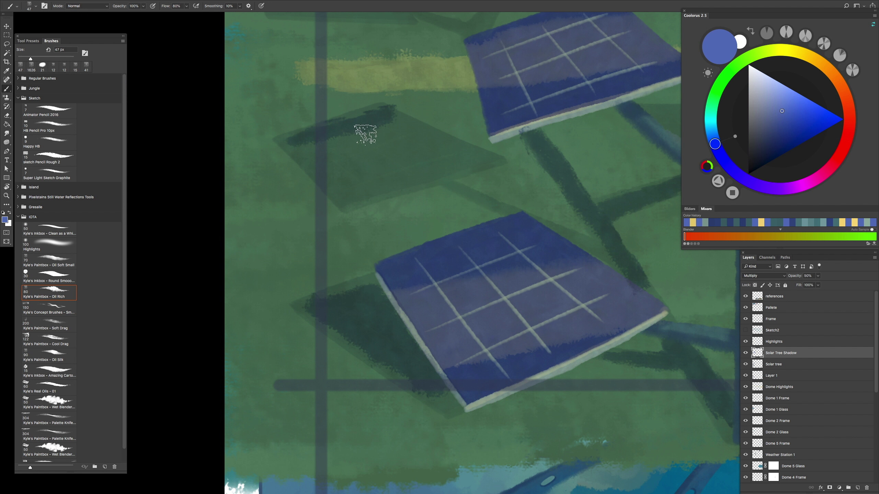
key(ctrl+z)
mouse_move(408, 118)
mouse_down()
mouse_move(443, 177)
mouse_move(387, 141)
mouse_move(373, 186)
mouse_up()
Step: Paint more shadow beneath the panels and under the right and left branches
scroll(363, 208, right, 6)
scroll(363, 208, up, 2)
drag(353, 232, 308, 223)
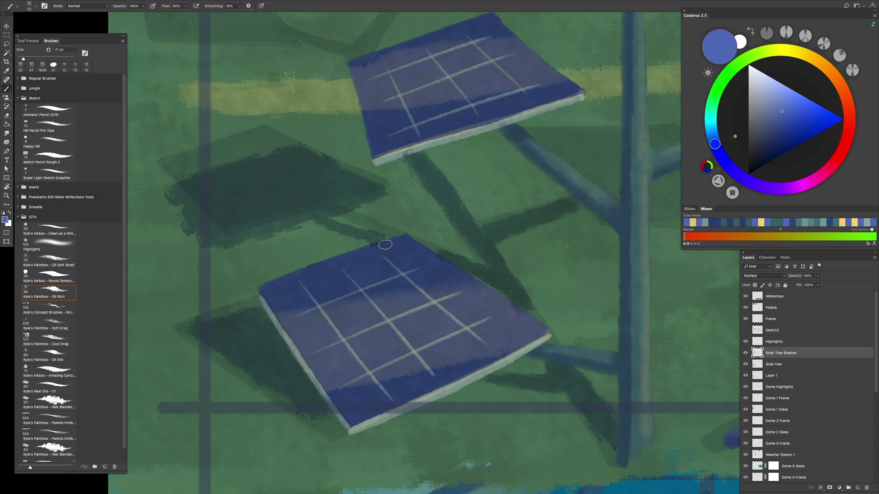
mouse_move(436, 262)
mouse_down()
mouse_move(446, 283)
mouse_move(450, 255)
mouse_up()
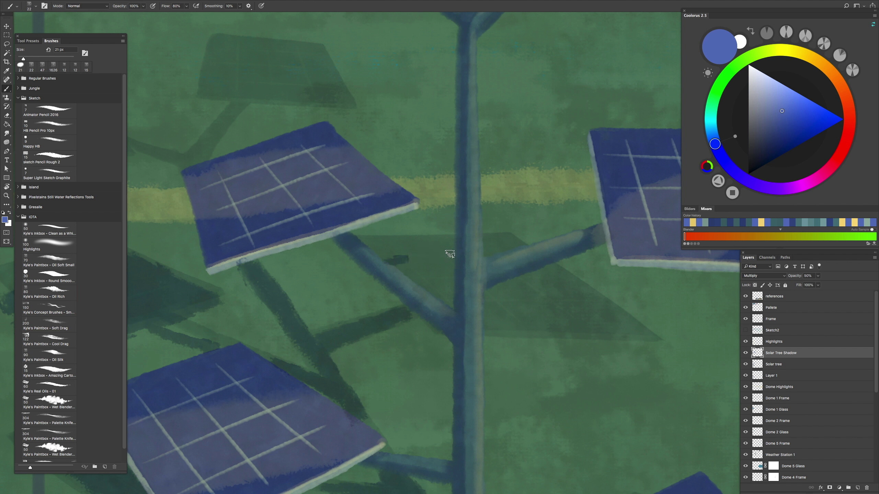
drag(613, 305, 486, 342)
drag(486, 343, 618, 309)
mouse_move(488, 304)
mouse_down()
mouse_move(542, 317)
mouse_move(527, 297)
mouse_move(574, 281)
mouse_up()
mouse_move(402, 255)
mouse_down()
mouse_move(448, 299)
mouse_move(447, 280)
mouse_up()
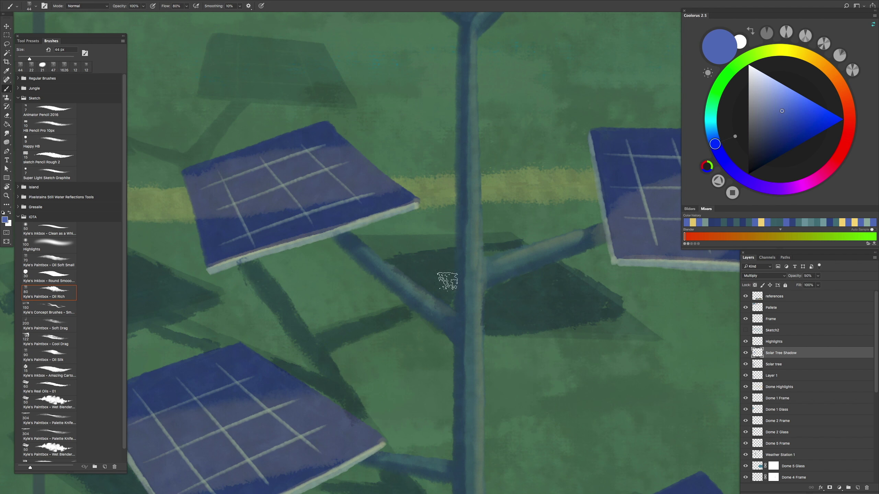
Step: Darken and outline the left panel's shadow and extend a stroke toward the blue dome
key(h)
drag(487, 250, 506, 346)
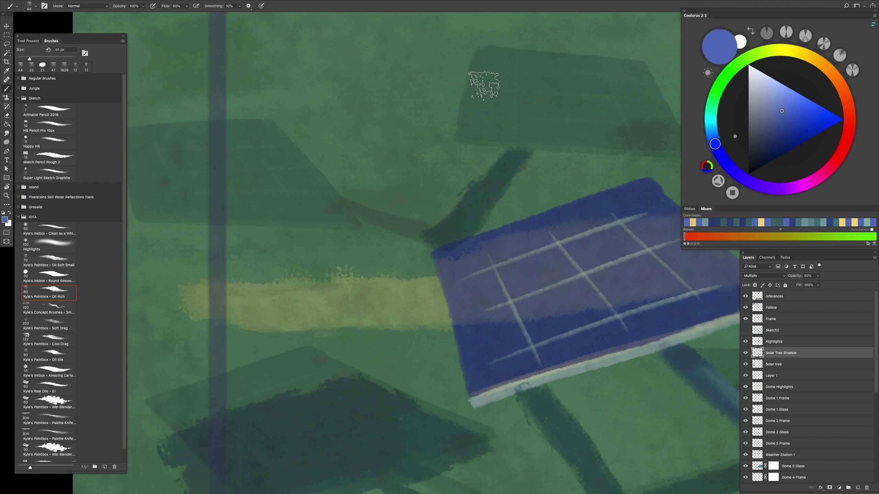
mouse_move(484, 85)
mouse_down()
mouse_move(598, 141)
mouse_move(453, 235)
mouse_up()
mouse_move(312, 235)
mouse_down()
mouse_move(514, 216)
mouse_move(451, 141)
mouse_move(325, 175)
mouse_move(431, 180)
mouse_move(402, 204)
mouse_move(469, 229)
mouse_move(479, 196)
mouse_move(552, 203)
mouse_move(495, 211)
mouse_up()
key(h)
scroll(569, 206, up, 5)
drag(478, 256, 611, 300)
scroll(611, 299, down, 6)
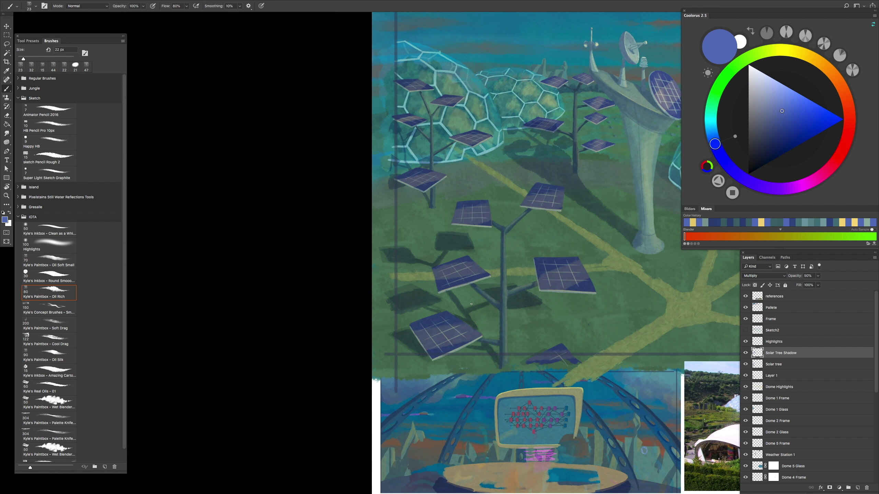
Step: Hide Layer 1 and, with an 8 px brush, darken the shadow edge beside the panel
click(746, 376)
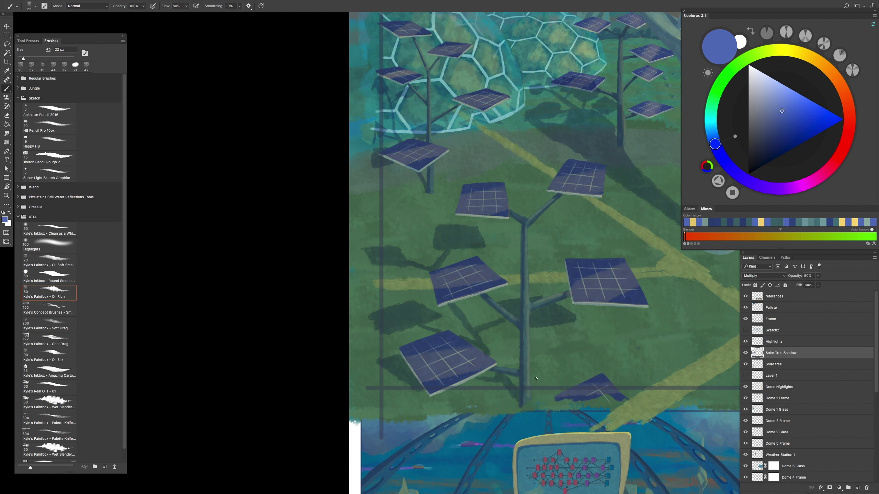
scroll(490, 359, up, 5)
scroll(535, 322, down, 5)
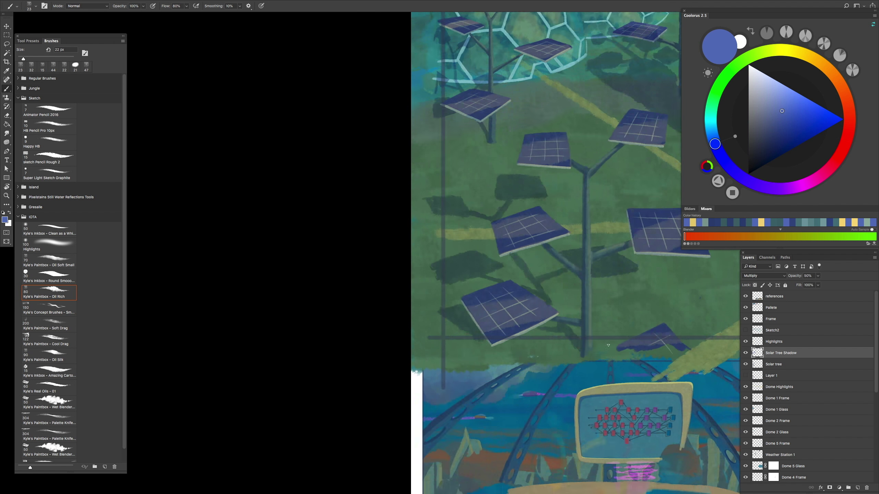
scroll(554, 339, up, 6)
scroll(513, 293, up, 2)
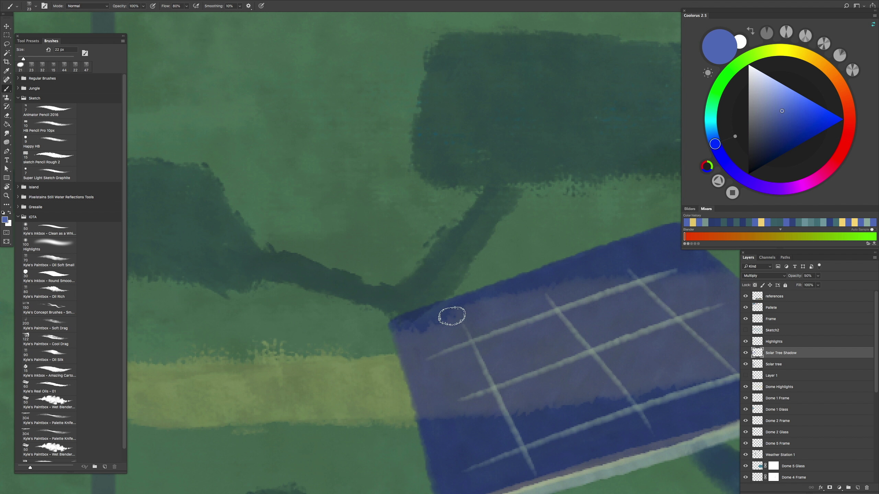
scroll(465, 304, down, 5)
scroll(432, 424, up, 5)
scroll(433, 424, up, 3)
key(period)
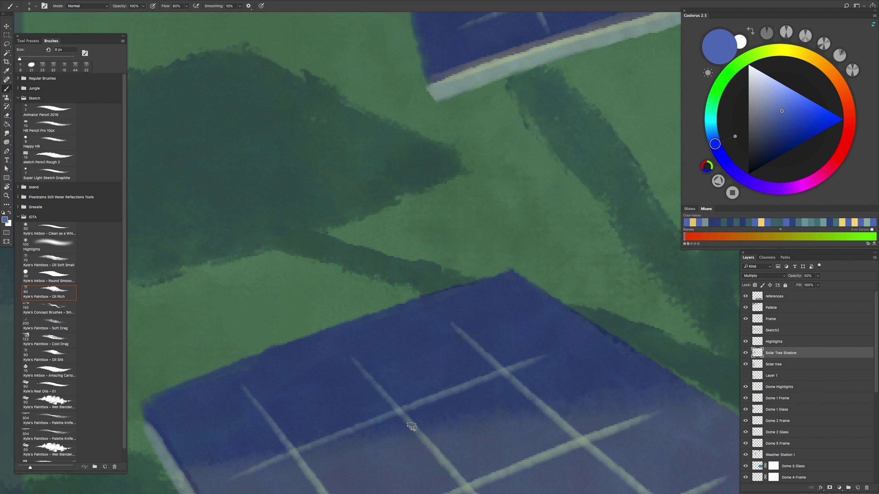
scroll(609, 374, down, 1)
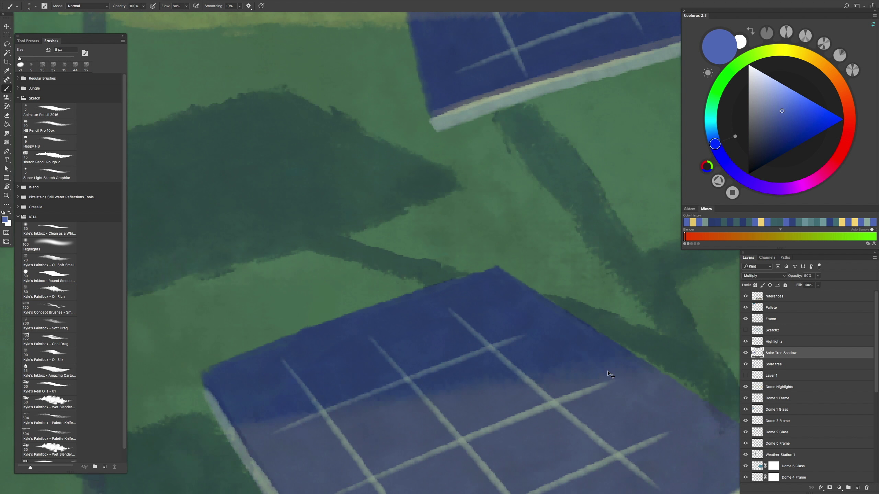
scroll(609, 374, down, 4)
scroll(402, 299, up, 5)
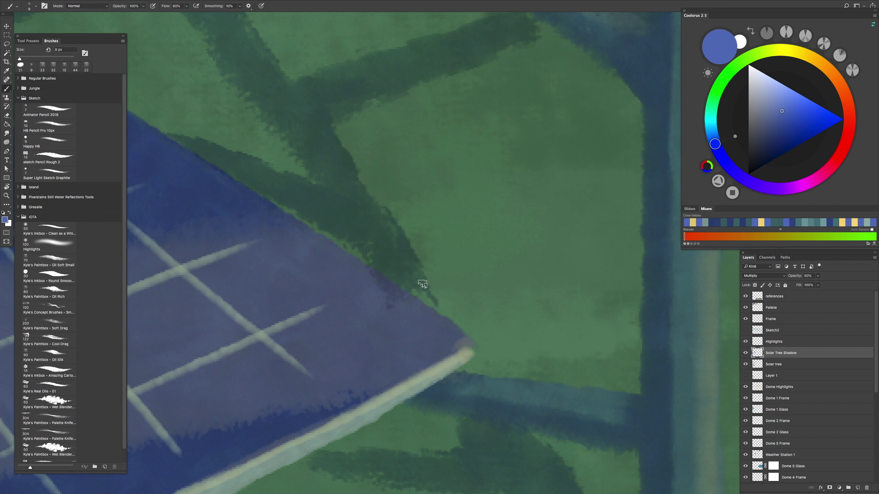
drag(422, 284, 431, 307)
Step: Add shadow along the trunk base and return to the Oil Rich brush
scroll(545, 451, down, 2)
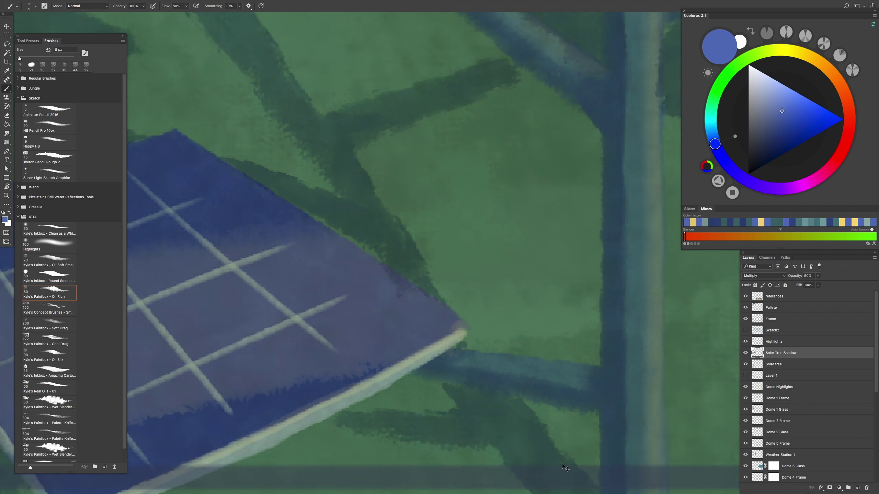
scroll(521, 430, down, 2)
mouse_move(529, 402)
mouse_down()
mouse_move(496, 363)
mouse_move(508, 334)
mouse_up()
scroll(502, 335, down, 3)
scroll(495, 422, up, 5)
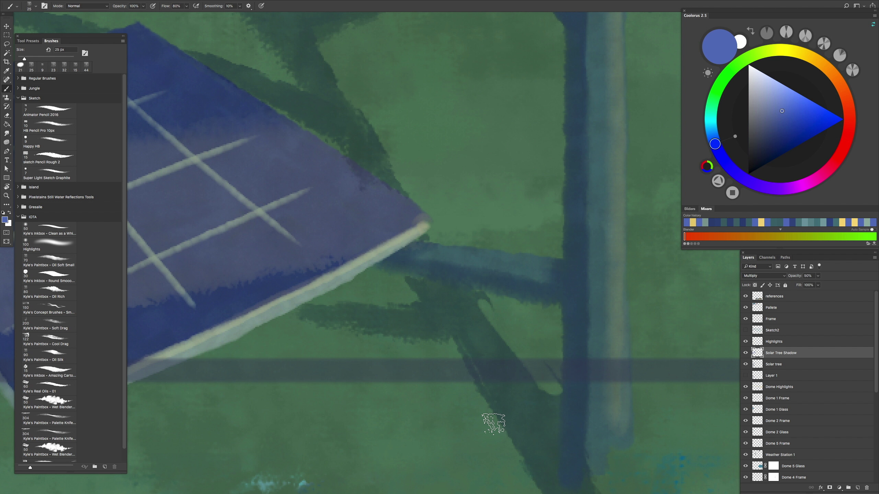
key(period)
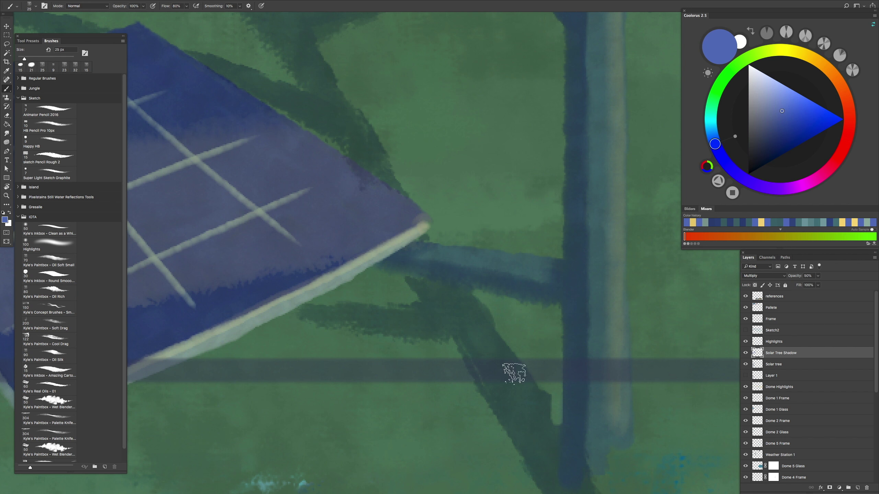
key(comma)
scroll(534, 389, down, 3)
scroll(456, 351, up, 3)
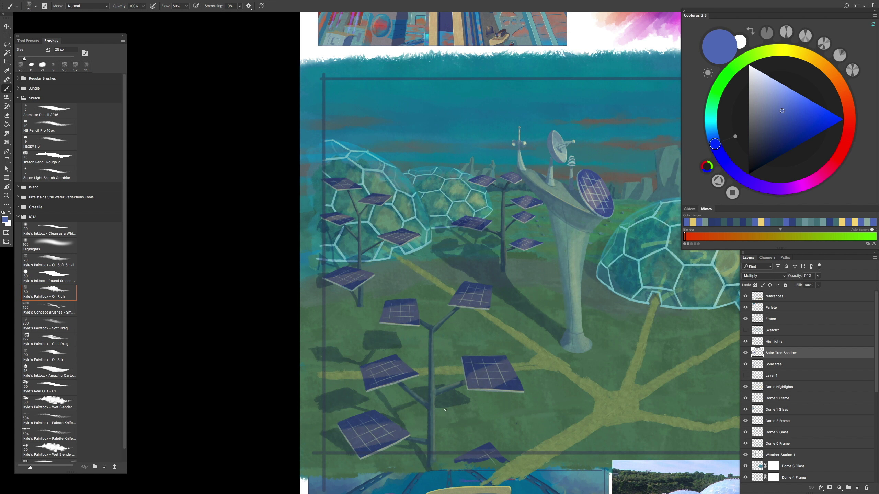
Step: On the Place layer, sample the olive path colour and extend the path toward the lower right
scroll(233, 314, up, 3)
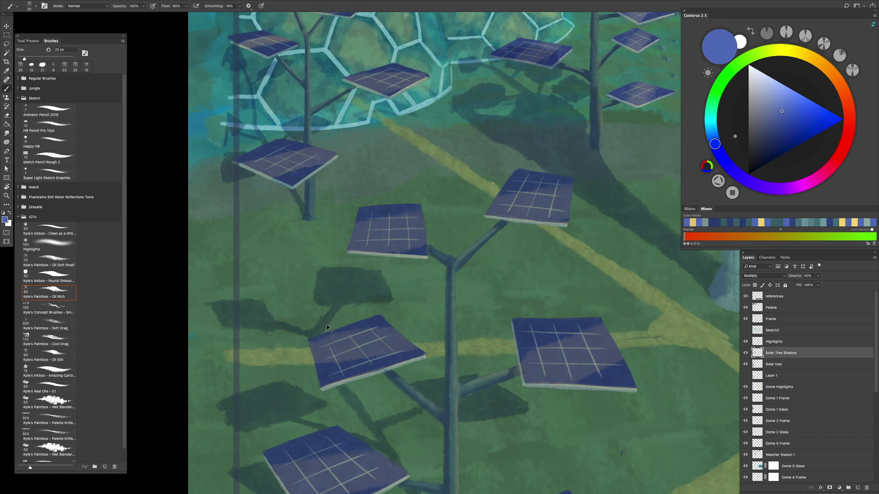
scroll(326, 325, down, 5)
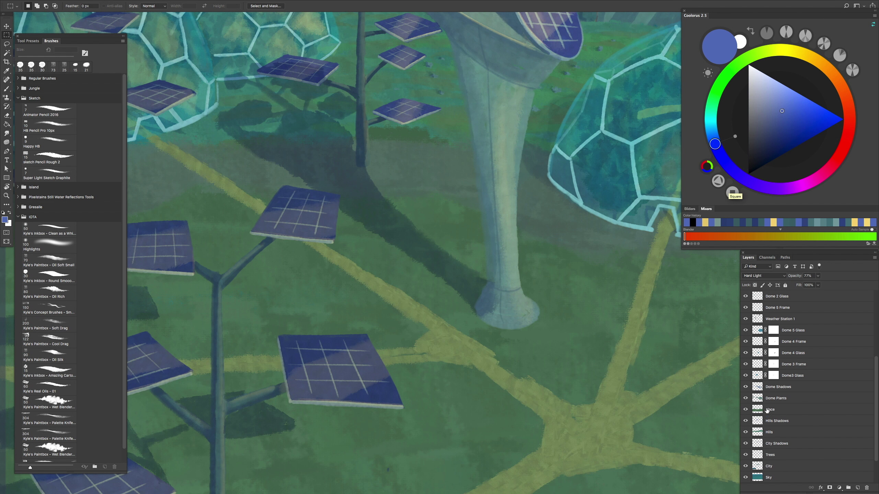
click(767, 409)
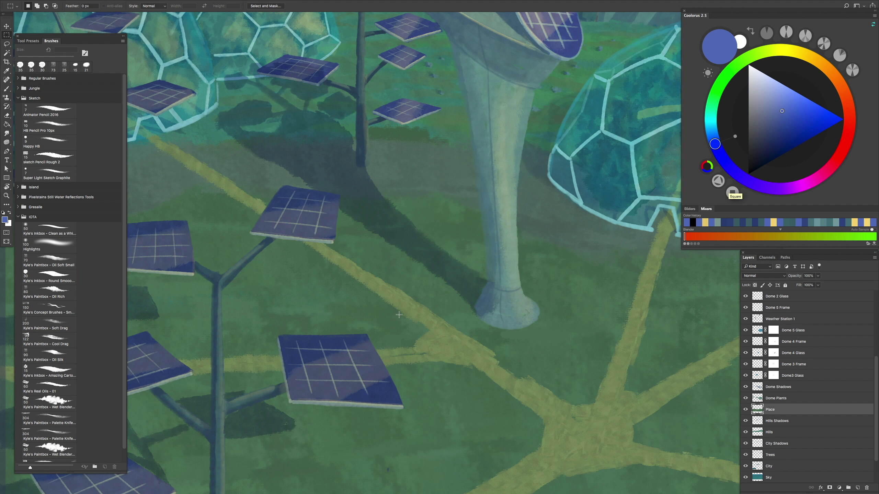
key(b)
alt+click(404, 355)
key(period)
alt+click(431, 352)
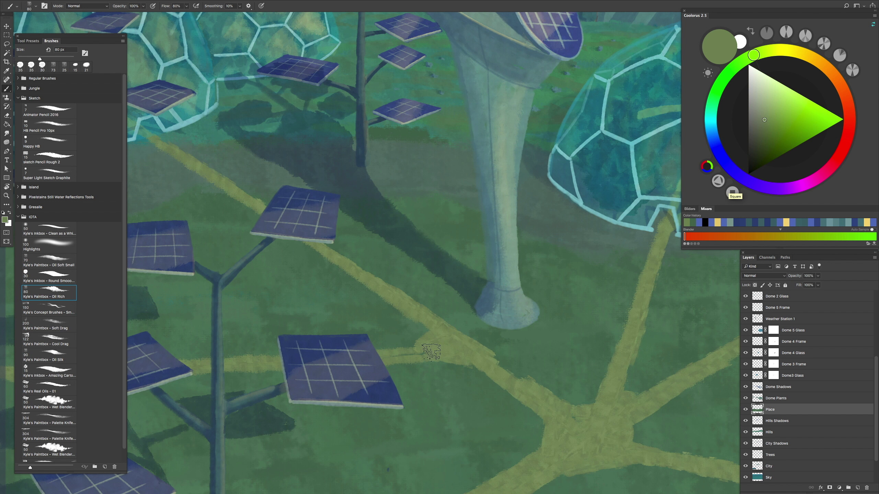
drag(444, 348, 491, 363)
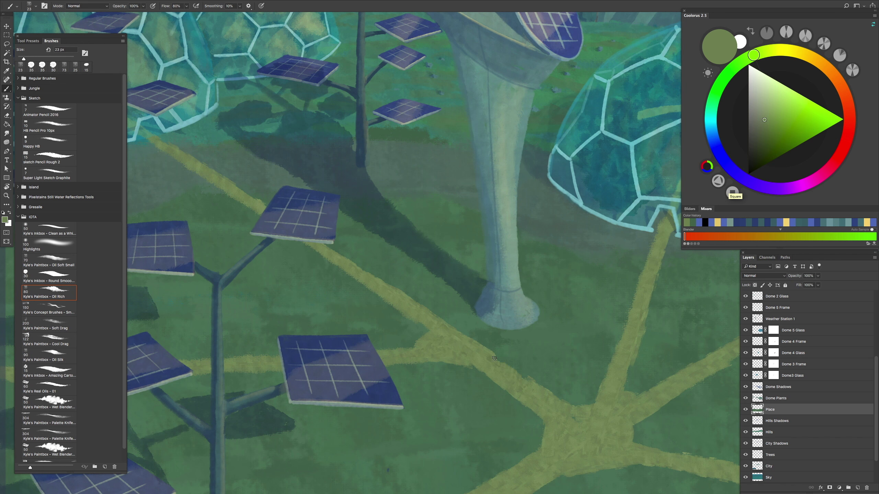
Step: Fade Dome 1 Frame to 67% and Dome 5 Frame to 75% opacity
key(ctrl+0)
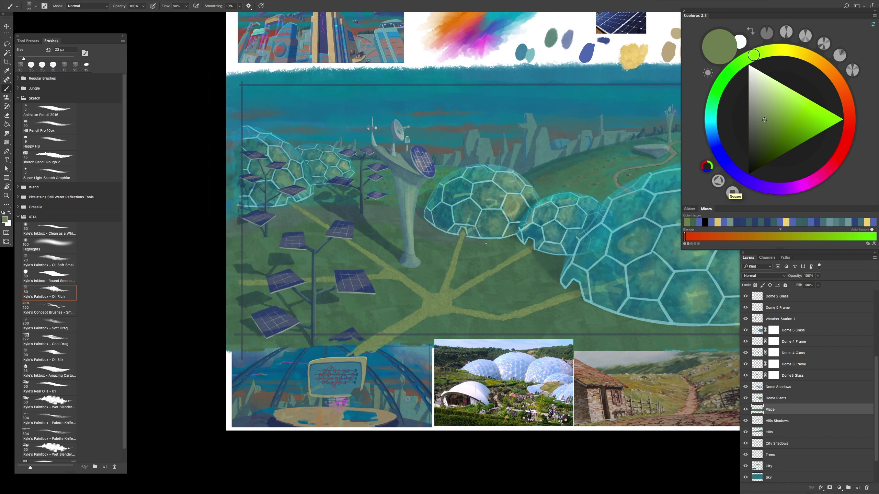
scroll(868, 356, up, 5)
click(858, 330)
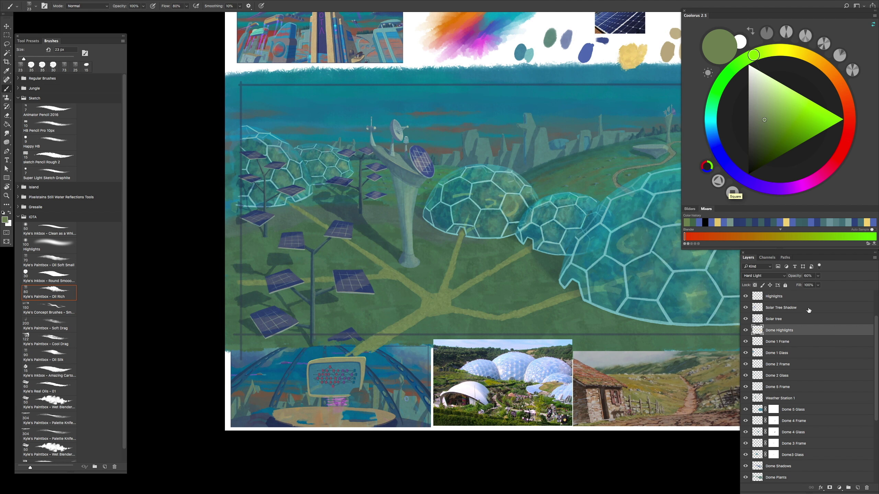
key(alt+bracketleft)
click(819, 276)
drag(819, 284, 808, 285)
key(alt+bracketleft)
key(alt+bracketleft)
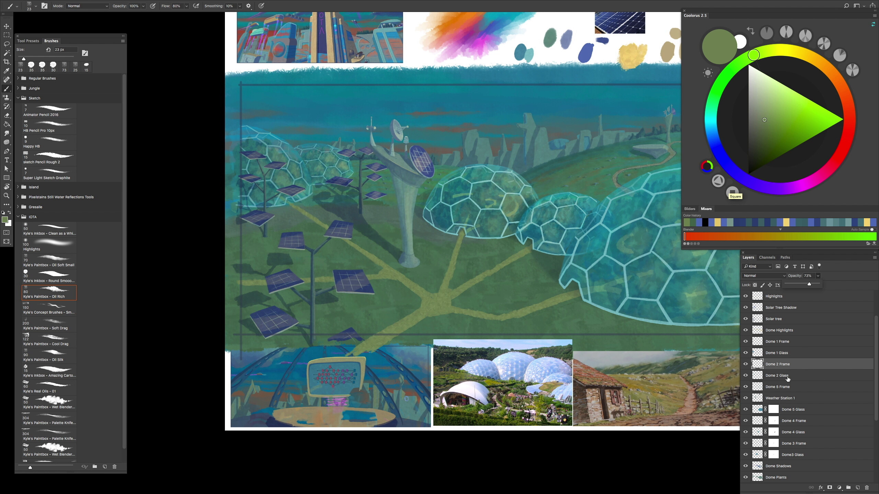
click(789, 388)
drag(806, 286, 811, 288)
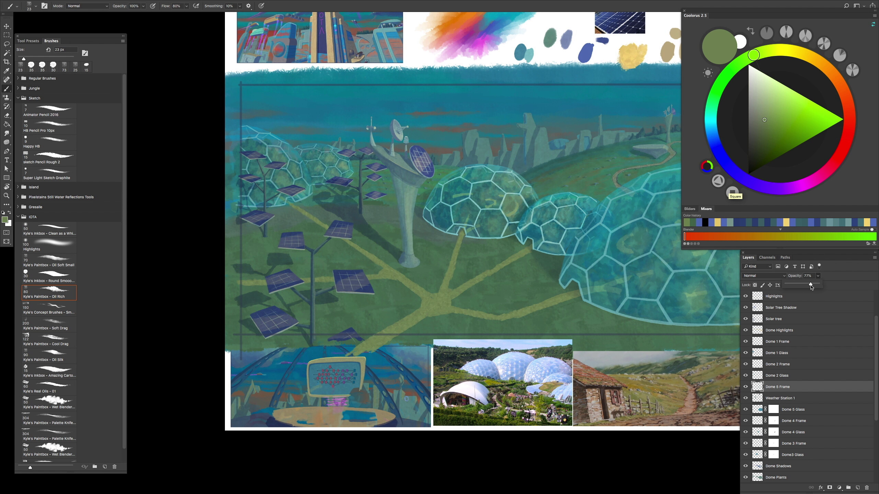
Step: Fade Dome 4 Frame to 62% and Dome 3 Frame to 71%, then show and select Sketch2
scroll(868, 362, down, 3)
click(787, 387)
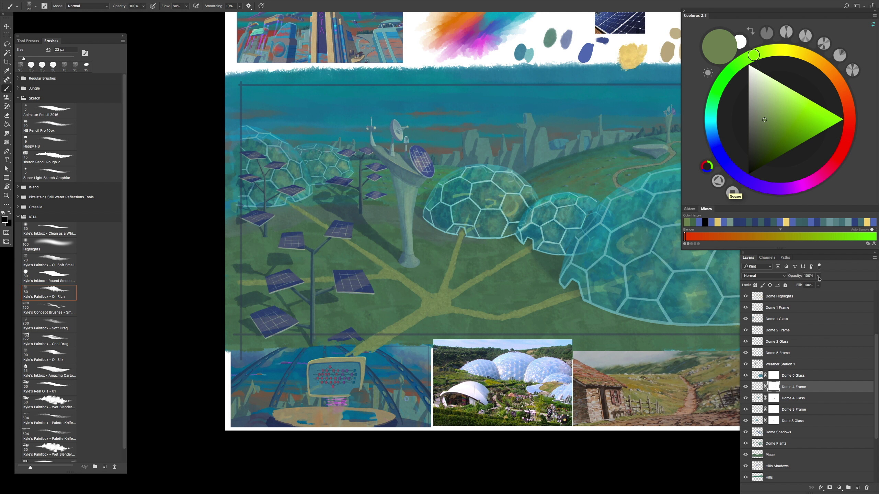
drag(809, 288, 809, 288)
click(774, 412)
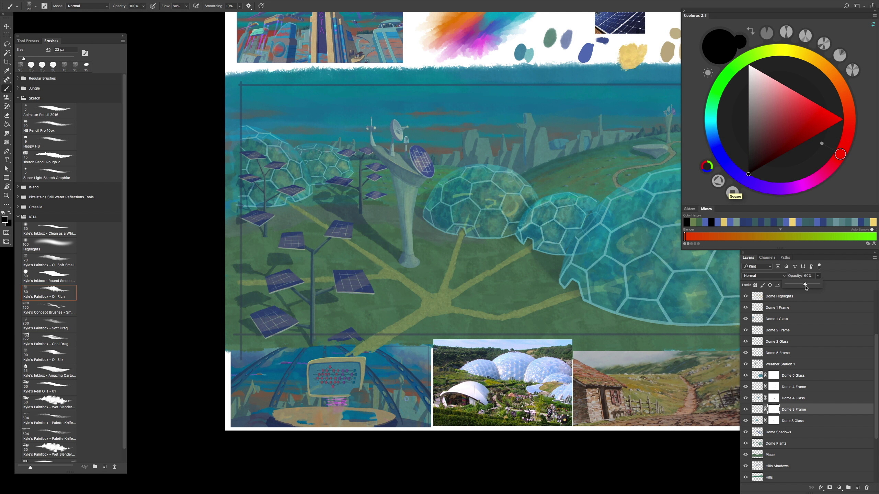
scroll(516, 305, up, 2)
scroll(515, 305, down, 5)
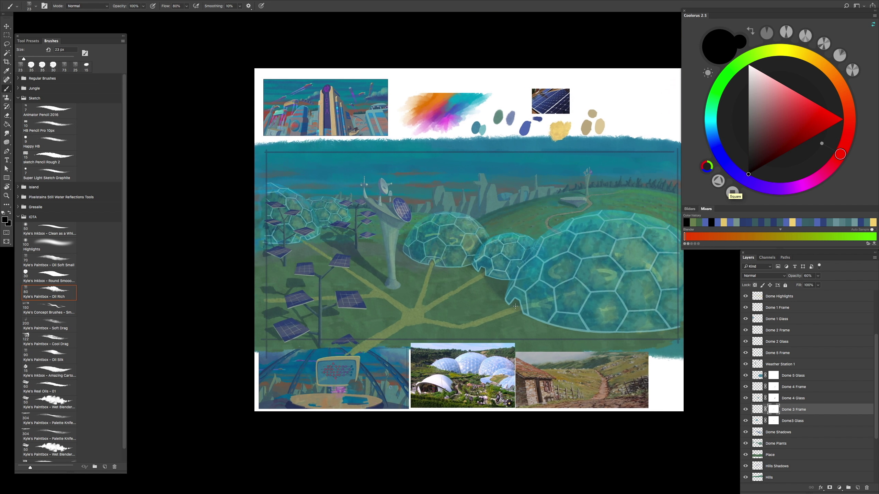
scroll(515, 305, up, 2)
scroll(516, 305, down, 3)
scroll(770, 304, up, 3)
click(746, 330)
click(775, 331)
key(ctrl+plus)
key(ctrl+plus)
key(ctrl+plus)
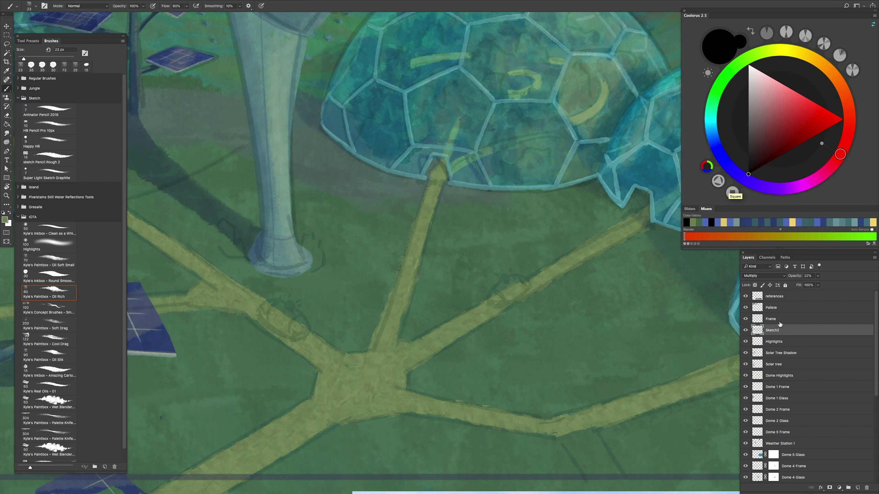
Step: Create a new layer under Highlights and rename it Robots
click(779, 342)
click(780, 353)
click(858, 488)
double_click(772, 353)
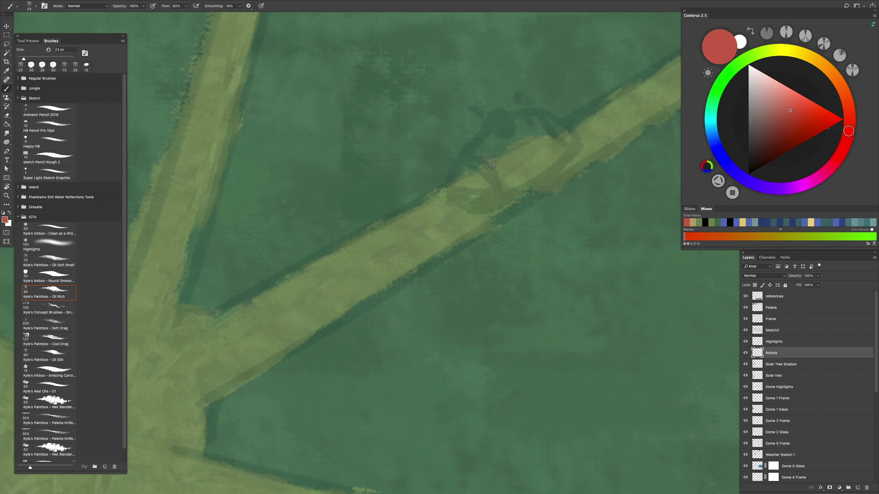
Step: Test a red stroke on the path, then set the Oil Soft Small brush to 22 px
mouse_move(476, 178)
mouse_down()
mouse_move(481, 142)
mouse_move(494, 139)
mouse_move(460, 176)
mouse_move(560, 153)
mouse_up()
key(ctrl+z)
click(69, 260)
key(ctrl+z)
key(bracketleft)
key(bracketleft)
key(bracketleft)
key(bracketleft)
key(bracketleft)
Step: Fill in the red oval robot body and paint blue windows at its front and rear
mouse_move(550, 122)
mouse_down()
mouse_move(482, 149)
mouse_move(520, 147)
mouse_move(542, 159)
mouse_up()
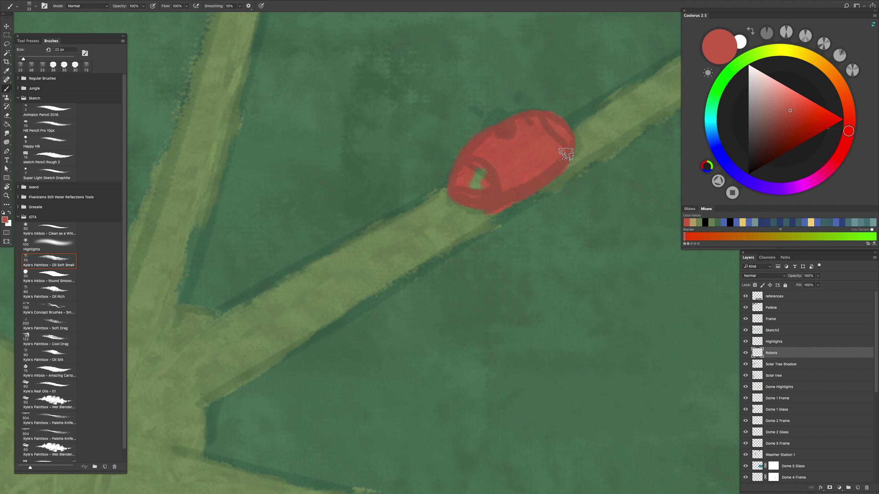
key(ctrl+minus)
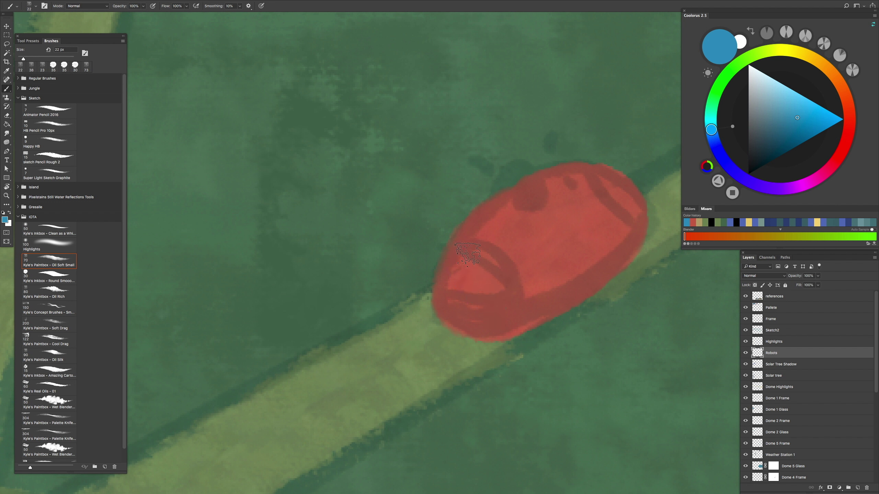
mouse_move(460, 263)
mouse_down()
mouse_move(507, 300)
mouse_move(453, 253)
mouse_up()
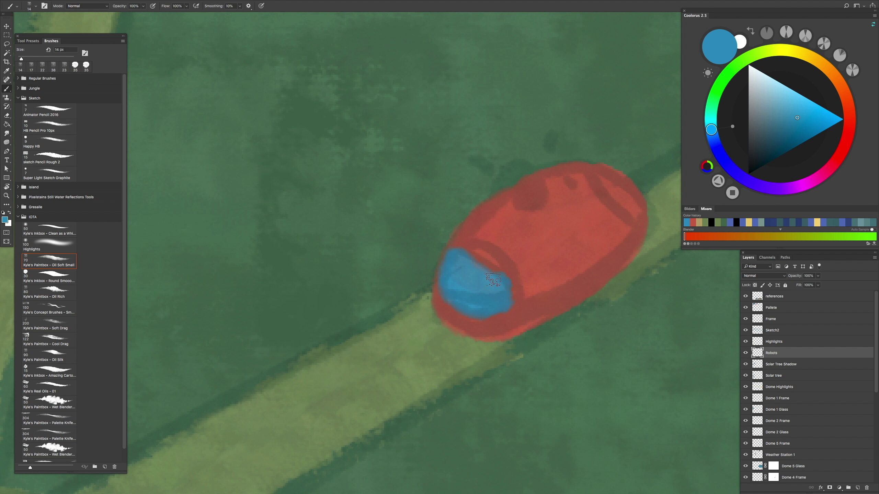
drag(500, 292, 365, 348)
key(bracketleft)
mouse_move(464, 227)
mouse_down()
mouse_move(495, 256)
mouse_move(487, 275)
mouse_up()
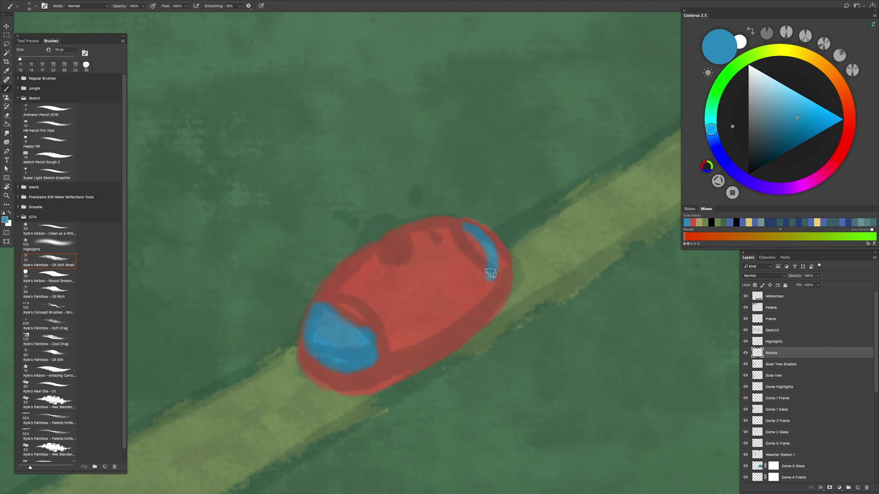
Step: Paint an orange knob on top of the robot with a fine brush
key(h)
click(495, 283)
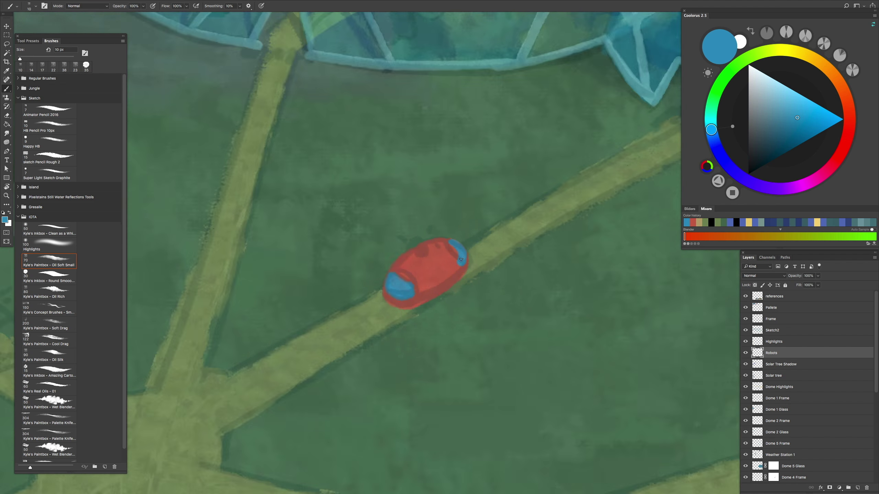
scroll(470, 223, down, 5)
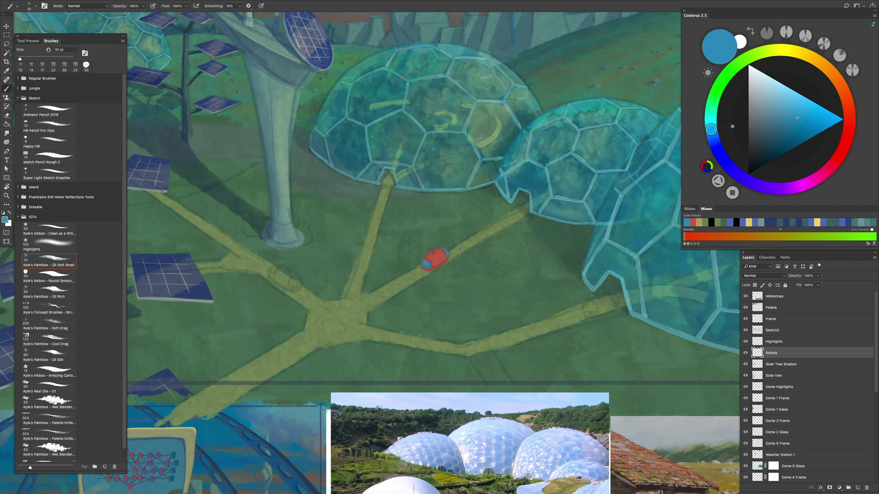
alt+click(382, 163)
scroll(422, 192, up, 4)
scroll(439, 160, up, 5)
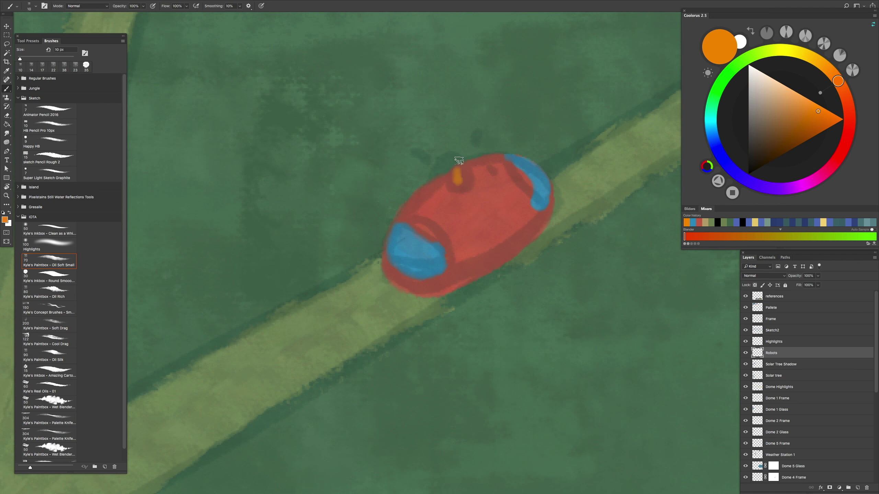
key(h)
mouse_move(459, 177)
mouse_down()
mouse_move(456, 206)
mouse_move(443, 208)
mouse_up()
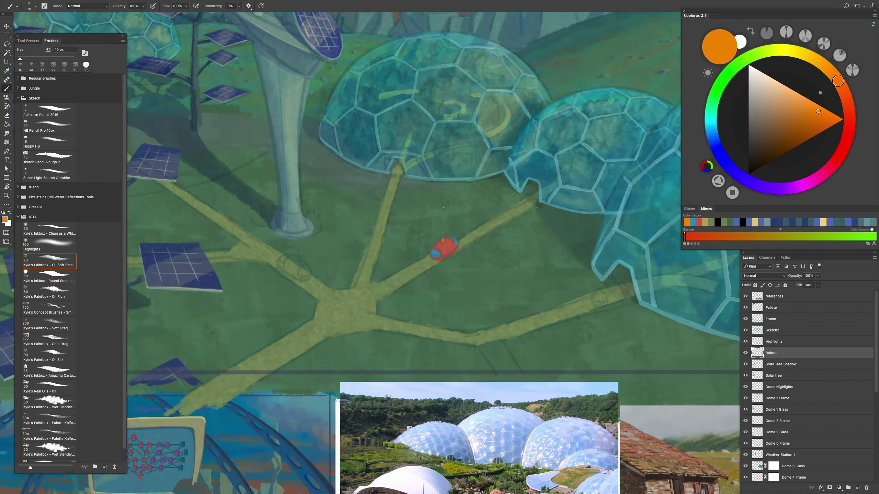
Step: Add a lighter blue-grey ring under the knob and a blue-grey rim along the lower edge
alt+click(443, 208)
key(bracketleft)
click(768, 113)
drag(451, 172, 481, 164)
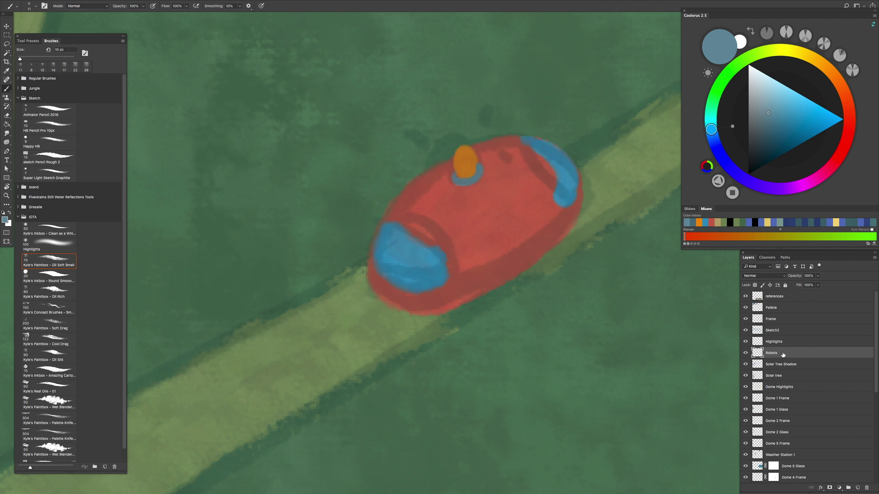
mouse_move(377, 289)
mouse_down()
mouse_move(445, 299)
mouse_move(418, 308)
mouse_move(488, 283)
mouse_move(564, 232)
mouse_up()
key(ctrl+minus)
Step: Sample the robot's red and blue, then paint a tan headlight along its lower front edge
key(ctrl+plus)
alt+click(568, 205)
alt+click(547, 223)
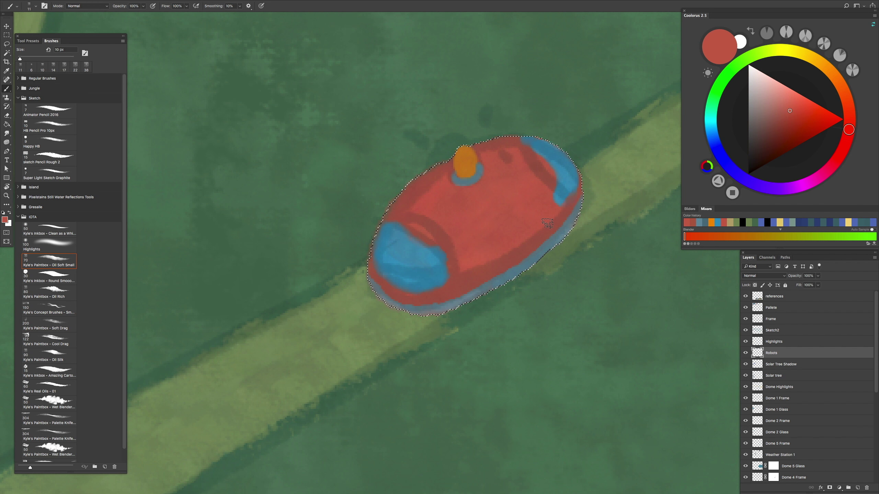
key(ctrl+minus)
key(ctrl+plus)
key(ctrl+minus)
key(ctrl+plus)
alt+click(391, 232)
key(ctrl+minus)
key(ctrl+plus)
alt+click(396, 300)
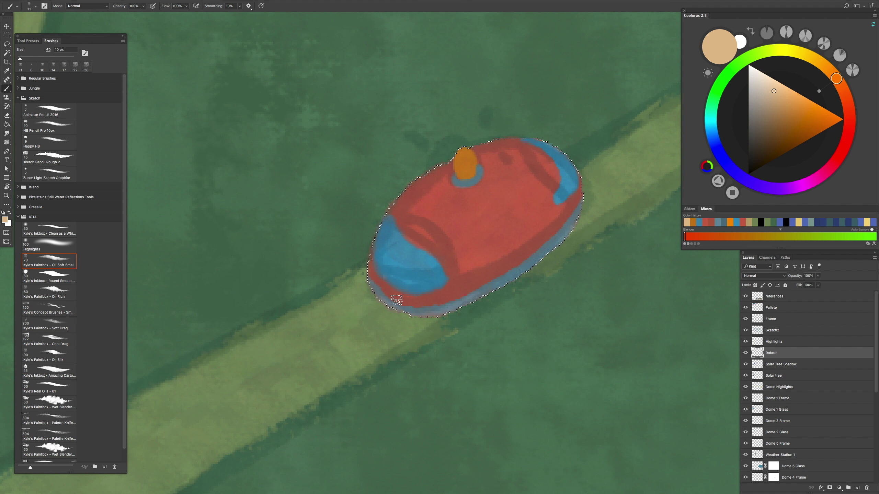
drag(393, 296, 409, 300)
key(bracketleft)
key(bracketleft)
Step: Add a new layer above Robots and name it 'Robots Shadows'
key(ctrl+minus)
key(ctrl+plus)
key(ctrl+minus)
key(ctrl+minus)
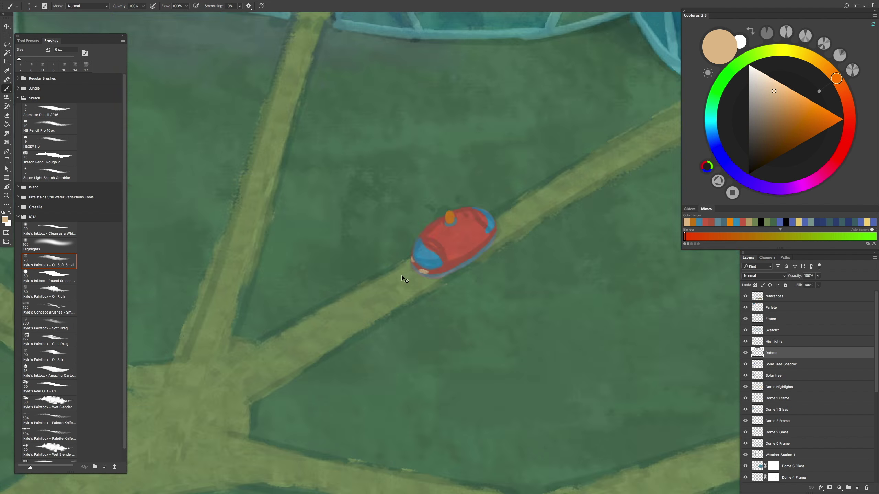
key(ctrl+minus)
key(ctrl+plus)
key(ctrl+plus)
key(ctrl+plus)
key(ctrl+plus)
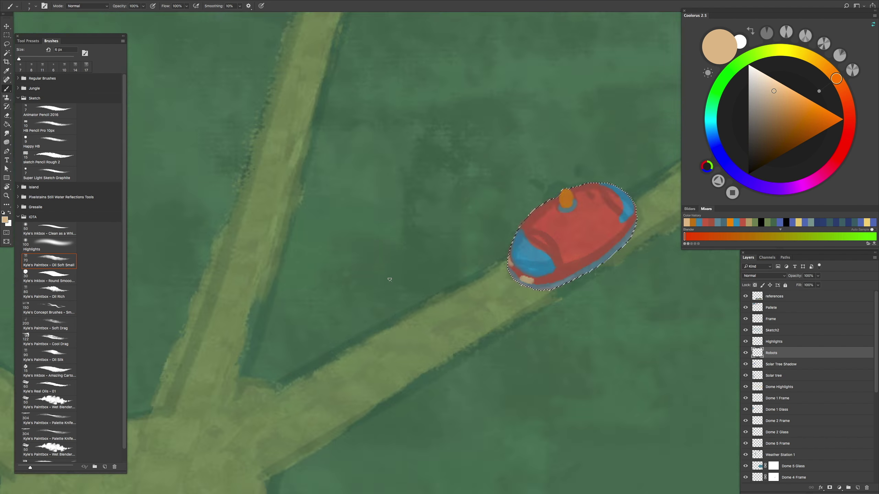
key(ctrl+minus)
key(ctrl+minus)
key(ctrl+minus)
key(ctrl+plus)
key(ctrl+plus)
key(ctrl+plus)
key(ctrl+minus)
key(ctrl+minus)
key(ctrl+minus)
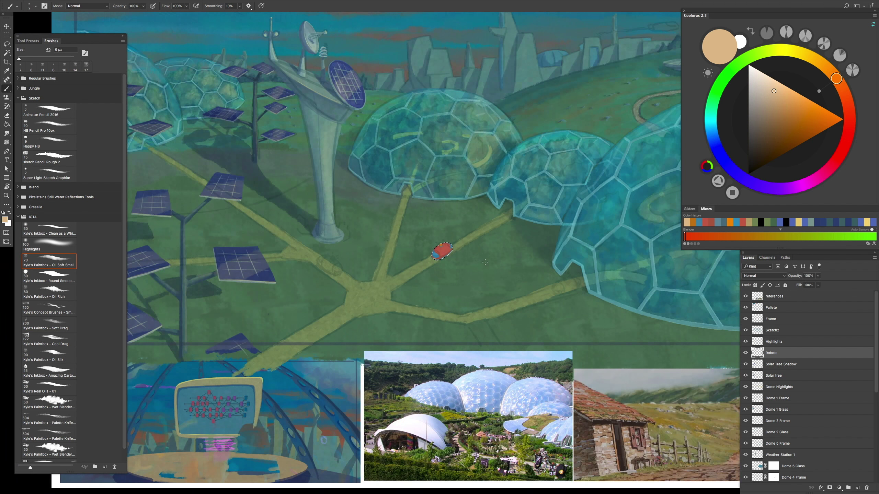
key(ctrl+minus)
key(ctrl+minus)
key(ctrl+plus)
key(ctrl+plus)
key(ctrl+plus)
key(ctrl+plus)
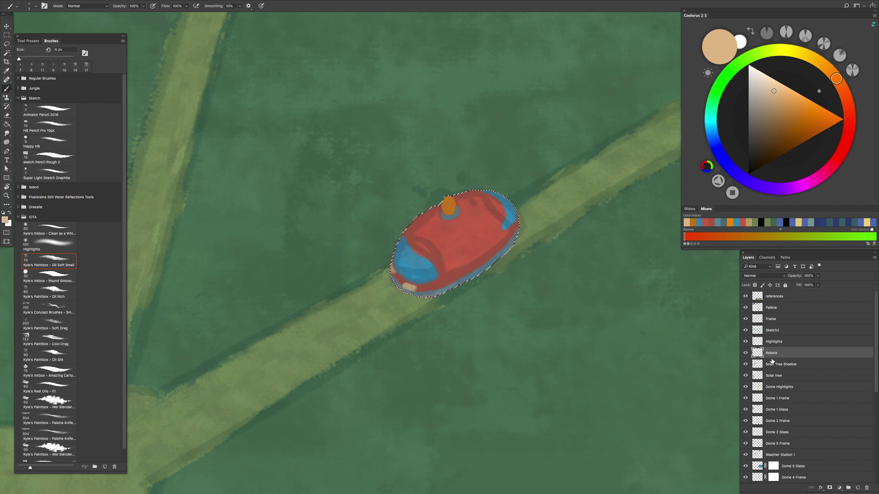
click(857, 490)
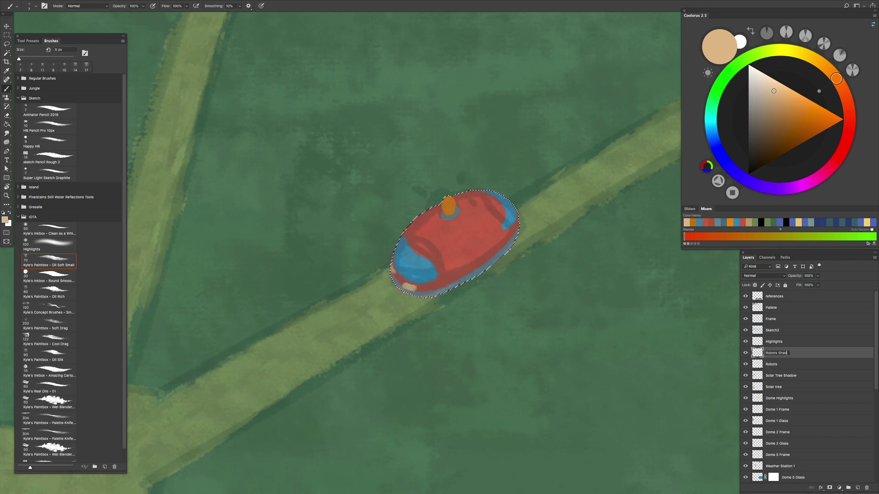
Step: Pick a blue shadow colour and set the Robots Shadows layer to Multiply at 49% opacity
key(ctrl+minus)
key(ctrl+minus)
key(ctrl+minus)
alt+click(394, 234)
key(ctrl+plus)
key(ctrl+plus)
key(ctrl+plus)
key(ctrl+plus)
key(ctrl+plus)
click(763, 276)
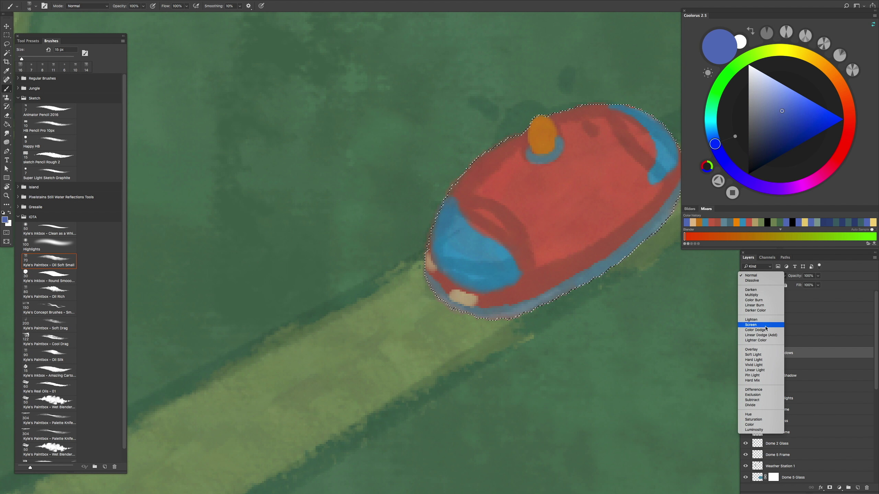
click(753, 295)
drag(794, 276, 709, 281)
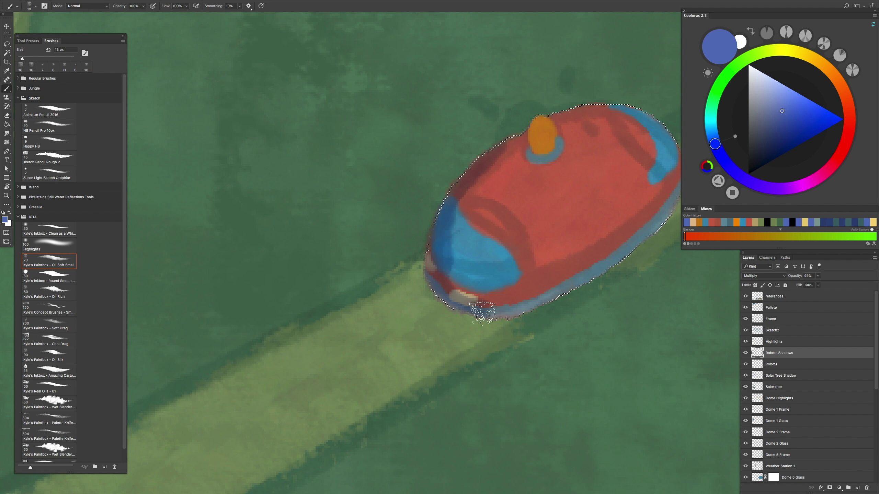
Step: Zoom and pan around the dome scene to frame the red robot close-up
scroll(526, 288, right, 5)
scroll(526, 287, up, 3)
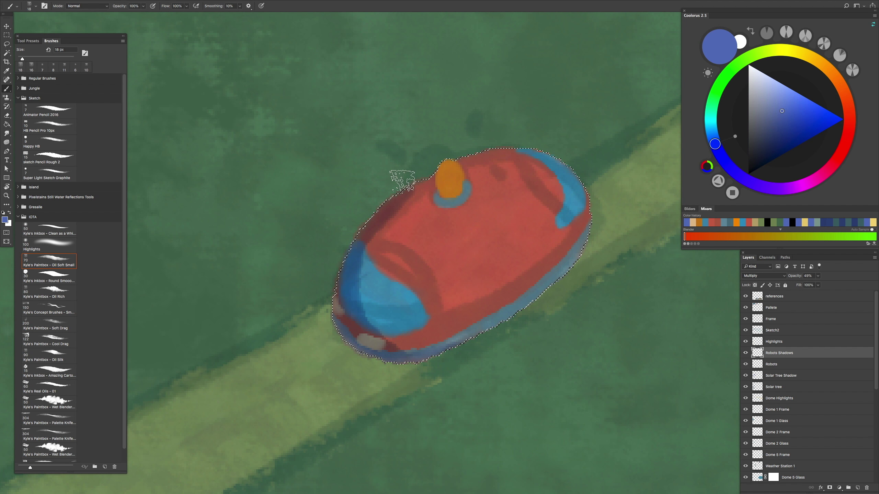
scroll(317, 215, up, 2)
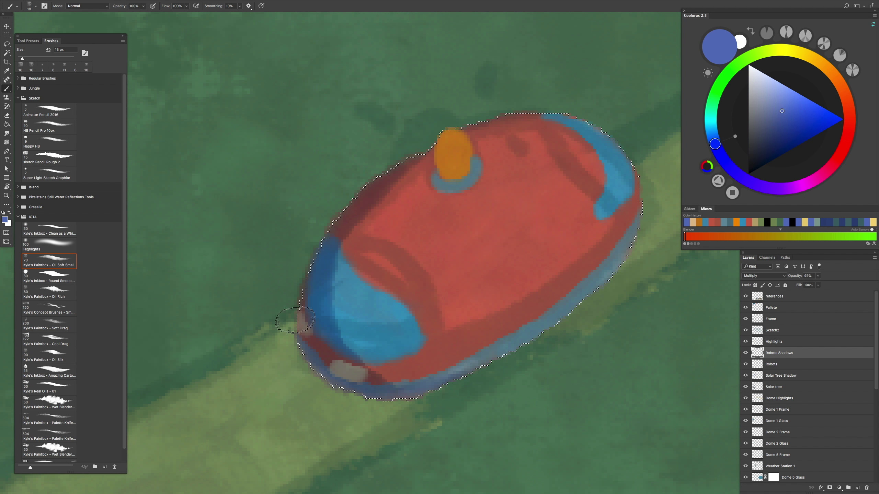
scroll(365, 382, down, 3)
scroll(372, 265, up, 2)
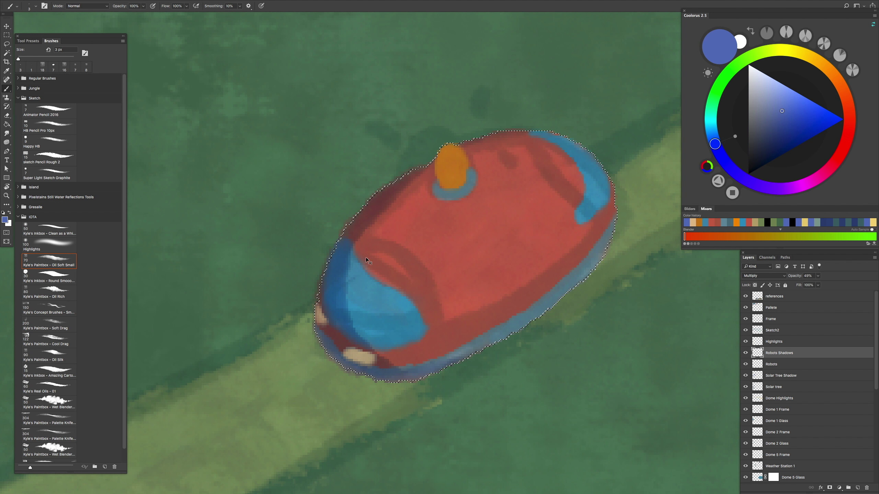
scroll(412, 340, down, 3)
scroll(419, 325, up, 3)
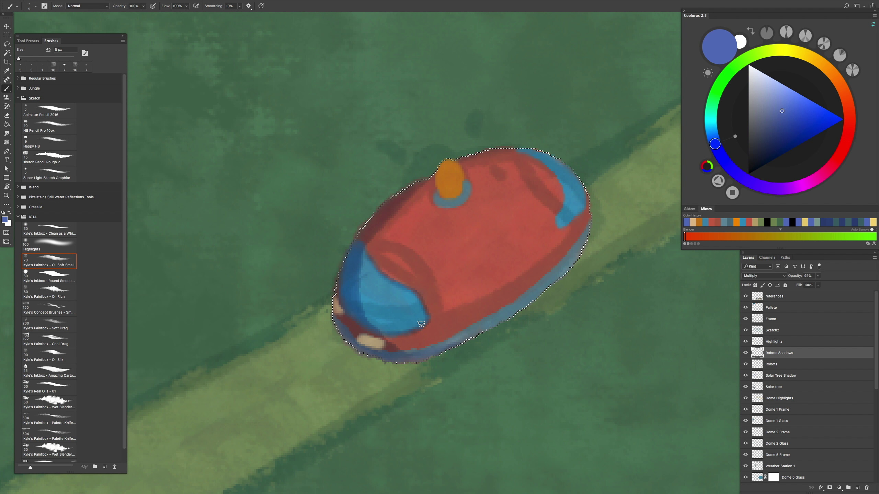
scroll(558, 231, down, 3)
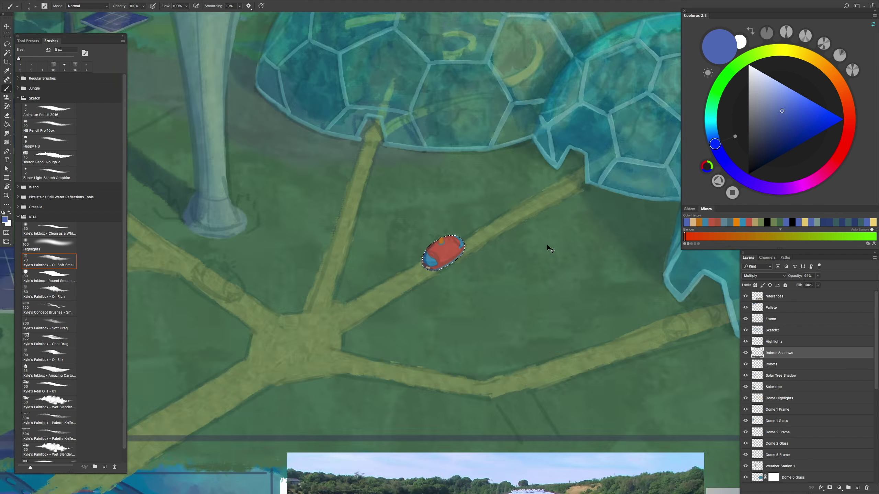
scroll(547, 246, up, 3)
scroll(542, 239, up, 1)
scroll(569, 233, down, 3)
scroll(443, 169, up, 3)
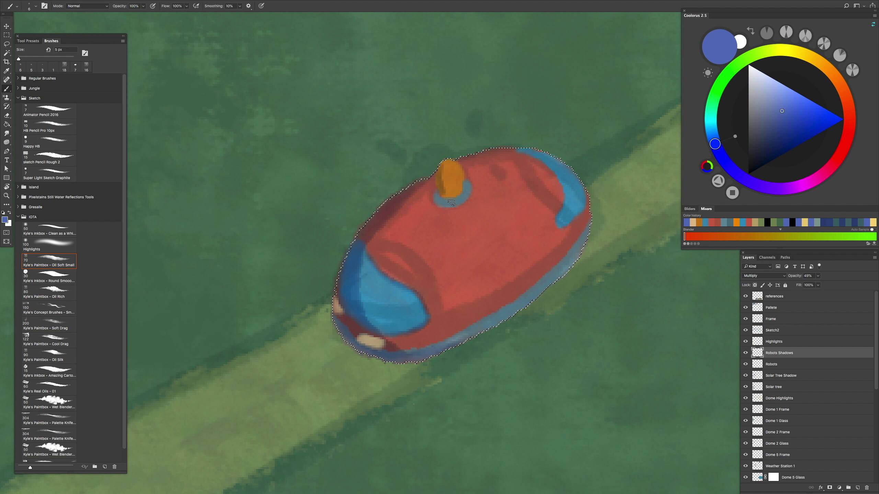
scroll(451, 200, down, 6)
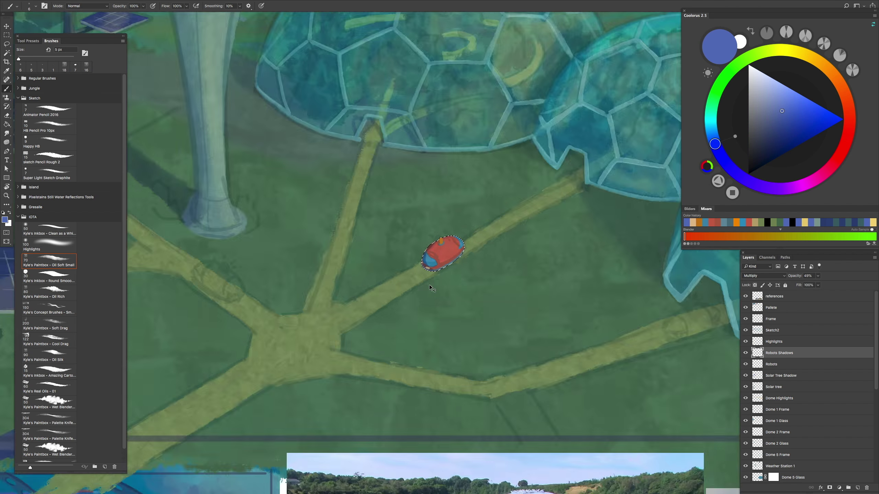
drag(313, 361, 434, 339)
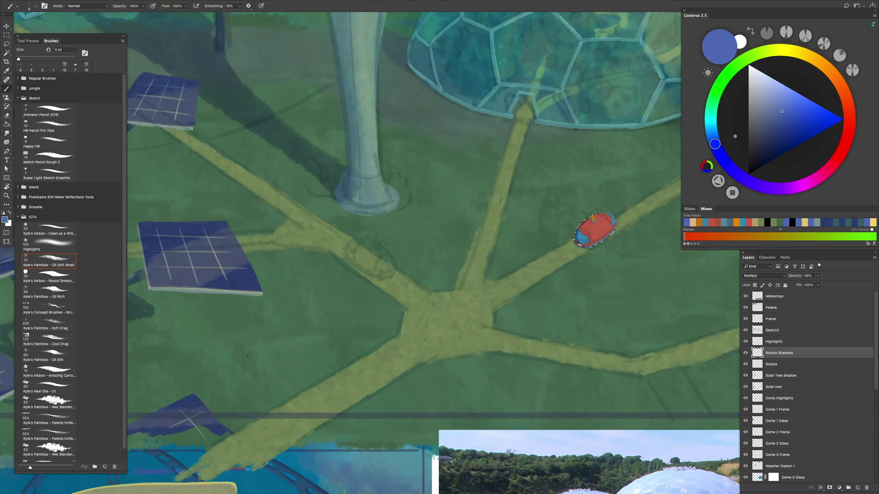
scroll(434, 338, down, 4)
scroll(343, 328, up, 2)
scroll(409, 341, down, 2)
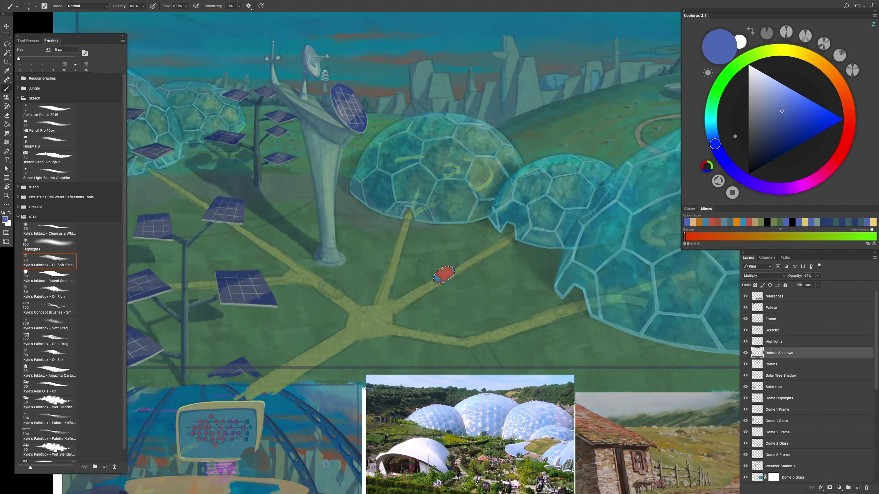
scroll(408, 340, up, 1)
key(l)
scroll(387, 238, down, 3)
scroll(387, 237, up, 3)
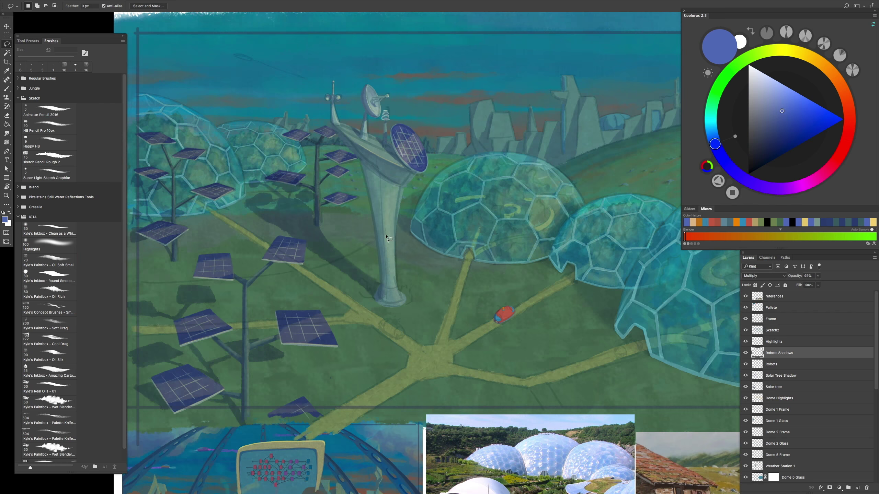
scroll(387, 237, up, 5)
drag(252, 186, 526, 333)
scroll(526, 333, up, 1)
scroll(526, 333, down, 1)
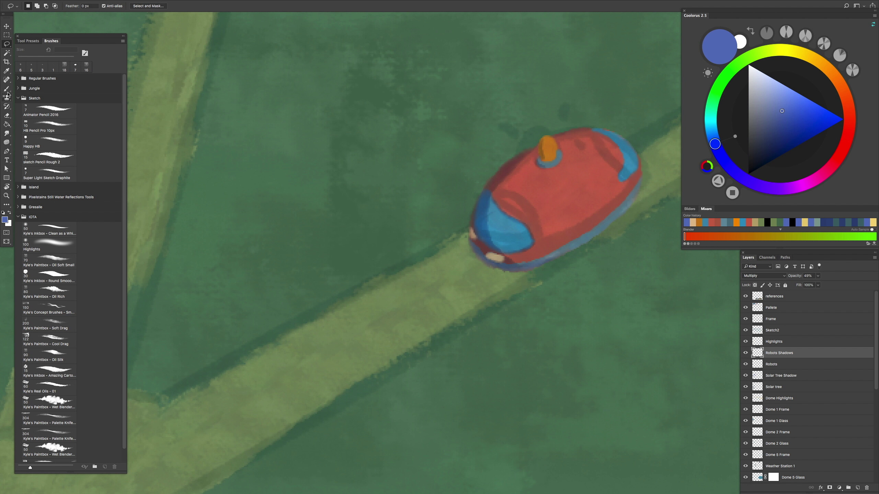
Step: Widen the dark shadow along the red robot's left and top edges with a smaller brush
key(b)
scroll(476, 213, up, 1)
scroll(485, 189, down, 4)
scroll(469, 243, up, 3)
key(bracketright)
key(bracketright)
key(bracketright)
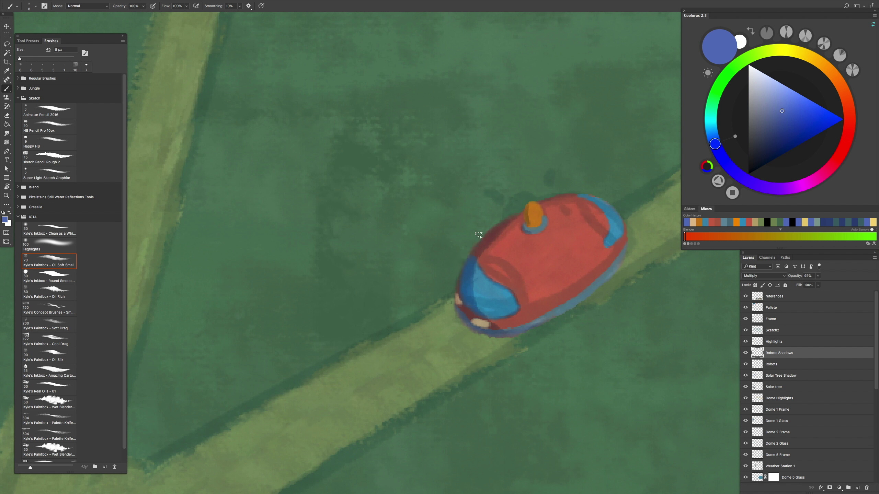
scroll(479, 334, down, 4)
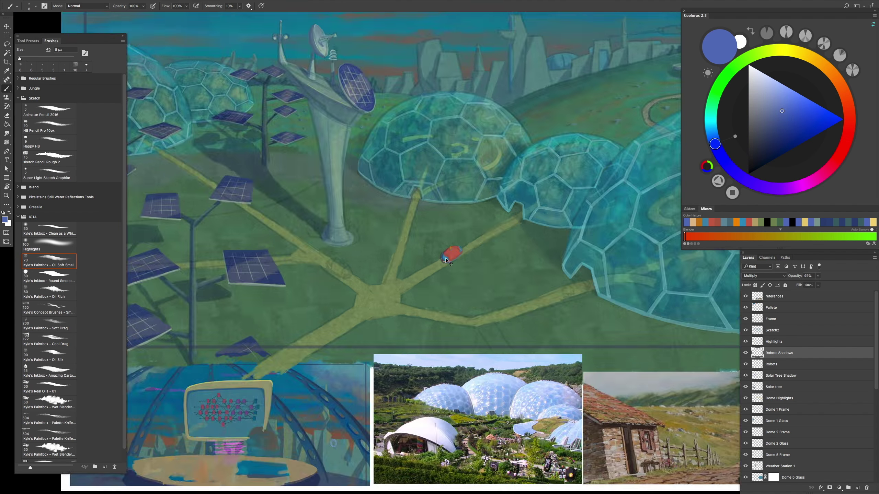
scroll(501, 219, up, 5)
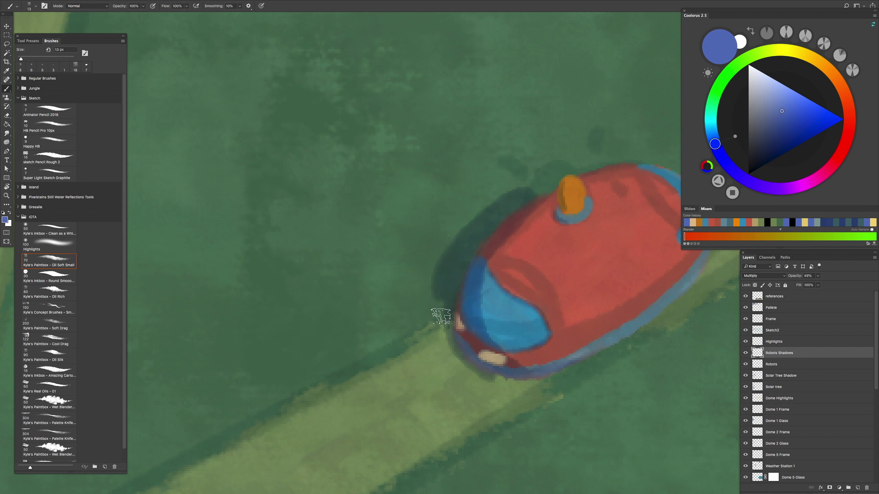
scroll(436, 252, down, 4)
scroll(456, 336, up, 5)
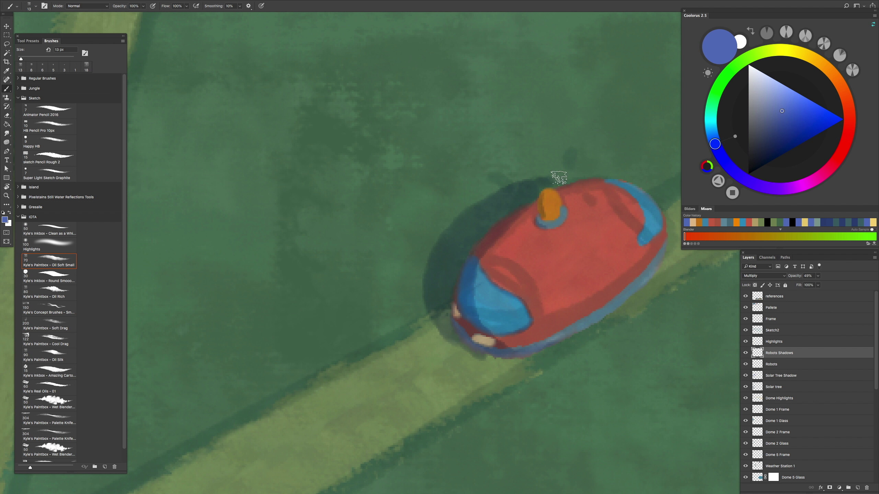
key(bracketleft)
scroll(558, 174, down, 4)
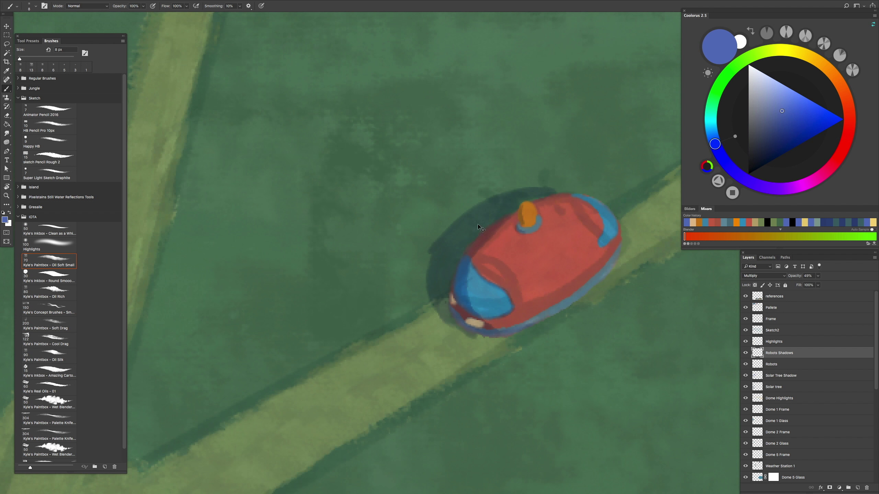
scroll(528, 177, up, 5)
drag(528, 177, 549, 168)
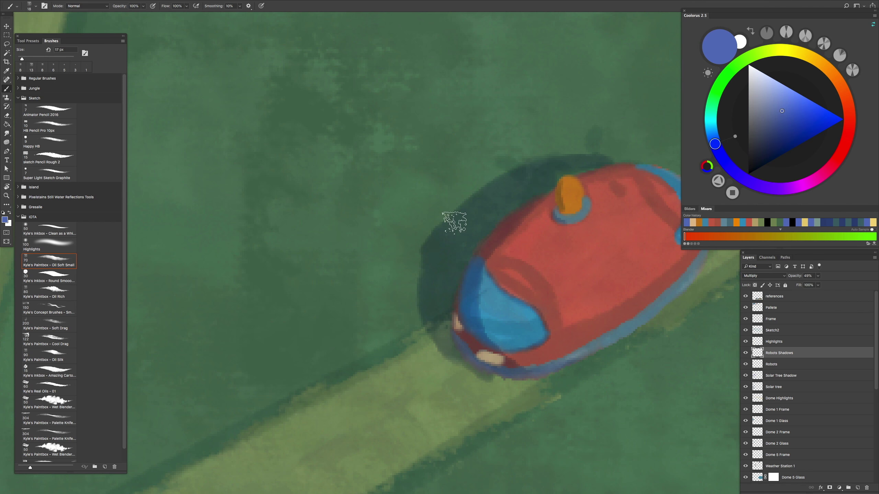
drag(454, 224, 536, 165)
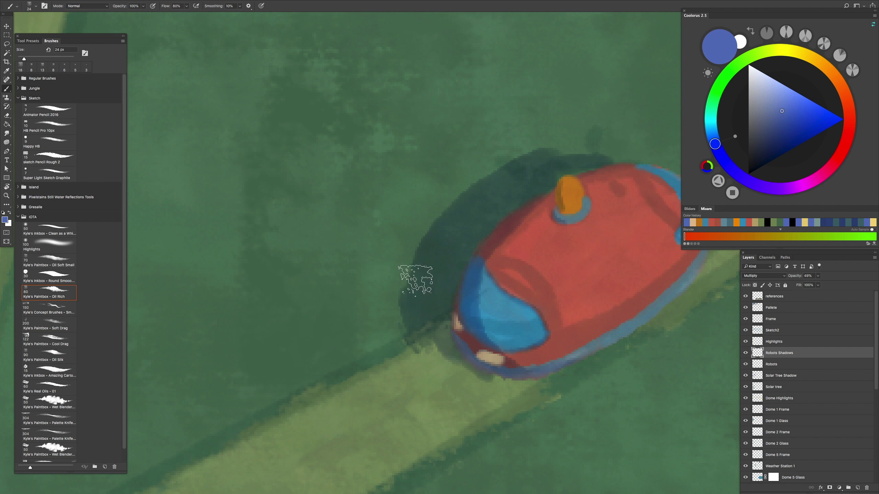
key(h)
drag(463, 361, 739, 317)
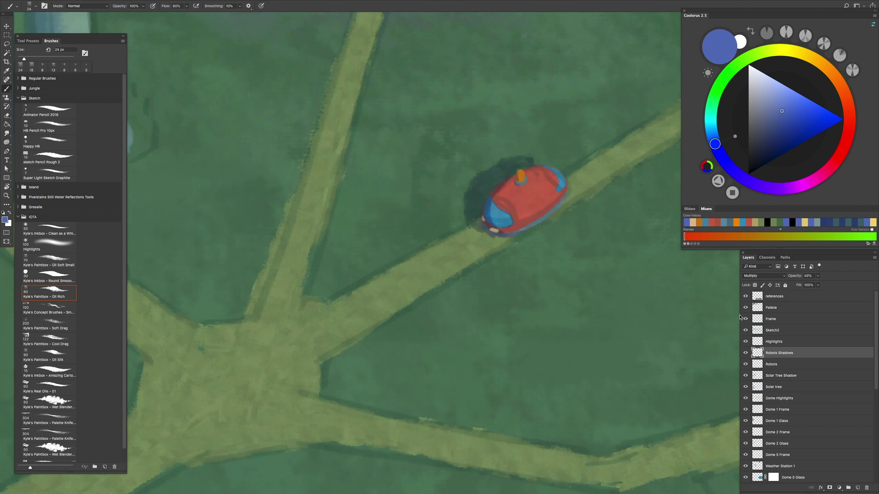
Step: Brush a soft warm yellow highlight onto the robot's roof on the Highlights layer
click(774, 341)
key(h)
drag(449, 242, 481, 337)
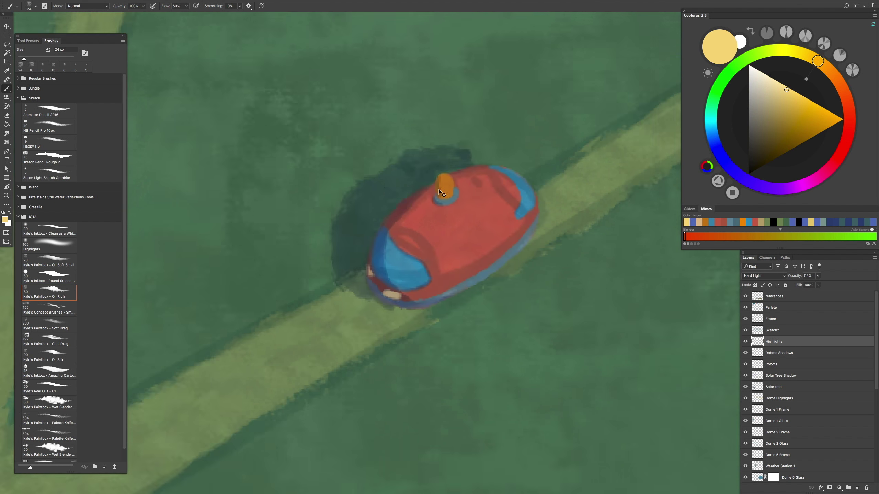
key(ctrl+plus)
key(bracketleft)
key(bracketleft)
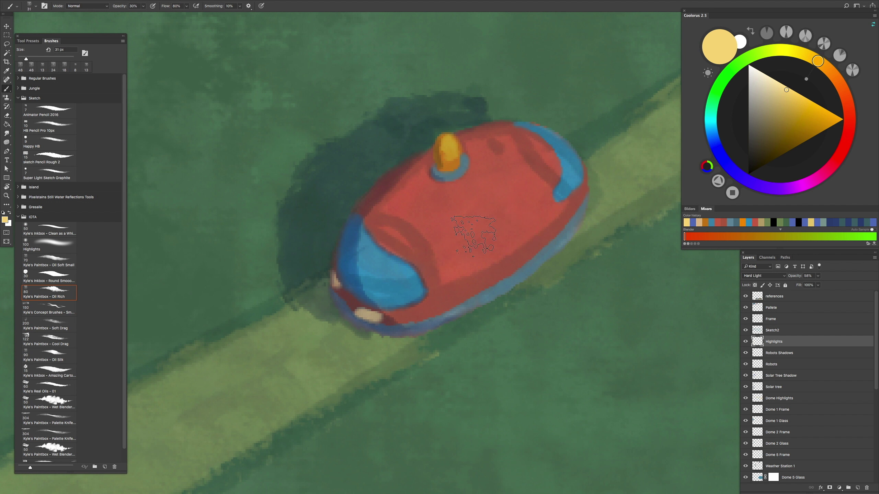
scroll(442, 260, down, 2)
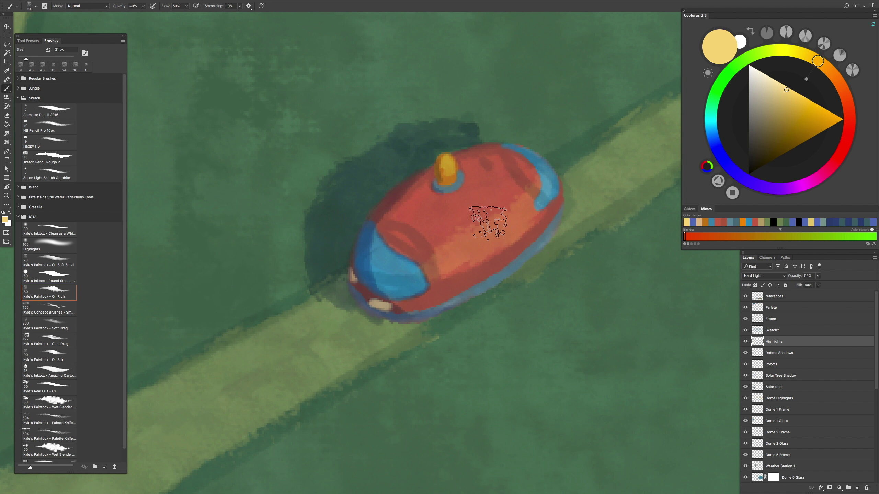
key(h)
drag(391, 284, 434, 249)
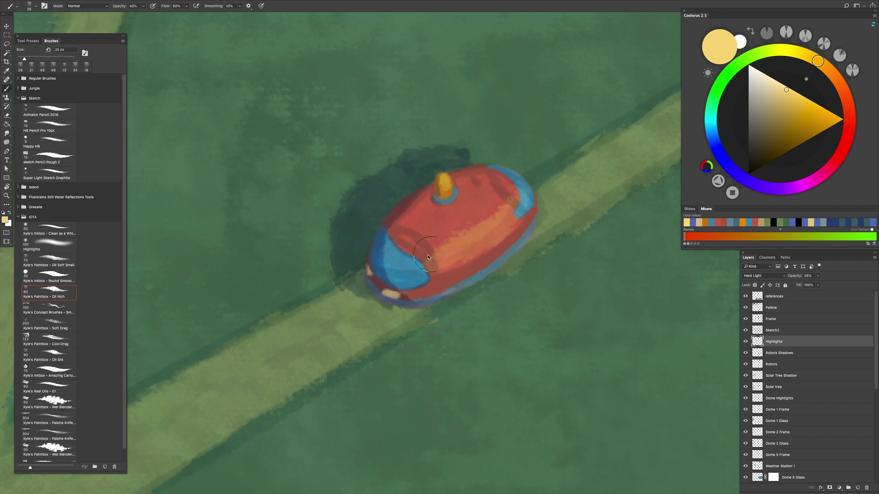
key(h)
mouse_move(516, 185)
mouse_down()
mouse_move(439, 346)
mouse_move(443, 334)
mouse_up()
Step: Sample the crimson from the flying car near the IOTA tower
key(h)
scroll(443, 333, up, 5)
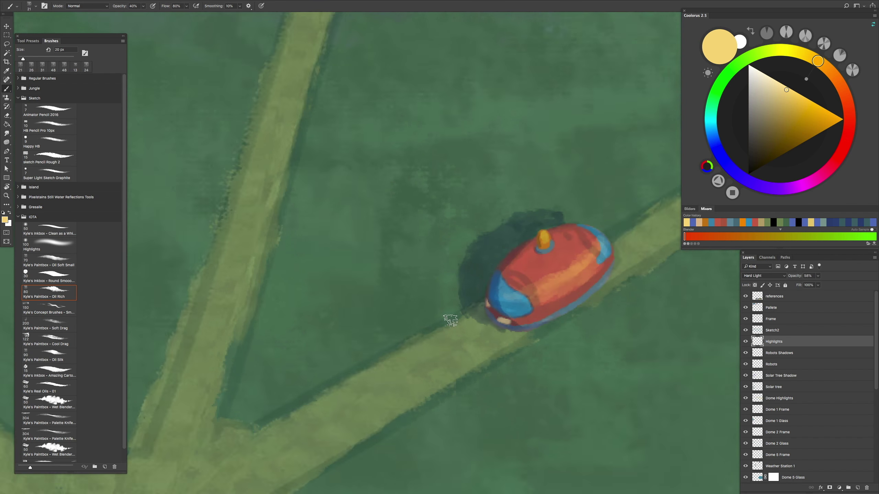
scroll(451, 326, down, 3)
key(h)
mouse_move(450, 326)
mouse_down()
mouse_move(398, 225)
mouse_move(383, 245)
mouse_up()
scroll(377, 279, up, 3)
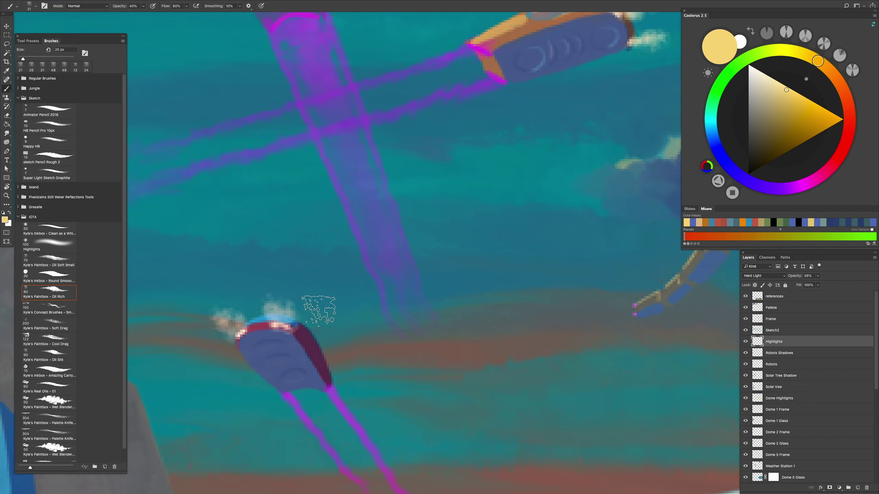
alt+click(429, 275)
key(h)
mouse_move(325, 272)
mouse_down()
mouse_move(305, 243)
mouse_move(261, 221)
mouse_up()
scroll(401, 287, down, 3)
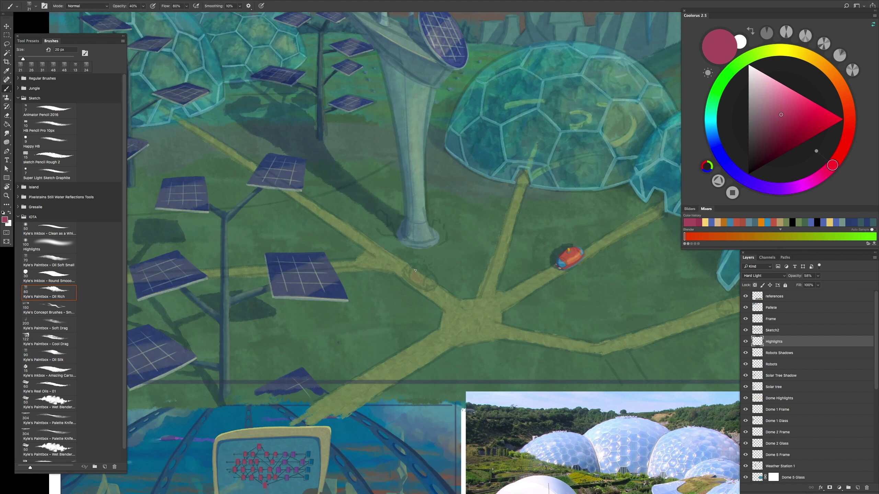
Step: On the Robots layer, pick a lighter pink and a palette blue for dabs beside the left solar tree
click(772, 364)
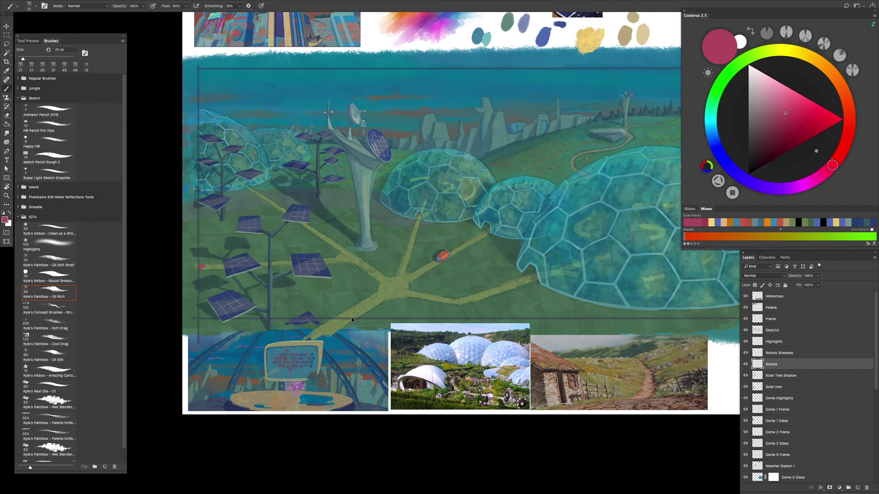
alt+click(202, 266)
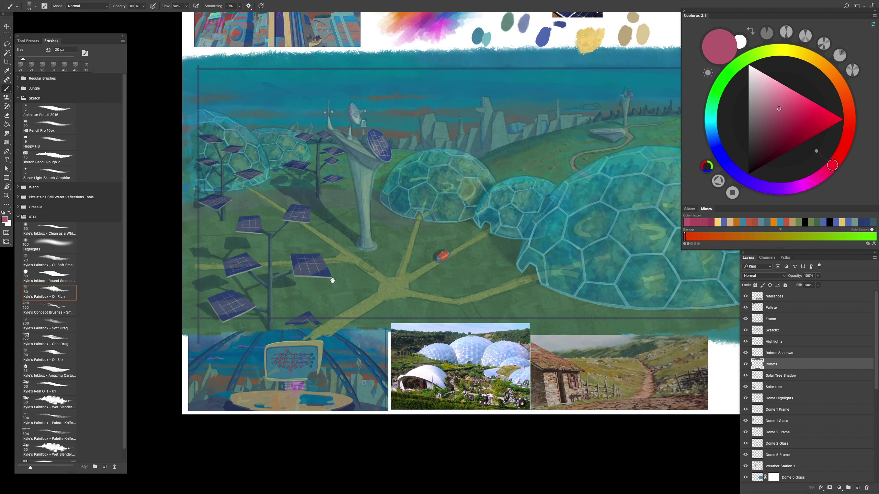
scroll(457, 266, up, 3)
scroll(466, 294, down, 5)
scroll(428, 263, up, 5)
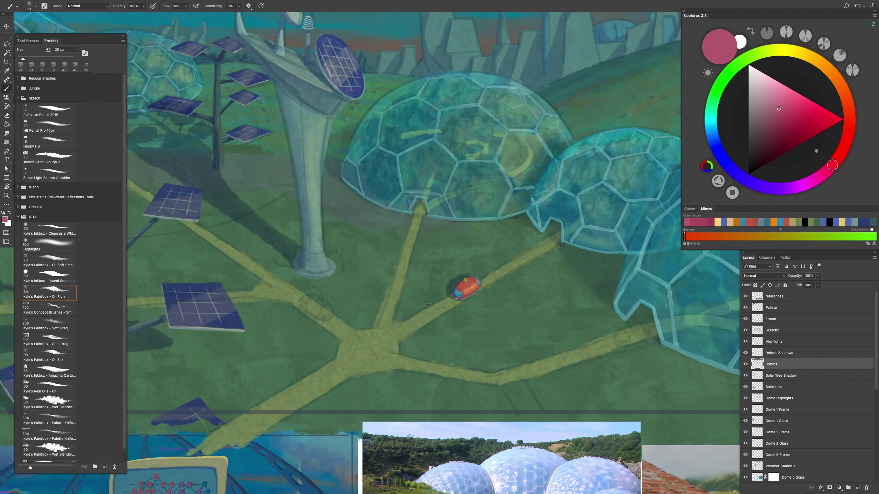
scroll(429, 270, down, 4)
scroll(430, 272, down, 3)
scroll(429, 243, up, 5)
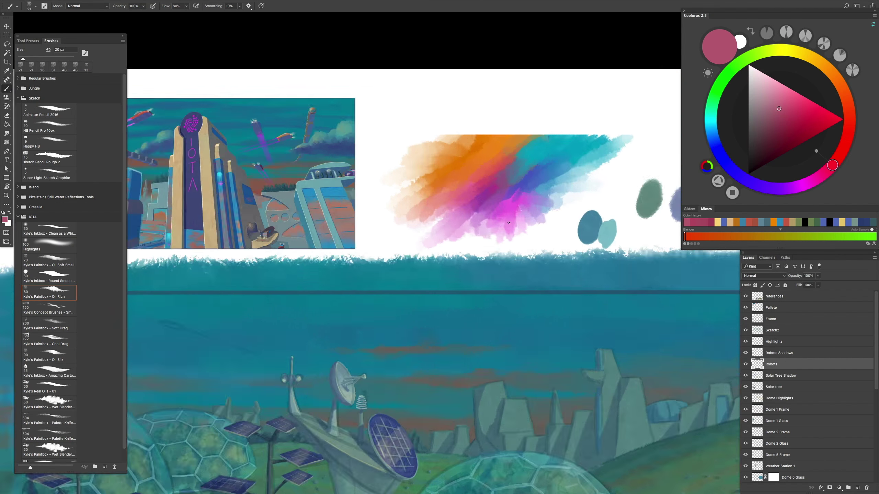
scroll(554, 173, up, 2)
alt+click(661, 212)
scroll(412, 252, up, 4)
Step: Mix a blue-violet purple by dabbing blue and purple paint onto the path
scroll(412, 252, up, 2)
drag(409, 242, 385, 297)
scroll(432, 259, down, 5)
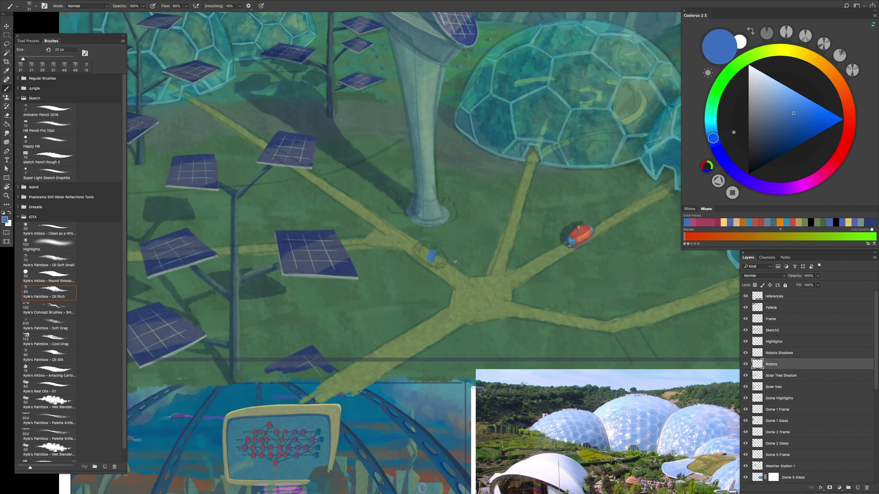
scroll(456, 262, up, 5)
drag(723, 143, 796, 187)
mouse_move(395, 244)
mouse_down()
mouse_move(389, 273)
mouse_move(384, 243)
mouse_up()
scroll(391, 260, down, 5)
scroll(450, 173, up, 4)
scroll(454, 179, up, 2)
scroll(455, 179, down, 5)
scroll(442, 304, up, 5)
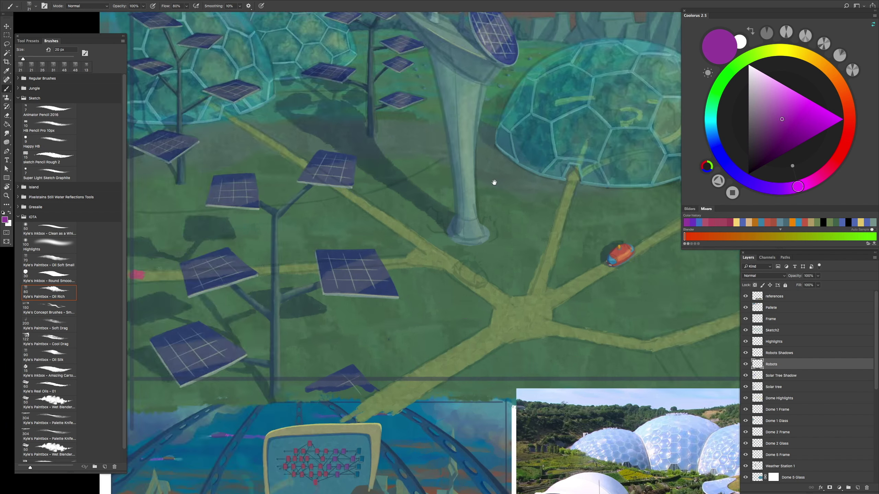
scroll(443, 305, down, 5)
alt+click(422, 284)
scroll(444, 311, up, 5)
scroll(468, 301, up, 5)
Step: Outline the second robot's oval body in purple on the path and fill it solid
drag(528, 192, 472, 277)
key(ctrl+z)
mouse_move(450, 206)
mouse_down()
mouse_move(524, 299)
mouse_move(629, 288)
mouse_up()
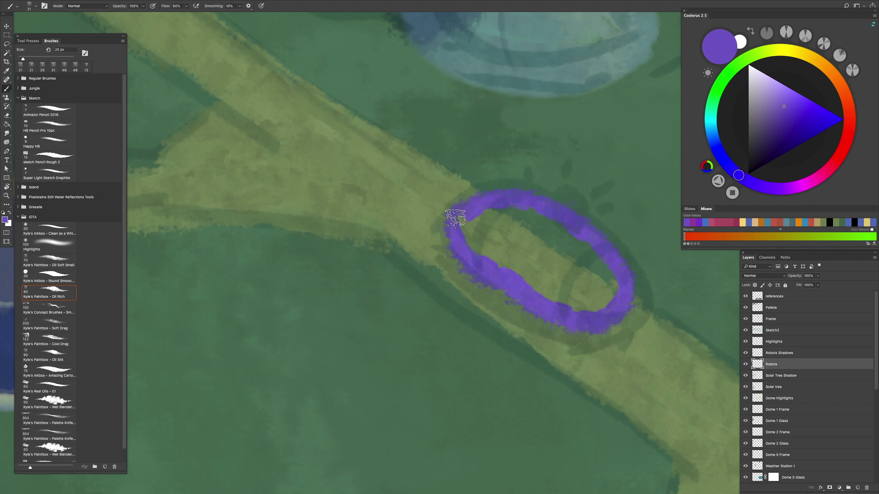
mouse_move(505, 193)
mouse_down()
mouse_move(461, 205)
mouse_move(450, 222)
mouse_move(510, 301)
mouse_up()
mouse_move(551, 331)
mouse_down()
mouse_move(640, 312)
mouse_move(620, 247)
mouse_up()
mouse_move(483, 240)
mouse_down()
mouse_move(526, 219)
mouse_move(548, 305)
mouse_move(637, 315)
mouse_up()
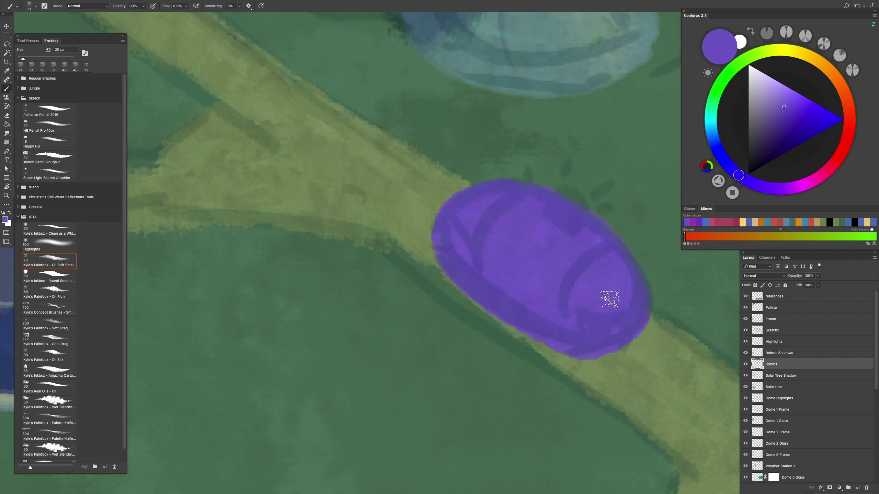
Step: Sample the red robot's window blue and paint a windscreen and rear window on the purple robot
key(h)
drag(535, 330, 498, 233)
alt+click(671, 266)
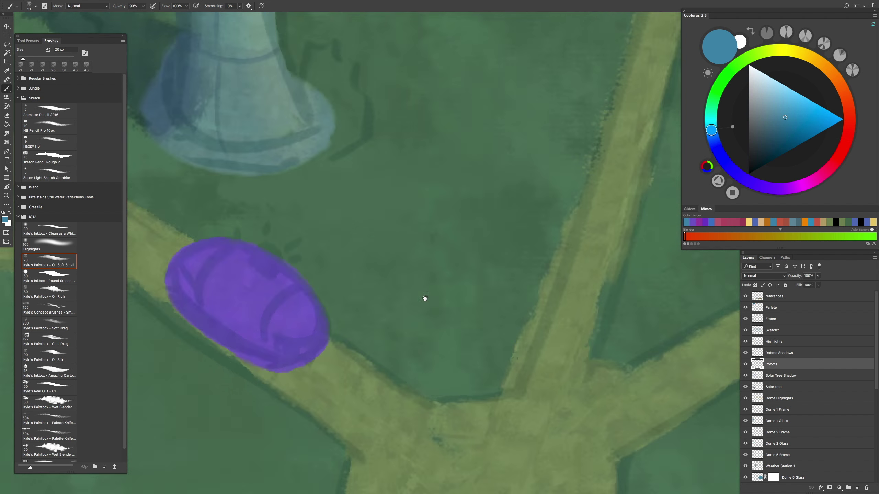
scroll(426, 299, up, 2)
mouse_move(380, 312)
mouse_down()
mouse_move(412, 284)
mouse_move(432, 314)
mouse_move(450, 314)
mouse_move(436, 291)
mouse_move(446, 277)
mouse_up()
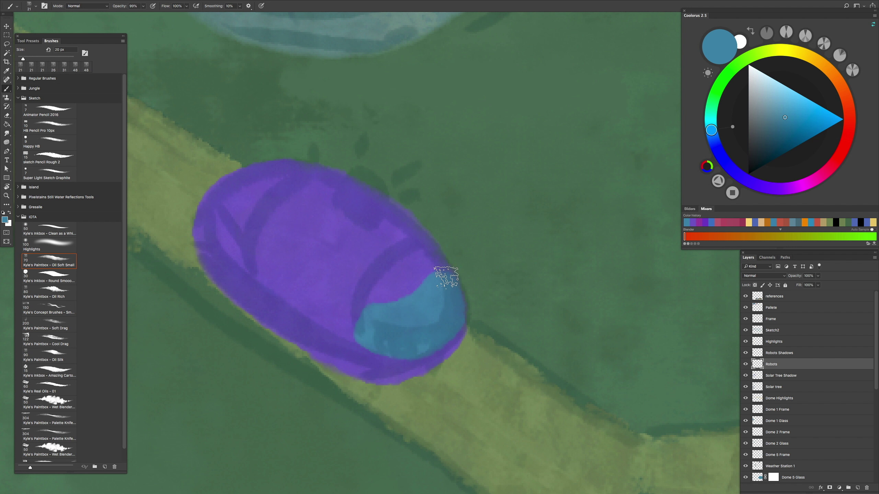
drag(229, 190, 222, 238)
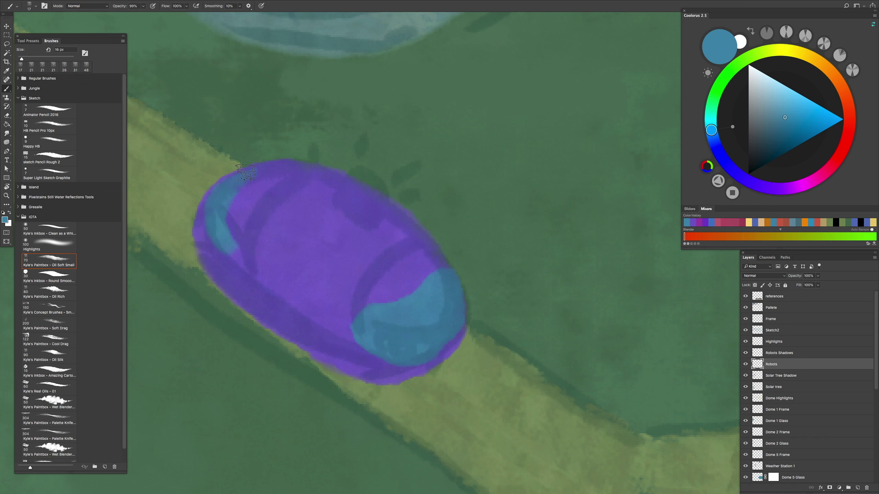
alt+click(266, 177)
alt+click(223, 195)
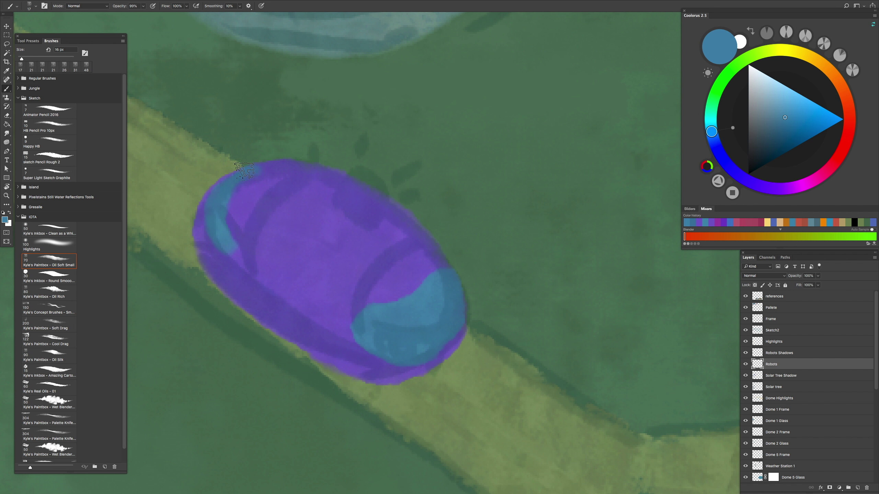
alt+click(256, 197)
scroll(290, 184, down, 6)
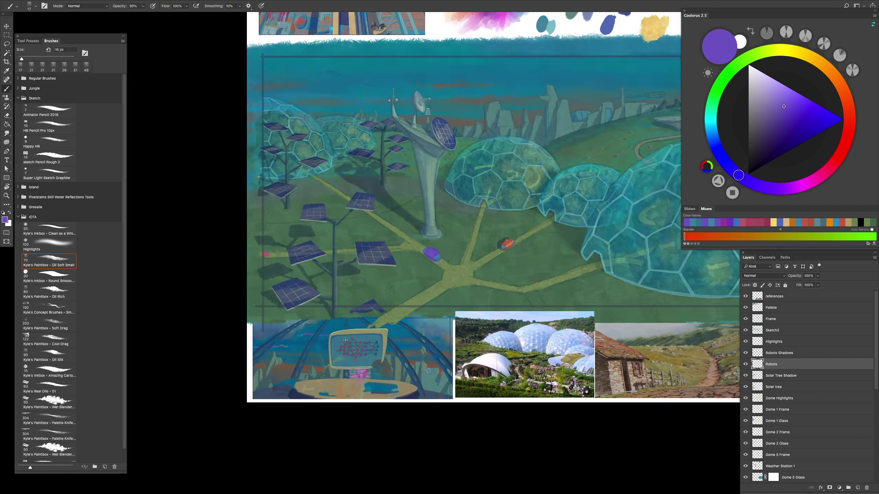
scroll(345, 340, up, 2)
scroll(345, 340, down, 3)
scroll(457, 297, up, 6)
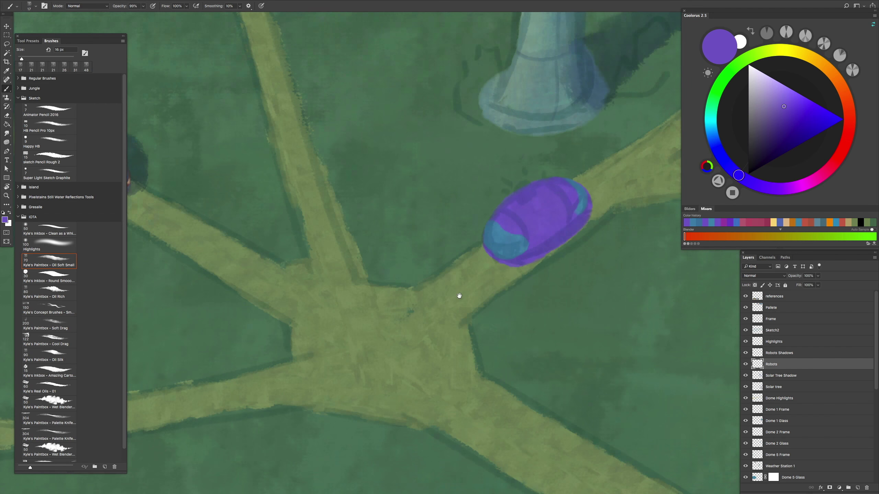
Step: Shrink the purple robot to about 85% with Free Transform
key(l)
key(ctrl+t)
drag(573, 153, 559, 167)
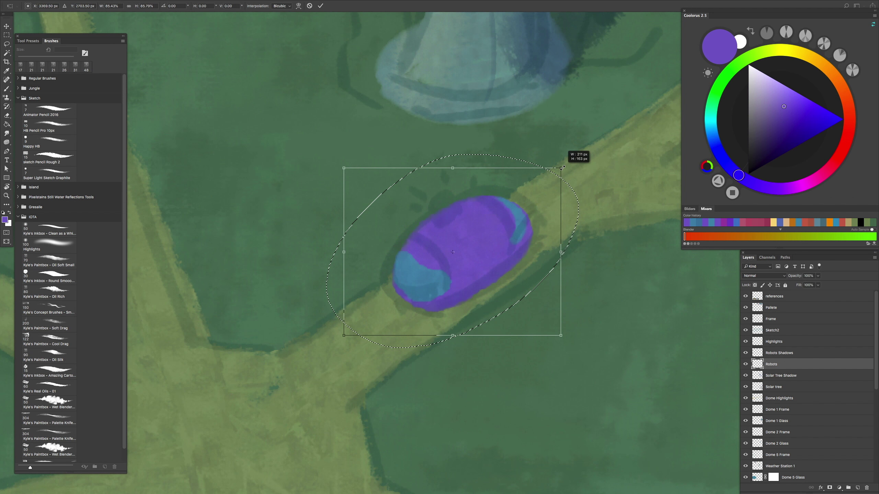
scroll(557, 187, down, 5)
scroll(438, 249, up, 5)
key(Return)
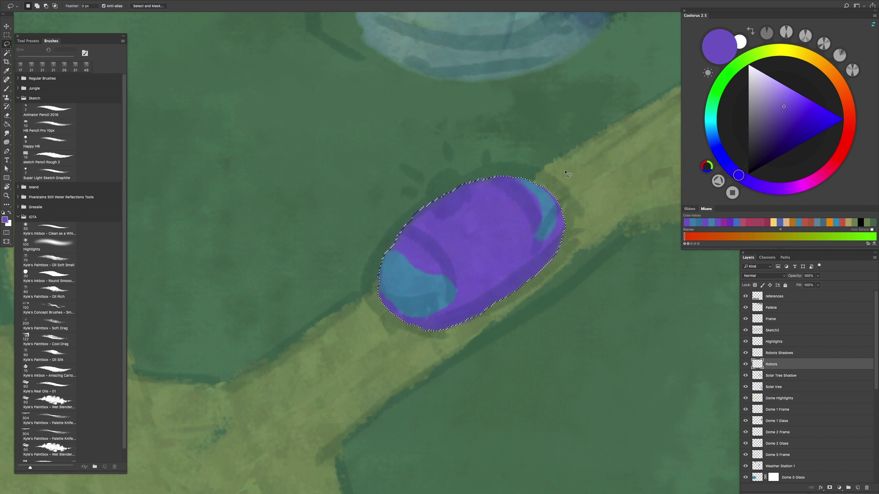
scroll(443, 246, down, 5)
Step: Switch to a smaller brush and resample the robot's steel blue and purple shades
key(b)
scroll(229, 222, up, 4)
alt+click(238, 272)
scroll(240, 230, down, 4)
scroll(360, 315, up, 4)
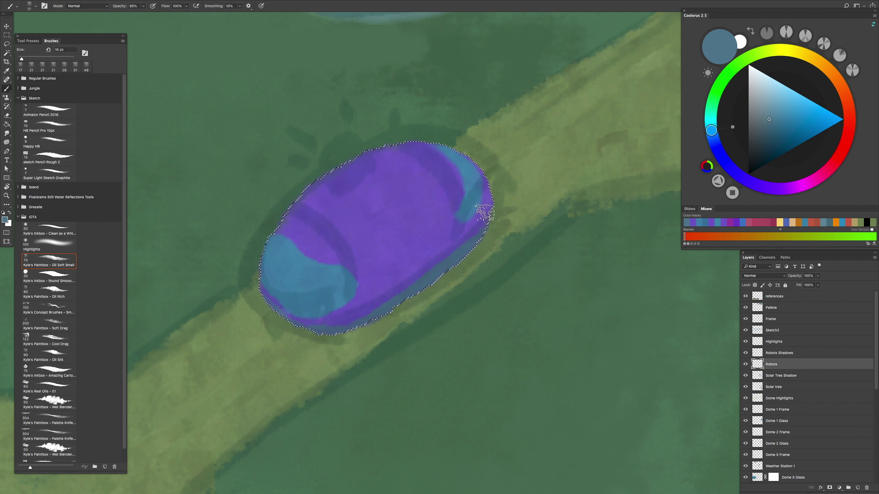
scroll(438, 253, up, 2)
alt+click(438, 253)
key([)
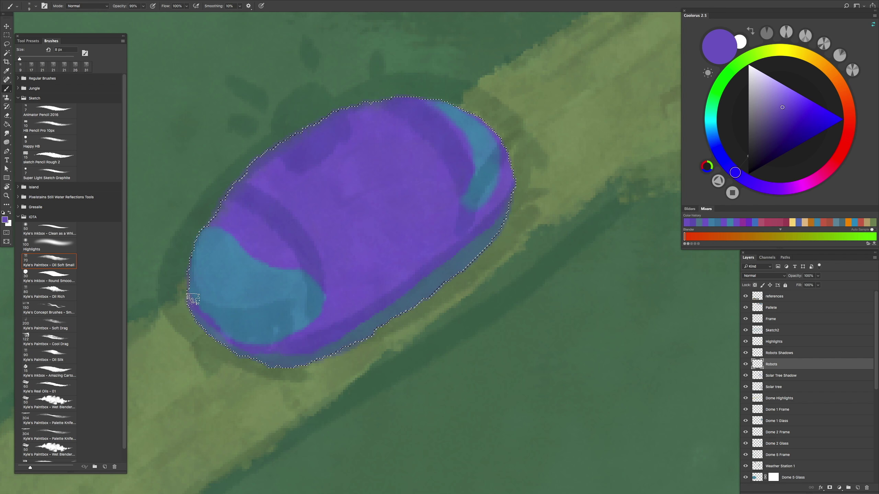
alt+click(451, 191)
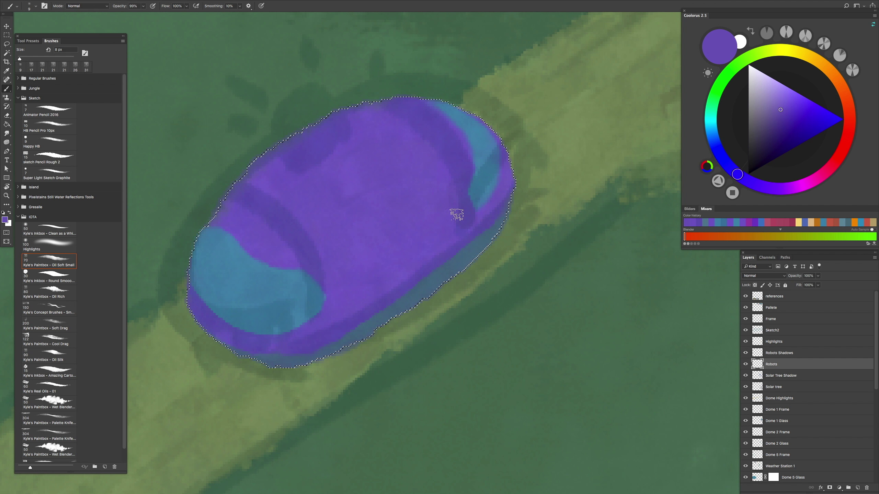
alt+click(333, 262)
scroll(361, 286, down, 3)
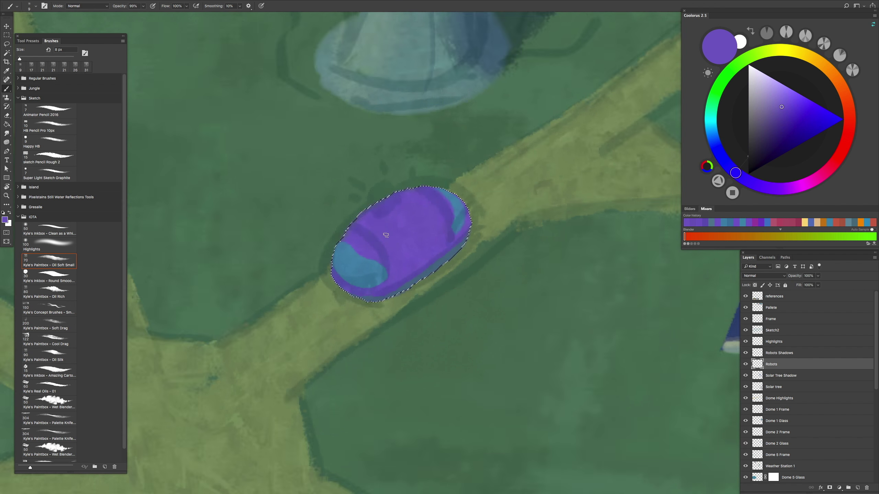
scroll(318, 256, up, 3)
alt+click(278, 239)
scroll(312, 256, down, 3)
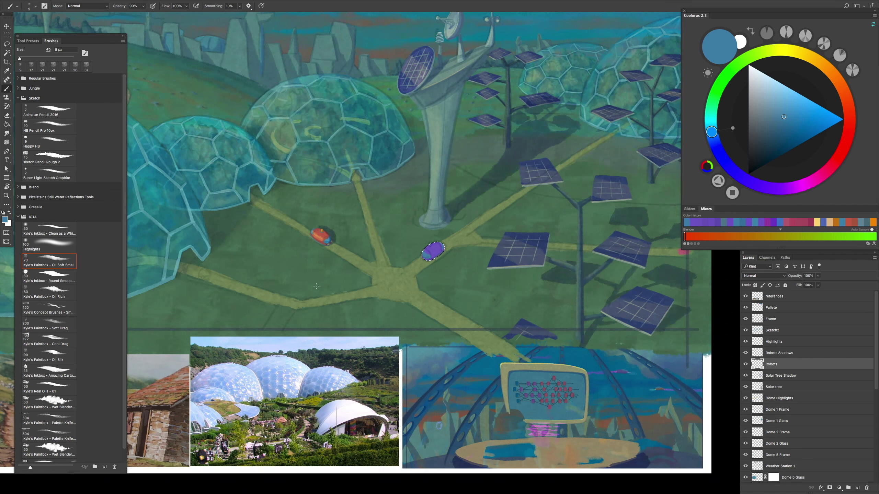
scroll(339, 274, up, 3)
scroll(338, 274, down, 3)
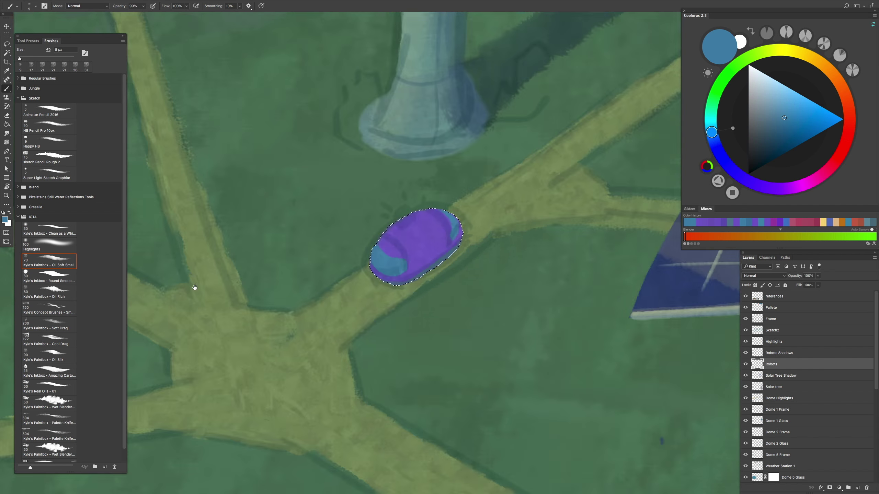
scroll(272, 231, up, 3)
Step: Sample orange from the red robot and paint a knob atop the purple robot
alt+click(253, 191)
scroll(253, 192, down, 3)
scroll(348, 214, up, 4)
key(l)
key(b)
drag(334, 217, 331, 190)
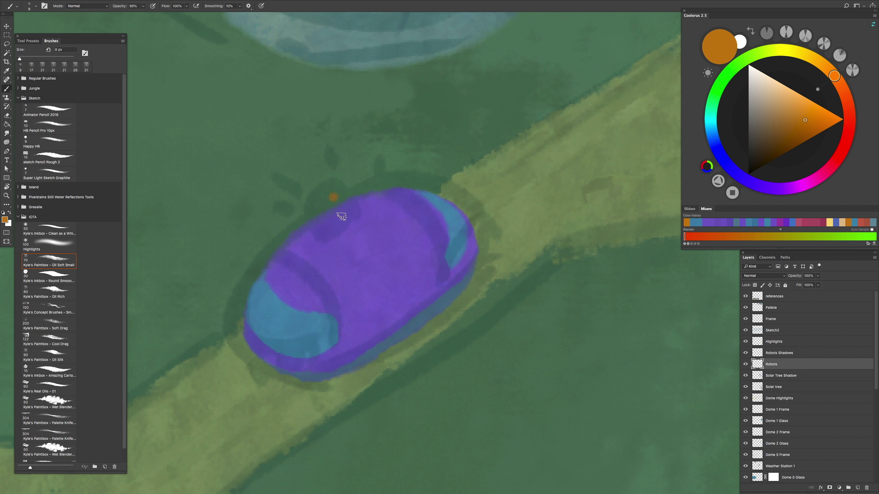
Step: Sample blue-grey and the road's tan for wheel spots, then move to the Robots Shadows layer
key(ctrl+plus)
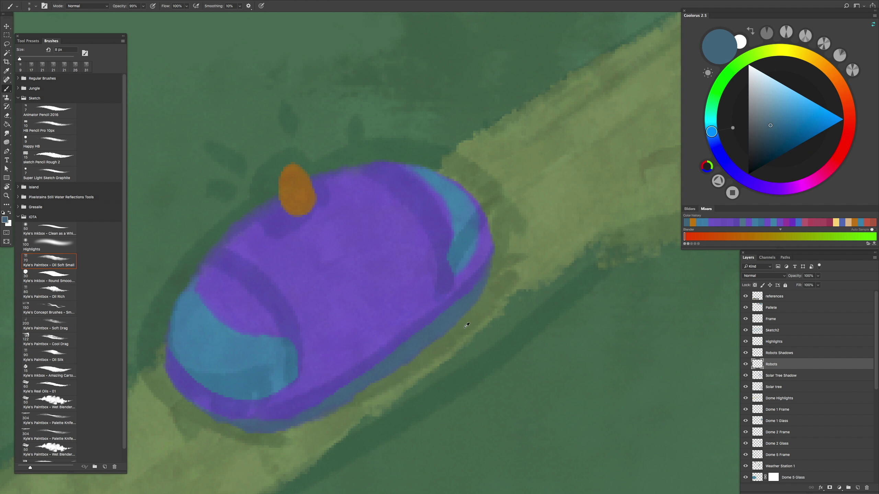
alt+click(335, 230)
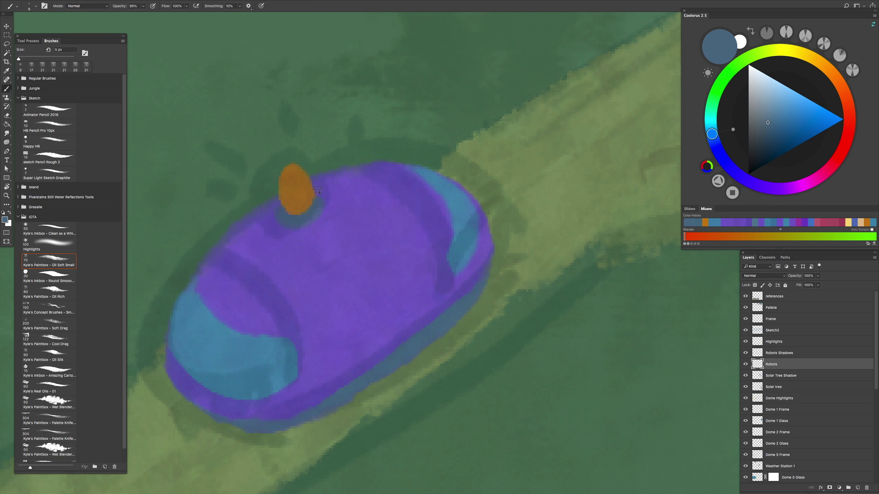
key(ctrl+minus)
key(ctrl+minus)
key(ctrl+minus)
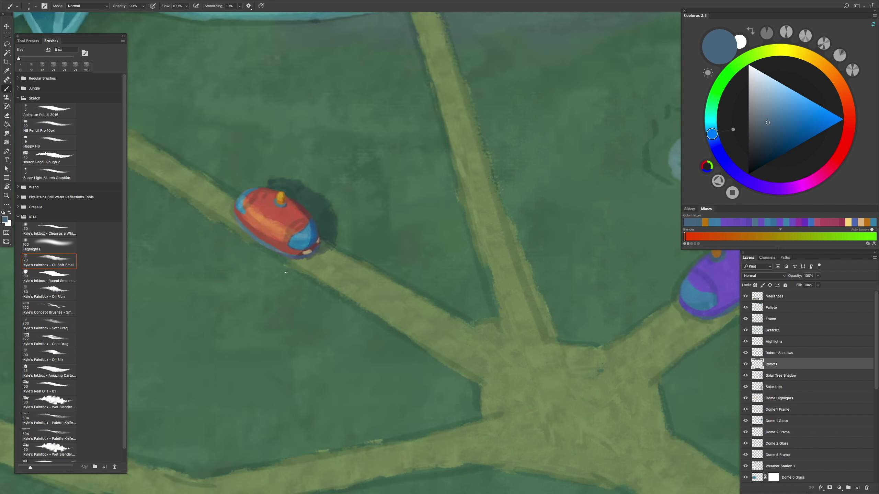
alt+click(286, 273)
scroll(489, 275, up, 5)
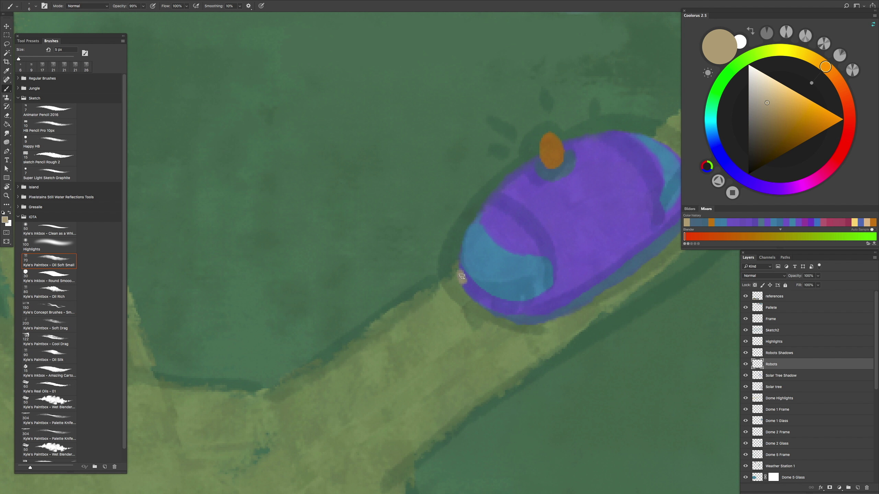
scroll(519, 325, down, 10)
key(alt+bracketright)
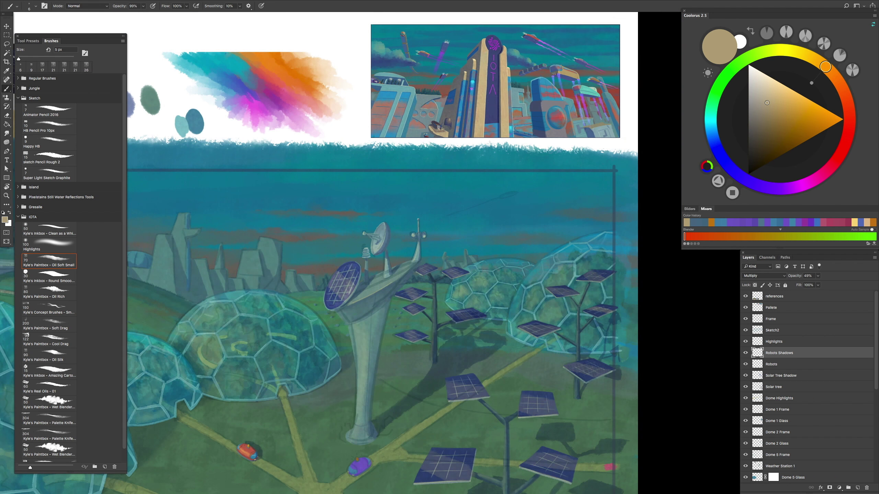
Step: Pick palette blue, flip the view horizontally, and shade the robot's left edge
scroll(344, 165, up, 5)
alt+click(344, 165)
scroll(345, 165, down, 5)
scroll(399, 216, up, 6)
scroll(278, 416, down, 4)
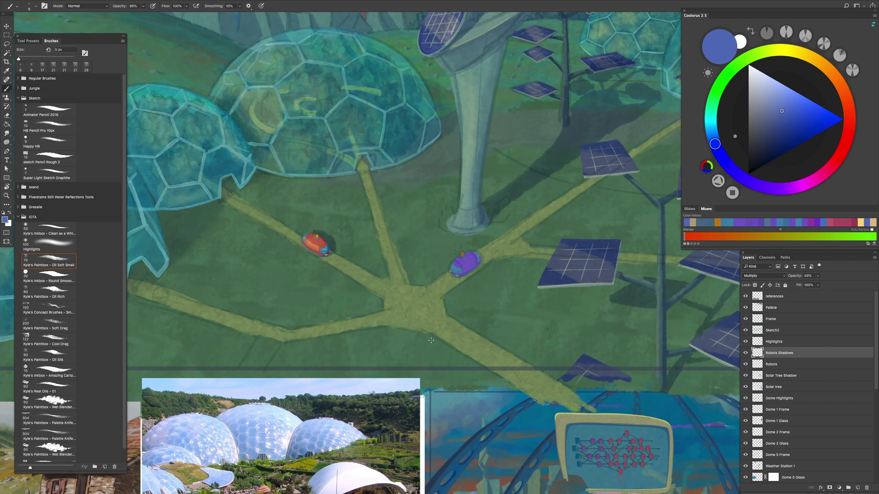
key(h)
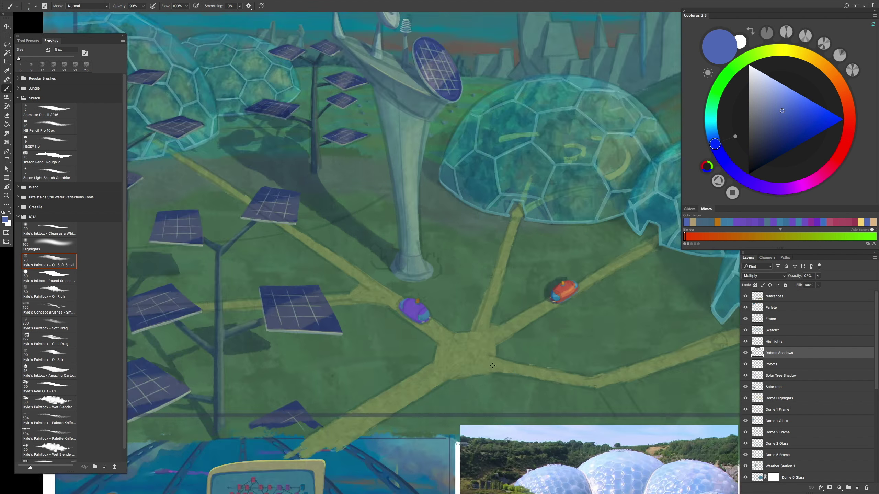
scroll(491, 363, up, 5)
scroll(389, 271, up, 3)
drag(411, 217, 391, 274)
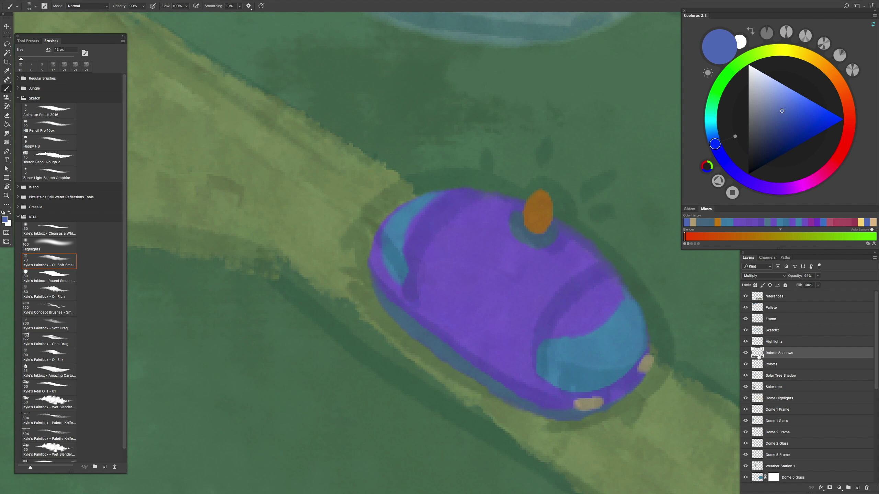
mouse_move(428, 221)
mouse_down()
mouse_move(402, 196)
mouse_move(373, 255)
mouse_up()
Step: Darken the robot's left edge with the 20 px soft oil brush at full opacity
click(49, 261)
drag(401, 215, 384, 305)
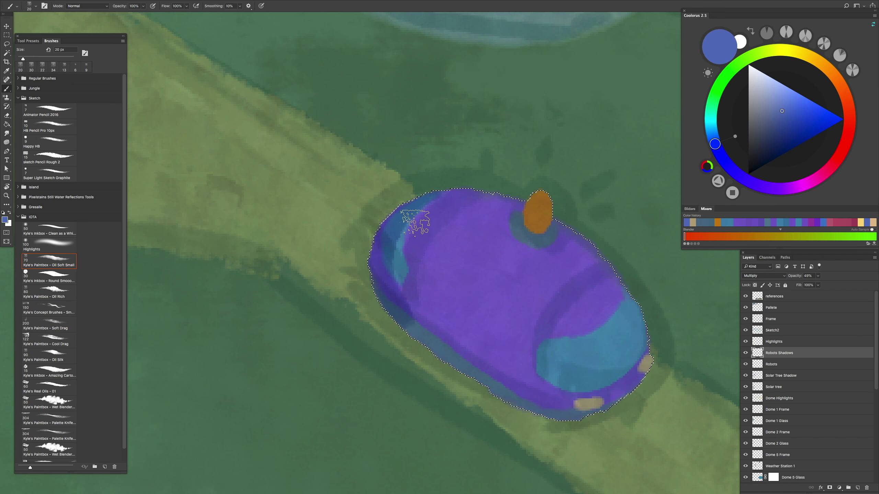
mouse_move(398, 243)
mouse_down()
mouse_move(449, 353)
mouse_move(547, 411)
mouse_up()
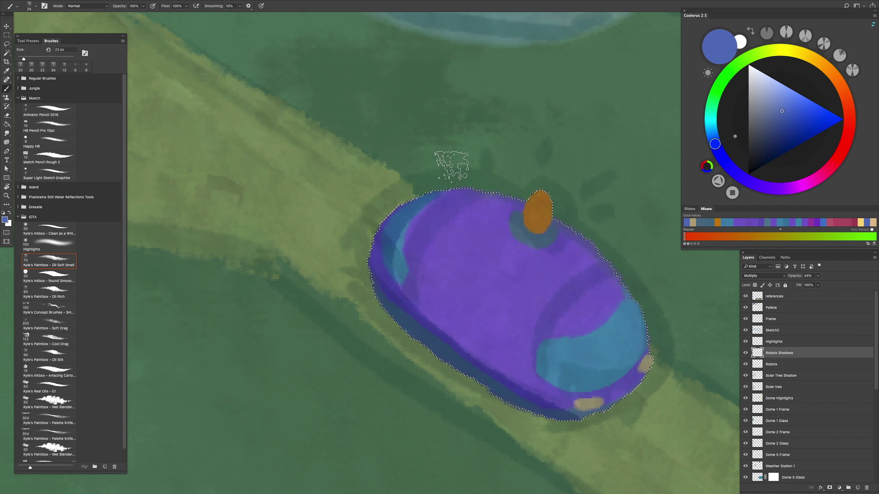
scroll(466, 402, down, 5)
scroll(420, 324, up, 4)
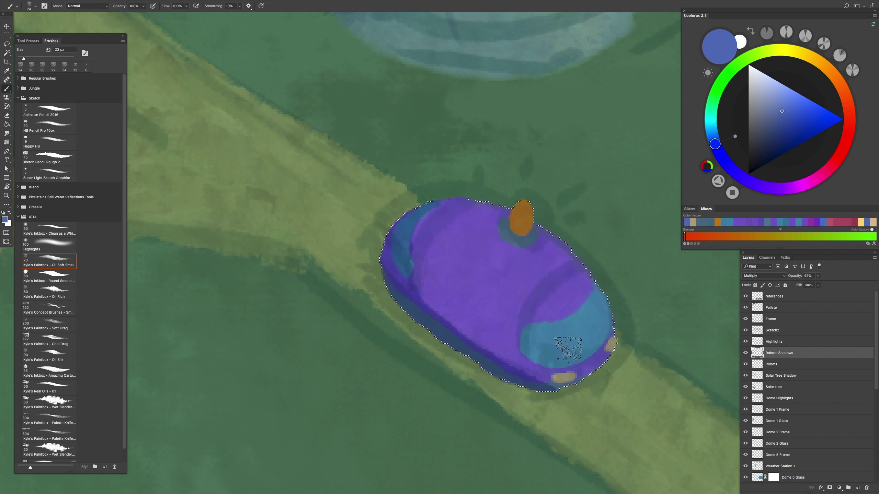
Step: Rotate the canvas view about 45° and lower the brush opacity to 30%
drag(449, 375, 367, 263)
scroll(366, 262, down, 4)
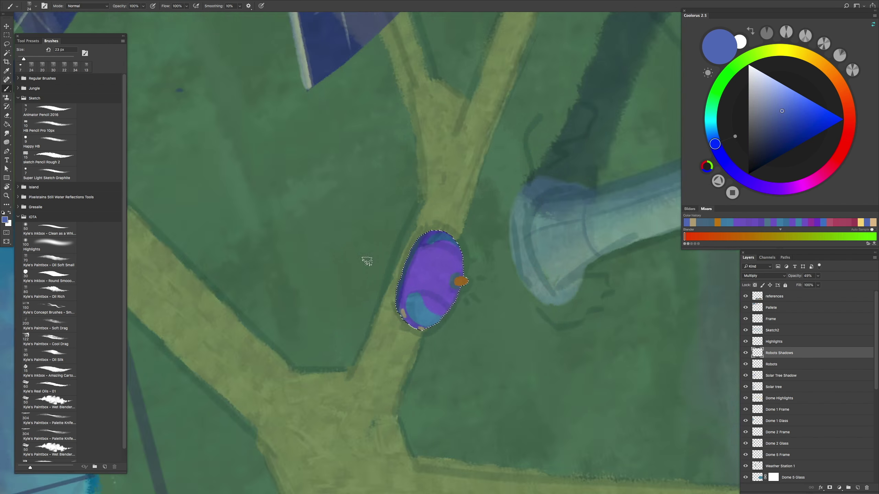
scroll(440, 252, up, 6)
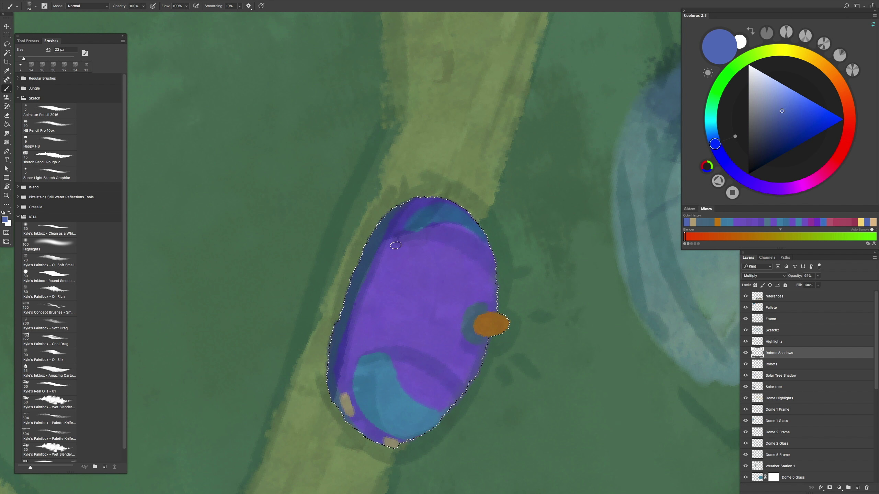
scroll(440, 225, down, 5)
scroll(428, 288, up, 5)
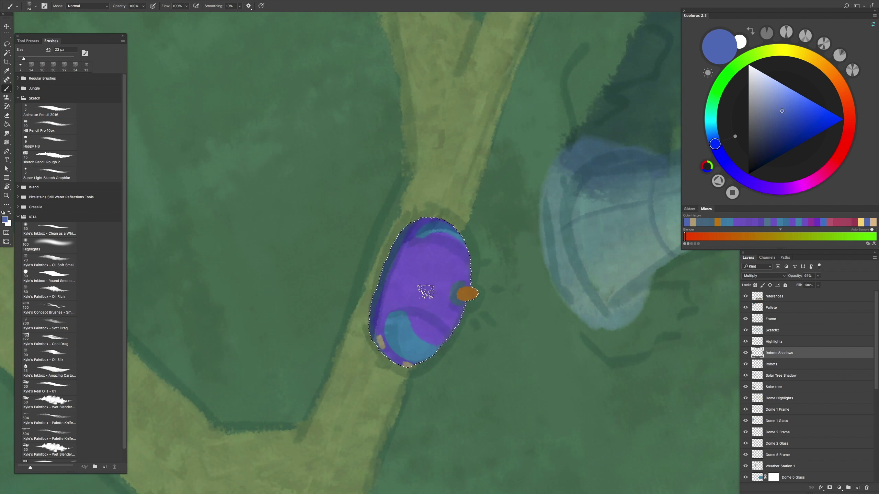
key(3)
scroll(409, 243, down, 5)
scroll(400, 280, up, 5)
scroll(429, 263, down, 5)
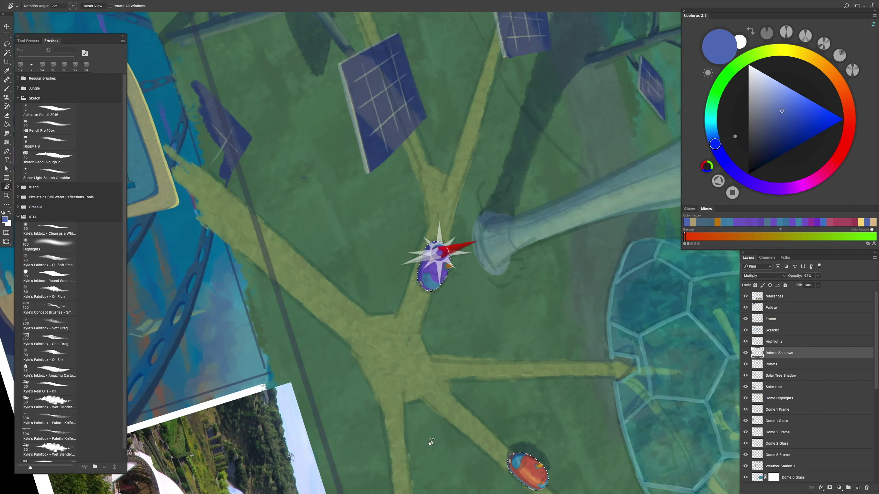
scroll(473, 293, up, 5)
scroll(583, 324, down, 5)
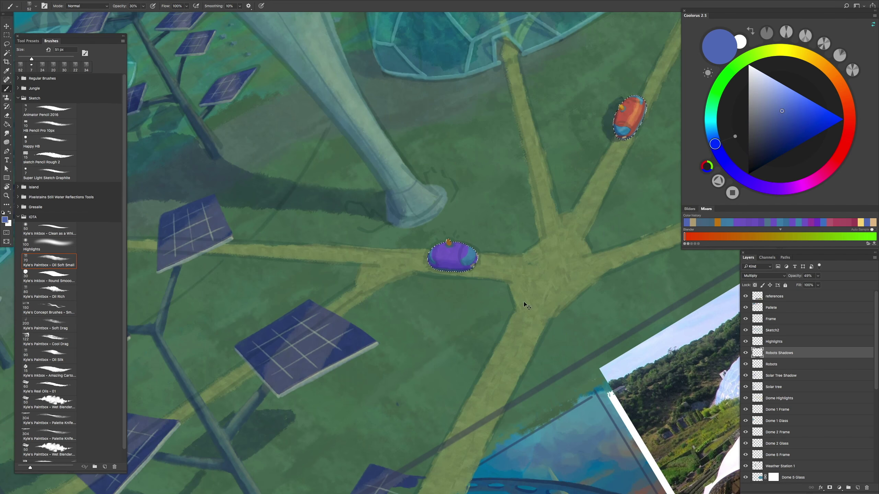
scroll(526, 304, up, 7)
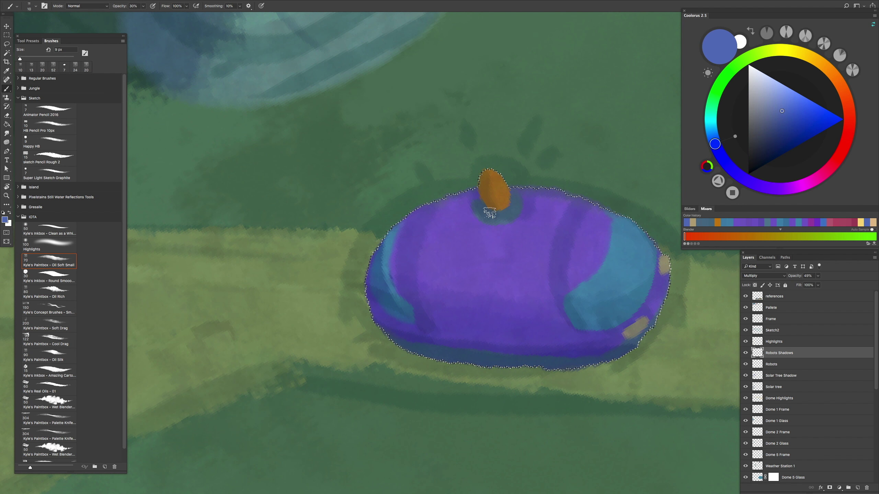
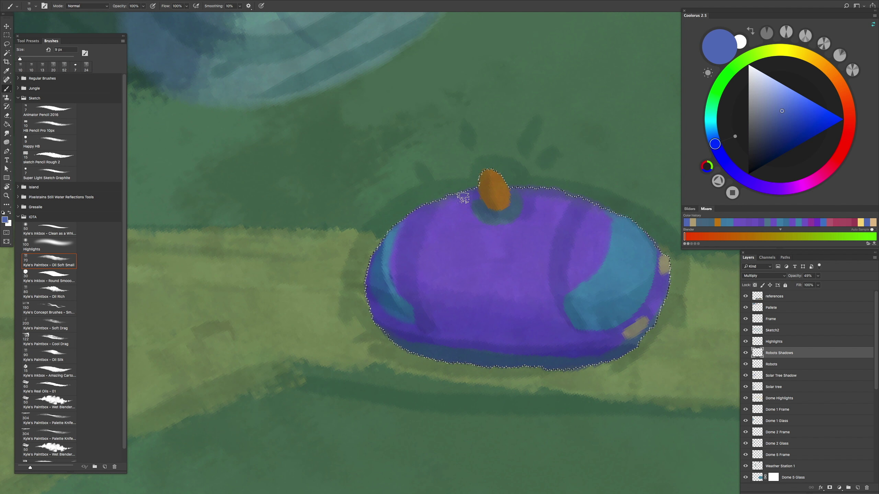
Step: Select the Highlights layer and pick a pale yellow paint colour
scroll(480, 199, down, 5)
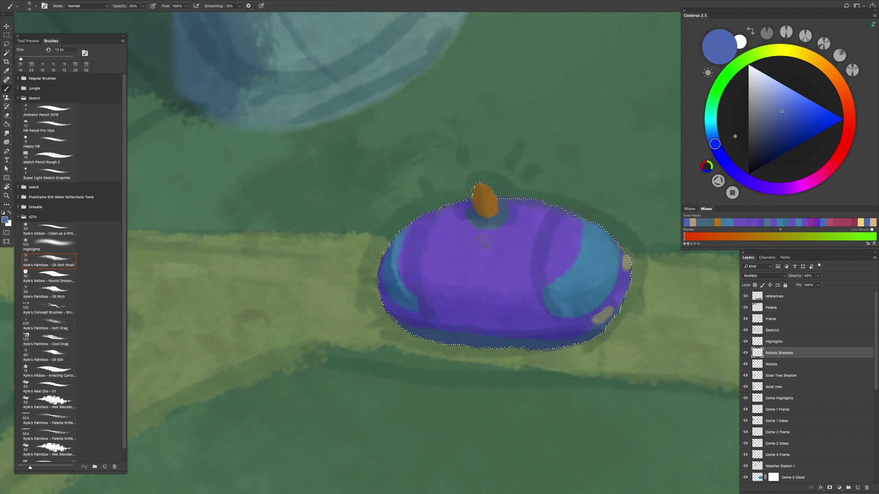
scroll(477, 306, up, 5)
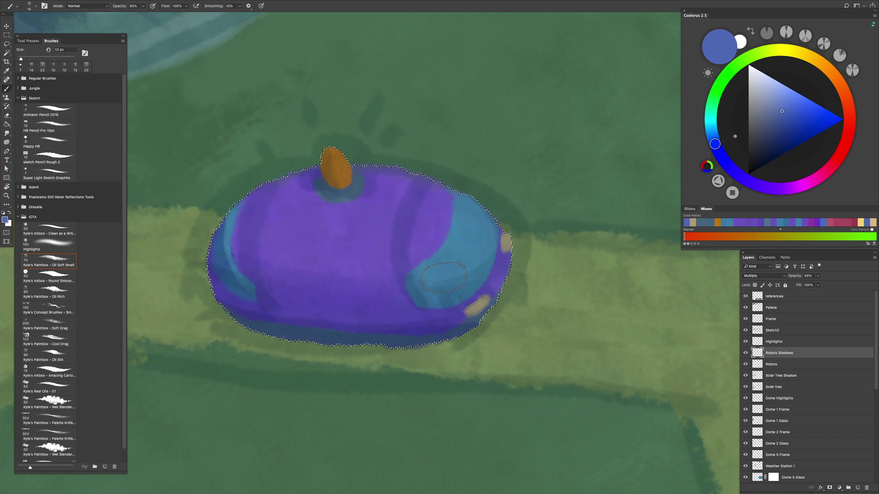
scroll(491, 258, down, 5)
scroll(426, 254, up, 3)
scroll(426, 254, down, 2)
click(778, 341)
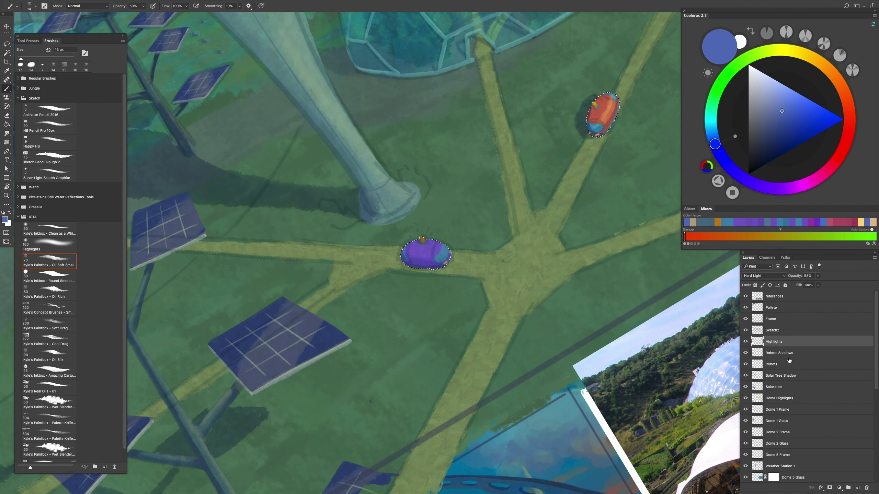
scroll(426, 254, up, 5)
scroll(425, 255, down, 4)
alt+click(432, 36)
Step: Make the brush smaller for detail work and set its opacity to 80%
scroll(559, 341, up, 6)
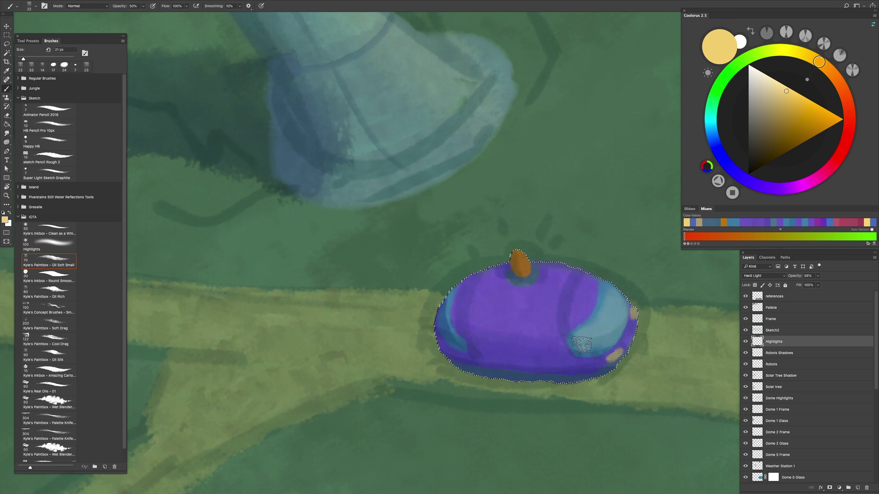
scroll(609, 266, down, 3)
scroll(617, 311, up, 3)
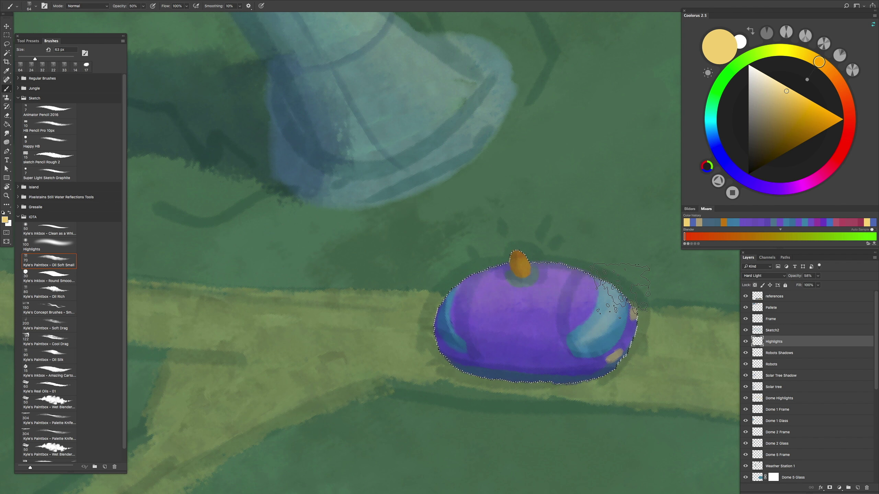
scroll(633, 370, down, 3)
scroll(563, 320, up, 3)
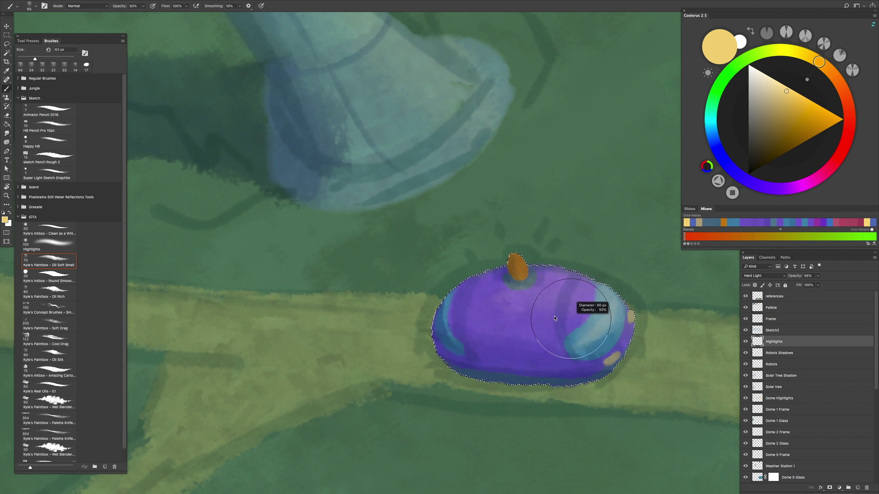
key(bracketleft)
key(8)
Step: Switch to the Lasso tool and move down to the Robots Shadows layer
scroll(585, 318, up, 2)
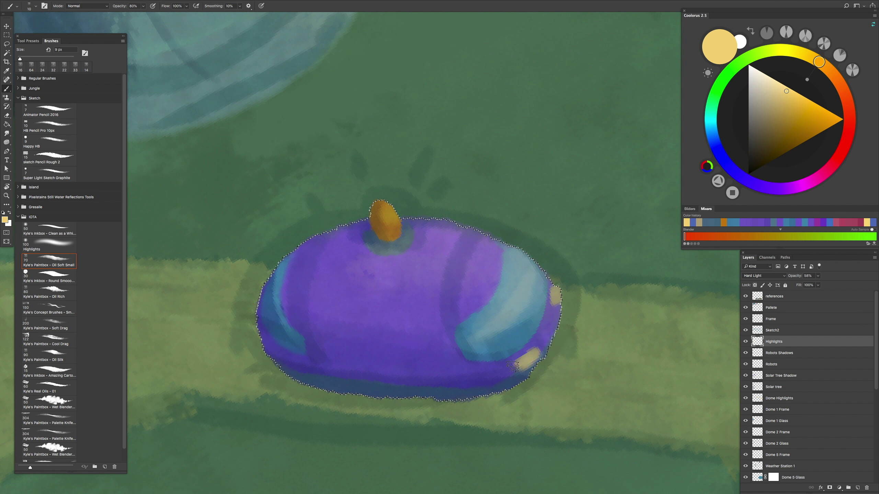
scroll(557, 329, down, 3)
scroll(557, 329, up, 3)
scroll(484, 374, down, 2)
scroll(347, 318, up, 3)
key(l)
key(alt+bracketleft)
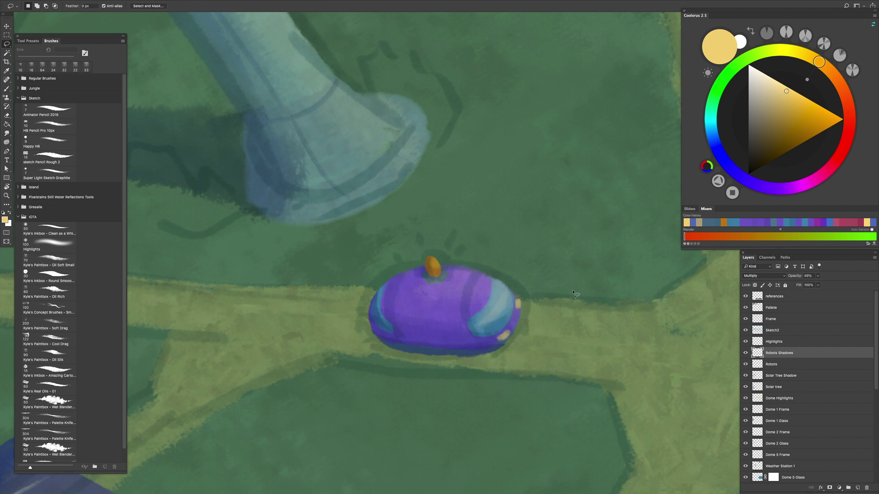
Step: Paint a shadow stroke on the grass left of the robot with a smaller brush
scroll(474, 197, down, 4)
scroll(475, 196, down, 4)
key(b)
scroll(418, 361, up, 5)
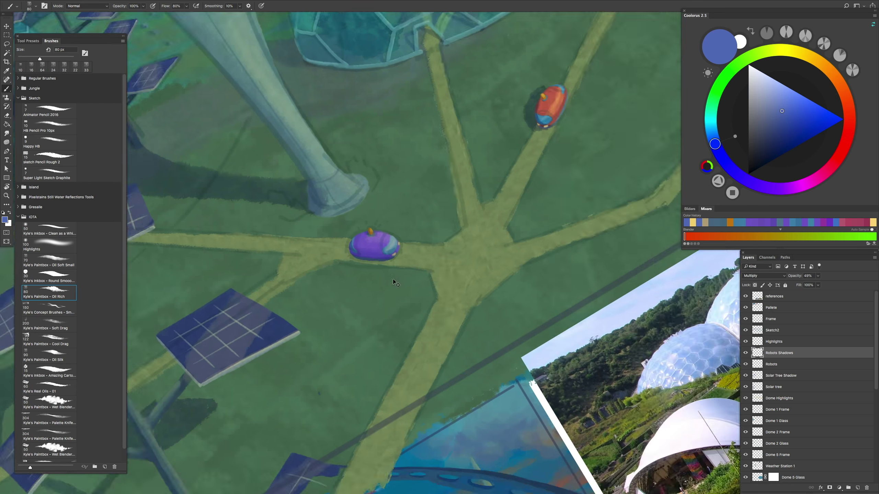
scroll(417, 361, up, 5)
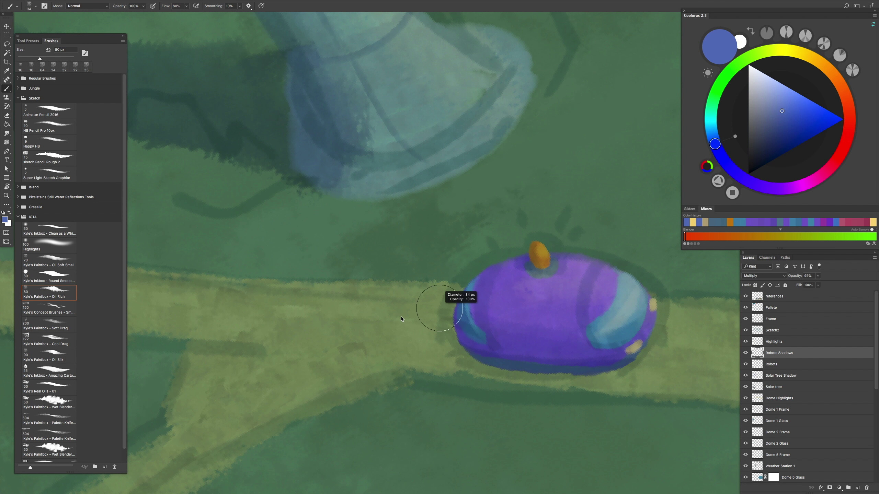
key(bracketleft)
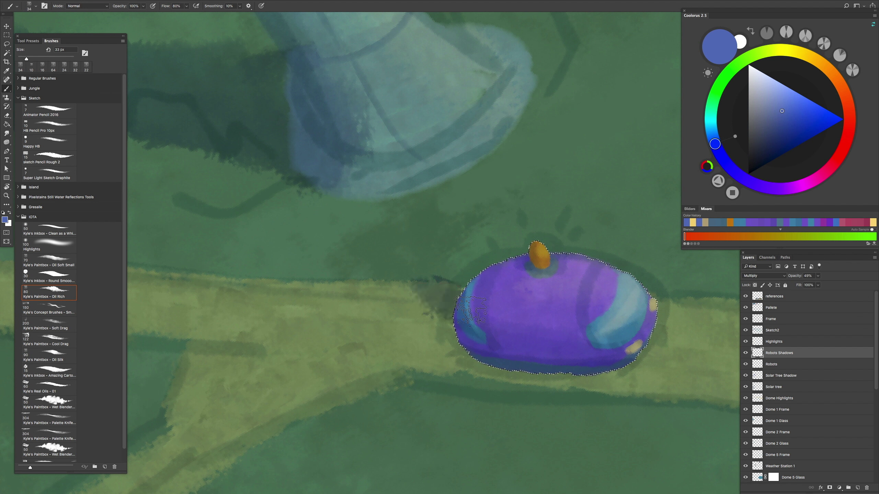
scroll(440, 253, up, 1)
mouse_move(446, 298)
mouse_down()
mouse_move(466, 295)
mouse_move(452, 301)
mouse_move(465, 349)
mouse_move(458, 276)
mouse_up()
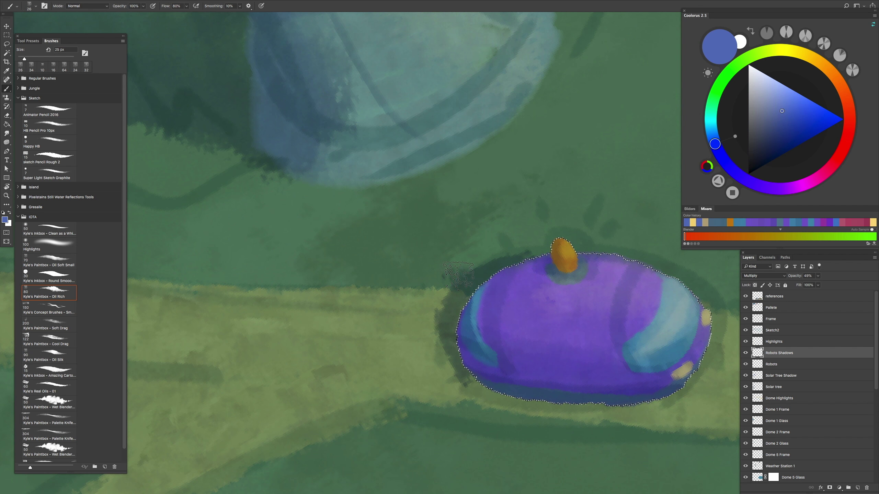
Step: Rotate the canvas to view the whole scene, then return to the Brush tool
scroll(465, 263, down, 5)
scroll(439, 310, up, 4)
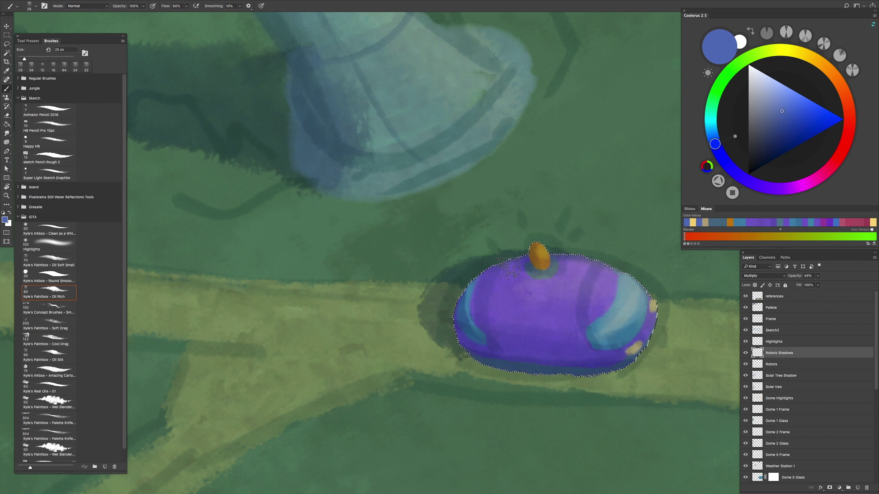
scroll(500, 255, down, 5)
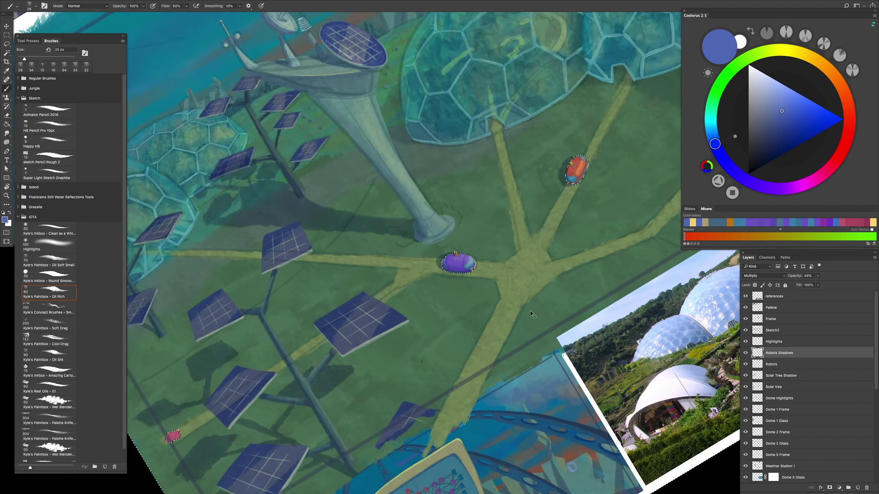
scroll(530, 311, up, 4)
scroll(509, 328, down, 2)
scroll(508, 328, up, 3)
scroll(508, 328, down, 3)
key(r)
drag(508, 328, 460, 305)
scroll(460, 305, up, 2)
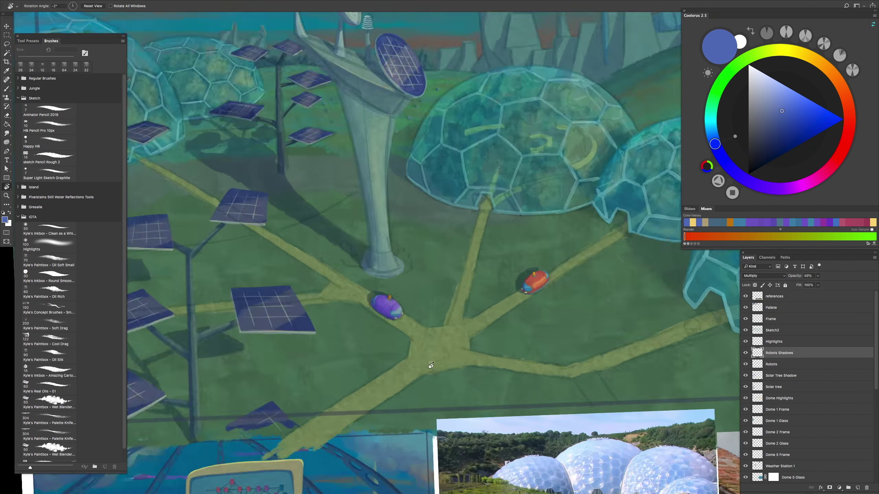
scroll(467, 295, up, 2)
scroll(473, 289, down, 1)
scroll(473, 289, up, 4)
scroll(472, 289, down, 3)
scroll(471, 289, up, 3)
key(b)
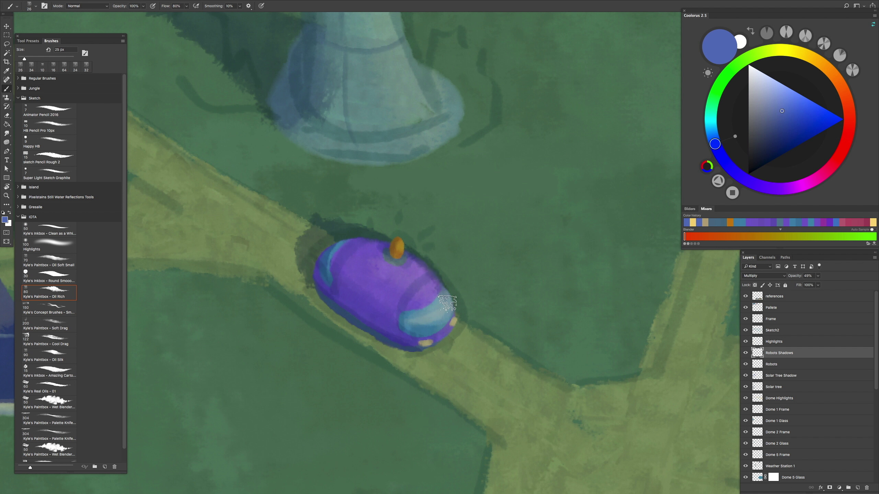
Step: On the Highlights layer, pick a pale yellow highlight colour and shrink the brush to 15 px
scroll(459, 307, down, 3)
scroll(458, 331, up, 2)
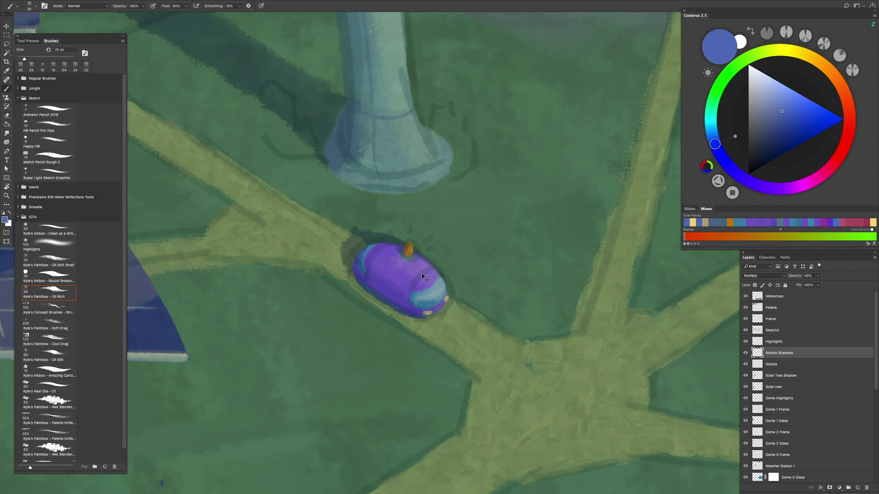
scroll(429, 310, down, 2)
scroll(429, 310, up, 4)
key(alt+bracketright)
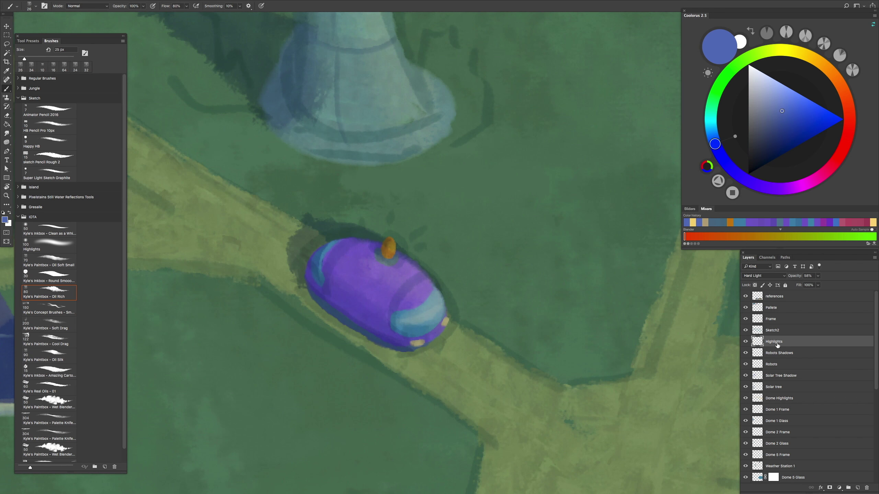
scroll(467, 239, down, 3)
scroll(467, 239, up, 2)
scroll(467, 240, down, 3)
alt+click(467, 240)
scroll(471, 269, up, 5)
key(bracketleft)
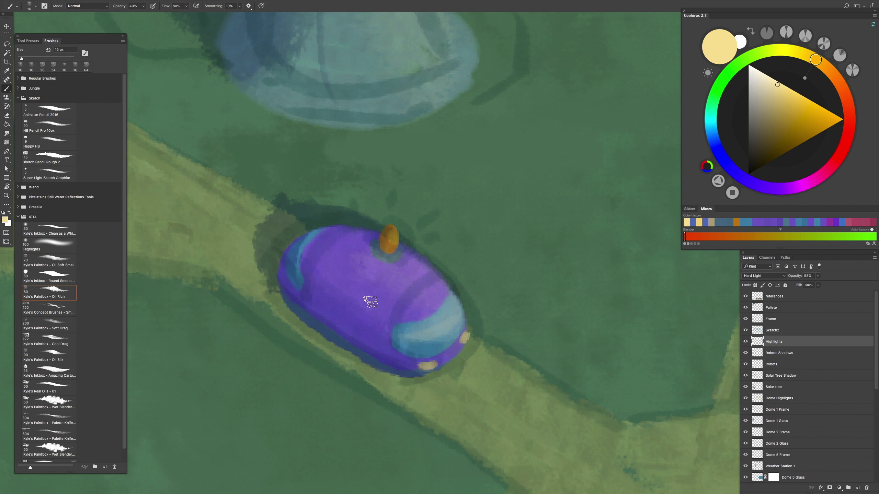
Step: Return to the Robots Shadows layer and rotate the canvas to follow the robot's track
scroll(451, 296, down, 3)
scroll(370, 308, up, 3)
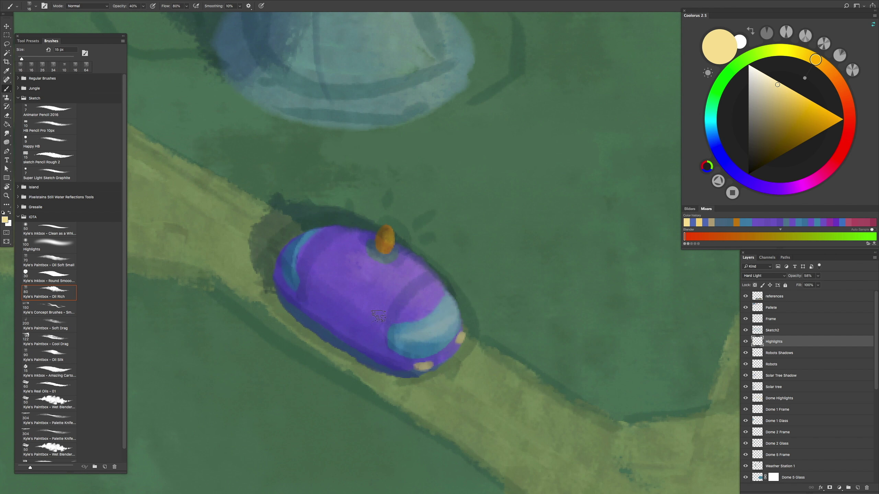
scroll(417, 308, down, 4)
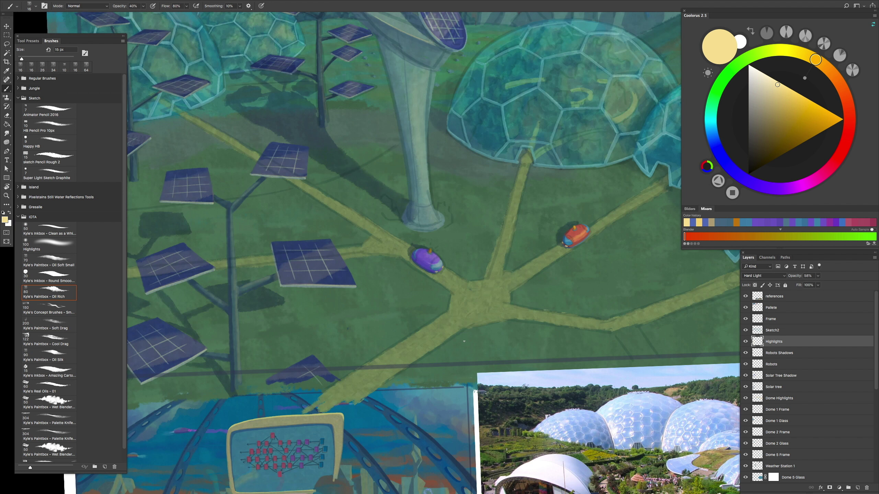
scroll(422, 312, up, 3)
scroll(464, 344, down, 2)
scroll(462, 346, up, 4)
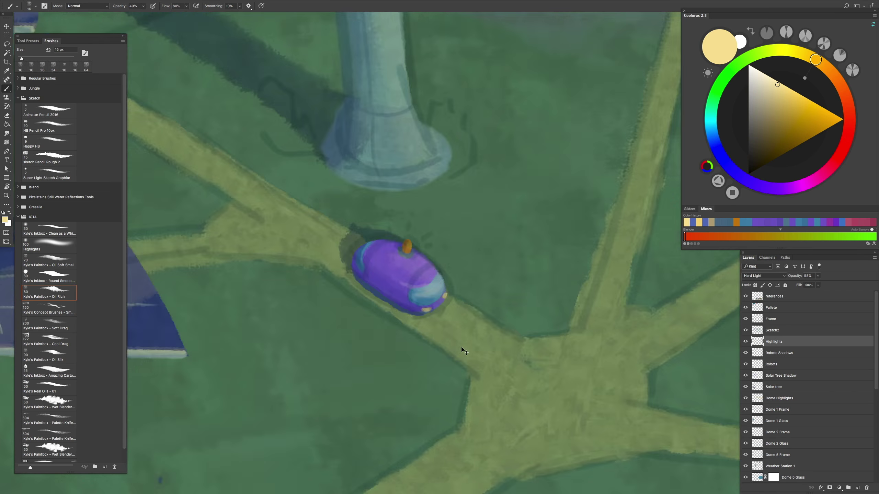
scroll(442, 334, down, 5)
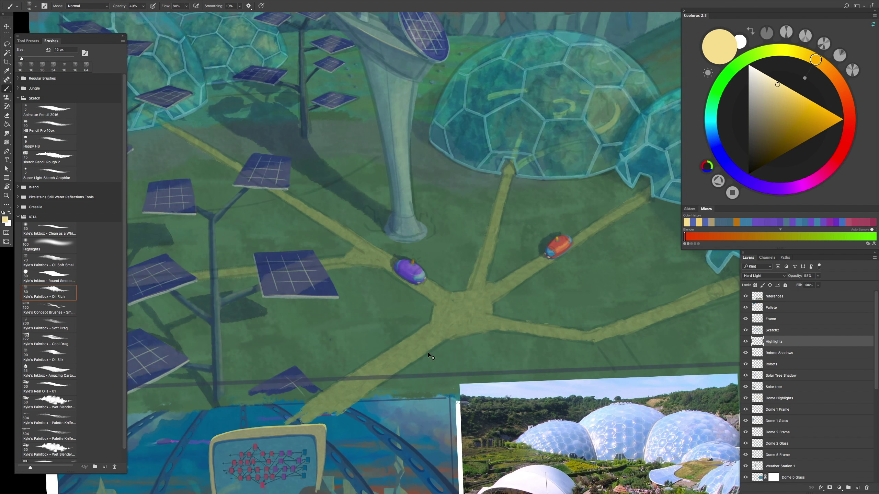
scroll(432, 305, up, 5)
key(alt+bracketleft)
scroll(671, 321, down, 4)
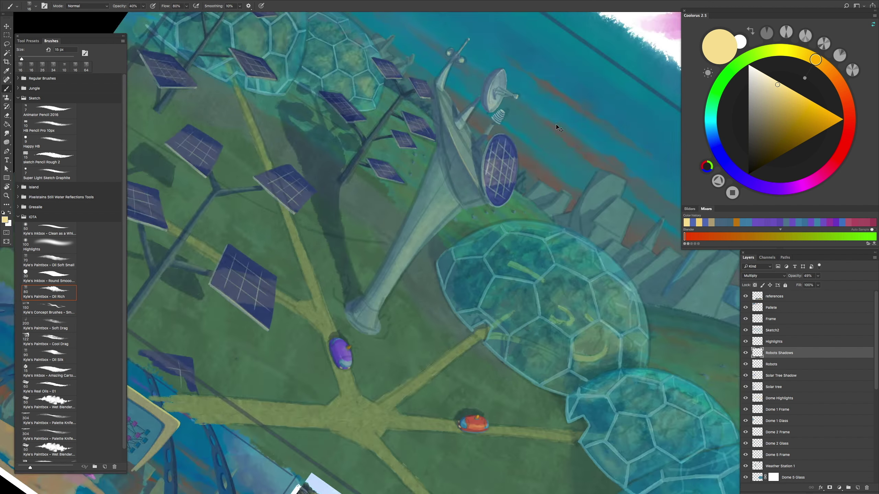
drag(671, 321, 415, 242)
Step: Pick a blue shadow colour and the Oil Soft Small brush at about 23 px
alt+click(415, 242)
scroll(415, 243, up, 5)
click(70, 261)
scroll(411, 192, down, 4)
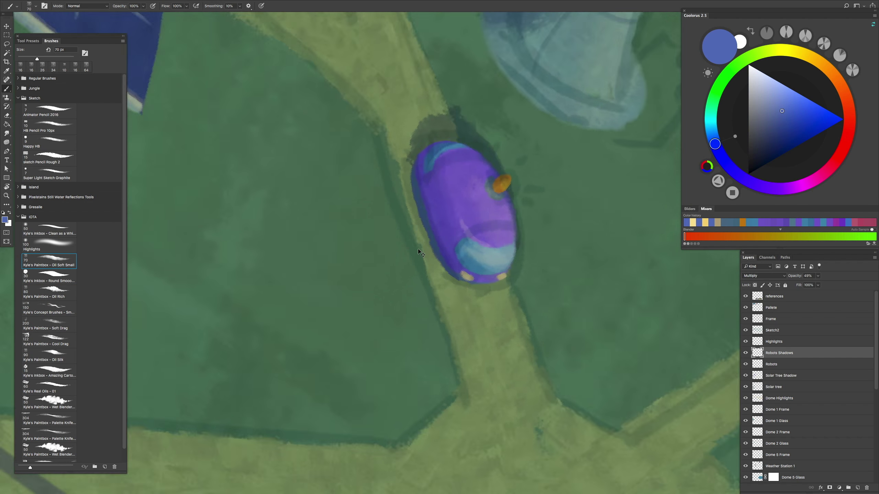
scroll(411, 192, up, 3)
drag(411, 192, 368, 198)
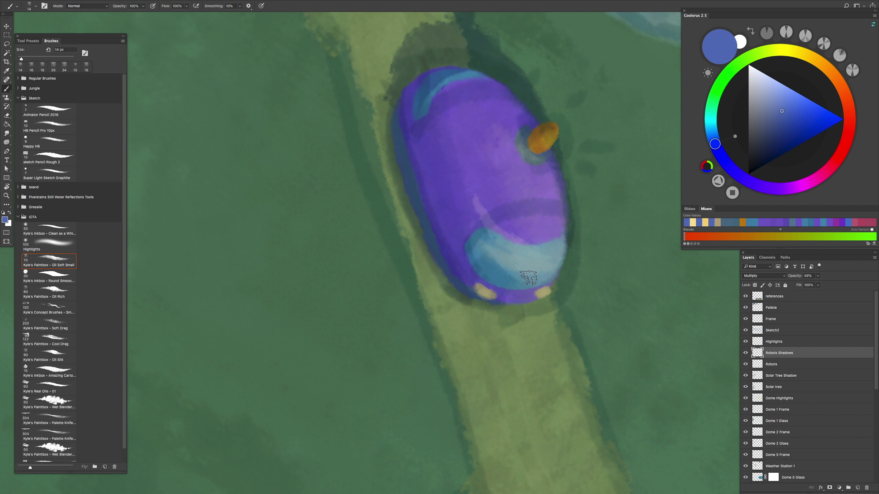
Step: Zoom around the robot and turn the canvas back upright
key(ctrl+minus)
key(ctrl+minus)
key(ctrl+plus)
key(ctrl+minus)
key(r)
drag(457, 315, 543, 438)
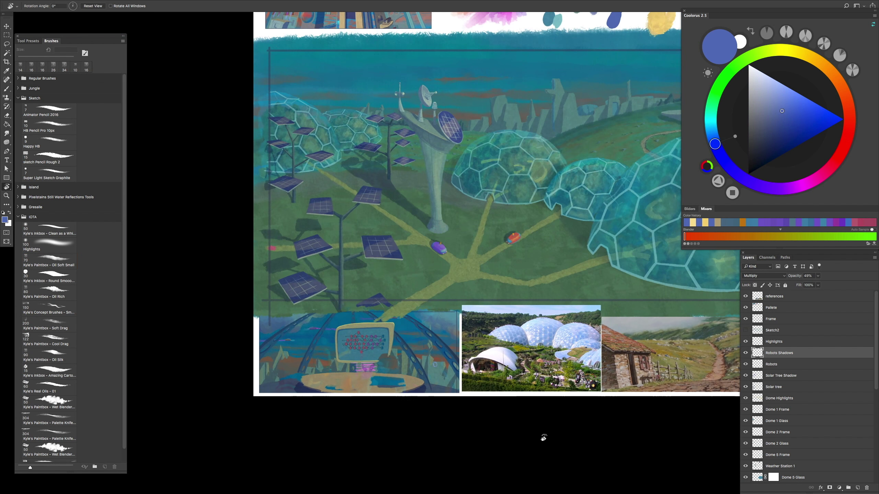
Step: Zoom in on the domes and pan to review the futuristic city and IOTA tower
key(ctrl+plus)
key(ctrl+minus)
key(ctrl+plus)
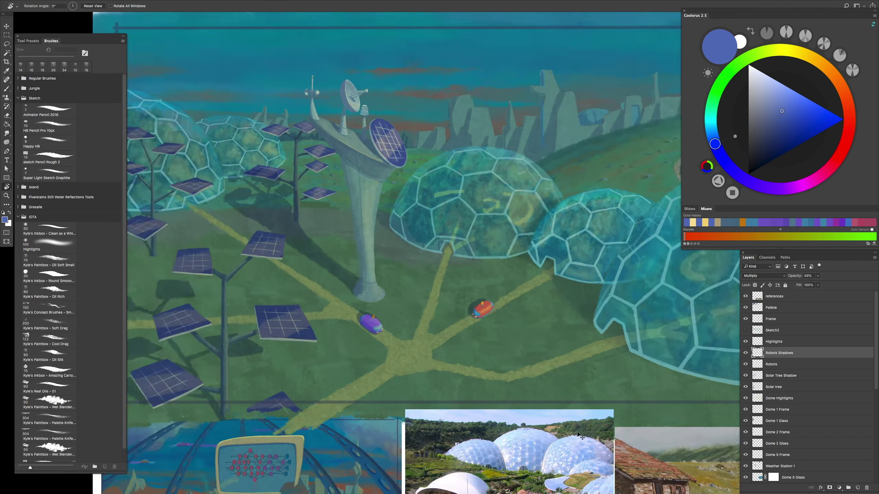
key(ctrl+minus)
key(ctrl+plus)
key(ctrl+plus)
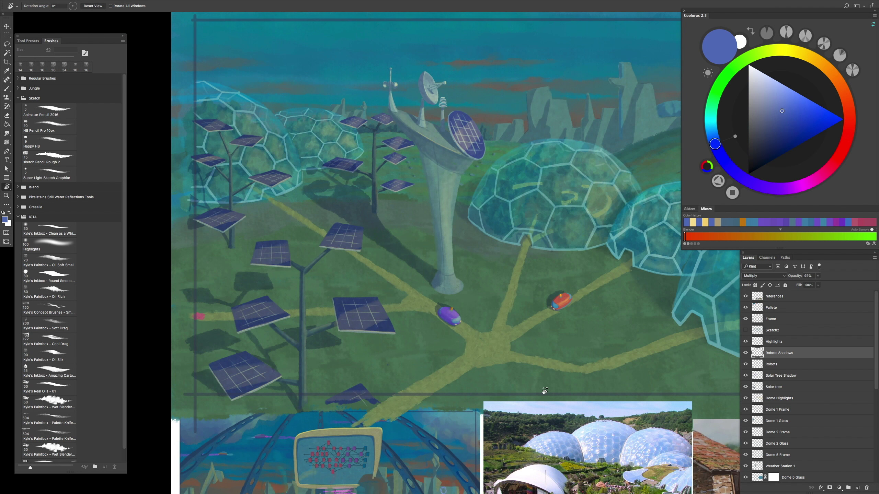
key(ctrl+plus)
scroll(588, 353, right, 5)
scroll(588, 354, down, 2)
drag(526, 365, 490, 342)
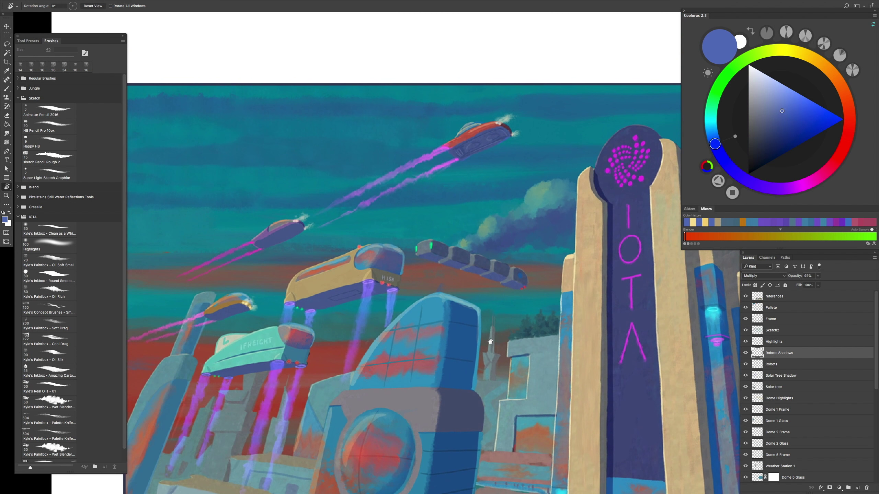
key(b)
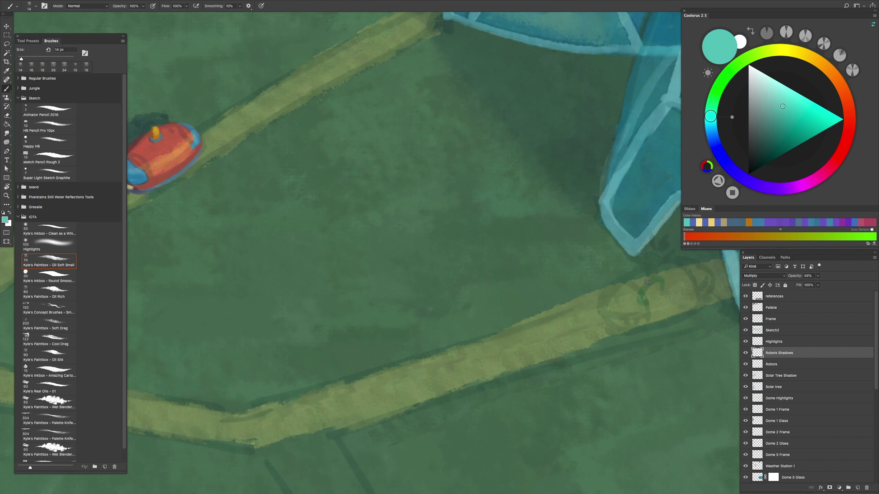
Step: On the Robots layer, paint a solid darker-teal capsule on the track
key(alt+bracketleft)
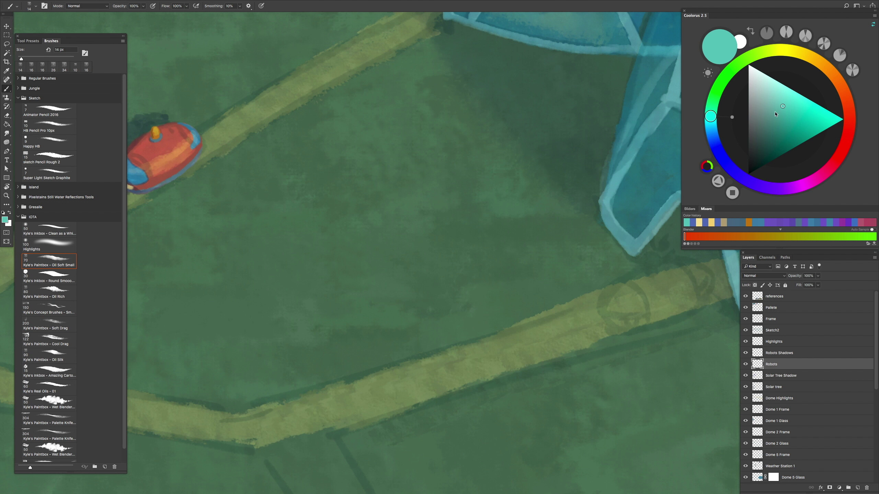
drag(772, 122, 779, 115)
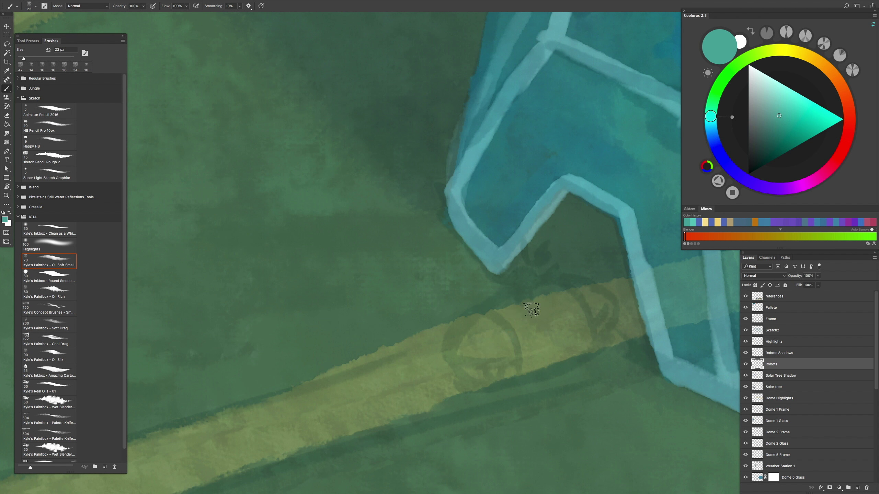
mouse_move(494, 377)
mouse_down()
mouse_move(584, 336)
mouse_move(578, 282)
mouse_up()
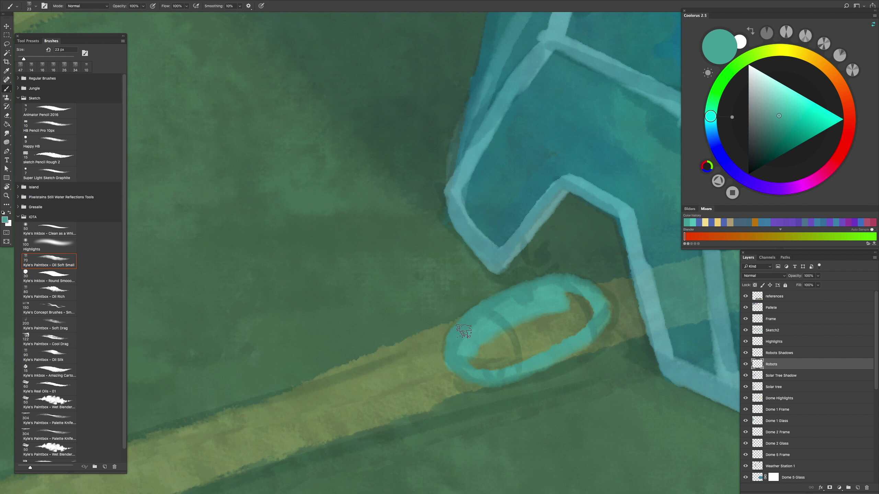
drag(579, 333, 519, 346)
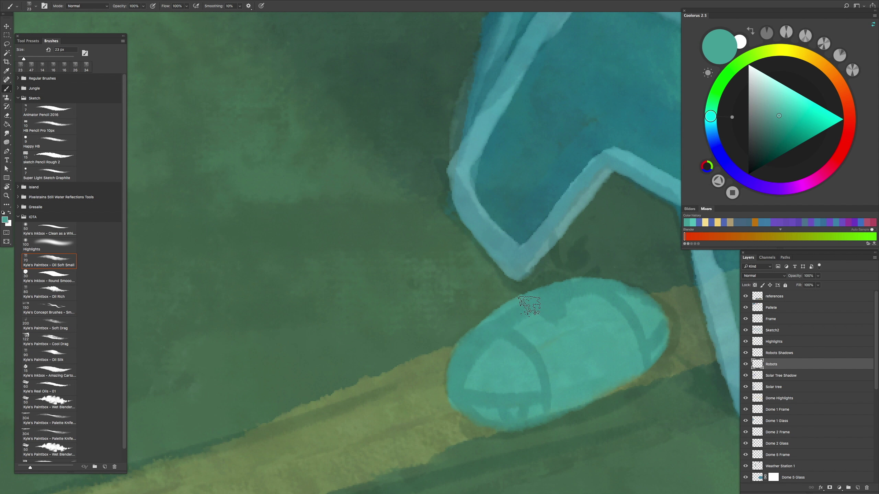
Step: Lasso-select the new capsule and shrink it to about 88%
key(l)
drag(609, 431, 694, 345)
drag(520, 289, 610, 431)
key(ctrl+t)
drag(701, 271, 675, 287)
key(Return)
key(ctrl+minus)
key(ctrl+minus)
Step: Sample blue from the red robot's window and paint a window patch at the capsule's upper right
key(ctrl+plus)
key(ctrl+plus)
key(ctrl+plus)
key(b)
key(ctrl+minus)
key(ctrl+minus)
key(ctrl+minus)
key(ctrl+plus)
key(ctrl+plus)
key(ctrl+plus)
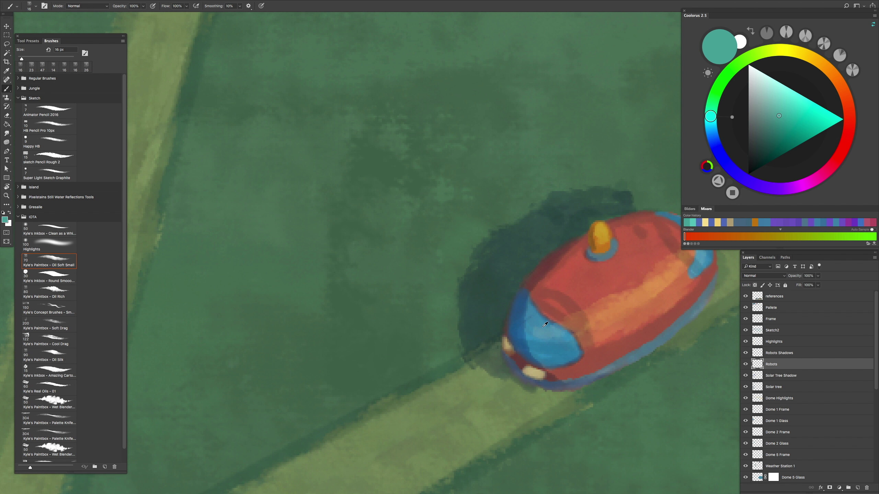
alt+click(530, 338)
key(ctrl+minus)
drag(466, 332, 422, 374)
key(ctrl+plus)
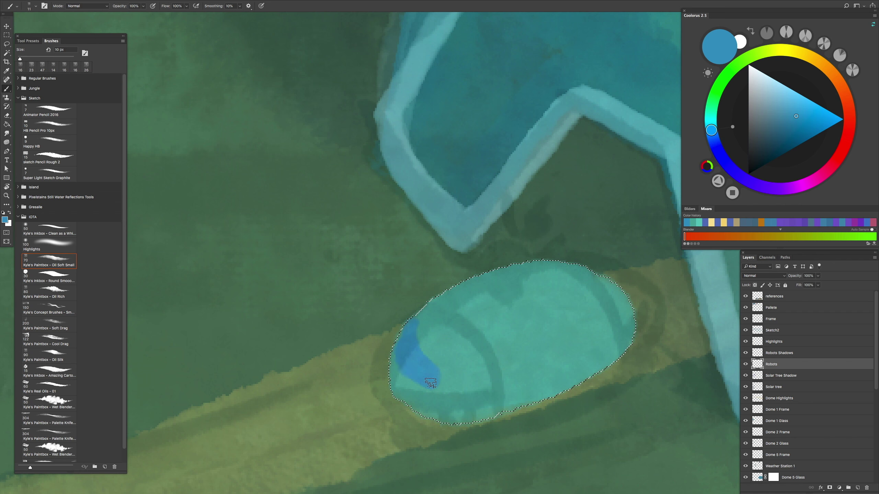
alt+click(451, 357)
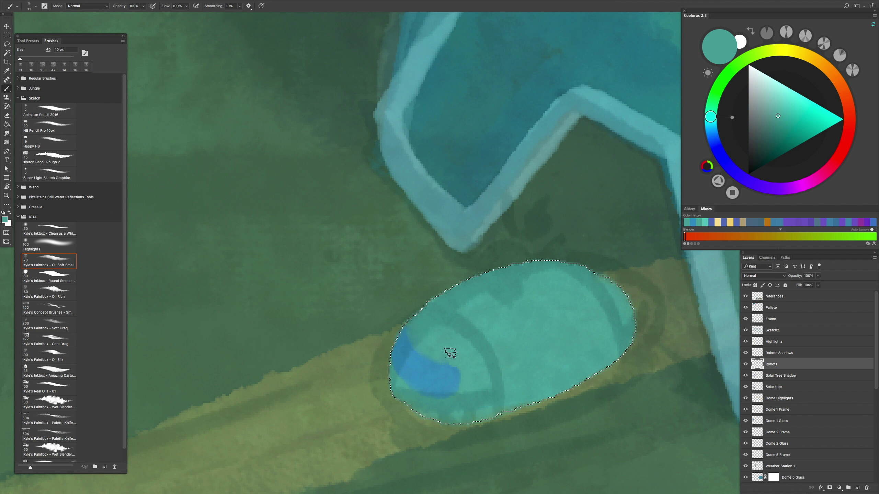
alt+click(424, 350)
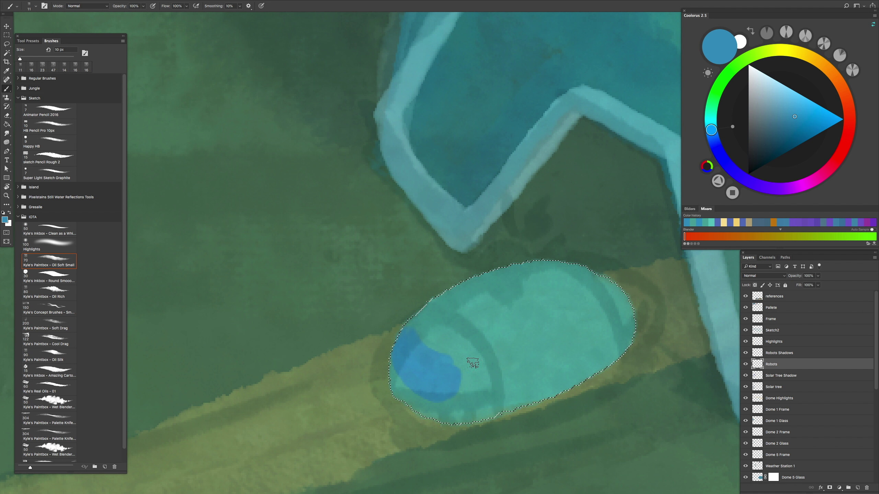
key(ctrl+minus)
drag(572, 303, 577, 286)
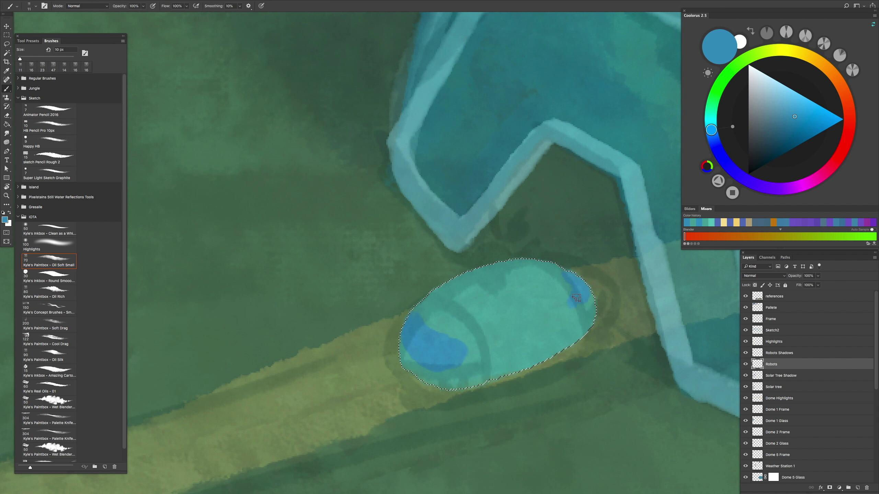
Step: Darken the capsule's left edge with a resized brush, rotating the view for the stroke
alt+click(570, 303)
scroll(439, 248, down, 5)
scroll(440, 247, up, 6)
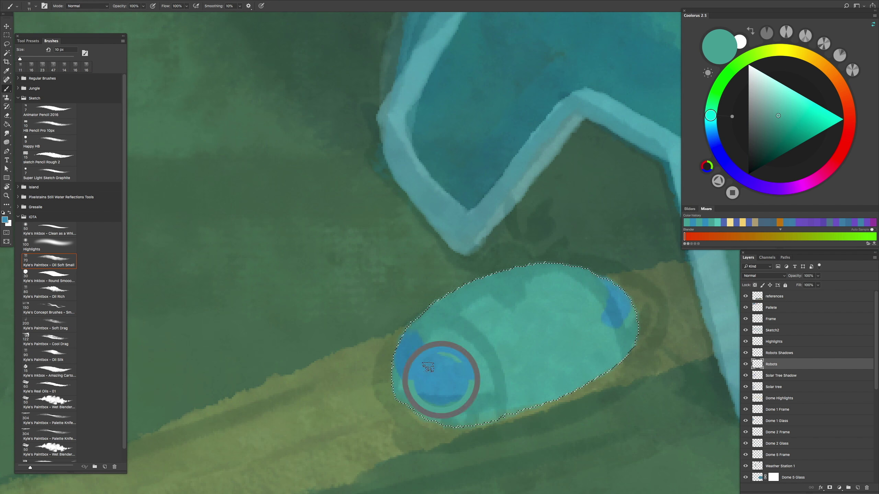
alt+click(443, 376)
scroll(239, 257, down, 5)
scroll(481, 294, up, 6)
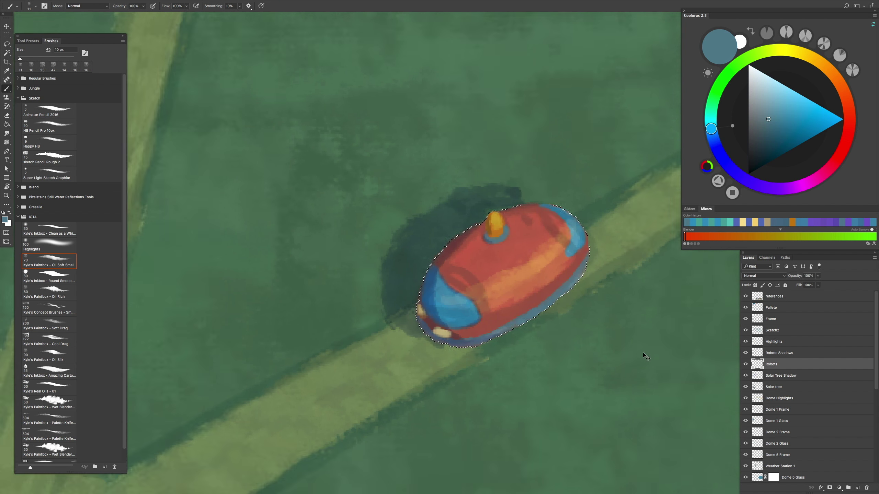
scroll(643, 352, down, 3)
drag(644, 352, 366, 298)
scroll(367, 298, up, 3)
drag(476, 185, 444, 239)
drag(443, 382, 478, 242)
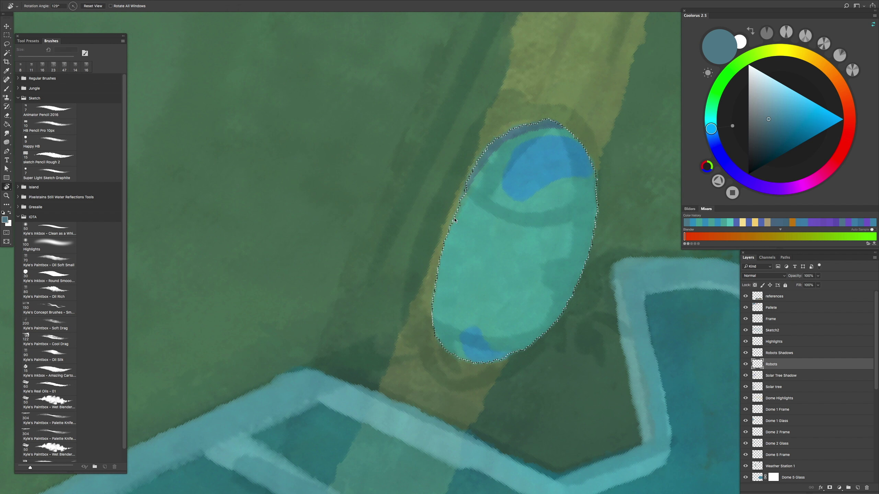
mouse_move(495, 146)
mouse_down()
mouse_move(497, 137)
mouse_move(457, 222)
mouse_move(439, 348)
mouse_up()
key(r)
mouse_move(520, 399)
mouse_down()
mouse_move(497, 417)
mouse_move(363, 143)
mouse_move(389, 343)
mouse_move(311, 263)
mouse_move(276, 305)
mouse_move(407, 329)
mouse_move(490, 299)
mouse_up()
Step: Paint a bright orange beacon atop the capsule, sampled from the red robot's beacon
alt+click(270, 312)
key(l)
key(b)
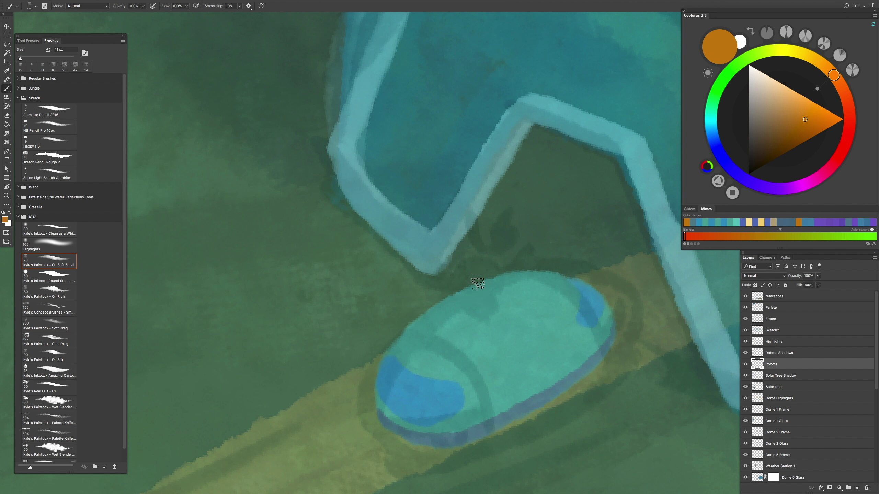
drag(476, 278, 497, 312)
alt+click(497, 312)
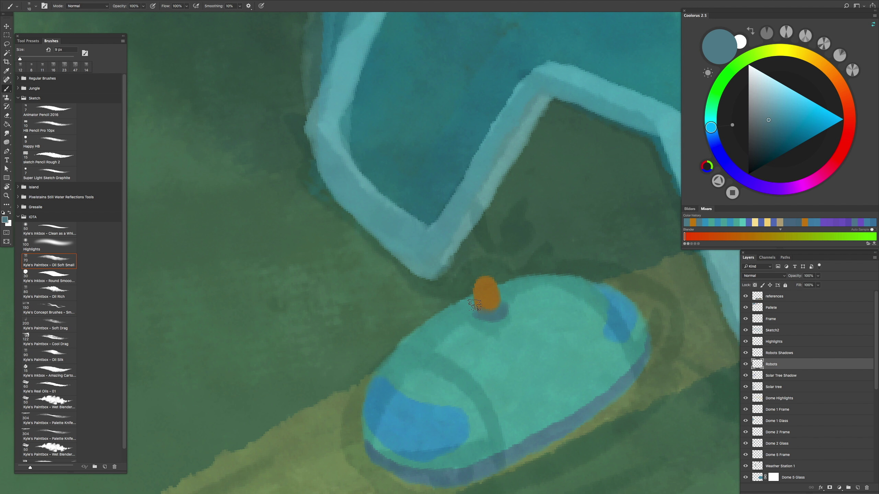
alt+click(494, 292)
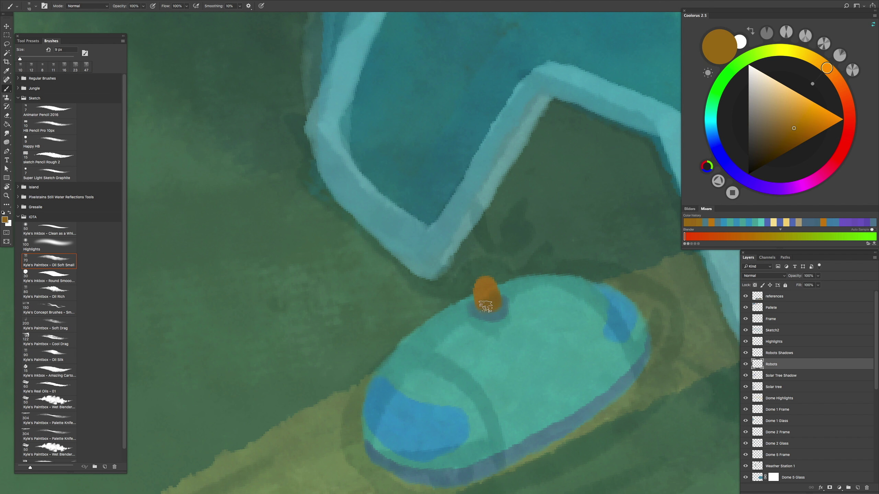
scroll(498, 304, down, 5)
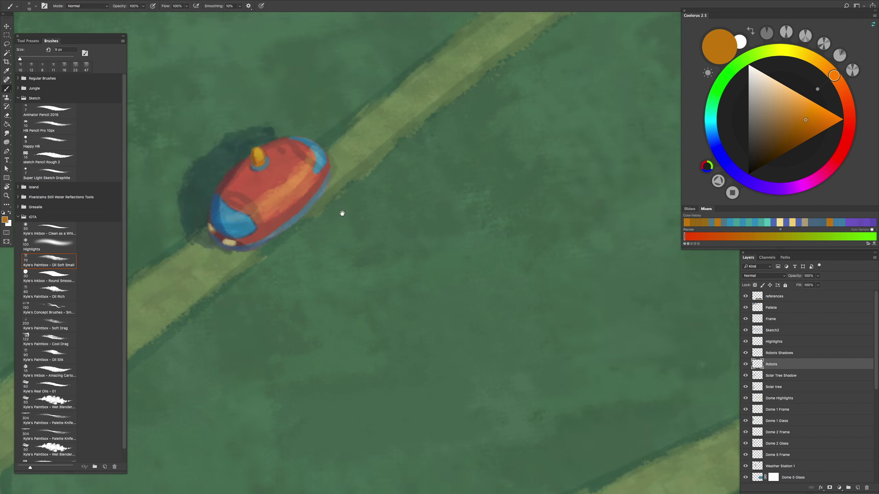
scroll(437, 253, up, 5)
alt+click(437, 253)
scroll(458, 278, down, 5)
scroll(308, 308, up, 3)
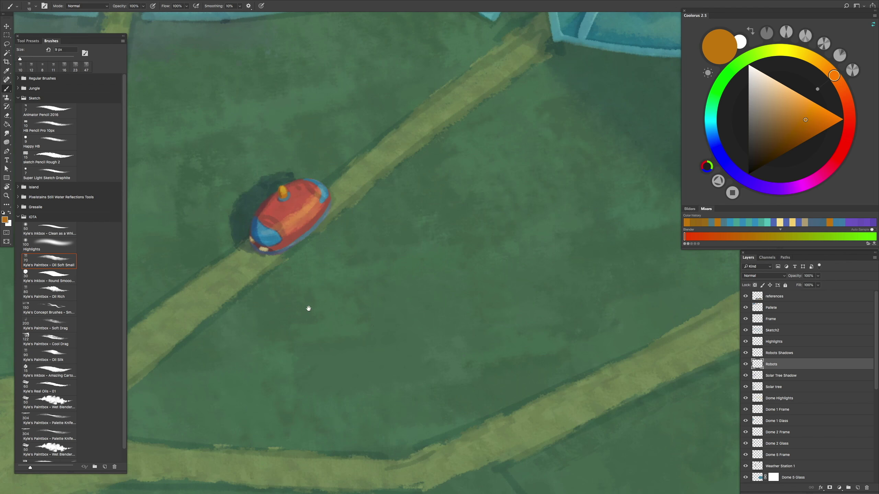
scroll(290, 261, up, 2)
Step: Dab khaki headlights on the capsule's front with a 7 px brush
alt+click(290, 261)
scroll(290, 261, down, 4)
scroll(381, 352, up, 2)
scroll(380, 351, up, 4)
key(bracketleft)
key(bracketleft)
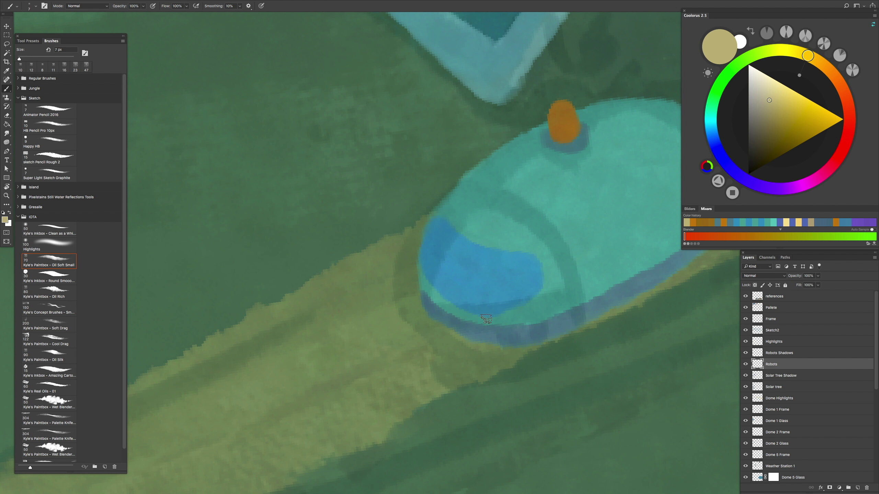
scroll(431, 325, down, 5)
scroll(460, 246, up, 3)
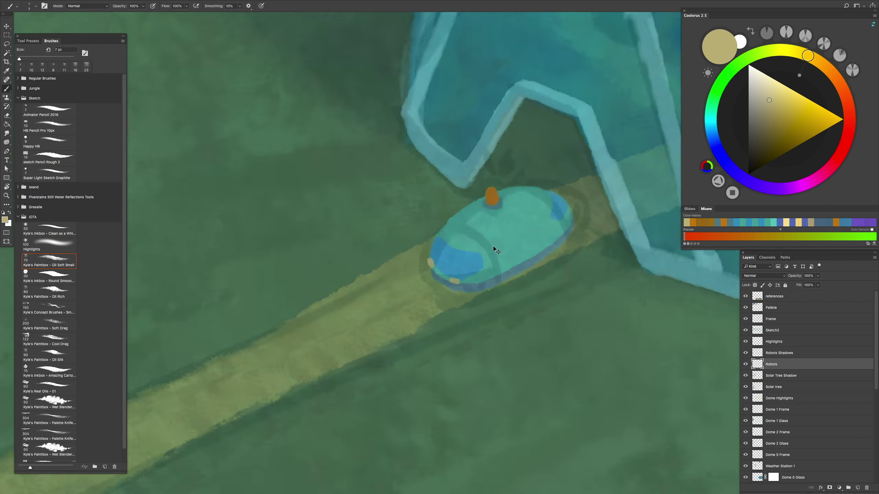
scroll(464, 194, up, 2)
alt+click(464, 194)
alt+click(467, 187)
scroll(466, 227, up, 3)
scroll(466, 227, right, 3)
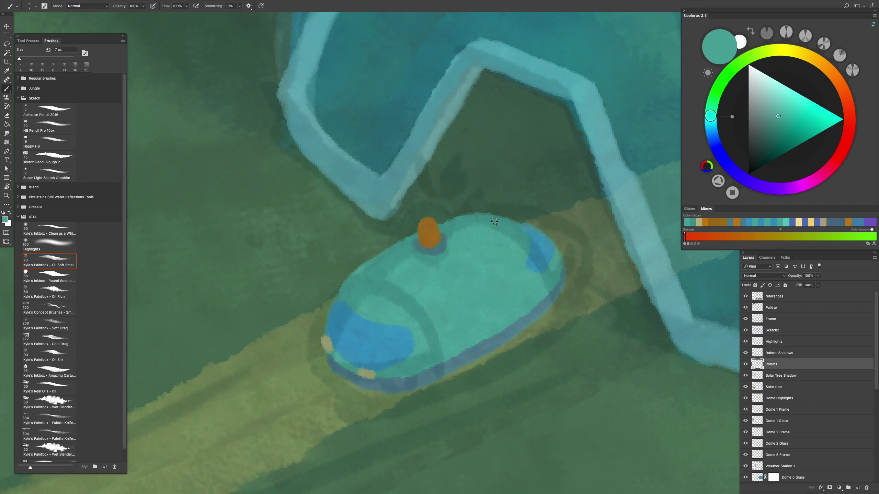
scroll(430, 260, down, 4)
scroll(432, 247, up, 3)
alt+click(449, 249)
scroll(450, 248, down, 3)
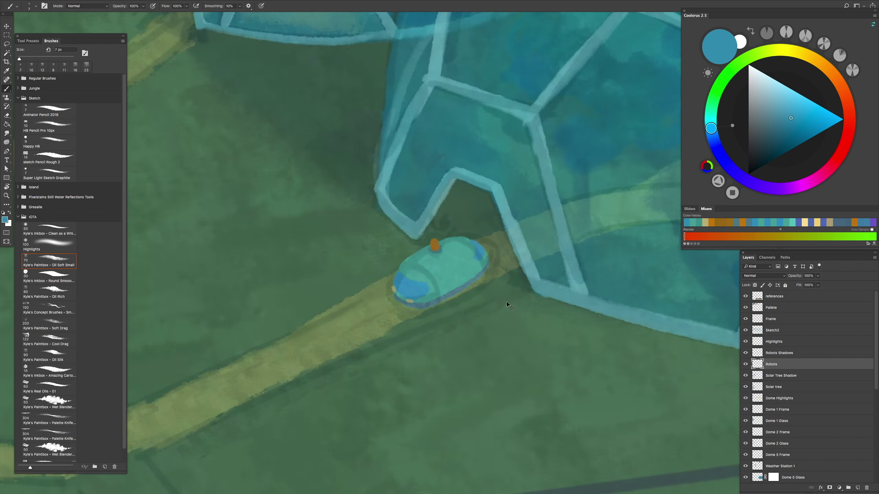
scroll(505, 309, up, 4)
Step: Lasso-select the capsule, rotate it about 4.6° to follow the track, and deselect
key(l)
drag(511, 343, 441, 211)
key(ctrl+t)
drag(550, 188, 543, 193)
drag(575, 395, 571, 399)
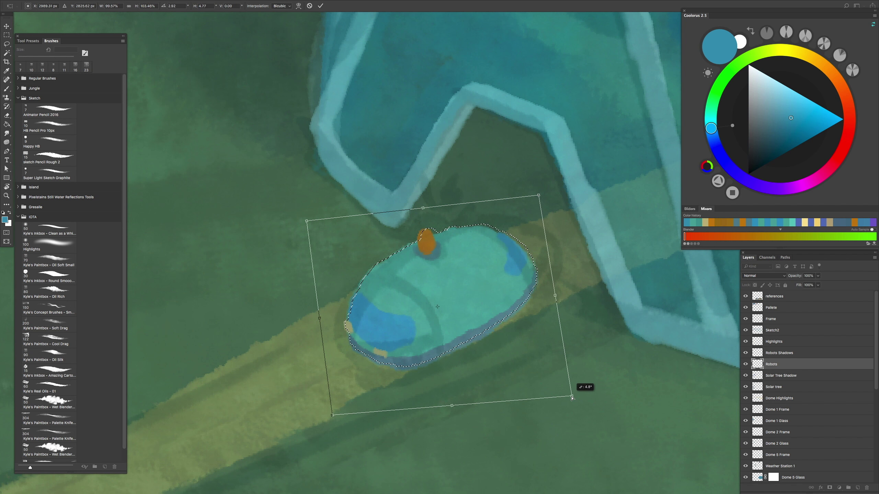
key(Return)
key(ctrl+d)
scroll(519, 387, down, 2)
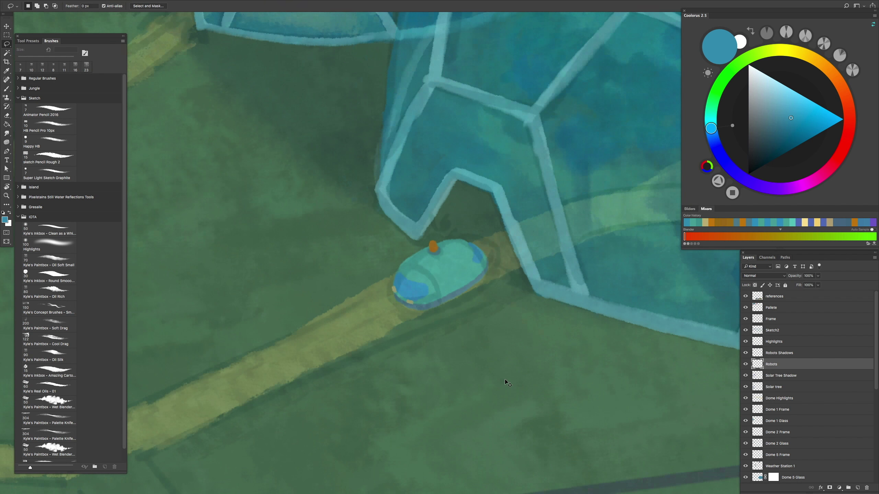
Step: Pick a blue for shading and switch to the Robots Shadows layer
key(alt+bracketright)
scroll(507, 382, down, 6)
key(b)
alt+click(395, 143)
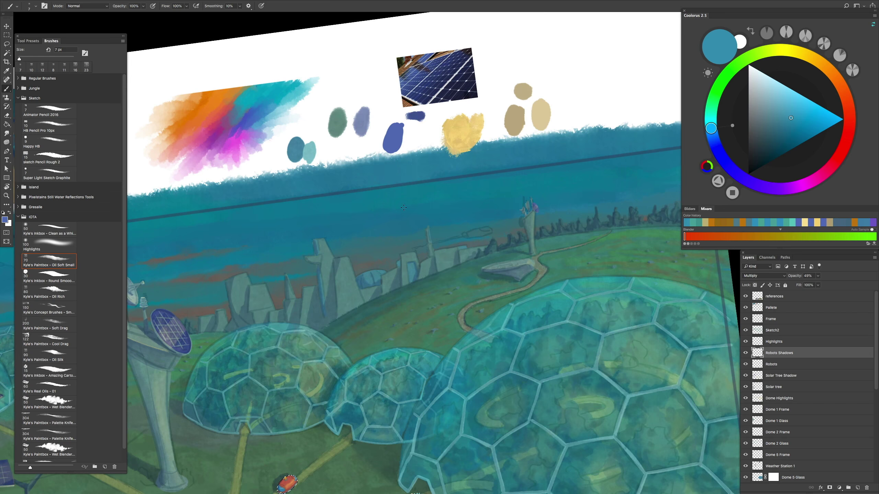
Step: Reselect the capsule and shade its left edge in dark blue, brush around 61 px
scroll(396, 143, up, 6)
key(ctrl+shift+d)
scroll(450, 347, down, 2)
scroll(470, 320, up, 2)
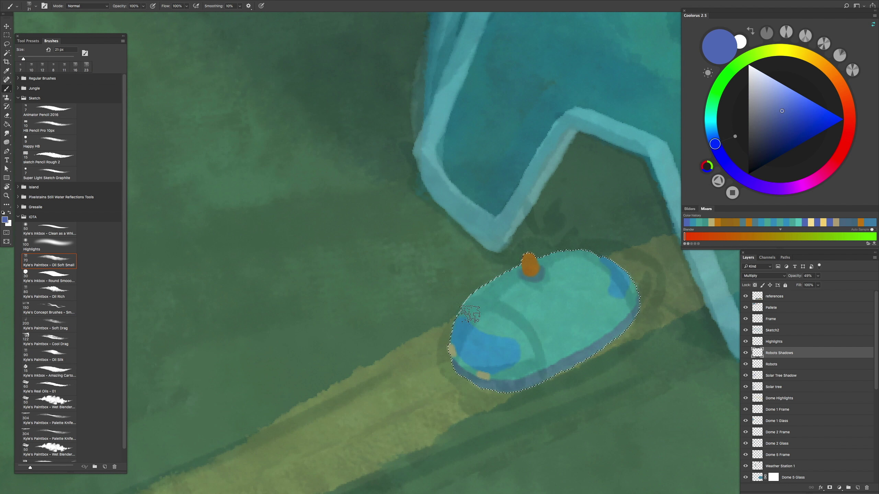
drag(470, 320, 495, 395)
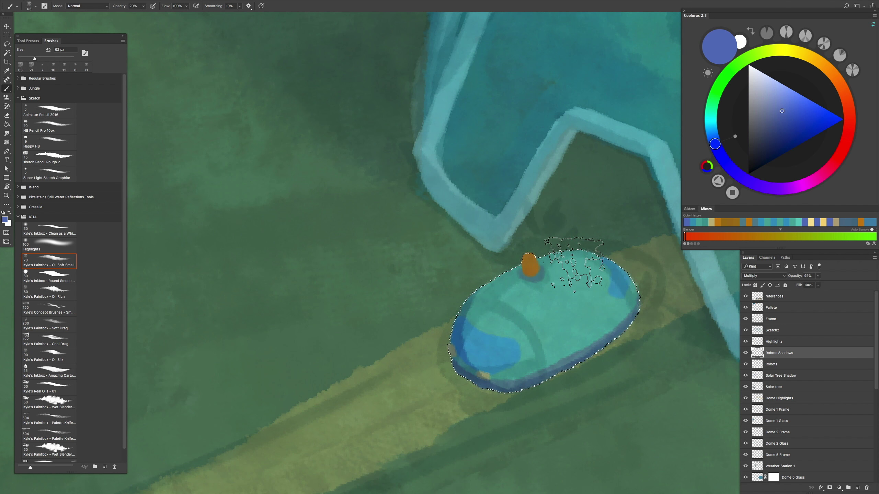
scroll(673, 330, down, 4)
scroll(661, 338, up, 3)
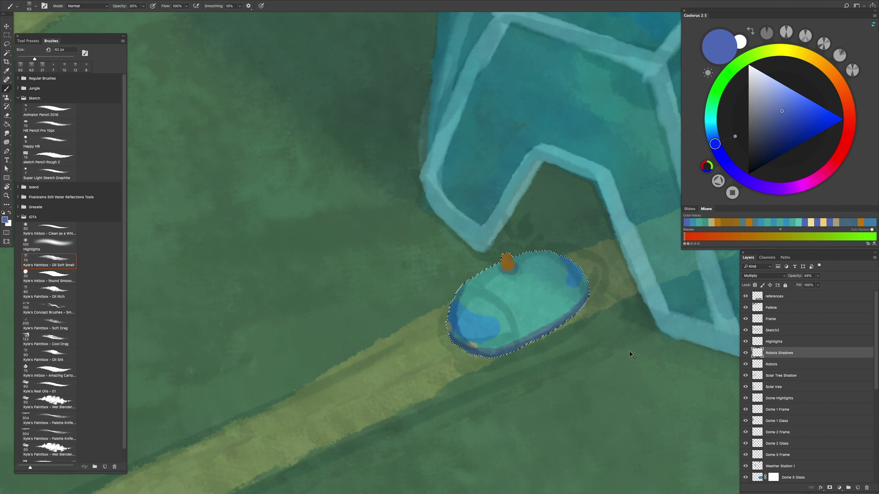
scroll(631, 353, down, 3)
scroll(628, 349, up, 5)
drag(590, 291, 574, 291)
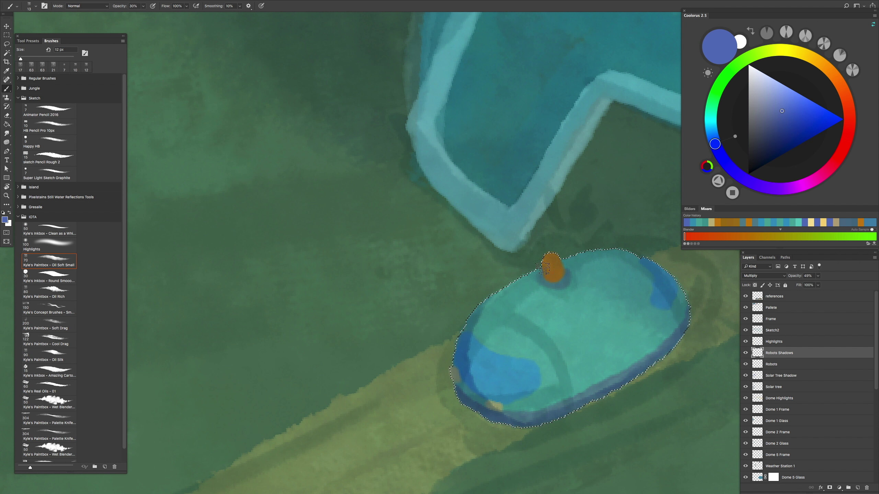
scroll(542, 268, down, 5)
scroll(481, 340, up, 3)
scroll(481, 339, down, 3)
scroll(449, 263, up, 6)
key(bracketleft)
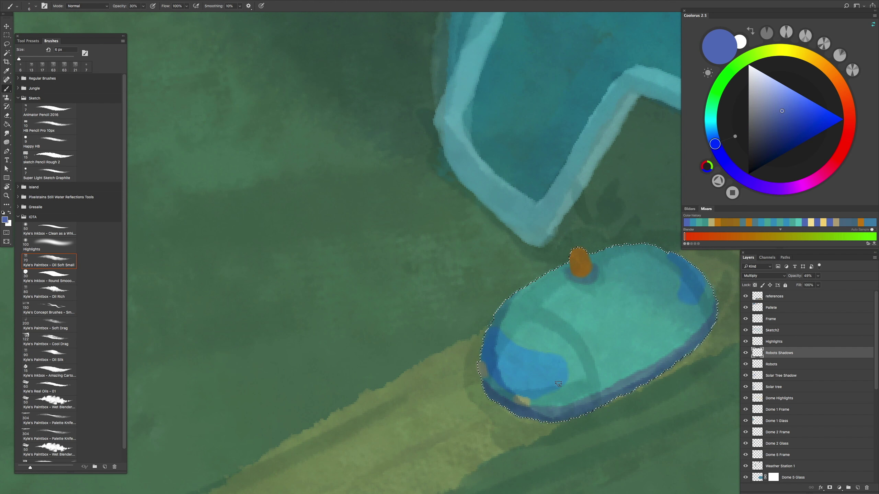
scroll(513, 349, down, 4)
scroll(554, 339, up, 3)
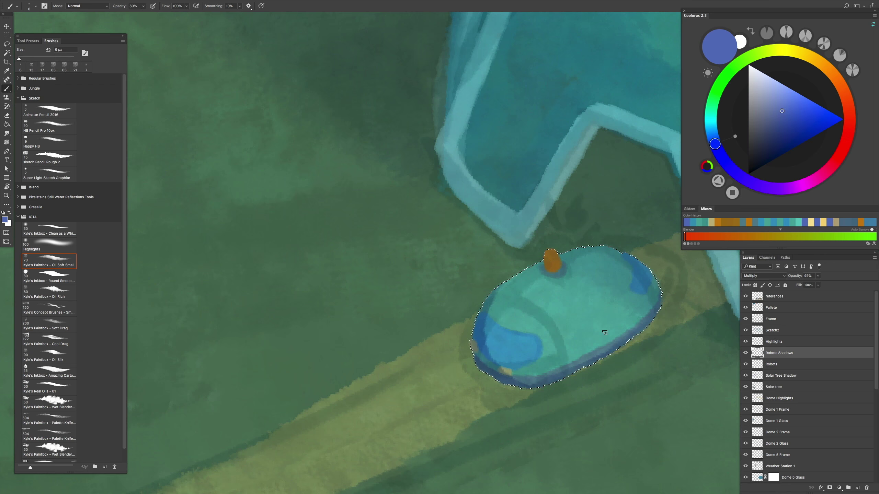
scroll(467, 312, up, 2)
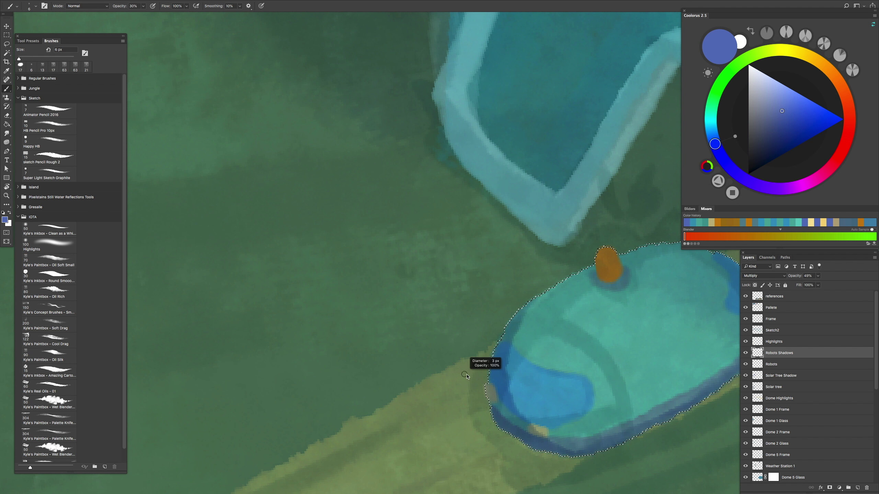
scroll(544, 436, down, 5)
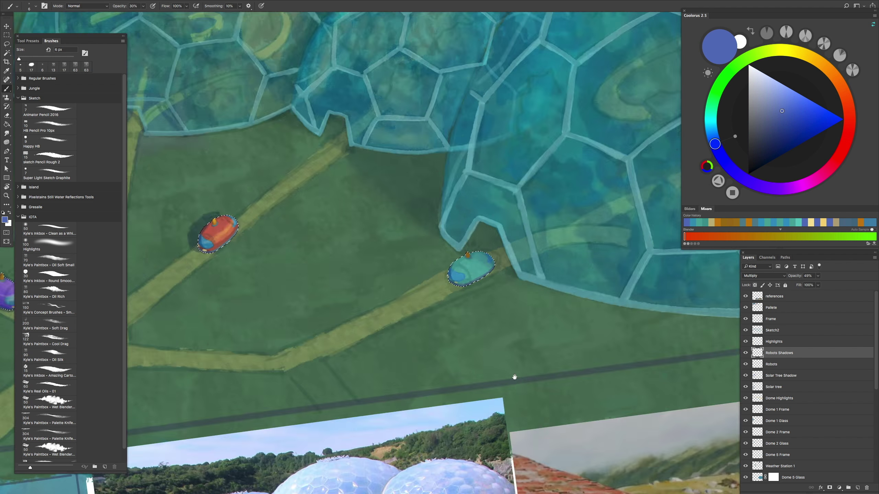
scroll(495, 357, up, 1)
scroll(470, 363, down, 1)
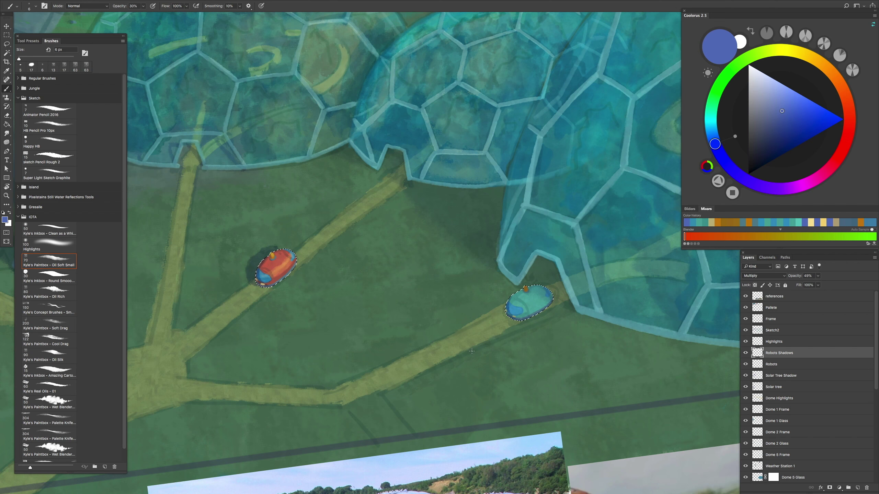
scroll(472, 352, up, 3)
Step: Refine the robot's shading with a smaller Oil Rich brush and blend the paint
click(49, 293)
scroll(464, 295, down, 2)
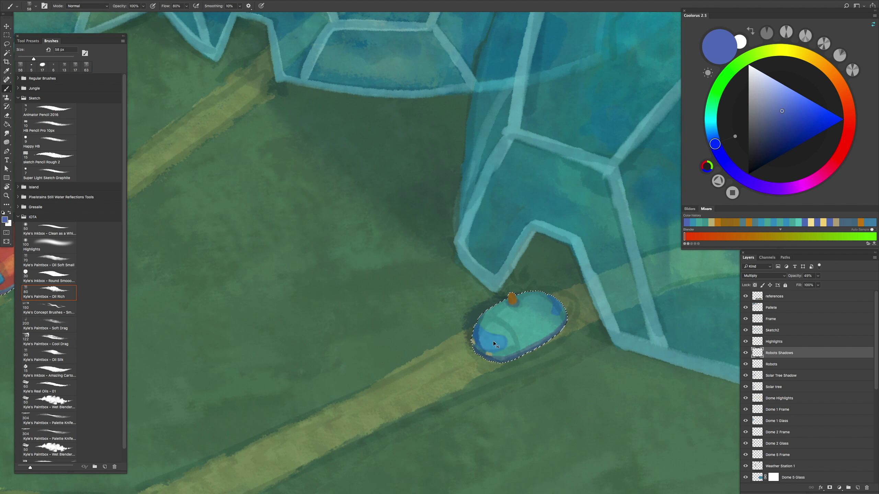
scroll(497, 347, up, 1)
scroll(503, 399, up, 1)
key(bracketleft)
key(bracketleft)
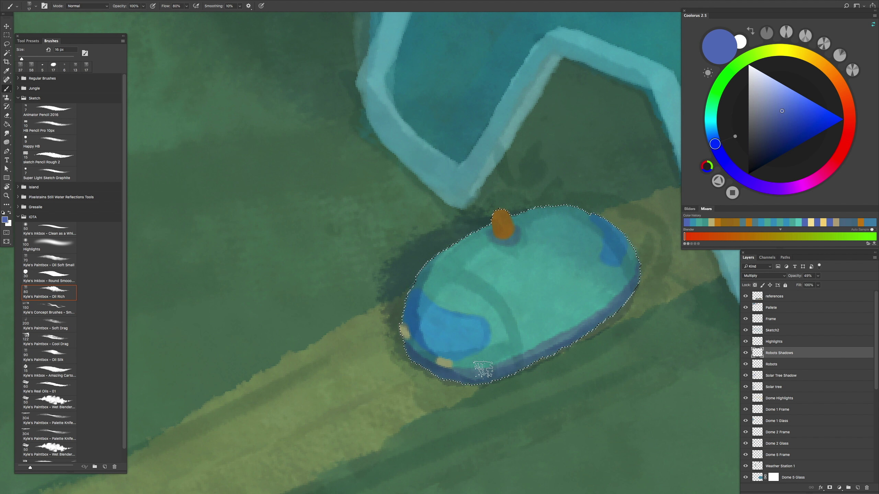
scroll(431, 311, down, 1)
scroll(431, 311, up, 1)
key(r)
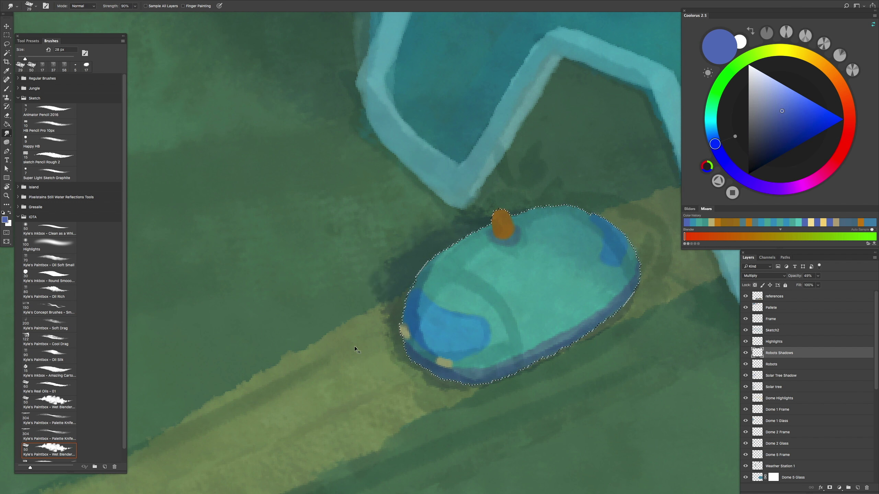
scroll(356, 338, down, 2)
scroll(405, 256, up, 2)
key(b)
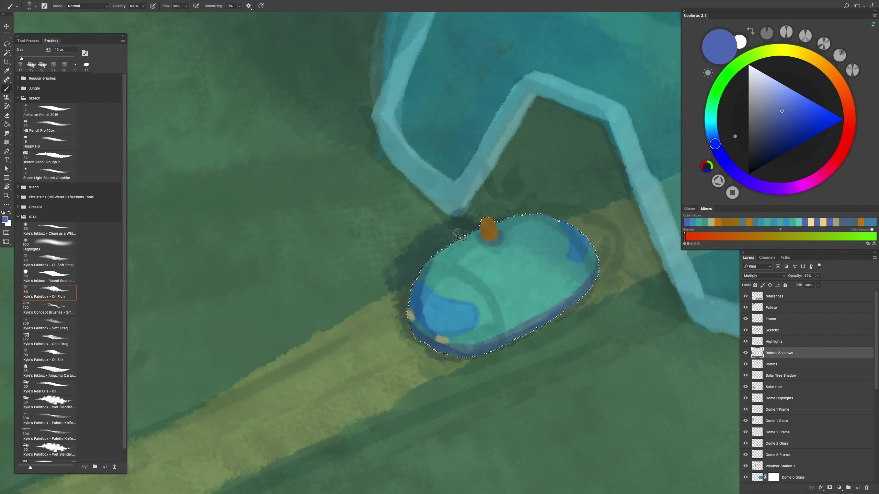
scroll(439, 252, down, 2)
scroll(439, 253, up, 2)
scroll(439, 252, down, 2)
Step: Make the Highlights layer active and pick a warm gold colour
click(774, 342)
scroll(450, 260, down, 3)
alt+click(427, 269)
scroll(526, 365, up, 4)
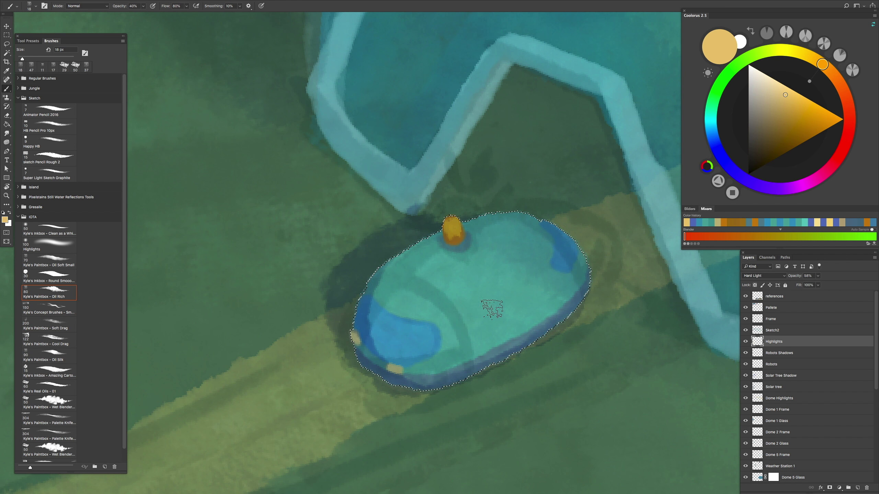
Step: Brush gold highlights over the blue robot at Hard Light 58%, then select the Robots layer
scroll(512, 314, down, 3)
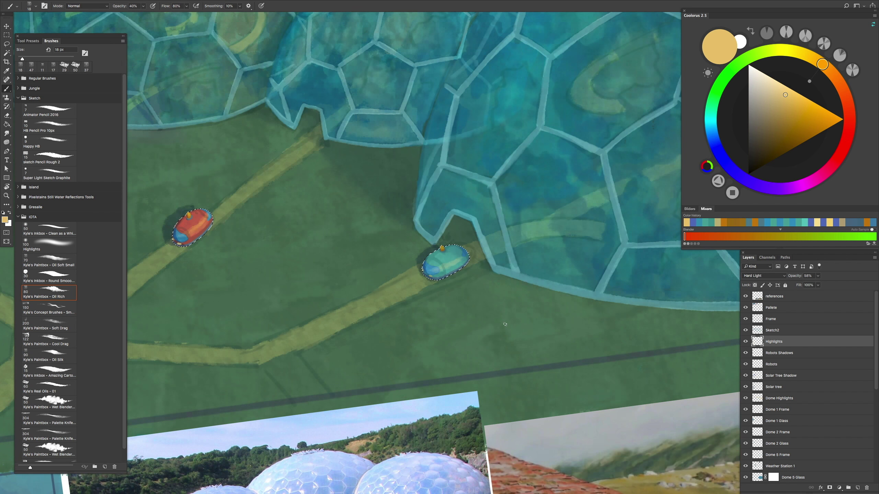
scroll(442, 313, up, 3)
scroll(512, 255, down, 4)
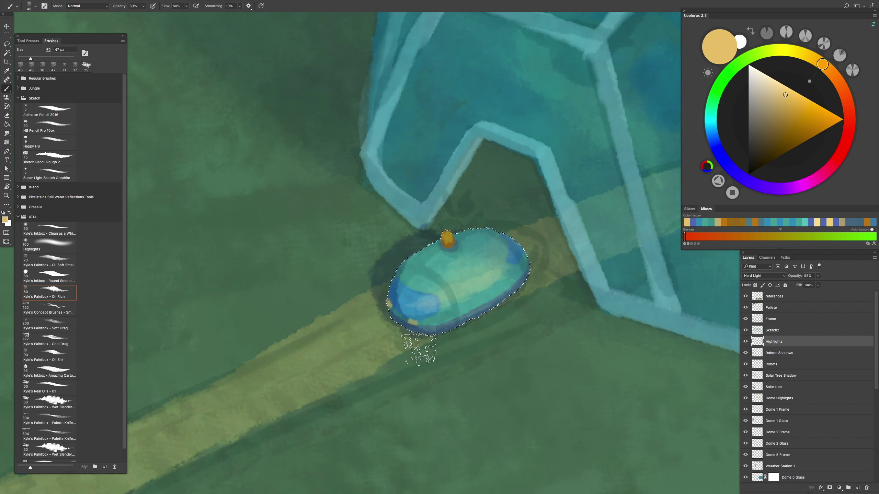
scroll(431, 293, up, 4)
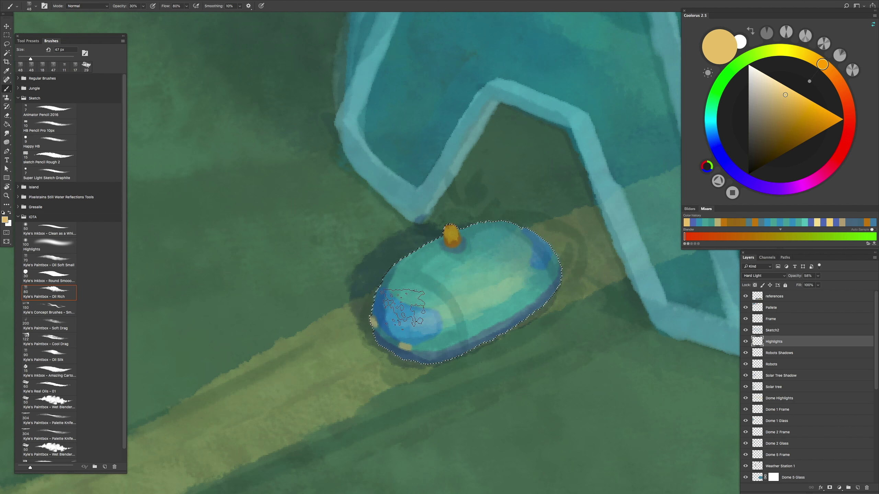
scroll(403, 309, down, 4)
key(r)
drag(403, 310, 460, 335)
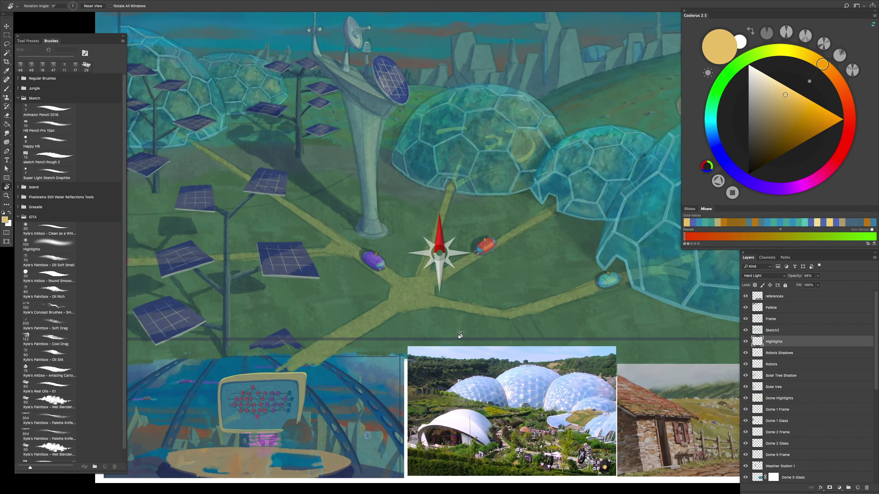
scroll(404, 373, down, 3)
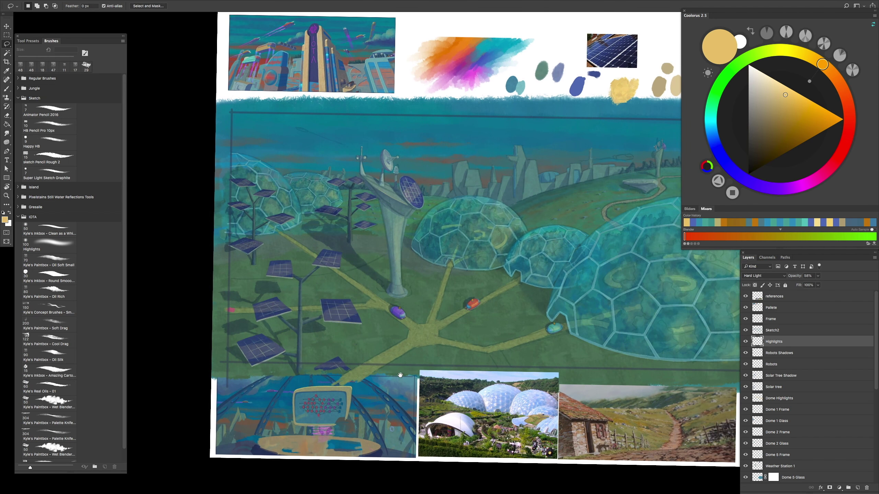
scroll(405, 367, up, 3)
scroll(435, 349, up, 2)
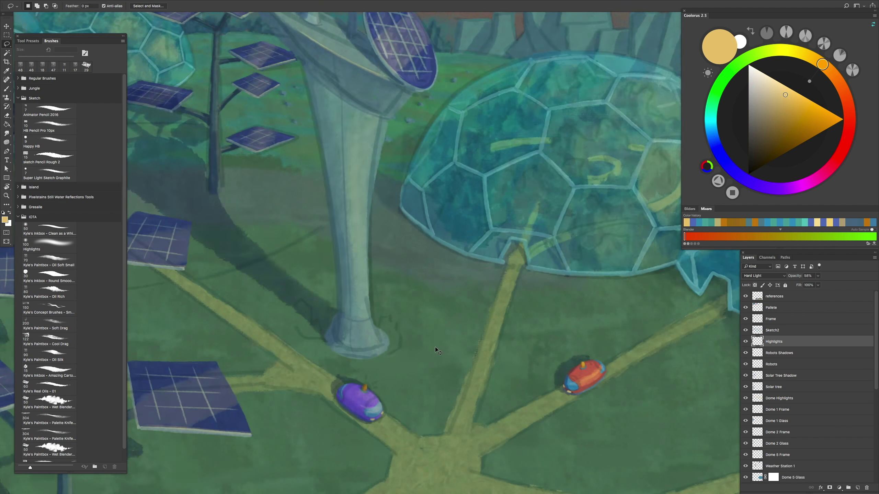
scroll(435, 349, down, 3)
scroll(471, 350, up, 7)
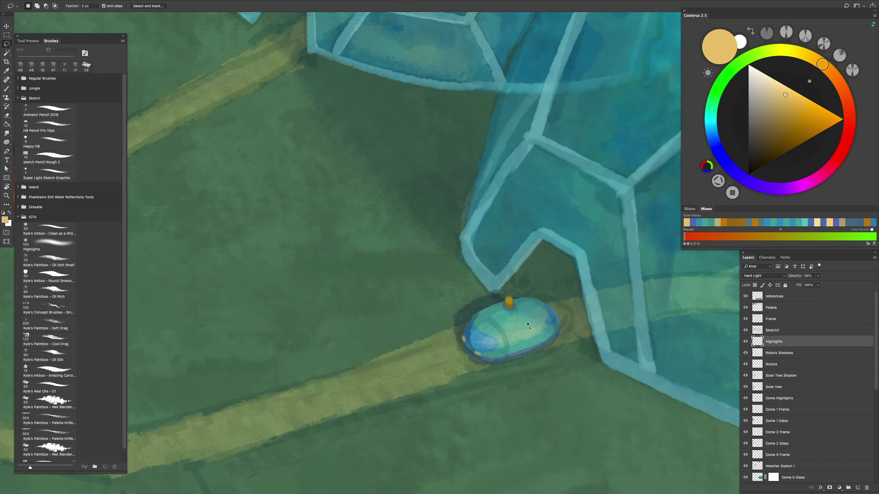
scroll(571, 281, down, 4)
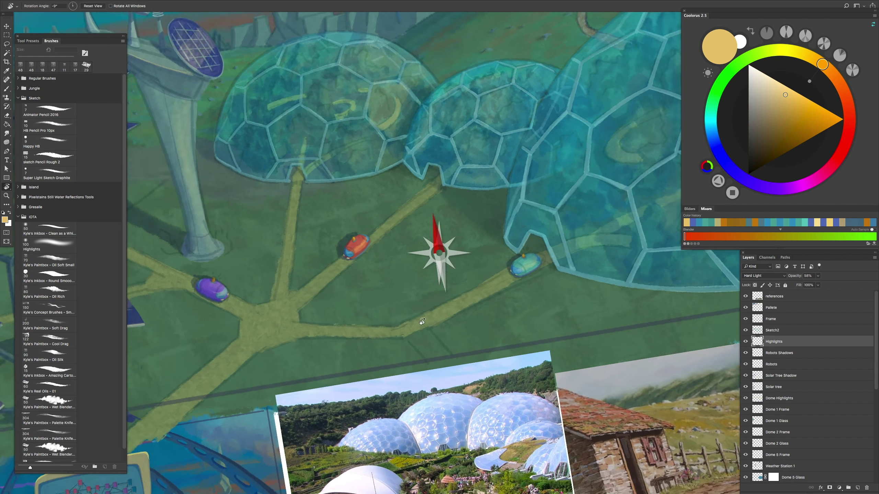
scroll(493, 334, left, 2)
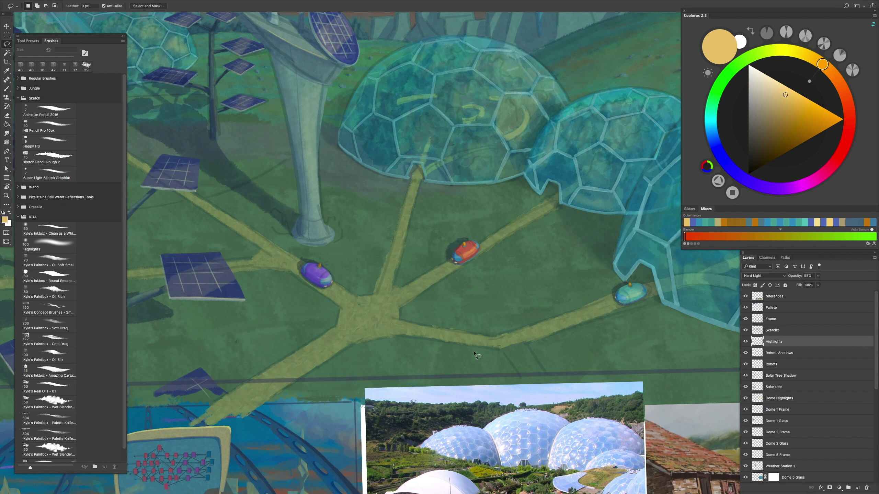
scroll(470, 355, up, 3)
scroll(466, 356, down, 3)
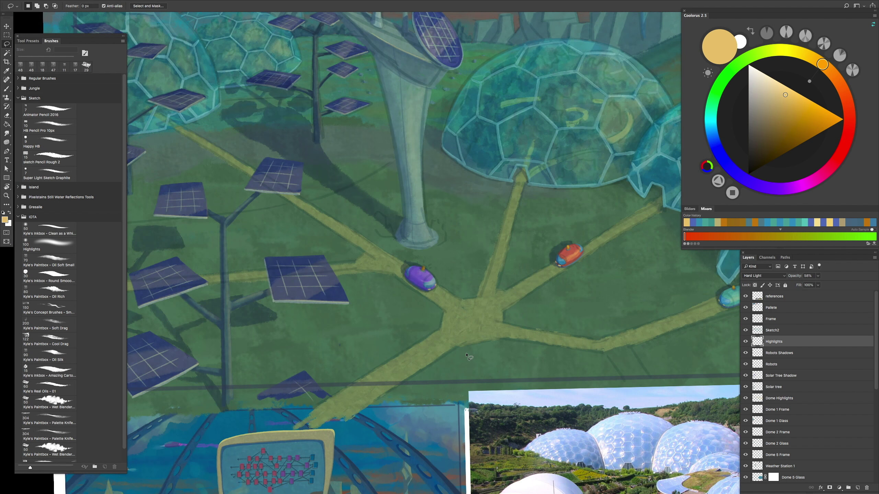
scroll(467, 356, up, 2)
scroll(460, 362, down, 5)
scroll(440, 374, up, 8)
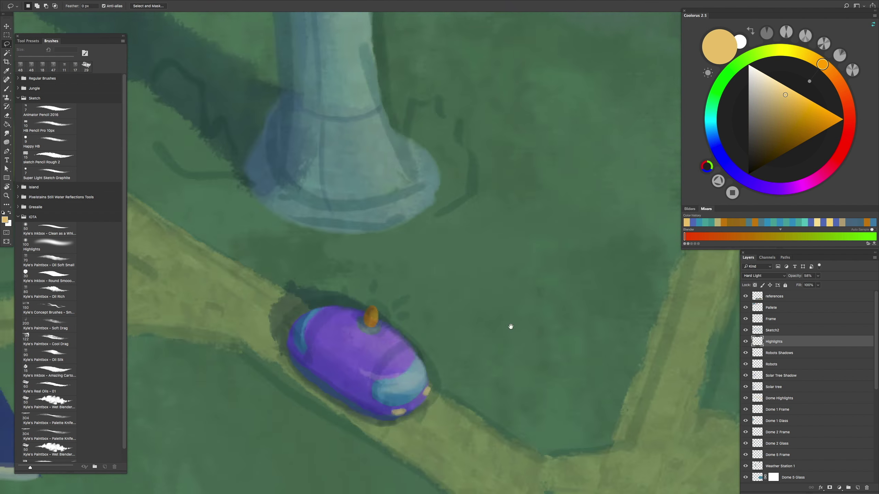
scroll(440, 373, down, 4)
scroll(509, 296, up, 4)
ctrl+click(509, 296)
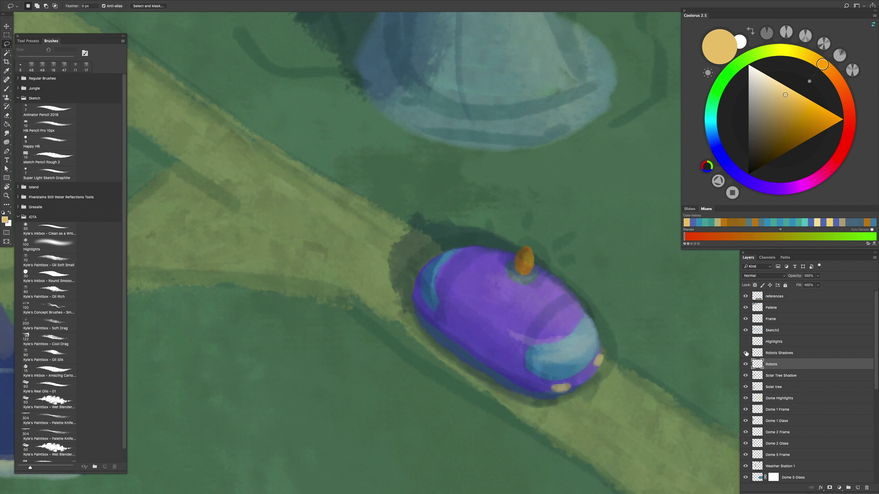
Step: Hide Highlights, Robots Shadows and Sketch2, then repaint the orange knob slightly higher
drag(745, 342, 746, 353)
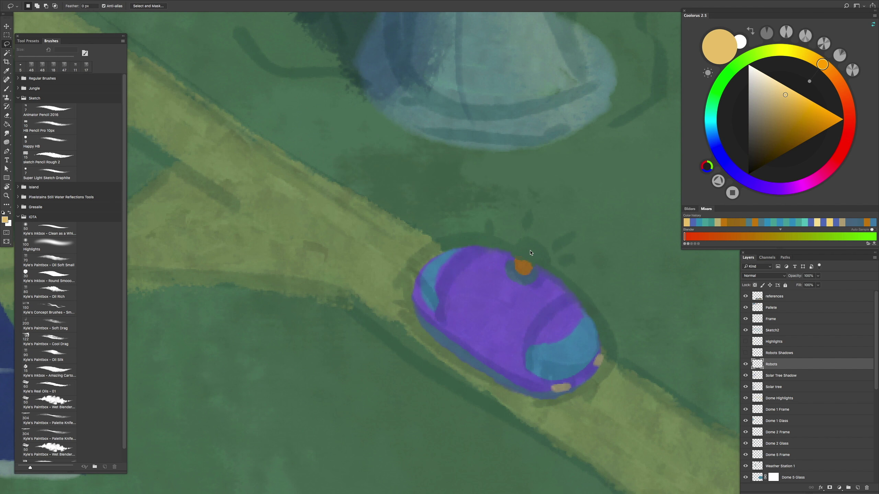
key(b)
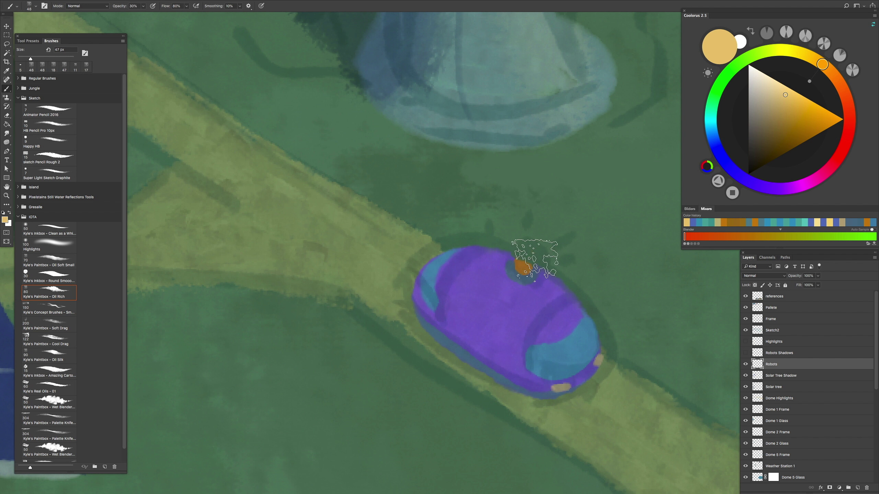
alt+click(516, 270)
alt+click(520, 265)
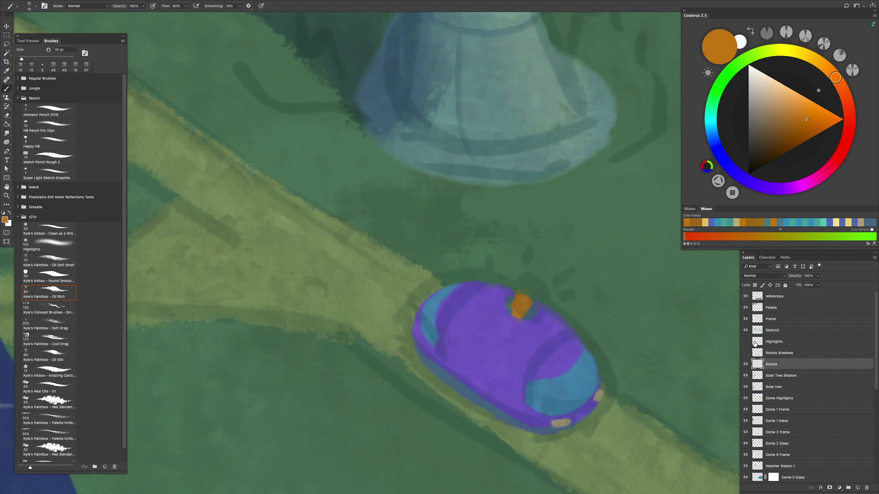
click(745, 330)
drag(519, 292, 514, 308)
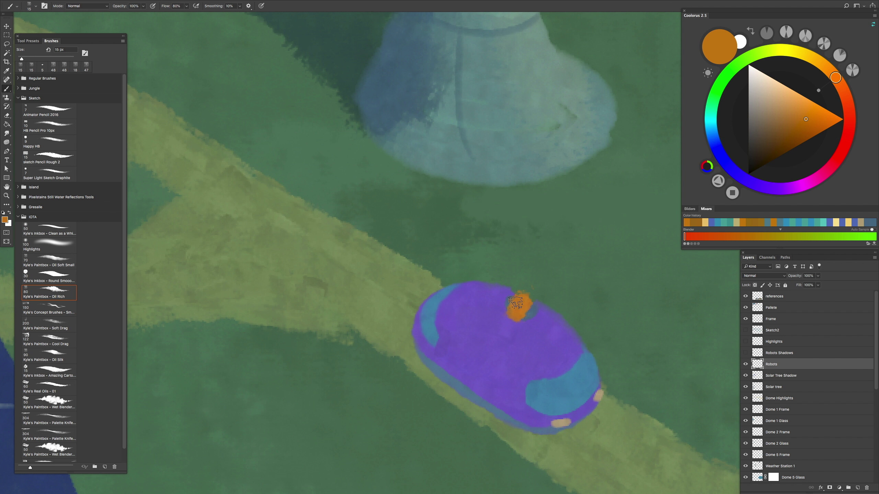
alt+click(526, 292)
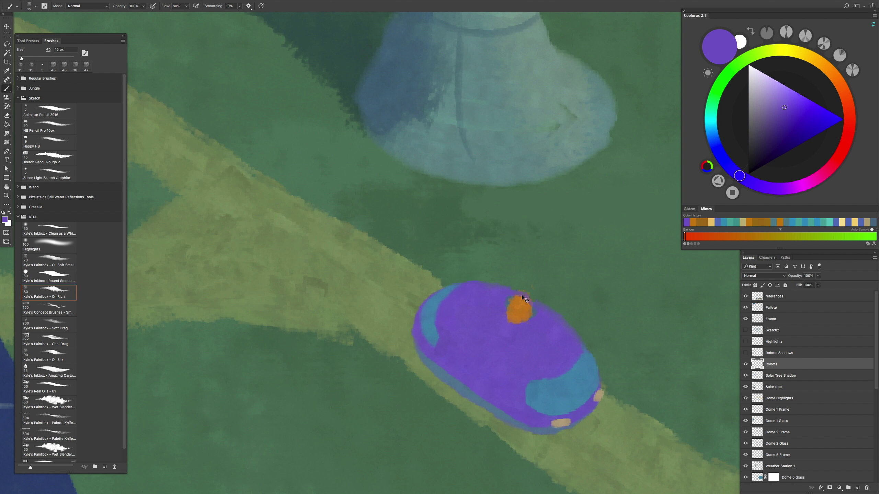
Step: Rotate the view and free-transform the outlined part of the purple robot
drag(511, 343, 664, 312)
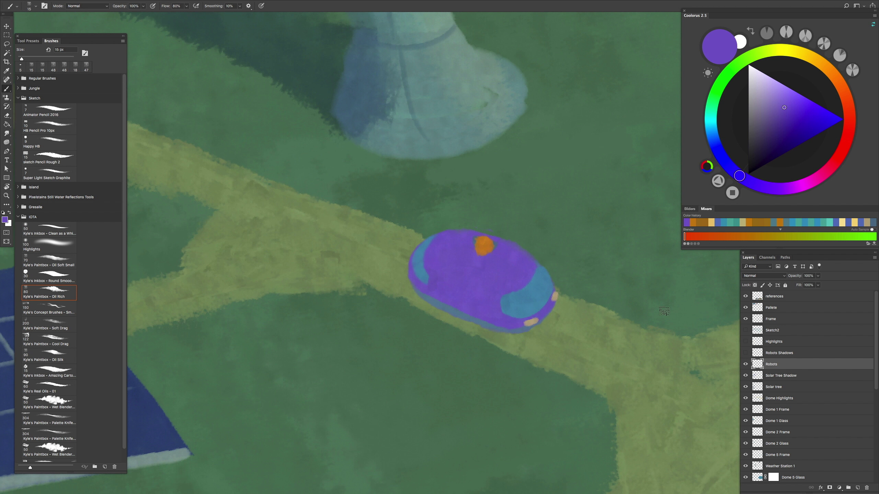
key(ctrl+t)
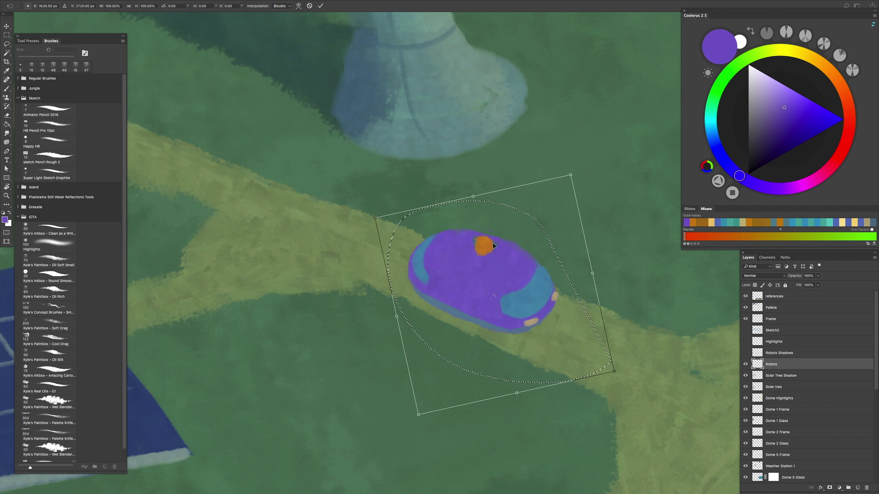
key(Return)
scroll(415, 242, up, 3)
key(b)
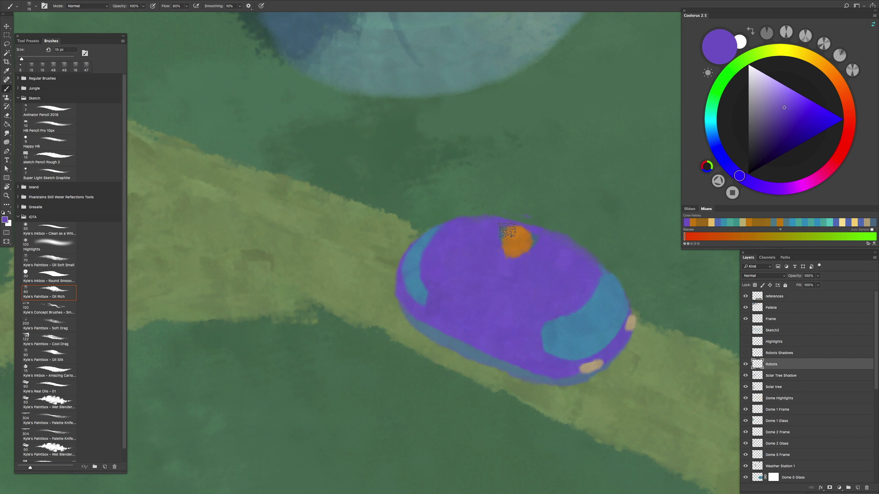
Step: Resample the knob's orange, blue-grey ring and purple body colours, then make Highlights active
mouse_move(535, 254)
mouse_down()
mouse_move(494, 263)
mouse_move(505, 278)
mouse_move(504, 253)
mouse_up()
alt+click(495, 263)
alt+click(504, 252)
alt+click(505, 274)
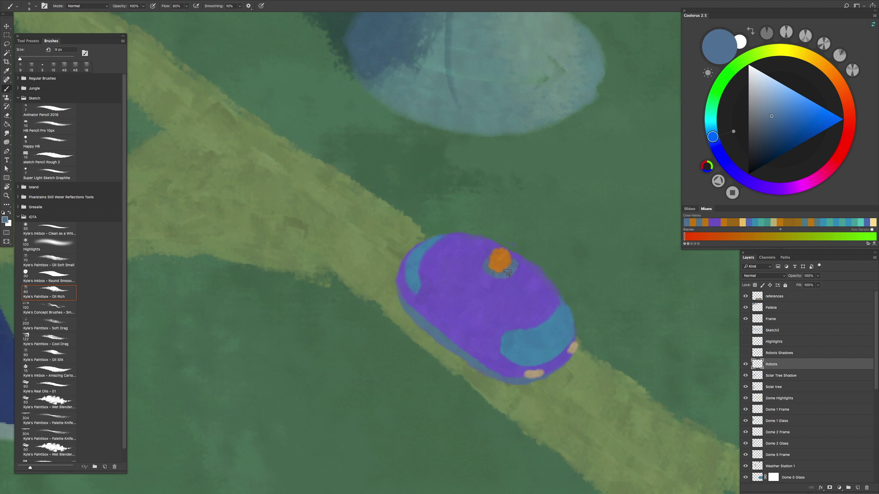
alt+click(498, 258)
alt+click(517, 260)
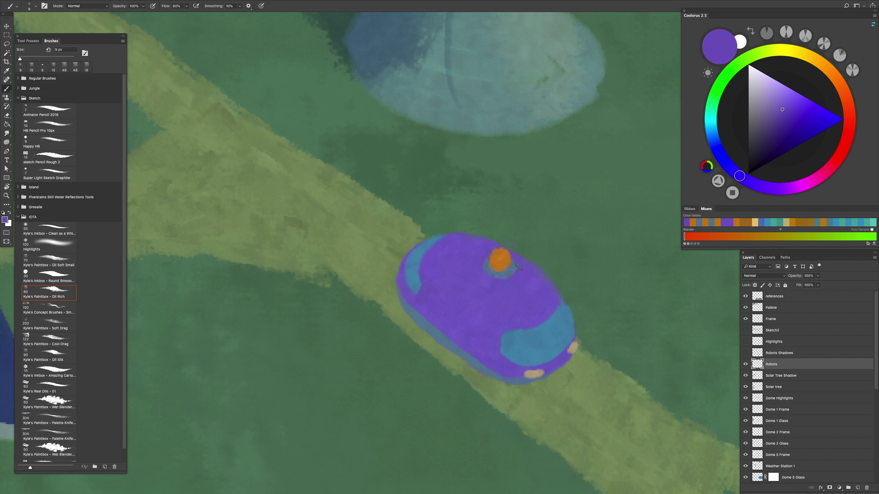
scroll(497, 278, down, 3)
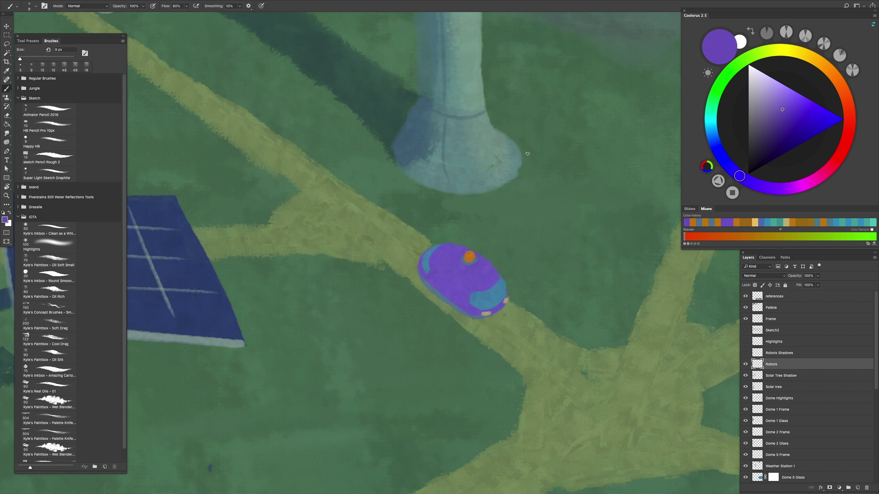
scroll(525, 262, up, 5)
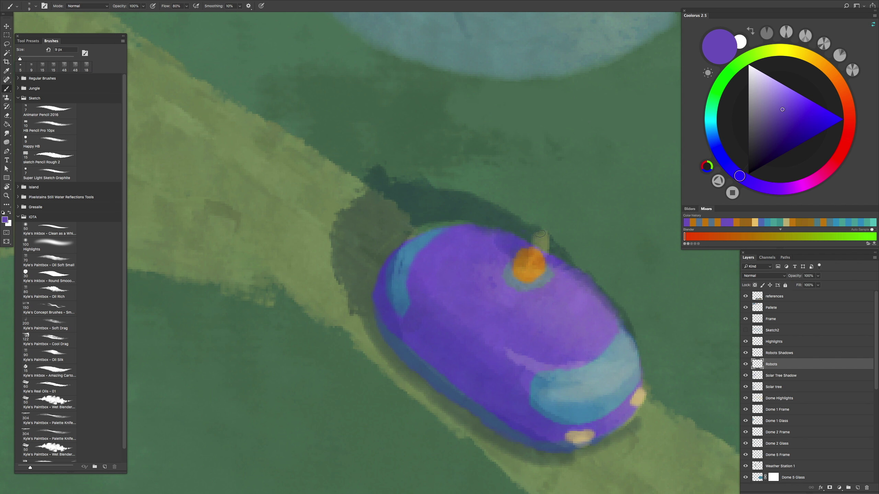
click(772, 342)
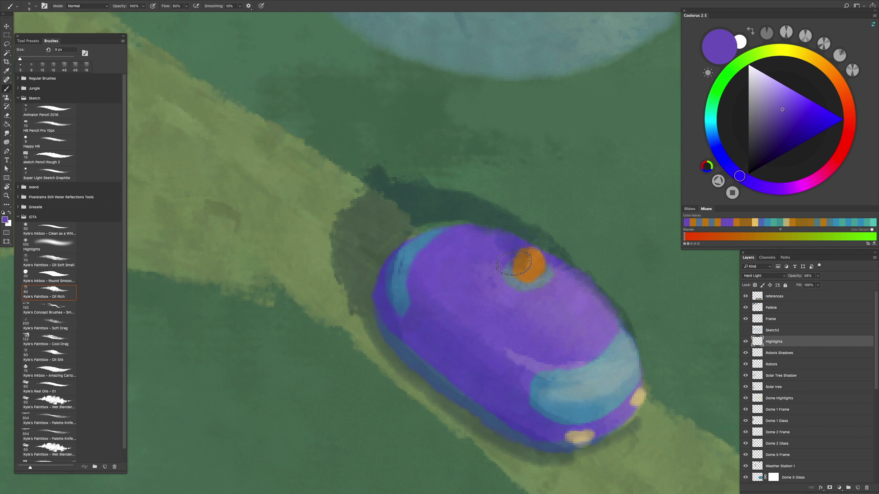
Step: Switch to the Robots Shadows layer with Alt+[ and shrink the brush to 4 px
scroll(501, 231, down, 2)
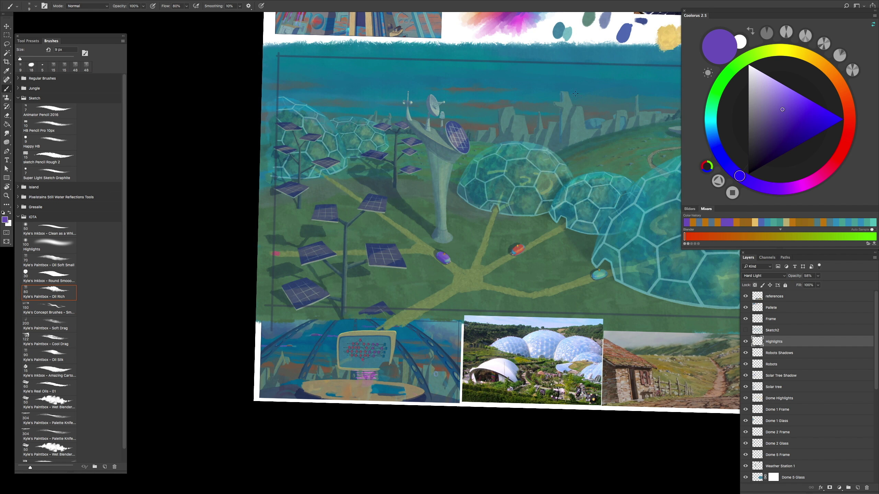
scroll(451, 258, up, 5)
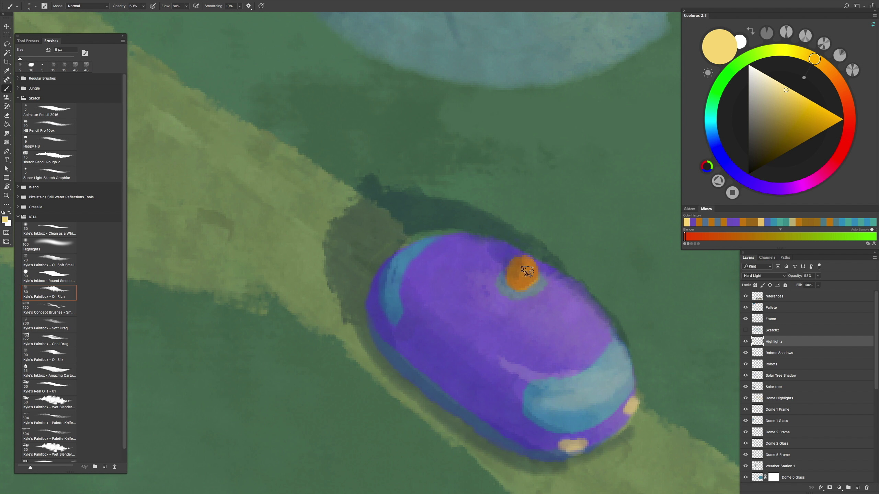
scroll(512, 318, down, 5)
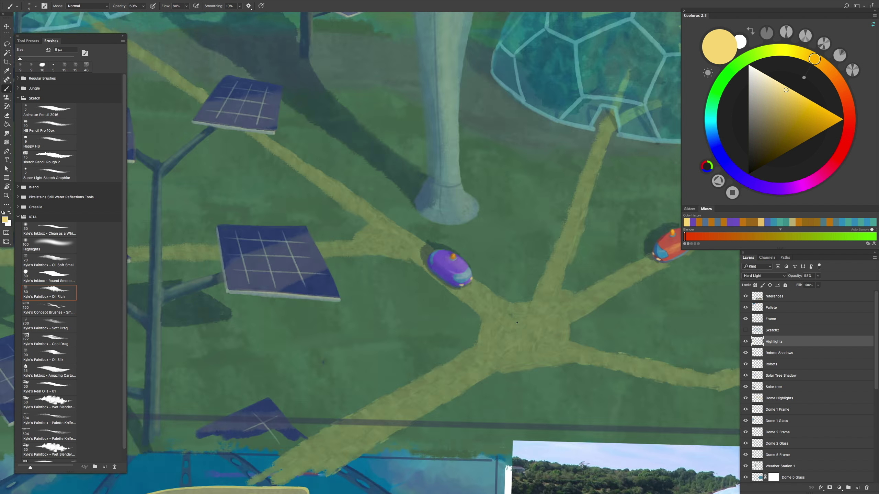
scroll(509, 294, up, 2)
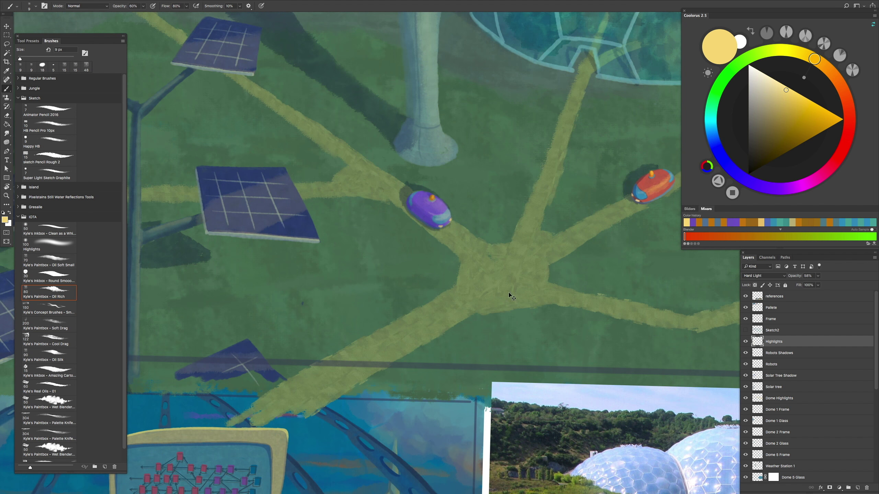
scroll(509, 293, down, 4)
scroll(411, 359, up, 8)
key(alt+bracketleft)
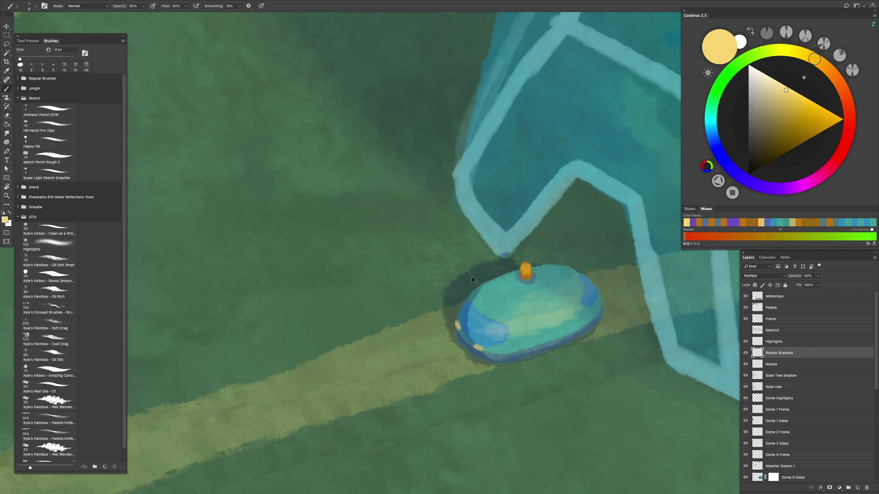
scroll(473, 280, up, 3)
key(period)
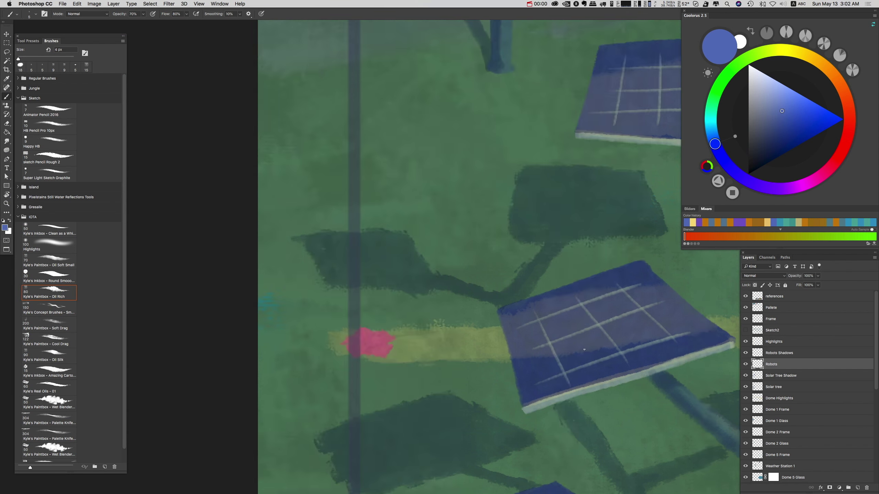
scroll(424, 323, up, 4)
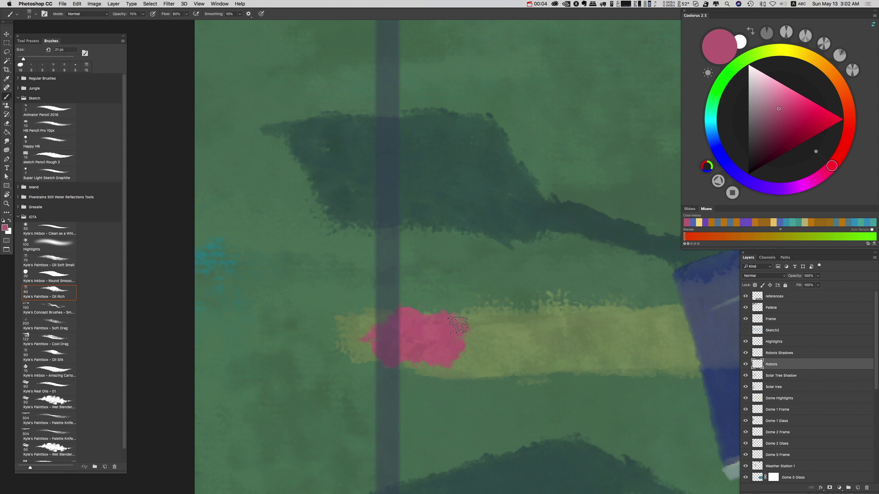
Step: Set brush opacity to full, check the canvas full-screen, and undo the blue stroke on the pink blob
scroll(431, 302, down, 3)
scroll(412, 295, up, 2)
key(0)
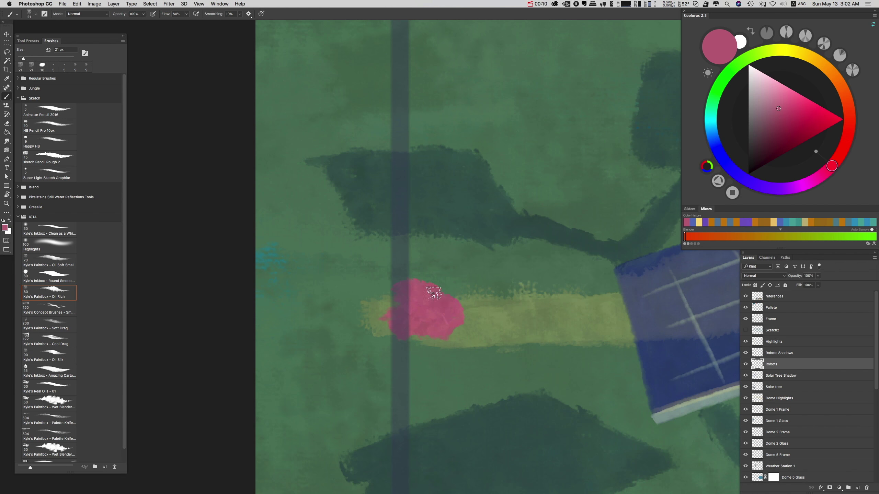
scroll(403, 331, down, 4)
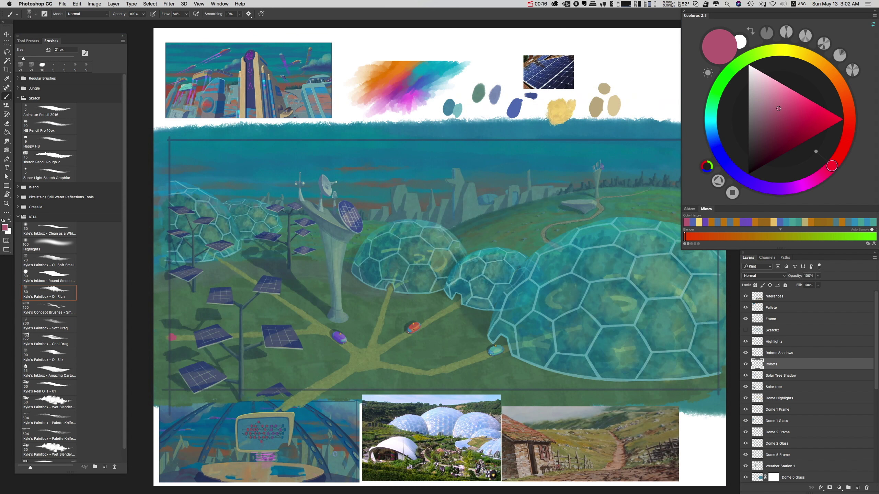
scroll(485, 312, up, 4)
scroll(568, 335, left, 10)
key(f)
key(f)
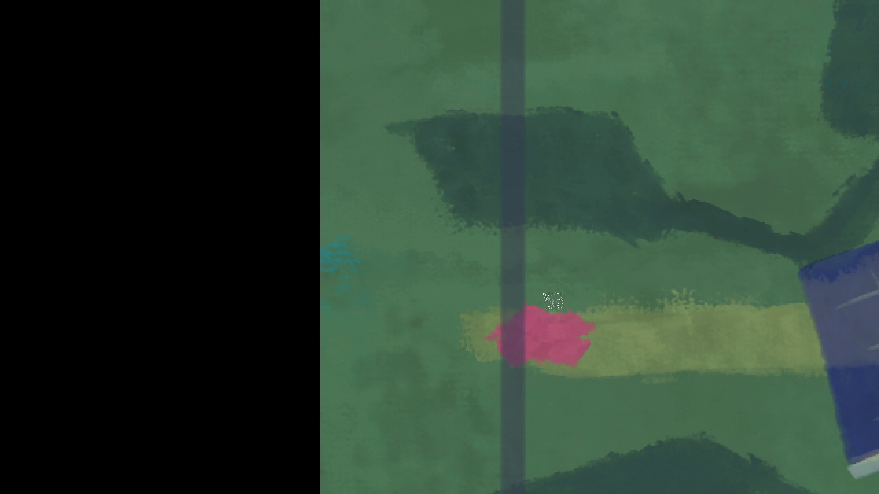
scroll(527, 300, down, 3)
scroll(363, 269, right, 10)
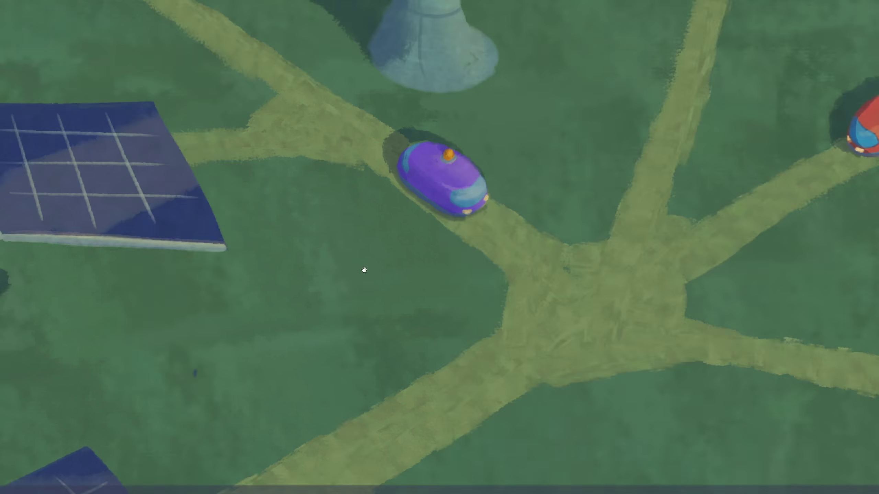
scroll(501, 257, right, 4)
scroll(574, 255, left, 15)
scroll(574, 256, down, 2)
scroll(478, 251, up, 5)
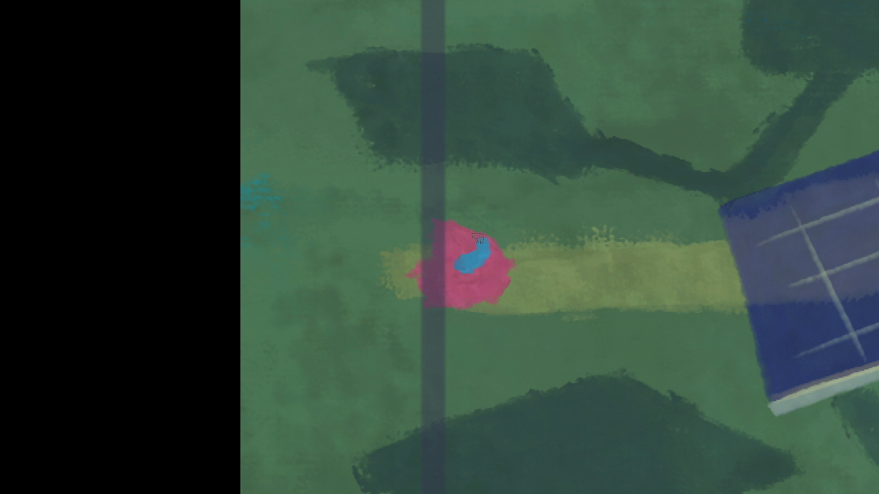
key(Tab)
key(ctrl+z)
Step: Use a 16 px brush to sample the pink body and olive grass colours, returning to Robots
drag(443, 242, 464, 247)
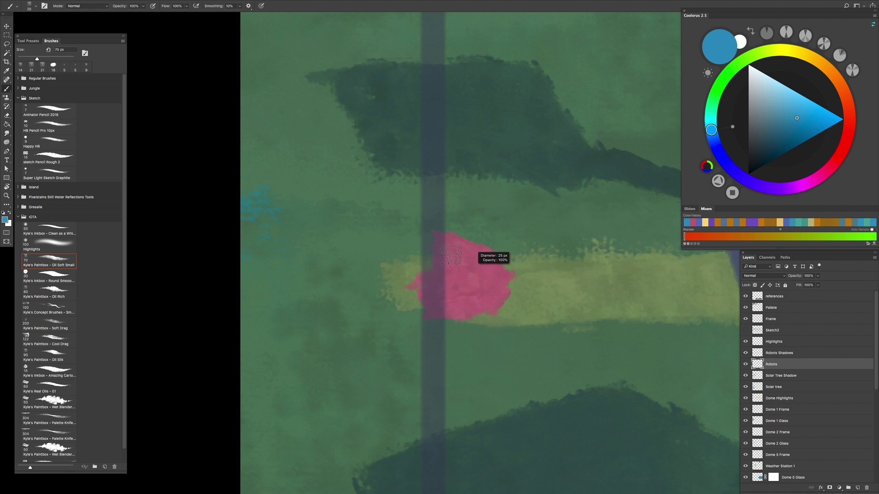
alt+click(475, 252)
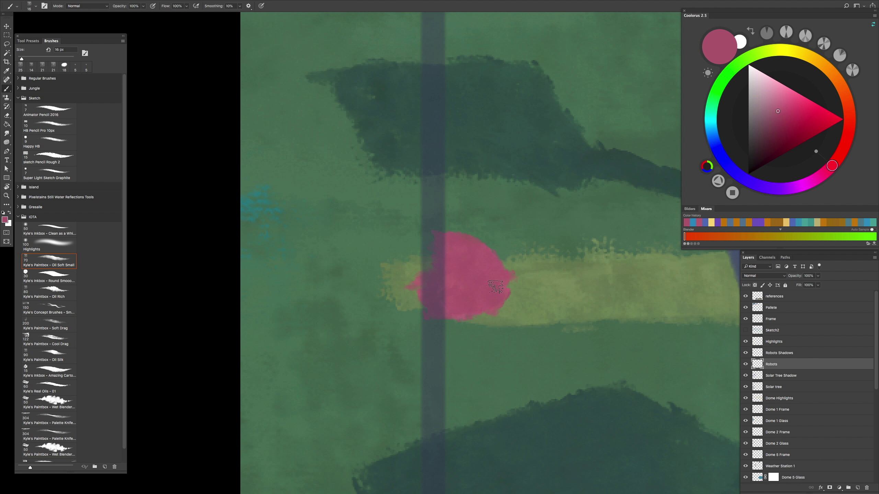
scroll(498, 247, down, 4)
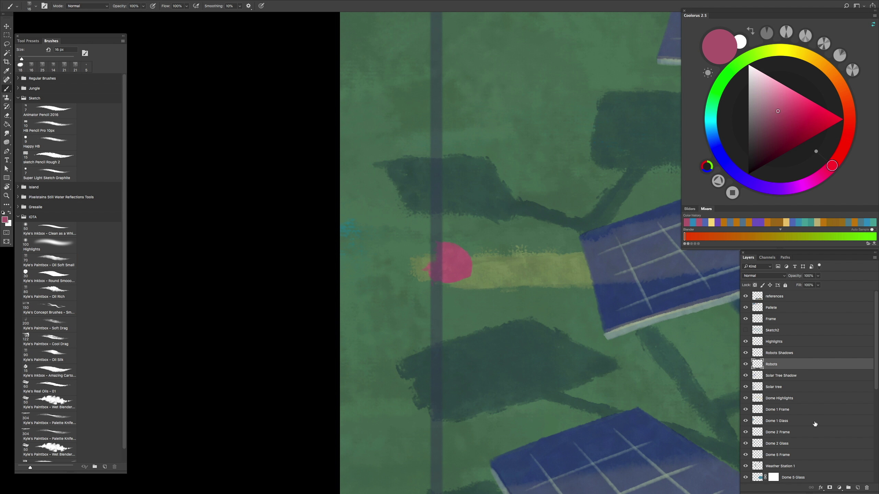
ctrl+click(708, 471)
scroll(438, 256, up, 4)
alt+click(394, 315)
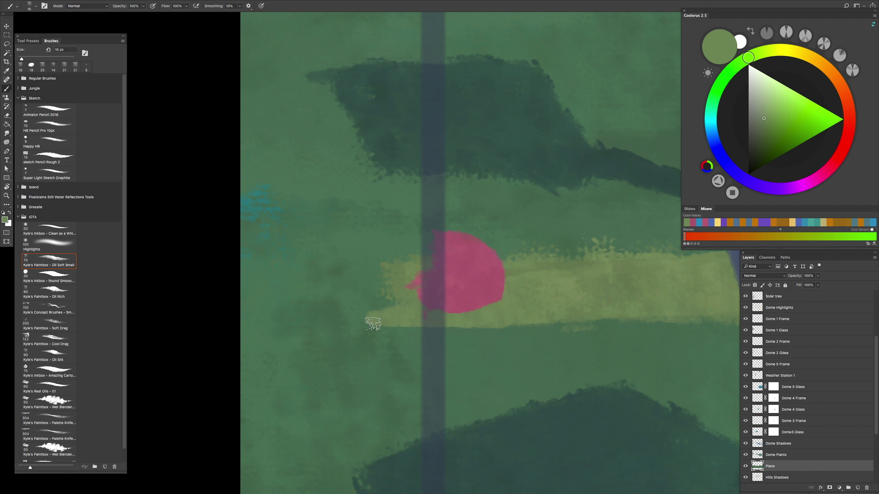
scroll(373, 324, down, 5)
scroll(373, 324, up, 2)
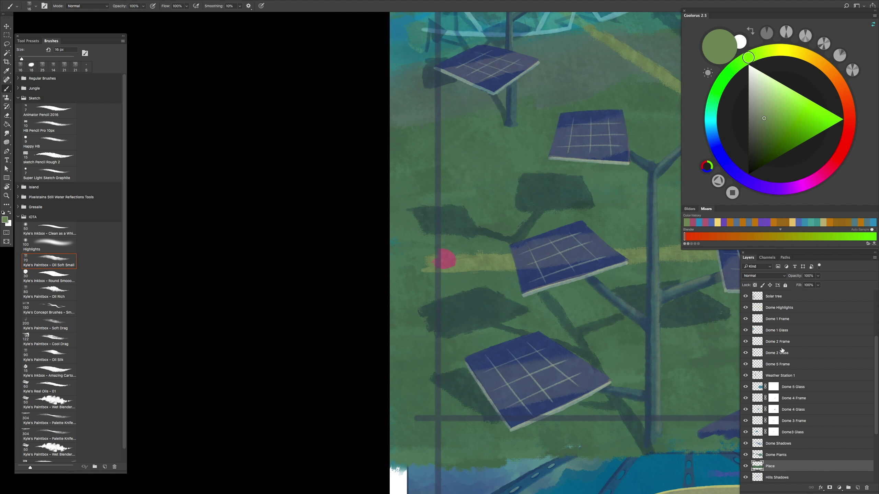
scroll(782, 359, up, 4)
click(782, 363)
scroll(245, 353, down, 2)
scroll(230, 258, up, 5)
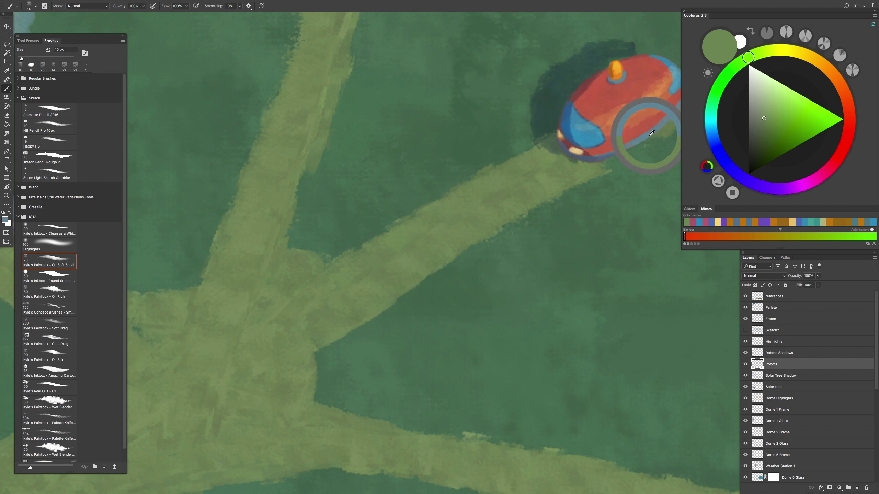
scroll(652, 133, down, 5)
scroll(488, 333, up, 5)
scroll(413, 284, up, 2)
Step: With a 10 px brush, dab blue-grey on the pink robot's right edge and resample its colours
key(bracketright)
key(bracketright)
drag(363, 303, 441, 279)
click(448, 271)
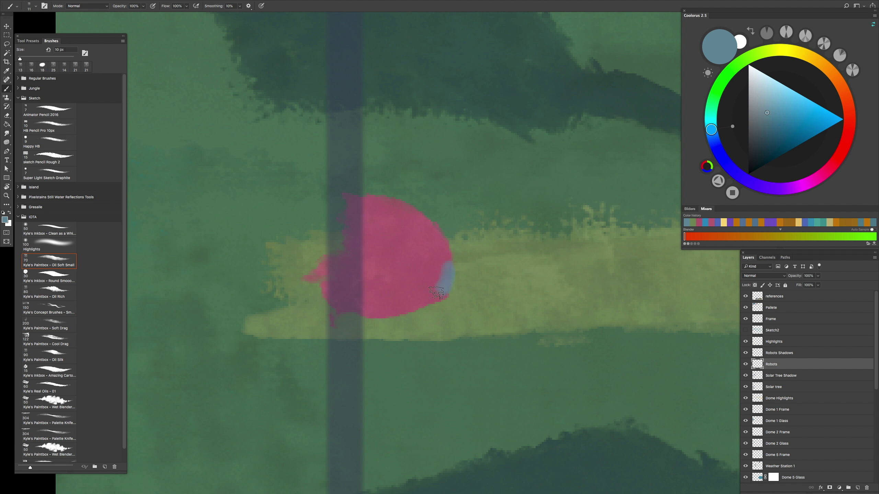
alt+click(387, 299)
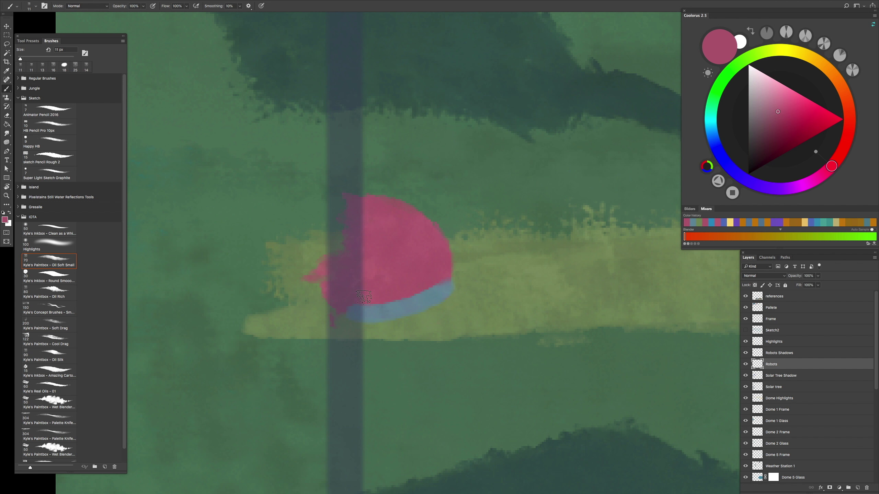
alt+click(441, 290)
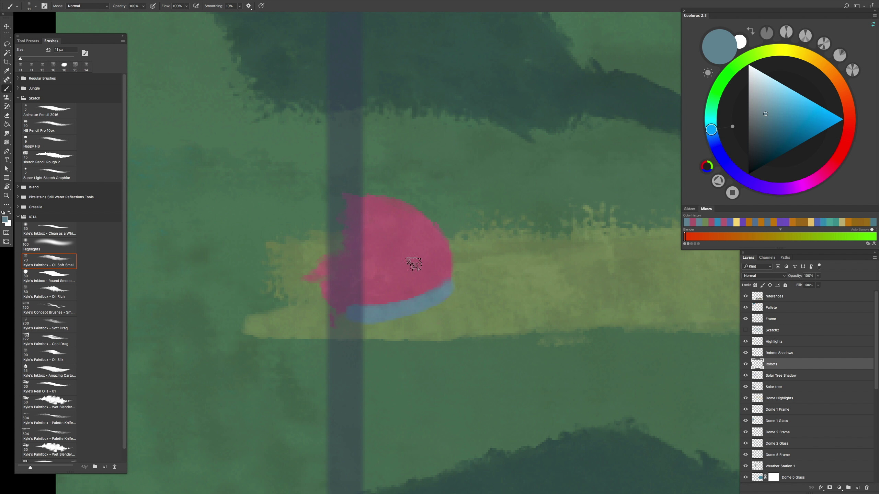
scroll(440, 290, down, 5)
scroll(583, 179, up, 3)
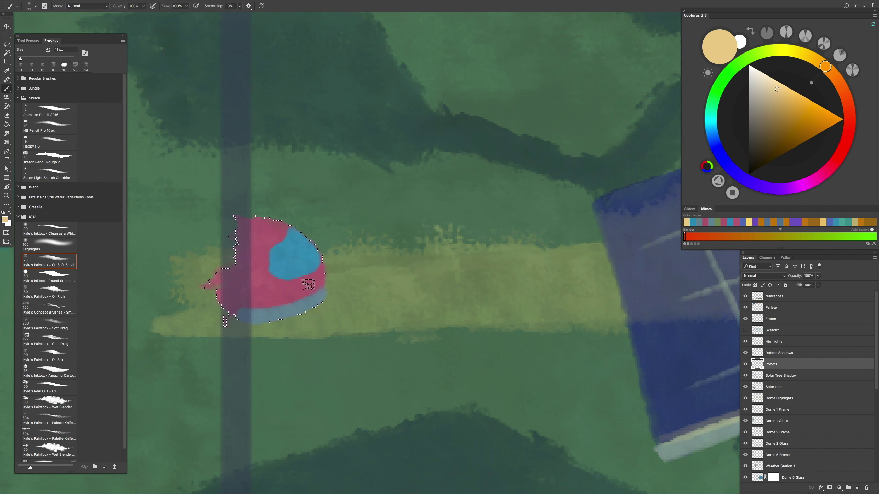
key(bracketleft)
key(bracketleft)
key(bracketleft)
key(bracketleft)
Step: Paint a cream headlight on the pink robot and an Oil Rich shadow under its base
drag(305, 290, 309, 289)
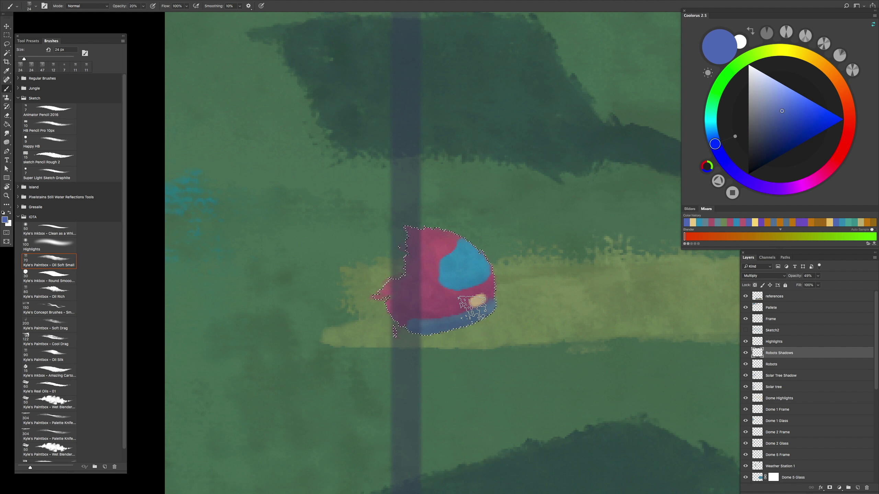
key(period)
key(period)
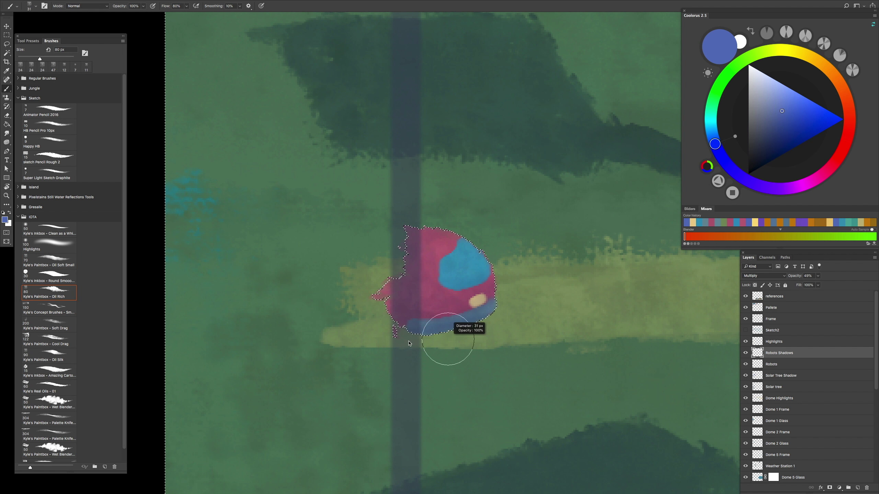
mouse_move(488, 303)
mouse_down()
mouse_move(417, 328)
mouse_move(396, 322)
mouse_move(478, 311)
mouse_move(404, 328)
mouse_move(442, 339)
mouse_up()
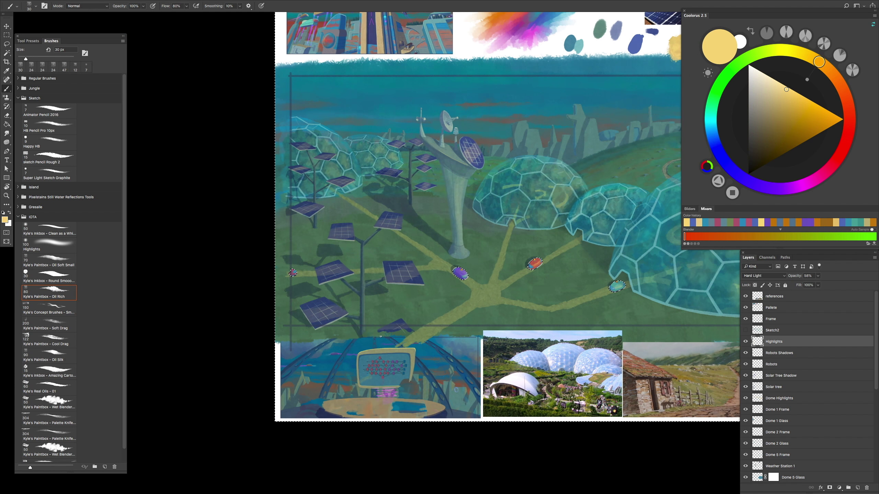
Step: Touch up the small robot near the left frame with the eraser and brush
click(293, 272)
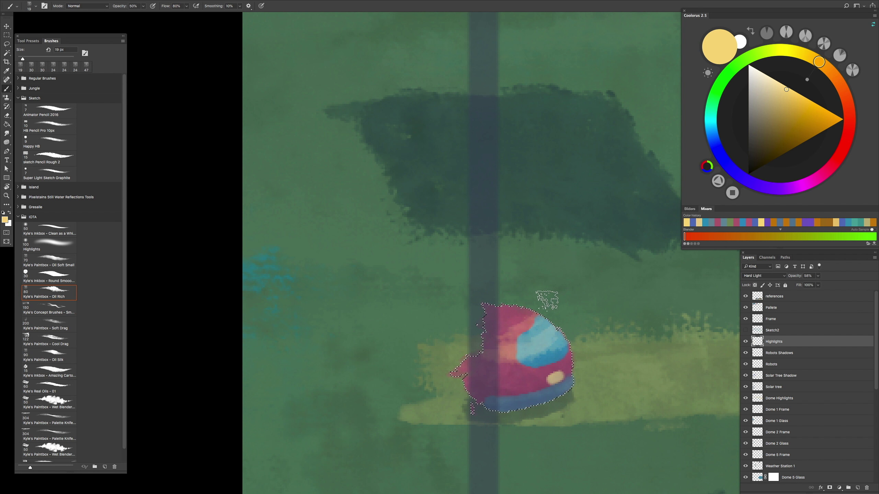
scroll(571, 301, down, 3)
scroll(545, 291, up, 3)
scroll(519, 311, down, 3)
scroll(512, 383, up, 3)
scroll(512, 383, down, 3)
scroll(542, 342, up, 3)
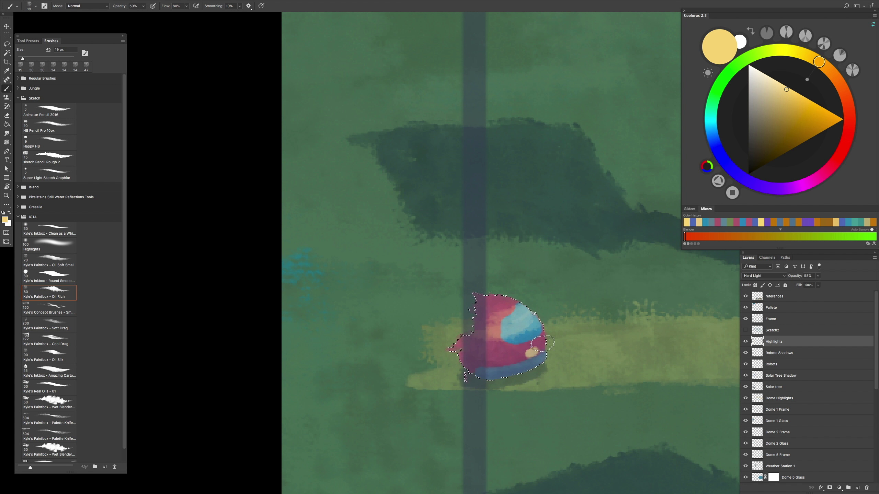
key(e)
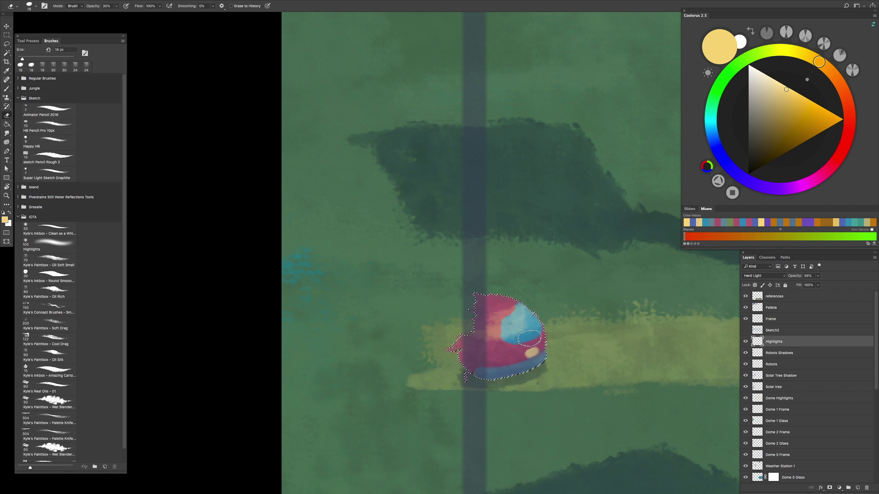
scroll(532, 297, down, 3)
scroll(517, 364, up, 3)
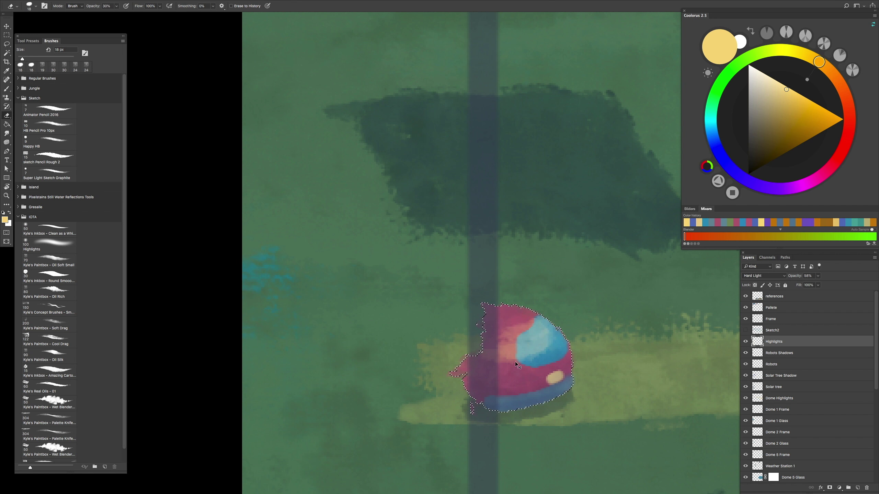
scroll(519, 365, down, 3)
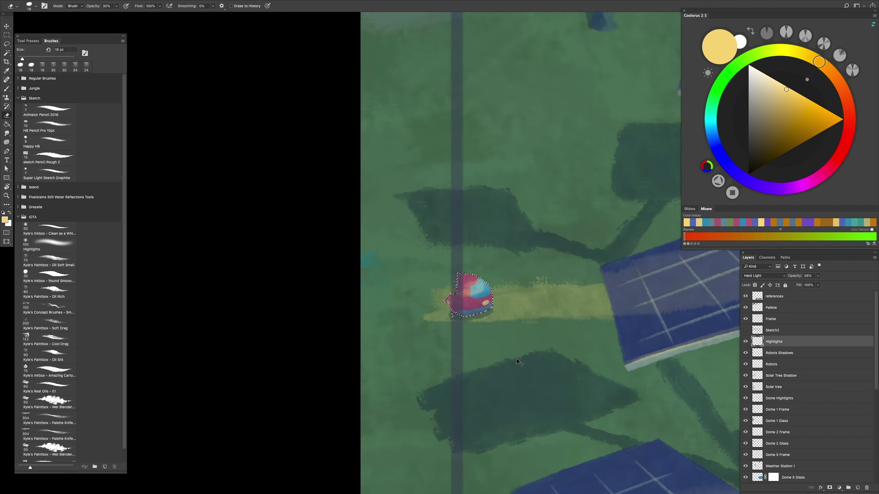
scroll(653, 356, up, 2)
key(b)
scroll(463, 220, down, 5)
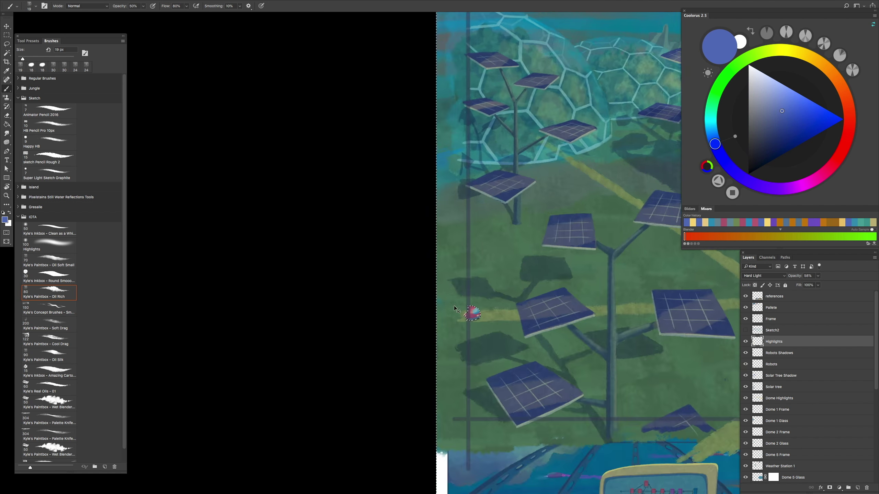
scroll(451, 206, up, 4)
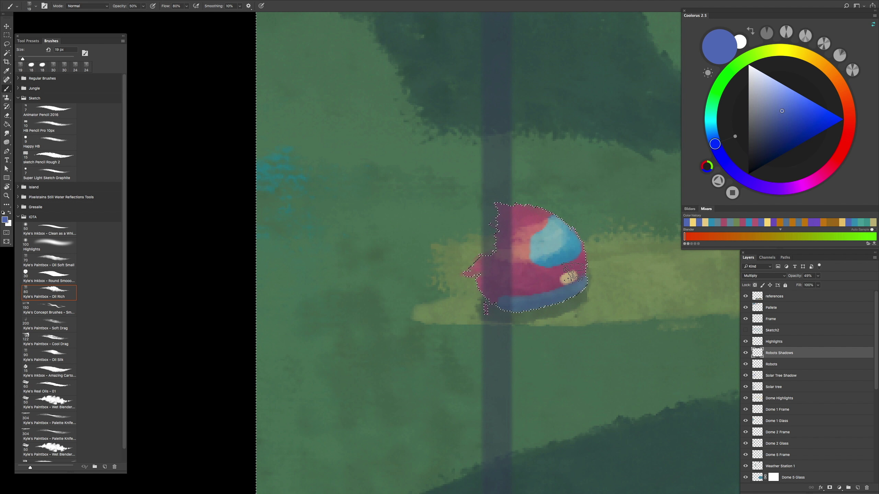
scroll(571, 264, down, 5)
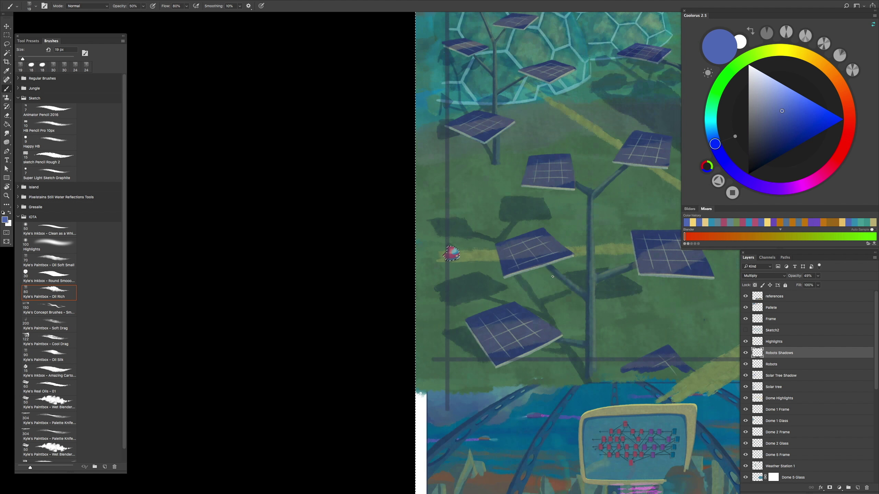
scroll(559, 277, up, 5)
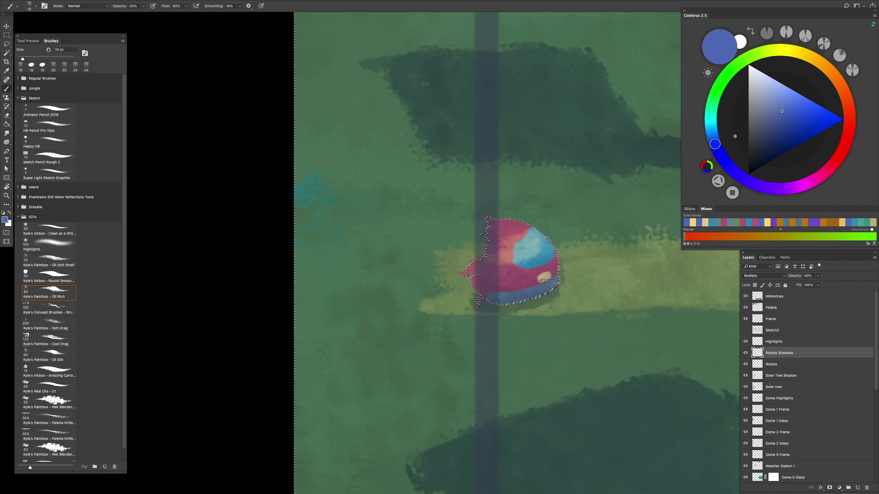
scroll(564, 275, down, 1)
scroll(565, 276, down, 3)
scroll(515, 271, up, 4)
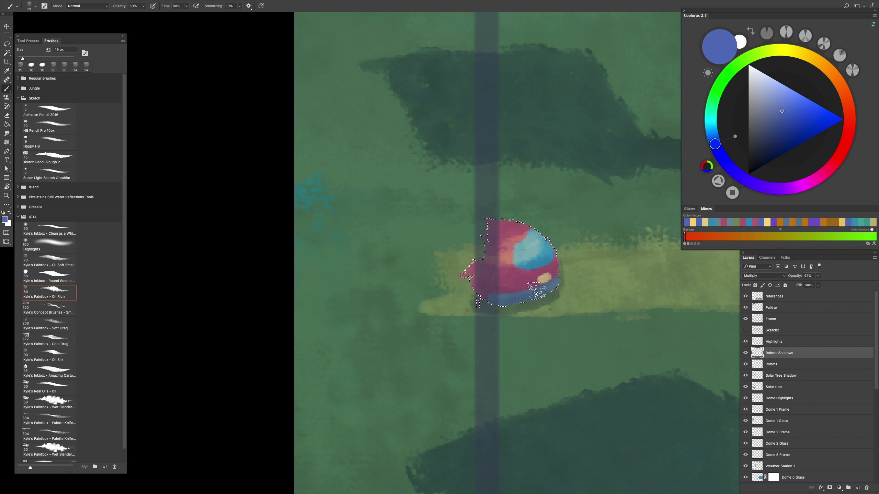
scroll(513, 269, down, 4)
Step: Add a new empty layer directly above Solar Tree Shadow
key(l)
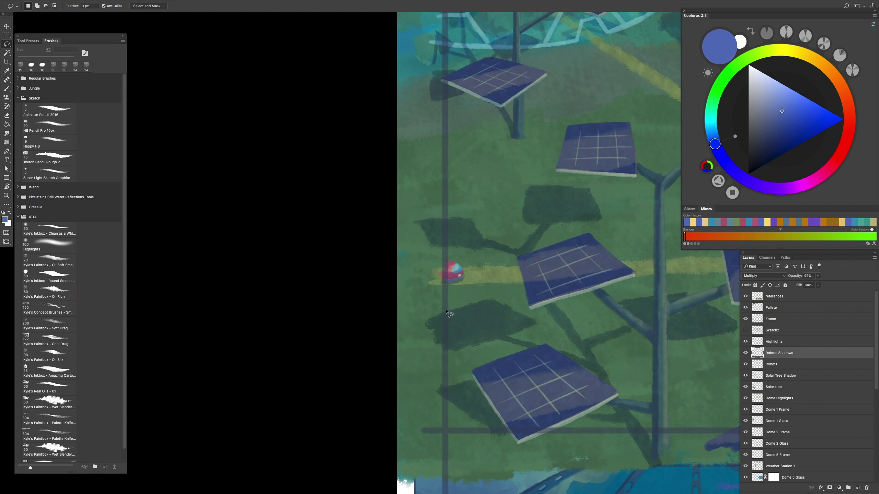
scroll(515, 302, down, 2)
scroll(515, 302, up, 2)
click(780, 376)
click(858, 488)
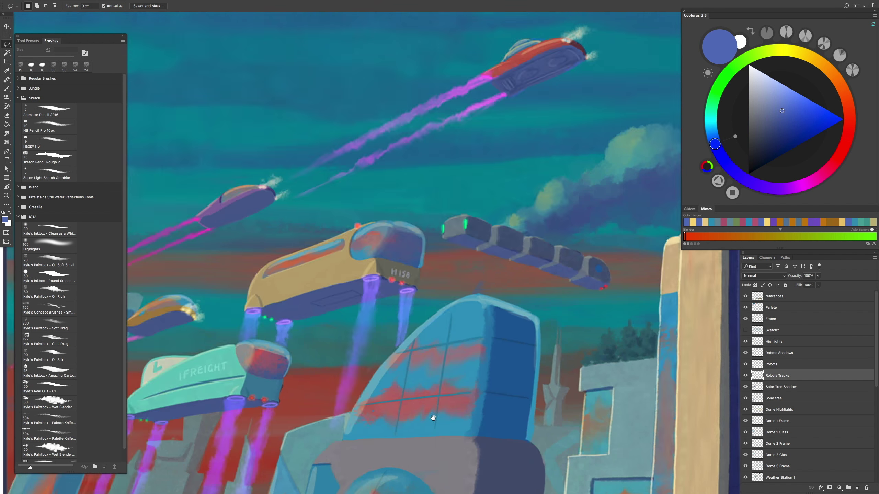
Step: Set the brush to 26 px and undo the straight pink line to the red robot
scroll(525, 177, up, 3)
scroll(524, 177, down, 6)
scroll(569, 427, up, 5)
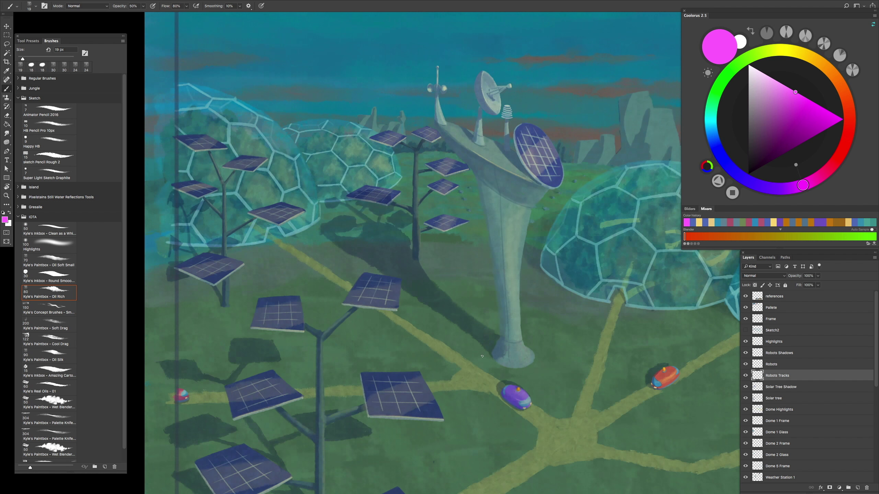
drag(375, 343, 373, 346)
drag(493, 264, 458, 288)
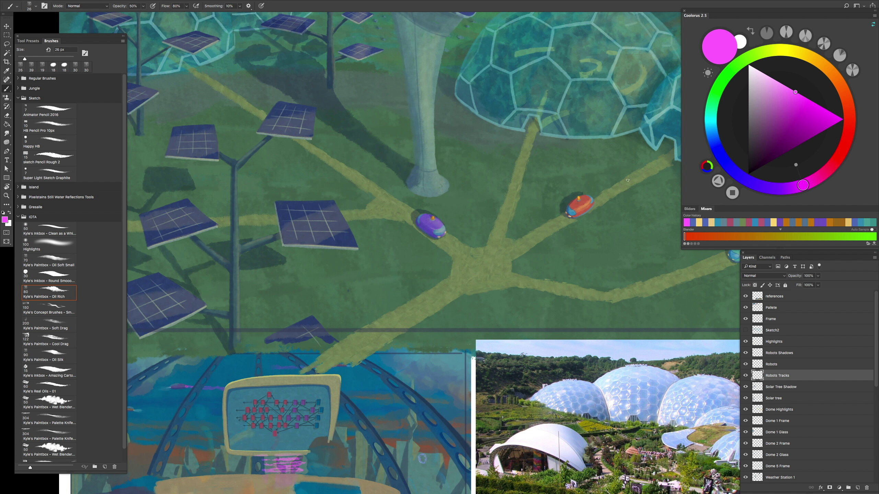
scroll(659, 168, down, 5)
scroll(533, 183, up, 4)
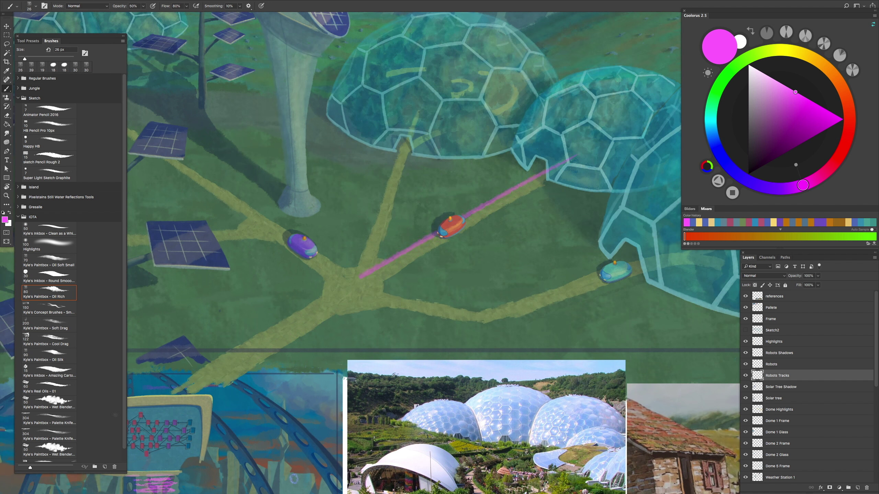
scroll(533, 184, down, 1)
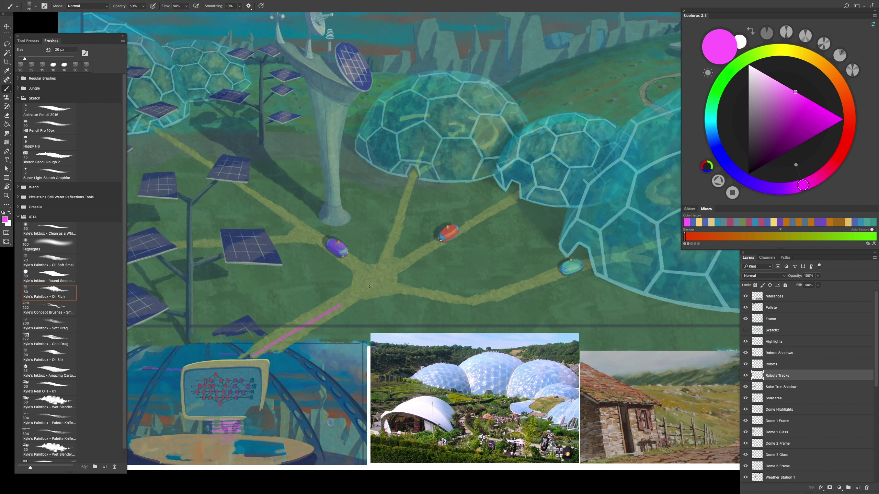
key(ctrl+z)
scroll(300, 327, up, 4)
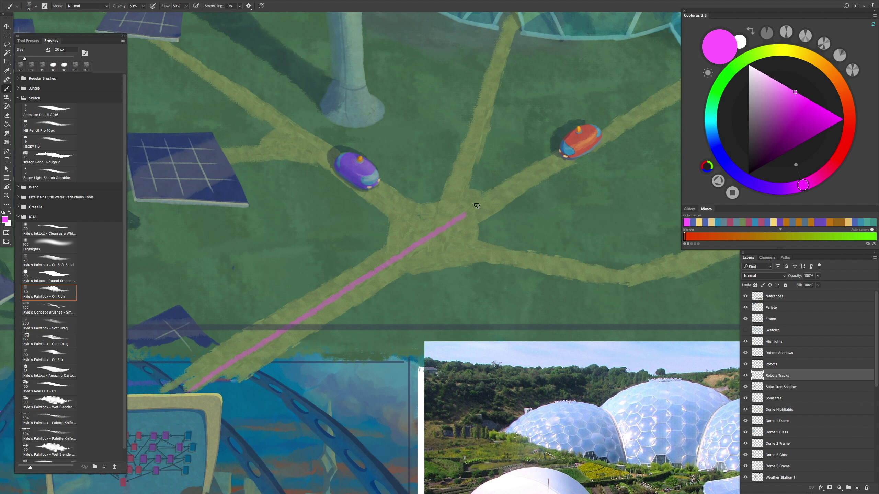
scroll(476, 206, up, 5)
Step: Paint the magenta track up to the red robot at 40 px, undoing the stroke to the dome
drag(196, 343, 457, 194)
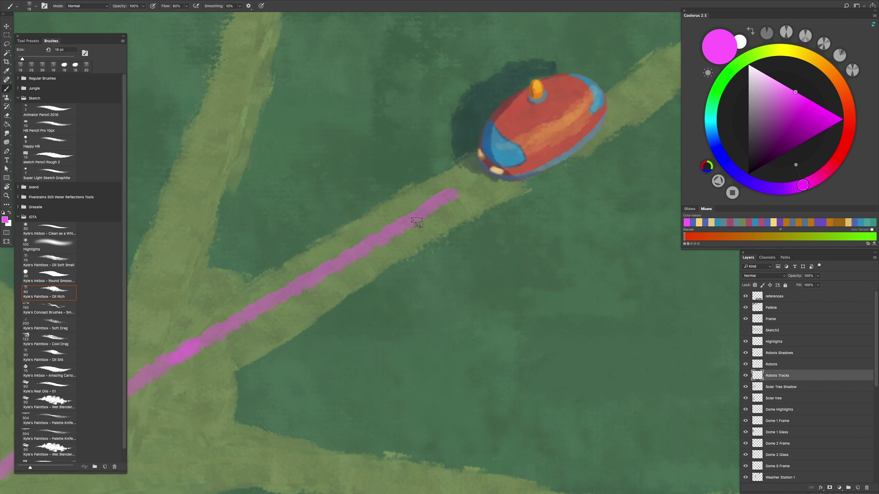
scroll(417, 223, down, 6)
scroll(330, 316, up, 2)
drag(235, 374, 244, 373)
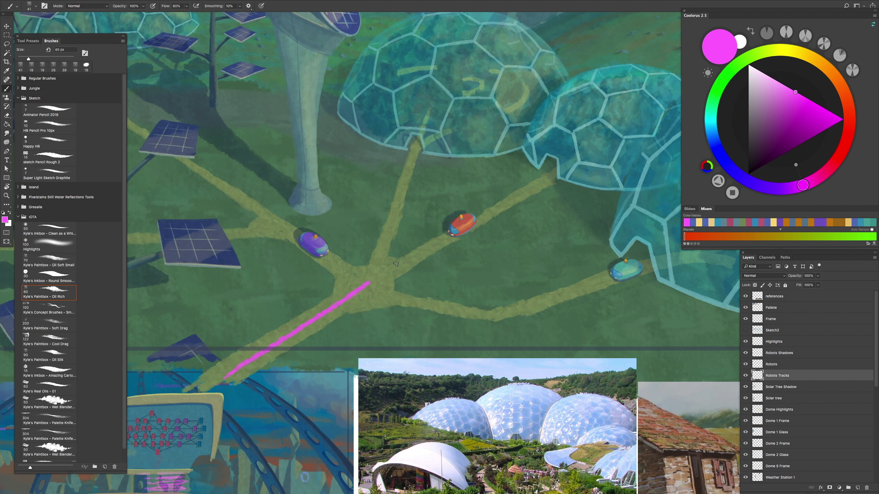
scroll(395, 264, up, 4)
drag(341, 298, 336, 298)
drag(231, 342, 433, 223)
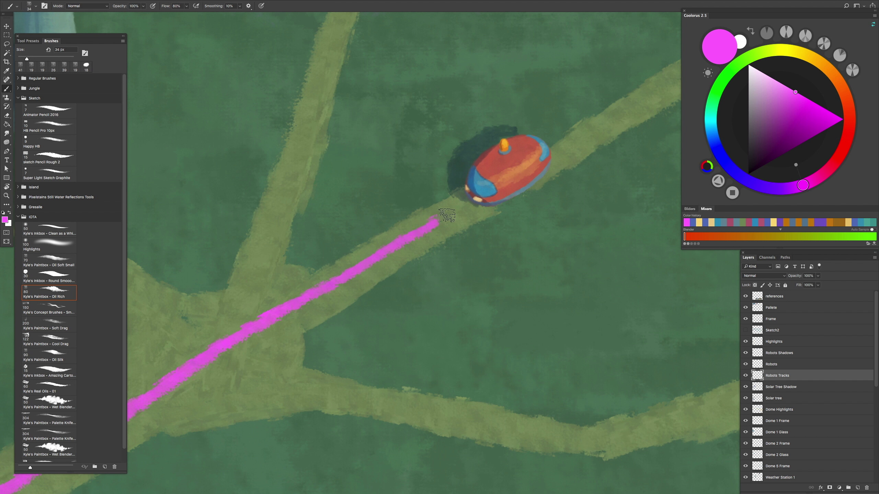
mouse_move(530, 171)
mouse_down()
mouse_move(324, 296)
mouse_move(581, 138)
mouse_move(382, 258)
mouse_up()
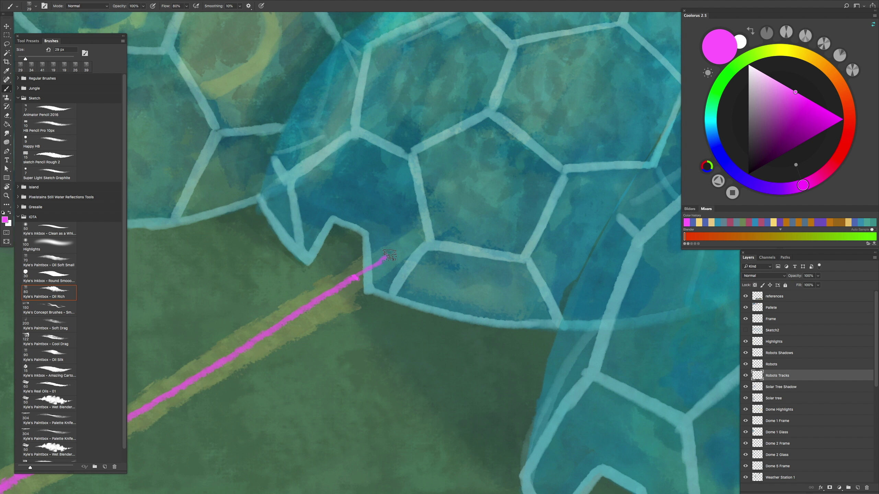
scroll(433, 224, down, 5)
scroll(459, 96, up, 4)
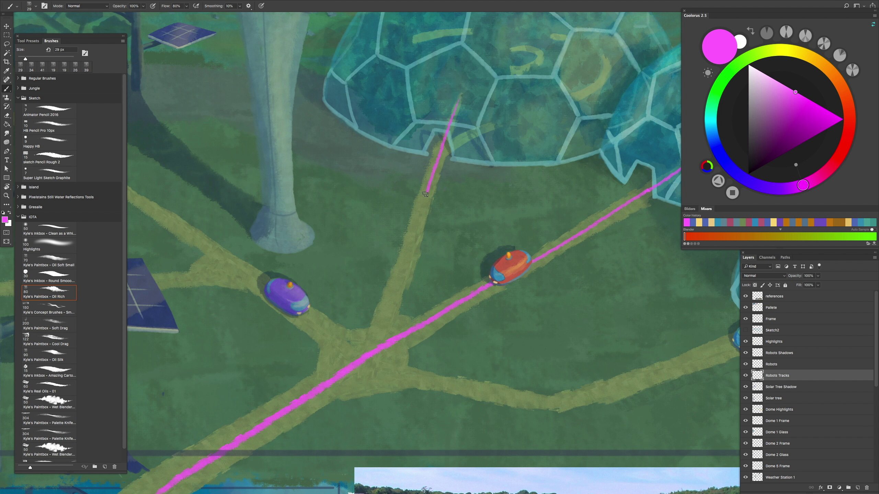
key(ctrl+z)
key(ctrl+z)
drag(433, 276, 460, 312)
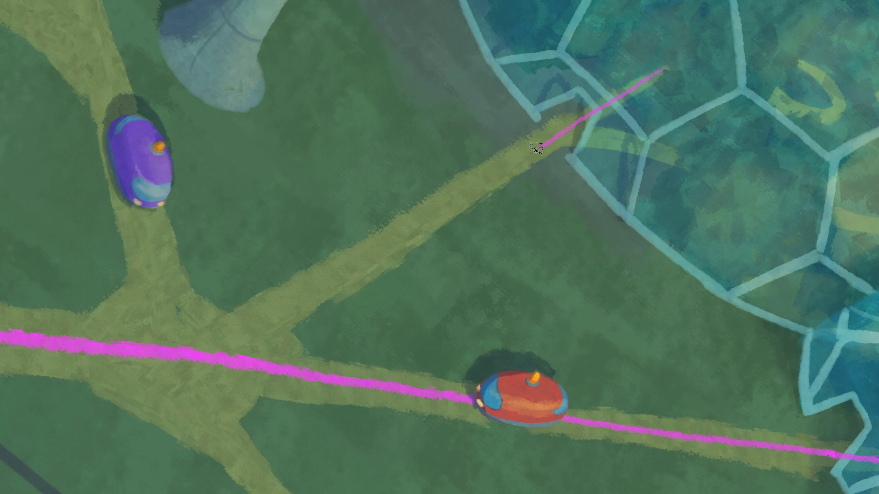
Step: Draw straight magenta tracks from the path bend and top robot down to the main junction
drag(536, 149, 668, 67)
drag(536, 149, 216, 357)
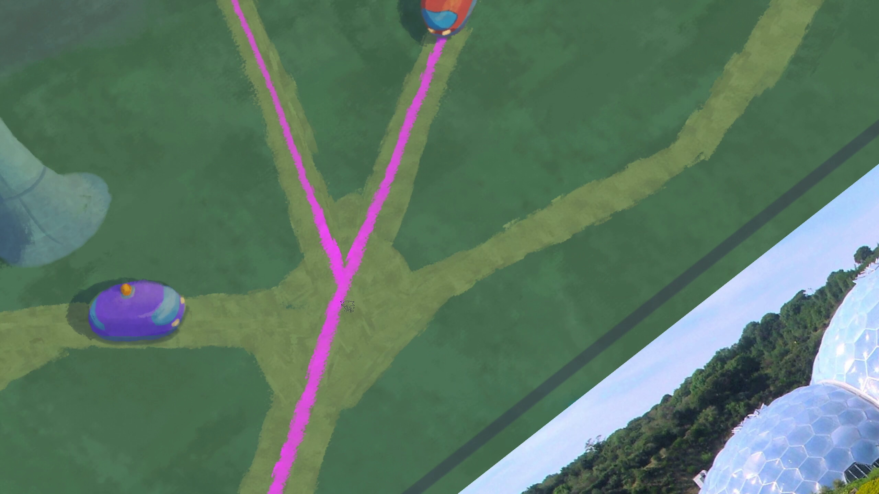
drag(348, 307, 447, 275)
drag(682, 158, 347, 322)
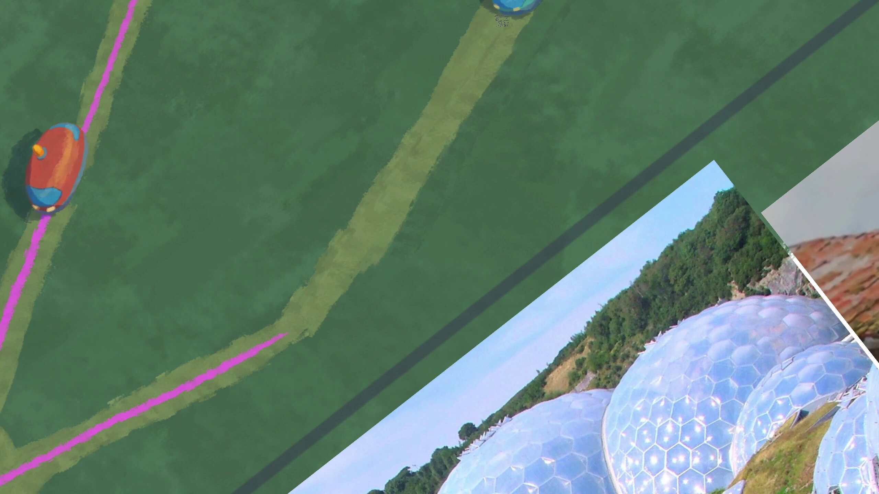
mouse_move(496, 16)
mouse_down()
mouse_move(477, 59)
mouse_move(354, 238)
mouse_move(247, 355)
mouse_up()
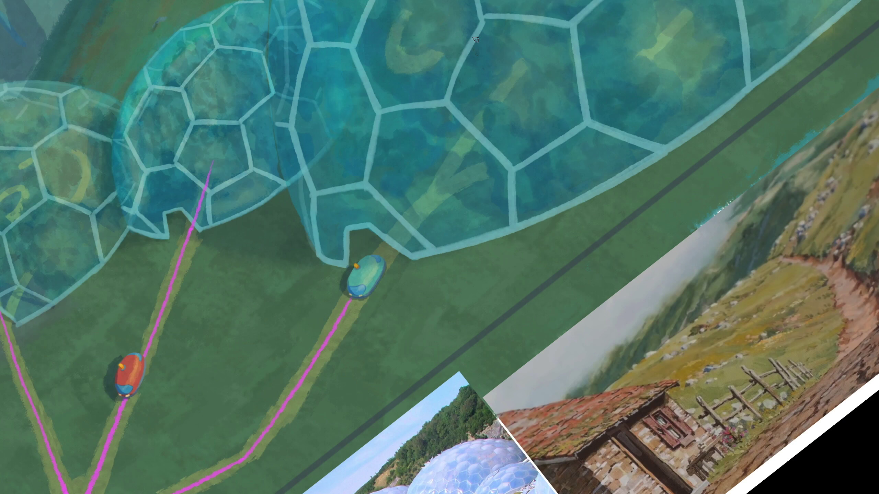
Step: Add a magenta branch under the dome, end one behind the first solar panel, and move Robots Tracks below the domes
drag(519, 57, 489, 94)
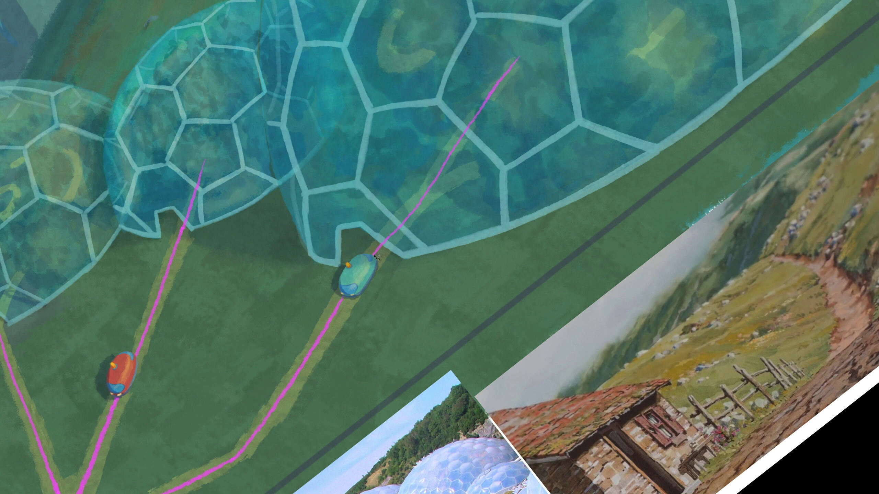
drag(455, 177, 538, 137)
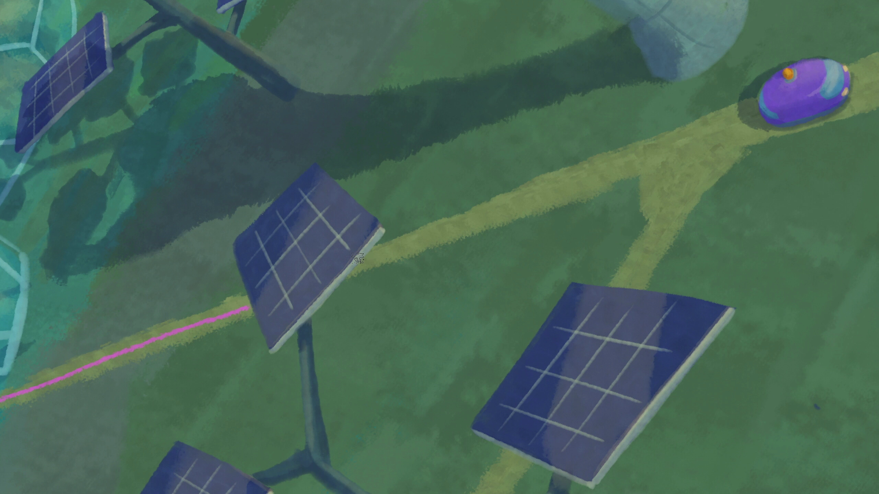
drag(470, 224, 356, 264)
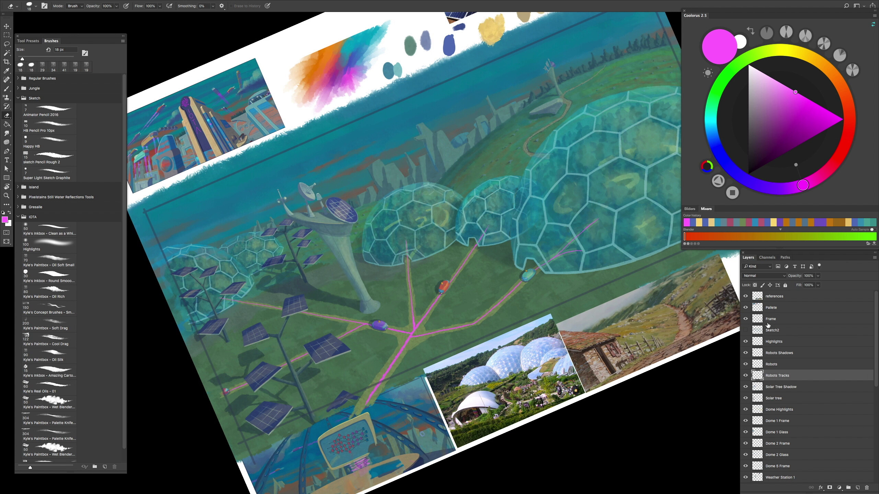
drag(759, 309, 768, 444)
Step: Replace the thick diagonal pink stroke with a thinner magenta track running into the dome
scroll(441, 253, up, 6)
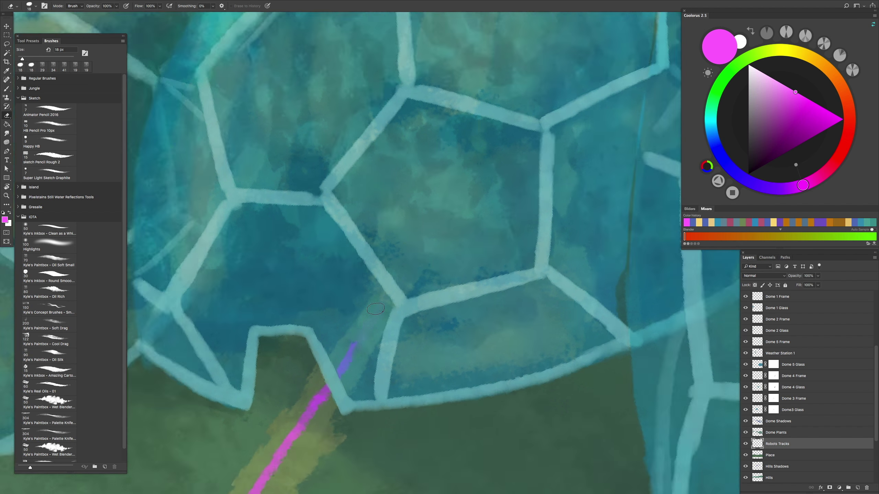
scroll(368, 331, up, 2)
scroll(318, 393, down, 2)
key(b)
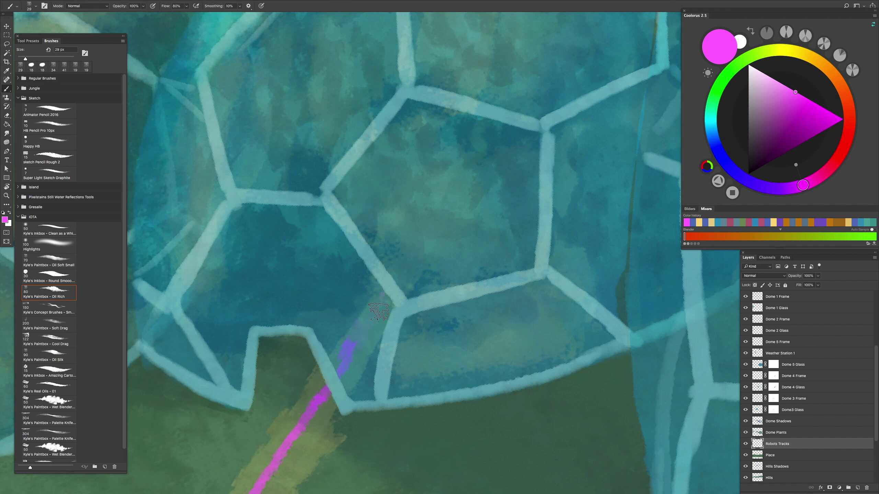
scroll(374, 368, down, 3)
scroll(374, 368, up, 3)
scroll(372, 367, up, 2)
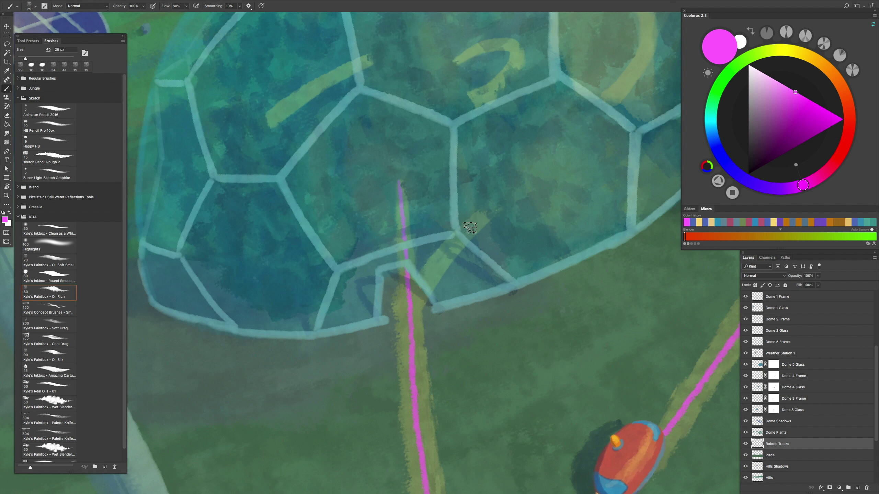
key(ctrl+z)
drag(416, 288, 485, 222)
Step: Target the Dome Shadows layer (Multiply) with a muted blue on the oil brush
scroll(413, 374, down, 3)
scroll(420, 311, up, 4)
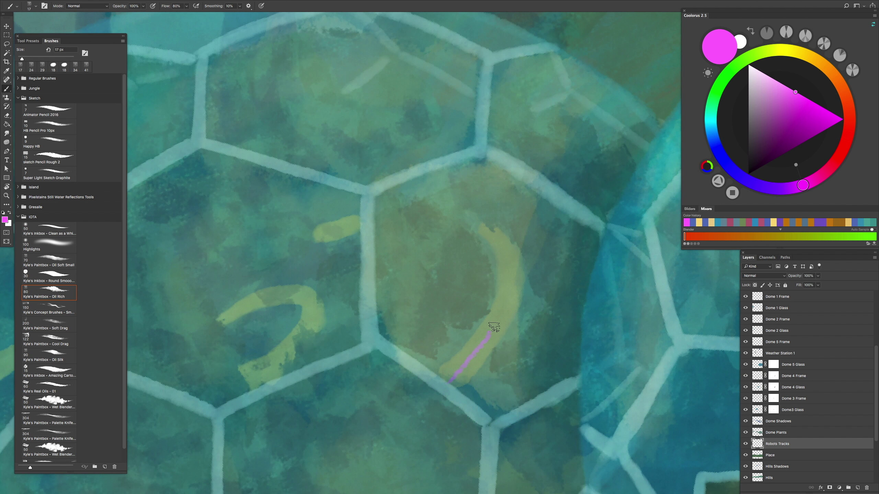
scroll(452, 185, left, 5)
scroll(452, 184, down, 2)
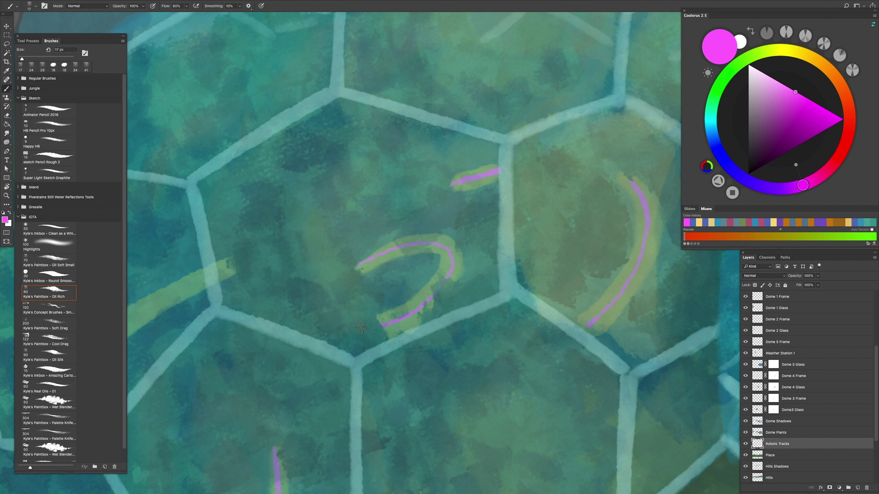
scroll(360, 327, down, 3)
scroll(392, 294, up, 4)
scroll(479, 187, down, 3)
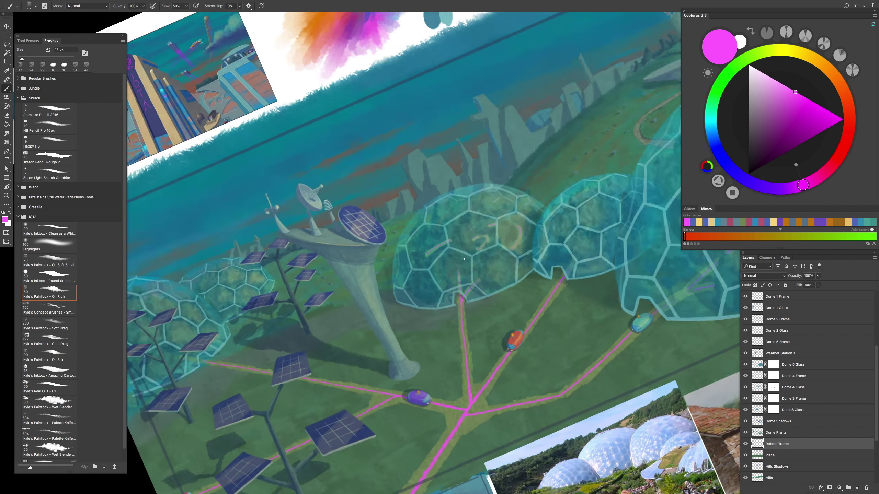
scroll(477, 254, up, 4)
scroll(477, 255, up, 4)
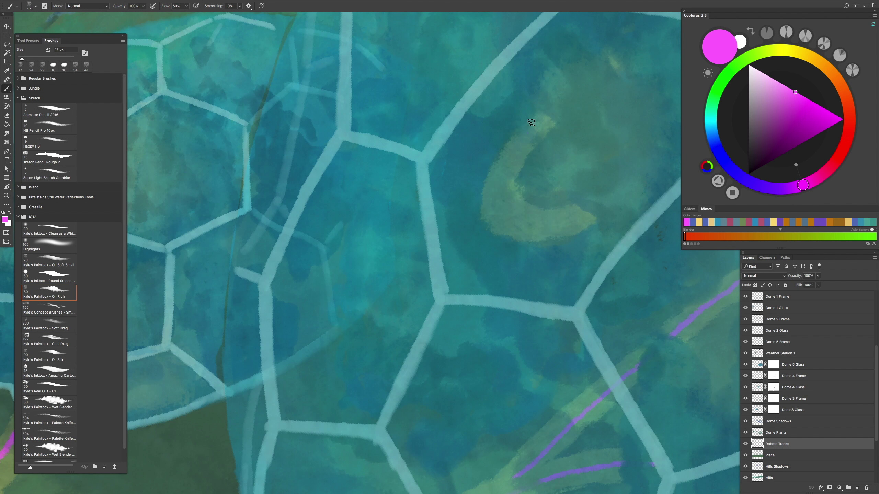
scroll(567, 219, right, 10)
scroll(484, 123, up, 3)
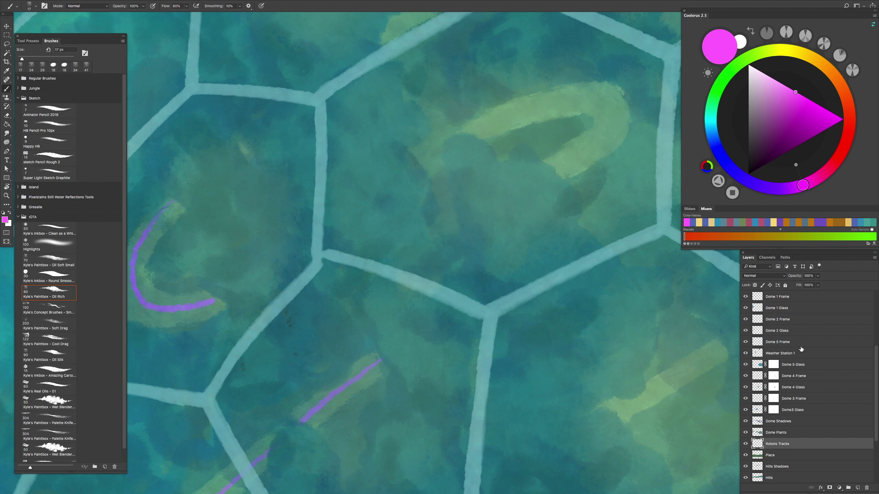
scroll(431, 363, down, 4)
scroll(431, 363, up, 3)
scroll(431, 363, right, 3)
scroll(431, 363, up, 1)
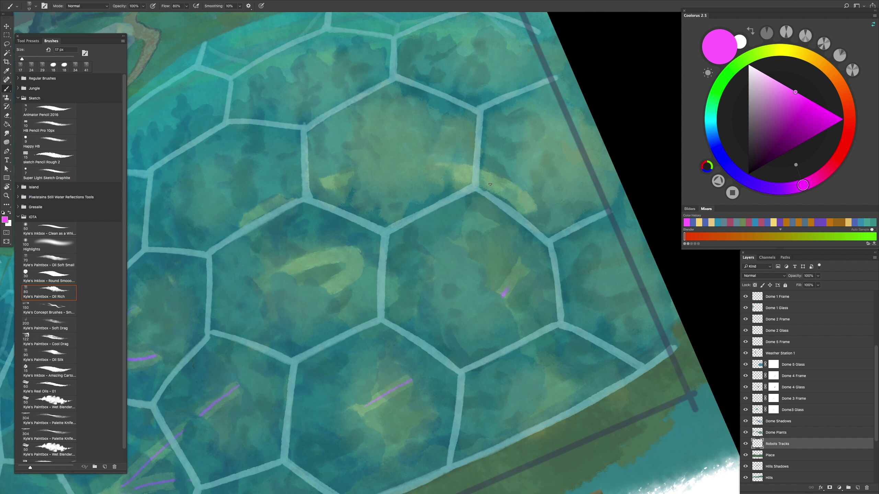
scroll(266, 213, down, 4)
scroll(349, 278, up, 4)
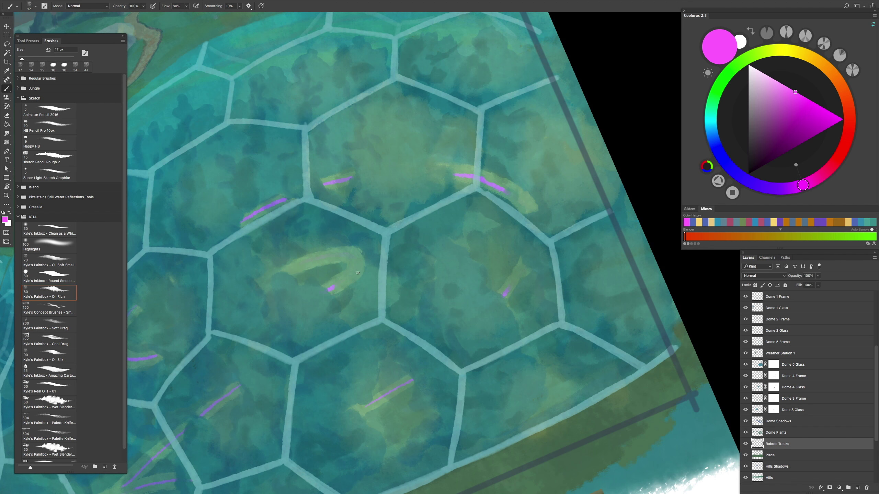
scroll(339, 282, down, 4)
scroll(447, 273, up, 5)
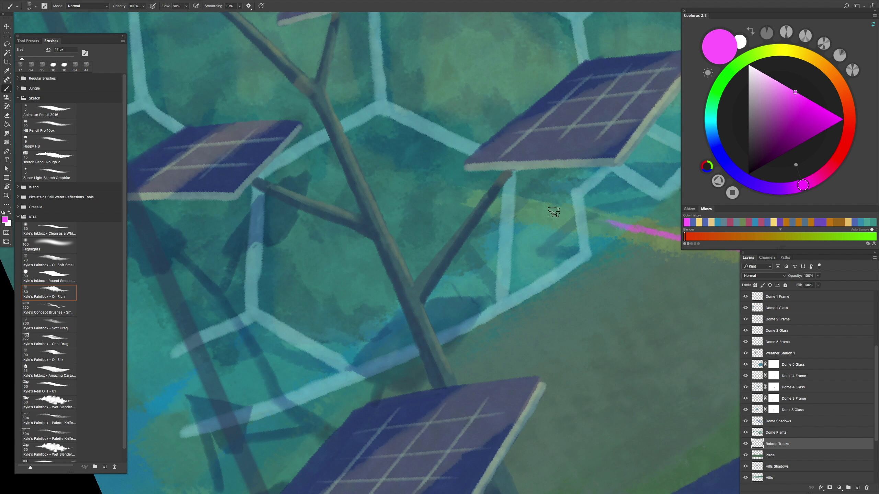
click(756, 432)
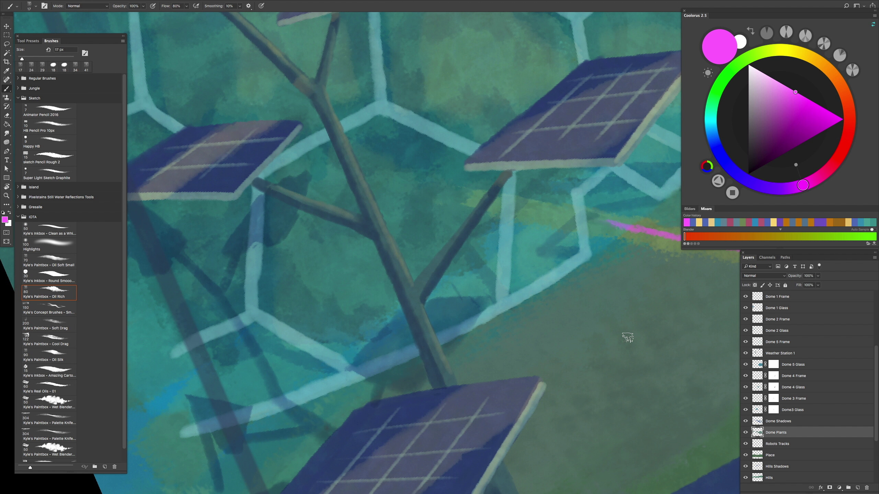
scroll(531, 205, down, 3)
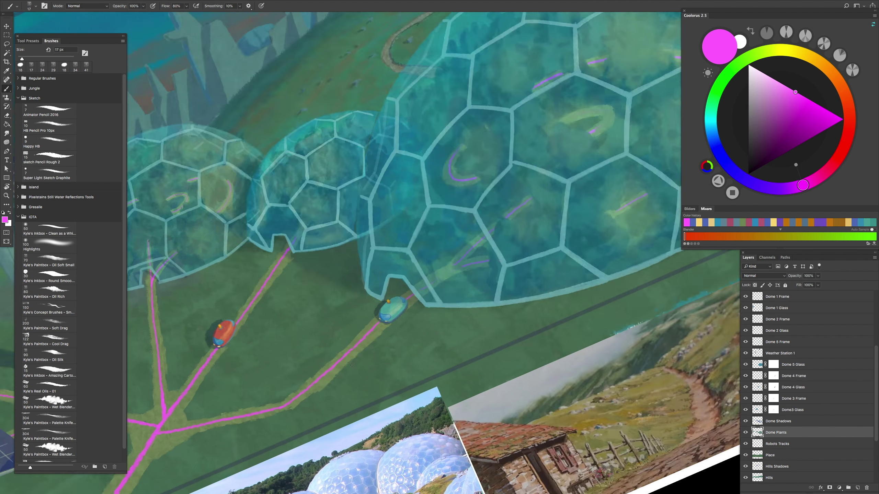
scroll(516, 232, up, 2)
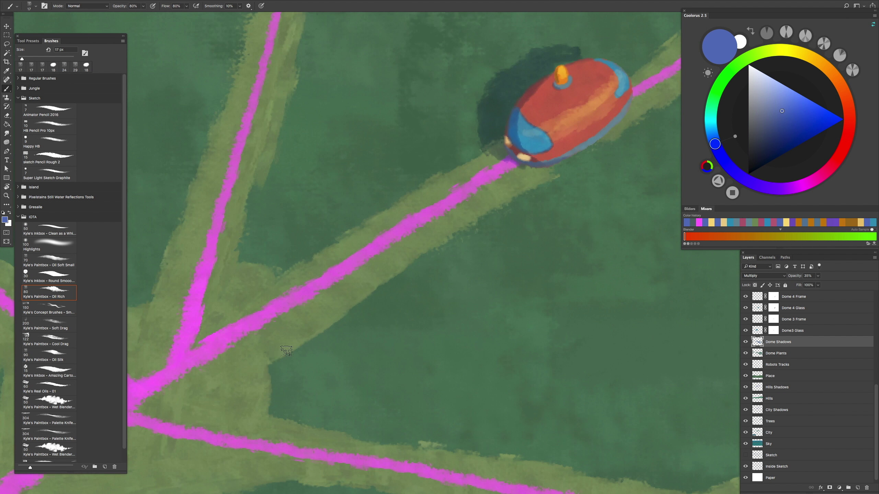
Step: Paint bluish shadow strokes along the track's lower edge from lower left up to the dome
drag(270, 361, 412, 264)
key(ctrl+z)
mouse_move(268, 363)
mouse_down()
mouse_move(442, 239)
mouse_move(547, 180)
mouse_move(391, 257)
mouse_up()
mouse_move(404, 249)
mouse_down()
mouse_move(492, 194)
mouse_move(316, 284)
mouse_up()
mouse_move(361, 286)
mouse_down()
mouse_move(521, 184)
mouse_move(398, 269)
mouse_up()
mouse_move(435, 242)
mouse_down()
mouse_move(536, 187)
mouse_move(527, 194)
mouse_up()
mouse_move(206, 332)
mouse_down()
mouse_move(276, 284)
mouse_move(281, 327)
mouse_move(314, 257)
mouse_up()
Step: Shade the lower edges of the path bend and the crossing near the purple robot
key(h)
mouse_move(342, 324)
mouse_down()
mouse_move(432, 307)
mouse_move(618, 242)
mouse_up()
mouse_move(104, 125)
mouse_down()
mouse_move(437, 274)
mouse_move(576, 221)
mouse_up()
key(h)
drag(472, 290, 426, 230)
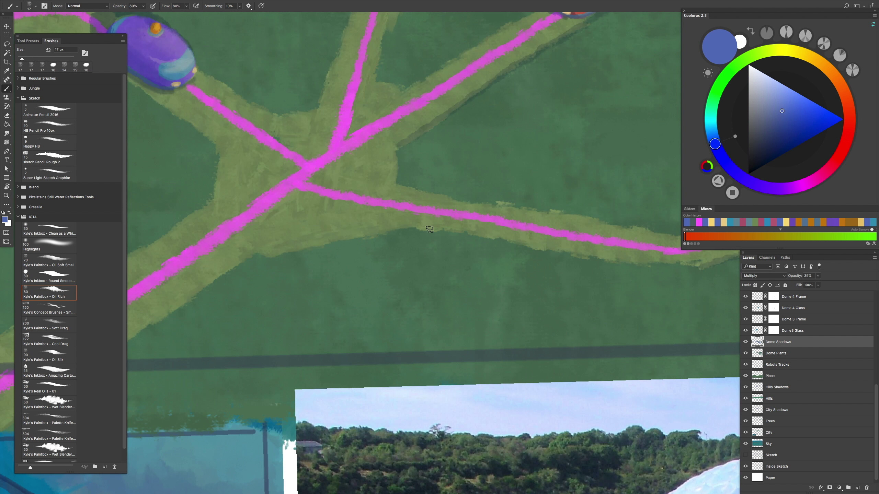
drag(478, 234, 702, 268)
Step: Zoom in, hide the panels and rotate the canvas to frame the pink track junction
key(ctrl+plus)
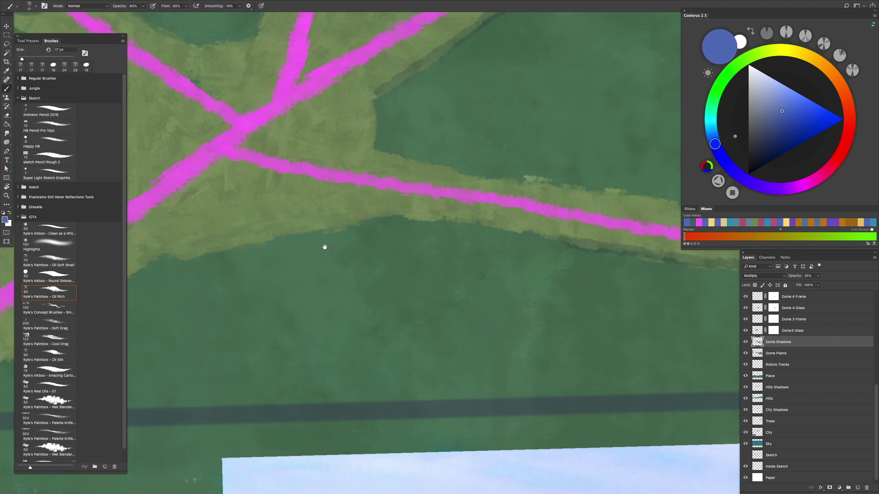
key(Tab)
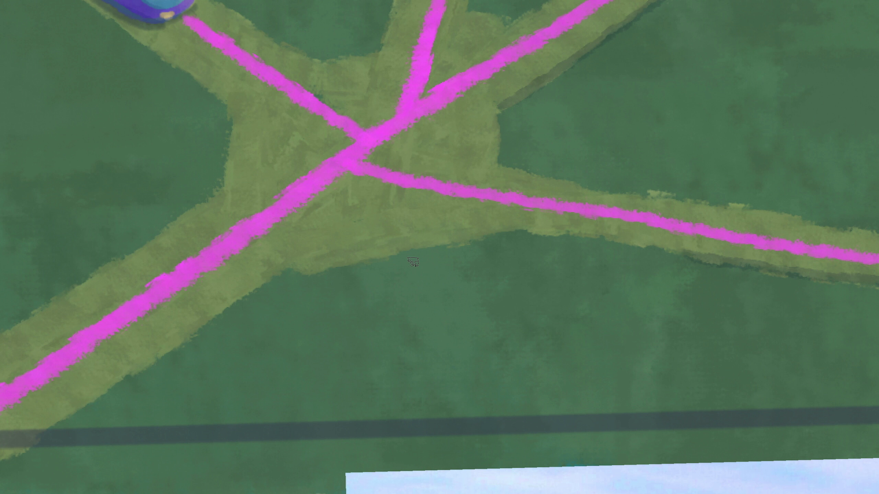
drag(412, 262, 446, 242)
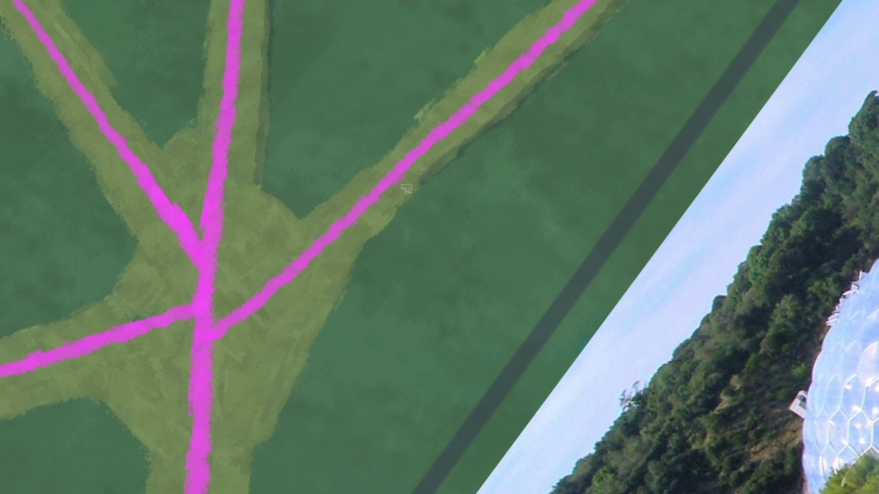
drag(333, 298, 433, 182)
drag(362, 324, 407, 208)
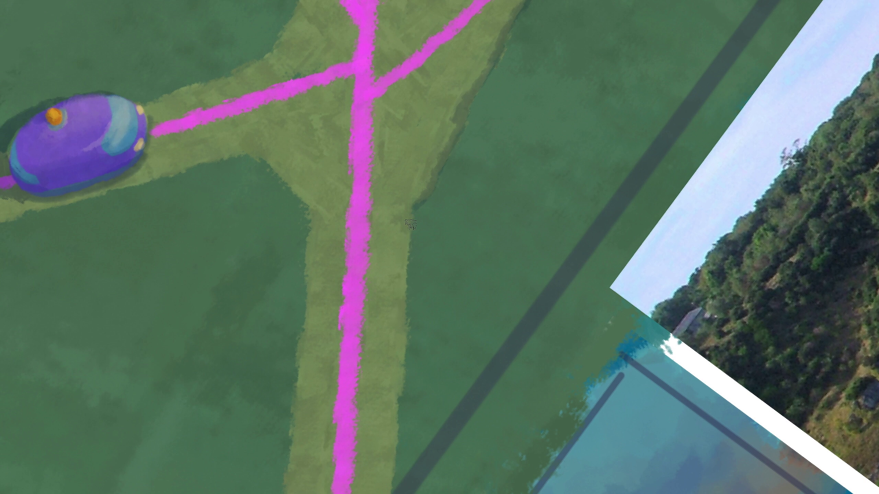
drag(401, 327, 405, 246)
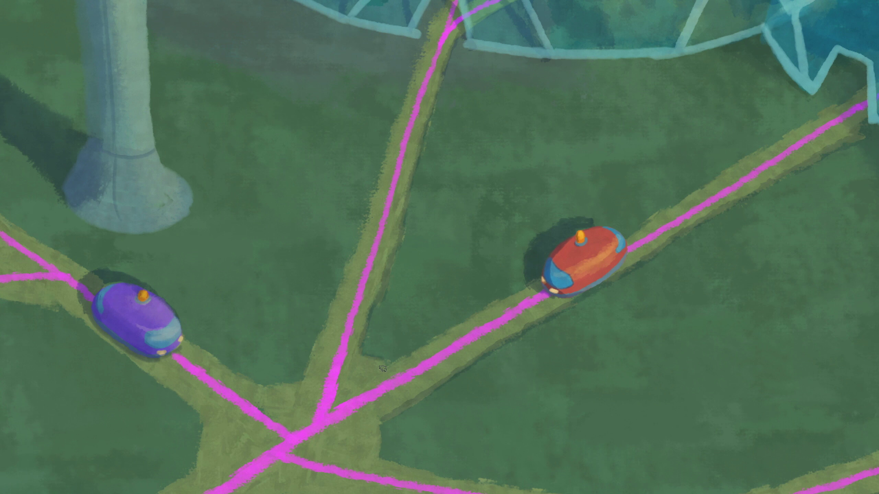
Step: Move the 3-D reference camera toward the solar-panel pole and show the Sketch2 overlay
drag(382, 369, 433, 257)
scroll(447, 253, up, 5)
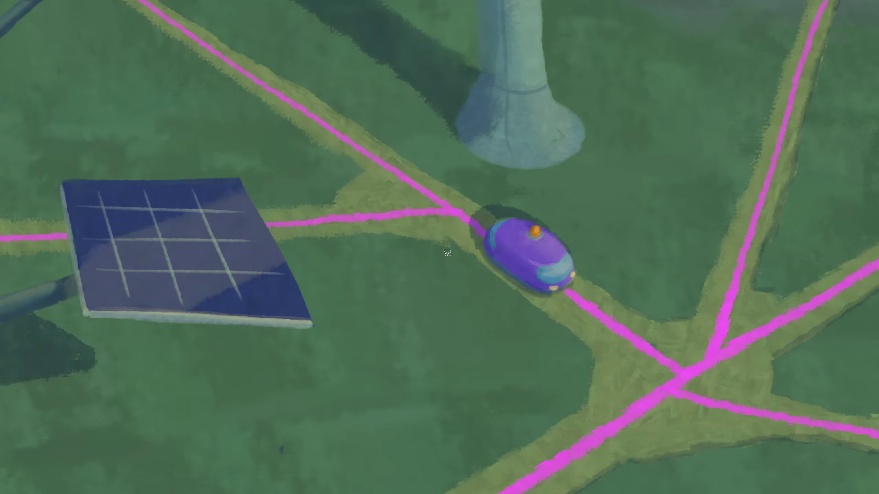
scroll(447, 253, up, 2)
key(a)
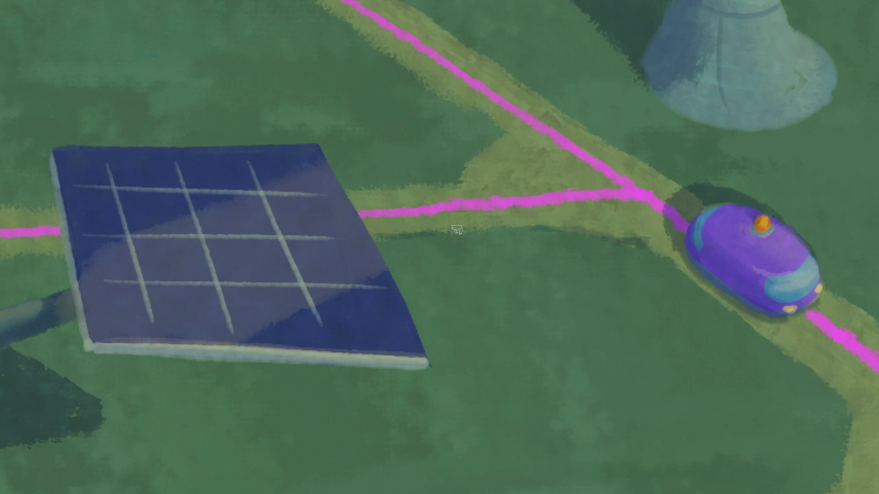
key(a)
key(a)
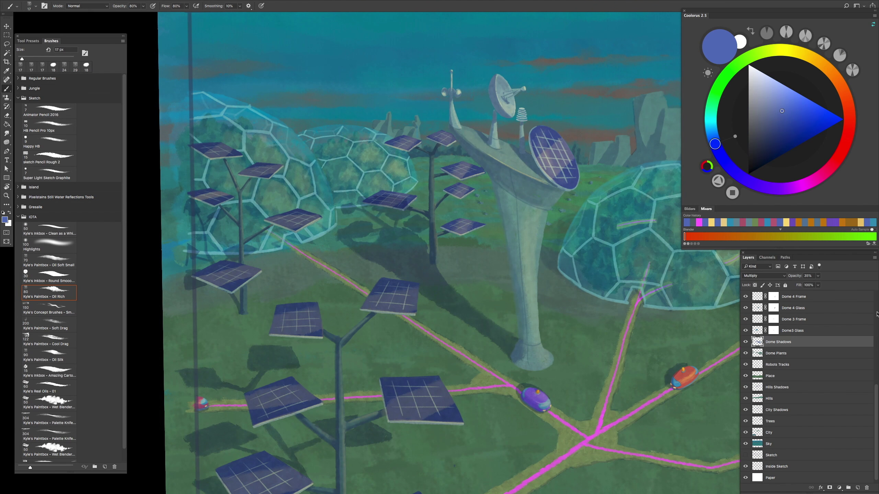
scroll(877, 313, up, 10)
click(745, 330)
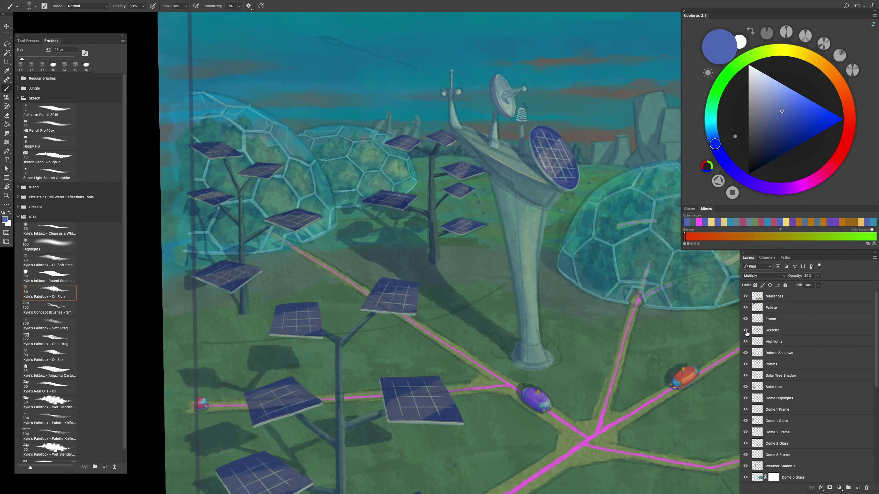
Step: Hide the Sketch2 overlay and paint yellow-green worn strips across the grass below the solar trees
click(746, 330)
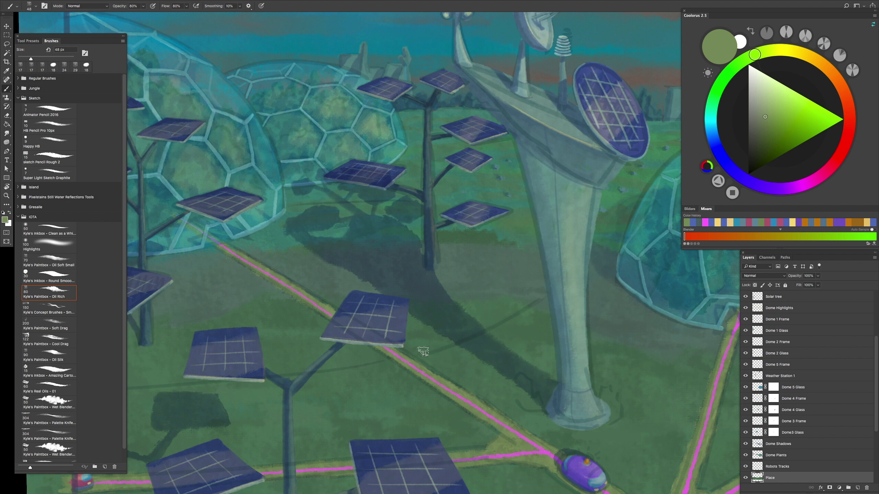
drag(448, 344, 539, 297)
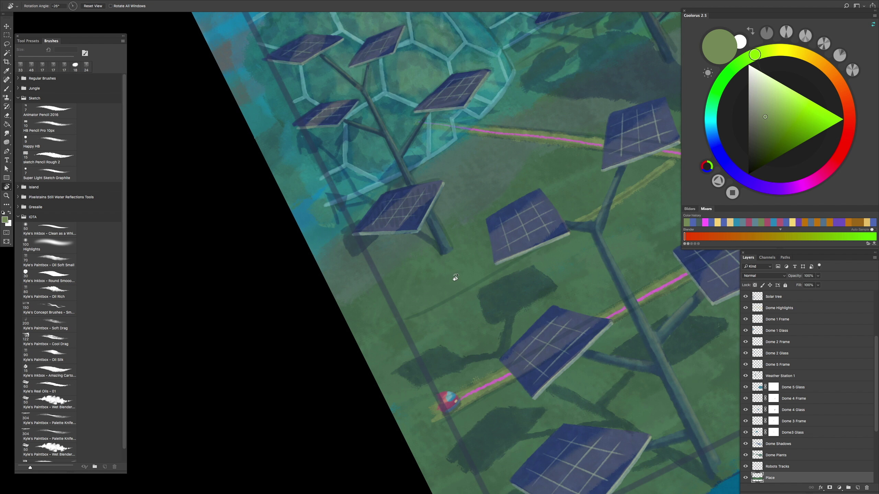
drag(486, 266, 391, 287)
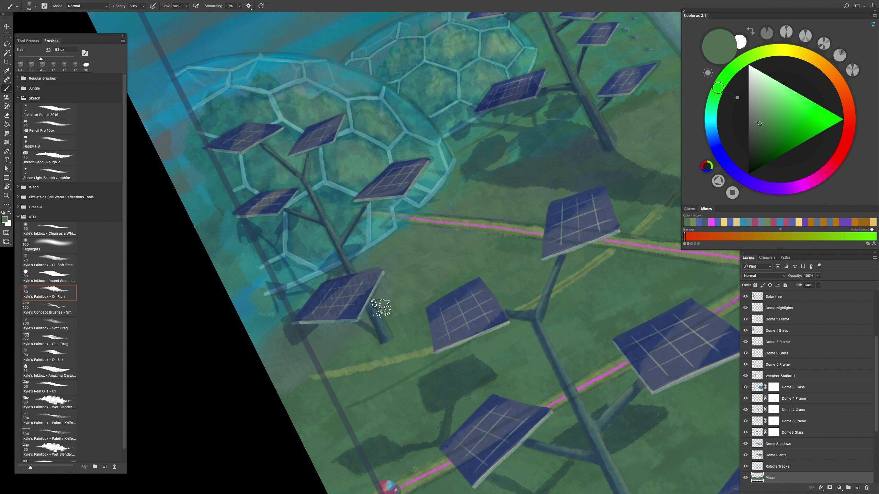
scroll(346, 332, down, 6)
scroll(484, 329, up, 2)
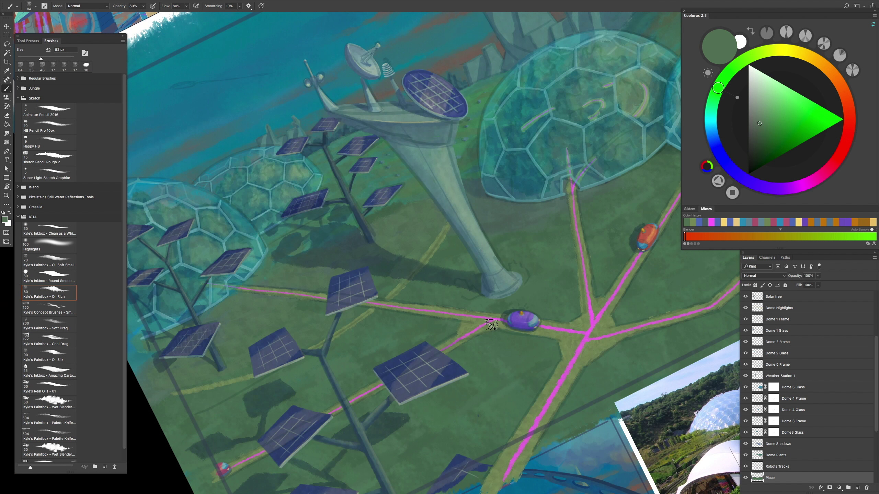
scroll(494, 300, up, 3)
Step: Sample the grass's yellow-green and resize the brush to about 29 px
alt+click(450, 215)
drag(449, 215, 440, 218)
scroll(450, 218, down, 2)
drag(501, 232, 361, 231)
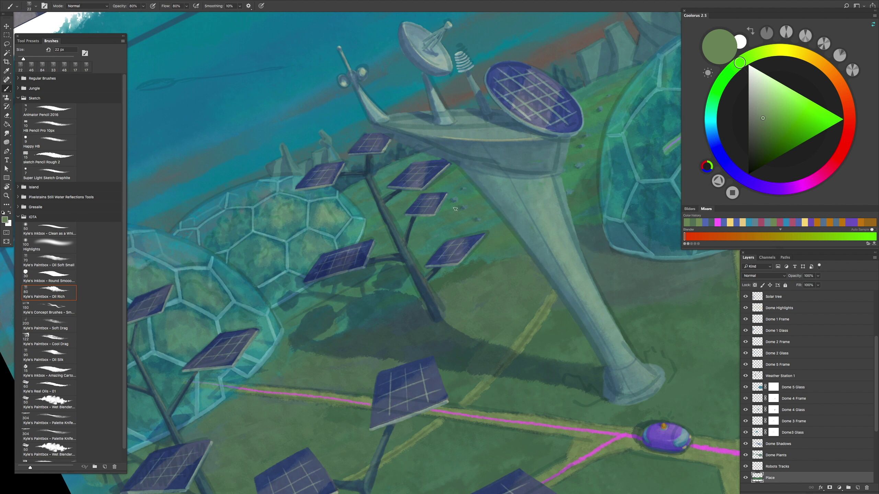
scroll(370, 237, down, 5)
scroll(483, 235, up, 5)
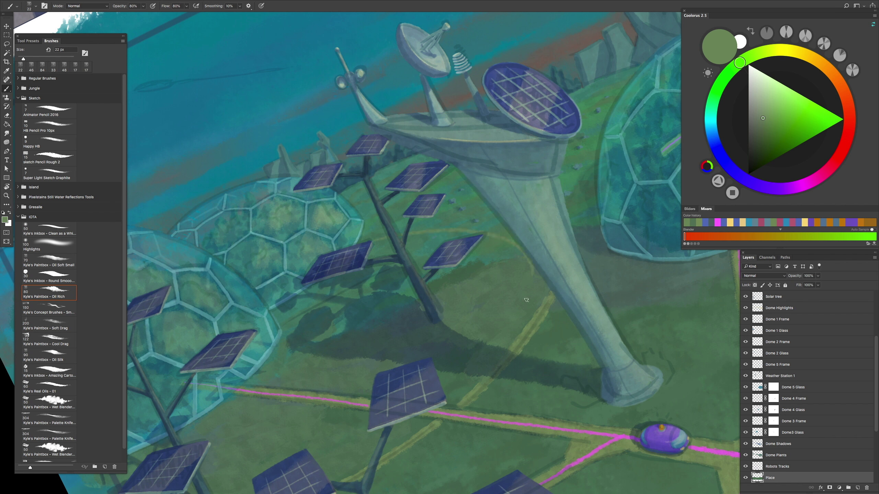
scroll(487, 209, down, 5)
scroll(529, 285, up, 5)
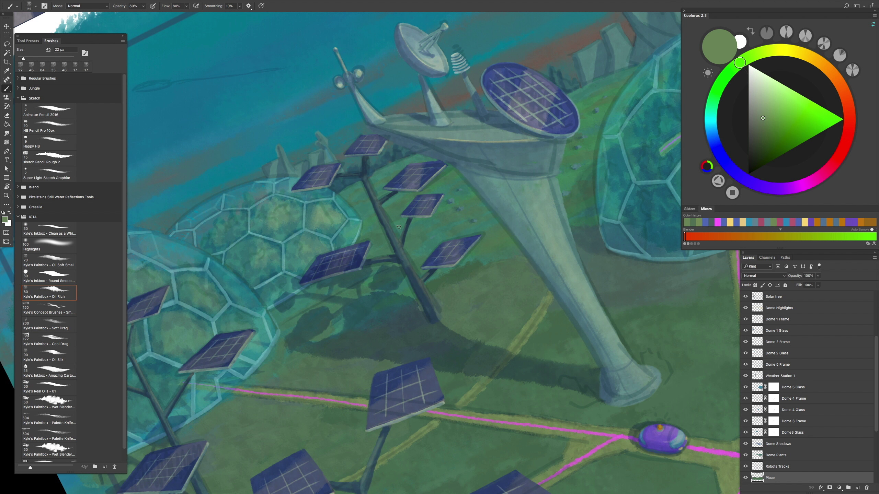
scroll(190, 365, up, 6)
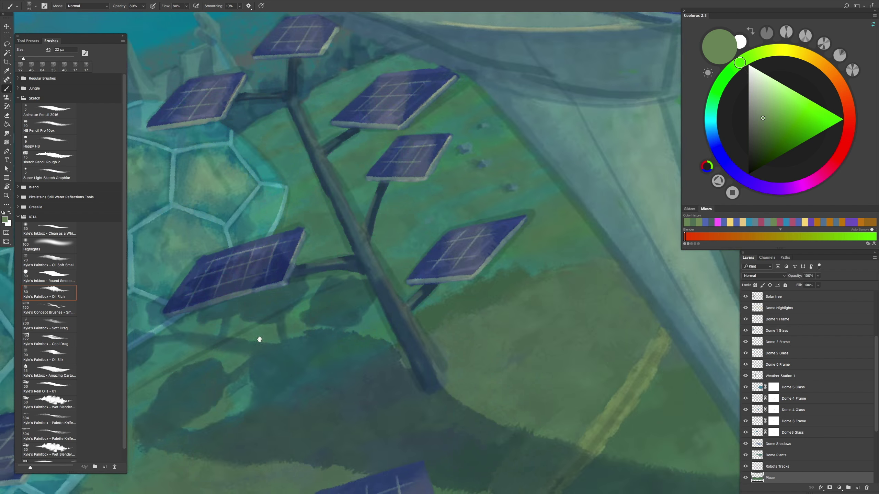
scroll(362, 278, down, 4)
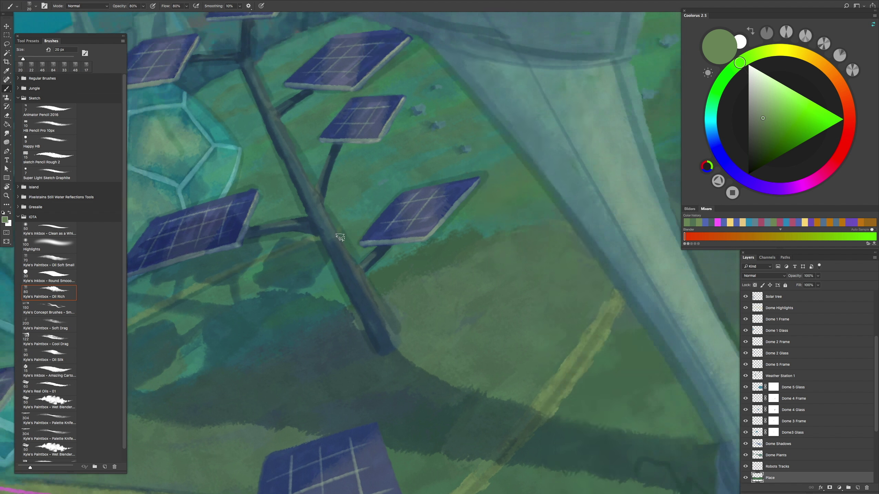
scroll(583, 202, down, 4)
scroll(477, 358, up, 5)
scroll(477, 358, down, 3)
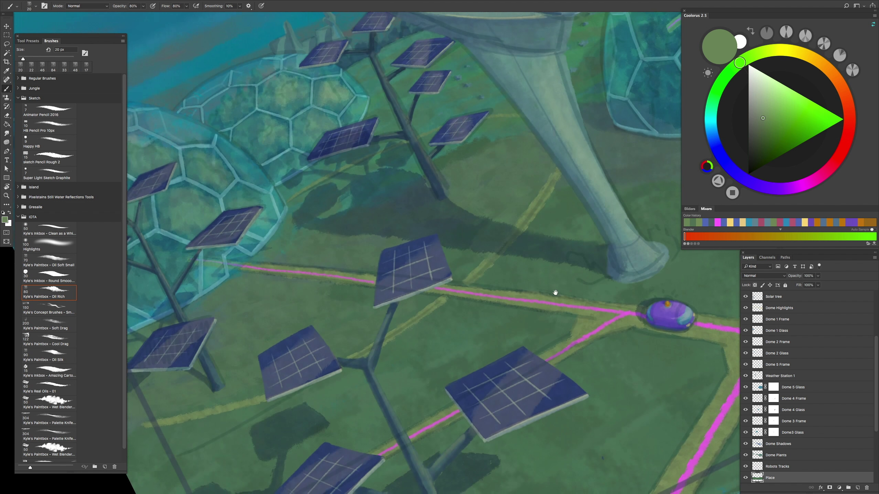
scroll(581, 308, down, 3)
Step: Switch to the Dome Shadows layer and pick up the muted blue shadow colour
key(alt+bracketright)
key(alt+bracketright)
key(alt+bracketright)
scroll(515, 107, up, 5)
alt+click(515, 108)
scroll(515, 107, down, 4)
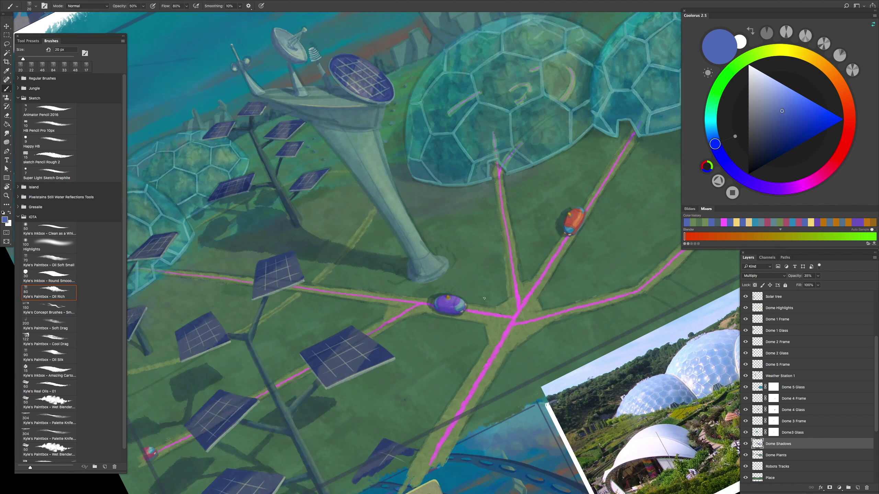
Step: Paint blue shadows along the beam and yellow strip with a 16 px brush at 80% opacity
key(5)
scroll(566, 196, up, 6)
drag(589, 167, 585, 166)
key(8)
drag(609, 135, 513, 279)
mouse_move(512, 279)
mouse_down()
mouse_move(619, 183)
mouse_move(488, 324)
mouse_move(602, 251)
mouse_move(429, 376)
mouse_move(550, 301)
mouse_up()
drag(314, 421, 527, 307)
mouse_move(528, 307)
mouse_down()
mouse_move(423, 341)
mouse_move(202, 388)
mouse_up()
Step: Darken the dome base with a 66 px olive stroke, then pick a green on Dome Plants
mouse_move(331, 365)
mouse_down()
mouse_move(539, 304)
mouse_move(514, 317)
mouse_move(533, 166)
mouse_move(509, 247)
mouse_up()
key(bracketright)
key(bracketright)
key(bracketright)
key(bracketright)
key(bracketright)
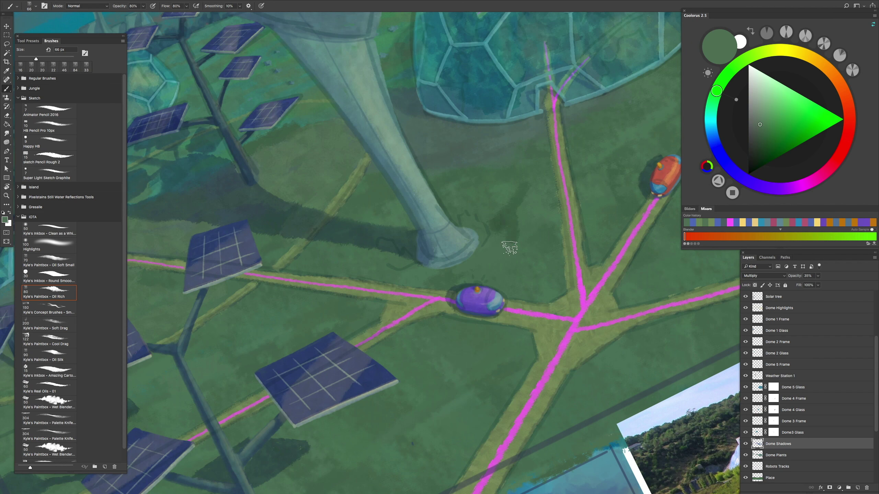
alt+click(411, 295)
drag(509, 198, 492, 235)
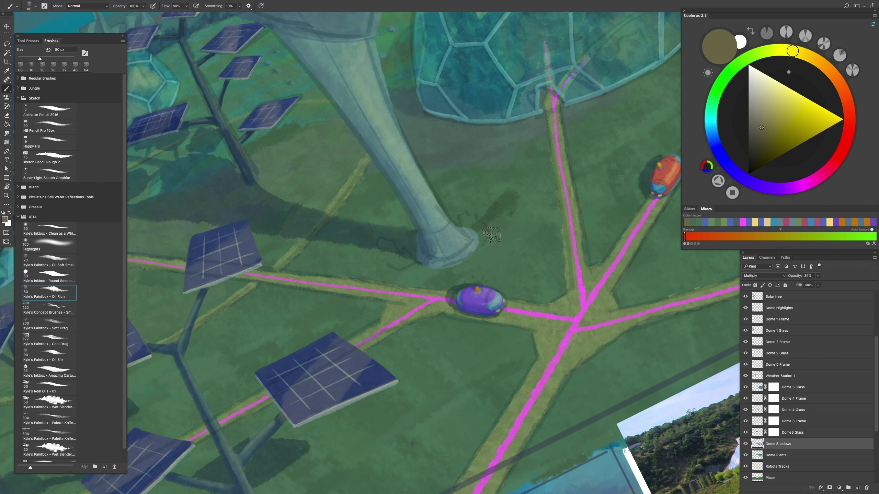
click(722, 86)
key(alt+bracketleft)
drag(510, 247, 579, 88)
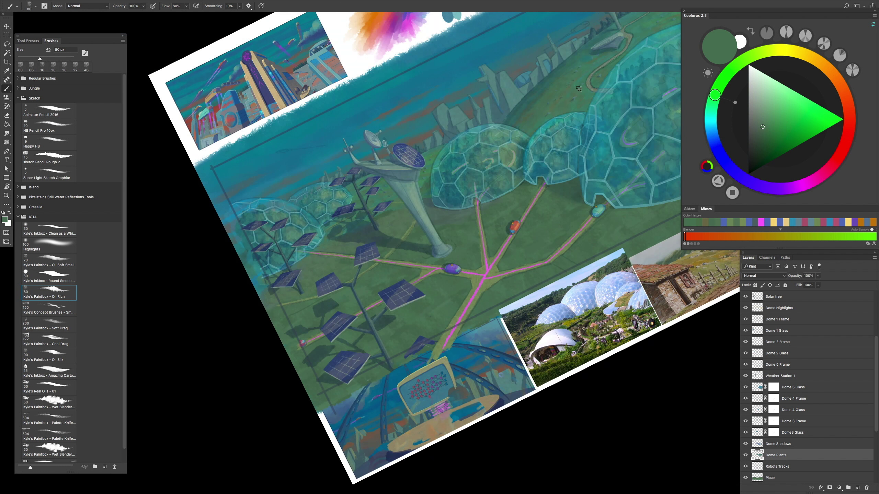
alt+click(519, 185)
Step: Frame the purple robot junction, enlarge the brush to 134 px and mute the green to grass tone
mouse_move(471, 366)
mouse_down()
mouse_move(538, 240)
mouse_move(523, 259)
mouse_up()
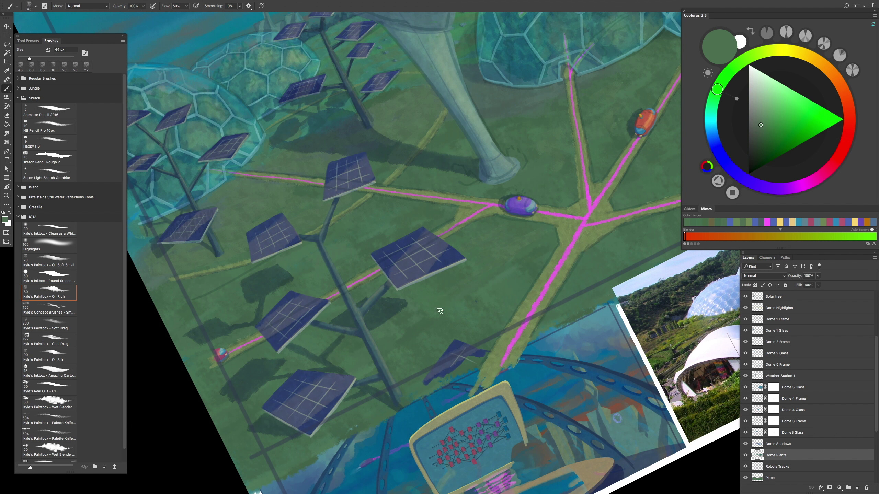
drag(379, 354, 421, 303)
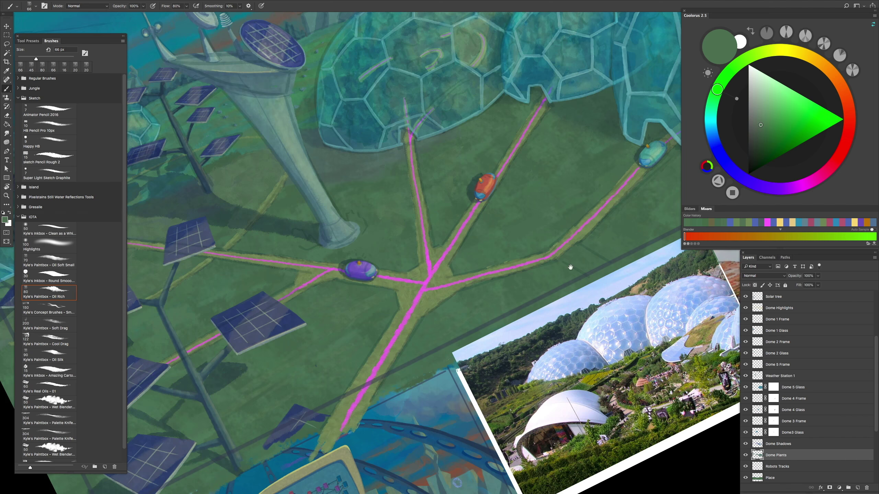
drag(571, 267, 478, 308)
mouse_move(395, 244)
mouse_down()
mouse_move(426, 249)
mouse_move(499, 215)
mouse_up()
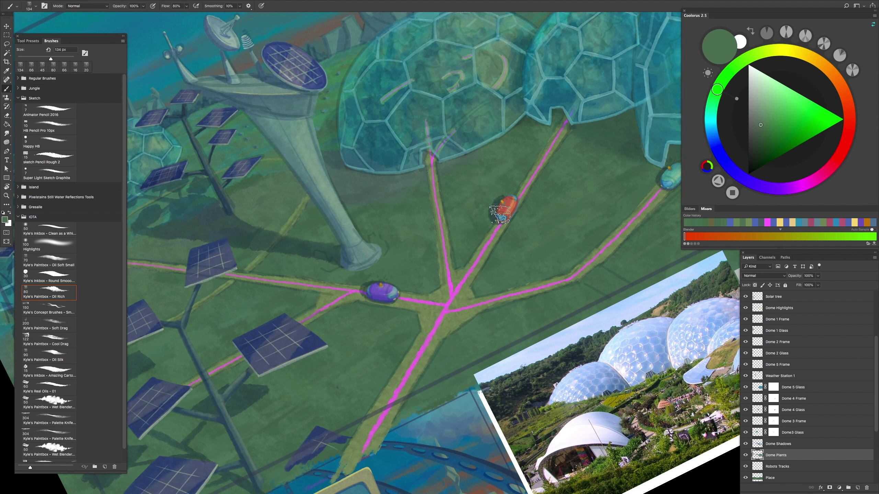
drag(327, 249, 472, 253)
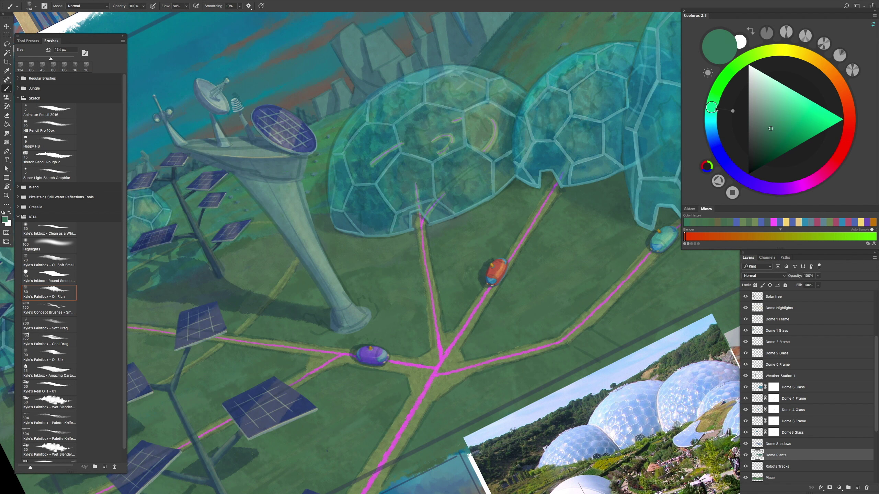
drag(715, 110, 713, 99)
alt+click(480, 222)
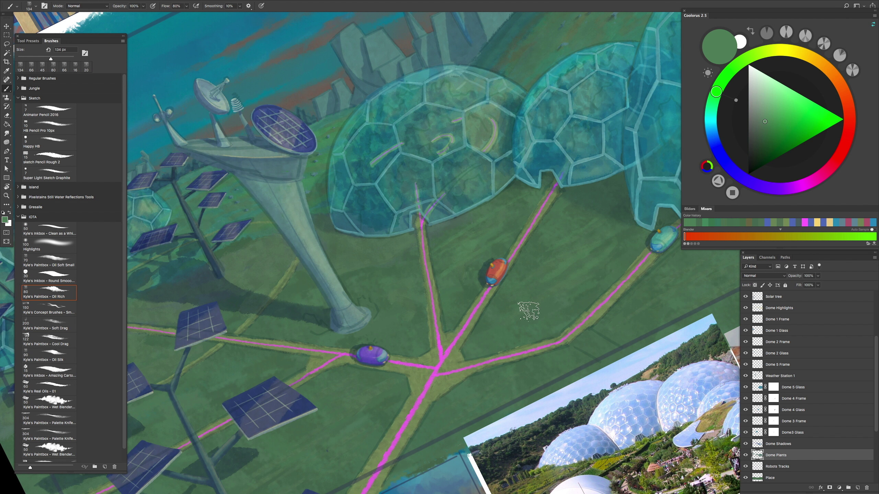
drag(526, 305, 413, 339)
drag(266, 295, 415, 242)
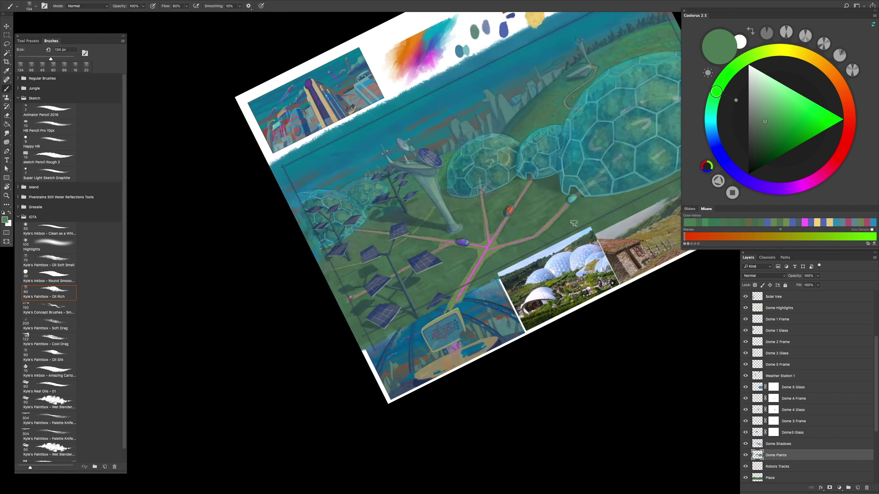
Step: Brush a brownish patch on the grass between the tracks and pick a greyer brown
scroll(577, 239, down, 3)
scroll(567, 270, up, 3)
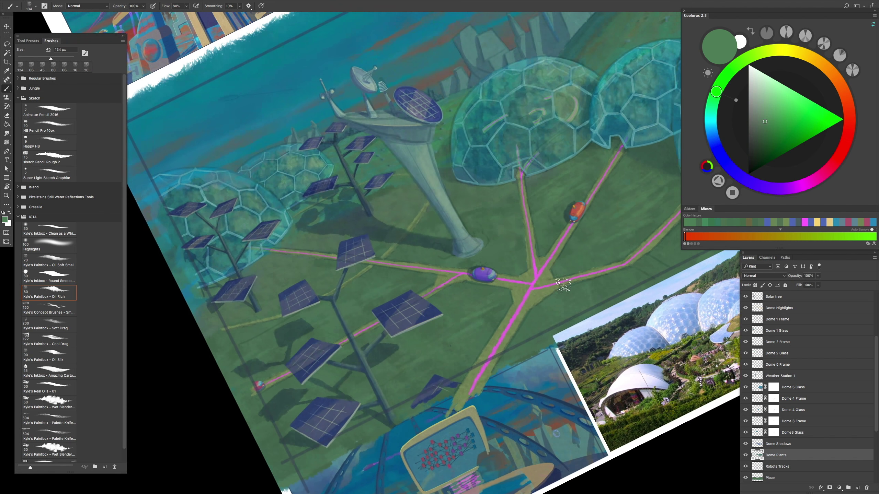
scroll(520, 260, up, 3)
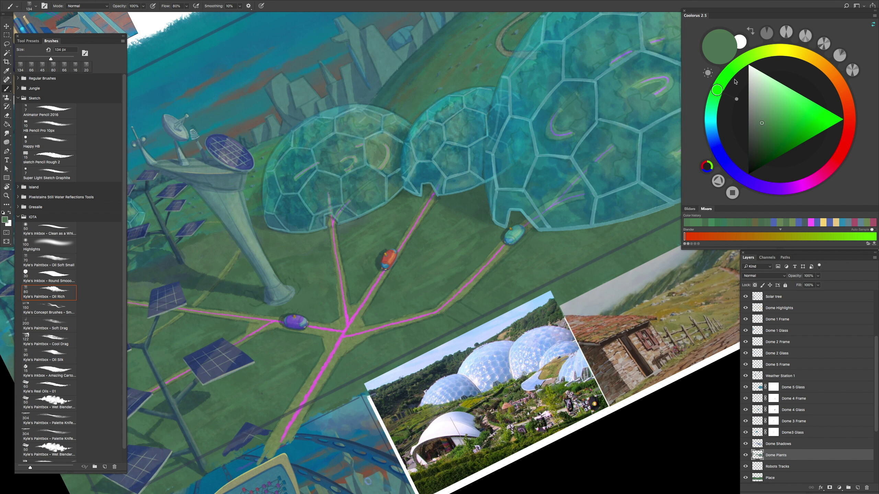
drag(449, 229, 423, 277)
alt+click(423, 277)
Step: Paint a brown oval field on the grass between the robot tracks
drag(449, 230, 406, 284)
scroll(423, 276, up, 2)
mouse_move(460, 222)
mouse_down()
mouse_move(395, 281)
mouse_move(399, 290)
mouse_move(404, 243)
mouse_move(421, 240)
mouse_move(455, 275)
mouse_move(404, 301)
mouse_up()
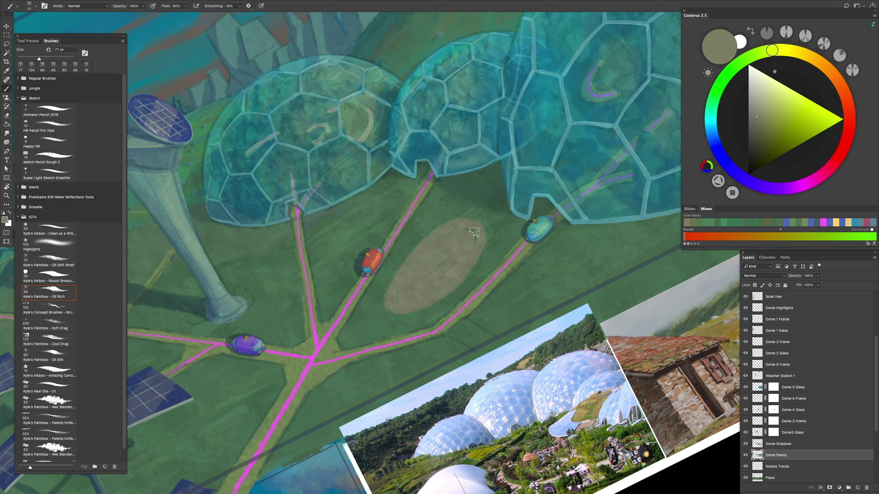
Step: On Dome Shadows at 50% opacity, outline the oval and paint darker furrow rings inside it
key(alt+])
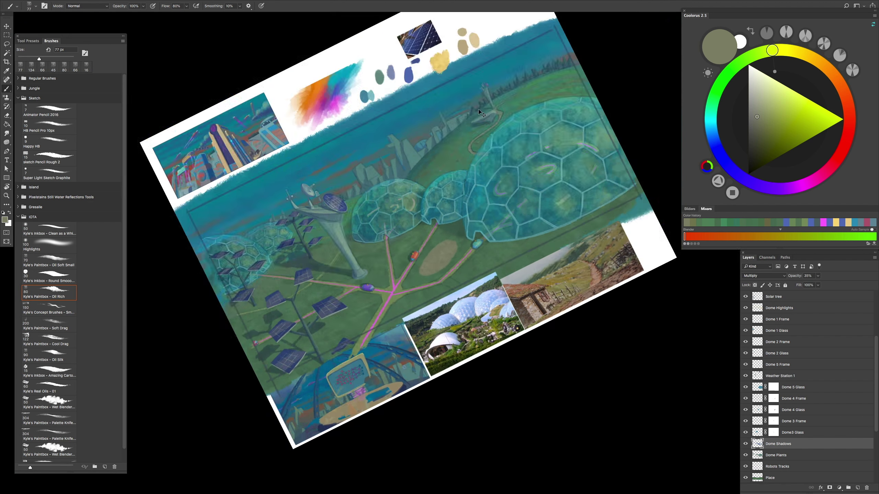
scroll(419, 247, up, 3)
key(5)
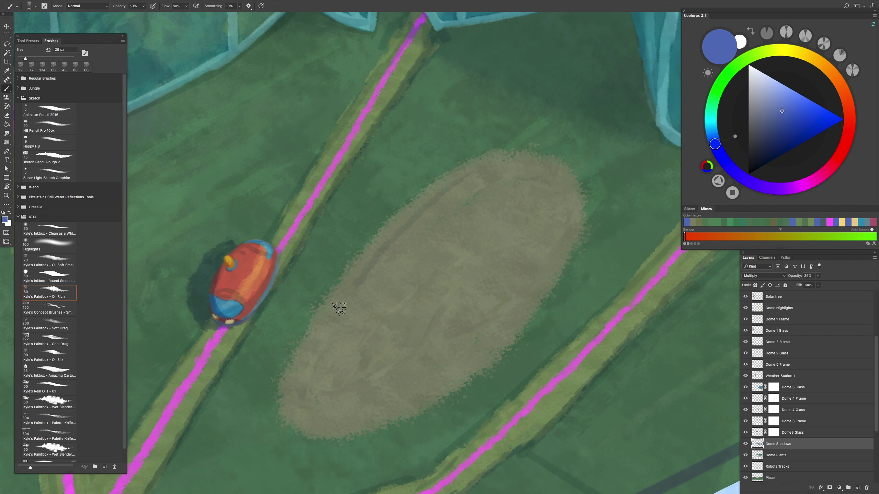
mouse_move(380, 263)
mouse_down()
mouse_move(296, 372)
mouse_move(453, 364)
mouse_move(558, 173)
mouse_move(365, 286)
mouse_move(315, 399)
mouse_move(505, 291)
mouse_move(521, 181)
mouse_move(398, 245)
mouse_move(351, 322)
mouse_move(333, 391)
mouse_move(474, 312)
mouse_move(535, 193)
mouse_up()
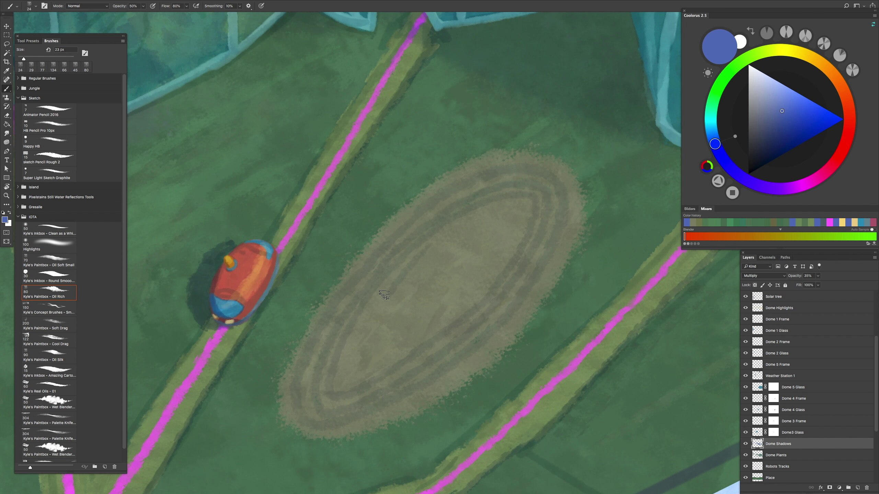
mouse_move(418, 339)
mouse_down()
mouse_move(512, 203)
mouse_move(397, 253)
mouse_move(342, 374)
mouse_move(474, 369)
mouse_move(403, 411)
mouse_up()
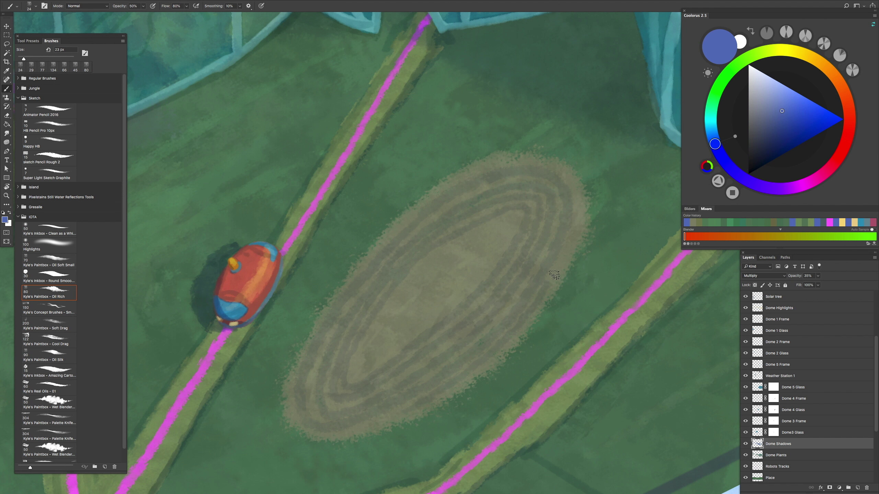
drag(338, 296, 433, 200)
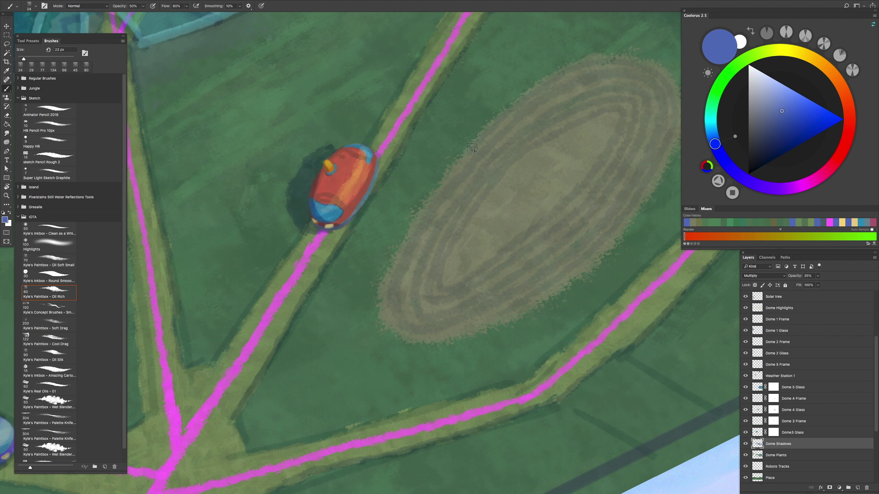
mouse_move(468, 247)
mouse_down()
mouse_move(528, 221)
mouse_move(592, 123)
mouse_up()
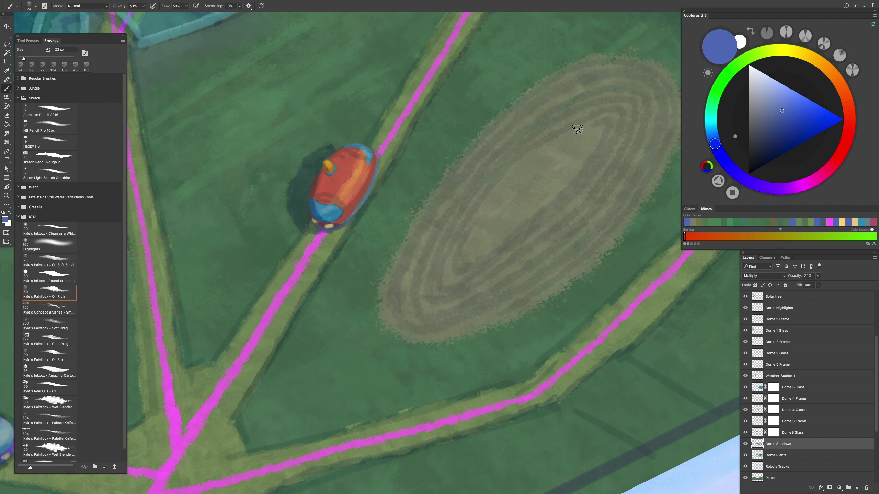
drag(532, 212, 530, 171)
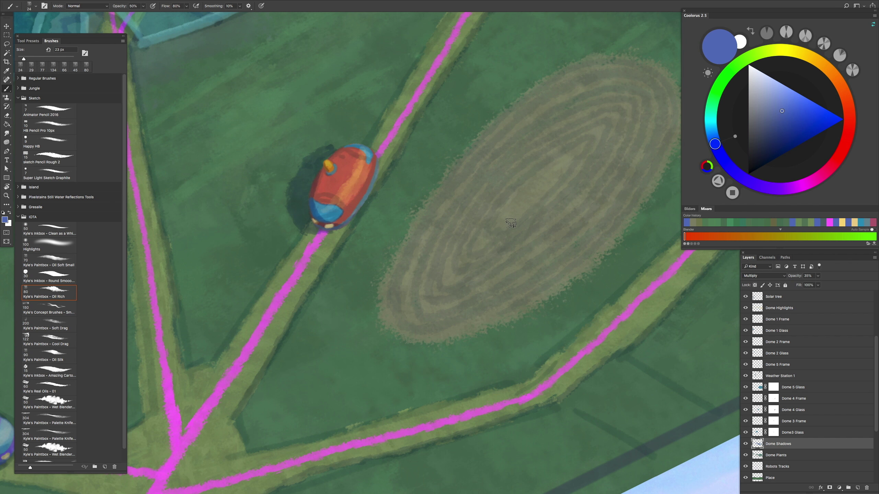
Step: Sample the field's tan and paint parallel curved furrows along the oval's upper-left edge
scroll(501, 230, down, 5)
scroll(500, 208, up, 7)
alt+click(498, 176)
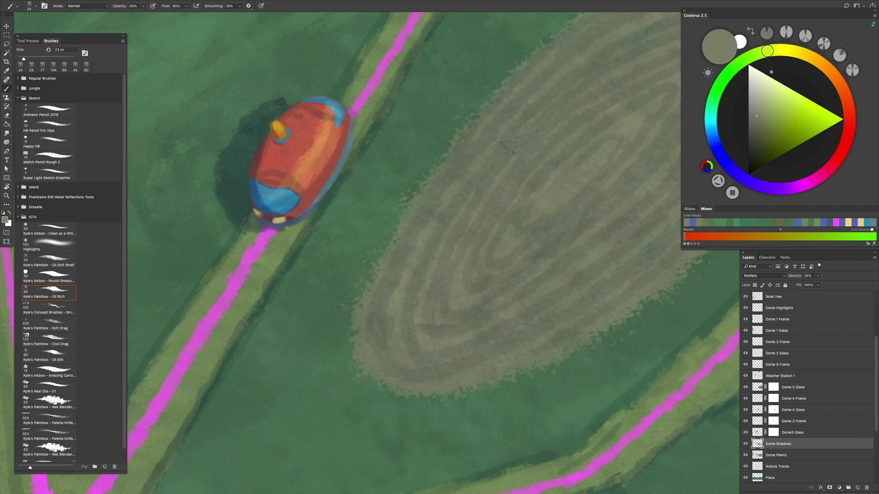
scroll(493, 194, down, 2)
scroll(410, 236, down, 5)
scroll(480, 275, up, 5)
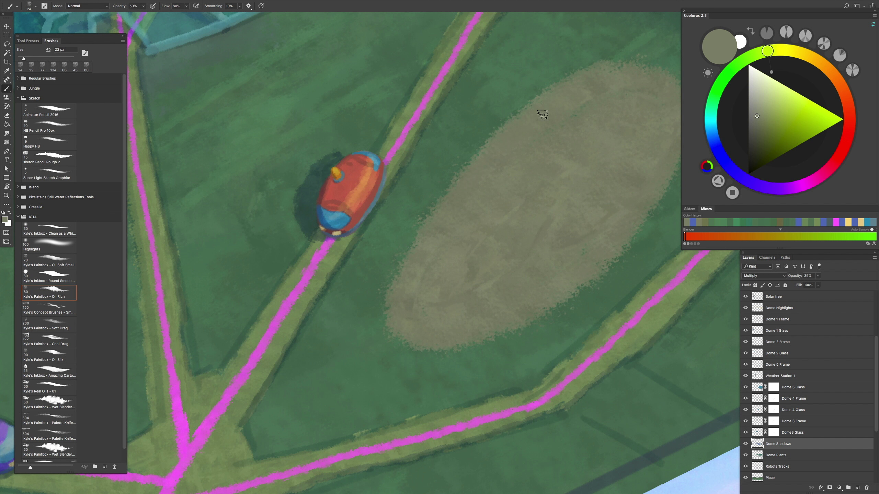
drag(518, 131, 412, 274)
mouse_move(554, 112)
mouse_down()
mouse_move(429, 253)
mouse_move(446, 236)
mouse_up()
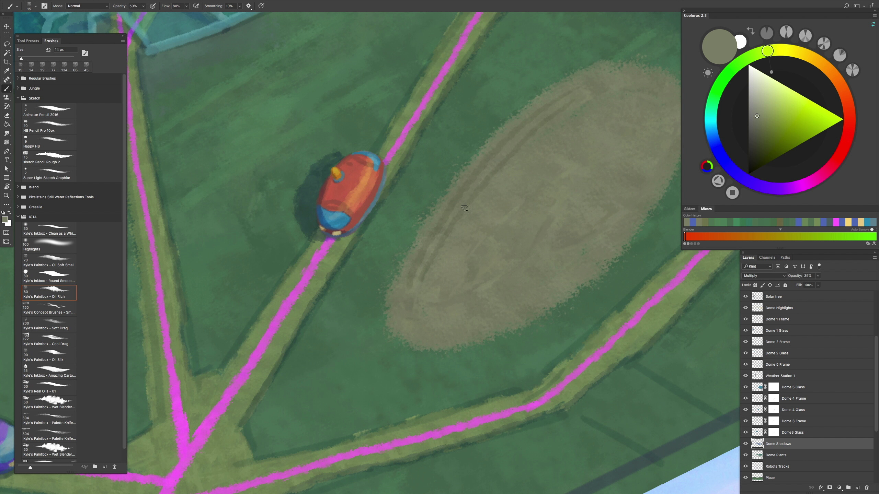
drag(557, 121, 437, 266)
drag(500, 199, 457, 262)
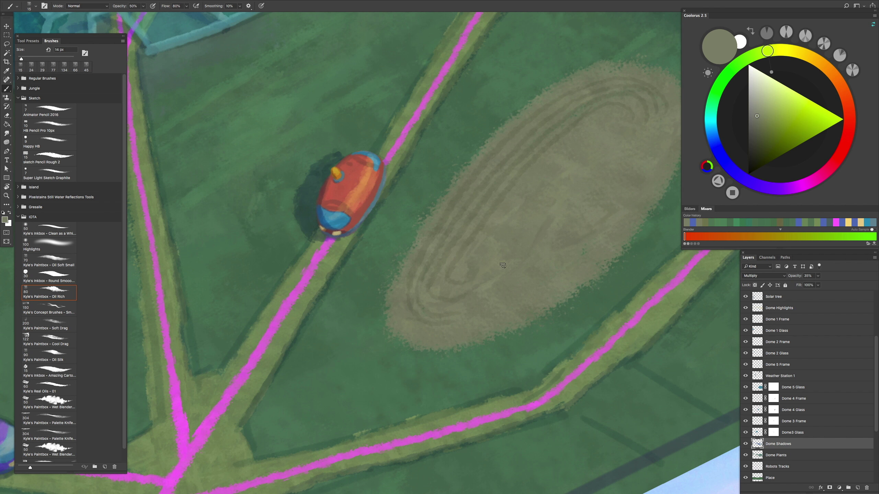
Step: Paint furrows following the oval's upper-right rings, redoing one stroke
drag(605, 160, 473, 280)
mouse_move(631, 144)
mouse_down()
mouse_move(556, 233)
mouse_move(460, 292)
mouse_up()
drag(658, 114, 514, 282)
key(ctrl+z)
mouse_move(659, 121)
mouse_down()
mouse_move(633, 190)
mouse_move(457, 324)
mouse_up()
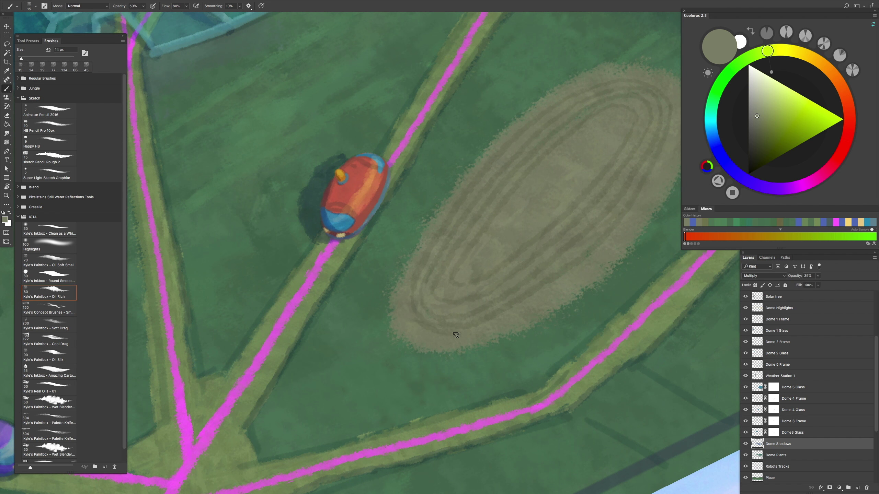
drag(596, 262, 534, 303)
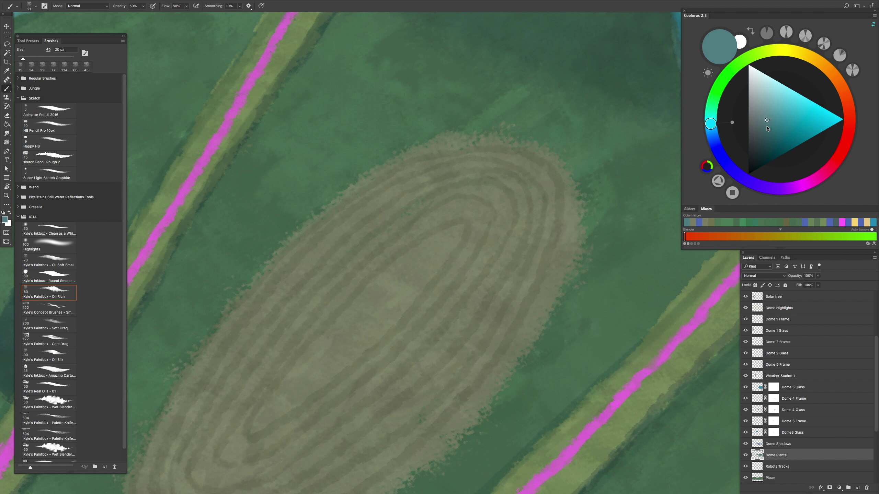
Step: Paint a dark teal rock in the middle of the furrowed oval field on the Dome Plants layer
click(764, 131)
mouse_move(367, 298)
mouse_down()
mouse_move(356, 312)
mouse_move(374, 322)
mouse_move(344, 333)
mouse_up()
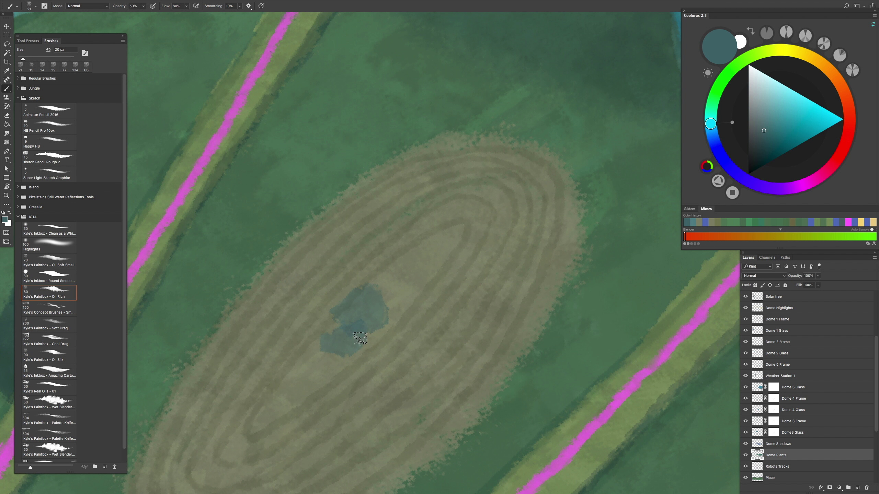
key(ctrl+z)
key(ctrl+z)
key(ctrl+z)
key(alt+[)
key(alt+[)
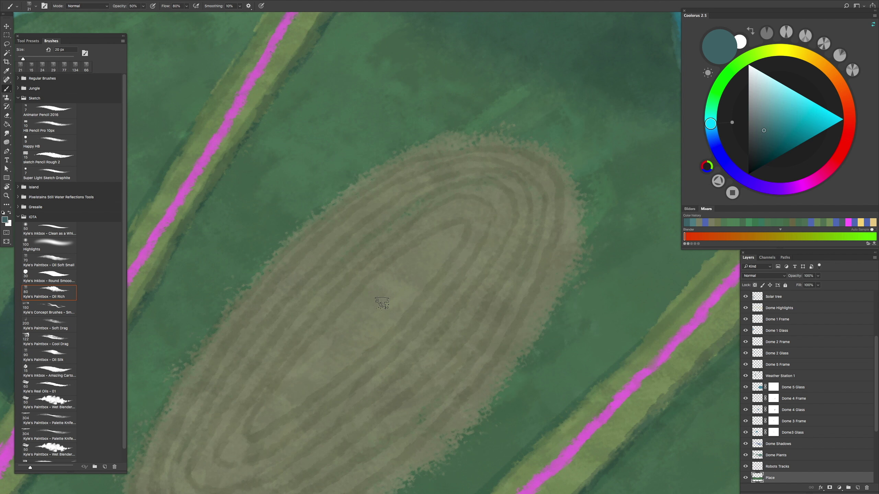
click(771, 457)
mouse_move(346, 305)
mouse_down()
mouse_move(364, 317)
mouse_move(361, 305)
mouse_move(371, 309)
mouse_move(363, 294)
mouse_move(344, 324)
mouse_up()
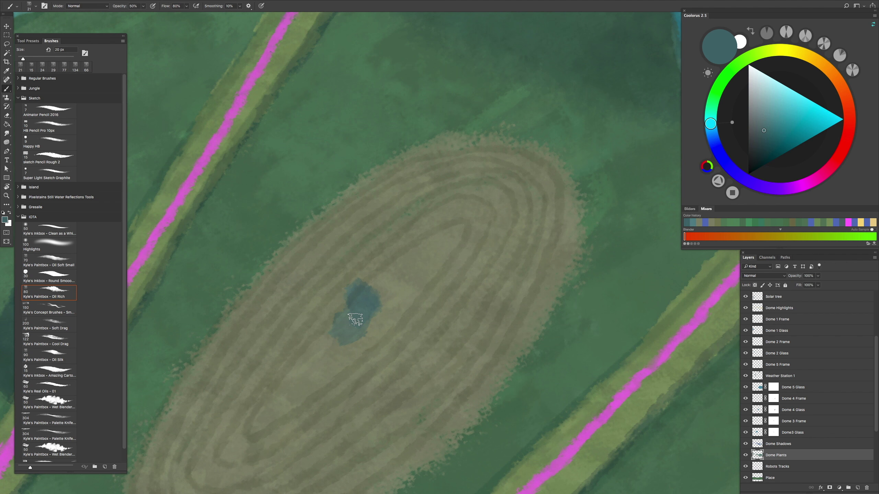
drag(361, 288, 343, 323)
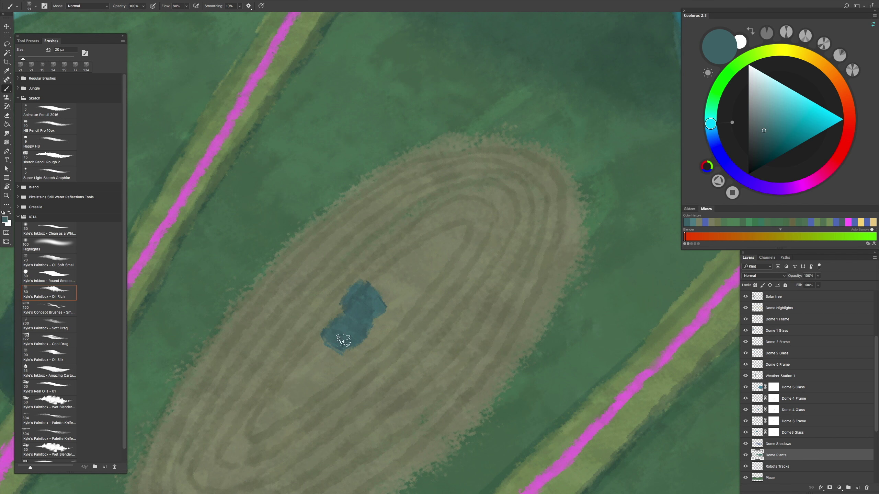
Step: Darken the rock's lower-left side as shadow on the Dome Shadows layer
click(763, 447)
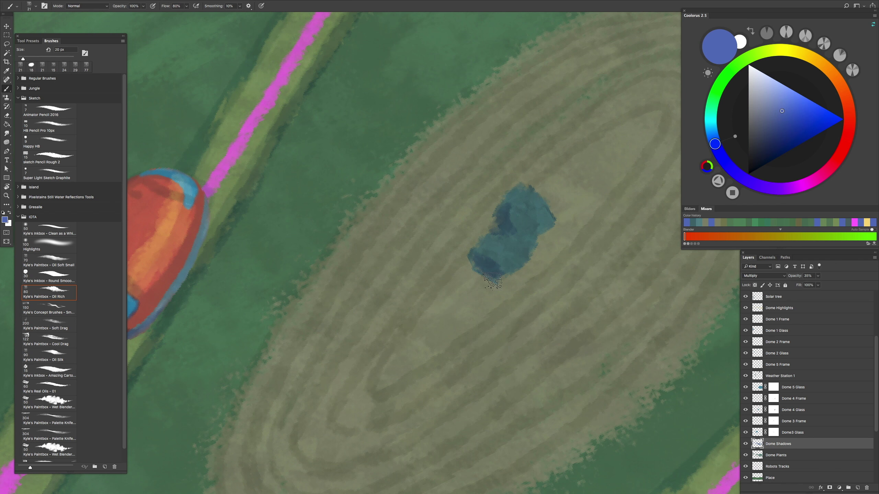
drag(493, 281, 472, 271)
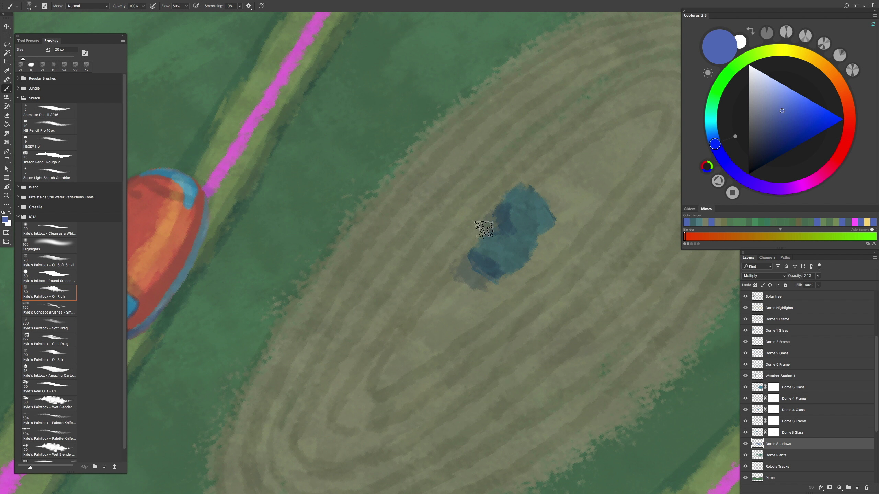
mouse_move(500, 273)
mouse_down()
mouse_move(488, 271)
mouse_move(538, 233)
mouse_up()
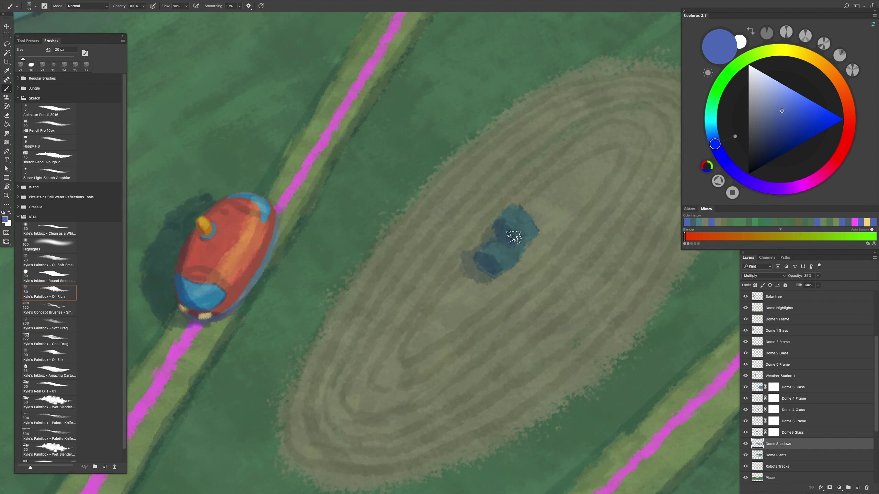
Step: Sample the rock's teal, select the Highlights layer, and brush yellow highlights at 40% opacity
alt+click(500, 251)
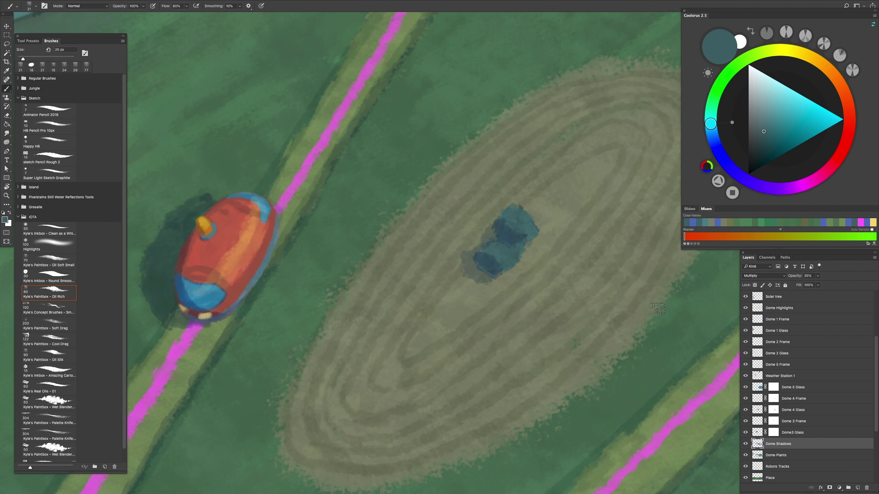
click(786, 308)
scroll(806, 381, up, 3)
key(ctrl+0)
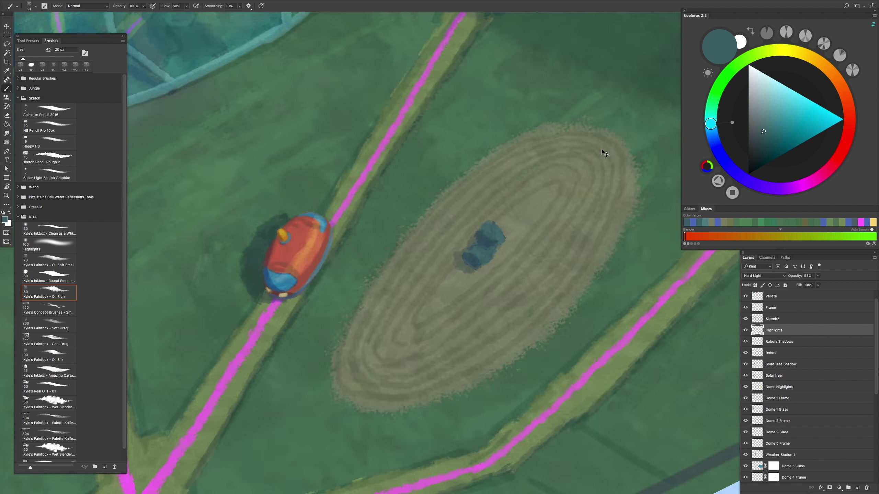
alt+click(447, 56)
key(4)
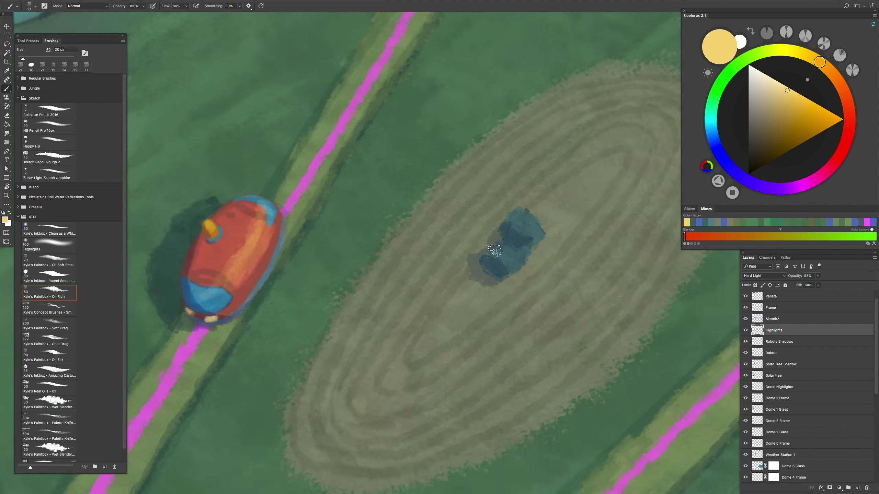
mouse_move(505, 263)
mouse_down()
mouse_move(547, 209)
mouse_move(576, 236)
mouse_move(540, 292)
mouse_up()
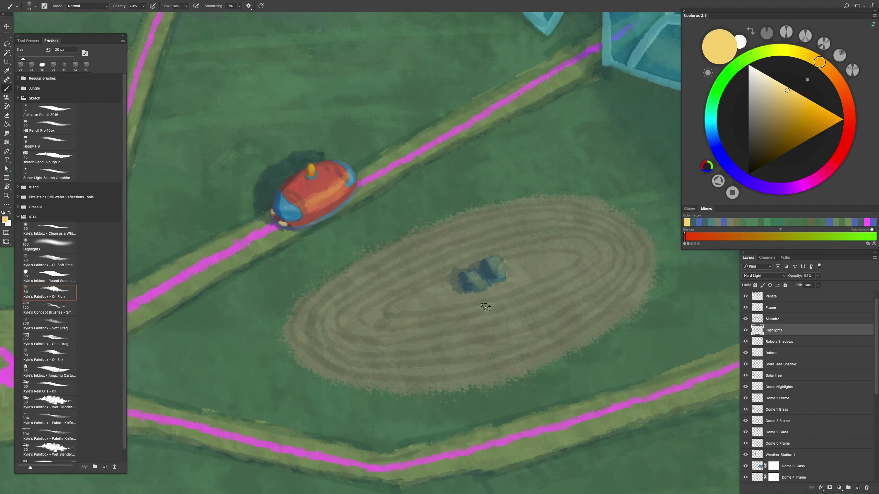
Step: Brush yellowish highlight bands along the lower-right and upper-left furrow rings around the teal rock
key(ctrl+plus)
drag(518, 334, 665, 268)
drag(466, 366, 348, 390)
mouse_move(571, 289)
mouse_down()
mouse_move(444, 356)
mouse_move(570, 325)
mouse_up()
mouse_move(428, 389)
mouse_down()
mouse_move(533, 344)
mouse_move(469, 400)
mouse_move(574, 338)
mouse_move(559, 366)
mouse_move(631, 293)
mouse_up()
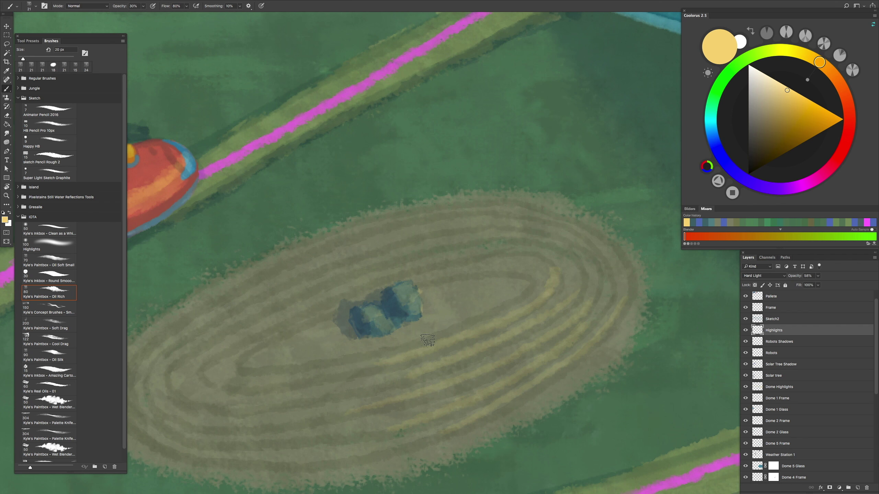
mouse_move(237, 349)
mouse_down()
mouse_move(381, 275)
mouse_move(391, 258)
mouse_move(255, 293)
mouse_move(245, 282)
mouse_move(346, 238)
mouse_up()
scroll(338, 317, down, 3)
scroll(338, 317, up, 3)
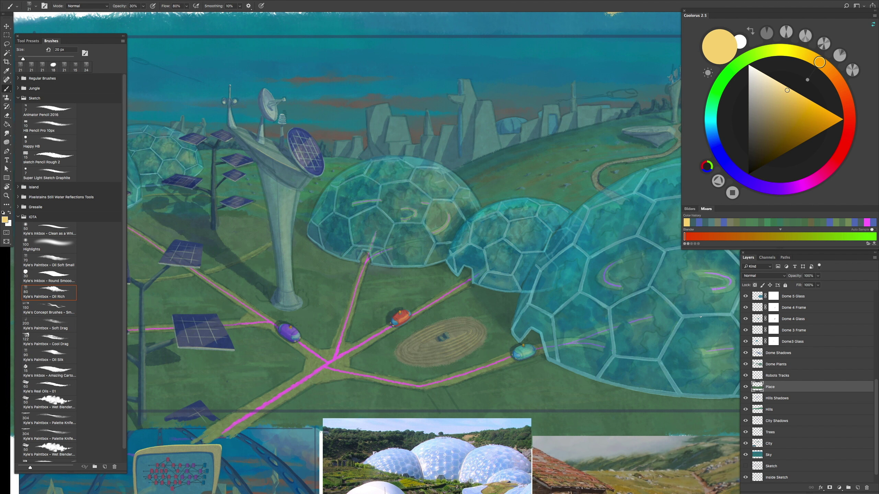
Step: Paint a light-green path strip down from the road bend with a 40 px brush
scroll(514, 377, up, 8)
scroll(506, 288, down, 5)
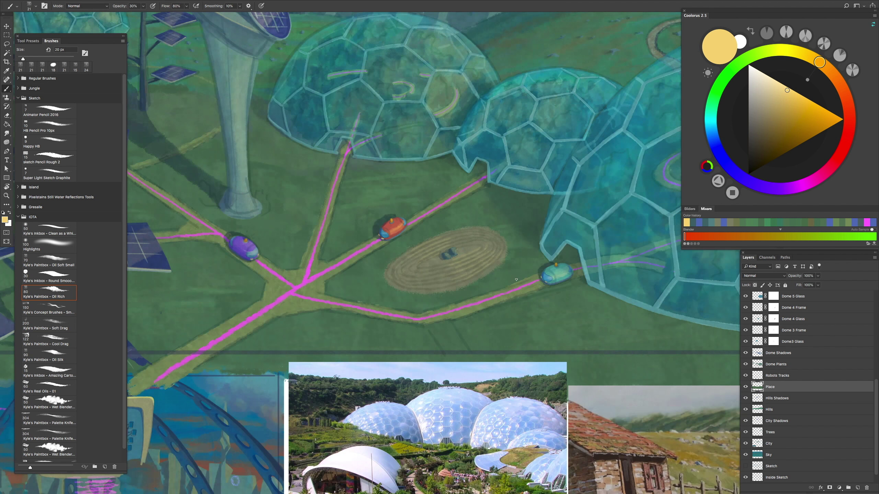
scroll(515, 278, up, 6)
scroll(515, 277, down, 4)
alt+click(484, 222)
scroll(485, 222, down, 3)
scroll(440, 331, up, 5)
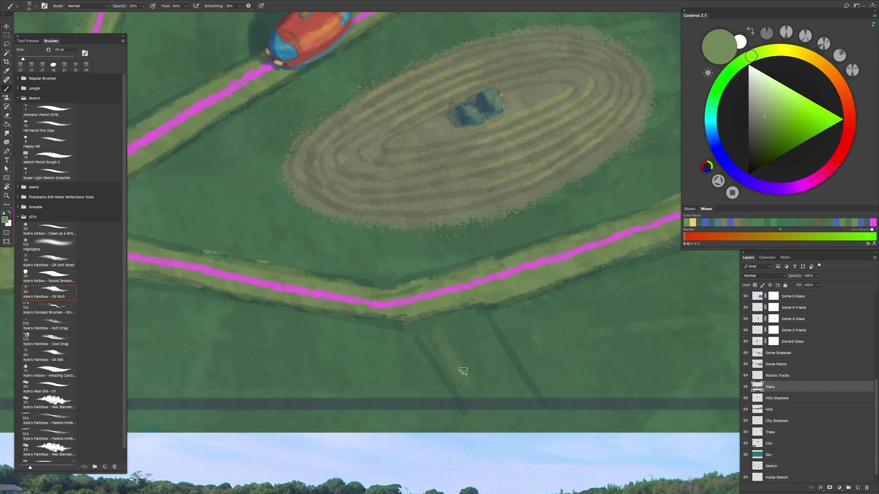
key(bracketright)
key(bracketright)
drag(428, 323, 462, 397)
drag(450, 367, 472, 408)
drag(453, 329, 493, 393)
mouse_move(447, 311)
mouse_down()
mouse_move(491, 409)
mouse_move(464, 311)
mouse_move(540, 405)
mouse_move(484, 428)
mouse_move(511, 386)
mouse_up()
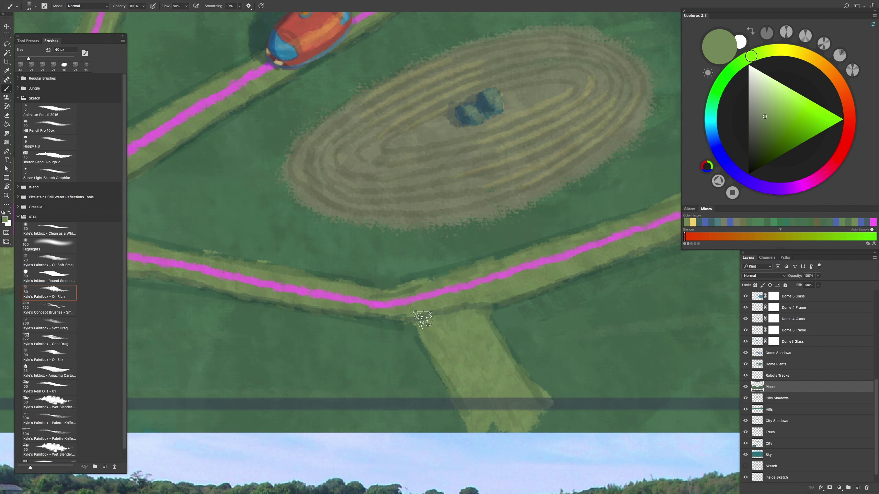
Step: Draw a magenta track on the Robots Tracks layer from the junction down toward the bottom edge
scroll(422, 318, down, 3)
scroll(422, 319, up, 4)
alt+click(451, 306)
key(alt+bracketright)
drag(442, 320, 530, 493)
Step: Review the magenta tracks across the scene, then sample the olive soil colour
scroll(459, 341, down, 3)
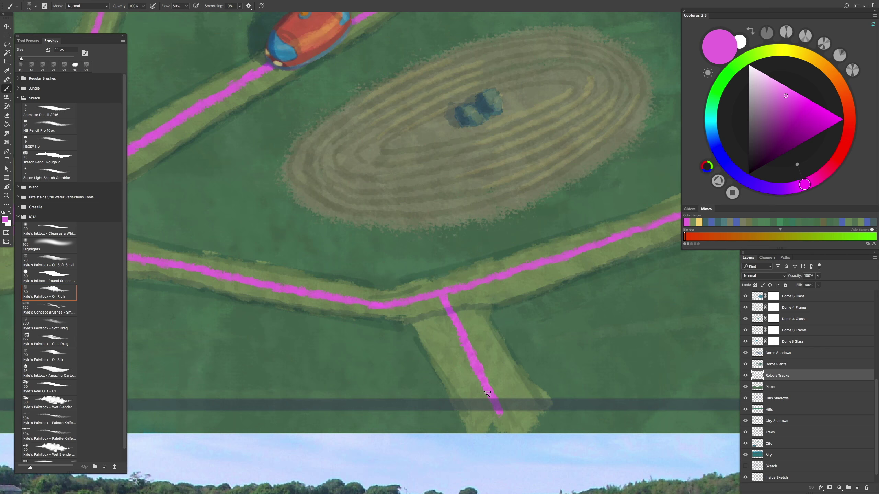
scroll(332, 320, up, 4)
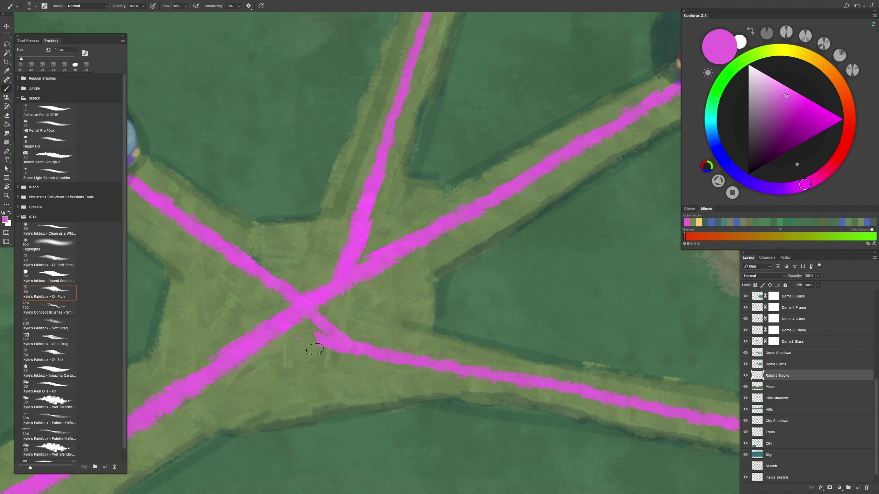
scroll(259, 286, down, 3)
scroll(259, 289, up, 3)
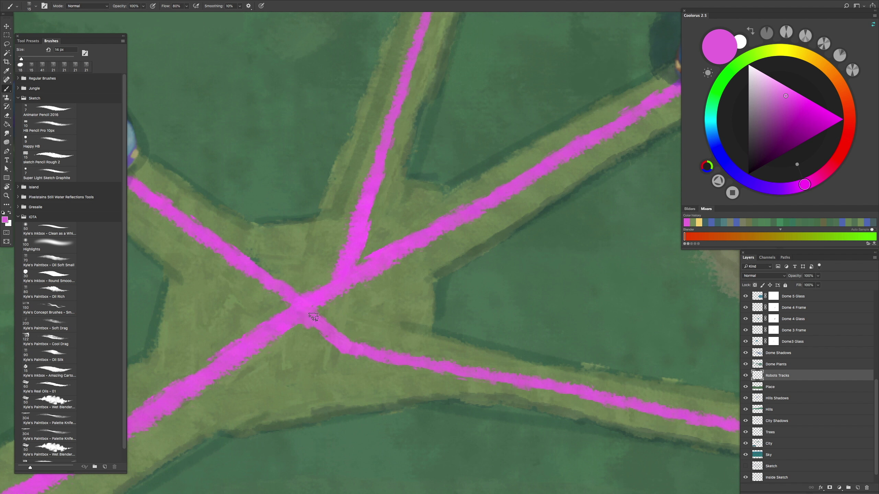
scroll(308, 316, down, 3)
scroll(398, 312, up, 1)
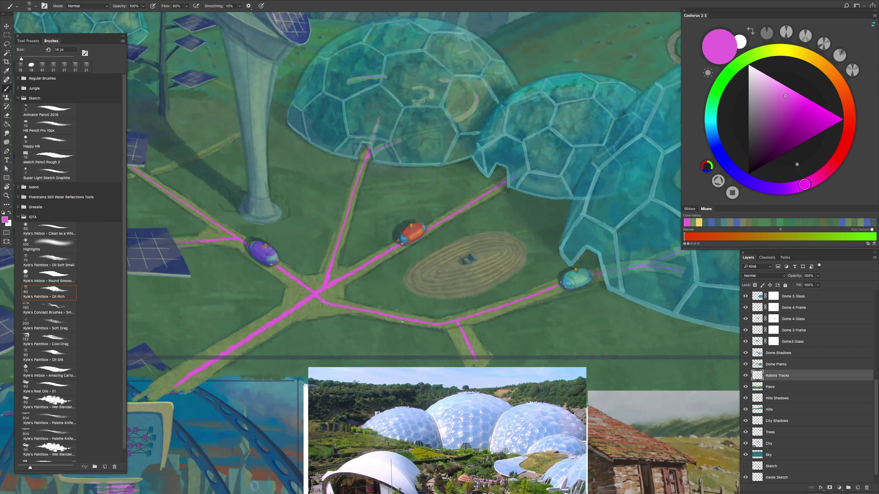
scroll(440, 331, up, 2)
scroll(439, 331, up, 4)
scroll(408, 334, down, 5)
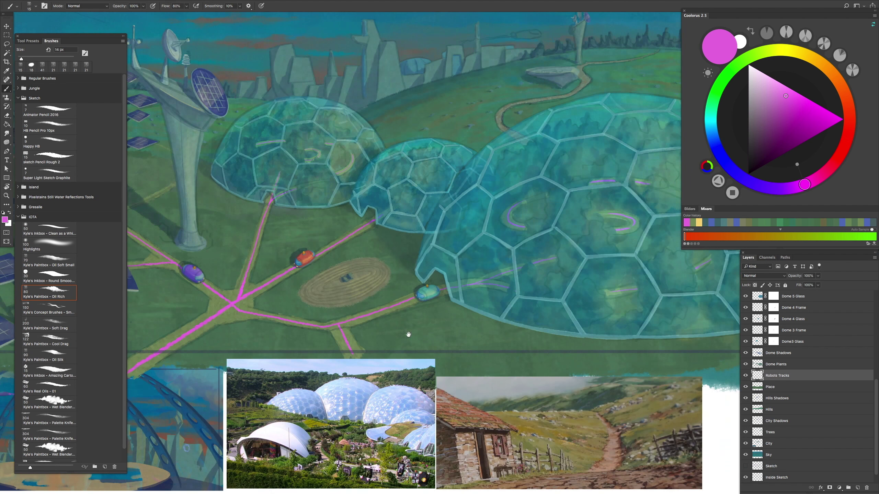
scroll(419, 330, up, 1)
scroll(419, 330, down, 3)
scroll(415, 329, up, 4)
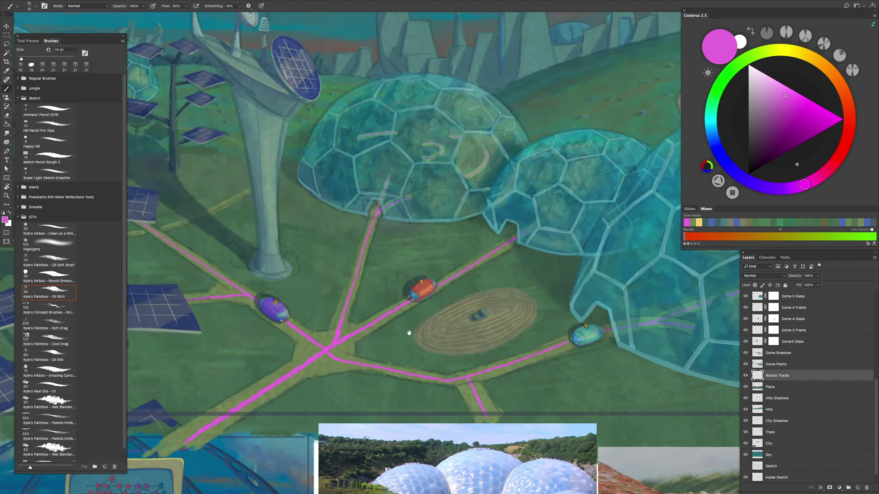
scroll(455, 316, up, 1)
scroll(456, 316, down, 3)
alt+click(587, 293)
scroll(504, 335, up, 3)
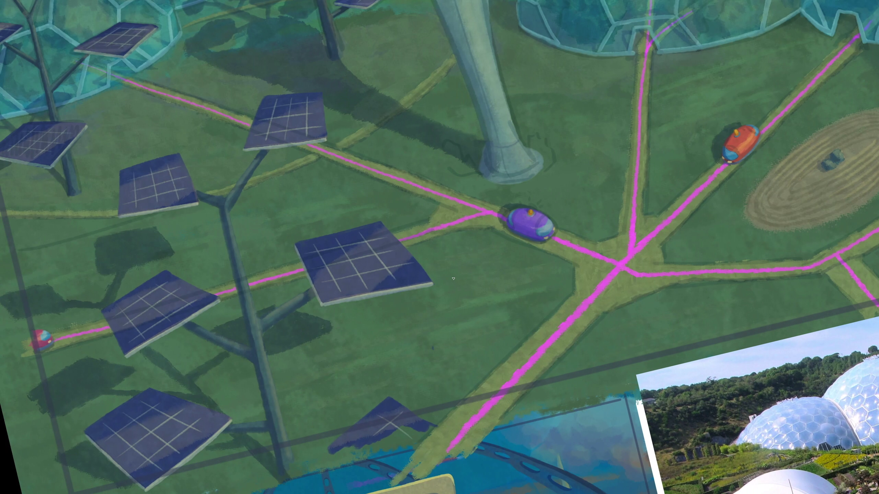
Step: Brush an olive ellipse outline beside the solar panel with a 13 px brush
drag(450, 278, 453, 281)
key(ctrl+z)
drag(462, 248, 426, 363)
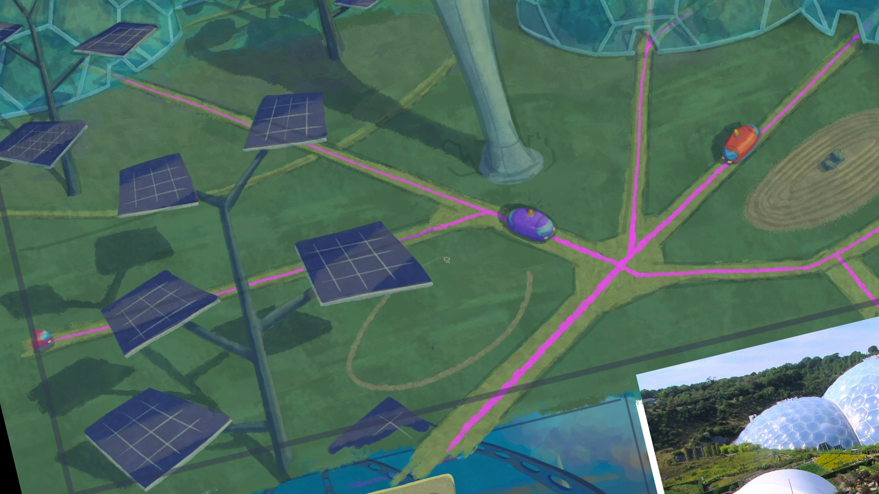
key(ctrl+z)
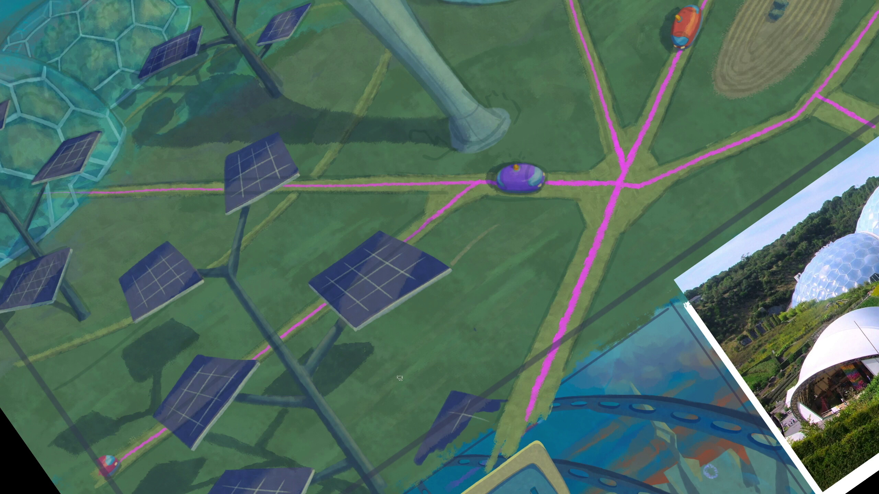
mouse_move(501, 230)
mouse_down()
mouse_move(411, 290)
mouse_move(469, 318)
mouse_up()
drag(544, 233, 500, 223)
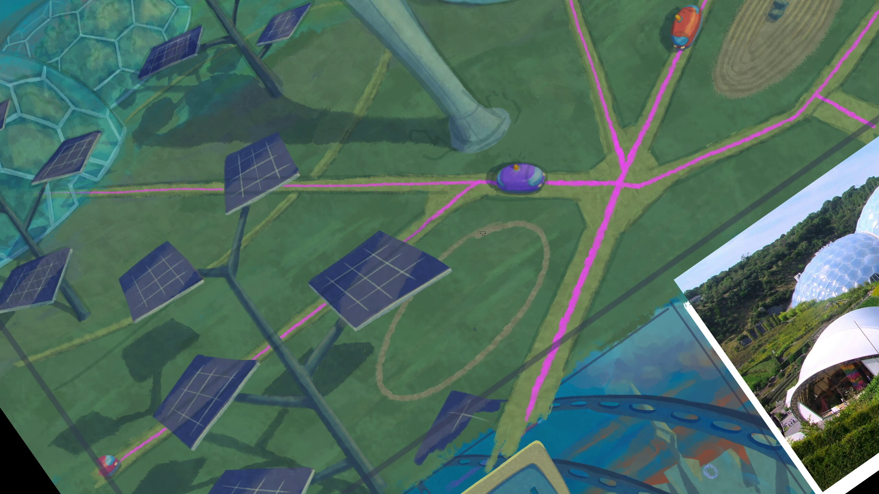
mouse_move(368, 295)
mouse_down()
mouse_move(345, 349)
mouse_move(327, 438)
mouse_move(375, 456)
mouse_move(470, 403)
mouse_move(601, 280)
mouse_move(636, 210)
mouse_move(635, 153)
mouse_move(542, 137)
mouse_move(440, 232)
mouse_move(402, 279)
mouse_move(338, 431)
mouse_move(550, 317)
mouse_move(621, 173)
mouse_move(495, 208)
mouse_move(346, 409)
mouse_move(367, 383)
mouse_move(564, 273)
mouse_move(597, 151)
mouse_move(377, 402)
mouse_move(552, 282)
mouse_up()
Step: Fill the ellipse interior with tan soil and zoom out to check the new field
mouse_move(457, 278)
mouse_down()
mouse_move(568, 176)
mouse_move(519, 277)
mouse_move(439, 373)
mouse_move(566, 212)
mouse_move(464, 312)
mouse_move(538, 238)
mouse_up()
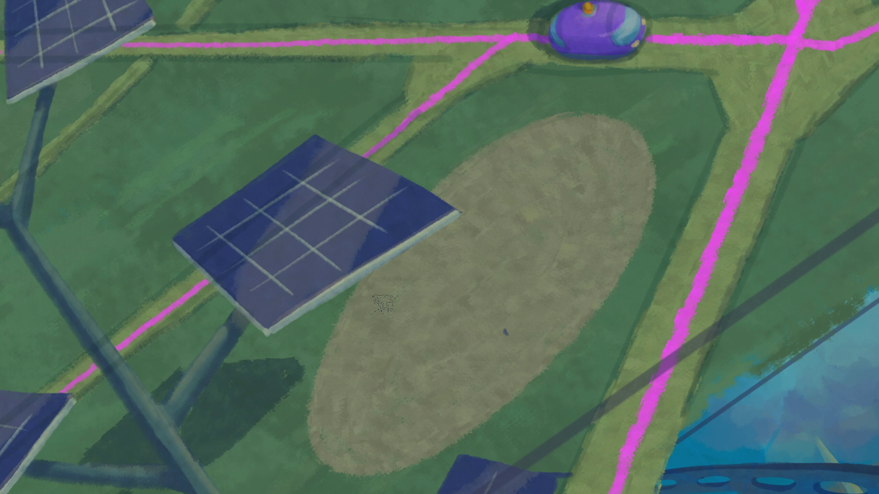
key(ctrl+minus)
key(ctrl+minus)
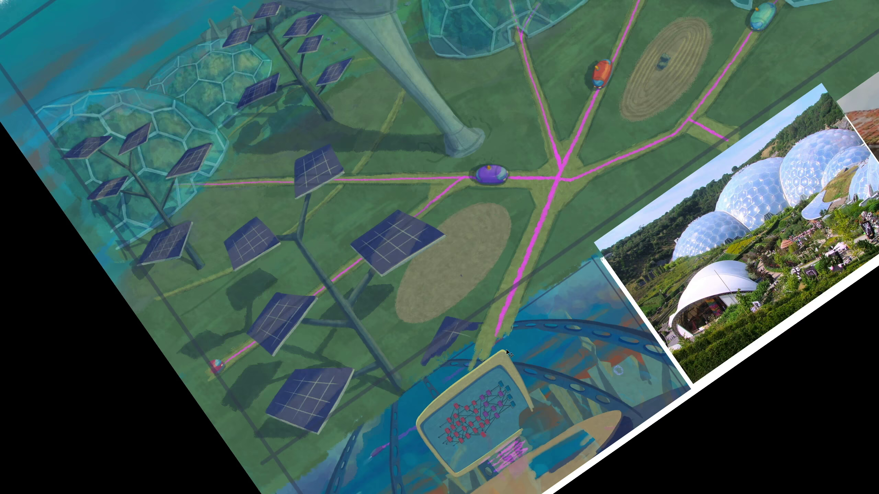
key(Tab)
key(ctrl+plus)
scroll(806, 381, up, 3)
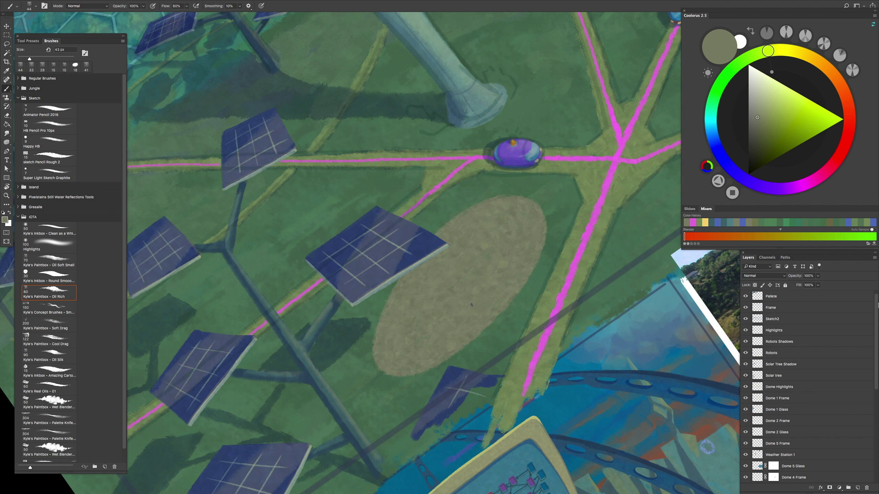
Step: Make Dome Plants the active layer, sample teal from the existing rocks, and shrink the brush
click(773, 387)
key(ctrl+plus)
key(ctrl+minus)
key(ctrl+minus)
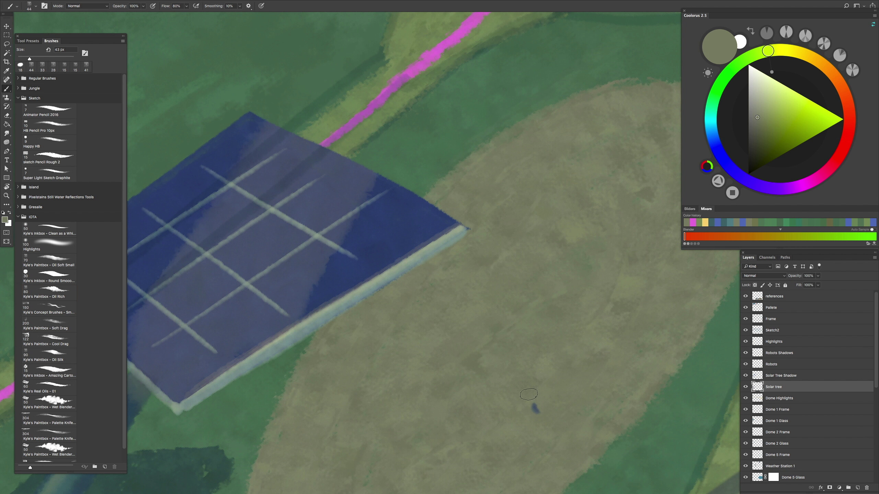
drag(530, 409, 518, 349)
key(ctrl+plus)
ctrl+click(616, 360)
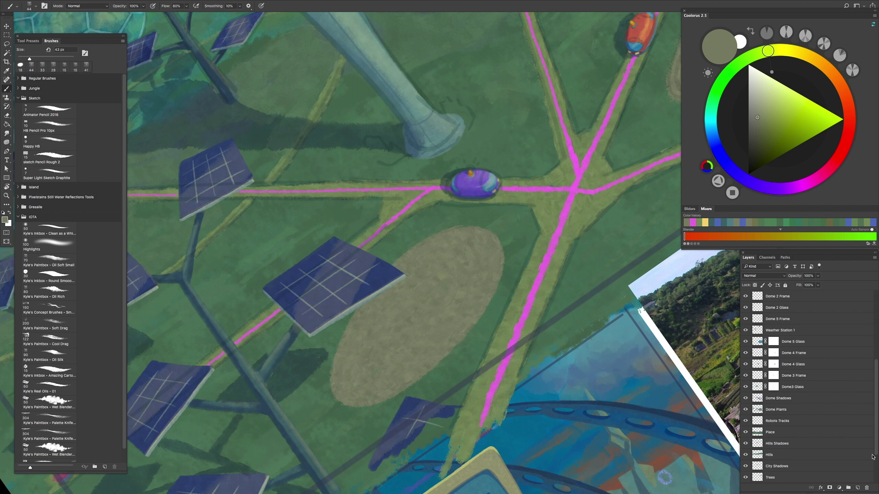
key(ctrl+plus)
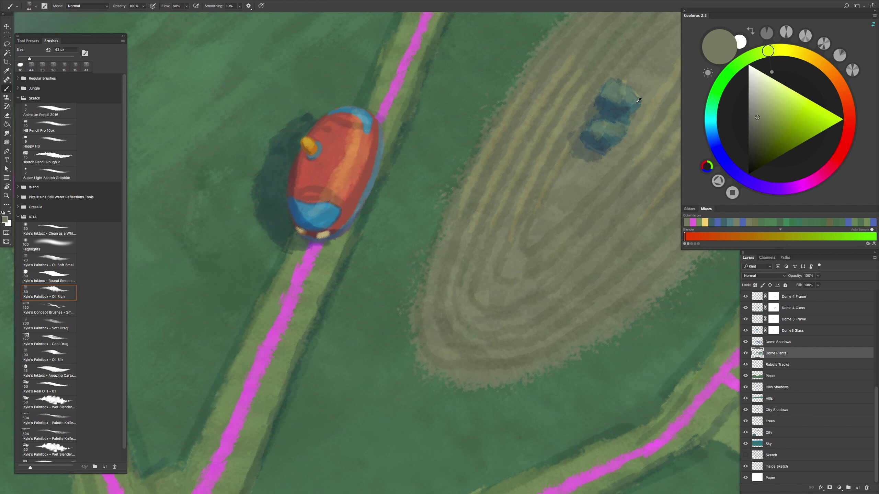
alt+click(639, 99)
key(ctrl+minus)
key(ctrl+plus)
drag(429, 303, 412, 271)
key(ctrl+minus)
key(ctrl+minus)
key(ctrl+plus)
Step: Paint a clump of teal rock dabs in the middle of the new field
key(ctrl+plus)
key(bracketleft)
click(359, 304)
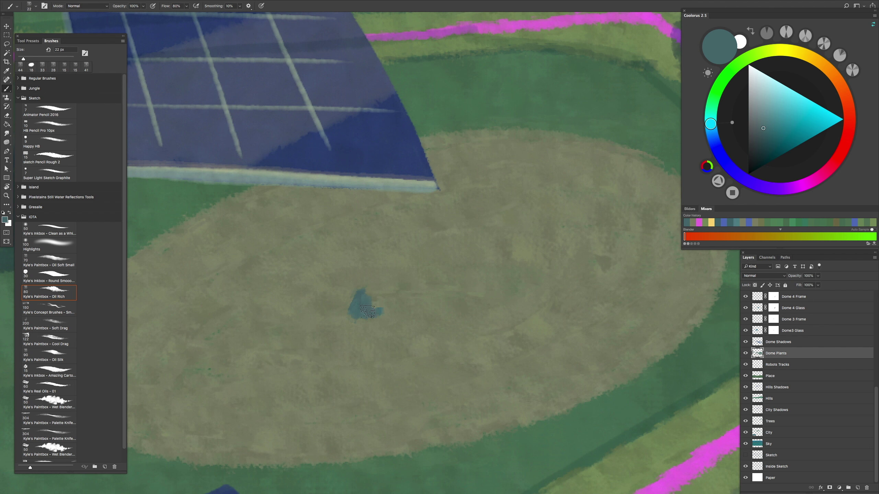
key(ctrl+minus)
key(ctrl+plus)
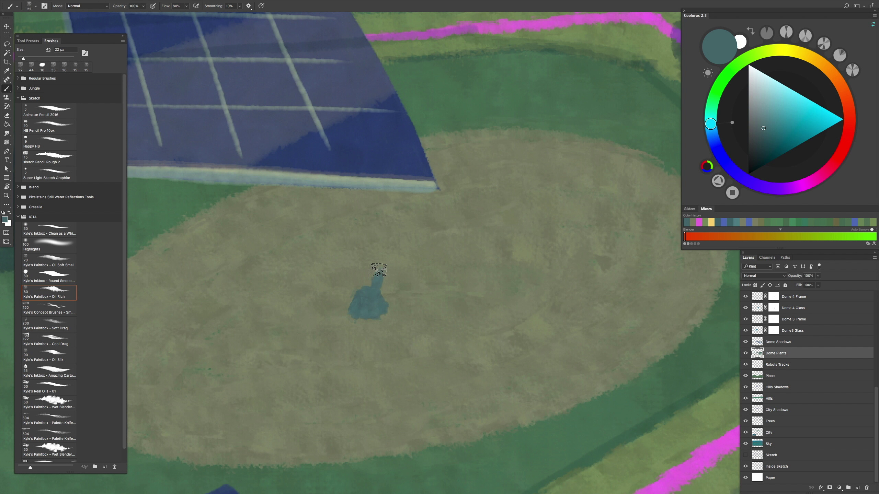
drag(403, 296, 425, 277)
key(ctrl+minus)
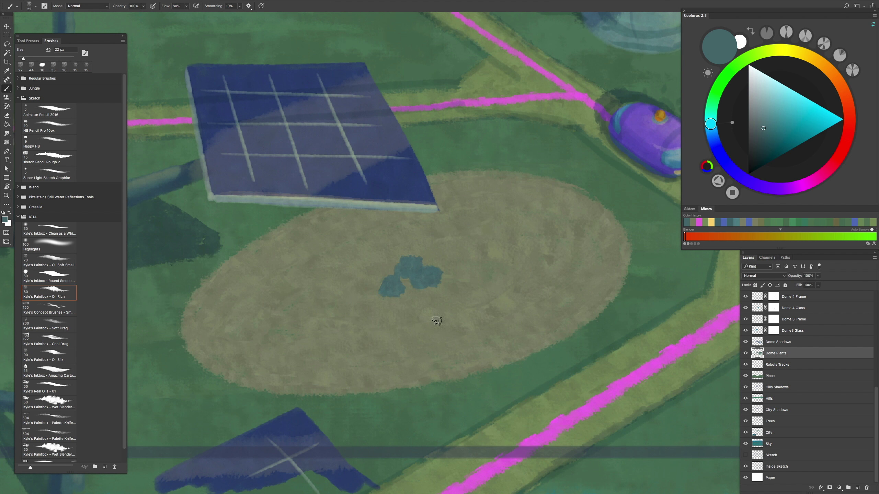
click(756, 341)
key(ctrl+plus)
click(761, 353)
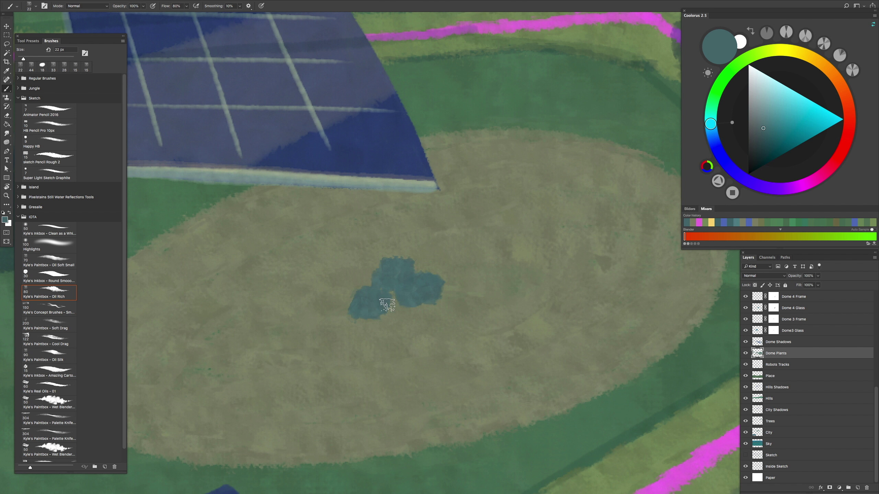
key(ctrl+minus)
key(ctrl+minus)
key(ctrl+minus)
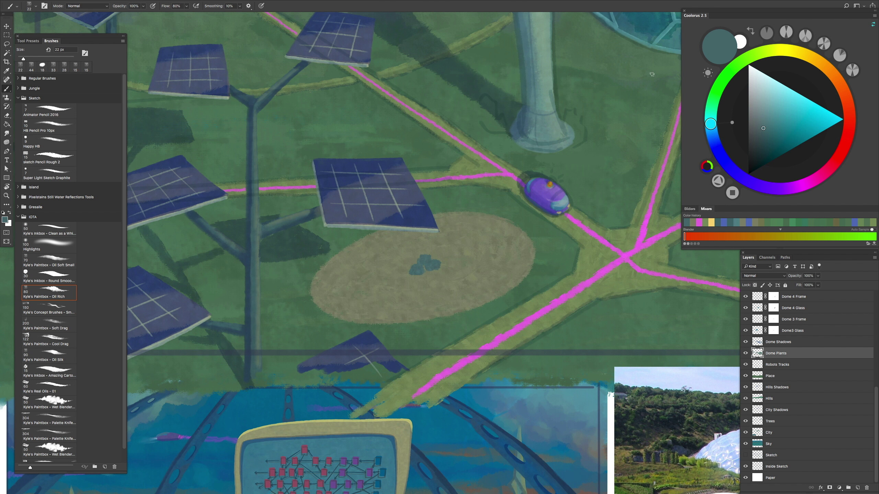
Step: Add a brighter blue stroke over the teal rocks
scroll(652, 74, up, 10)
alt+click(539, 225)
scroll(540, 225, down, 10)
key(ctrl+plus)
key(ctrl+plus)
key(ctrl+plus)
drag(414, 218, 398, 244)
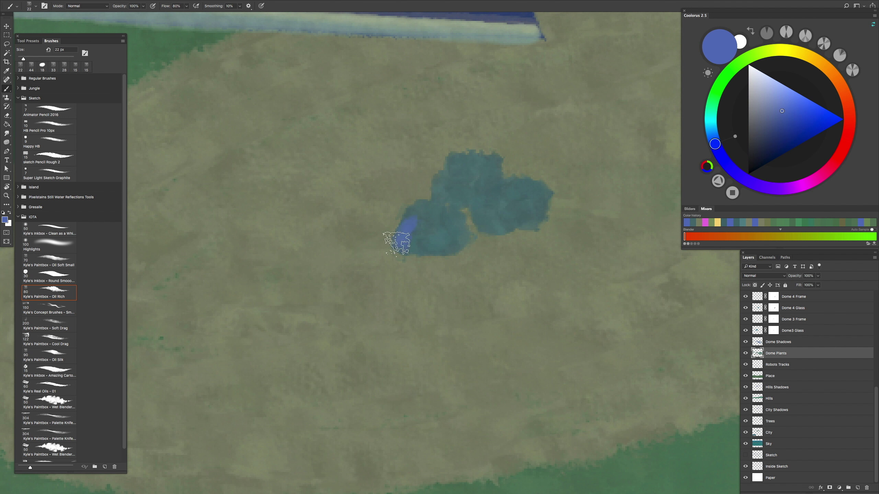
Step: Undo the blue stroke and shade the rocks' lobes on Dome Shadows with a 16 px brush
key(ctrl+z)
key(alt+bracketright)
key(bracketleft)
drag(419, 212, 399, 251)
drag(451, 167, 437, 200)
mouse_move(485, 227)
mouse_down()
mouse_move(480, 180)
mouse_move(464, 212)
mouse_up()
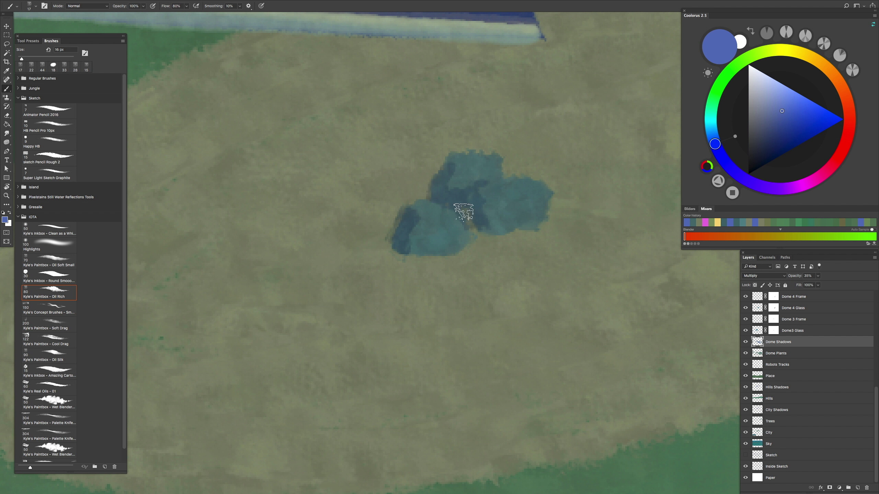
Step: Undo and redo the dark curved stroke beside the rocks to compare
scroll(447, 208, down, 5)
scroll(428, 197, up, 4)
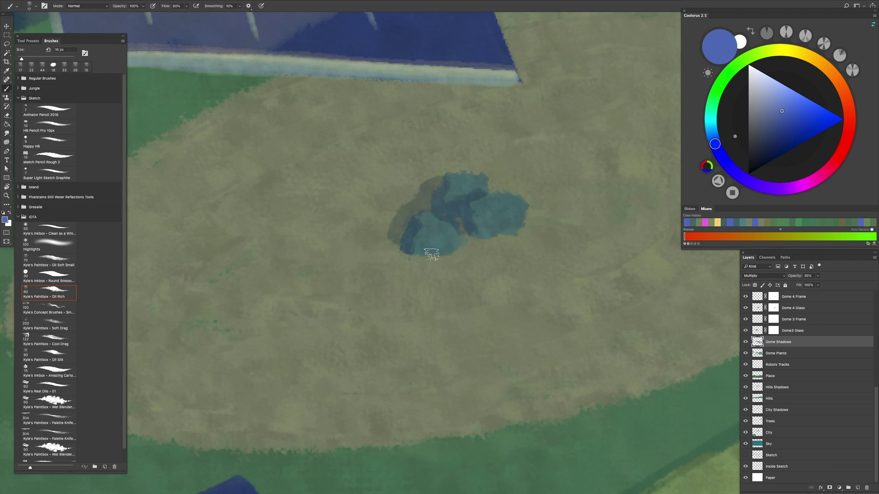
scroll(516, 225, down, 5)
scroll(440, 288, up, 5)
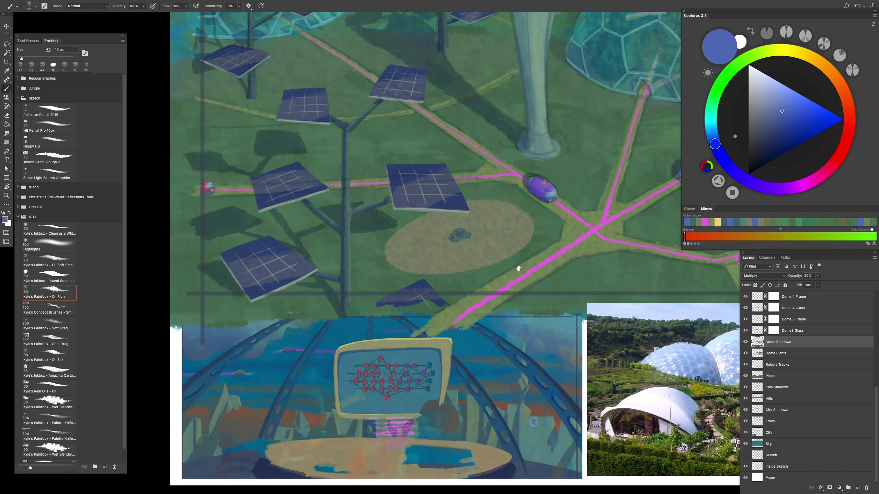
scroll(440, 288, down, 5)
scroll(450, 178, up, 6)
key(ctrl+z)
key(bracketright)
Step: Brush a dark furrow ellipse around the rocks with a 16 px brush at 70% opacity
key(7)
mouse_move(398, 232)
mouse_down()
mouse_move(453, 178)
mouse_move(397, 205)
mouse_move(567, 206)
mouse_move(465, 162)
mouse_move(475, 244)
mouse_up()
key(ctrl+z)
key(ctrl+z)
key(bracketleft)
key(ctrl+z)
mouse_move(413, 200)
mouse_down()
mouse_move(431, 256)
mouse_move(540, 204)
mouse_move(478, 172)
mouse_move(409, 195)
mouse_move(354, 246)
mouse_move(461, 259)
mouse_move(375, 259)
mouse_move(510, 245)
mouse_move(563, 181)
mouse_move(482, 163)
mouse_move(374, 224)
mouse_move(416, 190)
mouse_move(367, 239)
mouse_move(445, 168)
mouse_move(360, 231)
mouse_move(379, 280)
mouse_move(482, 274)
mouse_move(578, 228)
mouse_move(587, 173)
mouse_move(469, 154)
mouse_move(381, 191)
mouse_move(334, 264)
mouse_move(410, 297)
mouse_move(526, 271)
mouse_move(600, 221)
mouse_up()
drag(547, 143, 460, 156)
Step: Add more concentric outer furrow rings along the top, bottom and right around the rocks
mouse_move(324, 261)
mouse_down()
mouse_move(353, 302)
mouse_move(408, 312)
mouse_move(499, 299)
mouse_move(579, 259)
mouse_move(620, 204)
mouse_move(615, 155)
mouse_up()
drag(449, 149, 439, 153)
key(h)
drag(600, 146, 529, 164)
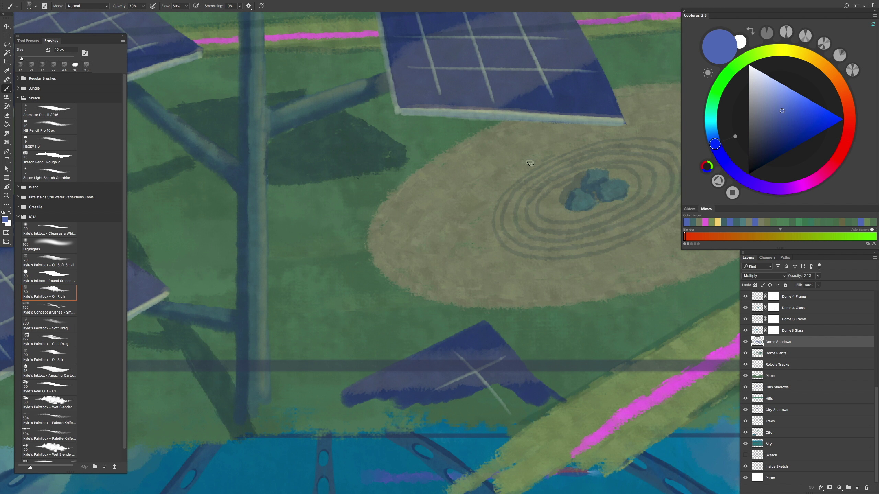
mouse_move(325, 252)
mouse_down()
mouse_move(504, 250)
mouse_move(620, 169)
mouse_up()
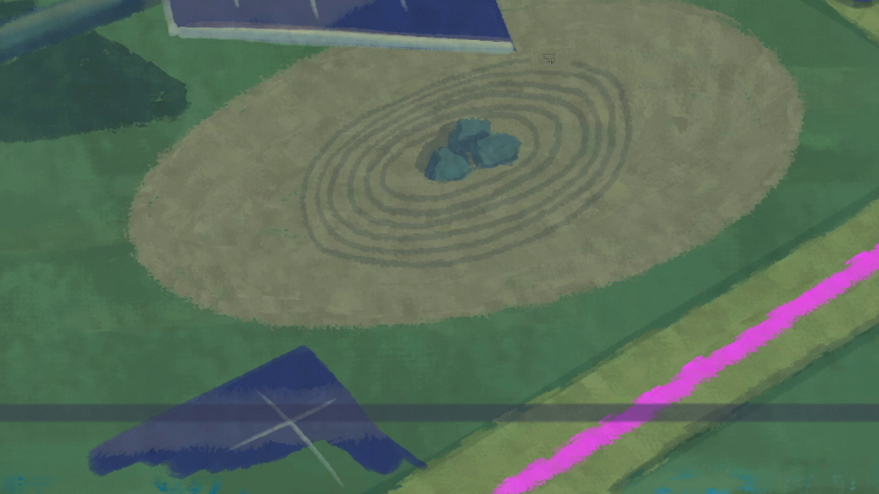
scroll(549, 59, down, 2)
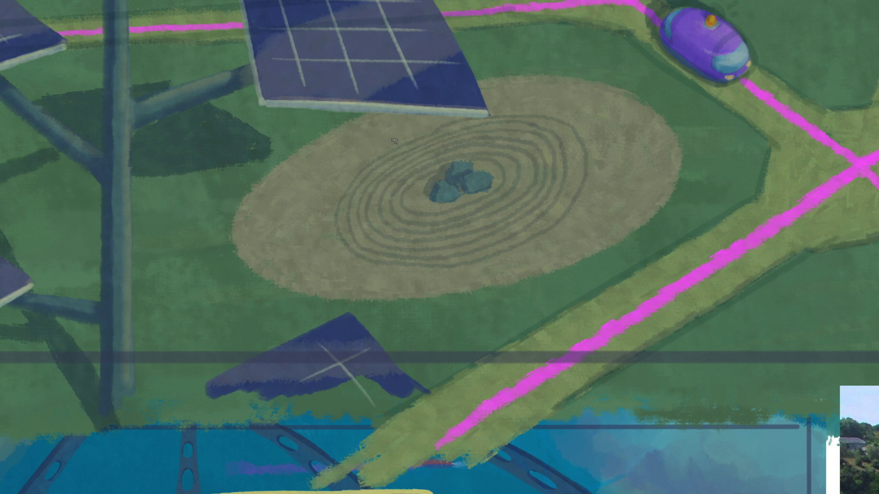
mouse_move(371, 271)
mouse_down()
mouse_move(447, 273)
mouse_move(543, 244)
mouse_up()
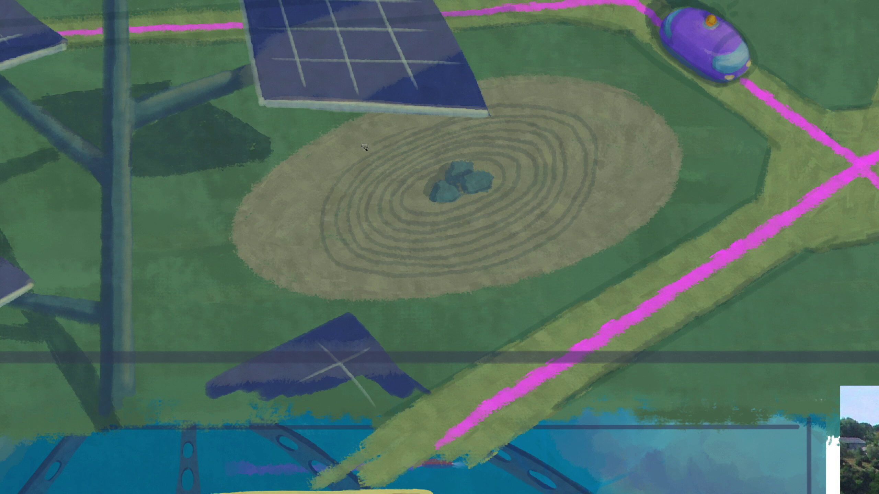
mouse_move(504, 267)
mouse_down()
mouse_move(573, 231)
mouse_move(609, 179)
mouse_up()
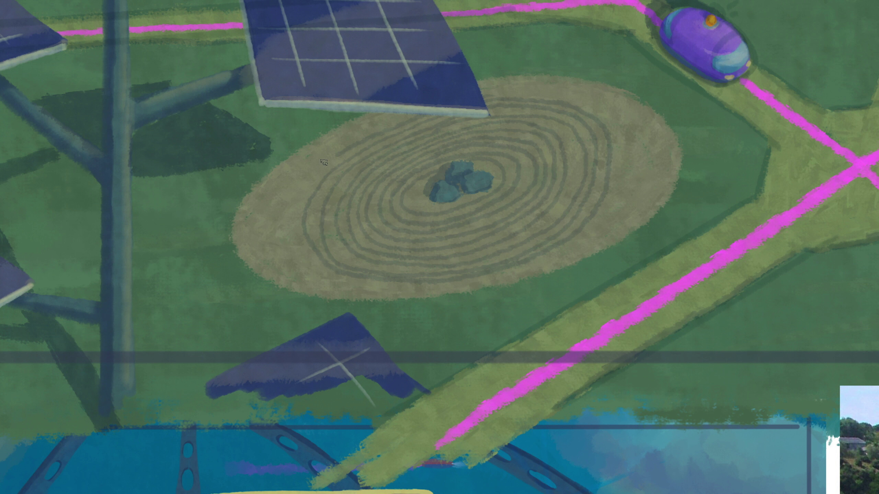
drag(443, 288, 609, 216)
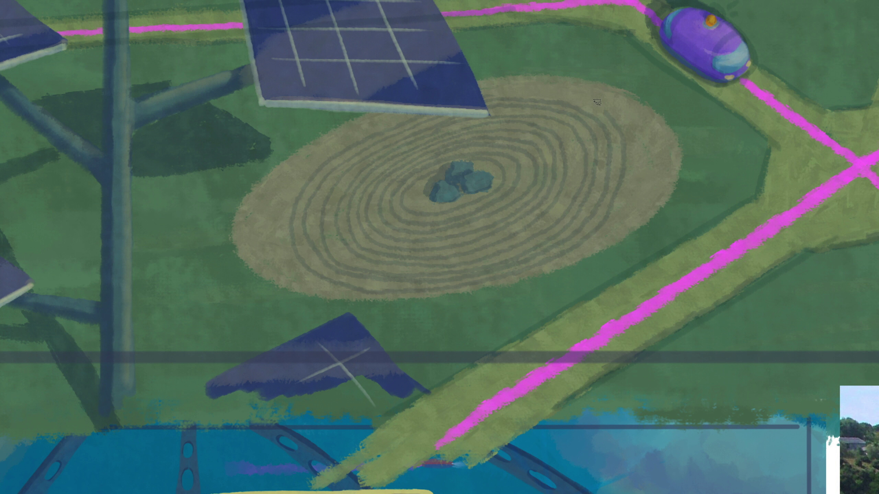
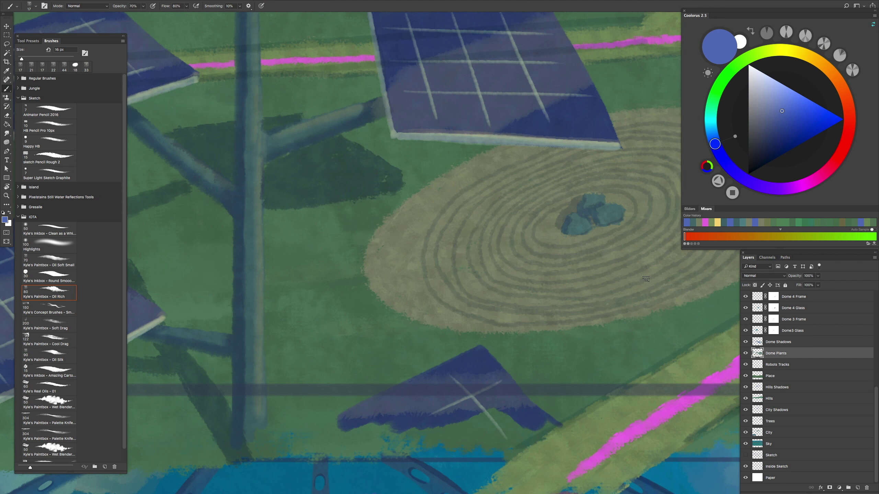
Step: With a larger opaque brush, extend the sand oval's lower edge and trim its left and right edges with grass green
scroll(528, 266, right, 6)
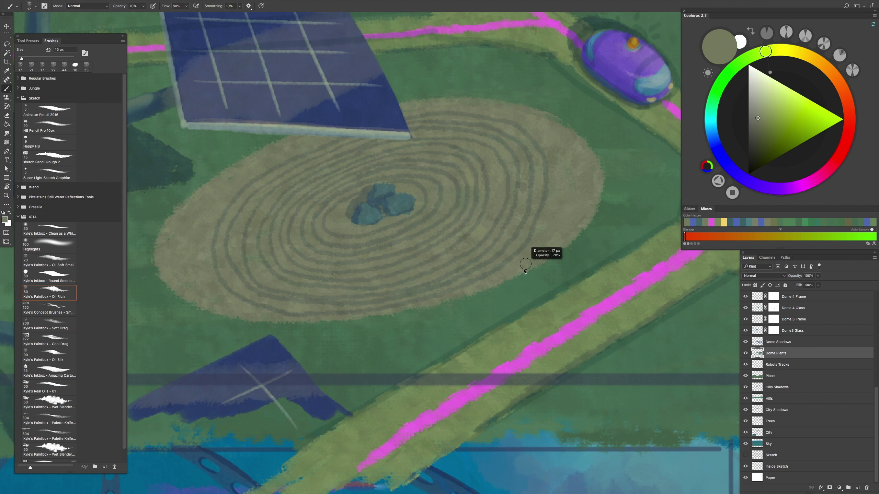
key(period)
mouse_move(260, 324)
mouse_down()
mouse_move(430, 312)
mouse_move(472, 295)
mouse_up()
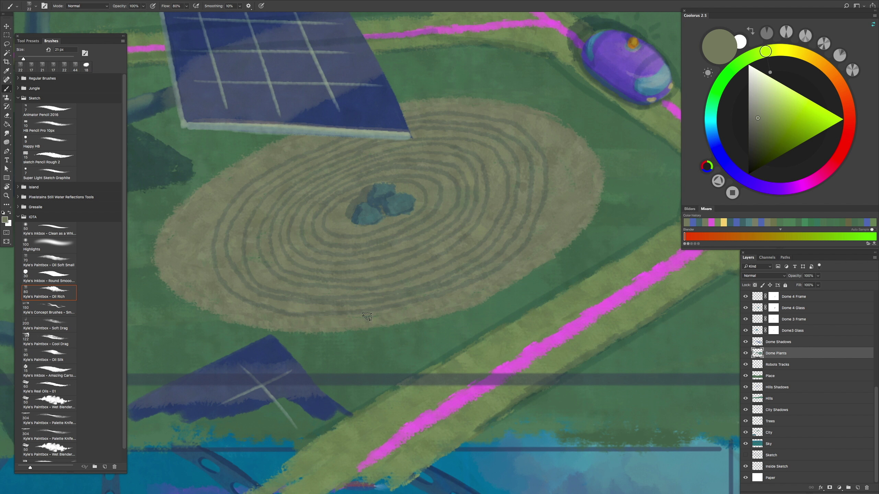
drag(214, 165, 153, 253)
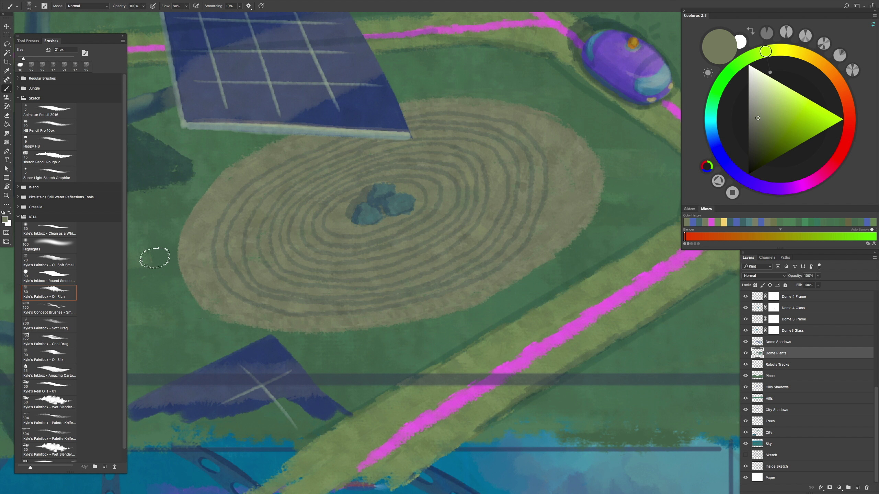
mouse_move(583, 164)
mouse_down()
mouse_move(570, 241)
mouse_move(554, 253)
mouse_up()
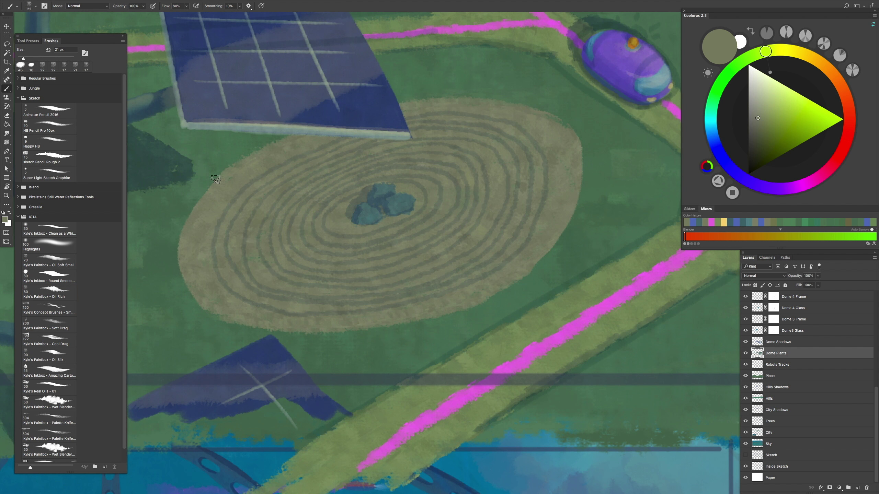
Step: Choose the Oil Rich brush on the Dome Shadows layer, with a blue shadow colour at 80% opacity
click(48, 293)
click(778, 342)
mouse_move(182, 272)
mouse_down()
mouse_move(381, 104)
mouse_move(396, 263)
mouse_move(367, 334)
mouse_up()
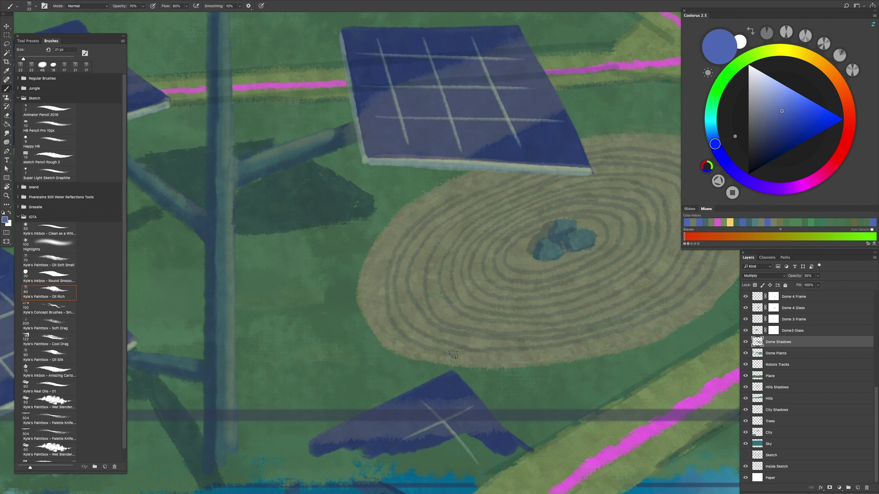
scroll(569, 351, right, 5)
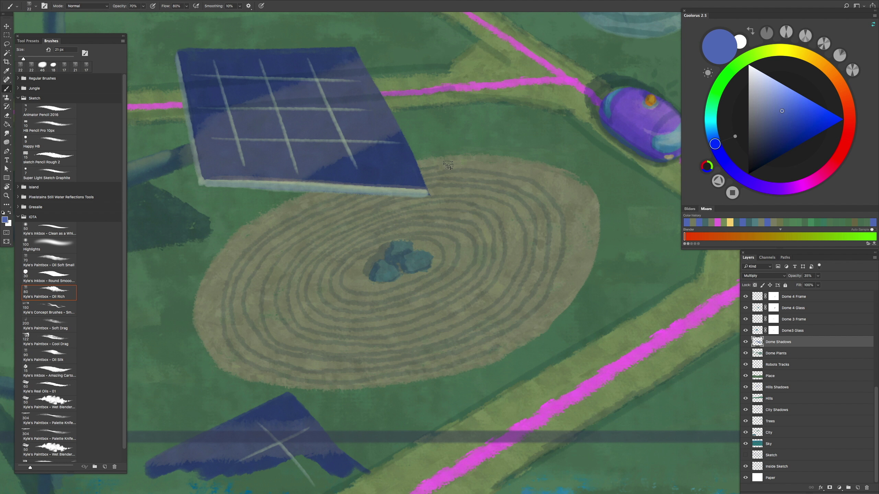
key(h)
click(489, 352)
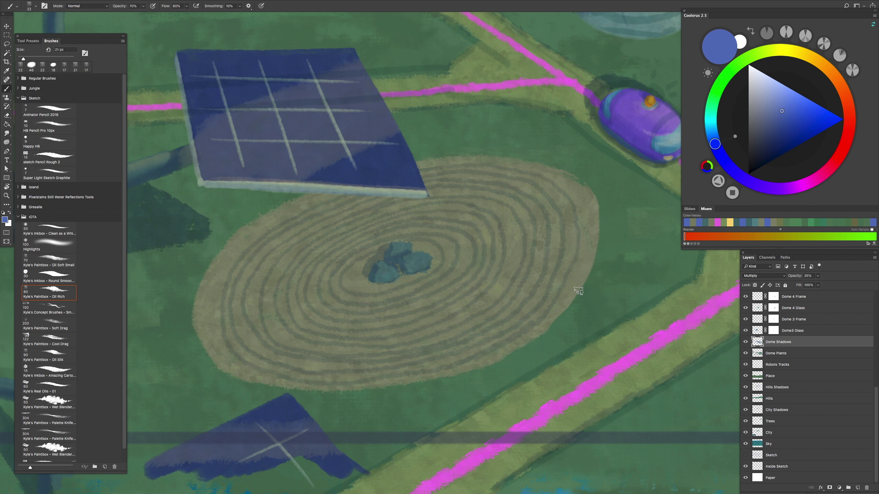
key(8)
drag(224, 354, 262, 347)
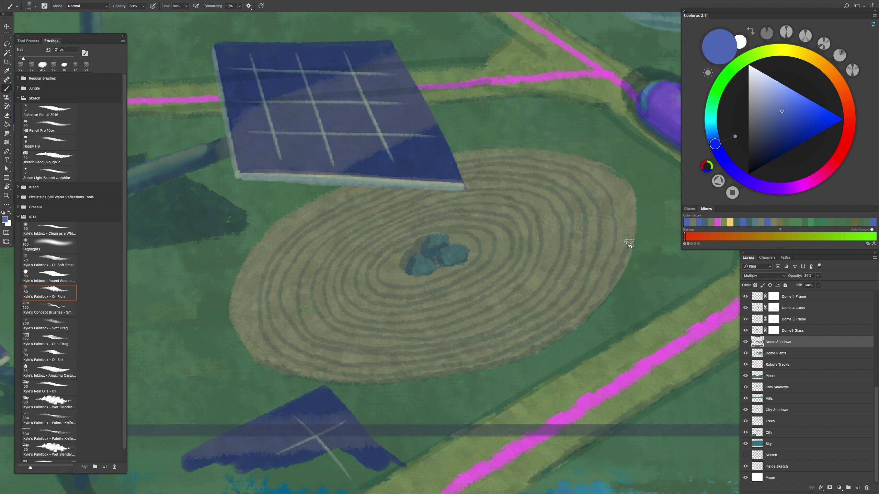
Step: On the Dome Plants layer, repaint the oval's right edge in olive sand and trim it back with green
key(alt+bracketleft)
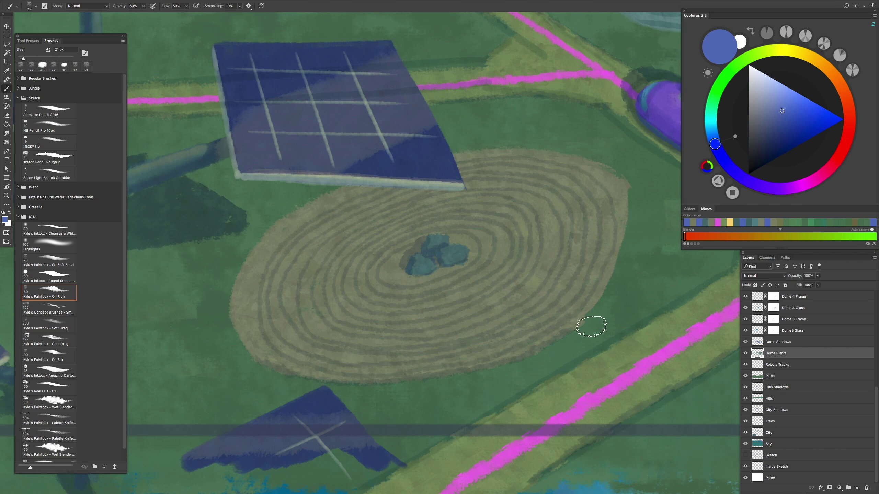
alt+click(627, 207)
key(0)
key(ctrl+z)
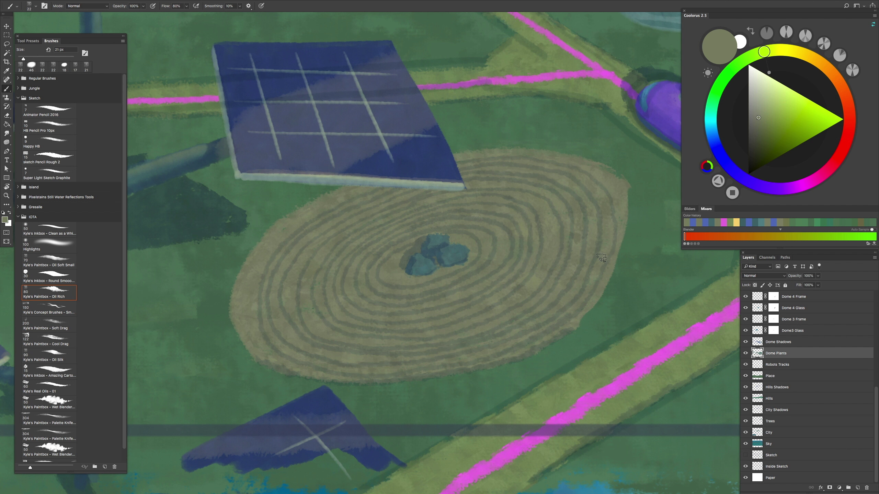
mouse_move(627, 238)
mouse_down()
mouse_move(613, 281)
mouse_move(583, 317)
mouse_up()
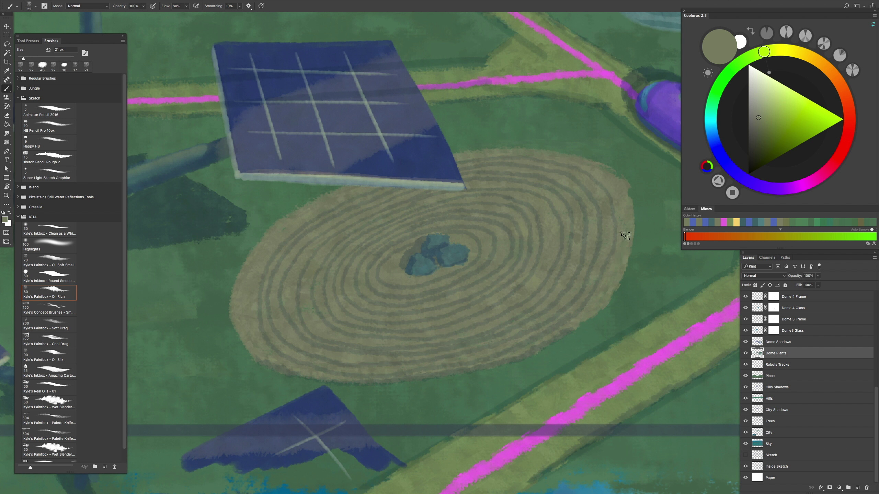
mouse_move(600, 184)
mouse_down()
mouse_move(614, 164)
mouse_move(614, 296)
mouse_move(582, 287)
mouse_up()
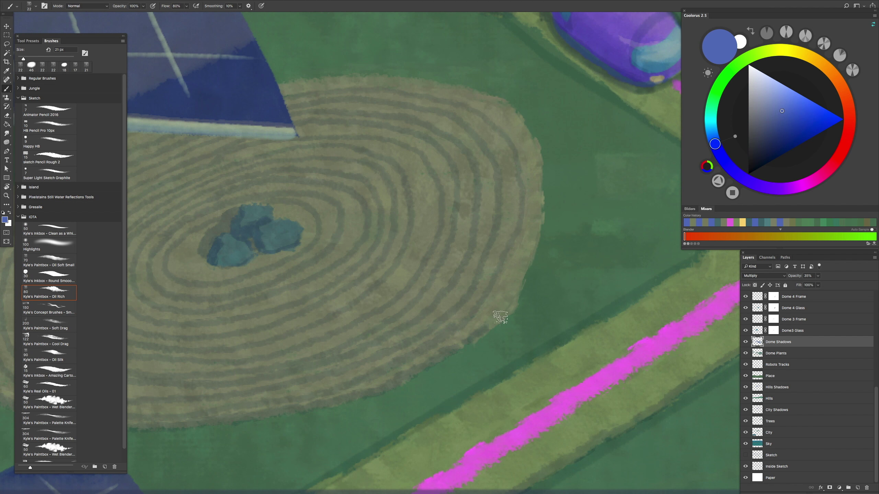
Step: Paint a dark shadow up the oval's right edge and along its bottom edge, then review the painting
drag(501, 318, 513, 299)
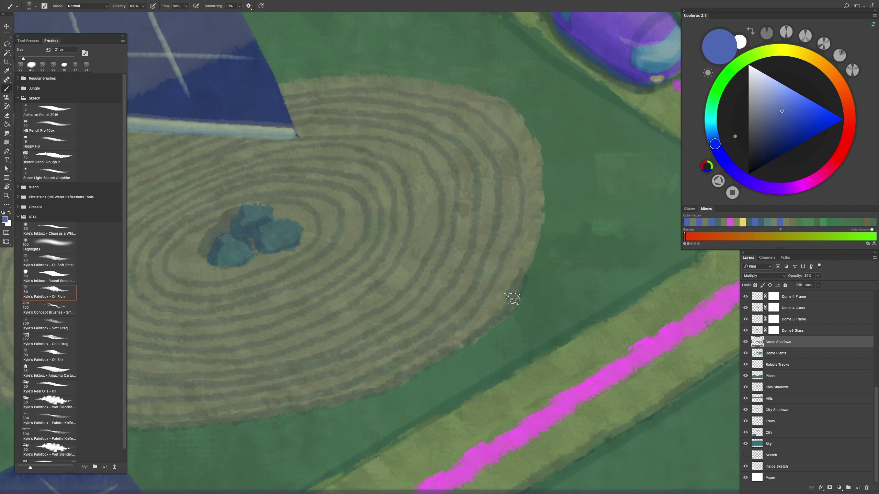
drag(530, 258, 539, 169)
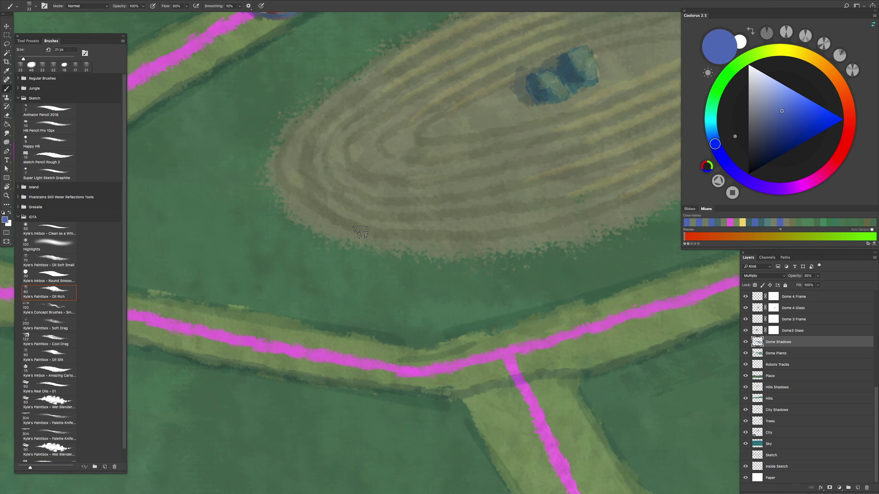
mouse_move(332, 238)
mouse_down()
mouse_move(454, 255)
mouse_move(557, 239)
mouse_up()
scroll(558, 239, right, 5)
mouse_move(474, 267)
mouse_down()
mouse_move(564, 227)
mouse_move(644, 149)
mouse_move(536, 234)
mouse_move(552, 321)
mouse_up()
scroll(565, 227, right, 5)
key(h)
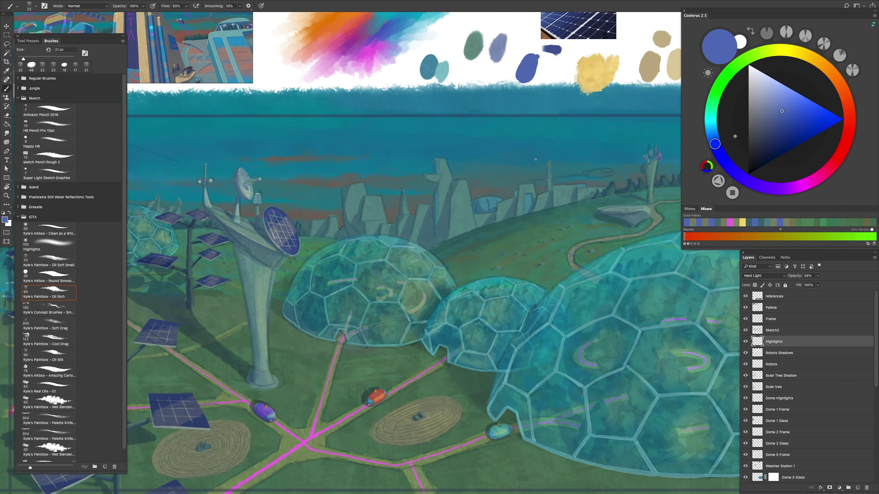
Step: At 30% brush opacity, paint light highlights along the oval's central stripes, redoing misfired strokes
key(3)
scroll(440, 412, up, 5)
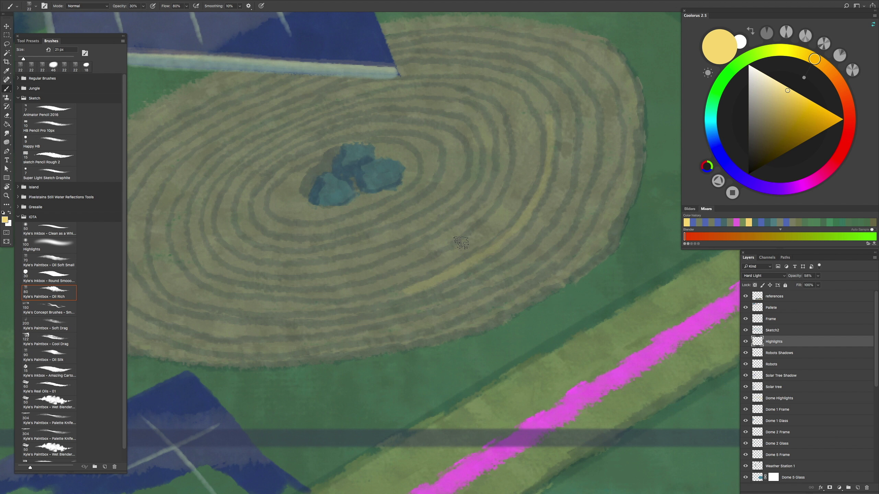
mouse_move(461, 243)
mouse_down()
mouse_move(485, 227)
mouse_move(519, 151)
mouse_up()
key(ctrl+z)
drag(446, 257, 501, 110)
mouse_move(410, 258)
mouse_down()
mouse_move(462, 211)
mouse_move(484, 170)
mouse_up()
key(ctrl+z)
drag(370, 246, 486, 157)
drag(391, 227, 462, 154)
Step: Extend the highlight strokes across the right-side stripes, then the left and upper-left stripes
drag(439, 299, 571, 145)
mouse_move(488, 286)
mouse_down()
mouse_move(584, 153)
mouse_move(602, 156)
mouse_up()
drag(554, 284, 626, 170)
mouse_move(561, 280)
mouse_down()
mouse_move(444, 228)
mouse_move(456, 206)
mouse_up()
drag(381, 270, 467, 175)
drag(361, 249, 424, 177)
drag(313, 282, 393, 173)
drag(310, 225, 418, 138)
mouse_move(277, 270)
mouse_down()
mouse_move(304, 214)
mouse_move(381, 149)
mouse_move(250, 232)
mouse_up()
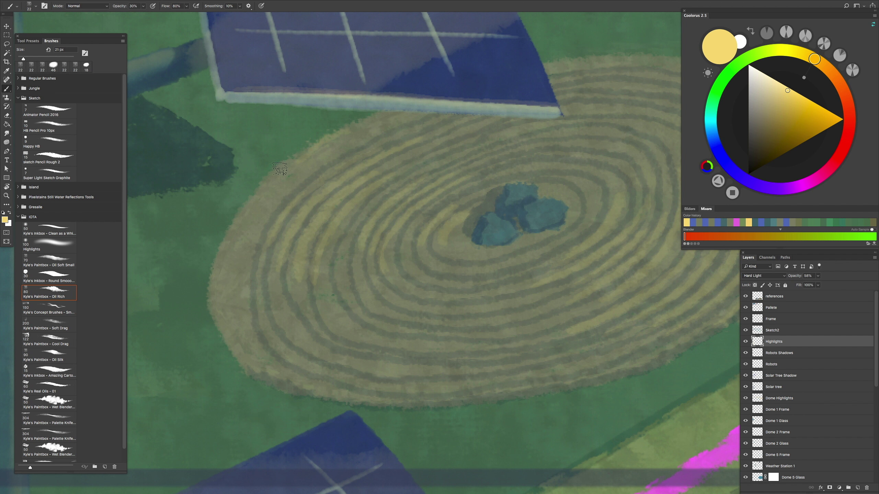
Step: Zoom out to review the whole scene, then zoom back in and select the Robots Shadows layer
key(ctrl+minus)
key(ctrl+minus)
key(ctrl+minus)
key(ctrl+minus)
key(ctrl+plus)
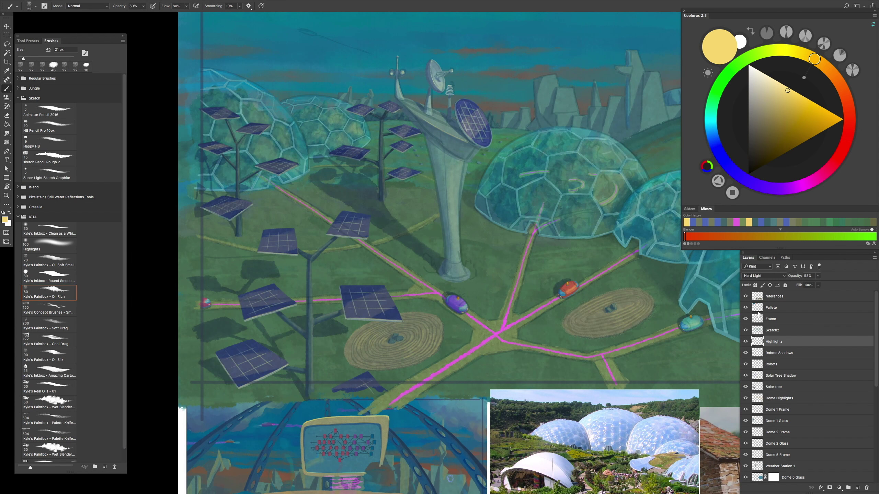
click(779, 353)
key(ctrl+plus)
key(ctrl+plus)
key(e)
drag(411, 294, 448, 294)
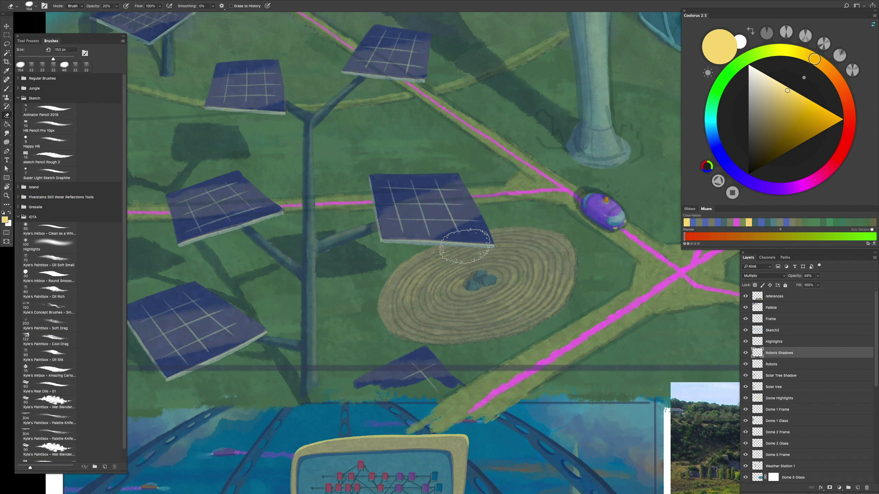
scroll(864, 354, down, 5)
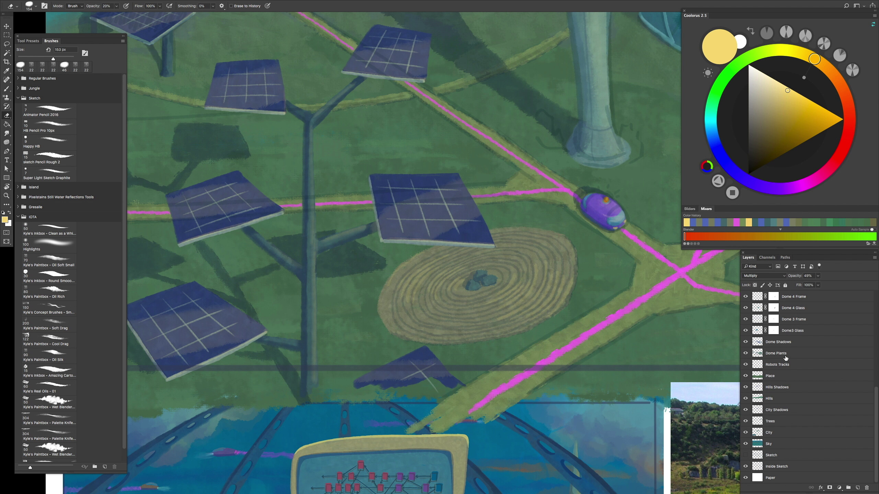
click(796, 341)
drag(412, 294, 478, 312)
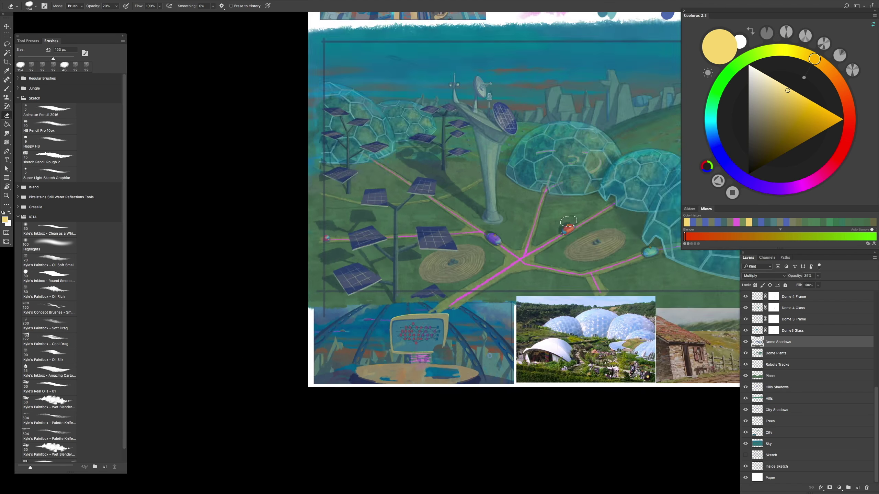
key(ctrl+minus)
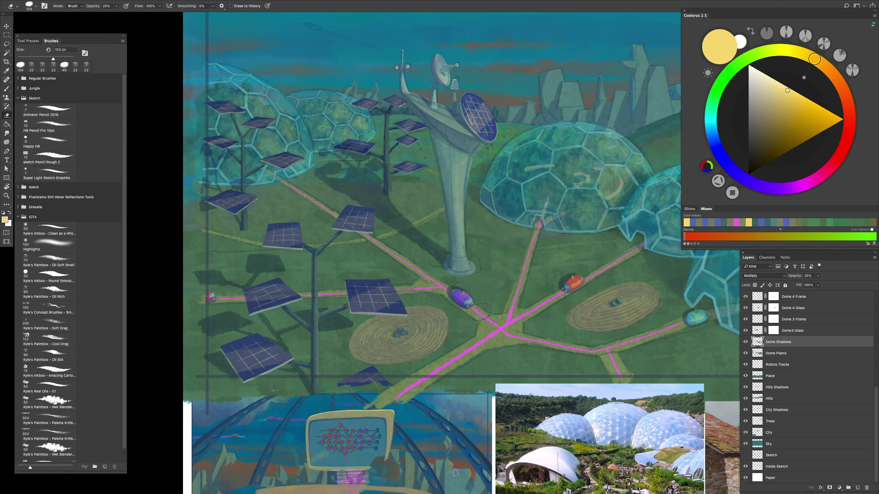
key(ctrl+plus)
key(ctrl+minus)
key(ctrl+plus)
key(ctrl+minus)
key(ctrl+plus)
key(ctrl+minus)
key(ctrl+minus)
key(ctrl+plus)
key(ctrl+minus)
key(ctrl+plus)
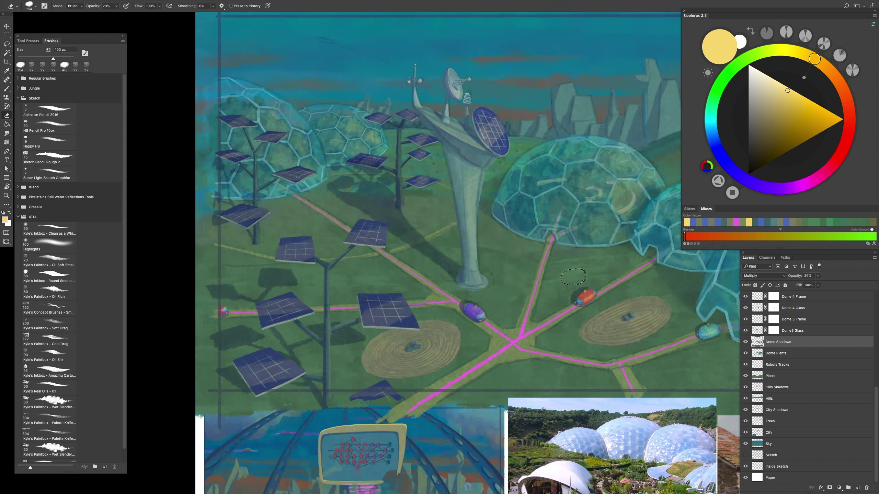
key(ctrl+minus)
key(ctrl+plus)
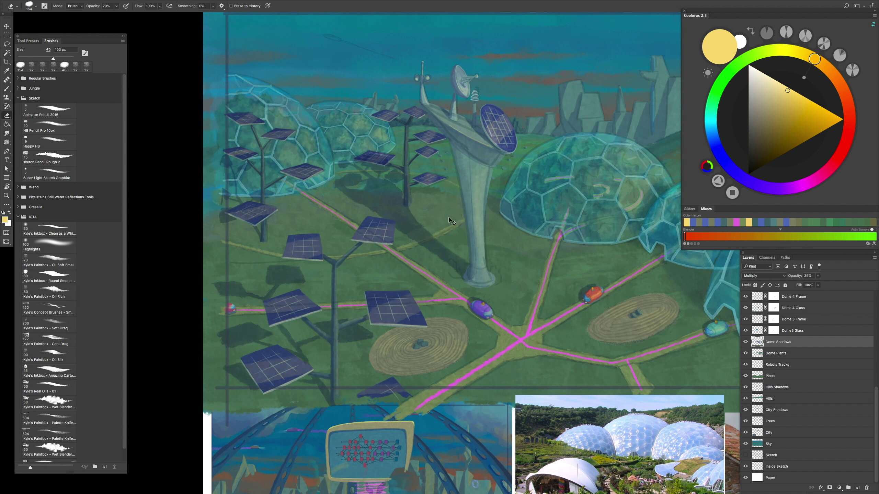
key(ctrl+minus)
key(ctrl+plus)
key(ctrl+plus)
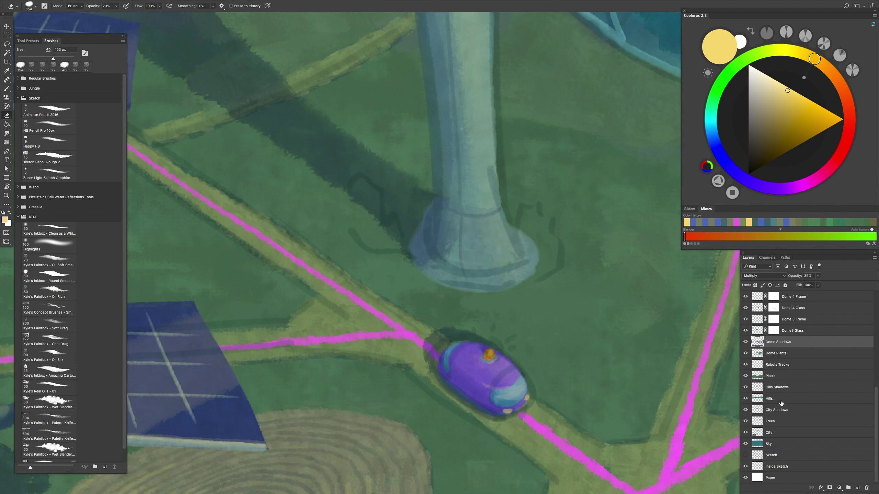
click(781, 374)
key(ctrl+plus)
key(b)
alt+click(584, 294)
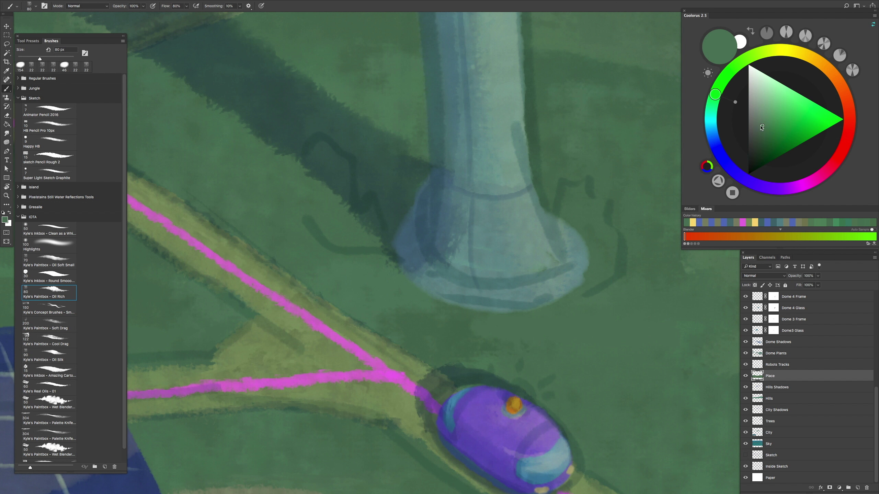
Step: Undo the green strokes painted around the tower base
mouse_move(588, 304)
mouse_down()
mouse_move(569, 315)
mouse_move(588, 275)
mouse_move(559, 196)
mouse_move(569, 306)
mouse_move(429, 298)
mouse_move(387, 212)
mouse_move(398, 263)
mouse_up()
scroll(760, 318, up, 10)
click(768, 367)
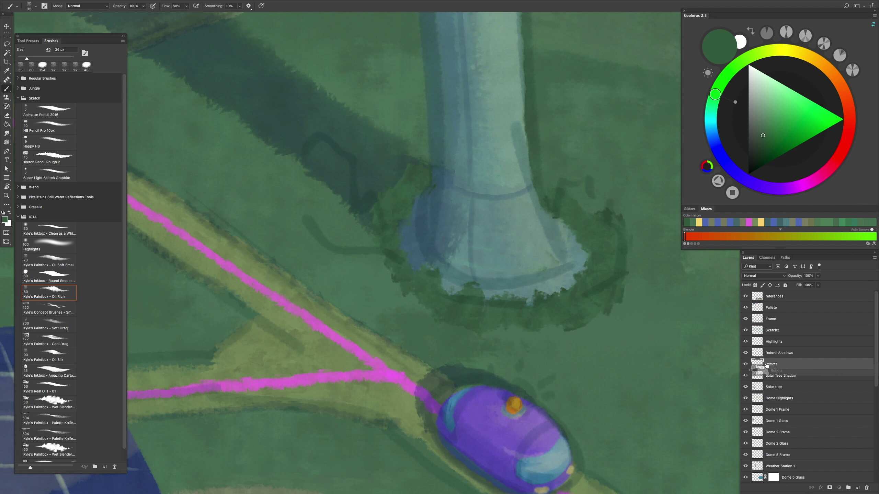
key(ctrl+z)
scroll(792, 398, down, 3)
Step: Add a new layer above Weather Station 1 and paint dark green bushes around the tower's base
click(785, 400)
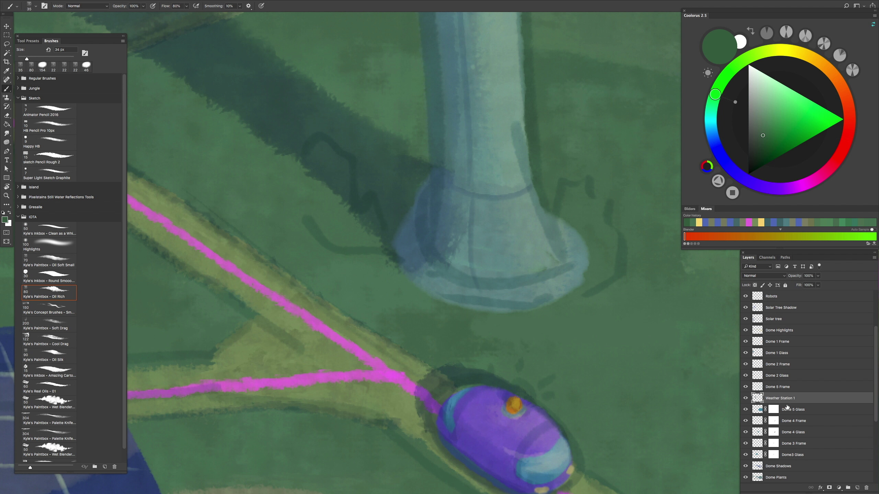
click(746, 307)
click(745, 307)
click(764, 319)
click(788, 400)
click(857, 488)
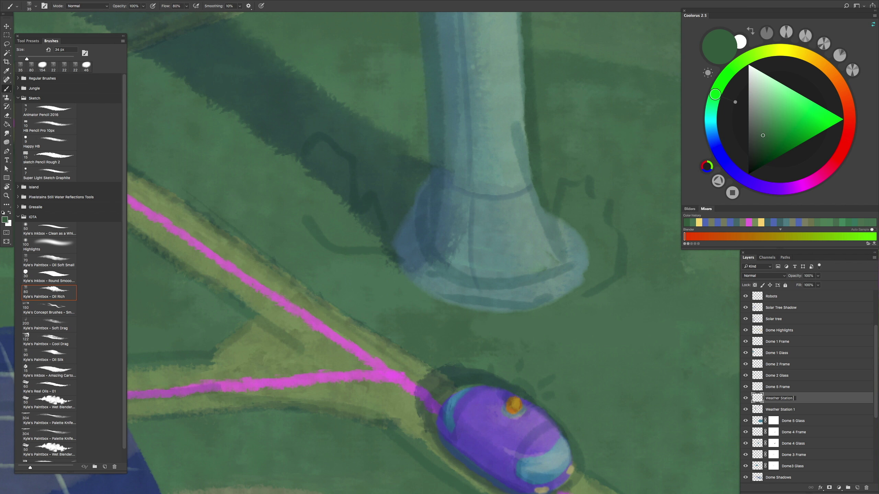
mouse_move(433, 329)
mouse_down()
mouse_move(530, 308)
mouse_move(608, 232)
mouse_move(436, 288)
mouse_move(406, 187)
mouse_move(390, 277)
mouse_move(610, 281)
mouse_move(548, 170)
mouse_up()
mouse_move(398, 212)
mouse_down()
mouse_move(403, 178)
mouse_move(379, 222)
mouse_move(417, 169)
mouse_move(370, 192)
mouse_move(385, 282)
mouse_move(416, 308)
mouse_up()
Step: Enlarge the brush to 30 px and hide the Sketch2 layer's lines over the tree
scroll(387, 273, down, 3)
scroll(364, 249, up, 3)
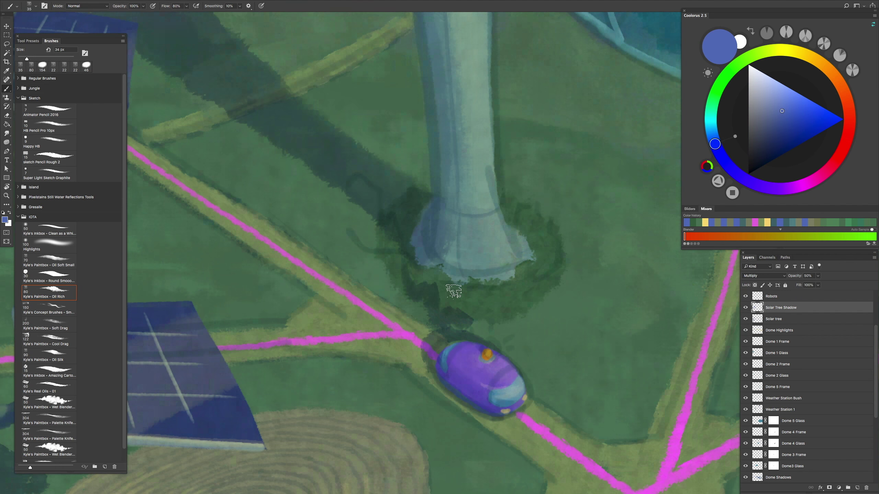
scroll(450, 285, up, 2)
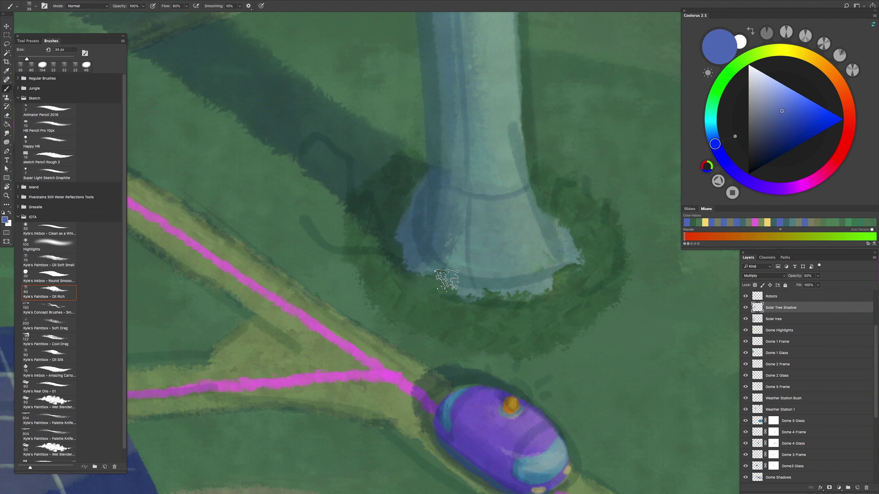
key(bracketright)
key(bracketright)
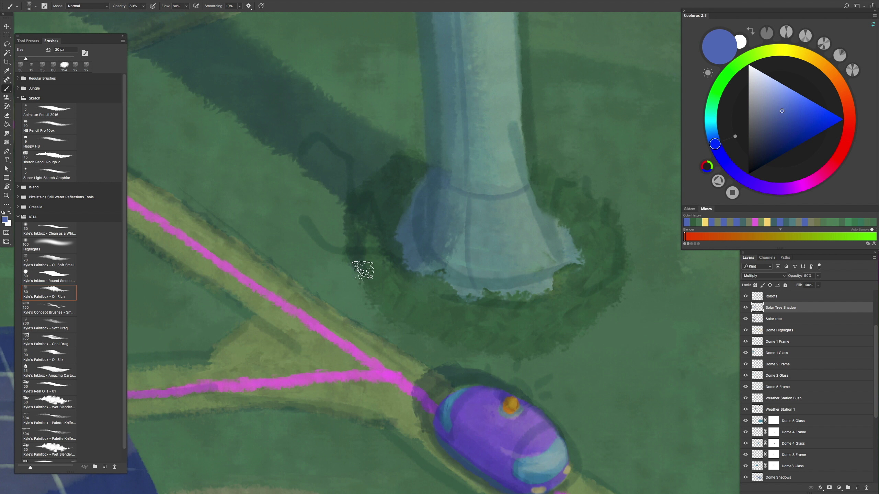
scroll(401, 287, down, 3)
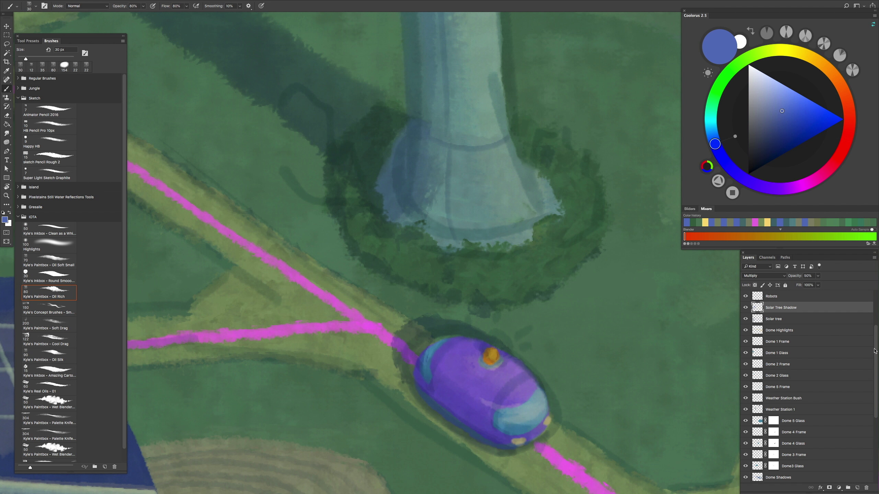
scroll(875, 350, up, 3)
click(745, 330)
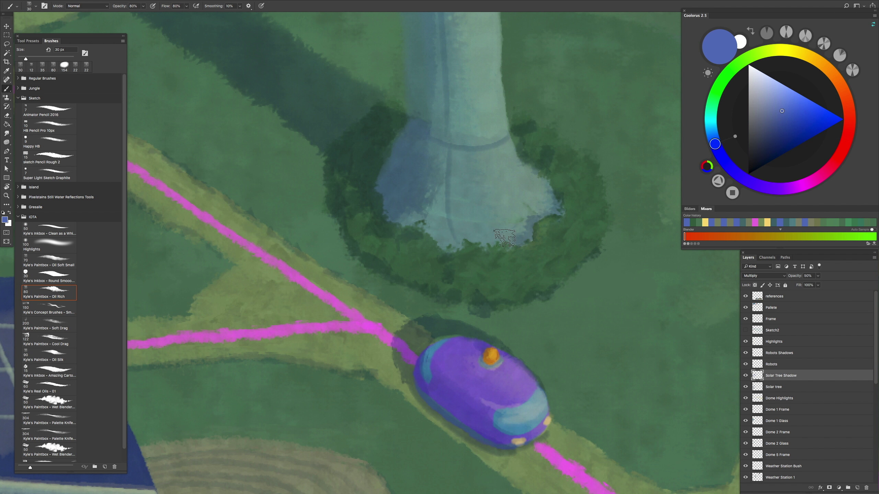
scroll(480, 249, down, 3)
scroll(480, 249, up, 2)
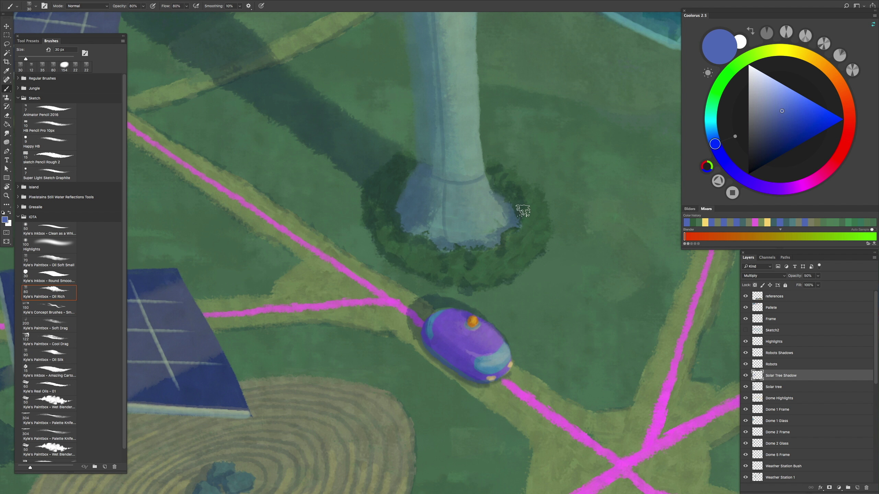
scroll(500, 244, down, 2)
scroll(501, 243, up, 2)
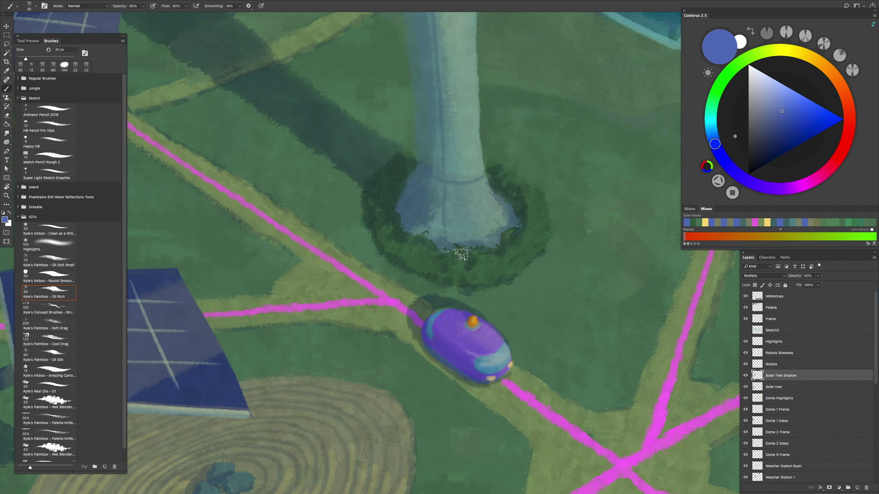
scroll(409, 252, down, 2)
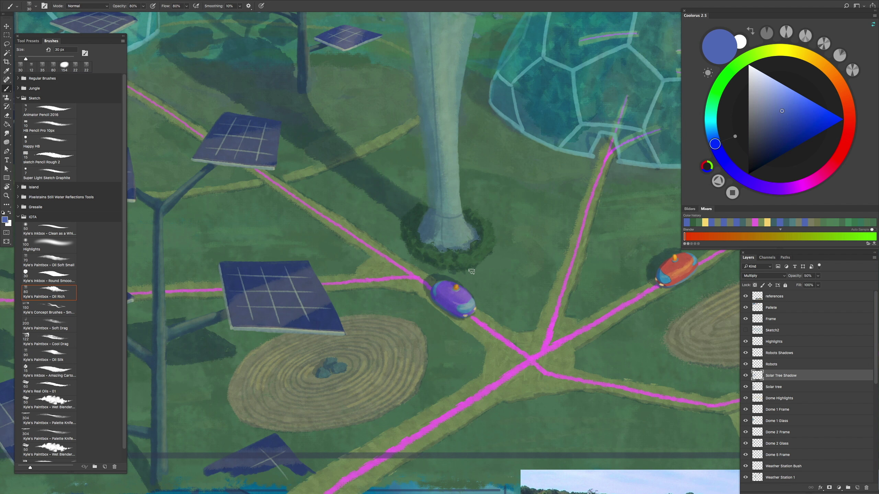
scroll(466, 276, up, 2)
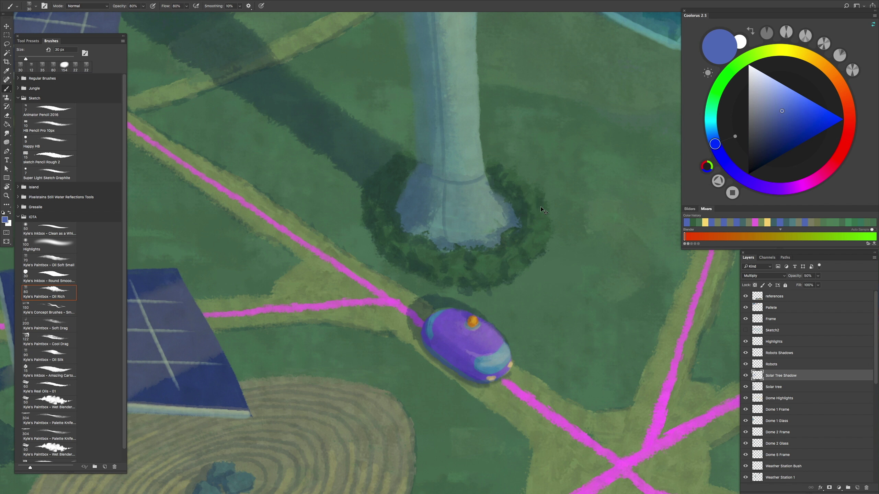
scroll(523, 264, down, 3)
scroll(522, 264, up, 2)
scroll(522, 263, down, 2)
scroll(523, 263, up, 1)
Step: Lighten the Weather Station Bush layer's midtones with a Curves adjustment
click(760, 387)
key(alt+bracketright)
click(786, 467)
key(ctrl+m)
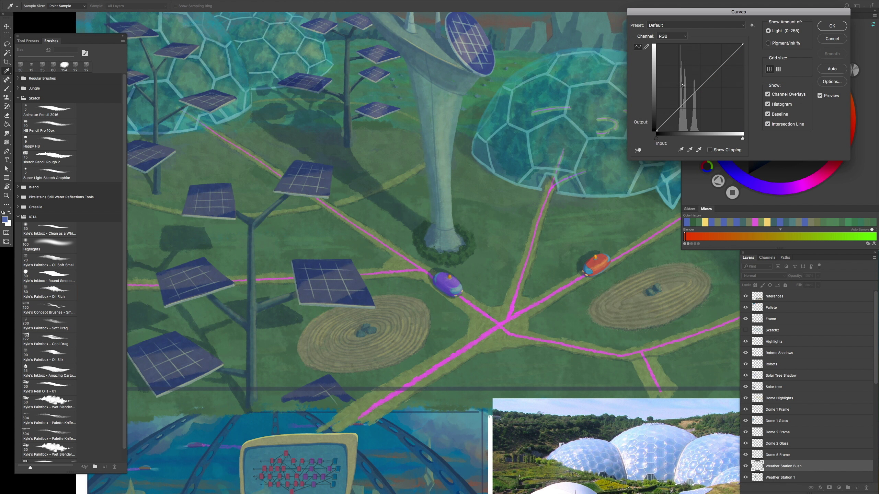
drag(695, 92, 696, 85)
key(Return)
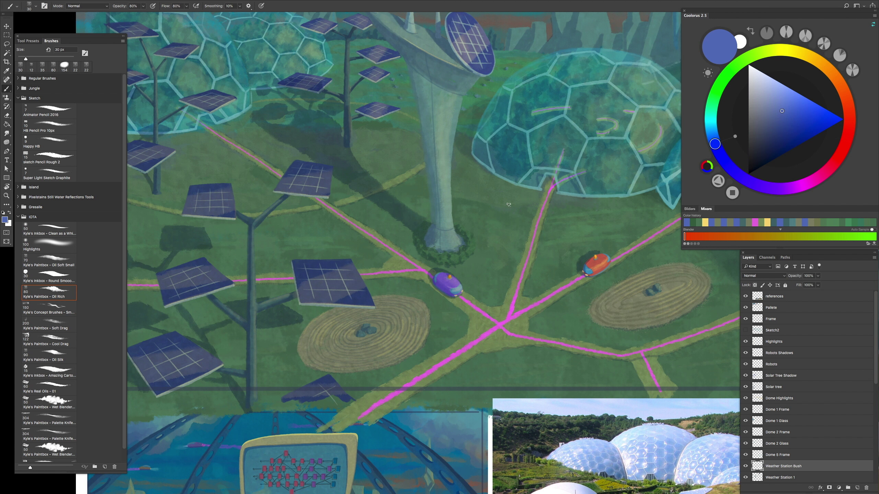
scroll(445, 253, up, 3)
Step: On the Solar Tree Shadow layer, paint a darker shadow patch left of the tree's base
click(796, 376)
click(747, 377)
click(747, 377)
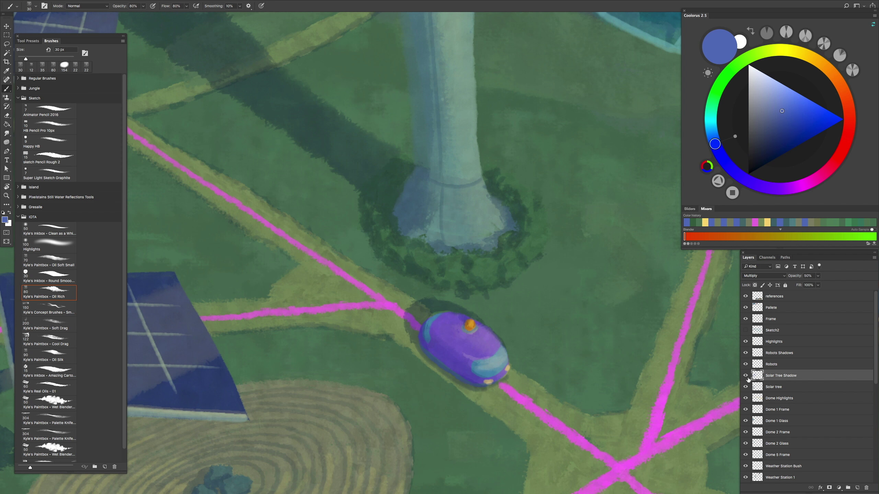
scroll(457, 246, down, 3)
scroll(457, 246, up, 3)
drag(367, 249, 375, 176)
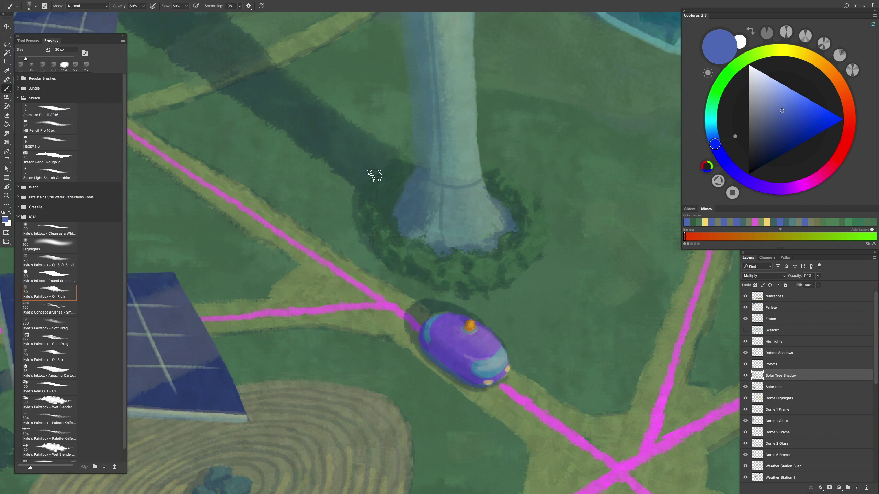
scroll(350, 211, down, 3)
scroll(411, 236, up, 2)
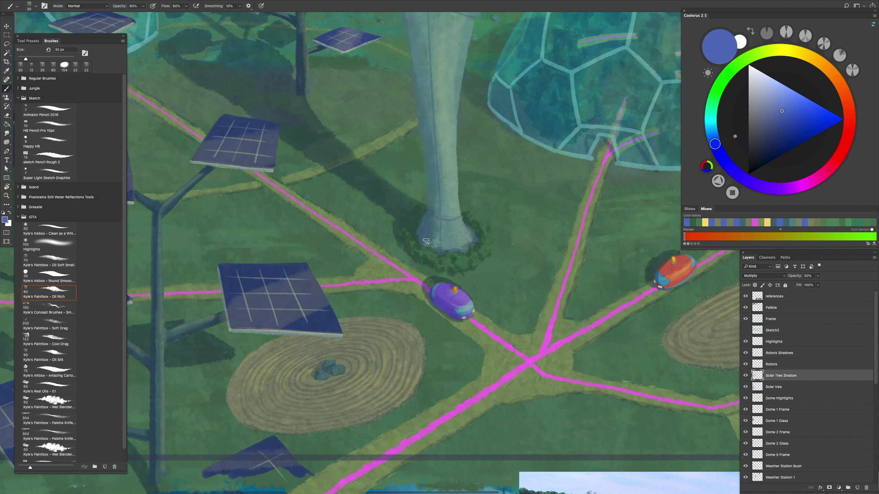
scroll(475, 236, down, 2)
scroll(447, 327, up, 2)
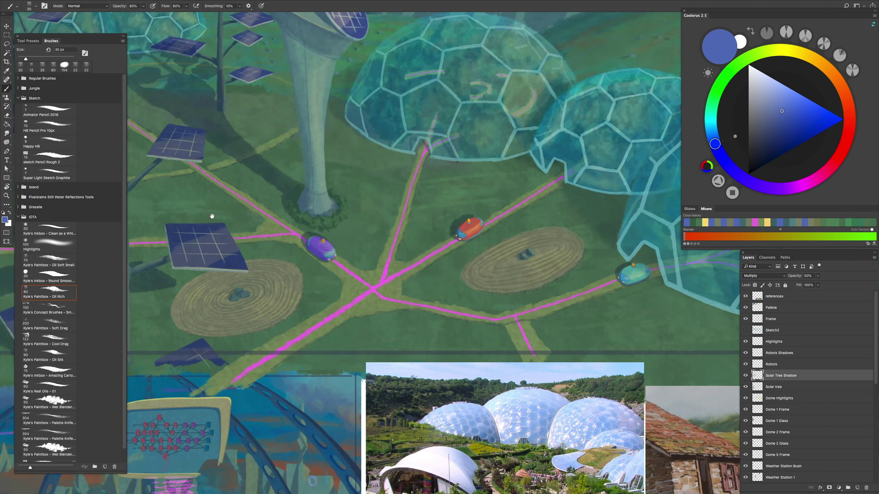
click(827, 353)
scroll(604, 287, up, 4)
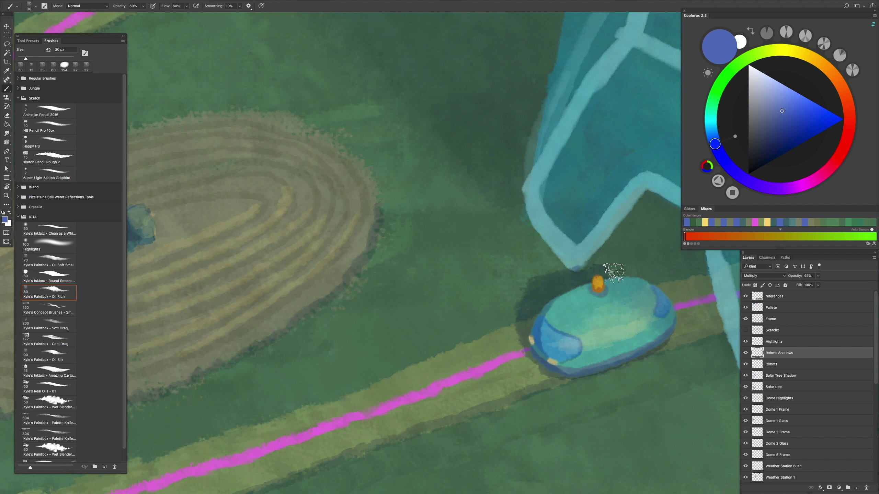
Step: Brush extra shadow beside the cyan robot, then switch to the Oil Soft Small brush
scroll(539, 279, down, 3)
scroll(551, 328, up, 3)
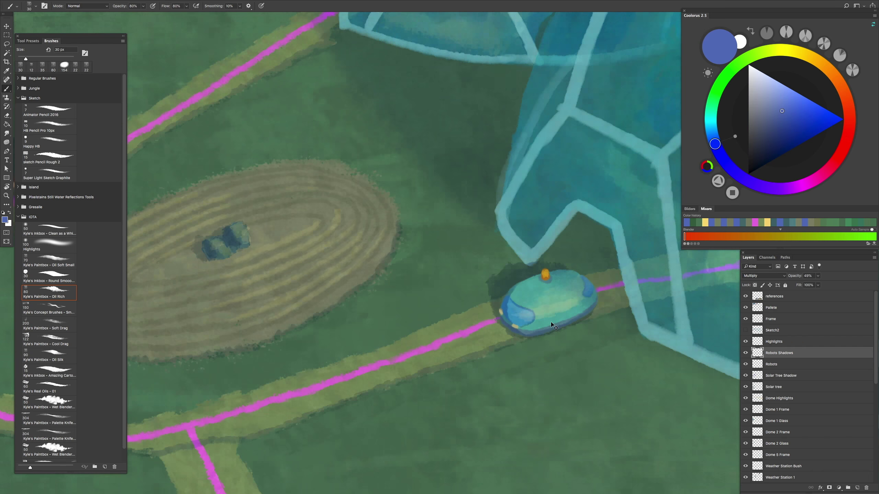
mouse_move(528, 287)
mouse_down()
mouse_move(566, 273)
mouse_move(609, 276)
mouse_move(534, 292)
mouse_up()
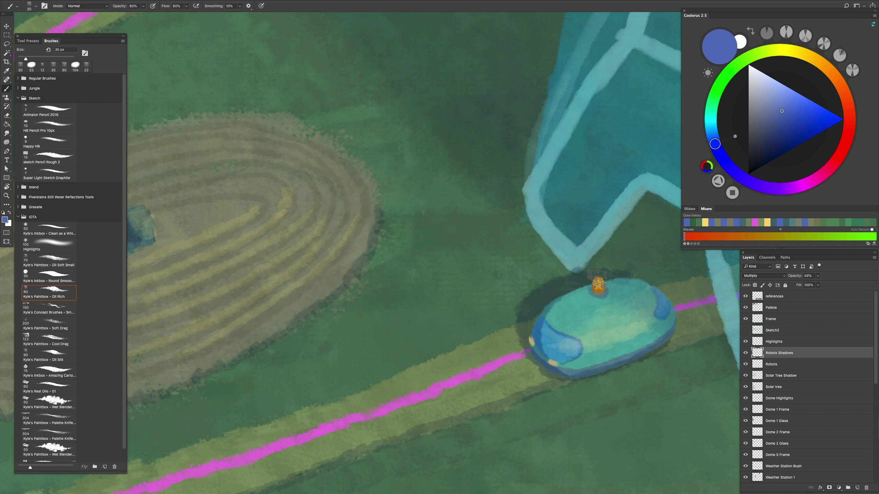
scroll(585, 283, down, 4)
key(comma)
key(comma)
scroll(563, 303, up, 4)
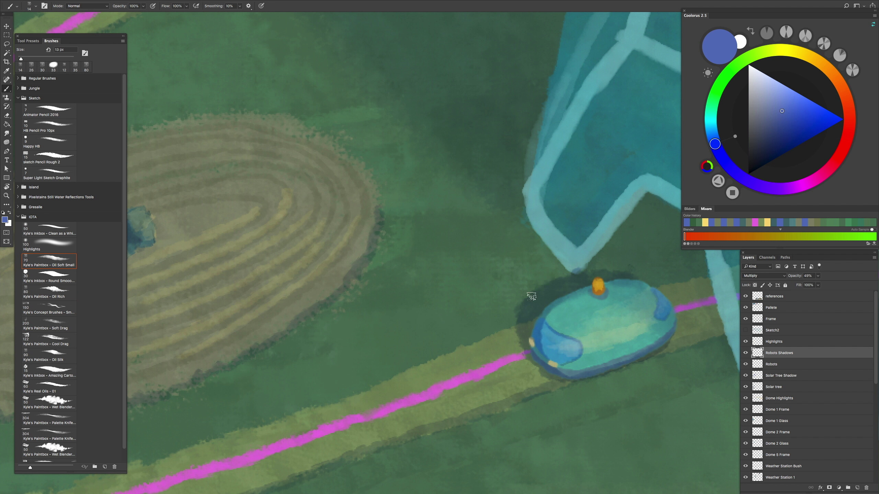
Step: Bring the solar tree's base into view and switch to the Highlights layer
scroll(522, 343, down, 4)
drag(522, 344, 659, 385)
scroll(429, 262, up, 4)
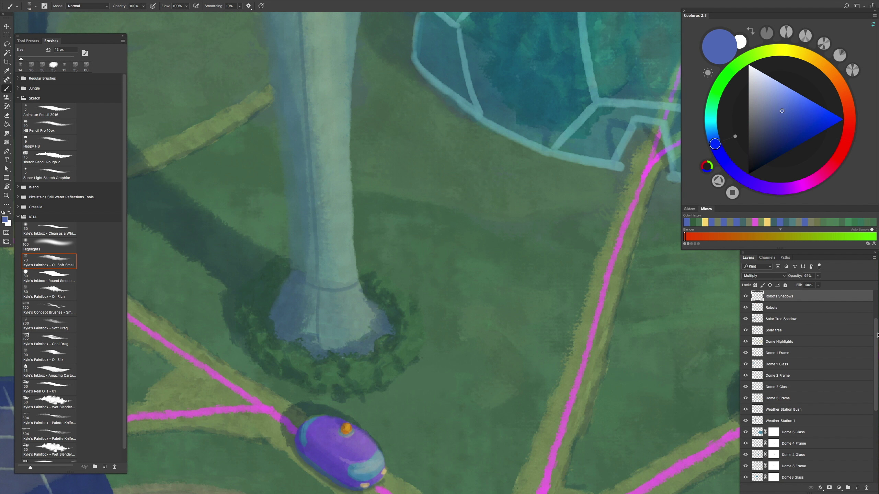
key(alt+bracketright)
scroll(430, 262, down, 4)
scroll(503, 259, up, 4)
scroll(503, 259, down, 4)
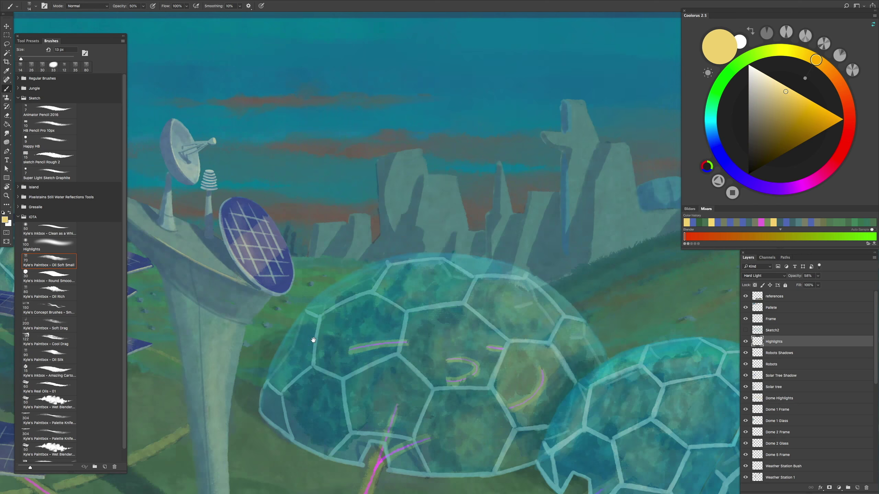
Step: With the Oil Rich brush at 50% opacity, paint yellow highlights along the bush's right, upper-right and lower edges
scroll(455, 308, up, 5)
key(5)
click(58, 297)
drag(526, 287, 499, 312)
drag(525, 228, 529, 246)
drag(429, 360, 465, 308)
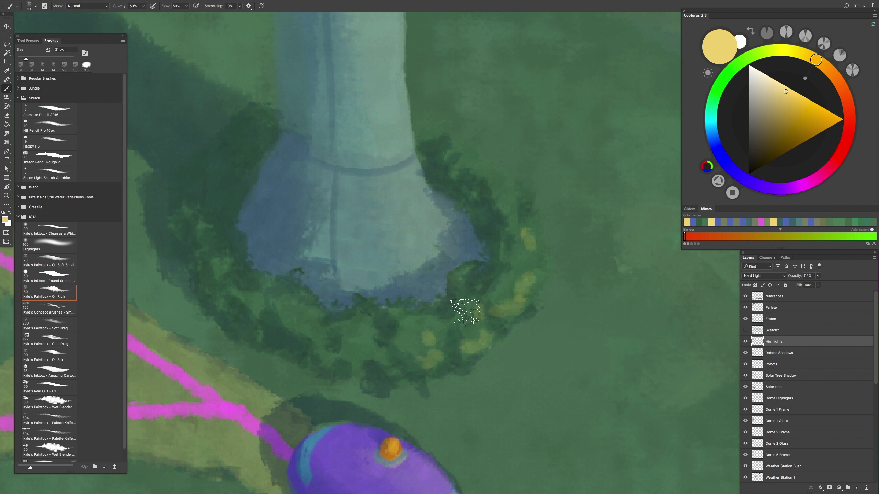
drag(361, 350, 369, 330)
drag(519, 214, 516, 187)
drag(483, 194, 467, 154)
Step: Make the Dome Shadows layer active and set the brush to 100% opacity
scroll(530, 244, down, 4)
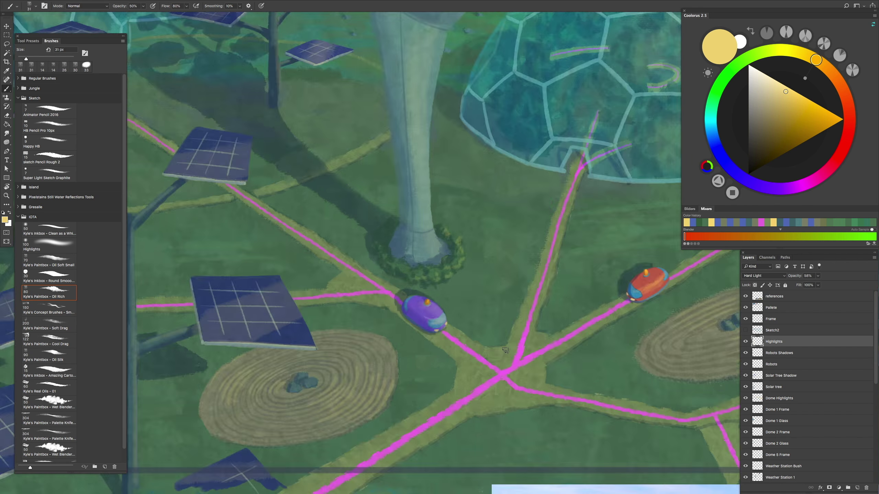
scroll(349, 335, up, 5)
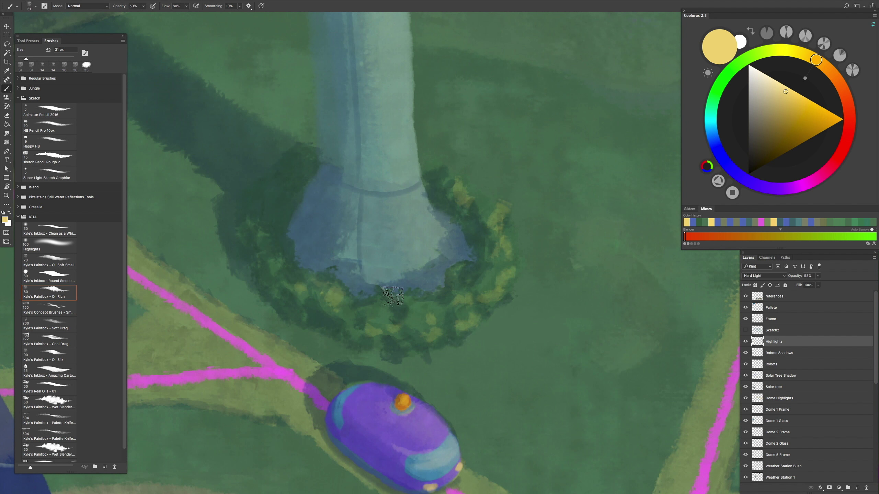
scroll(325, 310, down, 6)
scroll(422, 233, up, 6)
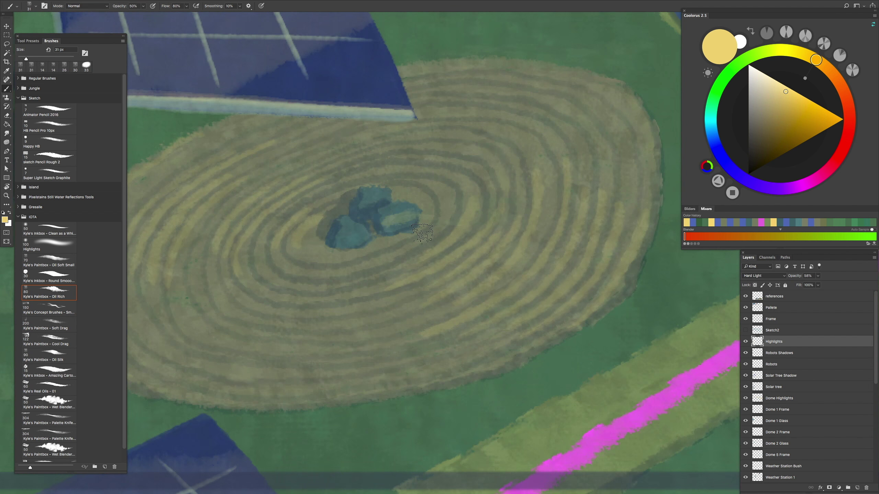
scroll(353, 237, down, 5)
scroll(417, 213, up, 6)
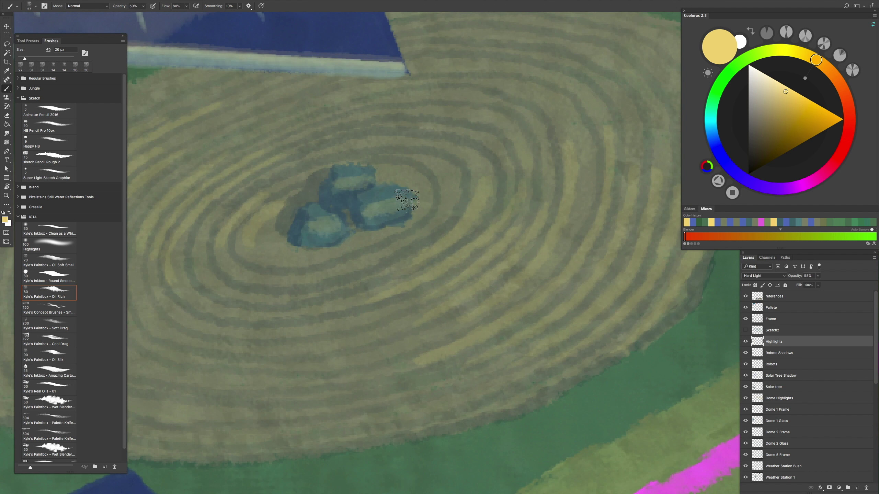
scroll(407, 199, down, 5)
scroll(578, 158, up, 6)
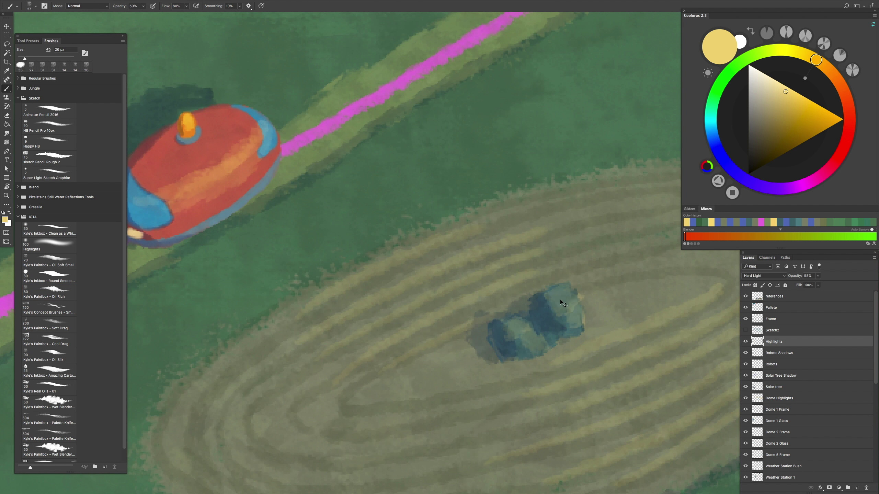
scroll(430, 263, down, 4)
scroll(431, 273, up, 2)
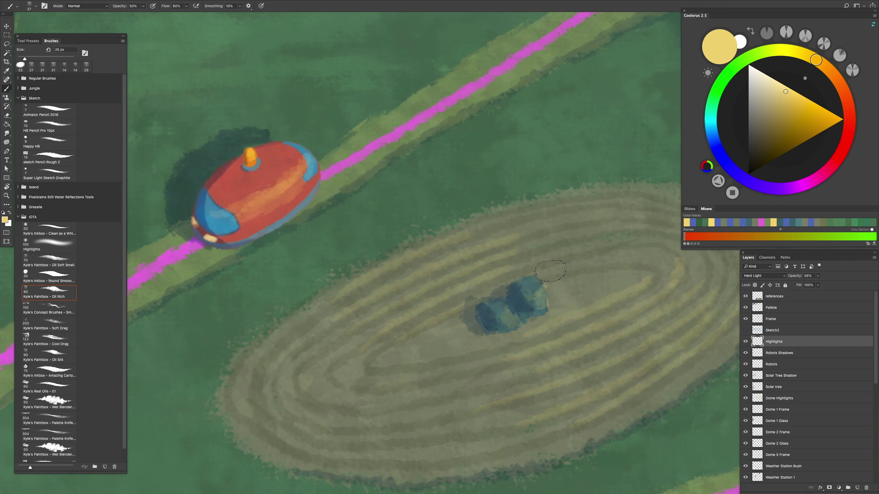
scroll(449, 277, down, 5)
scroll(495, 289, up, 2)
scroll(362, 245, up, 6)
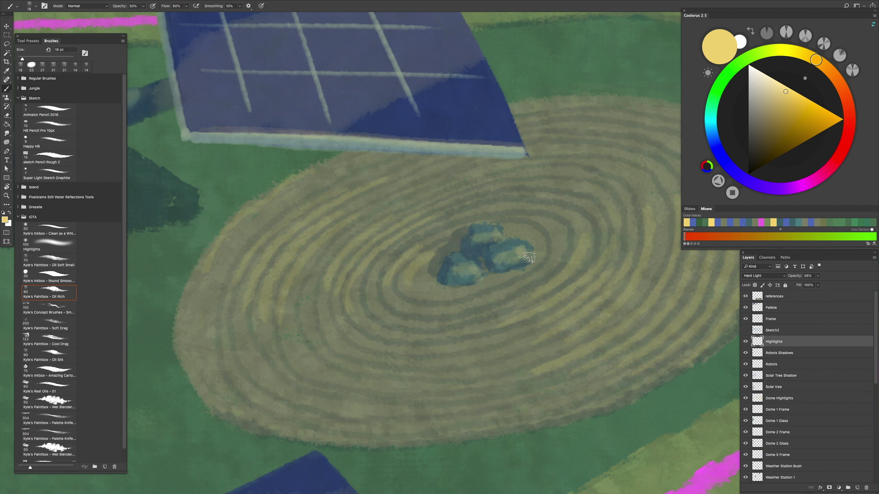
scroll(529, 255, down, 3)
scroll(422, 268, up, 4)
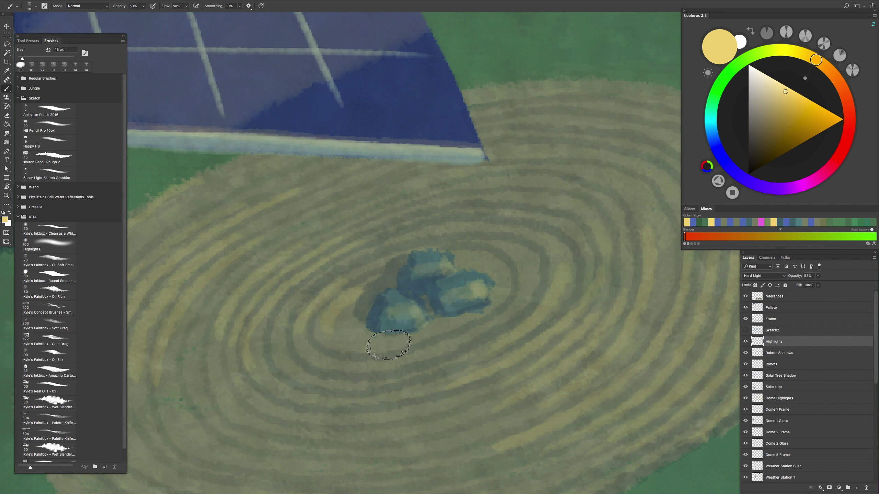
scroll(390, 312, down, 5)
scroll(429, 294, up, 5)
scroll(471, 285, down, 2)
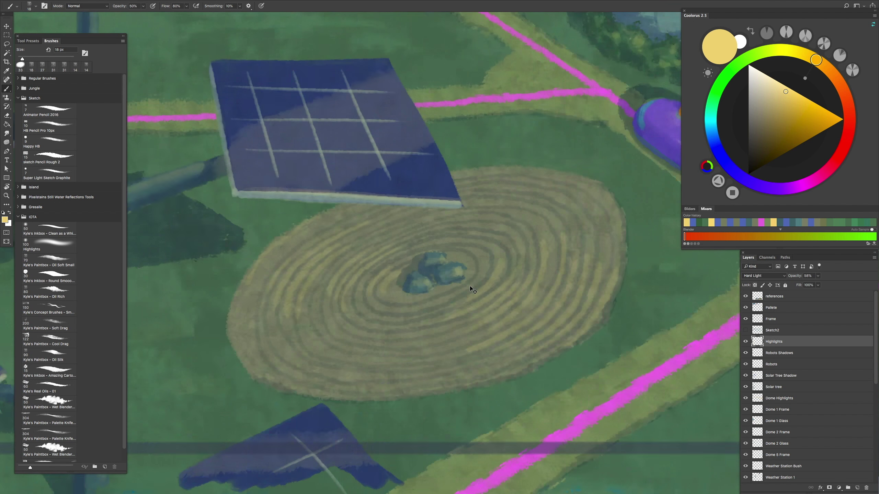
scroll(471, 285, down, 5)
scroll(544, 317, up, 4)
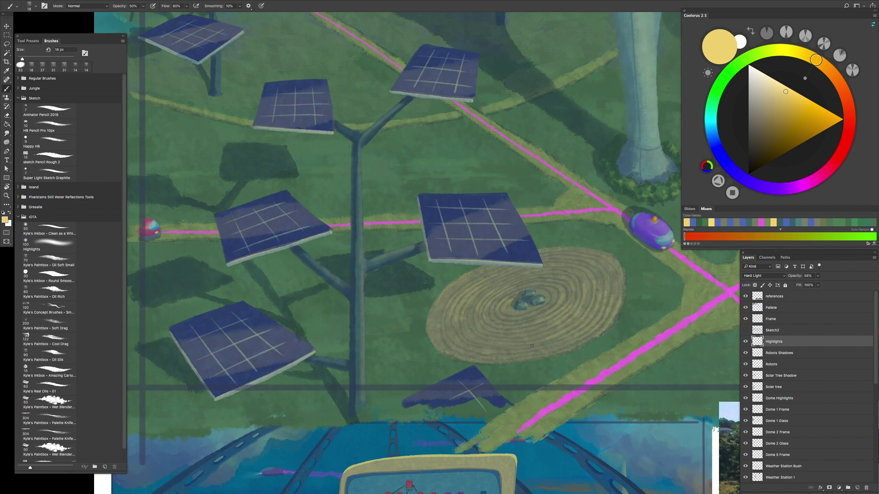
scroll(532, 346, up, 3)
scroll(877, 349, down, 10)
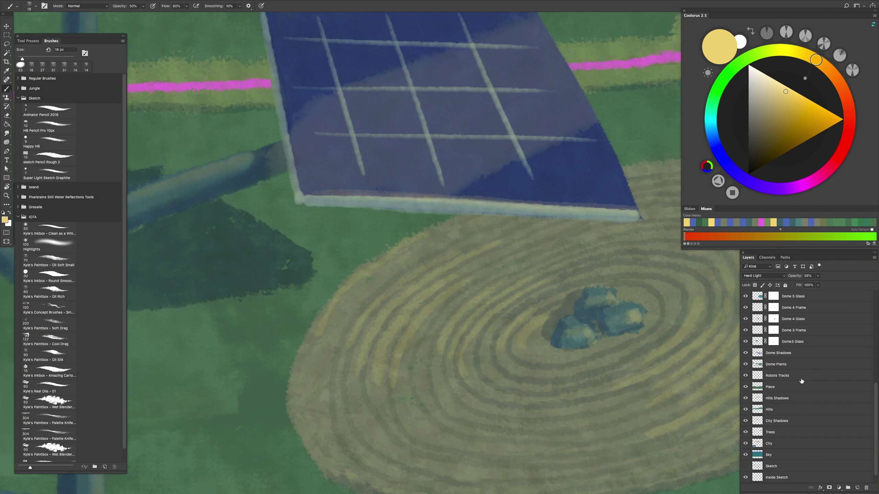
click(793, 356)
scroll(498, 367, down, 5)
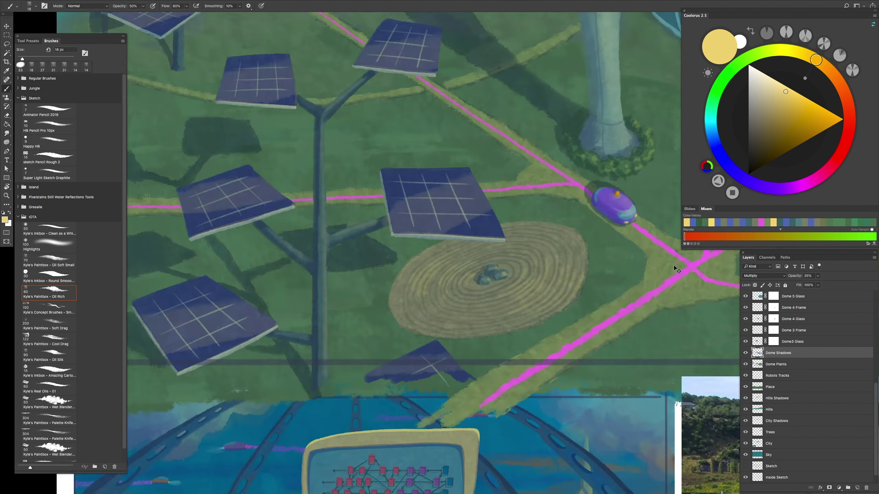
scroll(594, 163, up, 5)
scroll(485, 297, down, 3)
key(0)
scroll(508, 246, up, 6)
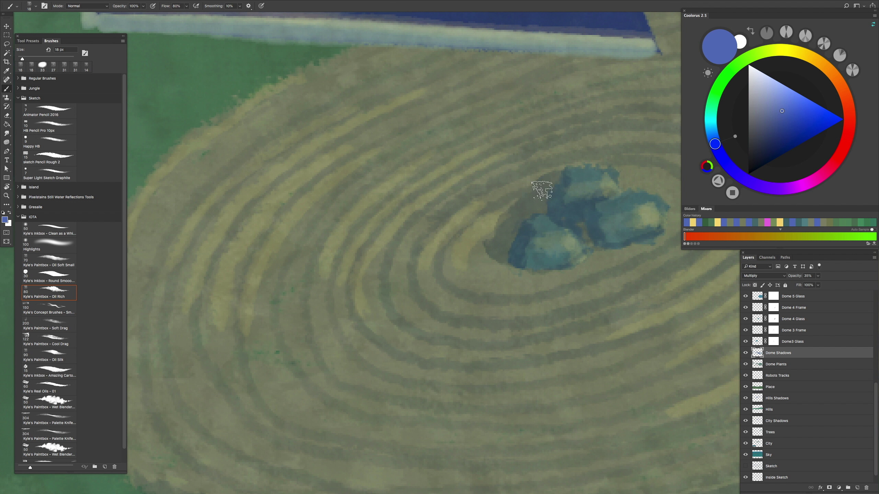
Step: Select the Sky layer in the Layers panel
scroll(531, 202, down, 6)
scroll(467, 353, down, 2)
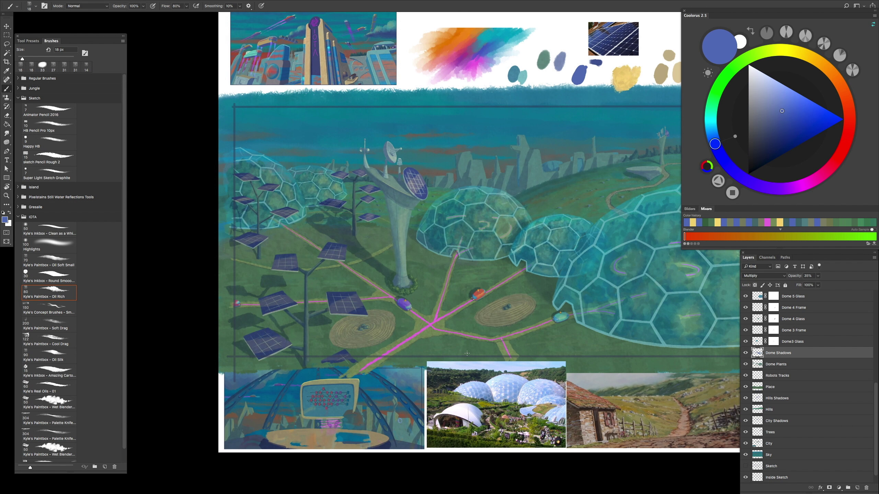
scroll(465, 345, up, 3)
scroll(464, 346, right, 3)
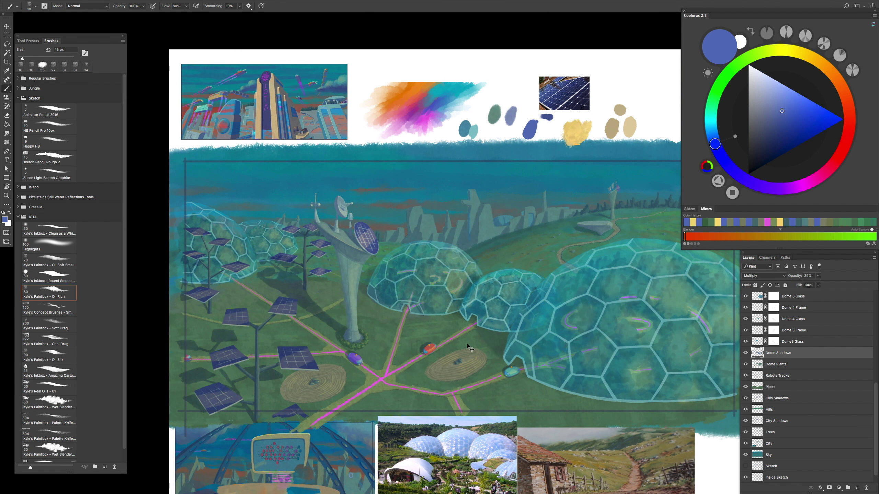
scroll(877, 407, down, 1)
click(769, 444)
Step: Add an S-shaped Curves adjustment to the Sky, raising the highlight point to about 175/205
key(ctrl+m)
drag(706, 75, 715, 60)
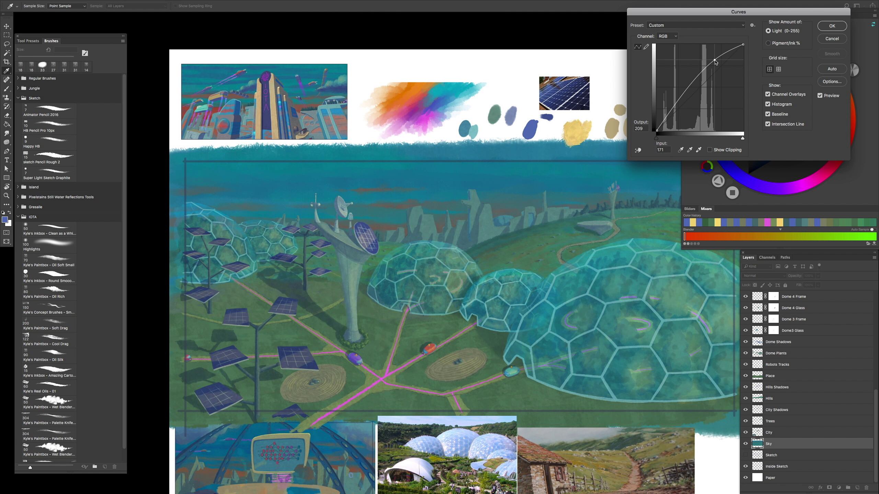
click(684, 104)
drag(685, 103, 682, 108)
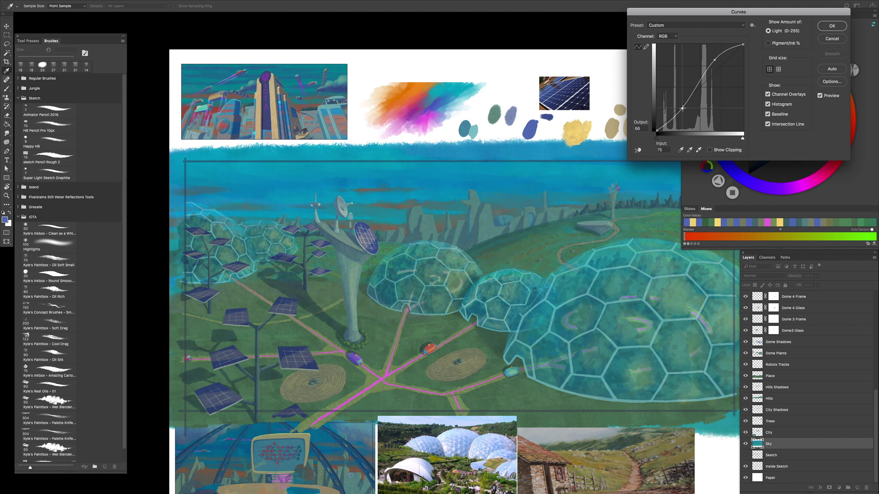
scroll(487, 255, down, 3)
scroll(486, 255, right, 3)
mouse_move(713, 61)
mouse_down()
mouse_move(710, 51)
mouse_move(714, 62)
mouse_up()
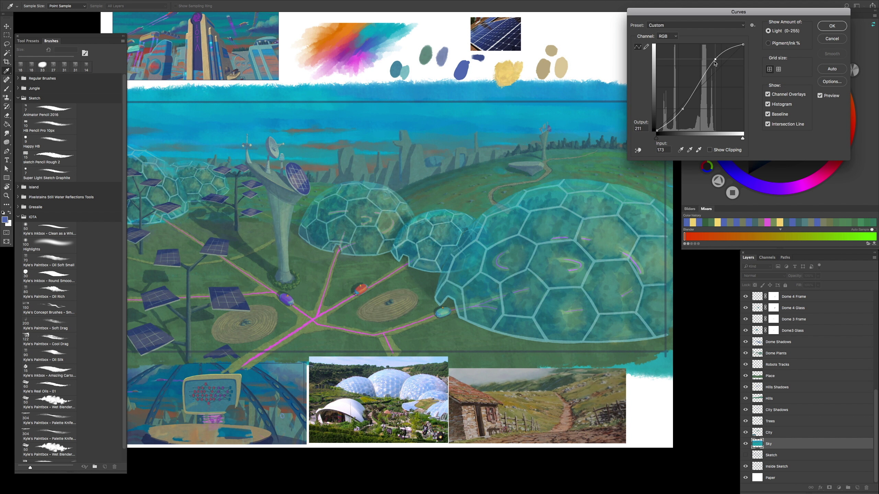
drag(682, 109, 675, 117)
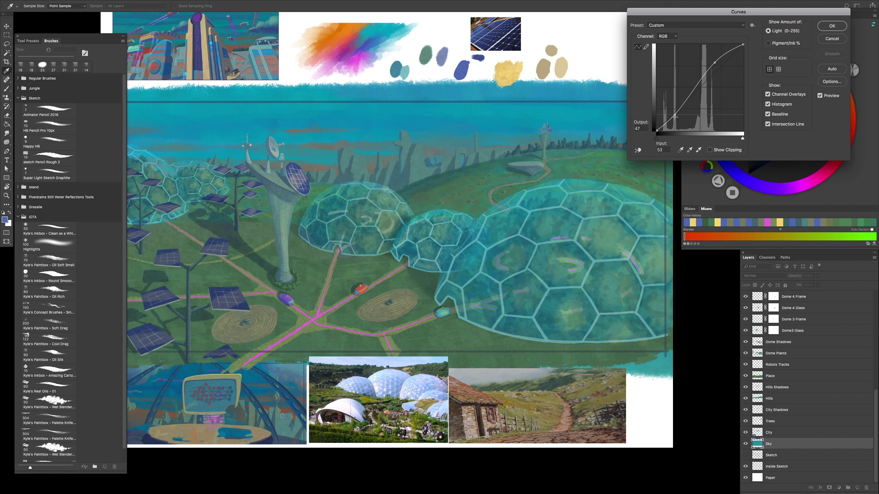
drag(715, 63, 716, 61)
scroll(527, 221, left, 3)
Step: Refine the sky curve to a highlight near 173/211 and shadow 69/68, then apply it
click(821, 97)
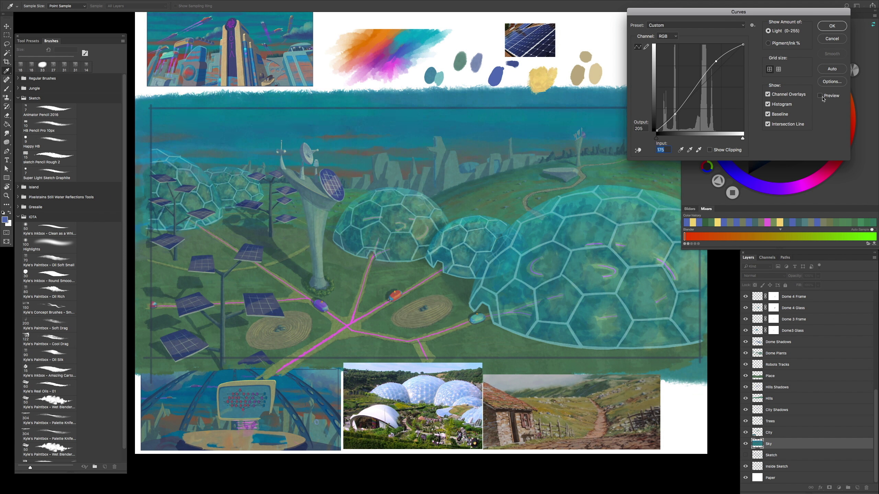
click(821, 97)
click(821, 97)
click(821, 97)
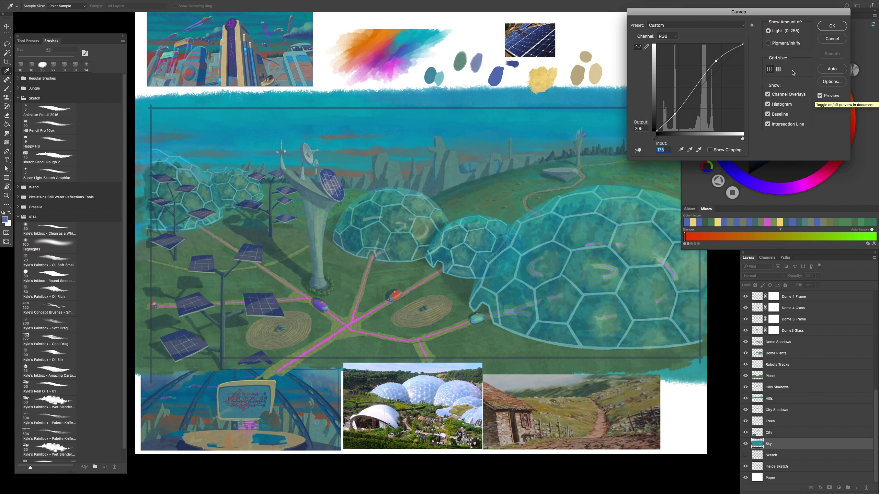
drag(718, 58, 716, 60)
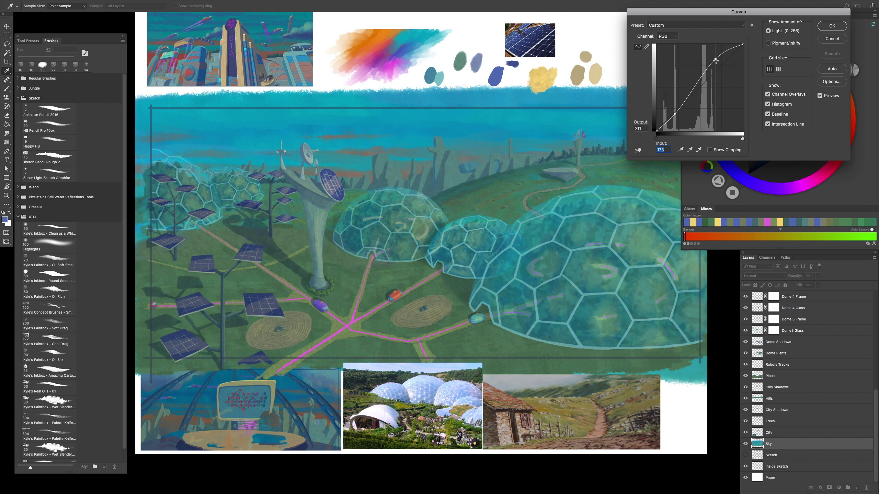
drag(690, 114, 683, 114)
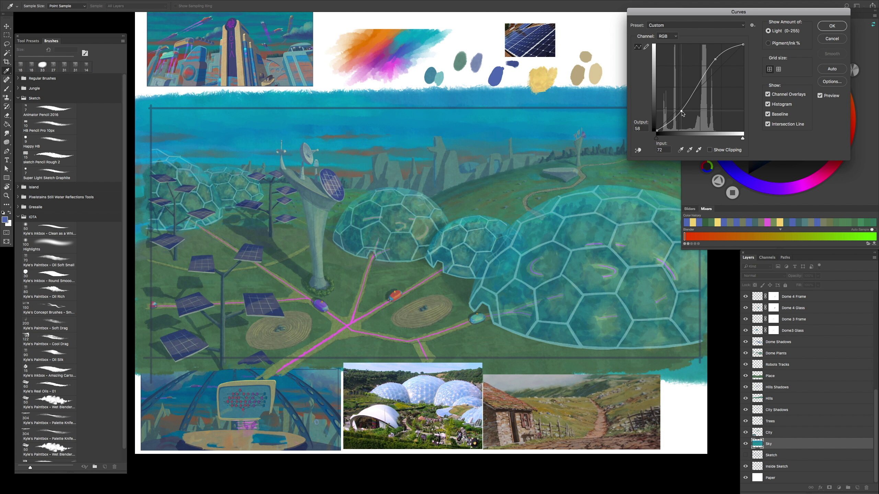
drag(717, 57, 719, 60)
drag(680, 106, 681, 107)
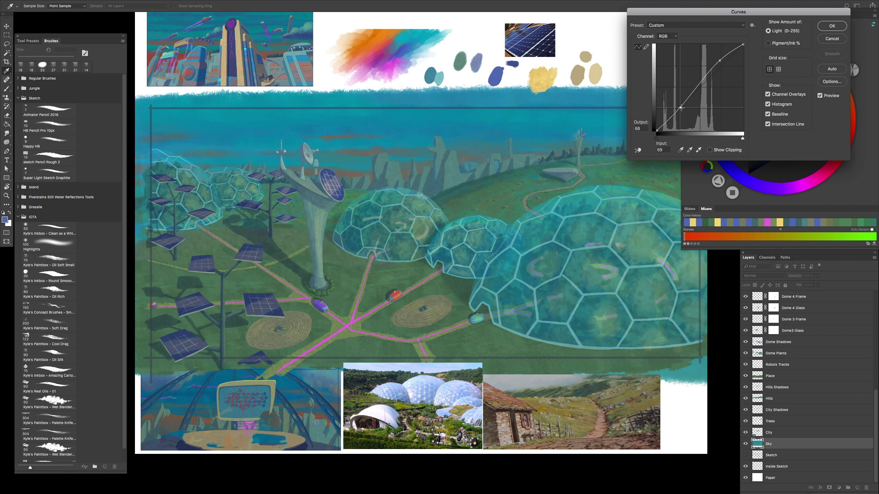
click(828, 96)
click(827, 96)
click(832, 25)
Step: Apply Curves to the Trees layer, brightening midtones and darkening shadows for more contrast
drag(541, 157, 558, 189)
click(793, 421)
key(ctrl+m)
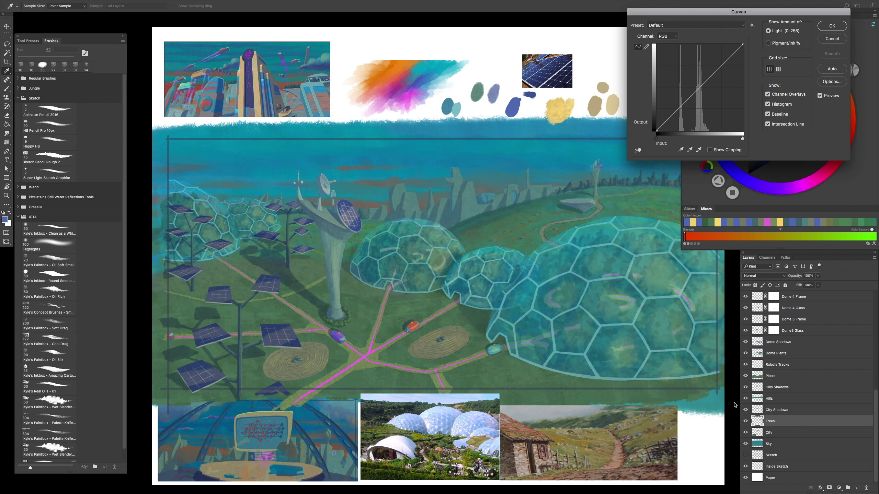
drag(716, 14, 806, 28)
mouse_move(787, 103)
mouse_down()
mouse_move(784, 87)
mouse_move(786, 93)
mouse_up()
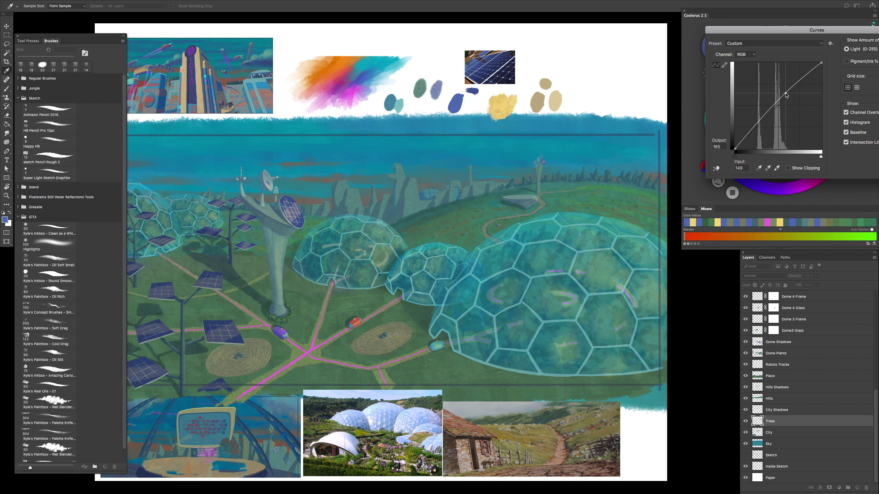
drag(757, 125, 757, 129)
key(Return)
Step: Preview the centred painting with all panels hidden, then restore the panels
key(Tab)
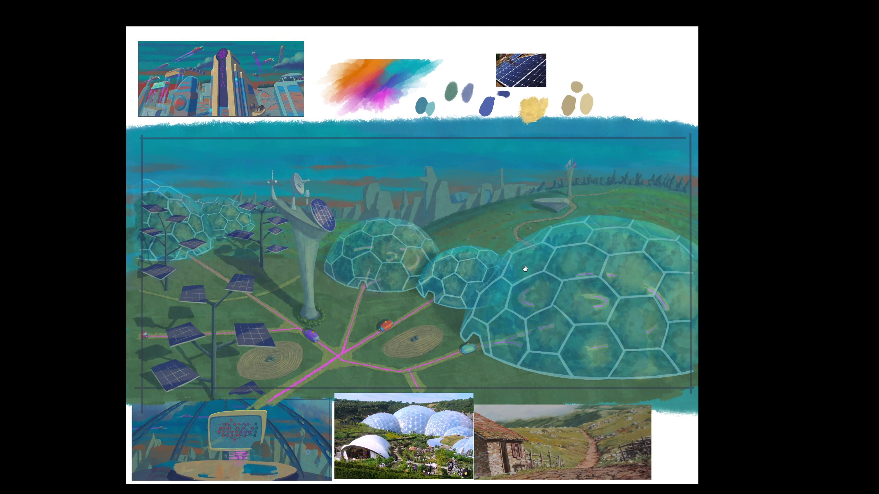
drag(521, 264, 537, 263)
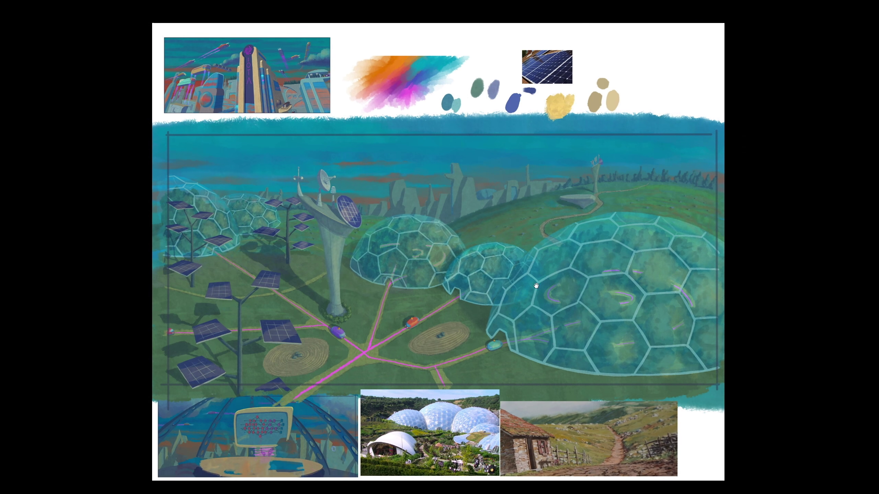
key(Tab)
scroll(830, 398, up, 1)
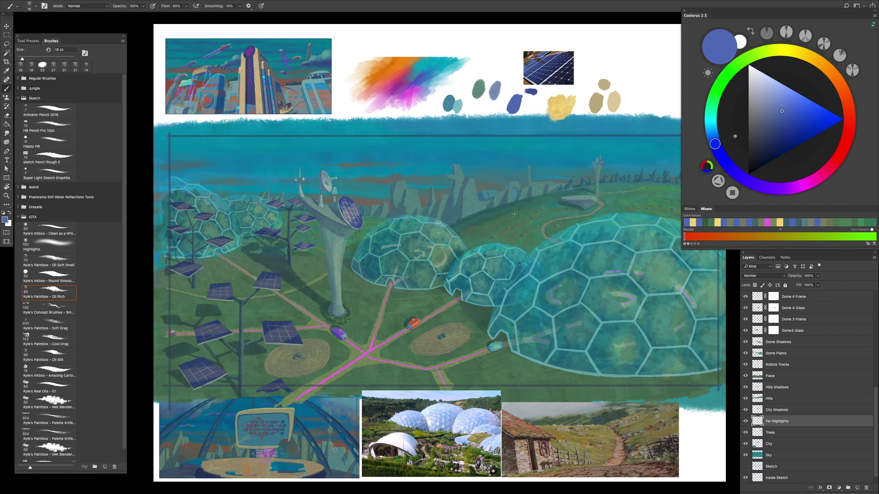
Step: Sample the painting's yellow, choose the Oil Soft Small brush, and target the Far Highlights layer
alt+click(553, 115)
scroll(437, 258, up, 5)
click(60, 267)
scroll(381, 277, down, 5)
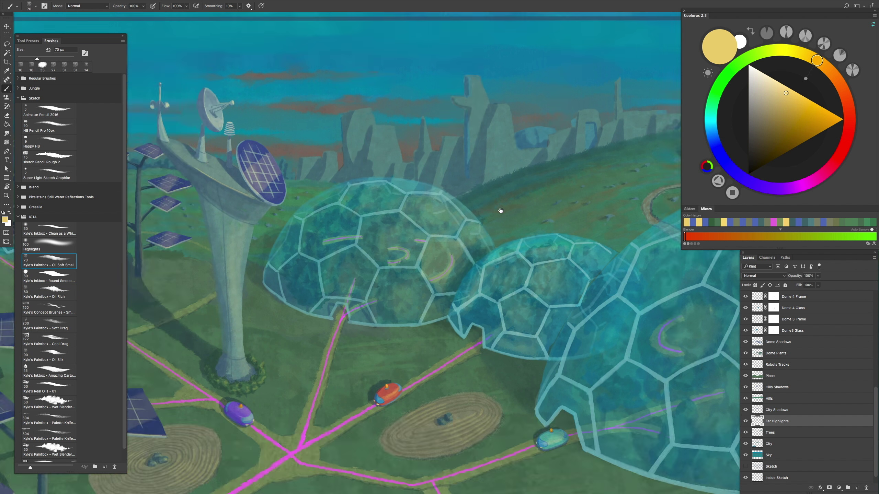
click(757, 444)
click(769, 421)
scroll(449, 169, up, 5)
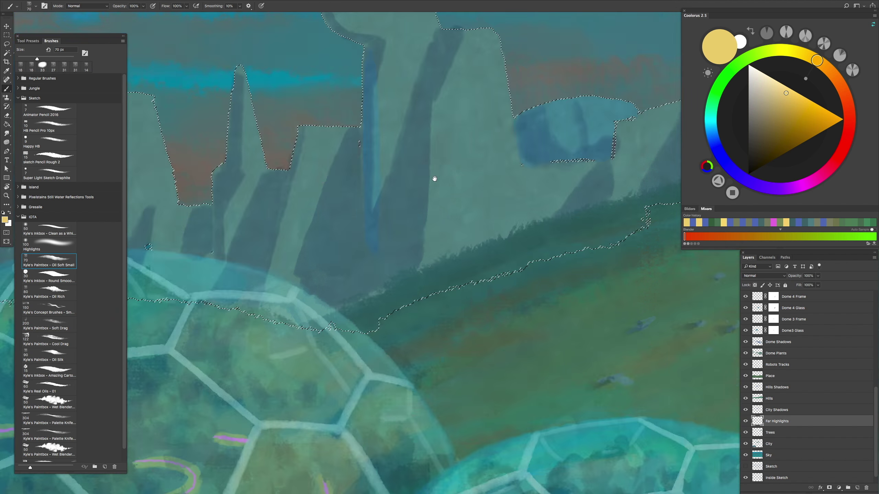
Step: Set the brush to 20% opacity and try sizes from 33 to 166 px
key(2)
key(bracketright)
key(bracketright)
key(bracketright)
key(bracketright)
key(bracketright)
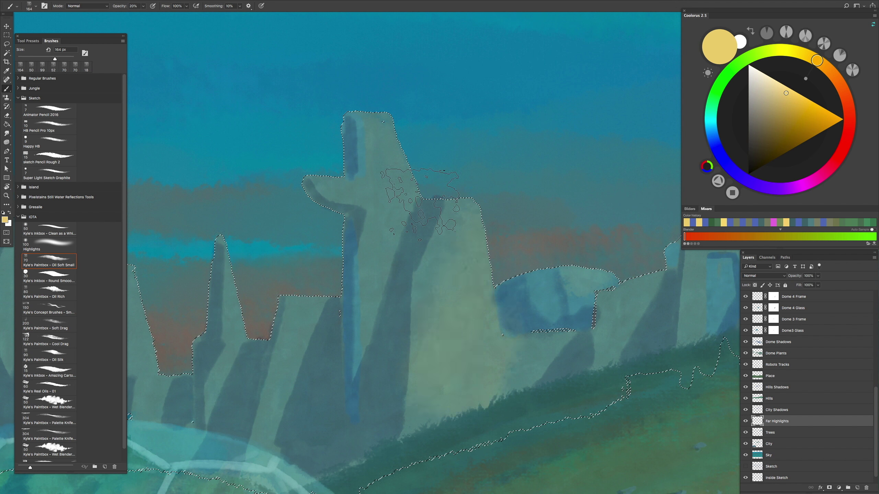
scroll(372, 87, down, 5)
scroll(477, 255, up, 5)
key(bracketleft)
key(bracketleft)
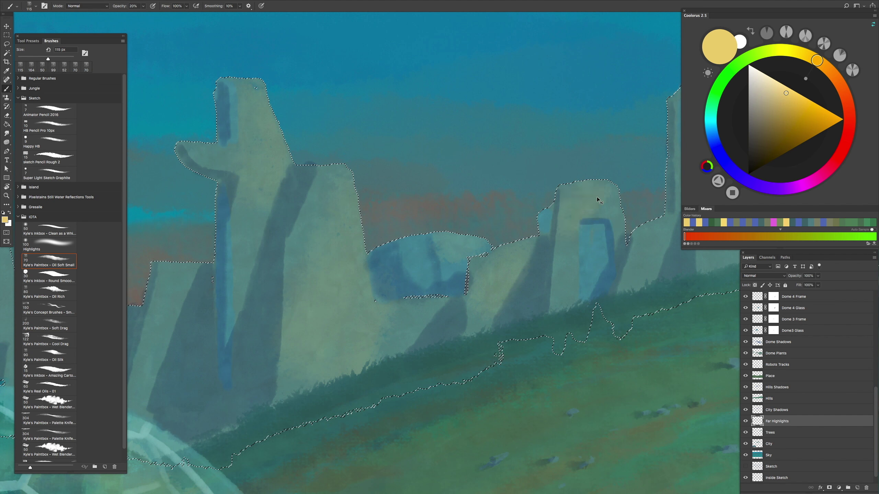
scroll(460, 192, right, 10)
scroll(460, 193, up, 2)
key(bracketleft)
key(bracketleft)
key(bracketleft)
key(bracketleft)
key(bracketleft)
key(bracketleft)
key(bracketleft)
key(bracketleft)
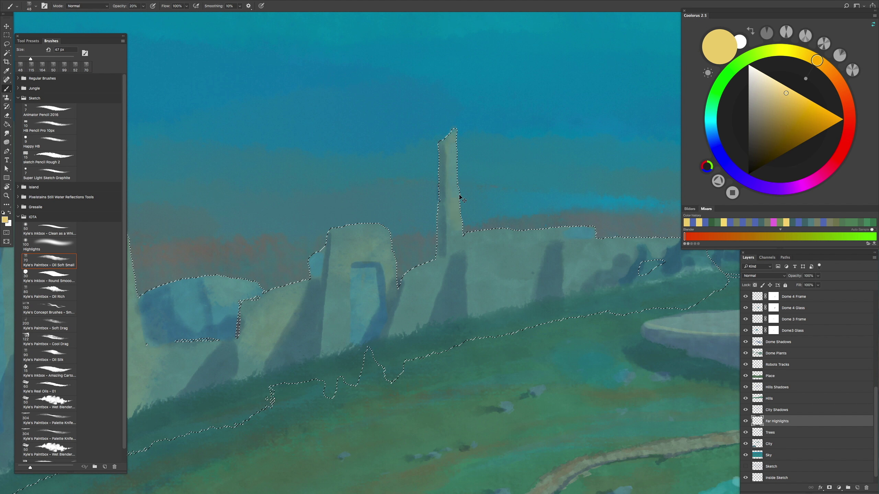
key(bracketright)
key(bracketright)
key(bracketright)
key(bracketright)
key(bracketright)
key(bracketright)
key(bracketright)
scroll(393, 373, down, 3)
scroll(390, 288, down, 3)
scroll(390, 289, up, 5)
Step: Pan toward the satellite dish and across the painting, reducing the brush to 144 px
drag(403, 300, 426, 291)
scroll(427, 292, down, 3)
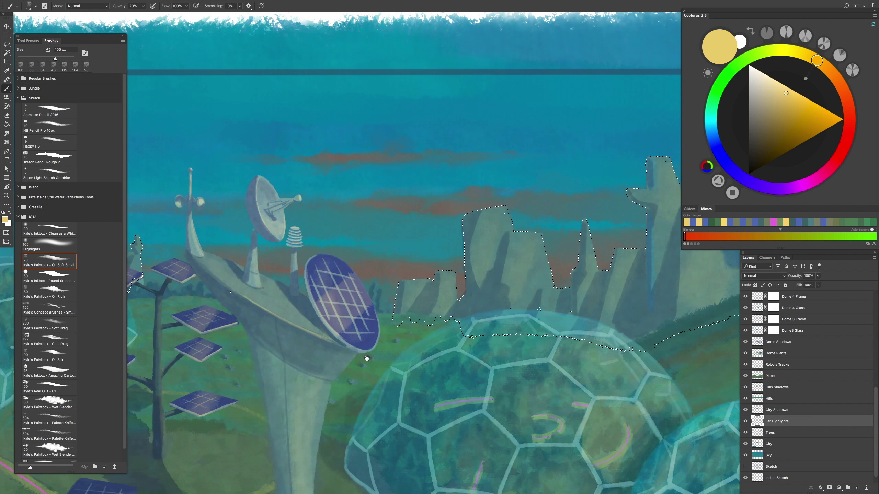
scroll(301, 308, up, 3)
drag(301, 308, 213, 308)
scroll(280, 293, down, 3)
key(bracketleft)
scroll(280, 293, up, 4)
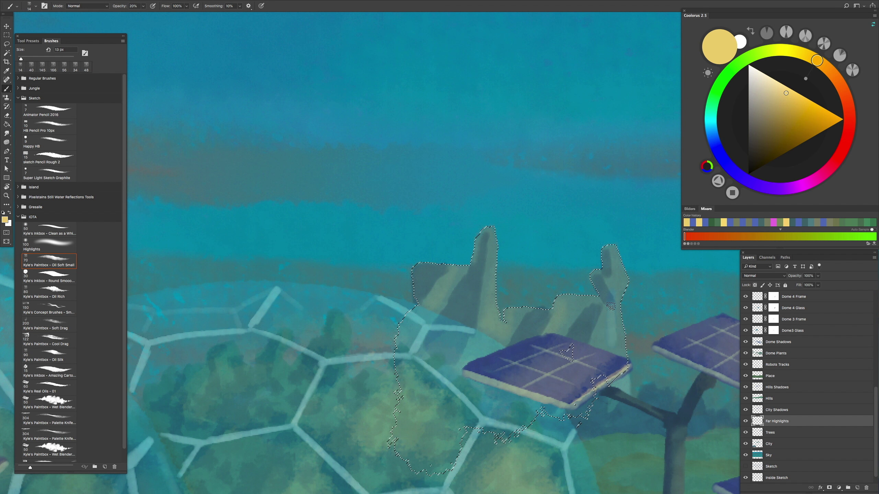
scroll(460, 317, down, 5)
scroll(460, 317, up, 3)
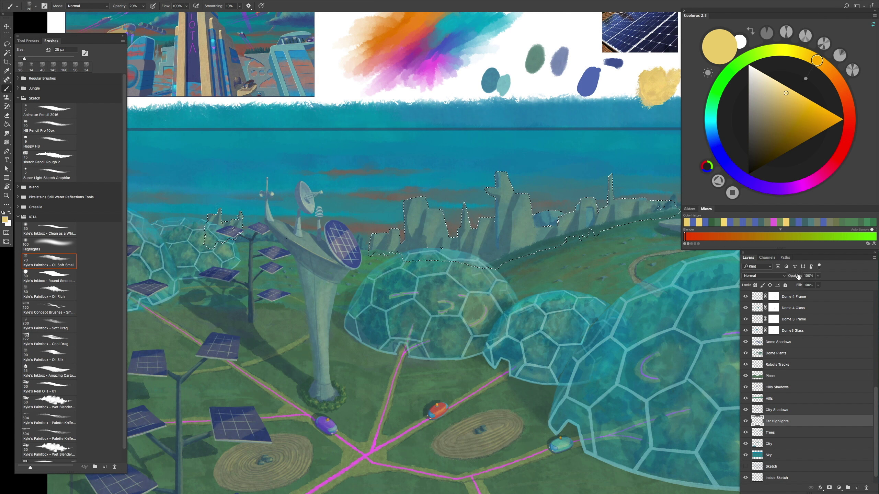
Step: Set layer opacity to 63% and a 41 px brush at 30%, then zoom out to see sky, tower and dome
drag(805, 286, 805, 287)
scroll(431, 218, down, 2)
scroll(431, 218, up, 5)
key(3)
key(bracketright)
key(bracketright)
key(bracketright)
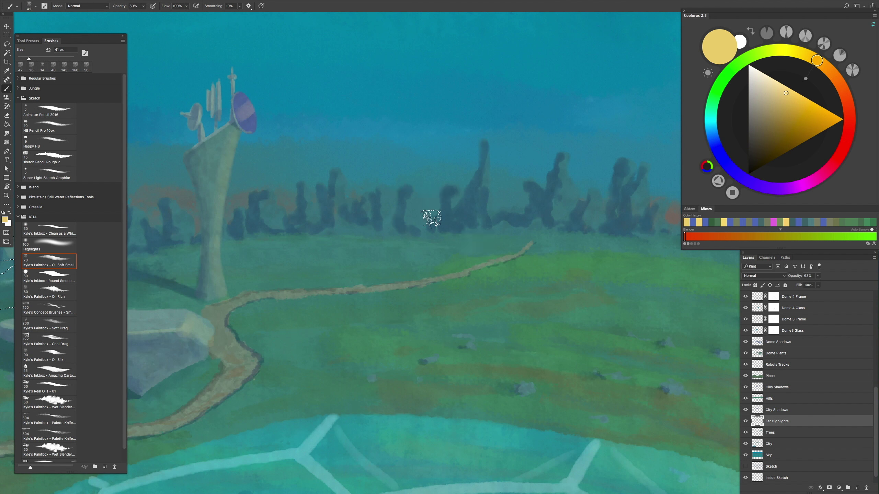
key(ctrl+minus)
scroll(454, 200, up, 3)
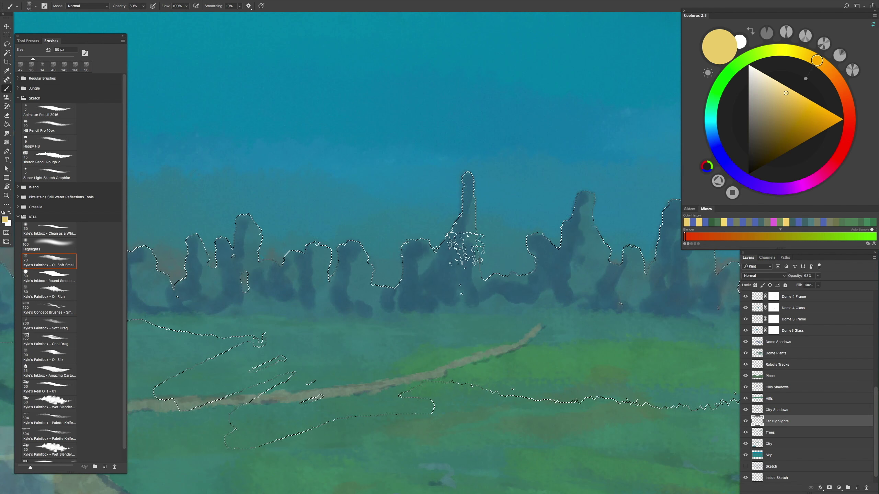
scroll(425, 314, up, 1)
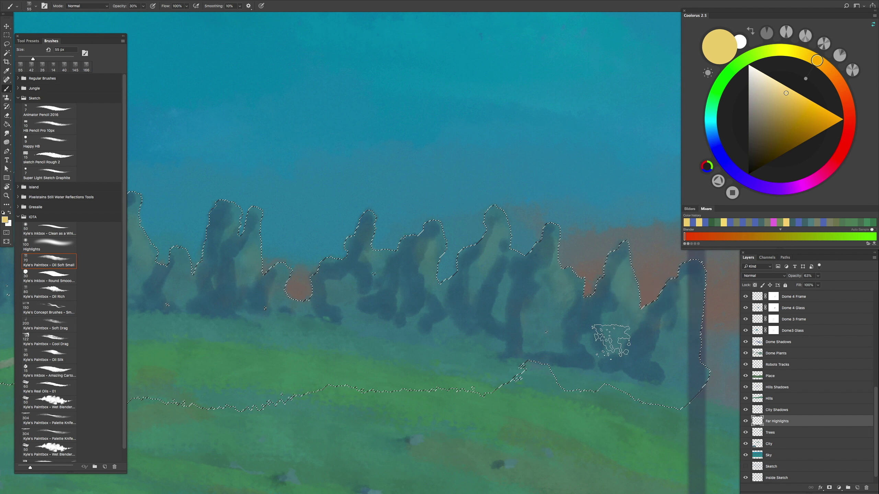
scroll(375, 274, down, 2)
scroll(386, 256, left, 2)
scroll(204, 310, up, 2)
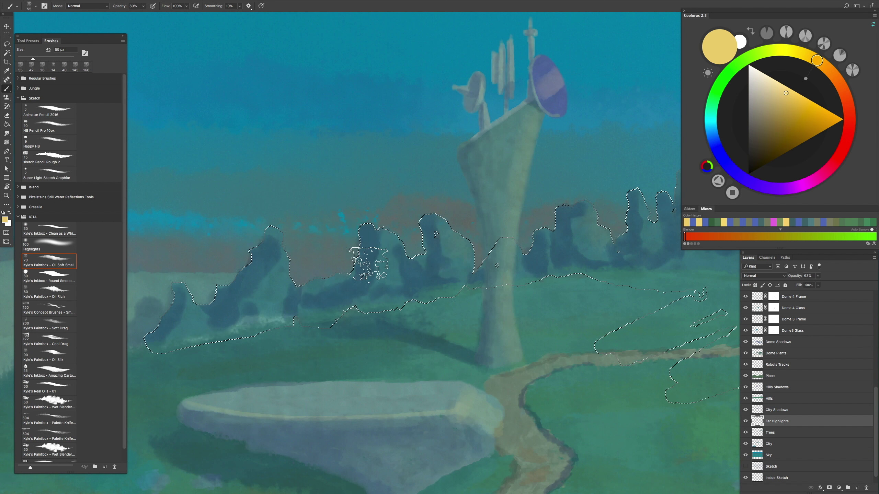
scroll(369, 264, down, 6)
Step: Switch to the Lasso (L), then back to the Brush (B), over the sky car sketch
key(l)
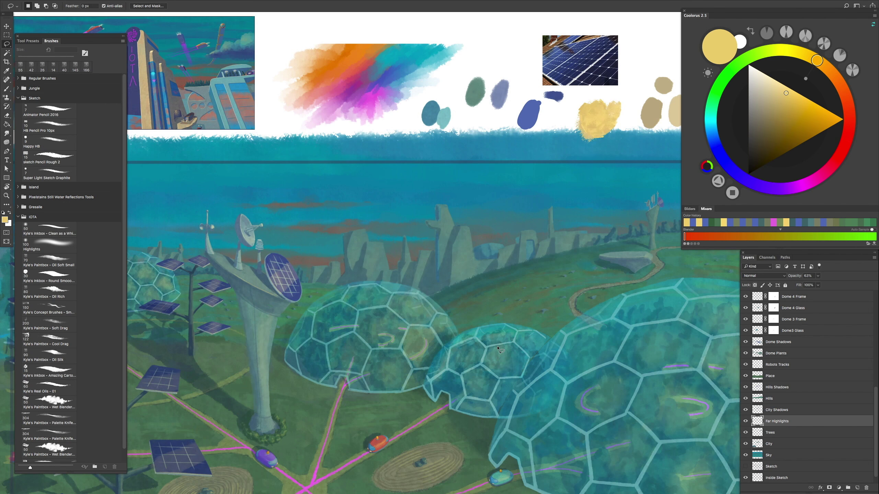
scroll(498, 350, up, 5)
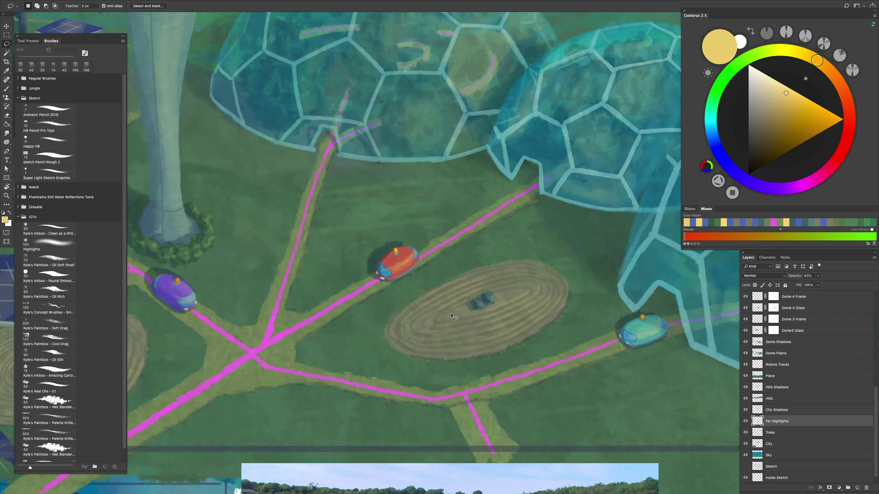
scroll(452, 316, down, 5)
scroll(451, 318, up, 5)
scroll(446, 333, down, 5)
scroll(440, 346, up, 3)
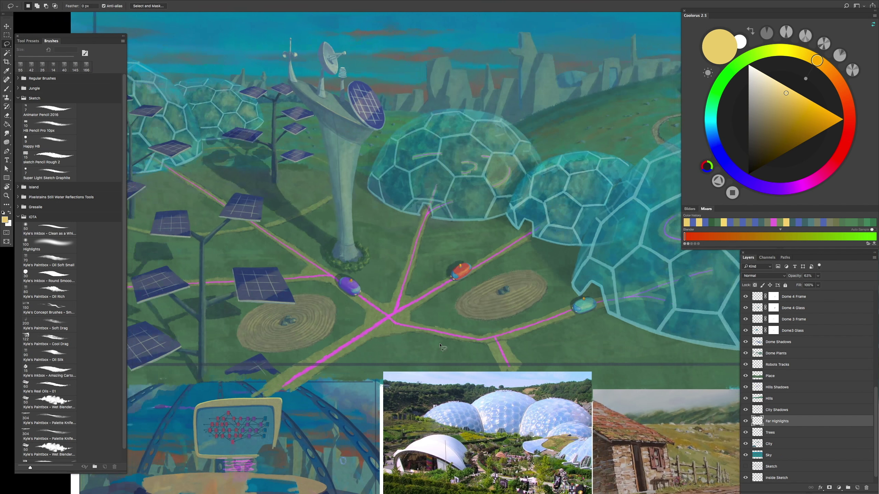
scroll(440, 346, down, 4)
scroll(478, 304, up, 4)
scroll(484, 298, up, 2)
scroll(483, 296, down, 5)
scroll(379, 36, up, 5)
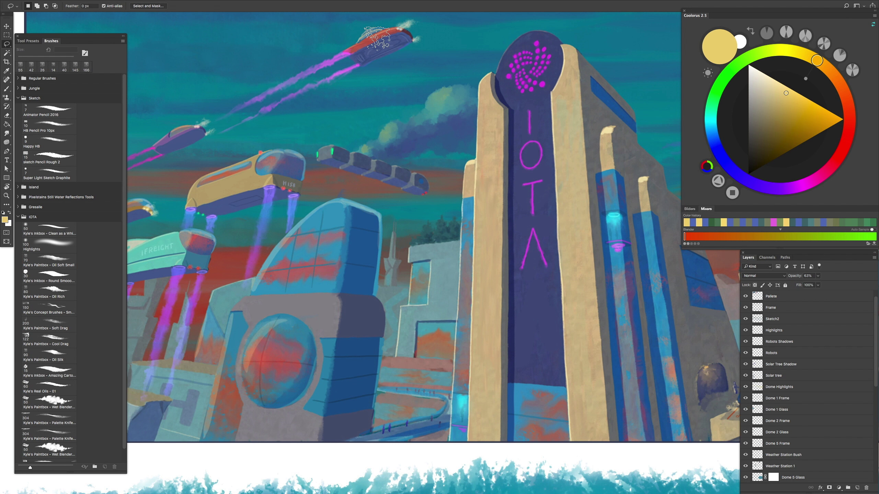
key(b)
scroll(380, 44, down, 4)
scroll(399, 269, up, 8)
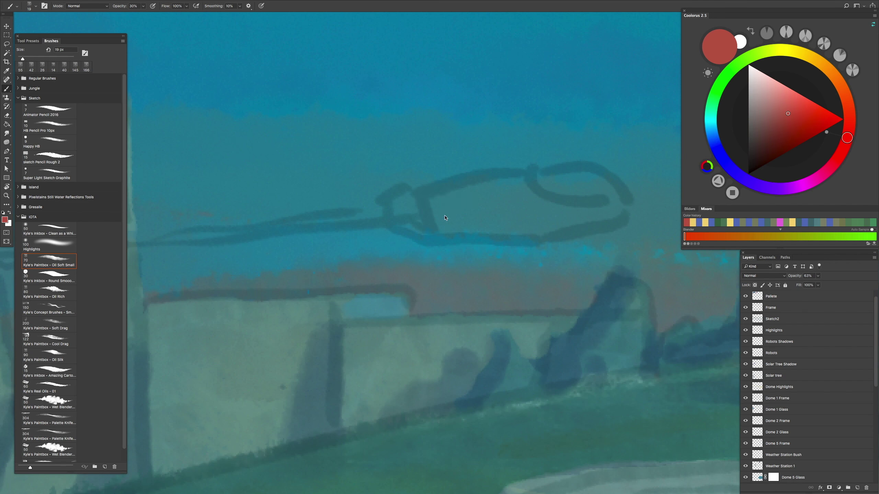
Step: Add a Far Cars layer and block in the flying car's red body
scroll(806, 399, down, 10)
drag(775, 421, 856, 488)
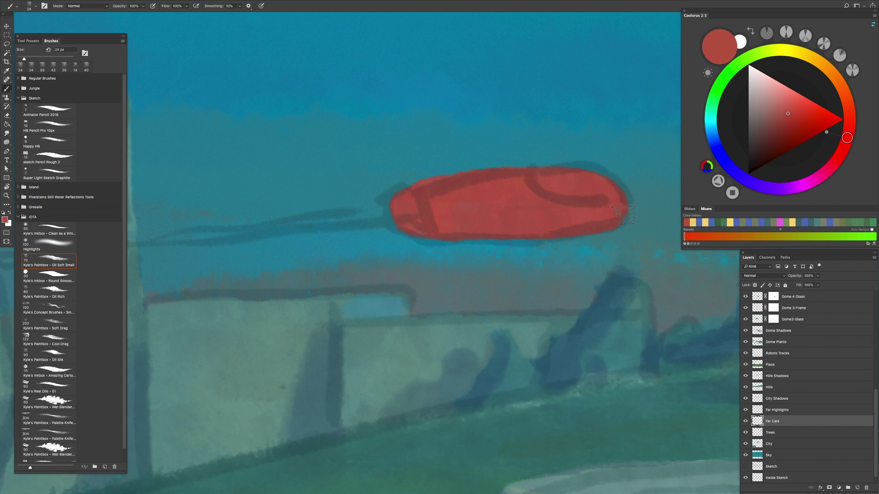
drag(377, 189, 414, 183)
mouse_move(513, 220)
mouse_down()
mouse_move(397, 228)
mouse_move(422, 242)
mouse_up()
Step: Paint a blue canopy on the car, then shrink the brush
alt+click(380, 173)
key(bracketright)
drag(367, 228, 372, 240)
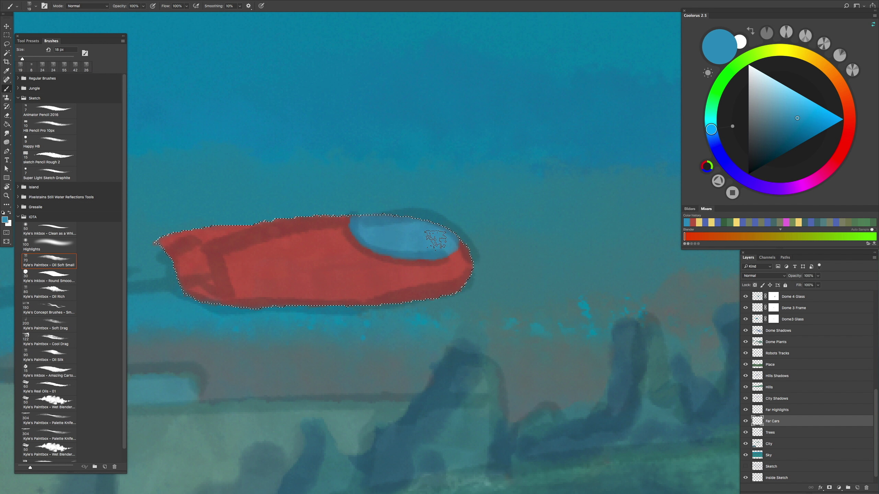
mouse_move(435, 239)
mouse_down()
mouse_move(414, 279)
mouse_move(311, 274)
mouse_move(231, 256)
mouse_move(213, 316)
mouse_move(377, 287)
mouse_move(436, 256)
mouse_up()
key(bracketleft)
key(bracketleft)
key(bracketleft)
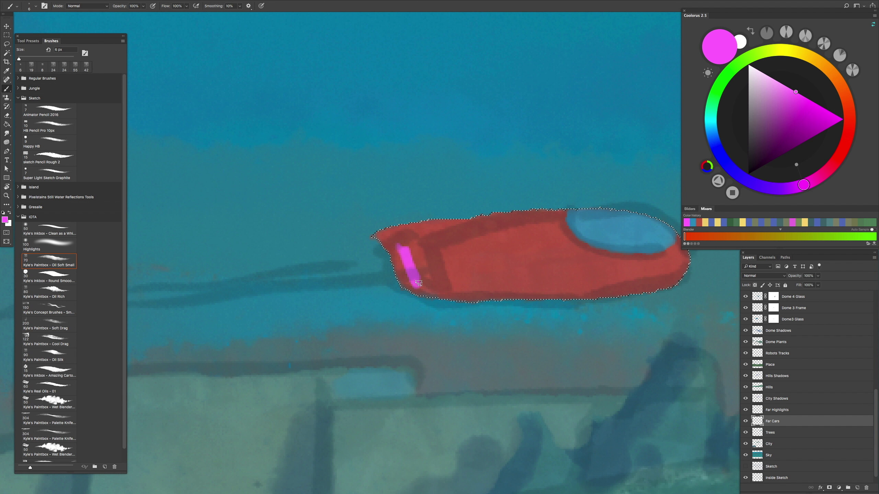
drag(395, 254, 427, 292)
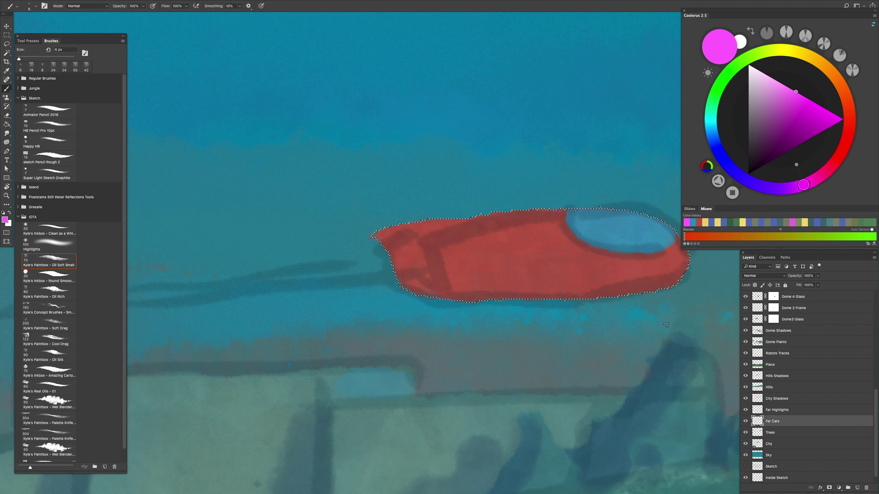
Step: Move between the City Shadows, Far Highlights and Far Cars layers, erasing on Far Cars
click(778, 400)
mouse_move(442, 252)
mouse_down()
mouse_move(415, 173)
mouse_move(449, 100)
mouse_move(444, 278)
mouse_up()
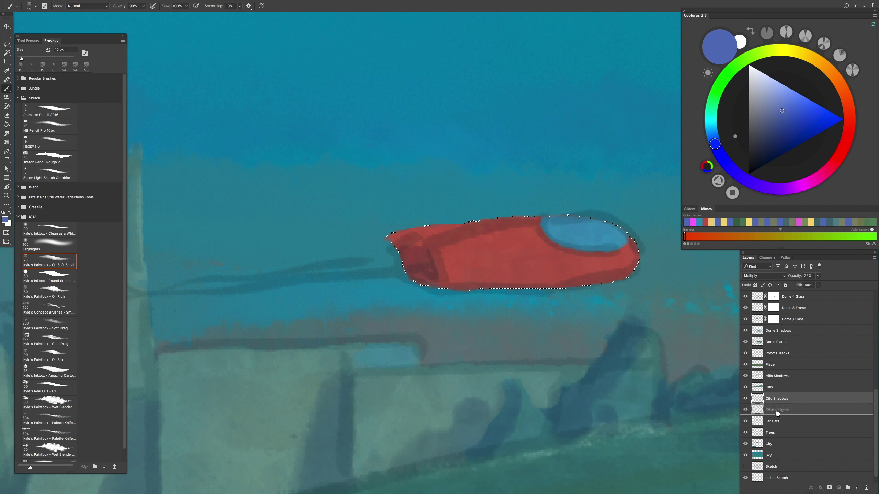
key(alt+bracketleft)
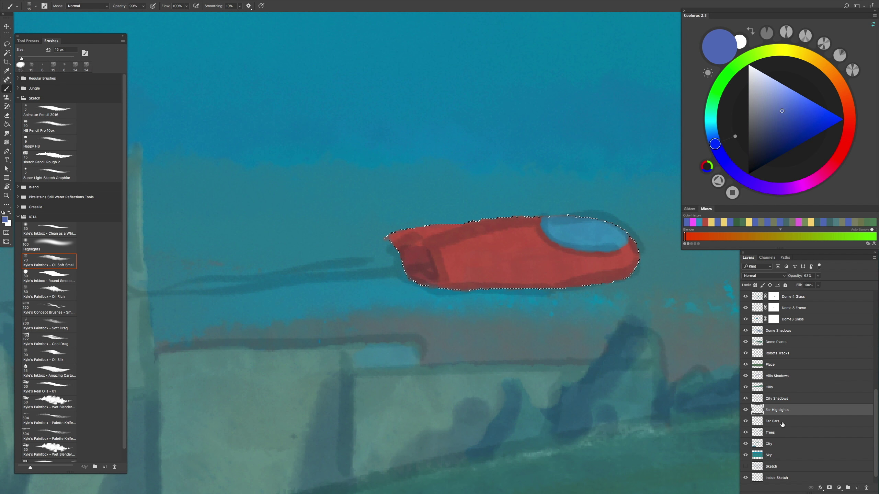
click(782, 425)
key(ctrl+plus)
key(e)
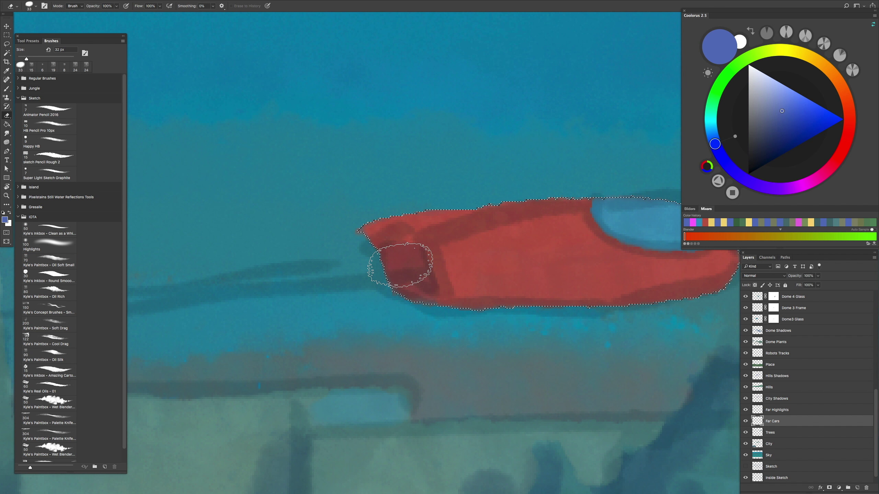
scroll(294, 259, down, 5)
scroll(501, 265, up, 3)
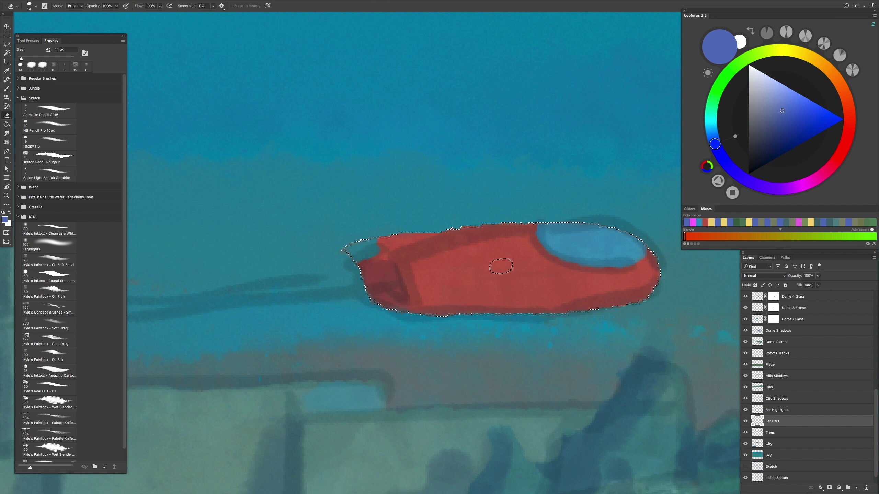
Step: Paint a dark shadow along the car's underside on City Shadows
key(alt+bracketright)
key(alt+bracketright)
scroll(475, 304, down, 5)
key(b)
scroll(412, 301, up, 5)
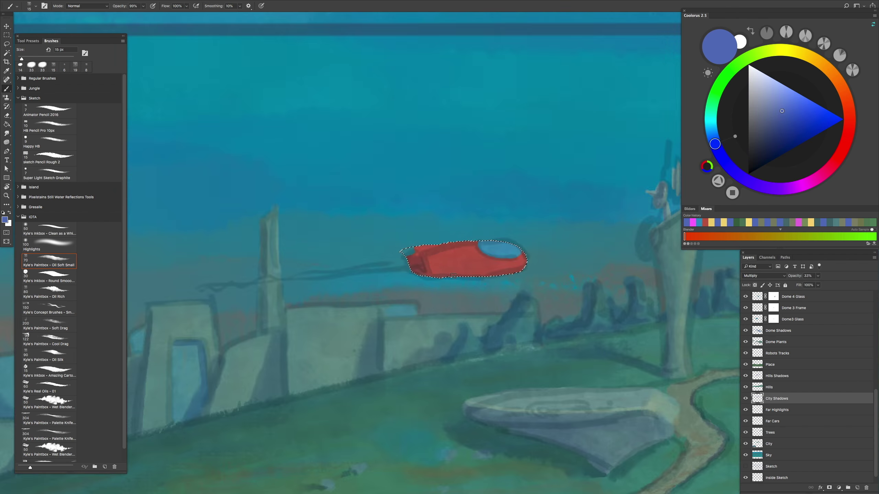
drag(634, 301, 403, 302)
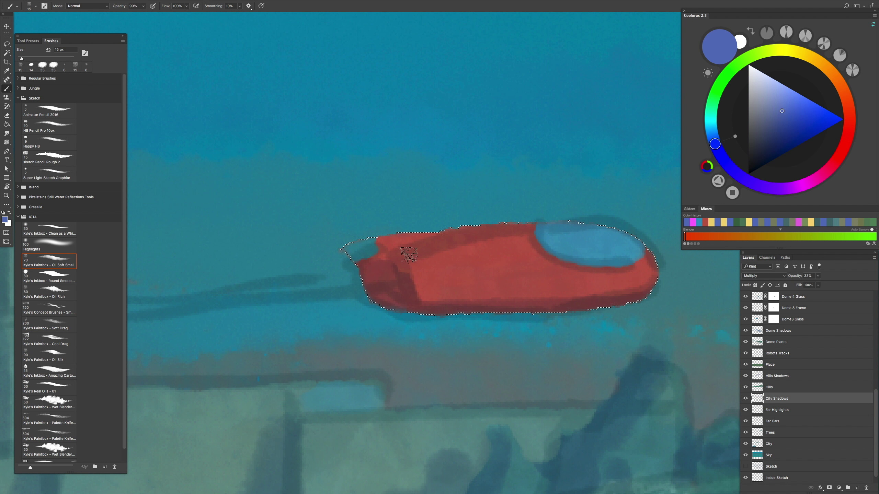
scroll(401, 323, down, 5)
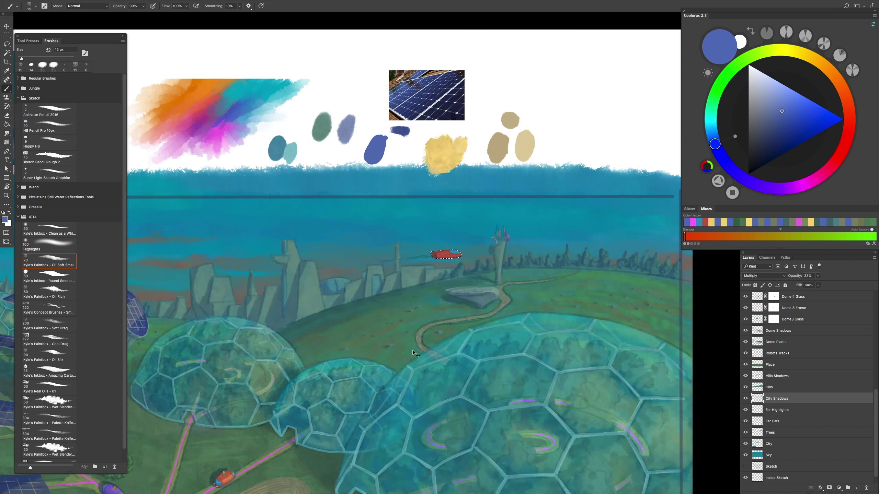
scroll(401, 323, up, 5)
Step: Move Far Highlights above City Shadows and load a larger warm yellow brush for highlights
key(alt+bracketright)
key(alt+bracketright)
scroll(477, 263, down, 5)
scroll(478, 263, up, 4)
drag(783, 411, 781, 395)
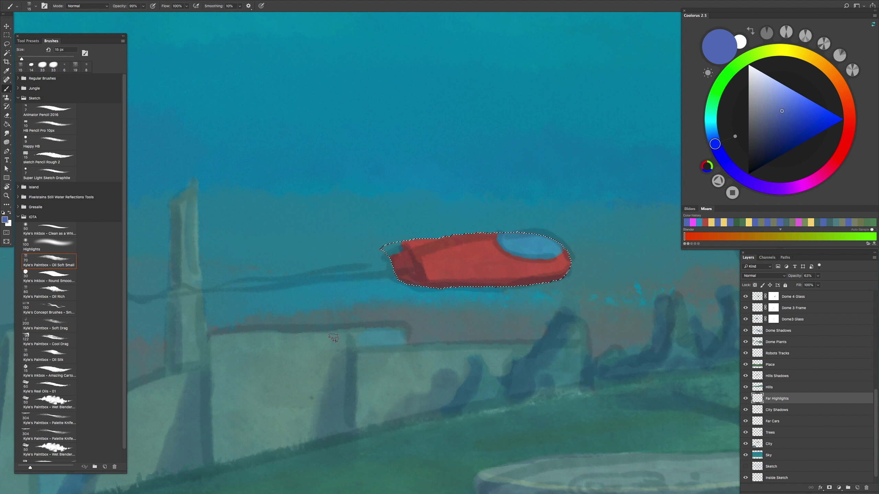
scroll(549, 239, down, 5)
alt+click(446, 121)
scroll(450, 255, up, 6)
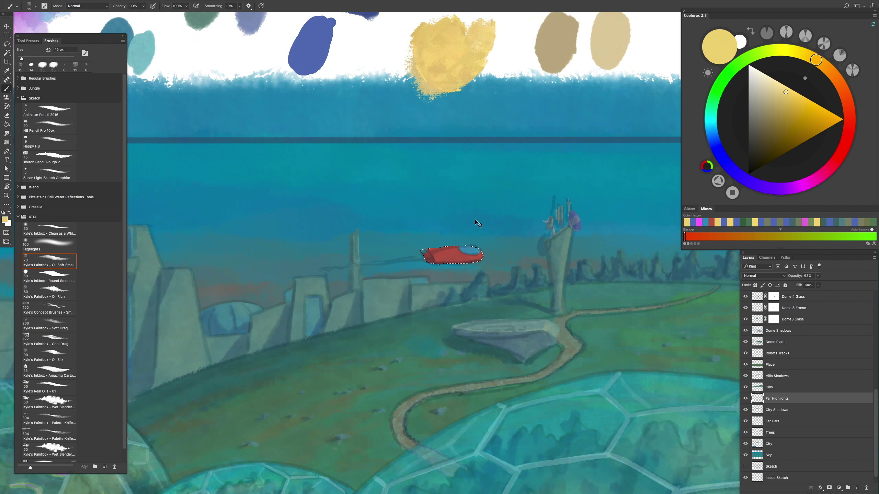
key(bracketright)
key(bracketright)
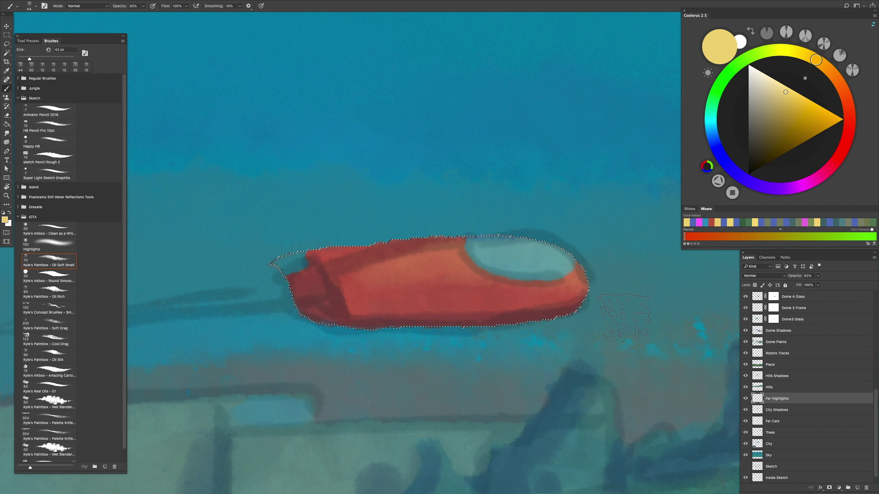
scroll(624, 313, down, 5)
scroll(552, 267, up, 4)
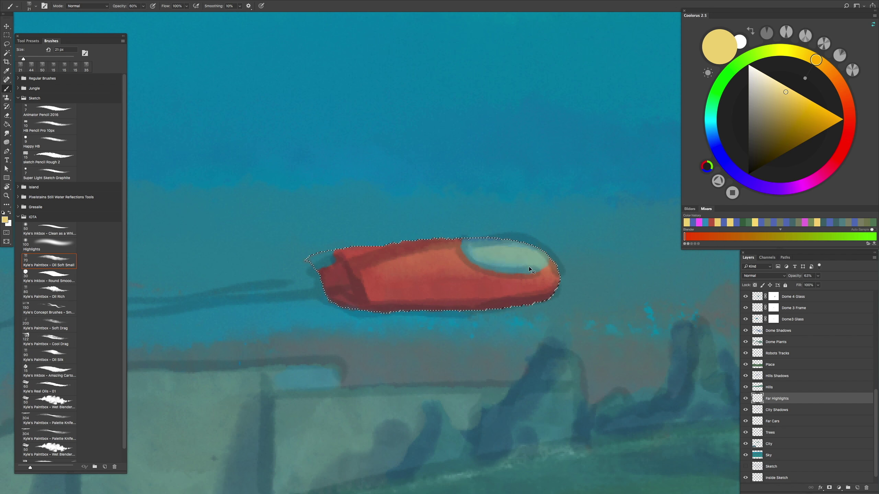
scroll(543, 301, down, 4)
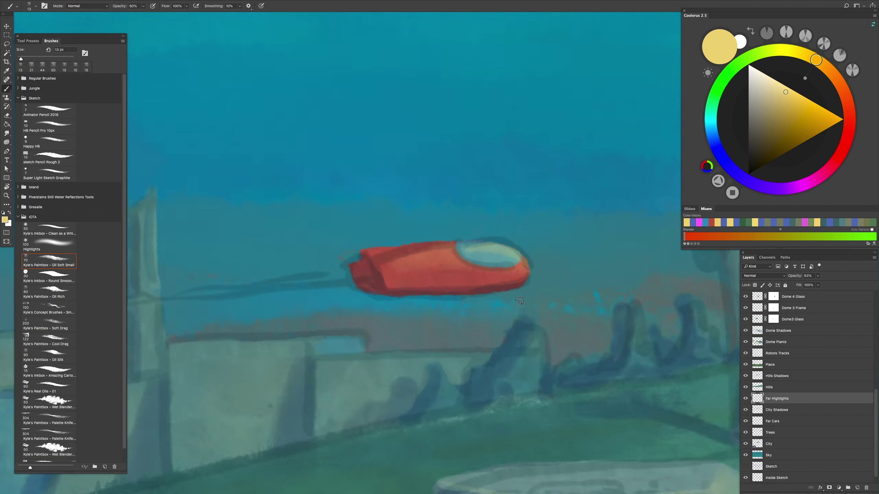
scroll(519, 308, down, 2)
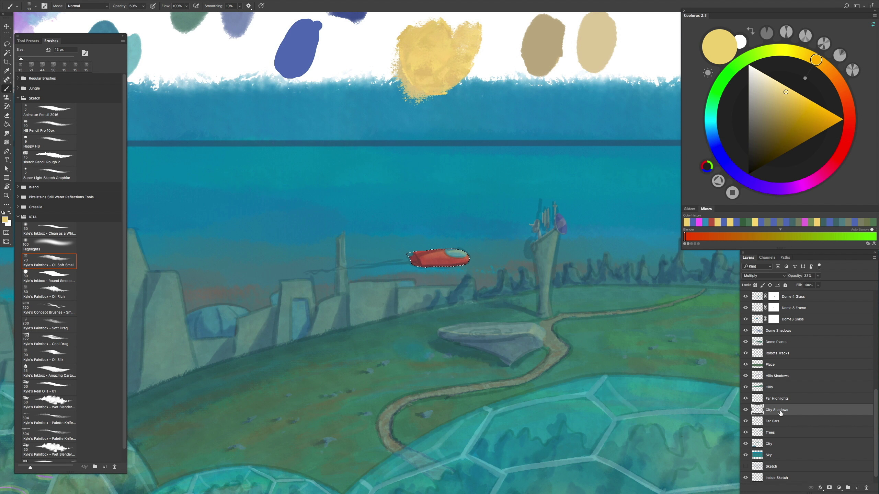
click(799, 421)
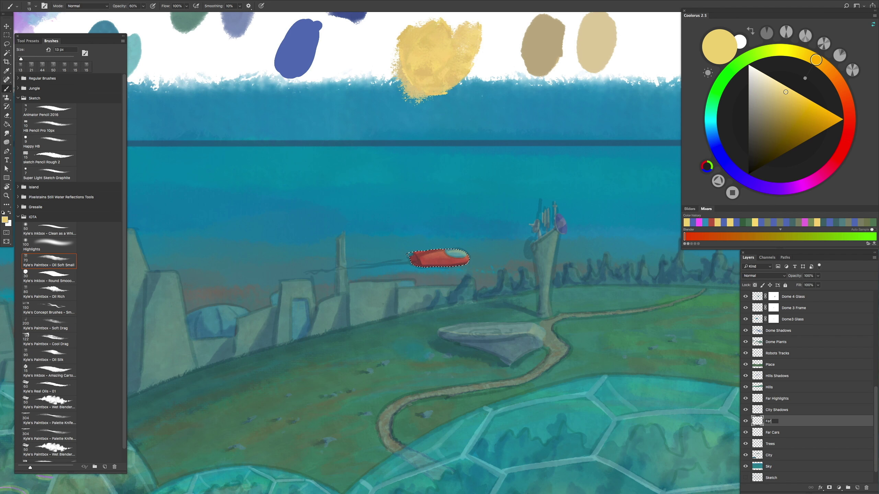
scroll(439, 257, up, 3)
Step: Set up a small round smooth brush in magenta for the car's trail
key(l)
scroll(518, 278, down, 6)
scroll(518, 279, up, 2)
scroll(515, 277, up, 5)
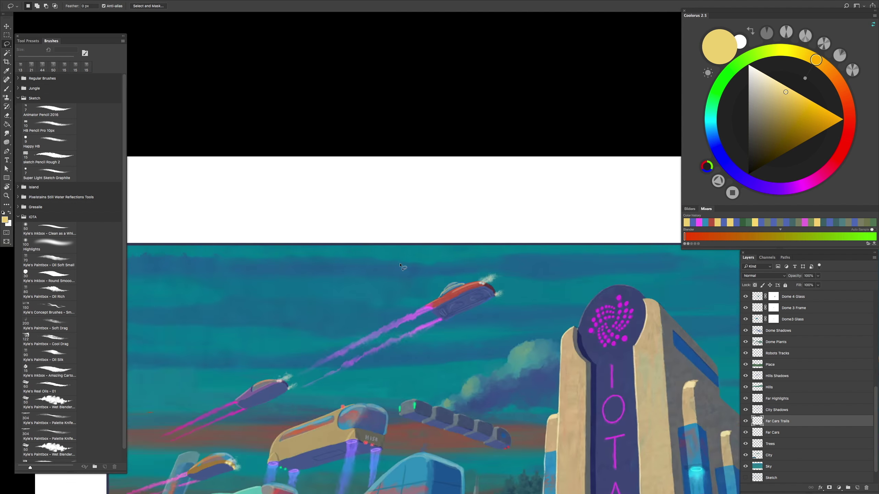
scroll(400, 265, up, 2)
key(b)
alt+click(426, 250)
scroll(378, 129, down, 4)
drag(378, 128, 372, 292)
scroll(373, 292, up, 1)
key(period)
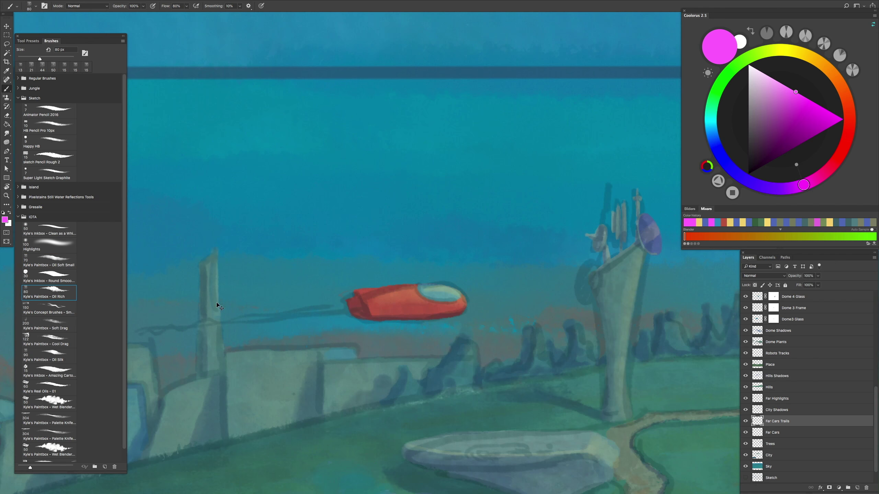
scroll(484, 251, up, 2)
scroll(508, 271, up, 2)
key(bracketleft)
key(bracketleft)
key(bracketleft)
key(bracketleft)
key(bracketleft)
Step: Paint a magenta thruster mark on the car's rear and move Far Cars Trails above Far Highlights
drag(528, 287, 509, 253)
key(ctrl+z)
drag(528, 280, 518, 257)
drag(753, 421, 755, 397)
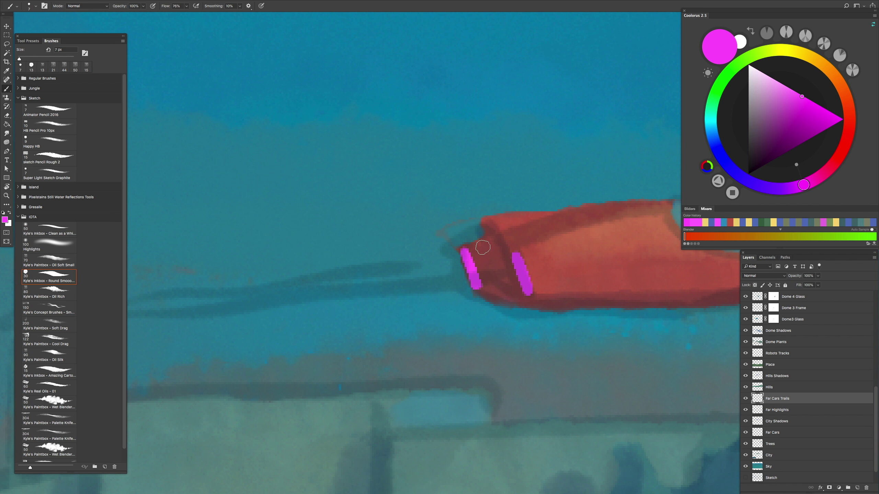
scroll(492, 239, down, 8)
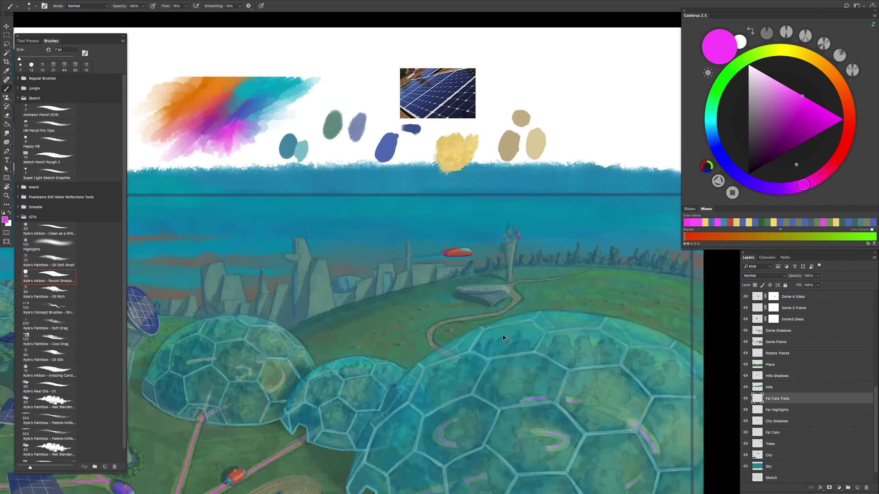
scroll(492, 239, up, 5)
Step: With the Oil Rich brush, paint the long magenta trail up to the car, redoing the stroke
click(54, 296)
scroll(464, 227, up, 2)
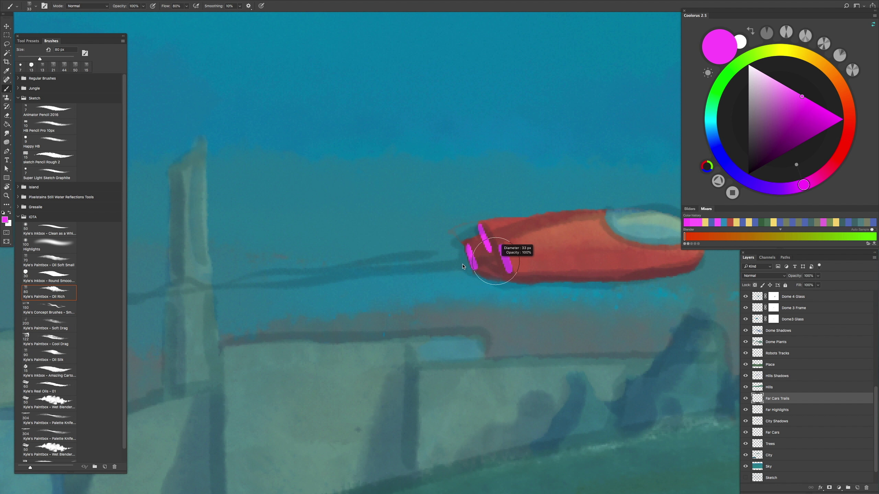
scroll(463, 266, down, 3)
scroll(439, 249, down, 3)
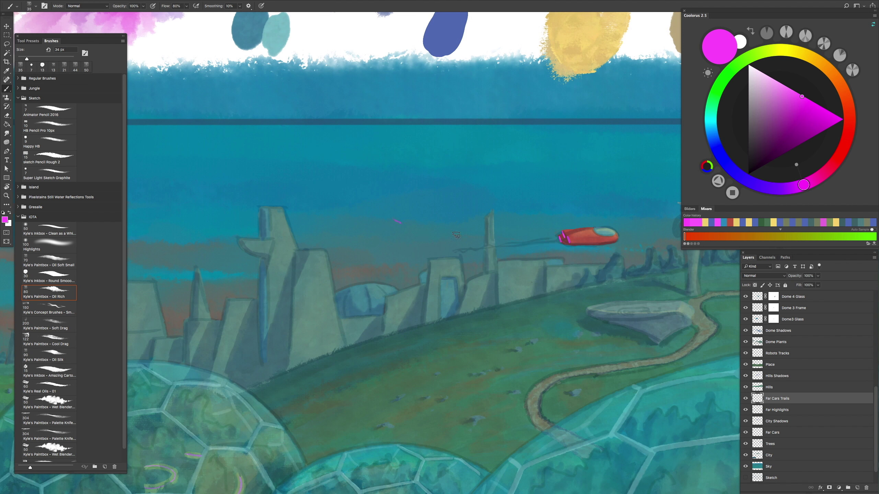
shift+click(554, 240)
scroll(554, 241, down, 3)
scroll(598, 279, up, 5)
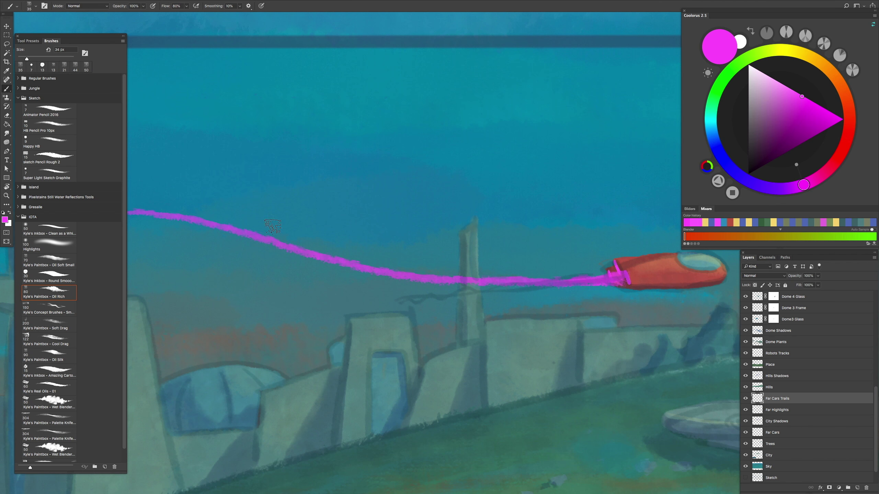
mouse_move(292, 242)
mouse_down()
mouse_move(249, 221)
mouse_move(417, 263)
mouse_move(607, 265)
mouse_up()
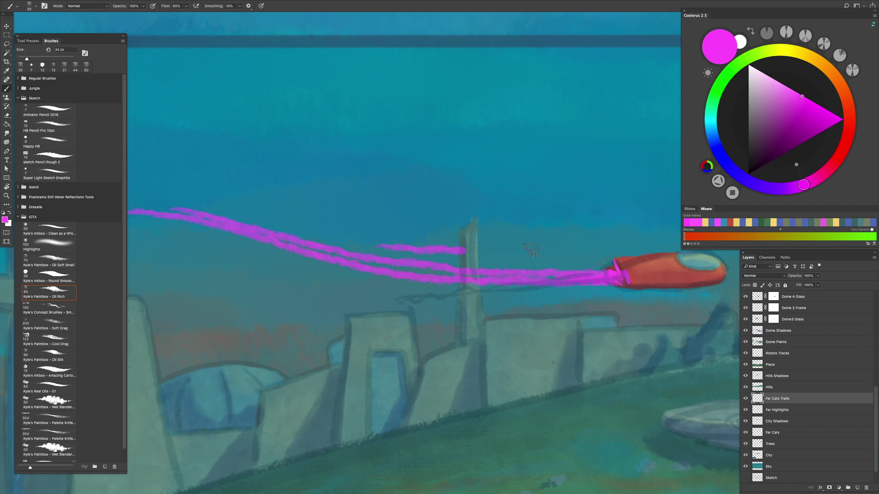
mouse_move(338, 251)
mouse_down()
mouse_move(609, 272)
mouse_move(411, 266)
mouse_move(608, 287)
mouse_up()
key(ctrl+z)
key(ctrl+z)
key(h)
click(608, 287)
scroll(69, 277, down, 1)
Step: Smear the magenta trail with the Palette Knife smudge preset at 97–123 px
click(48, 423)
drag(432, 275, 455, 275)
scroll(474, 273, up, 3)
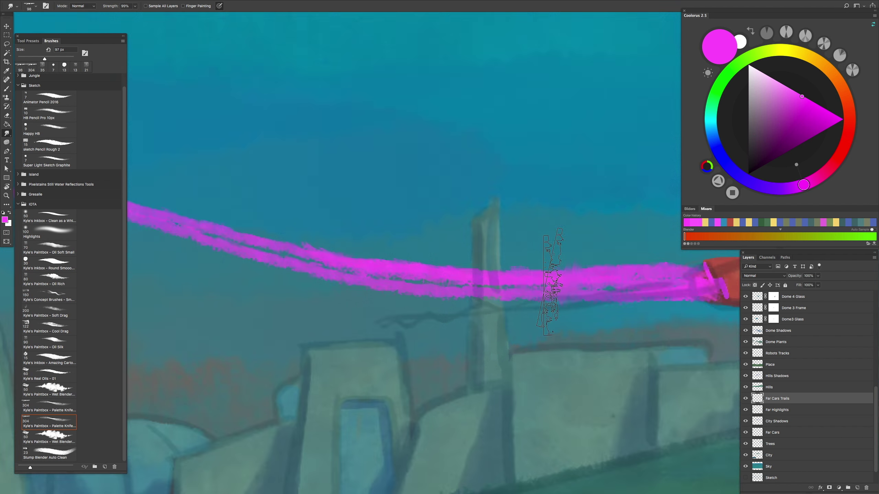
scroll(652, 275, right, 5)
mouse_move(513, 294)
mouse_down()
mouse_move(458, 316)
mouse_move(526, 293)
mouse_move(476, 283)
mouse_move(429, 298)
mouse_up()
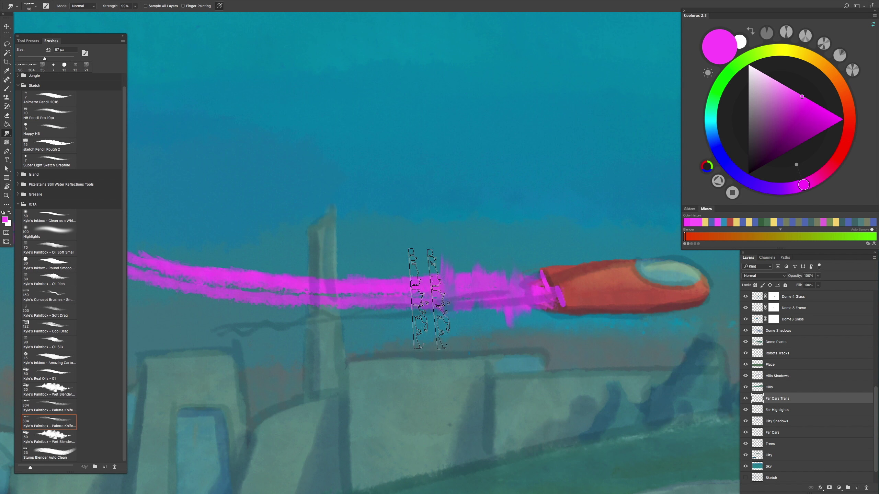
drag(304, 295, 479, 295)
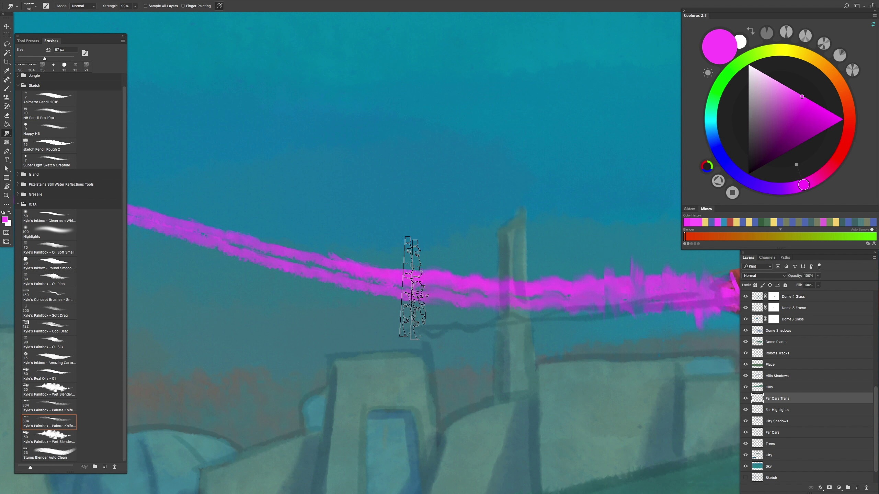
drag(313, 246, 462, 263)
drag(341, 243, 350, 243)
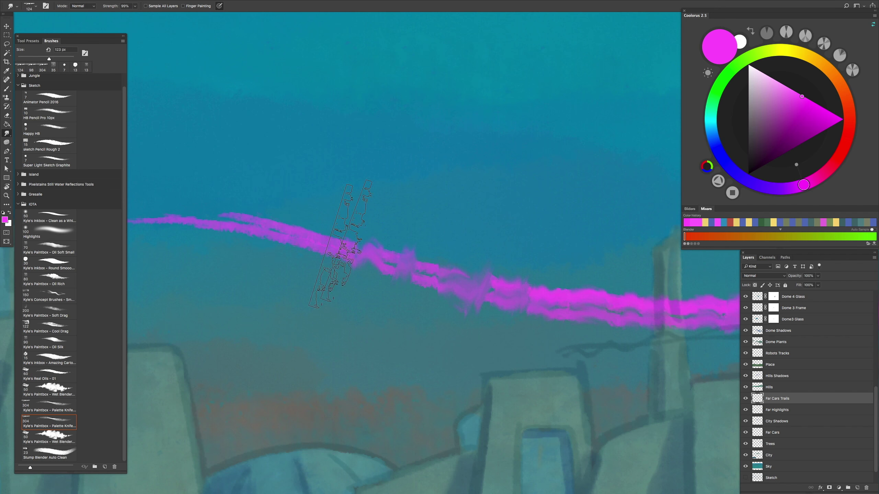
drag(236, 267, 403, 288)
Step: Zoom back to the red car, blend magenta over its rear and pick a light peach
drag(325, 232, 569, 284)
mouse_move(329, 319)
mouse_down()
mouse_move(492, 319)
mouse_move(457, 251)
mouse_up()
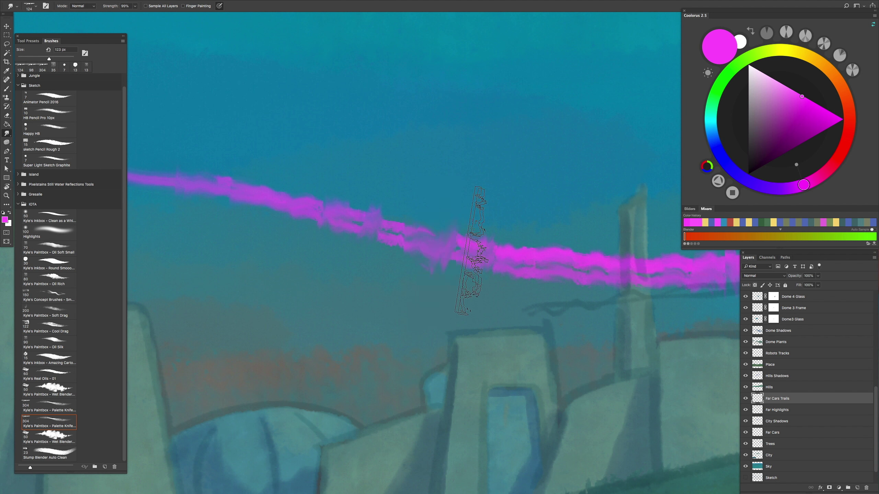
mouse_move(522, 271)
mouse_down()
mouse_move(463, 315)
mouse_move(554, 386)
mouse_move(488, 280)
mouse_move(413, 412)
mouse_move(554, 363)
mouse_move(432, 261)
mouse_up()
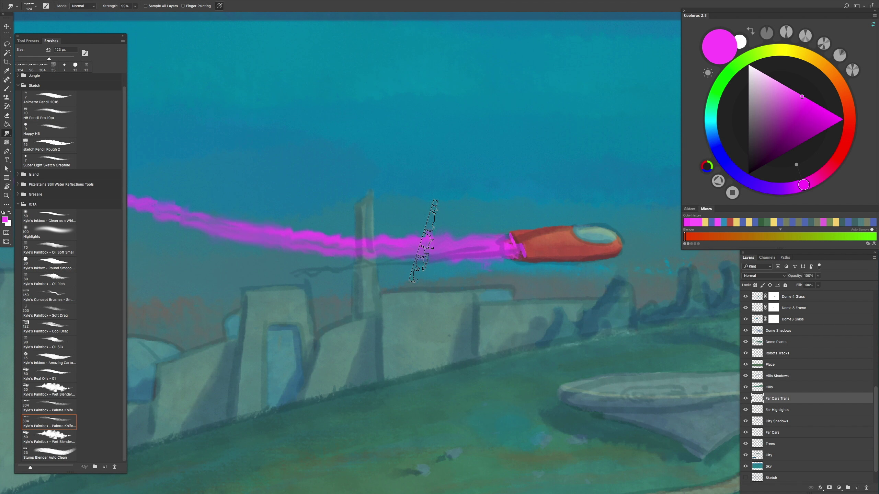
drag(266, 272, 323, 234)
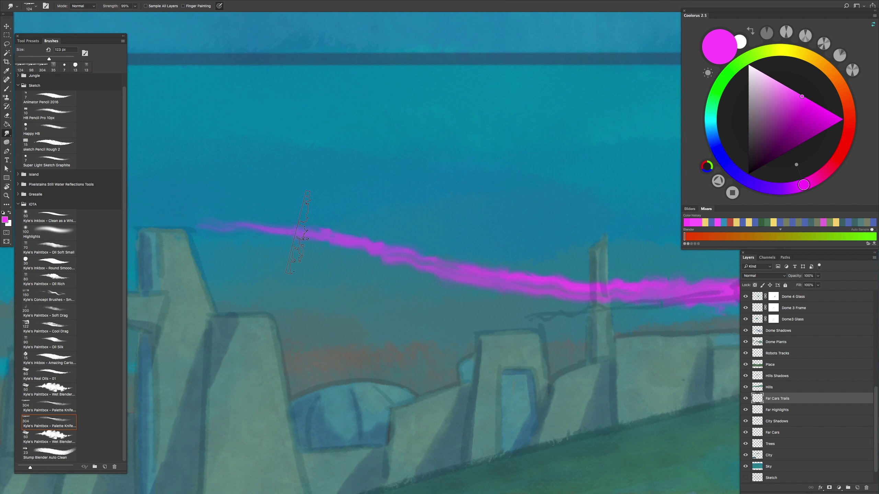
drag(233, 274, 557, 261)
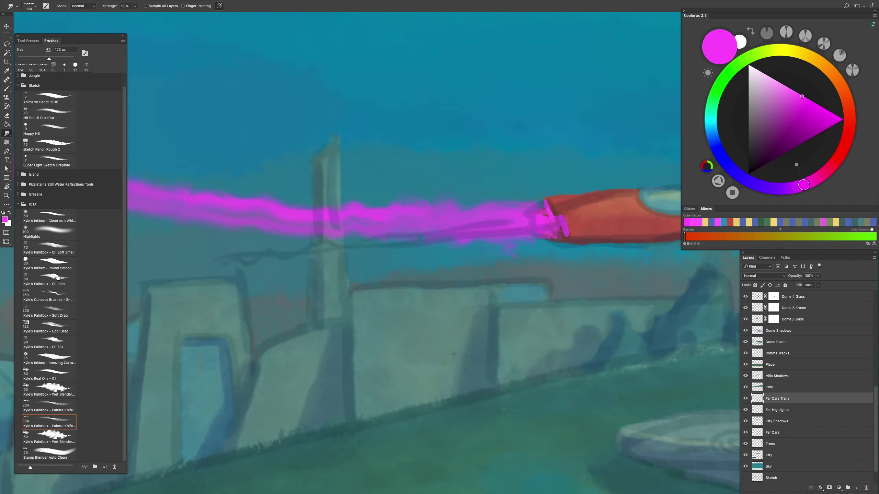
key(b)
mouse_move(359, 253)
mouse_down()
mouse_move(343, 239)
mouse_move(353, 273)
mouse_move(384, 288)
mouse_move(388, 268)
mouse_move(434, 320)
mouse_move(363, 250)
mouse_up()
alt+click(346, 295)
Step: Paint a light trail off the car's nose at 50% opacity with a 49 px brush
mouse_move(519, 243)
mouse_down()
mouse_move(407, 233)
mouse_move(451, 304)
mouse_move(444, 359)
mouse_move(490, 310)
mouse_up()
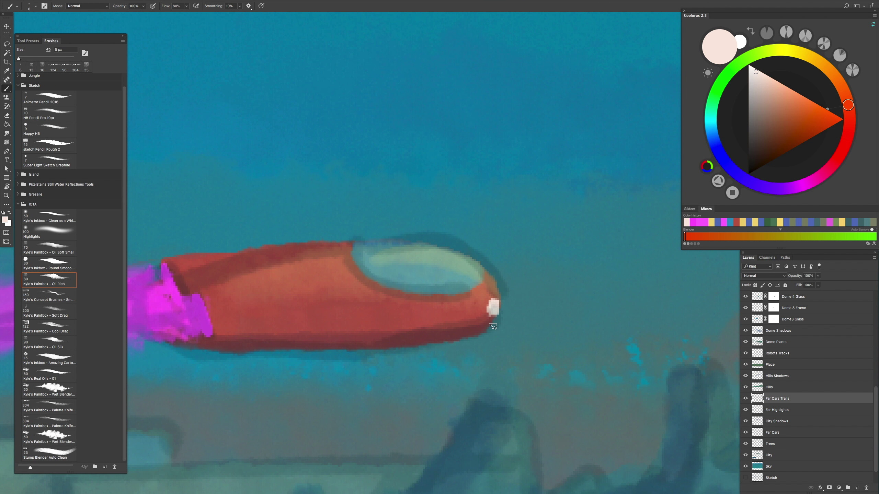
drag(498, 305, 668, 362)
key(ctrl+z)
drag(499, 305, 661, 381)
key(ctrl+z)
key(5)
mouse_move(498, 305)
mouse_down()
mouse_move(588, 415)
mouse_move(706, 392)
mouse_up()
key(ctrl+z)
key(ctrl+z)
mouse_move(499, 305)
mouse_down()
mouse_move(609, 385)
mouse_move(533, 314)
mouse_move(575, 346)
mouse_up()
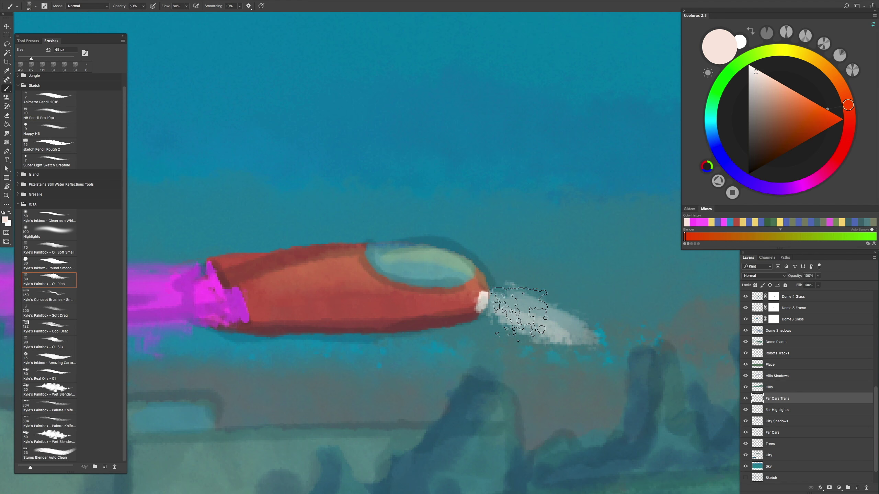
drag(524, 321, 569, 382)
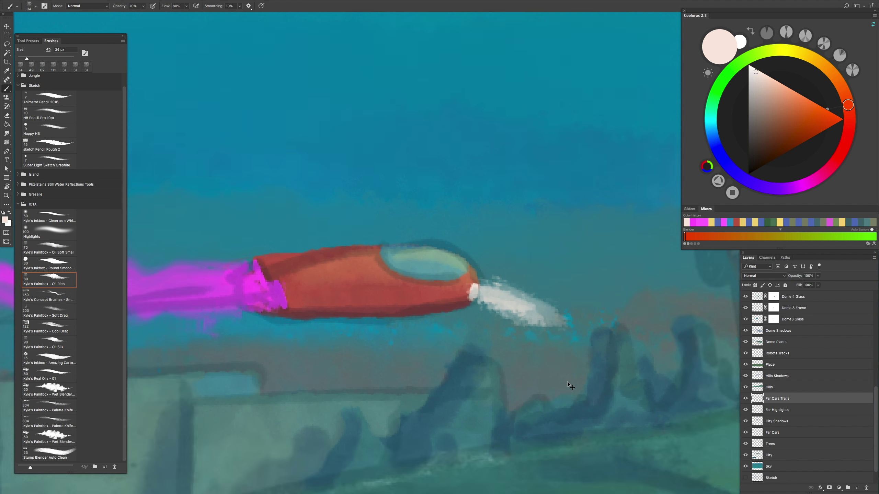
Step: Smear the light trail into the sky with the Wet Blender
key(r)
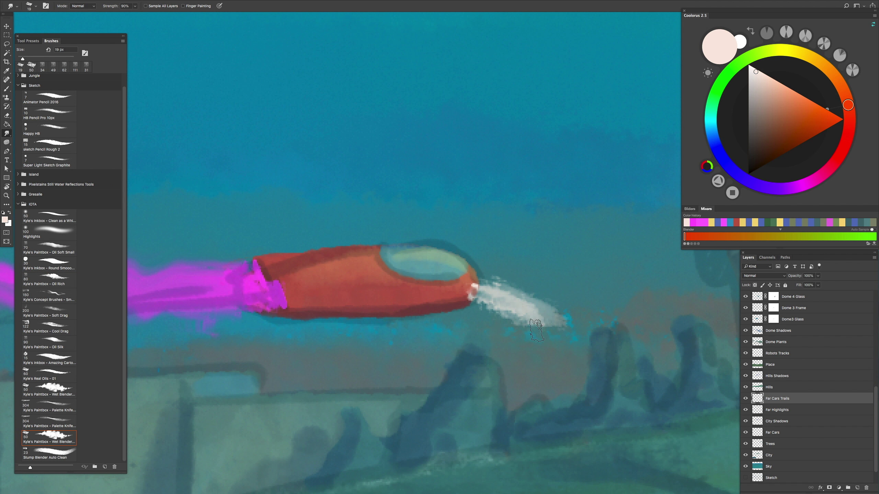
drag(473, 290, 512, 324)
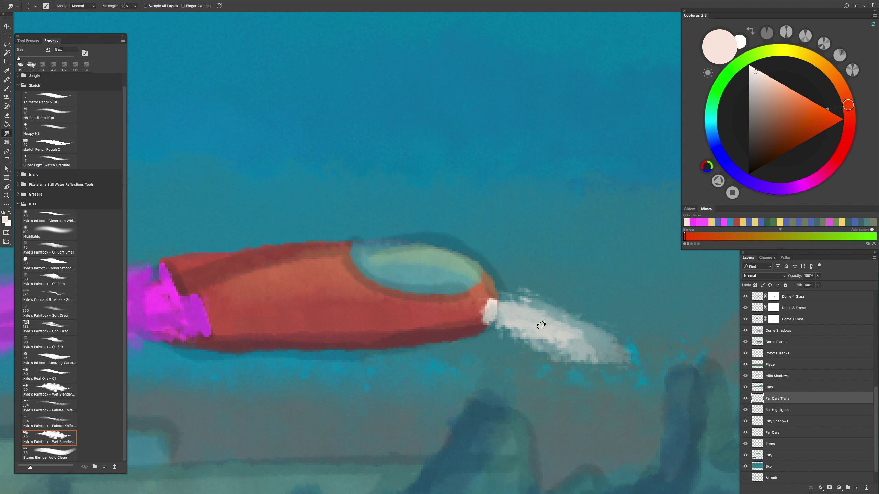
drag(571, 332, 579, 335)
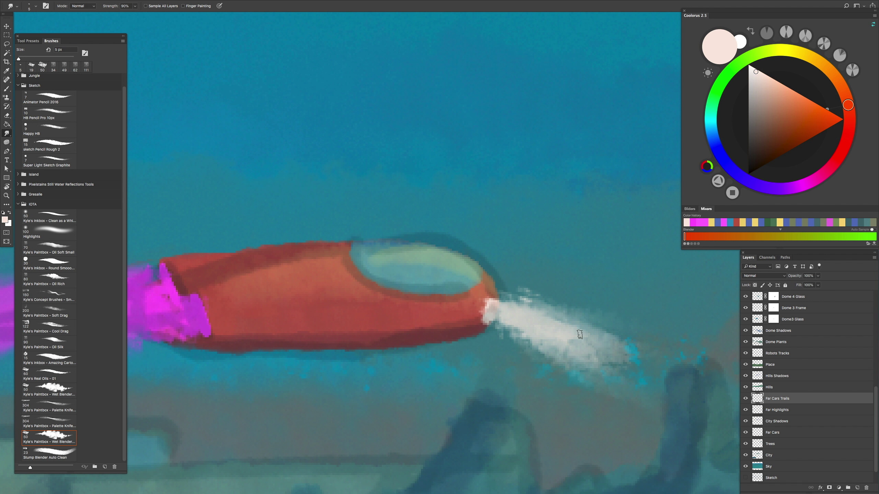
drag(600, 393, 594, 302)
drag(497, 303, 436, 267)
Step: Lasso the light trail, then shrink, tilt and move it against the car's nose
key(l)
drag(595, 374, 478, 343)
key(ctrl+t)
mouse_move(627, 256)
mouse_down()
mouse_move(590, 271)
mouse_move(592, 235)
mouse_up()
drag(499, 302, 500, 308)
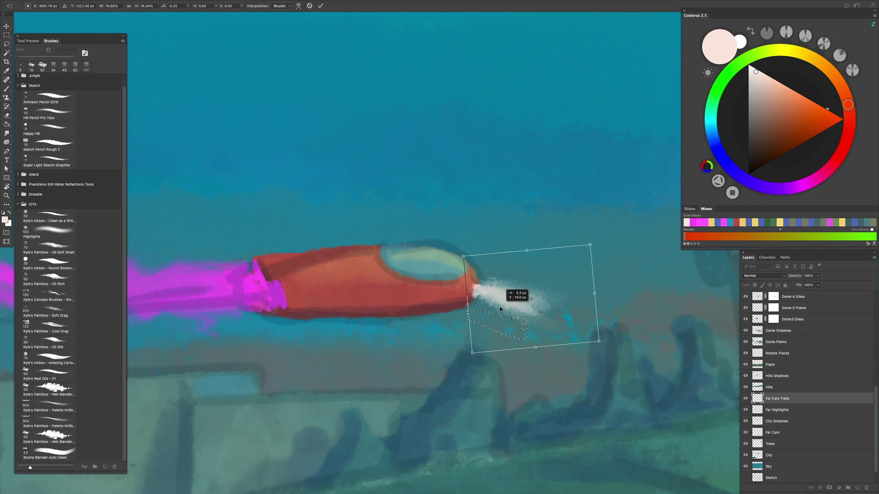
key(Return)
drag(551, 278, 552, 284)
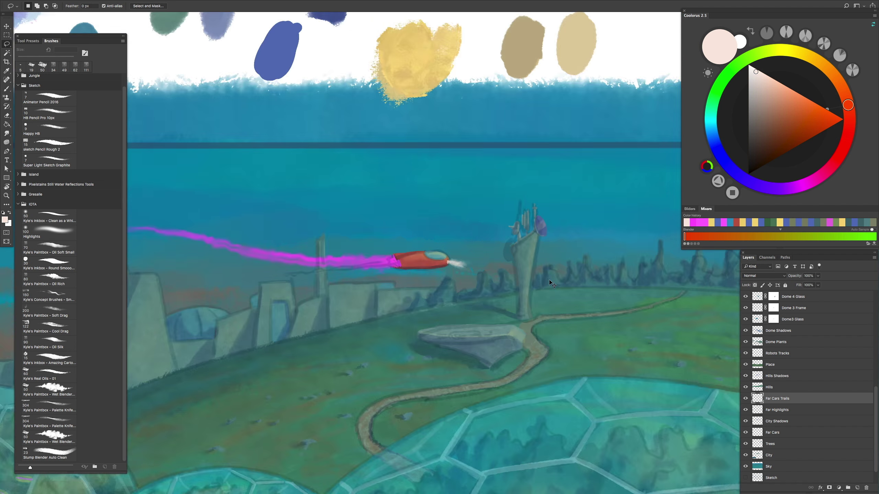
Step: Lower the Far Cars Trails and Far Cars layers to 78% opacity
drag(811, 286, 812, 286)
scroll(579, 334, up, 5)
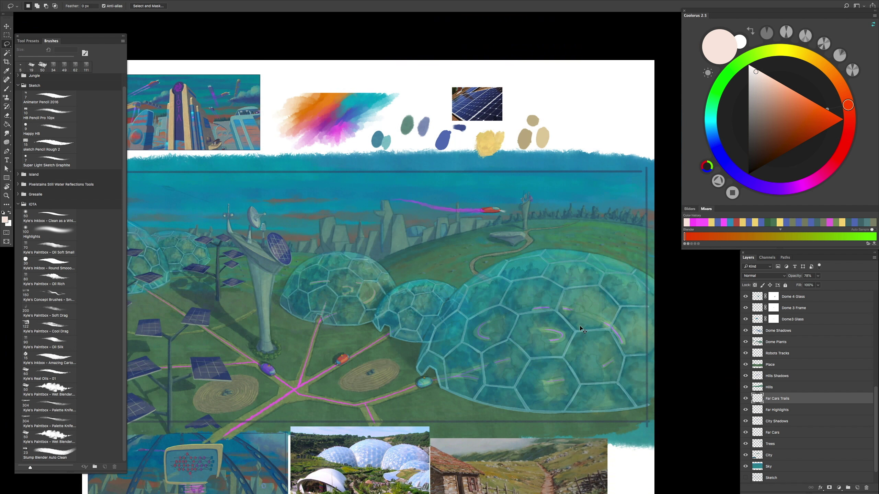
click(775, 421)
click(772, 432)
click(819, 276)
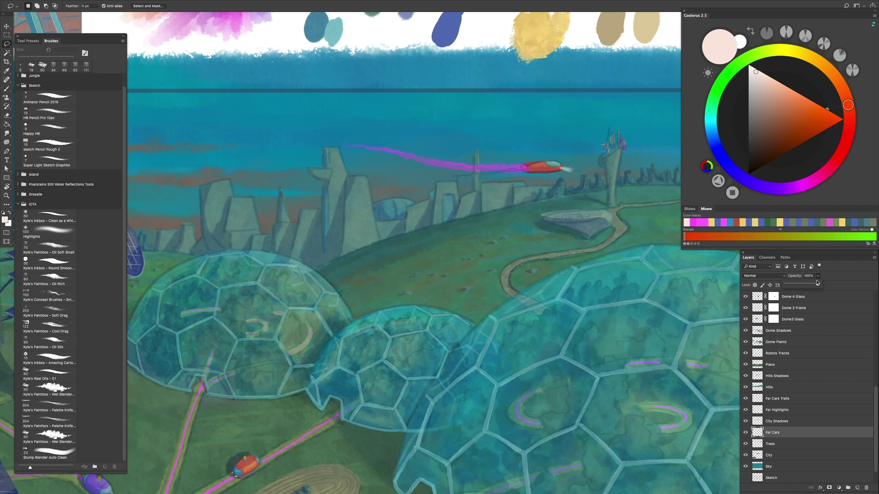
drag(811, 287, 810, 286)
scroll(499, 362, down, 5)
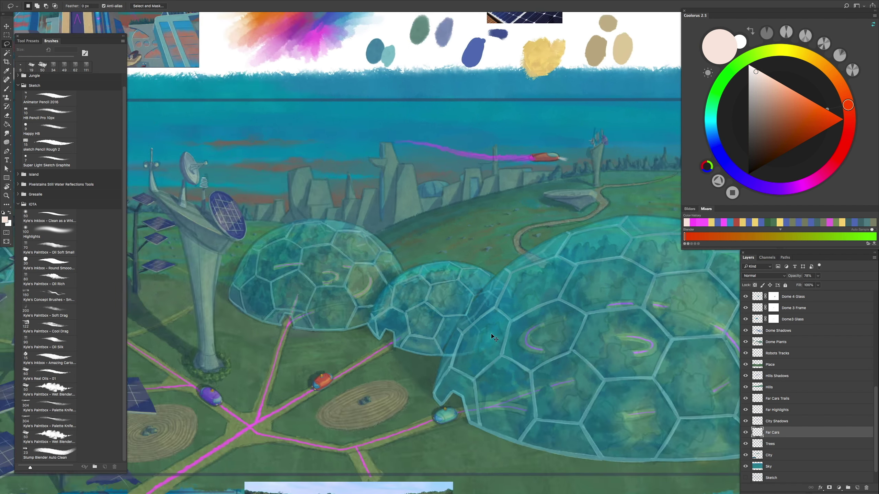
scroll(498, 362, down, 2)
scroll(498, 362, up, 4)
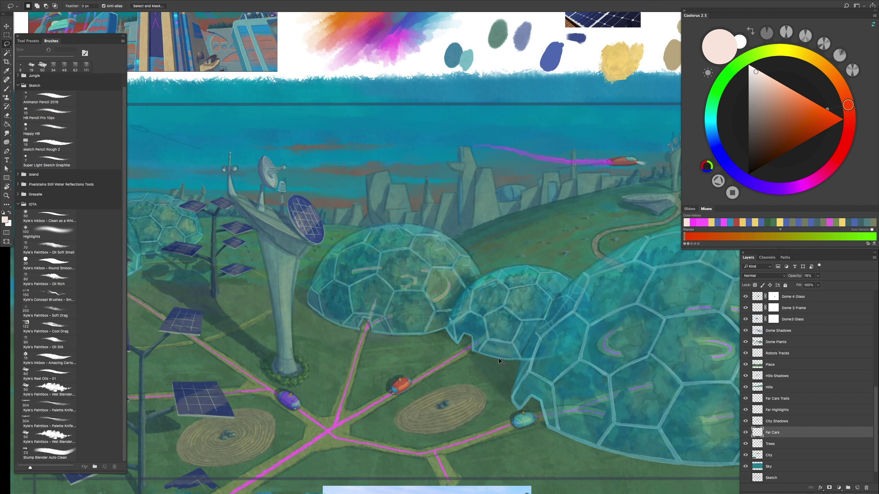
scroll(500, 361, down, 2)
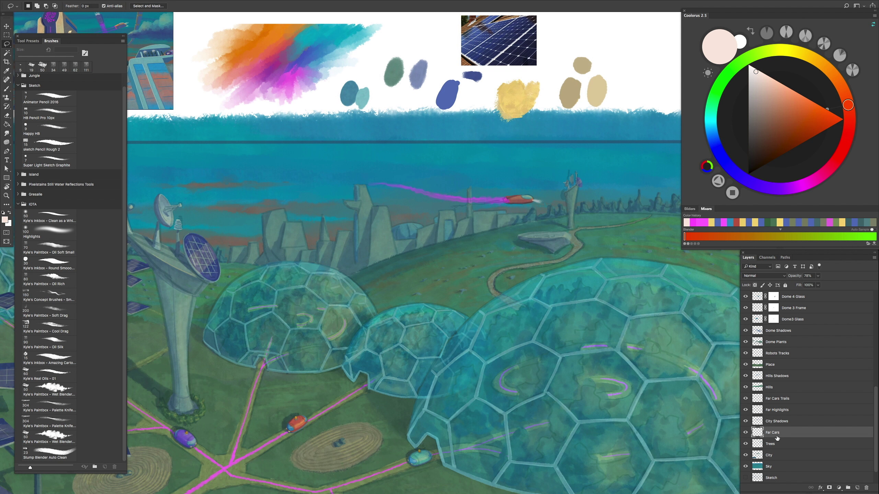
scroll(536, 222, up, 6)
scroll(876, 326, up, 5)
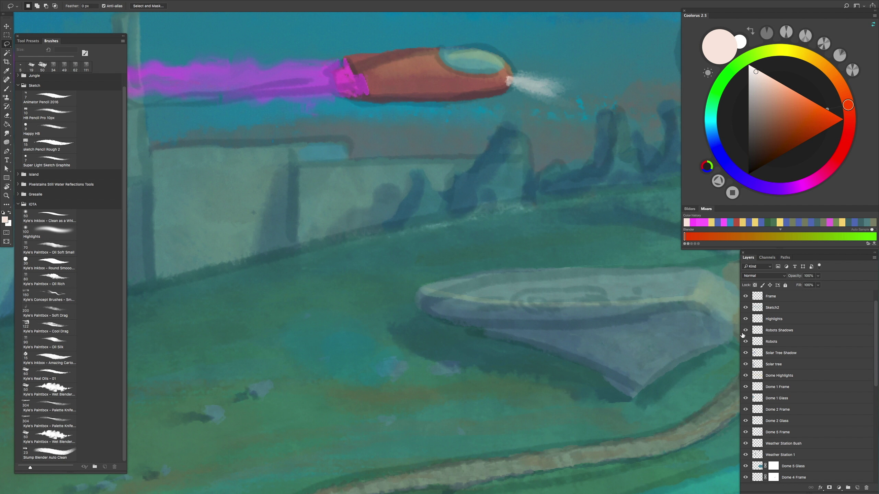
ctrl+click(454, 266)
Step: Pick a dark teal, rotate the canvas, and sample a lighter teal with a 6 px brush
key(b)
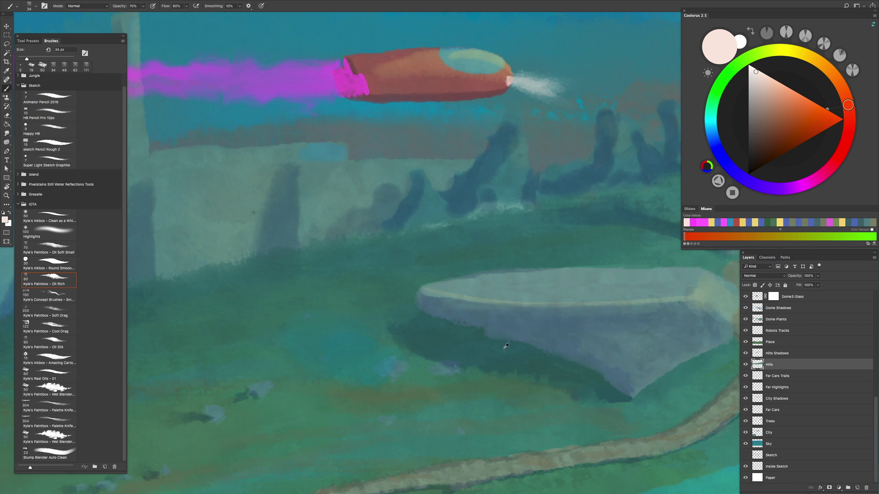
alt+click(507, 302)
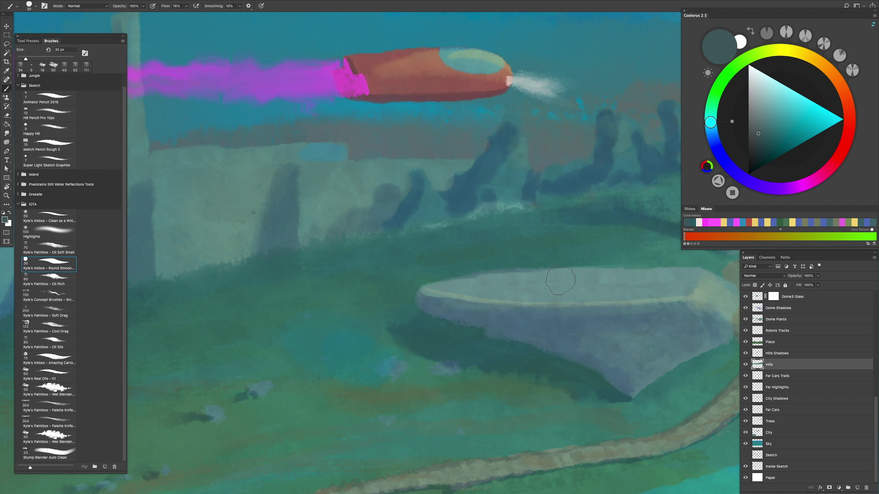
key(r)
mouse_move(529, 292)
mouse_down()
mouse_move(560, 239)
mouse_move(554, 225)
mouse_up()
key(b)
alt+click(567, 195)
mouse_move(567, 195)
mouse_down()
mouse_move(502, 240)
mouse_move(536, 194)
mouse_move(508, 269)
mouse_up()
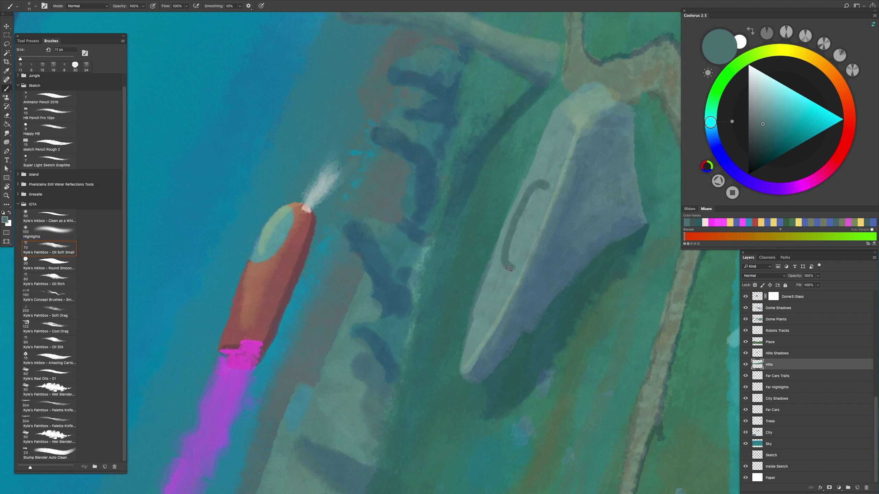
key(r)
drag(531, 214, 461, 326)
key(b)
Step: Sample a lighter teal and set the brush to 21 px at 30% opacity, zooming out
key(h)
drag(533, 346, 450, 335)
alt+click(451, 335)
key(bracketright)
key(3)
key(h)
drag(507, 340, 465, 370)
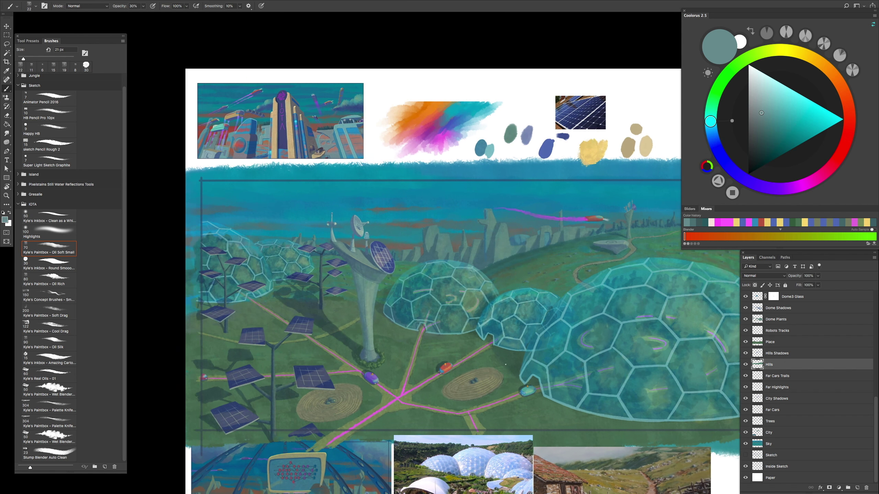
scroll(464, 368, up, 8)
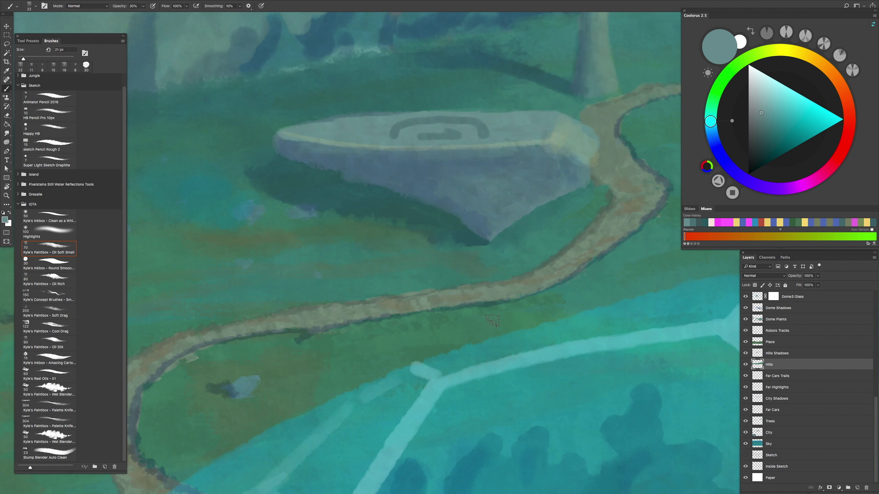
Step: Switch to the rich oil brush preset and sample a green from the grass
key(w)
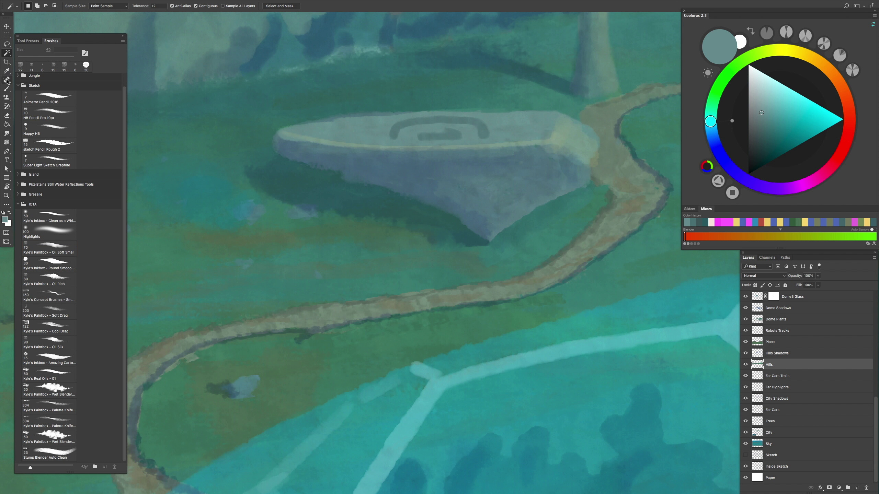
click(7, 91)
click(62, 285)
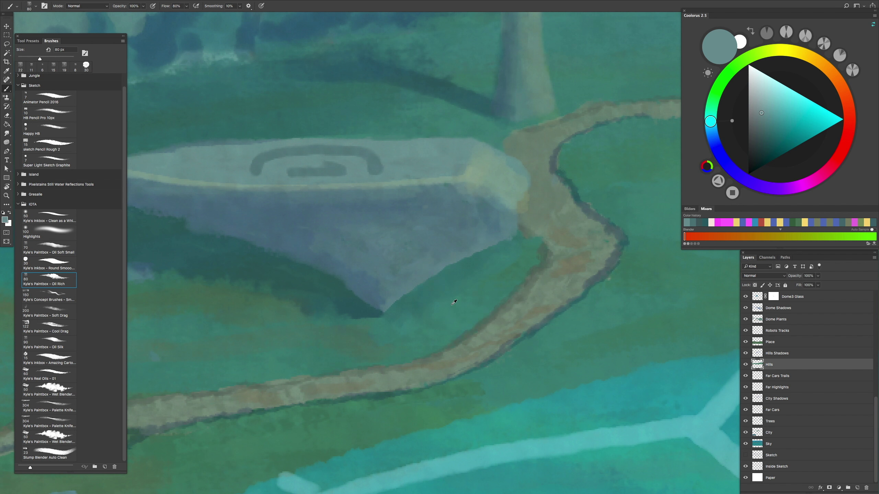
alt+click(460, 291)
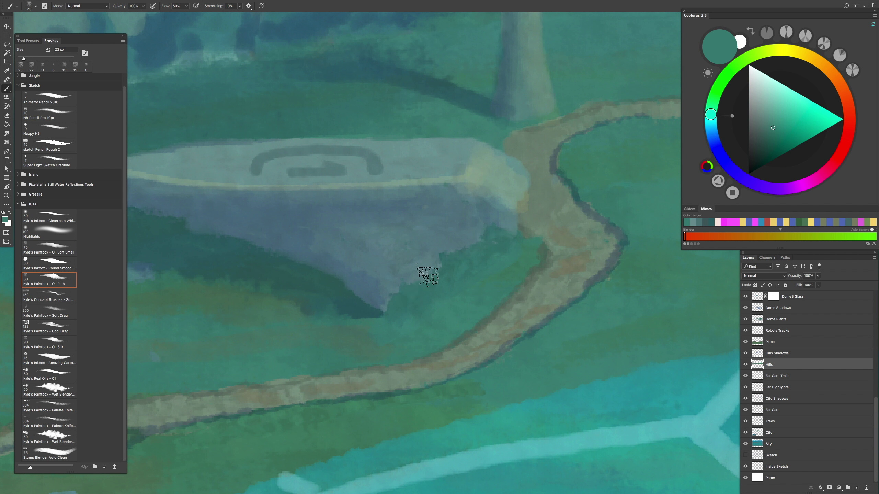
Step: On the Hills Shadows layer, shade the stone platform's underside and the shadow beneath it
click(777, 353)
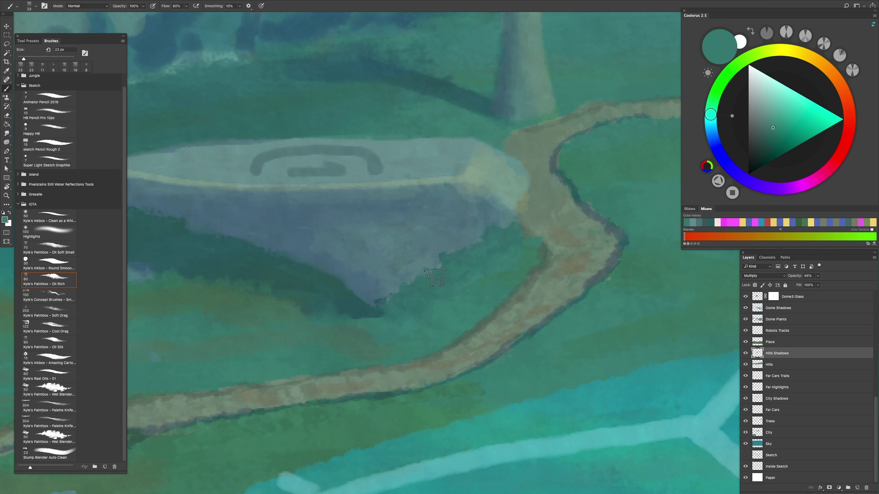
scroll(380, 242, down, 5)
scroll(432, 255, up, 5)
mouse_move(409, 272)
mouse_down()
mouse_move(380, 305)
mouse_move(471, 231)
mouse_move(468, 262)
mouse_move(360, 309)
mouse_move(478, 262)
mouse_up()
scroll(456, 286, down, 10)
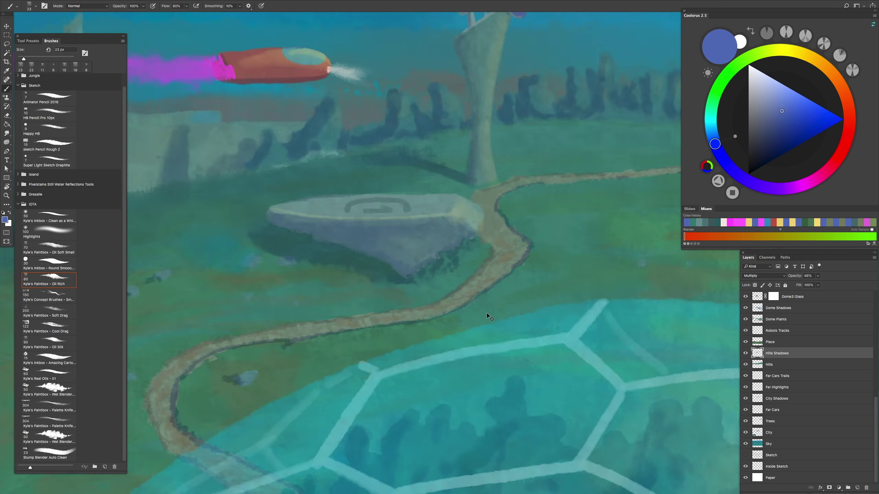
scroll(511, 322, up, 10)
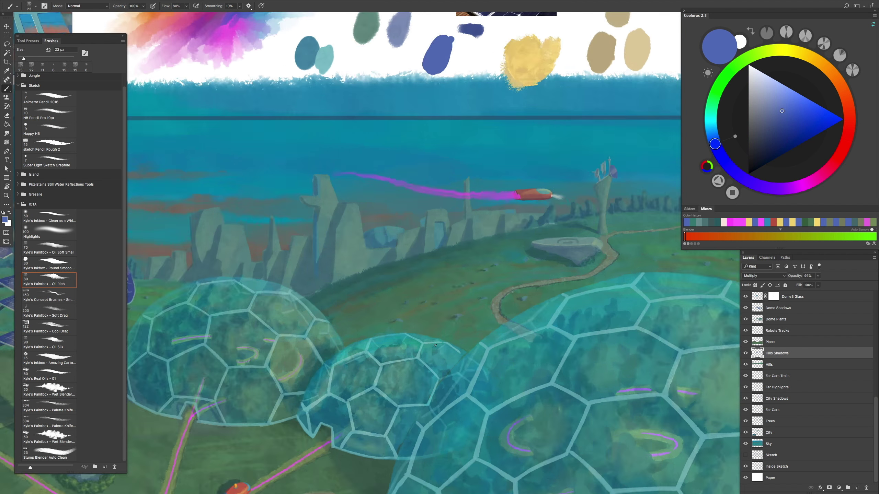
scroll(409, 300, up, 3)
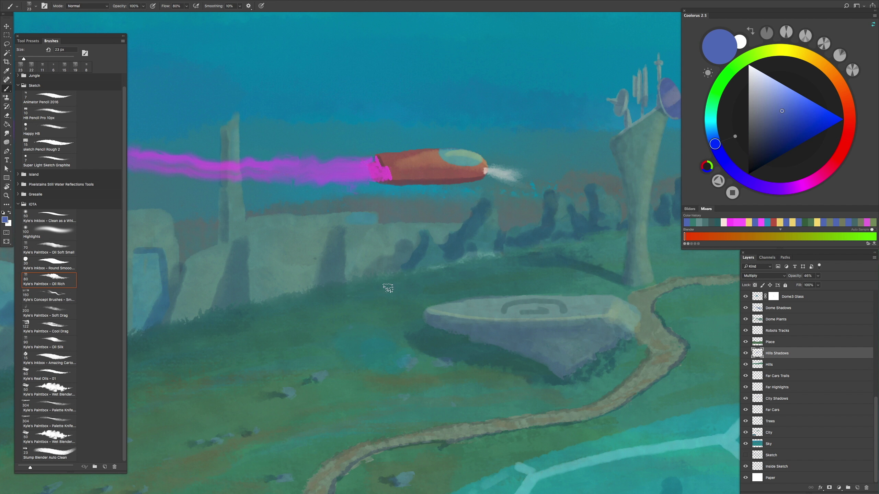
scroll(397, 314, down, 10)
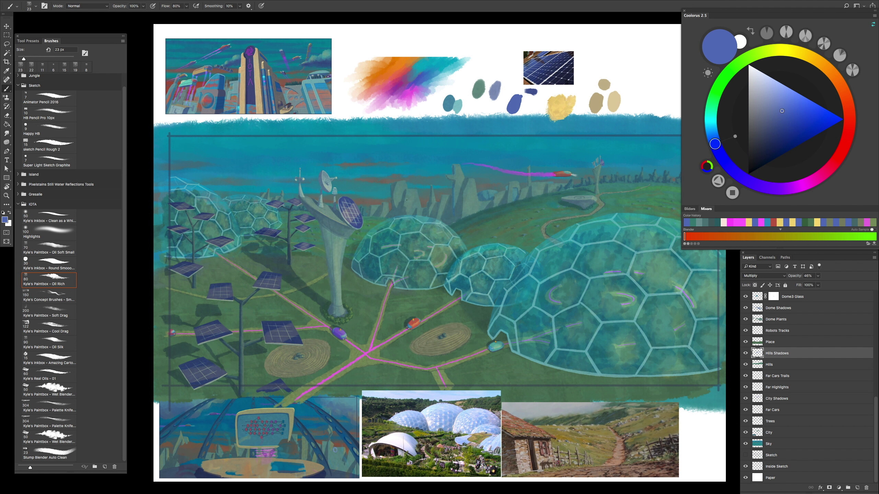
Step: In full-screen view, mirror the painting horizontally to check composition, then flip it back
scroll(403, 304, up, 2)
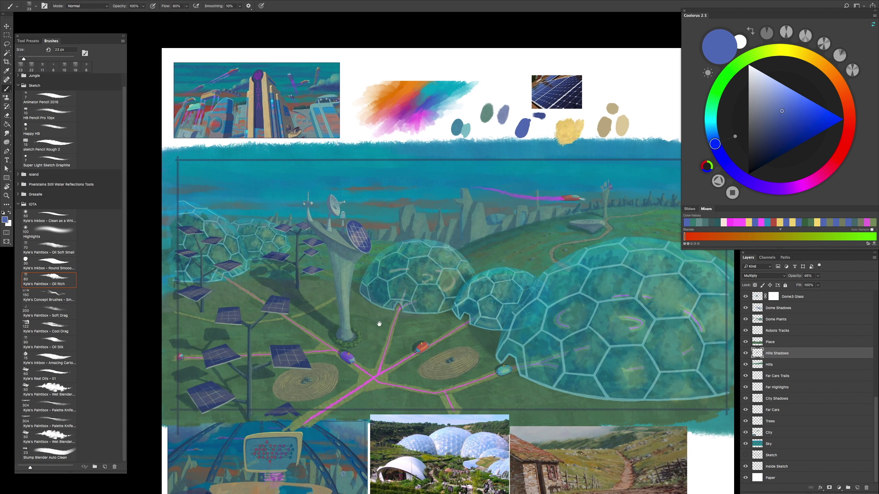
key(f)
key(ctrl+shift+h)
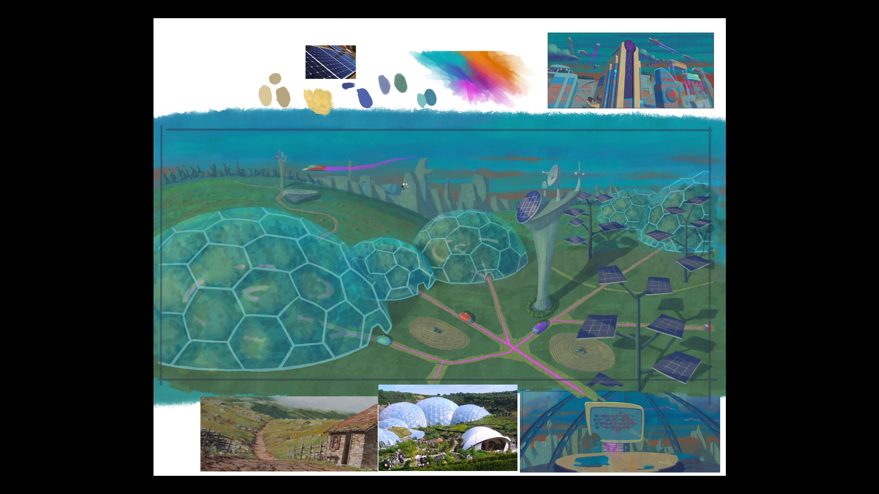
key(ctrl+shift+h)
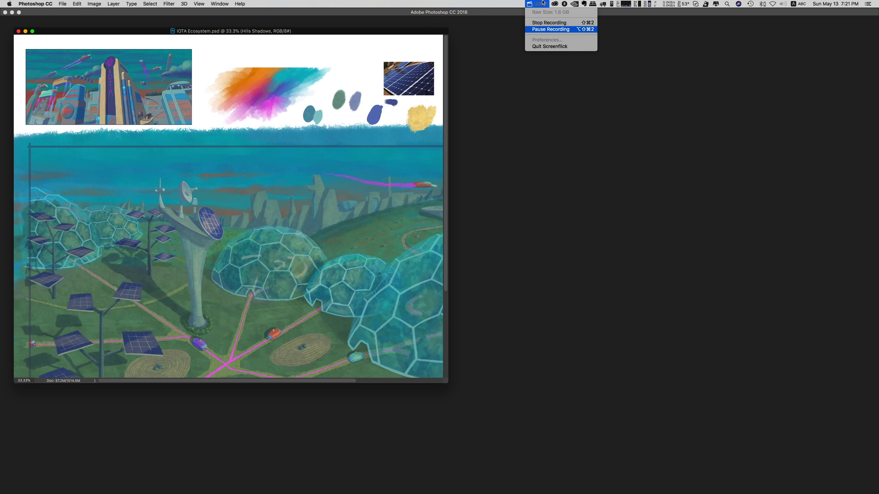
Step: Bring the city reference into view, sample a colour from it, and select the Far Cars layer
scroll(776, 305, up, 5)
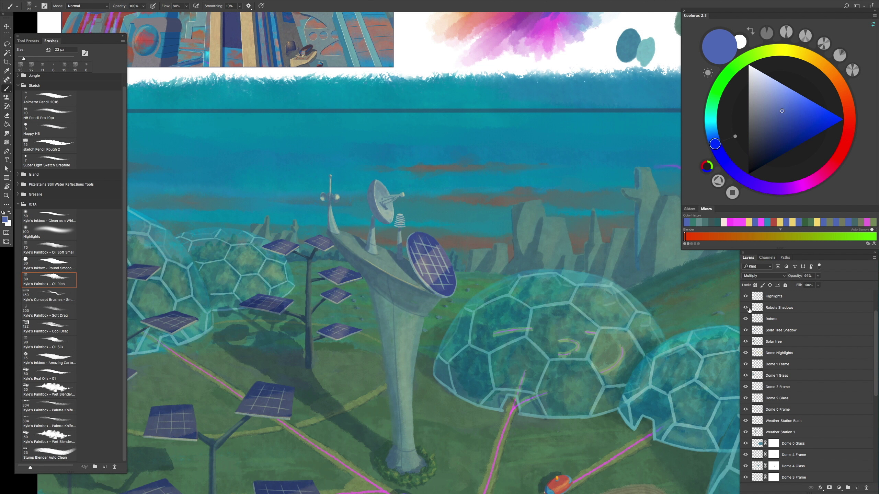
scroll(875, 313, up, 2)
scroll(469, 288, up, 3)
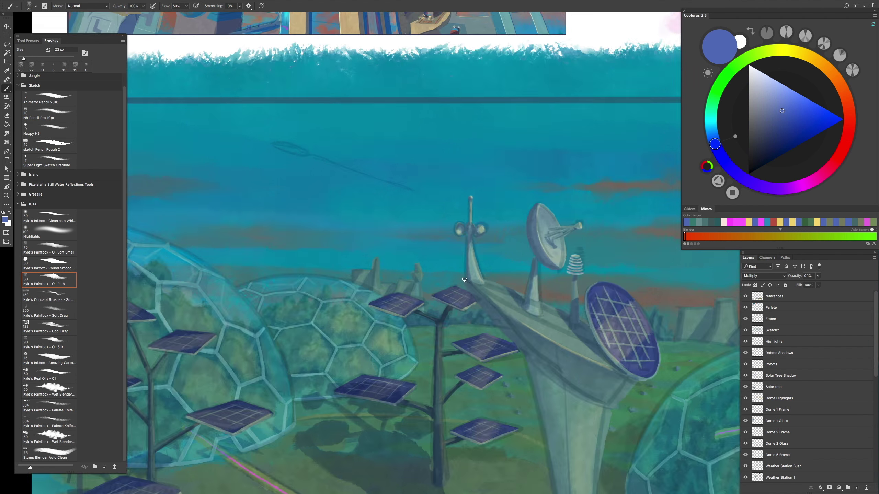
click(469, 288)
scroll(470, 288, down, 2)
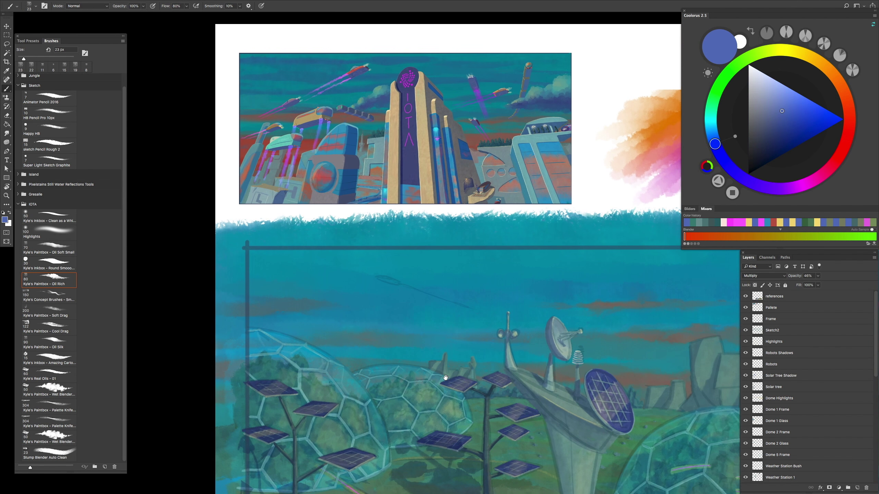
mouse_move(449, 353)
mouse_down()
mouse_move(458, 327)
mouse_move(413, 246)
mouse_up()
scroll(412, 246, up, 3)
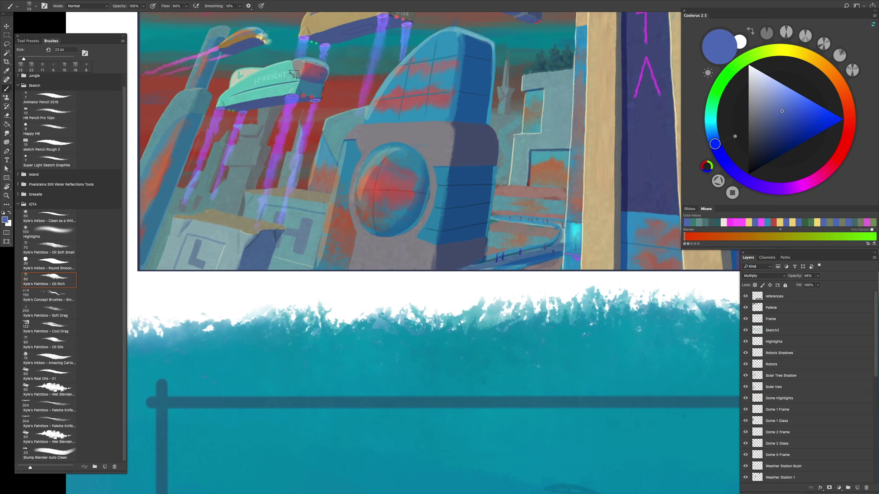
scroll(471, 416, down, 2)
alt+click(471, 416)
ctrl+click(456, 358)
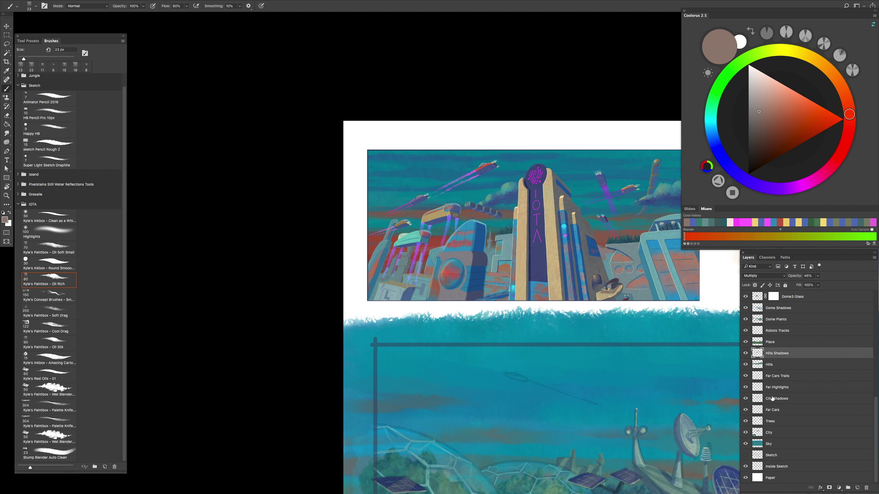
Step: Sample tan, teal and purple from the reference's flying cars, undoing a stray tan stroke
alt+click(422, 210)
scroll(439, 253, up, 2)
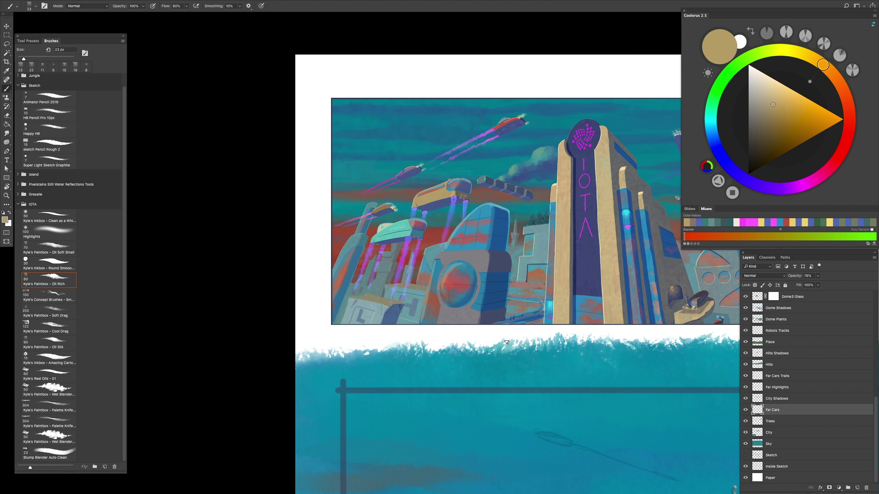
key(ctrl+z)
alt+click(402, 236)
drag(541, 438, 556, 438)
alt+click(385, 210)
scroll(422, 212, up, 3)
alt+click(399, 172)
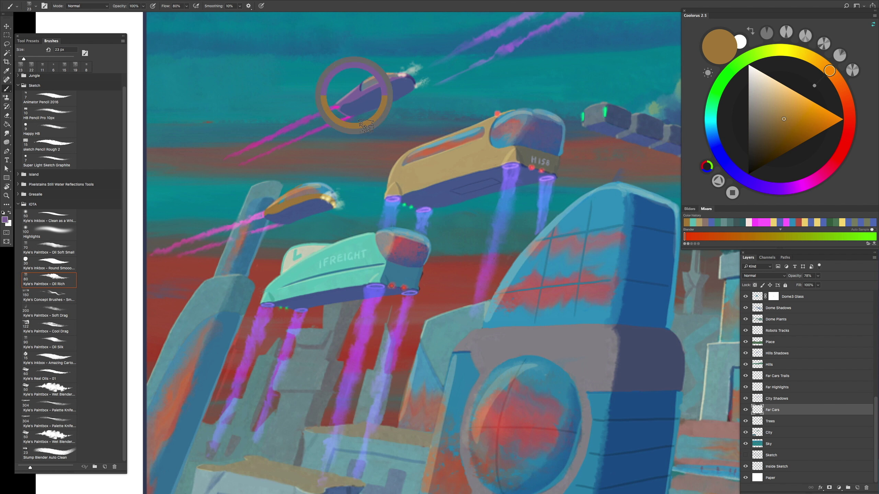
drag(366, 126, 516, 367)
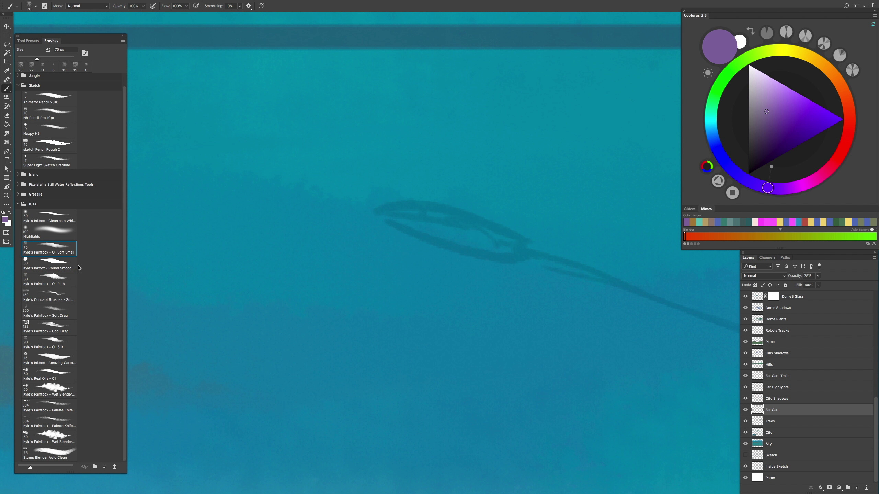
Step: With a 23 px brush, paint dark blue shading streaks along the purple ship
drag(443, 231, 381, 218)
scroll(426, 225, up, 2)
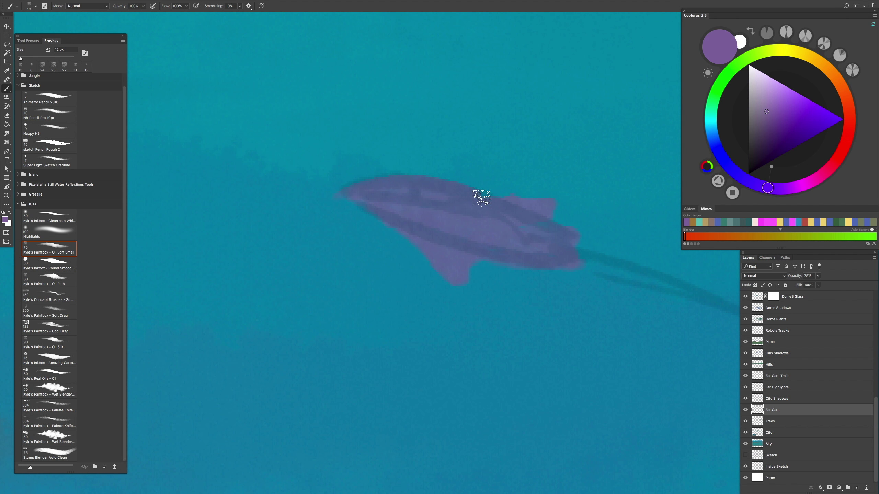
scroll(515, 275, down, 5)
scroll(519, 276, down, 3)
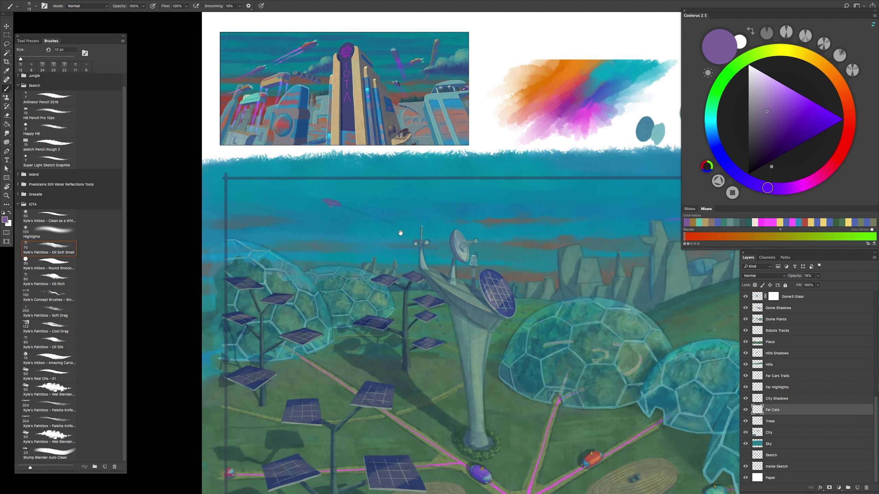
scroll(416, 244, up, 8)
scroll(483, 274, up, 1)
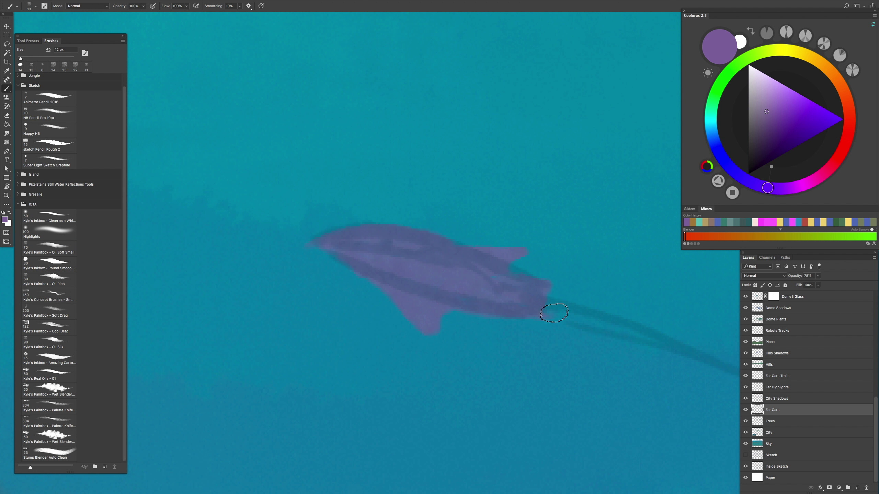
scroll(377, 291, down, 4)
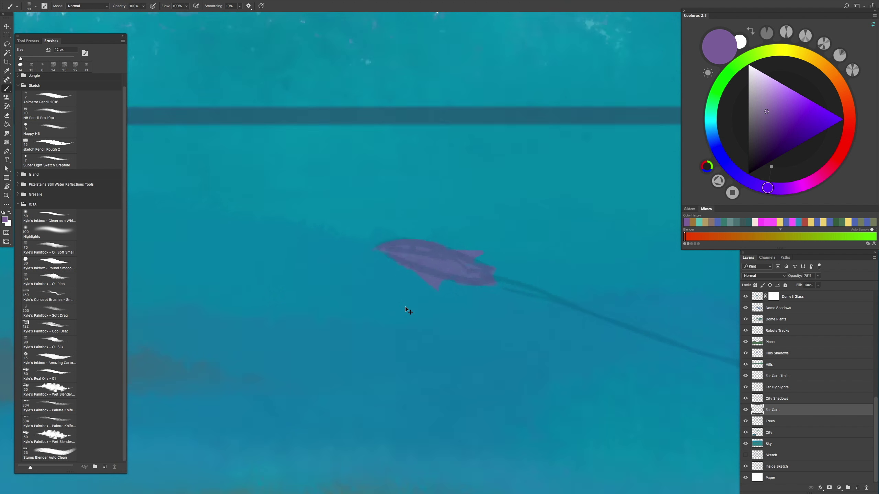
scroll(406, 308, up, 4)
scroll(434, 296, down, 3)
scroll(416, 277, up, 2)
scroll(343, 202, down, 4)
scroll(377, 246, up, 5)
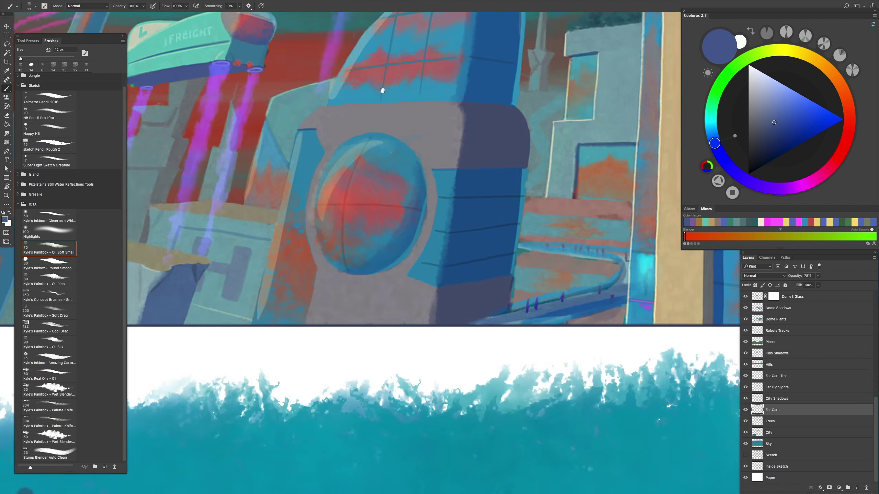
mouse_move(495, 242)
mouse_down()
mouse_move(504, 236)
mouse_move(343, 225)
mouse_move(422, 274)
mouse_up()
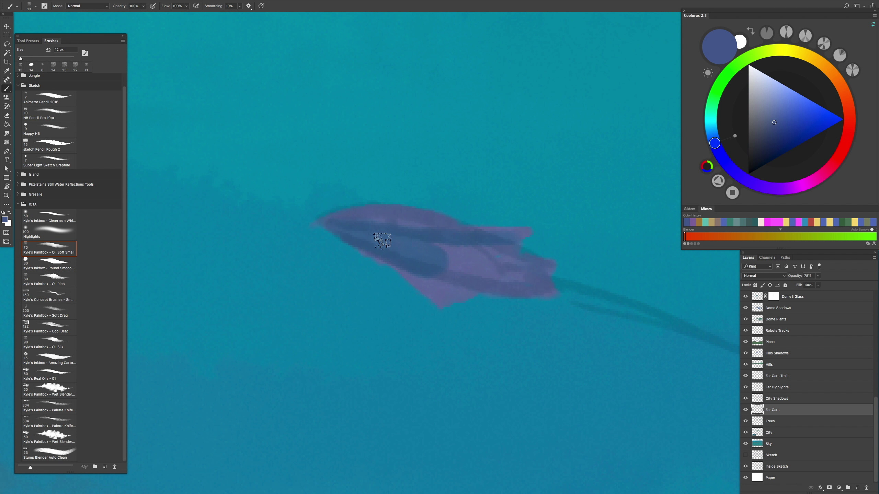
mouse_move(382, 240)
mouse_down()
mouse_move(450, 263)
mouse_move(453, 289)
mouse_up()
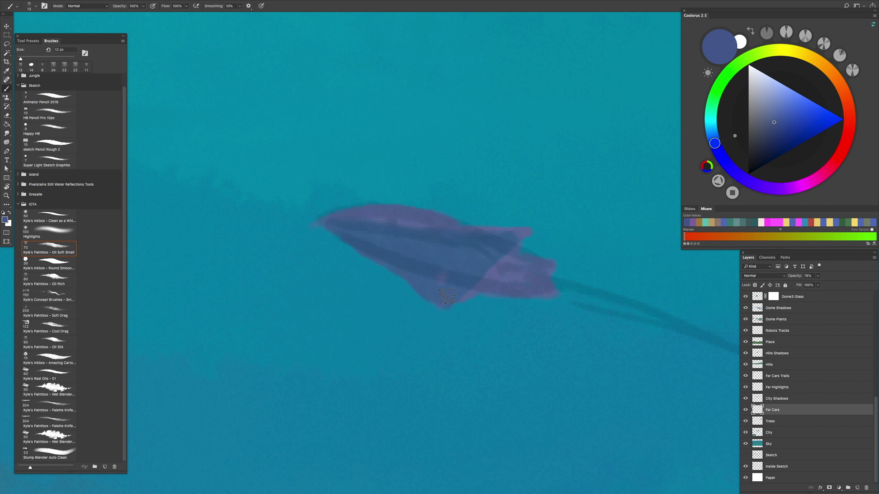
Step: Paint a light highlight along the ship's top edge with a 7 px brush
scroll(530, 290, down, 3)
scroll(491, 277, up, 2)
scroll(459, 341, down, 3)
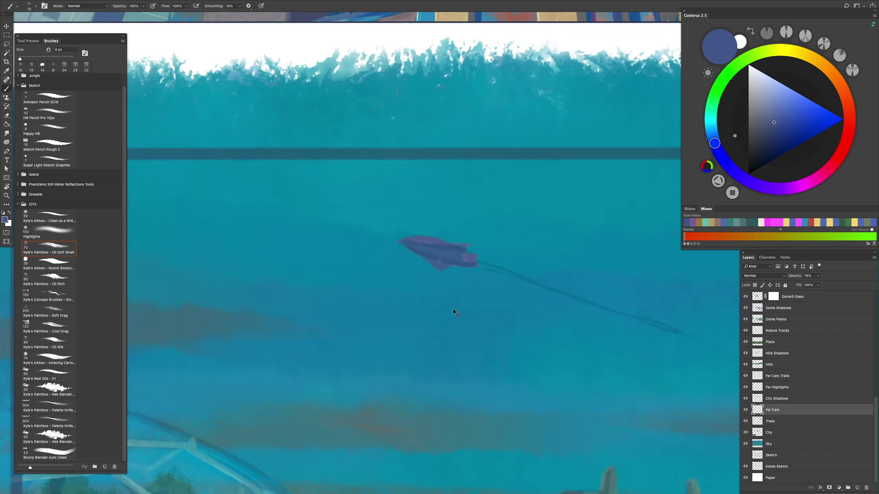
scroll(445, 263, up, 3)
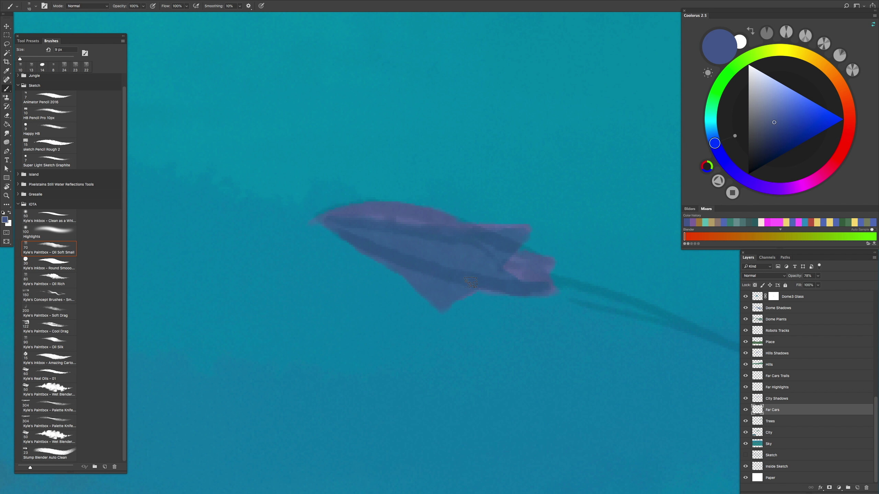
scroll(470, 282, down, 4)
scroll(400, 246, up, 4)
scroll(455, 338, down, 4)
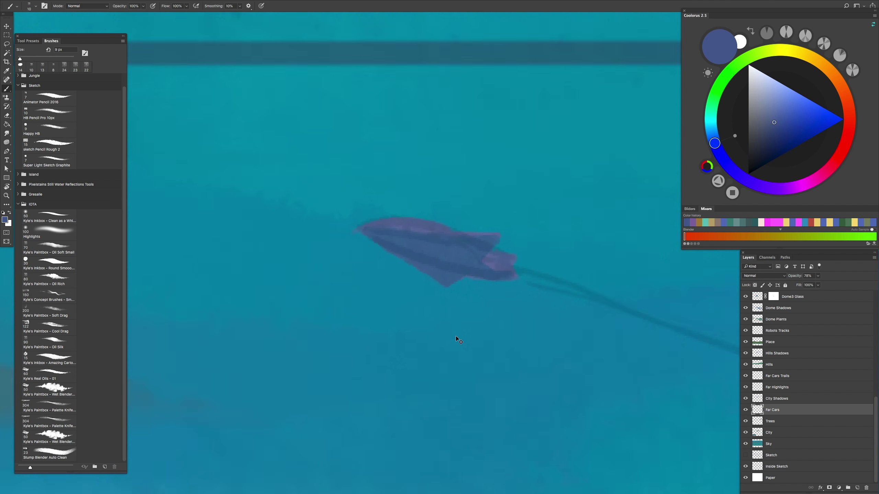
scroll(477, 308, up, 5)
scroll(276, 401, down, 4)
scroll(465, 288, up, 6)
key(bracketleft)
key(bracketleft)
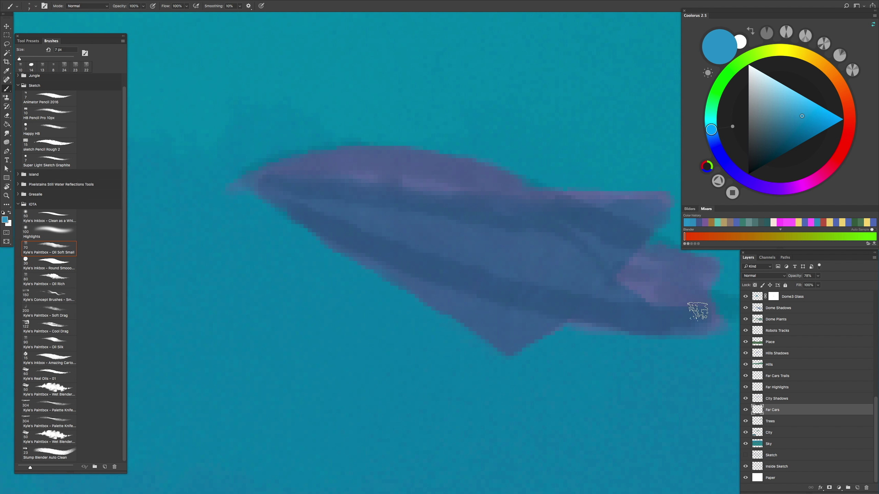
drag(308, 154, 426, 149)
scroll(365, 282, down, 4)
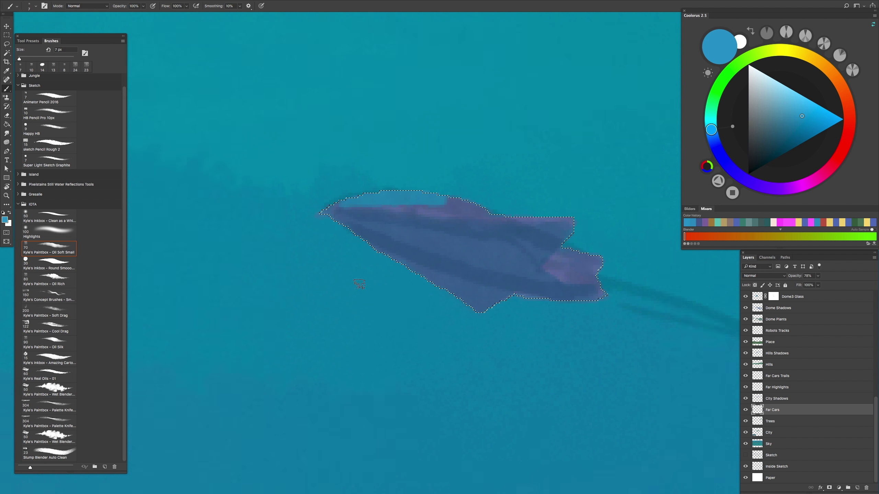
scroll(443, 248, up, 5)
Step: Sample the ship's greyish purple and zoom in around the distant ship
key(m)
key(b)
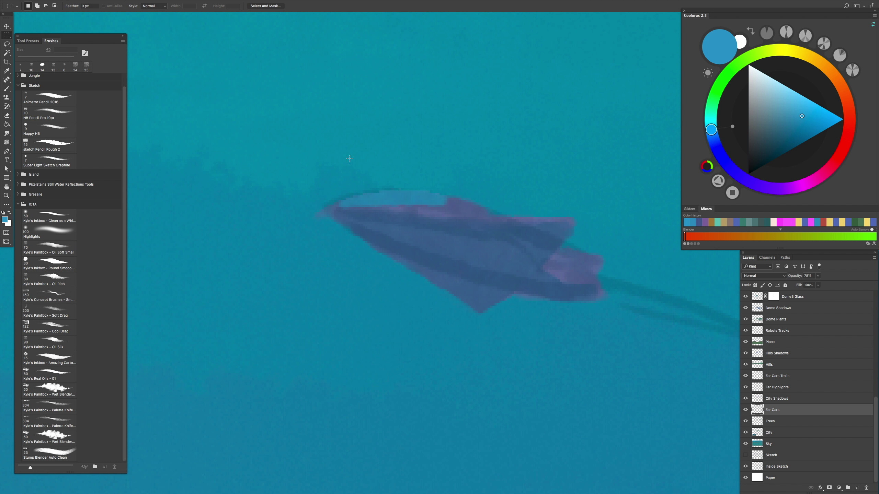
scroll(350, 285, down, 4)
scroll(323, 261, up, 4)
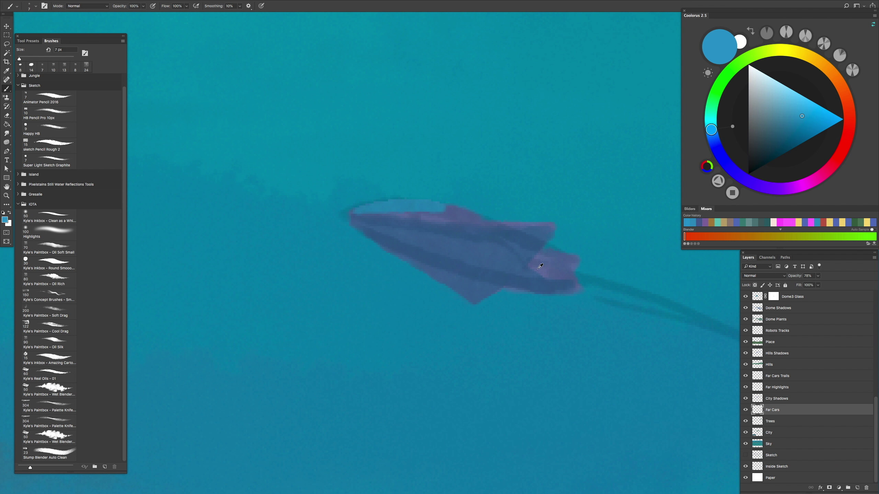
alt+click(540, 266)
scroll(868, 314, up, 5)
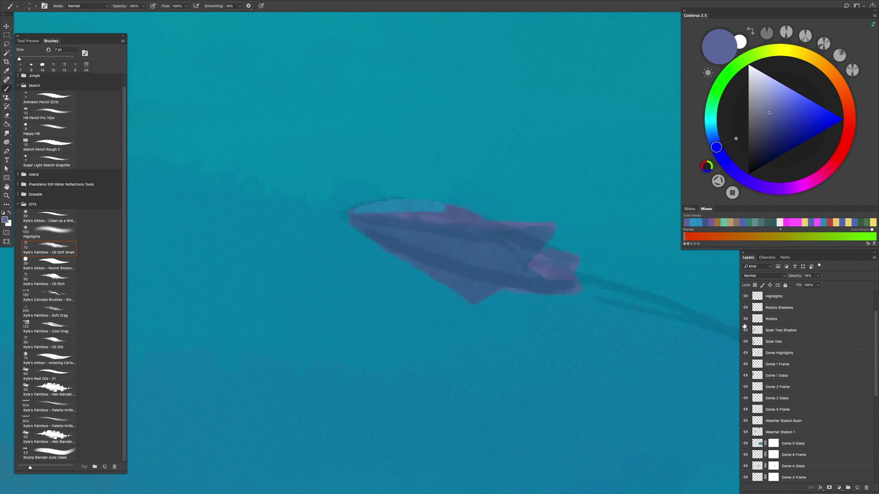
key(ctrl+minus)
key(ctrl+minus)
key(ctrl+plus)
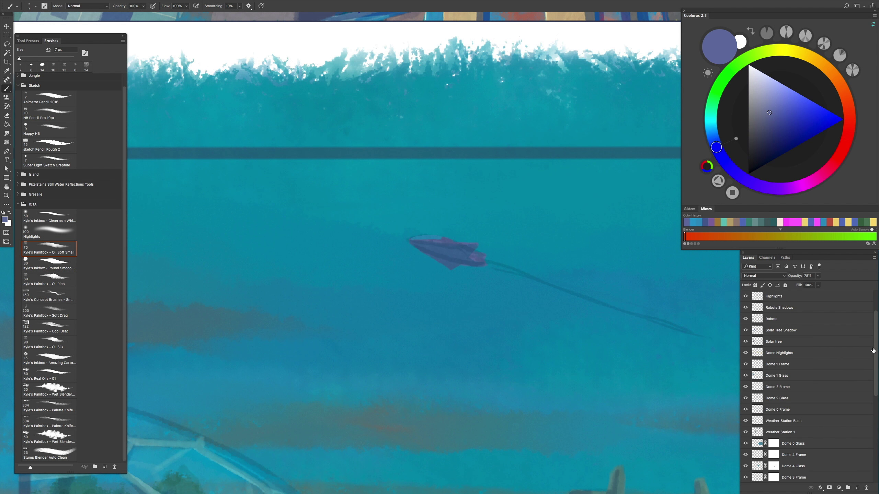
scroll(783, 323, down, 5)
Step: Load the ship's shape as a selection from City Shadows, set a 9 px brush, and select Far Highlights
click(777, 398)
key(ctrl+plus)
key(ctrl+plus)
key(ctrl+plus)
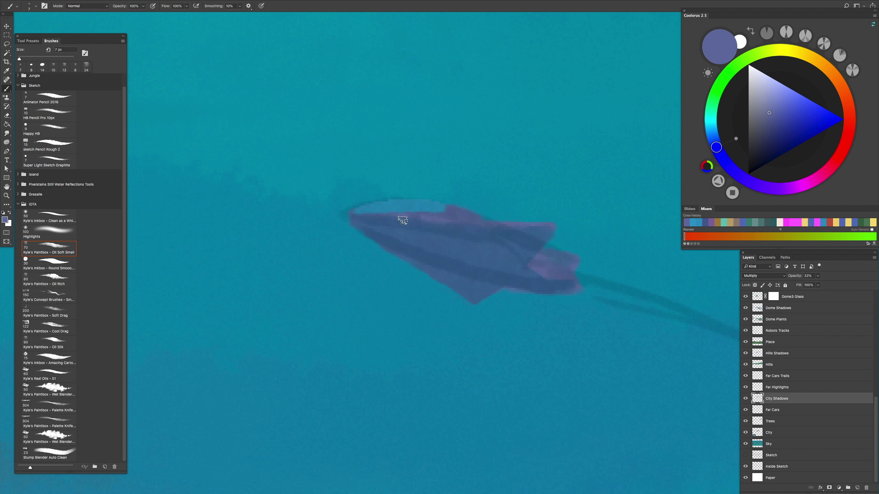
key(ctrl+minus)
key(ctrl+minus)
key(ctrl+minus)
key(ctrl+minus)
key(ctrl+plus)
key(ctrl+plus)
key(ctrl+plus)
key(ctrl+plus)
key(ctrl+plus)
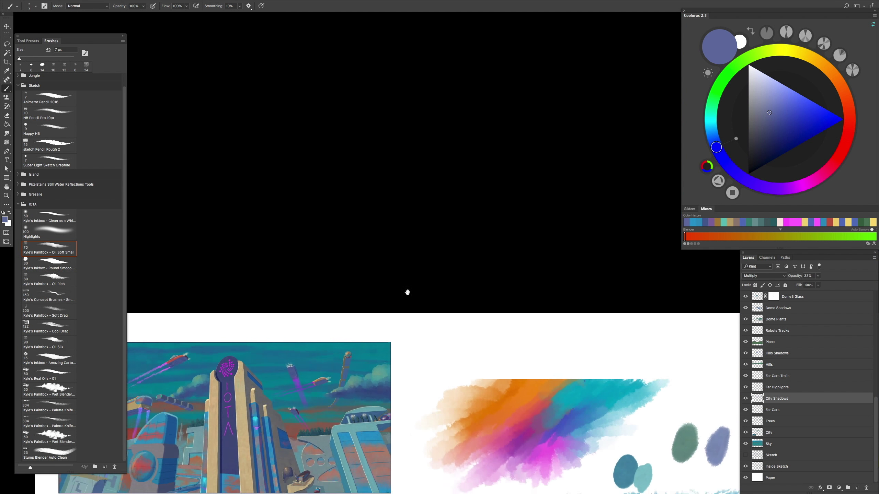
key(bracketright)
key(bracketright)
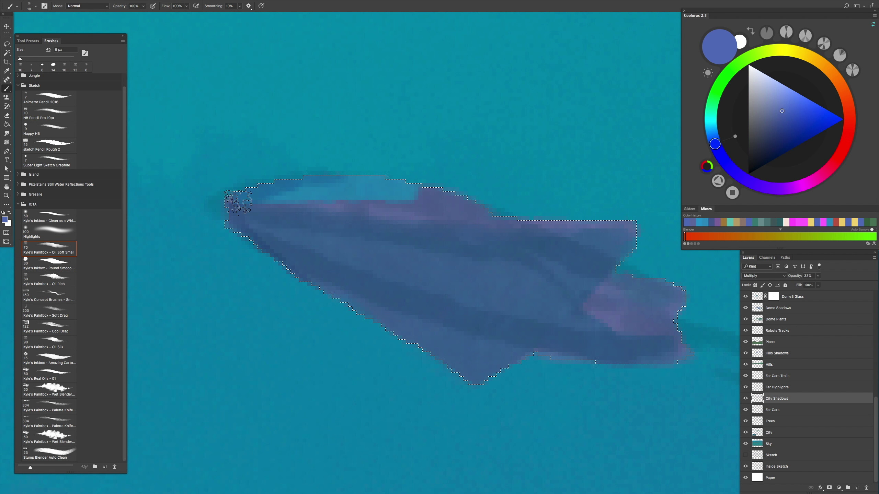
key(ctrl+minus)
key(ctrl+minus)
key(ctrl+plus)
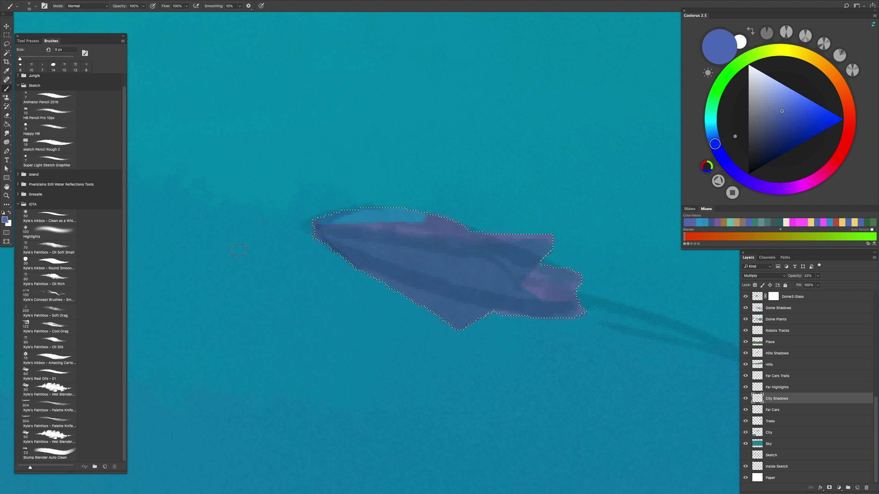
key(ctrl+minus)
key(ctrl+plus)
key(ctrl+minus)
key(ctrl+minus)
key(ctrl+minus)
key(alt+bracketright)
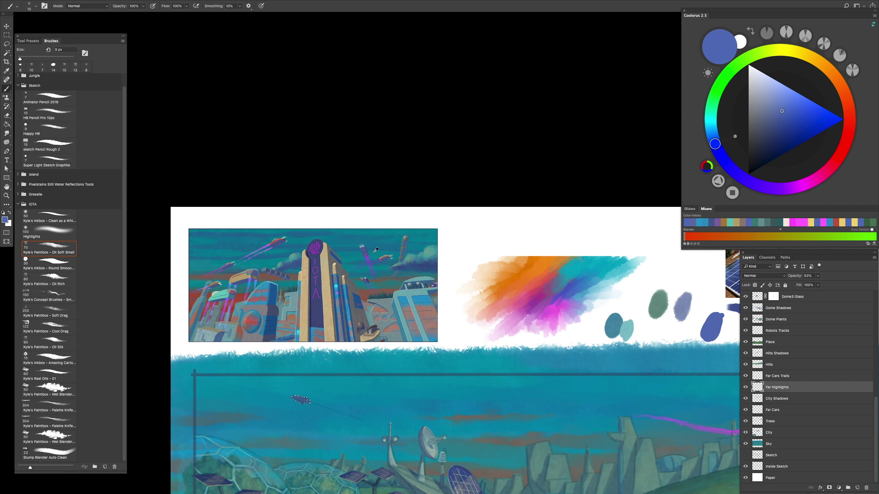
Step: Sample the yellow-tan from the paint blob and set the brush to 10 px at 60% opacity
drag(415, 246, 150, 215)
alt+click(514, 285)
key(ctrl+plus)
key(ctrl+plus)
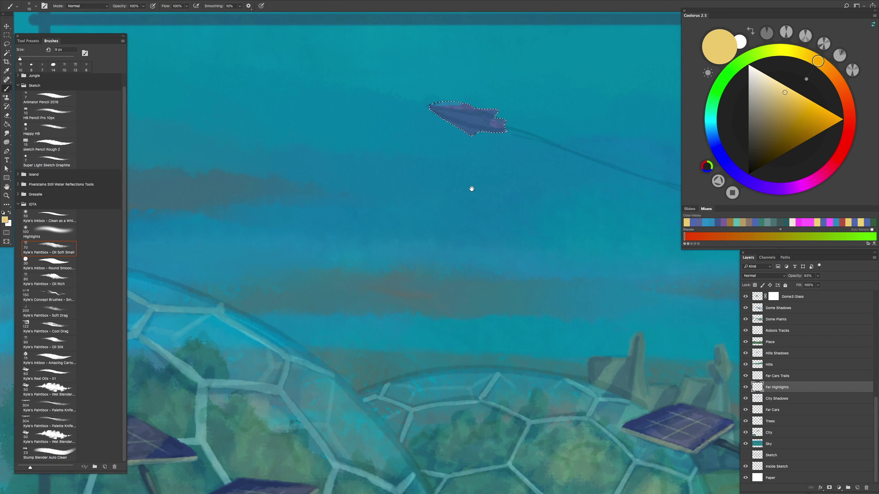
key(ctrl+plus)
key(ctrl+plus)
key(5)
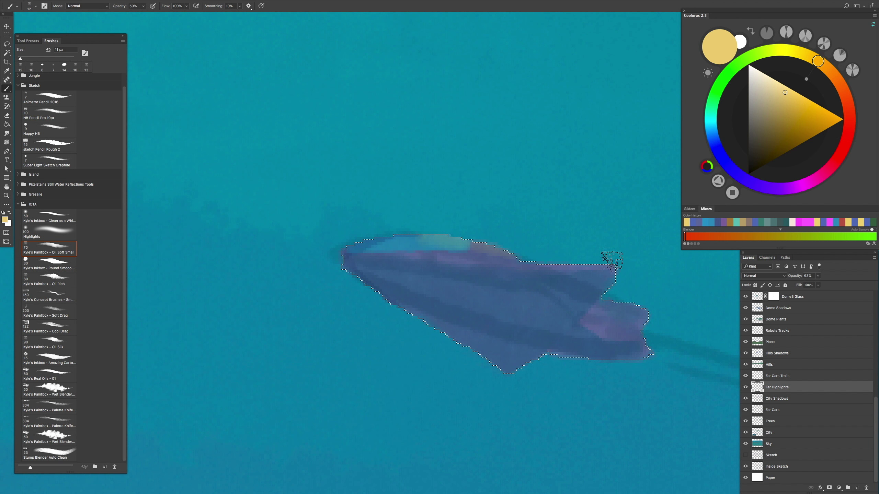
key(ctrl+minus)
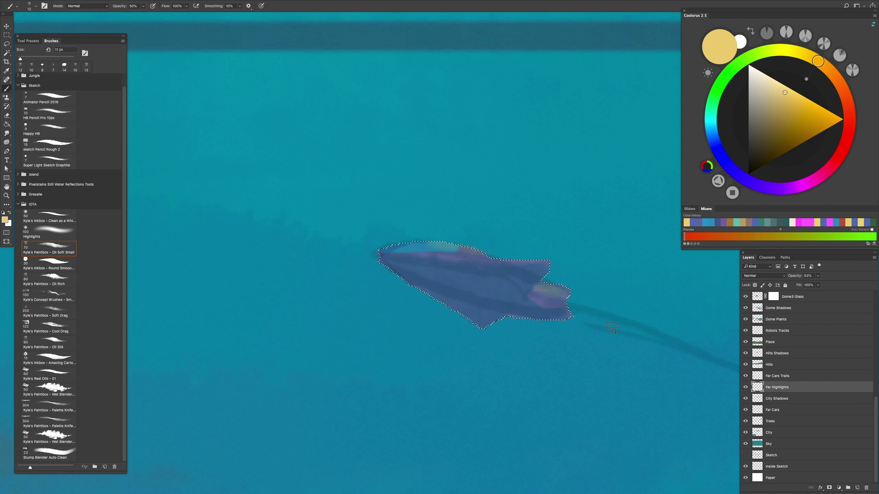
key(ctrl+plus)
key(ctrl+plus)
key(6)
key(bracketleft)
Step: Paint yellow highlights along the ship's upper edge, adding thin 3 px lines on the upper right
mouse_move(440, 236)
mouse_down()
mouse_move(526, 252)
mouse_move(531, 275)
mouse_up()
key(bracketleft)
key(bracketleft)
key(bracketleft)
key(bracketleft)
key(bracketleft)
key(bracketleft)
key(bracketleft)
drag(584, 272, 702, 277)
drag(641, 274, 680, 283)
key(ctrl+minus)
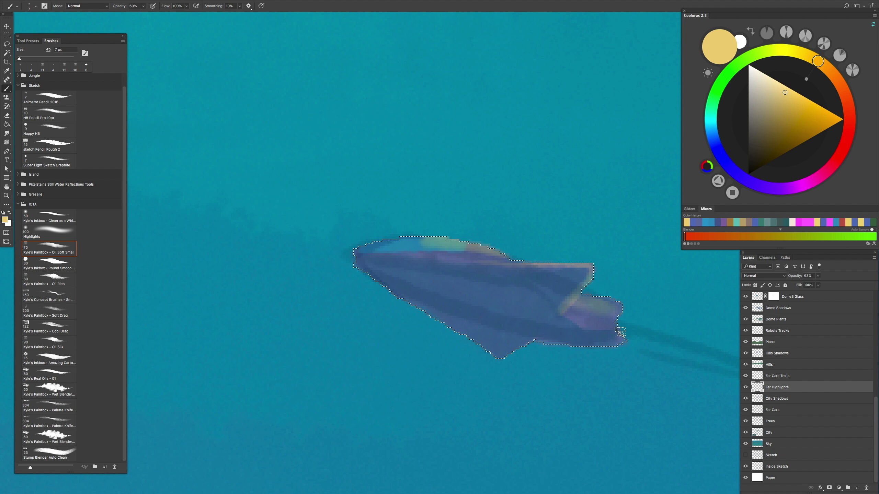
key(h)
drag(607, 311, 491, 362)
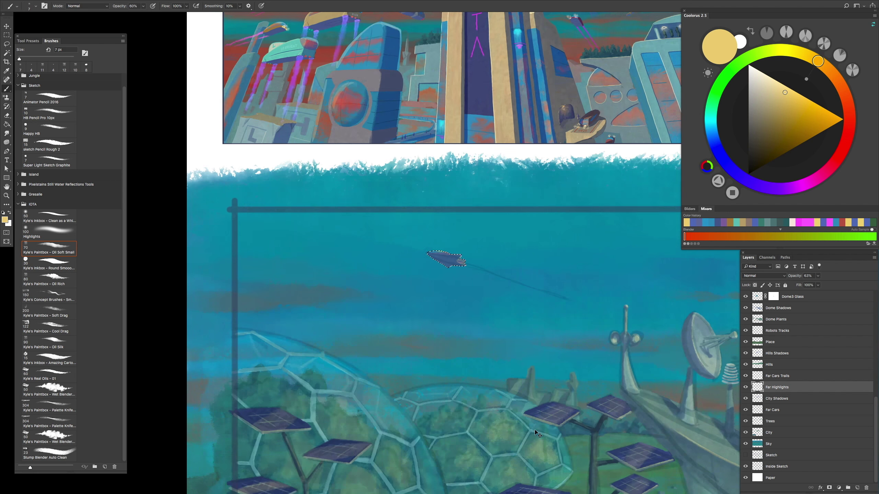
scroll(450, 256, up, 2)
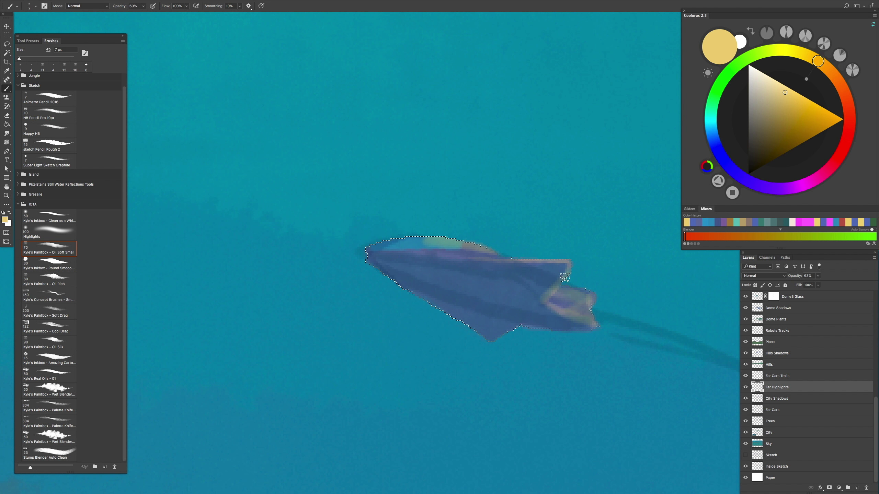
scroll(440, 241, down, 5)
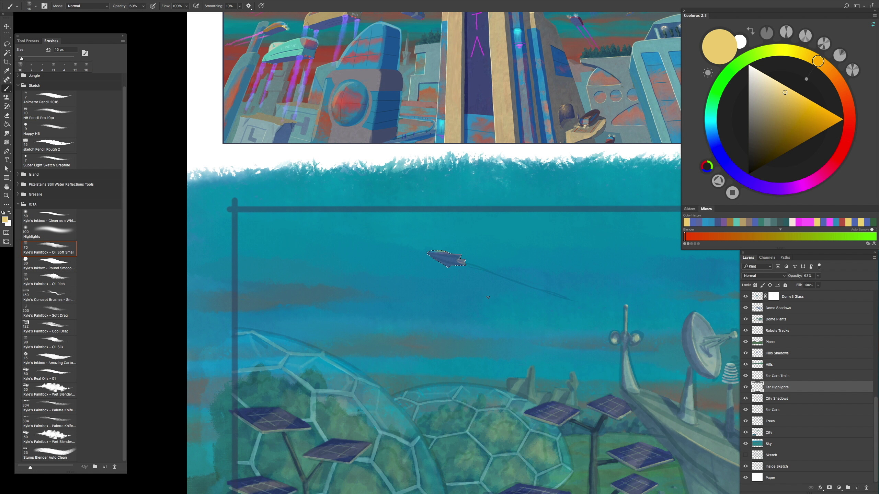
scroll(447, 258, up, 2)
Step: Zoom in on the distant flying ship and rotate the canvas view to frame it
key(m)
key(h)
drag(450, 263, 595, 330)
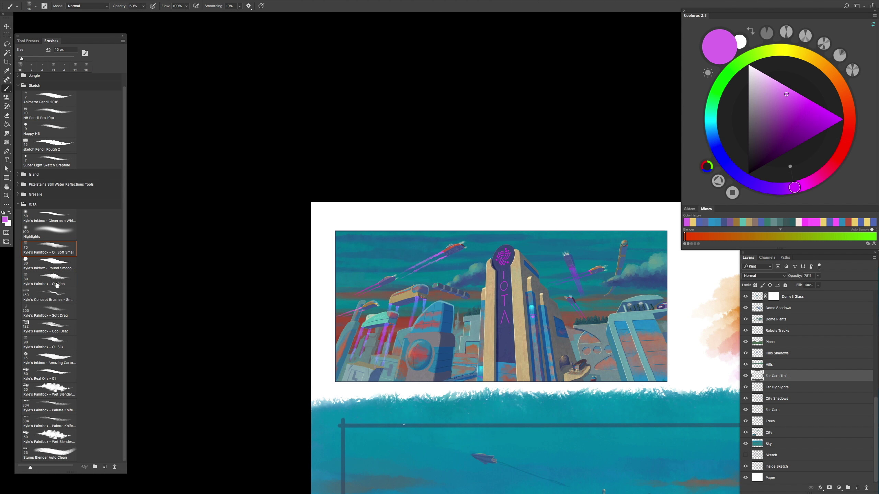
scroll(194, 242, up, 3)
key(Tab)
drag(519, 208, 467, 277)
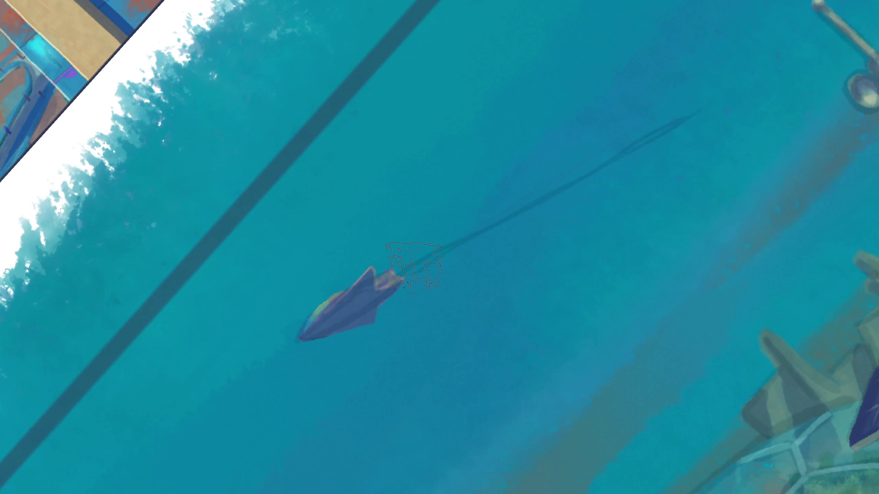
scroll(488, 236, down, 3)
scroll(485, 277, up, 3)
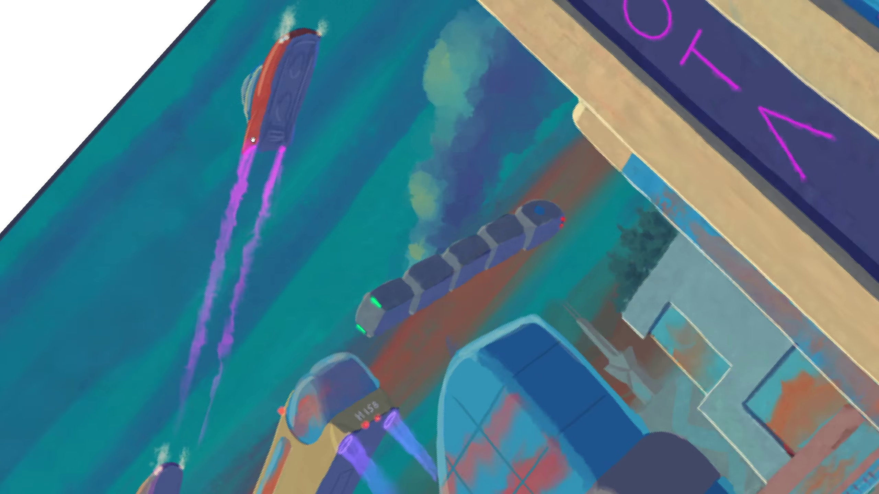
scroll(263, 146, up, 2)
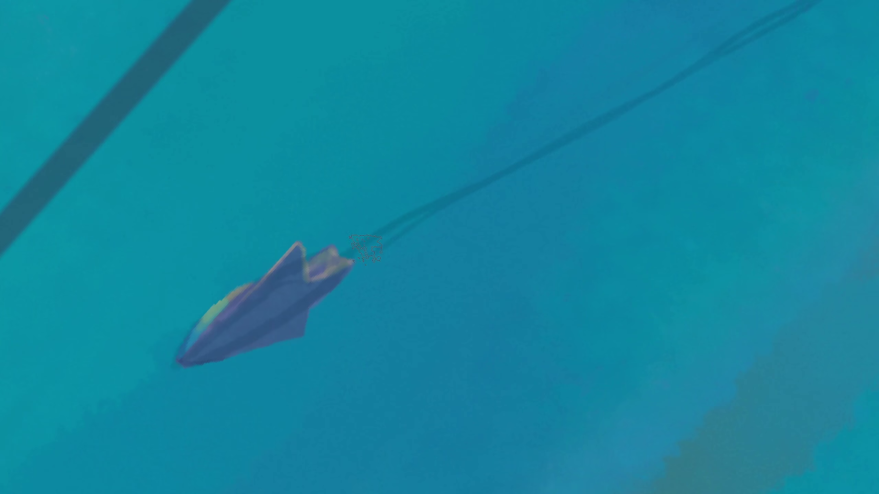
key(Tab)
scroll(132, 396, down, 5)
scroll(183, 130, up, 3)
Step: Undo stray edits and tilt the canvas about -55° toward the ship's tail
key(m)
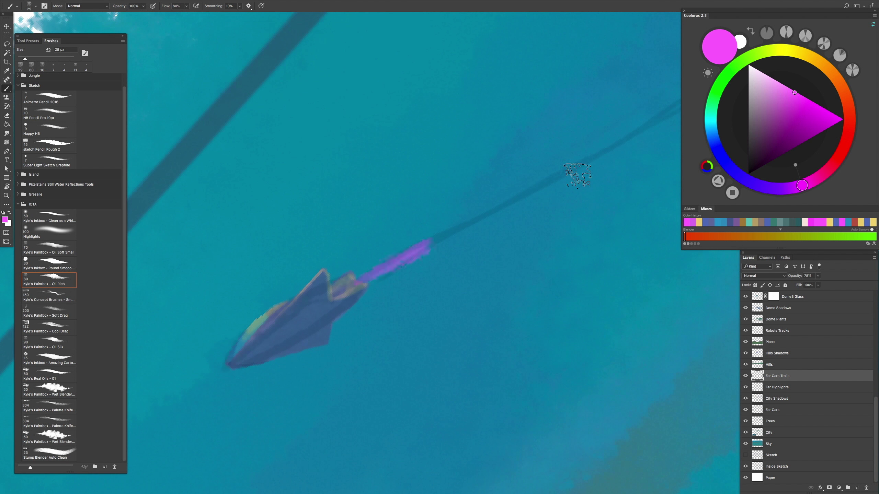
key(ctrl+z)
drag(596, 154, 608, 142)
drag(402, 267, 624, 143)
key(ctrl+z)
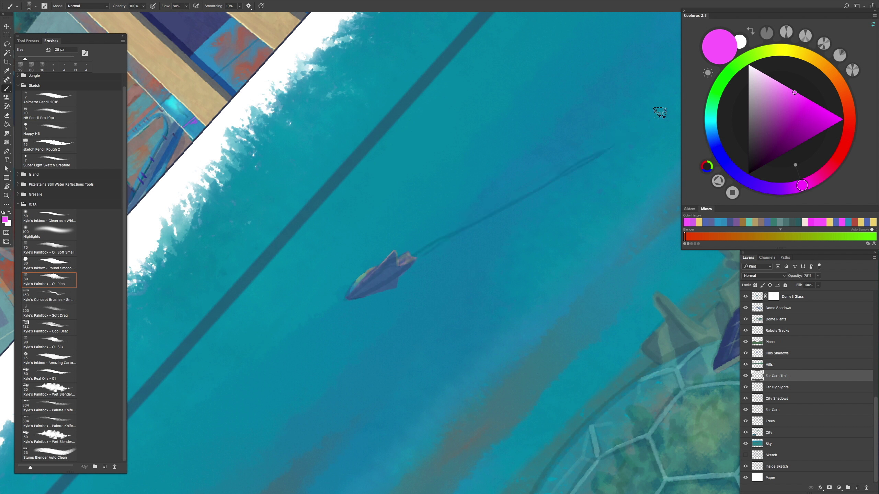
key(r)
mouse_move(519, 194)
mouse_down()
mouse_move(491, 304)
mouse_move(429, 262)
mouse_up()
key(ctrl+z)
key(Tab)
key(ctrl+z)
key(ctrl+z)
key(ctrl+z)
key(ctrl+shift+z)
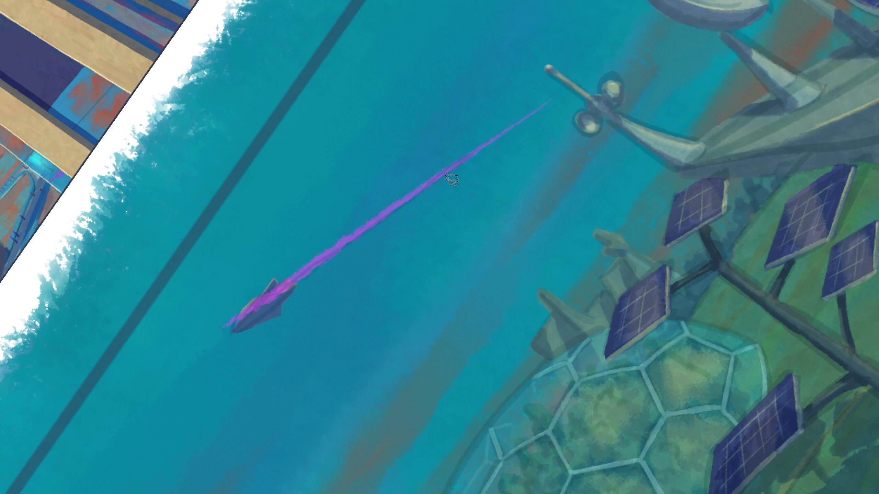
scroll(488, 230, down, 3)
scroll(488, 230, up, 5)
drag(487, 229, 495, 227)
Step: Paint out the purple trail where it overlaps the ship's body
mouse_move(270, 341)
mouse_down()
mouse_move(301, 299)
mouse_move(346, 283)
mouse_move(291, 273)
mouse_up()
key(ctrl+plus)
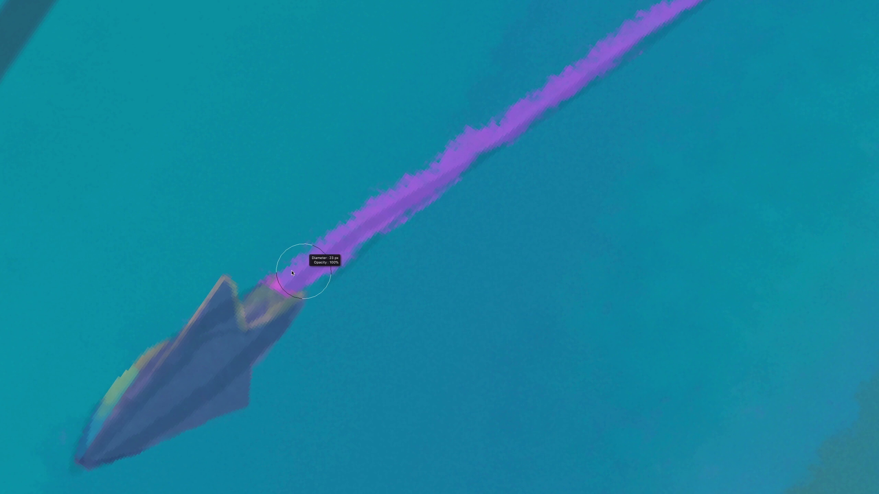
key(ctrl+minus)
key(Tab)
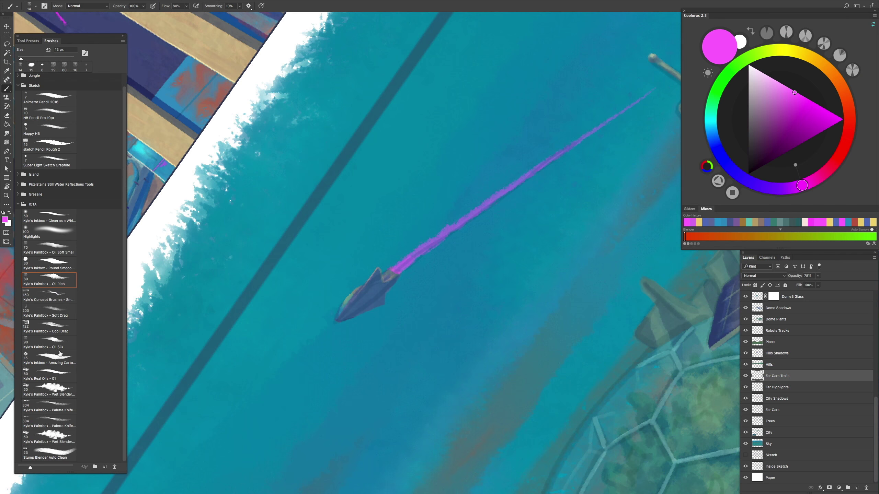
click(49, 422)
key(ctrl+plus)
Step: Load the Wet Blender brush at 124 px with the ship and purple trail in view
key(Escape)
click(69, 435)
mouse_move(418, 242)
mouse_down()
mouse_move(398, 242)
mouse_move(334, 176)
mouse_up()
scroll(334, 176, right, 5)
mouse_move(227, 176)
mouse_down()
mouse_move(450, 251)
mouse_move(426, 266)
mouse_up()
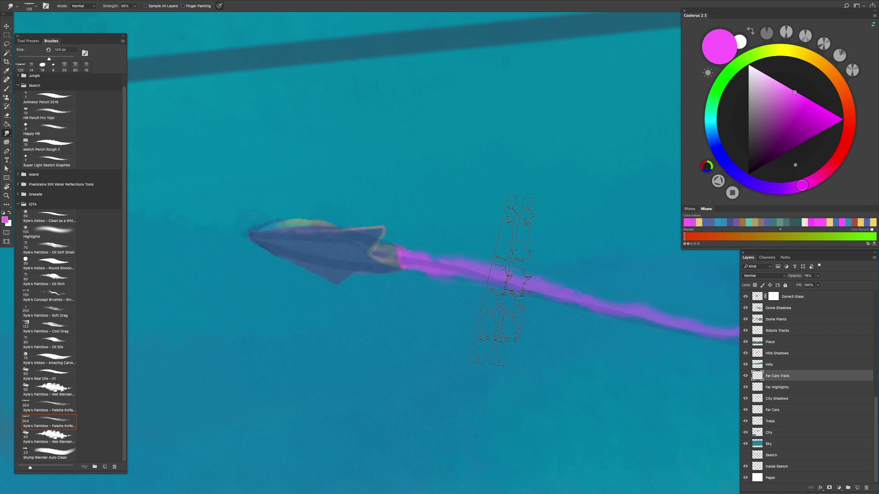
Step: Switch to the Oil Rich brush at about 17 px with a lighter pink for the trail
key(b)
scroll(598, 296, down, 5)
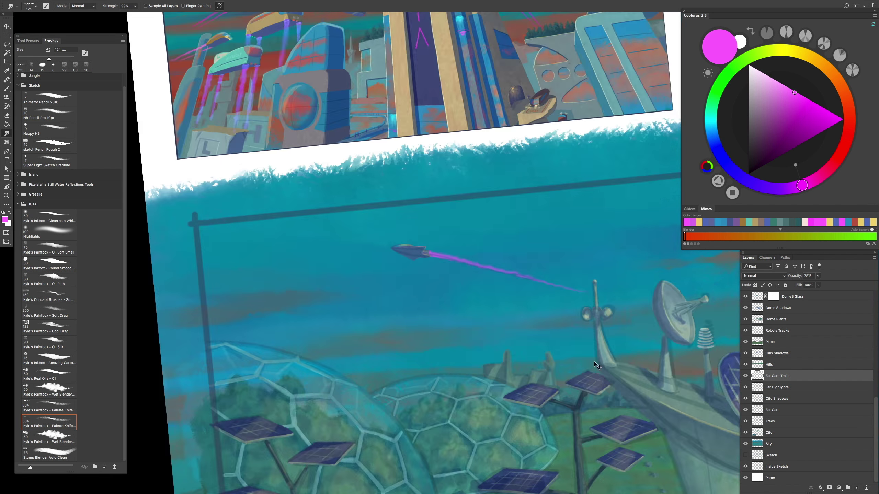
scroll(310, 258, up, 6)
drag(310, 257, 303, 258)
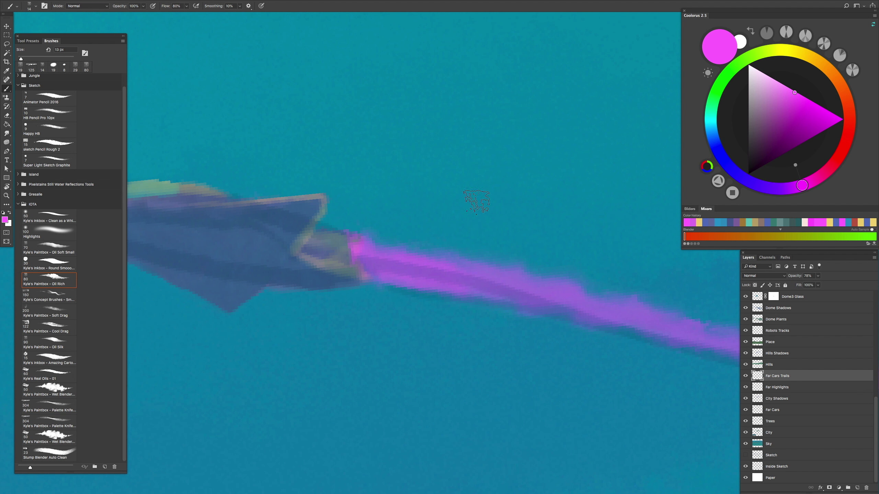
click(803, 96)
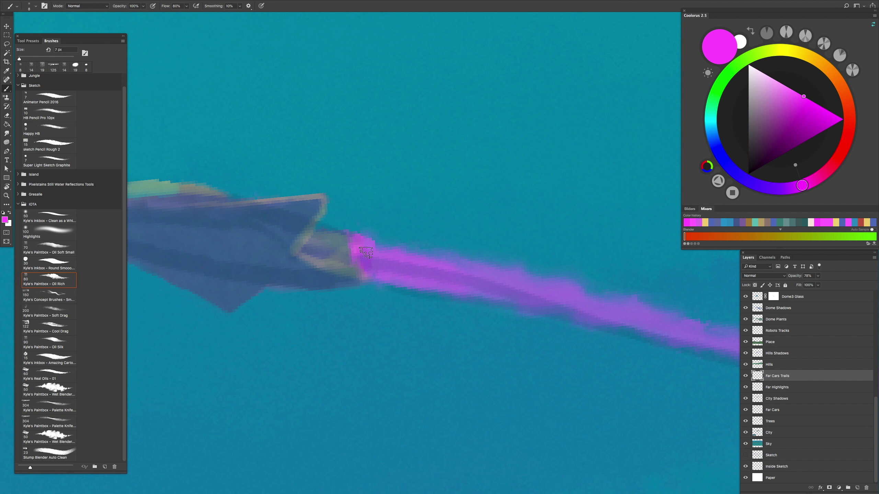
drag(368, 263, 363, 253)
alt+click(363, 252)
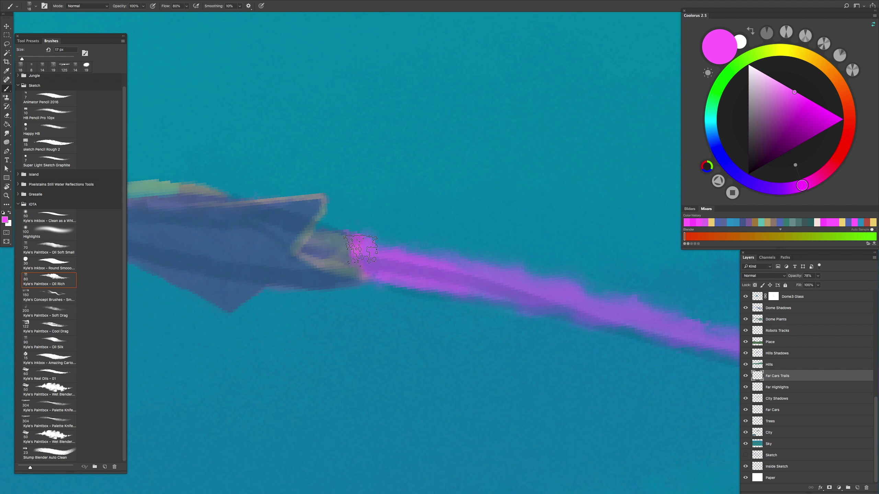
scroll(483, 289, down, 3)
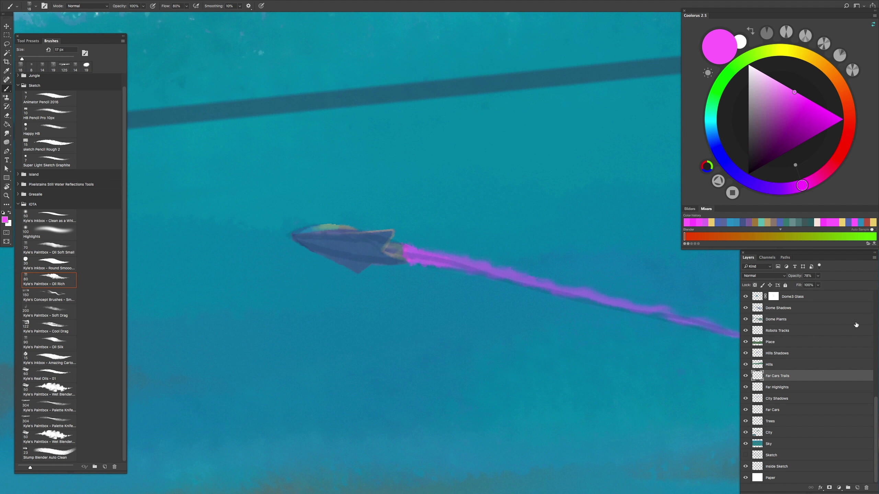
scroll(806, 381, up, 5)
Step: Hide the Sketch2 layer and make City Shadows the active layer
click(746, 330)
key(ctrl+plus)
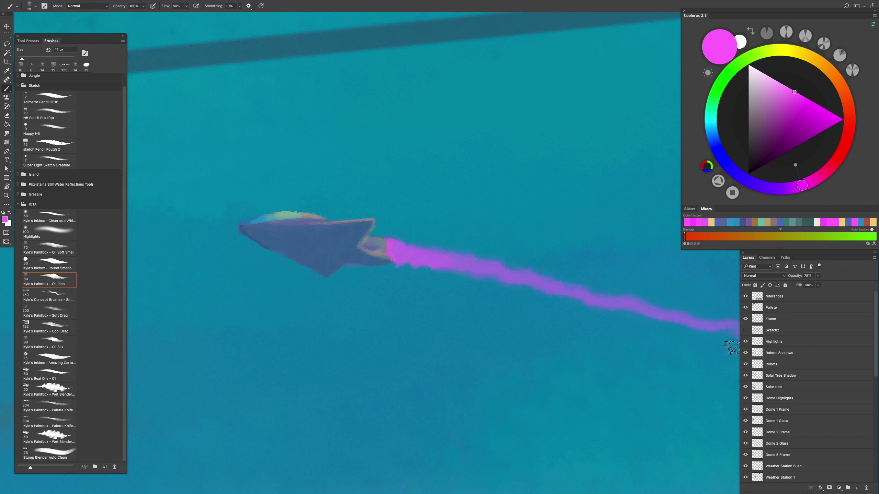
drag(877, 376, 874, 377)
scroll(876, 389, down, 10)
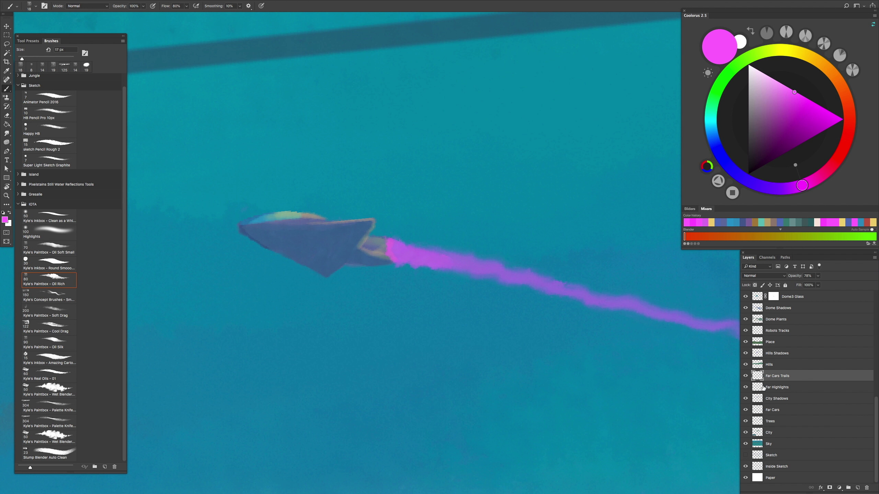
click(777, 398)
key(ctrl+plus)
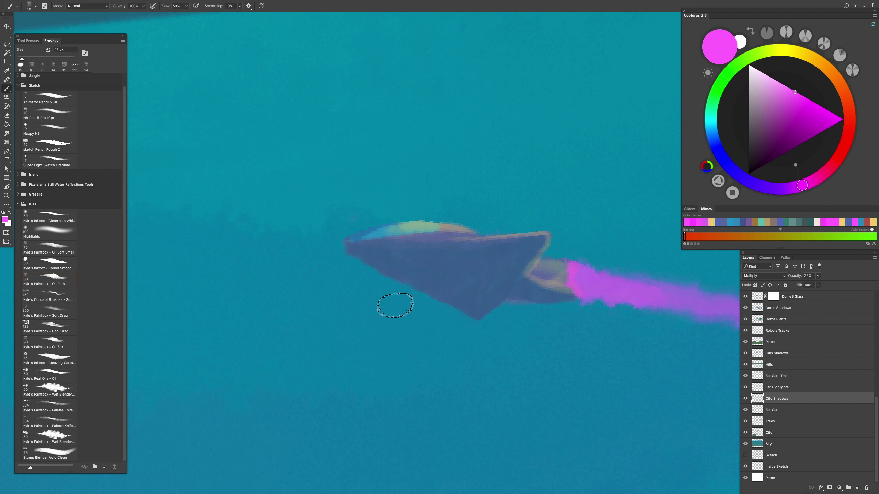
key(ctrl+minus)
Step: Level the canvas view and add a new Clouds layer above the Sky layer
key(r)
drag(353, 257, 371, 343)
scroll(371, 342, down, 5)
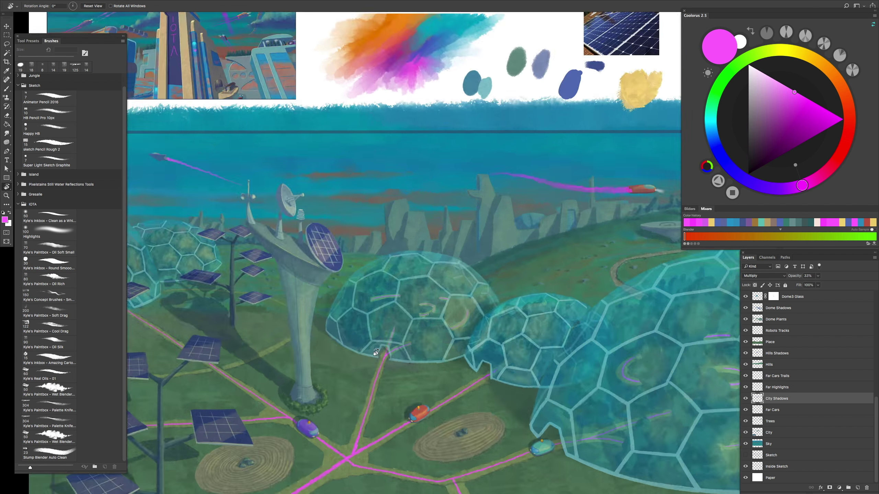
scroll(468, 209, up, 6)
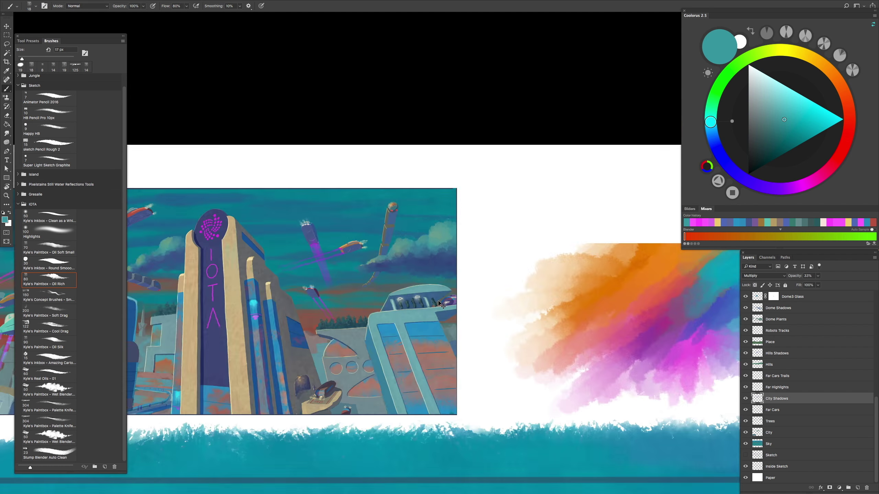
scroll(433, 312, down, 3)
click(776, 445)
key(ctrl+shift+alt+n)
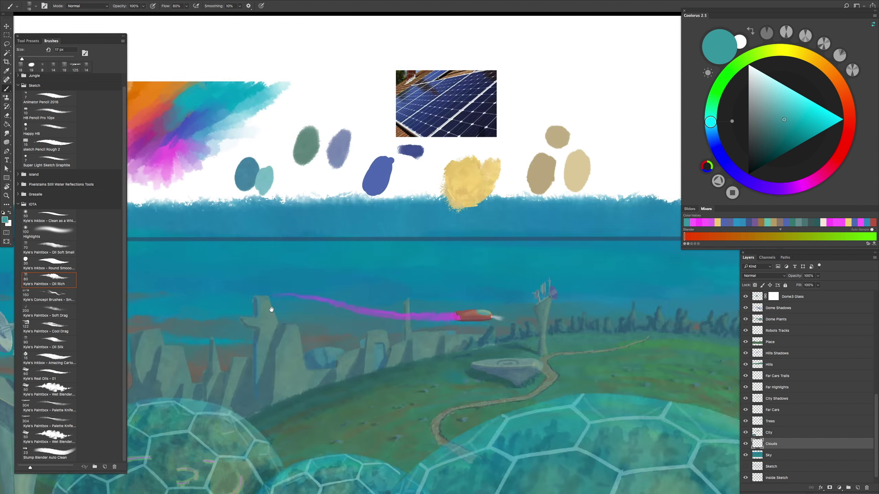
Step: Paint a pale cloud in the sky, widening it right toward the flying car
scroll(520, 306, up, 2)
scroll(520, 306, down, 4)
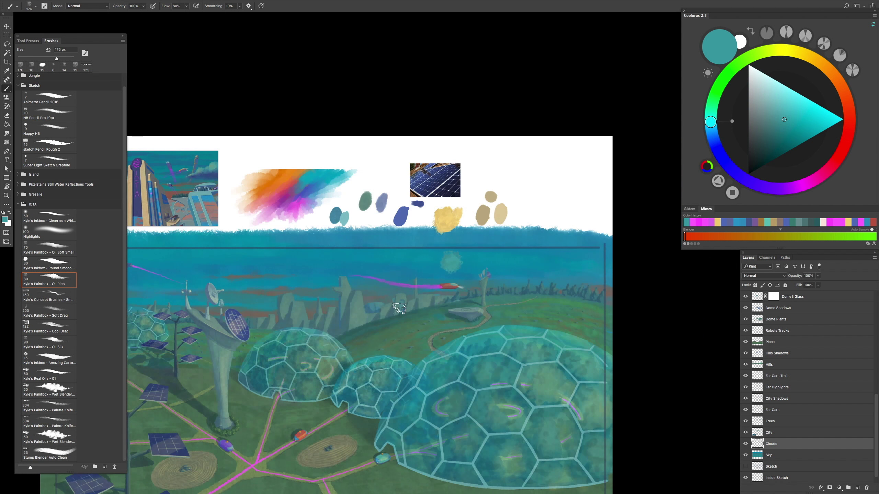
scroll(520, 305, up, 4)
scroll(383, 278, up, 3)
mouse_move(392, 314)
mouse_down()
mouse_move(360, 301)
mouse_move(395, 336)
mouse_up()
mouse_move(373, 346)
mouse_down()
mouse_move(368, 324)
mouse_move(358, 325)
mouse_move(338, 357)
mouse_move(339, 323)
mouse_up()
mouse_move(429, 324)
mouse_down()
mouse_move(476, 359)
mouse_move(484, 354)
mouse_move(438, 355)
mouse_move(481, 370)
mouse_move(427, 360)
mouse_move(498, 411)
mouse_up()
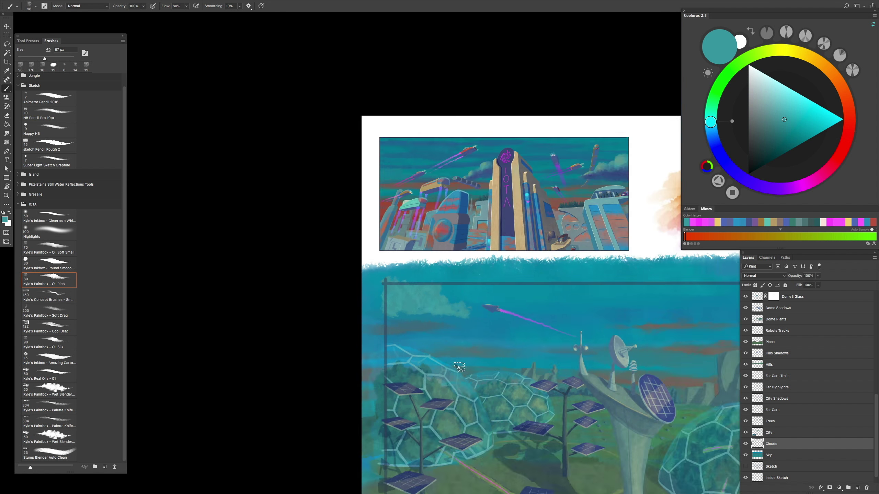
mouse_move(481, 361)
mouse_down()
mouse_move(503, 387)
mouse_move(427, 370)
mouse_up()
Step: Add a dark blue band across the cloud and teal along its underside
alt+click(471, 247)
mouse_move(341, 378)
mouse_down()
mouse_move(350, 363)
mouse_move(509, 386)
mouse_up()
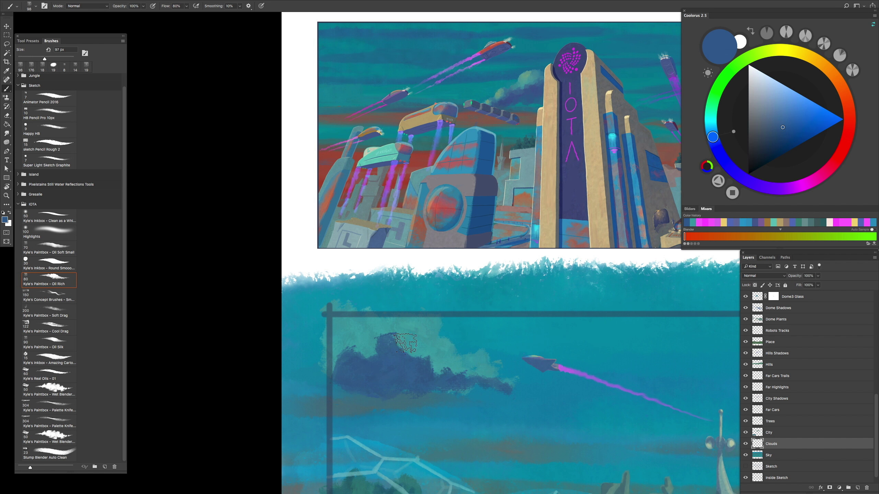
alt+click(409, 345)
mouse_move(392, 396)
mouse_down()
mouse_move(379, 402)
mouse_move(418, 391)
mouse_move(393, 402)
mouse_up()
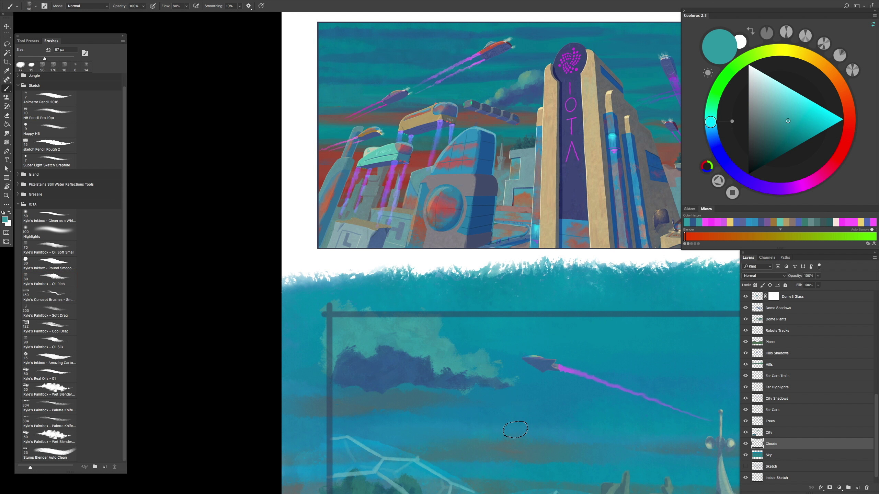
scroll(512, 411, down, 5)
drag(639, 369, 484, 362)
Step: Toggle the Clouds layer visibility repeatedly to compare the scene with and without clouds
click(746, 444)
click(745, 444)
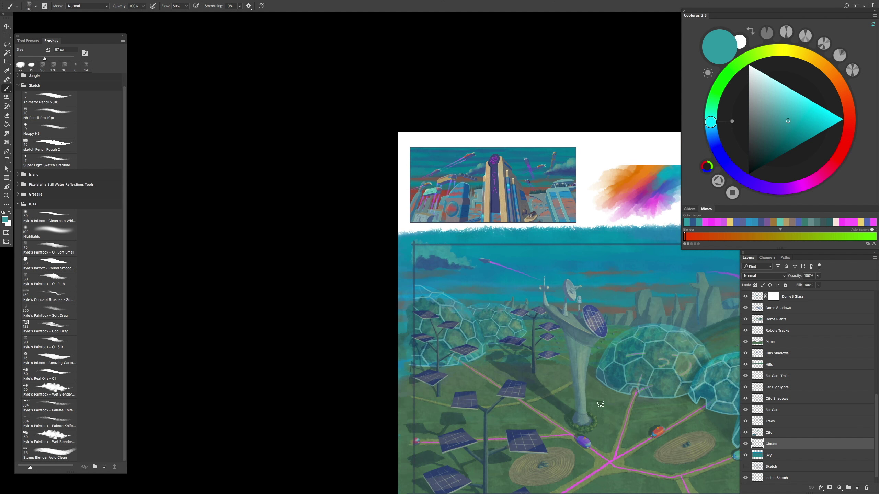
key(ctrl+plus)
key(ctrl+minus)
key(ctrl+minus)
click(746, 444)
click(746, 444)
click(746, 444)
click(745, 445)
click(746, 443)
click(746, 444)
click(746, 444)
Step: Move the cloud to the right side of the sky and fade Clouds to 68% opacity
key(v)
mouse_move(295, 203)
mouse_down()
mouse_move(661, 199)
mouse_move(651, 200)
mouse_up()
drag(818, 277, 809, 287)
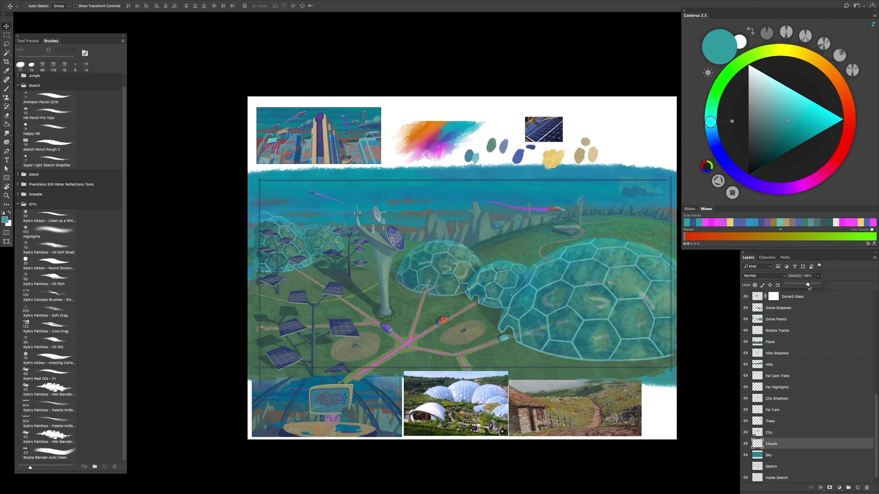
click(746, 444)
click(746, 443)
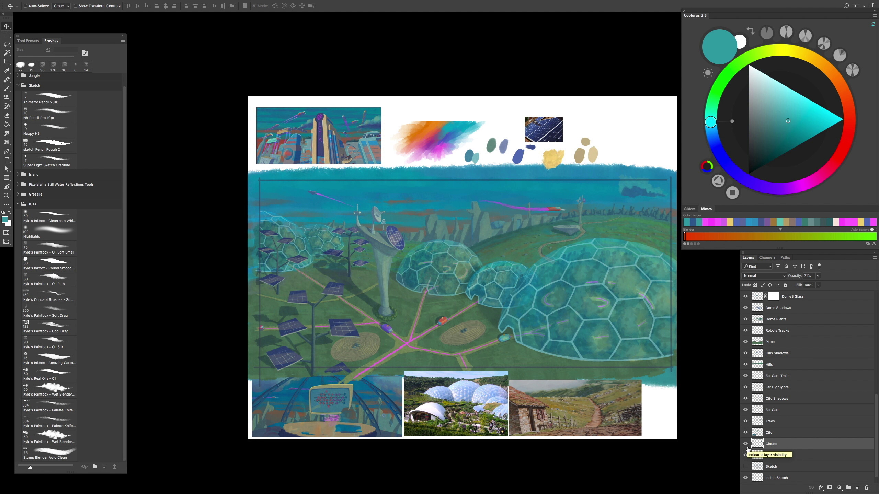
Step: Hide the panels and zoom to review the whole painting full-screen
key(Tab)
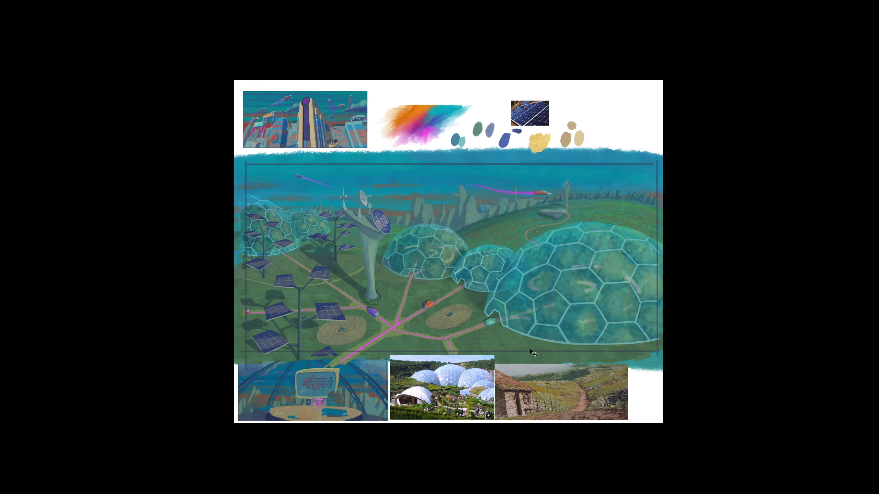
key(ctrl+0)
key(ctrl+plus)
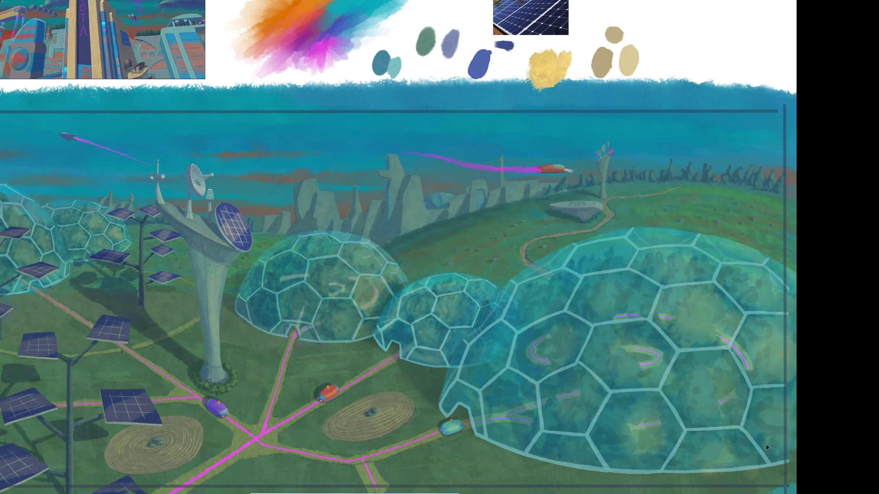
key(Tab)
Step: Choose the Oil Rich brush with a brown paint colour
click(49, 280)
alt+click(336, 219)
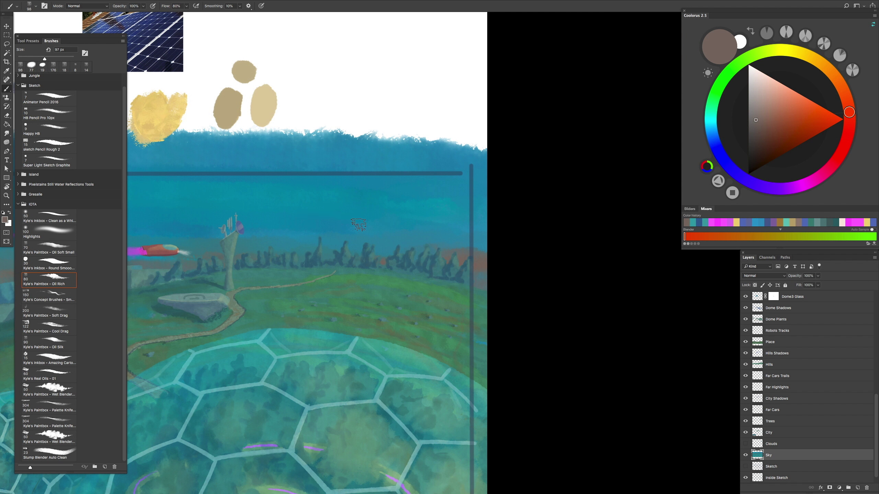
scroll(387, 231, left, 10)
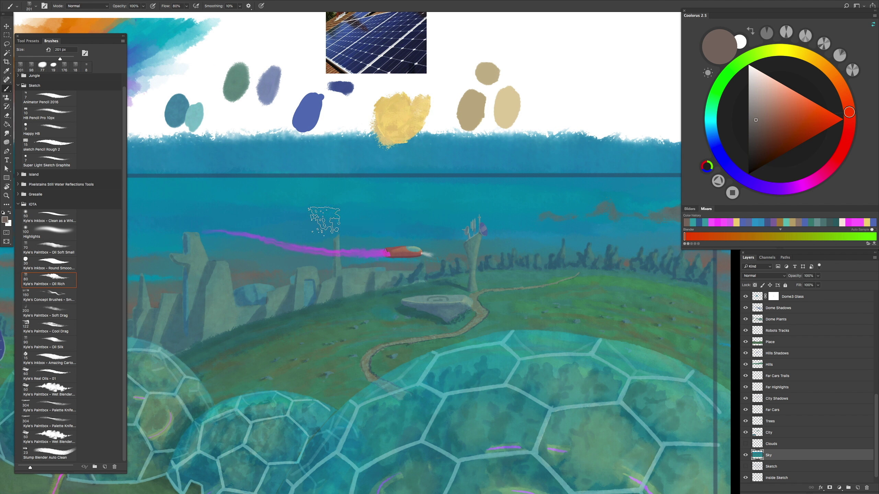
scroll(446, 220, down, 3)
scroll(342, 290, up, 2)
scroll(342, 290, down, 3)
scroll(310, 227, up, 1)
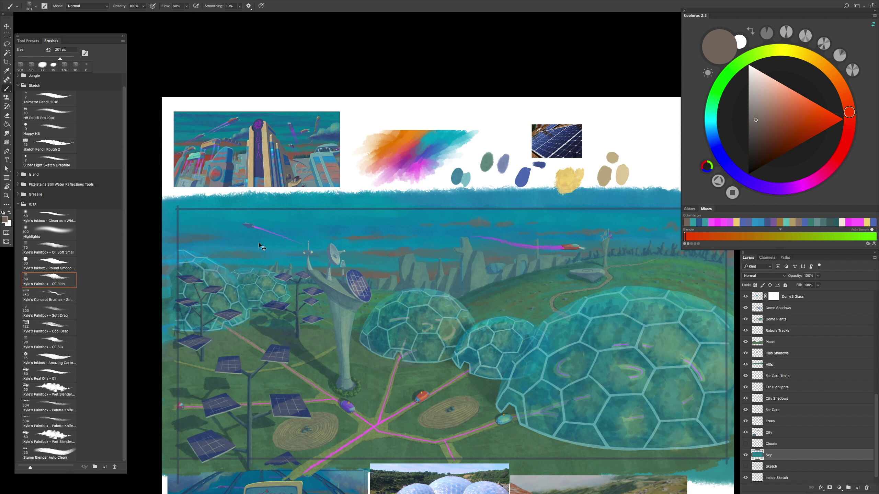
key(r)
scroll(404, 290, up, 6)
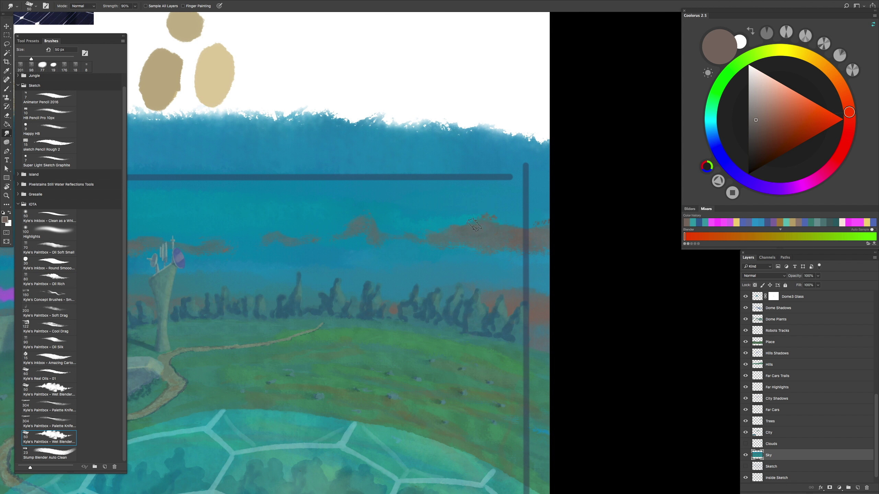
Step: Smudge the brown cloud streaks into the teal sky with a 49 px Wet Blender
drag(465, 230, 484, 243)
scroll(418, 228, up, 3)
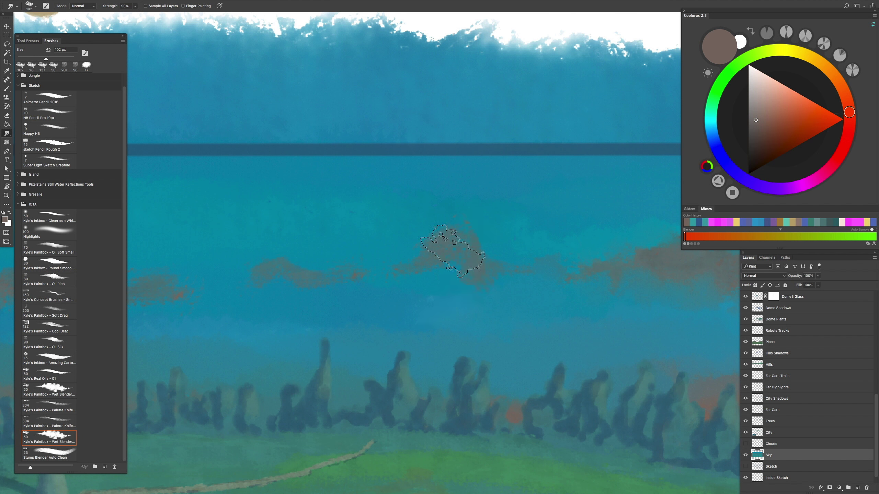
drag(398, 256, 449, 235)
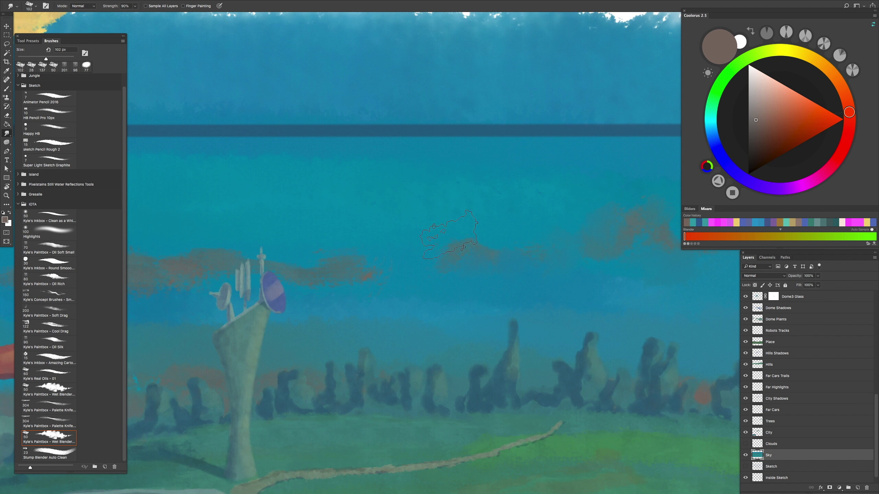
drag(385, 259, 370, 260)
scroll(453, 285, left, 10)
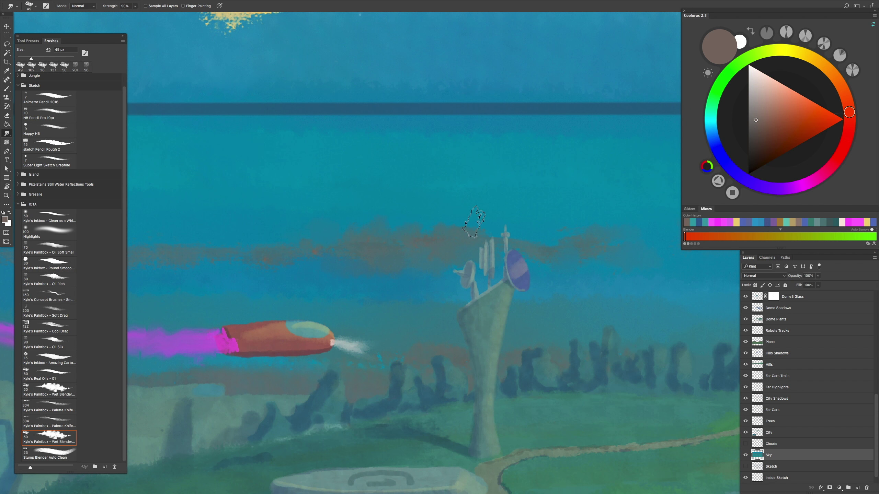
scroll(439, 239, down, 2)
scroll(440, 239, right, 3)
drag(508, 218, 567, 239)
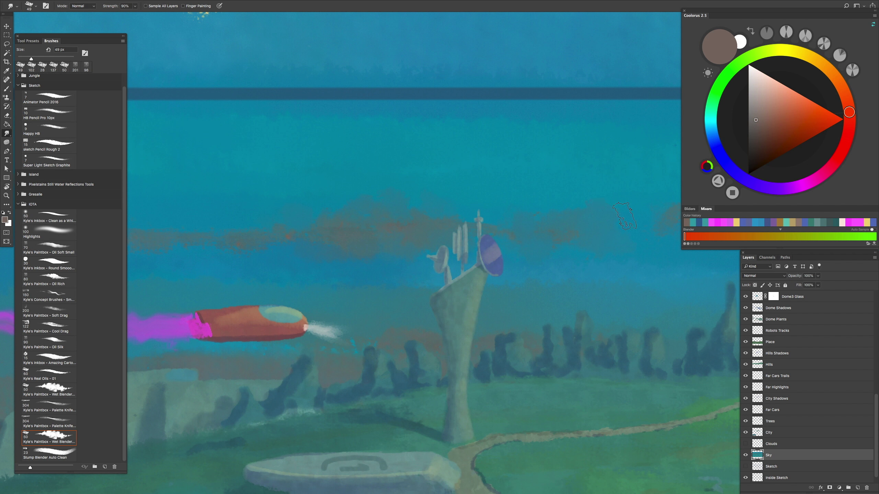
scroll(625, 217, left, 10)
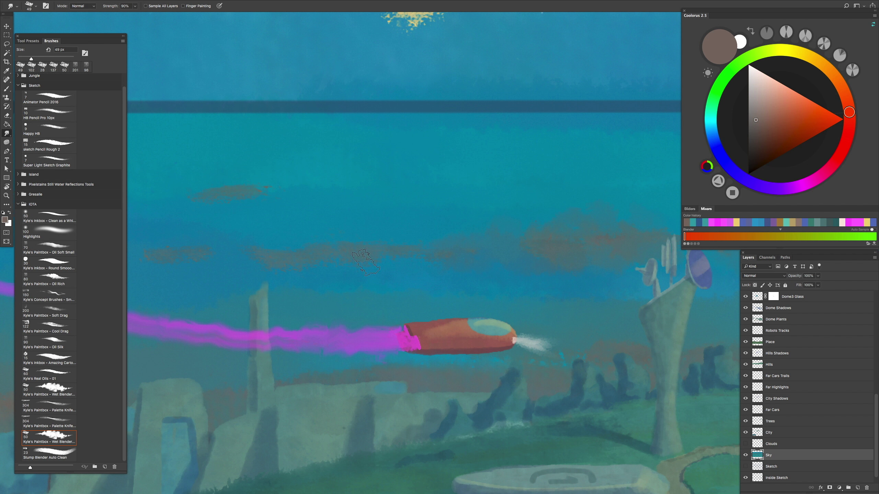
scroll(233, 189, left, 11)
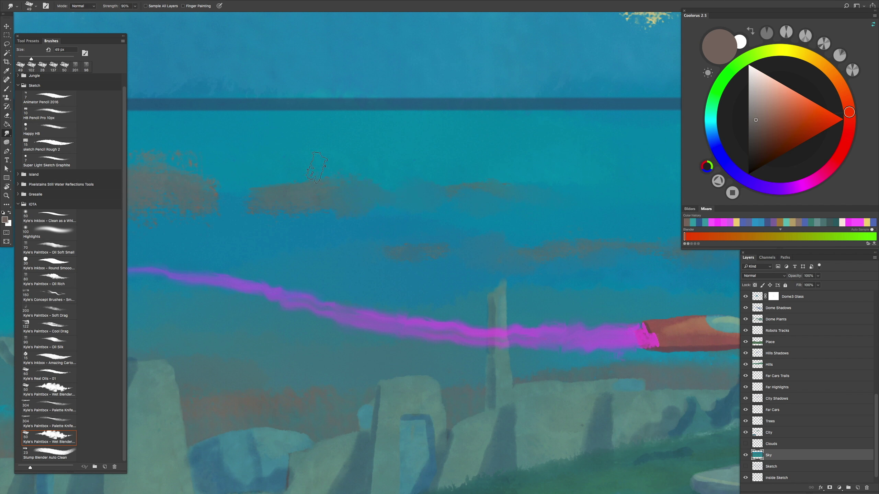
scroll(412, 216, left, 14)
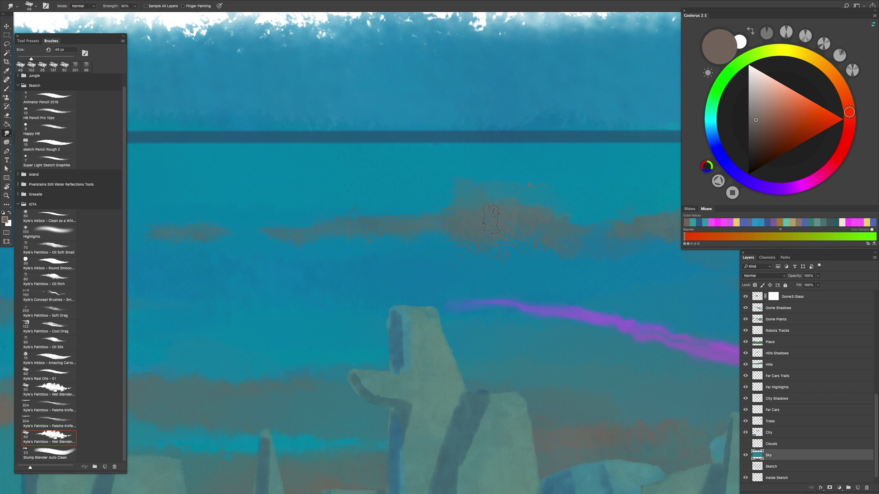
scroll(416, 256, down, 5)
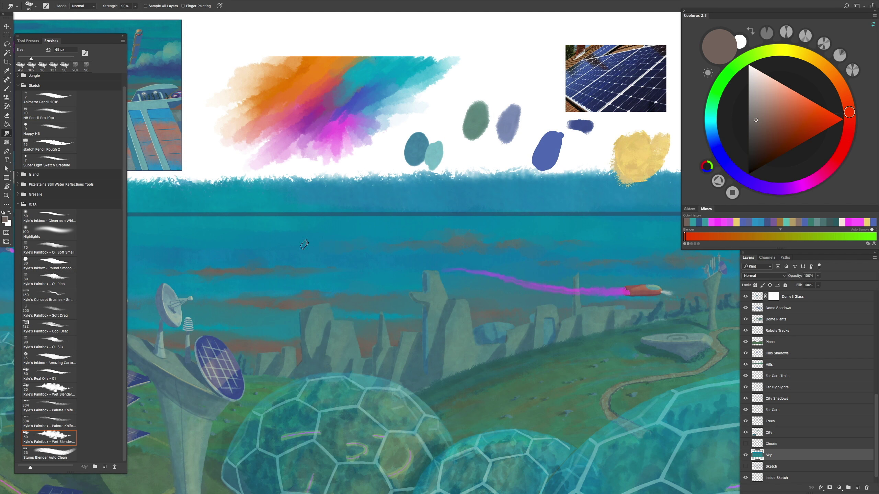
scroll(539, 277, down, 3)
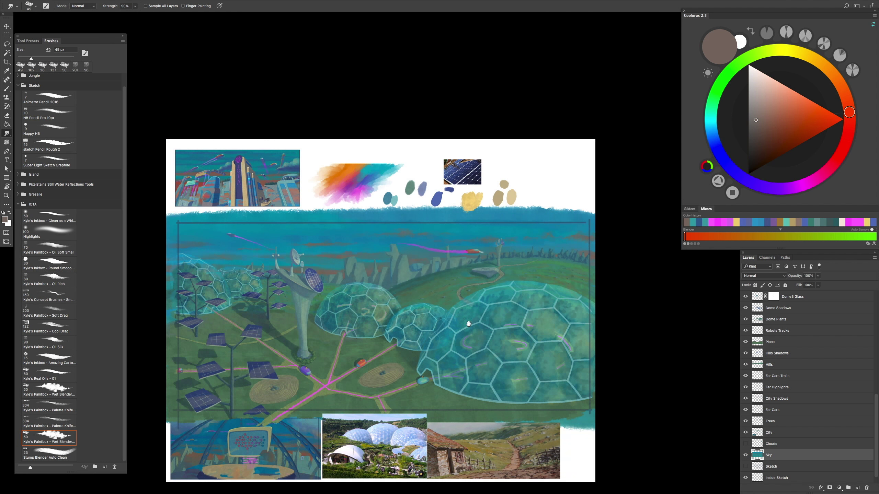
scroll(357, 259, up, 8)
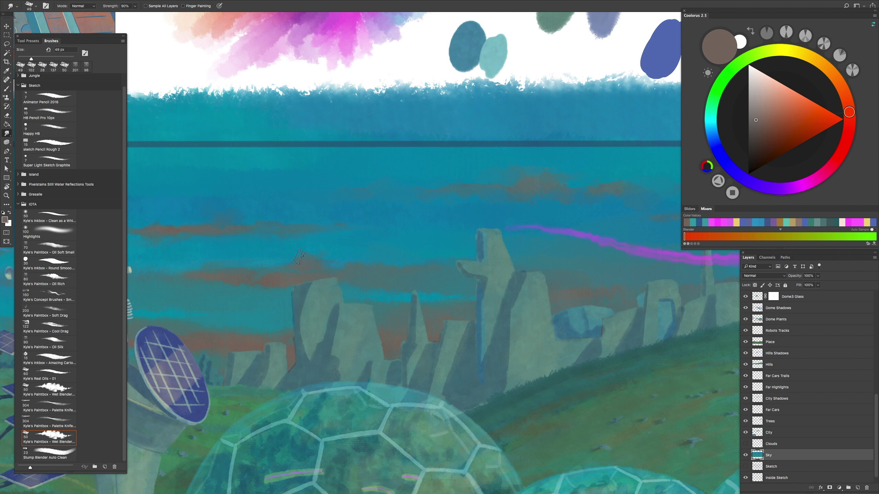
scroll(516, 301, down, 5)
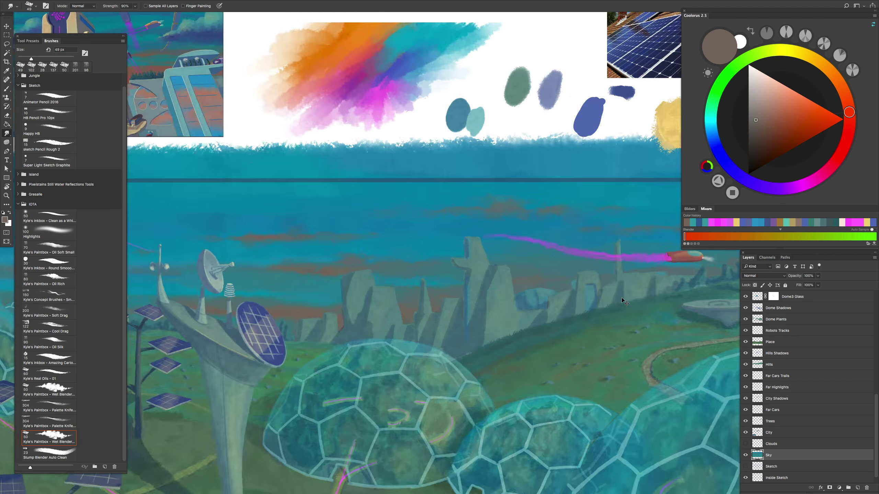
scroll(529, 322, up, 2)
scroll(536, 334, down, 2)
scroll(536, 335, up, 2)
scroll(536, 334, down, 2)
key(Tab)
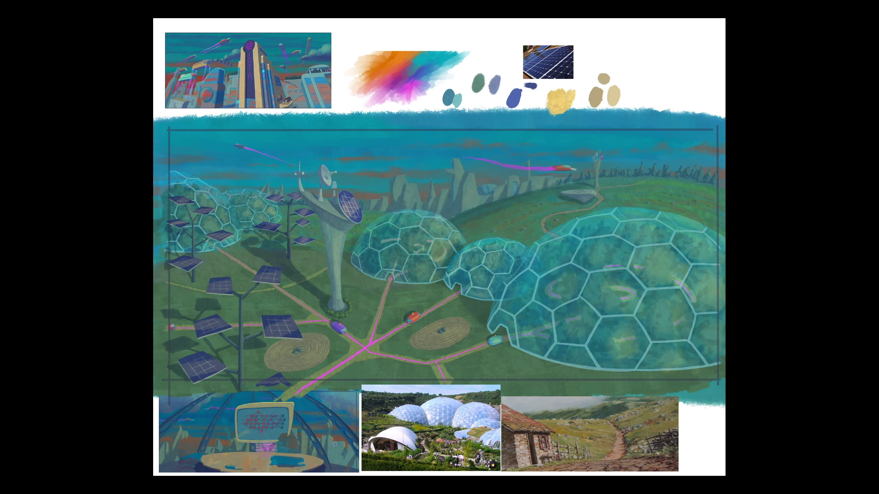
key(Tab)
scroll(878, 375, up, 2)
click(773, 330)
Step: Set Dome 4 Glass to Normal blending at 66% opacity and Dome3 Glass to 58% opacity
click(764, 278)
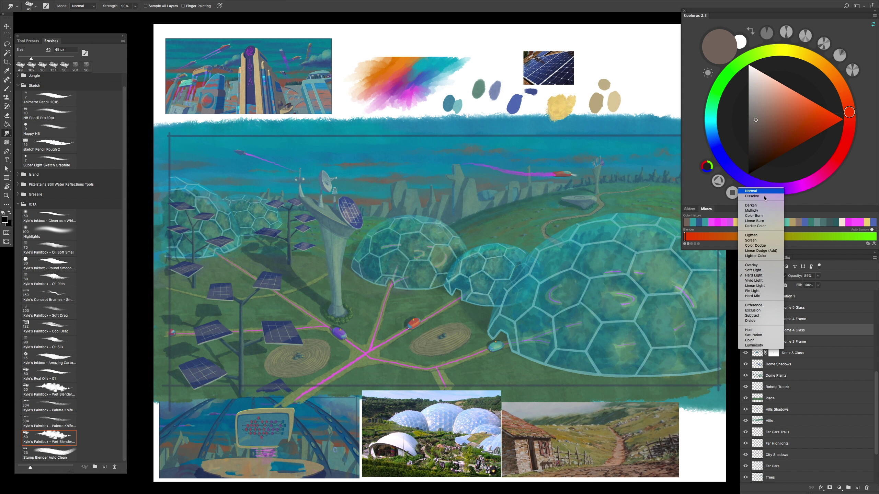
click(762, 195)
drag(817, 275, 808, 290)
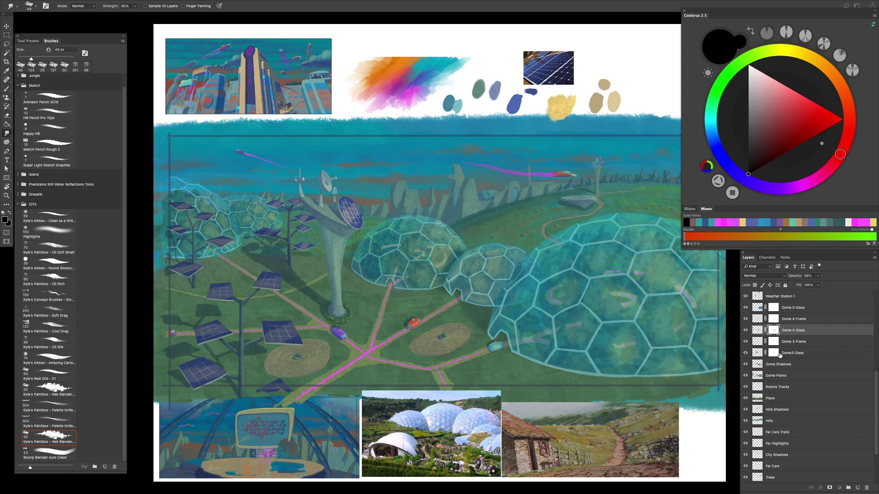
click(757, 353)
click(763, 276)
click(766, 196)
drag(818, 275, 815, 288)
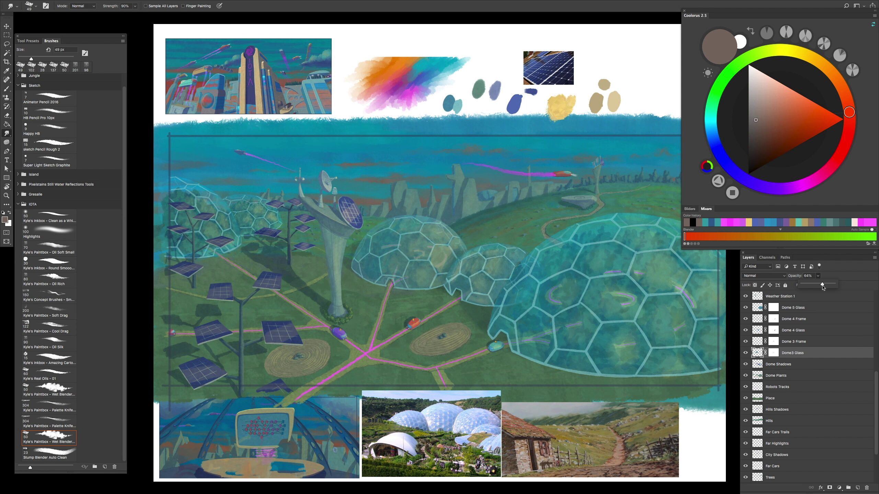
drag(830, 287, 822, 289)
key(ctrl+minus)
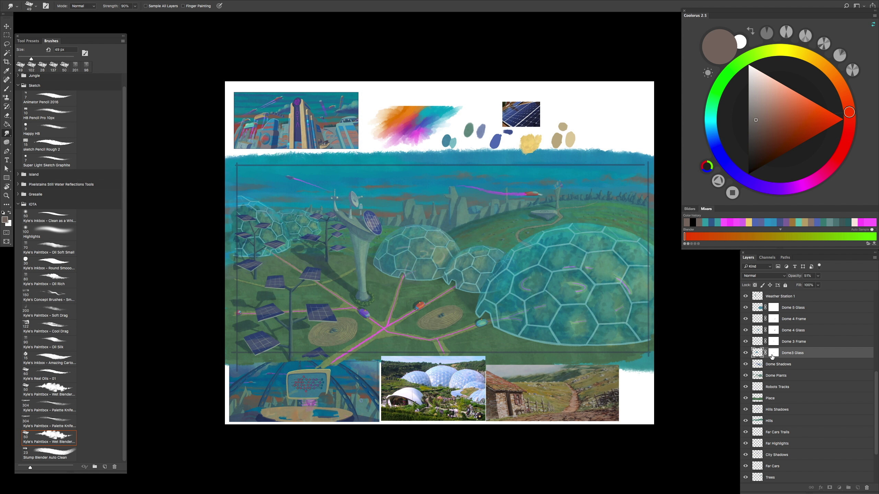
Step: Set Dome 5 Glass to Normal blending and fade it to 38% opacity
click(792, 307)
click(781, 274)
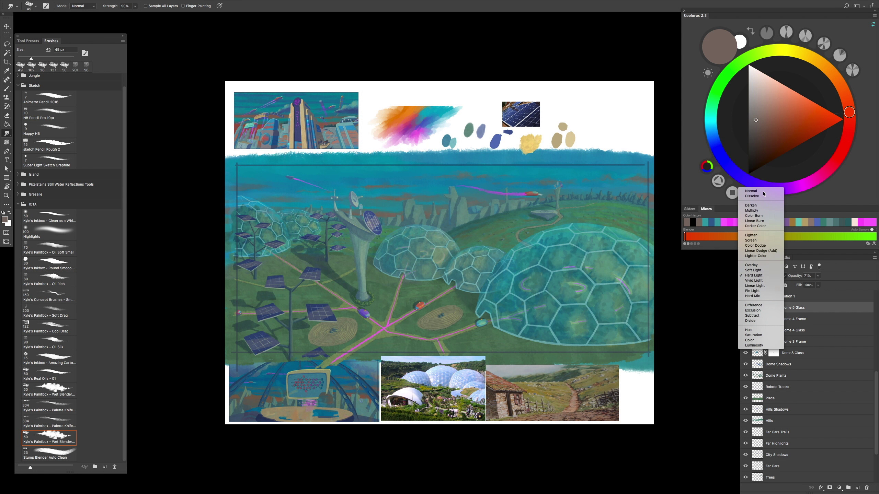
click(761, 192)
drag(814, 286, 811, 288)
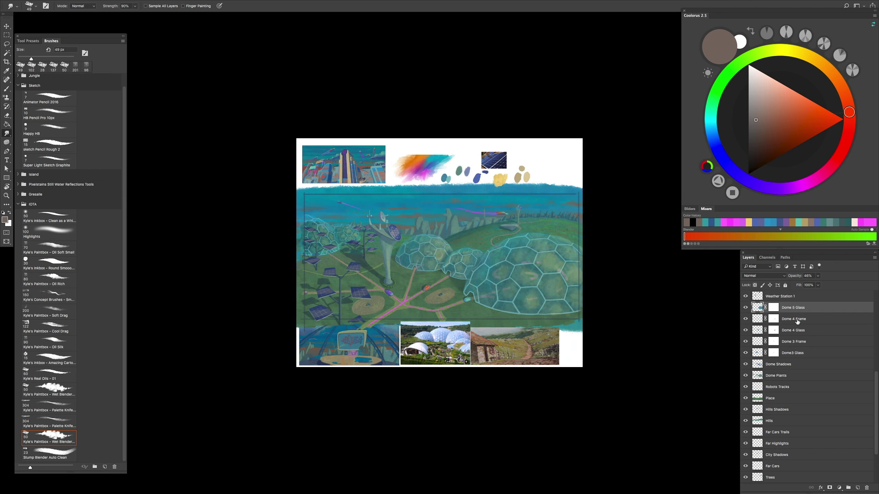
drag(875, 379, 851, 342)
Step: Keep Dome 2 Glass in Normal and lower its opacity, then raise Dome 1 Glass opacity
click(772, 353)
click(779, 276)
click(761, 192)
drag(818, 276, 814, 288)
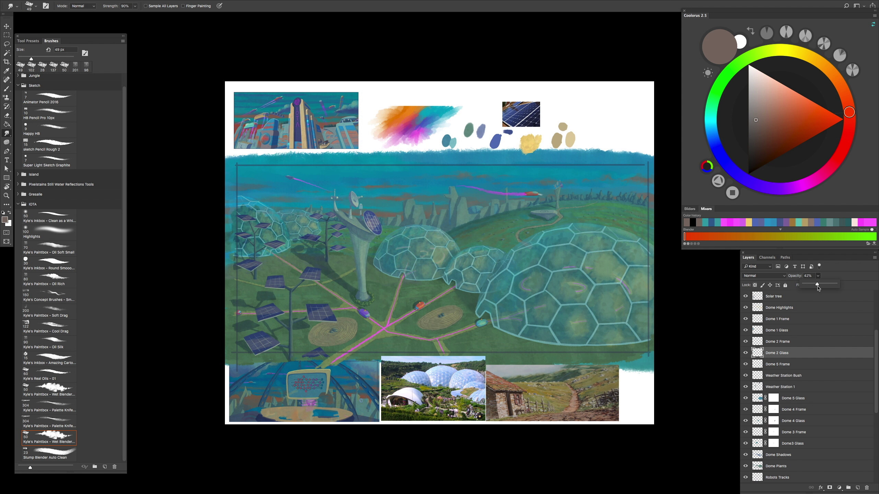
click(776, 330)
click(763, 275)
drag(818, 276, 819, 286)
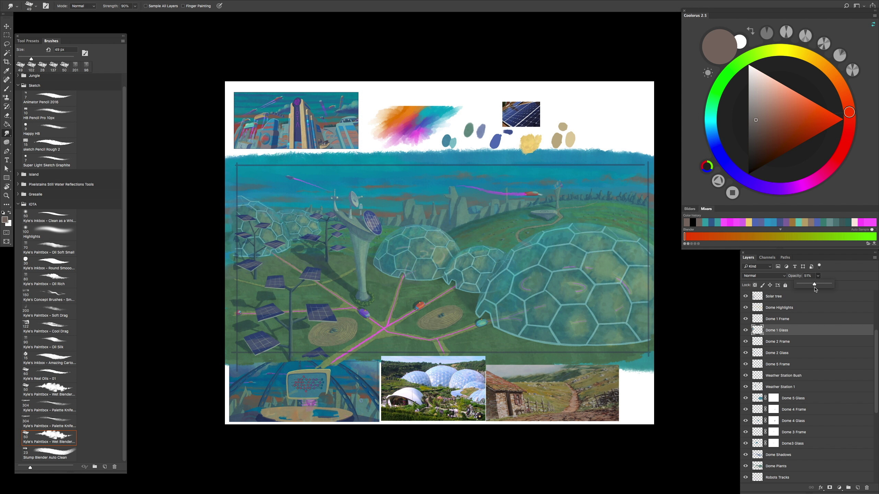
Step: Switch Dome Highlights to Hard Light, toggle it to compare, and lower its opacity
click(780, 307)
click(770, 276)
click(774, 272)
click(772, 276)
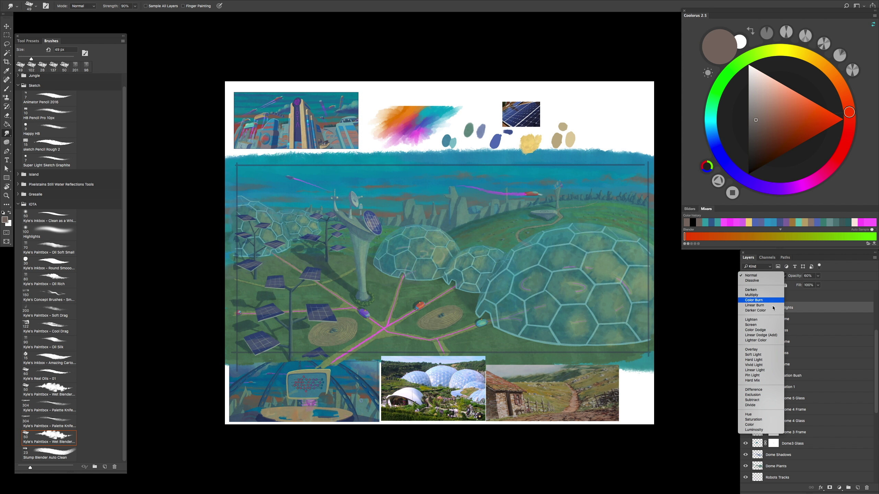
click(762, 360)
click(745, 307)
click(745, 307)
click(746, 307)
click(746, 307)
click(746, 307)
click(746, 308)
click(818, 276)
mouse_move(819, 284)
mouse_down()
mouse_move(793, 290)
mouse_move(837, 292)
mouse_move(809, 293)
mouse_move(825, 291)
mouse_up()
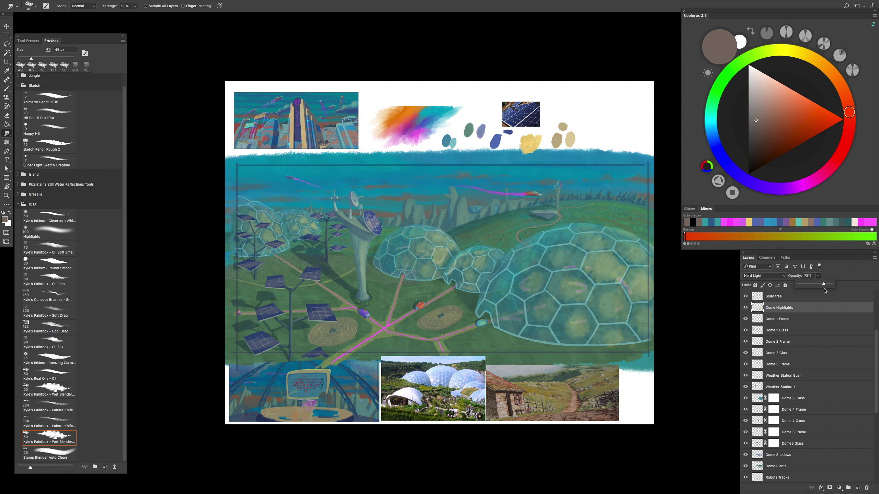
click(770, 318)
click(818, 276)
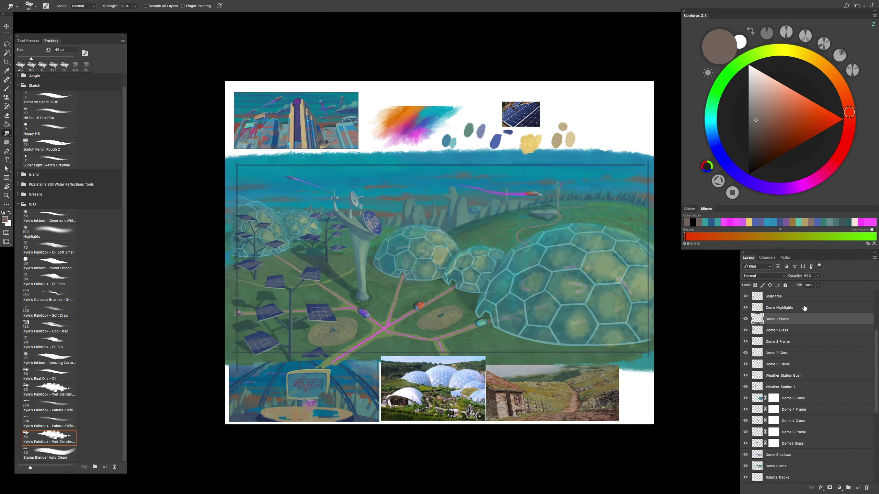
Step: Lighten Solar Tree Shadow to about 37% and City Shadows to 29% opacity
scroll(872, 416, up, 10)
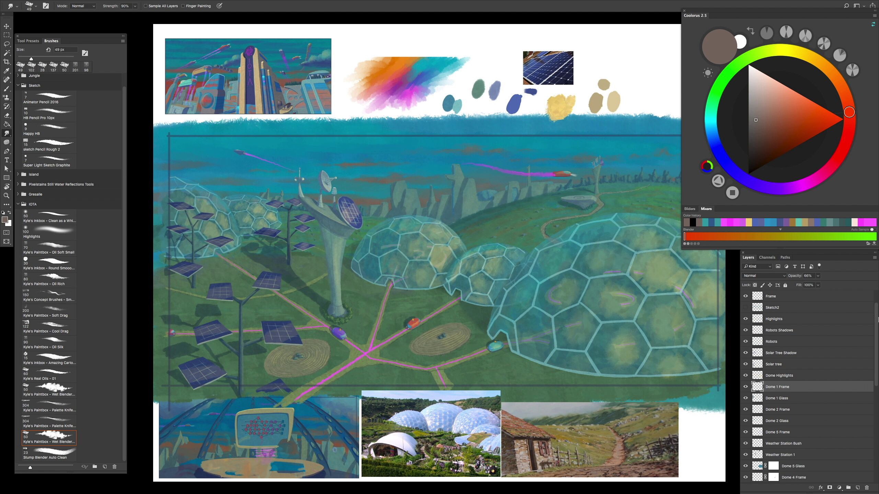
click(782, 353)
click(819, 276)
drag(818, 284, 815, 286)
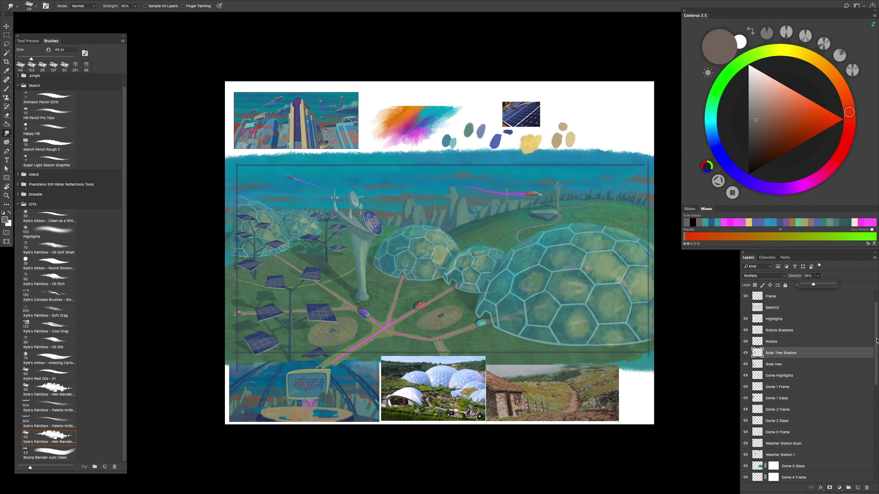
scroll(820, 414, down, 10)
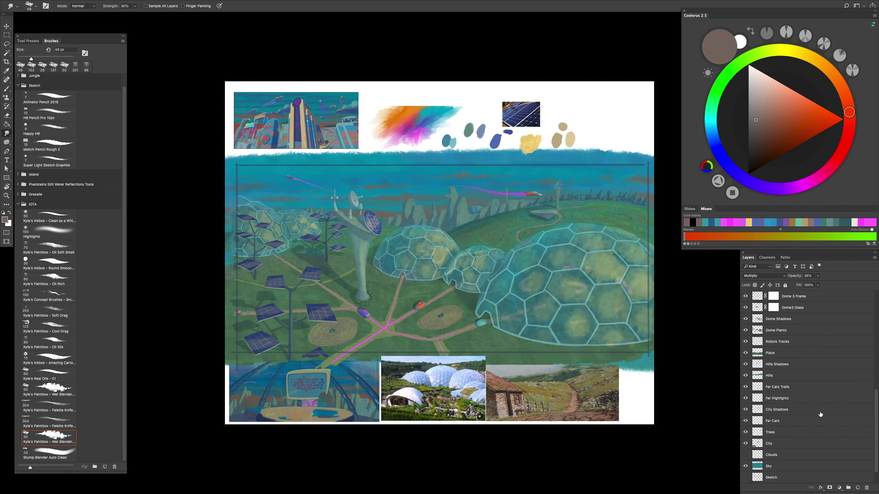
click(820, 412)
drag(818, 276, 816, 290)
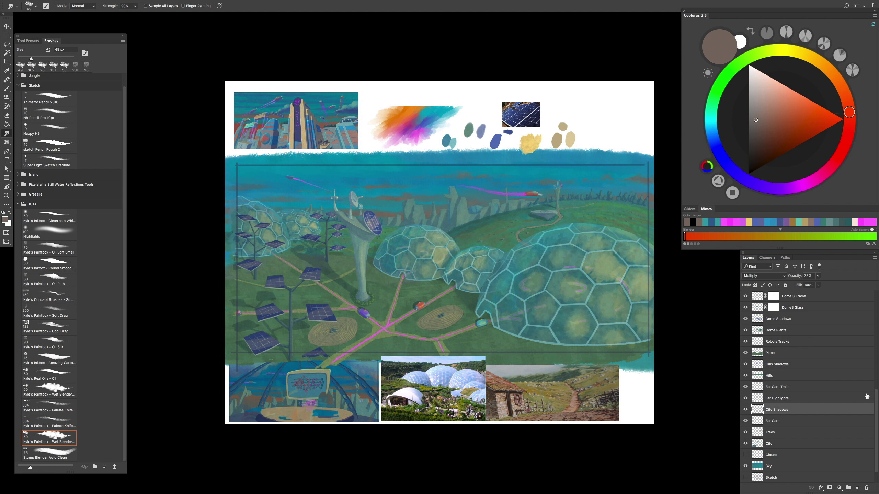
Step: Adjust the Hills Shadows opacity and fine-tune the Dome Shadows opacity
scroll(876, 423, down, 2)
click(813, 341)
click(818, 275)
drag(816, 285, 816, 288)
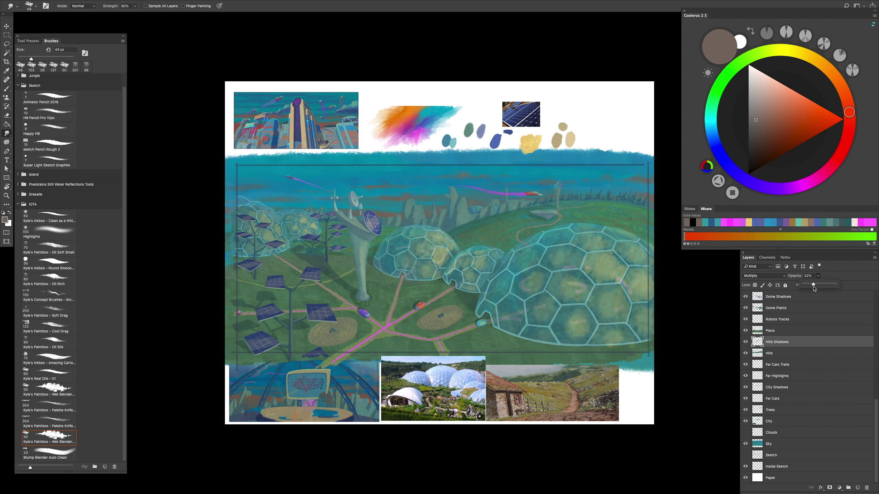
click(815, 386)
click(815, 364)
click(815, 342)
click(815, 319)
click(815, 297)
click(819, 285)
mouse_move(817, 286)
mouse_down()
mouse_move(809, 294)
mouse_move(819, 293)
mouse_up()
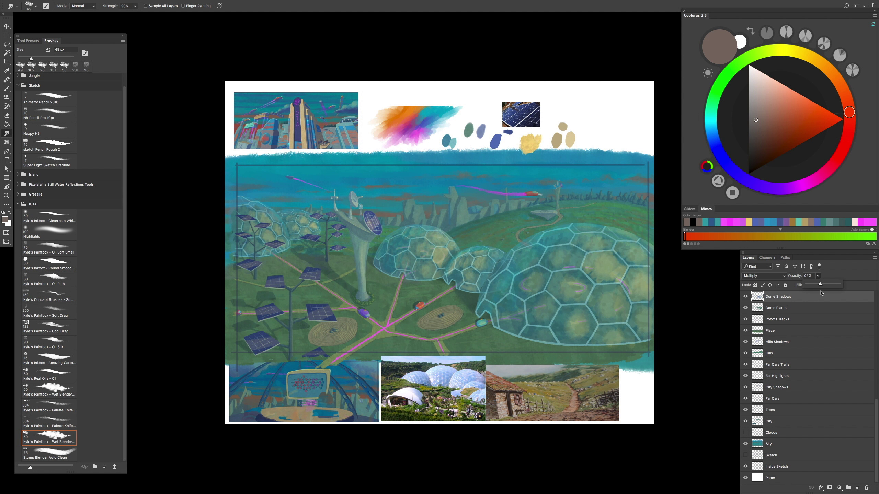
Step: Check Robots Shadows opacity, then retune the Highlights layer to about 53% opacity
scroll(817, 343, up, 10)
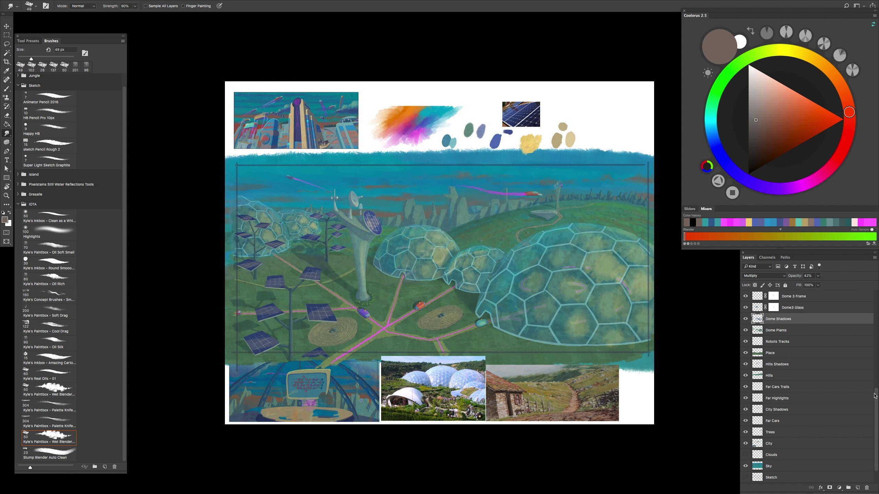
click(813, 322)
click(818, 276)
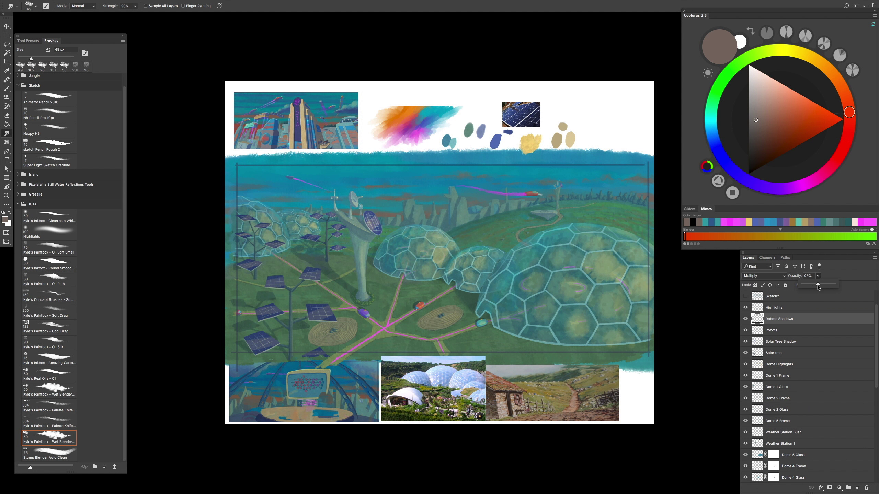
scroll(876, 328, up, 3)
click(783, 342)
click(818, 276)
drag(814, 291, 816, 291)
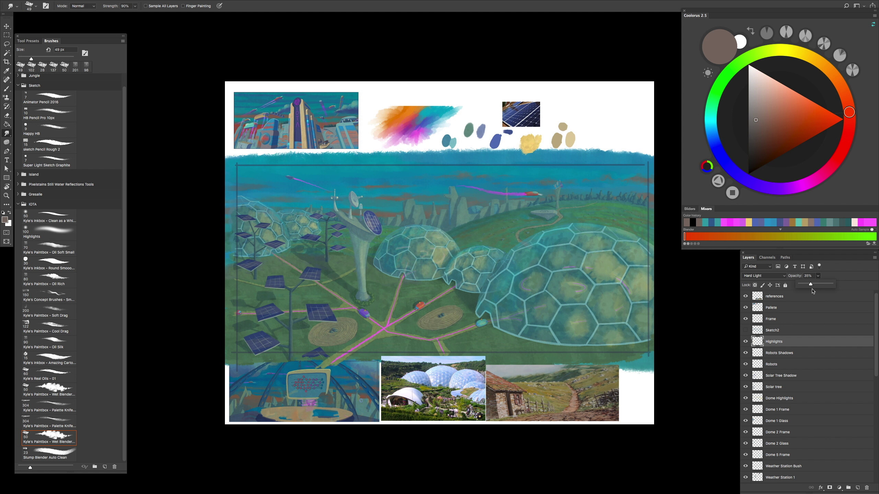
drag(823, 290, 819, 289)
click(748, 308)
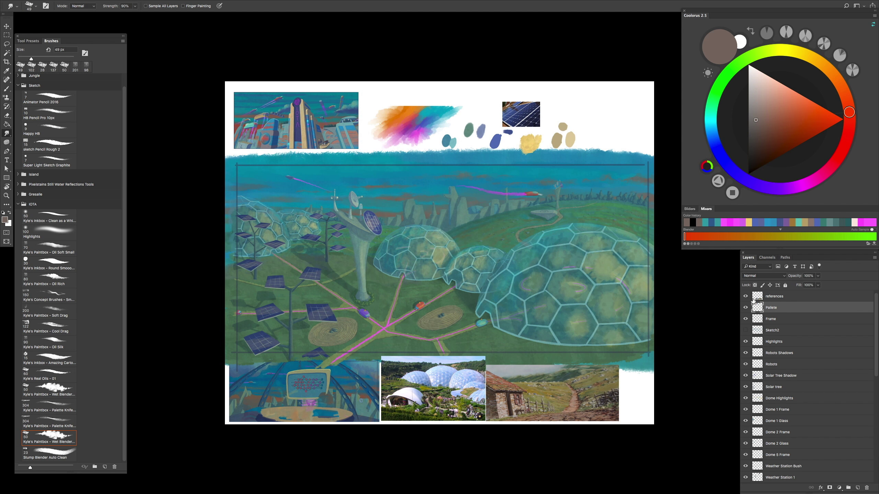
Step: Hide the dome and cottage reference photos and preview the painting without panels
click(745, 296)
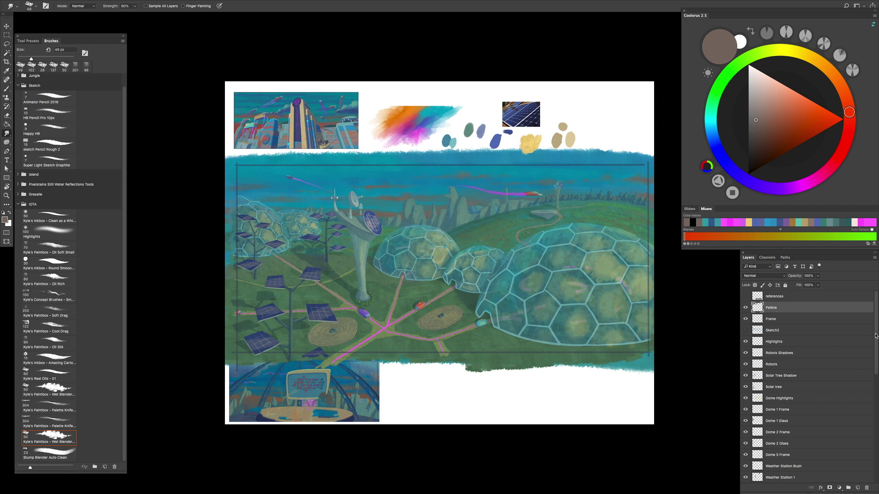
drag(875, 336, 867, 456)
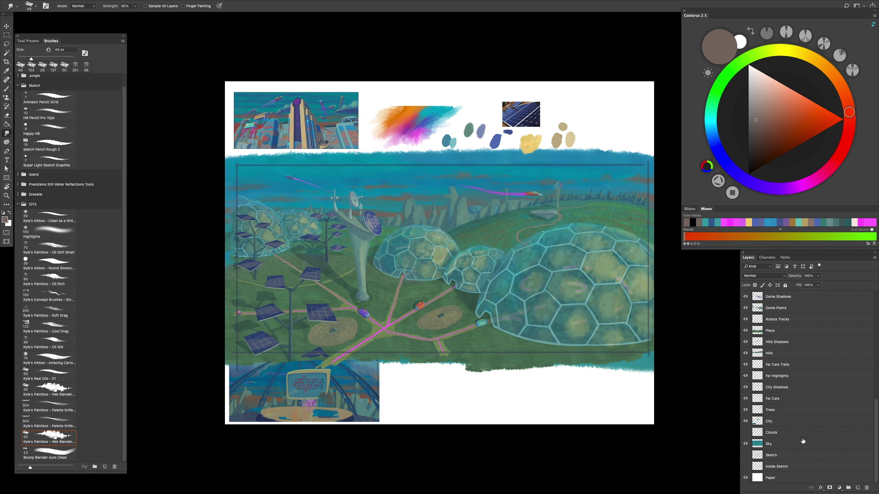
drag(876, 452, 875, 452)
key(ctrl+plus)
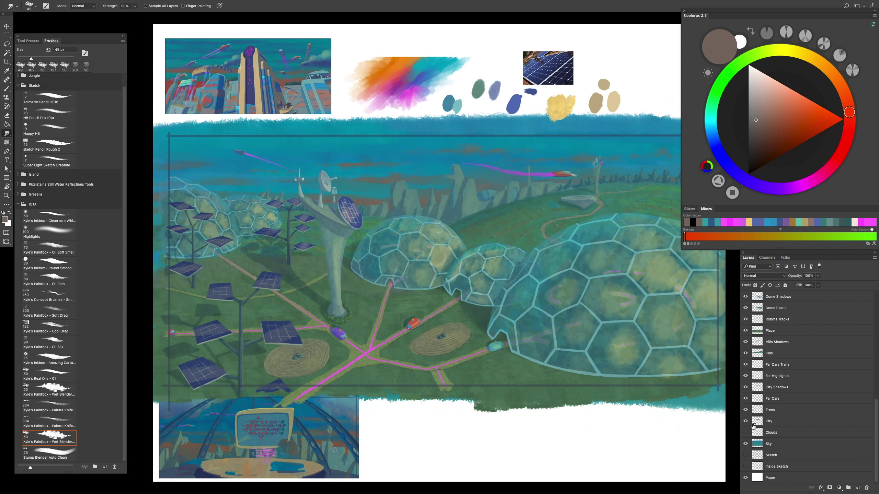
key(Tab)
key(ctrl+plus)
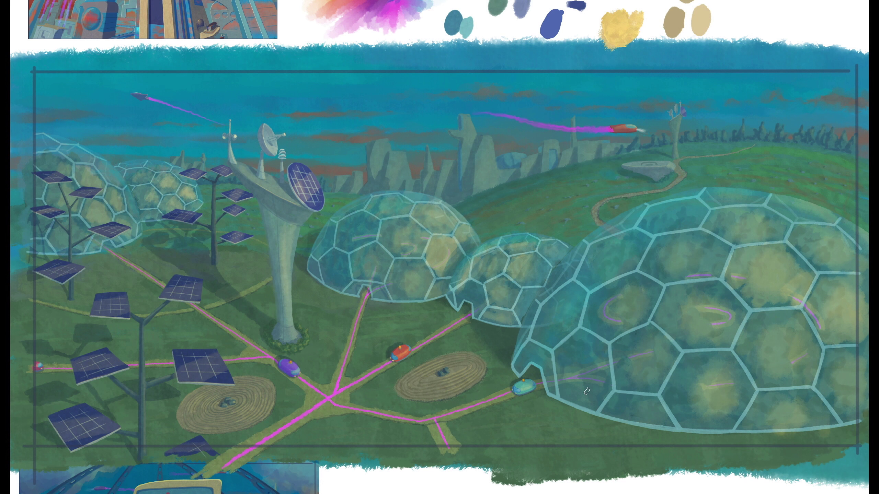
key(ctrl+minus)
key(Tab)
Step: Fade the Far Cars layer, set Far Cars Trails to 73%, and preview without panels
drag(819, 275, 810, 288)
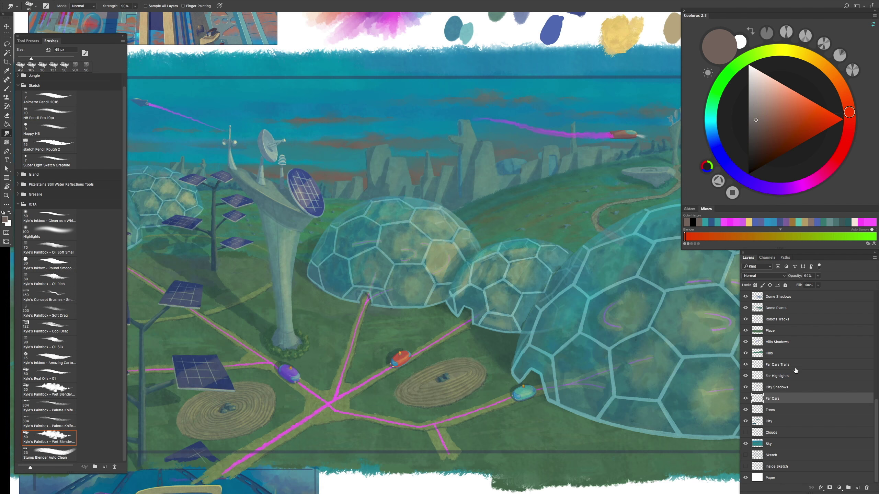
click(778, 364)
drag(819, 275, 817, 286)
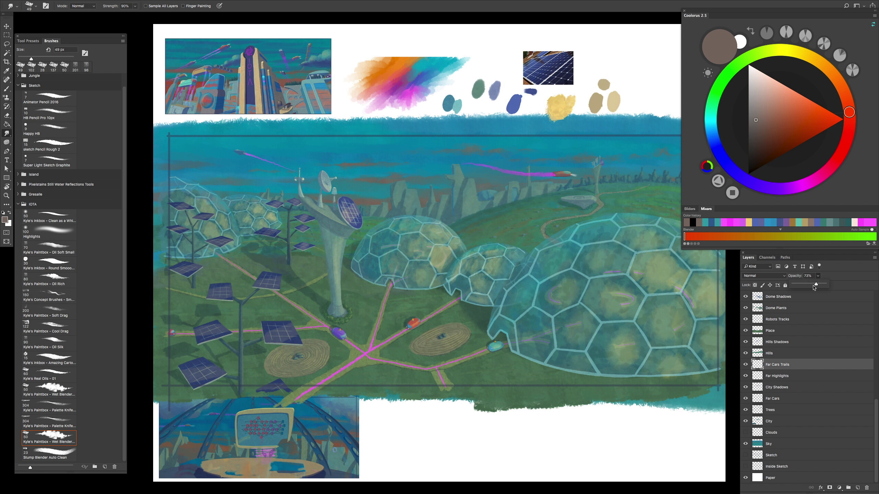
drag(816, 288, 817, 288)
drag(573, 412, 596, 403)
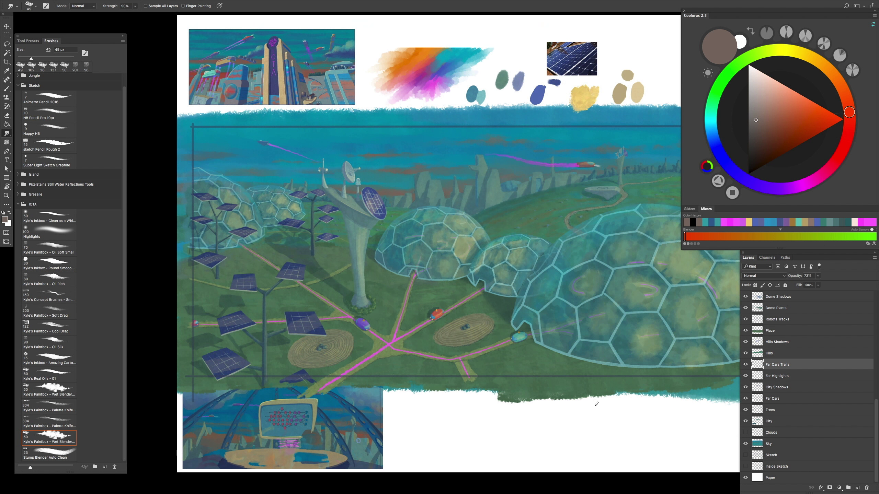
scroll(595, 403, up, 3)
scroll(589, 395, down, 5)
scroll(568, 370, up, 2)
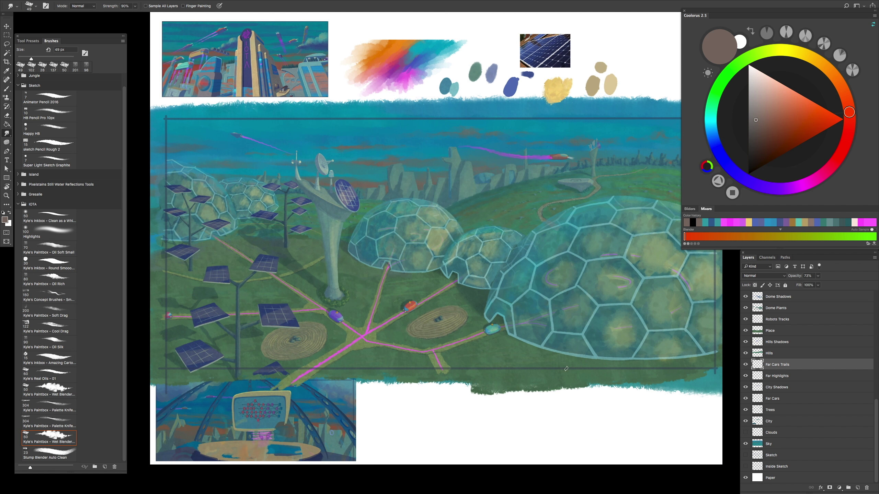
key(Tab)
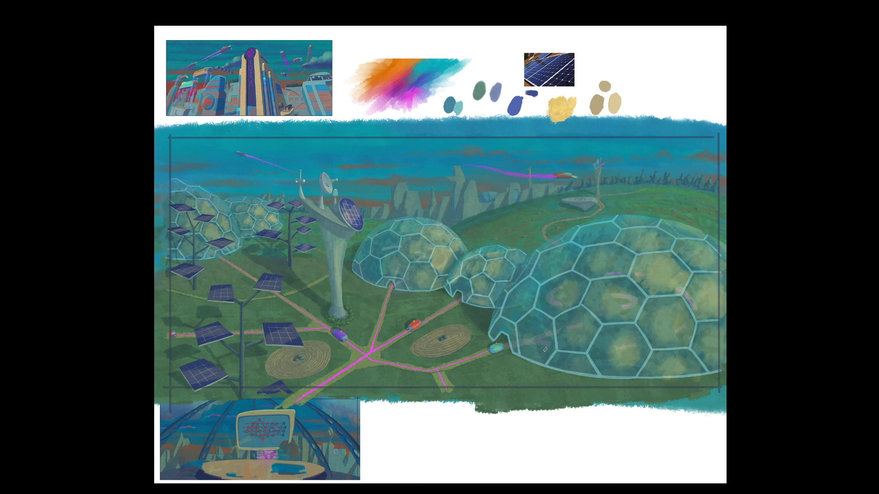
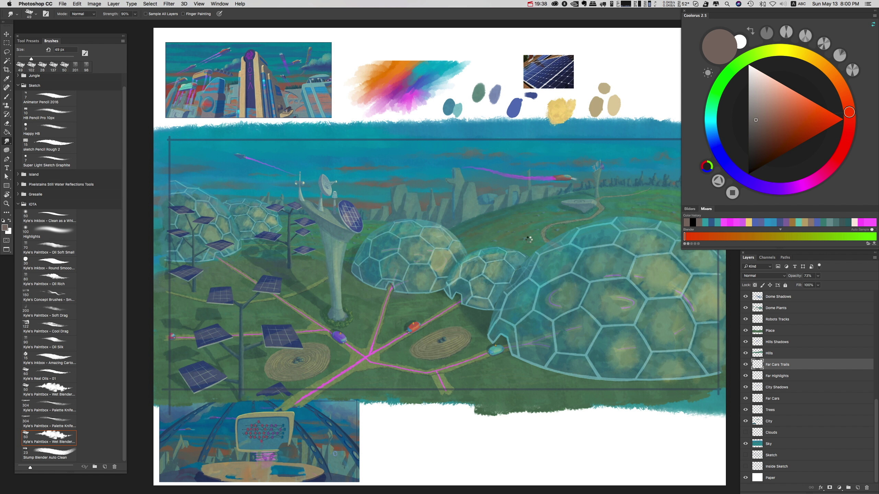
Step: Select the Sky layer and try a trial brightening Curves adjustment on it
key(d)
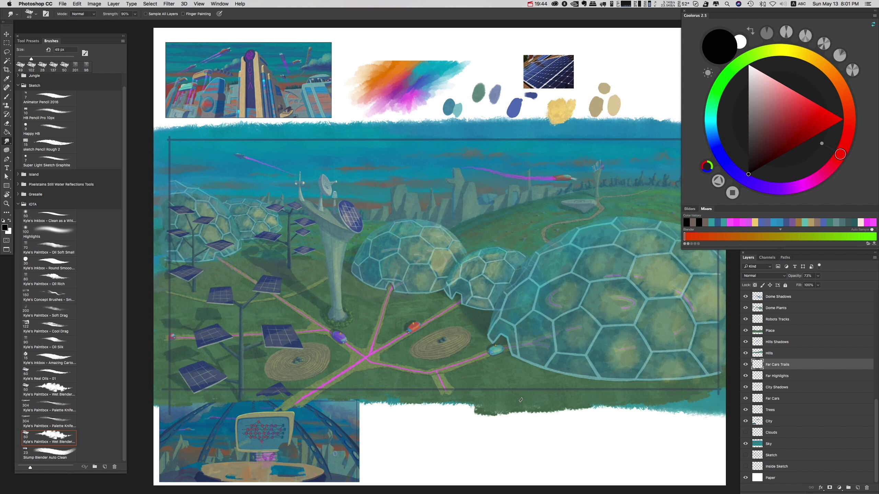
key(f)
key(f)
key(f)
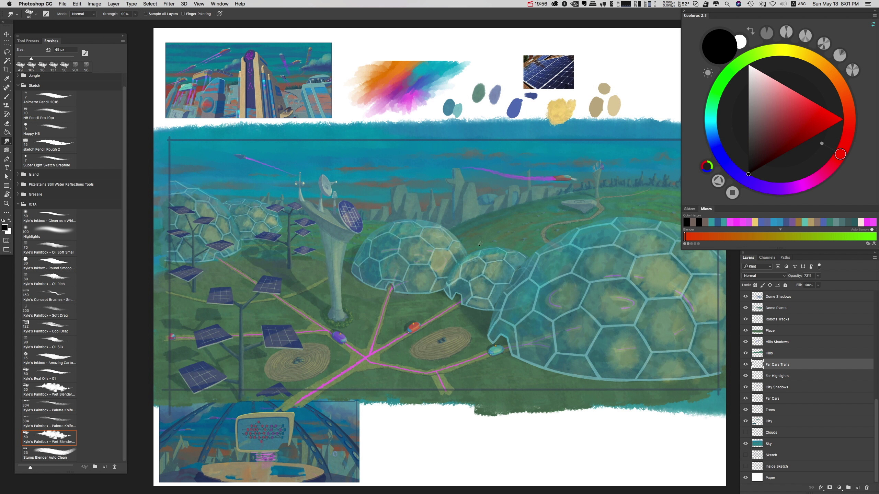
click(786, 449)
key(ctrl+m)
drag(439, 115, 753, 140)
mouse_move(697, 222)
mouse_down()
mouse_move(703, 231)
mouse_move(699, 225)
mouse_up()
key(Return)
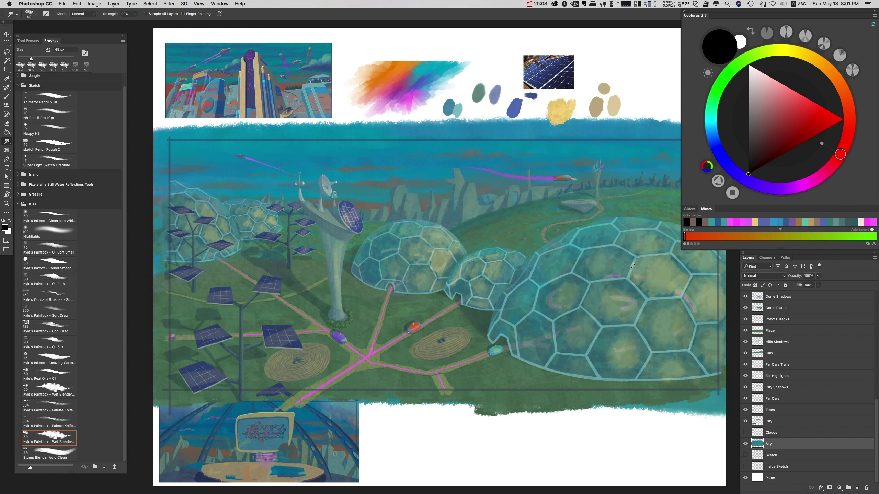
key(f)
key(shift+f)
Step: Boost the Sky layer's saturation by +32 with Hue/Saturation
key(ctrl+u)
drag(605, 90, 613, 92)
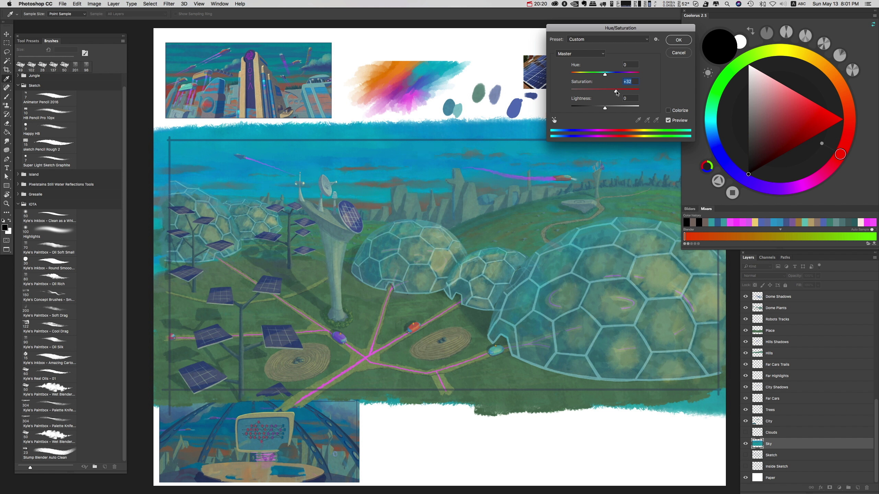
key(Return)
key(Tab)
key(Tab)
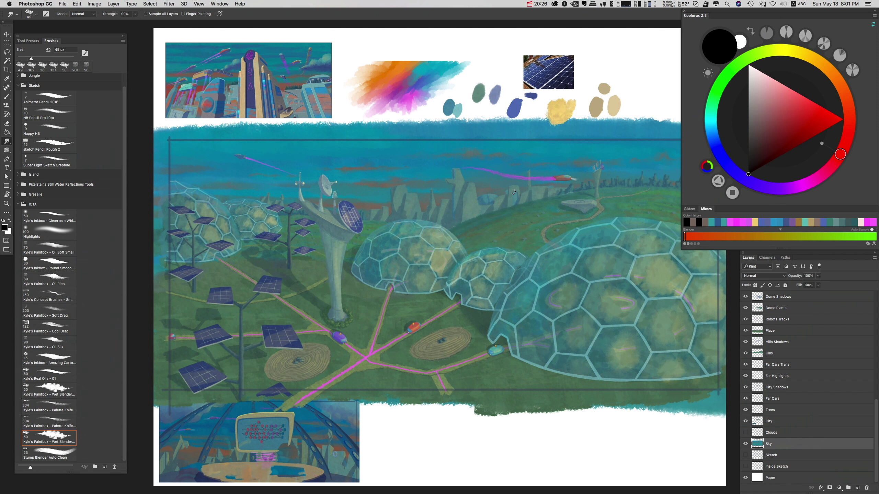
key(Tab)
key(Tab)
Step: Merge all visible layers into the single Sky layer
click(62, 4)
right_click(745, 444)
click(830, 292)
Step: Preview an S-curve in Curves, pulling shadows down and raising highlights
key(super+m)
drag(726, 195, 727, 185)
drag(685, 236, 686, 244)
drag(726, 187, 720, 198)
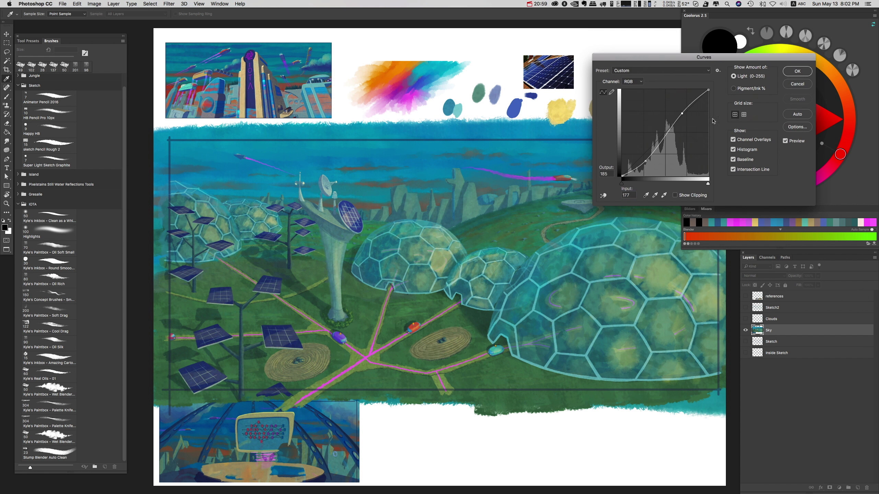
Step: Commit the first curve, then reopen Curves to deepen shadows and lift midtones
key(Return)
key(Tab)
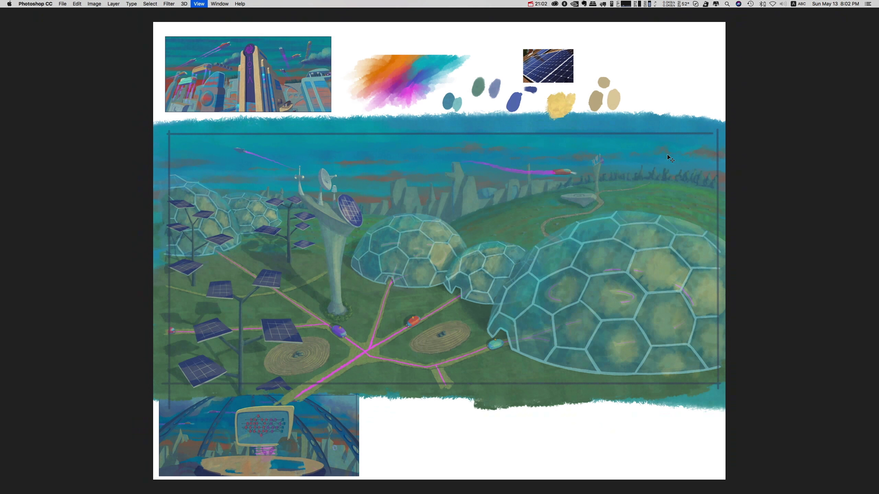
key(ctrl+m)
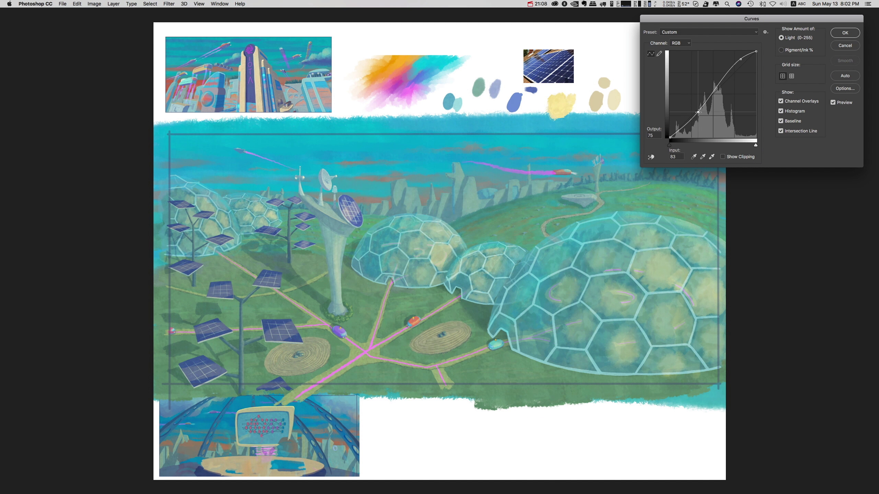
drag(697, 109, 683, 130)
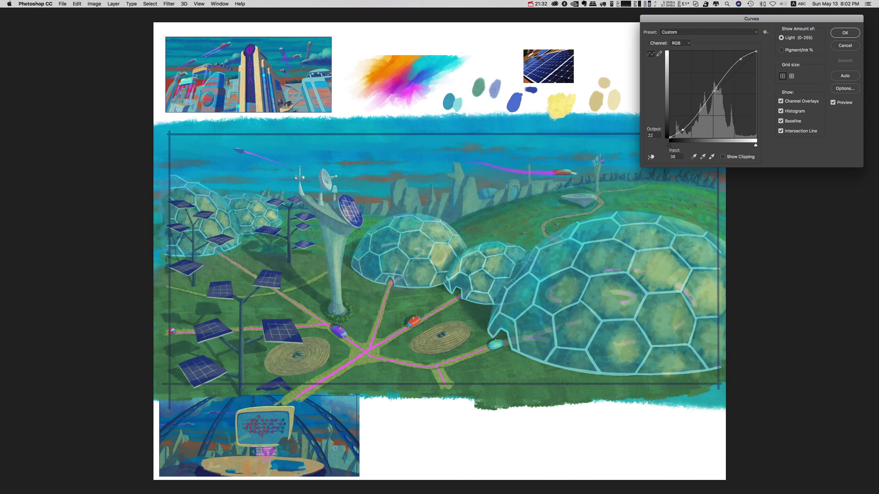
click(715, 87)
drag(715, 87, 718, 86)
drag(740, 58, 739, 53)
drag(718, 86, 715, 83)
drag(683, 131, 683, 129)
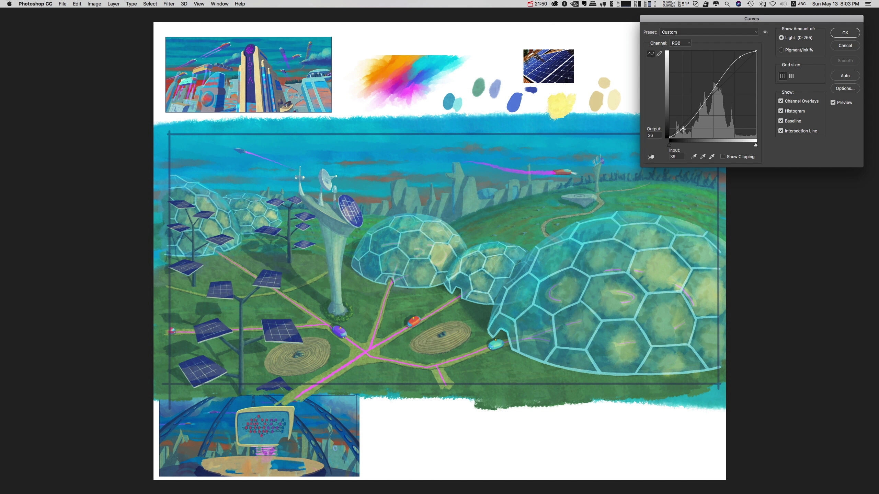
Step: Add and refine shadow, midtone and highlight points into a multi-point S-curve and apply it
mouse_move(740, 57)
mouse_down()
mouse_move(732, 66)
mouse_move(736, 59)
mouse_up()
drag(683, 128, 684, 131)
drag(715, 86, 718, 83)
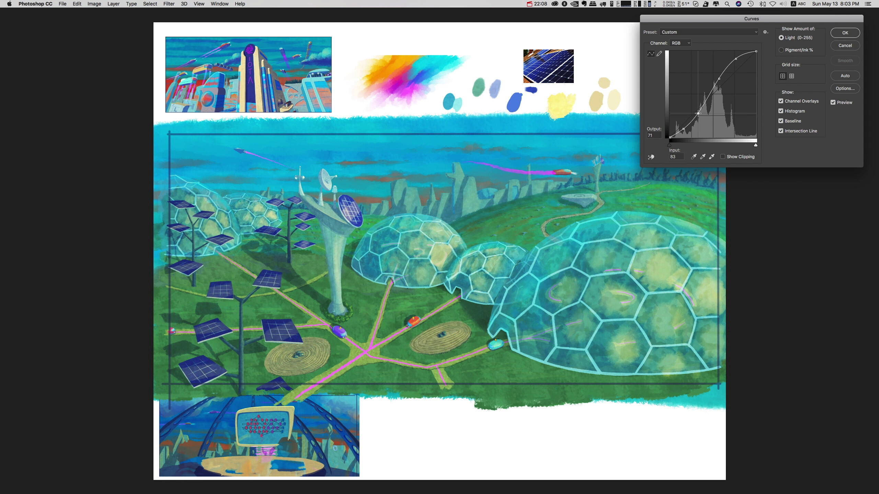
click(695, 113)
drag(736, 58, 740, 55)
drag(714, 88, 714, 86)
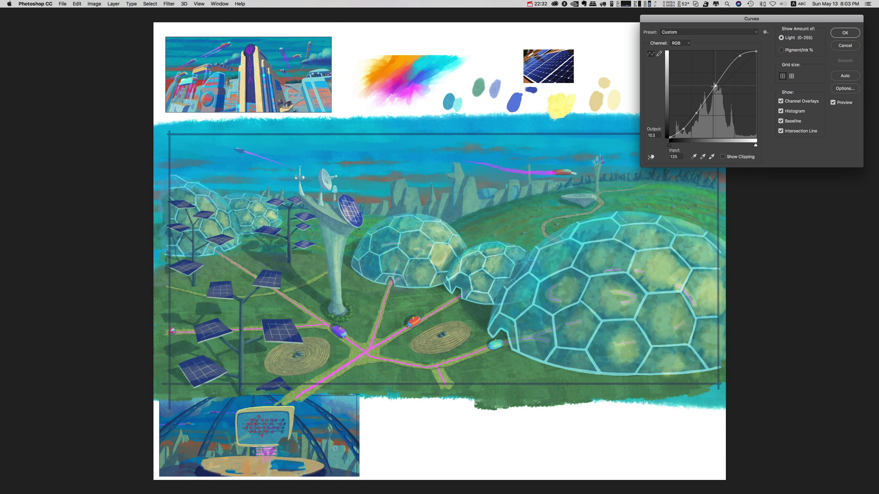
drag(686, 129, 687, 126)
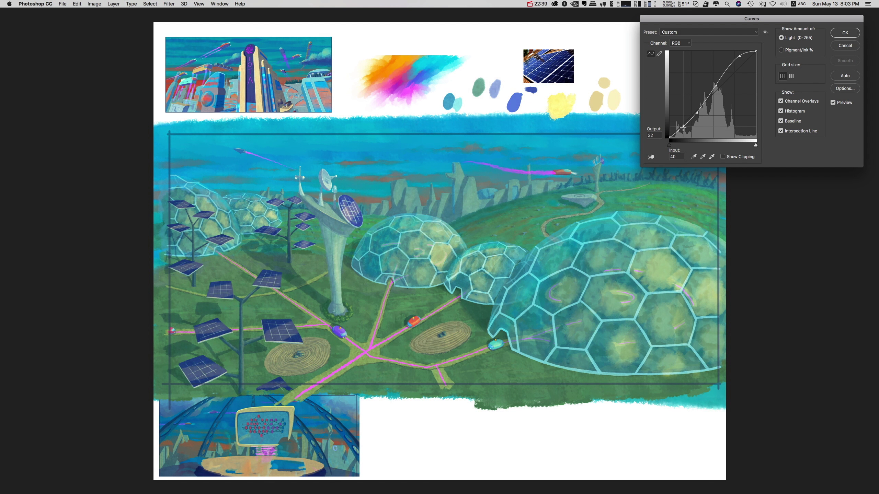
click(698, 114)
drag(698, 114, 697, 113)
drag(715, 85, 716, 88)
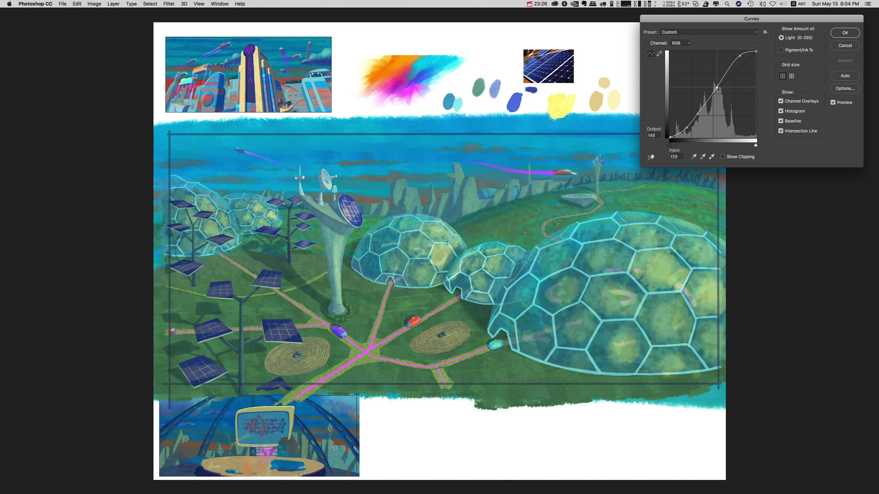
click(845, 32)
Step: Undo the curves brightening on the painting
key(Tab)
key(Tab)
key(Tab)
click(169, 3)
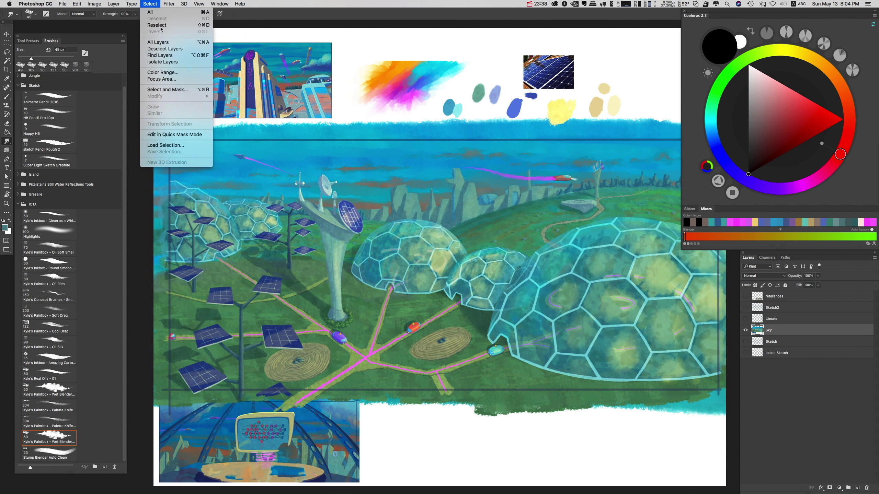
click(478, 111)
key(super+z)
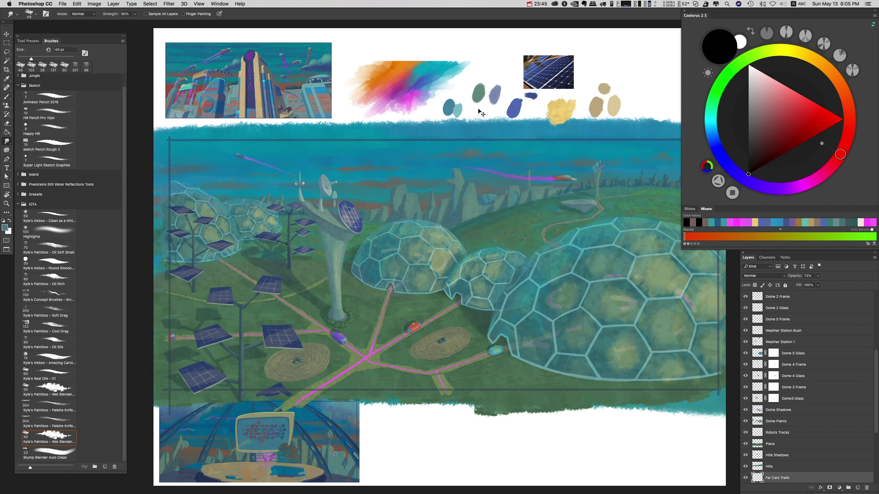
scroll(747, 318, up, 5)
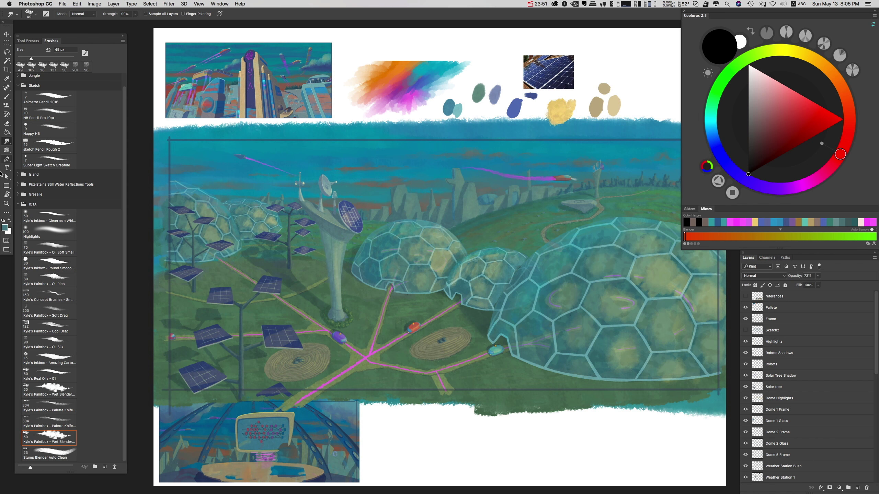
Step: Crop the image to the painting's framed border
click(7, 69)
drag(169, 140, 717, 389)
drag(717, 389, 719, 390)
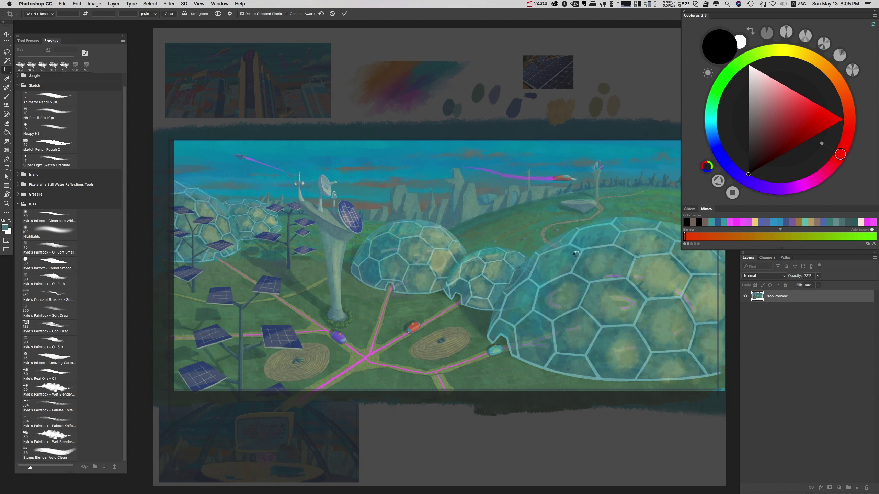
key(Return)
key(Tab)
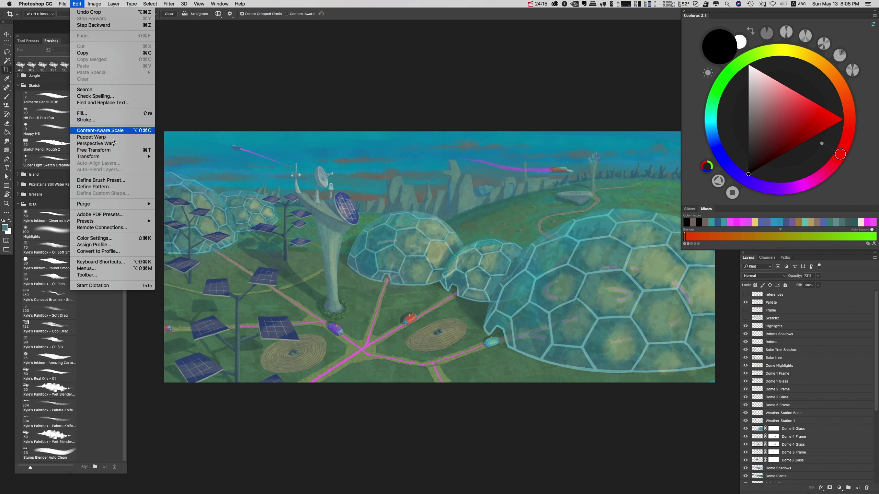
Step: Preview a new S-curve, darkening shadows and setting a point at input 165, output 180
click(874, 253)
click(818, 445)
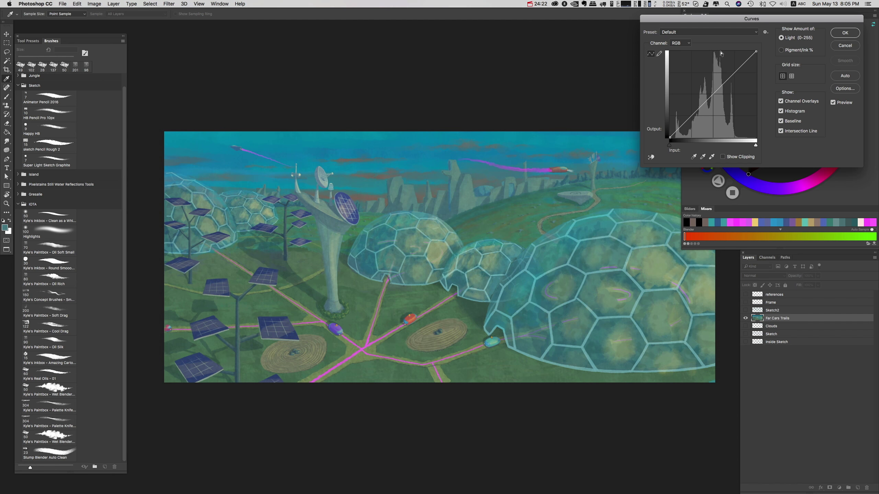
drag(723, 83, 725, 71)
drag(697, 106, 683, 134)
drag(744, 52, 726, 76)
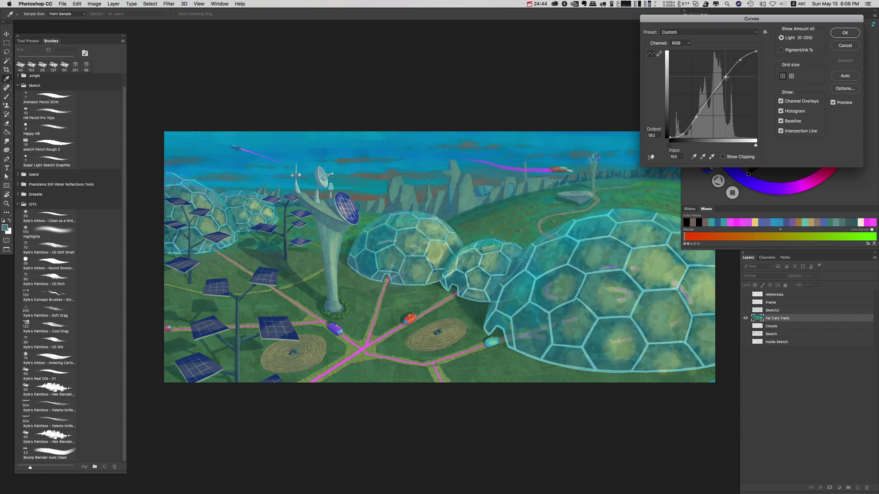
Step: Fine-tune the shadow, midtone and highlight points of the contrast curve
drag(683, 134, 686, 137)
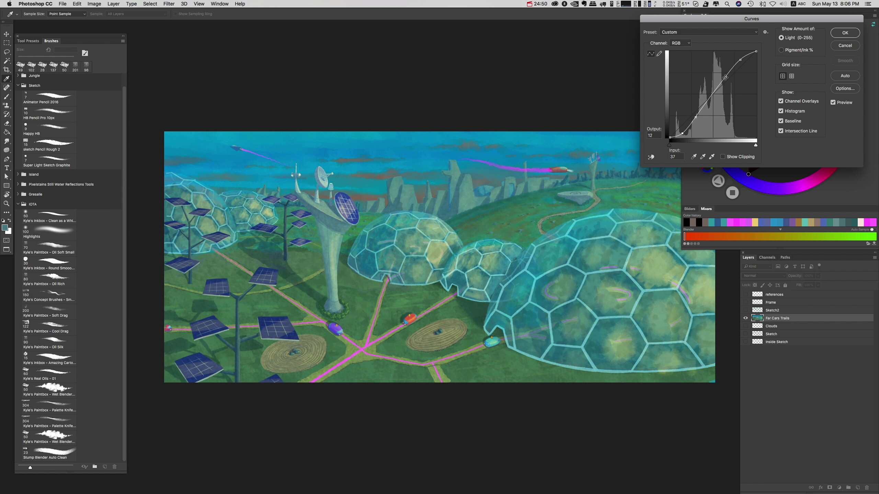
drag(741, 59, 743, 54)
click(696, 118)
scroll(500, 245, up, 3)
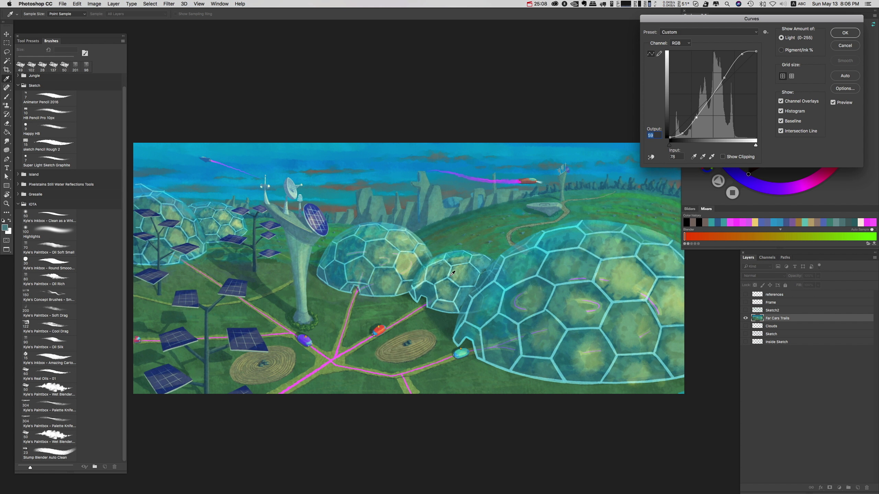
drag(696, 117, 697, 117)
click(723, 77)
drag(724, 77, 724, 77)
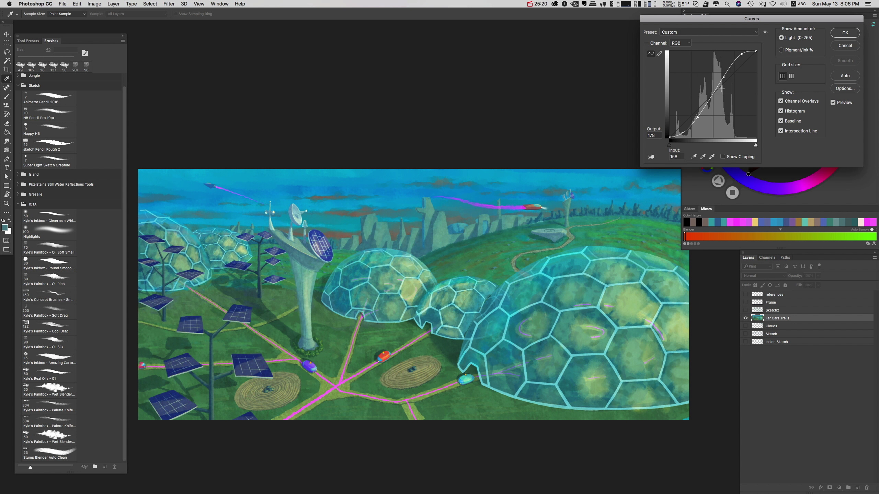
mouse_move(699, 117)
mouse_down()
mouse_move(685, 133)
mouse_move(696, 114)
mouse_up()
drag(724, 78, 723, 77)
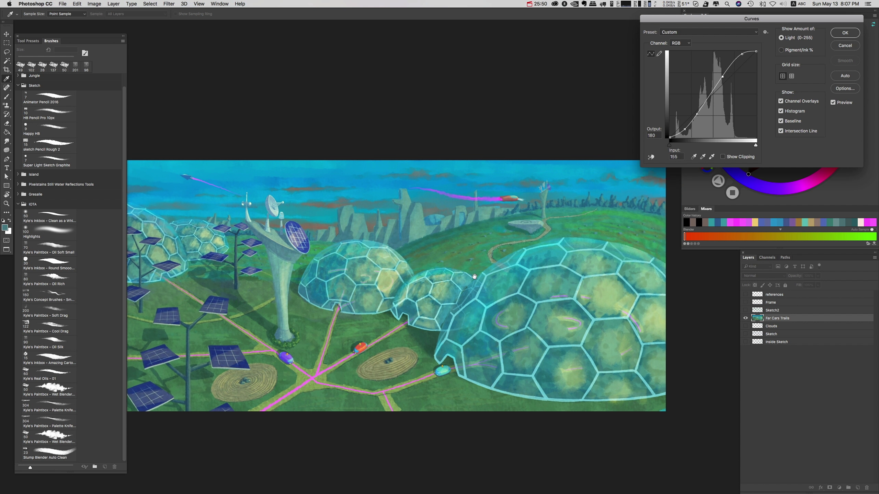
scroll(818, 44, right, 2)
Step: Save the curve as preset 'IOTA', apply it, and save the painting
click(766, 32)
click(778, 35)
text(IO)
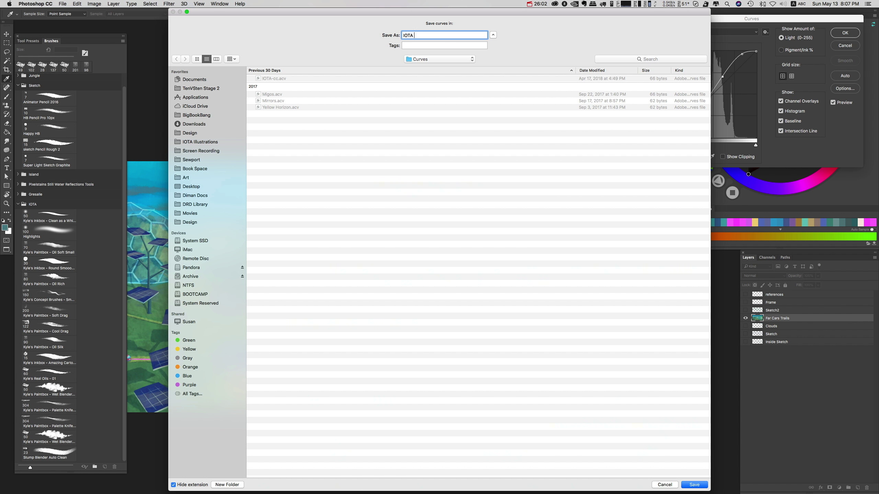
text(TA)
key(Return)
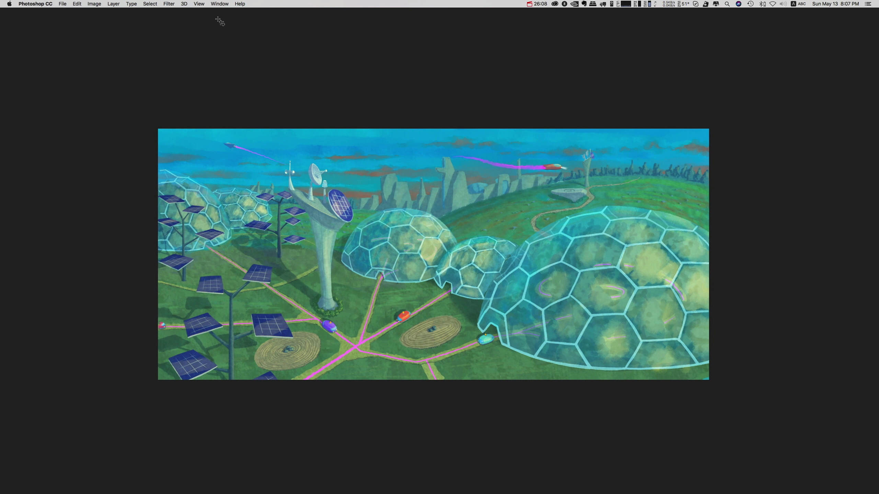
key(super+s)
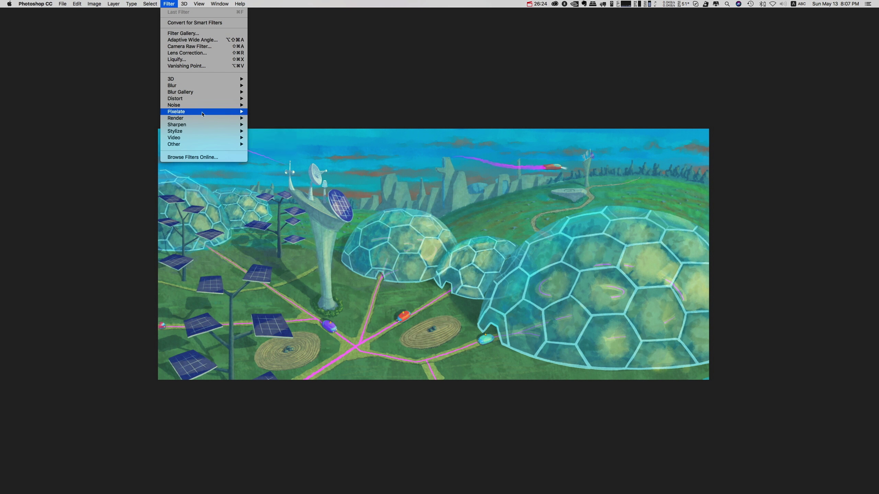
Step: Apply Unsharp Mask with 98% amount, 2.5-pixel radius and 0 threshold
mouse_move(204, 124)
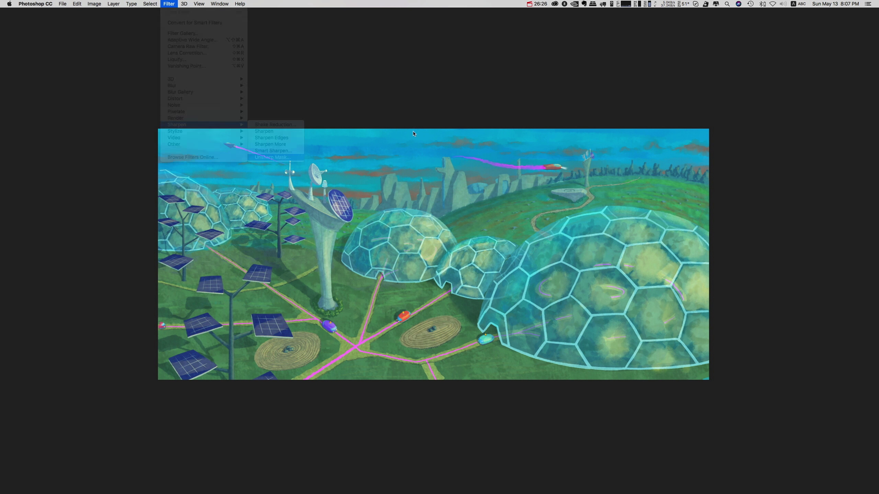
click(272, 157)
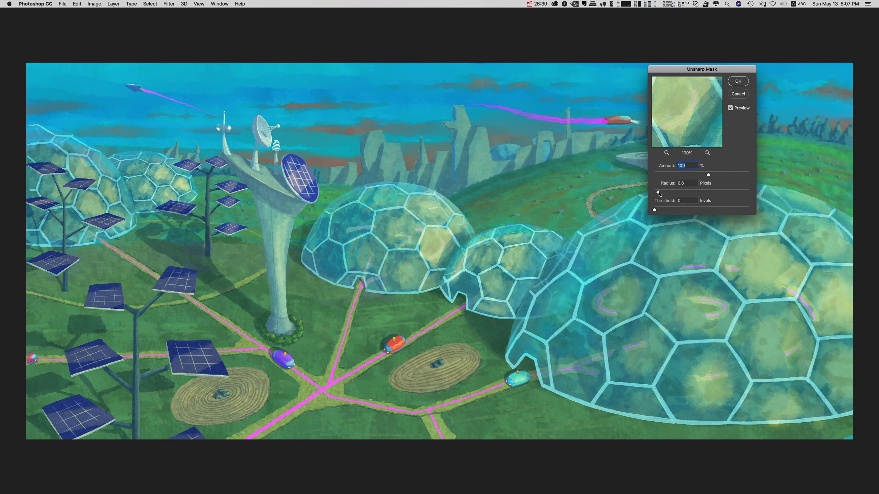
drag(708, 174, 723, 175)
click(705, 175)
key(Tab)
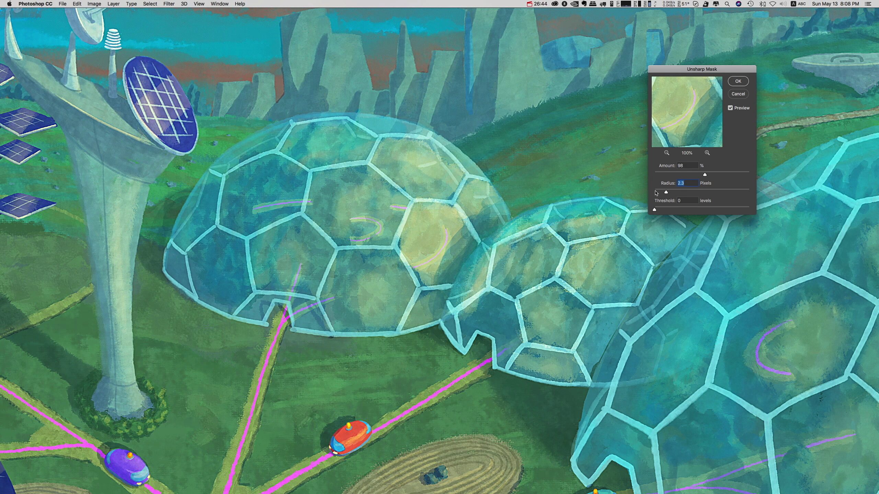
click(660, 193)
drag(662, 194, 667, 194)
click(738, 83)
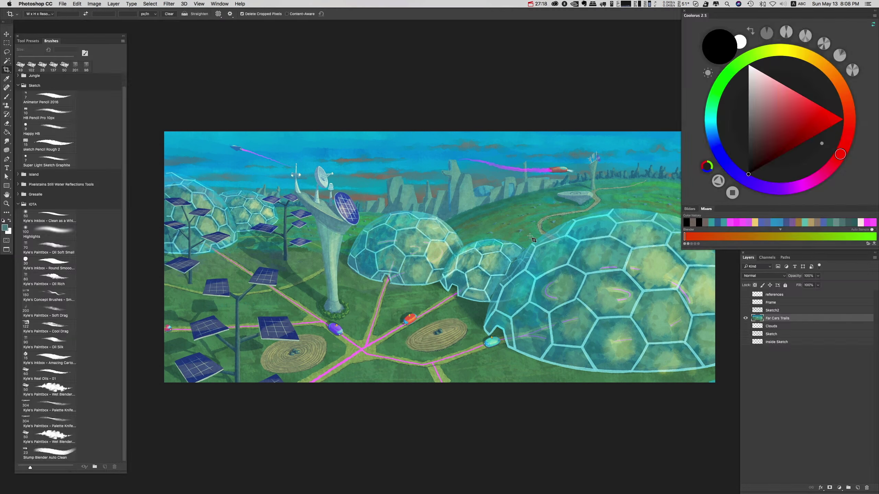
key(Tab)
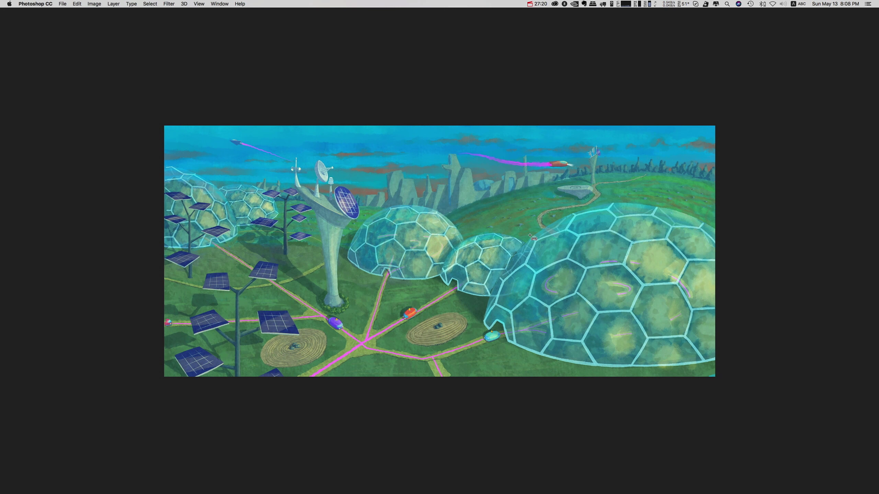
Step: Check an earlier IOTA illustration's size, resize the painting to 1920 × 876 px, and save
click(94, 3)
click(103, 58)
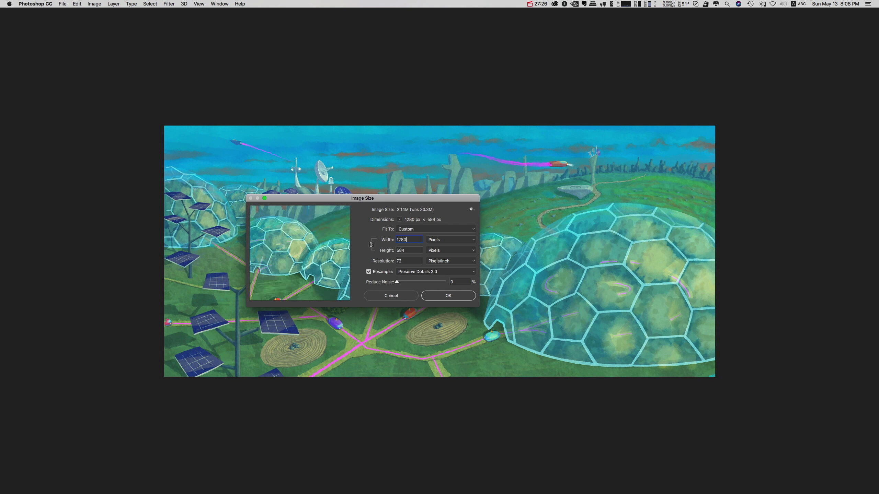
key(super+Tab)
click(266, 73)
double_click(273, 74)
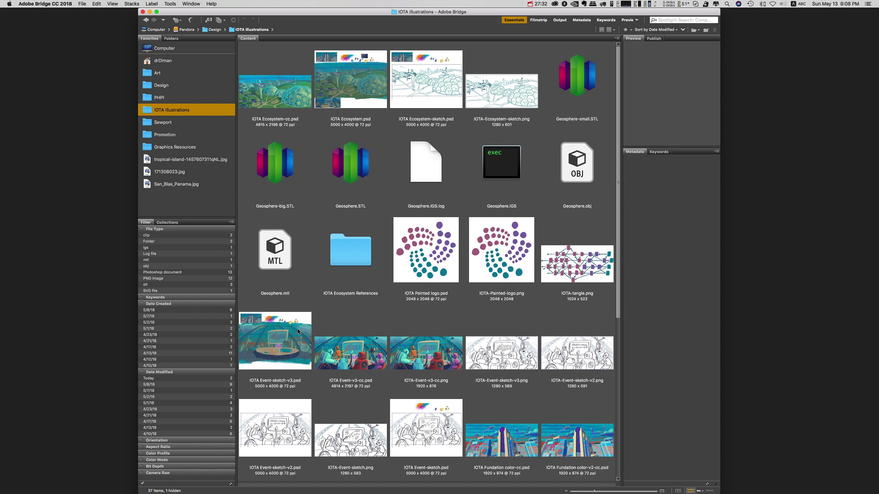
click(426, 353)
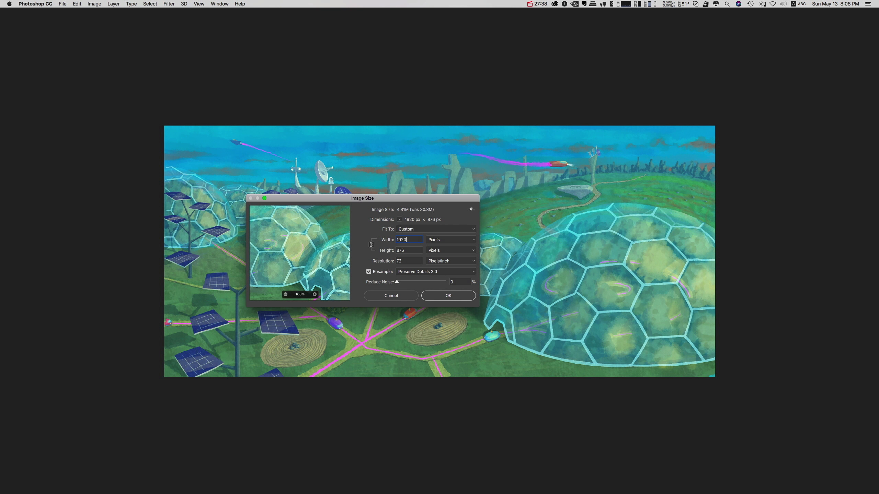
key(Return)
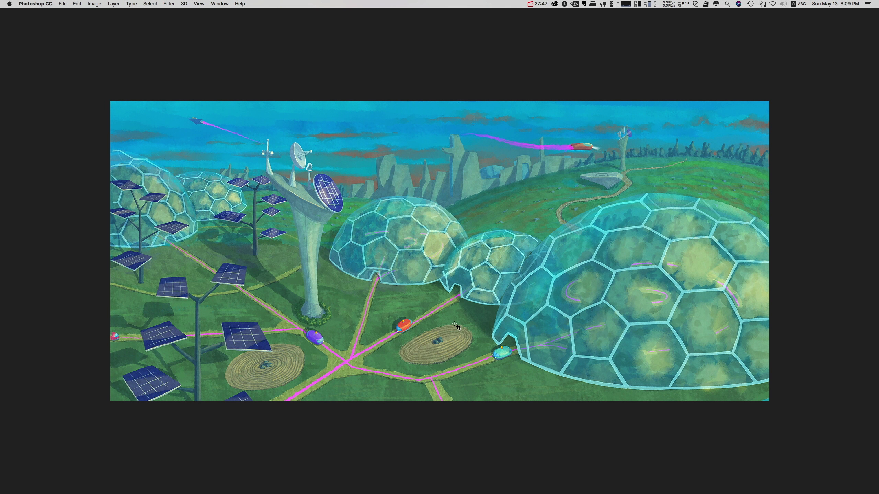
key(super+shift+s)
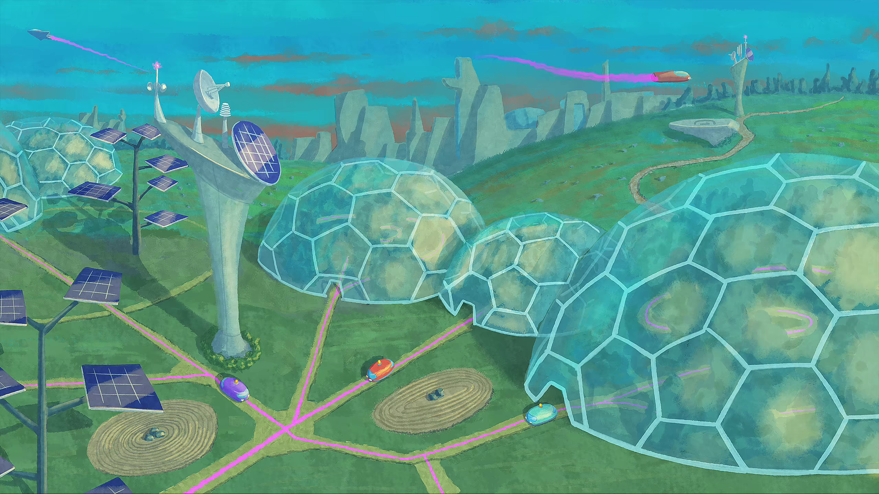